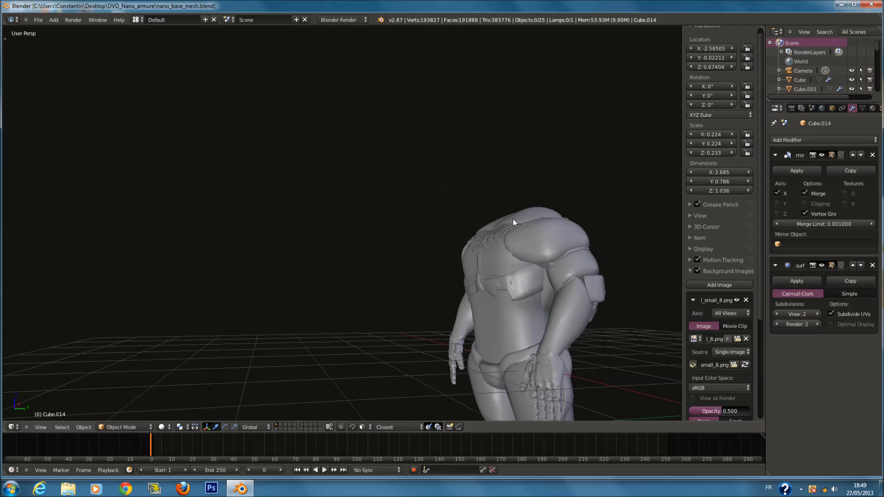
# Set the viewport to front orthographic view, framing the whole armour body against the background reference.
pyautogui.press('KP_5')
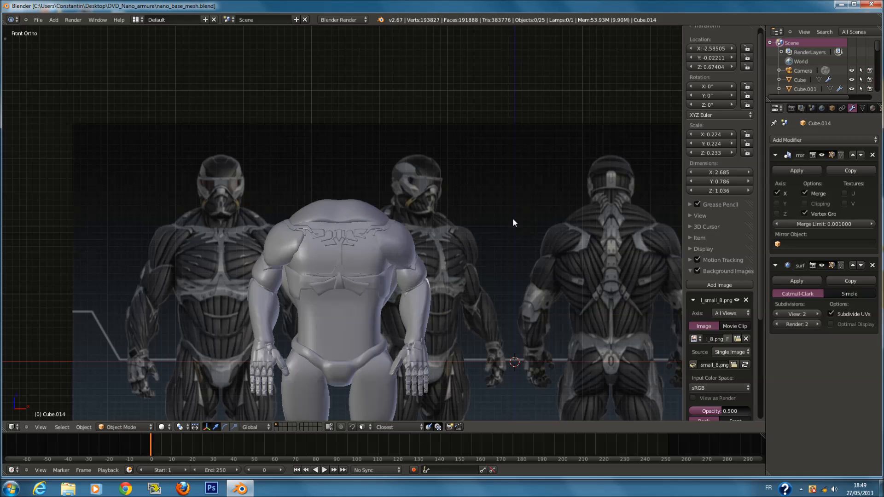
pyautogui.keyDown('shift'); pyautogui.moveTo(512, 218); pyautogui.dragTo(509, 172, button='middle'); pyautogui.keyUp('shift')
pyautogui.moveTo(427, 214)
pyautogui.mouseDown(button='middle')
pyautogui.moveTo(437, 229)
pyautogui.moveTo(330, 230)
pyautogui.moveTo(442, 223)
pyautogui.mouseUp(button='middle')
pyautogui.press('KP_1')
pyautogui.scroll(-6, 437, 228)
pyautogui.scroll(6, 369, 222)
pyautogui.scroll(-4, 704, 303)
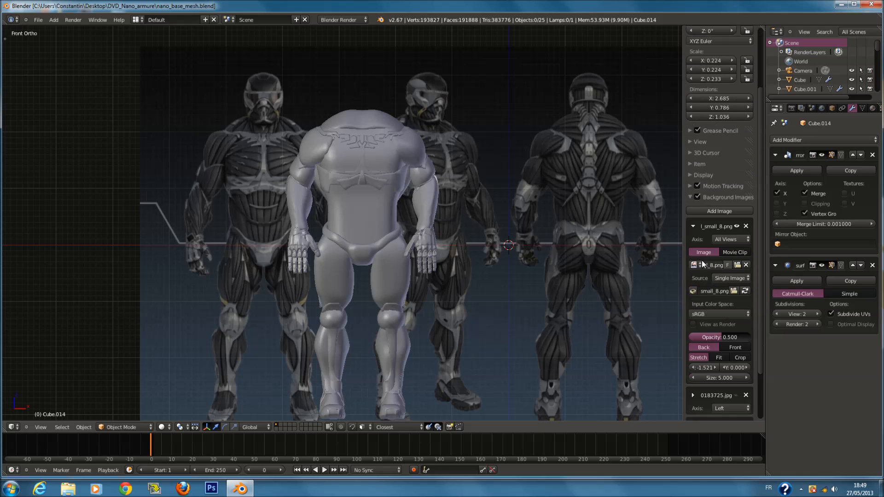
# Replace the third background image, the one ending in _626.jpg, with close 2.jpg from the Image_reference folder.
pyautogui.click(692, 225)
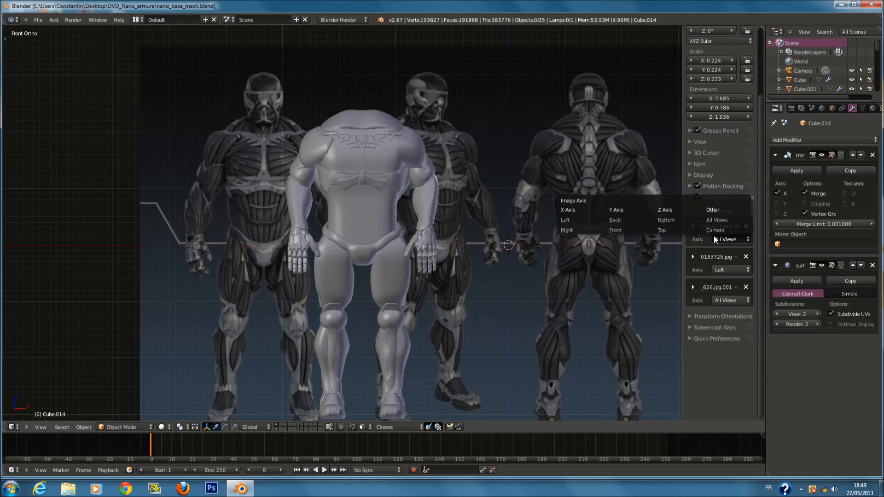
pyautogui.click(693, 287)
pyautogui.scroll(-3, 728, 364)
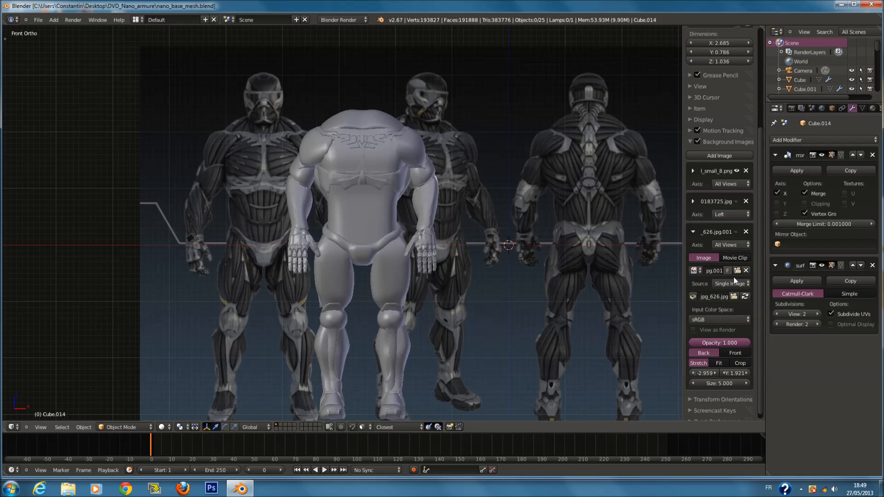
pyautogui.click(735, 272)
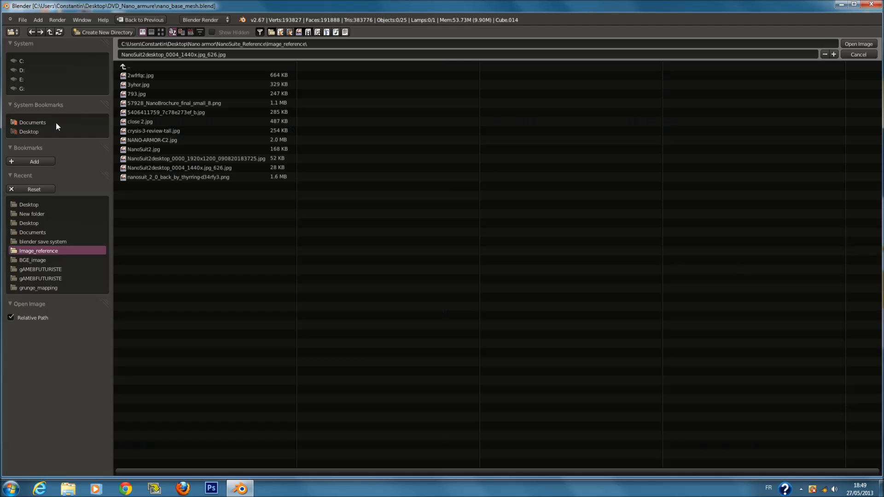
pyautogui.click(161, 32)
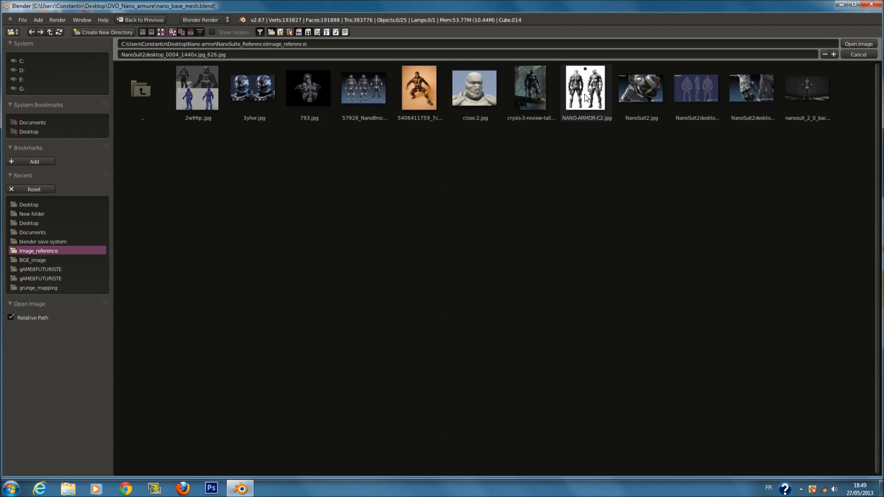
pyautogui.click(474, 92)
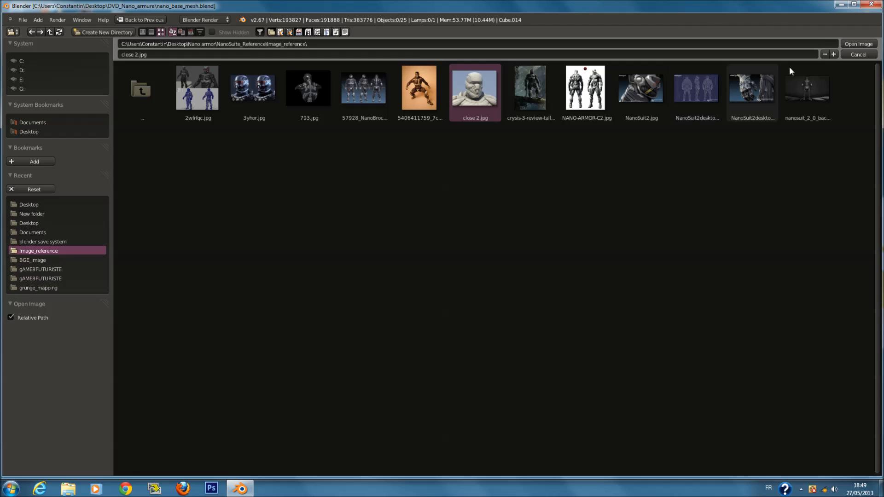
pyautogui.click(858, 44)
pyautogui.scroll(-1, 726, 289)
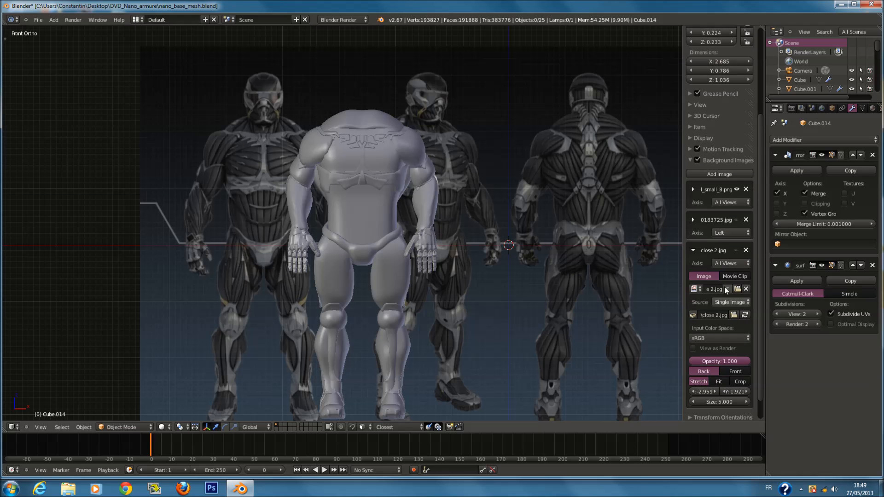
pyautogui.click(693, 250)
# Add another background image and load NanoSuit2.jpg from the Image_reference folder.
pyautogui.click(719, 175)
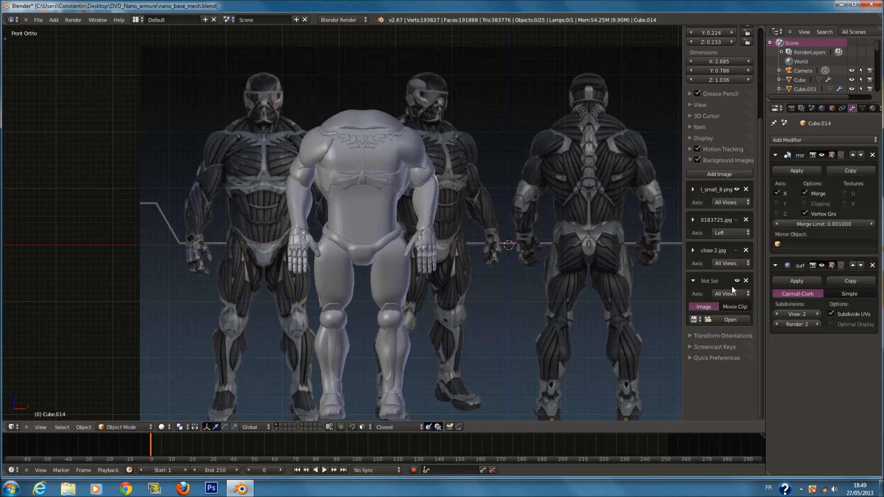
pyautogui.click(730, 320)
pyautogui.click(32, 122)
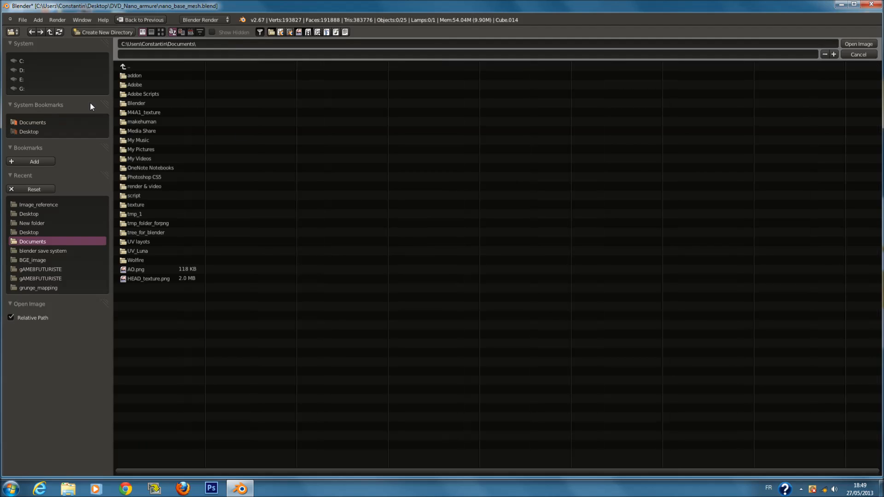
pyautogui.click(160, 32)
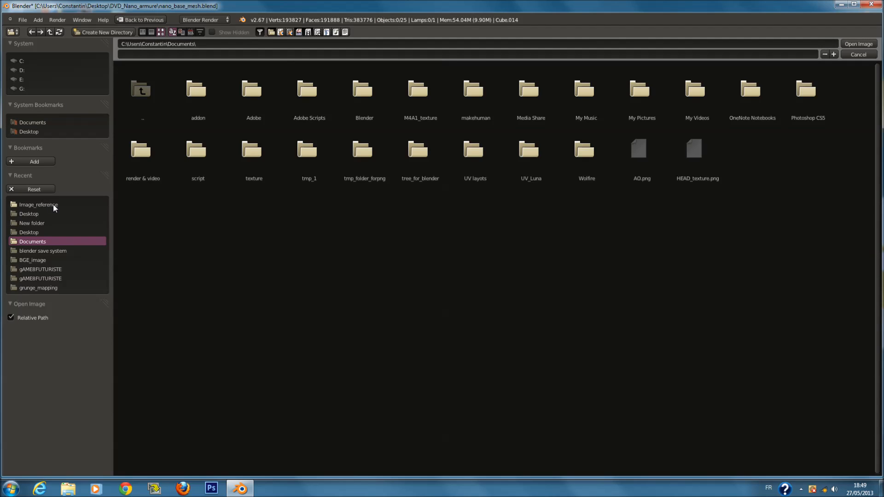
pyautogui.click(40, 269)
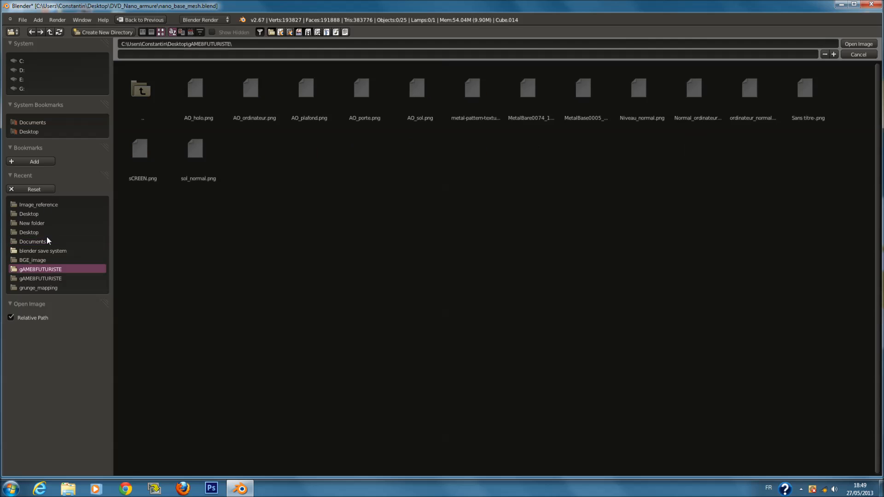
pyautogui.click(57, 205)
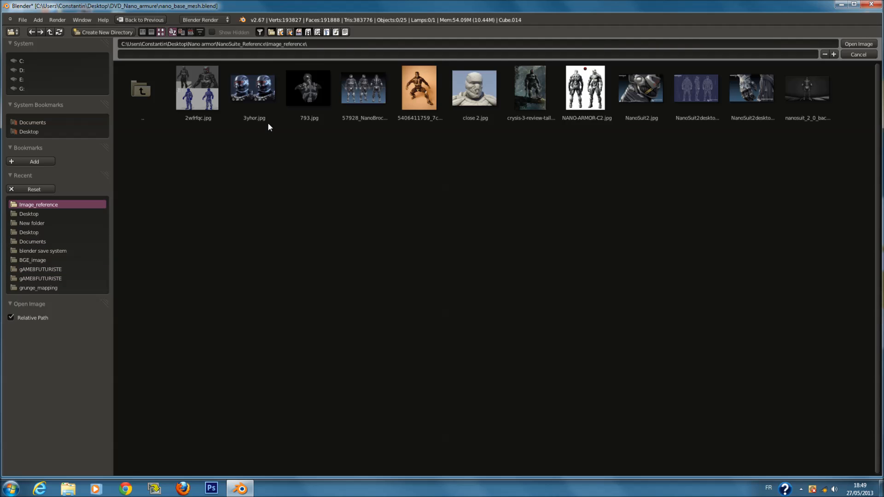
pyautogui.click(641, 87)
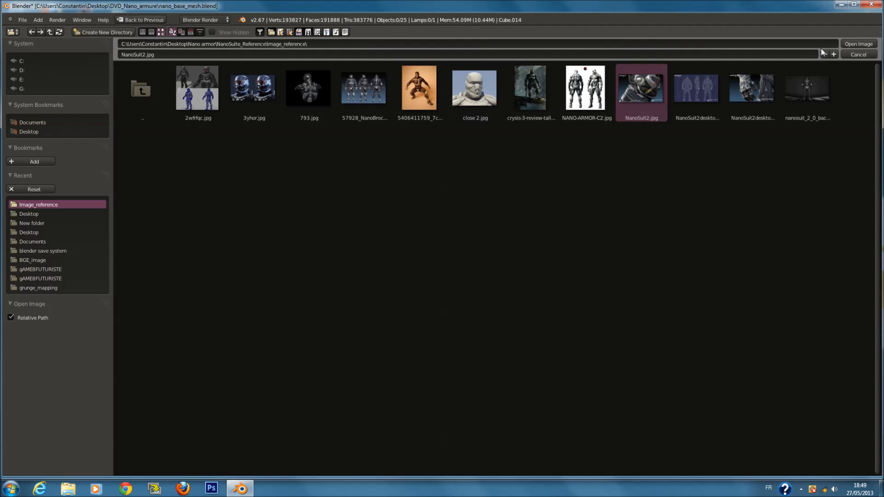
pyautogui.click(859, 44)
pyautogui.scroll(-4, 510, 195)
pyautogui.scroll(2, 648, 289)
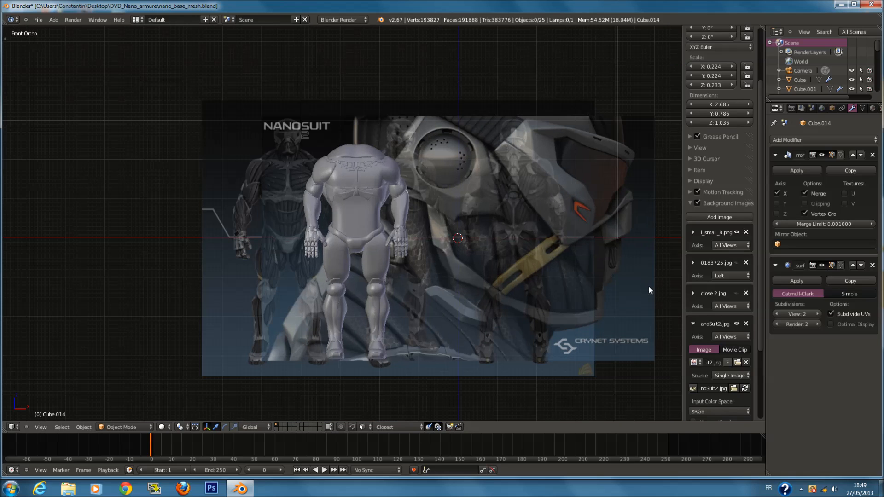
# Hide the first background image, the one ending in small_8.png, and make the close 2.jpg background visible.
pyautogui.click(737, 233)
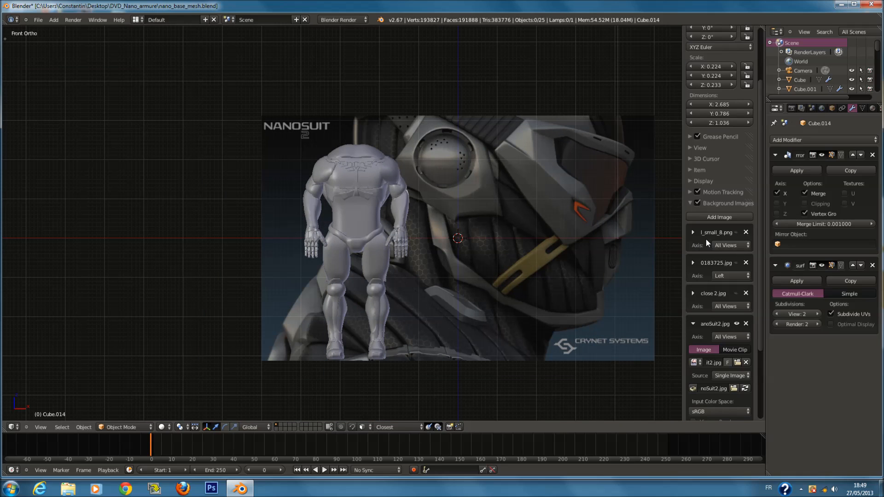
pyautogui.click(693, 263)
pyautogui.click(693, 263)
pyautogui.click(693, 293)
pyautogui.click(694, 324)
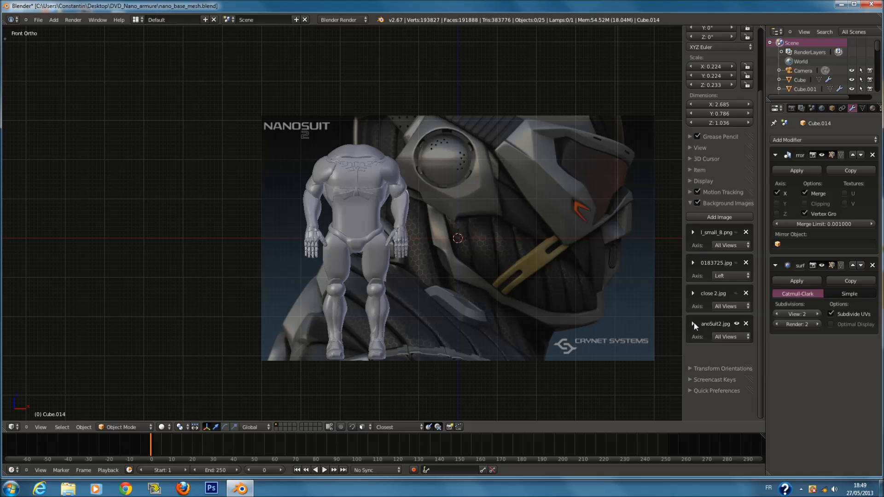
pyautogui.click(695, 323)
pyautogui.click(694, 323)
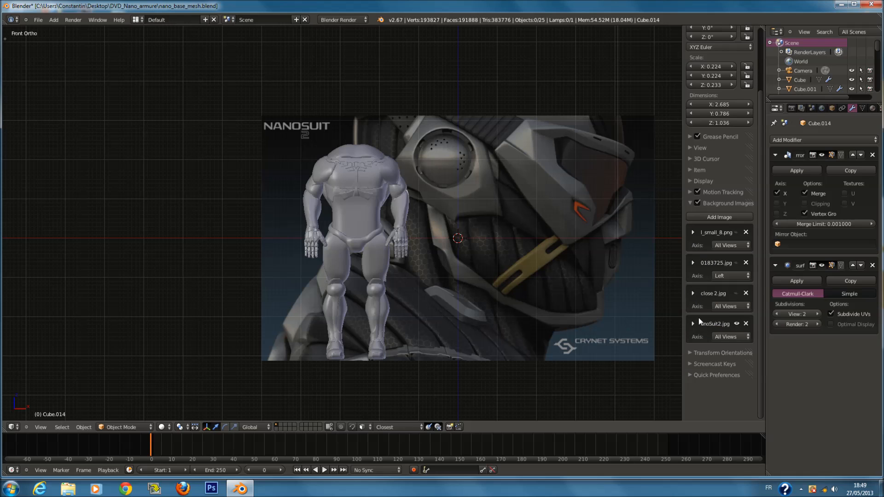
pyautogui.click(693, 294)
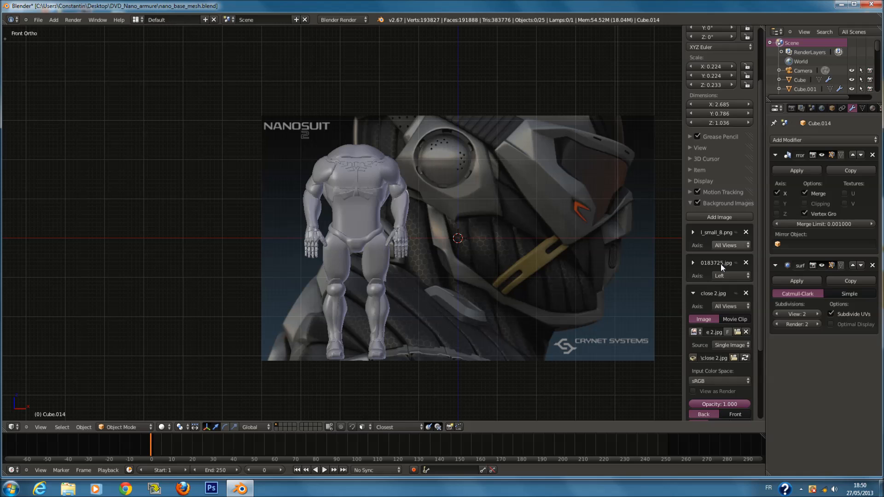
pyautogui.scroll(-4, 732, 308)
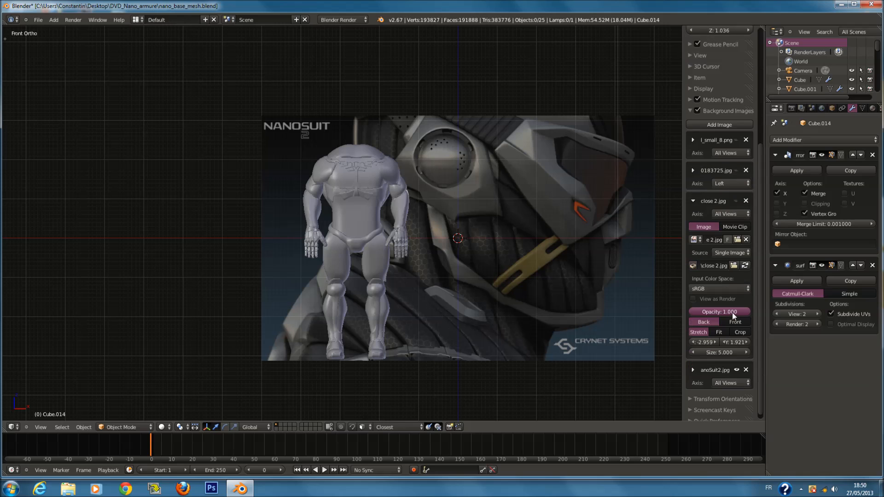
pyautogui.click(694, 218)
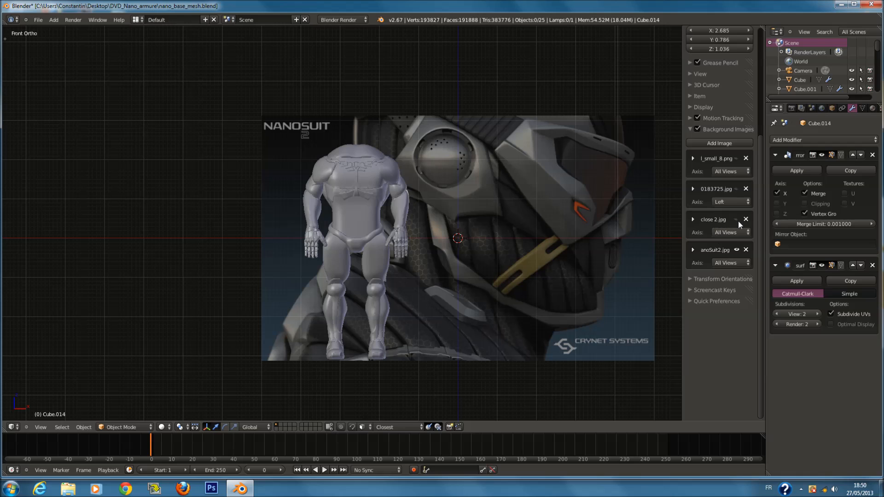
pyautogui.click(738, 220)
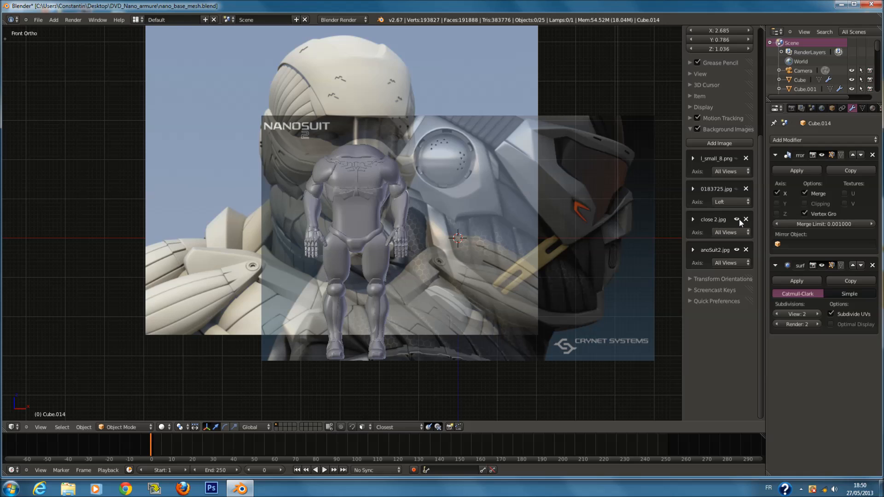
# Restrict the close 2.jpg background image to the Front view axis and check it against the side views.
pyautogui.click(692, 219)
pyautogui.click(725, 305)
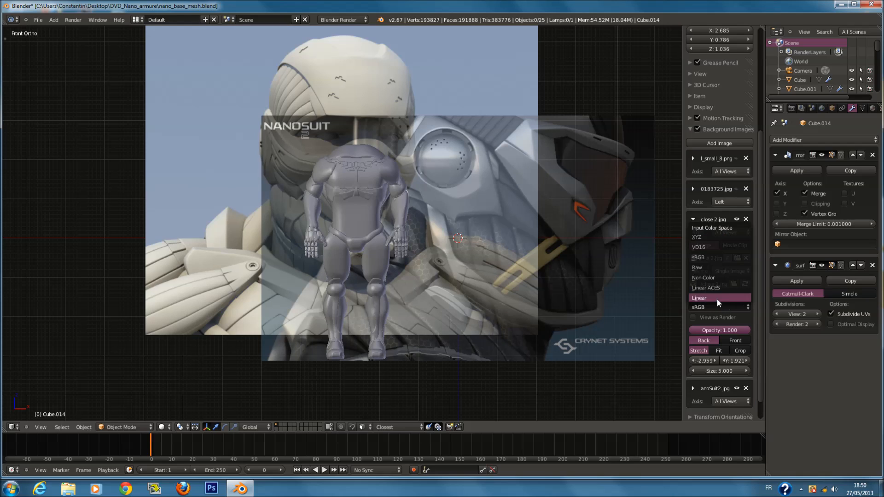
pyautogui.press('Escape')
pyautogui.click(735, 234)
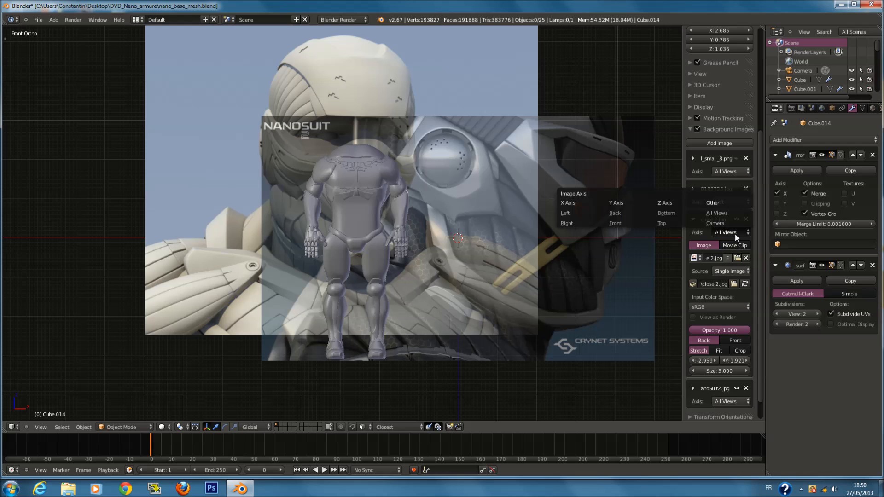
pyautogui.click(637, 220)
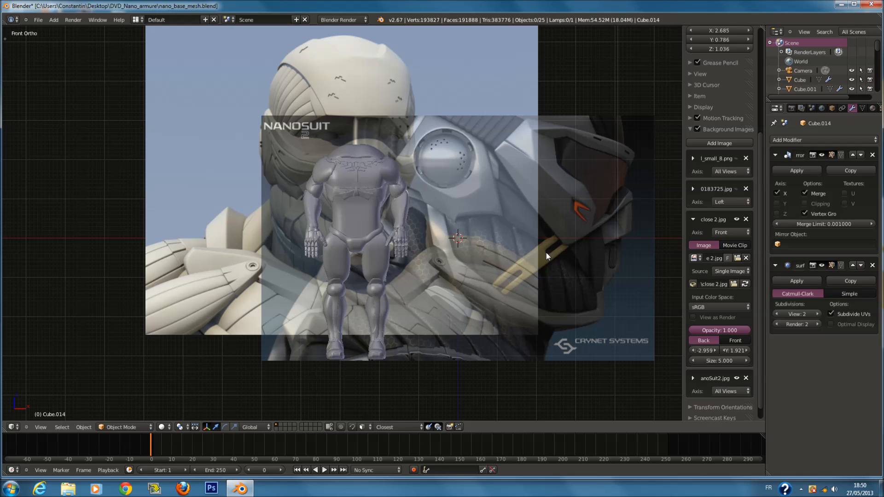
pyautogui.press('KP_3')
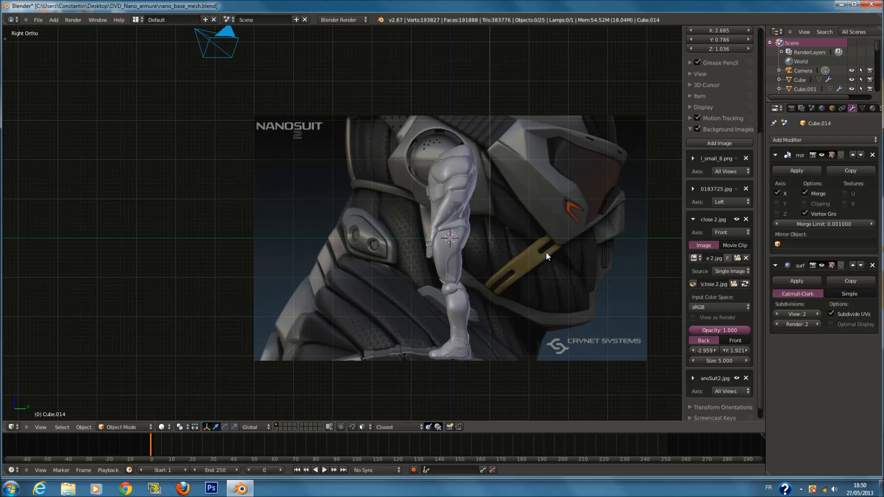
pyautogui.press('ctrl+KP_3')
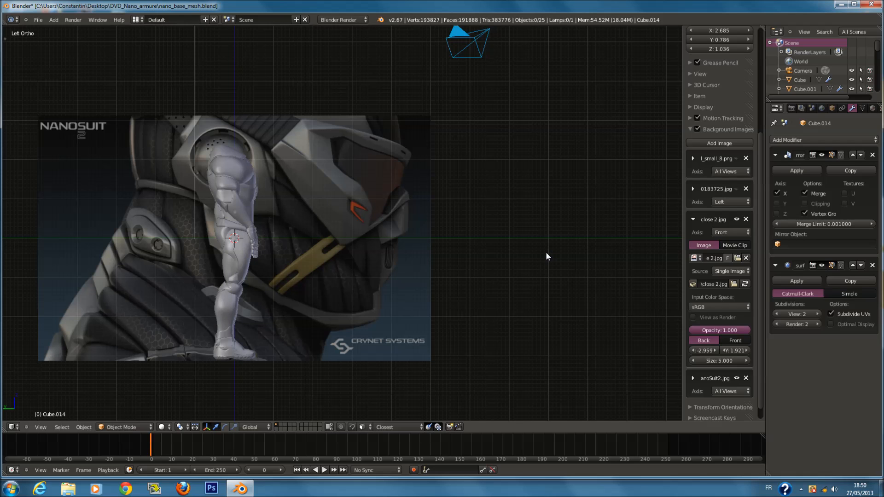
pyautogui.press('KP_1')
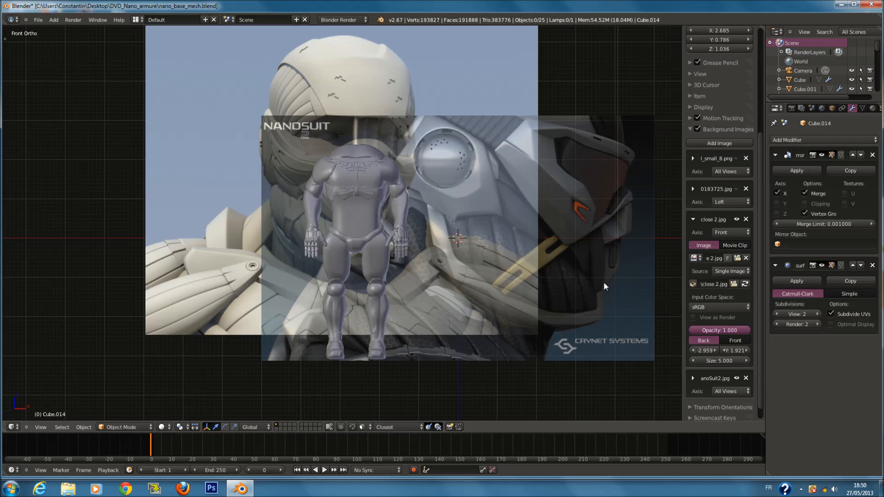
pyautogui.click(693, 219)
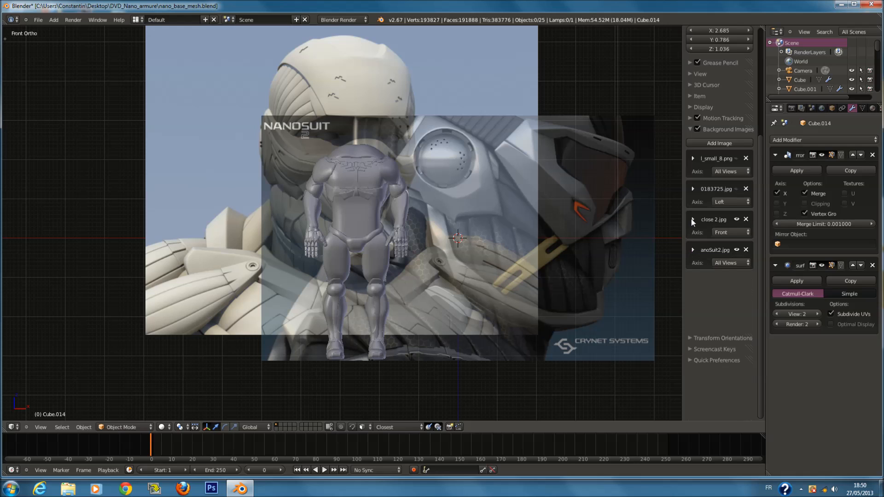
# Assign the NanoSuit2.jpg background image to the Right view axis and check it in the right view.
pyautogui.click(693, 249)
pyautogui.click(722, 264)
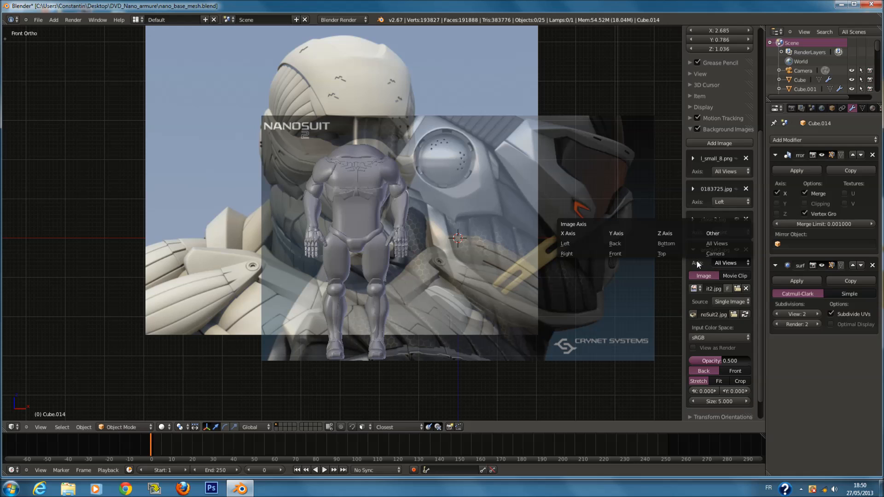
pyautogui.click(581, 253)
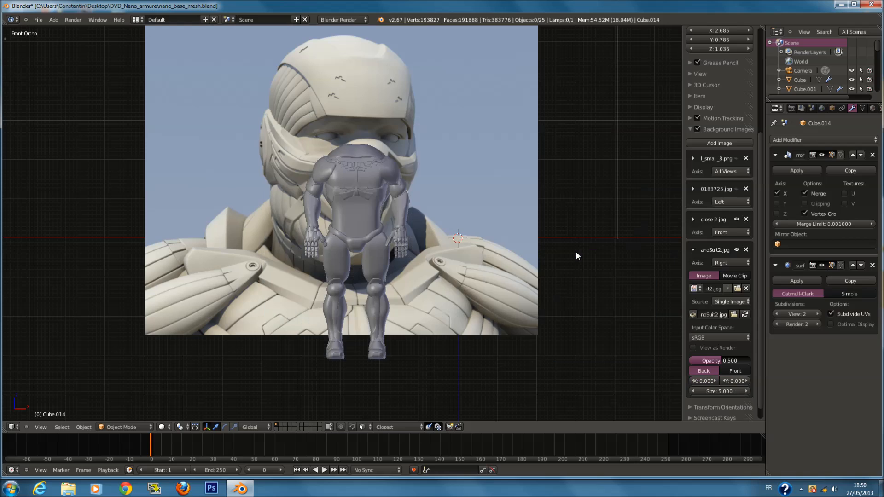
pyautogui.press('KP_3')
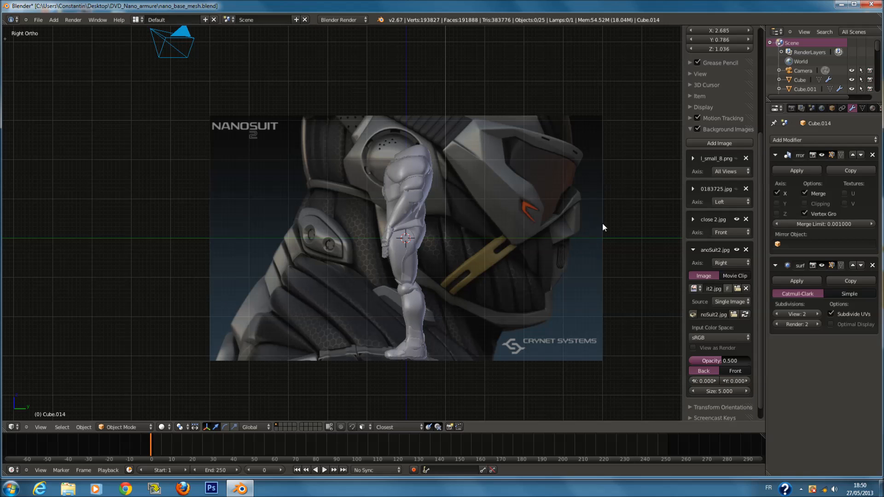
# Set the NanoSuit2.jpg background image's axis to Left and check it in the left orthographic view.
pyautogui.click(720, 263)
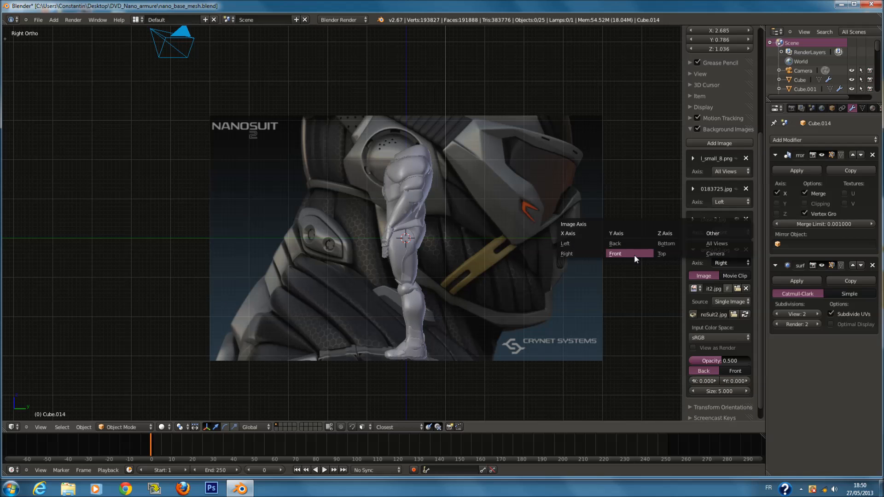
pyautogui.click(562, 244)
pyautogui.press('KP_1')
pyautogui.press('KP_3')
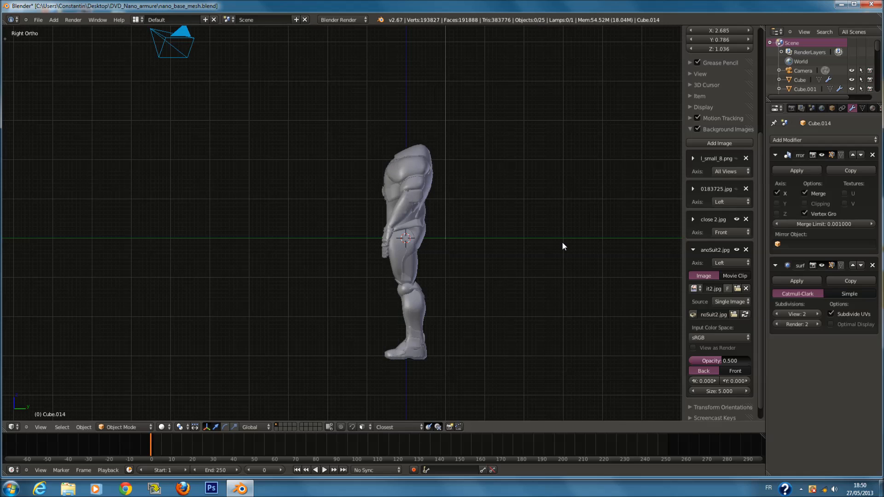
pyautogui.press('ctrl+KP_3')
# Save the scene, overwriting the existing nano_base_mesh.blend file.
pyautogui.scroll(1, 435, 190)
pyautogui.press('a')
pyautogui.press('a')
pyautogui.keyDown('ctrl'); pyautogui.scroll(-3, 435, 189); pyautogui.keyUp('ctrl')
pyautogui.hotkey('ctrl', 's')
pyautogui.press('Return')
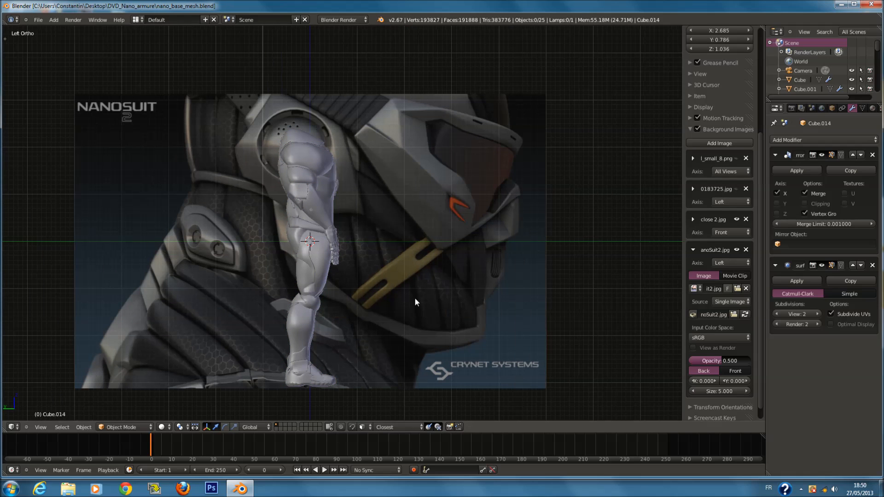
# Switch to an empty scene layer so the NanoSuit2.jpg side reference can be viewed without the body mesh.
pyautogui.click(280, 424)
pyautogui.scroll(-1, 354, 262)
pyautogui.keyDown('ctrl'); pyautogui.scroll(-2, 362, 269); pyautogui.keyUp('ctrl')
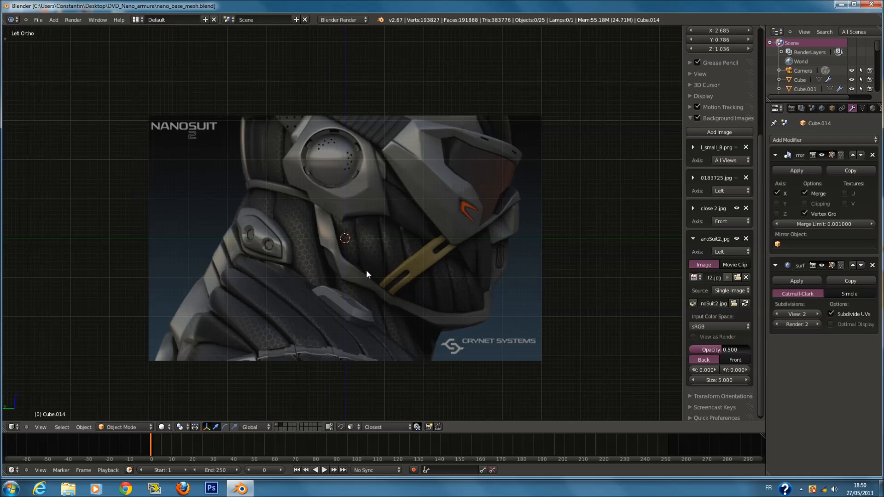
pyautogui.scroll(4, 364, 230)
pyautogui.keyDown('ctrl'); pyautogui.scroll(-2, 364, 221); pyautogui.keyUp('ctrl')
pyautogui.scroll(-2, 371, 220)
pyautogui.keyDown('shift'); pyautogui.scroll(1, 372, 220); pyautogui.keyUp('shift')
pyautogui.scroll(1, 370, 221)
pyautogui.keyDown('ctrl'); pyautogui.scroll(3, 370, 222); pyautogui.keyUp('ctrl')
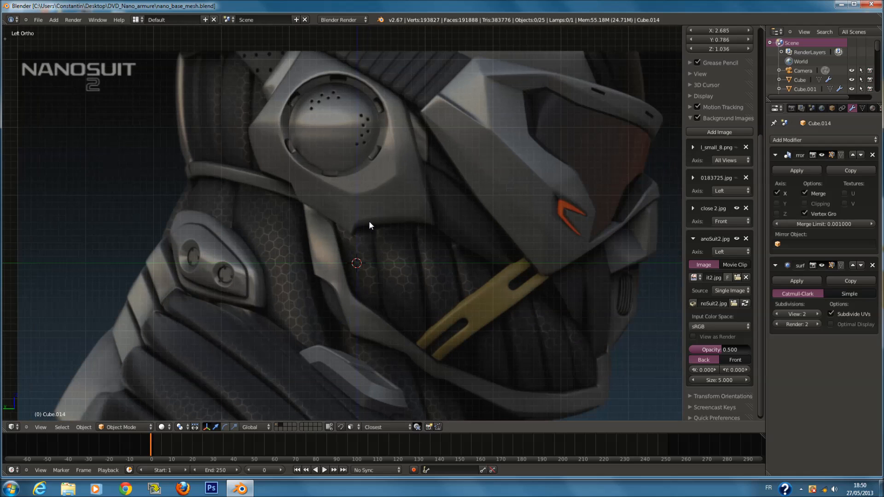
# Add a circle mesh at the 3D cursor in the left orthographic view.
pyautogui.hotkey('shift', 'a')
pyautogui.moveTo(370, 221)
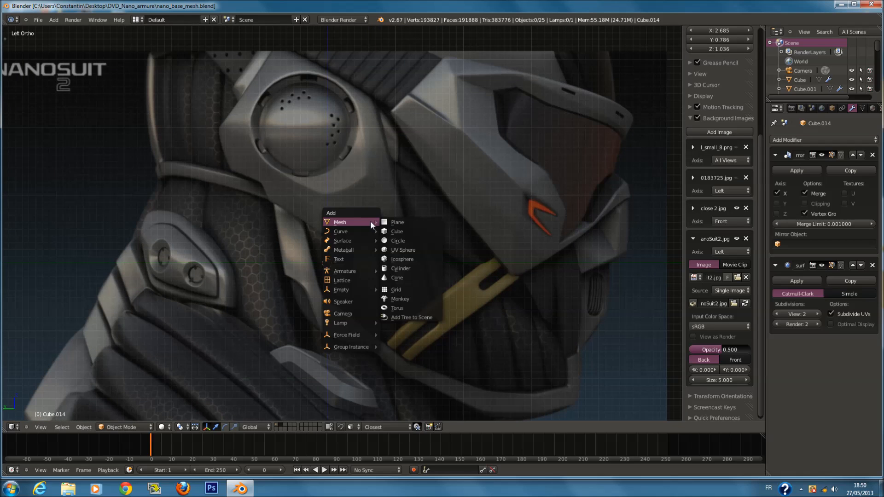
pyautogui.click(414, 240)
pyautogui.keyDown('ctrl'); pyautogui.scroll(-2, 413, 238); pyautogui.keyUp('ctrl')
pyautogui.scroll(2, 413, 240)
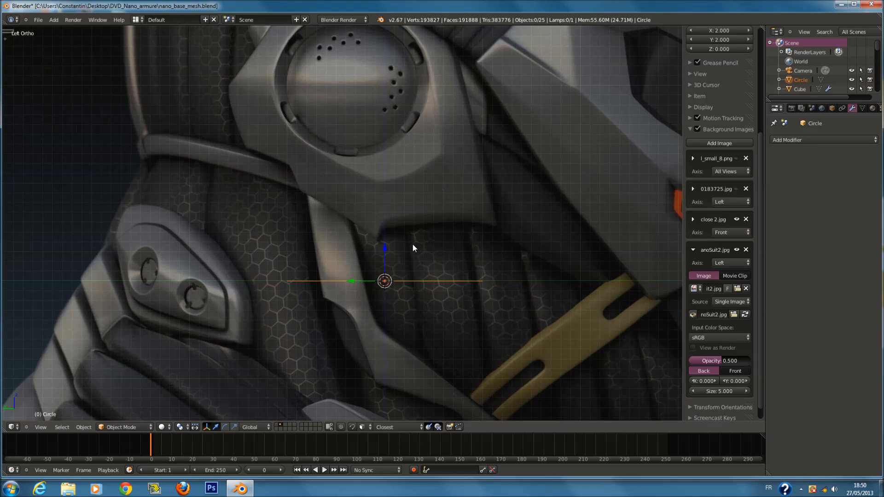
pyautogui.scroll(-1, 413, 243)
pyautogui.scroll(-2, 427, 285)
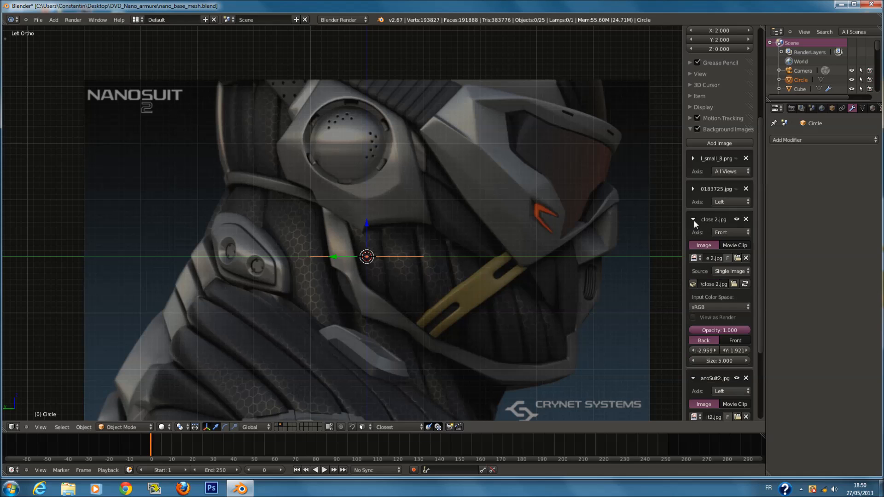
# Hide the close 2.jpg and NanoSuit2.jpg background images and show the 0183725.jpg blueprint in the left view instead.
pyautogui.click(692, 250)
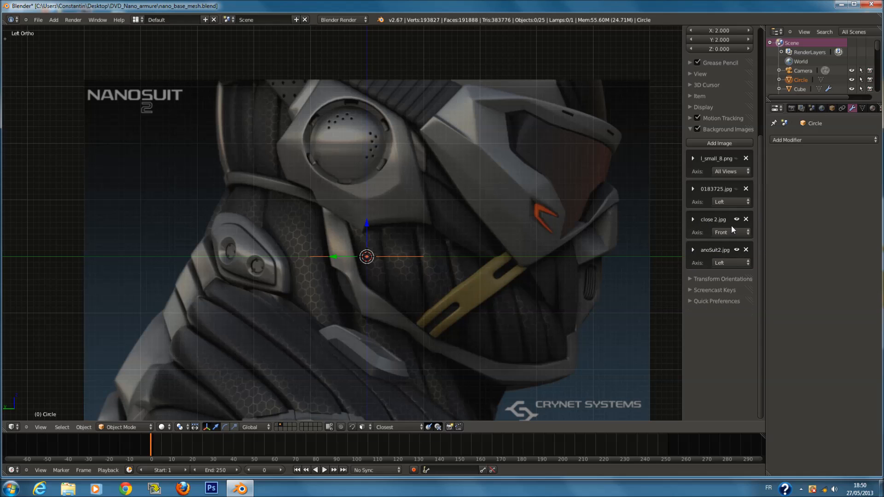
pyautogui.click(737, 249)
pyautogui.click(736, 158)
pyautogui.click(737, 159)
pyautogui.click(736, 189)
pyautogui.scroll(2, 454, 236)
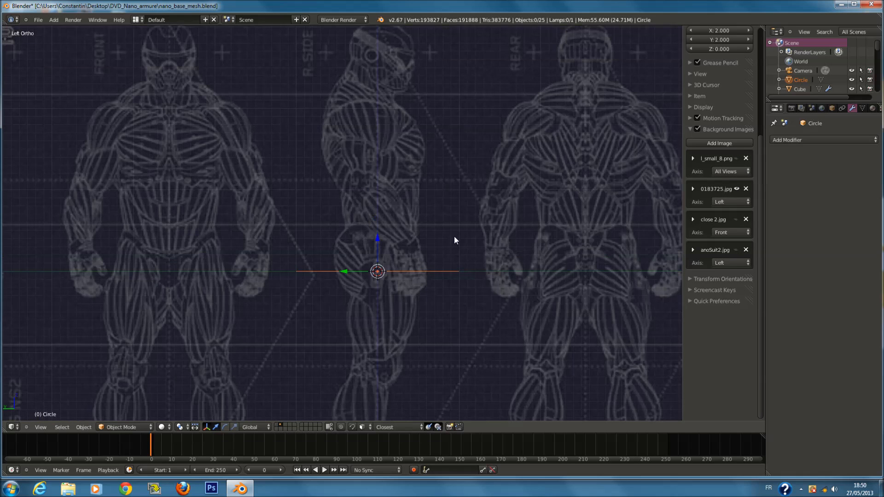
# Scale the circle down to about 0.76 and raise it along Z to the base of the blueprint's side-view head.
pyautogui.keyDown('shift'); pyautogui.scroll(3, 494, 237); pyautogui.keyUp('shift')
pyautogui.press('s')
pyautogui.click(428, 339)
pyautogui.press('g')
pyautogui.press('z')
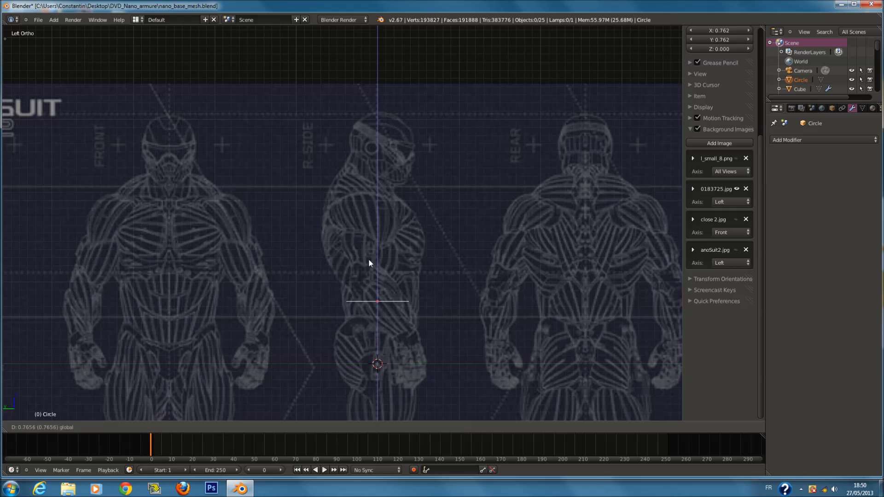
pyautogui.click(351, 150)
pyautogui.scroll(5, 391, 179)
pyautogui.keyDown('shift'); pyautogui.scroll(10, 442, 184); pyautogui.keyUp('shift')
pyautogui.scroll(1, 450, 188)
pyautogui.keyDown('ctrl'); pyautogui.scroll(5, 452, 189); pyautogui.keyUp('ctrl')
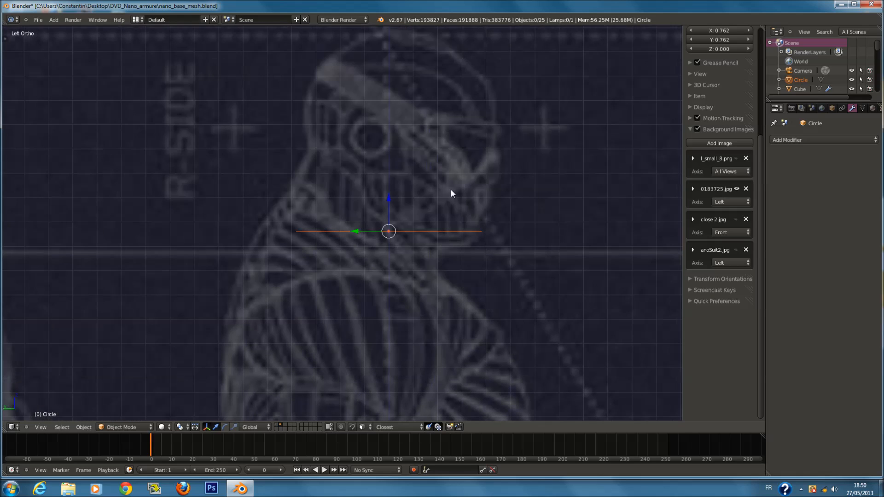
# Shift the circle towards the back of the neck and shrink it to about 0.4 wide over the blueprint.
pyautogui.moveTo(346, 229); pyautogui.dragTo(327, 232)
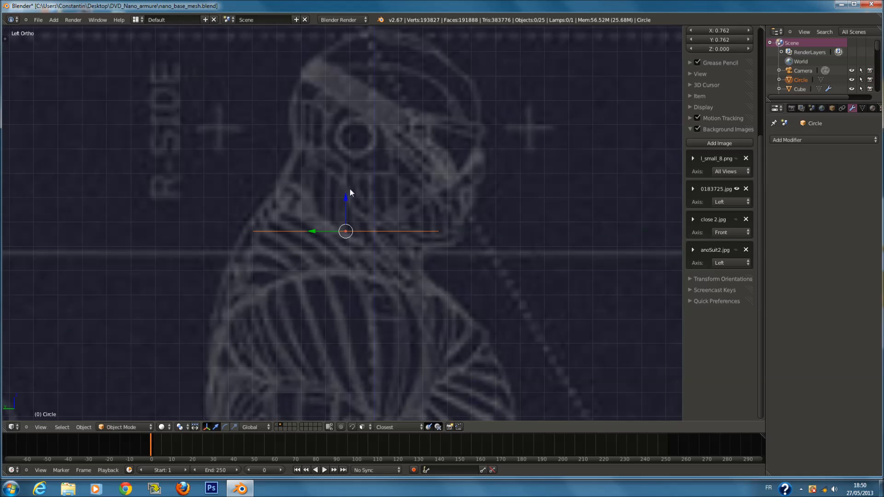
pyautogui.scroll(3, 456, 230)
pyautogui.press('s')
pyautogui.click(462, 241)
pyautogui.press('g')
pyautogui.press('s')
pyautogui.click(453, 272)
pyautogui.press('g')
pyautogui.click(450, 269)
pyautogui.press('s')
pyautogui.click(454, 273)
pyautogui.press('g')
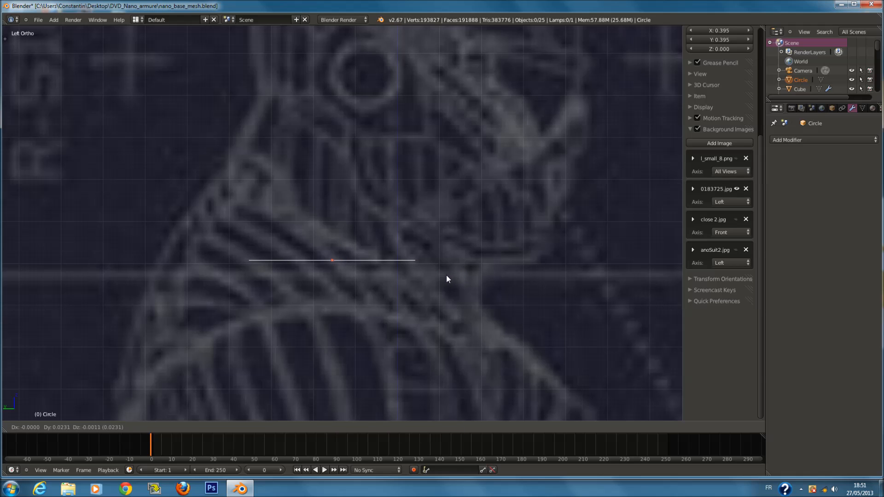
pyautogui.click(450, 276)
# Enlarge the circle to about 0.6 wide so that it spans the blueprint's neck.
pyautogui.scroll(-4, 462, 275)
pyautogui.scroll(3, 463, 275)
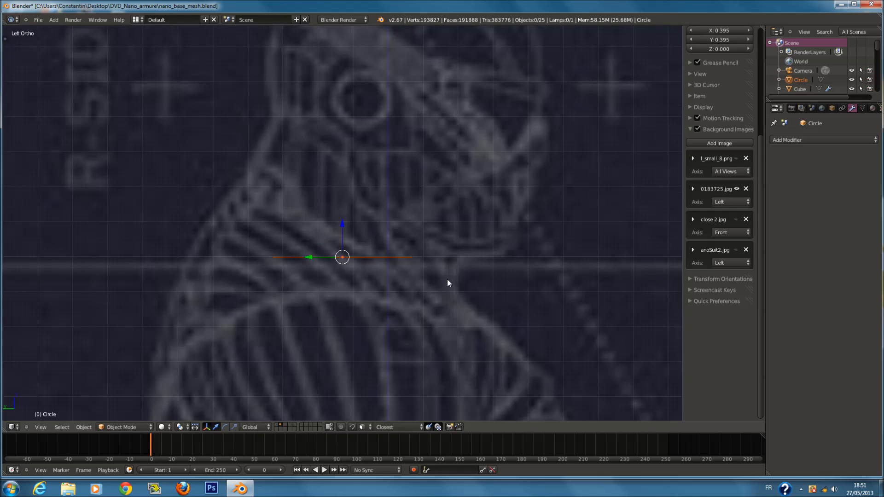
pyautogui.scroll(-2, 446, 278)
pyautogui.press('s')
pyautogui.click(493, 276)
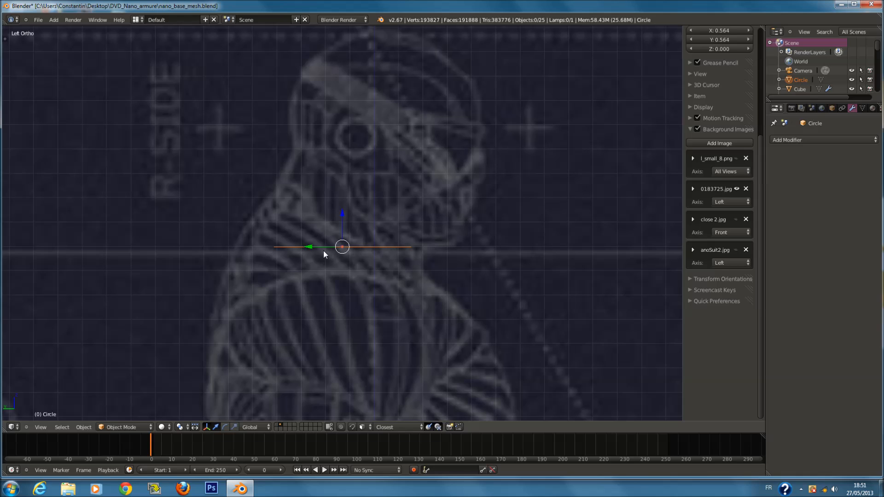
pyautogui.press('s')
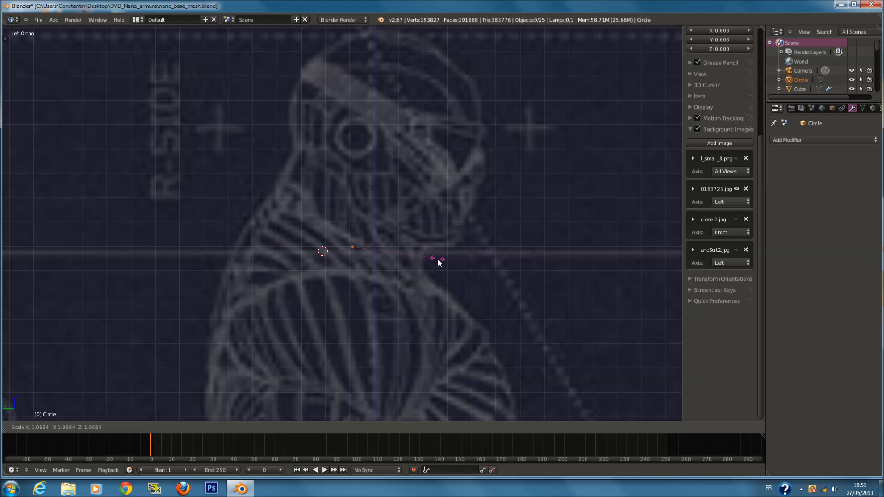
pyautogui.click(437, 262)
# Try to extrude the neck circle upward in Edit Mode and undo the attempt.
pyautogui.press('Tab')
pyautogui.scroll(1, 394, 236)
pyautogui.press('e')
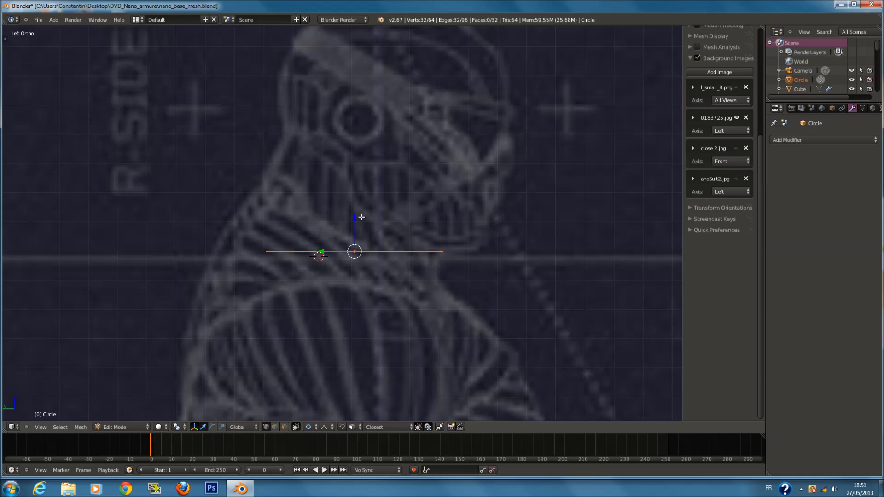
pyautogui.press('z')
pyautogui.rightClick(338, 146)
pyautogui.hotkey('ctrl', 'z')
pyautogui.hotkey('ctrl', 'z')
pyautogui.click(302, 425)
pyautogui.click(303, 418)
pyautogui.press('Tab')
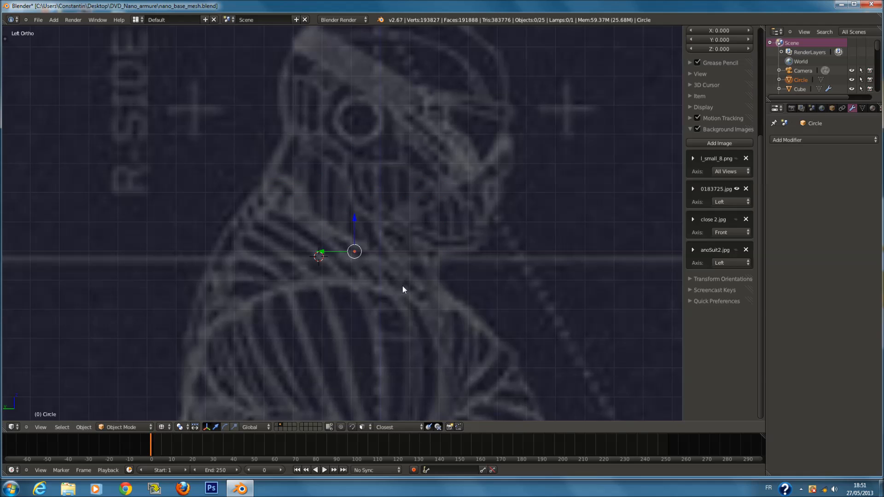
# Delete the old circle object and add a fresh circle mesh at the 3D cursor.
pyautogui.press('x')
pyautogui.click(423, 266)
pyautogui.hotkey('shift', 'a')
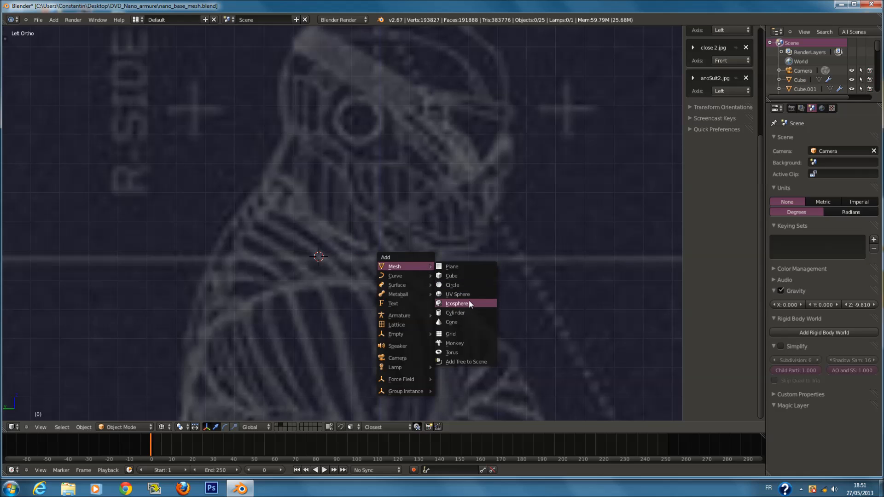
pyautogui.click(466, 285)
pyautogui.scroll(-2, 488, 274)
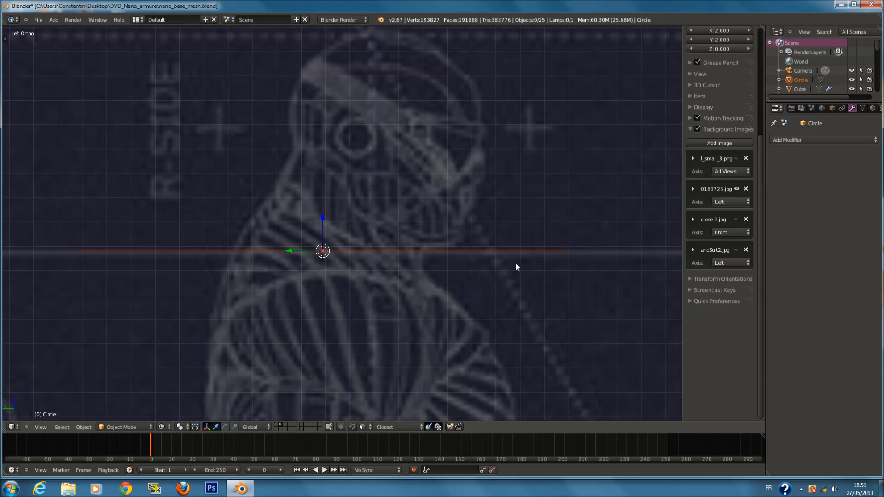
# Fit the new circle to the blueprint's neck, about 0.62 wide and tilted down towards the front.
pyautogui.press('g')
pyautogui.click(390, 245)
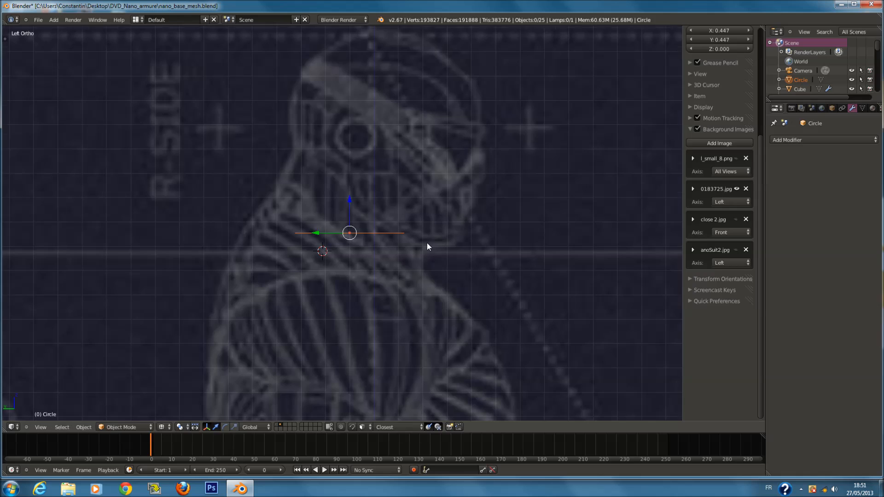
pyautogui.scroll(3, 426, 242)
pyautogui.press('Tab')
pyautogui.press('s')
pyautogui.click(477, 266)
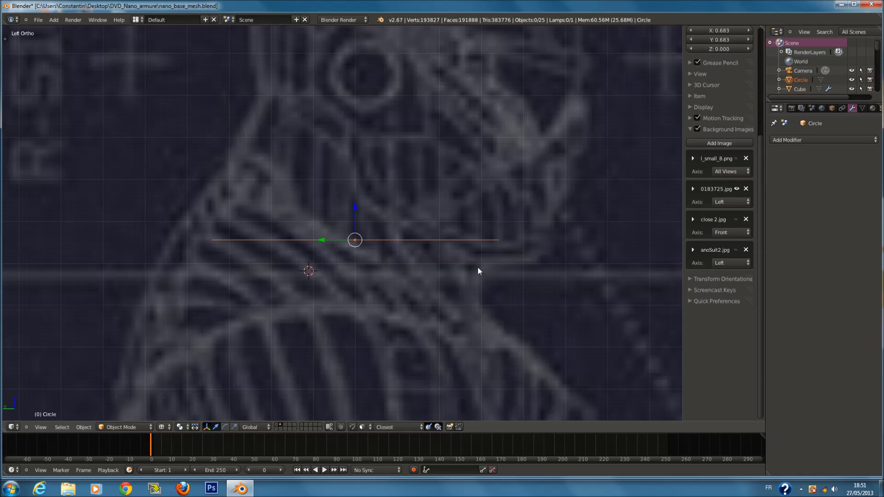
pyautogui.press('r')
pyautogui.click(508, 263)
# Extrude the circle upward into a neck ring, then rotate and move its upper edge to slope steeply down towards the chin.
pyautogui.press('e')
pyautogui.click(505, 203)
pyautogui.press('r')
pyautogui.click(495, 276)
pyautogui.press('g')
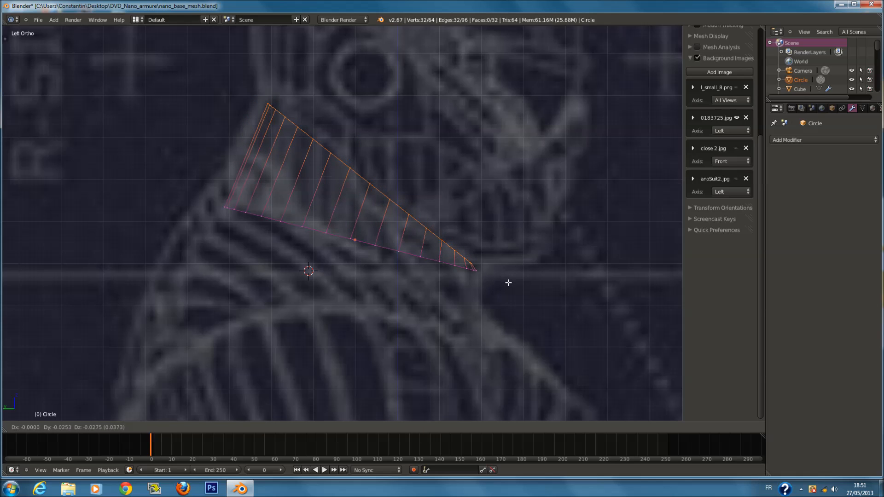
pyautogui.click(507, 283)
pyautogui.keyDown('shift'); pyautogui.scroll(2, 510, 279); pyautogui.keyUp('shift')
pyautogui.press('r')
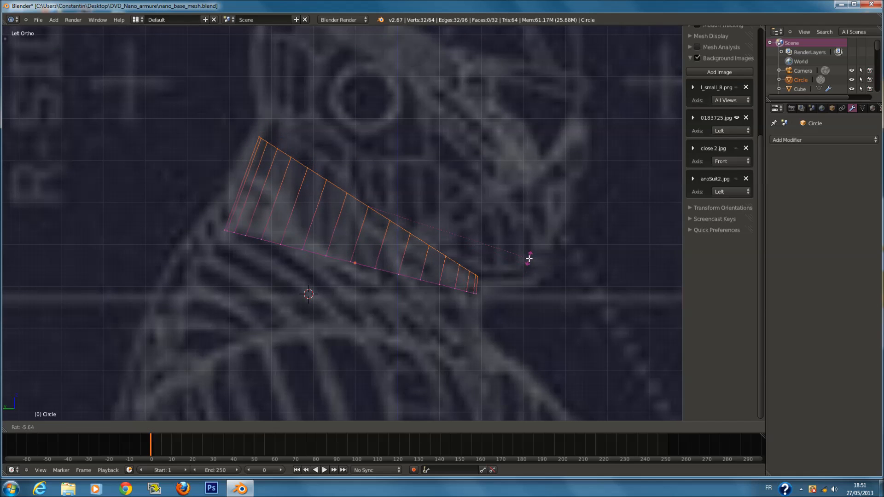
pyautogui.click(529, 258)
# Return to Object Mode and examine the neck ring in shaded front view and against the blueprint in left wireframe view.
pyautogui.press('z')
pyautogui.press('KP_1')
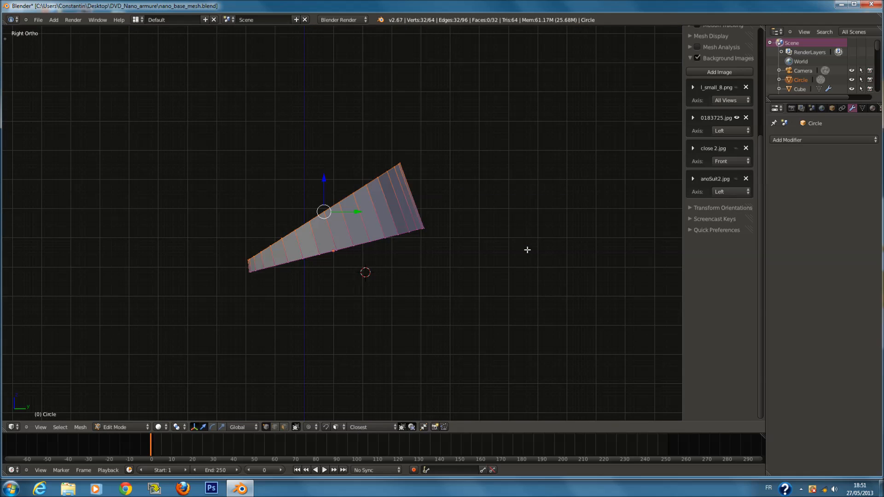
pyautogui.press('Tab')
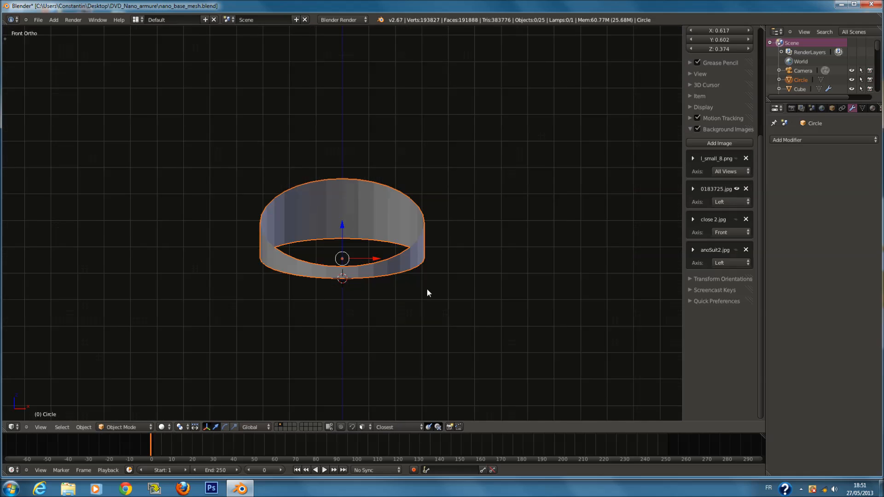
pyautogui.press('z')
pyautogui.press('KP_3')
pyautogui.press('ctrl+KP_1')
pyautogui.press('ctrl+KP_3')
pyautogui.scroll(3, 436, 203)
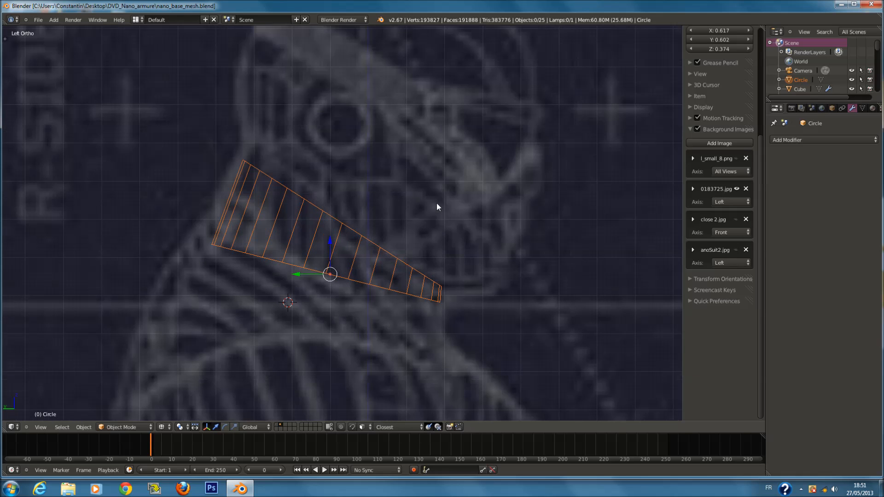
# Deselect the neck ring and add a UV sphere at the 3D cursor for the head.
pyautogui.scroll(-1, 422, 260)
pyautogui.press('a')
pyautogui.keyDown('shift'); pyautogui.scroll(2, 420, 264); pyautogui.keyUp('shift')
pyautogui.hotkey('shift', 'a')
pyautogui.moveTo(416, 267)
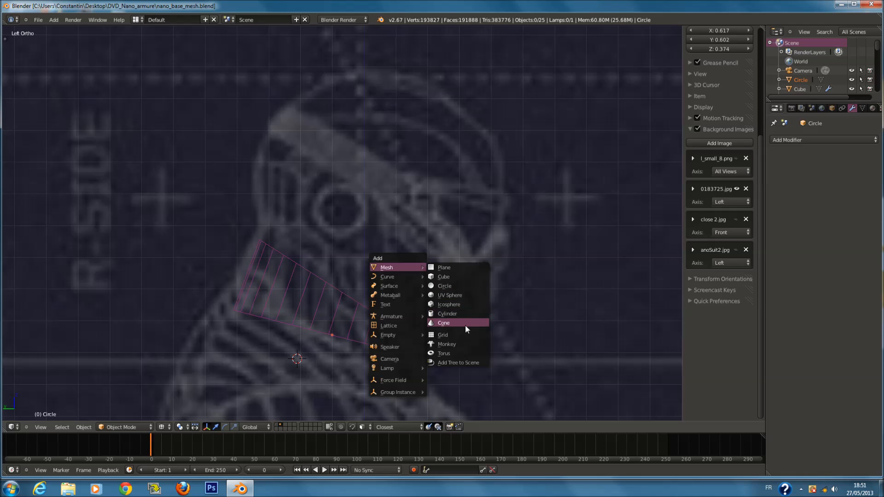
pyautogui.click(457, 296)
pyautogui.scroll(-3, 500, 282)
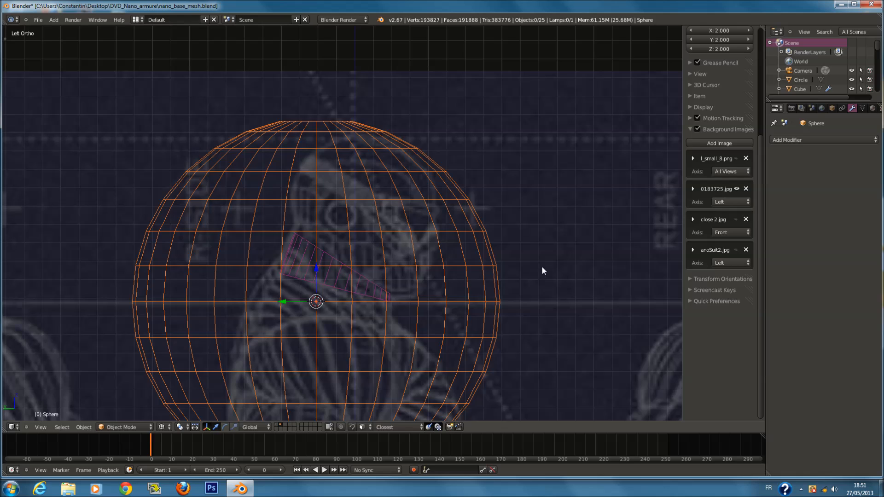
# Scale the sphere to about 0.79 and place it over the helmet in the side-view blueprint.
pyautogui.press('s')
pyautogui.click(419, 290)
pyautogui.press('g')
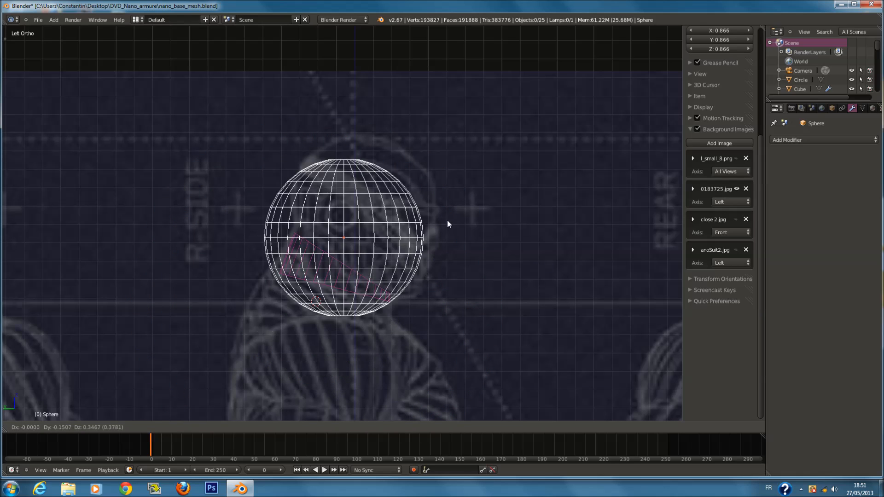
pyautogui.click(462, 201)
pyautogui.scroll(4, 474, 212)
pyautogui.press('s')
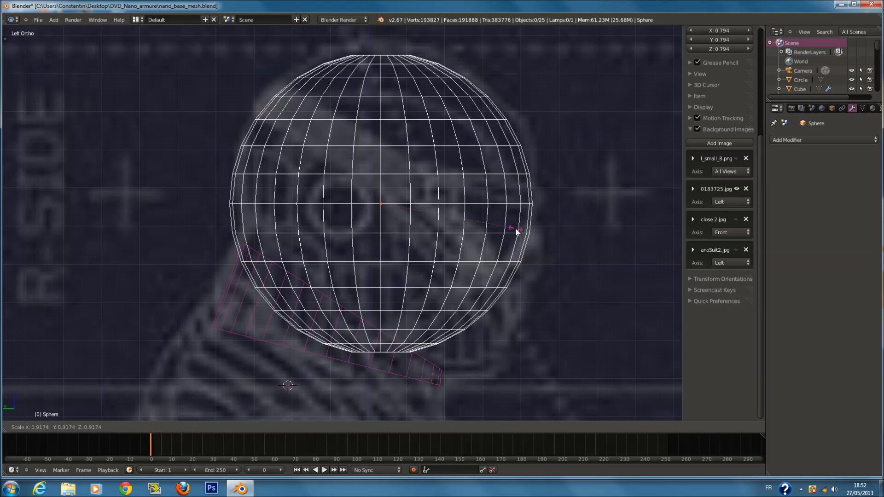
pyautogui.click(520, 230)
pyautogui.keyDown('shift'); pyautogui.scroll(5, 527, 241); pyautogui.keyUp('shift')
pyautogui.press('s')
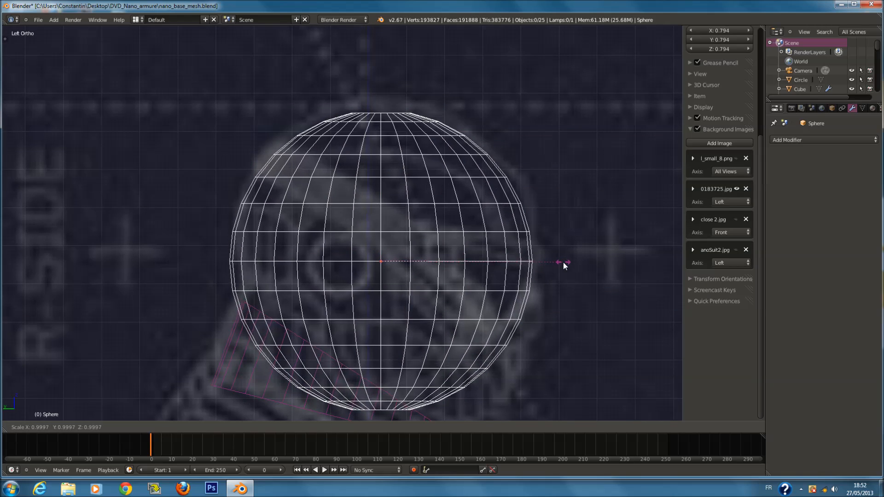
pyautogui.click(562, 257)
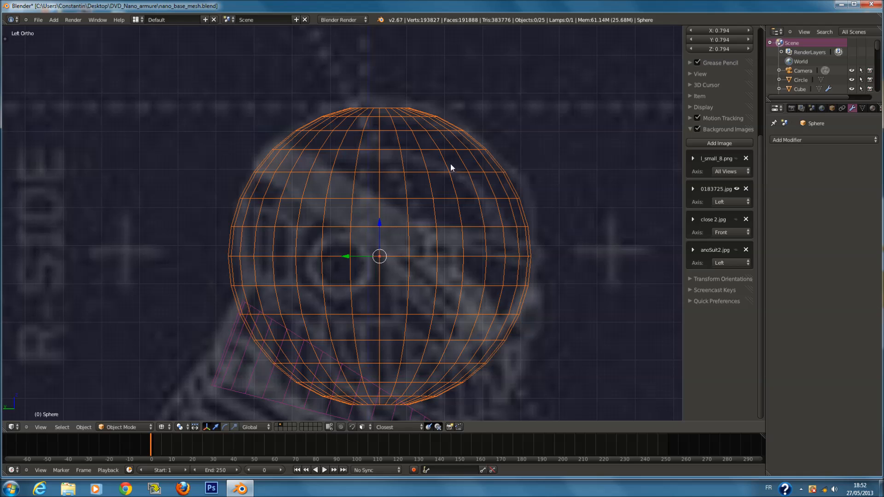
# Tilt the head sphere in the left view and adjust its position over the blueprint helmet.
pyautogui.press('r')
pyautogui.click(548, 169)
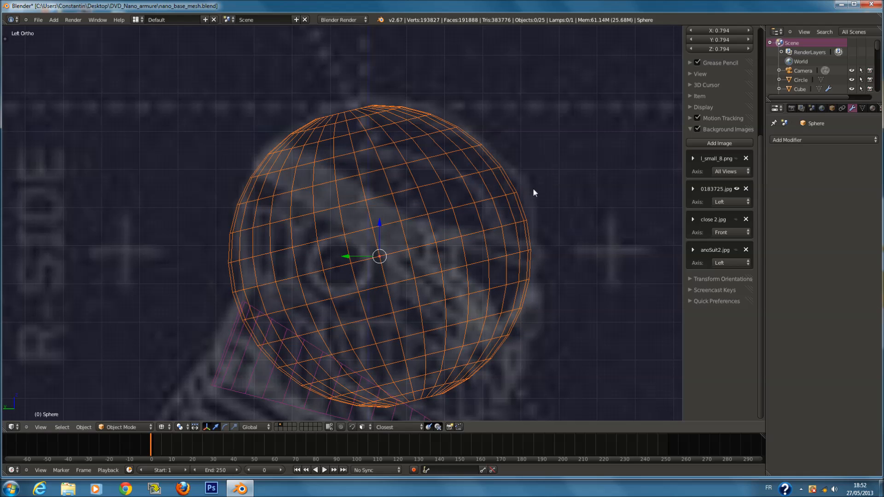
pyautogui.press('g')
pyautogui.click(534, 181)
# Examine the head sphere and neck ring from the front and sides in solid and wireframe shading.
pyautogui.press('z')
pyautogui.press('z')
pyautogui.press('z')
pyautogui.moveTo(418, 239)
pyautogui.mouseDown(button='middle')
pyautogui.moveTo(399, 306)
pyautogui.moveTo(333, 274)
pyautogui.moveTo(260, 258)
pyautogui.moveTo(267, 253)
pyautogui.mouseUp(button='middle')
pyautogui.press('KP_1')
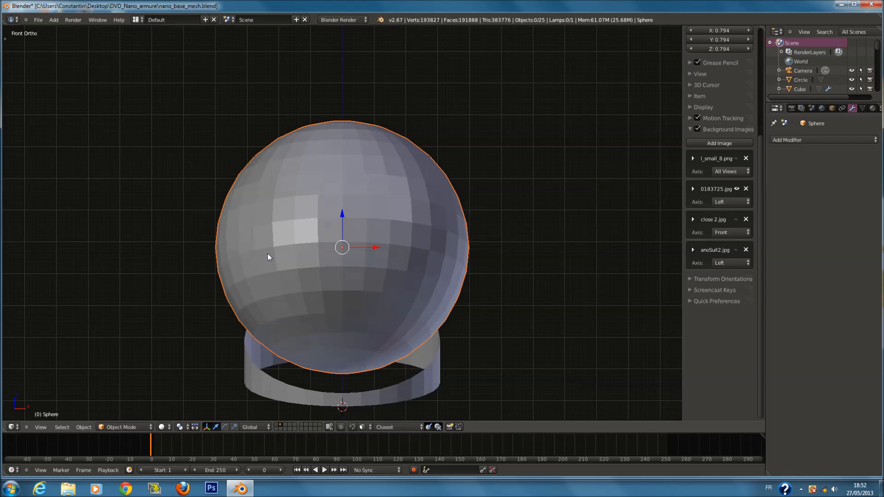
pyautogui.press('KP_3')
pyautogui.press('z')
pyautogui.press('KP_1')
pyautogui.press('ctrl+KP_3')
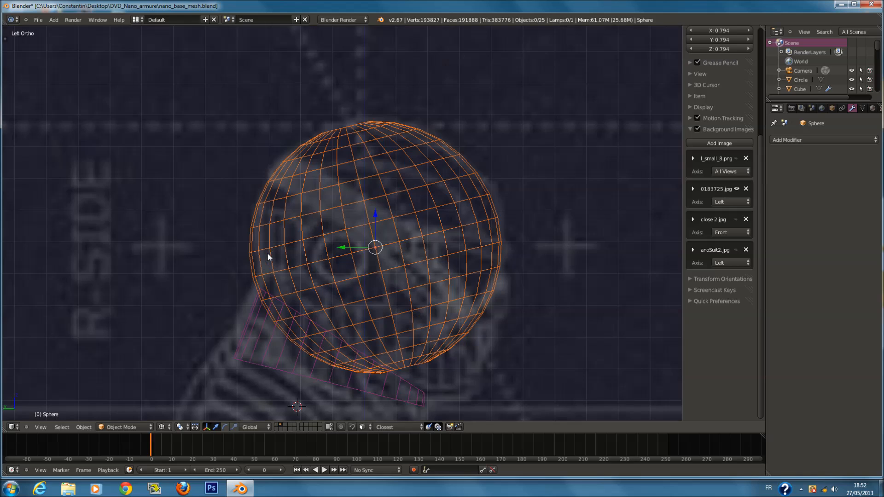
# Select the head sphere and neck ring in solid shading and save the scene over the existing nano_base_mesh.blend file.
pyautogui.press('z')
pyautogui.scroll(-1, 341, 235)
pyautogui.press('a')
pyautogui.press('a')
pyautogui.hotkey('ctrl', 's')
pyautogui.click(446, 308)
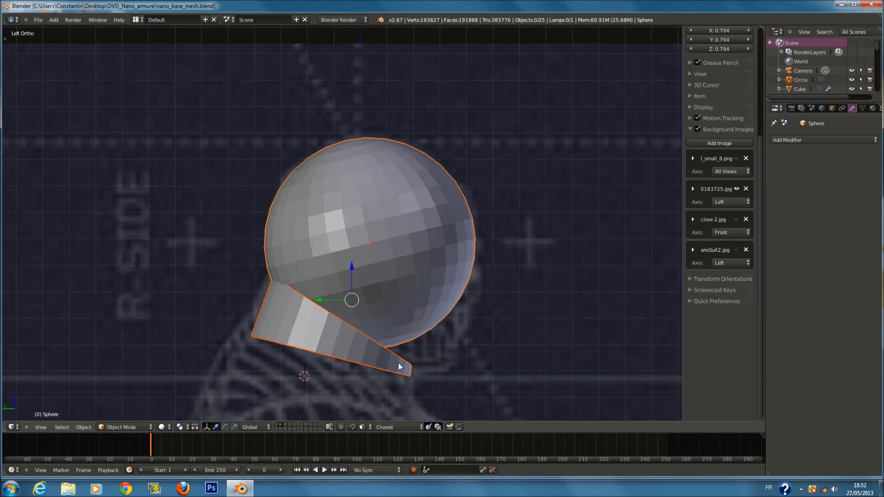
# Hide the side blueprint 0183725.jpg, show the references close 2.jpg and anoSuit2.jpg, and frame the front view around the helmet reference.
pyautogui.click(737, 189)
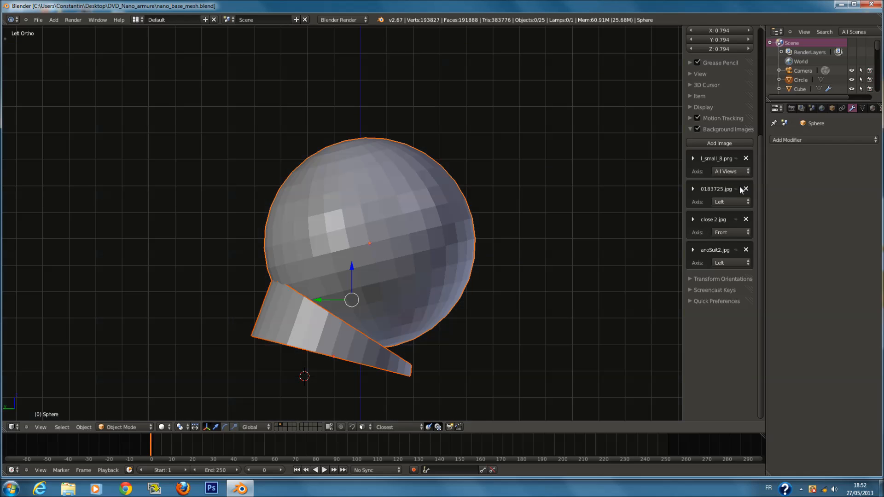
pyautogui.click(736, 219)
pyautogui.click(736, 249)
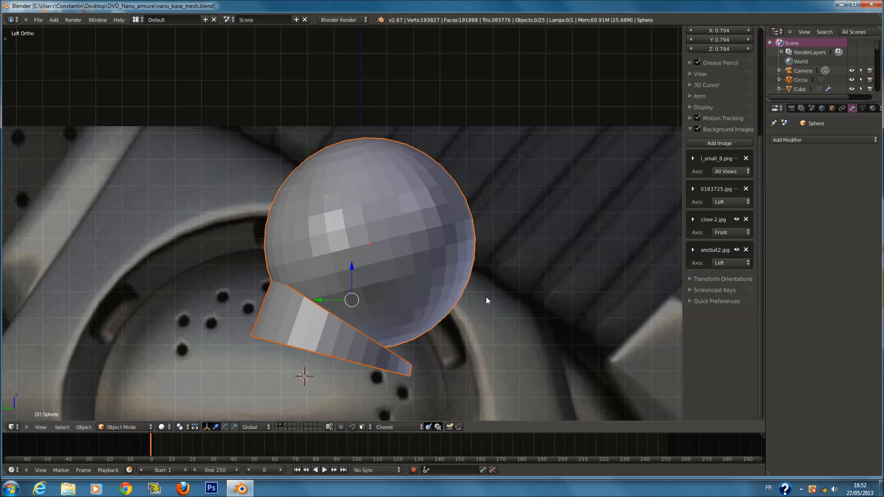
pyautogui.scroll(-8, 474, 297)
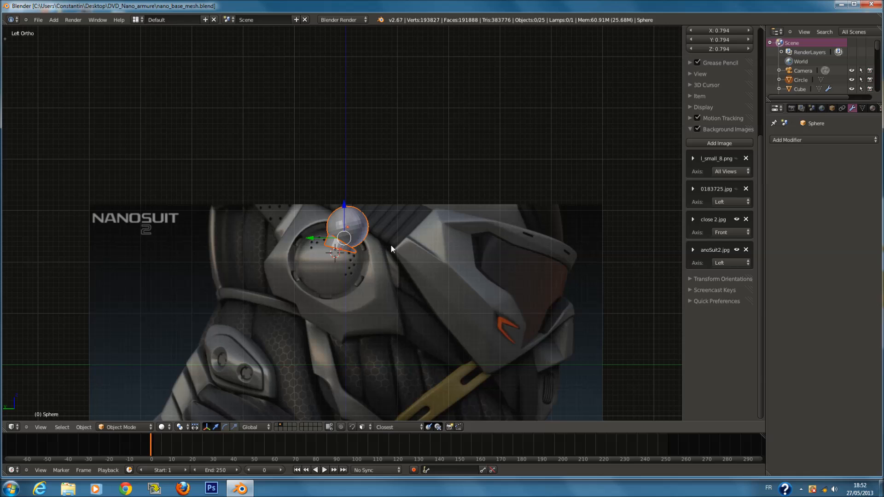
pyautogui.press('KP_1')
pyautogui.press('KP_Decimal')
pyautogui.scroll(-2, 322, 155)
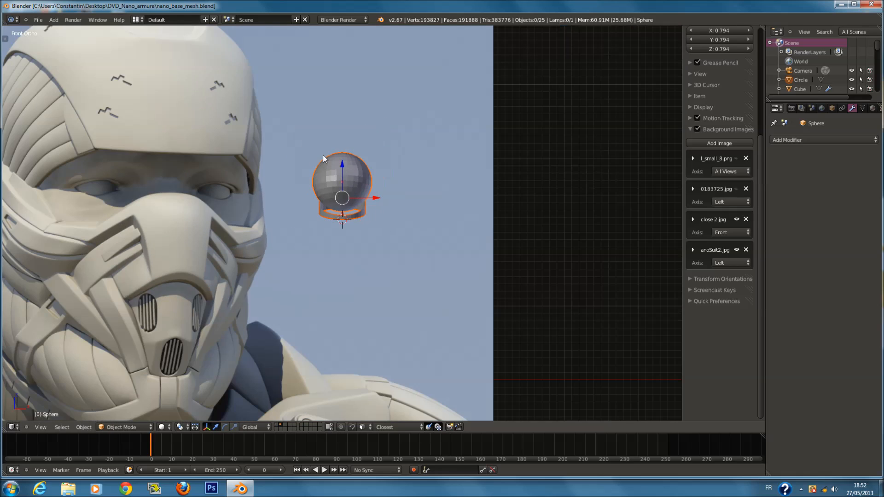
pyautogui.scroll(-2, 322, 155)
pyautogui.keyDown('ctrl'); pyautogui.scroll(-2, 350, 175); pyautogui.keyUp('ctrl')
pyautogui.scroll(1, 366, 188)
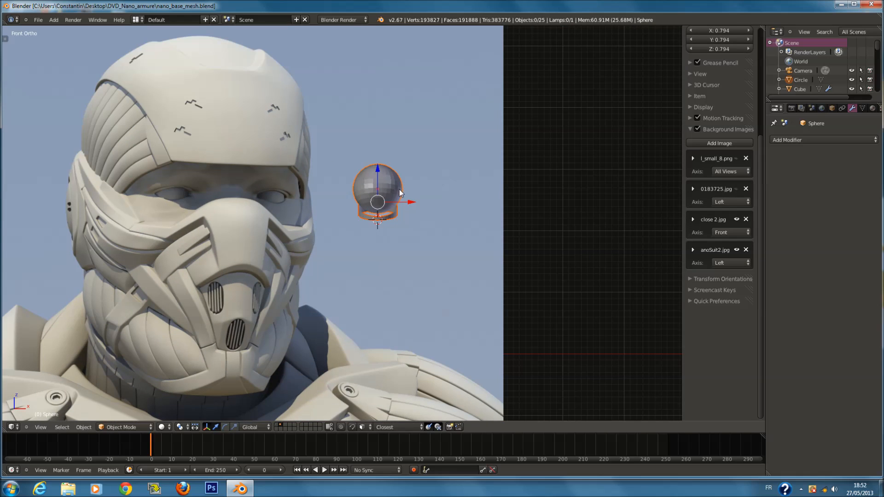
pyautogui.scroll(1, 399, 193)
# Narrow the whole head sphere mesh along X to a width of about 0.67.
pyautogui.press('Tab')
pyautogui.press('a')
pyautogui.press('a')
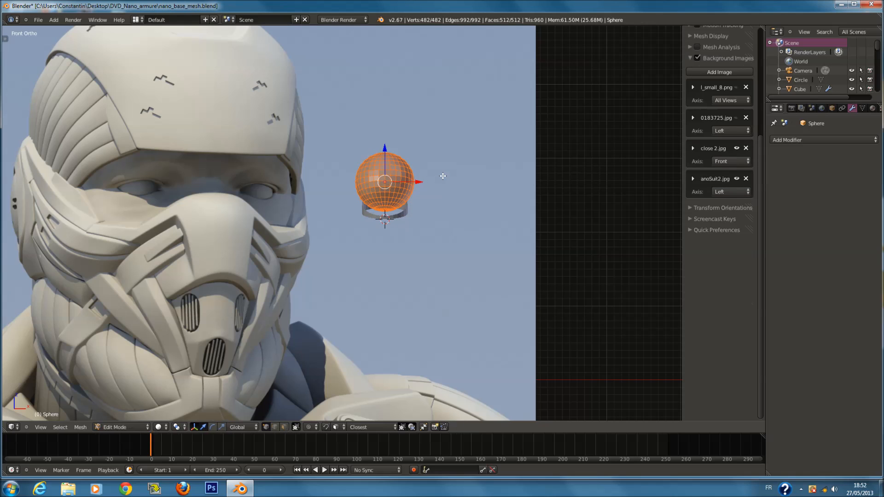
pyautogui.press('s')
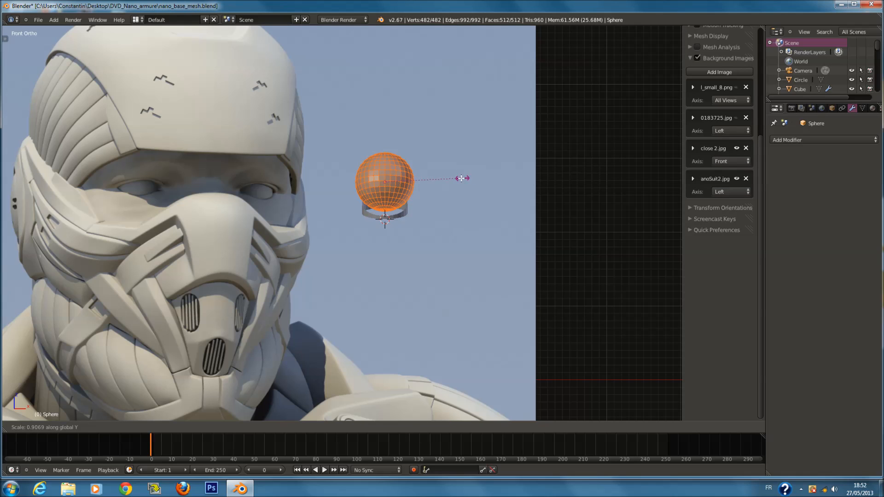
pyautogui.press('x')
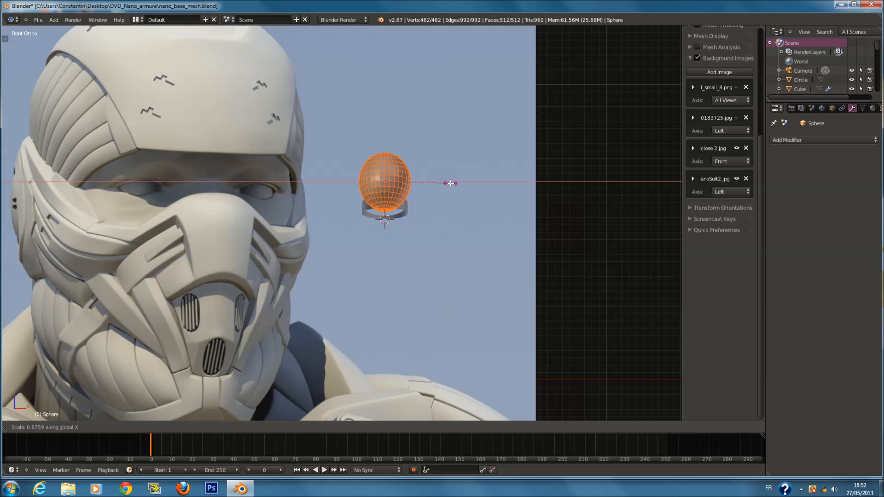
pyautogui.click(406, 204)
pyautogui.press('Tab')
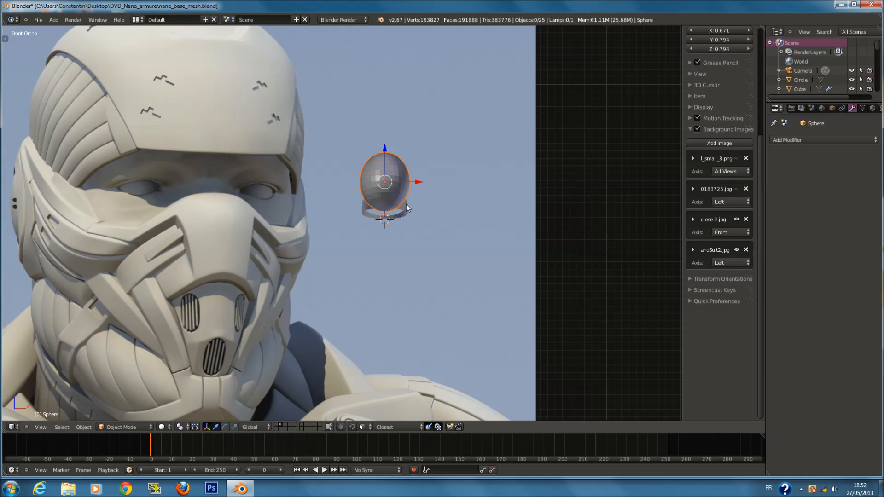
# Examine the helmet's proportions and visor area in the front reference image beside the head sphere.
pyautogui.scroll(-2, 267, 222)
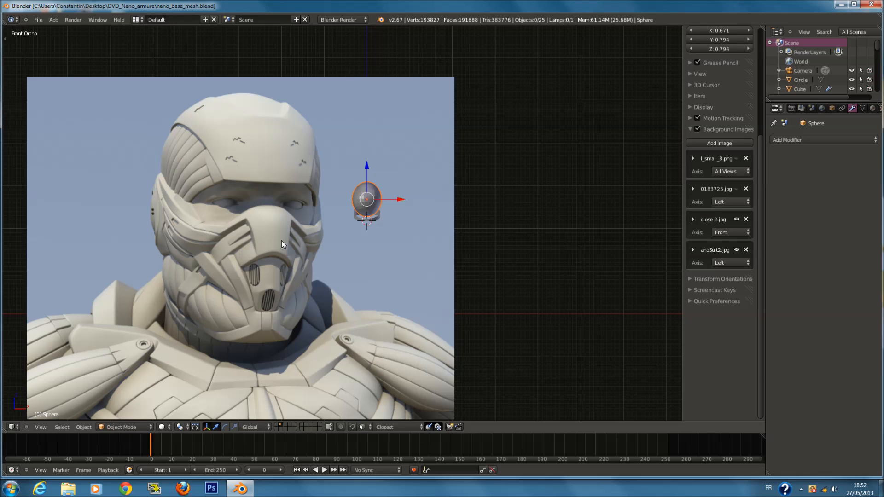
pyautogui.scroll(1, 264, 266)
pyautogui.scroll(-1, 269, 255)
pyautogui.scroll(1, 266, 244)
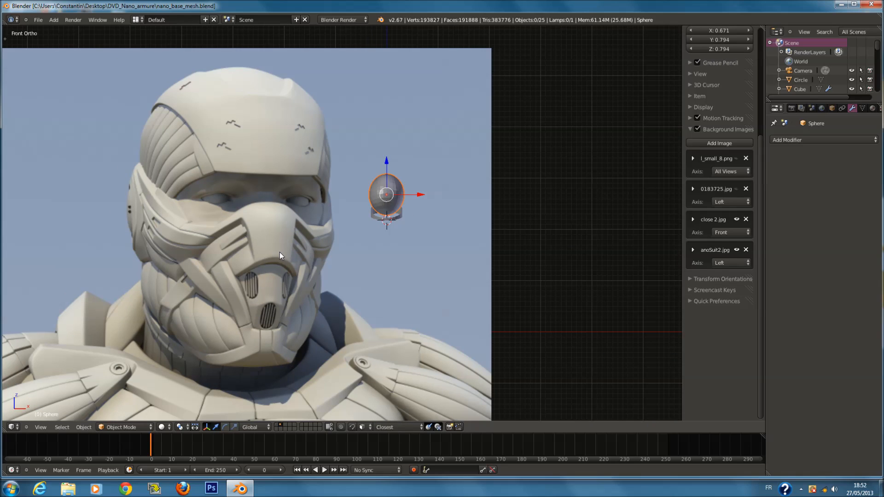
pyautogui.scroll(1, 279, 258)
pyautogui.scroll(1, 324, 244)
pyautogui.scroll(1, 288, 247)
pyautogui.scroll(-1, 304, 221)
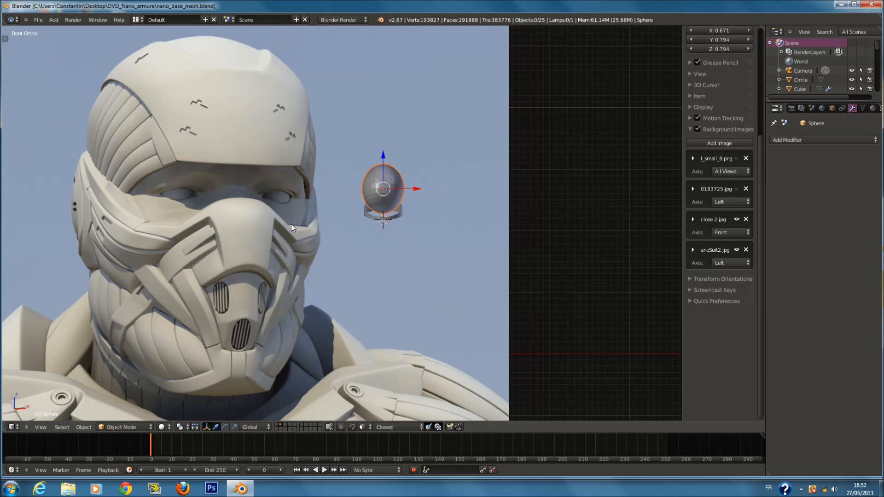
pyautogui.scroll(1, 346, 210)
# Widen the head sphere slightly along X to a width of about 0.70.
pyautogui.press('a')
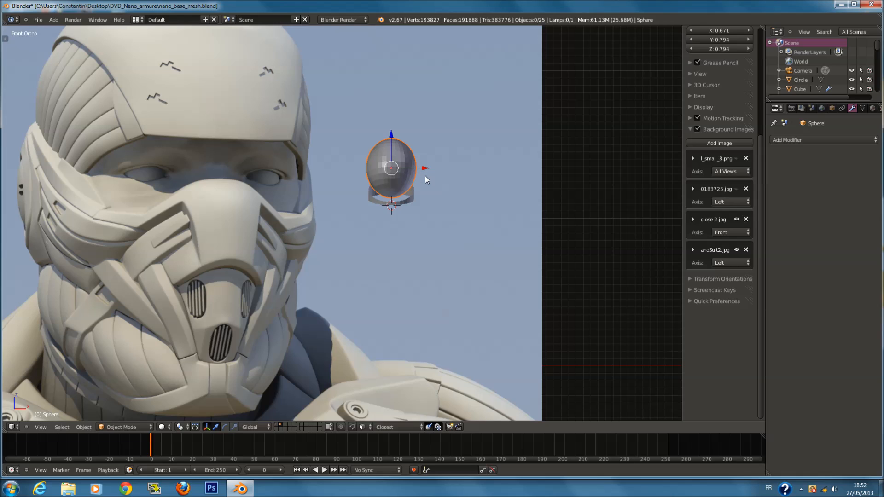
pyautogui.press('s')
pyautogui.press('x')
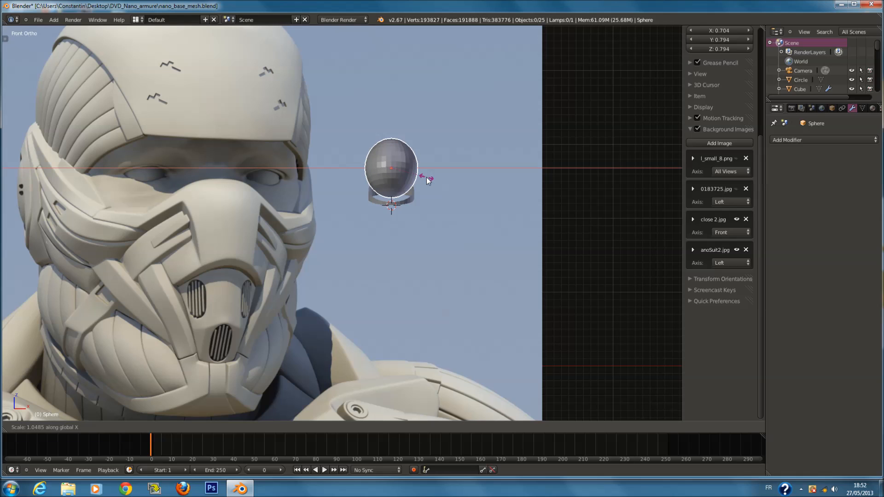
pyautogui.click(428, 180)
# Add a plane at the 3D cursor and rotate it 90 degrees about the X axis.
pyautogui.hotkey('shift', 'a')
pyautogui.moveTo(386, 220)
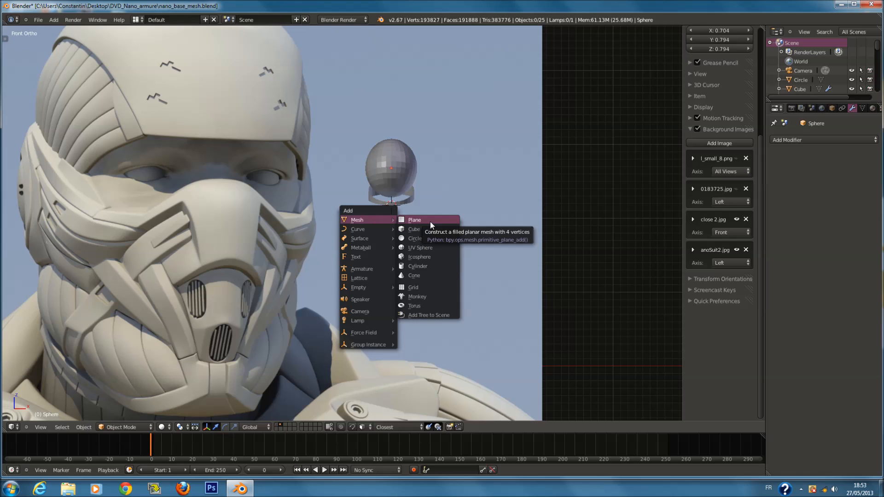
pyautogui.click(430, 221)
pyautogui.scroll(-2, 250, 148)
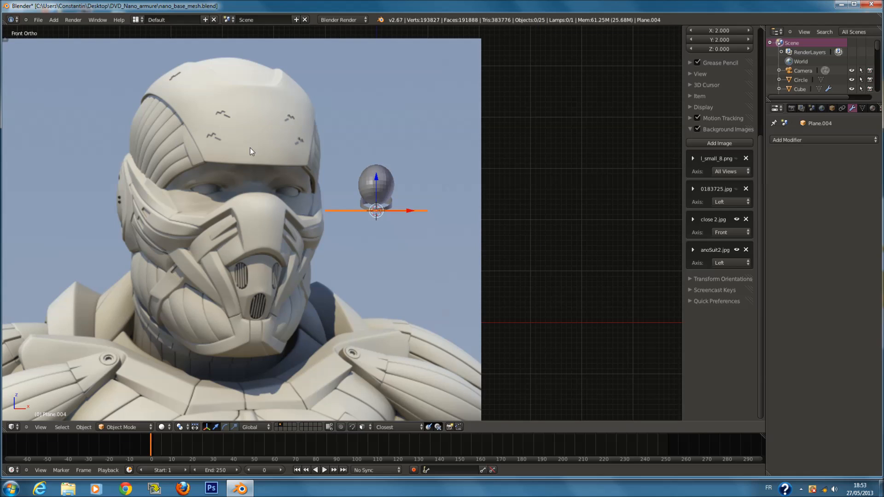
pyautogui.scroll(1, 419, 168)
pyautogui.press('r')
pyautogui.press('x')
pyautogui.press('9')
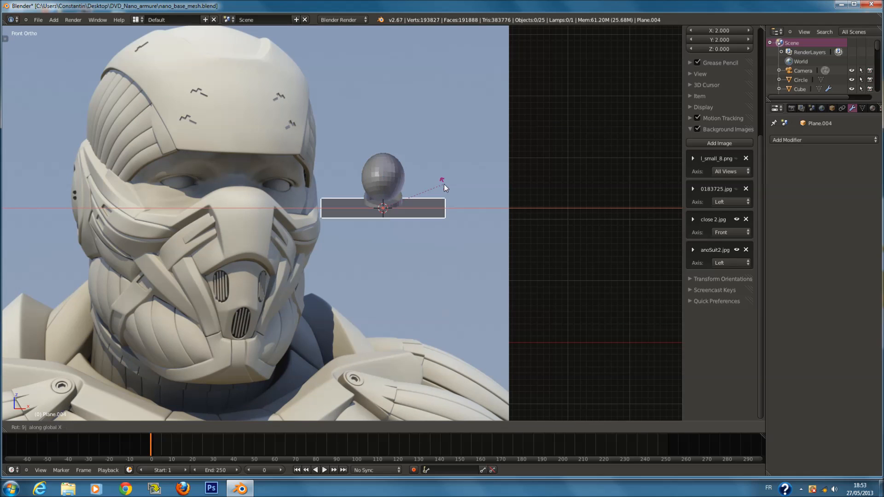
pyautogui.press('0')
pyautogui.press('Return')
# Scale the plane down to about 0.46, raise it to head height, and move it along Y in front of the sphere.
pyautogui.scroll(3, 447, 193)
pyautogui.press('s')
pyautogui.click(435, 214)
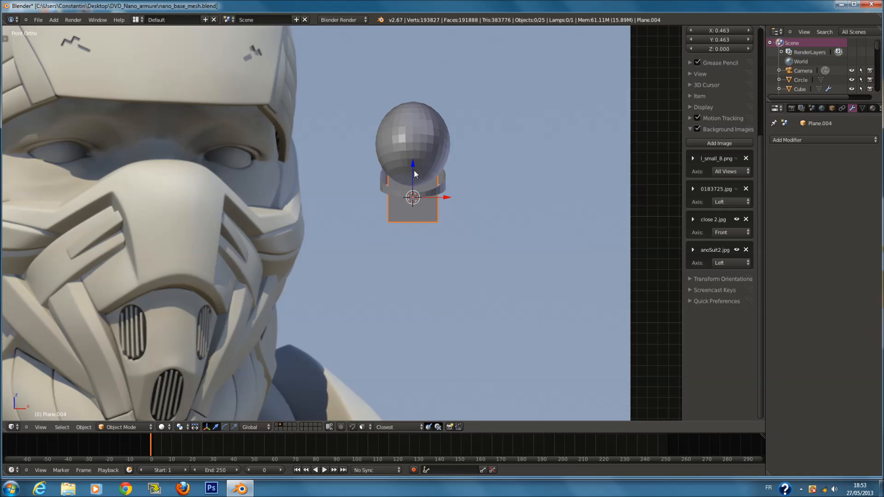
pyautogui.press('g')
pyautogui.press('z')
pyautogui.click(411, 94)
pyautogui.press('KP_3')
pyautogui.press('g')
pyautogui.press('y')
pyautogui.click(306, 133)
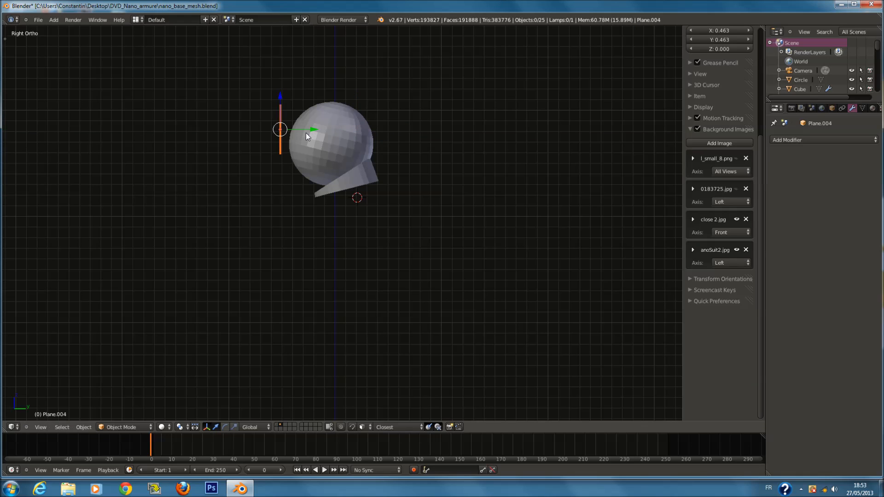
# Flatten the plane along Z into a wide strip, resize it, and raise it to the upper front of the head.
pyautogui.press('KP_1')
pyautogui.press('s')
pyautogui.press('z')
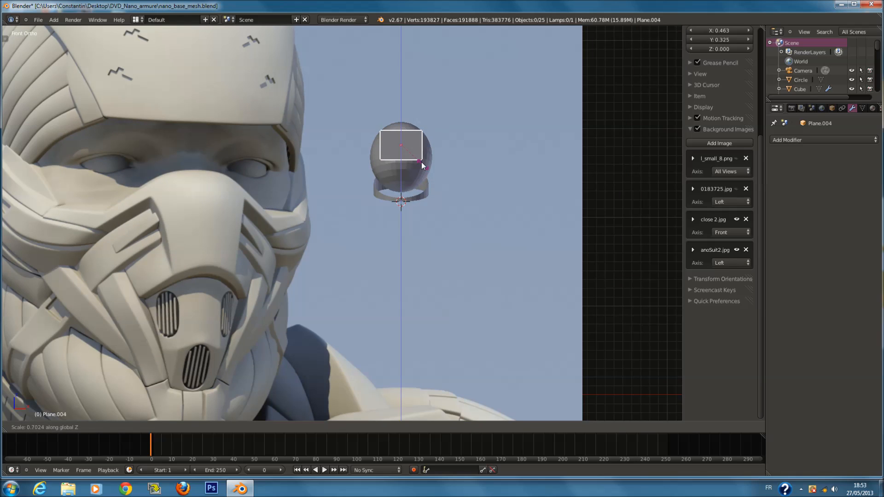
pyautogui.click(412, 151)
pyautogui.press('s')
pyautogui.click(437, 146)
pyautogui.press('g')
pyautogui.press('z')
pyautogui.click(402, 122)
# Switch the head sphere to face editing and circle-select a band of faces across its front below the strip.
pyautogui.rightClick(405, 161)
pyautogui.press('Tab')
pyautogui.scroll(2, 415, 256)
pyautogui.scroll(2, 414, 255)
pyautogui.keyDown('ctrl'); pyautogui.scroll(2, 400, 268); pyautogui.keyUp('ctrl')
pyautogui.scroll(-3, 399, 269)
pyautogui.click(286, 428)
pyautogui.scroll(6, 384, 223)
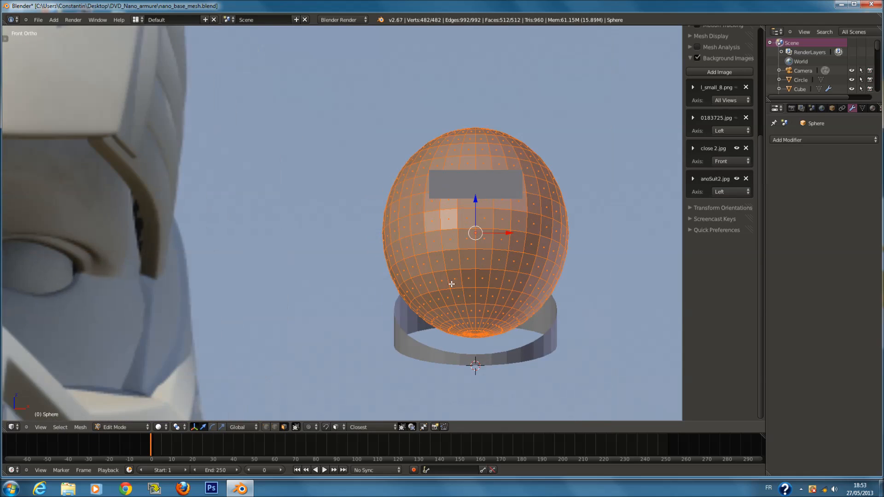
pyautogui.press('a')
pyautogui.moveTo(363, 213)
pyautogui.mouseDown()
pyautogui.moveTo(460, 221)
pyautogui.moveTo(481, 212)
pyautogui.mouseUp()
pyautogui.moveTo(481, 211)
pyautogui.mouseDown(button='middle')
pyautogui.moveTo(361, 181)
pyautogui.moveTo(509, 187)
pyautogui.moveTo(361, 208)
pyautogui.mouseUp(button='middle')
pyautogui.moveTo(357, 210); pyautogui.dragTo(497, 212)
pyautogui.rightClick(498, 211)
# Refine the face selection into a goggle shape by leaving out the middle faces of the lowest row.
pyautogui.scroll(-7, 426, 226)
pyautogui.scroll(-2, 426, 226)
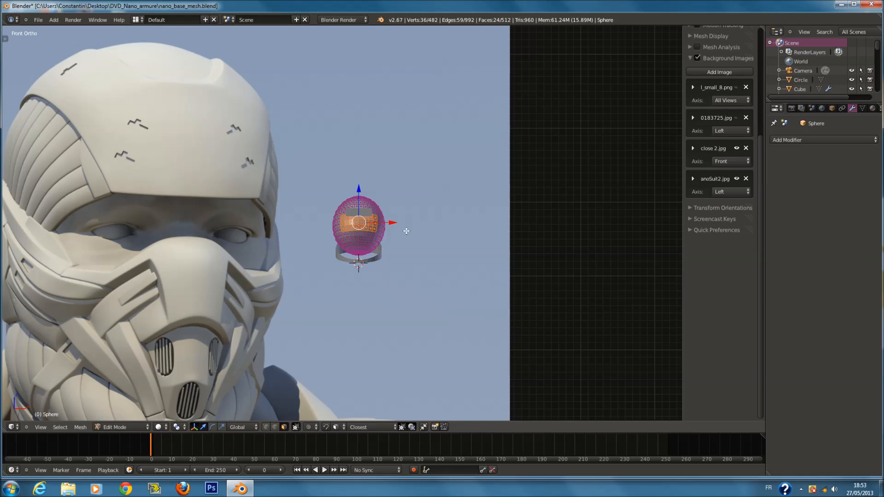
pyautogui.scroll(7, 369, 224)
pyautogui.press('c')
pyautogui.moveTo(371, 250); pyautogui.dragTo(426, 250, button='middle')
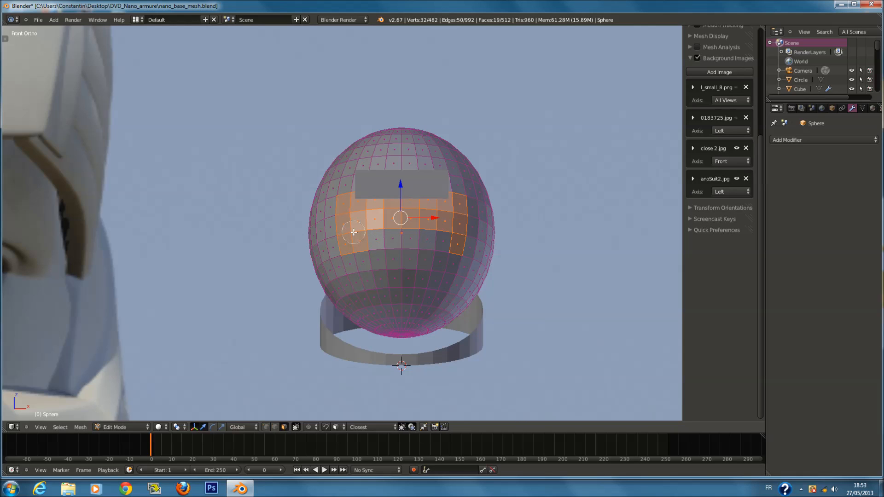
pyautogui.moveTo(443, 232); pyautogui.dragTo(446, 233)
pyautogui.middleClick(419, 247)
pyautogui.rightClick(420, 246)
pyautogui.scroll(-8, 421, 240)
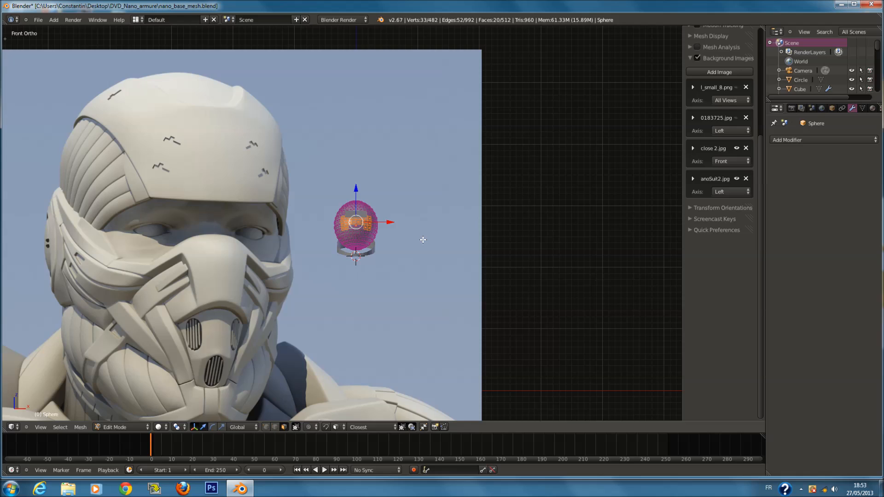
pyautogui.scroll(8, 423, 239)
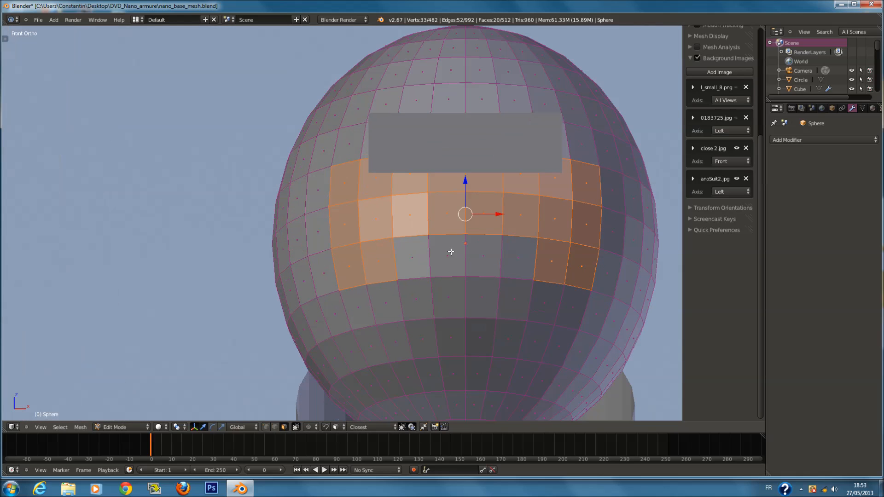
# Extrude the selected goggle faces inward to recess the eye area, leave mesh editing, and save the scene.
pyautogui.press('e')
pyautogui.rightClick(521, 262)
pyautogui.moveTo(521, 264); pyautogui.dragTo(553, 304, button='middle')
pyautogui.scroll(-1, 552, 304)
pyautogui.moveTo(571, 237); pyautogui.dragTo(550, 232)
pyautogui.moveTo(549, 233); pyautogui.dragTo(504, 237, button='middle')
pyautogui.press('Tab')
pyautogui.scroll(-4, 498, 254)
pyautogui.hotkey('ctrl', 's')
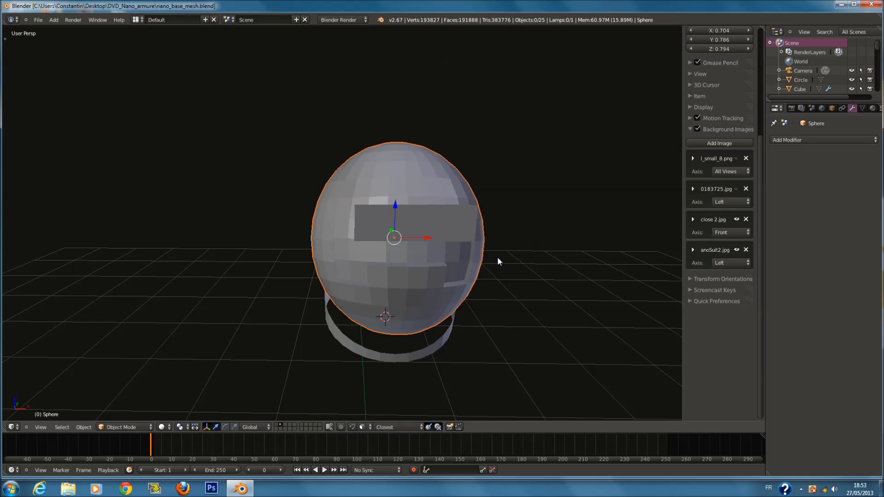
# Apply smooth shading to the head sphere.
pyautogui.press('KP_1')
pyautogui.press('t')
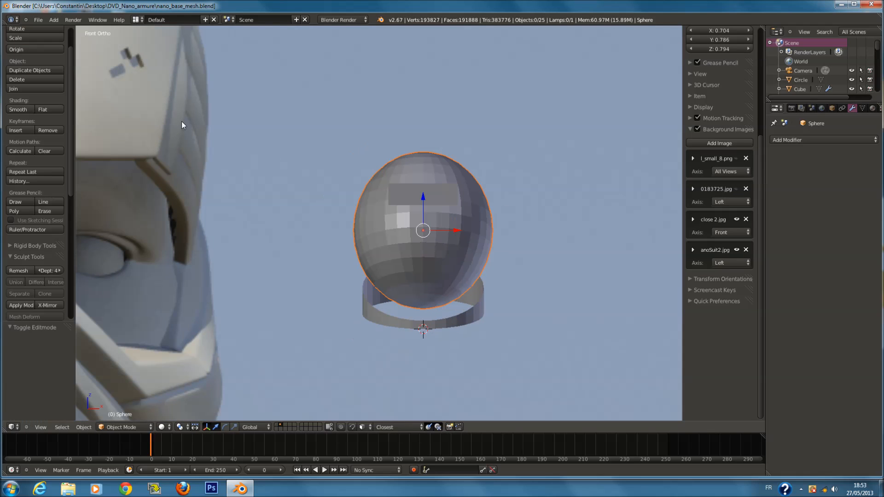
pyautogui.click(27, 109)
pyautogui.press('t')
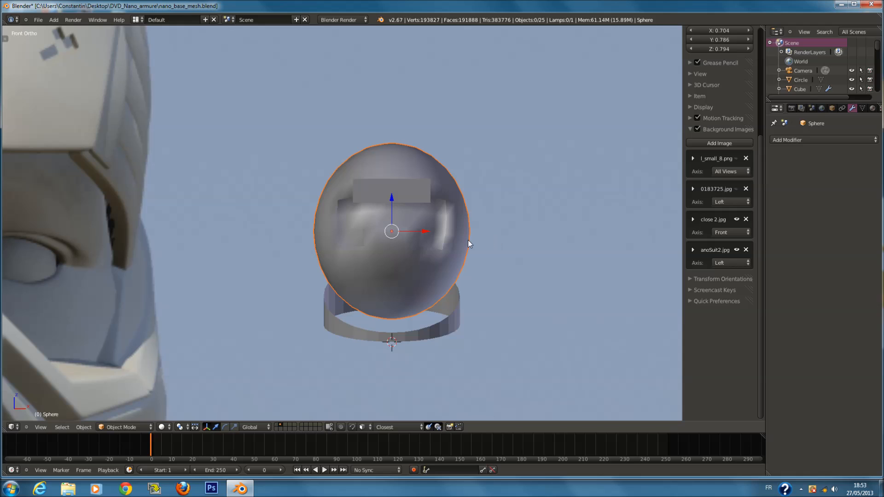
# Extrude the neck ring's upper edge loop inward around the base of the head and save the scene.
pyautogui.keyDown('ctrl'); pyautogui.scroll(-1, 417, 250); pyautogui.keyUp('ctrl')
pyautogui.rightClick(435, 324)
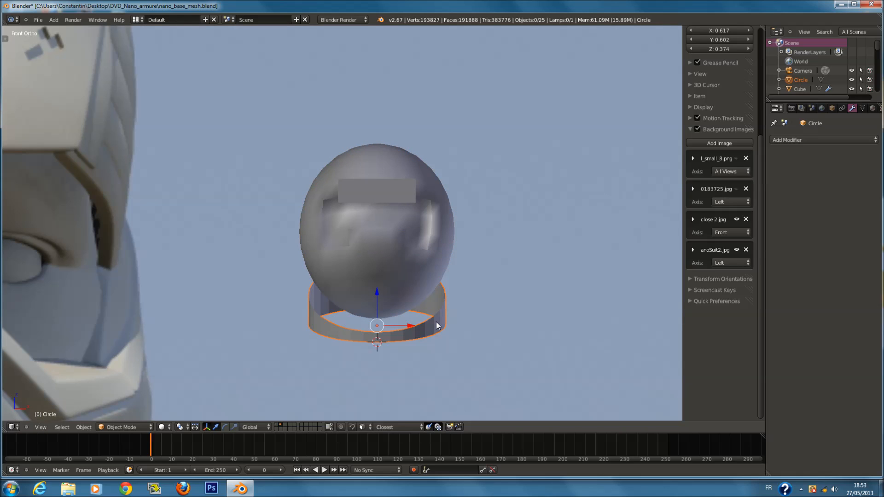
pyautogui.press('KP_3')
pyautogui.press('Tab')
pyautogui.press('z')
pyautogui.keyDown('ctrl'); pyautogui.scroll(2, 414, 272); pyautogui.keyUp('ctrl')
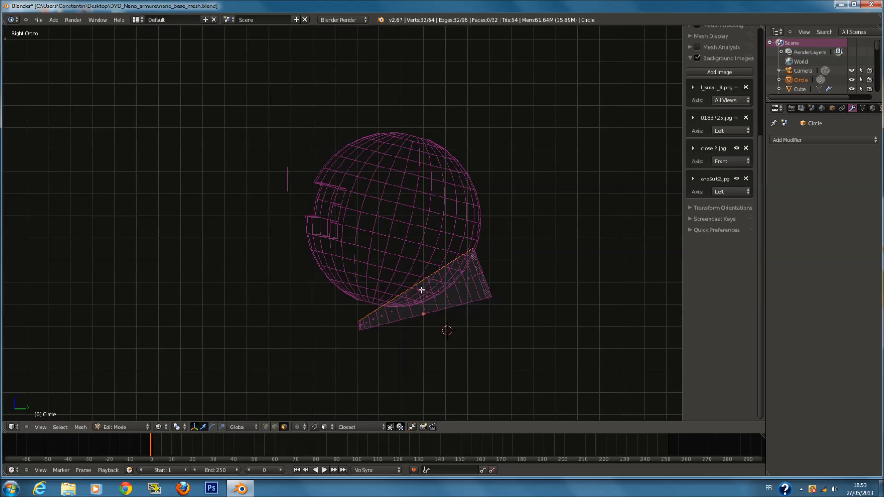
pyautogui.scroll(1, 415, 281)
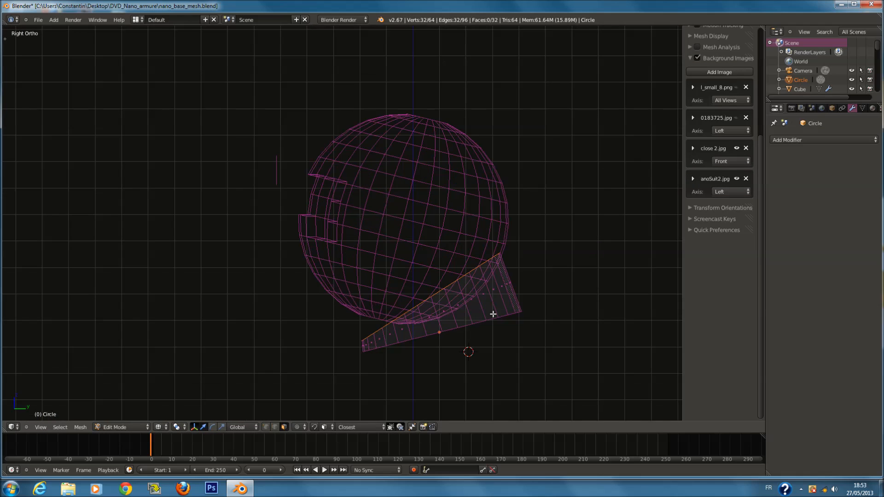
pyautogui.click(266, 427)
pyautogui.press('e')
pyautogui.rightClick(508, 273)
pyautogui.press('z')
pyautogui.press('KP_5')
pyautogui.moveTo(481, 249)
pyautogui.mouseDown(button='middle')
pyautogui.moveTo(499, 272)
pyautogui.moveTo(360, 285)
pyautogui.mouseUp(button='middle')
pyautogui.press('Tab')
pyautogui.hotkey('ctrl', 's')
# Compare the blocked-out head with the mask and chin area of the front reference image.
pyautogui.press('KP_1')
pyautogui.press('KP_5')
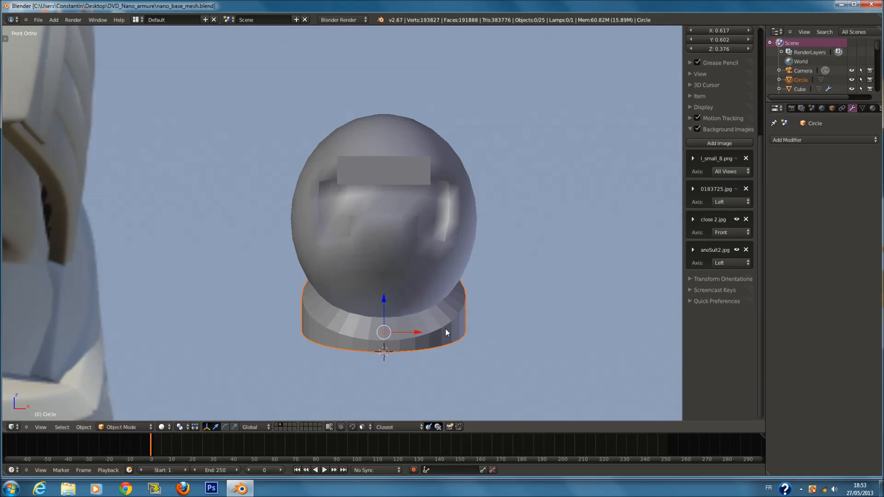
pyautogui.scroll(-8, 345, 216)
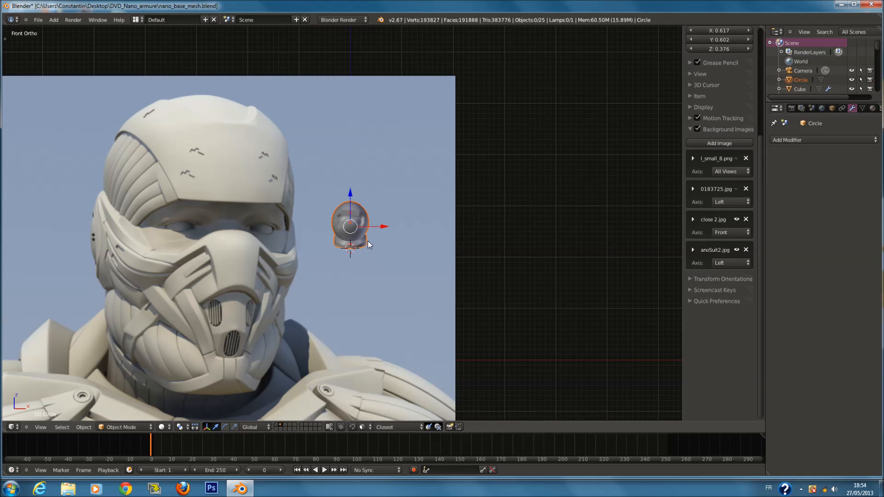
pyautogui.press('a')
pyautogui.hotkey('shift', 'c')
pyautogui.scroll(-2, 356, 232)
pyautogui.keyDown('shift'); pyautogui.scroll(2, 309, 228); pyautogui.keyUp('shift')
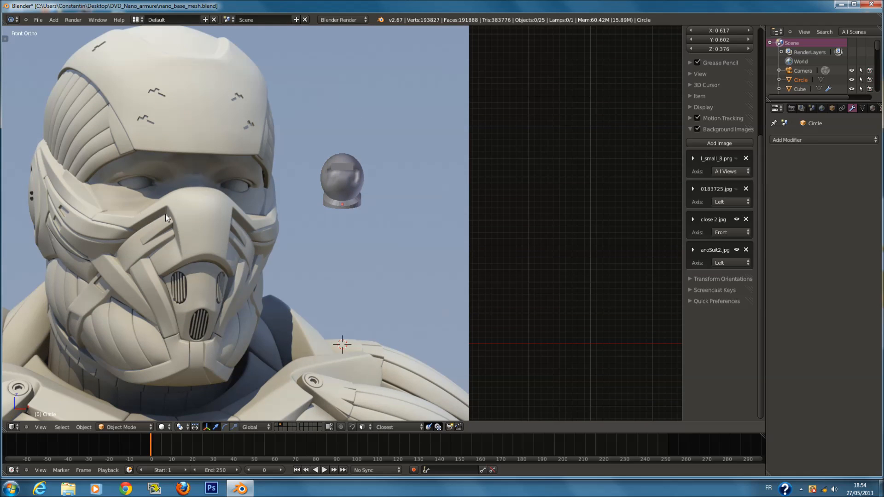
pyautogui.scroll(1, 331, 220)
pyautogui.scroll(1, 378, 225)
pyautogui.hotkey('shift', 'a')
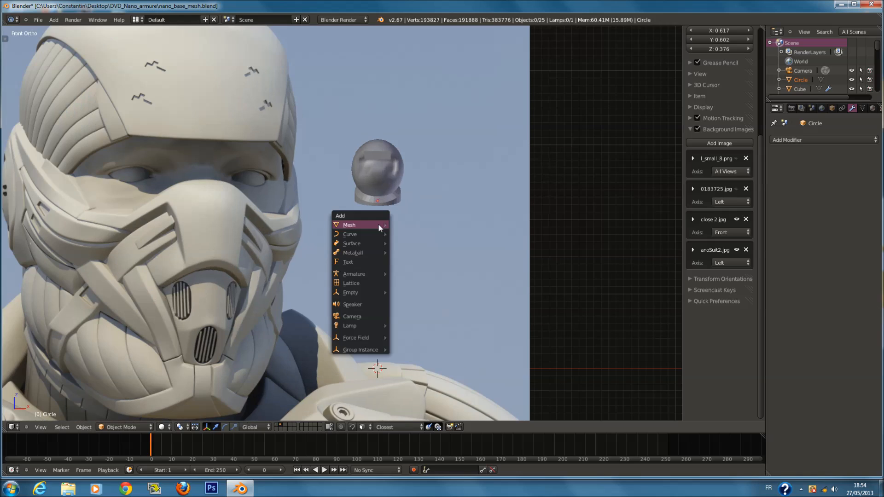
pyautogui.moveTo(377, 225)
pyautogui.click(421, 233)
pyautogui.press('x')
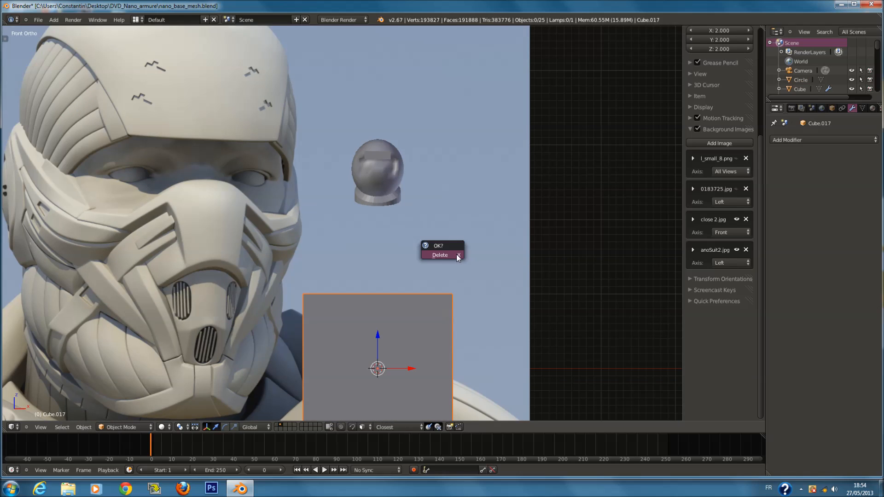
pyautogui.click(457, 254)
# Snap the 3D cursor to the head sphere, add a cube there and scale it down to about 0.433 per side.
pyautogui.rightClick(373, 194)
pyautogui.hotkey('shift', 's')
pyautogui.click(385, 218)
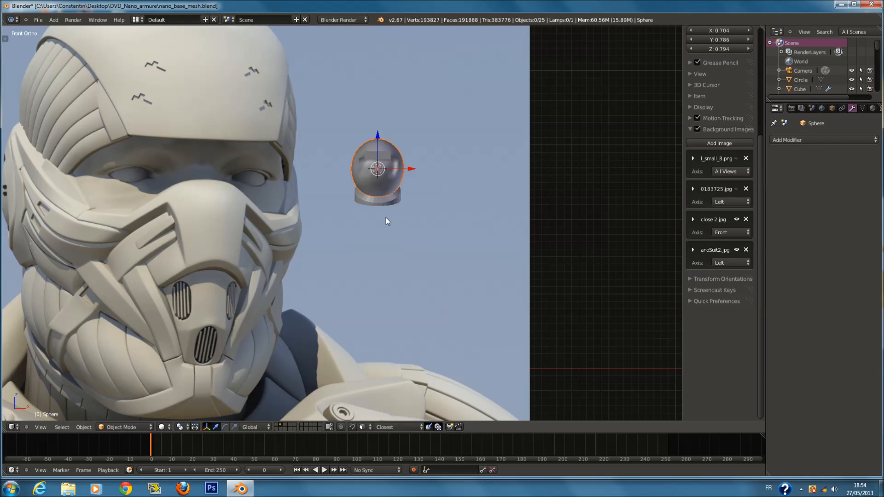
pyautogui.hotkey('shift', 'a')
pyautogui.moveTo(387, 218)
pyautogui.click(413, 227)
pyautogui.press('s')
pyautogui.click(391, 191)
# Move the cube along Y to the front of the face, lower it, and shrink it to about 0.202 per side.
pyautogui.press('KP_3')
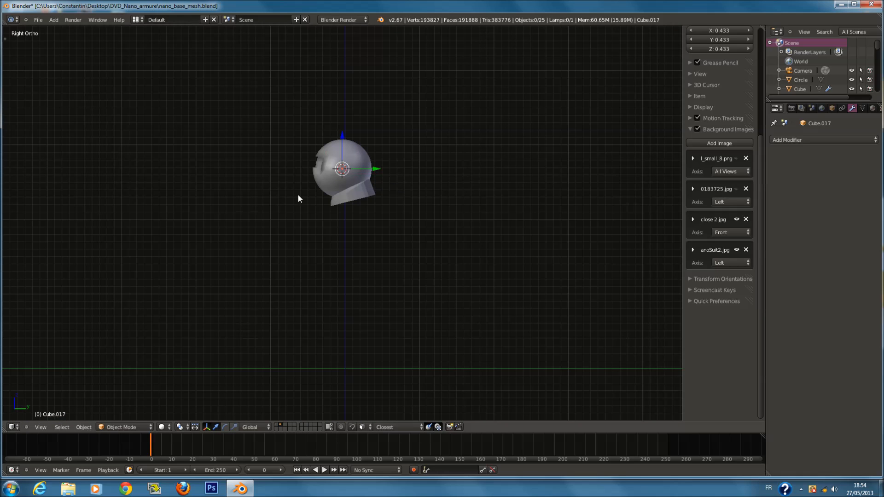
pyautogui.press('g')
pyautogui.press('y')
pyautogui.click(305, 142)
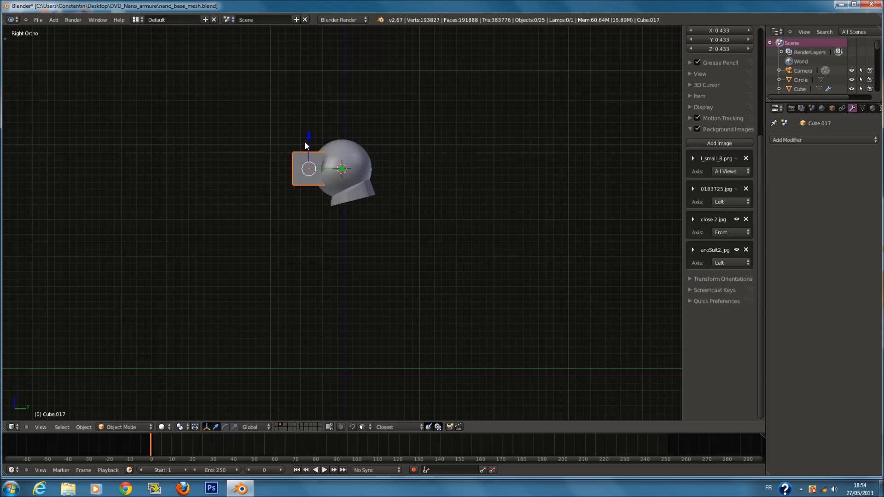
pyautogui.press('g')
pyautogui.press('z')
pyautogui.press('s')
pyautogui.moveTo(309, 161); pyautogui.dragTo(308, 156)
pyautogui.click(338, 172)
pyautogui.press('s')
pyautogui.click(334, 178)
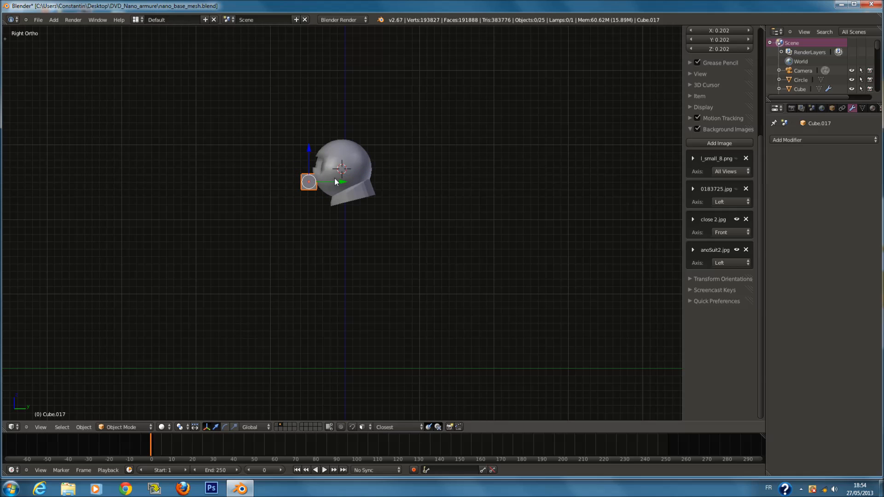
# Scale up all the head parts together and place them close beside the helmet in the front reference image.
pyautogui.press('KP_1')
pyautogui.press('KP_Decimal')
pyautogui.scroll(-8, 499, 104)
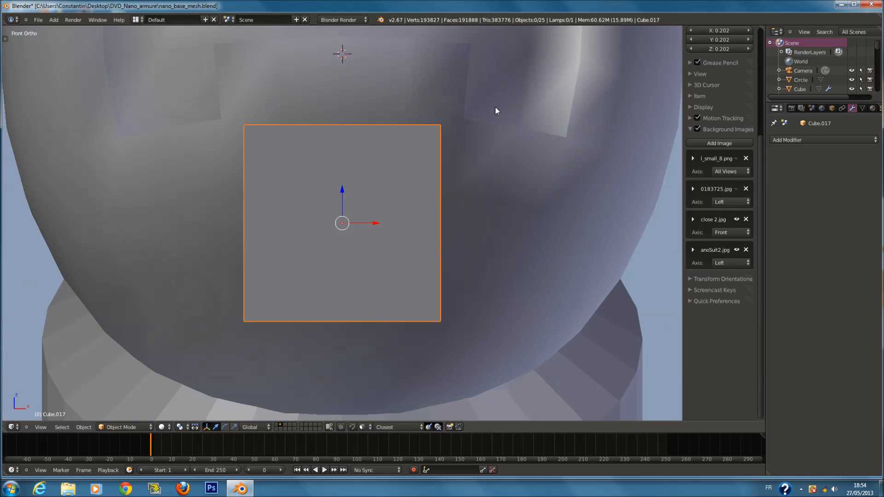
pyautogui.scroll(-12, 403, 175)
pyautogui.press('s')
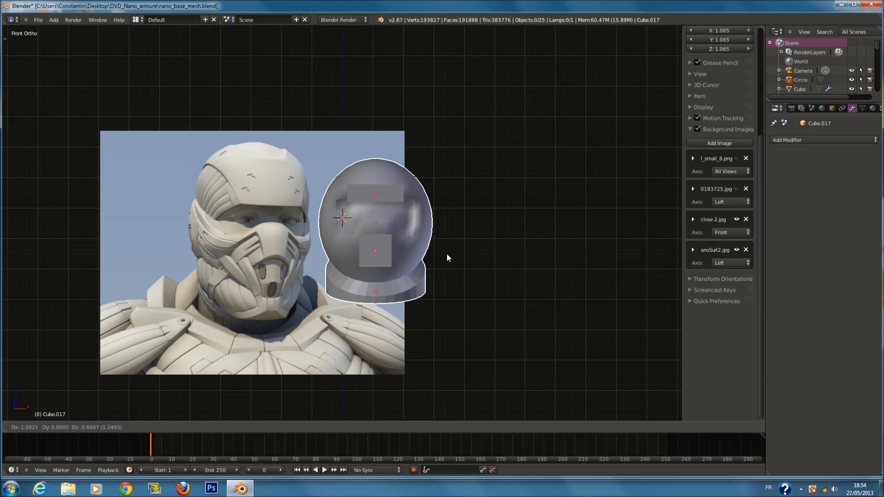
pyautogui.click(450, 273)
pyautogui.scroll(5, 444, 257)
pyautogui.scroll(-2, 466, 237)
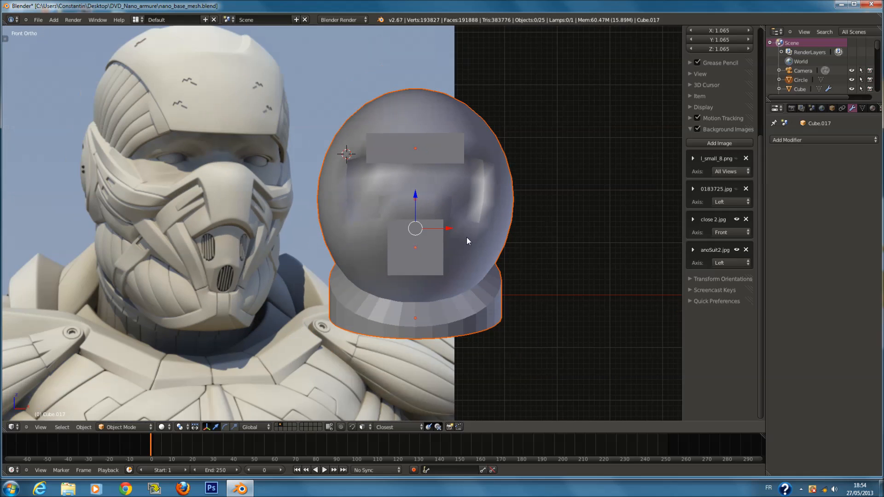
pyautogui.moveTo(507, 228); pyautogui.dragTo(478, 235)
pyautogui.scroll(4, 479, 245)
pyautogui.keyDown('ctrl'); pyautogui.scroll(3, 497, 256); pyautogui.keyUp('ctrl')
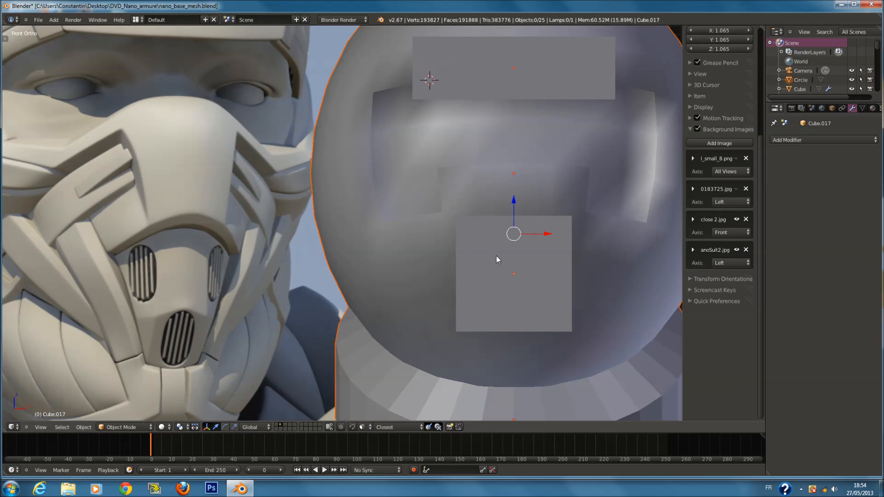
# Select only the mouth cube and raise it along Z to just below the eye recess.
pyautogui.scroll(-3, 496, 256)
pyautogui.press('a')
pyautogui.keyDown('shift'); pyautogui.moveTo(465, 259); pyautogui.dragTo(419, 255, button='middle'); pyautogui.keyUp('shift')
pyautogui.rightClick(420, 255)
pyautogui.scroll(2, 414, 244)
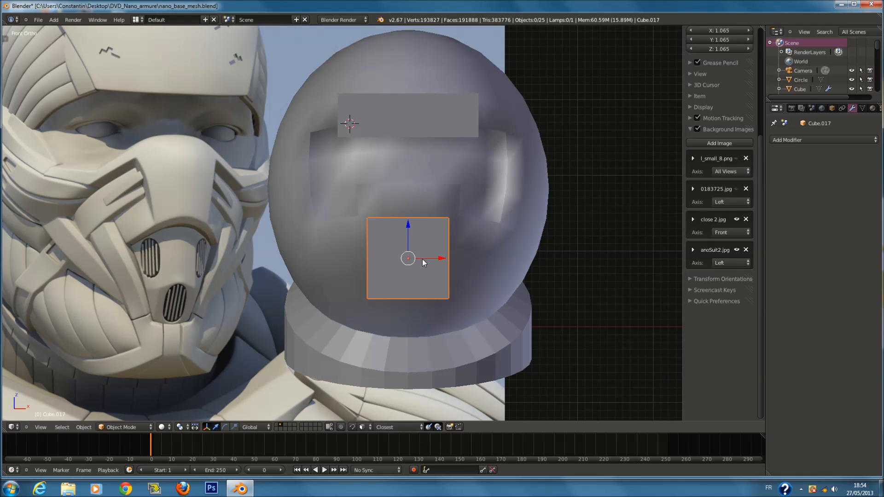
pyautogui.moveTo(406, 229); pyautogui.dragTo(402, 192)
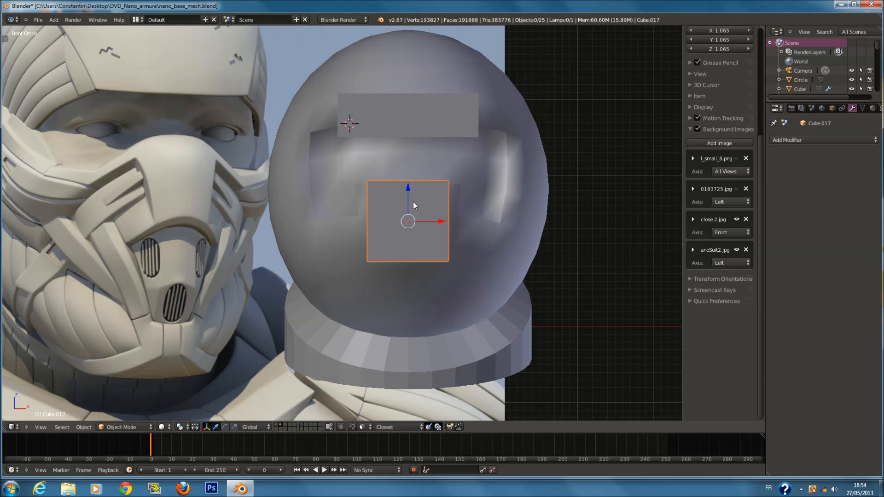
# Scale the mouth cube along Y to a depth of about 0.484.
pyautogui.press('KP_3')
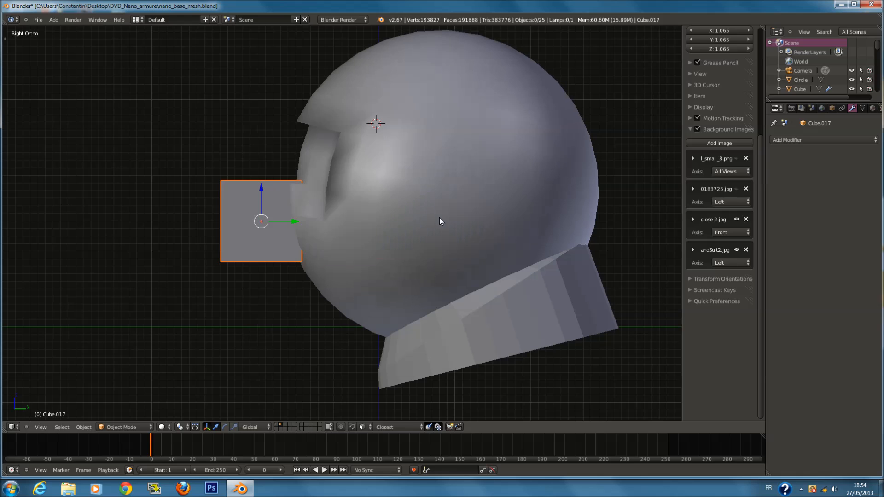
pyautogui.press('s')
pyautogui.press('x')
pyautogui.press('y')
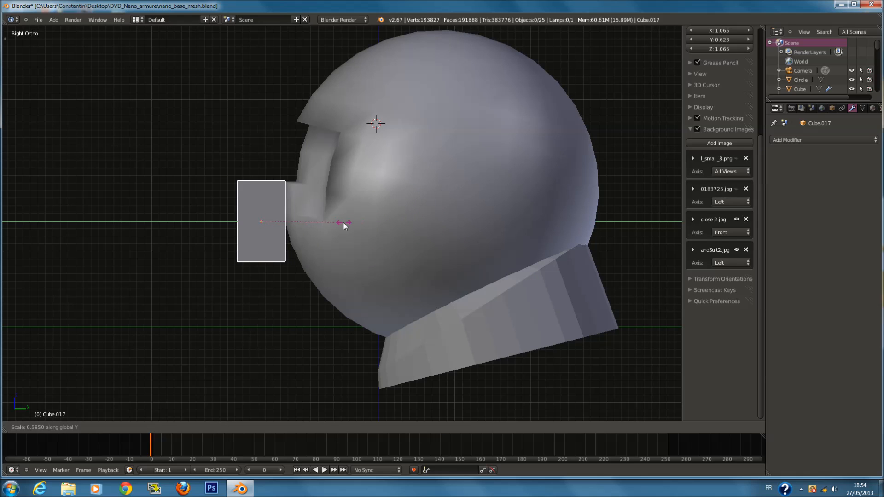
pyautogui.click(326, 224)
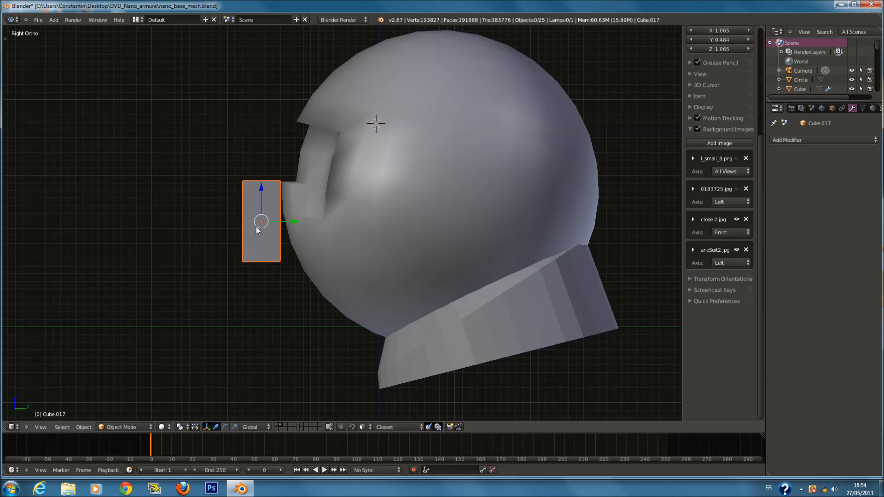
# Thin the mouth cube further along Y to about 0.324 and move it closer to the face.
pyautogui.press('KP_1')
pyautogui.press('ctrl+KP_1')
pyautogui.press('ctrl+KP_3')
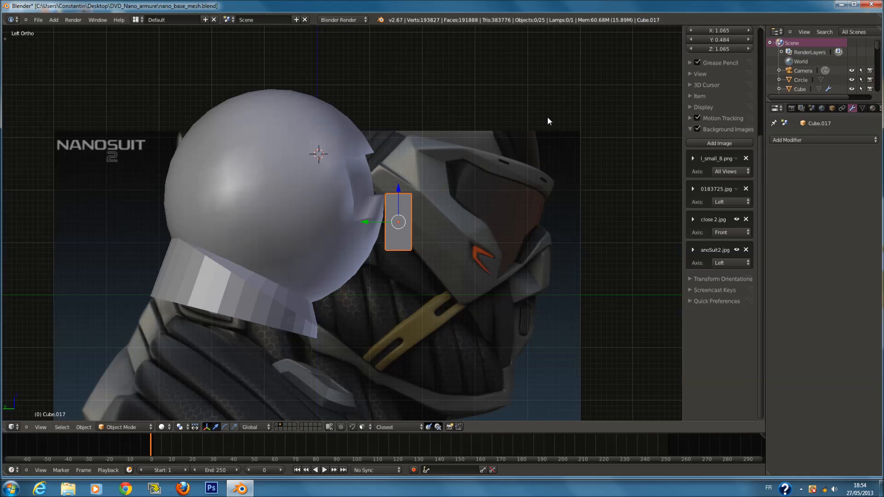
pyautogui.scroll(1, 414, 205)
pyautogui.keyDown('ctrl'); pyautogui.scroll(4, 431, 217); pyautogui.keyUp('ctrl')
pyautogui.press('s')
pyautogui.rightClick(424, 217)
pyautogui.press('s')
pyautogui.press('y')
pyautogui.press('y')
pyautogui.press('y')
pyautogui.press('y')
pyautogui.click(394, 216)
pyautogui.moveTo(336, 223); pyautogui.dragTo(327, 222)
# Edit the head sphere's mesh and select only the rearmost faces on both sides of the eye recess.
pyautogui.rightClick(291, 184)
pyautogui.press('Tab')
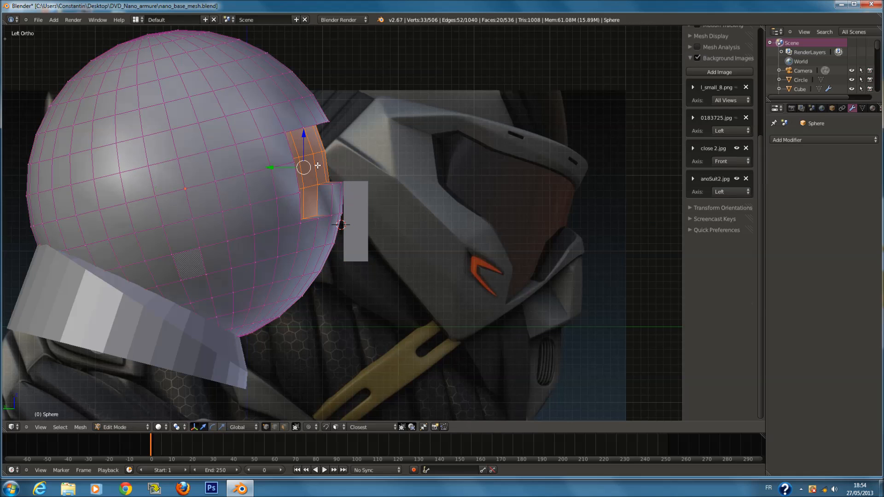
pyautogui.press('z')
pyautogui.press('a')
pyautogui.press('a')
pyautogui.press('a')
pyautogui.moveTo(264, 117); pyautogui.dragTo(283, 224)
pyautogui.rightClick(278, 175)
pyautogui.press('c')
pyautogui.middleClick(250, 195)
pyautogui.rightClick(249, 175)
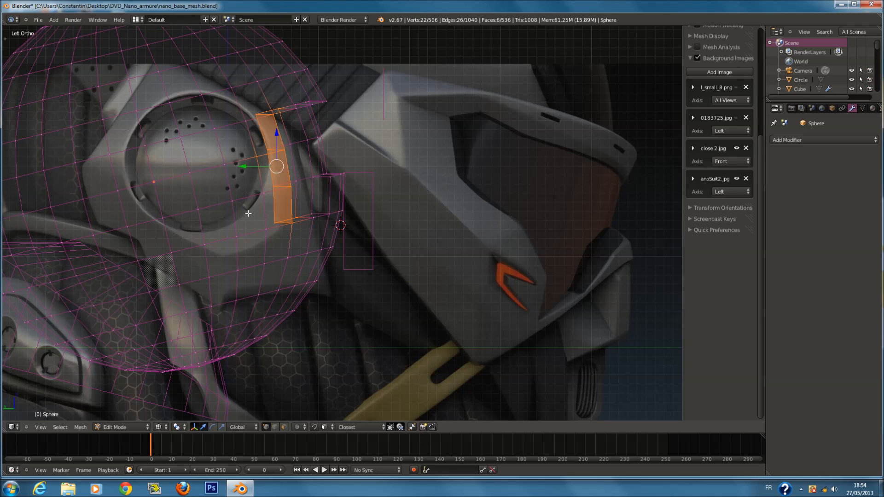
# Enable proportional editing with smooth falloff and enlarge its influence size to about 1.33.
pyautogui.click(279, 428)
pyautogui.click(302, 401)
pyautogui.press('z')
pyautogui.press('z')
pyautogui.press('g')
pyautogui.press('y')
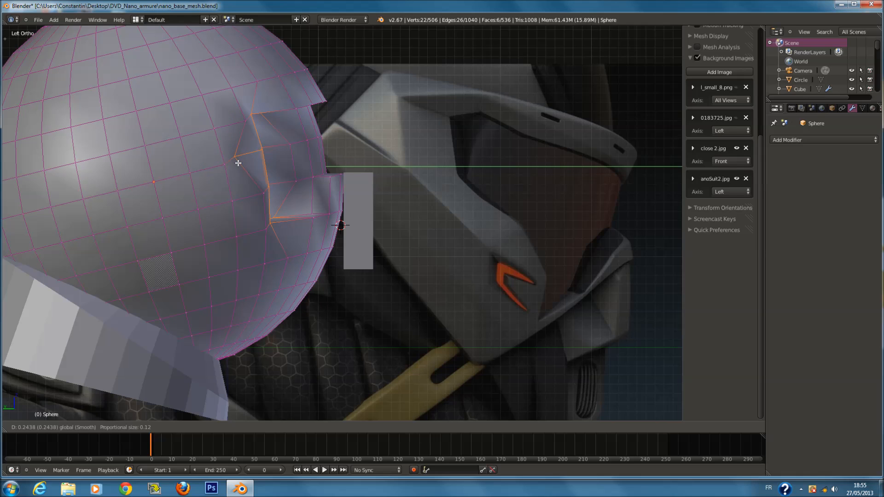
pyautogui.rightClick(242, 163)
pyautogui.scroll(-4, 310, 306)
pyautogui.press('g')
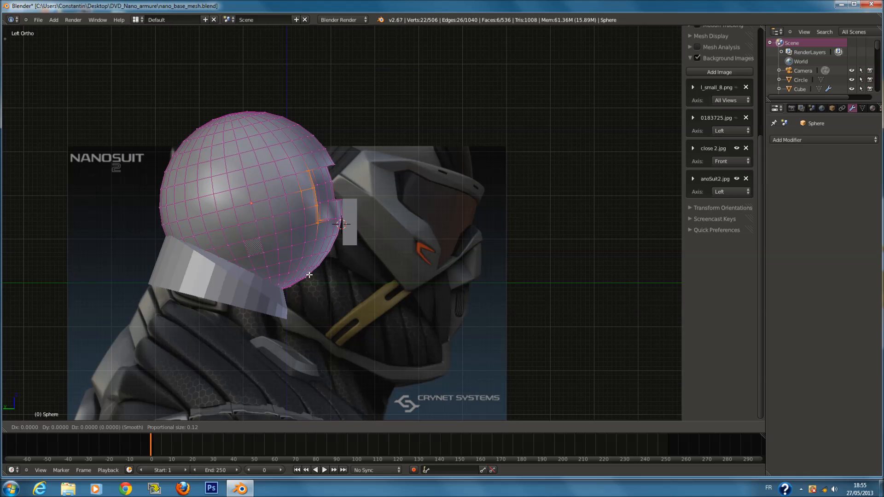
pyautogui.scroll(-4, 309, 275)
pyautogui.rightClick(309, 274)
pyautogui.scroll(6, 267, 141)
pyautogui.scroll(-3, 258, 154)
pyautogui.keyDown('shift'); pyautogui.moveTo(252, 163); pyautogui.dragTo(296, 164, button='middle'); pyautogui.keyUp('shift')
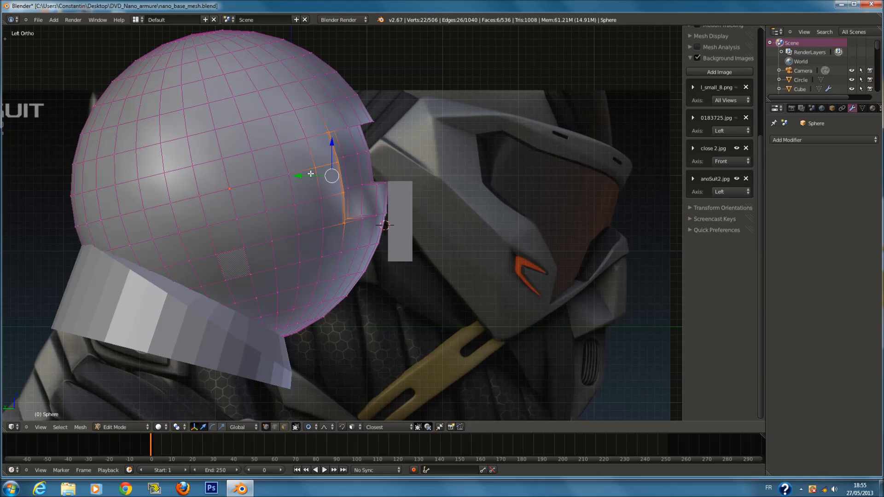
# Move the selected recess faces back along Y by about 0.35 and scale them along Z.
pyautogui.press('g')
pyautogui.press('y')
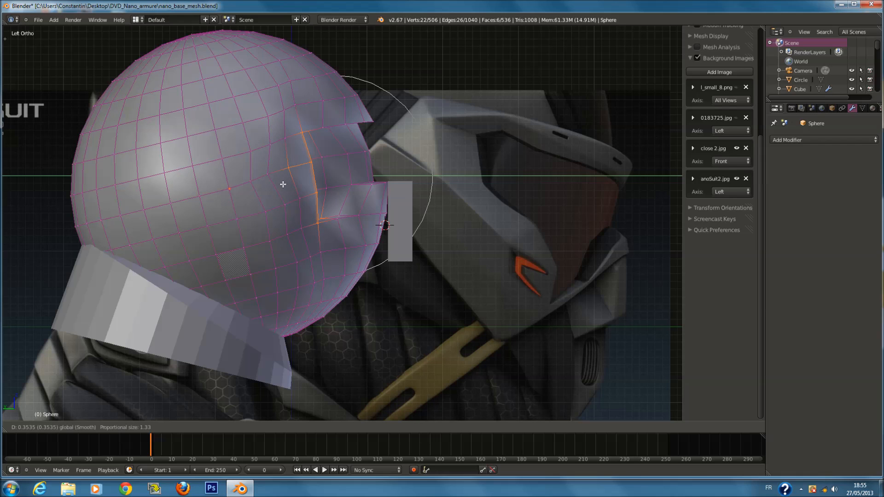
pyautogui.click(281, 185)
pyautogui.press('z')
pyautogui.press('s')
pyautogui.press('z')
pyautogui.click(308, 209)
# Raise and rotate the selected faces to slant the outer ends of the eye recess.
pyautogui.press('z')
pyautogui.press('z')
pyautogui.press('g')
pyautogui.click(299, 129)
pyautogui.press('r')
pyautogui.click(437, 170)
pyautogui.press('z')
pyautogui.press('g')
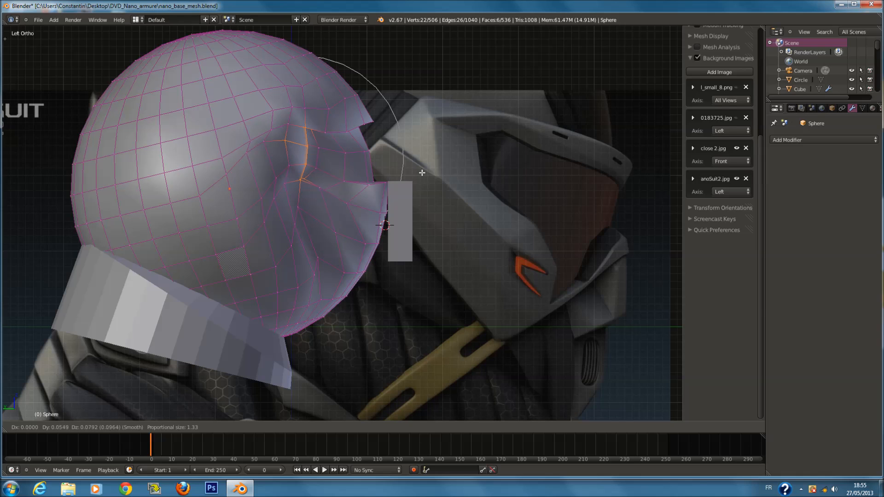
pyautogui.click(423, 172)
pyautogui.moveTo(423, 172); pyautogui.dragTo(486, 159, button='middle')
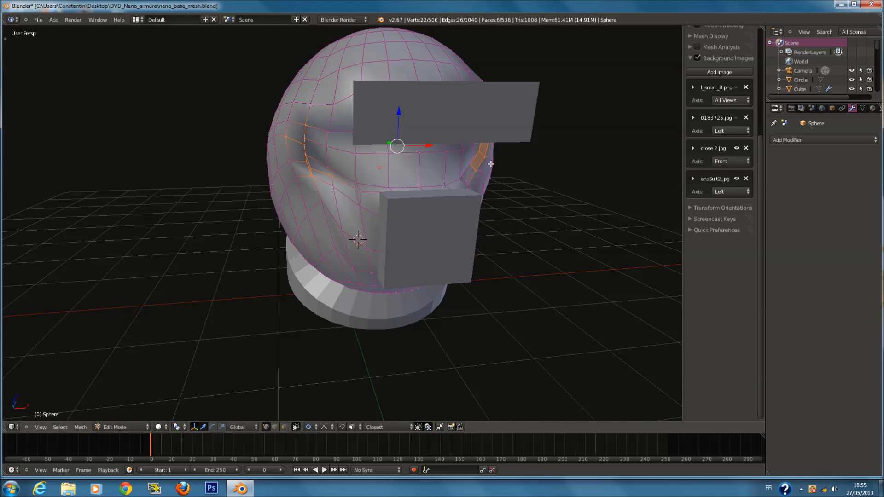
pyautogui.press('s')
pyautogui.press('x')
pyautogui.rightClick(496, 160)
# Select the lower cheek vertices on both sides of the head and scale them along X.
pyautogui.moveTo(334, 187); pyautogui.dragTo(368, 196, button='middle')
pyautogui.press('a')
pyautogui.press('c')
pyautogui.click(302, 217)
pyautogui.rightClick(302, 217)
pyautogui.moveTo(544, 214); pyautogui.dragTo(466, 207, button='middle')
pyautogui.press('c')
pyautogui.click(517, 239)
pyautogui.rightClick(518, 239)
pyautogui.press('s')
pyautogui.press('x')
pyautogui.click(542, 262)
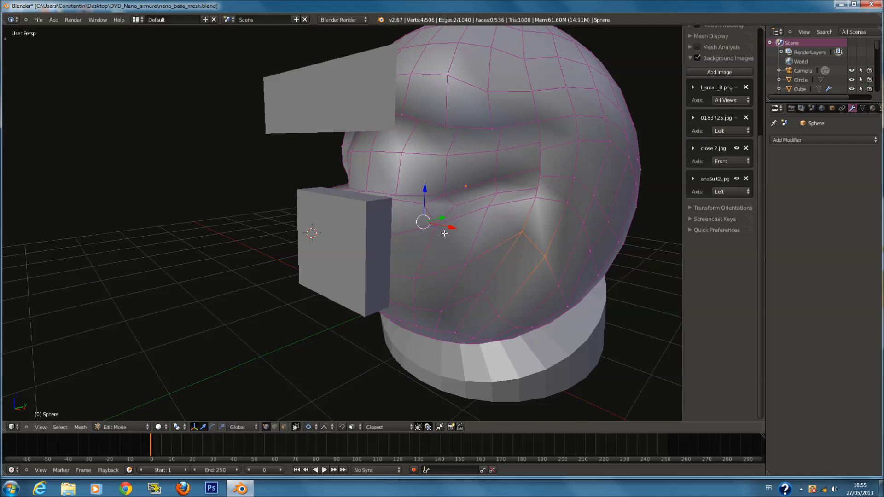
# Leave mesh editing, save the scene, and display the head as wireframe over the side reference.
pyautogui.press('KP_1')
pyautogui.press('Tab')
pyautogui.hotkey('ctrl', 's')
pyautogui.press('KP_5')
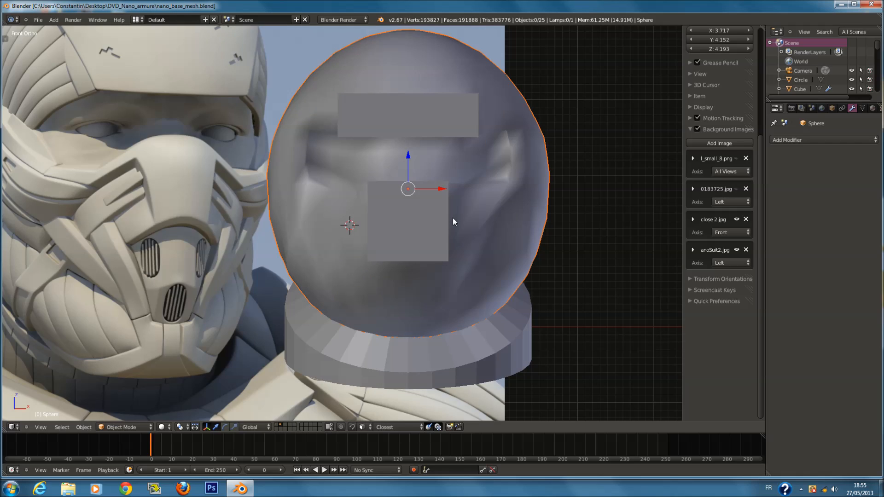
pyautogui.press('ctrl+KP_3')
pyautogui.press('z')
pyautogui.hotkey('ctrl', 's')
# Nudge the mouth cube along Y and save the scene.
pyautogui.click(427, 244)
pyautogui.rightClick(411, 222)
pyautogui.moveTo(387, 218); pyautogui.dragTo(379, 221)
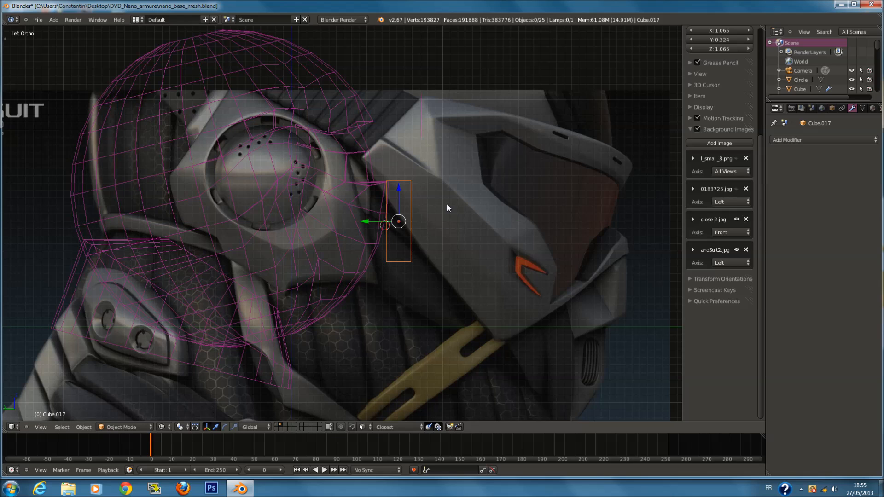
pyautogui.hotkey('ctrl', 's')
# Replace the mouth cube with a duplicate of the visor strip plane, placed lower in front of the face.
pyautogui.rightClick(420, 107)
pyautogui.hotkey('shift', 'd')
pyautogui.click(414, 203)
pyautogui.press('ctrl+KP_3')
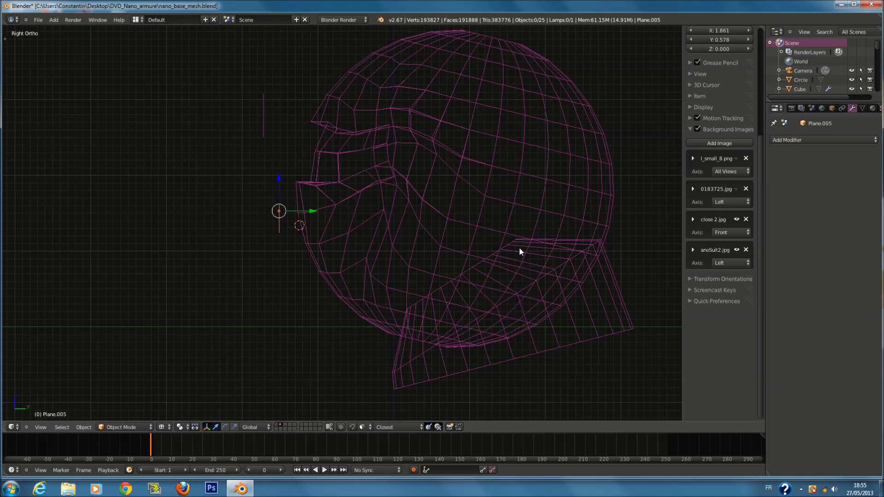
# Narrow the duplicated plane along X to about 0.978 and check its placement from the side.
pyautogui.press('KP_1')
pyautogui.press('s')
pyautogui.press('x')
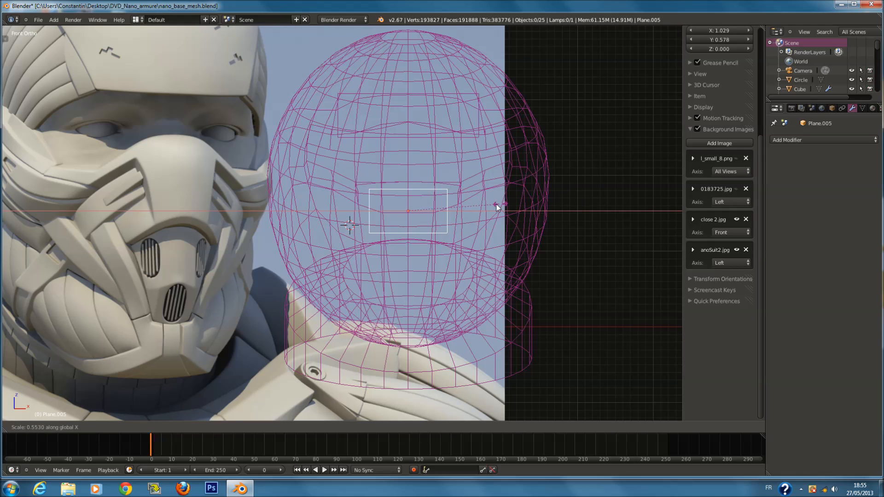
pyautogui.click(403, 193)
pyautogui.press('z')
pyautogui.press('KP_3')
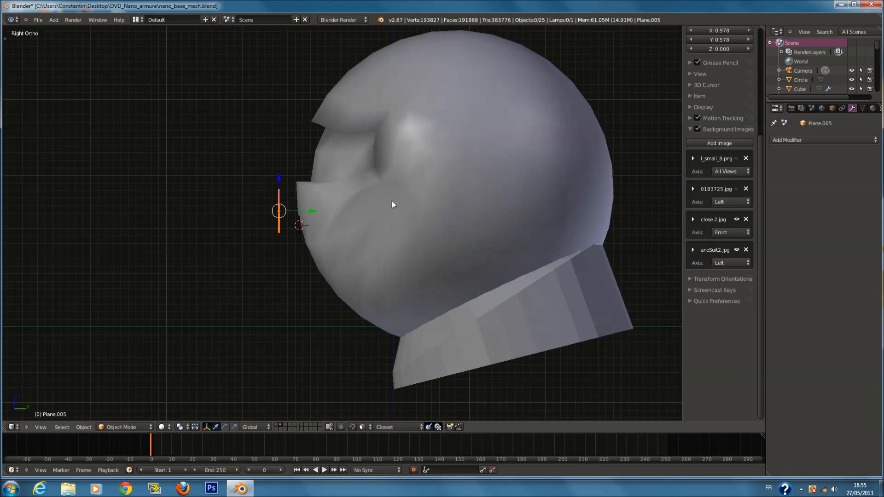
pyautogui.press('z')
pyautogui.press('KP_1')
pyautogui.press('ctrl+KP_3')
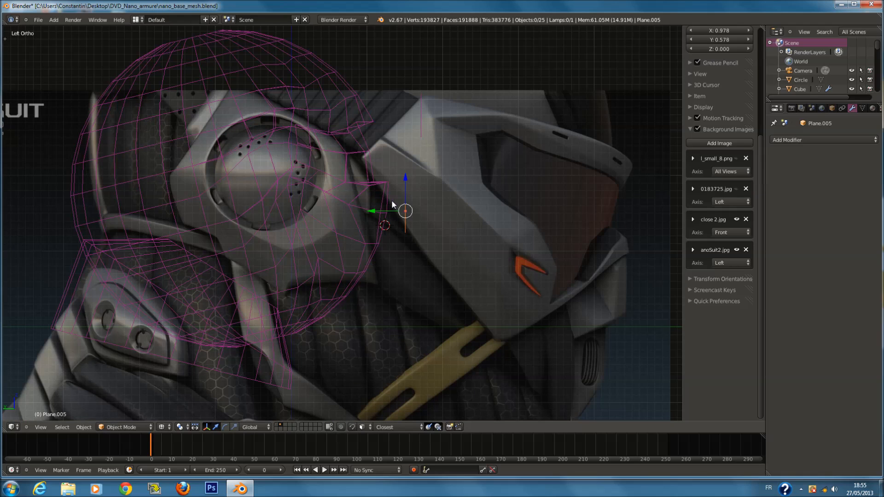
# Raise the visor strip plane along Z to forehead height in front of the head.
pyautogui.scroll(1, 391, 200)
pyautogui.scroll(-1, 534, 229)
pyautogui.keyDown('ctrl'); pyautogui.scroll(2, 475, 235); pyautogui.keyUp('ctrl')
pyautogui.moveTo(354, 211); pyautogui.dragTo(356, 212)
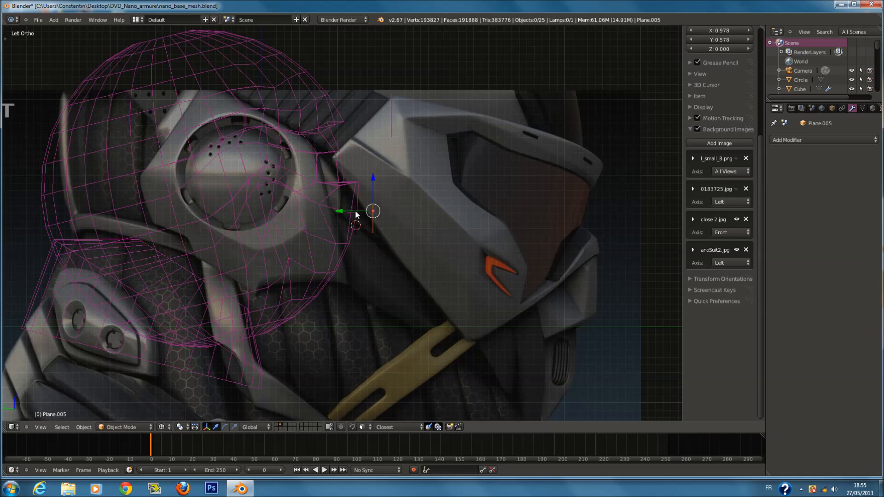
pyautogui.press('z')
pyautogui.press('z')
pyautogui.press('a')
pyautogui.keyDown('shift'); pyautogui.scroll(3, 386, 122); pyautogui.keyUp('shift')
pyautogui.rightClick(398, 144)
pyautogui.moveTo(389, 110); pyautogui.dragTo(386, 108)
pyautogui.press('KP_1')
pyautogui.scroll(-2, 230, 119)
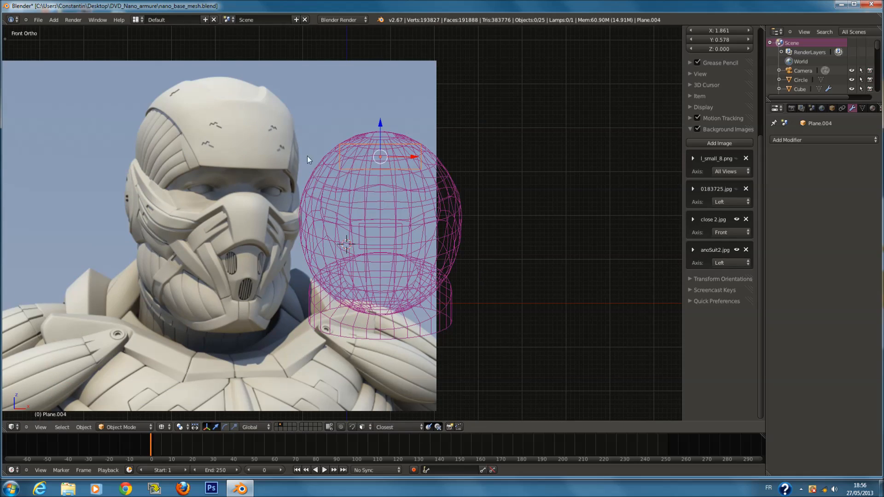
# Compare the head and forehead plane with the front and side reference images.
pyautogui.press('KP_6')
pyautogui.press('KP_6')
pyautogui.press('KP_6')
pyautogui.press('KP_6')
pyautogui.press('KP_6')
pyautogui.press('KP_6')
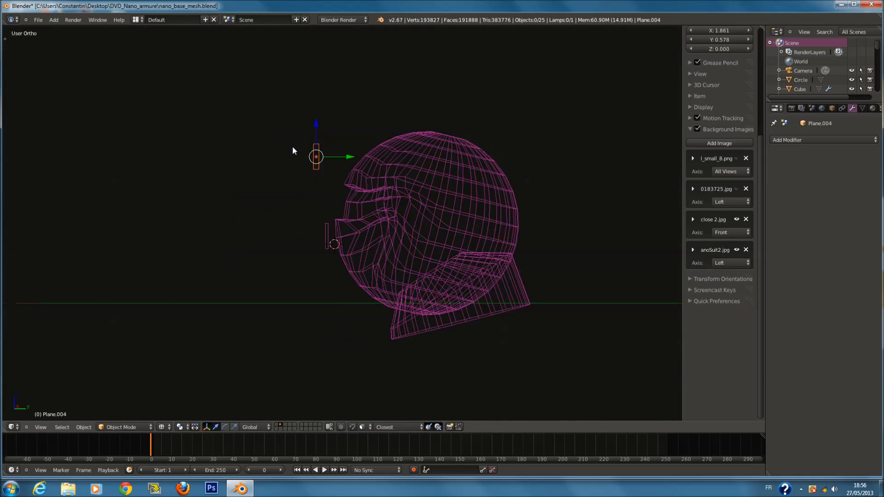
pyautogui.press('KP_1')
pyautogui.press('ctrl+KP_1')
pyautogui.press('KP_1')
pyautogui.press('KP_3')
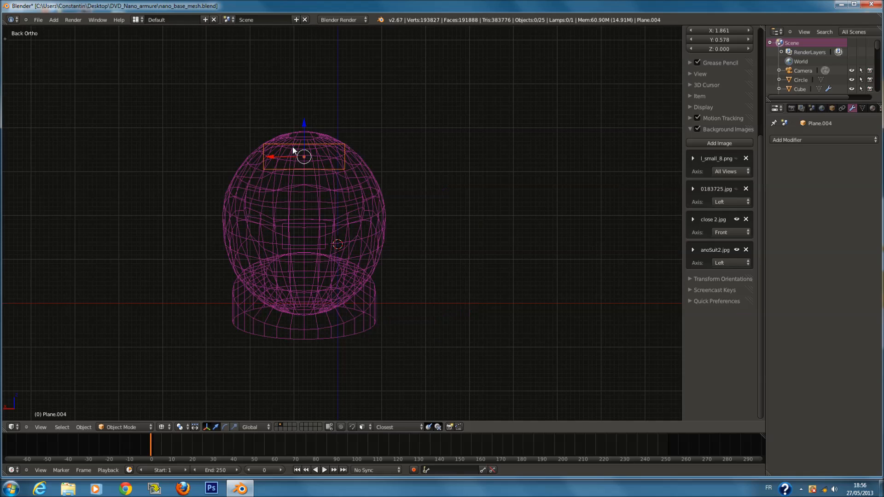
pyautogui.press('ctrl+KP_3')
pyautogui.scroll(2, 355, 195)
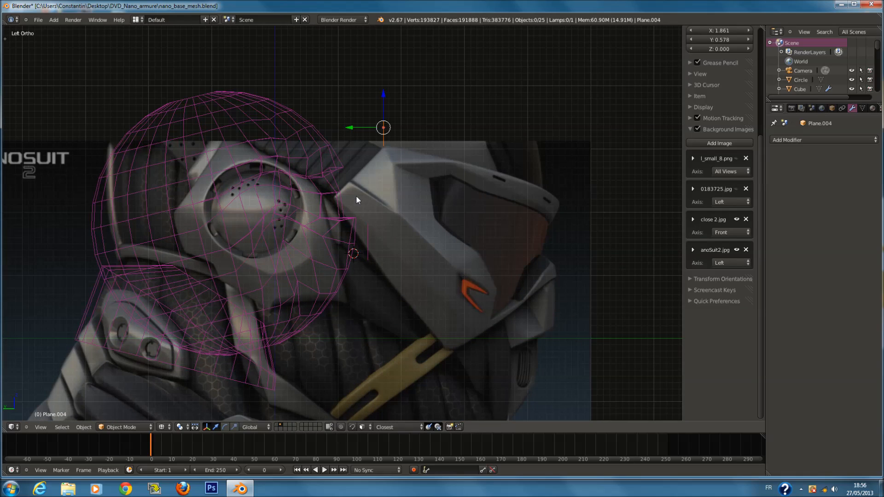
pyautogui.scroll(-2, 363, 195)
pyautogui.moveTo(362, 194); pyautogui.dragTo(368, 195, button='middle')
pyautogui.press('KP_1')
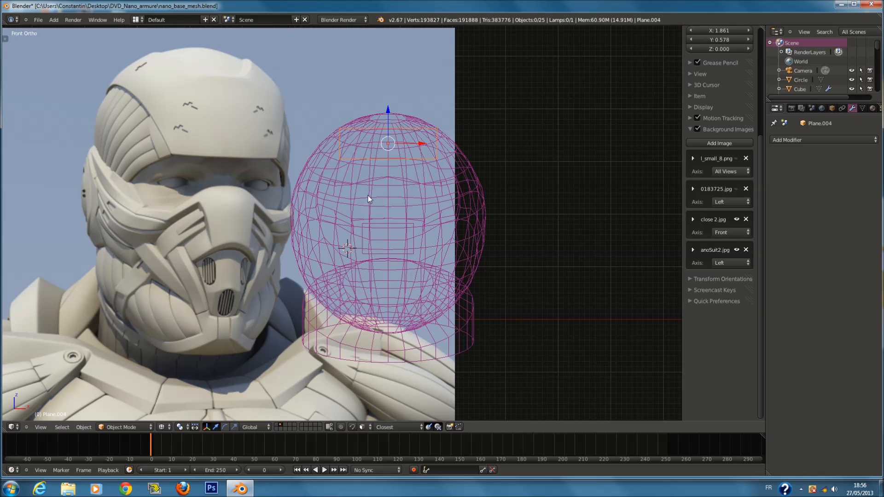
pyautogui.press('ctrl+KP_3')
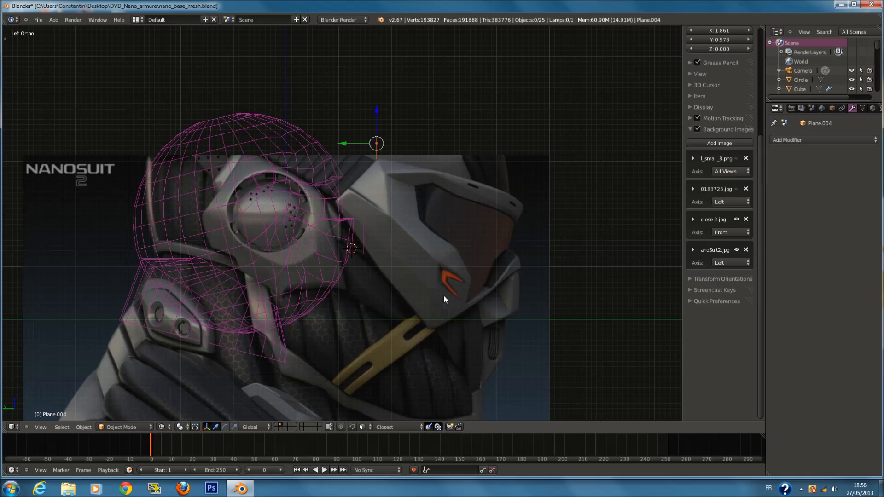
pyautogui.press('KP_1')
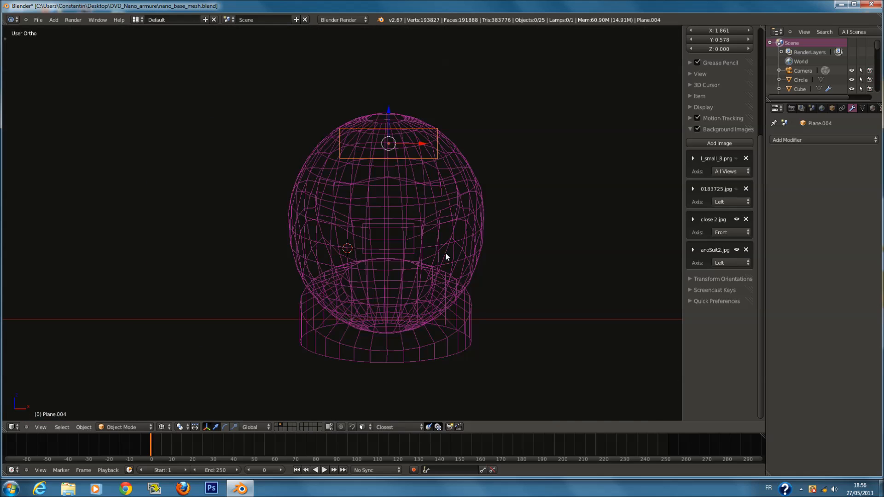
pyautogui.press('ctrl+KP_3')
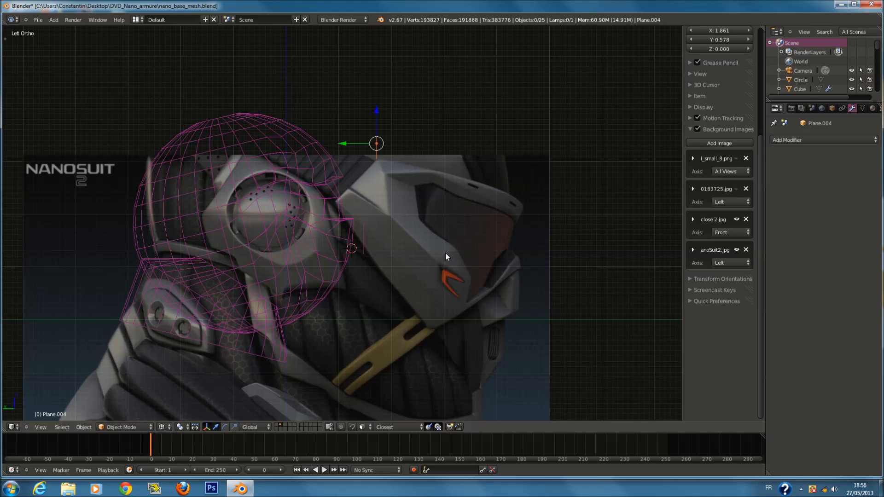
pyautogui.press('KP_1')
pyautogui.press('ctrl+KP_3')
# Deselect everything in the side view and save the scene over the existing file.
pyautogui.press('z')
pyautogui.press('z')
pyautogui.scroll(3, 490, 238)
pyautogui.press('a')
pyautogui.press('a')
pyautogui.press('a')
pyautogui.hotkey('ctrl', 's')
pyautogui.click(401, 226)
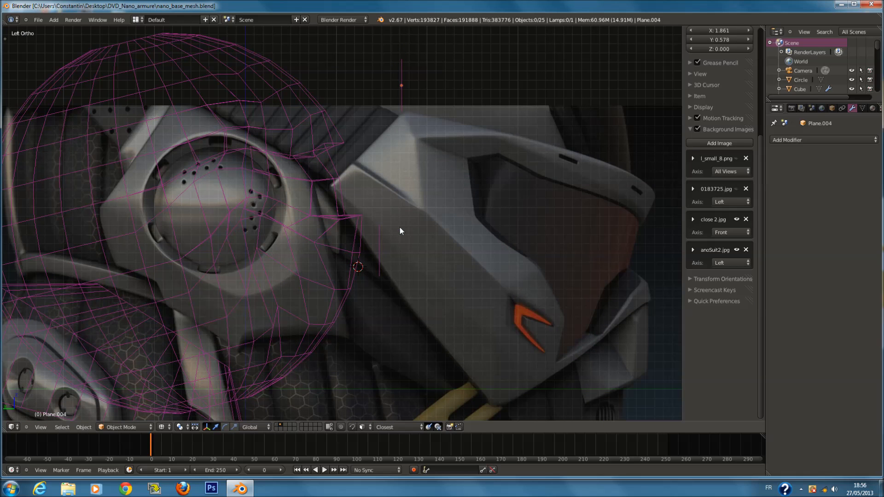
# Place a copy of the forehead plane in front of the eye recess and scale it to about 2.973 by 0.924.
pyautogui.hotkey('shift', 'a')
pyautogui.moveTo(396, 228)
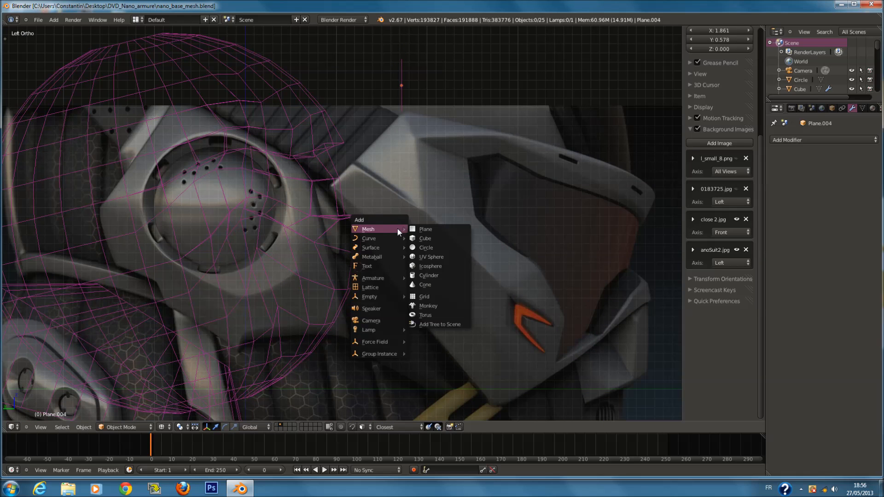
pyautogui.click(424, 229)
pyautogui.press('g')
pyautogui.click(378, 183)
pyautogui.press('KP_1')
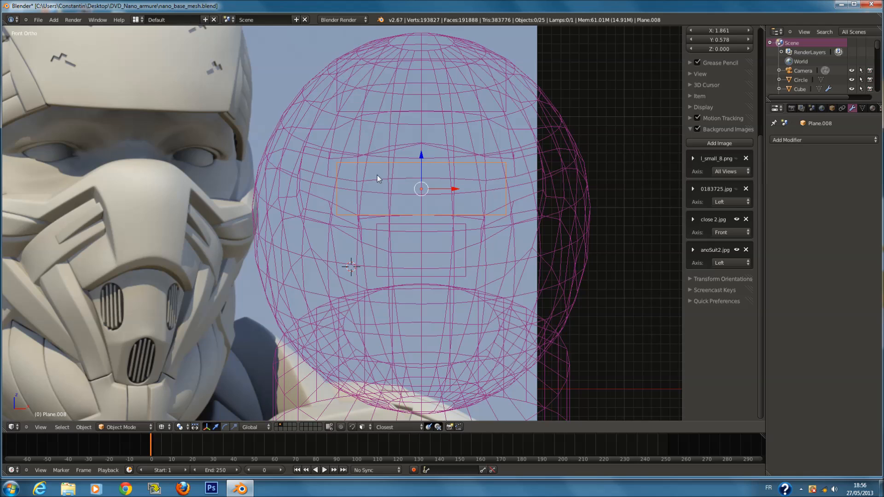
pyautogui.press('z')
pyautogui.press('s')
pyautogui.click(539, 220)
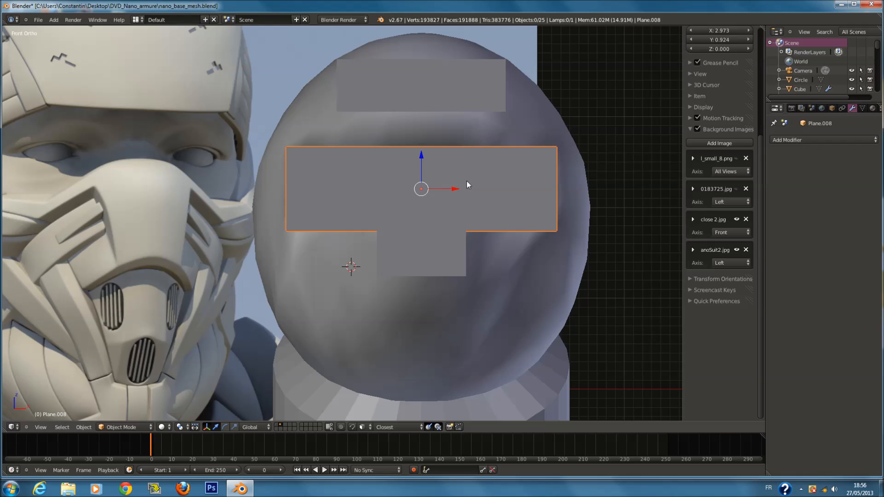
# Cut five evenly spaced vertical edge loops into the wide eye plane.
pyautogui.press('KP_3')
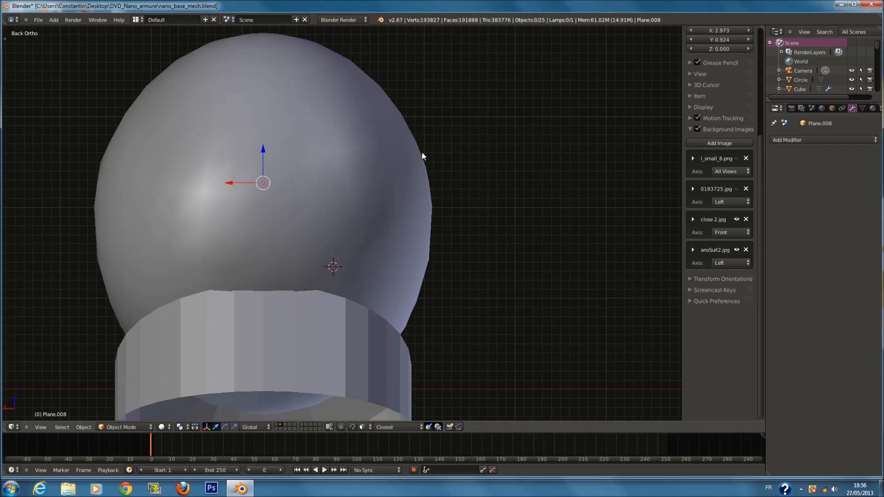
pyautogui.press('KP_1')
pyautogui.press('KP_3')
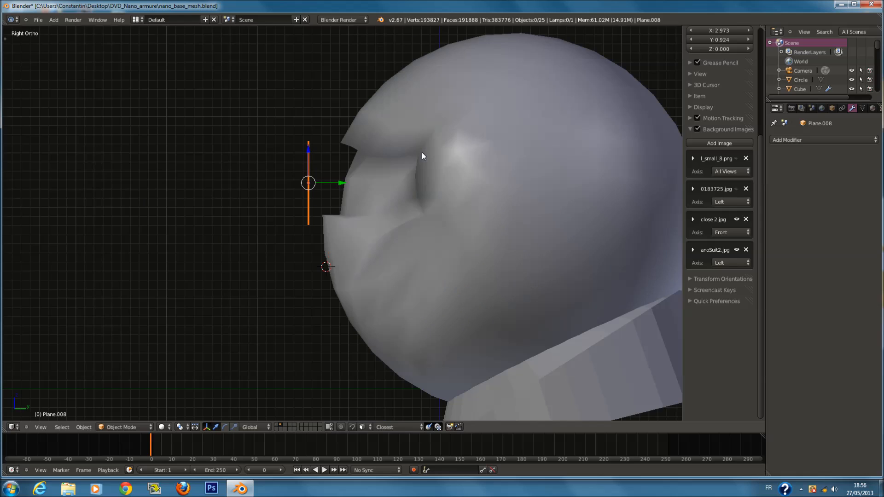
pyautogui.press('KP_1')
pyautogui.press('z')
pyautogui.press('Tab')
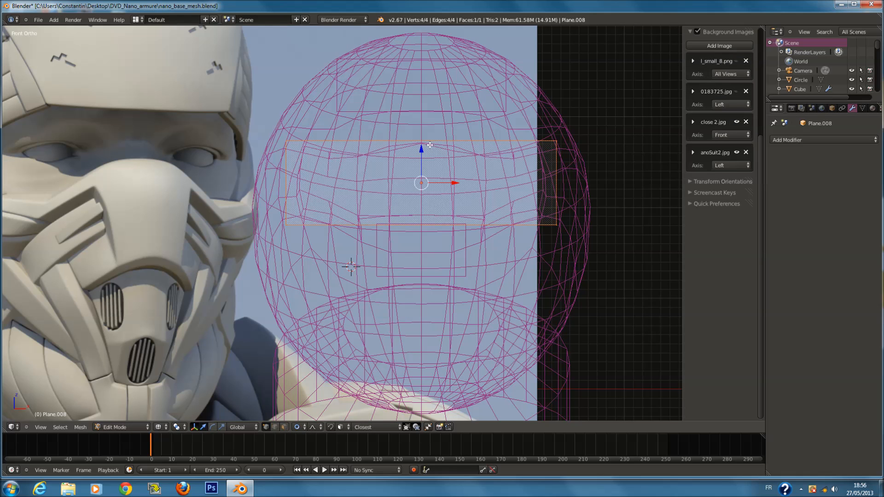
pyautogui.press('z')
pyautogui.press('Tab')
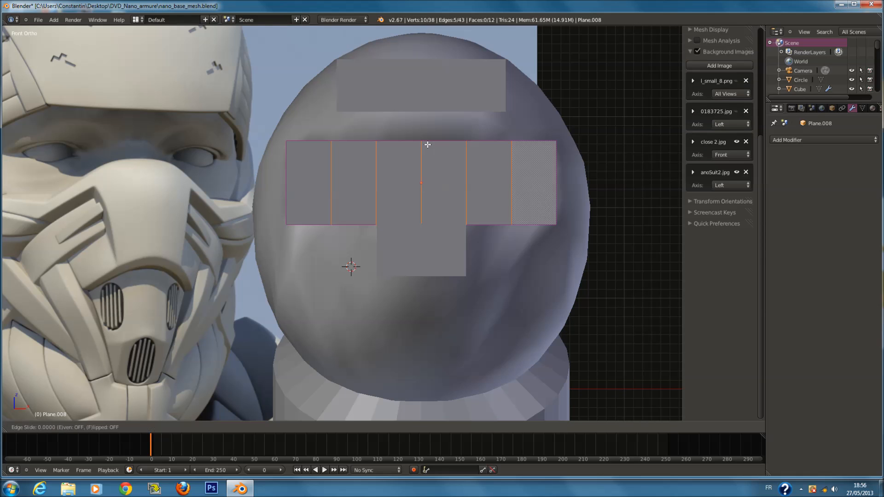
# Examine the divided eye plane against the side reference, with its outer vertical edge selected for editing.
pyautogui.press('ctrl+KP_3')
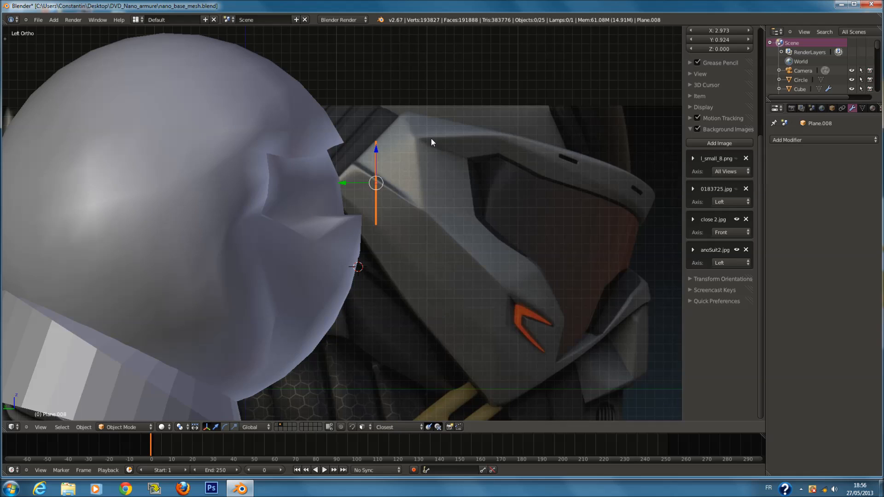
pyautogui.keyDown('shift'); pyautogui.moveTo(427, 145); pyautogui.dragTo(416, 186, button='middle'); pyautogui.keyUp('shift')
pyautogui.keyDown('ctrl'); pyautogui.scroll(-1, 502, 233); pyautogui.keyUp('ctrl')
pyautogui.scroll(1, 502, 232)
pyautogui.press('z')
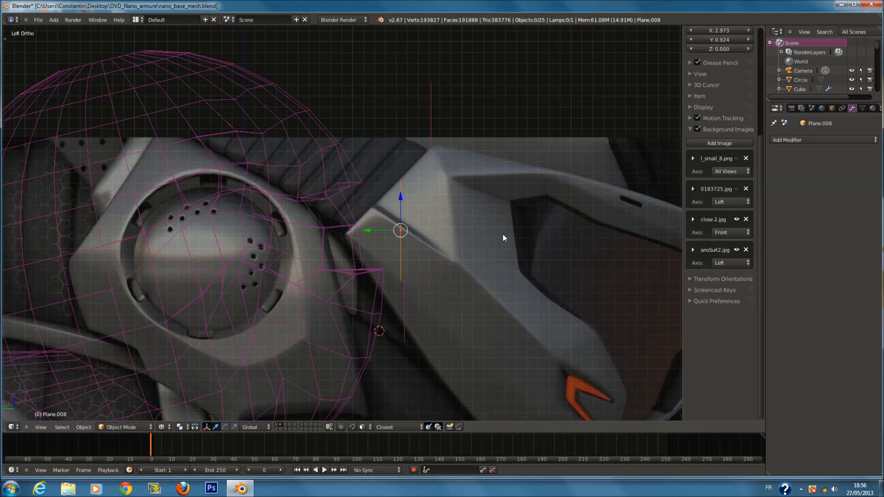
pyautogui.press('Tab')
pyautogui.scroll(-1, 481, 234)
pyautogui.press('z')
pyautogui.moveTo(432, 230); pyautogui.dragTo(457, 254, button='middle')
pyautogui.rightClick(427, 218)
pyautogui.press('KP_1')
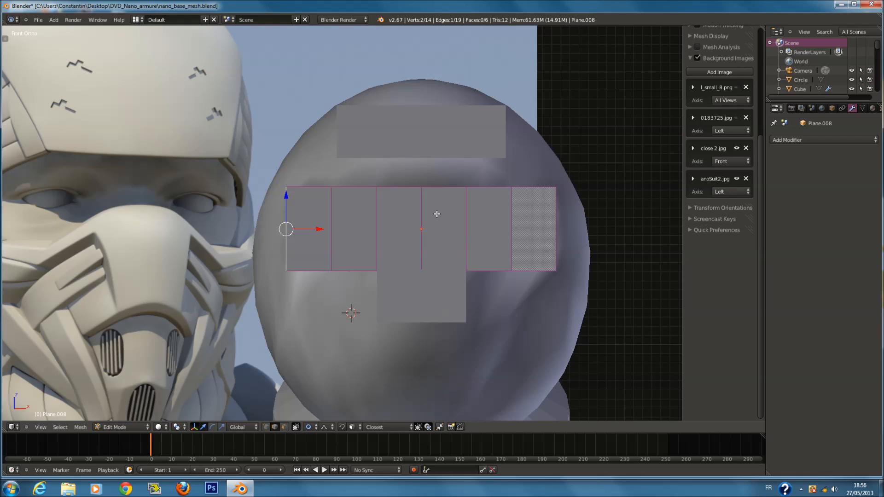
# Delete the three faces on the positive-X half of the eye plane.
pyautogui.press('z')
pyautogui.press('a')
pyautogui.rightClick(509, 272)
pyautogui.press('a')
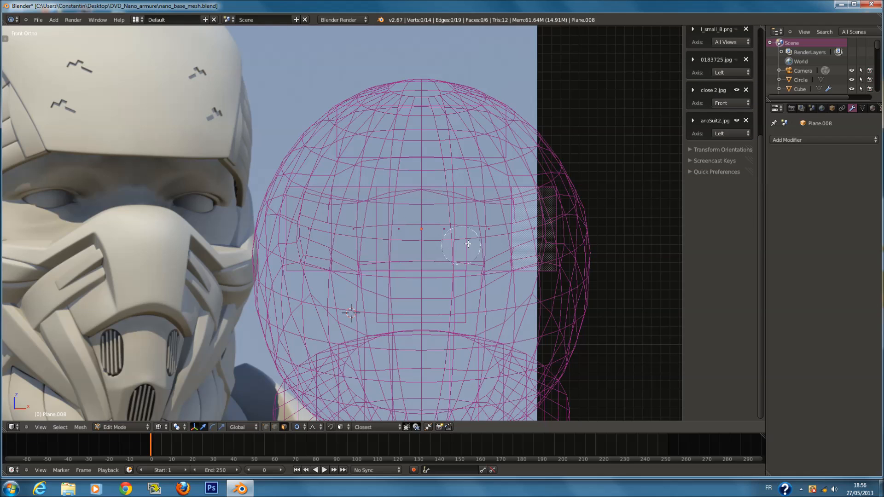
pyautogui.scroll(-6, 502, 220)
pyautogui.click(509, 228)
pyautogui.rightClick(518, 240)
pyautogui.press('x')
pyautogui.click(506, 316)
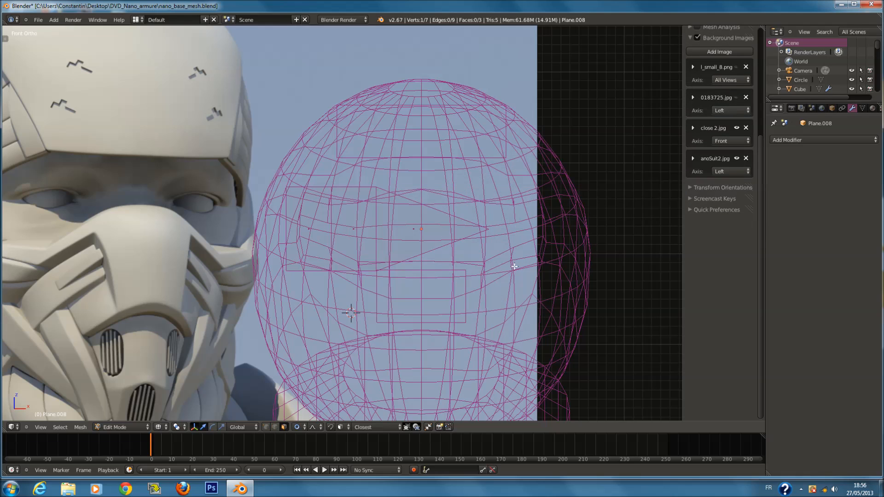
pyautogui.press('z')
pyautogui.hotkey('ctrl', 'z')
pyautogui.press('x')
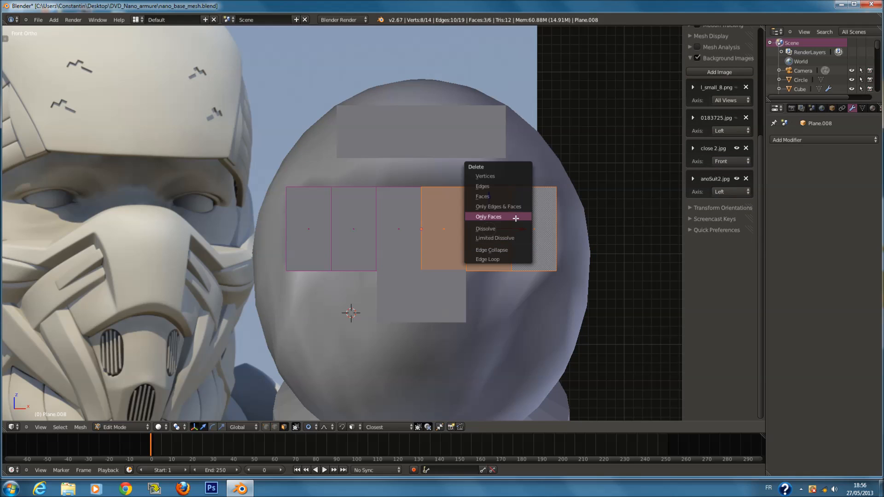
pyautogui.click(516, 195)
# Add a Mirror modifier on the X axis to the remaining half of the eye plane.
pyautogui.press('Tab')
pyautogui.click(780, 141)
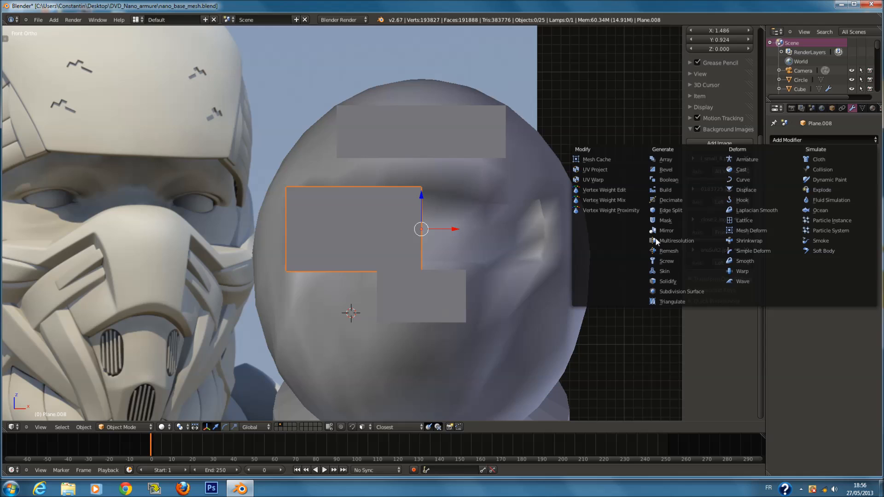
pyautogui.click(679, 230)
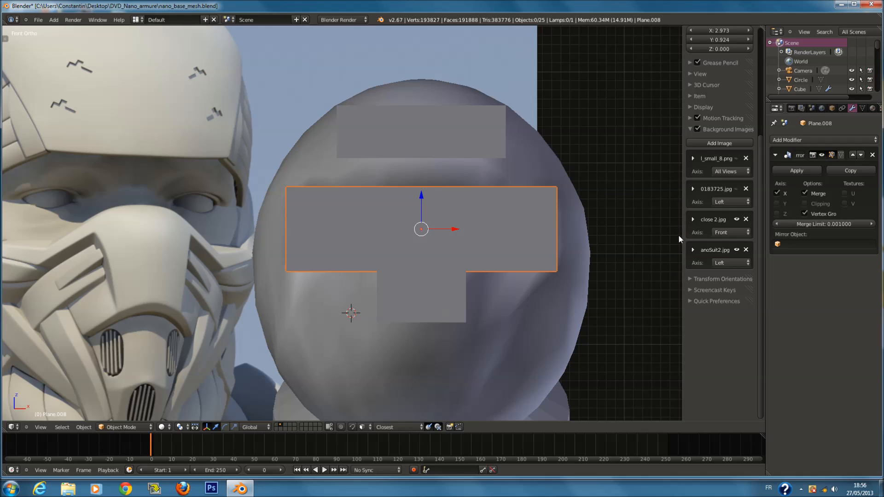
# Pull the eye plane's outer vertical edges back along Y so the plane curves around the face.
pyautogui.press('Tab')
pyautogui.rightClick(286, 221)
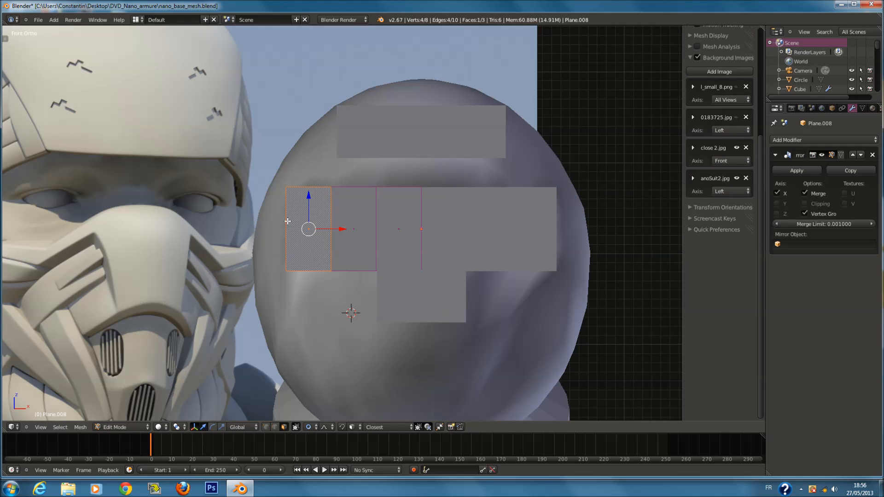
pyautogui.moveTo(282, 287); pyautogui.dragTo(347, 285, button='middle')
pyautogui.rightClick(341, 285)
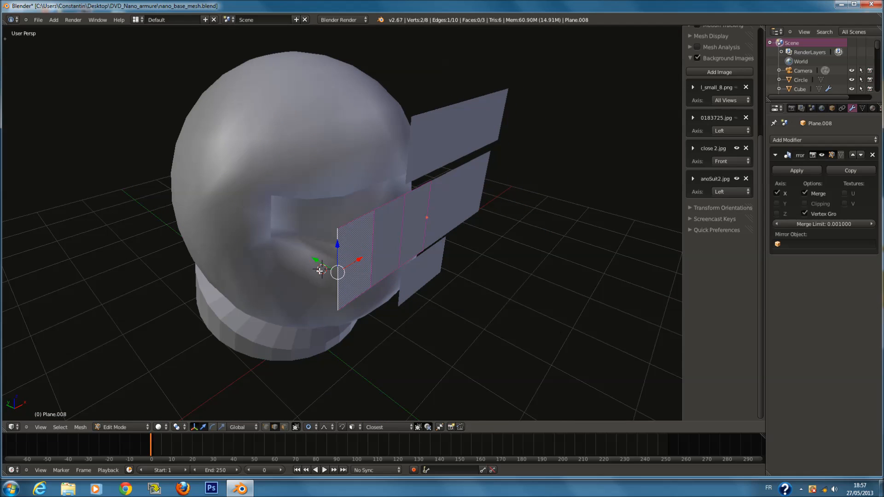
pyautogui.moveTo(319, 263); pyautogui.dragTo(298, 249)
pyautogui.press('KP_1')
pyautogui.press('a')
pyautogui.press('a')
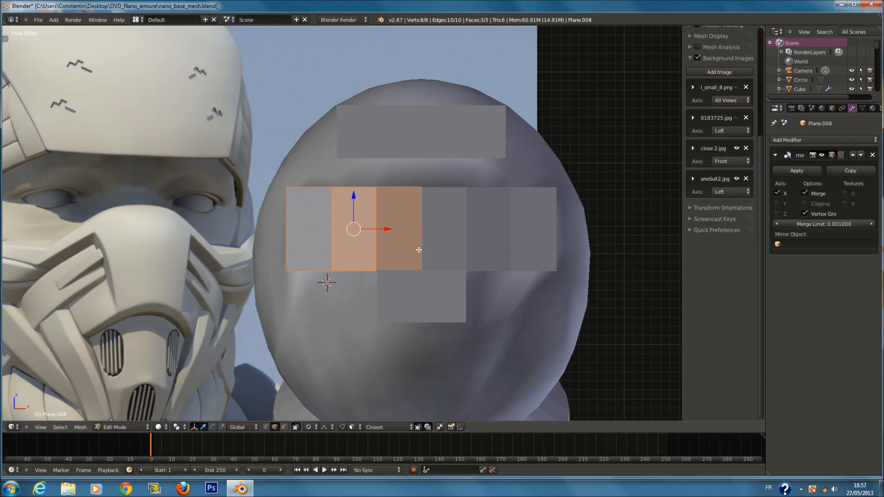
pyautogui.press('g')
pyautogui.rightClick(418, 250)
pyautogui.moveTo(418, 250); pyautogui.dragTo(452, 223, button='middle')
pyautogui.hotkey('ctrl', 'z')
# Lower the mouth plane clear of the eye plane and reopen the eye plane's mesh for editing.
pyautogui.press('Tab')
pyautogui.rightClick(404, 279)
pyautogui.moveTo(398, 246); pyautogui.dragTo(400, 277)
pyautogui.rightClick(392, 224)
pyautogui.press('Tab')
pyautogui.press('KP_1')
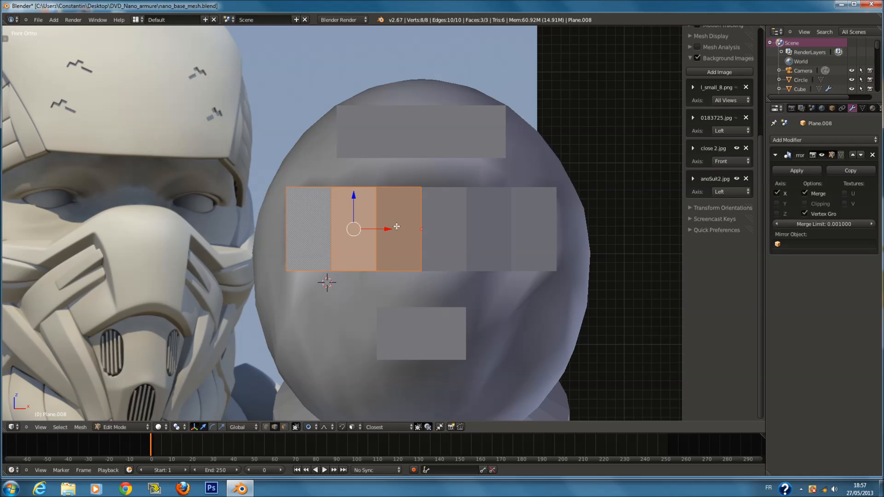
# Move the curved eye plane's mesh back into the head's eye recess and tilt its upper edge toward the head.
pyautogui.press('z')
pyautogui.moveTo(396, 226)
pyautogui.mouseDown(button='middle')
pyautogui.moveTo(465, 226)
pyautogui.moveTo(407, 213)
pyautogui.moveTo(415, 206)
pyautogui.moveTo(417, 258)
pyautogui.moveTo(335, 223)
pyautogui.moveTo(490, 212)
pyautogui.moveTo(479, 199)
pyautogui.mouseUp(button='middle')
pyautogui.press('z')
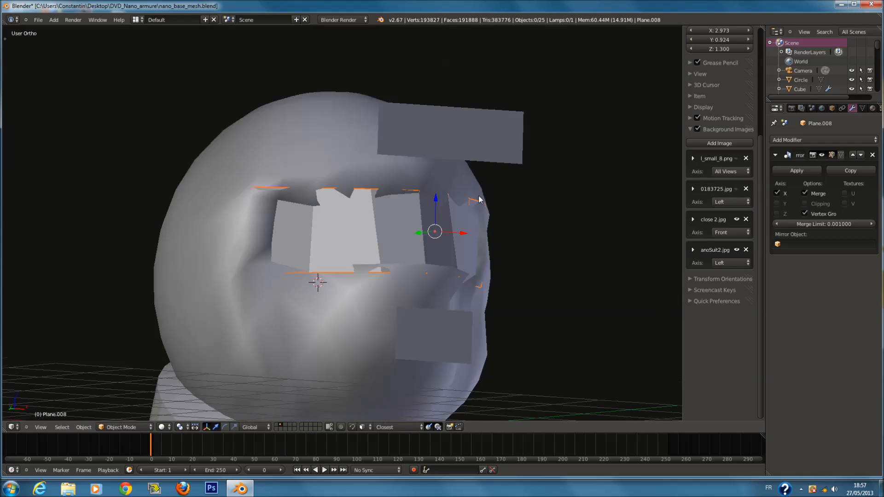
pyautogui.press('Tab')
pyautogui.press('KP_1')
pyautogui.press('ctrl+KP_1')
pyautogui.press('KP_3')
pyautogui.press('ctrl+KP_3')
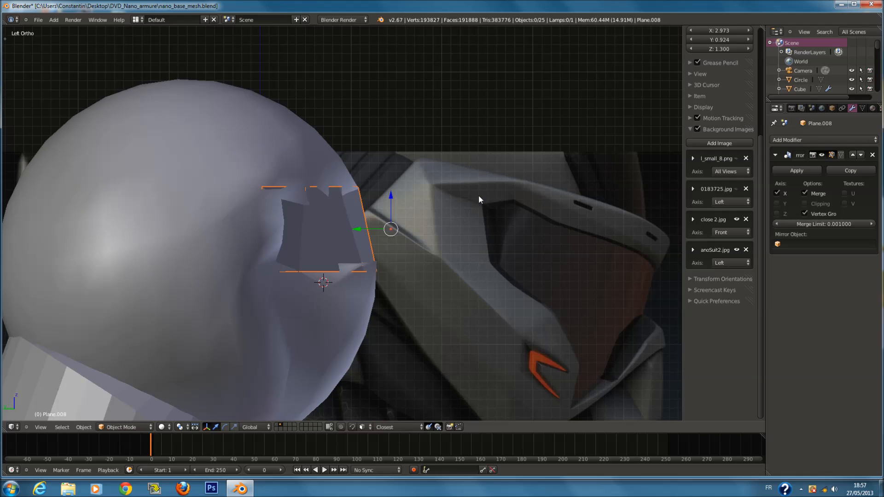
# Cut two evenly spaced horizontal edge loops across the curved eye plane.
pyautogui.press('z')
pyautogui.keyDown('ctrl'); pyautogui.scroll(-3, 479, 196); pyautogui.keyUp('ctrl')
pyautogui.scroll(-2, 450, 212)
pyautogui.scroll(2, 439, 217)
pyautogui.press('Tab')
pyautogui.press('a')
pyautogui.press('a')
pyautogui.press('a')
pyautogui.hotkey('ctrl', 'r')
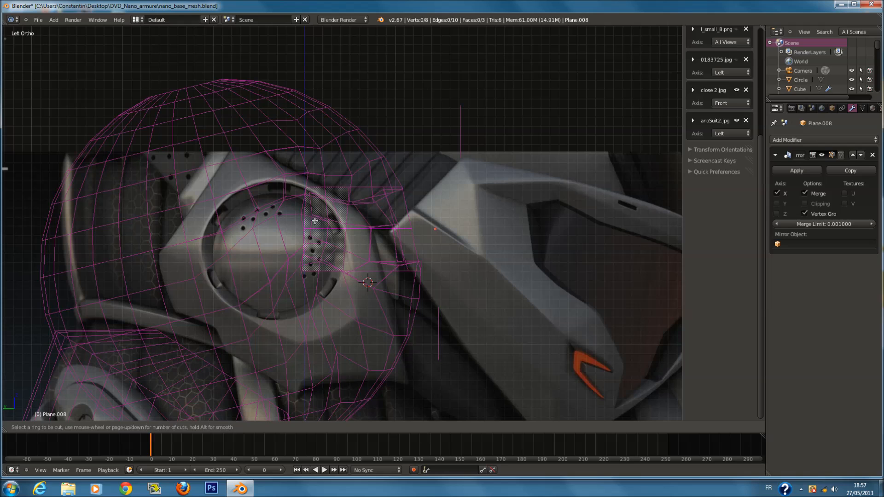
pyautogui.scroll(1, 315, 221)
pyautogui.click(315, 221)
pyautogui.rightClick(315, 221)
pyautogui.keyDown('shift'); pyautogui.scroll(-2, 315, 221); pyautogui.keyUp('shift')
pyautogui.press('a')
pyautogui.press('a')
pyautogui.press('a')
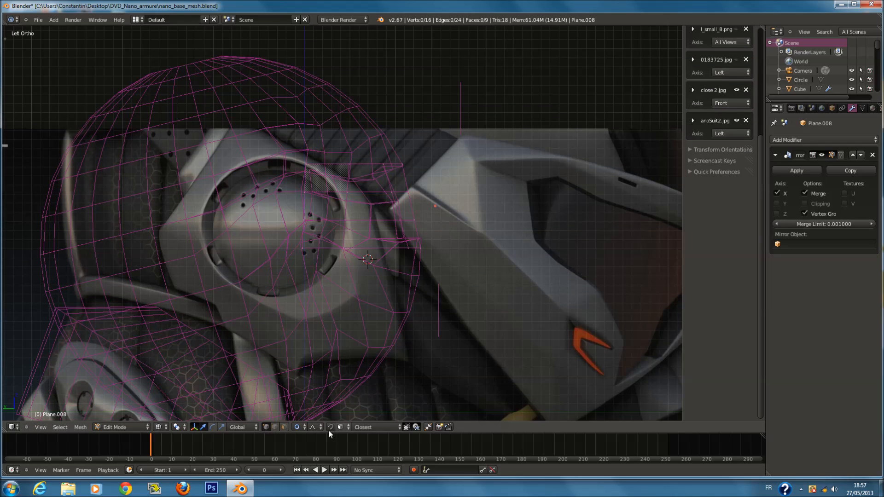
pyautogui.press('a')
pyautogui.press('a')
pyautogui.scroll(-2, 402, 280)
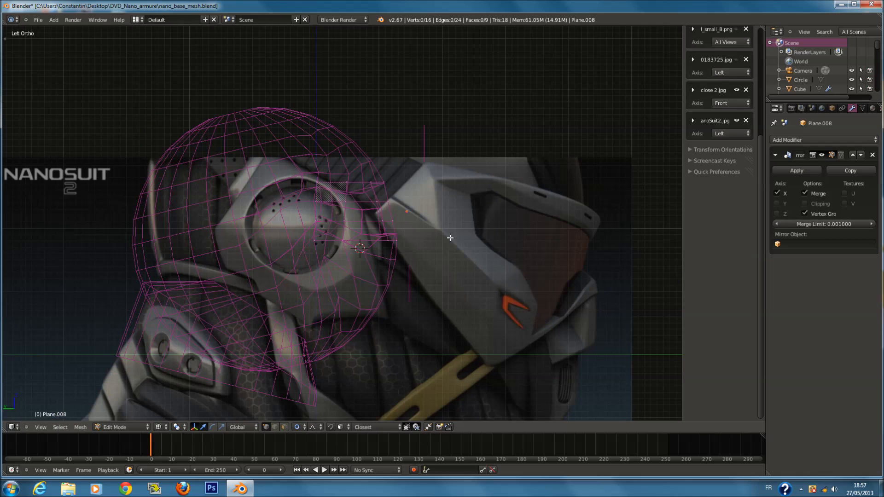
pyautogui.scroll(1, 458, 183)
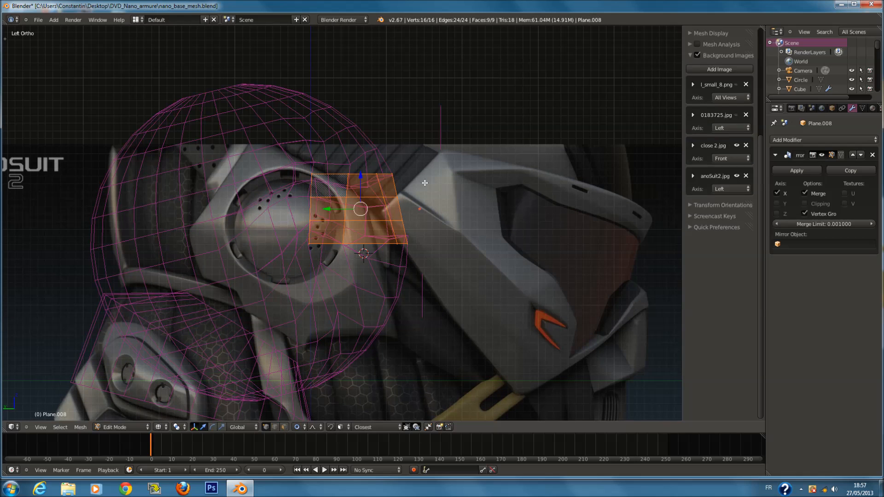
# Disable proportional editing and shift the eye plane's four upper-edge vertices forward along Y.
pyautogui.press('c')
pyautogui.moveTo(330, 153); pyautogui.dragTo(395, 147)
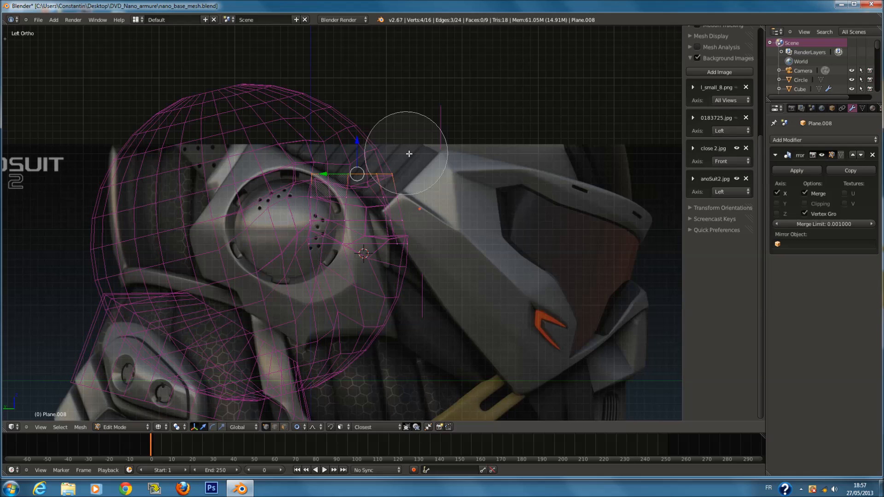
pyautogui.press('Escape')
pyautogui.press('g')
pyautogui.press('y')
pyautogui.click(350, 179)
pyautogui.click(298, 427)
pyautogui.click(304, 417)
pyautogui.press('g')
pyautogui.press('y')
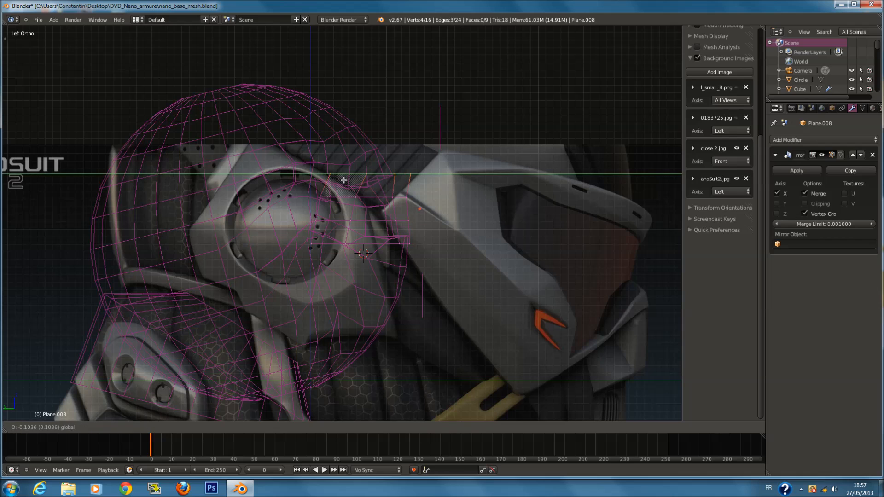
pyautogui.click(348, 184)
# Pull the four outermost vertices of the eye plane farther back around the side of the head.
pyautogui.press('z')
pyautogui.press('z')
pyautogui.press('a')
pyautogui.rightClick(333, 176)
pyautogui.press('a')
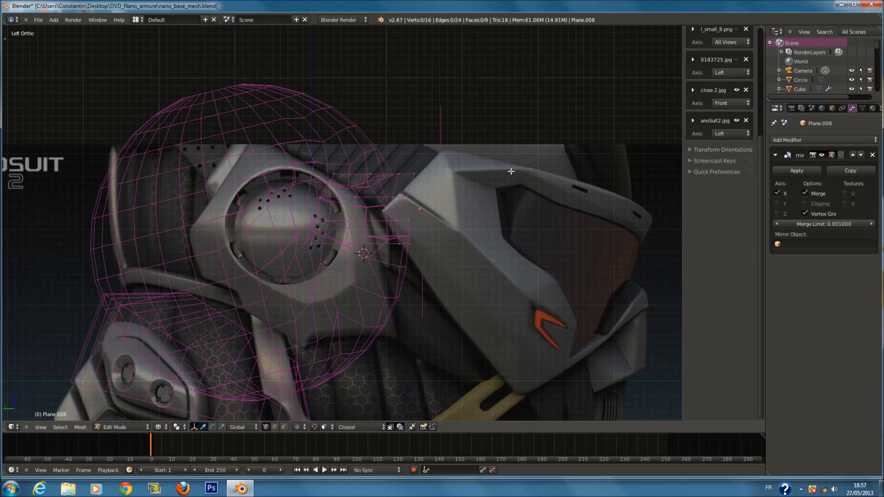
pyautogui.press('c')
pyautogui.moveTo(307, 176)
pyautogui.mouseDown()
pyautogui.moveTo(305, 211)
pyautogui.moveTo(266, 200)
pyautogui.mouseUp()
pyautogui.rightClick(303, 211)
pyautogui.press('z')
pyautogui.press('z')
pyautogui.moveTo(283, 200); pyautogui.dragTo(326, 228, button='middle')
pyautogui.press('z')
pyautogui.moveTo(290, 222); pyautogui.dragTo(295, 242)
pyautogui.press('KP_1')
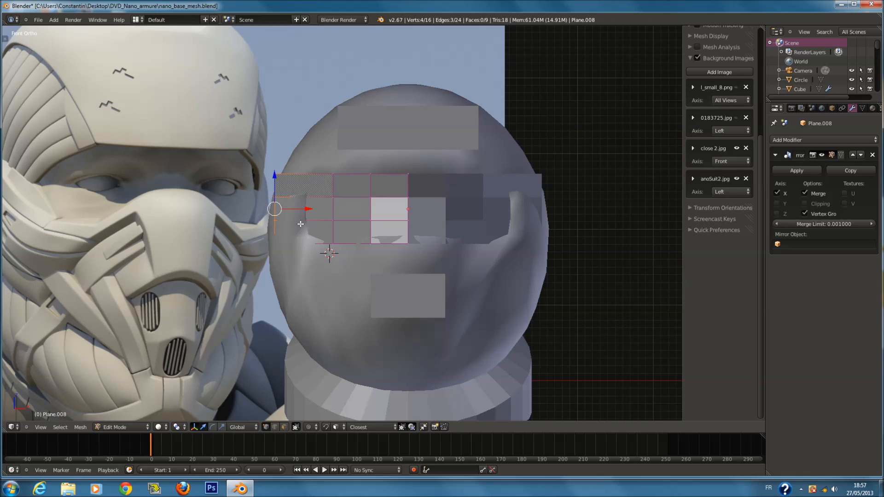
# Cut one centred vertical edge loop through the eye plane's outermost column of faces.
pyautogui.press('ctrl+KP_3')
pyautogui.press('z')
pyautogui.press('a')
pyautogui.hotkey('ctrl', 'r')
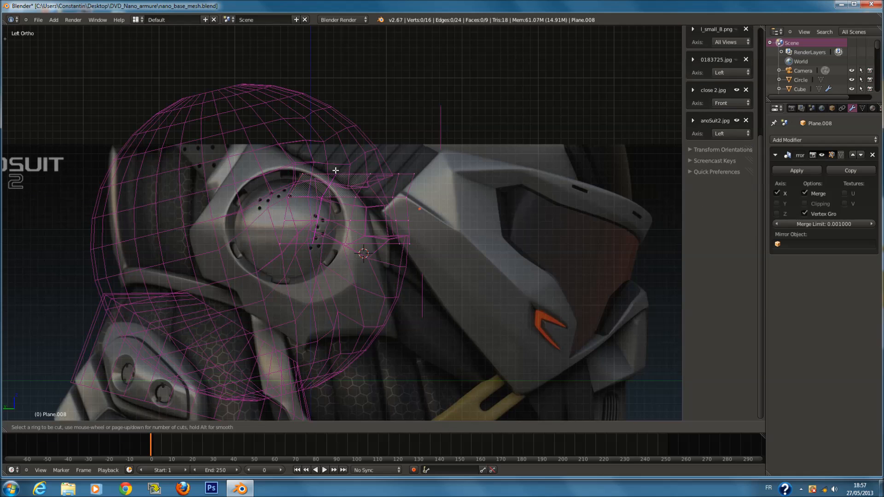
pyautogui.click(335, 170)
pyautogui.rightClick(291, 333)
pyautogui.click(284, 428)
pyautogui.press('c')
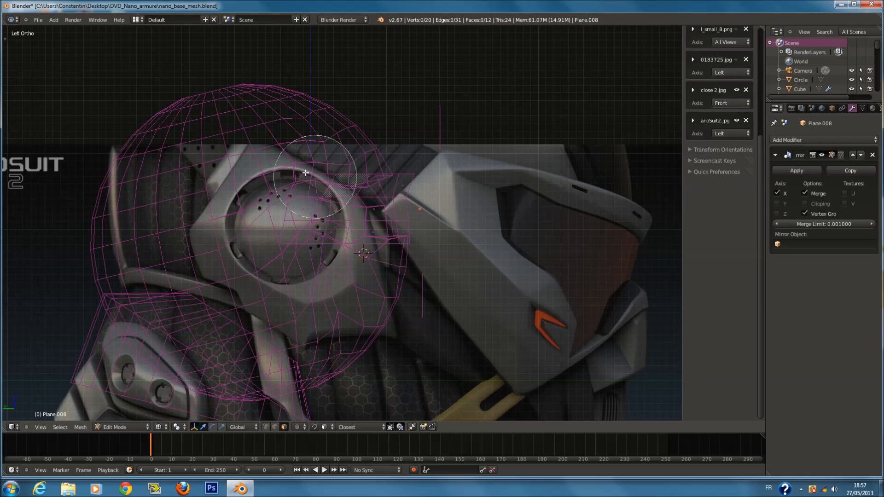
pyautogui.moveTo(299, 169); pyautogui.dragTo(279, 257)
pyautogui.rightClick(278, 257)
pyautogui.press('g')
pyautogui.rightClick(278, 257)
pyautogui.press('z')
pyautogui.press('z')
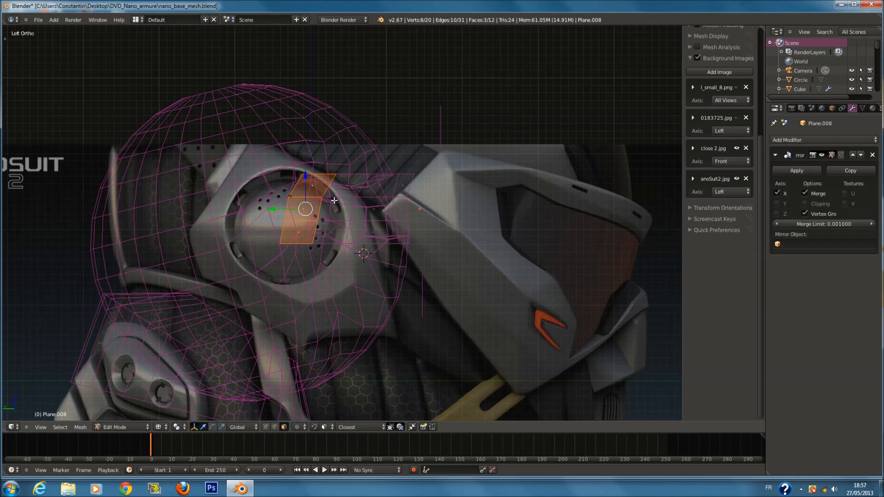
pyautogui.press('a')
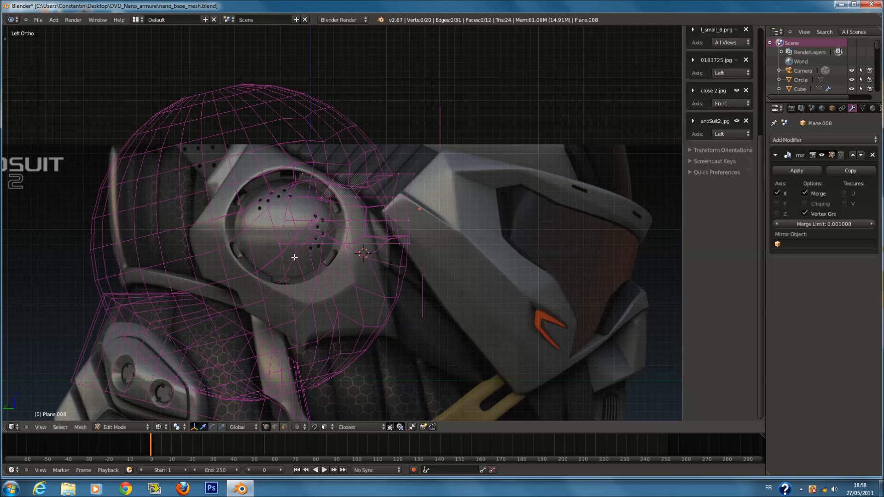
pyautogui.scroll(1, 293, 237)
pyautogui.press('c')
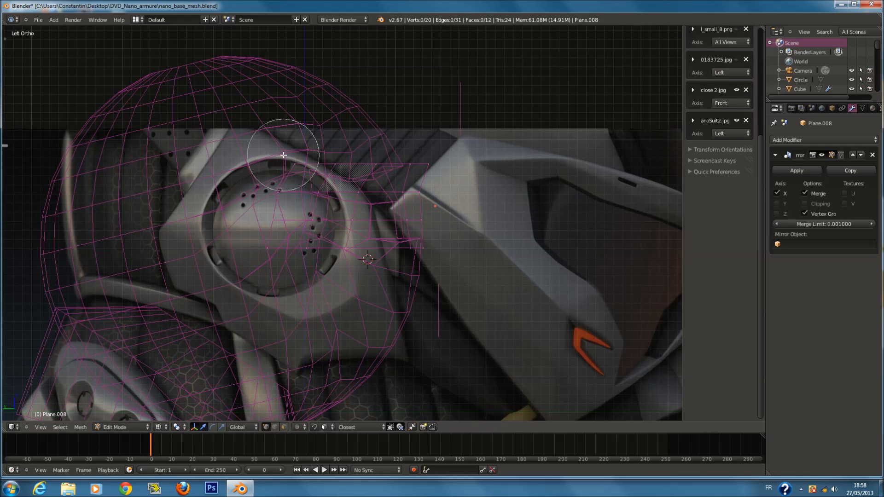
pyautogui.scroll(-2, 300, 143)
pyautogui.rightClick(308, 134)
pyautogui.scroll(-3, 346, 145)
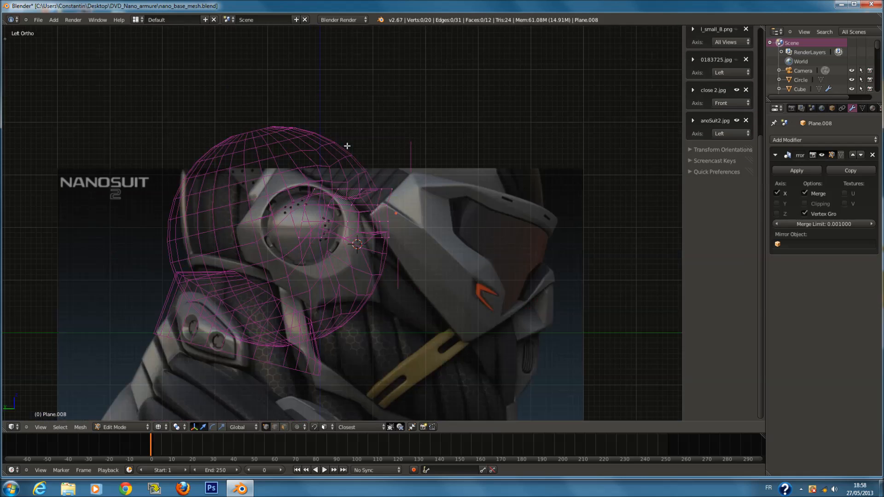
# Rotate the eye plane's five upper-edge vertices in side view so the edge rises toward the back of the head.
pyautogui.scroll(2, 347, 145)
pyautogui.press('c')
pyautogui.moveTo(304, 145); pyautogui.dragTo(425, 160)
pyautogui.rightClick(426, 161)
pyautogui.press('r')
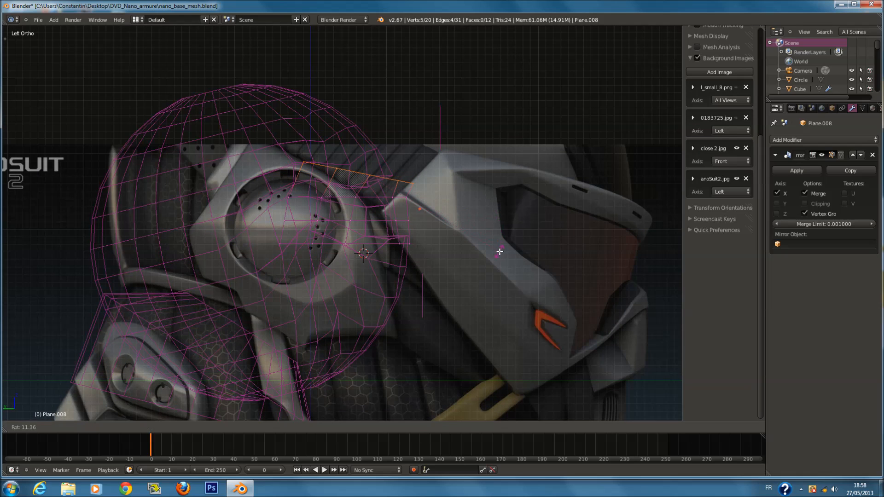
pyautogui.click(498, 268)
# Raise the three lower vertices of the eye plane's outer edge by about 0.3 units.
pyautogui.press('a')
pyautogui.press('c')
pyautogui.moveTo(264, 196)
pyautogui.mouseDown()
pyautogui.moveTo(276, 206)
pyautogui.moveTo(273, 234)
pyautogui.mouseUp()
pyautogui.rightClick(274, 232)
pyautogui.press('g')
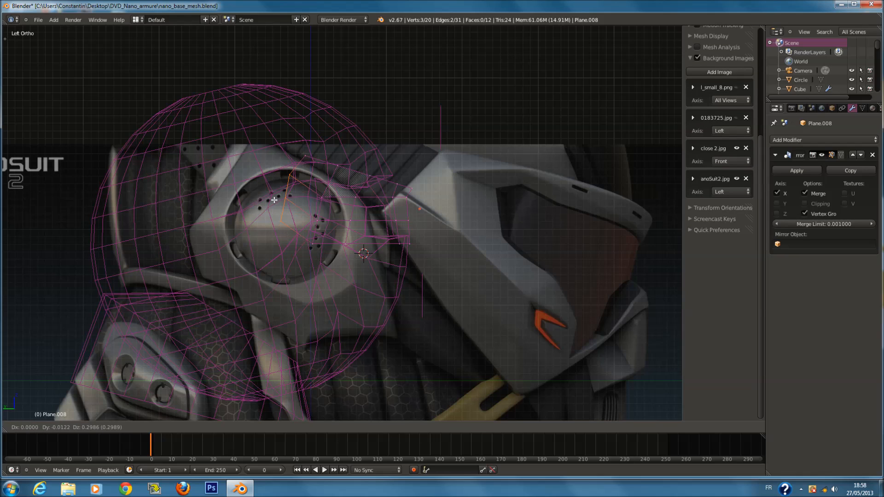
pyautogui.click(275, 199)
pyautogui.press('a')
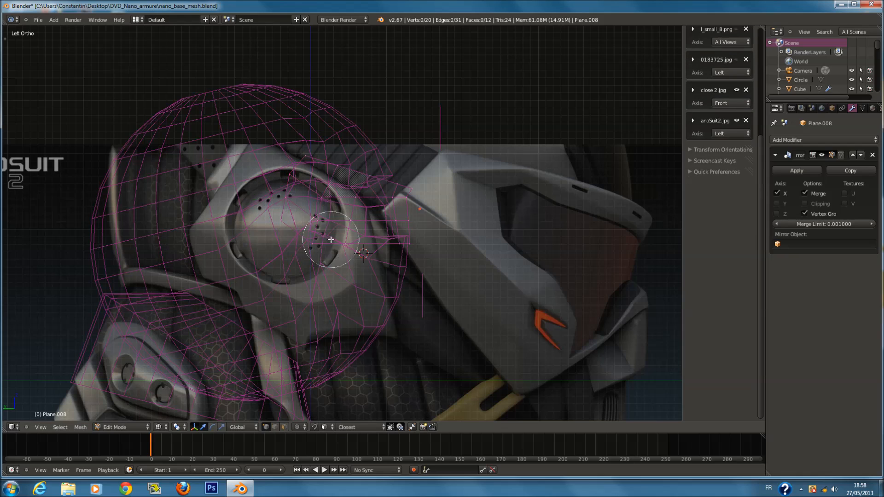
# Shift all four vertices of the eye plane's outer edge slightly toward the back of the head.
pyautogui.press('z')
pyautogui.press('z')
pyautogui.scroll(1, 360, 223)
pyautogui.press('a')
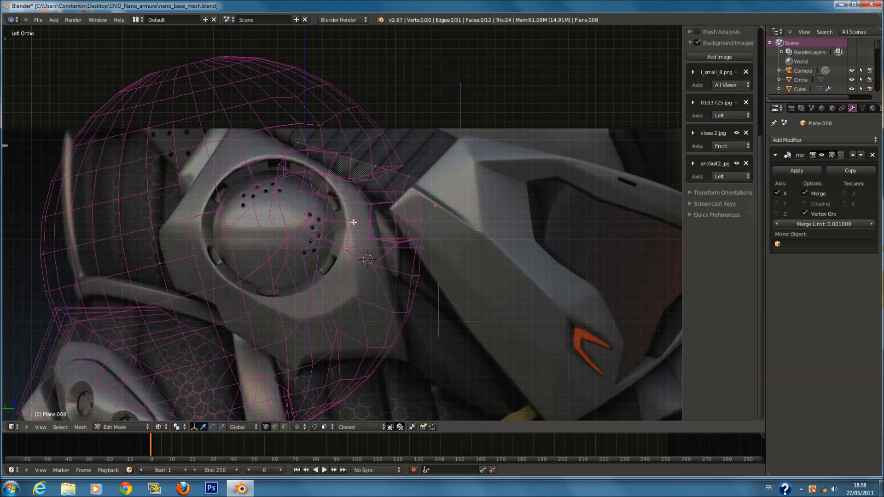
pyautogui.press('a')
pyautogui.press('c')
pyautogui.moveTo(290, 143); pyautogui.dragTo(254, 222)
pyautogui.rightClick(254, 222)
pyautogui.press('g')
pyautogui.rightClick(256, 214)
pyautogui.rightClick(256, 213)
pyautogui.hotkey('ctrl', 'z')
pyautogui.press('g')
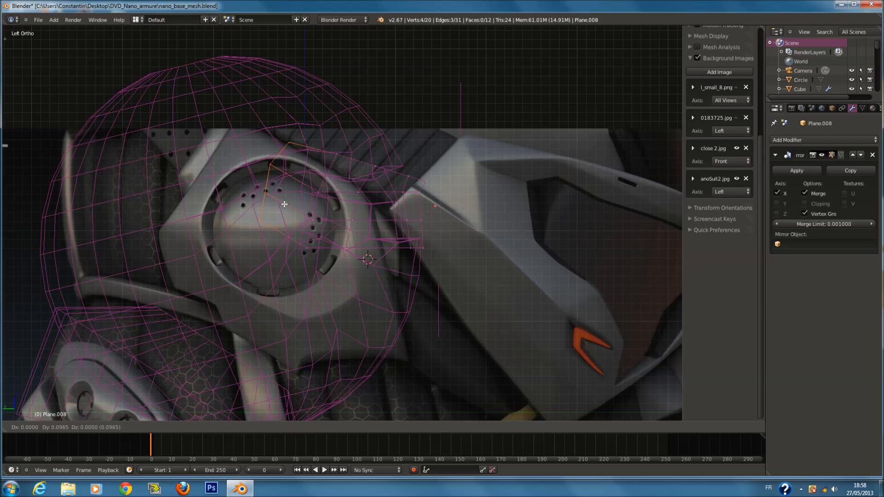
pyautogui.click(270, 209)
pyautogui.press('a')
pyautogui.press('a')
# Rotate the outer vertices of the eye plane's lower edge so the edge slopes down toward the back.
pyautogui.scroll(-3, 469, 270)
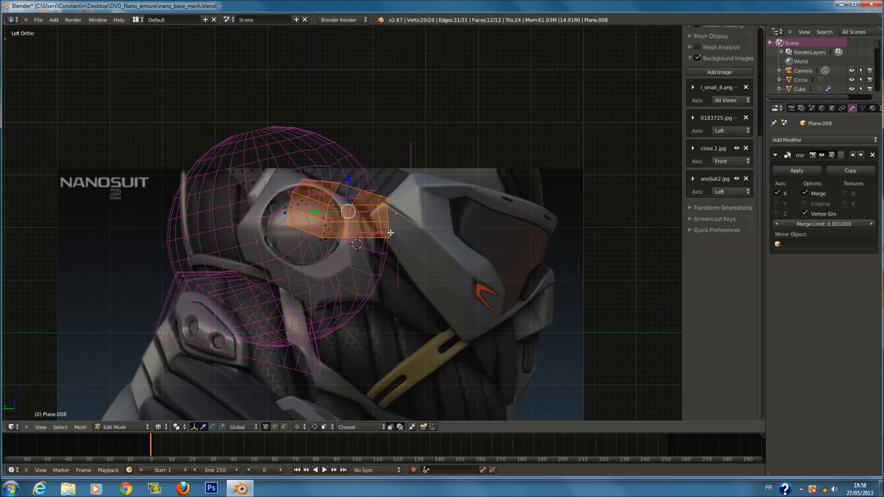
pyautogui.scroll(2, 353, 241)
pyautogui.press('a')
pyautogui.press('c')
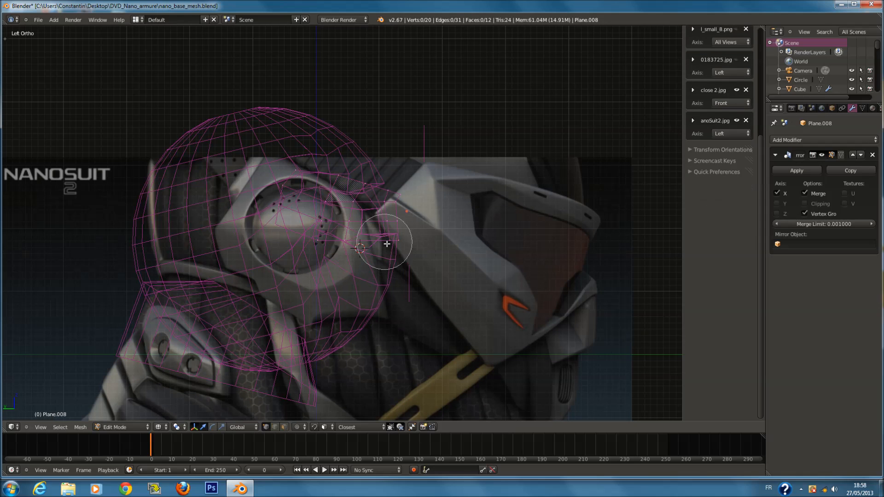
pyautogui.moveTo(356, 246); pyautogui.dragTo(306, 249)
pyautogui.rightClick(306, 249)
pyautogui.press('z')
pyautogui.press('z')
pyautogui.press('z')
pyautogui.press('r')
pyautogui.click(400, 355)
# Move the edge between two lower vertices at the eye plane's outer side back about 0.29 units along Y.
pyautogui.press('z')
pyautogui.moveTo(311, 280); pyautogui.dragTo(292, 282)
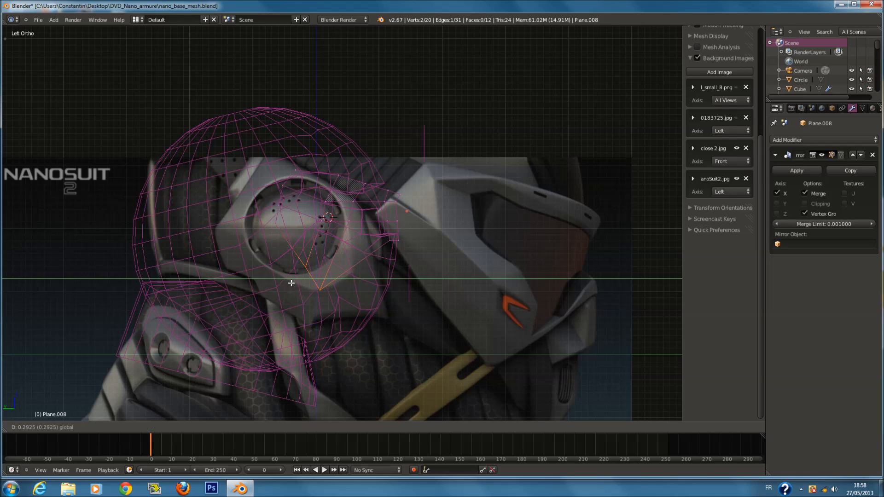
pyautogui.press('z')
pyautogui.press('z')
pyautogui.click(284, 427)
pyautogui.rightClick(322, 250)
pyautogui.press('g')
pyautogui.rightClick(321, 251)
pyautogui.press('z')
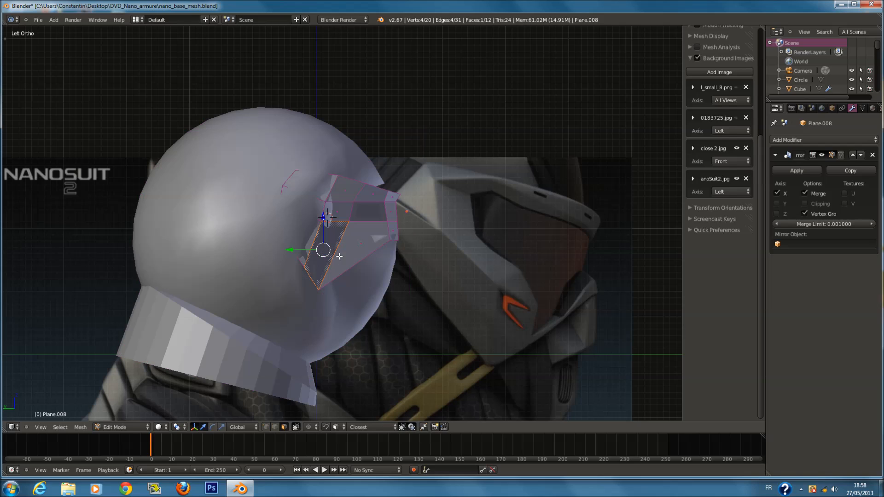
# Add a level 2 Subdivision Surface modifier to the eye plane and set its shading to smooth.
pyautogui.press('Tab')
pyautogui.hotkey('ctrl', '2')
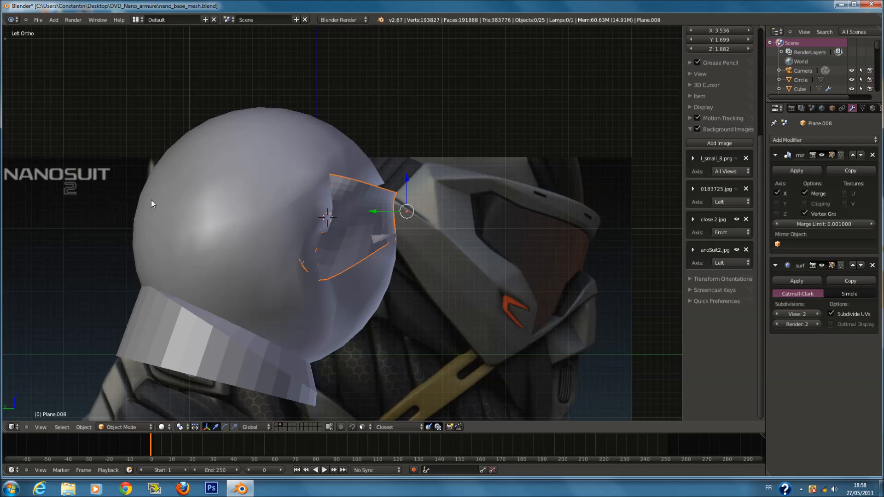
pyautogui.press('t')
pyautogui.click(24, 108)
pyautogui.press('t')
pyautogui.scroll(1, 339, 241)
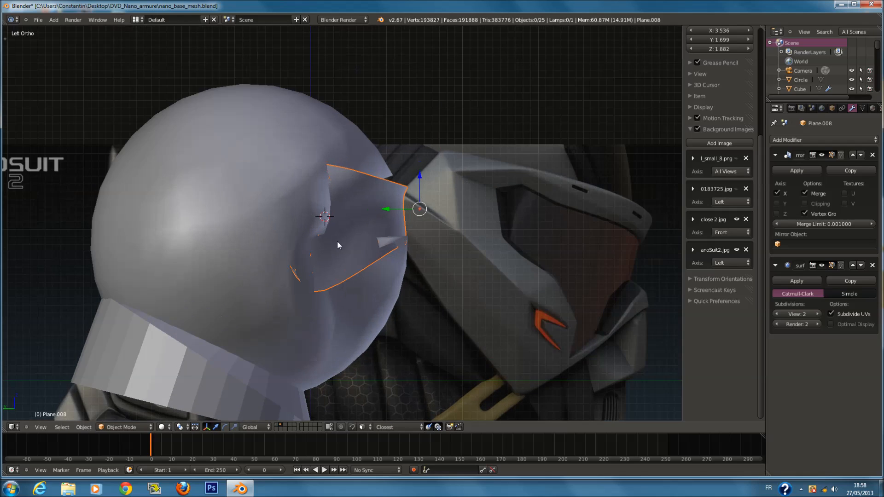
# Move the eye plane's outer vertices outward along X and leave mesh editing.
pyautogui.press('z')
pyautogui.press('Tab')
pyautogui.press('a')
pyautogui.press('a')
pyautogui.press('a')
pyautogui.press('z')
pyautogui.press('z')
pyautogui.press('c')
pyautogui.moveTo(302, 178)
pyautogui.mouseDown()
pyautogui.moveTo(289, 255)
pyautogui.moveTo(317, 258)
pyautogui.mouseUp()
pyautogui.rightClick(317, 258)
pyautogui.press('z')
pyautogui.press('g')
pyautogui.press('x')
pyautogui.click(326, 261)
pyautogui.press('Tab')
# Save the scene, overwriting the existing nano_base_mesh.blend file.
pyautogui.moveTo(314, 263); pyautogui.dragTo(237, 261, button='middle')
pyautogui.hotkey('ctrl', 's')
pyautogui.click(236, 259)
# Select the mouth plane in the wireframe side view.
pyautogui.press('KP_1')
pyautogui.press('ctrl+KP_3')
pyautogui.press('z')
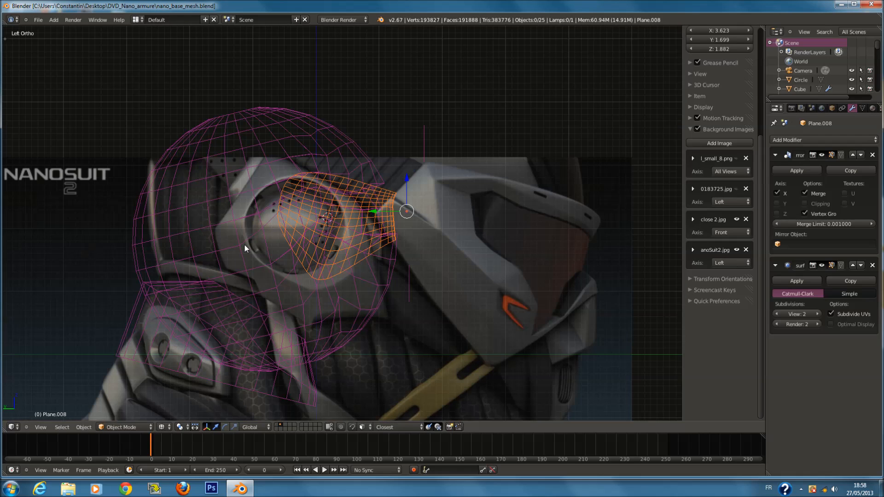
pyautogui.keyDown('shift'); pyautogui.scroll(-2, 396, 225); pyautogui.keyUp('shift')
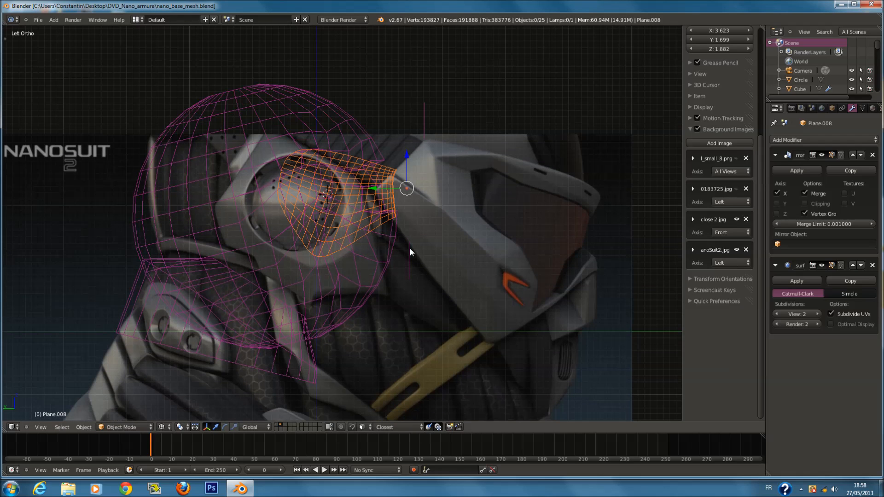
pyautogui.rightClick(409, 252)
pyautogui.scroll(3, 431, 250)
pyautogui.scroll(-3, 436, 248)
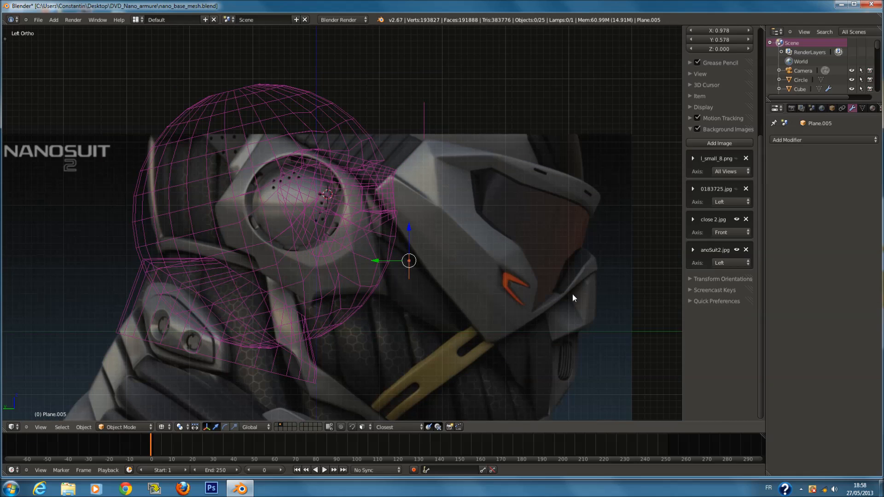
# Compare the head and its mouth plane with the front and side helmet reference images.
pyautogui.press('KP_1')
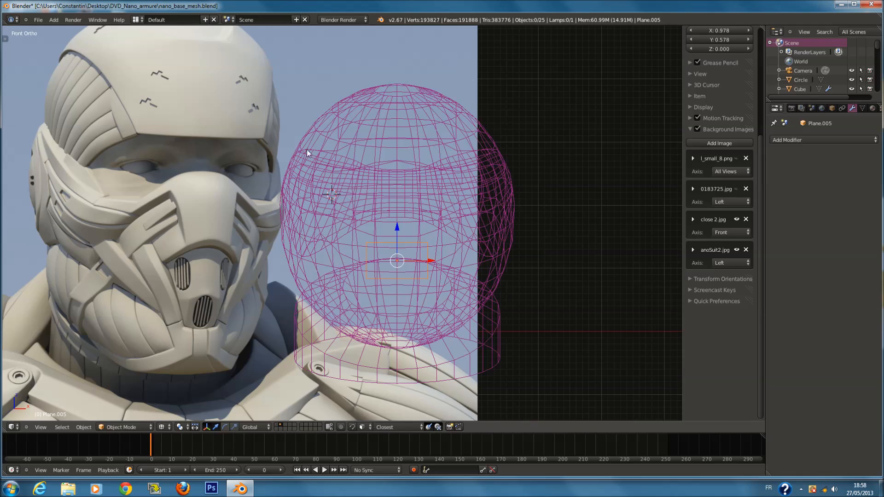
pyautogui.scroll(1, 165, 194)
pyautogui.scroll(-2, 127, 193)
pyautogui.scroll(1, 145, 204)
pyautogui.press('ctrl+KP_1')
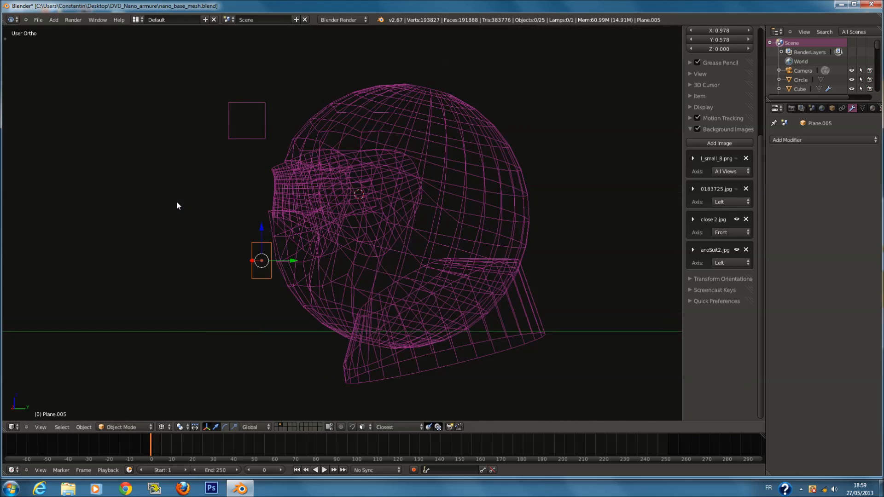
pyautogui.press('KP_3')
pyautogui.press('z')
pyautogui.press('ctrl+KP_3')
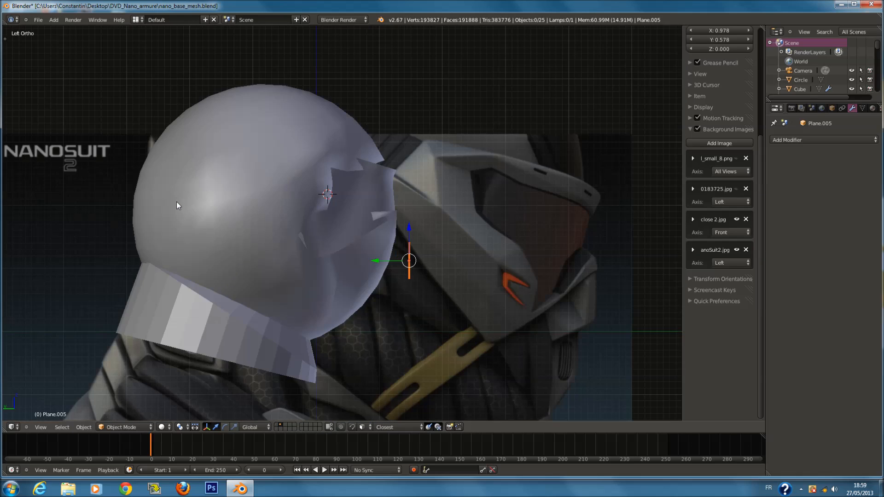
pyautogui.press('KP_1')
pyautogui.press('ctrl+KP_3')
pyautogui.press('KP_1')
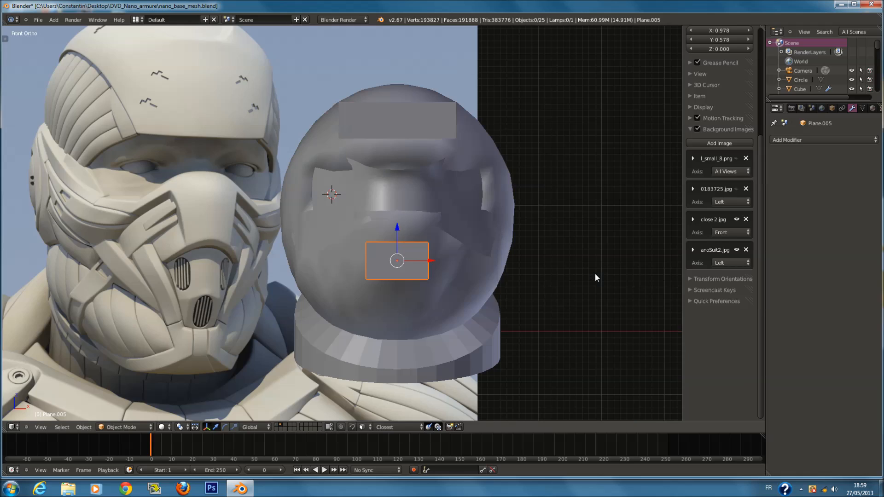
pyautogui.press('ctrl+KP_3')
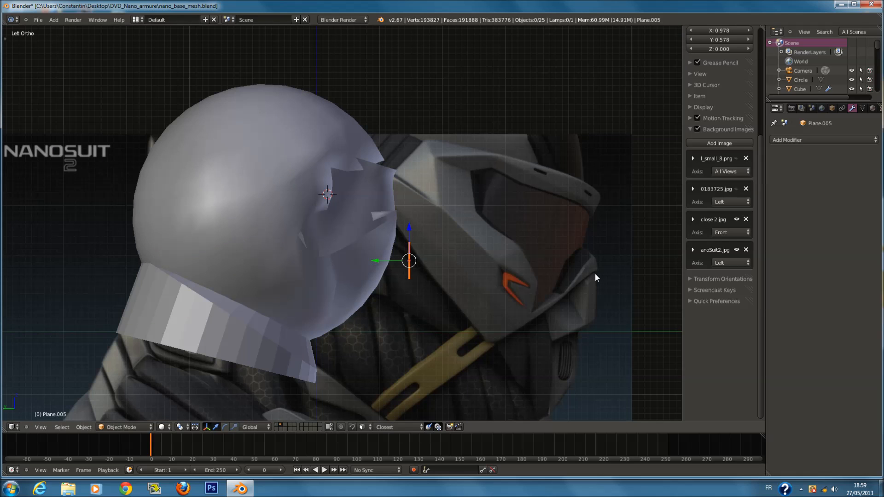
pyautogui.press('KP_1')
pyautogui.press('ctrl+KP_3')
pyautogui.scroll(-1, 489, 291)
pyautogui.press('KP_1')
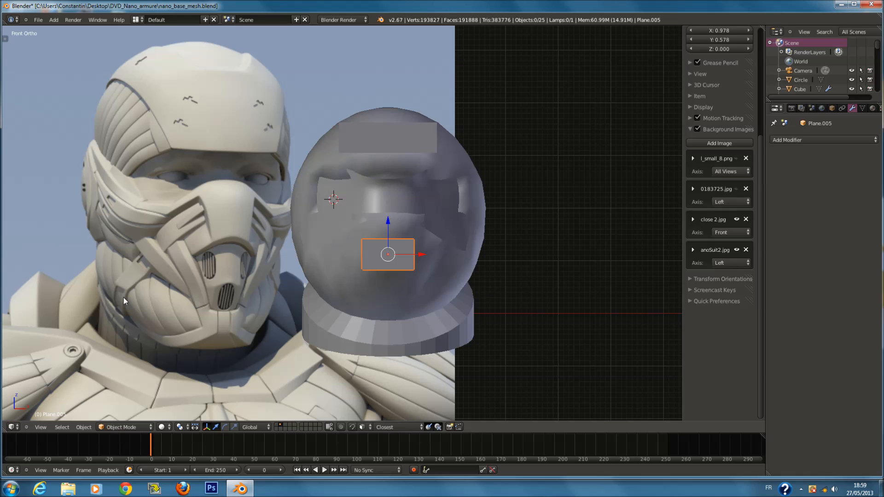
pyautogui.press('ctrl+KP_3')
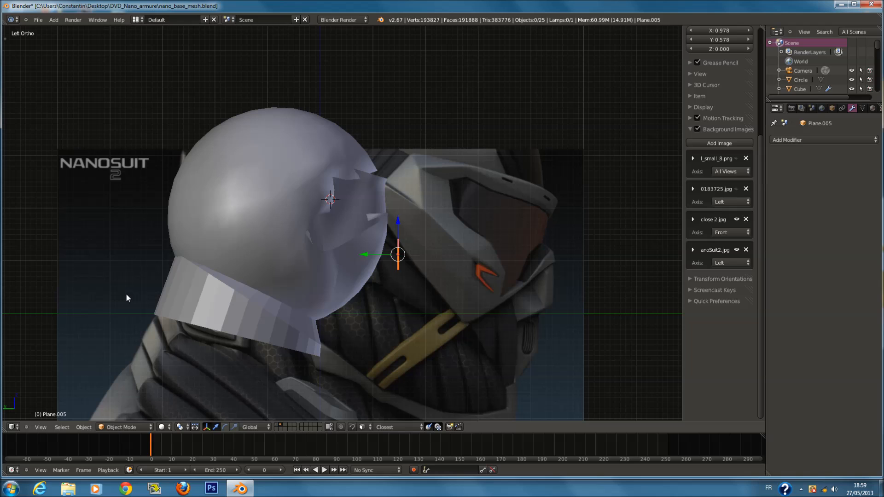
pyautogui.press('KP_1')
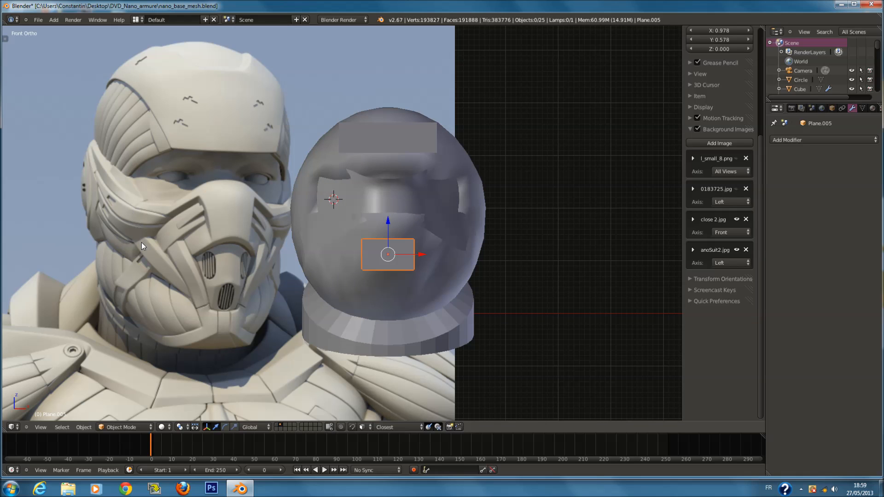
pyautogui.press('ctrl+KP_3')
pyautogui.press('a')
pyautogui.press('a')
pyautogui.press('g')
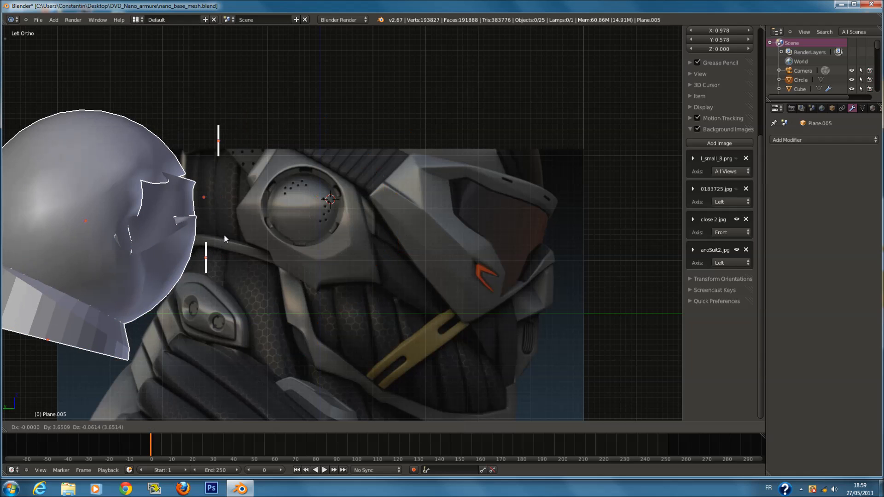
pyautogui.click(368, 211)
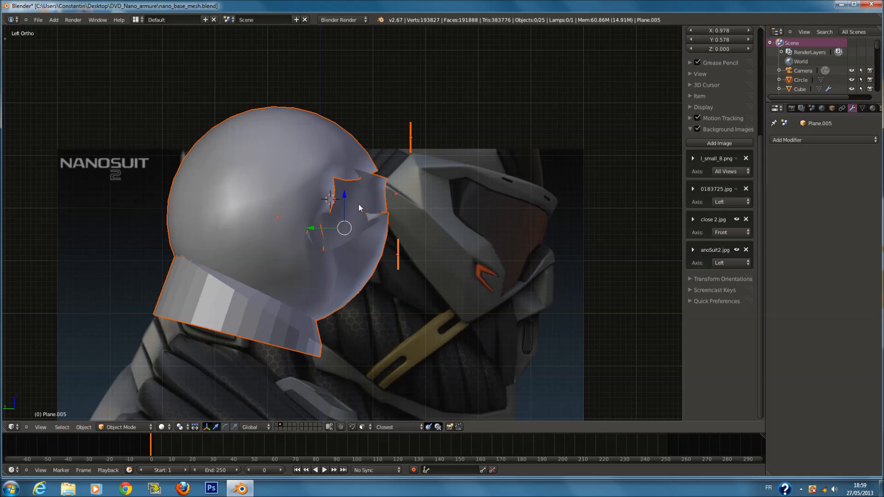
# Check the head's side profile against the Nanosuit 2 helmet reference and return to the front view.
pyautogui.press('KP_3')
pyautogui.press('ctrl+KP_1')
pyautogui.press('ctrl+KP_2')
pyautogui.press('ctrl+KP_3')
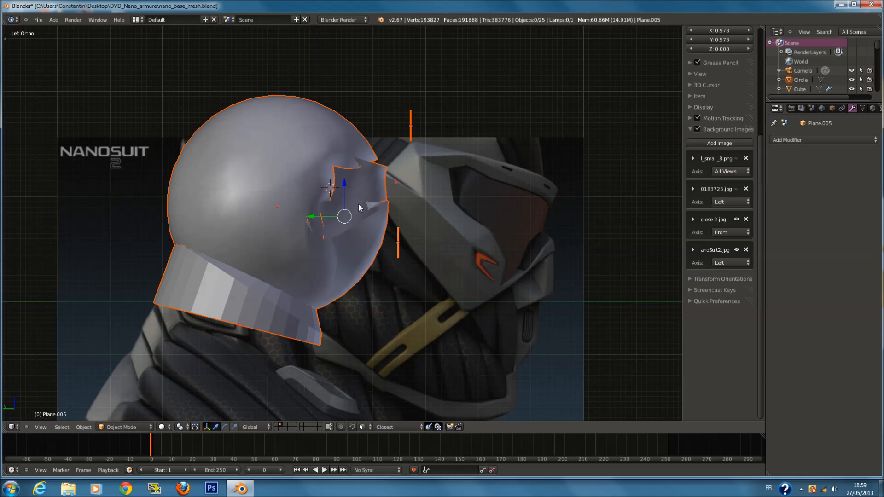
pyautogui.press('ctrl+KP_1')
pyautogui.press('ctrl+KP_3')
pyautogui.press('KP_1')
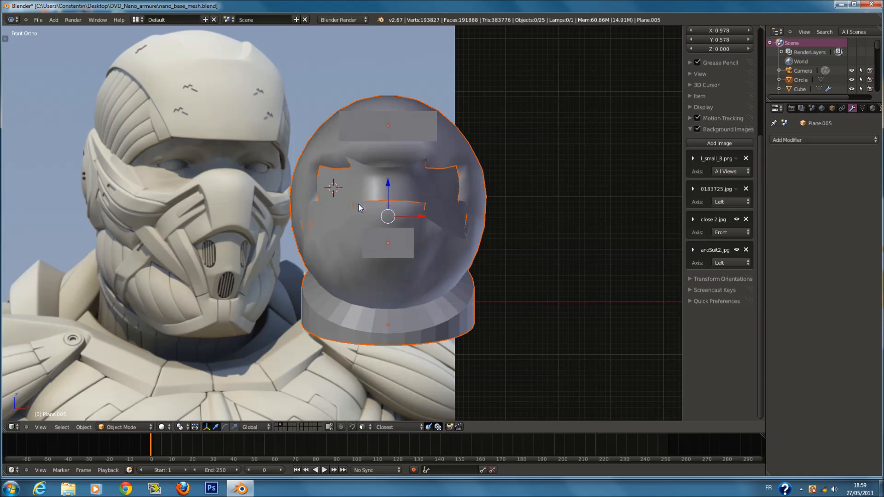
# Select the mouth plane in the front view and raise it along Z to just below the eye visor.
pyautogui.rightClick(385, 241)
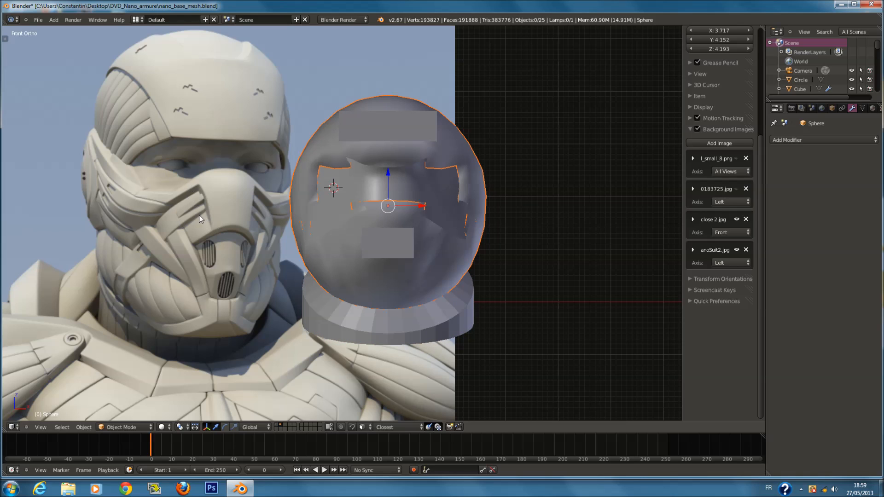
pyautogui.scroll(1, 341, 234)
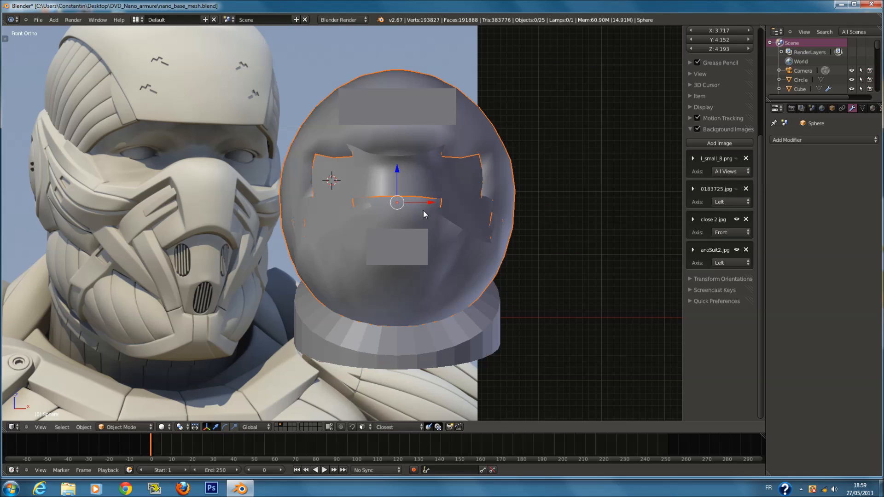
pyautogui.scroll(2, 343, 257)
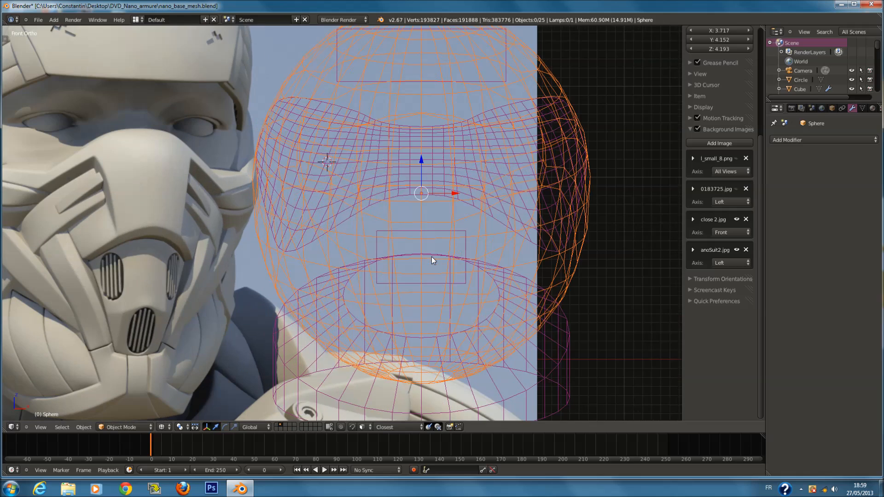
pyautogui.rightClick(448, 233)
pyautogui.moveTo(422, 226); pyautogui.dragTo(426, 195)
# Cut the mouth plane vertically down the middle and delete the half on the positive X side.
pyautogui.press('Tab')
pyautogui.press('a')
pyautogui.hotkey('ctrl', 'r')
pyautogui.click(425, 196)
pyautogui.rightClick(424, 196)
pyautogui.click(283, 428)
pyautogui.rightClick(443, 224)
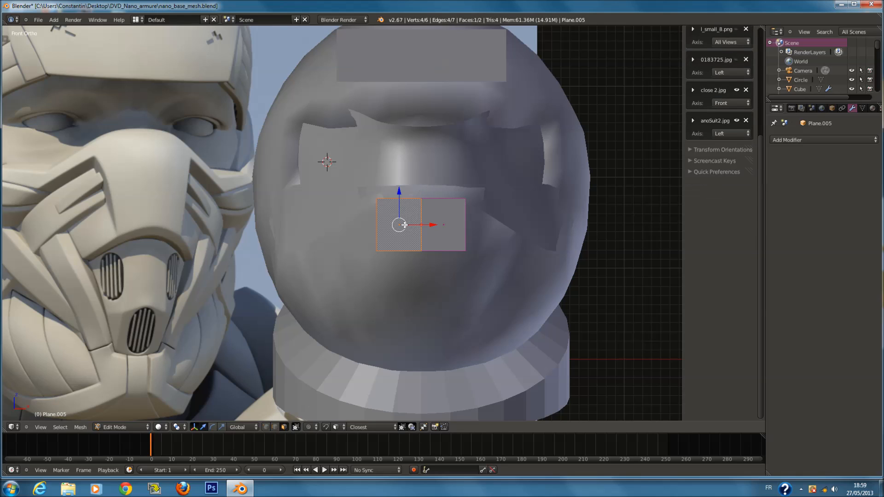
pyautogui.press('x')
pyautogui.click(426, 227)
pyautogui.press('Tab')
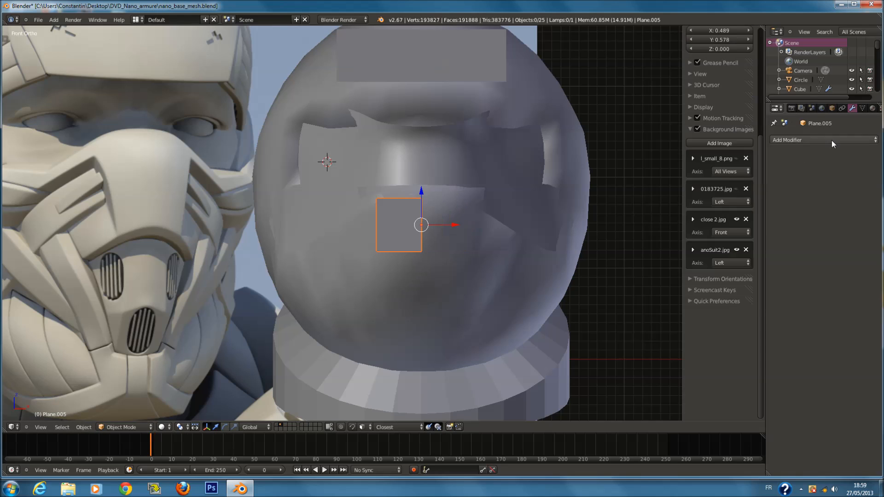
# Add a Mirror modifier across X to the remaining mouth half and return to mesh editing.
pyautogui.click(824, 139)
pyautogui.click(684, 229)
pyautogui.press('Tab')
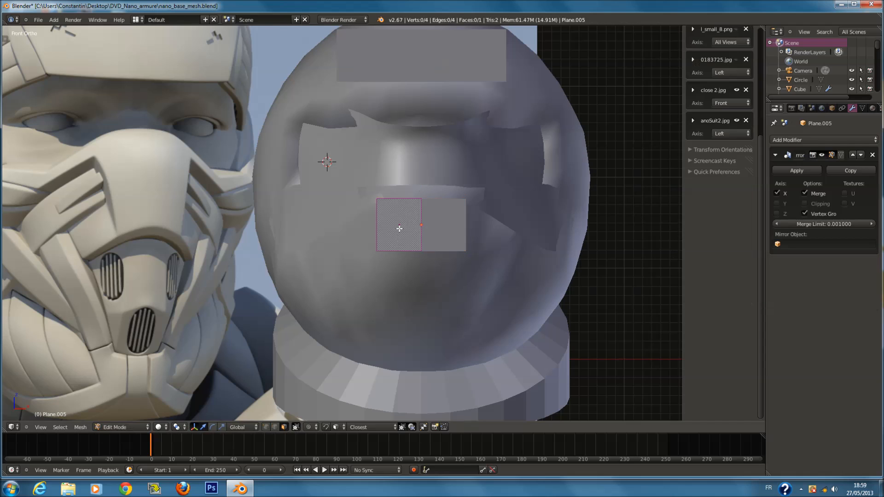
# Extrude the mouth plane's bottom edge downward along Z and enable Clipping in its Mirror modifier.
pyautogui.rightClick(396, 250)
pyautogui.press('g')
pyautogui.press('z')
pyautogui.rightClick(400, 265)
pyautogui.press('e')
pyautogui.rightClick(410, 258)
pyautogui.press('g')
pyautogui.press('z')
pyautogui.click(413, 251)
pyautogui.click(804, 204)
pyautogui.click(395, 258)
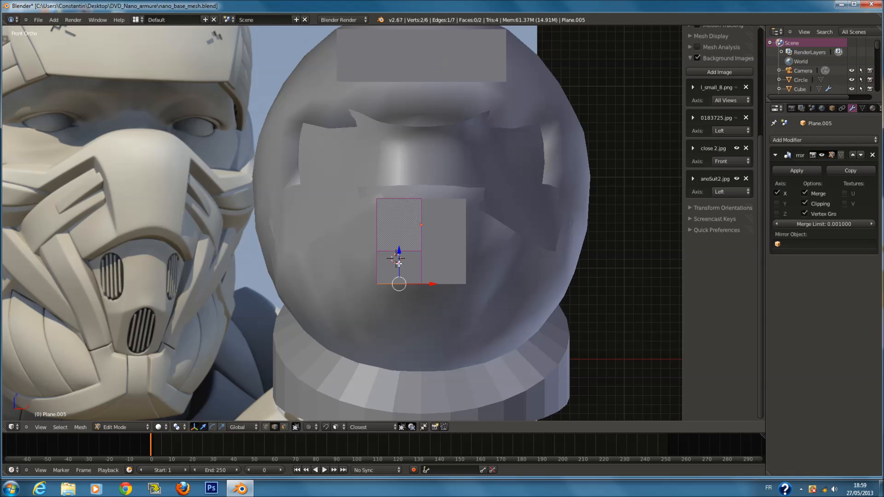
# Lower the extruded bottom edge further along Z, then snap the whole mouth mesh onto the head's surface.
pyautogui.press('g')
pyautogui.press('z')
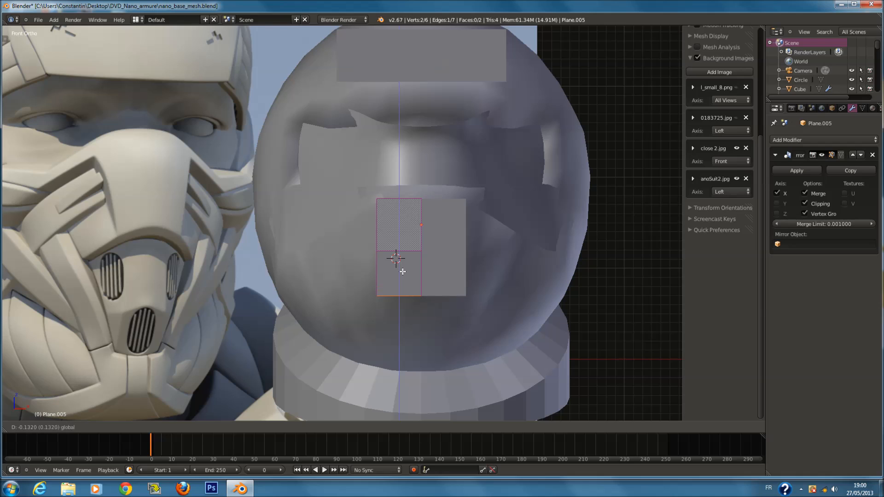
pyautogui.click(401, 274)
pyautogui.press('a')
pyautogui.press('a')
pyautogui.press('Tab')
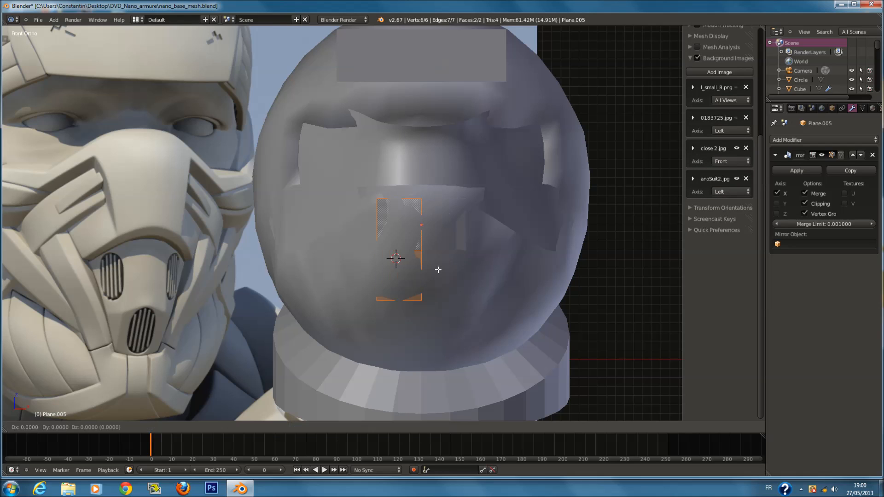
# Add a level 2 Subdivision Surface modifier to the mouth piece and collapse the Mirror modifier's settings.
pyautogui.hotkey('ctrl', '2')
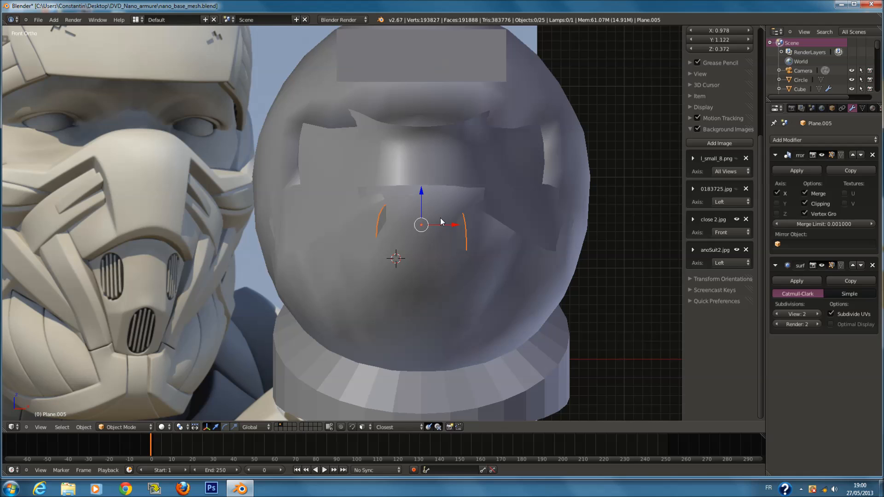
pyautogui.press('Tab')
pyautogui.press('z')
pyautogui.press('Tab')
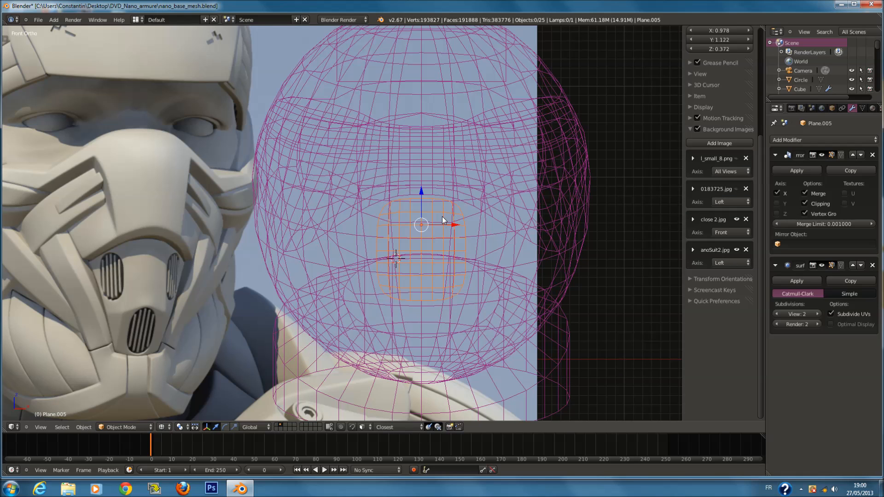
pyautogui.press('z')
pyautogui.click(777, 156)
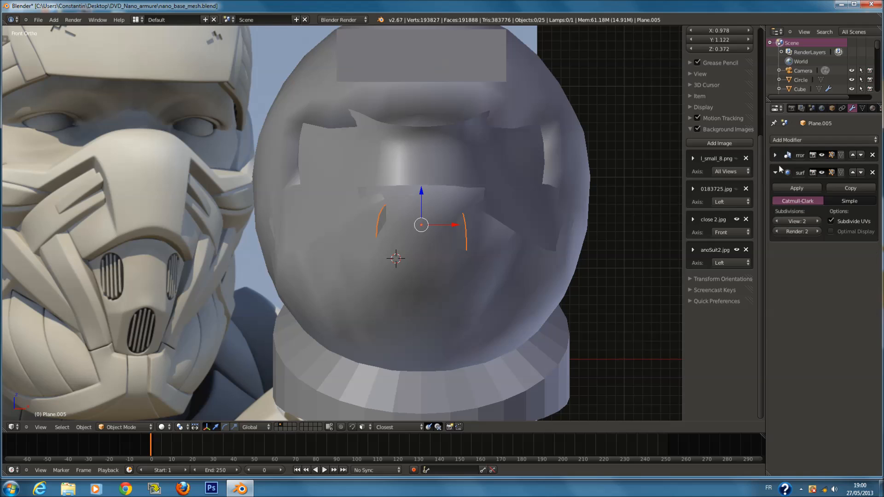
# Add a Solidify modifier to the mouth piece with a thickness of -0.1598.
pyautogui.click(801, 140)
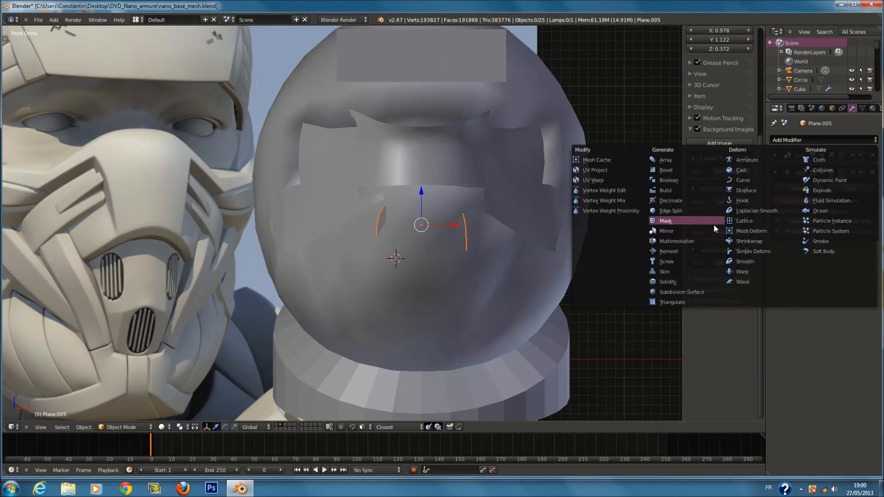
pyautogui.click(681, 281)
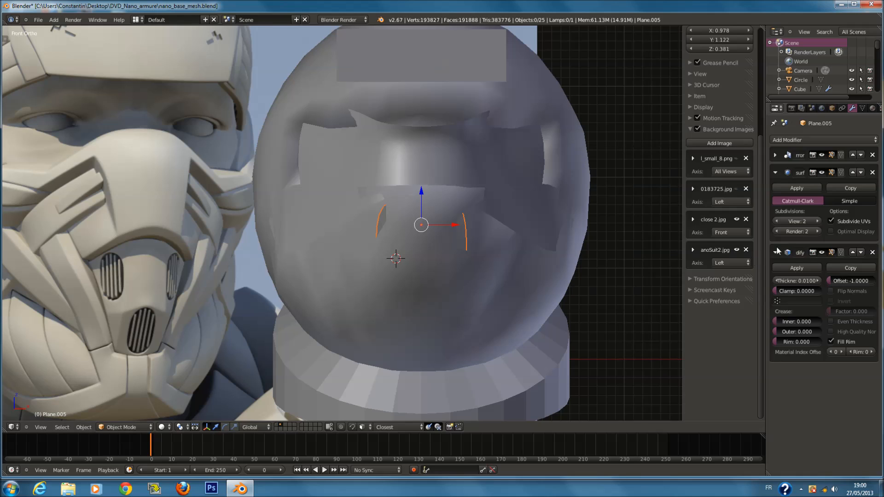
pyautogui.moveTo(806, 286); pyautogui.dragTo(764, 278)
pyautogui.scroll(-2, 326, 247)
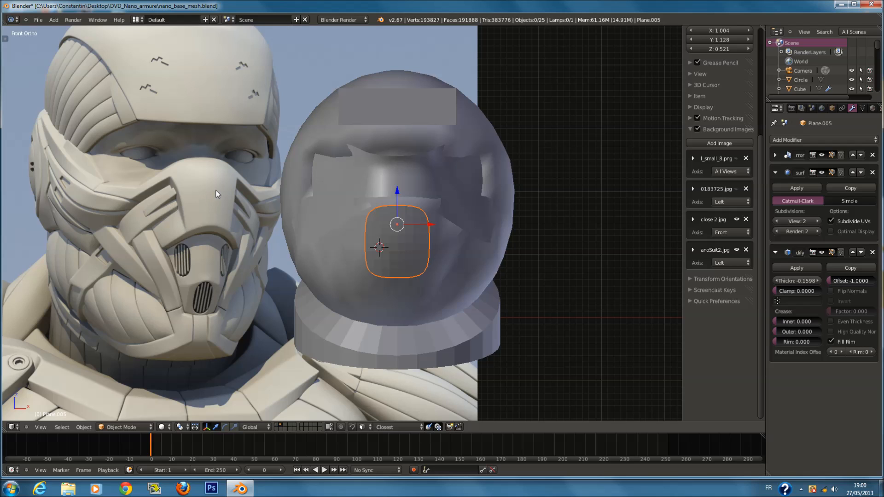
pyautogui.scroll(1, 242, 186)
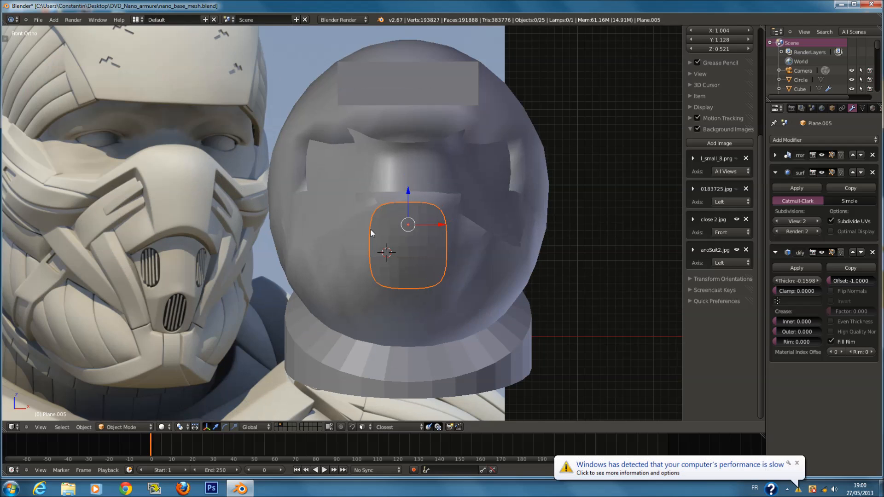
pyautogui.scroll(2, 455, 254)
pyautogui.scroll(-2, 456, 257)
# Add a horizontal loop cut to the mouth piece, slid close to its upper edge.
pyautogui.press('Tab')
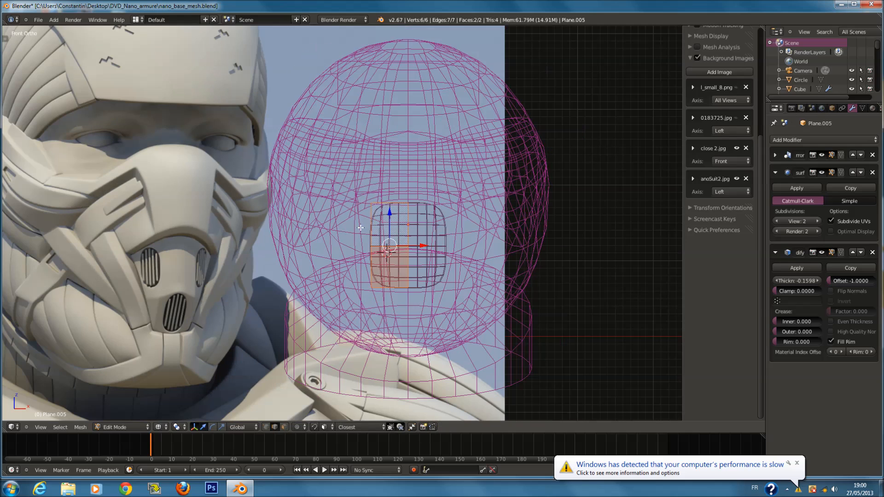
pyautogui.press('z')
pyautogui.press('a')
pyautogui.hotkey('ctrl', 'r')
pyautogui.click(415, 218)
pyautogui.click(414, 210)
# Extrude the short outer edge above the new loop along X into a thin strip reaching the head's side.
pyautogui.press('z')
pyautogui.press('z')
pyautogui.press('z')
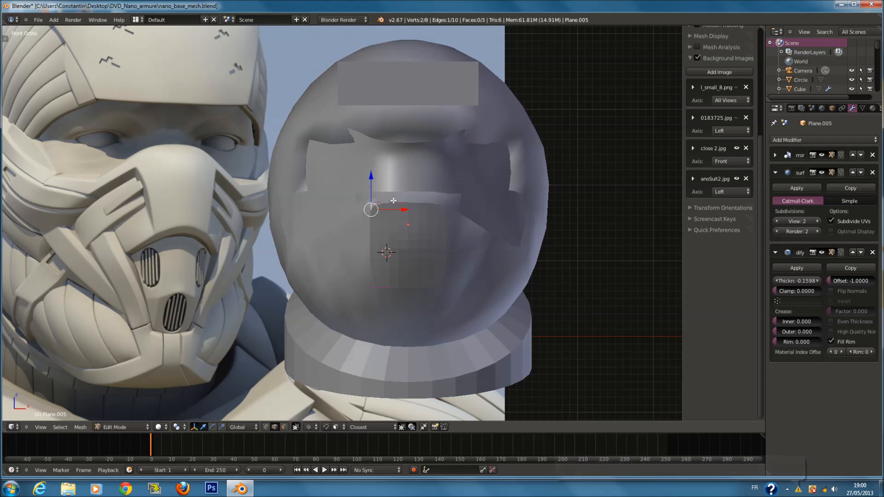
pyautogui.press('e')
pyautogui.press('x')
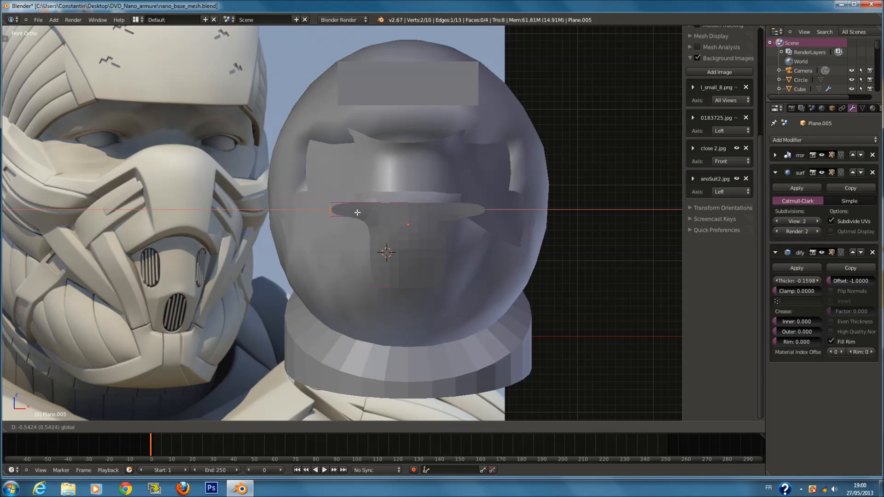
pyautogui.click(319, 215)
# Select the extruded side strip's face and snap it onto the head's surface.
pyautogui.press('z')
pyautogui.press('a')
pyautogui.press('a')
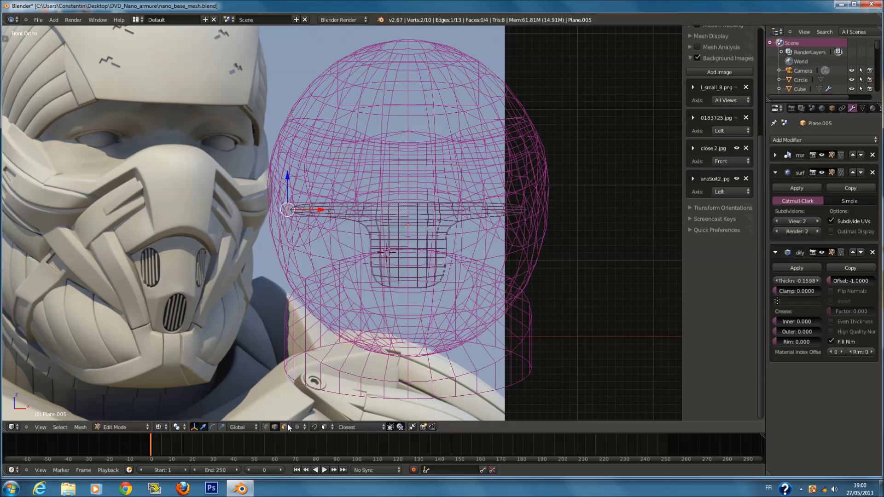
pyautogui.click(334, 220)
pyautogui.press('z')
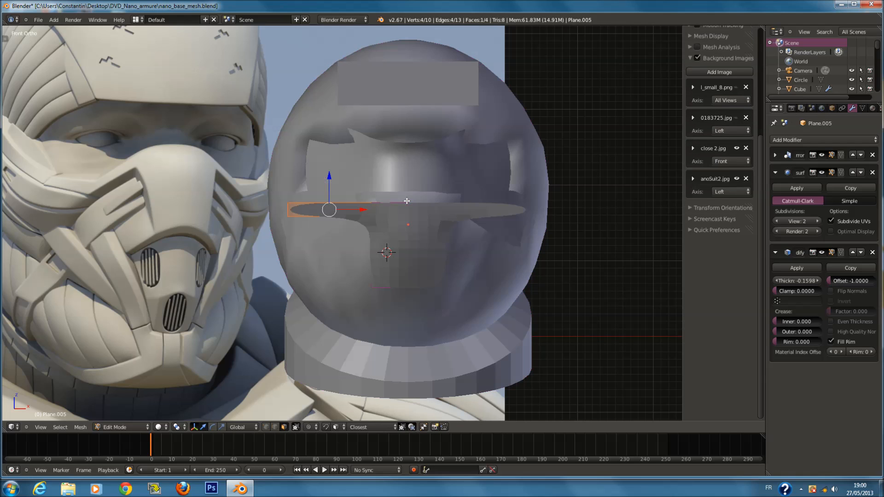
pyautogui.press('g')
pyautogui.press('y')
pyautogui.click(407, 200)
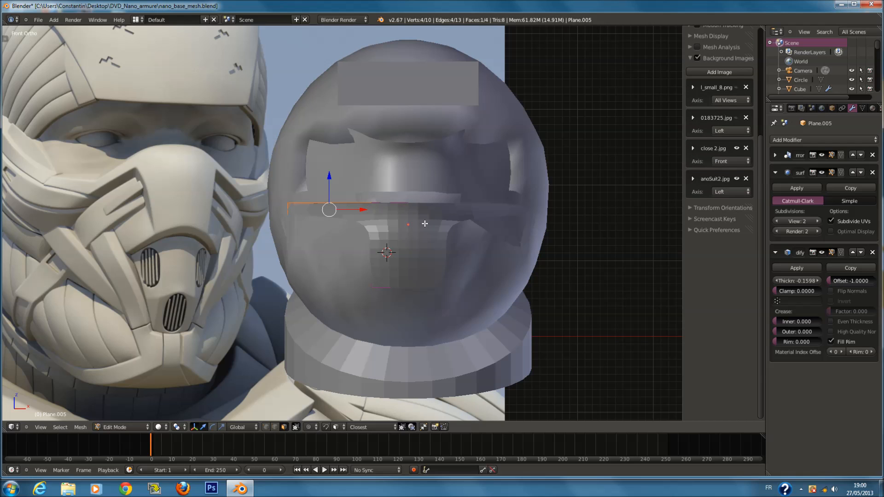
# Divide the mouth piece's side strip with four evenly spaced loop cuts.
pyautogui.press('z')
pyautogui.moveTo(424, 223); pyautogui.dragTo(503, 249, button='middle')
pyautogui.press('z')
pyautogui.press('a')
pyautogui.hotkey('ctrl', 'r')
pyautogui.scroll(2, 331, 215)
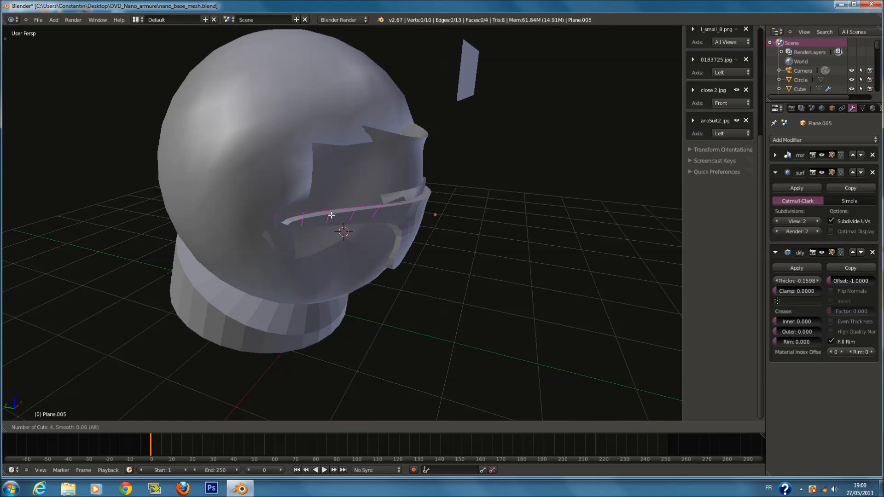
pyautogui.click(331, 215)
pyautogui.rightClick(331, 215)
pyautogui.press('KP_3')
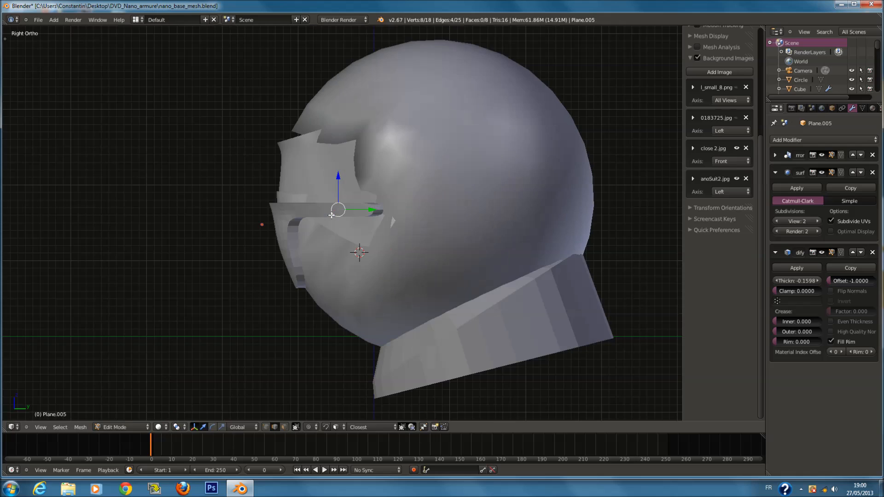
# Select all faces of the divided side strip in the front view and snap them onto the head's surface.
pyautogui.press('KP_1')
pyautogui.press('z')
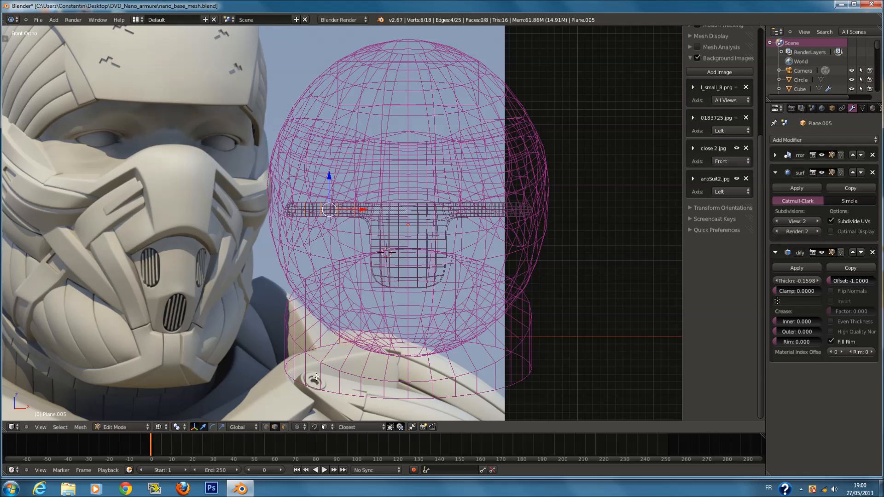
pyautogui.click(285, 427)
pyautogui.scroll(2, 315, 313)
pyautogui.press('a')
pyautogui.press('a')
pyautogui.press('c')
pyautogui.moveTo(274, 197); pyautogui.dragTo(348, 203)
pyautogui.rightClick(349, 203)
pyautogui.press('z')
pyautogui.press('g')
pyautogui.press('y')
pyautogui.click(420, 182)
# Leave mesh editing and save the scene to nano_base_mesh.blend.
pyautogui.press('Tab')
pyautogui.scroll(-1, 414, 223)
pyautogui.hotkey('ctrl', 's')
pyautogui.scroll(-1, 417, 226)
pyautogui.scroll(-1, 414, 228)
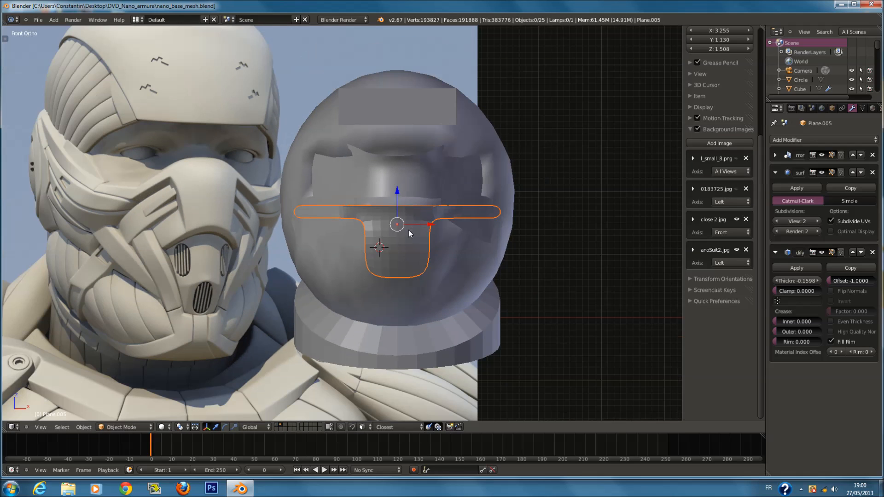
# Select the mouth piece's lowest face and snap it onto the head's surface.
pyautogui.press('Tab')
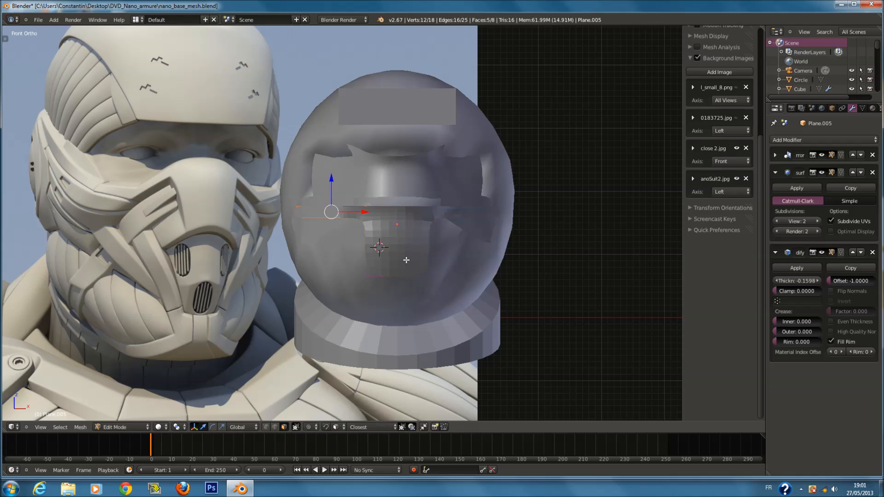
pyautogui.rightClick(393, 267)
pyautogui.press('z')
pyautogui.press('z')
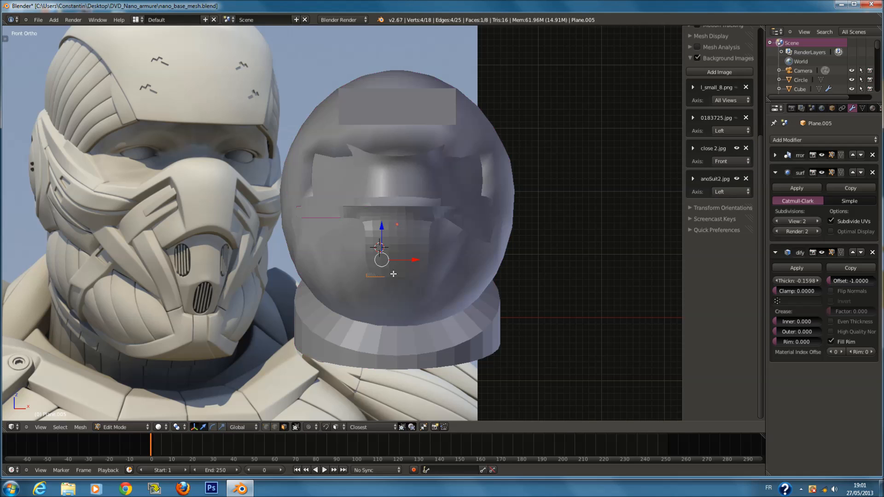
pyautogui.rightClick(383, 277)
pyautogui.press('z')
pyautogui.press('g')
pyautogui.click(382, 240)
pyautogui.press('z')
# Add a vertical loop cut through the mouth piece's central section, slid toward the centre line.
pyautogui.hotkey('ctrl', 'r')
pyautogui.click(394, 205)
pyautogui.click(400, 207)
# Raise the bottom vertices near the mouth piece's centre line along Z to notch its lower edge.
pyautogui.press('z')
pyautogui.scroll(3, 399, 207)
pyautogui.press('a')
pyautogui.click(267, 427)
pyautogui.rightClick(421, 299)
pyautogui.press('z')
pyautogui.moveTo(420, 279); pyautogui.dragTo(420, 265)
pyautogui.rightClick(420, 265)
pyautogui.press('z')
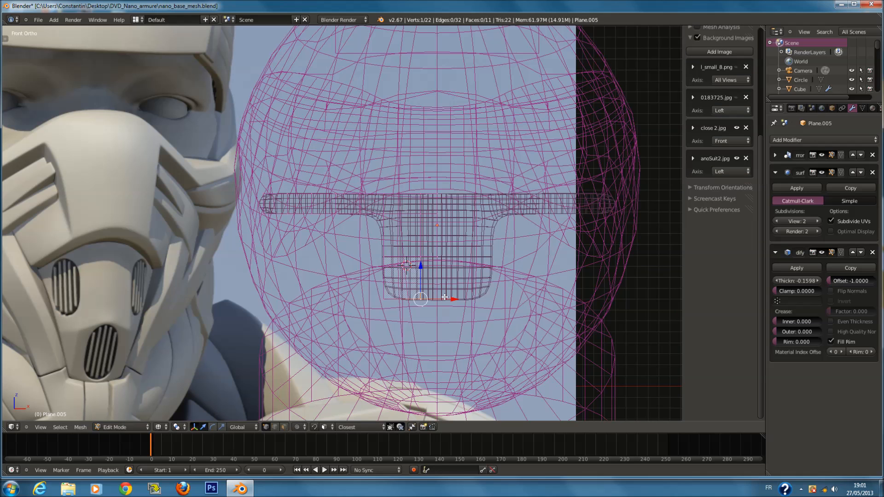
pyautogui.press('z')
pyautogui.press('z')
pyautogui.press('z')
pyautogui.moveTo(437, 299)
pyautogui.mouseDown()
pyautogui.moveTo(437, 267)
pyautogui.moveTo(419, 272)
pyautogui.moveTo(419, 262)
pyautogui.mouseUp()
pyautogui.press('z')
pyautogui.rightClick(419, 298)
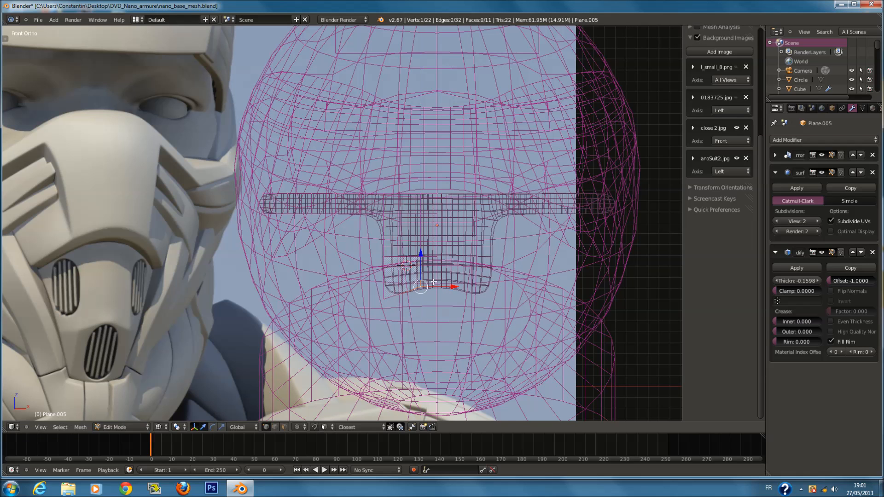
# Select the mouth piece's bottom vertices near the centre line and pull them forward along Y over the side reference.
pyautogui.press('z')
pyautogui.press('c')
pyautogui.click(434, 299)
pyautogui.rightClick(453, 297)
pyautogui.press('ctrl+KP_3')
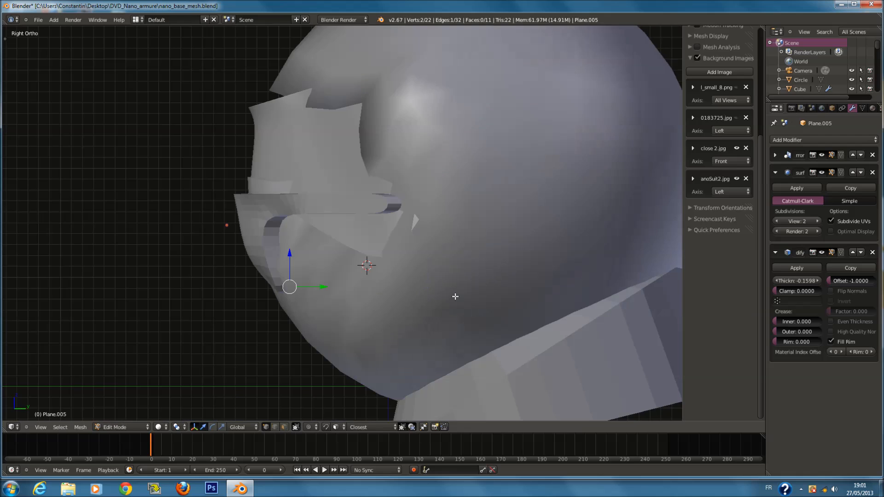
pyautogui.press('z')
pyautogui.scroll(1, 384, 291)
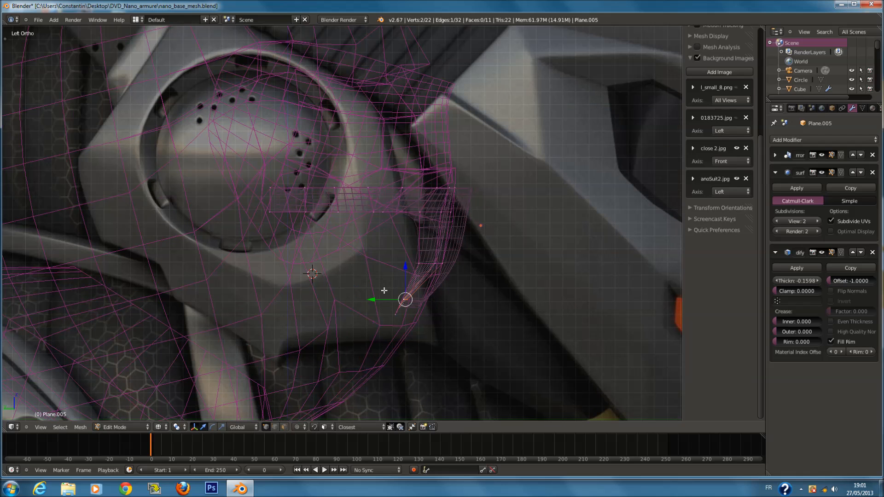
pyautogui.moveTo(374, 301); pyautogui.dragTo(398, 305)
pyautogui.hotkey('ctrl', 'z')
pyautogui.keyDown('shift'); pyautogui.rightClick(395, 314); pyautogui.keyUp('shift')
pyautogui.press('z')
pyautogui.moveTo(384, 303); pyautogui.dragTo(428, 314)
# Set the Solidify thickness to -0.2016 and move the mouth piece's bottom vertices back toward the chin.
pyautogui.moveTo(800, 280)
pyautogui.mouseDown()
pyautogui.moveTo(815, 283)
pyautogui.moveTo(788, 284)
pyautogui.mouseUp()
pyautogui.press('z')
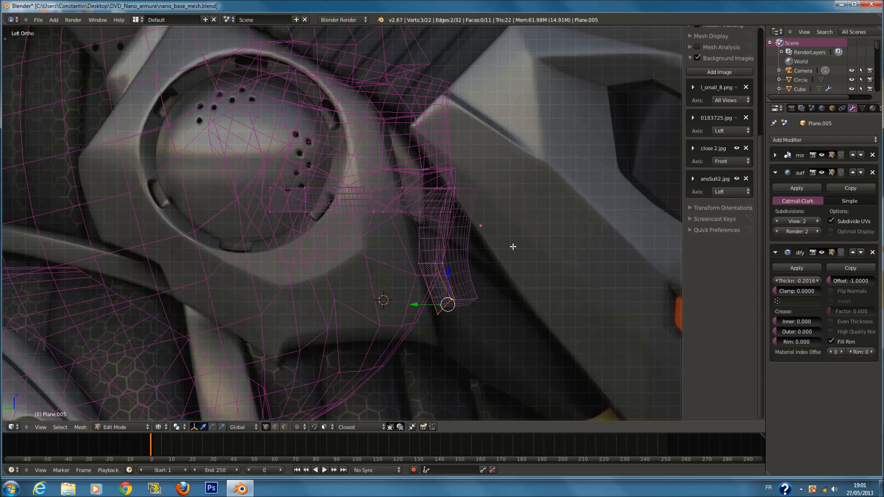
pyautogui.press('g')
pyautogui.click(436, 322)
# Select the row of vertices above the mouth piece's lower edge and shift it forward along Y.
pyautogui.press('a')
pyautogui.press('c')
pyautogui.click(432, 267)
pyautogui.rightClick(432, 267)
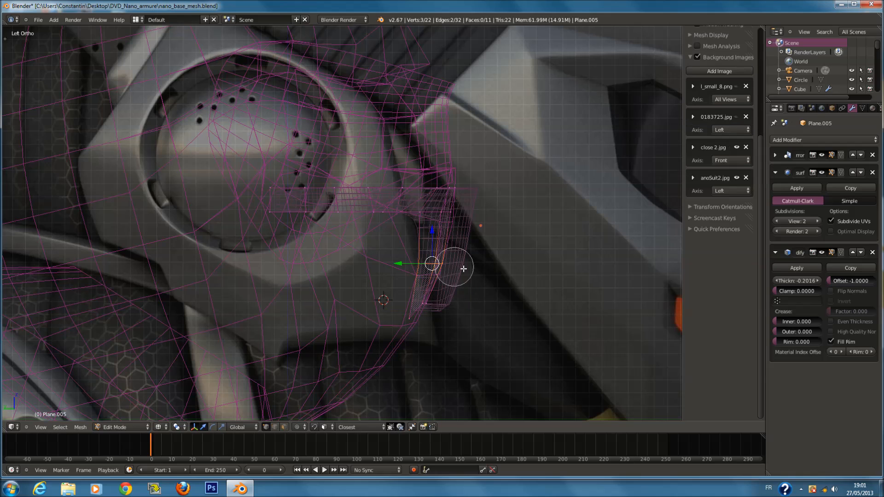
pyautogui.click(405, 267)
pyautogui.moveTo(411, 266); pyautogui.dragTo(424, 269)
# Leave mesh editing and save the scene to nano_base_mesh.blend.
pyautogui.press('z')
pyautogui.press('Tab')
pyautogui.hotkey('ctrl', 's')
pyautogui.click(496, 277)
# Raise the whole mouth piece slightly along Z in the front view.
pyautogui.press('KP_1')
pyautogui.scroll(-4, 438, 234)
pyautogui.scroll(1, 436, 235)
pyautogui.scroll(-1, 438, 232)
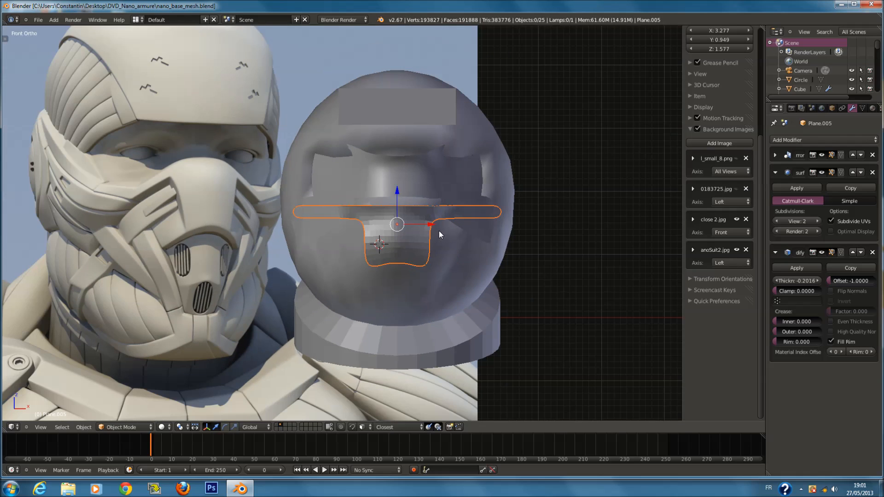
pyautogui.moveTo(397, 197); pyautogui.dragTo(398, 189)
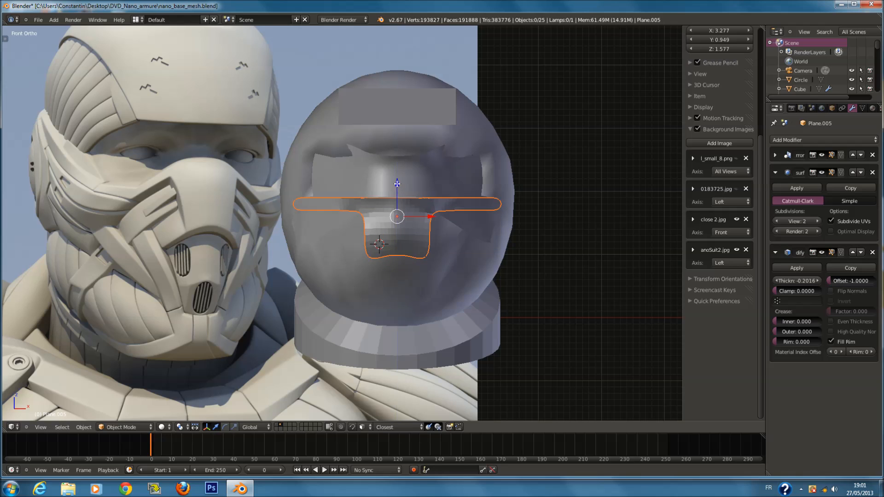
# Select the faces of the mouth piece's side arm and lower them along Z.
pyautogui.press('Tab')
pyautogui.press('z')
pyautogui.press('a')
pyautogui.press('a')
pyautogui.press('a')
pyautogui.press('c')
pyautogui.moveTo(315, 206); pyautogui.dragTo(323, 208)
pyautogui.rightClick(323, 208)
pyautogui.press('z')
pyautogui.press('g')
pyautogui.press('z')
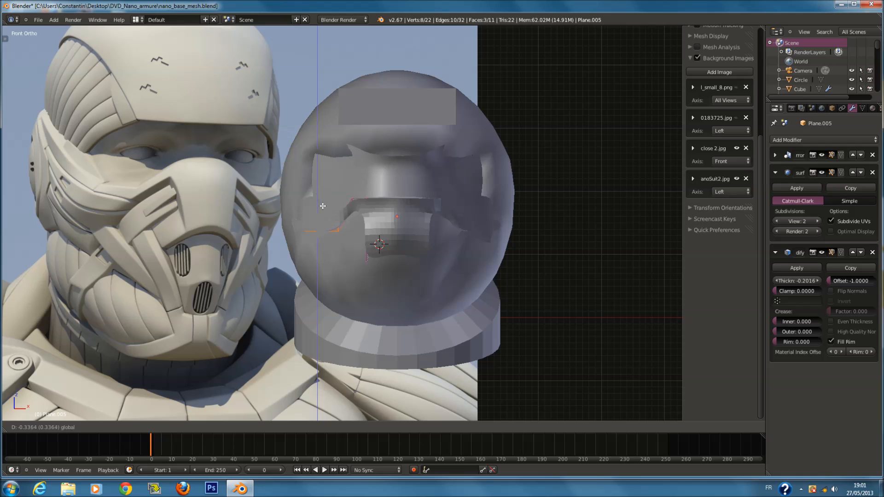
pyautogui.click(322, 203)
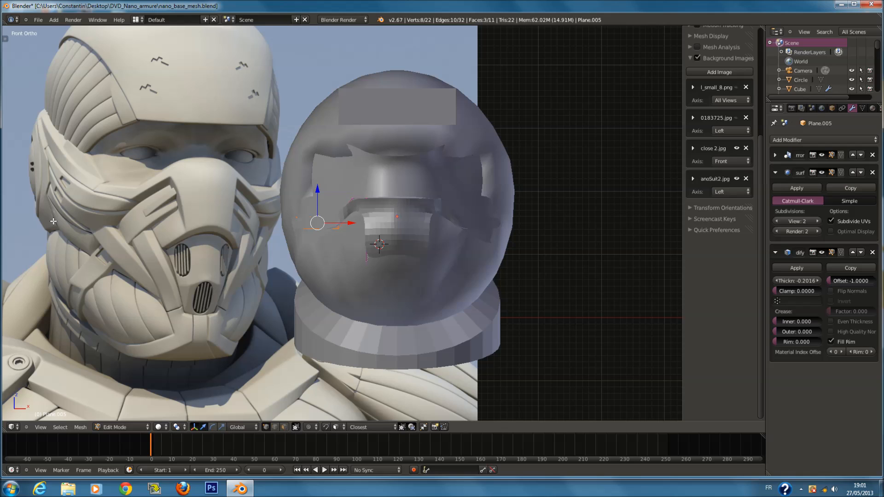
# Select the outer end face of the side arm, rotate it about Y and raise it along Z.
pyautogui.press('z')
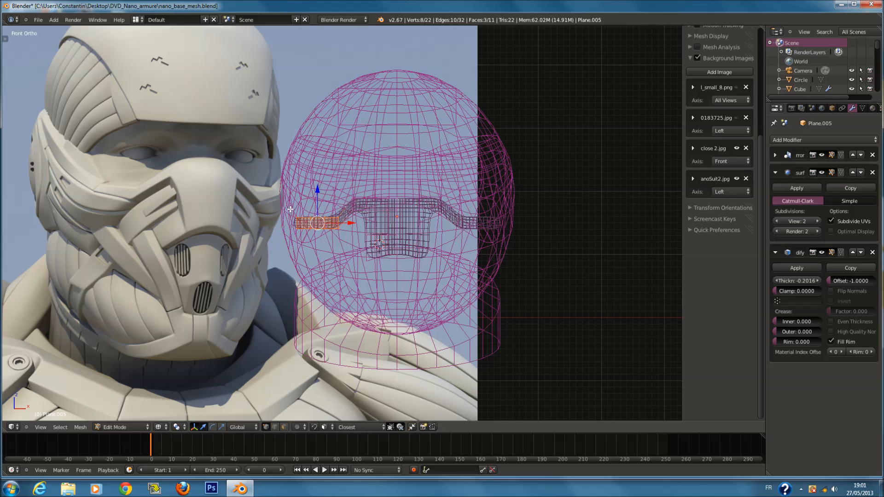
pyautogui.keyDown('ctrl'); pyautogui.scroll(-1, 297, 213); pyautogui.keyUp('ctrl')
pyautogui.press('a')
pyautogui.press('c')
pyautogui.moveTo(304, 225); pyautogui.dragTo(310, 223)
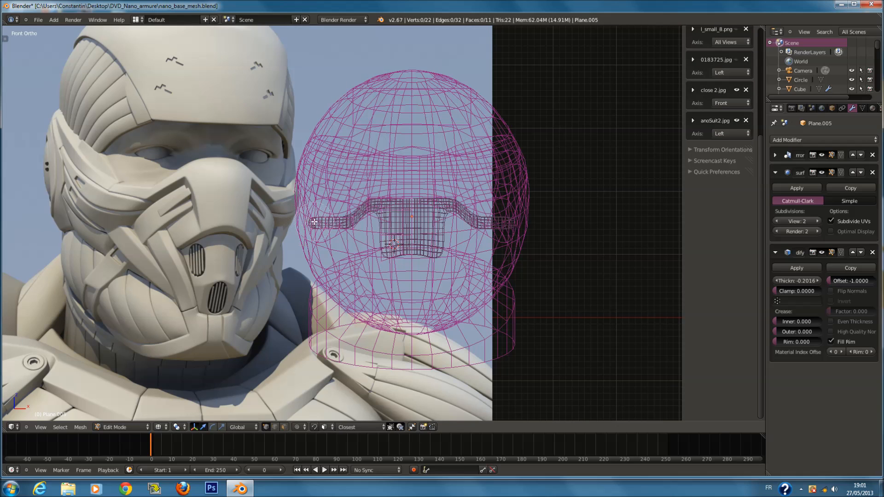
pyautogui.press('Escape')
pyautogui.press('z')
pyautogui.press('r')
pyautogui.press('y')
pyautogui.press('z')
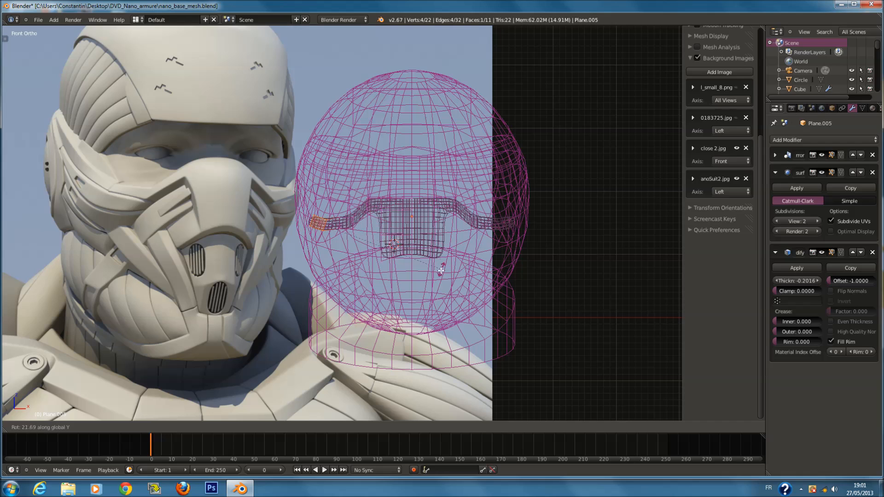
pyautogui.click(424, 274)
pyautogui.press('z')
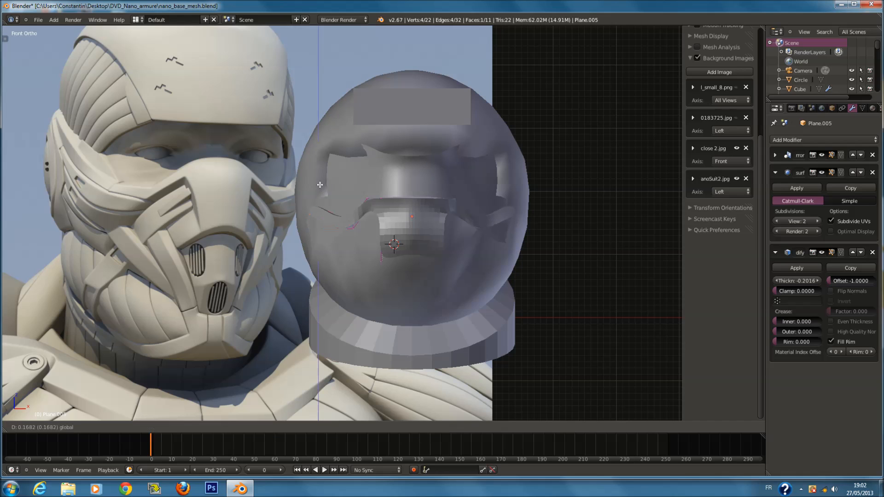
# Rotate the side arm's end face further about Y and save the scene to nano_base_mesh.blend.
pyautogui.press('r')
pyautogui.press('y')
pyautogui.click(435, 253)
pyautogui.press('Tab')
pyautogui.hotkey('ctrl', 's')
pyautogui.click(446, 252)
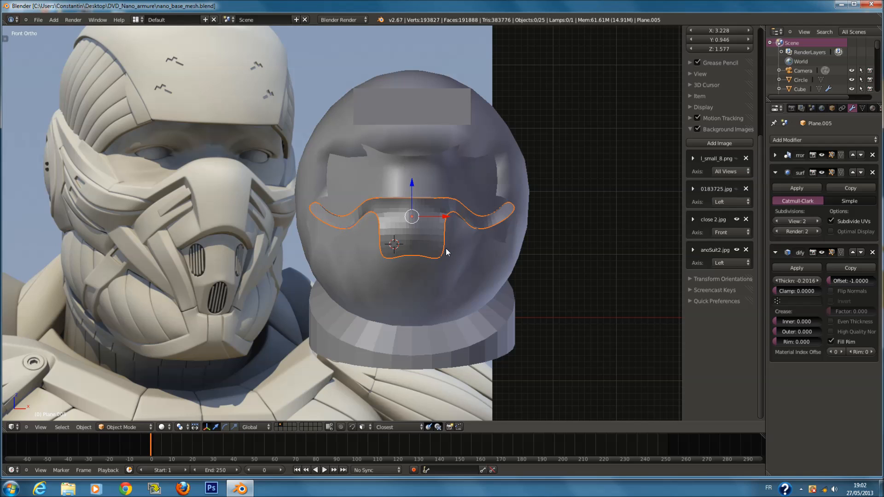
# Add a vertical loop cut through the mouth piece's central section, between its side edge and the centre line.
pyautogui.press('Tab')
pyautogui.scroll(1, 427, 242)
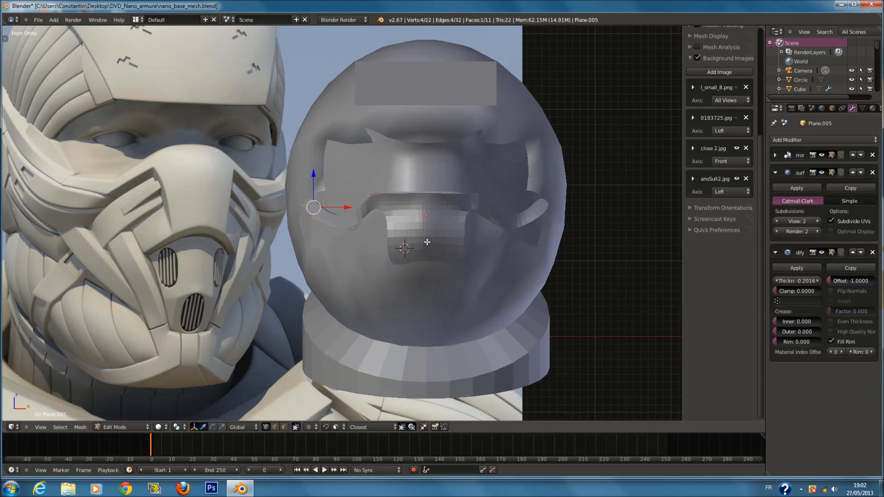
pyautogui.press('z')
pyautogui.press('a')
pyautogui.press('a')
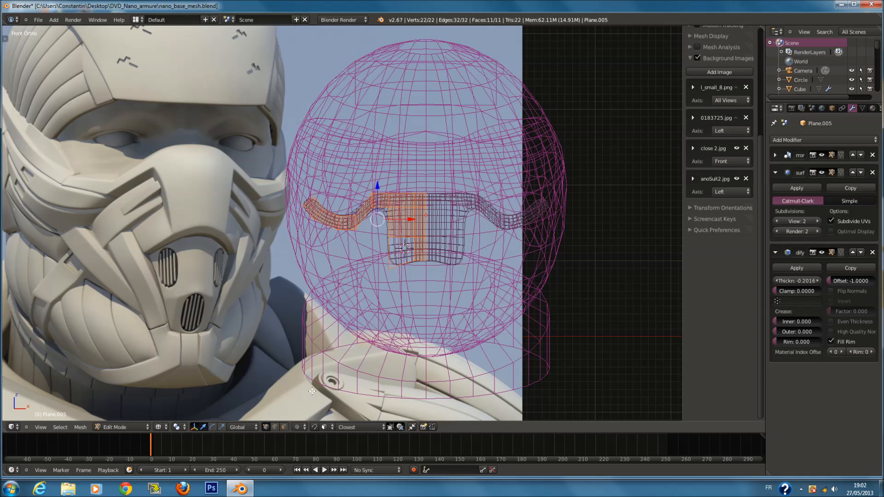
pyautogui.click(288, 427)
pyautogui.press('z')
pyautogui.scroll(1, 392, 269)
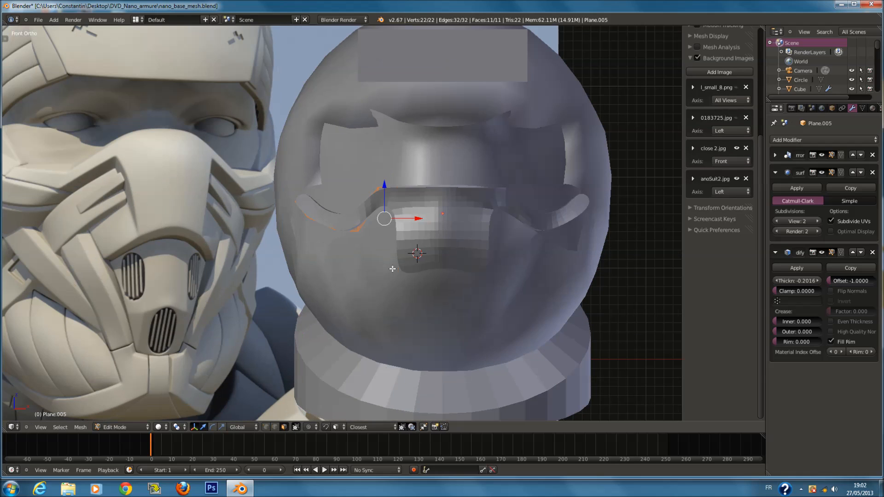
pyautogui.press('z')
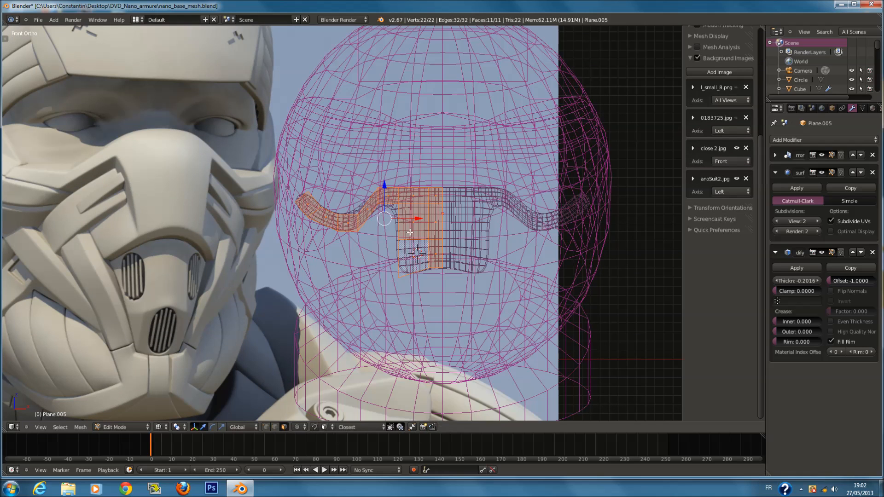
pyautogui.press('z')
pyautogui.hotkey('ctrl', 'r')
pyautogui.click(424, 185)
pyautogui.click(428, 188)
pyautogui.press('z')
# Select the six faces beside the mouth piece's centre line and extrude them outward along their normals.
pyautogui.press('a')
pyautogui.press('a')
pyautogui.scroll(3, 488, 322)
pyautogui.keyDown('shift'); pyautogui.moveTo(501, 343); pyautogui.dragTo(322, 343, button='middle'); pyautogui.keyUp('shift')
pyautogui.scroll(2, 322, 343)
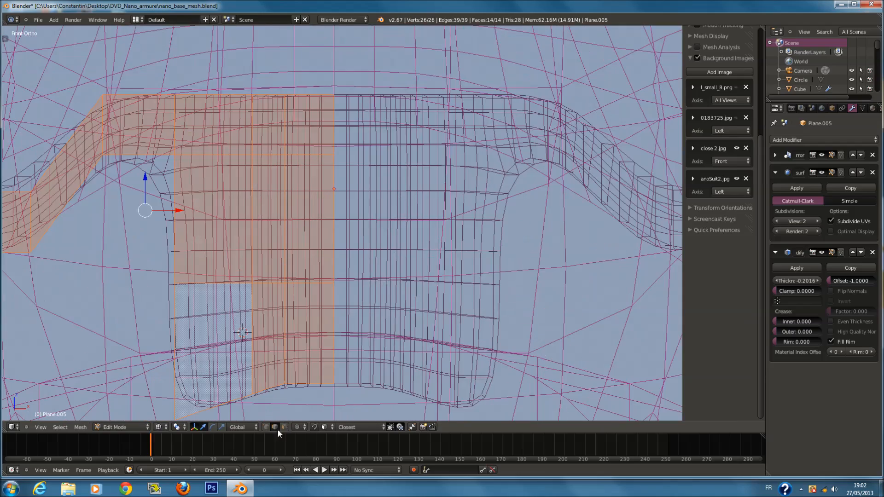
pyautogui.moveTo(316, 211); pyautogui.dragTo(396, 201, button='middle')
pyautogui.press('z')
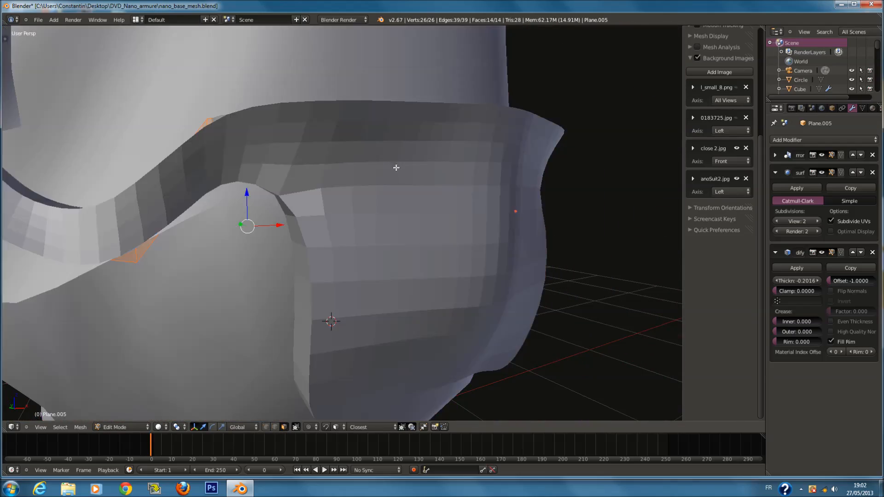
pyautogui.press('z')
pyautogui.rightClick(394, 156)
pyautogui.keyDown('shift'); pyautogui.rightClick(420, 152); pyautogui.keyUp('shift')
pyautogui.keyDown('shift'); pyautogui.rightClick(405, 210); pyautogui.keyUp('shift')
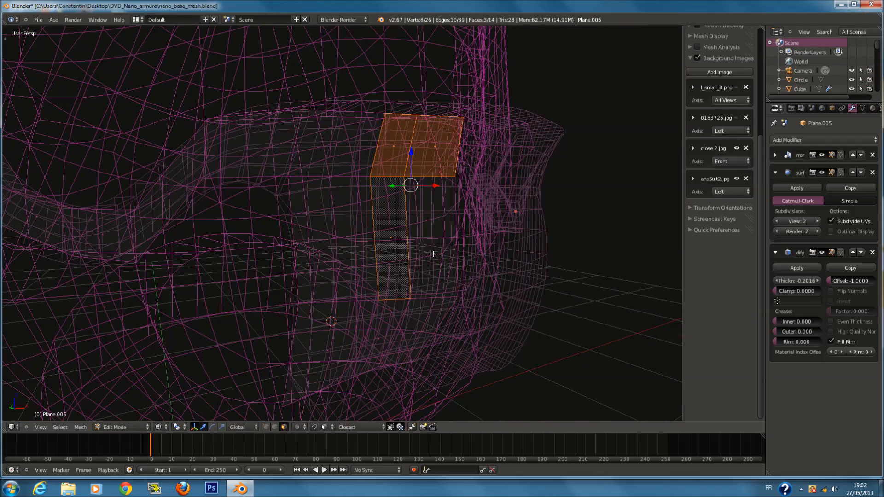
pyautogui.keyDown('shift'); pyautogui.rightClick(434, 254); pyautogui.keyUp('shift')
pyautogui.keyDown('shift'); pyautogui.rightClick(394, 327); pyautogui.keyUp('shift')
pyautogui.keyDown('shift'); pyautogui.rightClick(418, 324); pyautogui.keyUp('shift')
pyautogui.press('z')
pyautogui.scroll(-6, 424, 292)
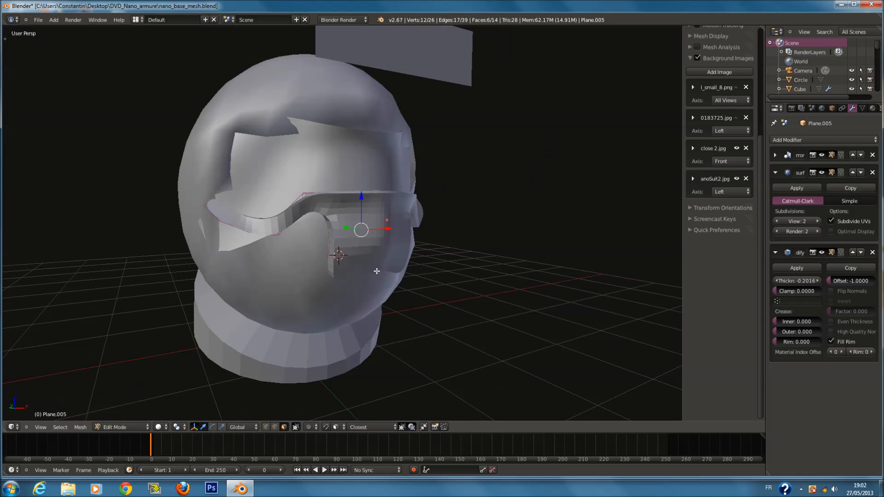
pyautogui.press('KP_1')
pyautogui.press('KP_5')
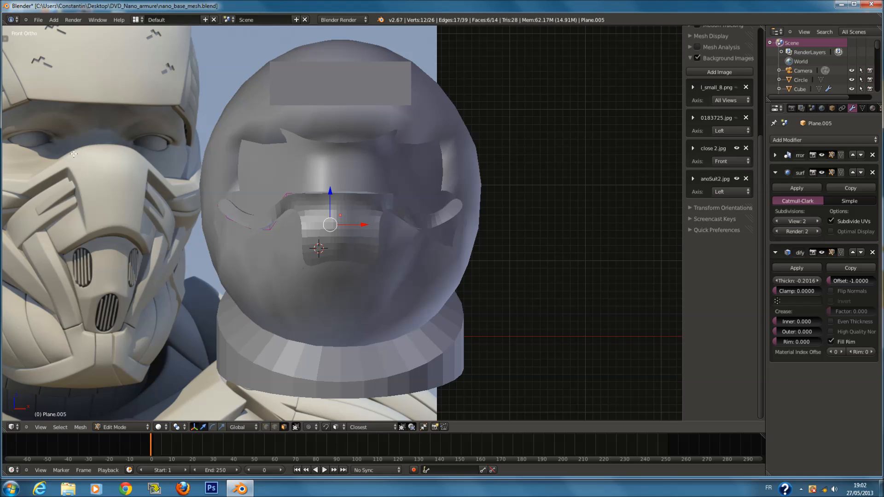
pyautogui.moveTo(236, 181); pyautogui.dragTo(340, 194, button='middle')
pyautogui.press('e')
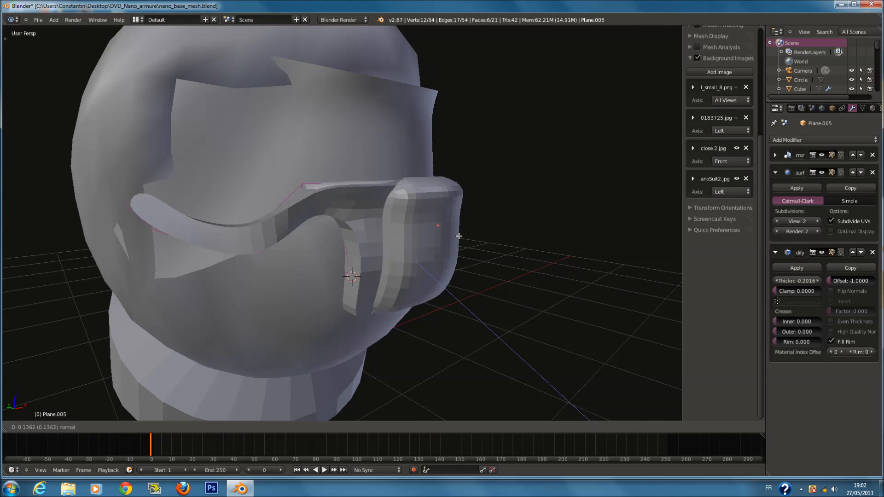
pyautogui.click(456, 234)
# Examine the extruded centre block against the front reference in solid and wireframe display.
pyautogui.press('KP_1')
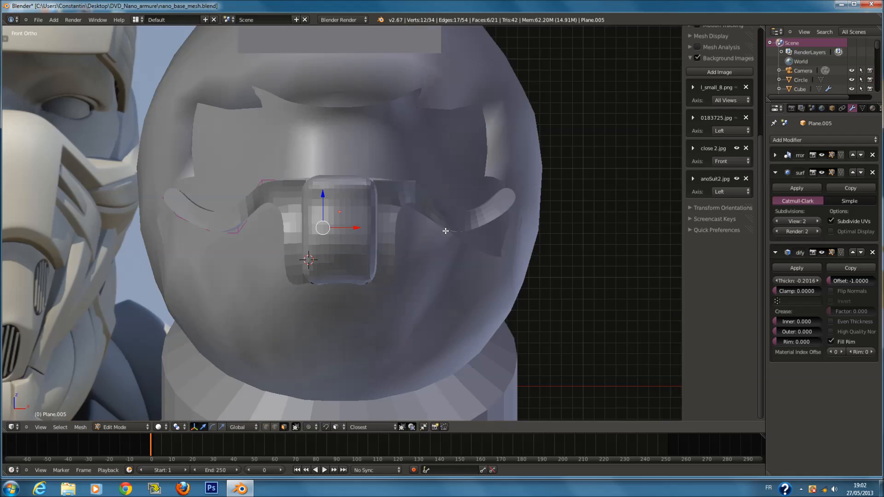
pyautogui.scroll(-3, 397, 198)
pyautogui.moveTo(366, 198)
pyautogui.keyDown('shift'); pyautogui.mouseDown(button='middle')
pyautogui.moveTo(396, 202)
pyautogui.moveTo(411, 220)
pyautogui.moveTo(463, 217)
pyautogui.moveTo(523, 258)
pyautogui.moveTo(616, 239)
pyautogui.mouseUp(button='middle'); pyautogui.keyUp('shift')
pyautogui.press('z')
pyautogui.scroll(5, 397, 203)
pyautogui.press('z')
pyautogui.press('z')
pyautogui.press('a')
pyautogui.press('z')
pyautogui.press('z')
pyautogui.scroll(3, 479, 198)
# Try to delete a face at the mouth piece's extruded centre section.
pyautogui.moveTo(345, 154)
pyautogui.mouseDown(button='middle')
pyautogui.moveTo(341, 140)
pyautogui.moveTo(458, 110)
pyautogui.moveTo(294, 184)
pyautogui.moveTo(268, 227)
pyautogui.moveTo(258, 192)
pyautogui.moveTo(339, 183)
pyautogui.moveTo(432, 154)
pyautogui.moveTo(436, 192)
pyautogui.moveTo(454, 207)
pyautogui.mouseUp(button='middle')
pyautogui.rightClick(258, 192)
pyautogui.press('z')
pyautogui.press('z')
pyautogui.press('z')
pyautogui.press('z')
pyautogui.press('x')
pyautogui.click(436, 192)
pyautogui.press('z')
pyautogui.press('z')
pyautogui.hotkey('ctrl', 'z')
# Examine the join between the extruded centre block and the mouth piece from several angles.
pyautogui.press('z')
pyautogui.moveTo(424, 247)
pyautogui.mouseDown(button='middle')
pyautogui.moveTo(378, 261)
pyautogui.moveTo(376, 250)
pyautogui.moveTo(360, 263)
pyautogui.moveTo(349, 256)
pyautogui.mouseUp(button='middle')
pyautogui.press('z')
pyautogui.press('Tab')
pyautogui.scroll(-3, 372, 261)
pyautogui.press('a')
pyautogui.press('z')
pyautogui.rightClick(335, 253)
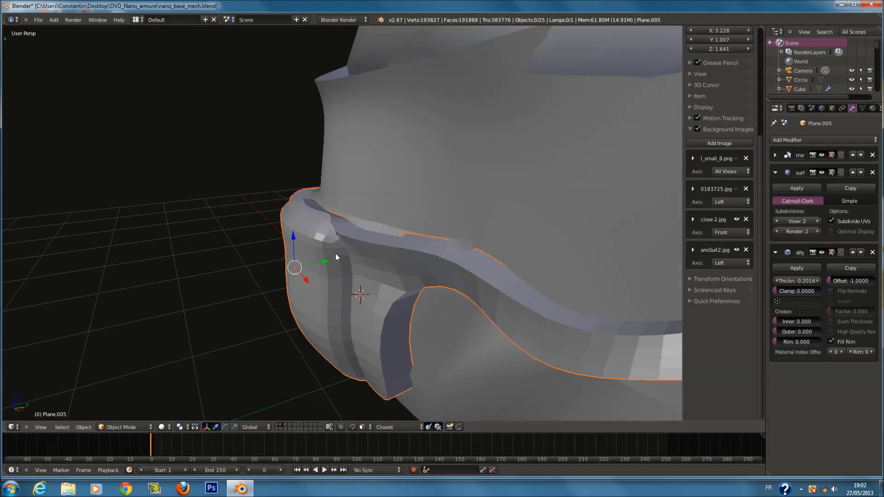
pyautogui.moveTo(254, 275); pyautogui.dragTo(188, 273, button='middle')
pyautogui.press('Tab')
pyautogui.press('g')
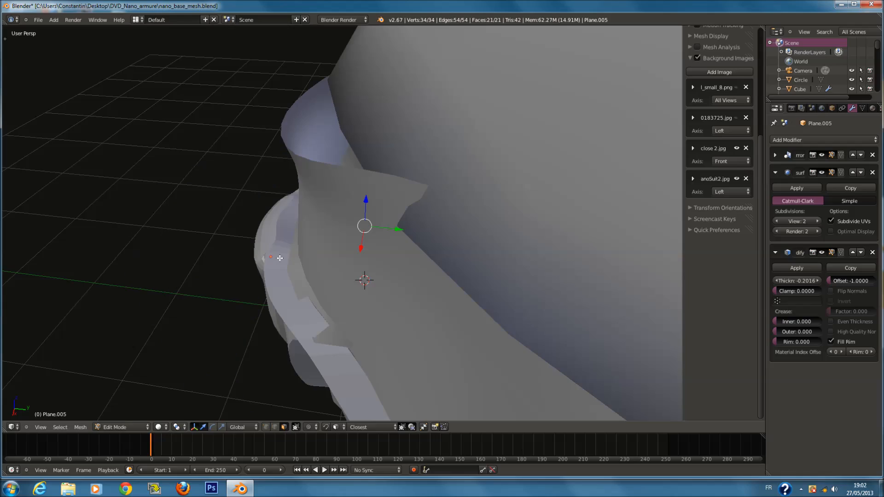
pyautogui.press('KP_1')
pyautogui.press('KP_5')
pyautogui.scroll(-3, 334, 220)
pyautogui.scroll(5, 365, 219)
pyautogui.press('Tab')
pyautogui.keyDown('shift'); pyautogui.moveTo(334, 220); pyautogui.dragTo(459, 275, button='middle'); pyautogui.keyUp('shift')
pyautogui.press('z')
pyautogui.scroll(2, 454, 233)
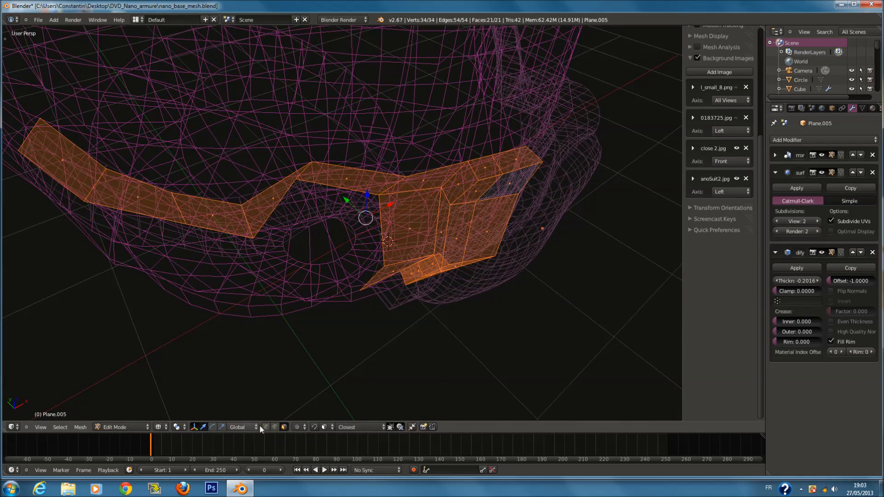
# Select the vertices at the extruded block's upper side corner and move them slightly downward.
pyautogui.press('a')
pyautogui.rightClick(482, 199)
pyautogui.press('z')
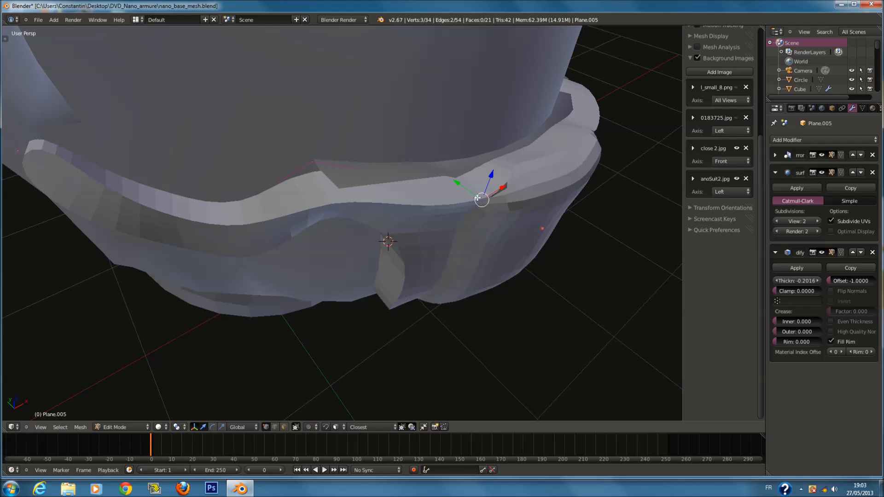
pyautogui.press('g')
pyautogui.click(488, 213)
# Select the vertices along the top of the extruded block and shift them about 0.049 along Y.
pyautogui.press('z')
pyautogui.press('a')
pyautogui.rightClick(505, 175)
pyautogui.keyDown('shift'); pyautogui.rightClick(480, 182); pyautogui.keyUp('shift')
pyautogui.keyDown('shift'); pyautogui.rightClick(558, 167); pyautogui.keyUp('shift')
pyautogui.press('z')
pyautogui.moveTo(497, 160)
pyautogui.mouseDown()
pyautogui.moveTo(486, 151)
pyautogui.moveTo(487, 159)
pyautogui.mouseUp()
pyautogui.rightClick(487, 161)
pyautogui.press('z')
pyautogui.keyDown('ctrl'); pyautogui.rightClick(538, 152); pyautogui.keyUp('ctrl')
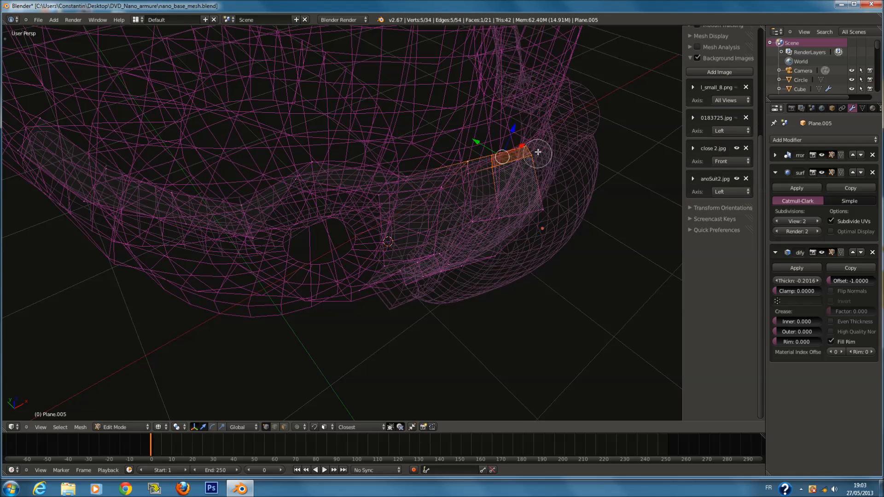
pyautogui.press('z')
pyautogui.press('g')
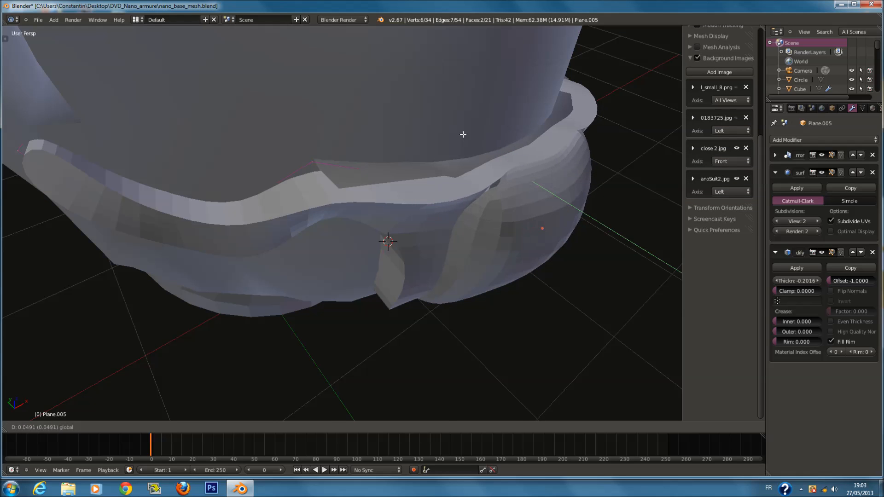
pyautogui.click(463, 135)
# Leave mesh editing, save the scene to nano_base_mesh.blend and switch to the back view.
pyautogui.press('Tab')
pyautogui.hotkey('ctrl', 's')
pyautogui.click(497, 210)
pyautogui.press('ctrl+KP_1')
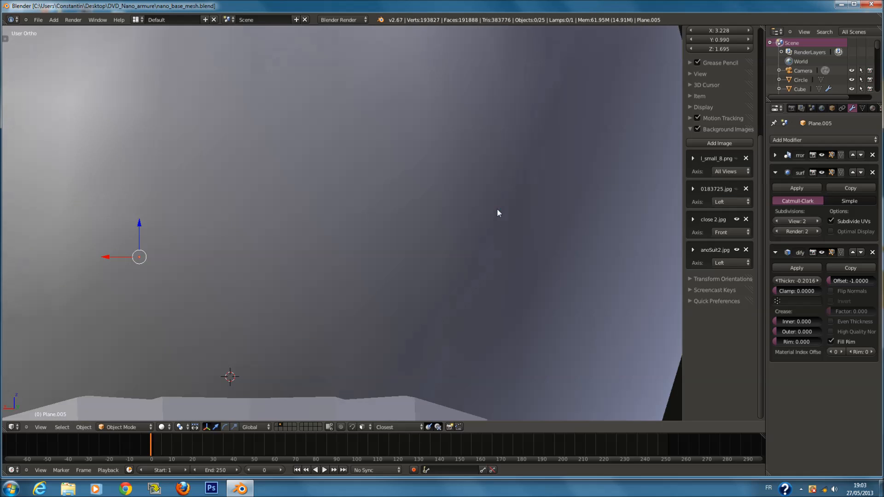
# In the front view, select the vertices along the centre block's lower edge and raise them to shorten the mouth guard.
pyautogui.press('KP_1')
pyautogui.scroll(-6, 447, 216)
pyautogui.scroll(2, 396, 246)
pyautogui.press('Tab')
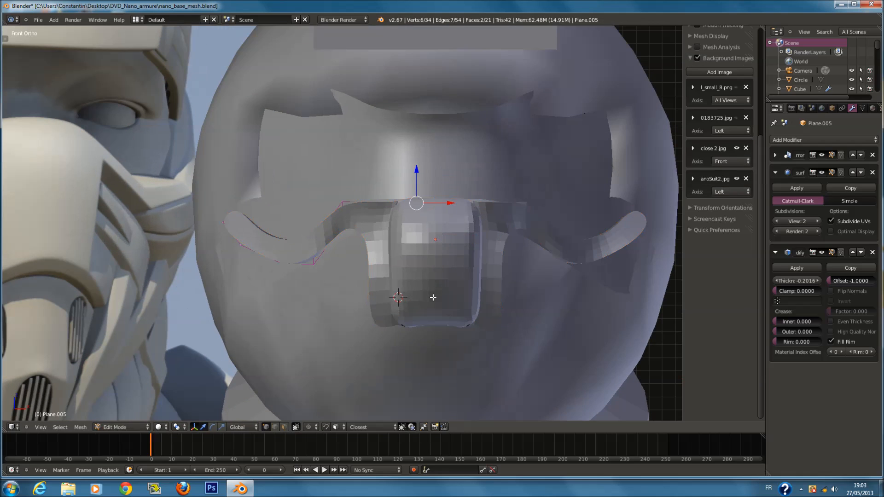
pyautogui.press('z')
pyautogui.press('a')
pyautogui.scroll(-3, 414, 309)
pyautogui.press('c')
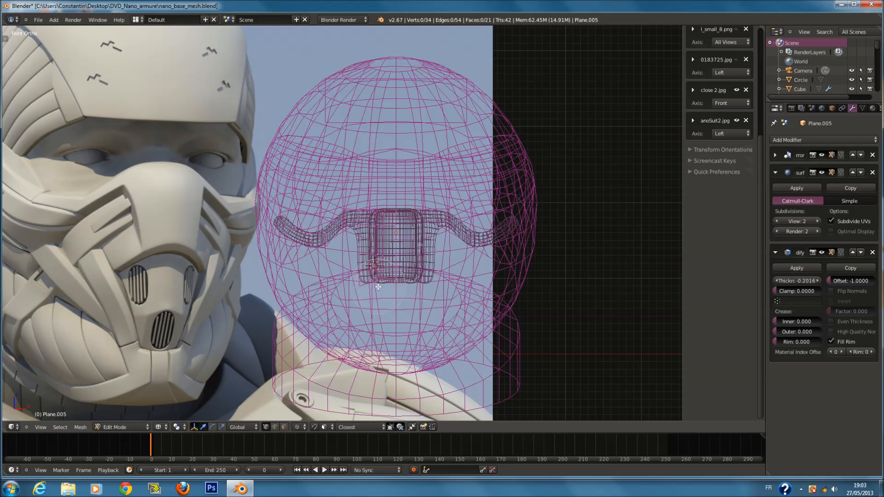
pyautogui.click(378, 287)
pyautogui.rightClick(450, 294)
pyautogui.press('z')
pyautogui.scroll(3, 449, 294)
pyautogui.moveTo(449, 294); pyautogui.dragTo(527, 288, button='middle')
pyautogui.moveTo(352, 322); pyautogui.dragTo(370, 324)
pyautogui.moveTo(397, 292); pyautogui.dragTo(394, 269)
pyautogui.moveTo(364, 301); pyautogui.dragTo(373, 308)
pyautogui.press('z')
pyautogui.moveTo(374, 308); pyautogui.dragTo(468, 312, button='middle')
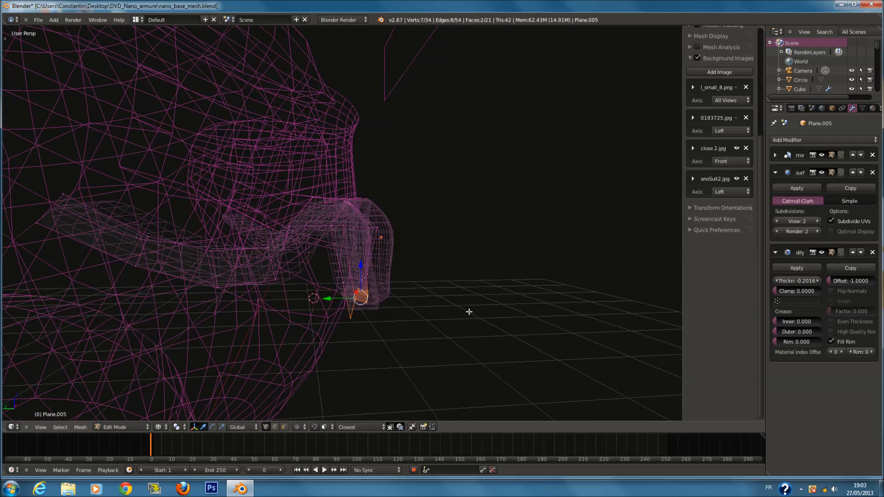
# Clear the vertex selection, leave mesh editing on the mouth guard, return to solid shading and save the scene.
pyautogui.press('a')
pyautogui.press('c')
pyautogui.moveTo(354, 294)
pyautogui.mouseDown()
pyautogui.moveTo(355, 305)
pyautogui.moveTo(322, 296)
pyautogui.mouseUp()
pyautogui.press('z')
pyautogui.press('z')
pyautogui.press('a')
pyautogui.press('c')
pyautogui.press('Escape')
pyautogui.press('Tab')
pyautogui.press('z')
pyautogui.hotkey('ctrl', 's')
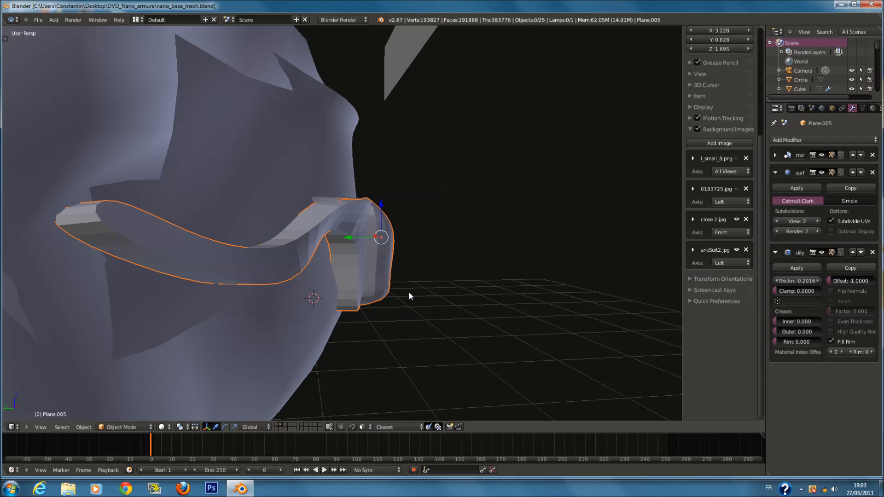
# In the left side view, select the three vertices at the block's lower front and move them up and forward.
pyautogui.press('ctrl+KP_3')
pyautogui.press('Tab')
pyautogui.press('z')
pyautogui.press('a')
pyautogui.press('c')
pyautogui.click(384, 288)
pyautogui.press('Escape')
pyautogui.press('g')
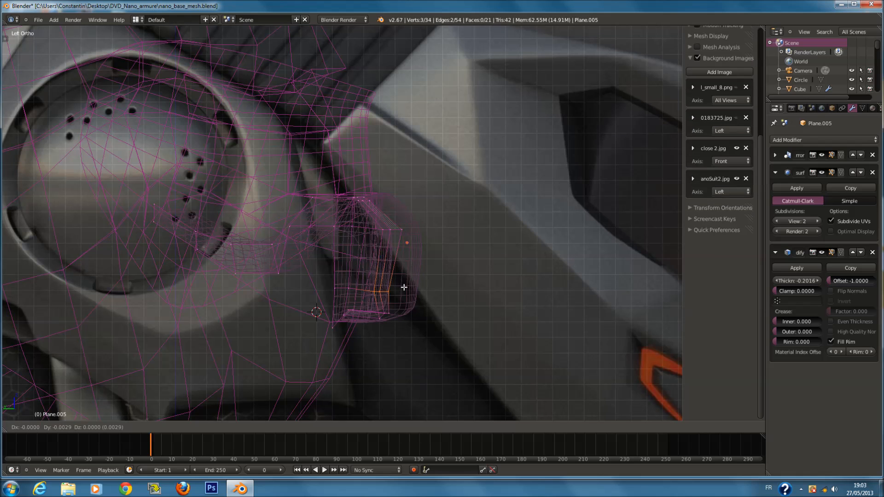
pyautogui.click(417, 265)
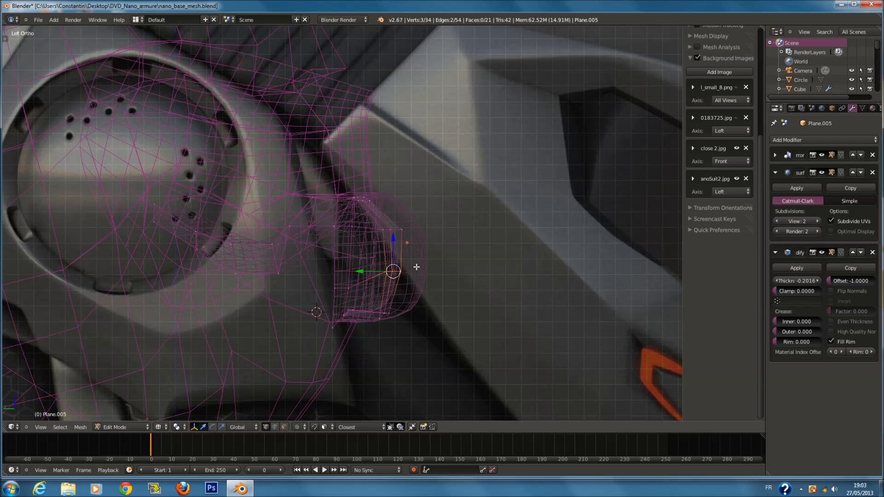
# Select the vertices down the block's front profile and pull them slightly back along Y toward the face.
pyautogui.press('a')
pyautogui.press('z')
pyautogui.press('z')
pyautogui.press('a')
pyautogui.press('a')
pyautogui.press('c')
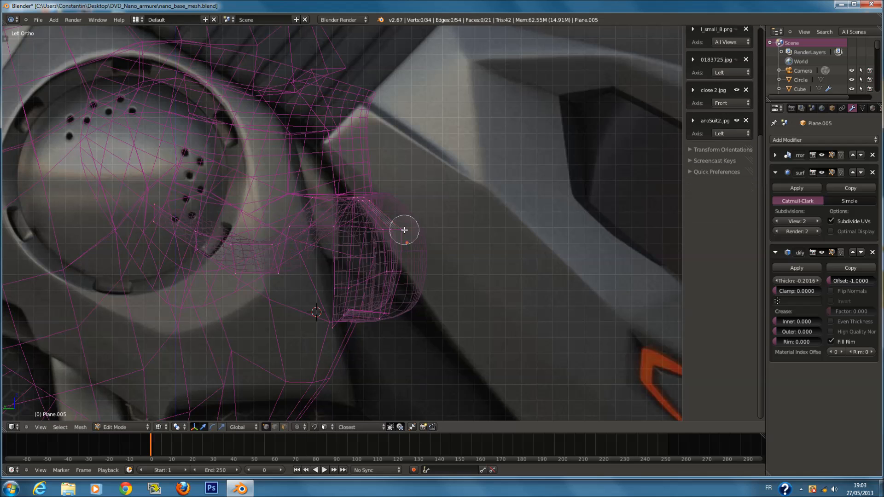
pyautogui.moveTo(403, 241); pyautogui.dragTo(398, 316)
pyautogui.press('Escape')
pyautogui.press('z')
pyautogui.moveTo(363, 271); pyautogui.dragTo(355, 273)
pyautogui.press('z')
pyautogui.press('a')
pyautogui.press('a')
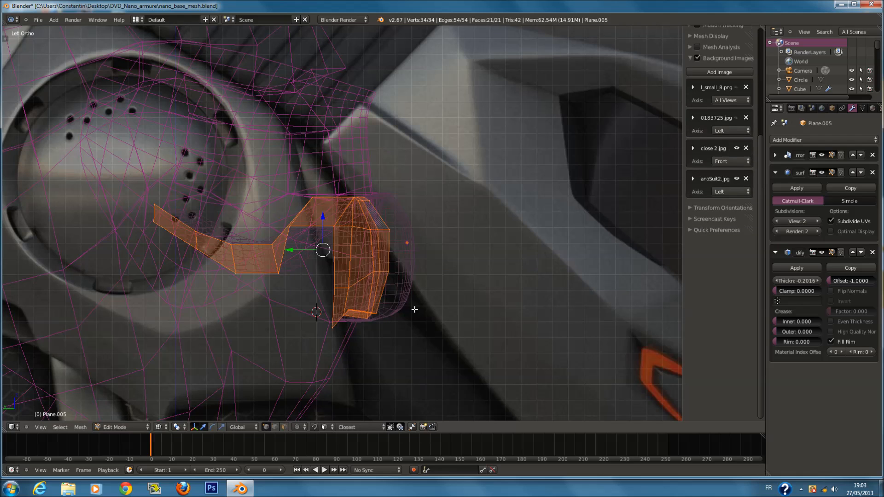
# Leave mesh editing, return to the shaded front view, deselect the mouth guard and save over nano_base_mesh.blend.
pyautogui.press('Tab')
pyautogui.press('z')
pyautogui.press('KP_1')
pyautogui.scroll(-6, 466, 312)
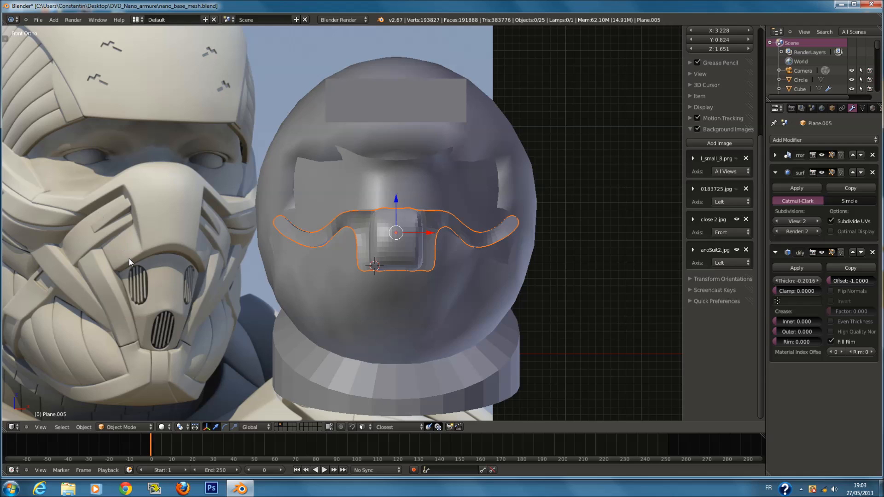
pyautogui.press('a')
pyautogui.hotkey('ctrl', 's')
pyautogui.click(356, 279)
pyautogui.scroll(1, 368, 256)
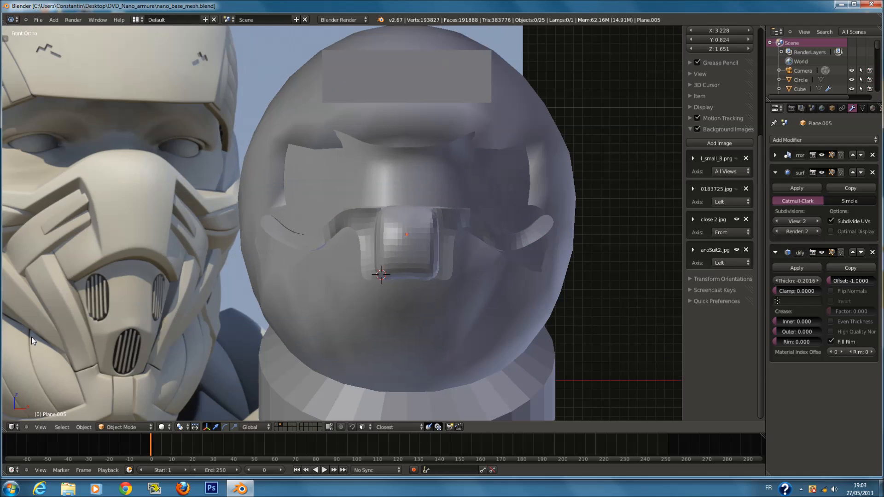
pyautogui.hotkey('shift', 'a')
pyautogui.moveTo(395, 276)
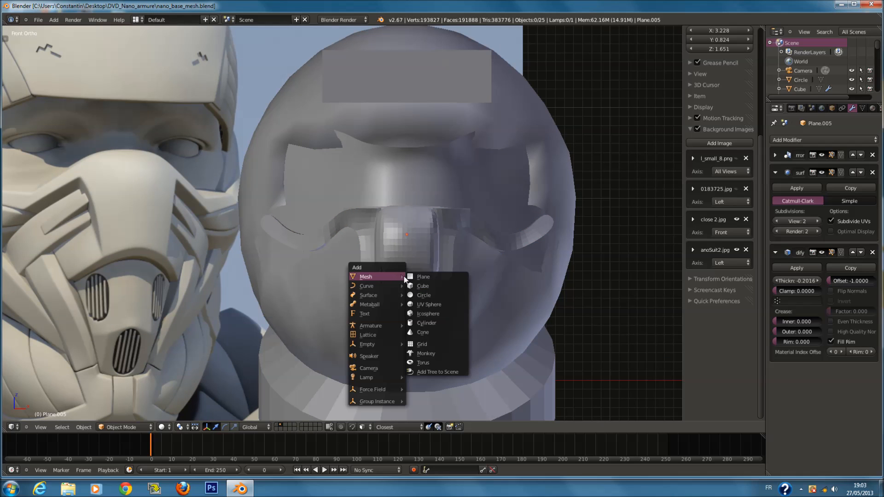
pyautogui.click(430, 277)
pyautogui.hotkey('ctrl', 'z')
pyautogui.hotkey('ctrl', 'z')
# Snap the 3D cursor to the mouth guard, add a plane there and rotate it 90 degrees about X.
pyautogui.hotkey('shift', 's')
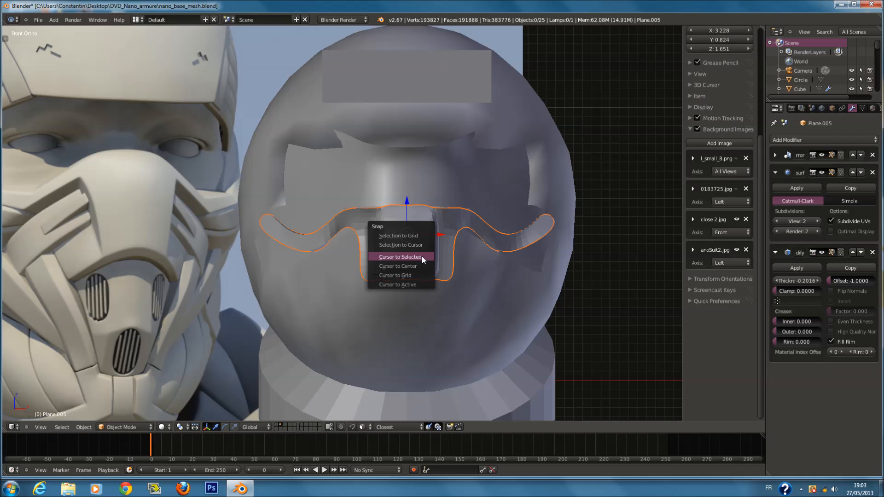
pyautogui.click(422, 256)
pyautogui.hotkey('shift', 'a')
pyautogui.moveTo(421, 256)
pyautogui.click(449, 257)
pyautogui.press('r')
pyautogui.press('x')
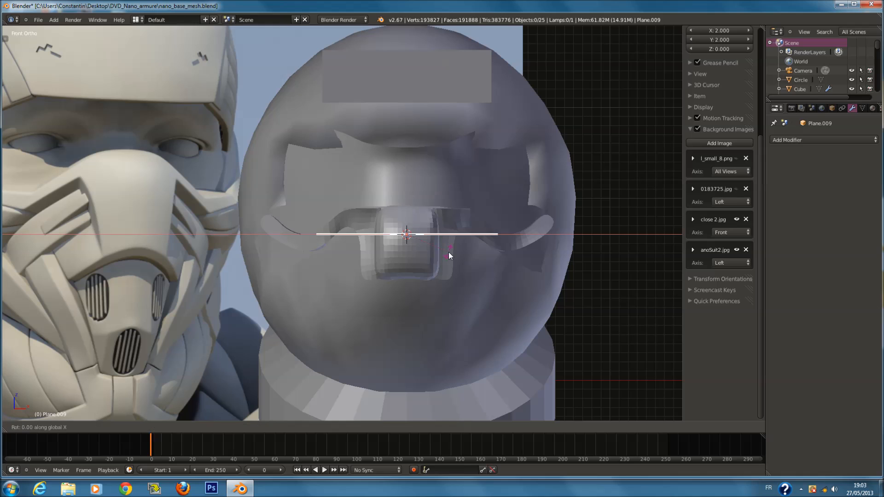
pyautogui.write('90')
pyautogui.press('Return')
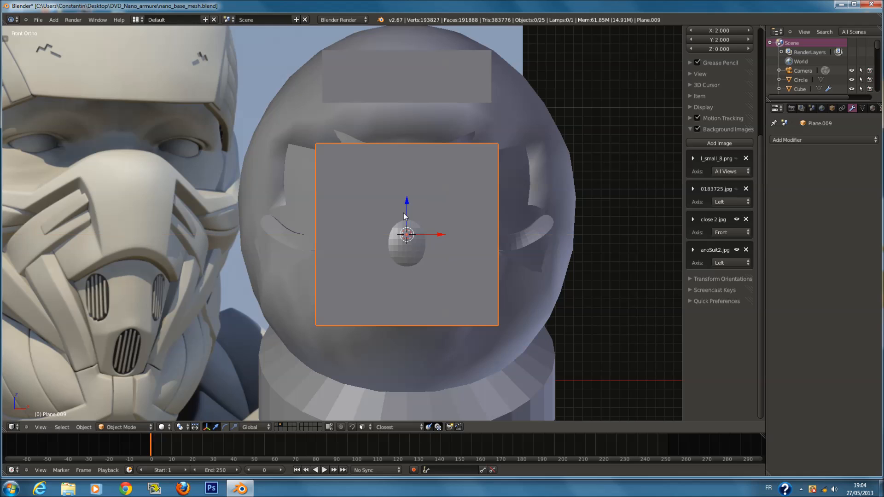
# Scale the plane to about 0.925 and position it along Z directly under the mouth guard's centre.
pyautogui.press('g')
pyautogui.press('z')
pyautogui.click(511, 312)
pyautogui.press('s')
pyautogui.click(465, 321)
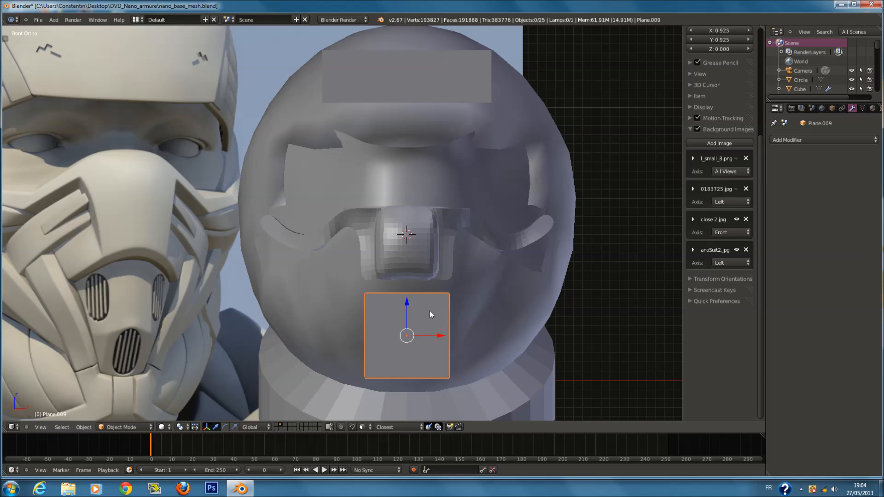
pyautogui.moveTo(407, 302); pyautogui.dragTo(407, 287)
# Select the plane's two lower vertices and scale them inward along X to taper the plate.
pyautogui.press('Tab')
pyautogui.rightClick(434, 367)
pyautogui.keyDown('shift'); pyautogui.rightClick(386, 367); pyautogui.keyUp('shift')
pyautogui.press('s')
pyautogui.press('x')
pyautogui.click(508, 335)
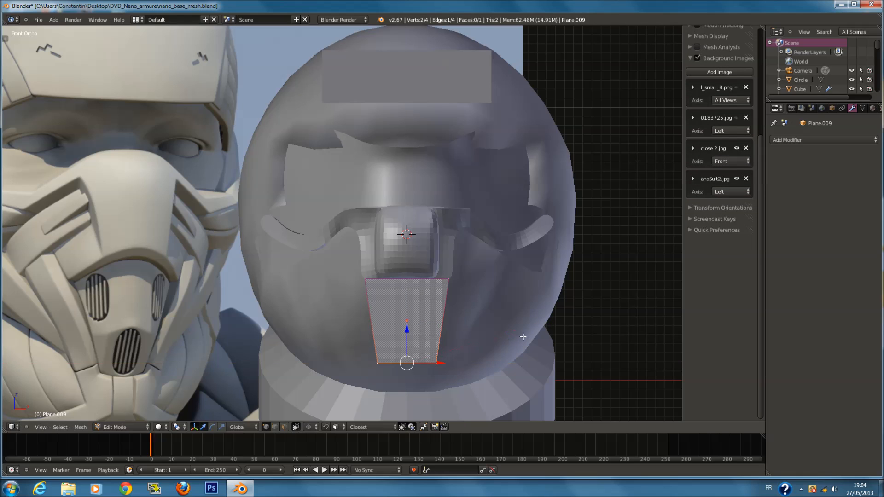
# Add a horizontal edge loop across the tapered plate and leave mesh editing.
pyautogui.press('a')
pyautogui.hotkey('ctrl', 'r')
pyautogui.click(449, 307)
pyautogui.press('Tab')
# Hide the mouth guard and shift the tapered plate slightly upward.
pyautogui.rightClick(414, 250)
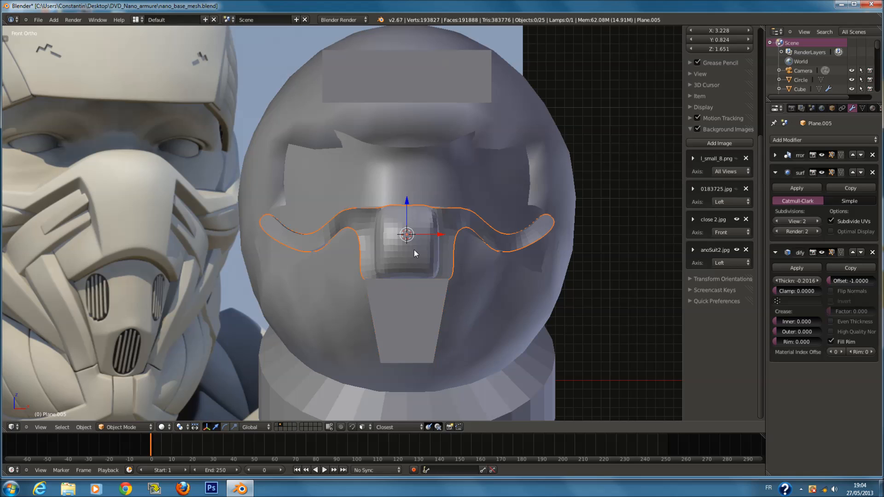
pyautogui.press('h')
pyautogui.rightClick(417, 294)
pyautogui.press('Tab')
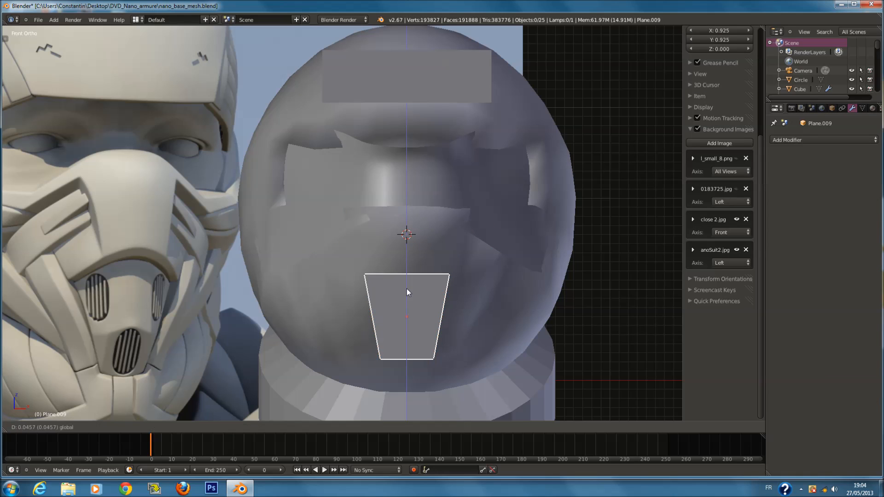
pyautogui.press('g')
pyautogui.press('y')
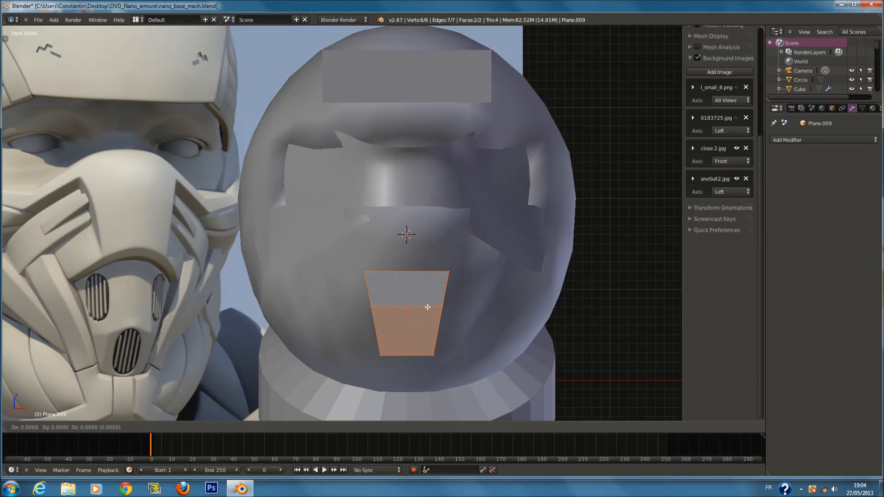
pyautogui.click(427, 308)
# Add a level 2 Subdivision Surface modifier to the tapered plate.
pyautogui.press('Tab')
pyautogui.hotkey('ctrl', '2')
pyautogui.press('Tab')
pyautogui.press('g')
pyautogui.rightClick(429, 308)
pyautogui.press('Tab')
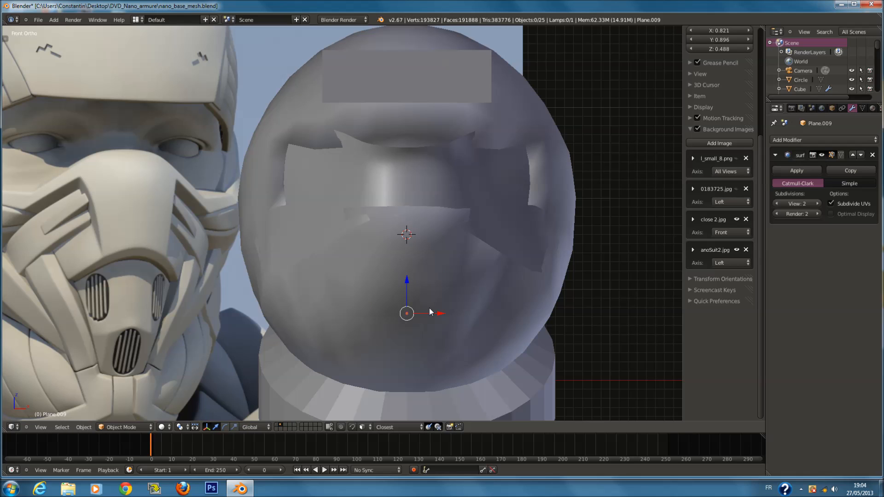
# Unhide the mouth guard and reselect the lower plate hidden inside the head, using the wireframe display.
pyautogui.hotkey('alt', 'h')
pyautogui.press('z')
pyautogui.rightClick(436, 296)
pyautogui.press('z')
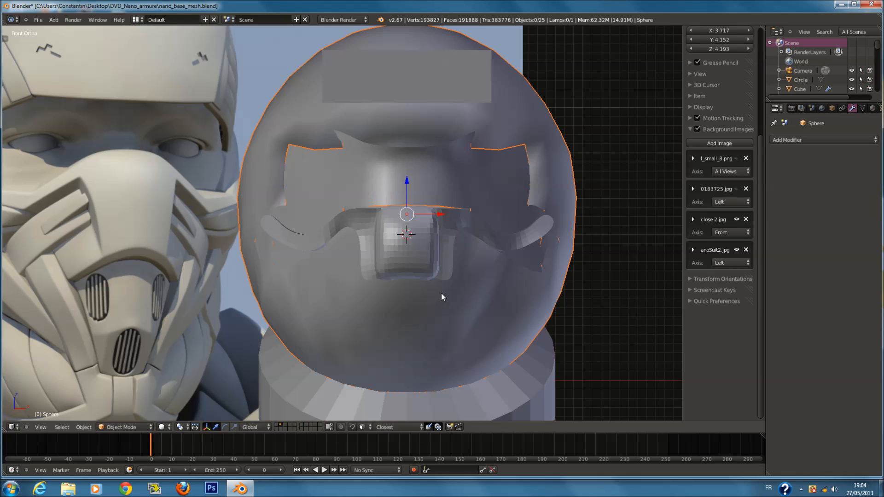
pyautogui.rightClick(442, 292)
pyautogui.press('z')
pyautogui.press('Tab')
pyautogui.press('z')
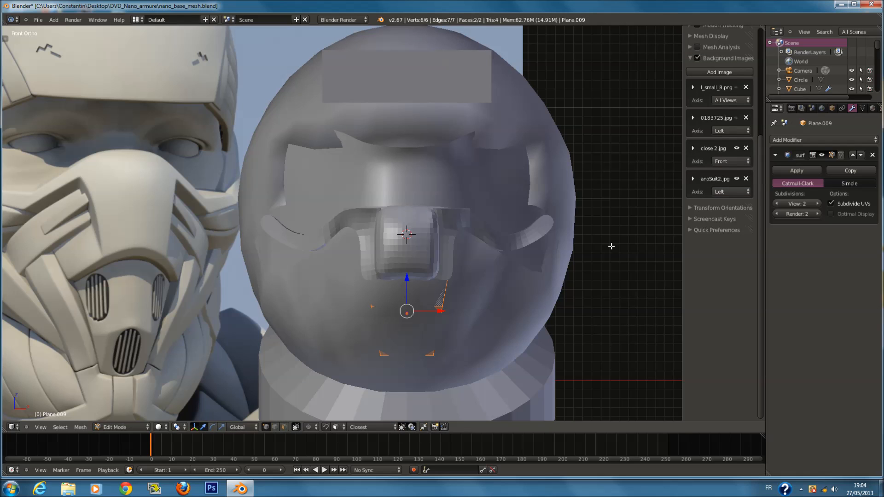
# Add a Solidify modifier to the lower plate and set its thickness to -0.3798.
pyautogui.press('Tab')
pyautogui.click(809, 140)
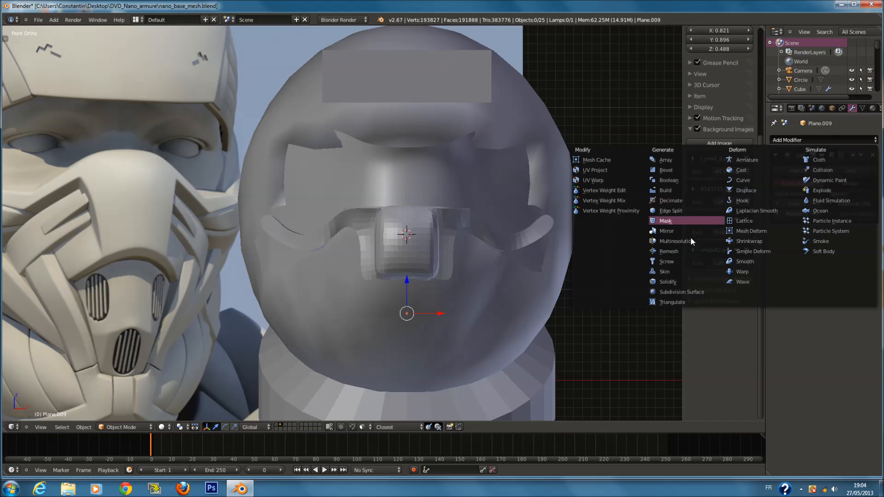
pyautogui.click(690, 279)
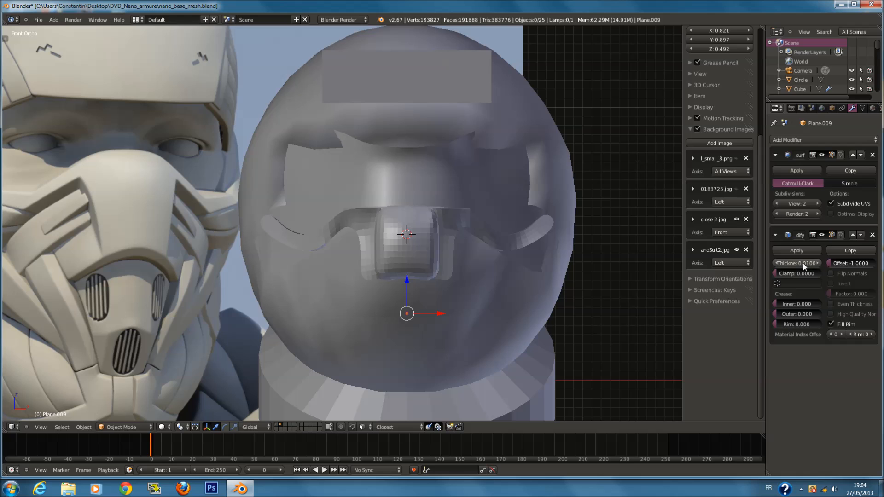
pyautogui.moveTo(763, 258); pyautogui.dragTo(733, 256)
pyautogui.moveTo(575, 276); pyautogui.dragTo(437, 268, button='middle')
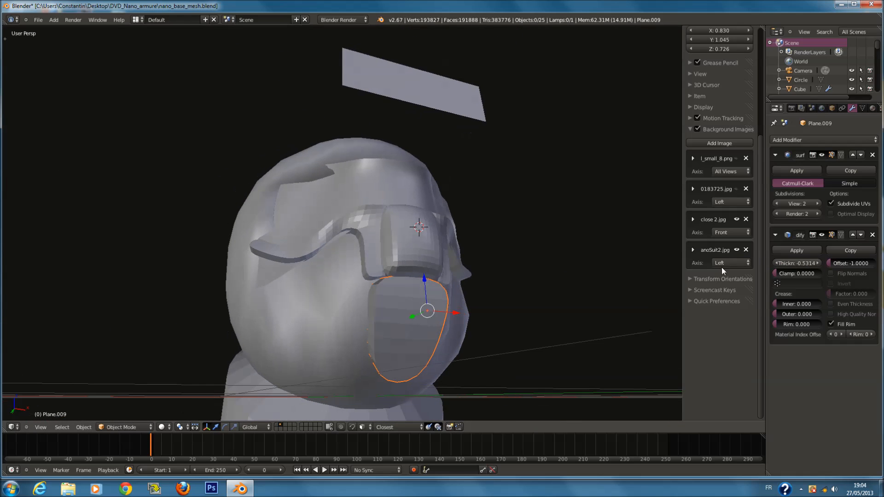
pyautogui.moveTo(743, 261); pyautogui.dragTo(739, 271)
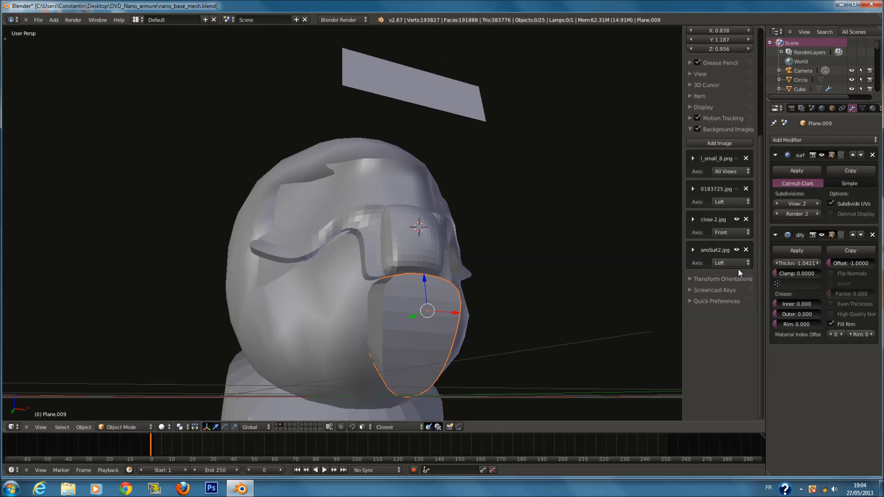
pyautogui.moveTo(831, 270); pyautogui.dragTo(860, 275)
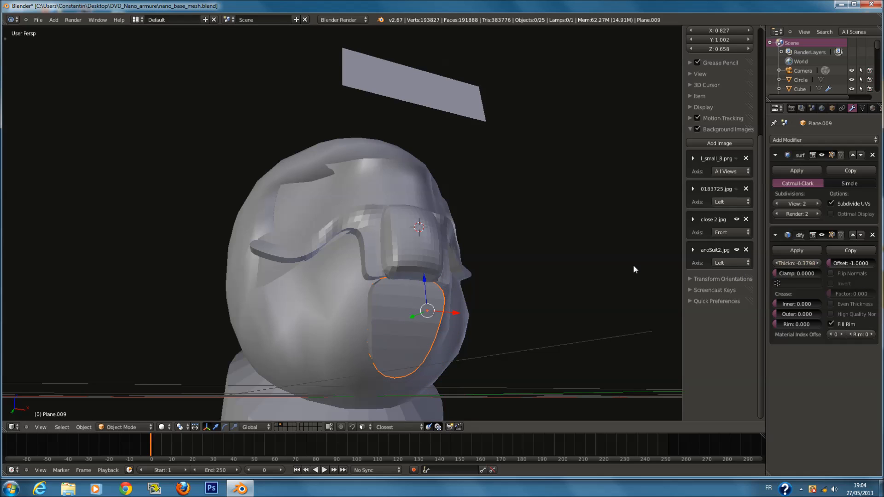
# In the front view, add a vertical edge loop through the centre of the lower plate.
pyautogui.press('KP_3')
pyautogui.press('KP_1')
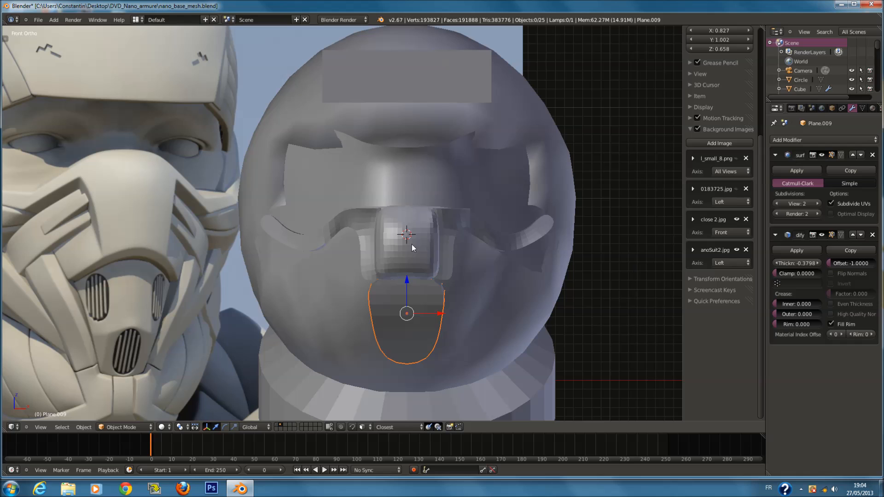
pyautogui.press('Tab')
pyautogui.press('z')
pyautogui.press('a')
pyautogui.hotkey('ctrl', 'r')
pyautogui.click(412, 275)
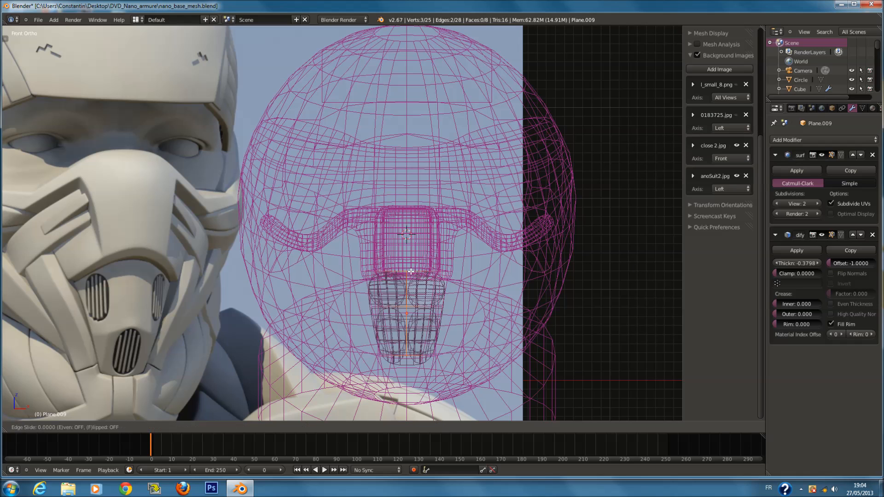
pyautogui.click(412, 274)
pyautogui.press('z')
pyautogui.press('z')
pyautogui.press('a')
pyautogui.press('a')
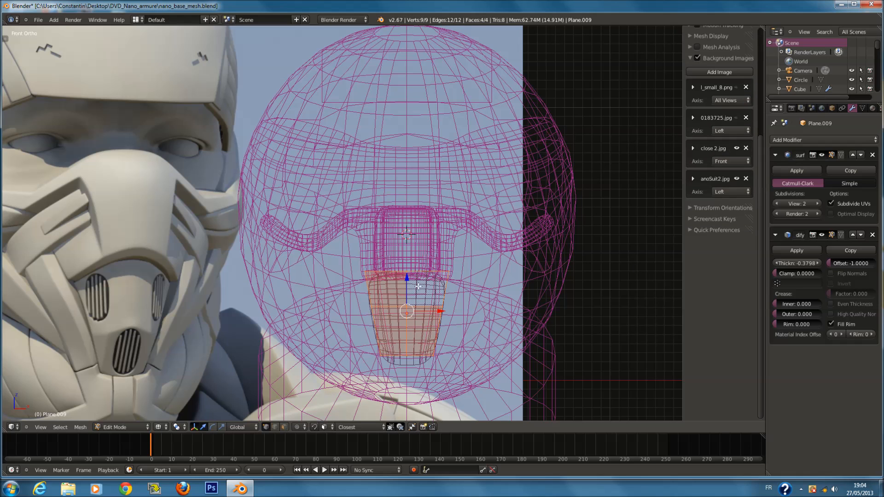
pyautogui.press('z')
pyautogui.press('g')
pyautogui.press('Escape')
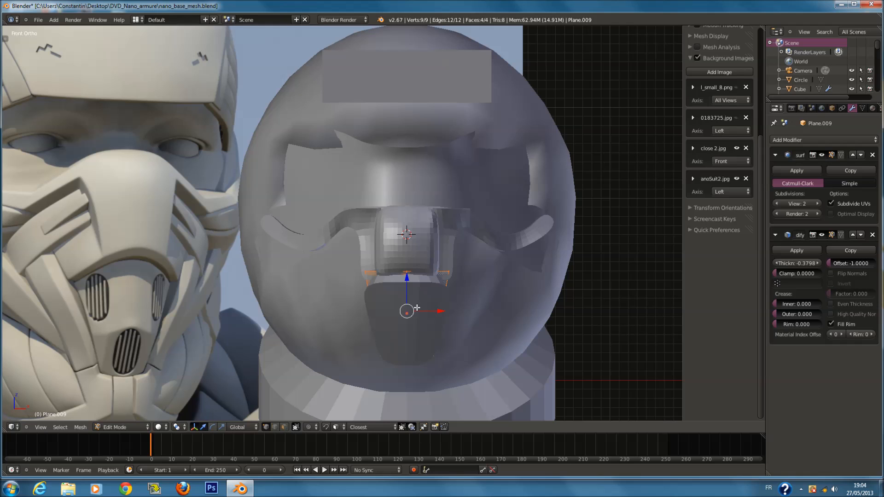
# Hide the mouth guard, widen the lower plate's mesh to about 0.913 across with squarer corners, and unhide the mouth guard.
pyautogui.press('Tab')
pyautogui.rightClick(423, 240)
pyautogui.press('g')
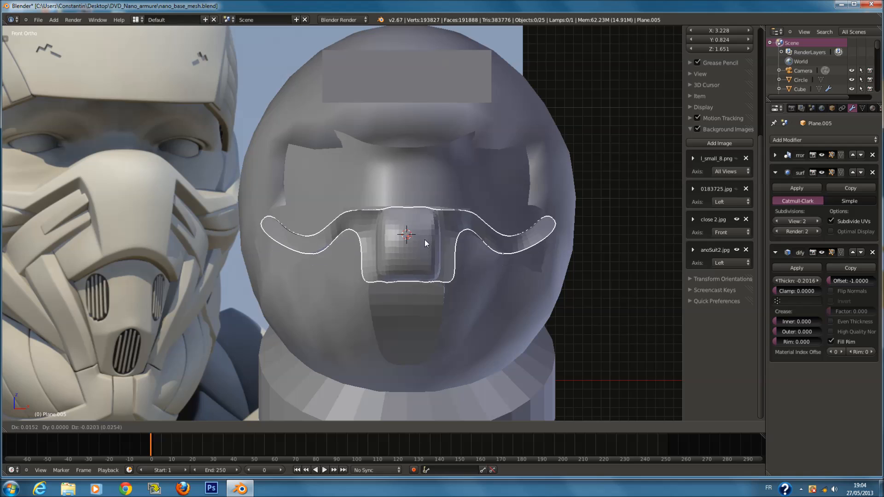
pyautogui.rightClick(429, 271)
pyautogui.press('h')
pyautogui.rightClick(427, 295)
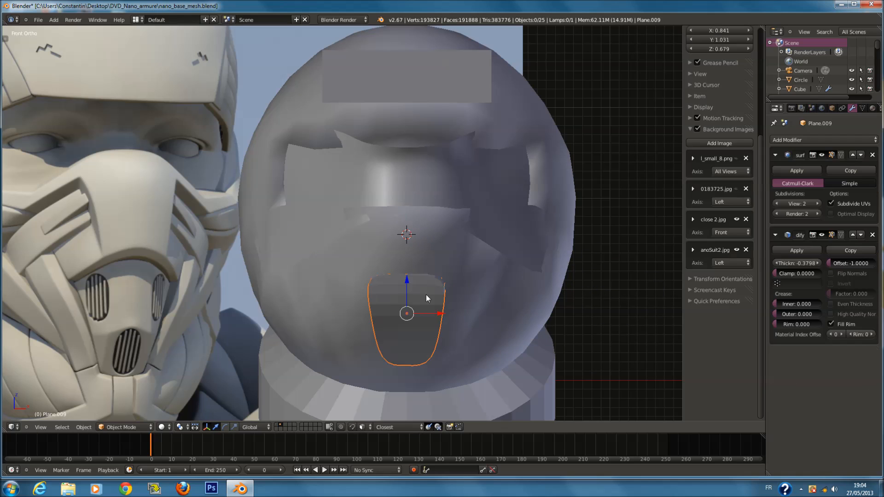
pyautogui.press('Tab')
pyautogui.press('Tab')
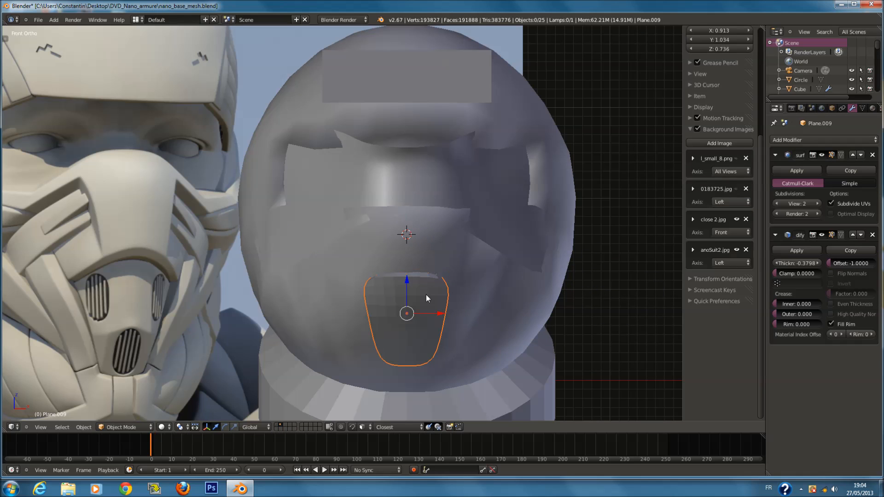
pyautogui.hotkey('alt', 'h')
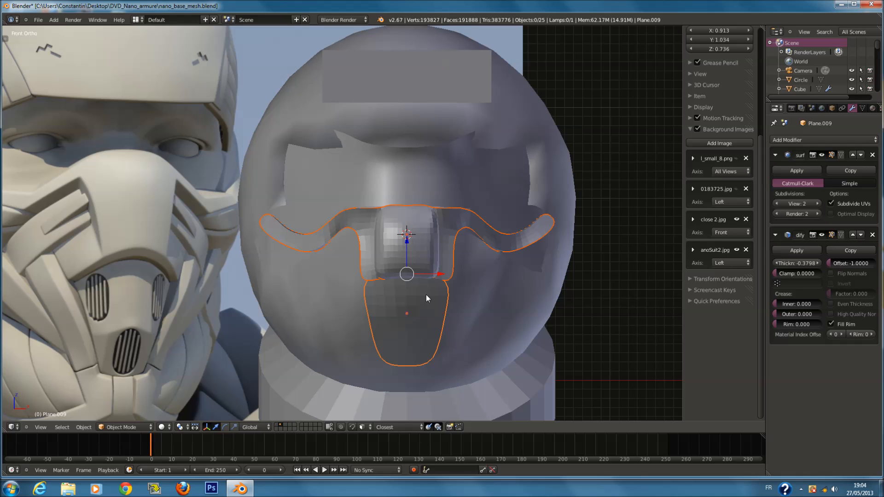
# Add a horizontal edge loop across the lower plate's mesh and slide it slightly towards the plate's upper half.
pyautogui.rightClick(416, 256)
pyautogui.keyDown('shift'); pyautogui.scroll(-5, 415, 255); pyautogui.keyUp('shift')
pyautogui.scroll(2, 416, 255)
pyautogui.scroll(-2, 425, 244)
pyautogui.rightClick(425, 244)
pyautogui.press('Tab')
pyautogui.press('z')
pyautogui.press('a')
pyautogui.hotkey('ctrl', 'r')
pyautogui.click(445, 265)
pyautogui.click(446, 231)
pyautogui.press('z')
pyautogui.press('z')
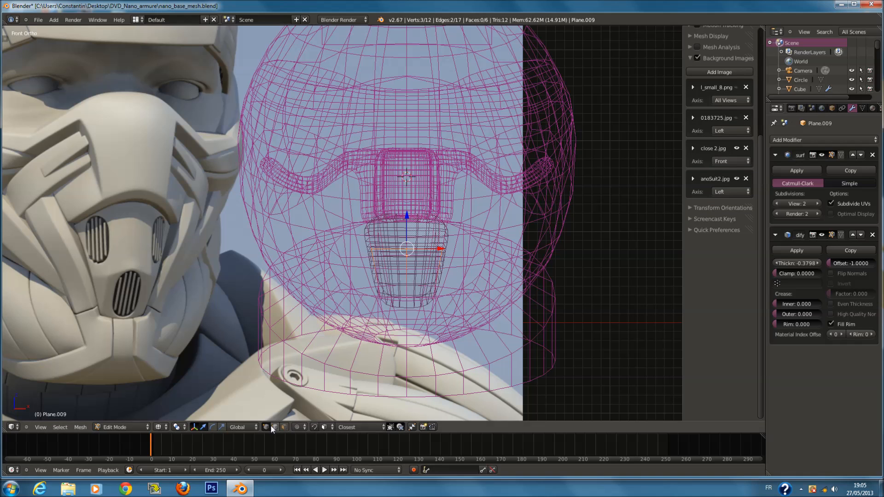
# Select the lower plate's two inner horizontal edge rows and move them down to lower the plate's bend.
pyautogui.scroll(5, 256, 291)
pyautogui.press('c')
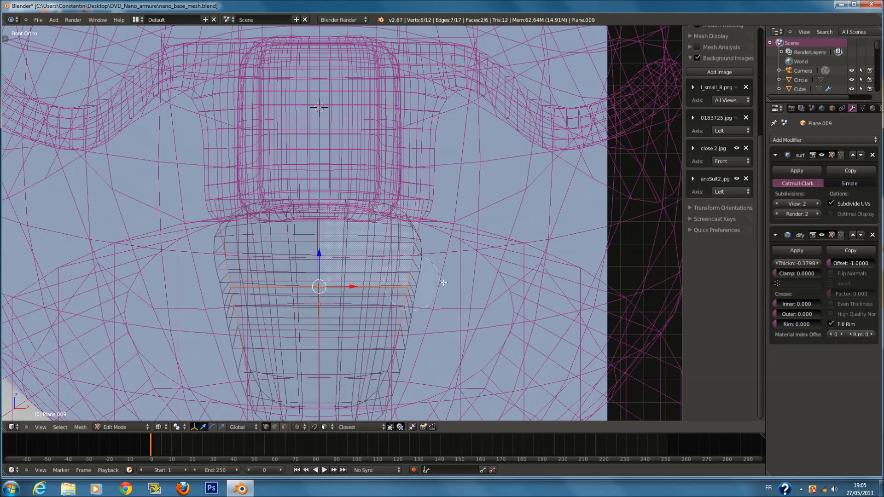
pyautogui.press('Escape')
pyautogui.press('z')
pyautogui.moveTo(320, 255); pyautogui.dragTo(320, 287)
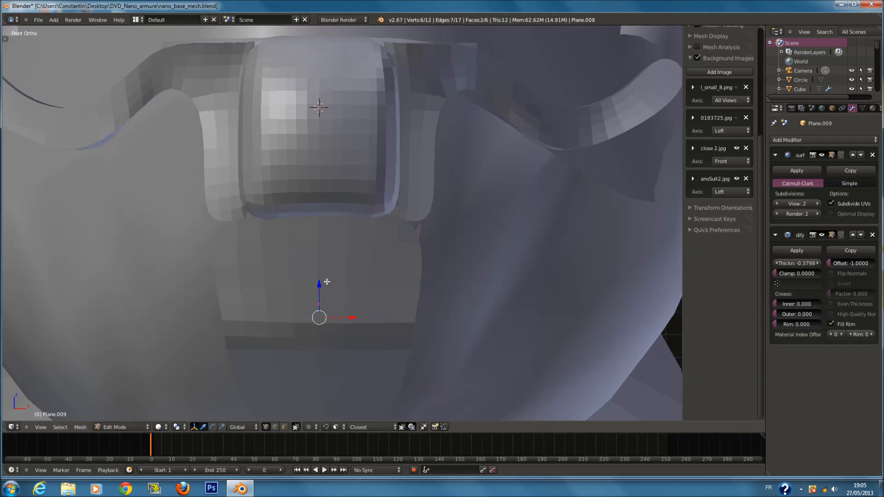
pyautogui.moveTo(320, 286); pyautogui.dragTo(412, 286, button='middle')
pyautogui.press('Tab')
pyautogui.moveTo(299, 295); pyautogui.dragTo(360, 320, button='middle')
pyautogui.press('Tab')
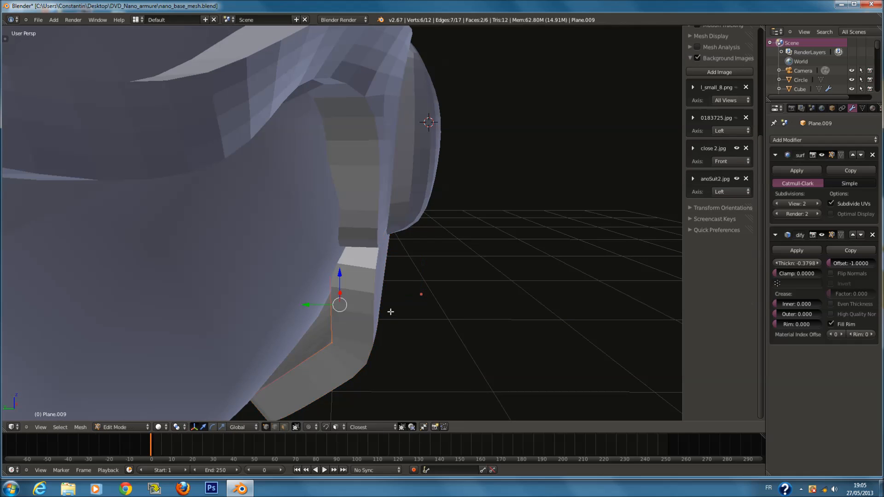
# In the front view, add three evenly spaced vertical edge loops to the left half of the lower plate.
pyautogui.press('KP_1')
pyautogui.press('z')
pyautogui.press('a')
pyautogui.press('a')
pyautogui.press('a')
pyautogui.hotkey('ctrl', 'r')
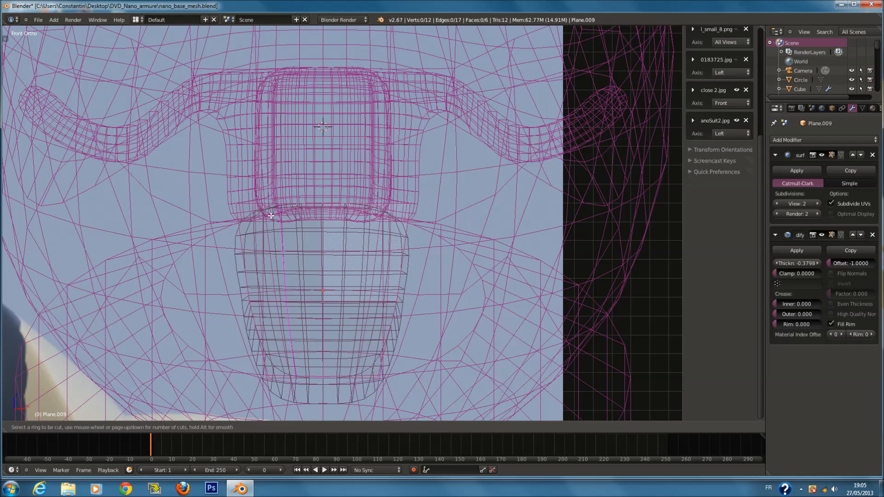
pyautogui.click(270, 216)
pyautogui.rightClick(271, 216)
pyautogui.press('z')
pyautogui.scroll(-1, 347, 237)
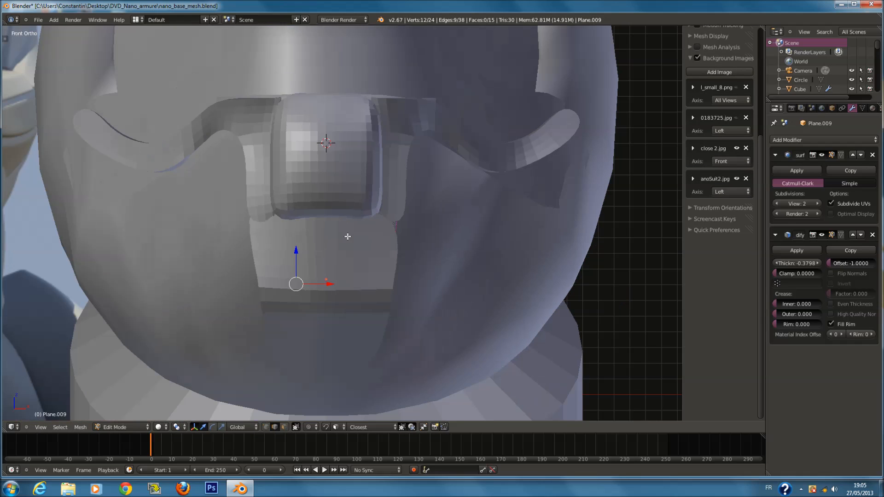
# Hide the mouth guard and reopen the lower plate's mesh in wireframe with face selection.
pyautogui.press('Tab')
pyautogui.rightClick(348, 187)
pyautogui.press('h')
pyautogui.rightClick(361, 229)
pyautogui.press('Tab')
pyautogui.press('z')
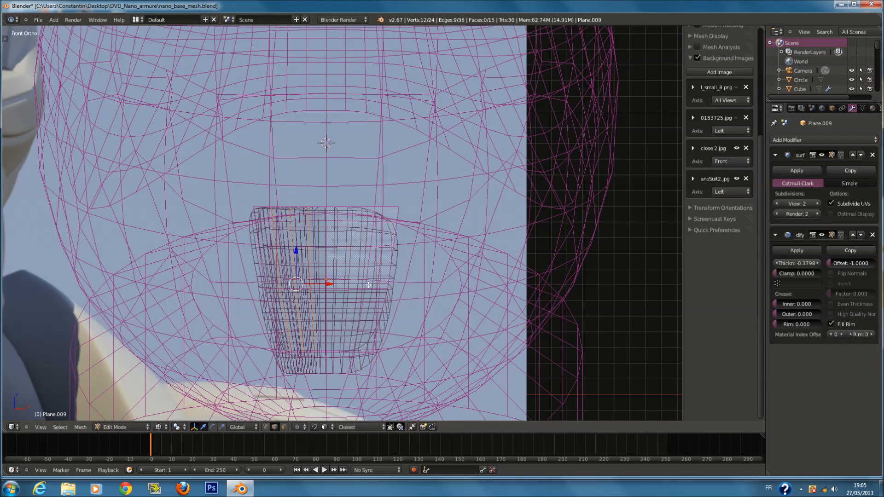
pyautogui.click(284, 428)
pyautogui.press('a')
pyautogui.press('a')
pyautogui.press('c')
pyautogui.moveTo(370, 209); pyautogui.dragTo(355, 368)
pyautogui.press('z')
pyautogui.scroll(-1, 415, 284)
pyautogui.press('z')
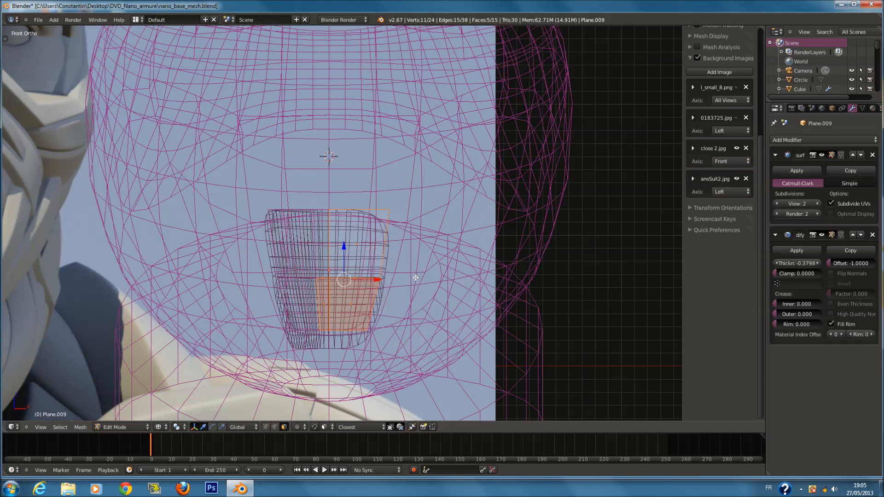
pyautogui.press('x')
pyautogui.click(415, 278)
pyautogui.press('z')
pyautogui.hotkey('ctrl', 'z')
pyautogui.press('z')
pyautogui.press('a')
pyautogui.press('a')
pyautogui.press('a')
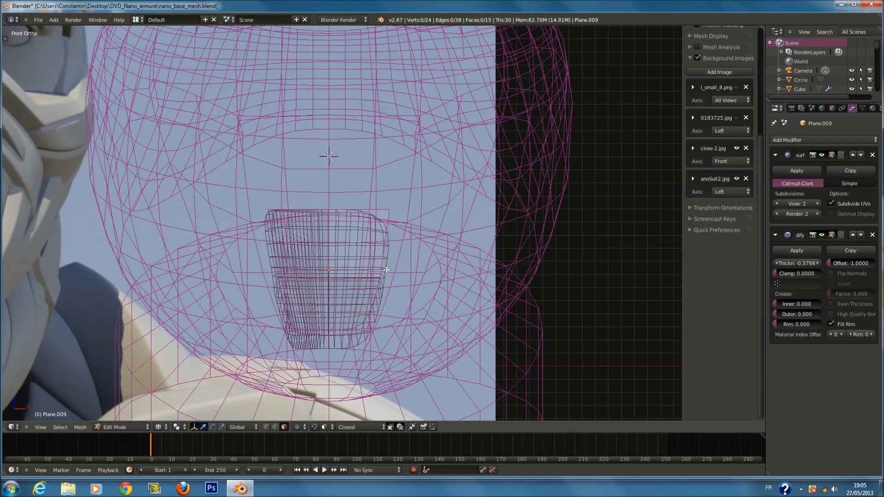
# Select the three faces forming the right half of the lower plate and delete them.
pyautogui.press('c')
pyautogui.moveTo(378, 210); pyautogui.dragTo(384, 331)
pyautogui.press('x')
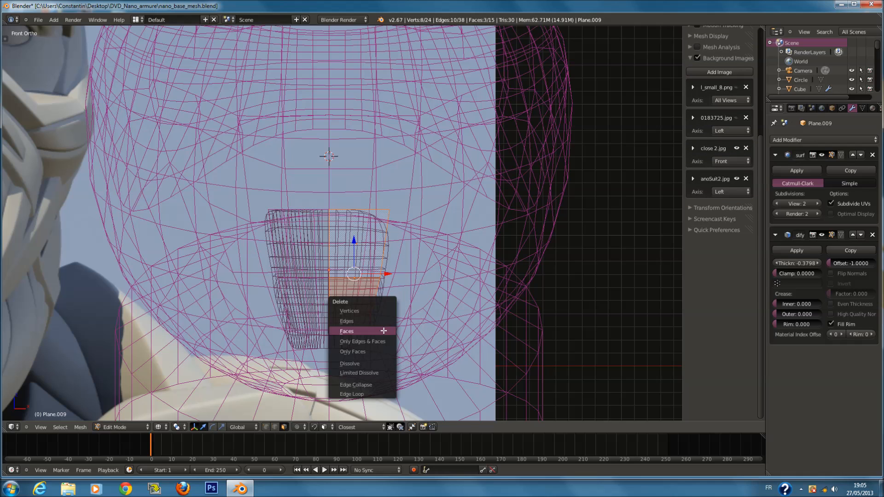
pyautogui.click(385, 331)
# Add a Mirror modifier on the X axis to the remaining half of the lower plate.
pyautogui.press('Tab')
pyautogui.press('z')
pyautogui.click(789, 140)
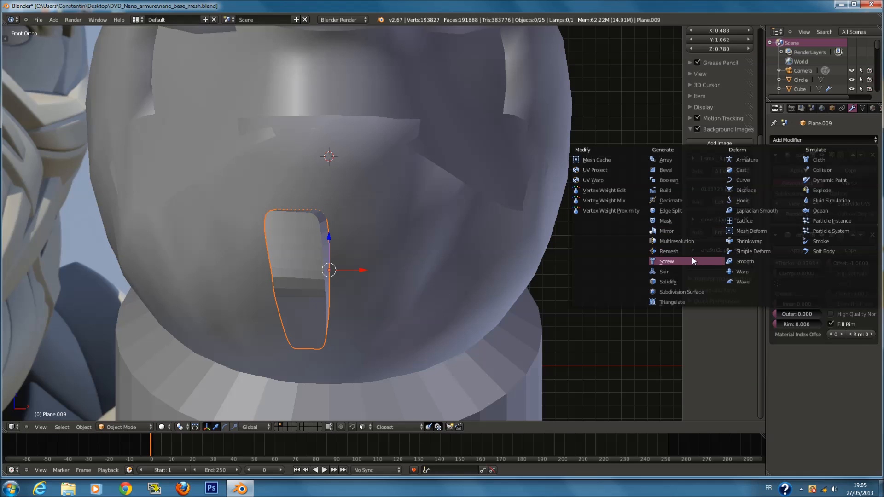
pyautogui.click(688, 231)
pyautogui.scroll(-3, 412, 272)
pyautogui.press('Tab')
pyautogui.press('z')
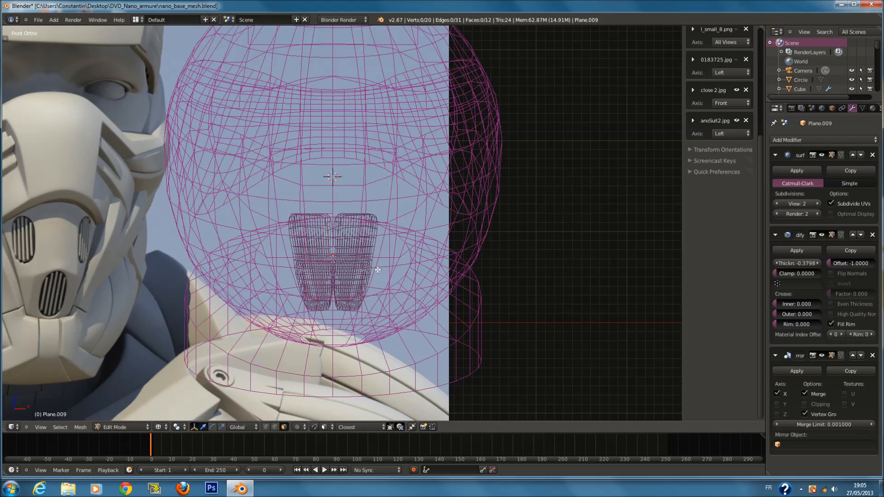
pyautogui.press('a')
pyautogui.press('z')
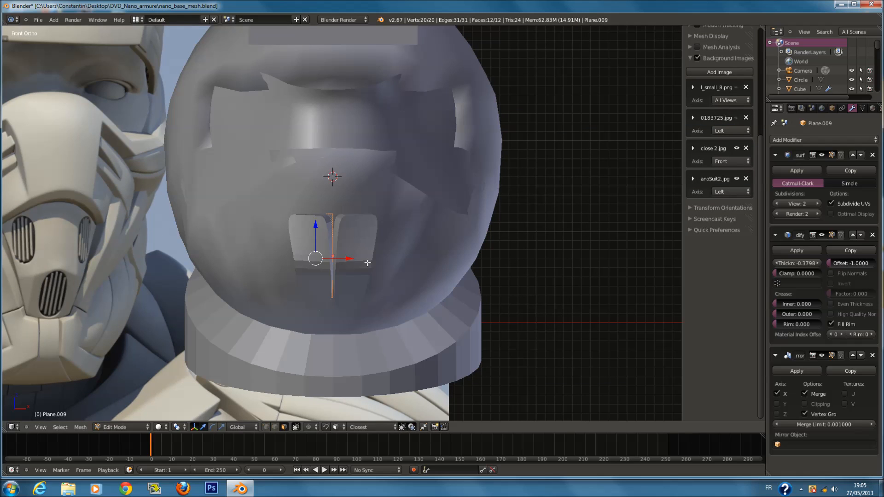
pyautogui.press('e')
pyautogui.rightClick(367, 262)
pyautogui.hotkey('ctrl', 'z')
pyautogui.press('Tab')
# Apply the lower plate's Mirror modifier and recalculate the normals of its full mesh.
pyautogui.click(796, 371)
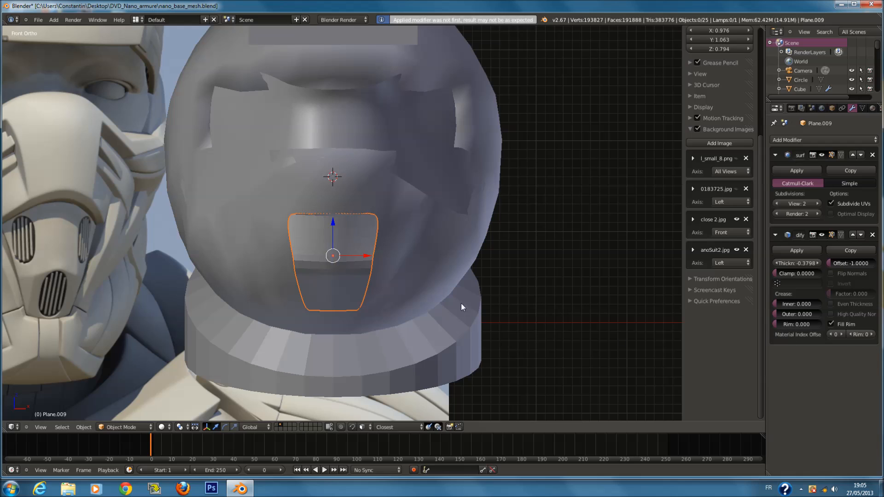
pyautogui.press('Tab')
pyautogui.keyDown('ctrl'); pyautogui.rightClick(434, 274); pyautogui.keyUp('ctrl')
pyautogui.press('Tab')
pyautogui.rightClick(343, 257)
pyautogui.press('Tab')
pyautogui.press('Tab')
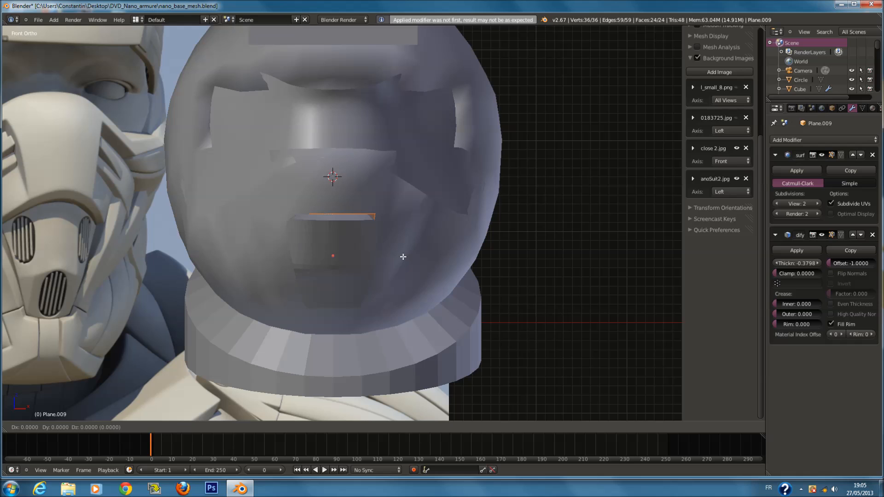
# Unhide the mouth guard, select all objects and set their shading to Smooth.
pyautogui.hotkey('alt', 'h')
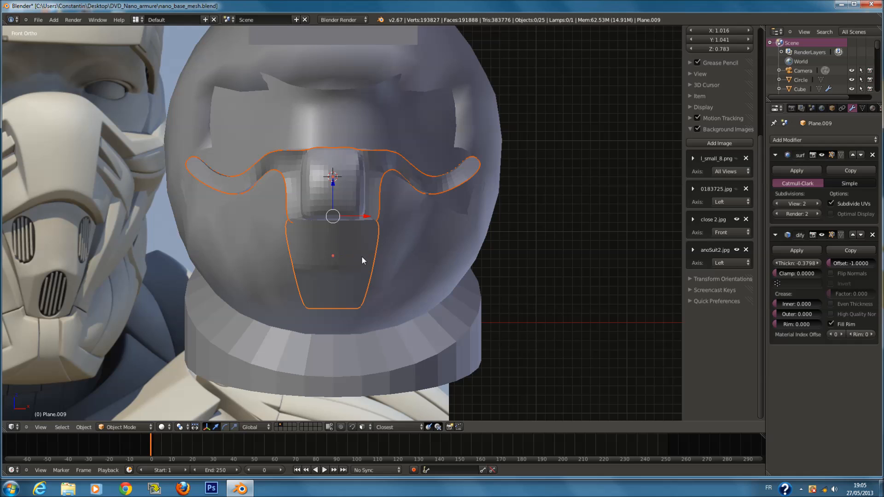
pyautogui.scroll(-1, 358, 253)
pyautogui.press('a')
pyautogui.press('a')
pyautogui.press('t')
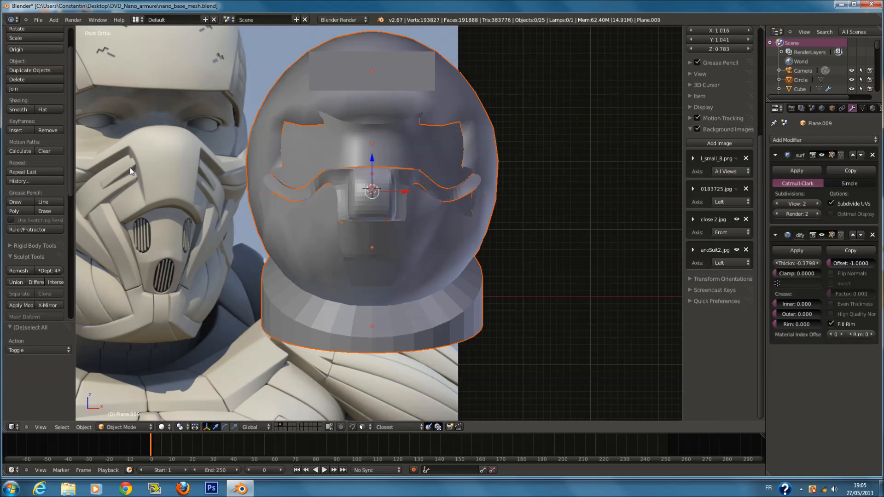
pyautogui.click(13, 110)
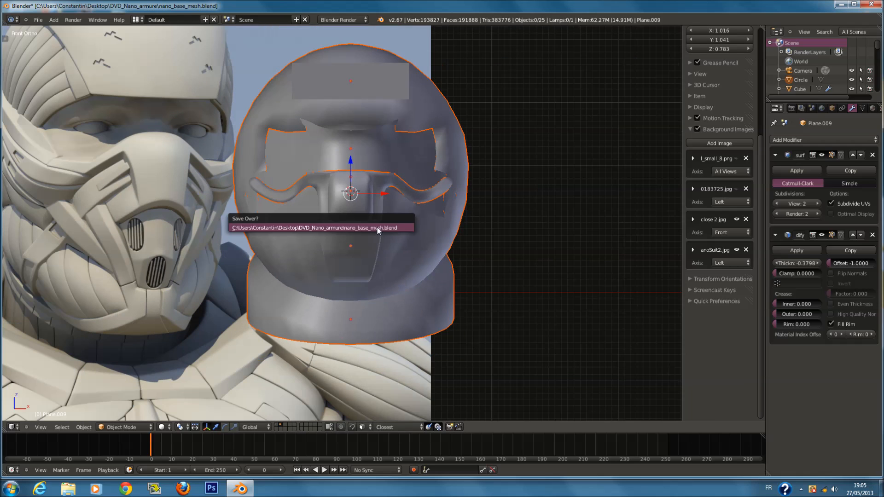
pyautogui.press('t')
pyautogui.scroll(1, 409, 239)
pyautogui.scroll(1, 409, 239)
pyautogui.rightClick(403, 258)
pyautogui.press('Tab')
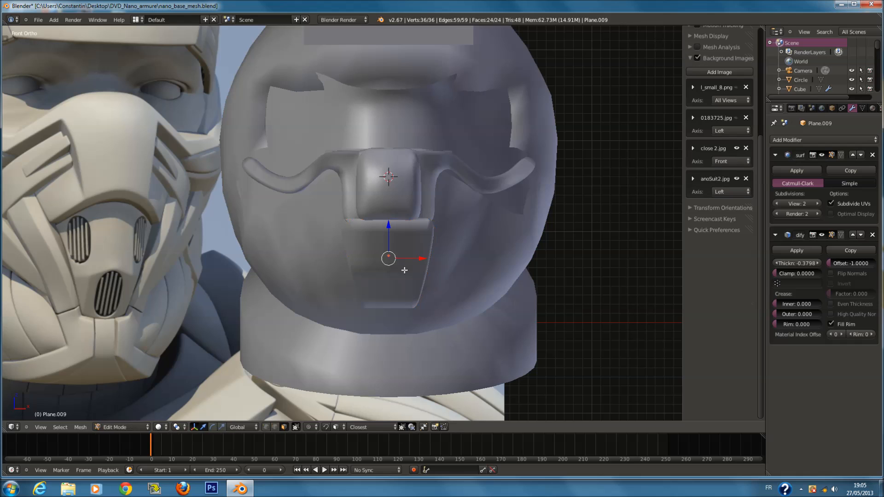
pyautogui.press('z')
pyautogui.press('z')
pyautogui.press('Tab')
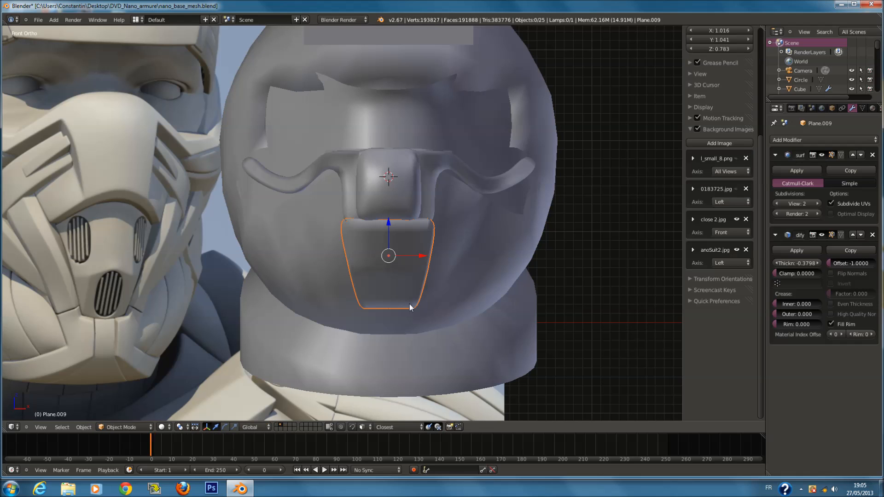
# Deselect everything and save the scene over nano_base_mesh.blend.
pyautogui.scroll(-3, 413, 303)
pyautogui.press('a')
pyautogui.hotkey('ctrl', 's')
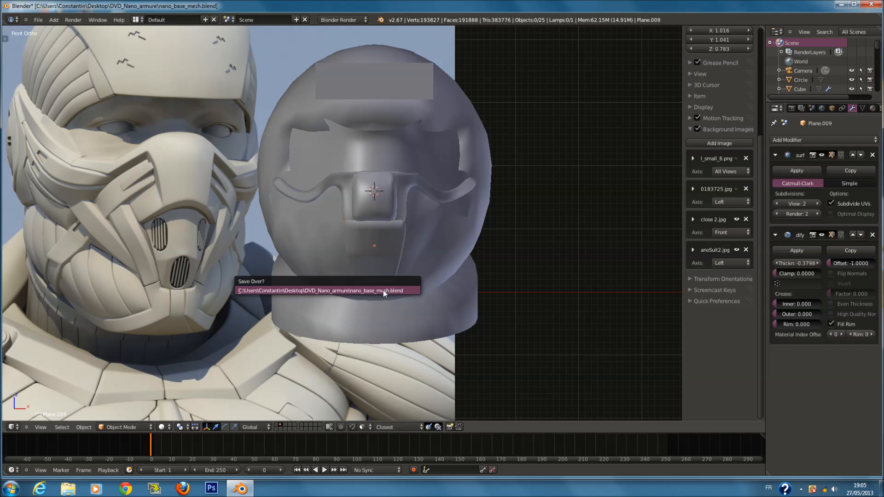
pyautogui.click(383, 290)
# Select the faces along the mouth guard's bottom edge and move them slightly down over the lower plate.
pyautogui.scroll(1, 383, 290)
pyautogui.scroll(1, 384, 277)
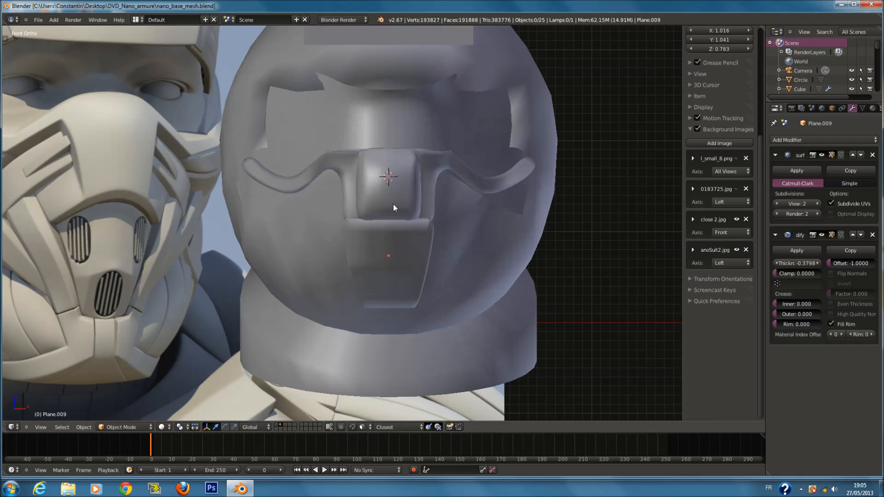
pyautogui.rightClick(393, 203)
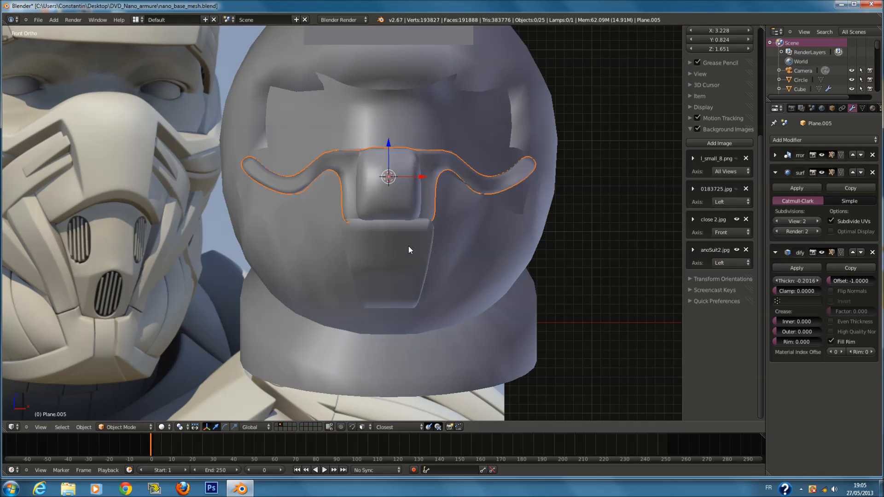
pyautogui.scroll(2, 409, 245)
pyautogui.press('Tab')
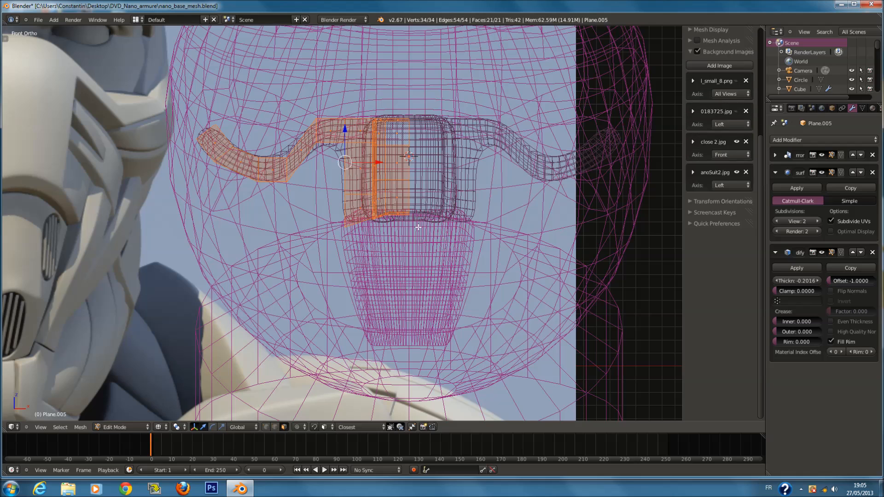
pyautogui.press('a')
pyautogui.press('c')
pyautogui.moveTo(349, 234); pyautogui.dragTo(423, 221)
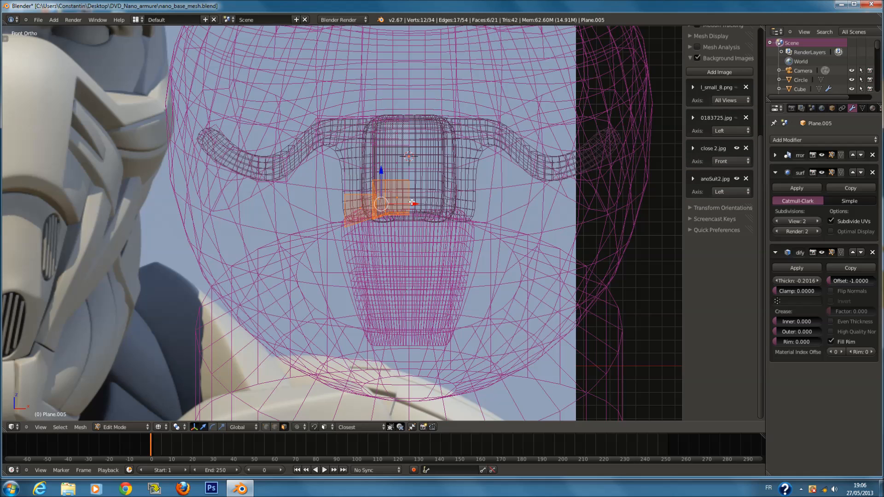
pyautogui.rightClick(395, 209)
pyautogui.press('z')
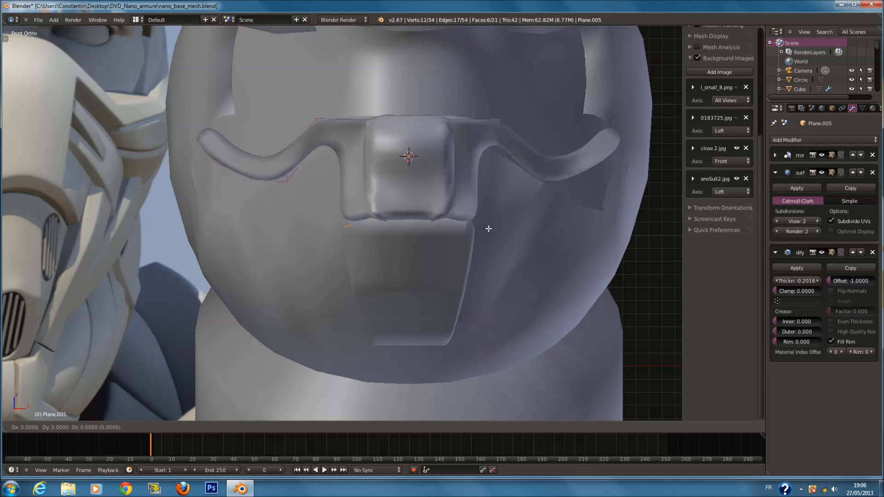
# Select the vertices along the side of the mouth guard's central block and move them forward along Y.
pyautogui.moveTo(488, 229)
pyautogui.mouseDown(button='middle')
pyautogui.moveTo(487, 217)
pyautogui.moveTo(460, 217)
pyautogui.mouseUp(button='middle')
pyautogui.press('z')
pyautogui.press('a')
pyautogui.click(267, 428)
pyautogui.moveTo(357, 256); pyautogui.dragTo(387, 203, button='middle')
pyautogui.press('a')
pyautogui.press('c')
pyautogui.click(364, 177)
pyautogui.rightClick(366, 175)
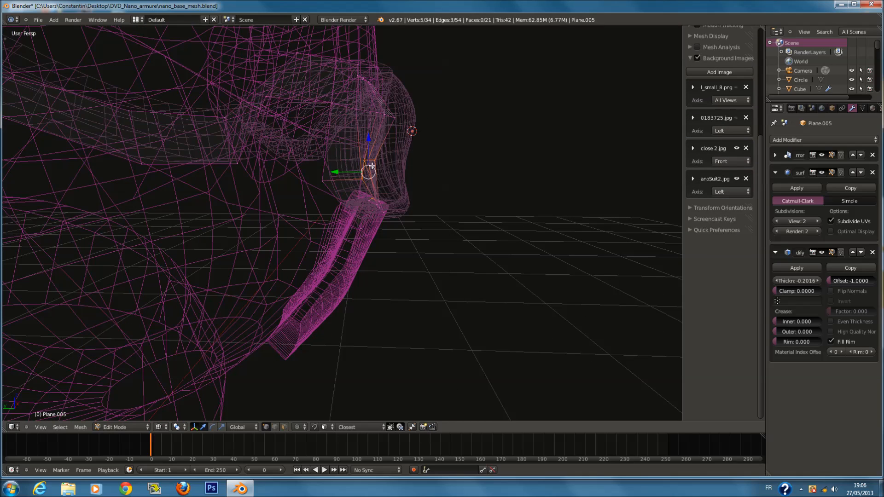
pyautogui.press('z')
pyautogui.press('g')
pyautogui.press('y')
pyautogui.click(374, 191)
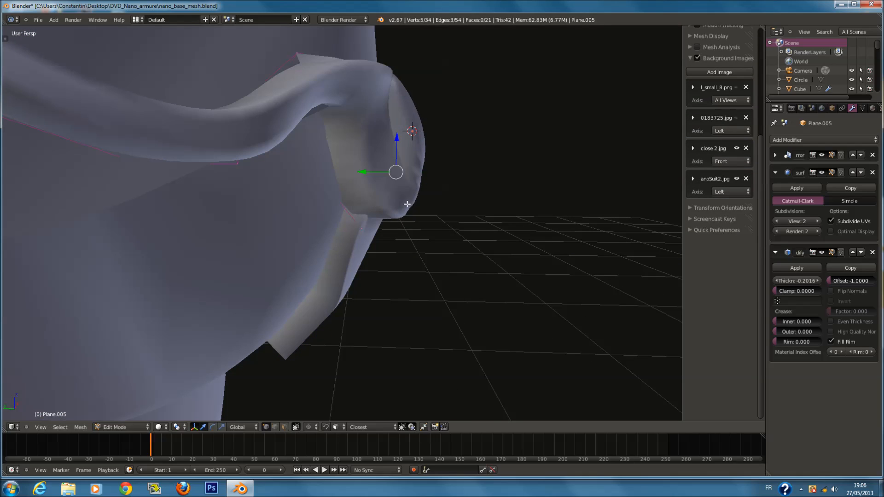
# Leave mesh editing, save over nano_base_mesh.blend and check the mouth guard's profile from the side.
pyautogui.press('Tab')
pyautogui.hotkey('ctrl', 's')
pyautogui.click(428, 208)
pyautogui.press('ctrl+KP_1')
pyautogui.press('KP_3')
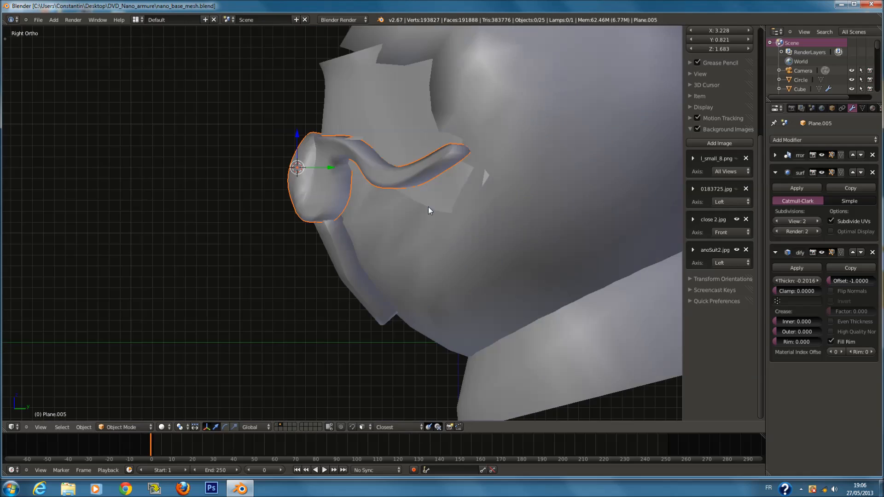
# Examine the vertices at the mouth guard's bottom edge in the front and angled views, using wireframe and solid display.
pyautogui.press('KP_1')
pyautogui.press('Tab')
pyautogui.press('z')
pyautogui.scroll(4, 433, 203)
pyautogui.press('z')
pyautogui.scroll(3, 448, 209)
pyautogui.press('z')
pyautogui.press('a')
pyautogui.press('a')
pyautogui.press('b')
pyautogui.moveTo(471, 186); pyautogui.dragTo(457, 205)
pyautogui.press('z')
pyautogui.moveTo(469, 172); pyautogui.dragTo(403, 167, button='middle')
pyautogui.moveTo(367, 136); pyautogui.dragTo(497, 199, button='middle')
pyautogui.press('z')
# Move a single vertex at the mouth guard's bottom edge upward to even out the edge above the lower plate.
pyautogui.press('a')
pyautogui.press('a')
pyautogui.moveTo(485, 244); pyautogui.dragTo(394, 321, button='middle')
pyautogui.rightClick(461, 320)
pyautogui.press('g')
pyautogui.click(440, 276)
pyautogui.press('z')
pyautogui.moveTo(440, 276)
pyautogui.mouseDown(button='middle')
pyautogui.moveTo(490, 223)
pyautogui.moveTo(492, 255)
pyautogui.mouseUp(button='middle')
pyautogui.press('Tab')
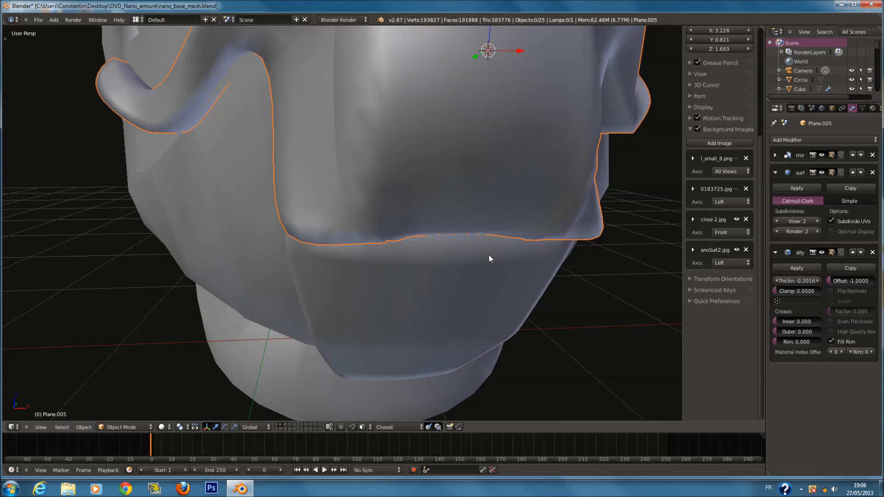
# Add a vertical edge loop through the side section of the mouth guard, next to its central block.
pyautogui.press('KP_1')
pyautogui.press('Tab')
pyautogui.press('z')
pyautogui.scroll(-3, 341, 186)
pyautogui.press('a')
pyautogui.press('a')
pyautogui.press('a')
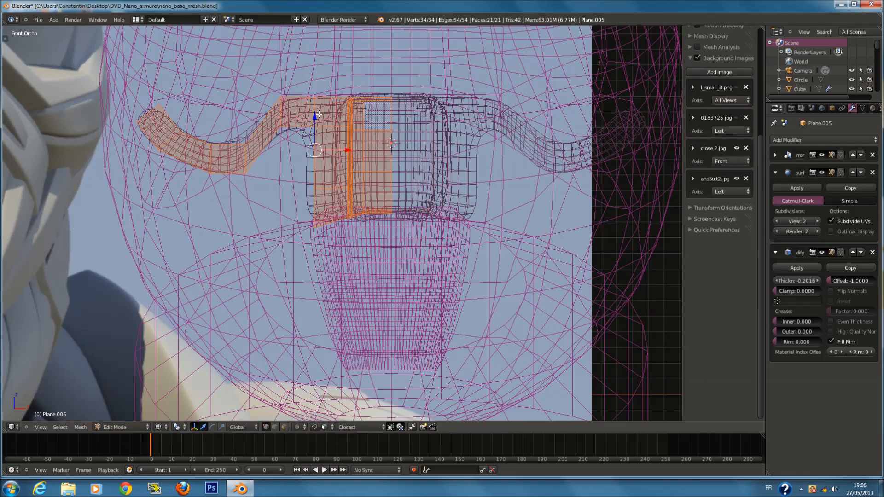
pyautogui.hotkey('ctrl', 'r')
pyautogui.click(328, 99)
pyautogui.click(334, 72)
pyautogui.press('z')
pyautogui.press('z')
pyautogui.press('z')
pyautogui.press('z')
pyautogui.press('a')
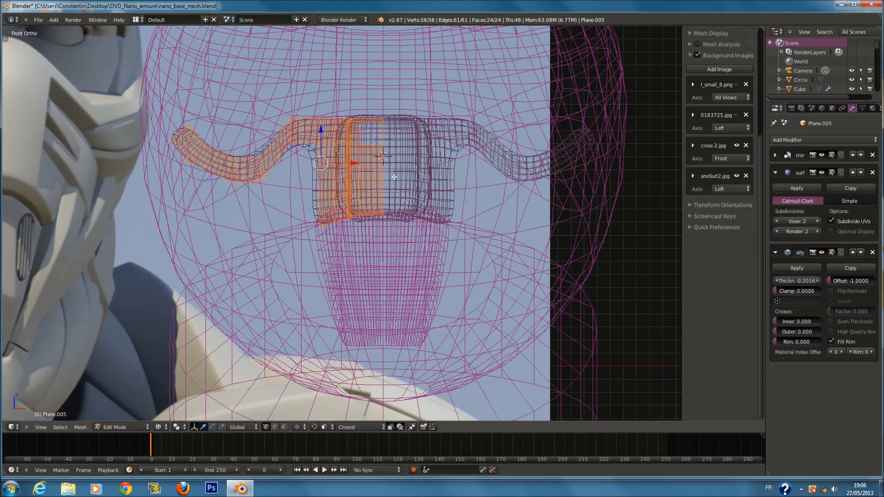
pyautogui.press('z')
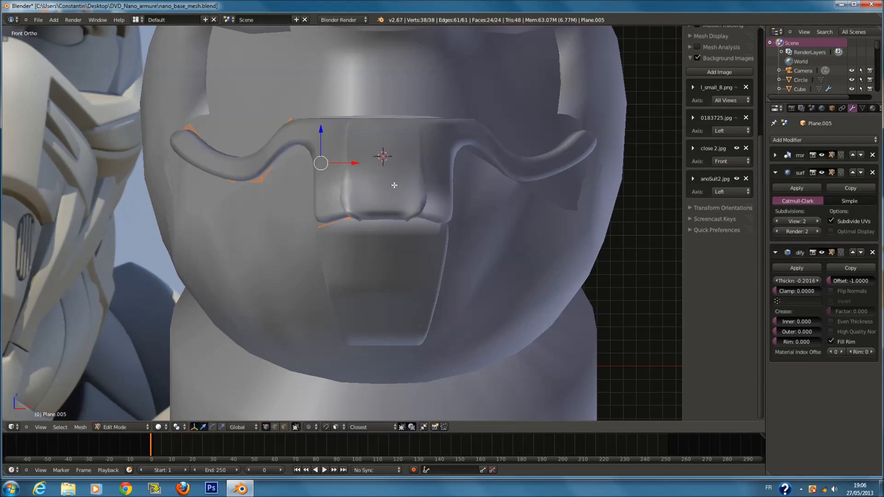
# Select only the side vertices beside the mouth guard's central block and move them forward along Y.
pyautogui.scroll(-4, 392, 177)
pyautogui.moveTo(396, 192); pyautogui.dragTo(408, 189, button='middle')
pyautogui.scroll(5, 414, 187)
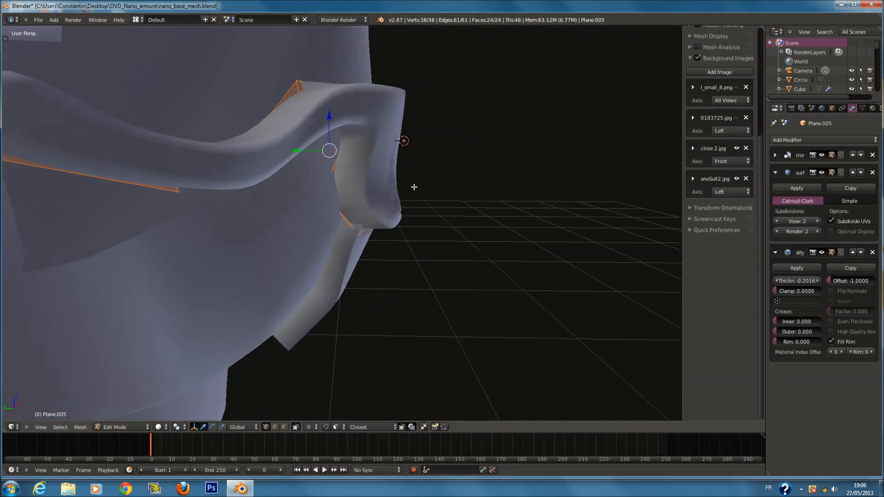
pyautogui.press('z')
pyautogui.press('a')
pyautogui.press('a')
pyautogui.press('a')
pyautogui.press('c')
pyautogui.moveTo(331, 176); pyautogui.dragTo(380, 170)
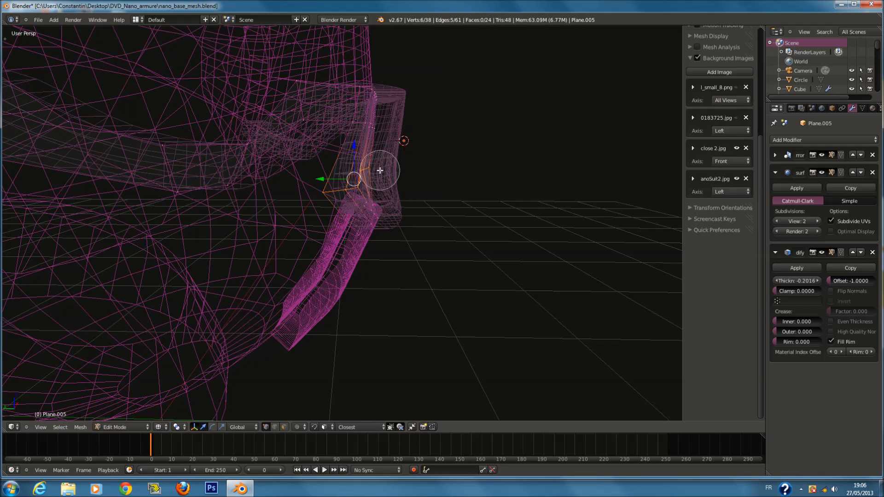
pyautogui.moveTo(323, 203); pyautogui.dragTo(346, 199, button='middle')
pyautogui.rightClick(334, 195)
pyautogui.press('c')
pyautogui.middleClick(345, 190)
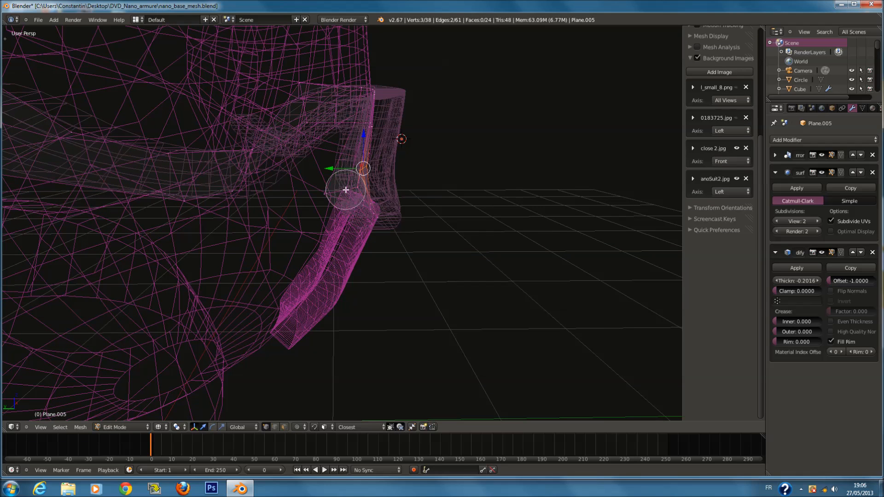
pyautogui.moveTo(346, 170); pyautogui.dragTo(364, 177)
pyautogui.moveTo(363, 178)
pyautogui.mouseDown(button='middle')
pyautogui.moveTo(219, 193)
pyautogui.moveTo(290, 194)
pyautogui.moveTo(370, 175)
pyautogui.mouseUp(button='middle')
pyautogui.press('z')
pyautogui.moveTo(375, 171); pyautogui.dragTo(382, 169)
# Leave mesh editing, save over nano_base_mesh.blend and deselect the mouth guard in the front view.
pyautogui.press('Tab')
pyautogui.moveTo(416, 221); pyautogui.dragTo(384, 214, button='middle')
pyautogui.hotkey('ctrl', 's')
pyautogui.click(383, 214)
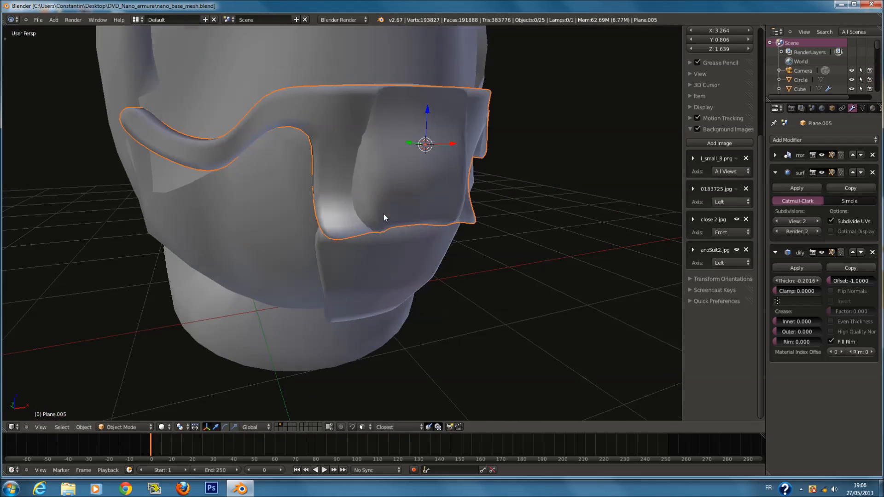
pyautogui.press('ctrl+KP_1')
pyautogui.press('KP_1')
pyautogui.scroll(-5, 384, 215)
pyautogui.press('a')
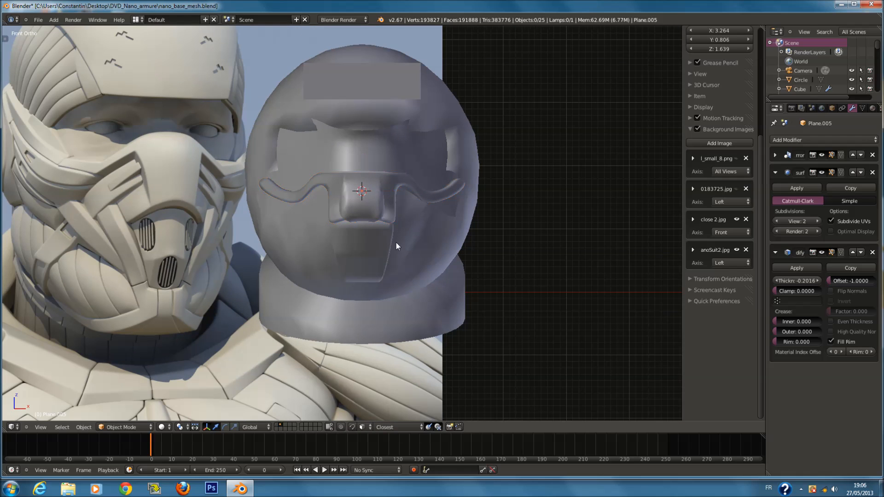
pyautogui.scroll(1, 392, 242)
pyautogui.hotkey('shift', 'a')
pyautogui.moveTo(392, 204)
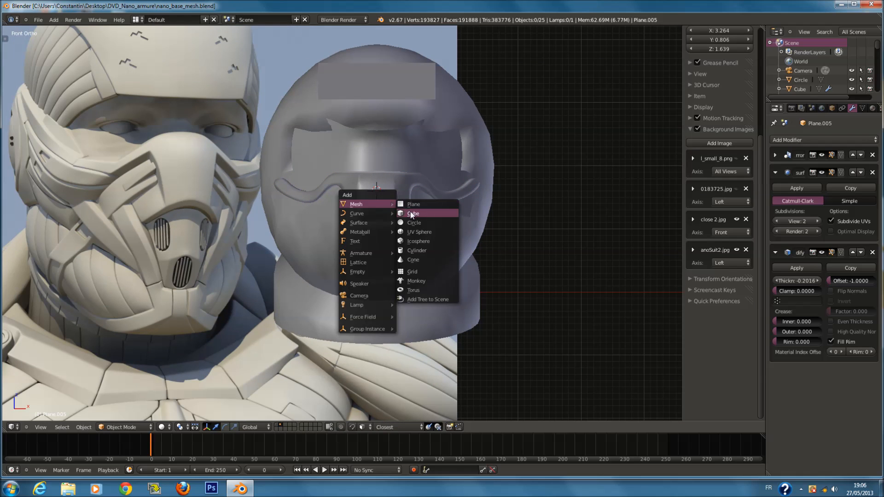
pyautogui.click(413, 214)
pyautogui.press('x')
pyautogui.click(415, 211)
# Add a plane at the 3D cursor, give it a Mirror modifier on X and rotate it 90° about X.
pyautogui.hotkey('shift', 'a')
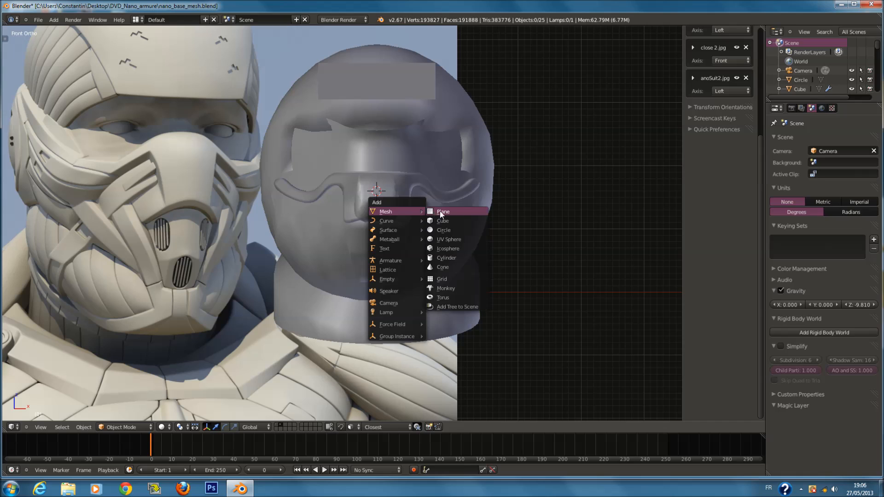
pyautogui.click(442, 211)
pyautogui.click(785, 140)
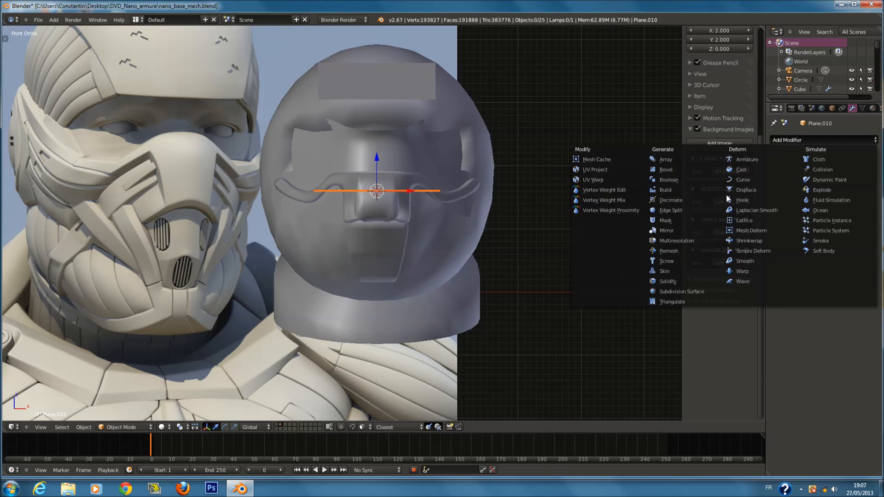
pyautogui.click(667, 231)
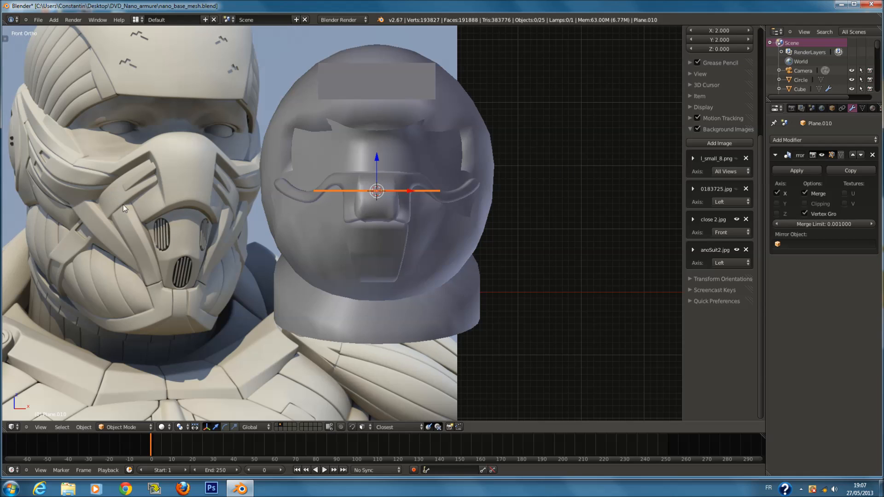
pyautogui.scroll(1, 200, 324)
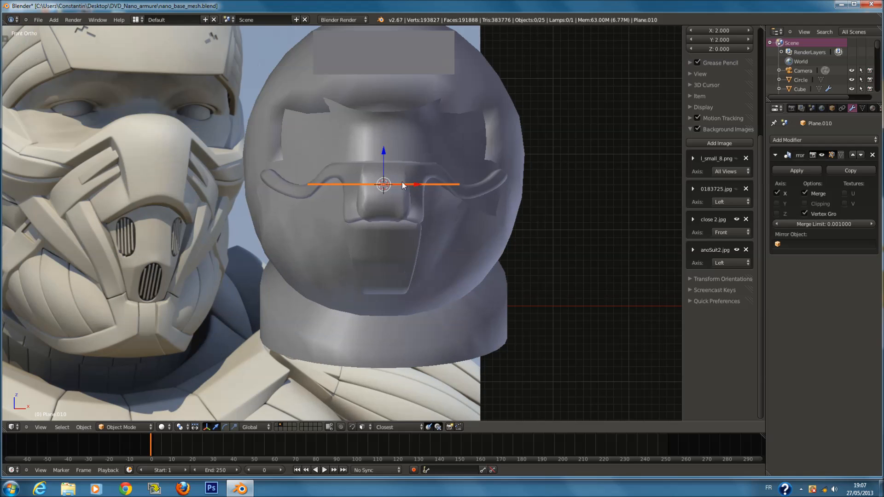
pyautogui.write('rx90')
pyautogui.press('Return')
# Scale the plane's face down to a small square and place it beside the mouth guard's central block.
pyautogui.press('Tab')
pyautogui.press('s')
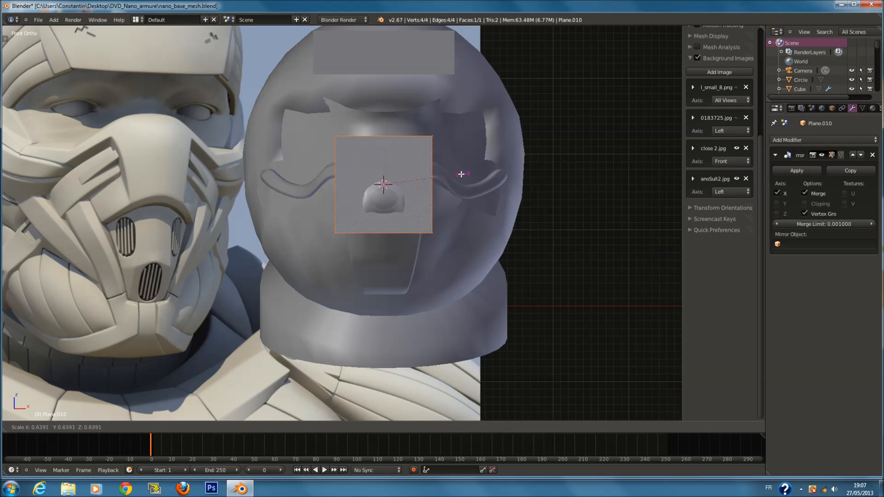
pyautogui.click(389, 184)
pyautogui.press('g')
pyautogui.click(360, 191)
pyautogui.press('s')
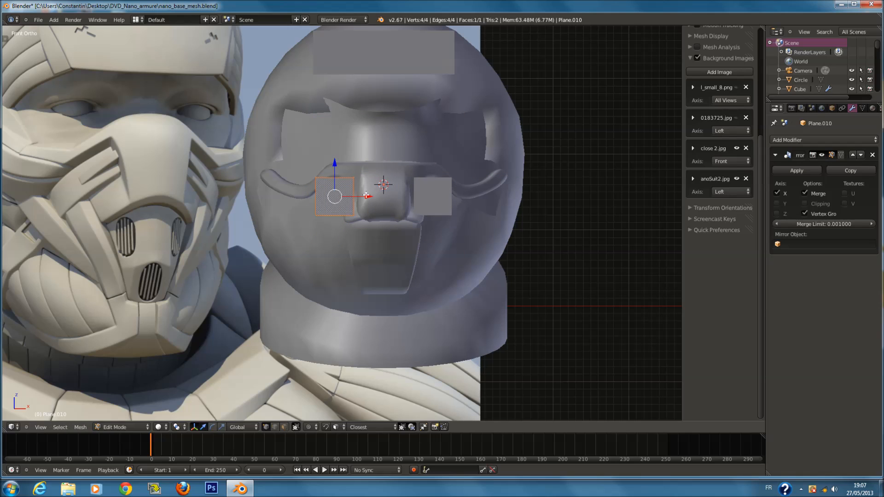
pyautogui.click(387, 205)
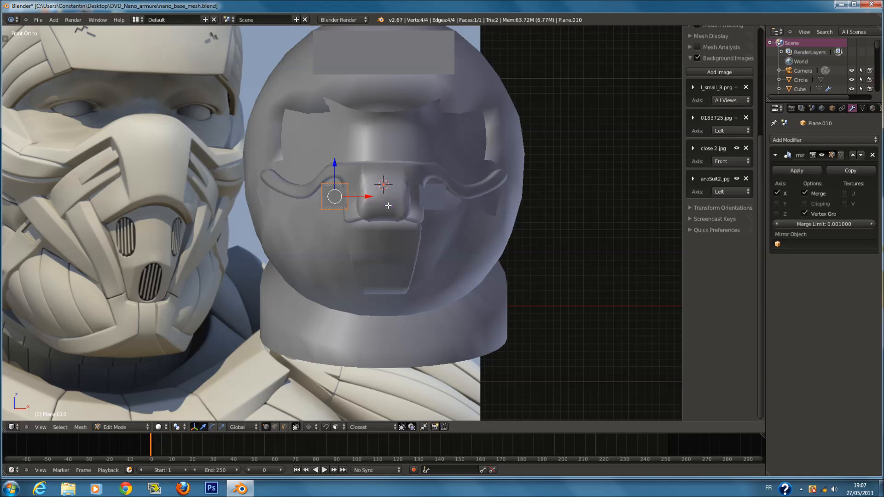
# Position the small mirrored square face on the cheek, just below the curved strip beside the nose.
pyautogui.keyDown('ctrl'); pyautogui.scroll(-2, 388, 206); pyautogui.keyUp('ctrl')
pyautogui.scroll(2, 392, 208)
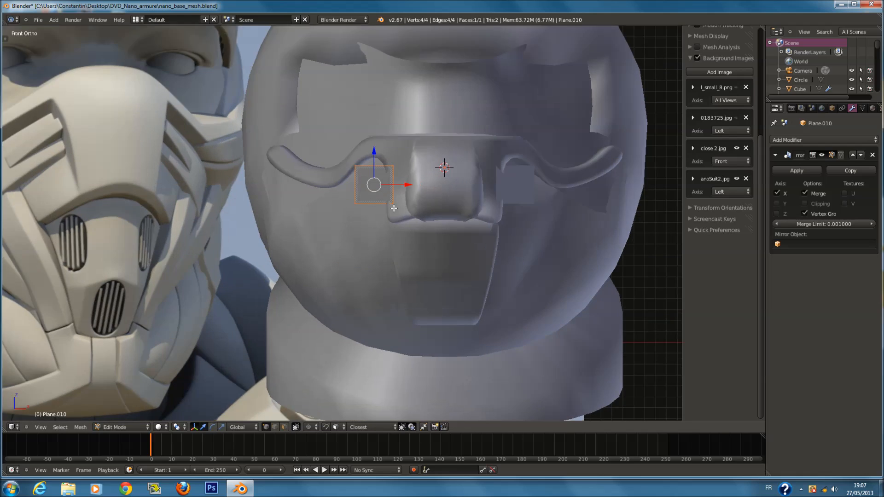
pyautogui.scroll(-2, 395, 210)
pyautogui.keyDown('ctrl'); pyautogui.scroll(-1, 395, 209); pyautogui.keyUp('ctrl')
pyautogui.keyDown('ctrl'); pyautogui.scroll(-1, 394, 210); pyautogui.keyUp('ctrl')
pyautogui.scroll(2, 395, 210)
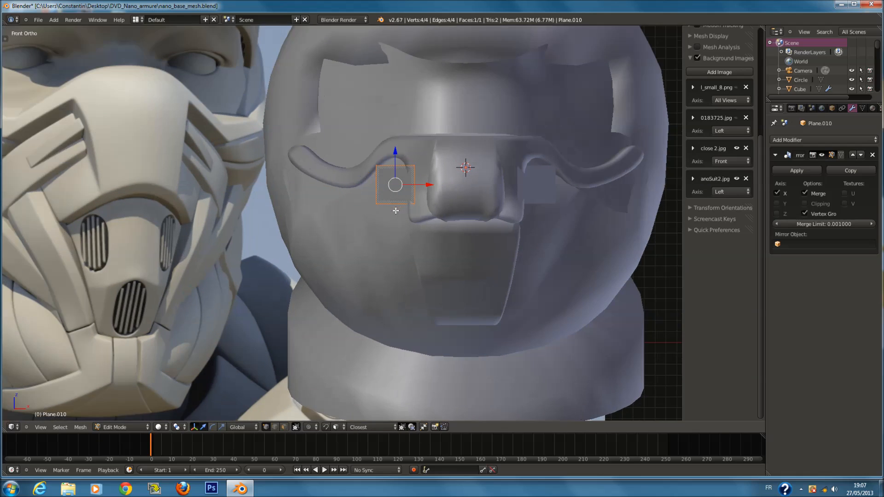
pyautogui.press('g')
pyautogui.click(432, 209)
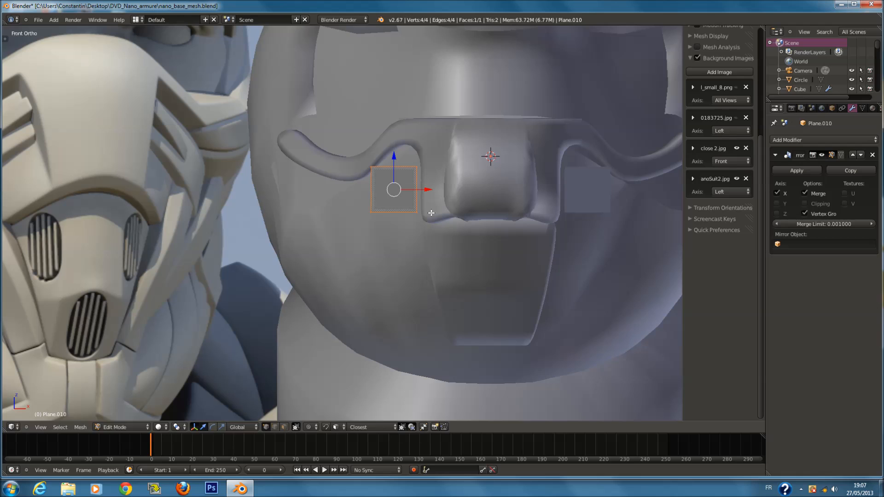
pyautogui.press('g')
pyautogui.click(431, 213)
# Add a level 2 Subdivision Surface modifier to the mirrored cheek plane and inspect its placement from an angle.
pyautogui.press('Tab')
pyautogui.scroll(-3, 431, 208)
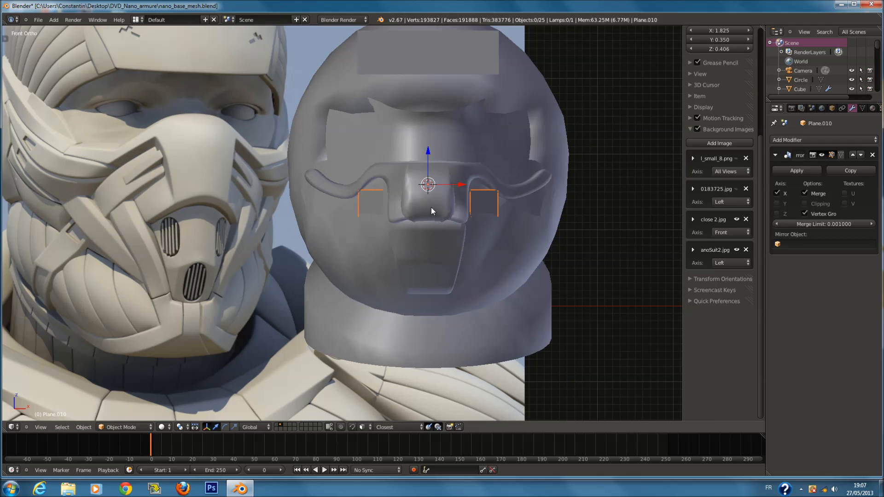
pyautogui.hotkey('ctrl', '2')
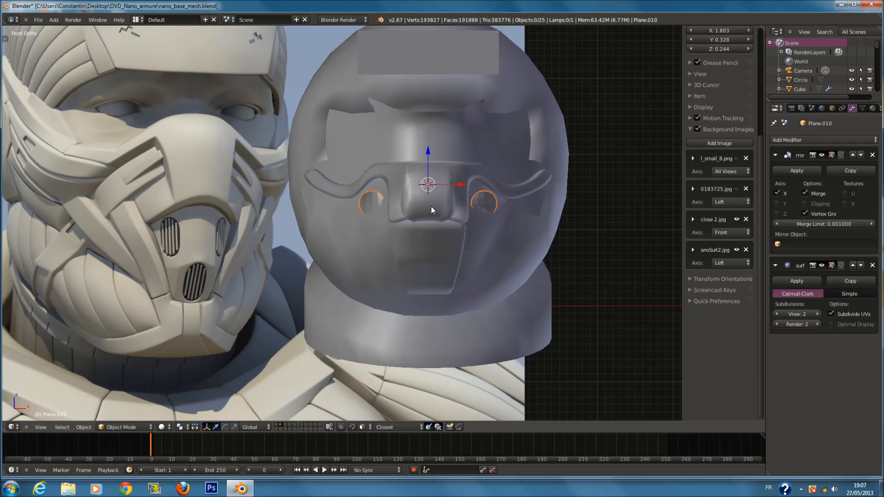
pyautogui.press('Tab')
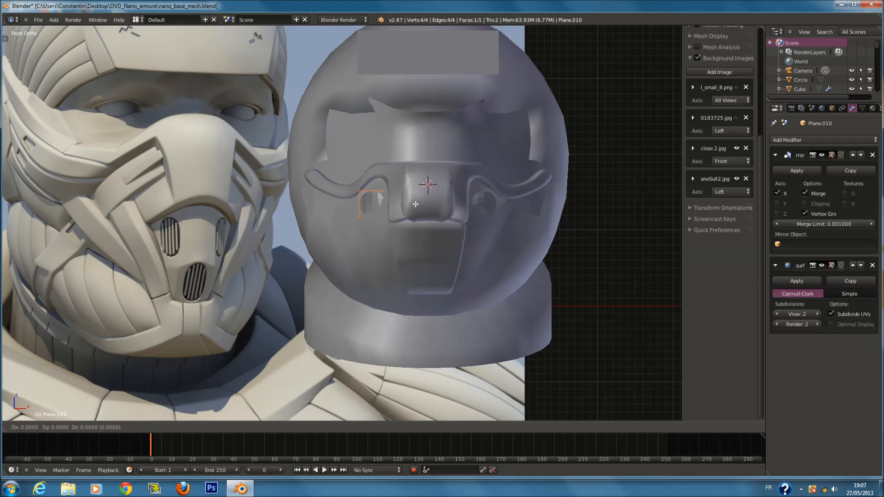
pyautogui.press('Tab')
pyautogui.moveTo(415, 204); pyautogui.dragTo(450, 224, button='middle')
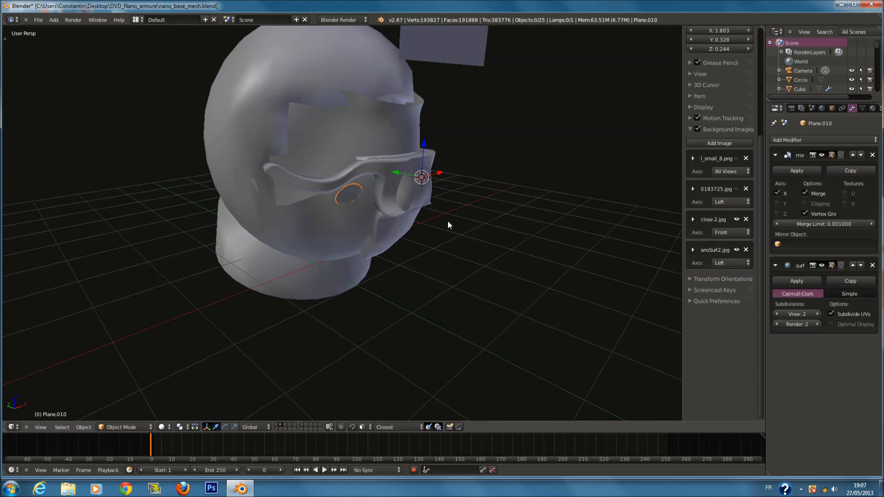
pyautogui.press('KP_1')
pyautogui.press('x')
pyautogui.click(427, 228)
pyautogui.rightClick(374, 207)
pyautogui.rightClick(375, 207)
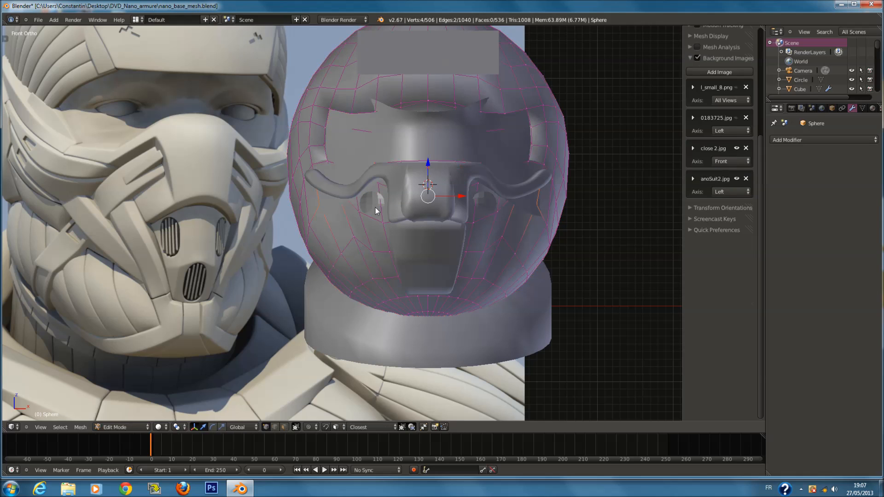
# Extrude the lower edge of the cheek plane downward alongside the chin plate and shift the new edge slightly outward.
pyautogui.rightClick(374, 207)
pyautogui.press('Tab')
pyautogui.rightClick(367, 211)
pyautogui.press('z')
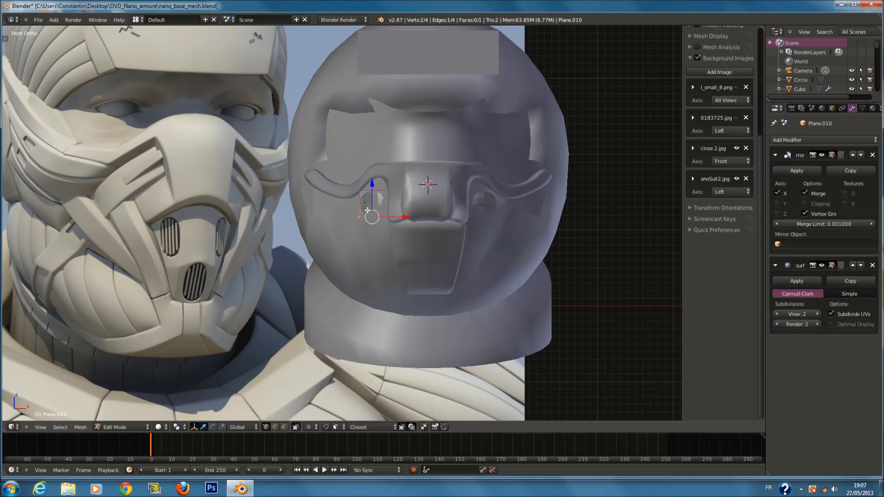
pyautogui.press('e')
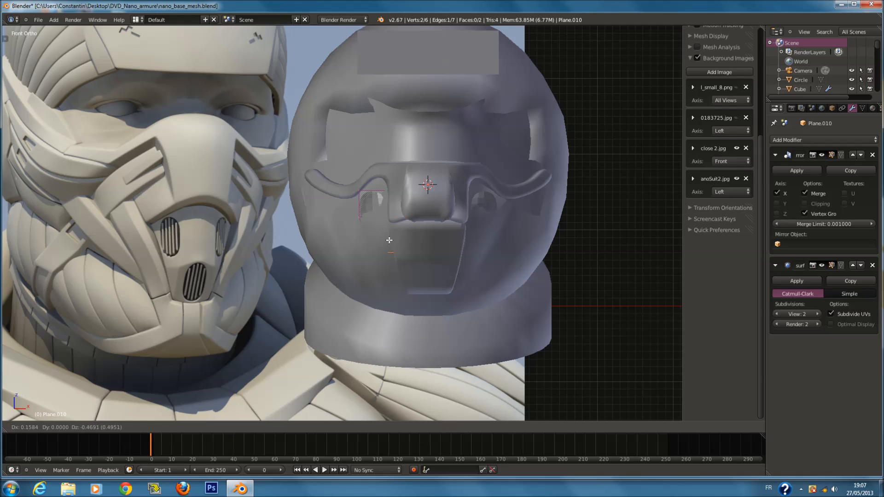
pyautogui.click(396, 260)
pyautogui.press('z')
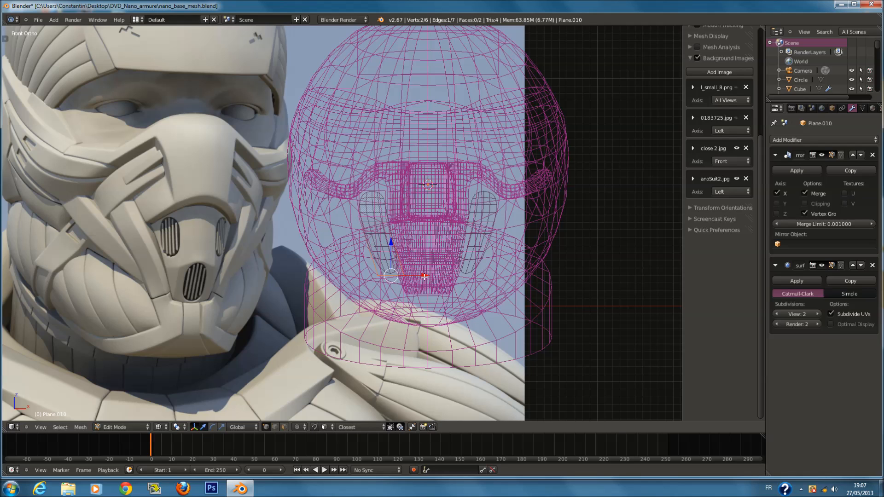
pyautogui.press('z')
pyautogui.moveTo(423, 276); pyautogui.dragTo(410, 276)
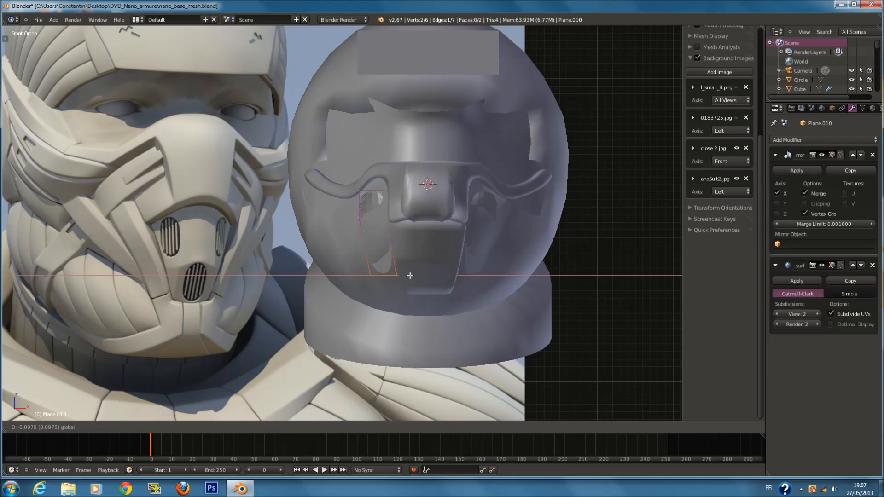
# Add a Solidify modifier to the cheek panel and set its thickness to about -0.16.
pyautogui.press('Tab')
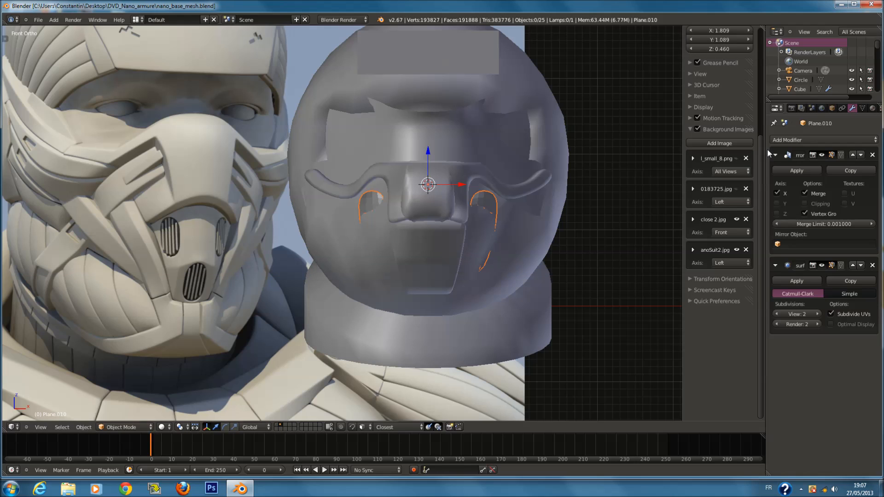
pyautogui.click(777, 155)
pyautogui.click(784, 141)
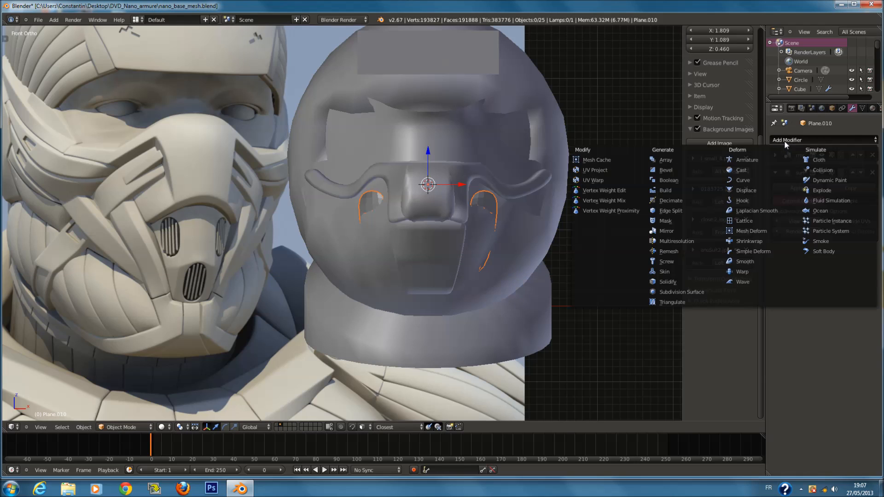
pyautogui.click(693, 279)
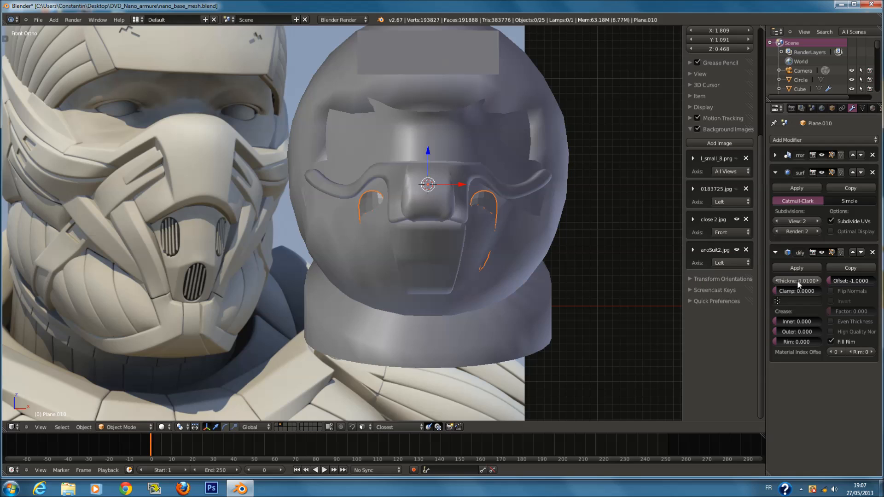
pyautogui.moveTo(793, 280); pyautogui.dragTo(758, 277)
# Select the cheek panel's entire mesh, shift it toward the chin plate, and move it -0.1 along Y.
pyautogui.press('Tab')
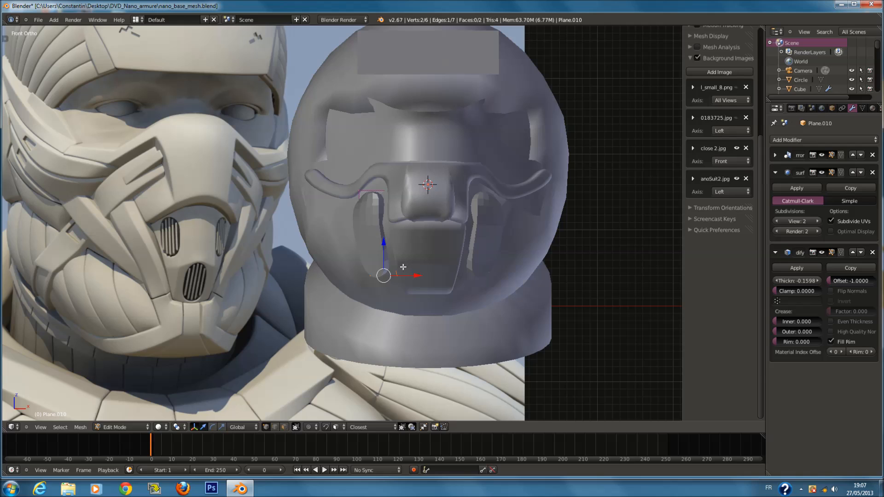
pyautogui.press('z')
pyautogui.press('a')
pyautogui.press('a')
pyautogui.press('z')
pyautogui.moveTo(398, 227); pyautogui.dragTo(406, 230)
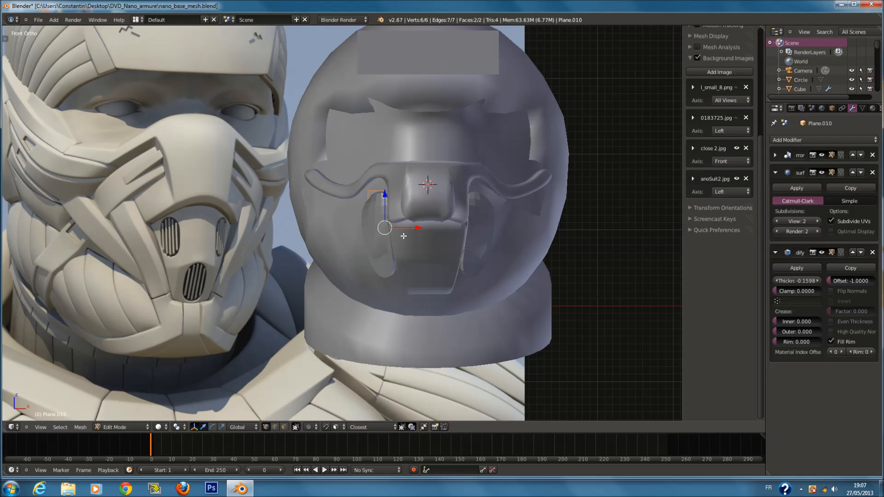
pyautogui.write('gy-.1')
pyautogui.press('Return')
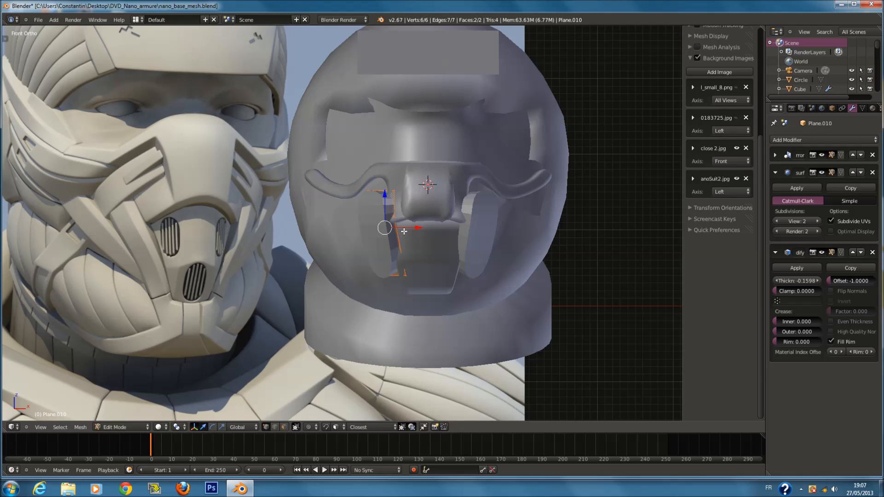
# Nudge the whole cheek panel slightly outward along X and adjust its depth along Y.
pyautogui.moveTo(408, 226); pyautogui.dragTo(400, 225)
pyautogui.press('g')
pyautogui.press('y')
pyautogui.click(399, 225)
pyautogui.press('Tab')
pyautogui.press('Tab')
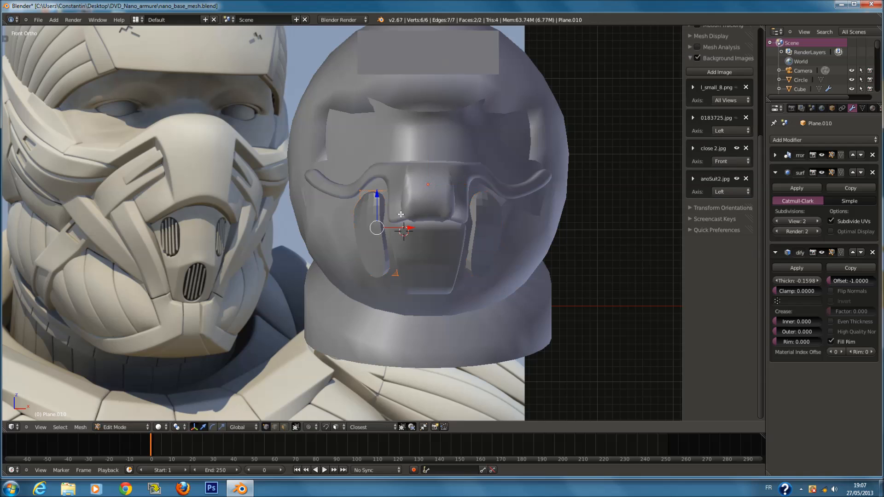
# Shift the cheek panel back toward the chin plate and rotate it slightly.
pyautogui.moveTo(408, 227); pyautogui.dragTo(417, 230)
pyautogui.press('r')
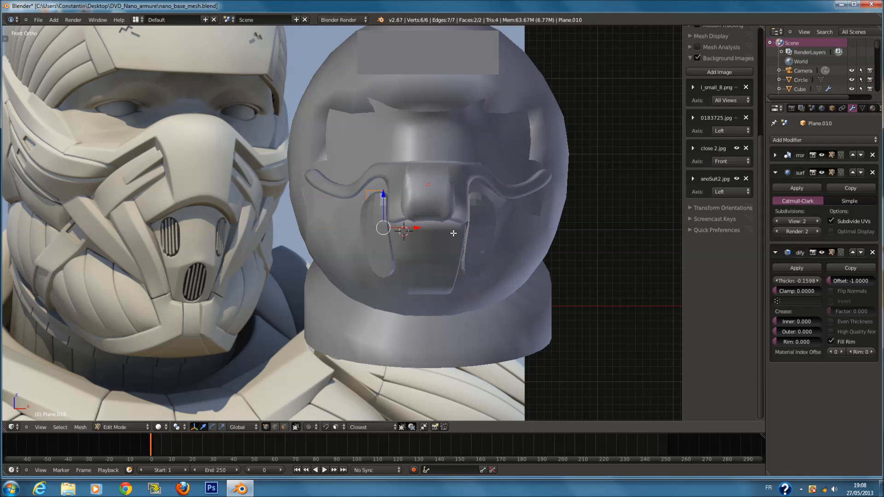
pyautogui.click(457, 228)
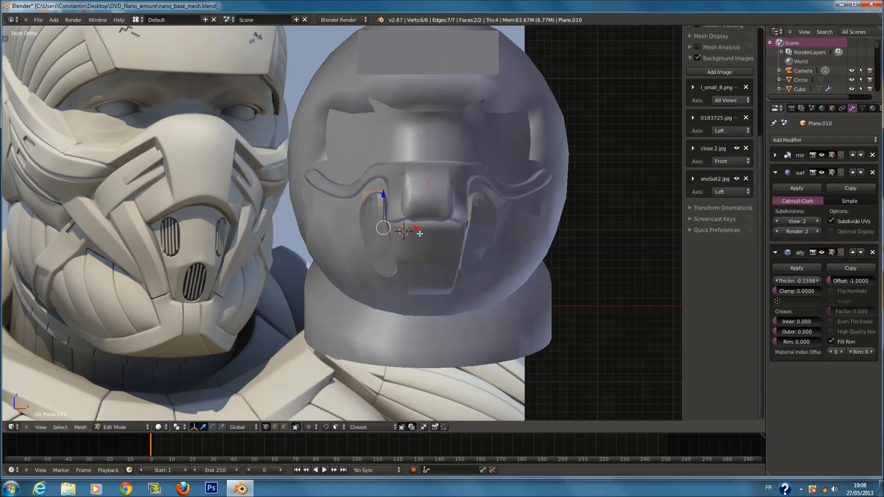
# Add one loop cut near the upper end of the cheek panel and two more across its lower section.
pyautogui.press('a')
pyautogui.press('z')
pyautogui.scroll(2, 409, 203)
pyautogui.hotkey('ctrl', 'r')
pyautogui.doubleClick(410, 195)
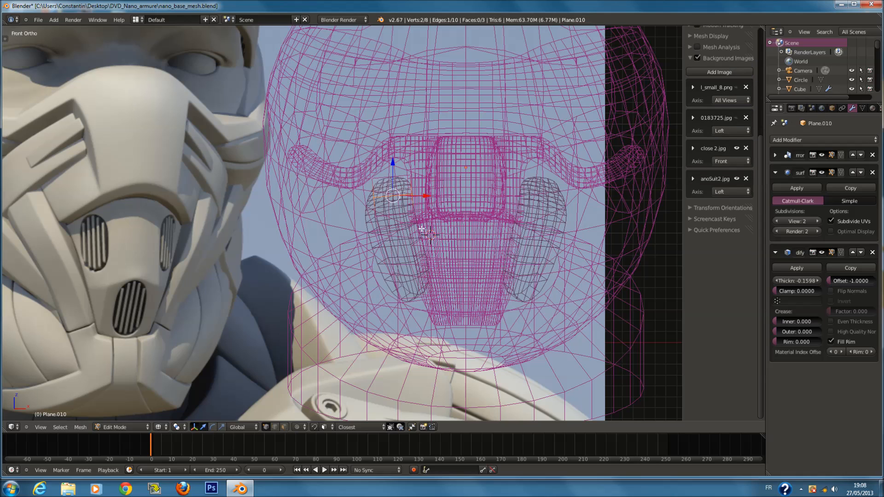
pyautogui.press('z')
pyautogui.press('a')
pyautogui.hotkey('ctrl', 'r')
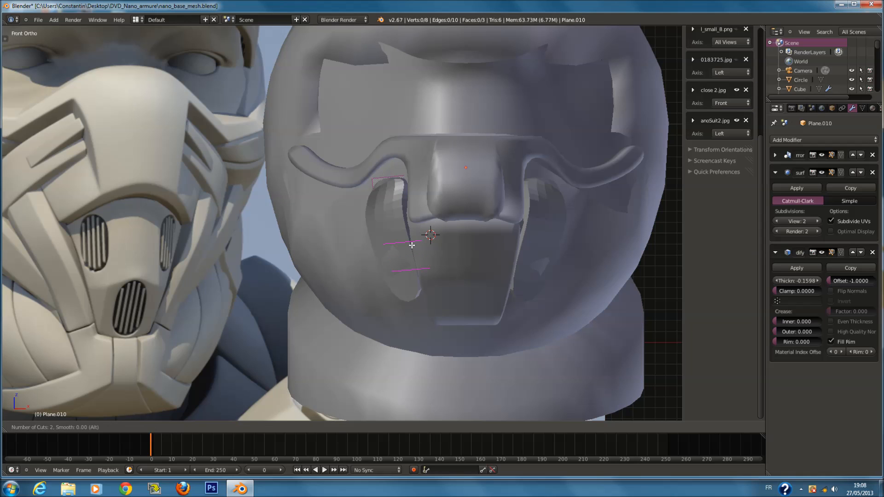
pyautogui.click(411, 245)
# Select the whole cheek panel and reposition it along Y and slightly outward along X.
pyautogui.press('a')
pyautogui.scroll(-2, 411, 245)
pyautogui.press('g')
pyautogui.press('y')
pyautogui.click(412, 243)
pyautogui.moveTo(417, 233); pyautogui.dragTo(407, 232)
pyautogui.press('g')
pyautogui.press('y')
pyautogui.click(404, 232)
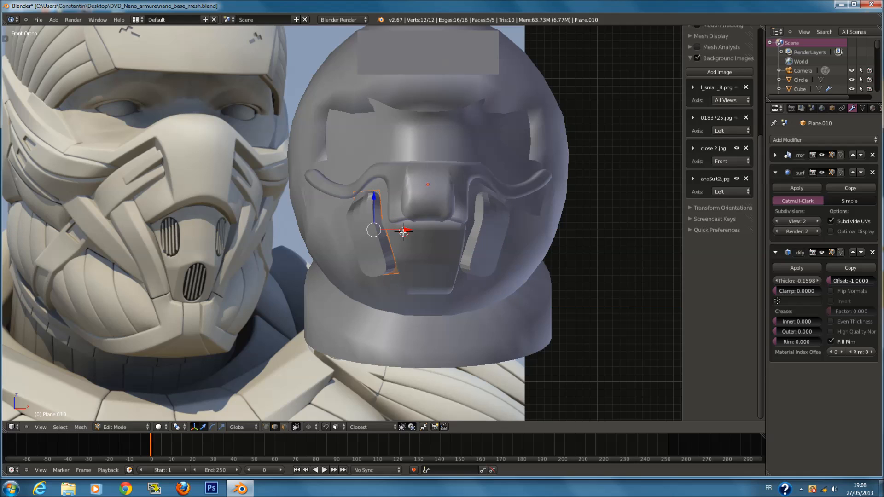
# Scale the cheek panel down slightly and adjust its depth along Y.
pyautogui.press('s')
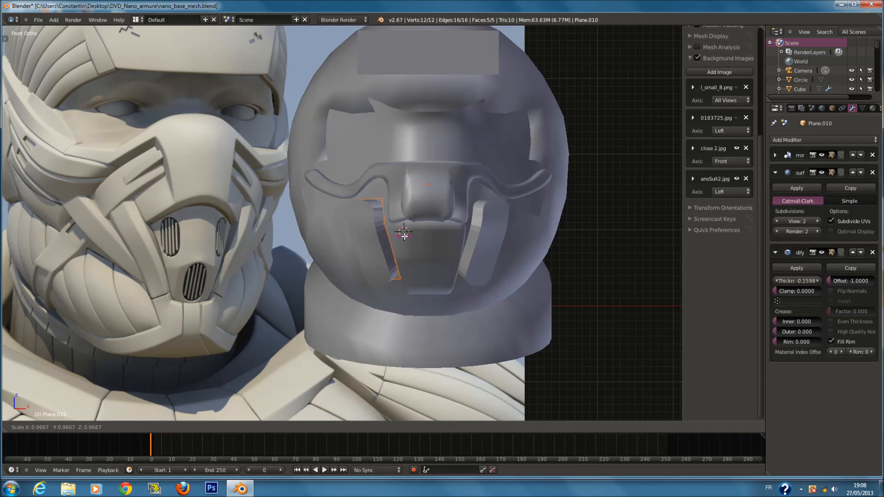
pyautogui.click(399, 235)
pyautogui.press('g')
pyautogui.press('y')
pyautogui.click(402, 237)
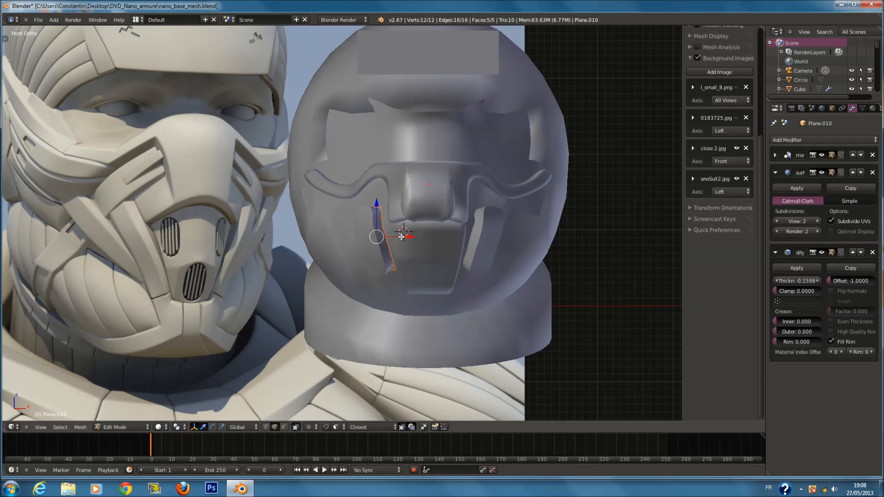
# Enlarge the cheek panel, move it along Y, and rotate it to follow the side of the chin plate.
pyautogui.press('s')
pyautogui.click(409, 245)
pyautogui.press('g')
pyautogui.press('y')
pyautogui.click(410, 240)
pyautogui.press('r')
pyautogui.click(446, 246)
pyautogui.moveTo(445, 246); pyautogui.dragTo(346, 187, button='middle')
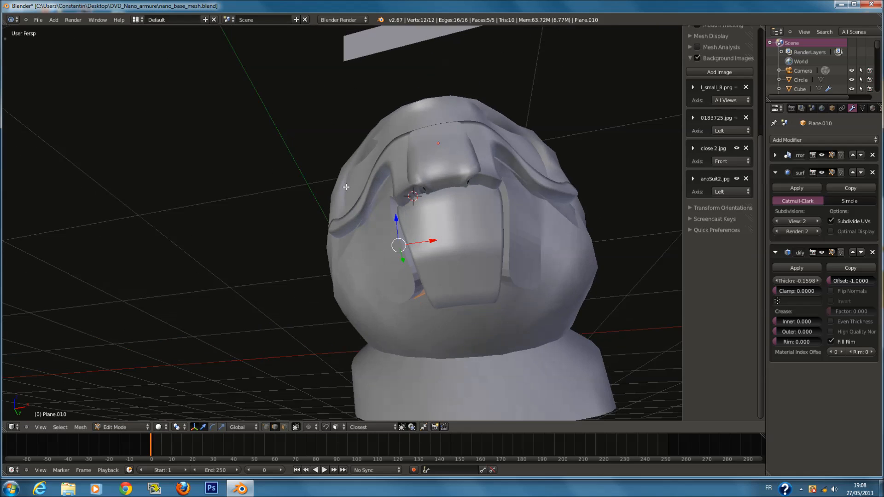
pyautogui.press('KP_1')
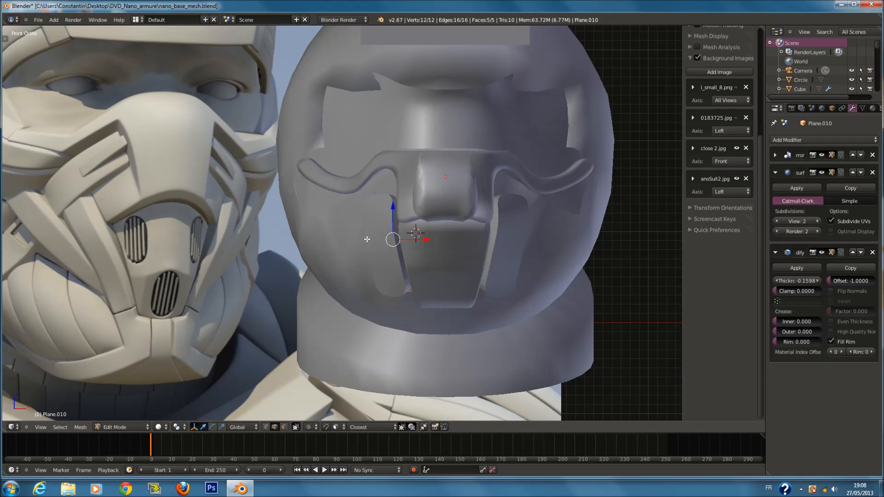
# Leave mesh editing, deselect the cheek panels, and save over the existing nano_base_mesh.blend file.
pyautogui.press('Tab')
pyautogui.hotkey('ctrl', 's')
pyautogui.click(420, 245)
pyautogui.scroll(-2, 420, 245)
pyautogui.press('a')
pyautogui.hotkey('ctrl', 's')
pyautogui.click(414, 245)
pyautogui.scroll(1, 391, 230)
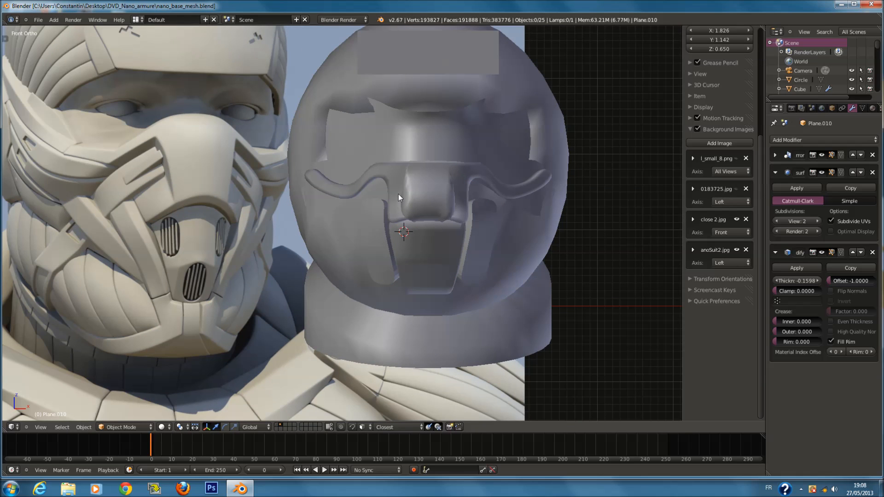
pyautogui.hotkey('ctrl', 's')
pyautogui.click(250, 307)
pyautogui.hotkey('ctrl', 's')
pyautogui.click(440, 280)
# Snap the 3D cursor to the chin plate and add a plane there, rotated 90 degrees about X.
pyautogui.scroll(-2, 424, 283)
pyautogui.rightClick(346, 271)
pyautogui.hotkey('shift', 's')
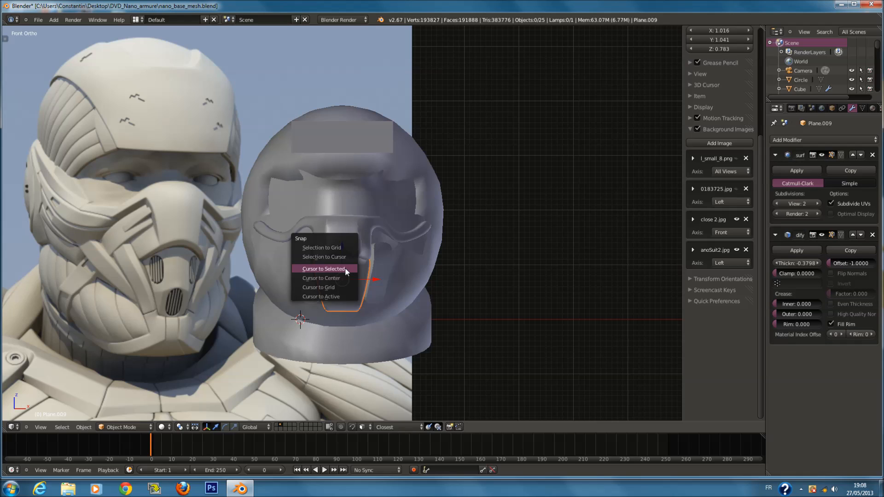
pyautogui.click(346, 271)
pyautogui.hotkey('shift', 'a')
pyautogui.moveTo(346, 269)
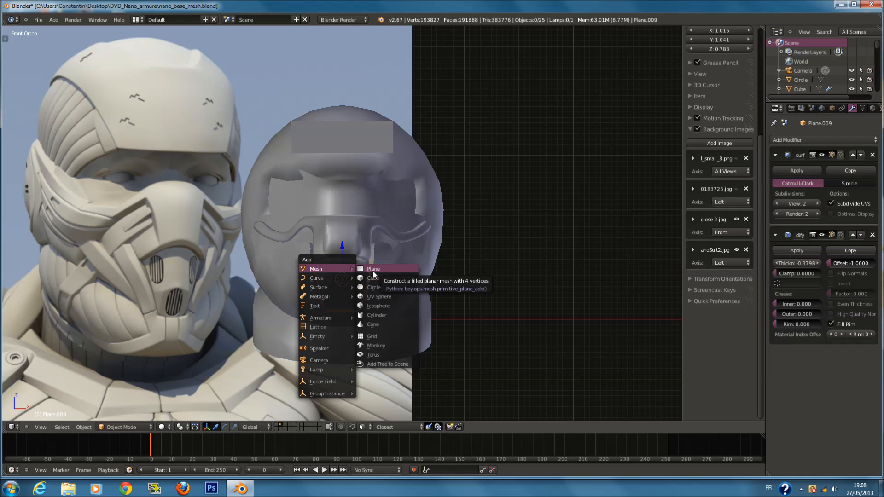
pyautogui.click(374, 271)
pyautogui.write('rx90')
pyautogui.press('Return')
# Scale the new plane down to about 0.52 units square and move it to the lower end of the chin plate.
pyautogui.press('s')
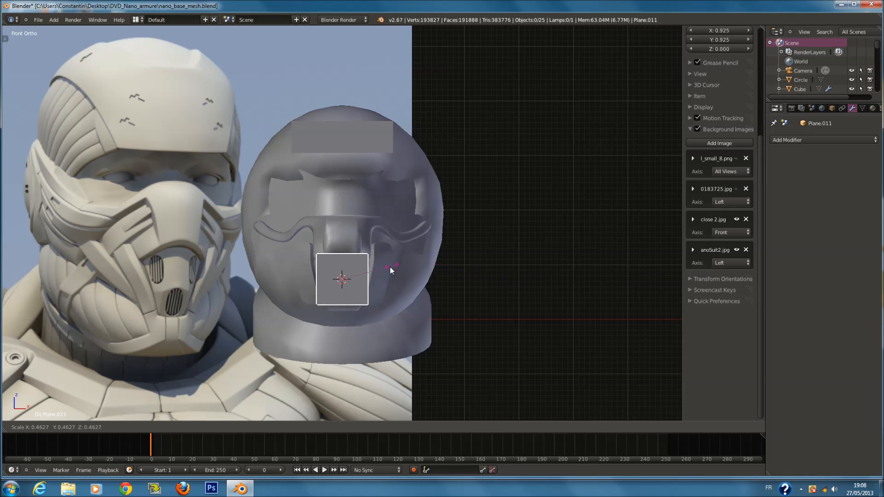
pyautogui.click(370, 271)
pyautogui.hotkey('ctrl', 's')
pyautogui.click(370, 270)
pyautogui.keyDown('shift'); pyautogui.scroll(-2, 350, 263); pyautogui.keyUp('shift')
pyautogui.moveTo(344, 232); pyautogui.dragTo(349, 269)
pyautogui.scroll(2, 348, 269)
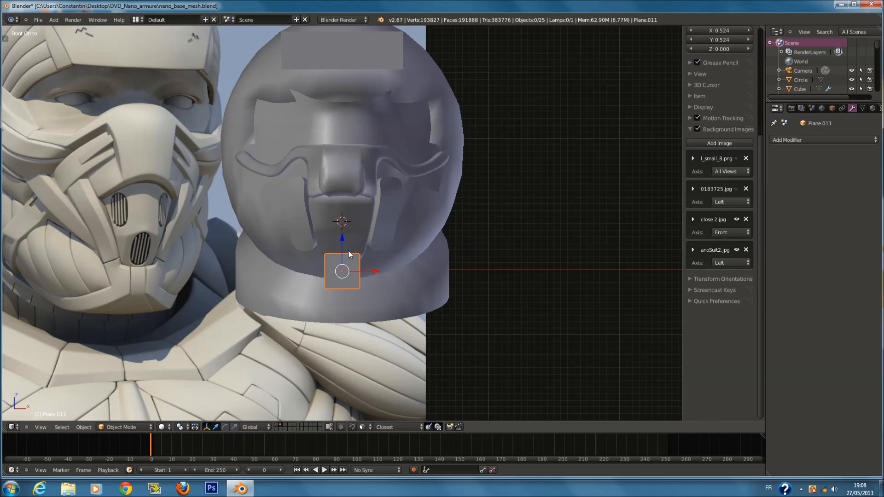
# Adjust the depth of the small chin plane from the side so it sits in front of the head.
pyautogui.press('KP_3')
pyautogui.keyDown('ctrl'); pyautogui.scroll(-2, 257, 131); pyautogui.keyUp('ctrl')
pyautogui.moveTo(254, 274); pyautogui.dragTo(297, 290)
pyautogui.press('KP_1')
pyautogui.press('KP_3')
pyautogui.scroll(-1, 334, 274)
pyautogui.moveTo(312, 269); pyautogui.dragTo(251, 283)
pyautogui.press('KP_1')
# Clear the selection, select only the head sphere, and open its mesh for editing.
pyautogui.press('a')
pyautogui.press('a')
pyautogui.press('a')
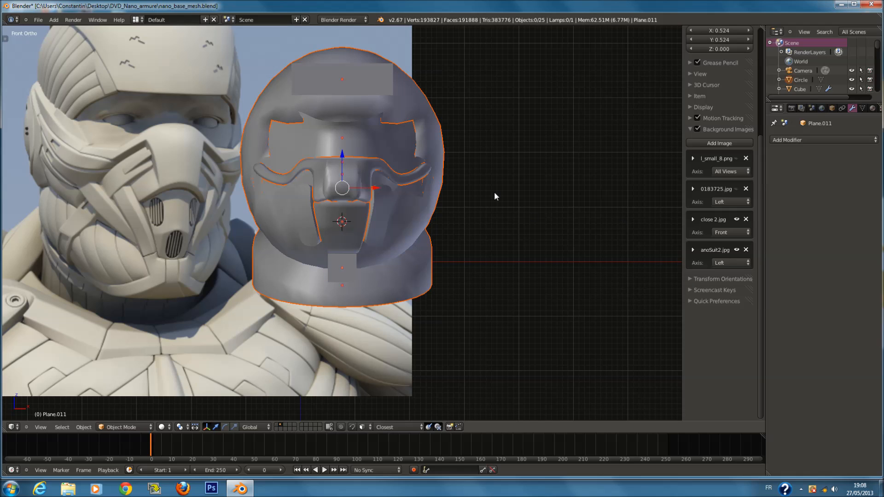
pyautogui.scroll(1, 465, 171)
pyautogui.rightClick(459, 122)
pyautogui.keyDown('shift'); pyautogui.scroll(5, 465, 138); pyautogui.keyUp('shift')
pyautogui.press('Tab')
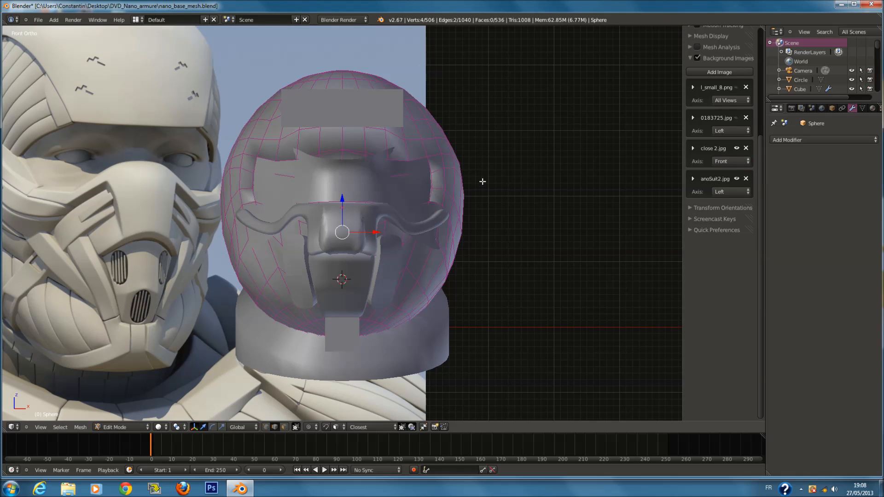
# Select the faces of the head sphere's positive-X half, including the hidden ones behind, and delete them.
pyautogui.press('z')
pyautogui.press('z')
pyautogui.press('a')
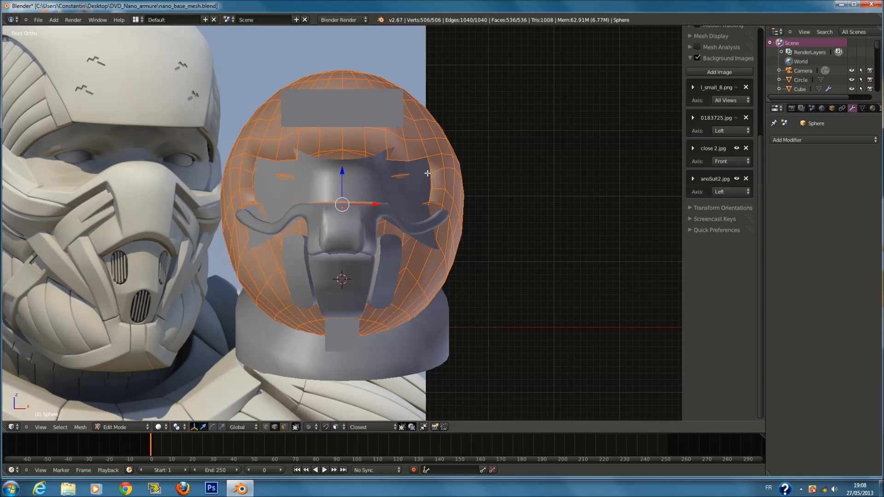
pyautogui.press('z')
pyautogui.press('a')
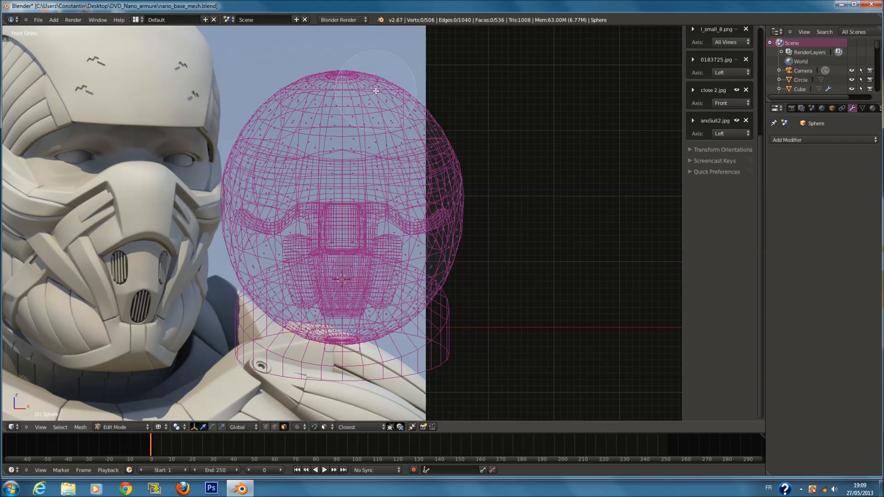
pyautogui.moveTo(384, 71)
pyautogui.mouseDown()
pyautogui.moveTo(396, 136)
pyautogui.moveTo(380, 317)
pyautogui.moveTo(364, 258)
pyautogui.moveTo(372, 112)
pyautogui.moveTo(448, 215)
pyautogui.moveTo(392, 306)
pyautogui.moveTo(463, 229)
pyautogui.moveTo(455, 175)
pyautogui.mouseUp()
pyautogui.rightClick(417, 166)
pyautogui.press('c')
pyautogui.rightClick(437, 243)
pyautogui.press('z')
pyautogui.scroll(-2, 441, 245)
pyautogui.press('x')
pyautogui.click(442, 245)
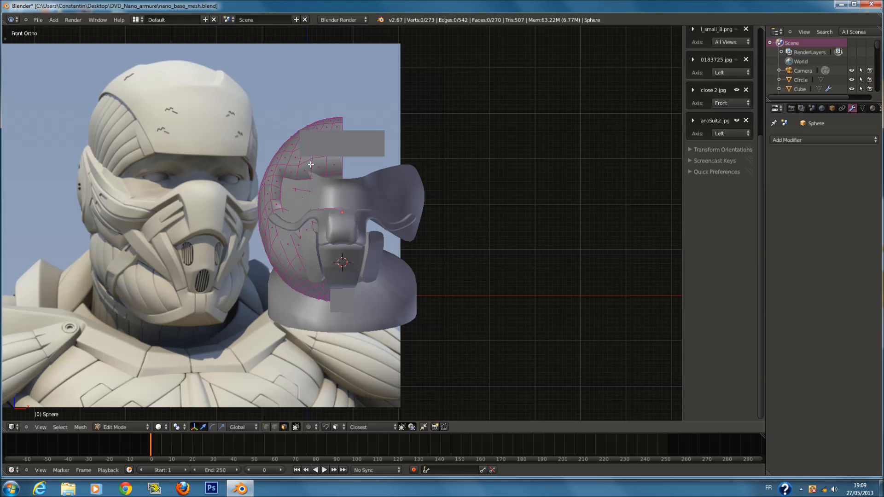
# Add an X-axis Mirror modifier to the half head and stretch it along global Z to about 4.59 units tall.
pyautogui.press('Tab')
pyautogui.click(817, 140)
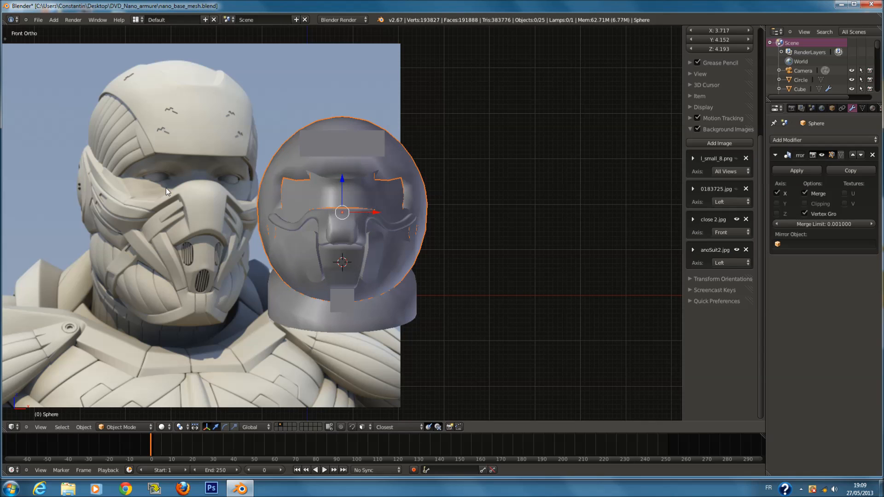
pyautogui.scroll(2, 359, 240)
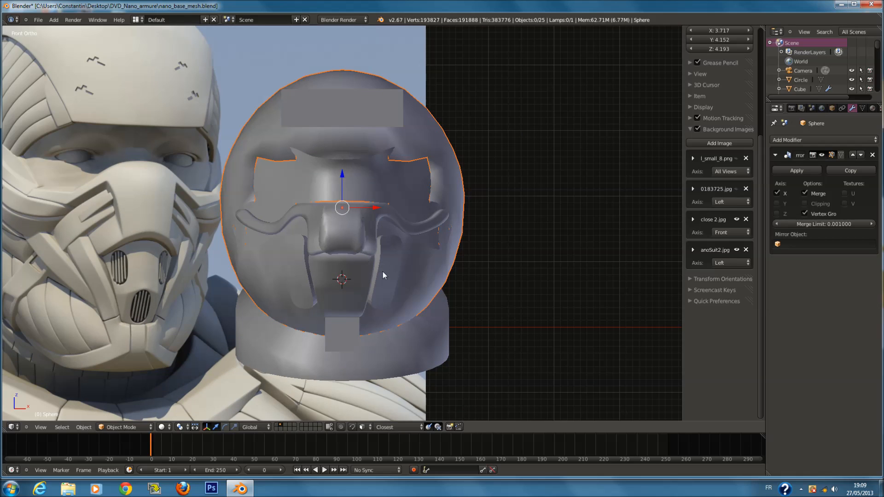
pyautogui.press('s')
pyautogui.press('z')
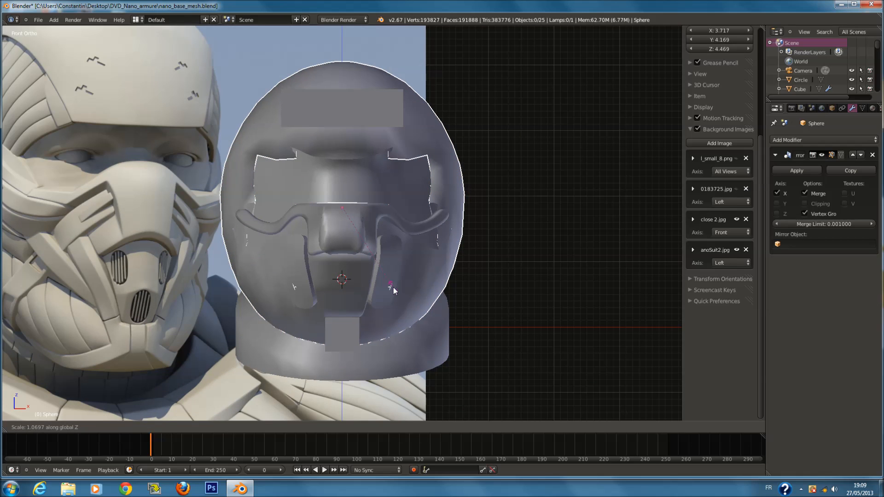
pyautogui.click(393, 290)
# Select the outermost faces on the side of the head mesh and set proportional editing to Connected.
pyautogui.press('Tab')
pyautogui.press('z')
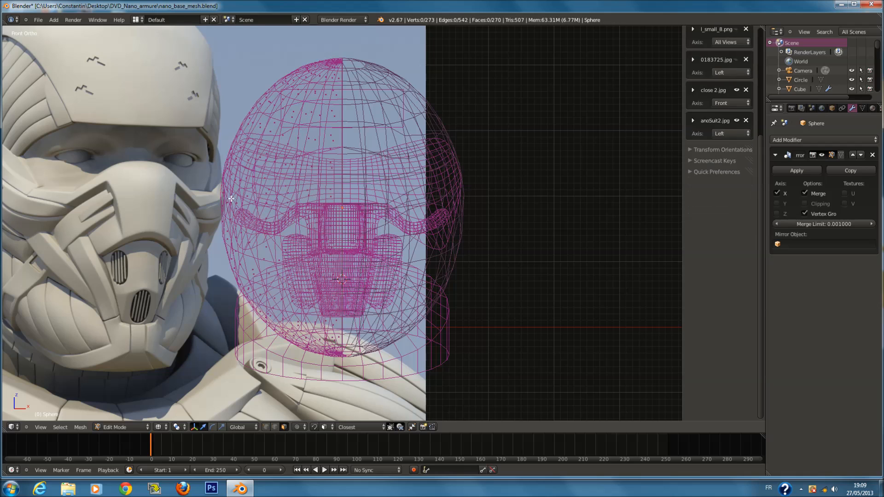
pyautogui.click(216, 210)
pyautogui.click(305, 428)
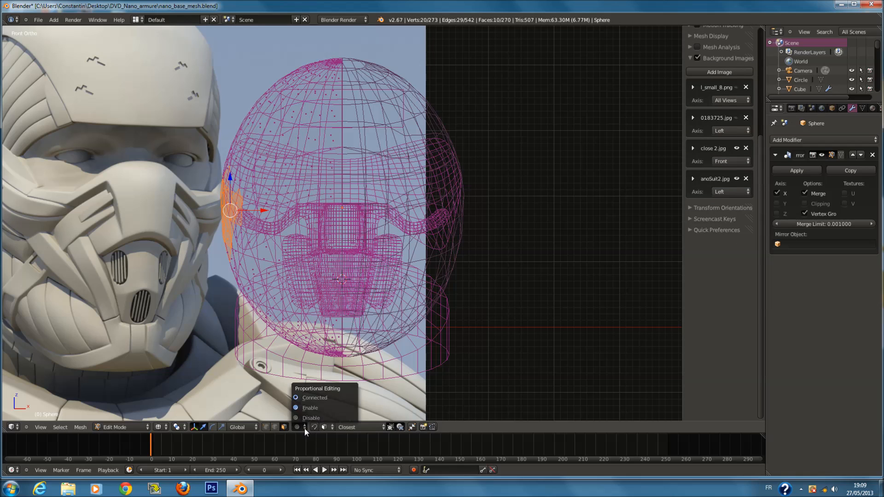
pyautogui.click(320, 397)
# Try to push the selected side faces of the head inward along X, and undo the move.
pyautogui.press('z')
pyautogui.moveTo(257, 213); pyautogui.dragTo(266, 215)
pyautogui.click(269, 216)
pyautogui.press('z')
pyautogui.hotkey('ctrl', 'z')
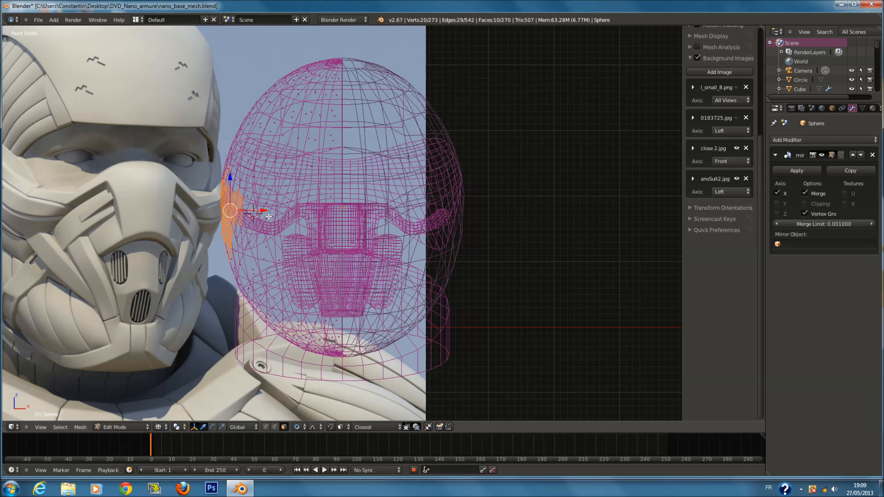
# Extend the selection on the head's side and pull those faces inward along X, narrowing the head to about 3.36 units.
pyautogui.click(221, 191)
pyautogui.rightClick(220, 190)
pyautogui.press('z')
pyautogui.moveTo(264, 196); pyautogui.dragTo(272, 196)
pyautogui.click(275, 198)
pyautogui.press('Tab')
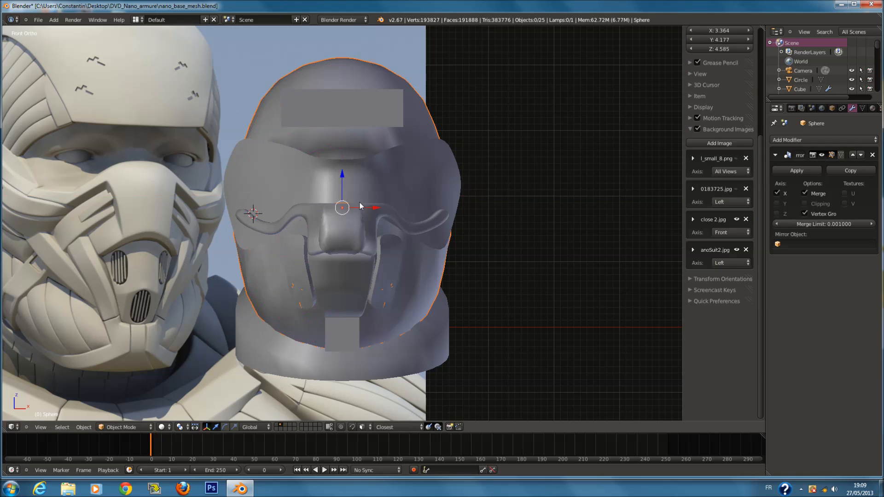
# Scale the whole head up uniformly to about 3.66 × 4.54 × 4.98 units.
pyautogui.press('s')
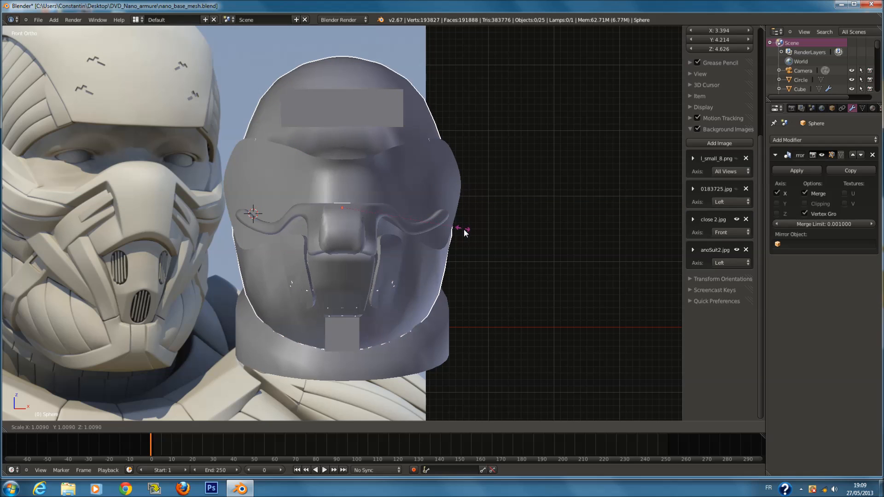
pyautogui.click(461, 236)
# Show the head mesh in wireframe edit mode from the left, over the Nanosuit 2 side reference image.
pyautogui.press('KP_3')
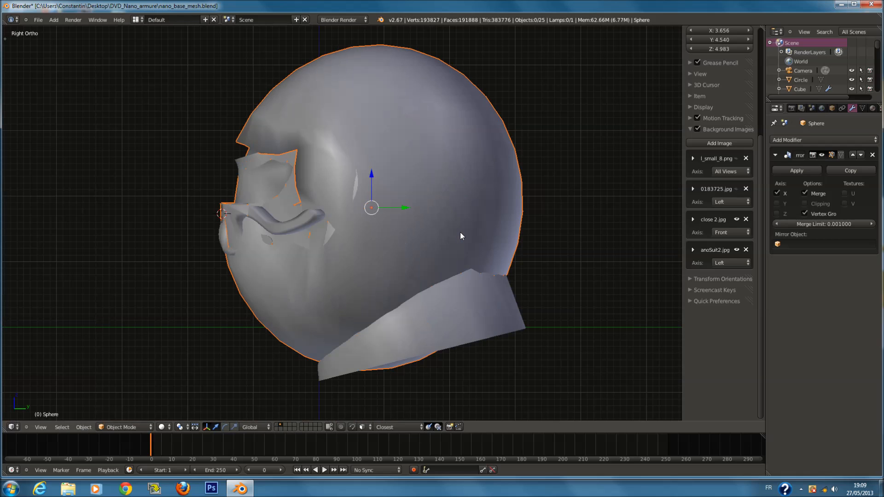
pyautogui.press('Tab')
pyautogui.keyDown('shift'); pyautogui.scroll(-4, 336, 307); pyautogui.keyUp('shift')
pyautogui.press('z')
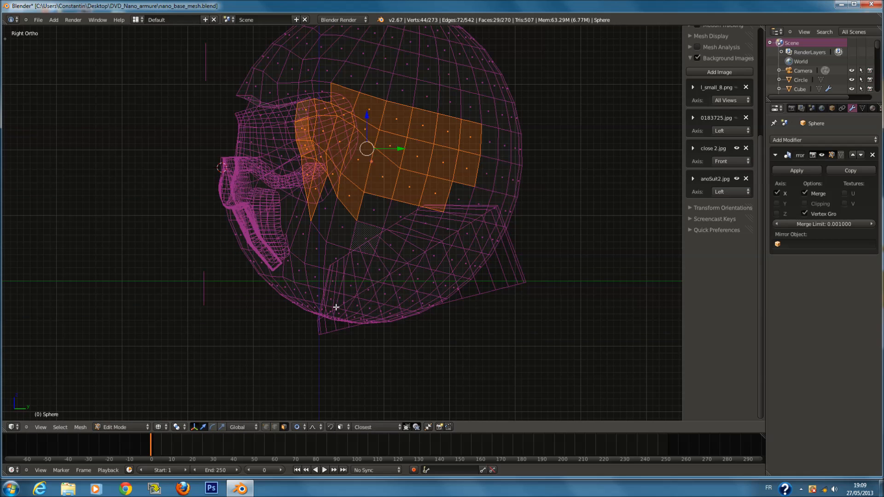
pyautogui.press('ctrl+KP_3')
pyautogui.press('Tab')
pyautogui.scroll(-2, 360, 310)
pyautogui.press('Tab')
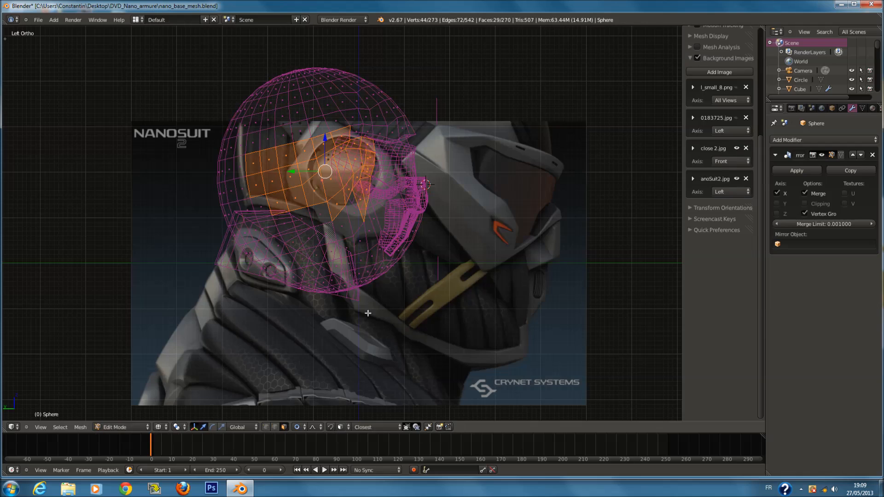
# Select the faces at the lower front of the chin and rotate them slightly in the side view with proportional editing.
pyautogui.scroll(3, 376, 306)
pyautogui.press('z')
pyautogui.press('z')
pyautogui.press('a')
pyautogui.press('a')
pyautogui.press('a')
pyautogui.press('c')
pyautogui.moveTo(412, 312); pyautogui.dragTo(417, 323)
pyautogui.rightClick(420, 323)
pyautogui.scroll(-1, 419, 313)
pyautogui.press('g')
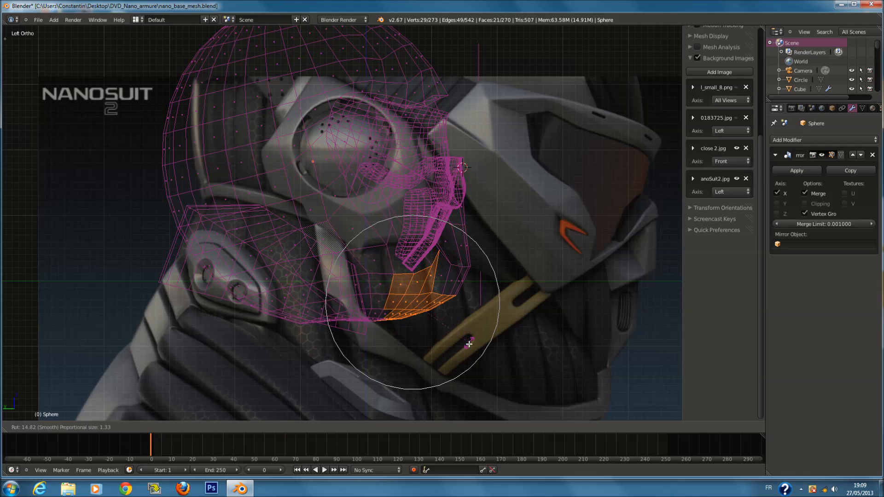
pyautogui.click(432, 328)
# Shift the selected chin faces backward and tilt them to flatten the underside of the jaw.
pyautogui.press('z')
pyautogui.press('g')
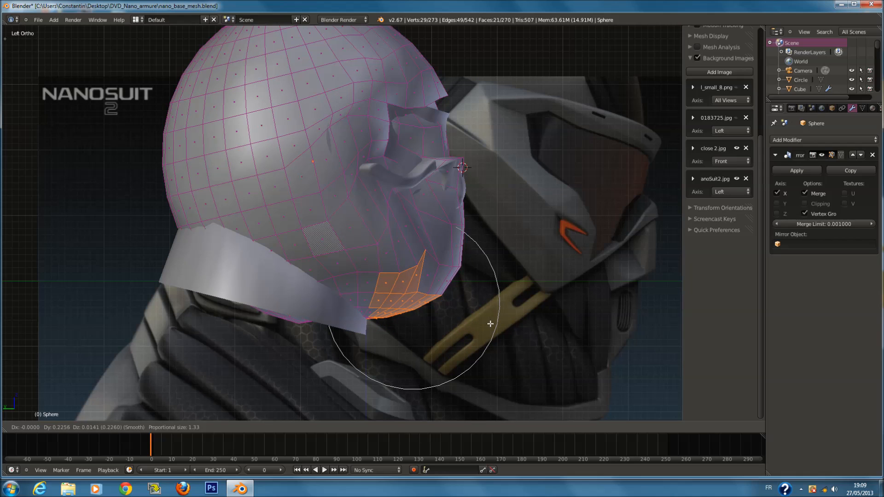
pyautogui.press('r')
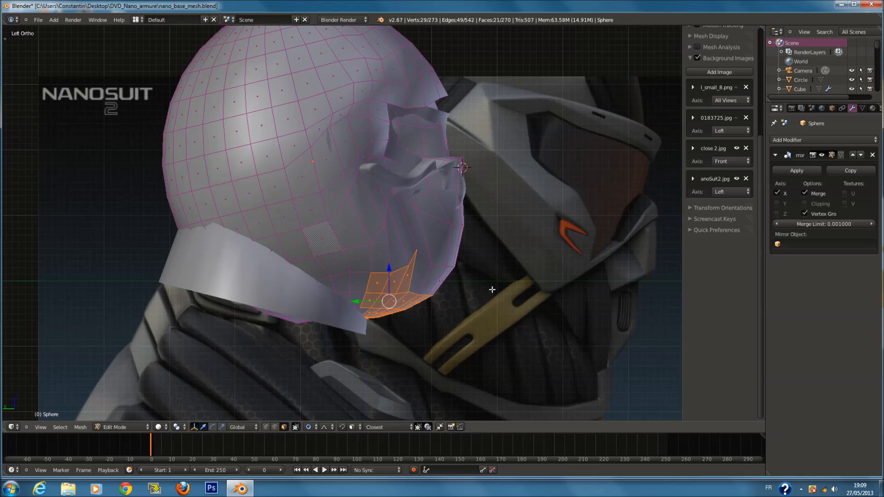
pyautogui.click(496, 286)
pyautogui.press('g')
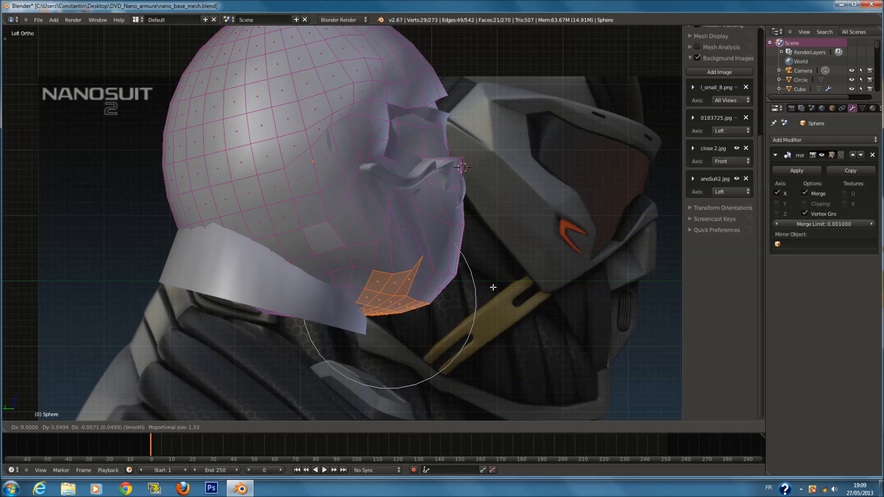
pyautogui.click(486, 269)
# Select the three faces at the front of the mouth area, move and tilt them backward, and raise them slightly.
pyautogui.press('z')
pyautogui.press('a')
pyautogui.press('c')
pyautogui.moveTo(462, 239); pyautogui.dragTo(444, 250)
pyautogui.press('g')
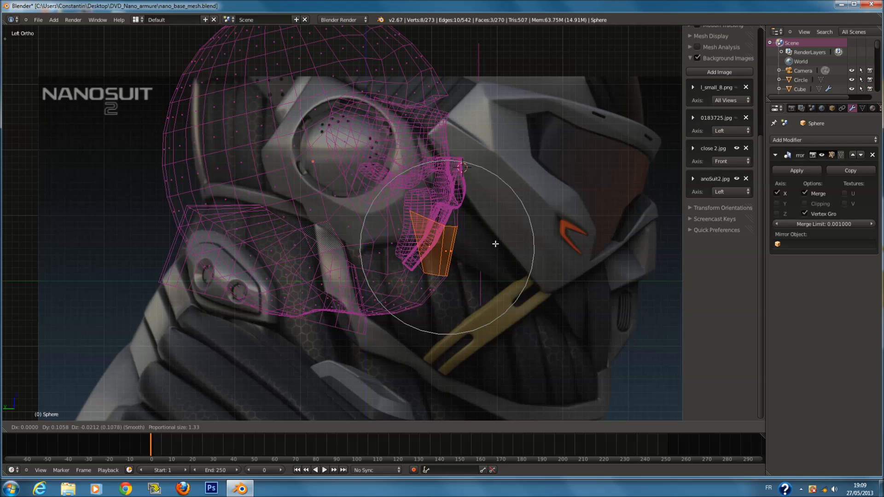
pyautogui.press('r')
pyautogui.click(508, 228)
pyautogui.press('z')
pyautogui.moveTo(428, 249); pyautogui.dragTo(425, 250)
pyautogui.moveTo(442, 221); pyautogui.dragTo(443, 213)
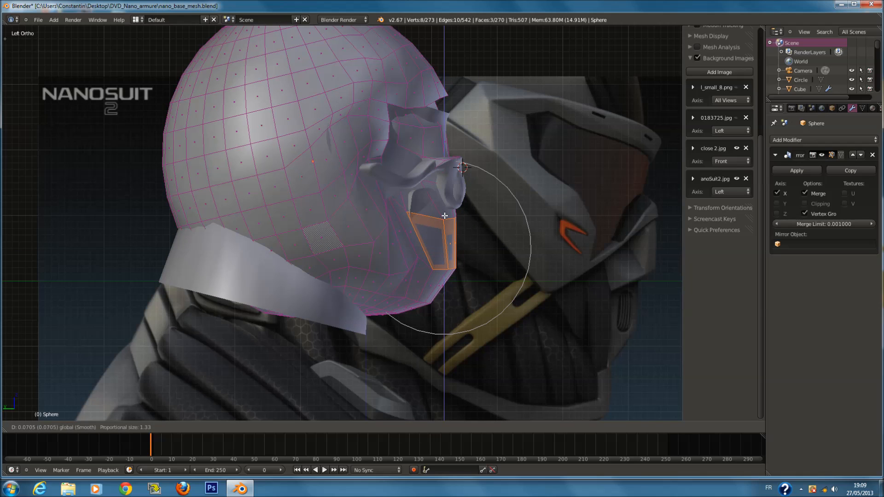
pyautogui.scroll(-2, 428, 243)
pyautogui.press('Tab')
pyautogui.press('Tab')
pyautogui.press('z')
pyautogui.keyDown('shift'); pyautogui.scroll(3, 364, 214); pyautogui.keyUp('shift')
pyautogui.press('a')
pyautogui.scroll(1, 335, 257)
pyautogui.press('a')
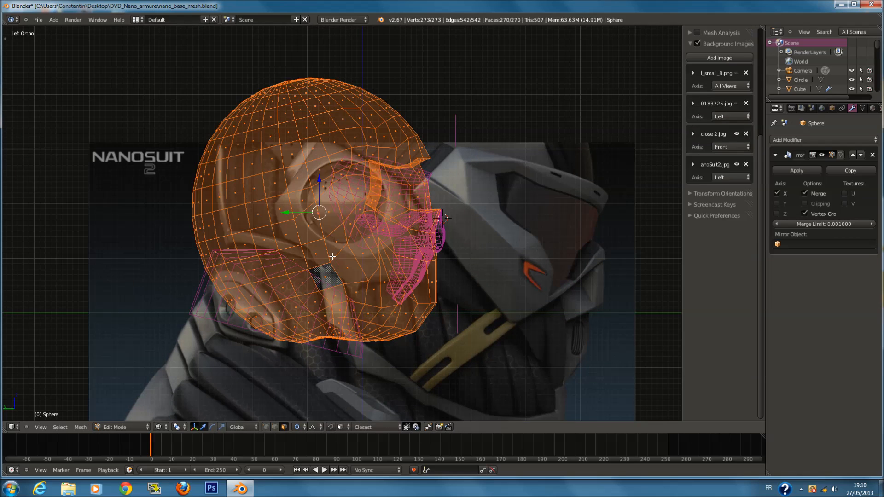
# Select the faces at the lower back of the head, then move them forward and rotate them toward the neck collar.
pyautogui.keyDown('ctrl'); pyautogui.scroll(-4, 328, 254); pyautogui.keyUp('ctrl')
pyautogui.scroll(-1, 319, 250)
pyautogui.scroll(2, 304, 254)
pyautogui.press('a')
pyautogui.press('c')
pyautogui.scroll(-2, 241, 264)
pyautogui.moveTo(241, 264); pyautogui.dragTo(247, 276)
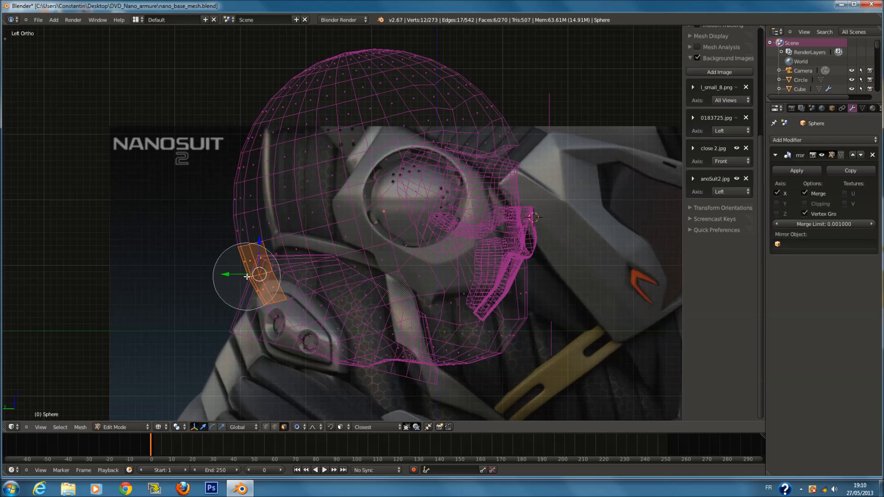
pyautogui.rightClick(247, 276)
pyautogui.press('g')
pyautogui.click(265, 259)
pyautogui.press('r')
pyautogui.click(367, 267)
# Select the faces at the upper back of the skull, rotate them with proportional editing, and clear the selection.
pyautogui.press('a')
pyautogui.press('c')
pyautogui.scroll(-4, 231, 141)
pyautogui.scroll(-1, 251, 89)
pyautogui.moveTo(265, 89); pyautogui.dragTo(308, 82)
pyautogui.rightClick(310, 83)
pyautogui.press('r')
pyautogui.click(477, 131)
pyautogui.press('a')
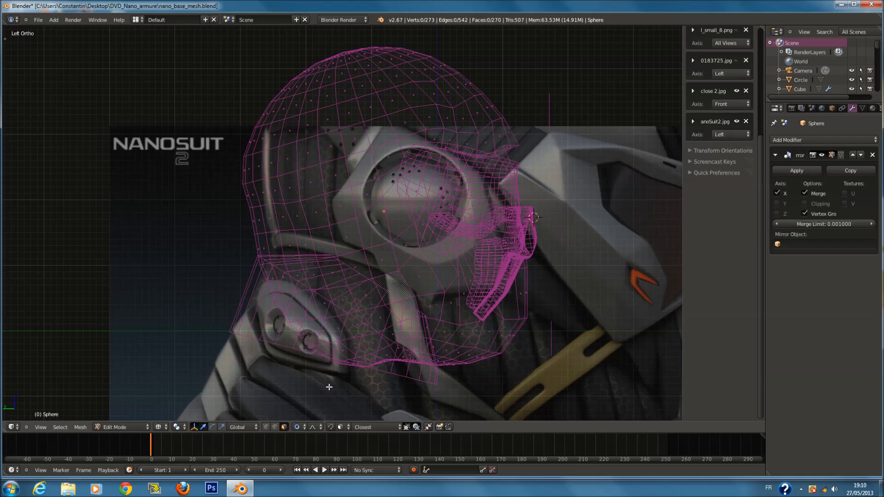
# In vertex select mode, move the vertices at the back of the head slightly forward and save the file.
pyautogui.press('c')
pyautogui.scroll(4, 233, 241)
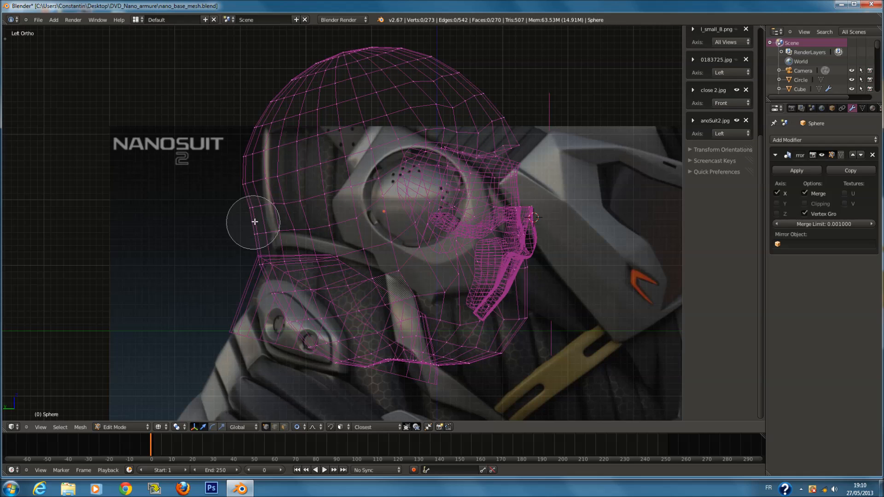
pyautogui.click(253, 212)
pyautogui.rightClick(253, 212)
pyautogui.press('g')
pyautogui.click(267, 236)
pyautogui.press('z')
pyautogui.press('Tab')
pyautogui.scroll(-1, 392, 262)
pyautogui.hotkey('ctrl', 's')
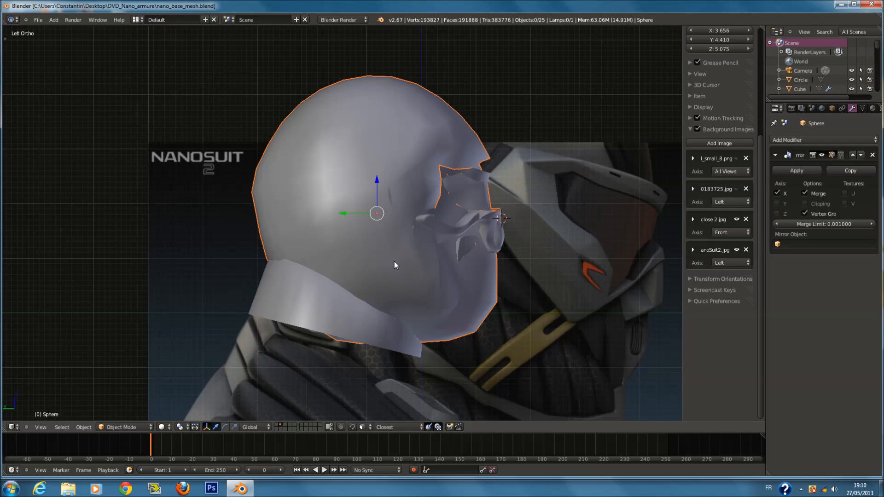
# Select the vertices over the upper back of the skull and shift them to smooth the crown's profile.
pyautogui.press('Tab')
pyautogui.press('z')
pyautogui.press('a')
pyautogui.press('a')
pyautogui.press('c')
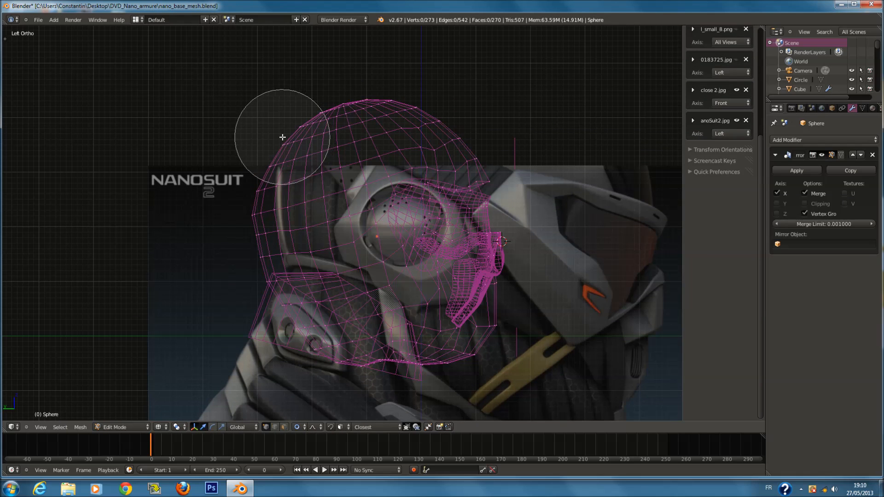
pyautogui.moveTo(282, 137); pyautogui.dragTo(369, 75)
pyautogui.press('Escape')
pyautogui.press('g')
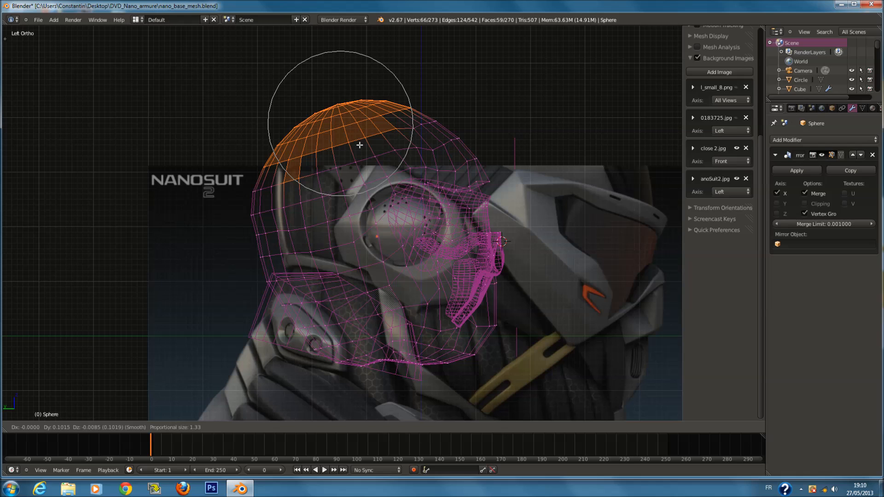
pyautogui.click(359, 145)
pyautogui.press('z')
pyautogui.press('Tab')
# Save over the existing nano_base_mesh.blend file.
pyautogui.moveTo(496, 204); pyautogui.dragTo(416, 206, button='middle')
pyautogui.hotkey('ctrl', 's')
pyautogui.click(415, 207)
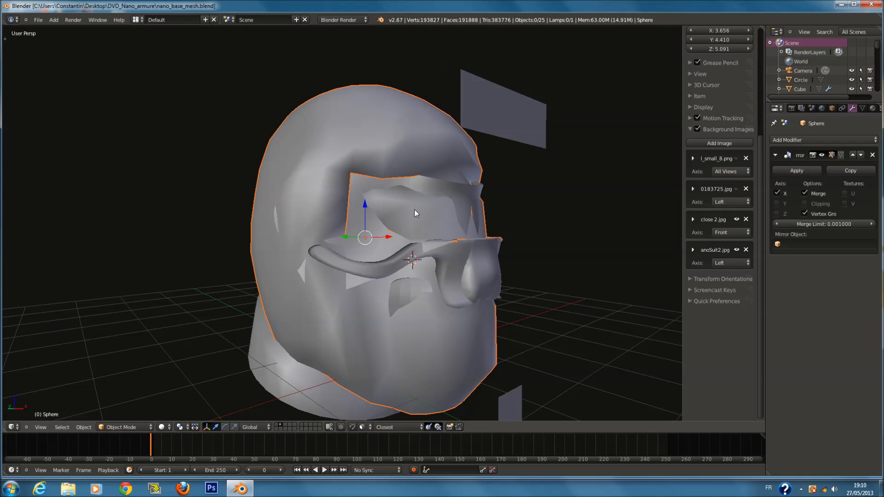
# Hide the rectangular forehead plane and the small square chin plane in the front view.
pyautogui.press('ctrl+KP_1')
pyautogui.press('KP_1')
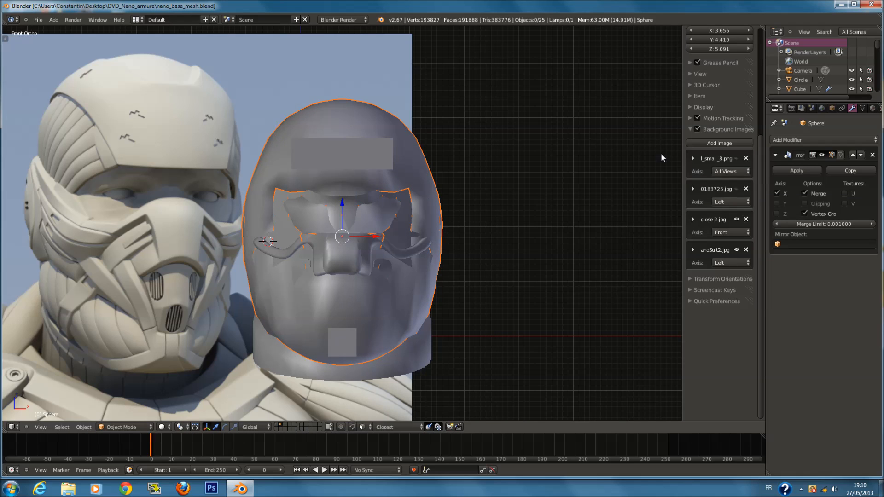
pyautogui.scroll(2, 400, 194)
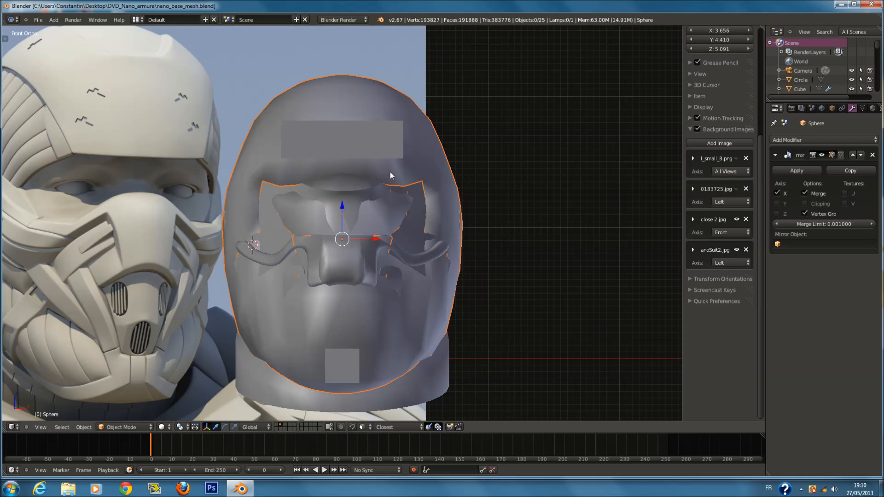
pyautogui.rightClick(391, 140)
pyautogui.press('h')
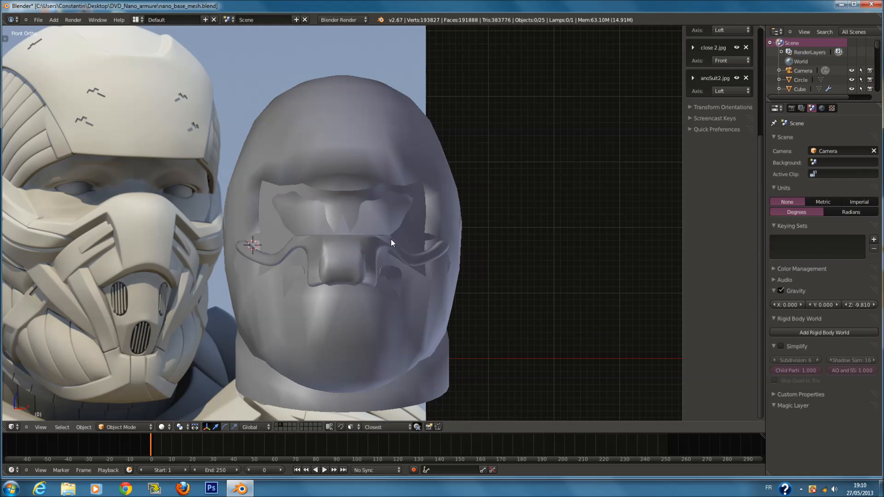
# Hide the nose piece and the curved mask trim pieces in front of the head mesh.
pyautogui.rightClick(370, 207)
pyautogui.rightClick(364, 190)
pyautogui.rightClick(370, 194)
pyautogui.rightClick(358, 258)
pyautogui.press('g')
pyautogui.rightClick(413, 272)
pyautogui.press('h')
pyautogui.rightClick(392, 275)
pyautogui.press('h')
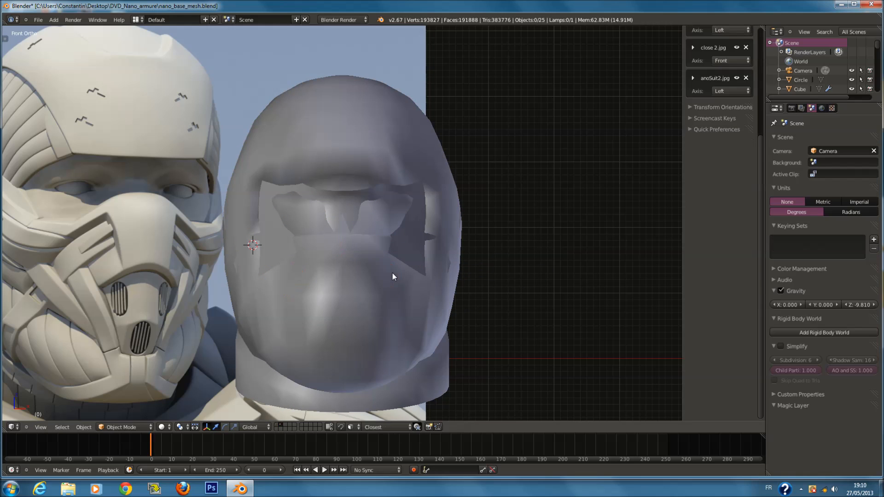
# Select the central mouth piece buried in the lower face in wireframe display and hide it.
pyautogui.press('z')
pyautogui.rightClick(357, 285)
pyautogui.rightClick(358, 288)
pyautogui.press('h')
# Select the mirrored eye-area band and shift all of its vertices together relative to the head mesh.
pyautogui.rightClick(360, 186)
pyautogui.rightClick(366, 196)
pyautogui.press('z')
pyautogui.press('Tab')
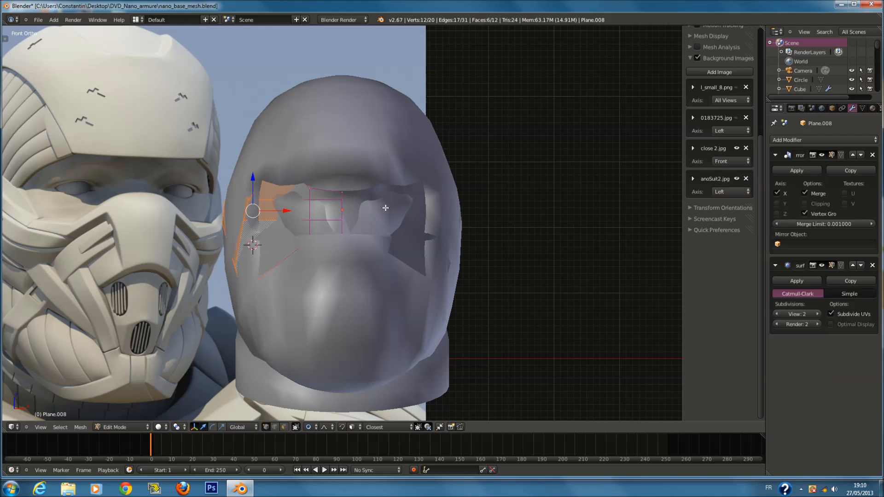
pyautogui.hotkey('alt', 's')
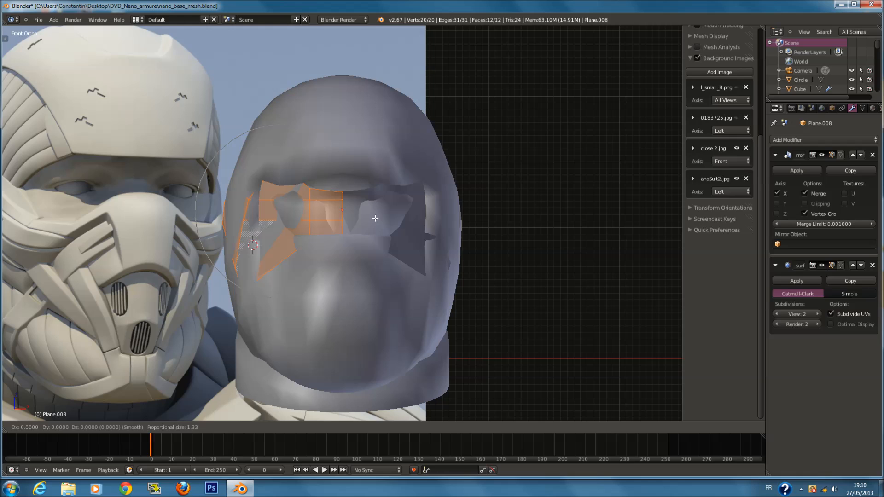
pyautogui.click(375, 217)
pyautogui.press('Tab')
# Collapse the settings of the eye band's mirror and subdivision surface modifiers.
pyautogui.keyDown('ctrl'); pyautogui.scroll(-2, 366, 229); pyautogui.keyUp('ctrl')
pyautogui.click(775, 155)
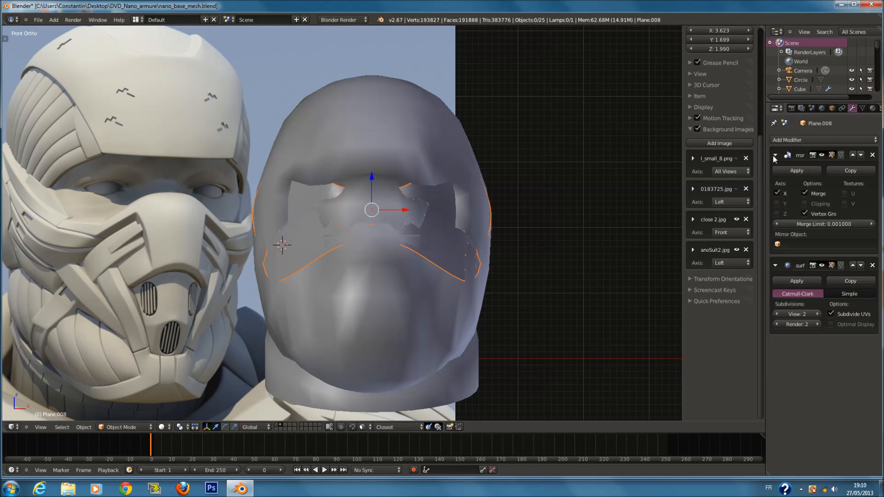
pyautogui.click(775, 173)
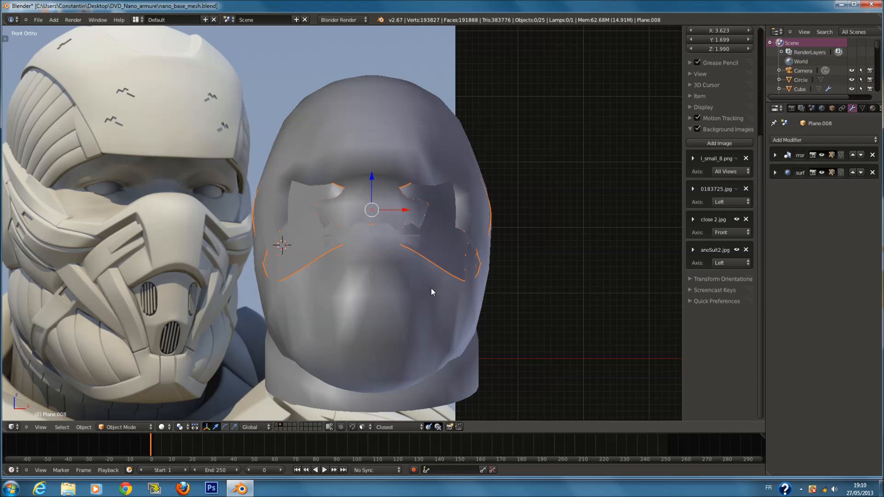
# Unhide all objects and hide the forehead plane, the small square chin plane and the curved nose trim piece again.
pyautogui.hotkey('alt', 'h')
pyautogui.rightClick(399, 151)
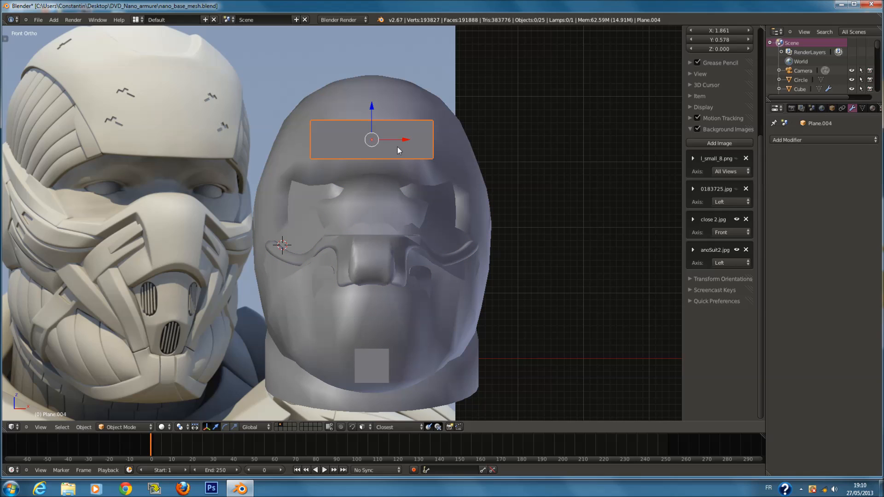
pyautogui.press('h')
pyautogui.rightClick(380, 360)
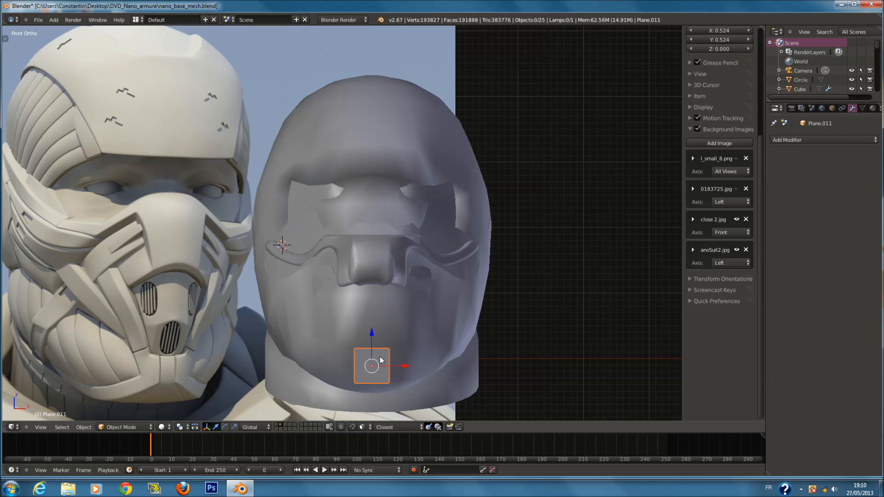
pyautogui.press('h')
pyautogui.rightClick(390, 259)
pyautogui.press('h')
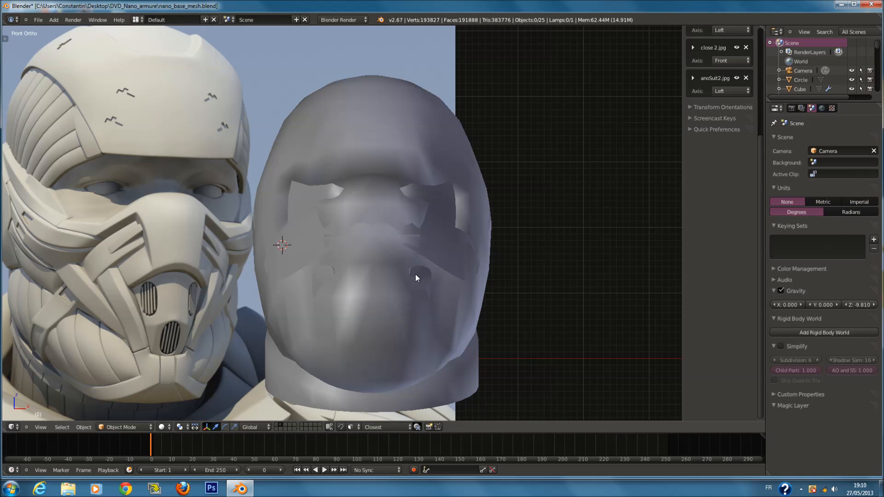
# Select the central mouth piece and move its whole mesh forward so it sits in front of the head.
pyautogui.press('z')
pyautogui.rightClick(417, 276)
pyautogui.press('z')
pyautogui.rightClick(390, 288)
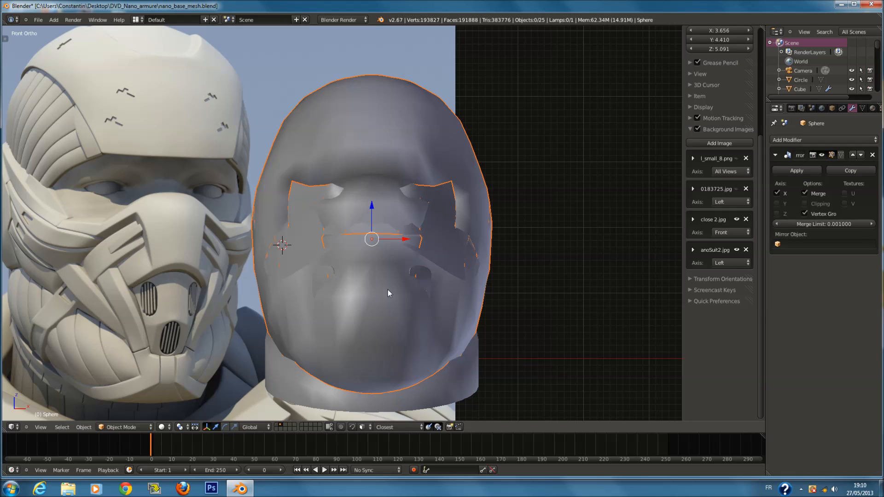
pyautogui.press('z')
pyautogui.press('z')
pyautogui.press('Tab')
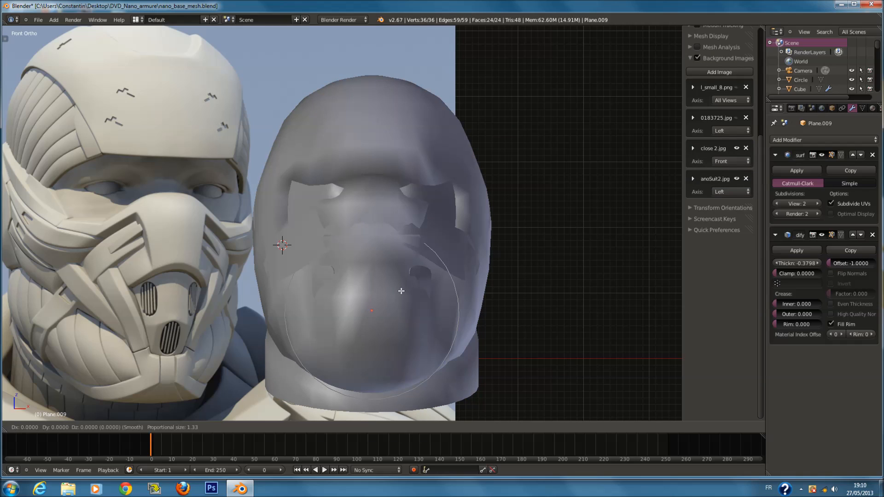
pyautogui.hotkey('alt', 'h')
pyautogui.press('z')
pyautogui.moveTo(401, 291)
pyautogui.mouseDown(button='middle')
pyautogui.moveTo(434, 299)
pyautogui.moveTo(489, 288)
pyautogui.moveTo(459, 285)
pyautogui.mouseUp(button='middle')
pyautogui.press('z')
pyautogui.press('Tab')
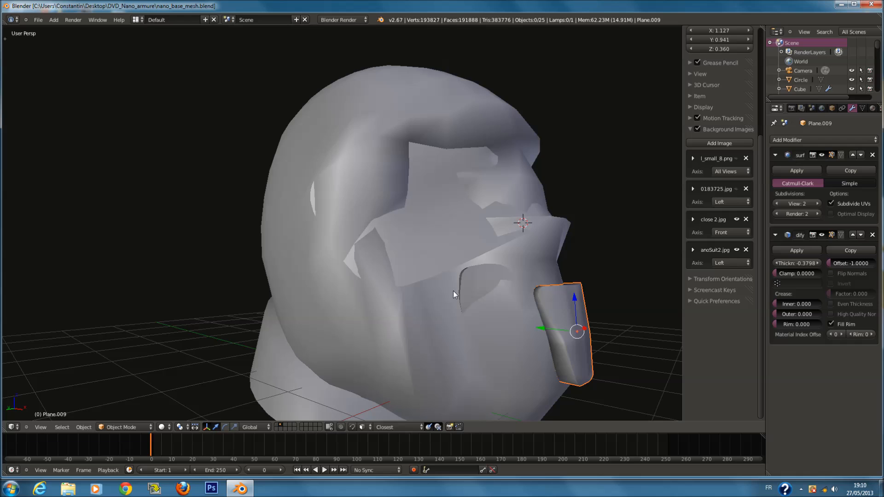
# Select the mirrored side pieces flanking the mouth piece and move all their vertices along the Y axis, out of the head.
pyautogui.press('KP_1')
pyautogui.press('z')
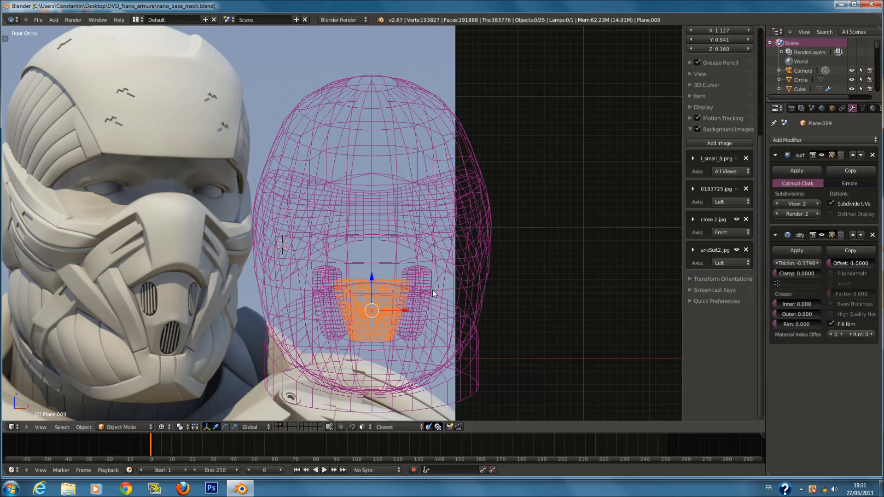
pyautogui.rightClick(411, 281)
pyautogui.press('Tab')
pyautogui.press('z')
pyautogui.press('g')
pyautogui.press('y')
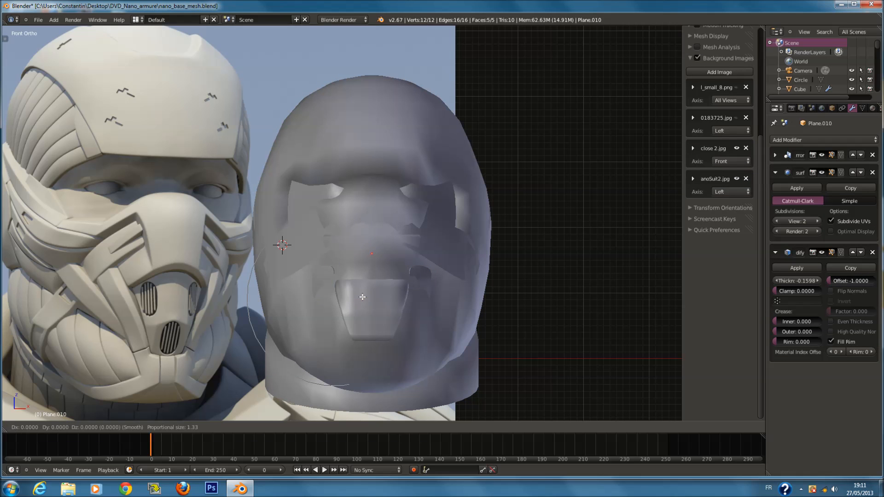
pyautogui.click(361, 296)
pyautogui.moveTo(362, 298); pyautogui.dragTo(353, 296)
# Fine-tune the depth of the mouth's side pieces along the Y axis and save over the existing file.
pyautogui.press('g')
pyautogui.press('y')
pyautogui.click(355, 296)
pyautogui.press('Tab')
pyautogui.press('Tab')
pyautogui.moveTo(351, 300); pyautogui.dragTo(357, 300)
pyautogui.press('Tab')
pyautogui.hotkey('ctrl', 's')
pyautogui.click(406, 304)
# Unhide all the mask pieces and move the nose trim piece along the Y axis, saving over the existing file.
pyautogui.hotkey('alt', 'h')
pyautogui.press('Tab')
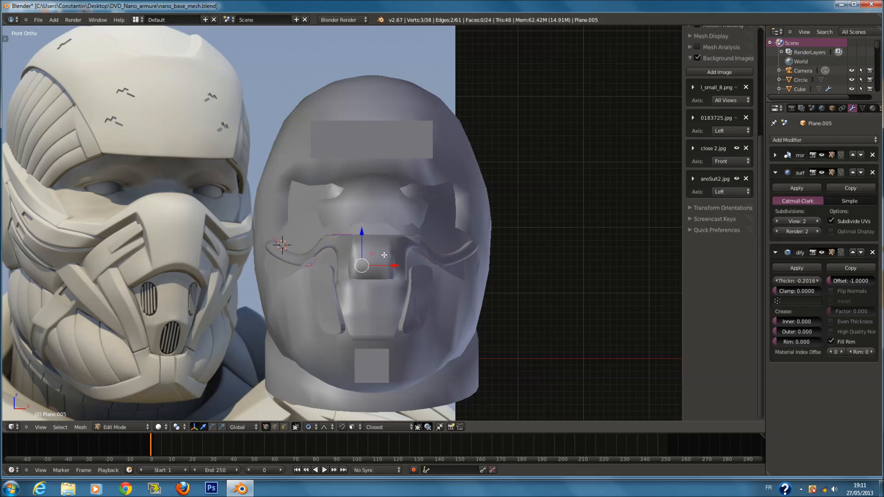
pyautogui.press('g')
pyautogui.press('y')
pyautogui.click(384, 253)
pyautogui.press('Tab')
pyautogui.scroll(-1, 386, 263)
pyautogui.hotkey('ctrl', 's')
pyautogui.click(388, 264)
# Circle-select the vertices around the nose trim piece's lower inner edge in wireframe from a side angle.
pyautogui.moveTo(387, 263)
pyautogui.mouseDown(button='middle')
pyautogui.moveTo(456, 265)
pyautogui.moveTo(510, 304)
pyautogui.moveTo(487, 272)
pyautogui.moveTo(471, 266)
pyautogui.mouseUp(button='middle')
pyautogui.scroll(2, 510, 305)
pyautogui.scroll(4, 469, 244)
pyautogui.press('z')
pyautogui.press('Tab')
pyautogui.press('a')
pyautogui.moveTo(457, 196); pyautogui.dragTo(469, 203, button='middle')
pyautogui.press('a')
pyautogui.press('a')
pyautogui.press('c')
pyautogui.scroll(5, 479, 225)
pyautogui.moveTo(469, 227); pyautogui.dragTo(501, 213)
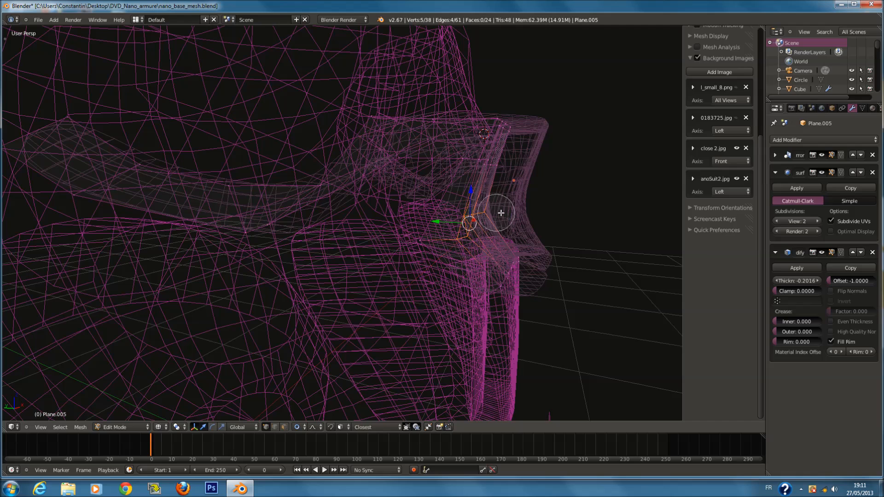
# Disable proportional editing and move the selected nose piece vertices forward along the Y axis.
pyautogui.press('g')
pyautogui.press('Escape')
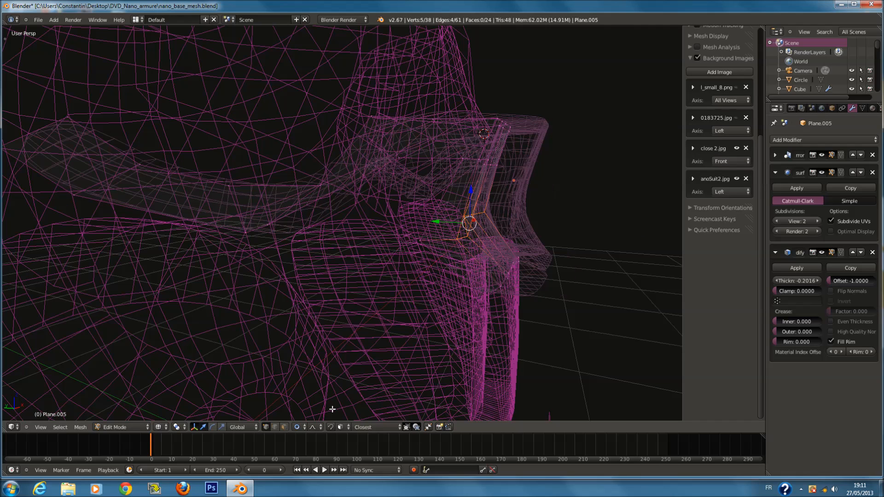
pyautogui.click(302, 426)
pyautogui.click(304, 419)
pyautogui.moveTo(437, 224); pyautogui.dragTo(479, 236)
pyautogui.press('z')
pyautogui.moveTo(516, 193)
pyautogui.mouseDown(button='middle')
pyautogui.moveTo(450, 200)
pyautogui.moveTo(477, 205)
pyautogui.mouseUp(button='middle')
pyautogui.press('z')
pyautogui.press('z')
pyautogui.press('z')
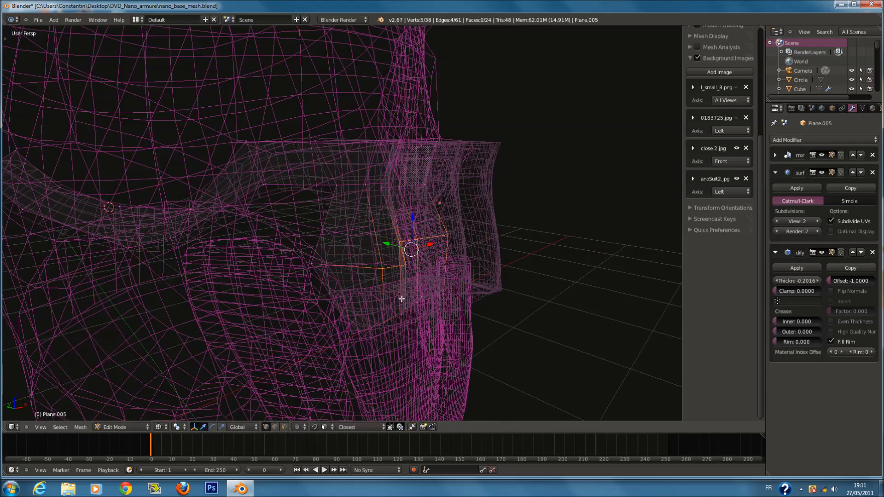
# Reposition a vertex at the nose piece's lower corner and save over the existing file.
pyautogui.press('a')
pyautogui.keyDown('shift'); pyautogui.rightClick(372, 332); pyautogui.keyUp('shift')
pyautogui.press('z')
pyautogui.press('g')
pyautogui.click(333, 319)
pyautogui.moveTo(333, 320); pyautogui.dragTo(424, 291, button='middle')
pyautogui.press('Tab')
pyautogui.scroll(-4, 428, 294)
pyautogui.hotkey('ctrl', 's')
pyautogui.press('Return')
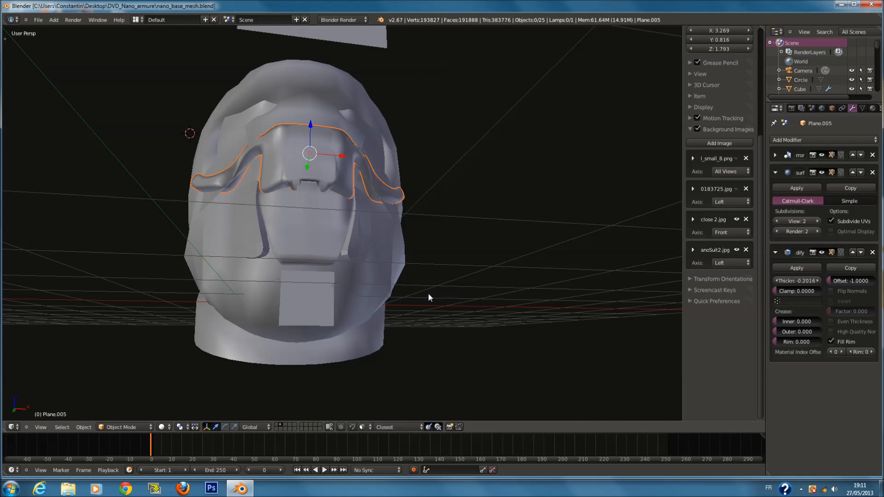
# In the left view, select the vertices midway down the nose piece's front and move them along the Y axis.
pyautogui.press('ctrl+KP_1')
pyautogui.press('KP_3')
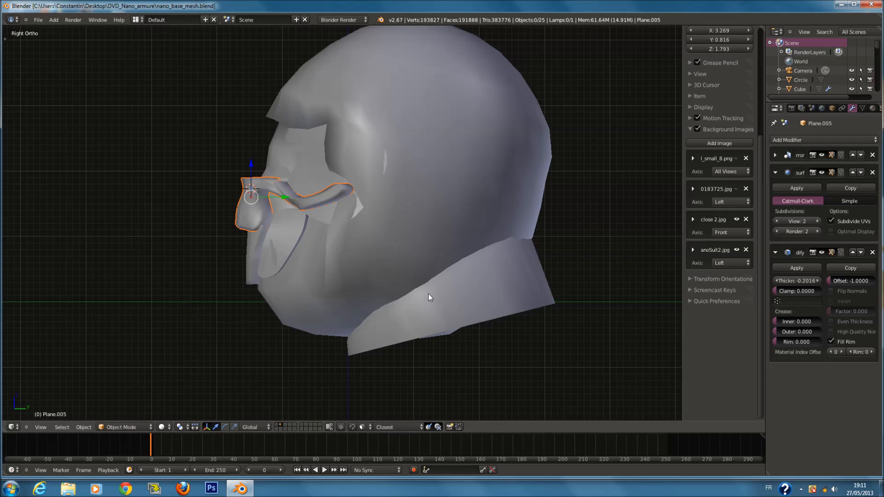
pyautogui.press('ctrl+KP_3')
pyautogui.scroll(10, 404, 231)
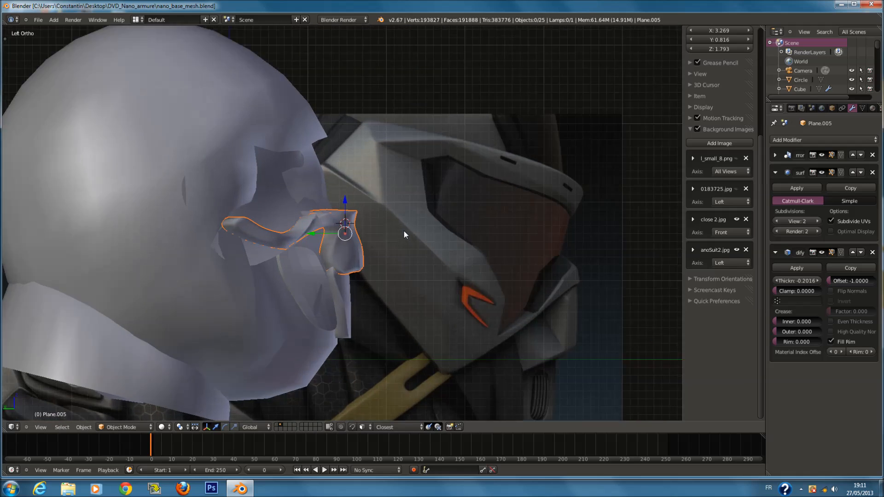
pyautogui.press('Tab')
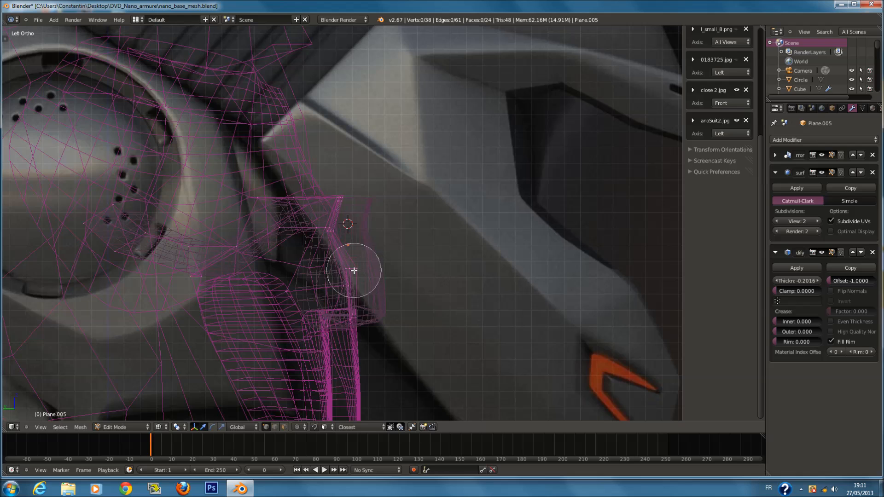
pyautogui.click(355, 271)
pyautogui.rightClick(354, 272)
pyautogui.press('z')
pyautogui.press('g')
pyautogui.press('y')
pyautogui.click(374, 313)
# Circle-select the vertices along the nose piece's lower edge in the left view.
pyautogui.press('z')
pyautogui.press('a')
pyautogui.press('c')
pyautogui.moveTo(356, 317); pyautogui.dragTo(321, 334)
pyautogui.rightClick(319, 334)
pyautogui.press('z')
pyautogui.press('r')
pyautogui.click(433, 333)
pyautogui.press('r')
pyautogui.press('y')
pyautogui.rightClick(464, 333)
pyautogui.press('r')
pyautogui.press('x')
pyautogui.rightClick(432, 361)
pyautogui.press('r')
pyautogui.rightClick(451, 350)
pyautogui.press('z')
pyautogui.press('r')
pyautogui.rightClick(465, 345)
pyautogui.press('r')
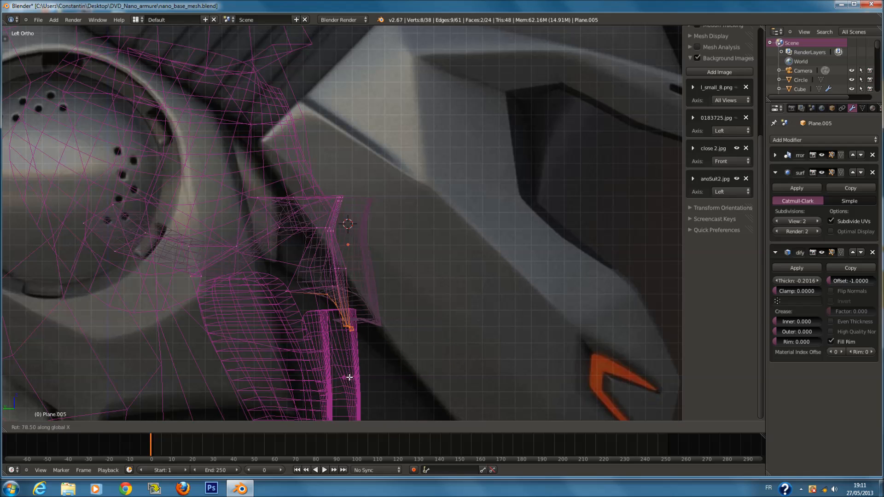
pyautogui.rightClick(373, 376)
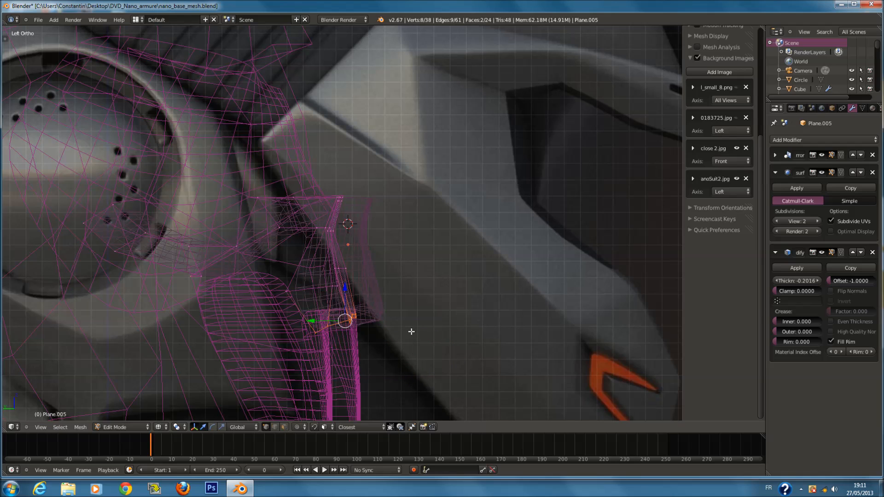
pyautogui.press('r')
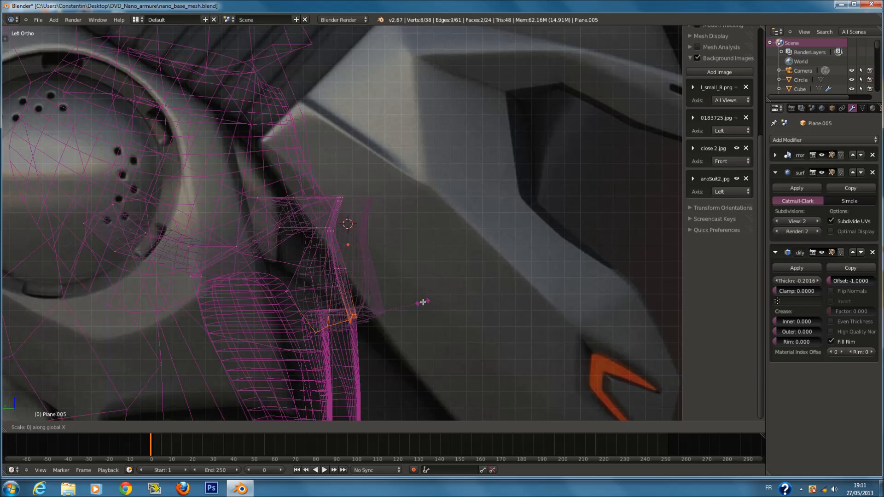
pyautogui.press('y')
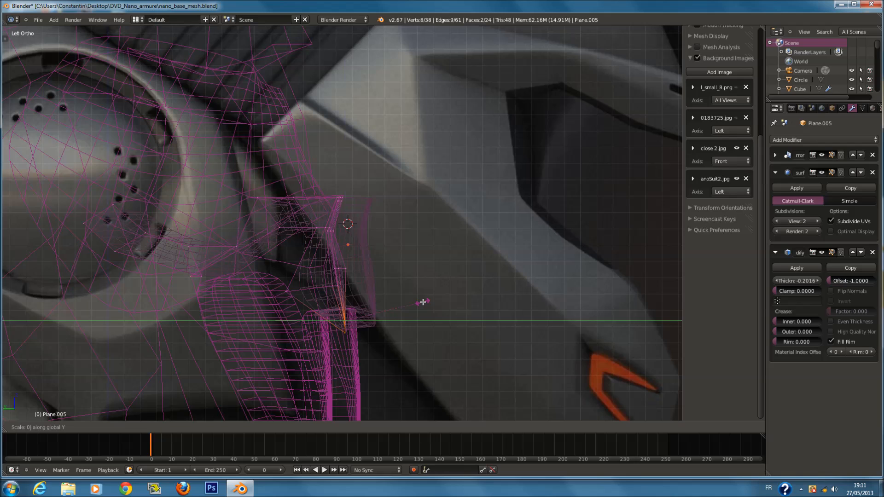
pyautogui.rightClick(423, 302)
# Rotate the nose piece's lower-edge vertices in the side view and shift them back and down toward the mouth piece.
pyautogui.press('z')
pyautogui.press('z')
pyautogui.press('r')
pyautogui.click(412, 354)
pyautogui.press('g')
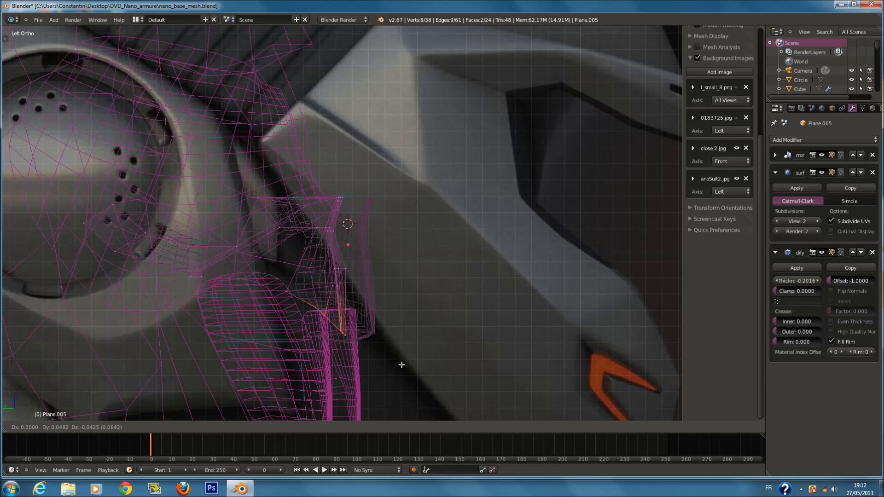
pyautogui.click(377, 371)
# Select the nose piece vertices just above the lower edge and adjust their position in the side view.
pyautogui.press('a')
pyautogui.press('c')
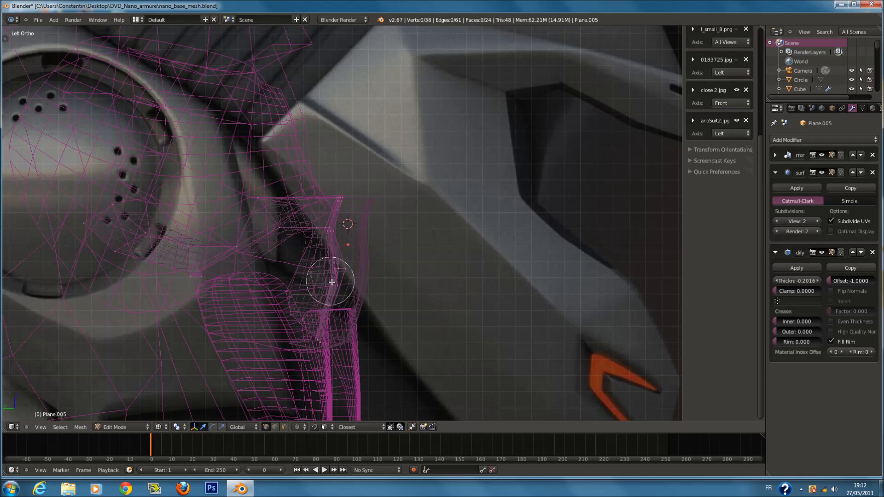
pyautogui.click(338, 298)
pyautogui.press('Escape')
pyautogui.press('g')
pyautogui.click(356, 299)
pyautogui.press('z')
pyautogui.press('z')
# Select the row of vertices just below the nose piece's upper edge and move it forward.
pyautogui.press('a')
pyautogui.press('c')
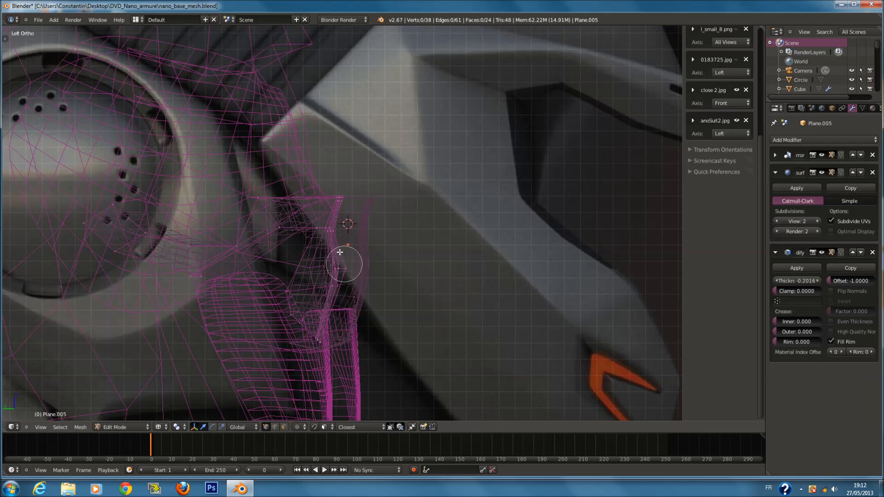
pyautogui.click(333, 225)
pyautogui.press('Escape')
pyautogui.press('g')
pyautogui.click(366, 235)
pyautogui.press('z')
pyautogui.press('z')
# Circle-select the vertices along the nose piece's rear surface line in the left wireframe view.
pyautogui.press('c')
pyautogui.click(350, 209)
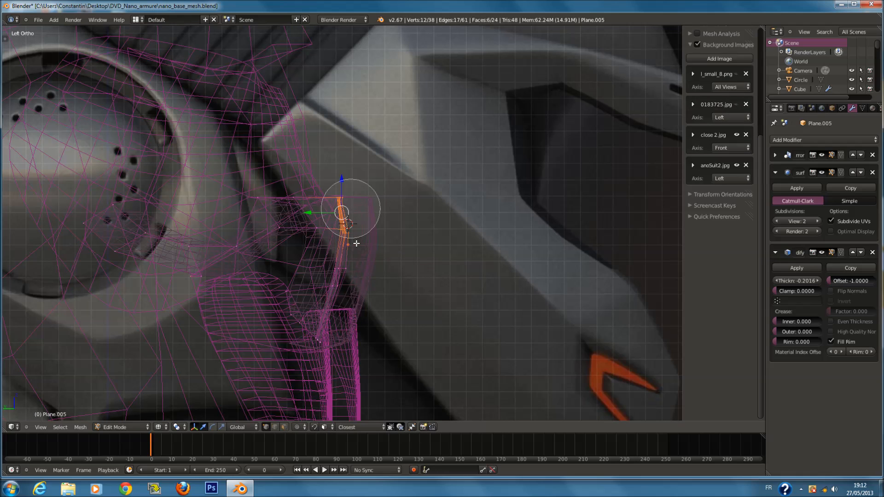
pyautogui.moveTo(349, 210); pyautogui.dragTo(358, 307)
pyautogui.press('Escape')
# Try to move the selected nose piece vertices back along the Y axis.
pyautogui.press('g')
pyautogui.press('y')
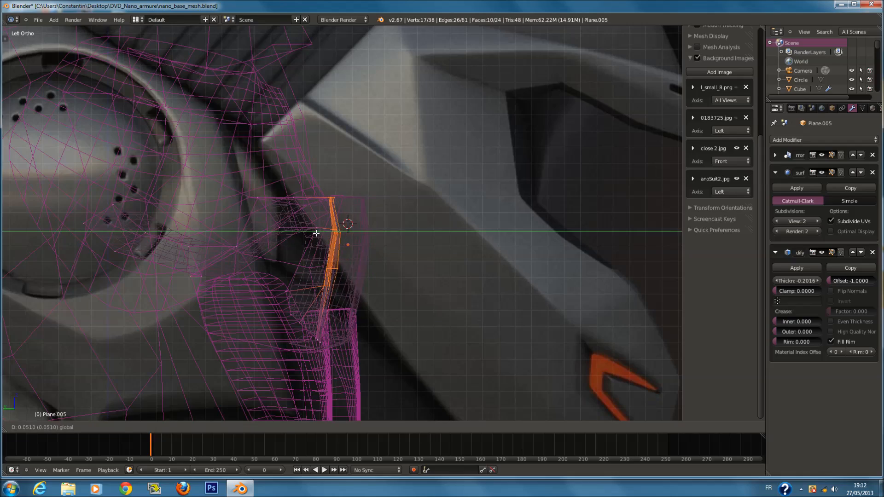
pyautogui.click(316, 234)
pyautogui.press('z')
pyautogui.hotkey('ctrl', 'z')
pyautogui.press('z')
pyautogui.moveTo(367, 232); pyautogui.dragTo(351, 264, button='middle')
pyautogui.press('z')
pyautogui.press('z')
pyautogui.press('KP_1')
pyautogui.press('ctrl+KP_3')
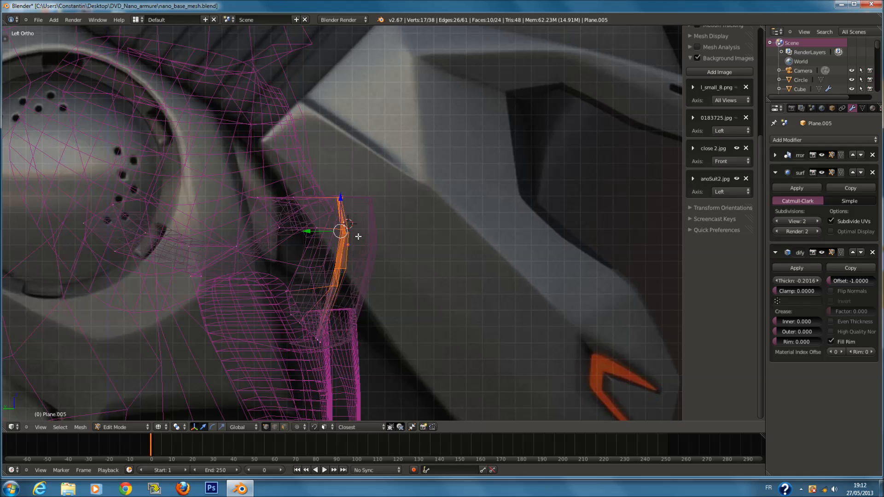
# Shift the selected nose piece vertices slightly back along Y and save the file over the existing one.
pyautogui.moveTo(321, 232); pyautogui.dragTo(311, 233)
pyautogui.press('z')
pyautogui.scroll(-4, 441, 286)
pyautogui.press('Tab')
pyautogui.hotkey('ctrl', 's')
pyautogui.click(441, 288)
# Move the same nose piece vertices about 0.06 further back along Y and save the file again.
pyautogui.press('Tab')
pyautogui.scroll(2, 370, 205)
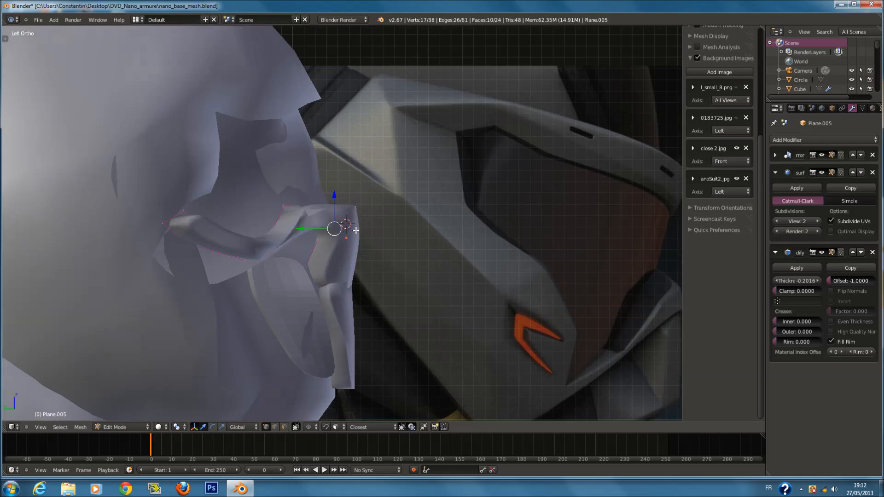
pyautogui.press('z')
pyautogui.press('g')
pyautogui.press('y')
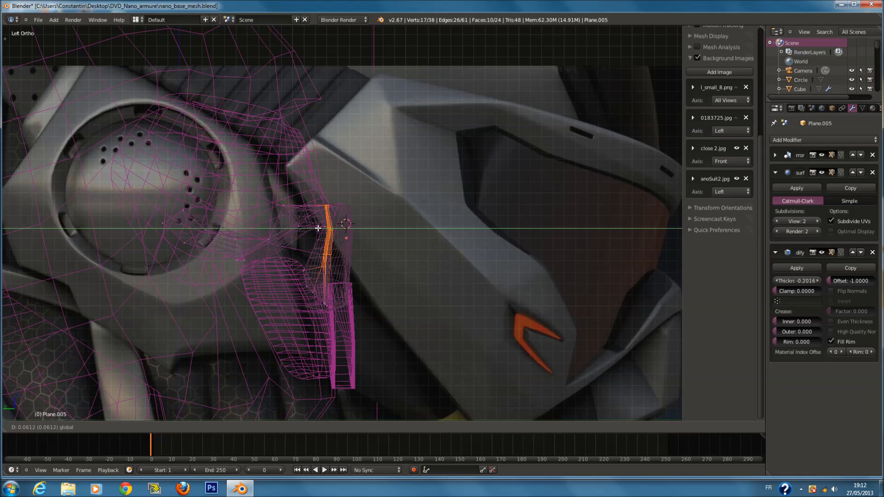
pyautogui.click(317, 227)
pyautogui.press('z')
pyautogui.scroll(-2, 361, 236)
pyautogui.press('Tab')
pyautogui.hotkey('ctrl', 's')
pyautogui.click(403, 276)
# Circle-select the lower vertices of the mouth piece and move them down and back toward the chin in the side view.
pyautogui.rightClick(357, 300)
pyautogui.keyDown('shift'); pyautogui.scroll(-4, 355, 301); pyautogui.keyUp('shift')
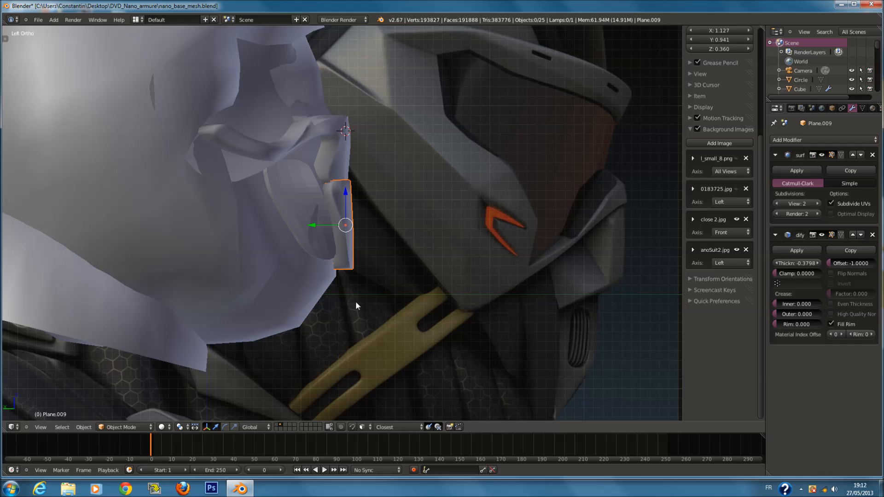
pyautogui.keyDown('shift'); pyautogui.scroll(-1, 357, 303); pyautogui.keyUp('shift')
pyautogui.press('Tab')
pyautogui.press('z')
pyautogui.scroll(2, 361, 234)
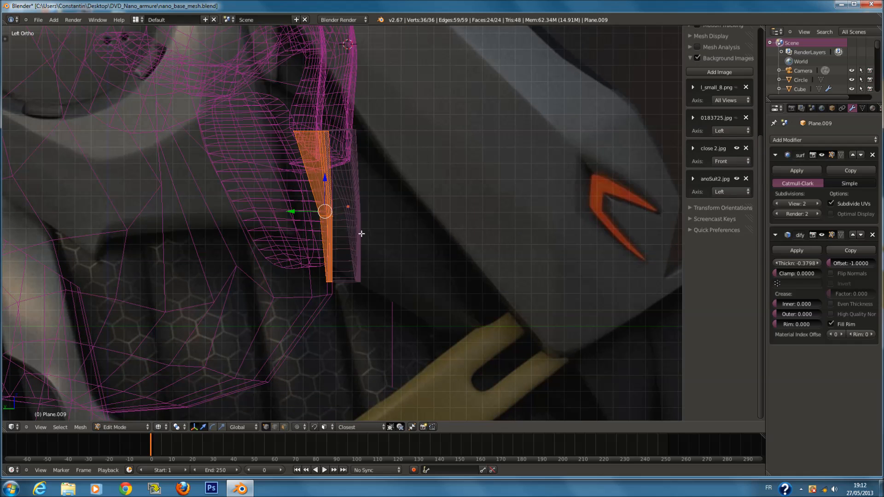
pyautogui.press('a')
pyautogui.press('c')
pyautogui.press('g')
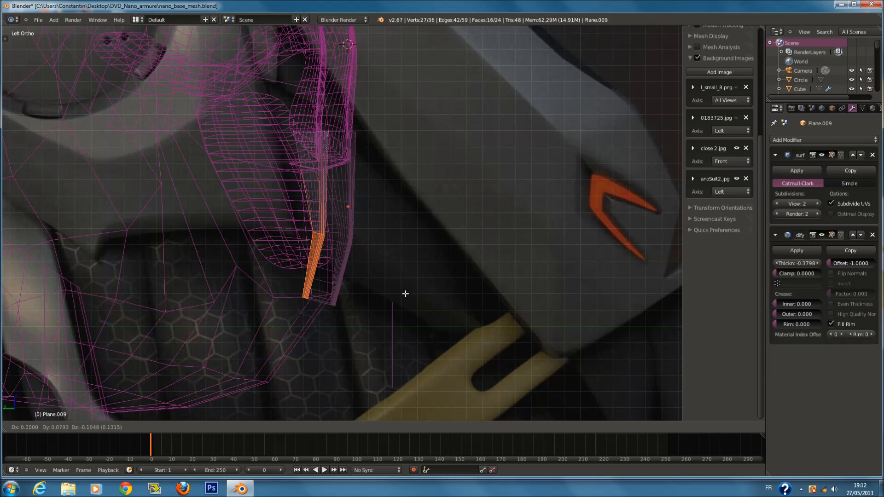
pyautogui.click(405, 296)
# Leave mesh editing on the mouth piece and save the file over the existing one.
pyautogui.press('Tab')
pyautogui.scroll(-2, 330, 220)
pyautogui.scroll(-4, 330, 220)
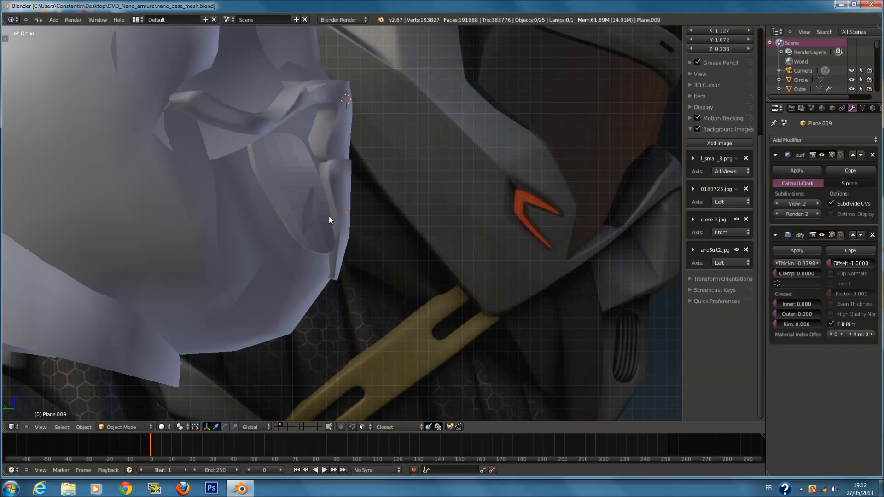
pyautogui.moveTo(442, 223); pyautogui.dragTo(352, 221, button='middle')
pyautogui.hotkey('ctrl', 's')
pyautogui.click(411, 247)
# Switch to the front view of the head, clear the object selection and save the file.
pyautogui.press('ctrl+KP_1')
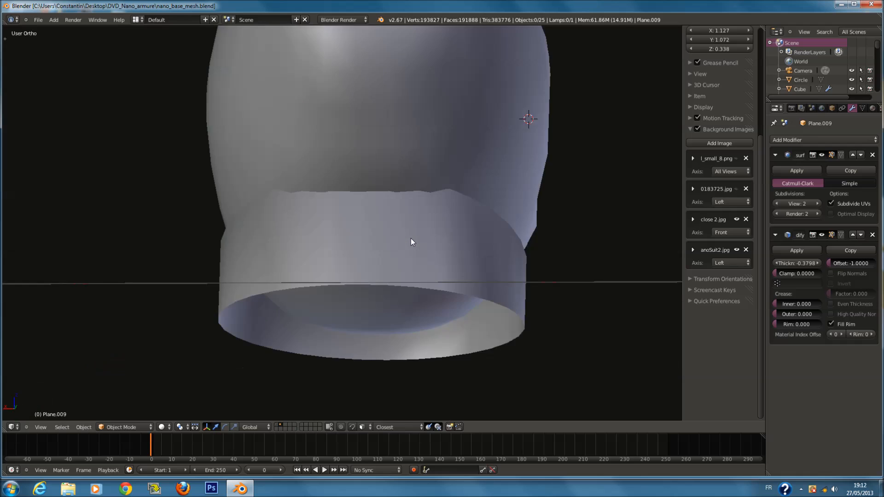
pyautogui.press('KP_1')
pyautogui.scroll(-4, 411, 239)
pyautogui.keyDown('shift'); pyautogui.scroll(2, 389, 202); pyautogui.keyUp('shift')
pyautogui.rightClick(389, 197)
pyautogui.scroll(3, 396, 222)
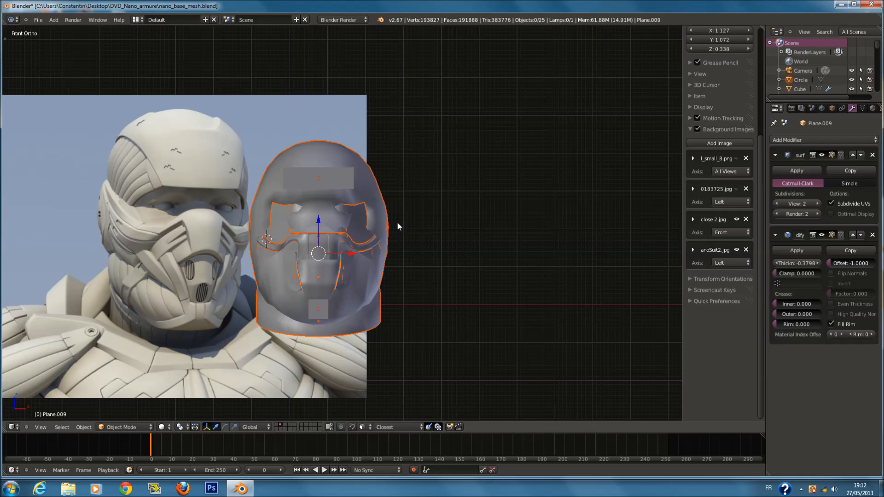
pyautogui.scroll(3, 401, 238)
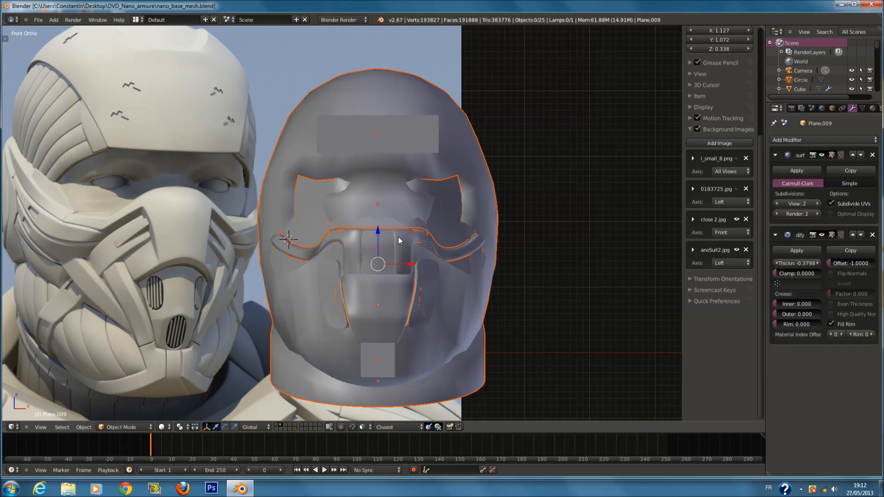
pyautogui.press('a')
pyautogui.press('ctrl+KP_4')
pyautogui.hotkey('ctrl', 's')
pyautogui.press('Return')
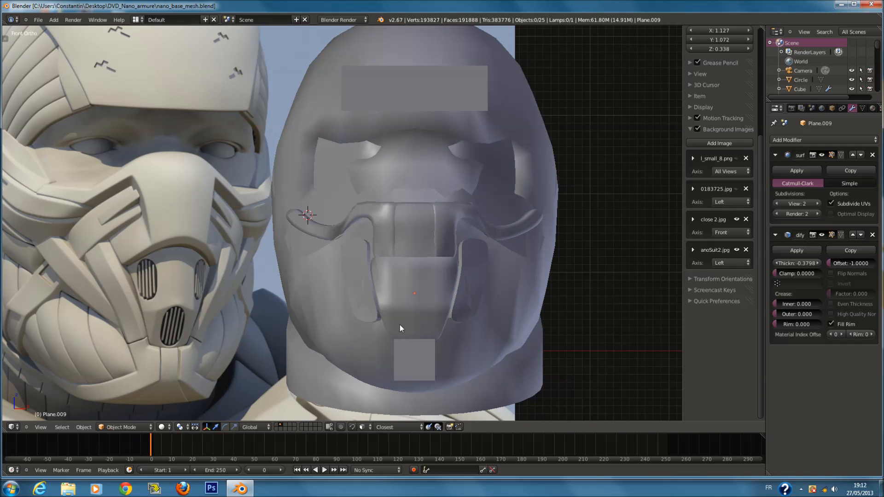
# Snap the 3D cursor to the nose piece and add a new plane there.
pyautogui.rightClick(414, 238)
pyautogui.hotkey('shift', 's')
pyautogui.click(419, 240)
pyautogui.hotkey('shift', 'a')
pyautogui.click(445, 240)
# Rotate the new plane 90° about X and scale it down to about 0.38 wide.
pyautogui.press('r')
pyautogui.press('x')
pyautogui.press('9')
pyautogui.press('0')
pyautogui.press('Return')
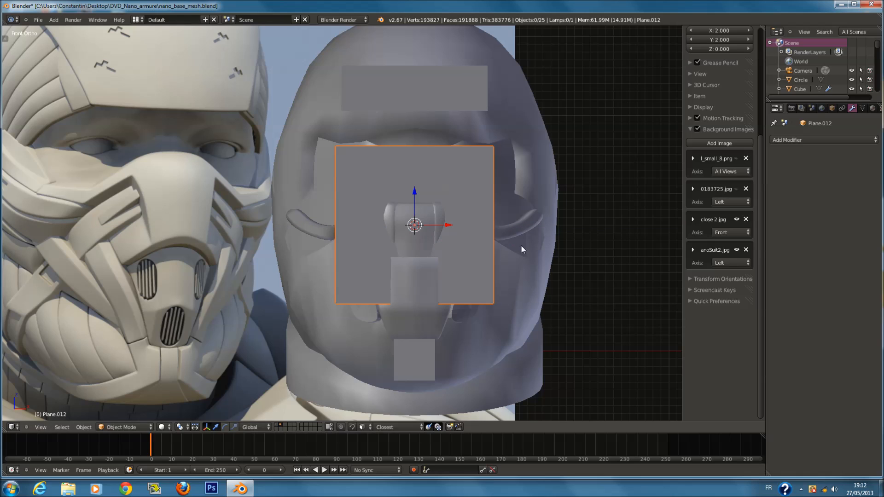
pyautogui.press('s')
pyautogui.click(437, 238)
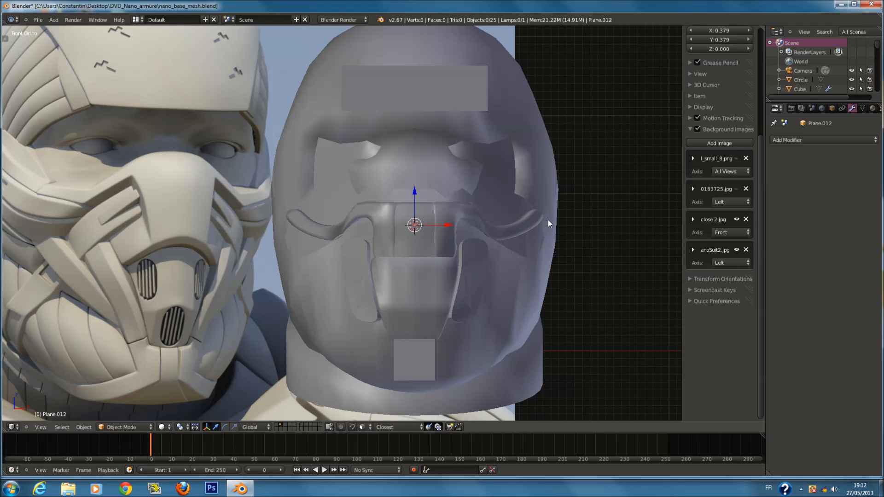
# Add a Mirror modifier to the plane and shift its mesh sideways along X to beside the nose piece.
pyautogui.click(824, 139)
pyautogui.click(692, 230)
pyautogui.press('Tab')
pyautogui.moveTo(444, 225); pyautogui.dragTo(387, 225)
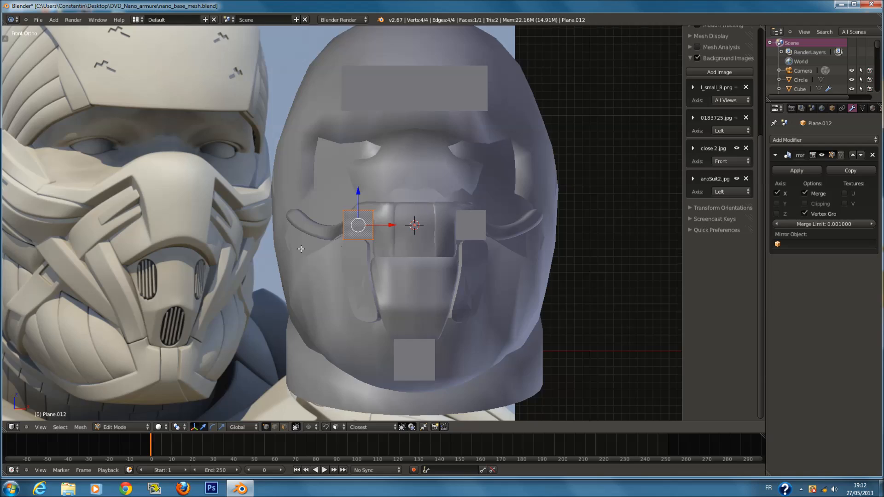
# Move the mirrored plane down beneath the nose piece's side arm and smooth it with a Subdivision Surface modifier at view level 2.
pyautogui.scroll(1, 301, 249)
pyautogui.press('g')
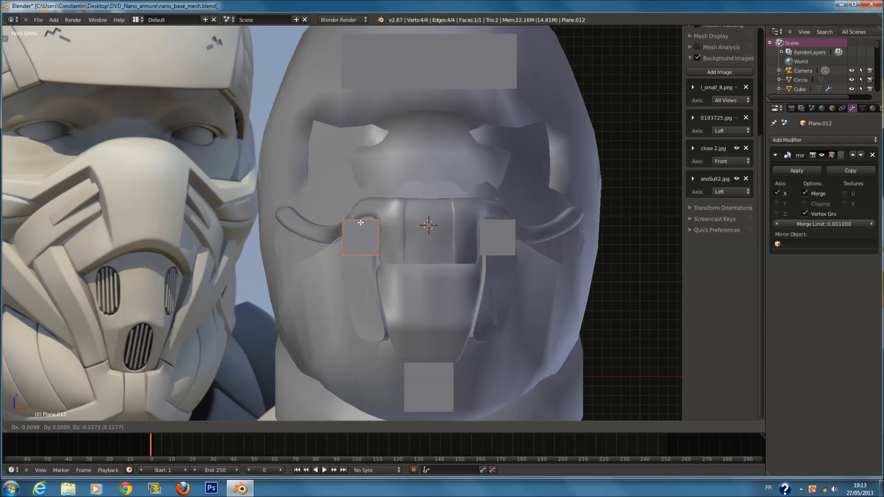
pyautogui.click(360, 228)
pyautogui.press('g')
pyautogui.press('Escape')
pyautogui.press('Tab')
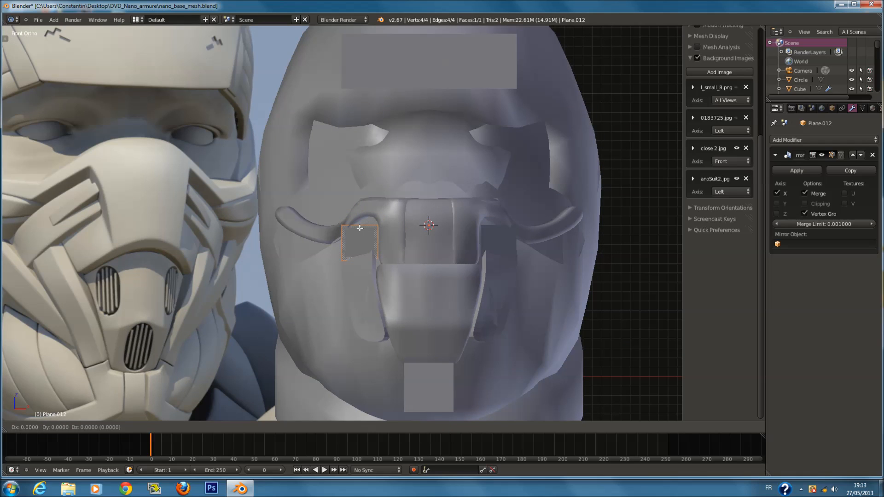
# Hide the curved side pieces beside the mouth piece and reopen the small plane for mesh editing.
pyautogui.rightClick(365, 262)
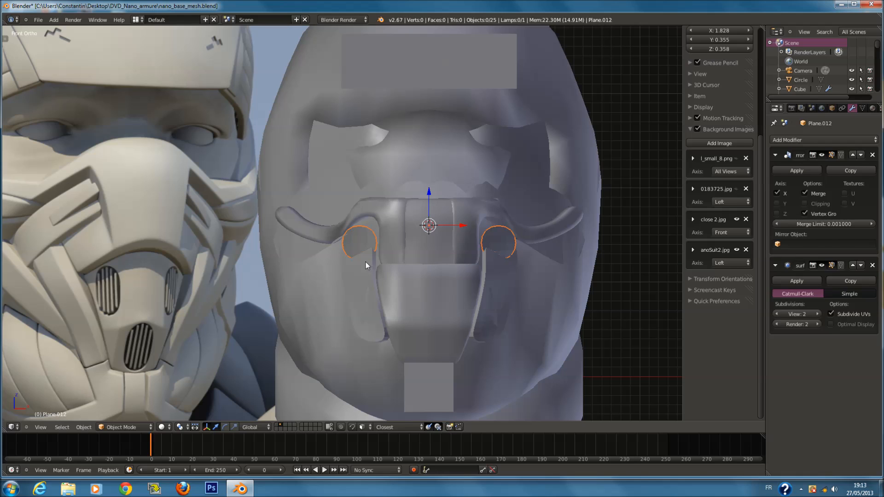
pyautogui.rightClick(368, 255)
pyautogui.press('Tab')
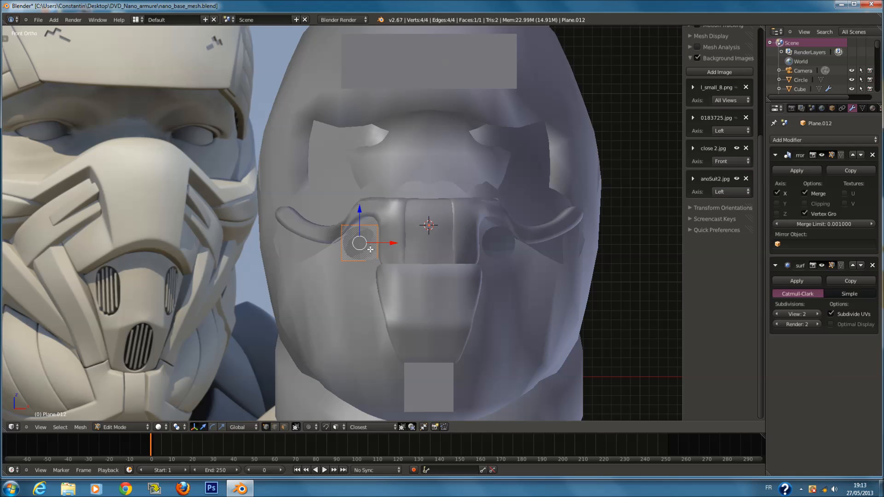
# Move the small plane down and outward from the nose piece onto the cheek in the front view.
pyautogui.press('g')
pyautogui.press('Escape')
pyautogui.press('g')
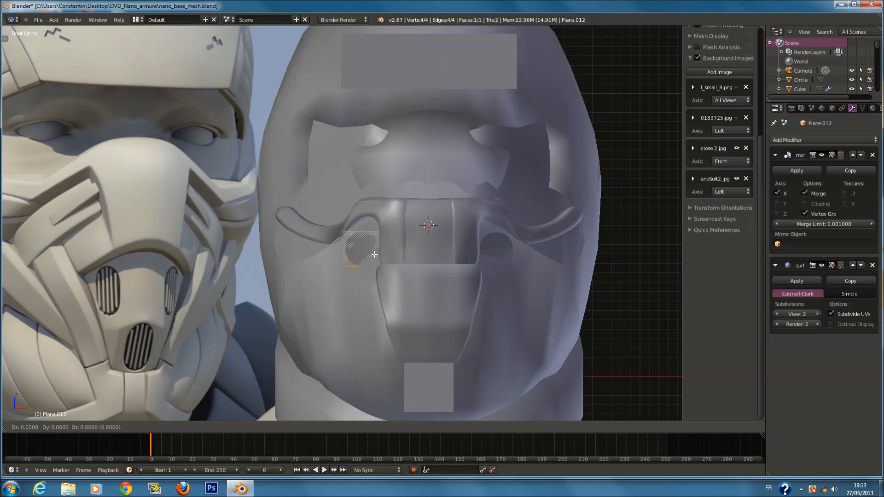
pyautogui.press('Escape')
pyautogui.moveTo(374, 254); pyautogui.dragTo(415, 272, button='middle')
pyautogui.press('KP_1')
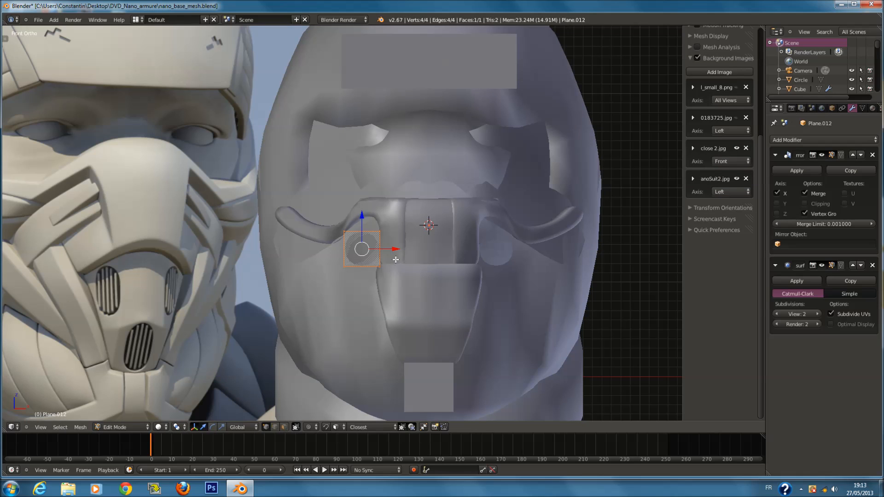
pyautogui.press('g')
pyautogui.click(378, 285)
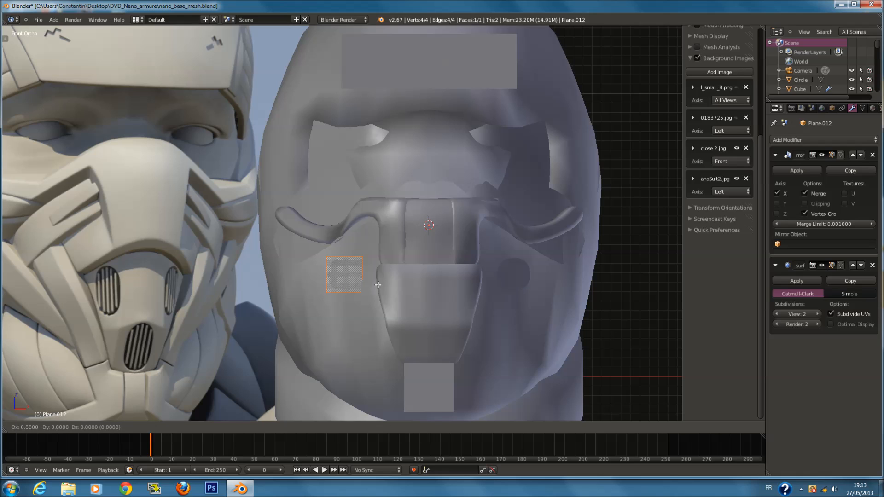
# Reposition and tilt the small plane against the cheek surface, checking it from angled and back views.
pyautogui.press('Tab')
pyautogui.moveTo(374, 276); pyautogui.dragTo(464, 318, button='middle')
pyautogui.press('Tab')
pyautogui.moveTo(414, 287); pyautogui.dragTo(345, 223, button='middle')
pyautogui.press('g')
pyautogui.keyDown('ctrl'); pyautogui.click(326, 292); pyautogui.keyUp('ctrl')
pyautogui.press('z')
pyautogui.press('ctrl+KP_1')
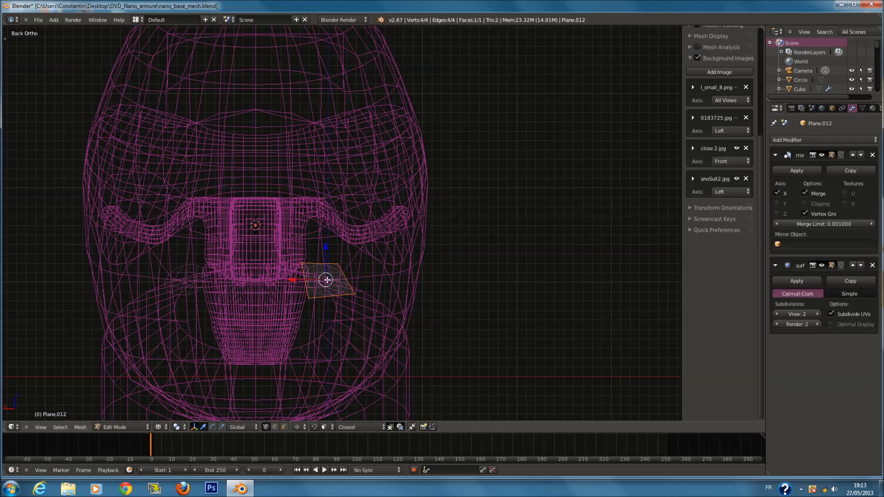
# Raise the tilted plane vertically to just beneath the nose piece's side arm in the front view.
pyautogui.press('z')
pyautogui.press('KP_1')
pyautogui.scroll(-1, 397, 278)
pyautogui.scroll(1, 397, 279)
pyautogui.press('g')
pyautogui.rightClick(409, 255)
pyautogui.moveTo(364, 252); pyautogui.dragTo(362, 214)
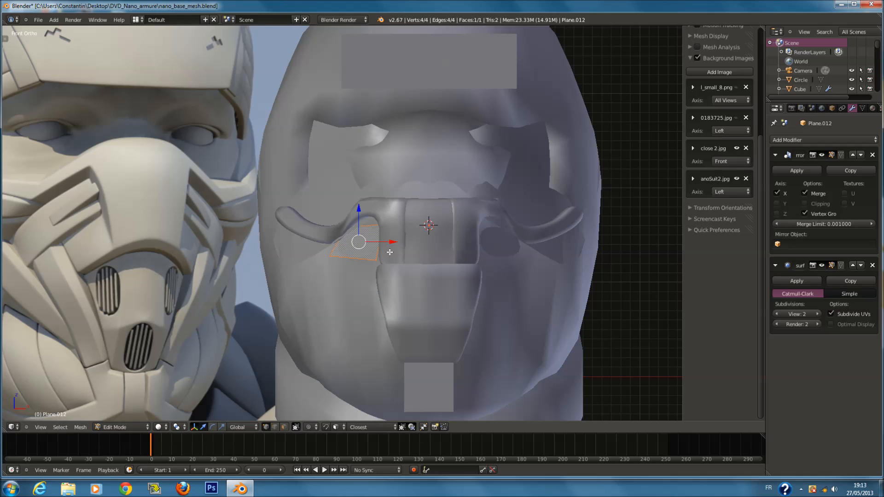
# Mirror the plane's mesh along the Y axis and return to Object Mode.
pyautogui.hotkey('ctrl', 'm')
pyautogui.press('y')
pyautogui.press('Return')
pyautogui.press('Tab')
# Select the nose piece and hide it to expose the small plane.
pyautogui.rightClick(391, 242)
pyautogui.press('g')
pyautogui.rightClick(437, 233)
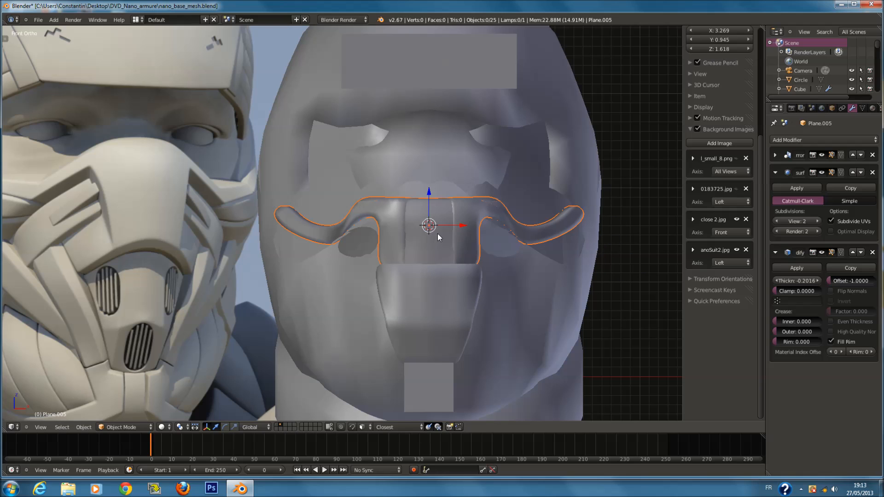
pyautogui.press('h')
# Reopen the small cheek plane for mesh editing and move it slightly down in the front view.
pyautogui.rightClick(367, 248)
pyautogui.press('Tab')
pyautogui.press('g')
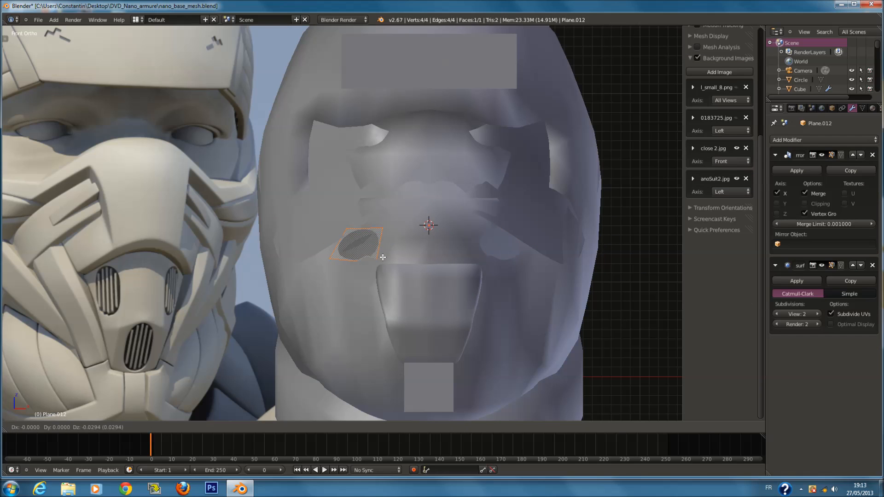
pyautogui.click(383, 262)
pyautogui.press('g')
pyautogui.rightClick(382, 262)
# Select the plane's lower outer corner vertex and adjust its position against the cheek in an angled view.
pyautogui.rightClick(330, 265)
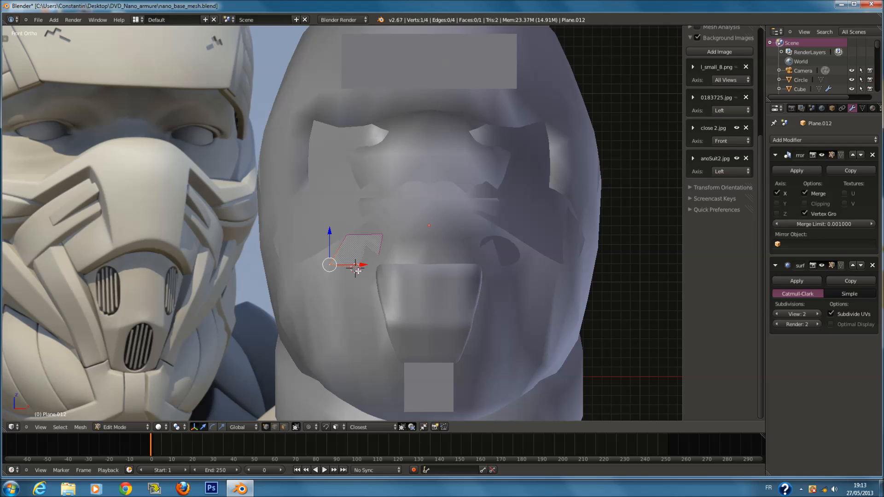
pyautogui.moveTo(359, 265); pyautogui.dragTo(390, 296, button='middle')
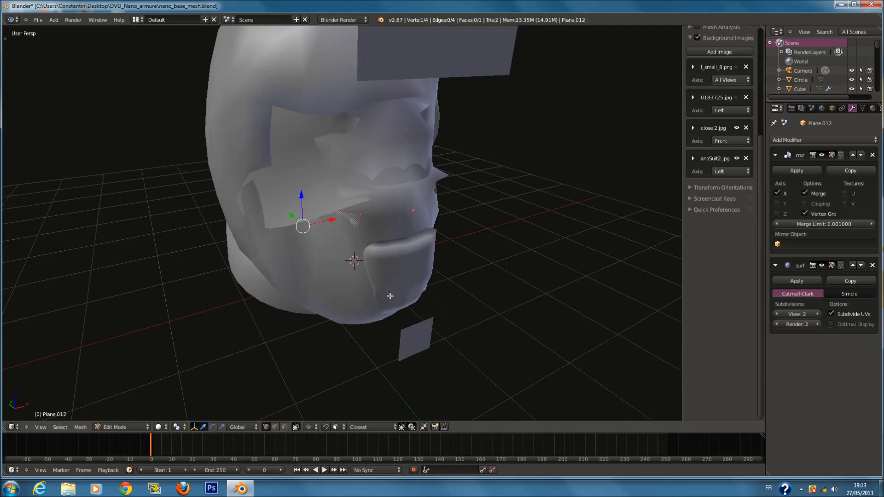
pyautogui.moveTo(294, 218); pyautogui.dragTo(301, 226)
pyautogui.press('z')
pyautogui.moveTo(302, 228); pyautogui.dragTo(325, 221, button='middle')
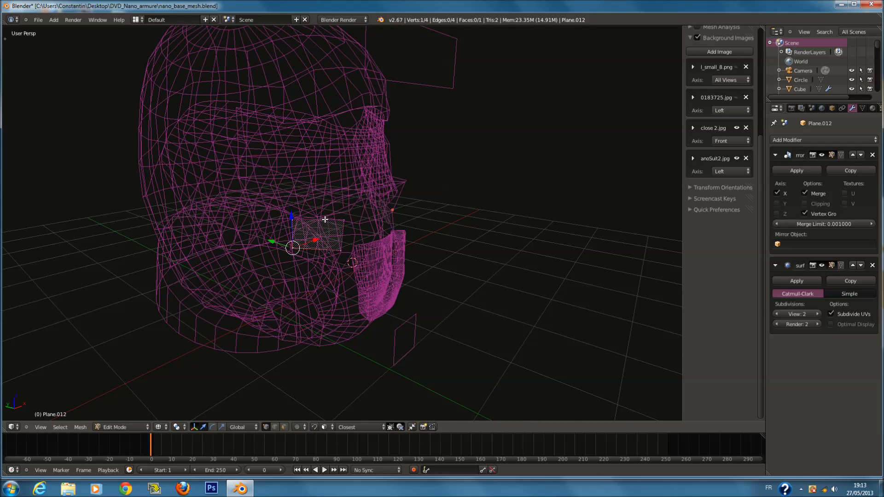
pyautogui.press('z')
pyautogui.press('Tab')
pyautogui.press('KP_1')
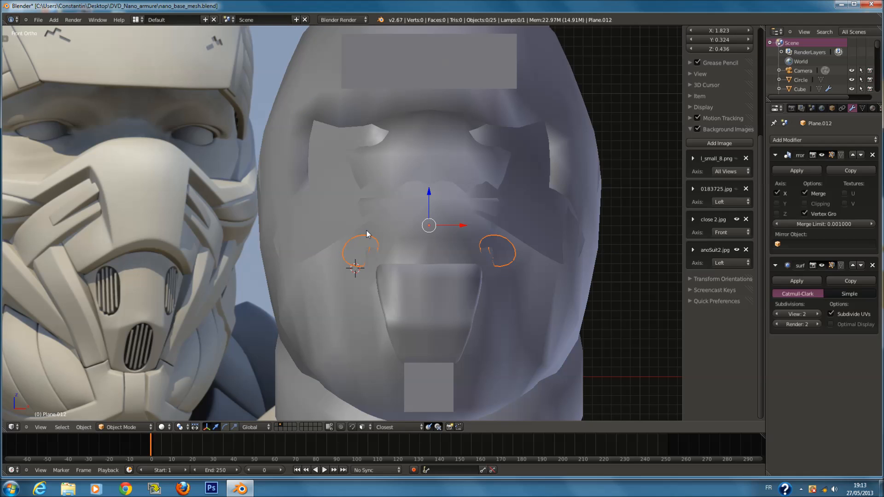
# Unhide all hidden mask pieces and select the small cheek plane again.
pyautogui.hotkey('alt', 'h')
pyautogui.rightClick(370, 239)
pyautogui.rightClick(370, 239)
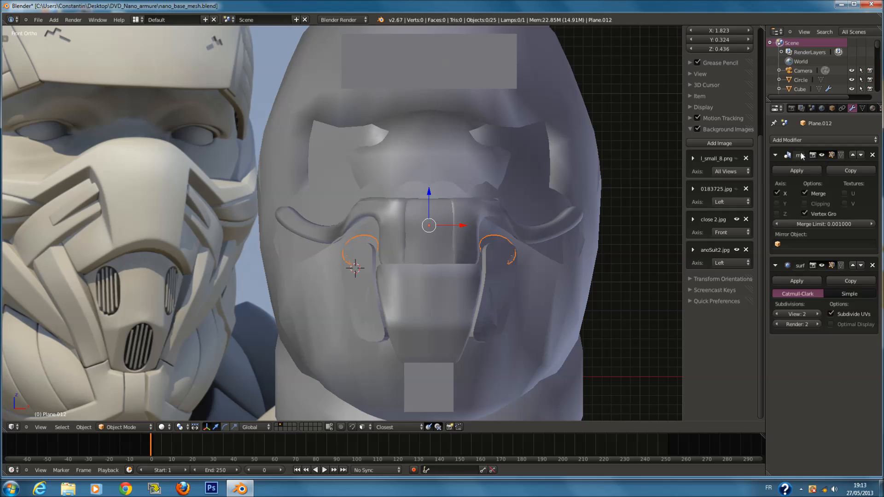
# Add a Solidify modifier to the small cheek plane with a thickness of -0.5189.
pyautogui.click(798, 140)
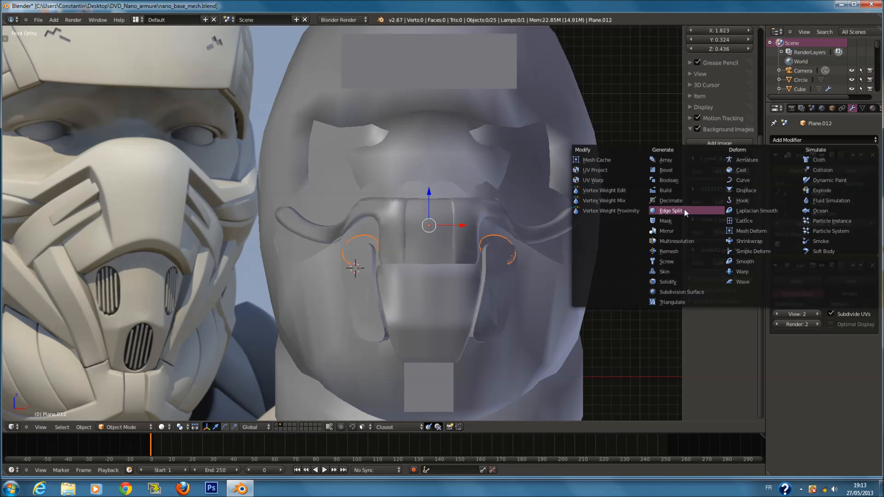
pyautogui.click(684, 281)
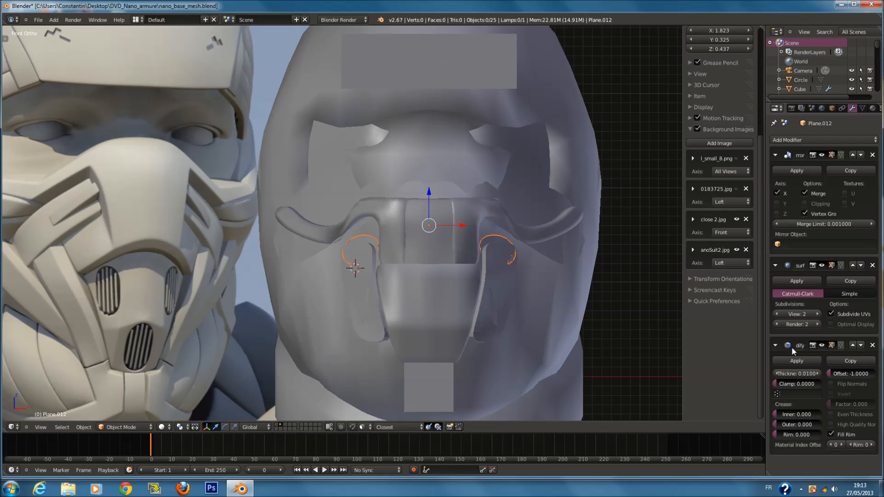
pyautogui.moveTo(795, 381); pyautogui.dragTo(737, 377)
pyautogui.press('Tab')
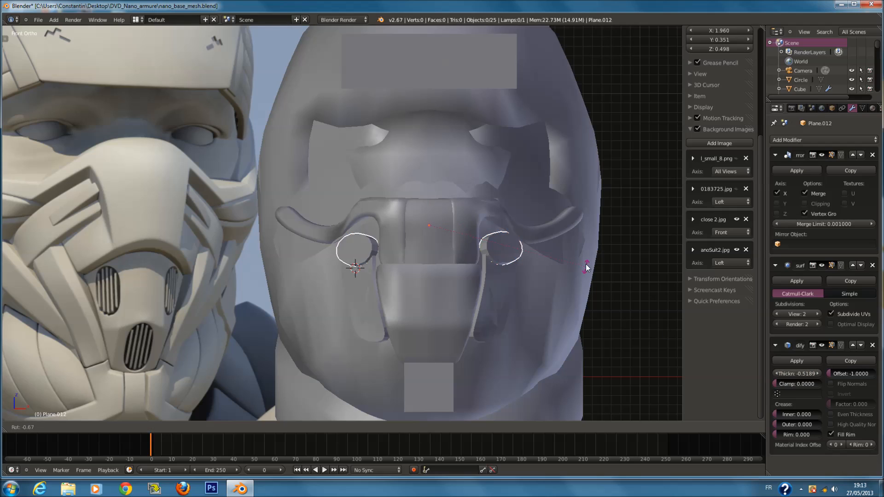
# Select the whole small cheek plane in mesh editing and rotate it about the global X axis.
pyautogui.press('a')
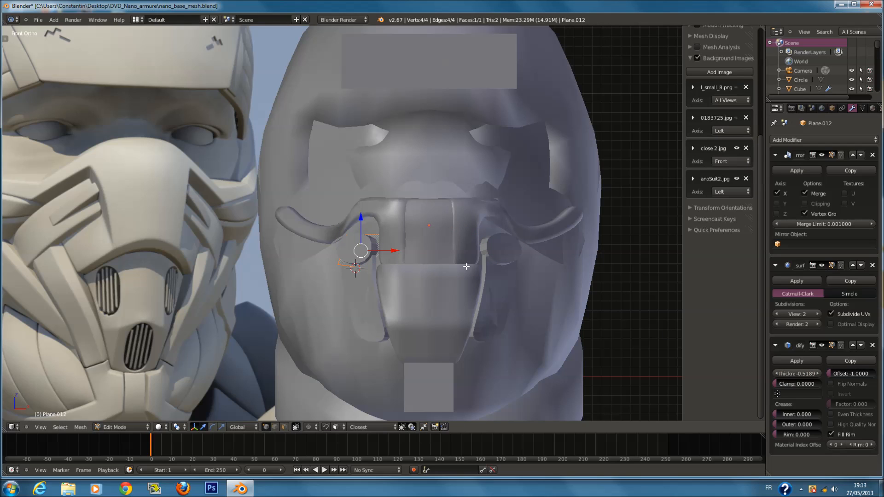
pyautogui.press('r')
pyautogui.press('z')
pyautogui.rightClick(465, 243)
pyautogui.press('r')
pyautogui.press('y')
pyautogui.press('x')
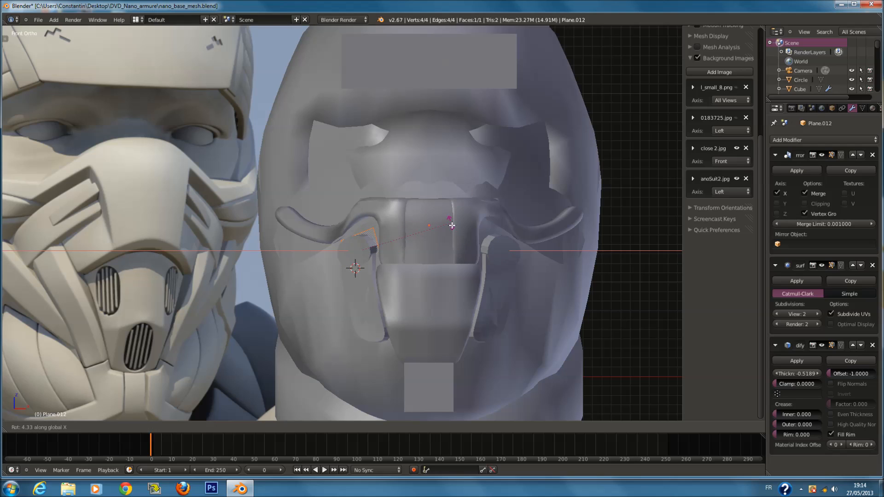
pyautogui.click(454, 186)
# Move the cheek plane slightly up and inward beneath the upper mask band, adjust its depth from an angled view, and save.
pyautogui.press('g')
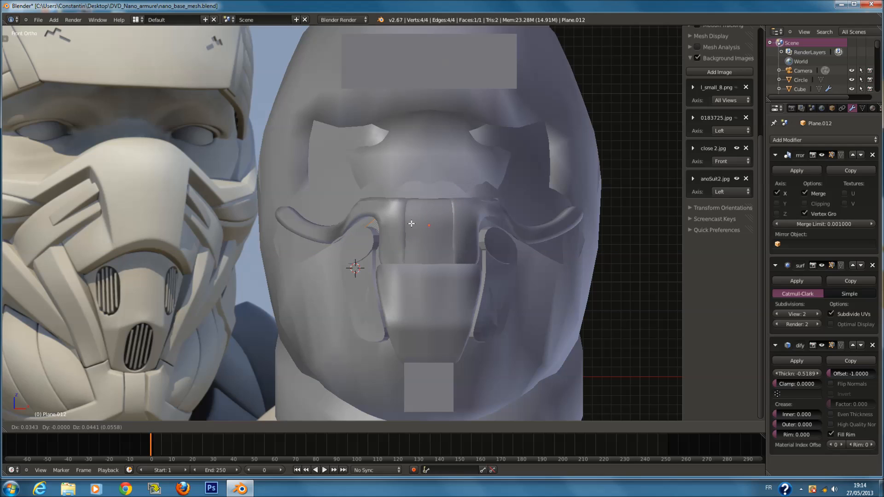
pyautogui.click(412, 217)
pyautogui.moveTo(413, 219); pyautogui.dragTo(497, 246, button='middle')
pyautogui.moveTo(276, 218); pyautogui.dragTo(287, 238)
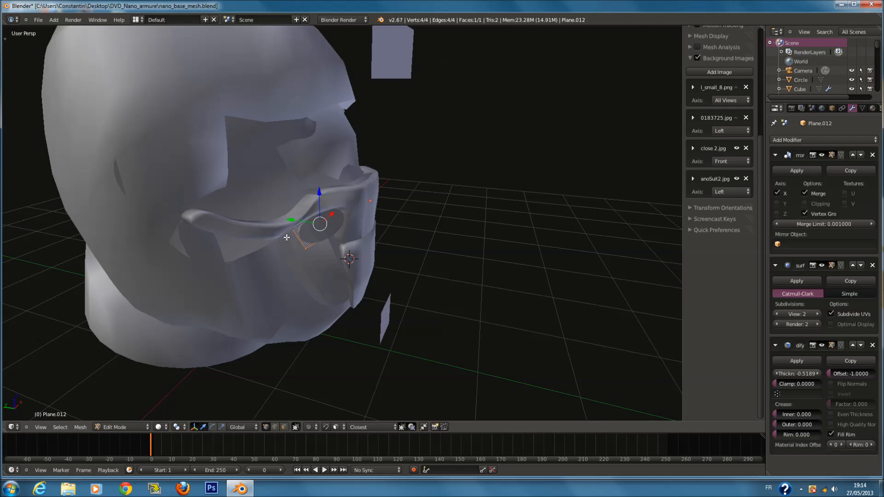
pyautogui.press('ctrl+KP_1')
pyautogui.press('KP_3')
pyautogui.press('KP_1')
pyautogui.hotkey('ctrl', 's')
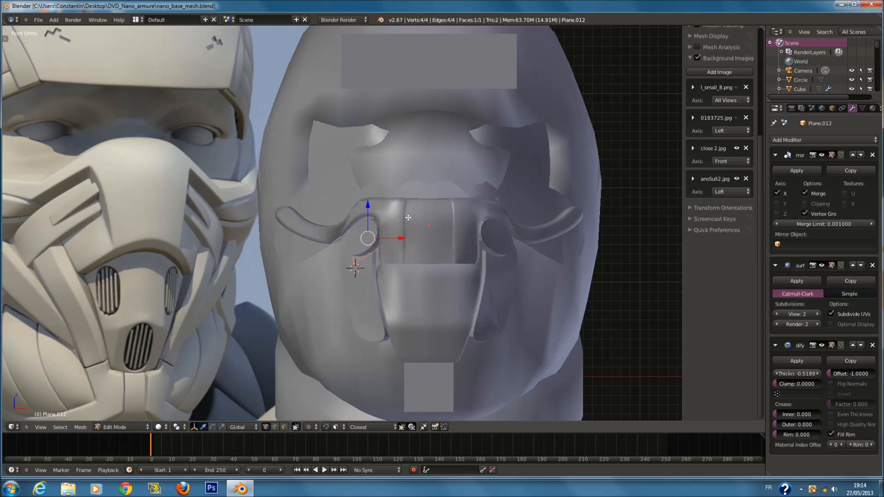
# Open the upper mask band for mesh editing, select all its geometry and set its mean crease to about 0.7.
pyautogui.press('Tab')
pyautogui.rightClick(441, 242)
pyautogui.hotkey('ctrl', 's')
pyautogui.click(441, 243)
pyautogui.press('Tab')
pyautogui.press('a')
pyautogui.press('a')
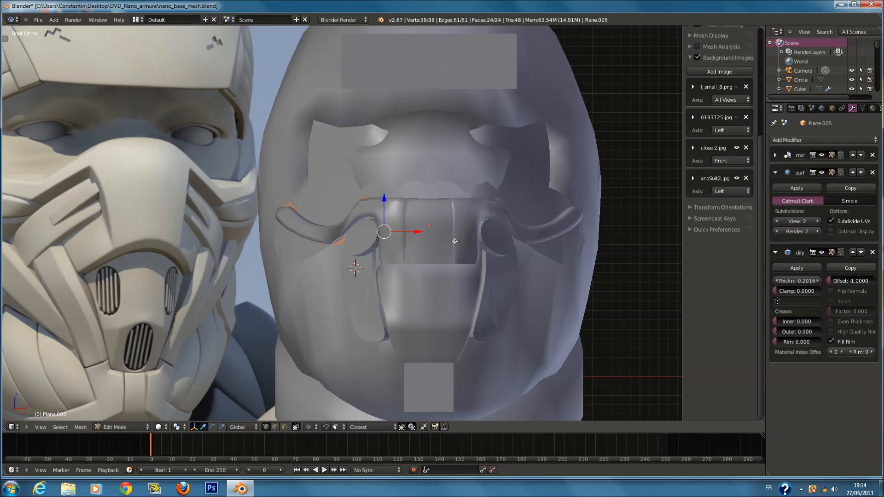
pyautogui.click(711, 64)
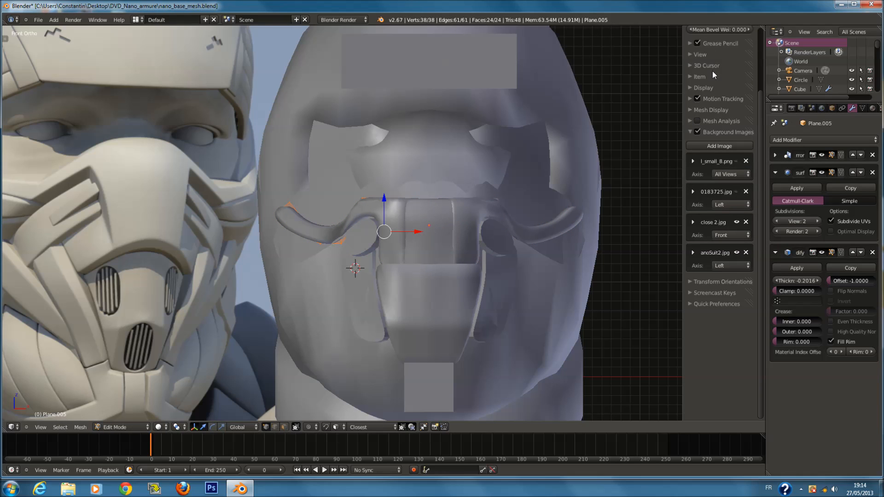
pyautogui.scroll(6, 719, 122)
pyautogui.click(729, 90)
pyautogui.press('BackSpace')
pyautogui.press('Return')
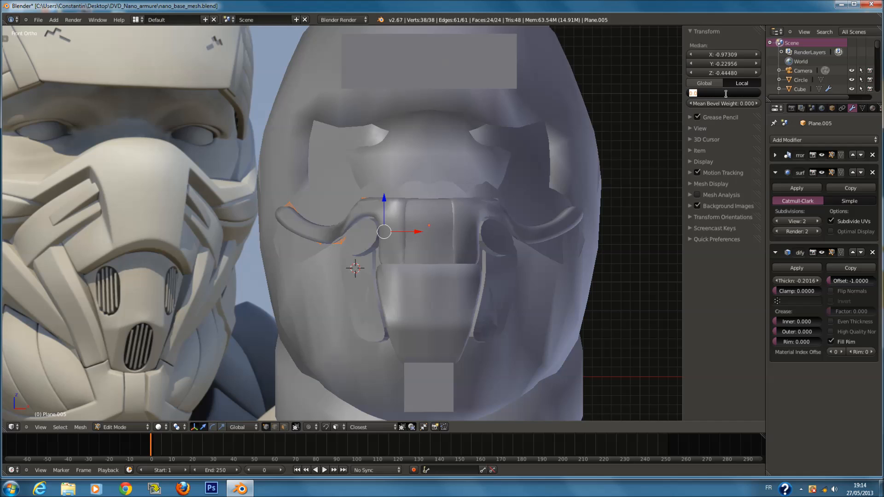
pyautogui.press('Return')
# Box-select the upper centre vertices of the mask band and raise them by about 0.033 along global Z.
pyautogui.press('Tab')
pyautogui.press('Tab')
pyautogui.scroll(1, 435, 210)
pyautogui.press('z')
pyautogui.press('a')
pyautogui.press('a')
pyautogui.press('a')
pyautogui.press('b')
pyautogui.moveTo(474, 212)
pyautogui.mouseDown()
pyautogui.moveTo(436, 187)
pyautogui.moveTo(410, 183)
pyautogui.moveTo(429, 172)
pyautogui.mouseUp()
pyautogui.press('z')
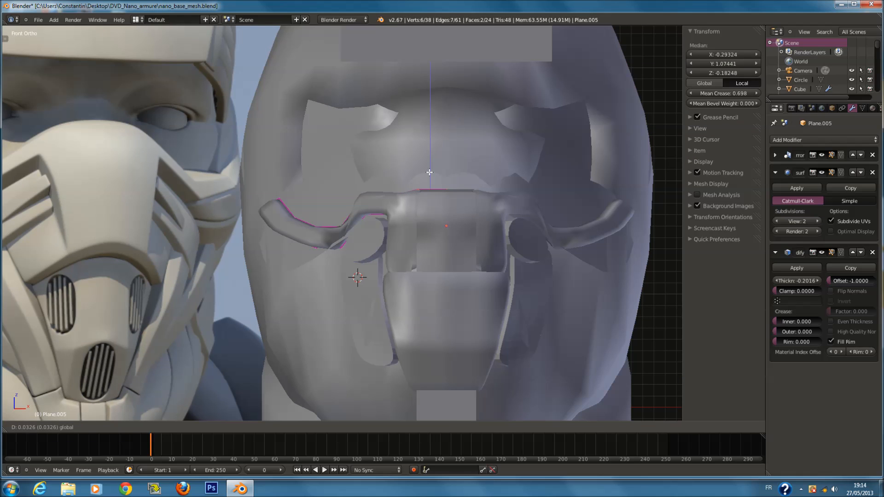
pyautogui.click(430, 172)
# Undo the last raise of the band's upper centre vertices and raise them again by about 0.034 along Z.
pyautogui.press('z')
pyautogui.press('a')
pyautogui.scroll(1, 482, 176)
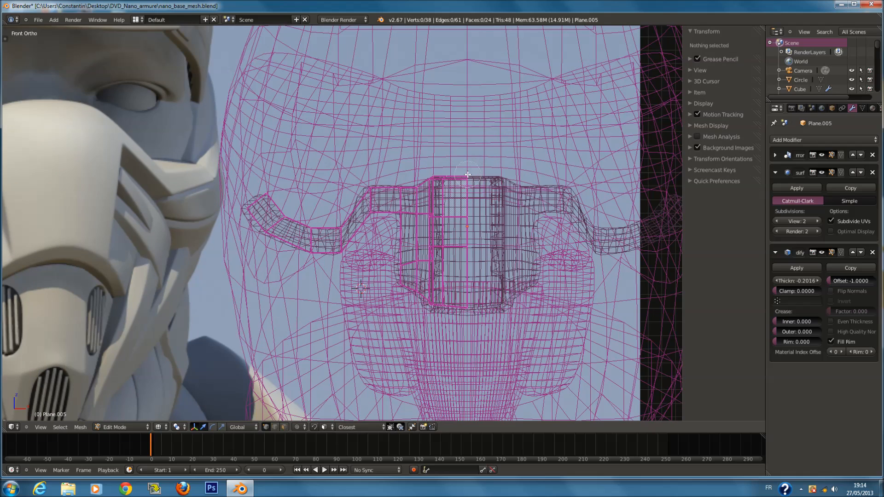
pyautogui.hotkey('ctrl', 'z')
pyautogui.hotkey('ctrl', 'z')
pyautogui.moveTo(448, 166); pyautogui.dragTo(448, 162)
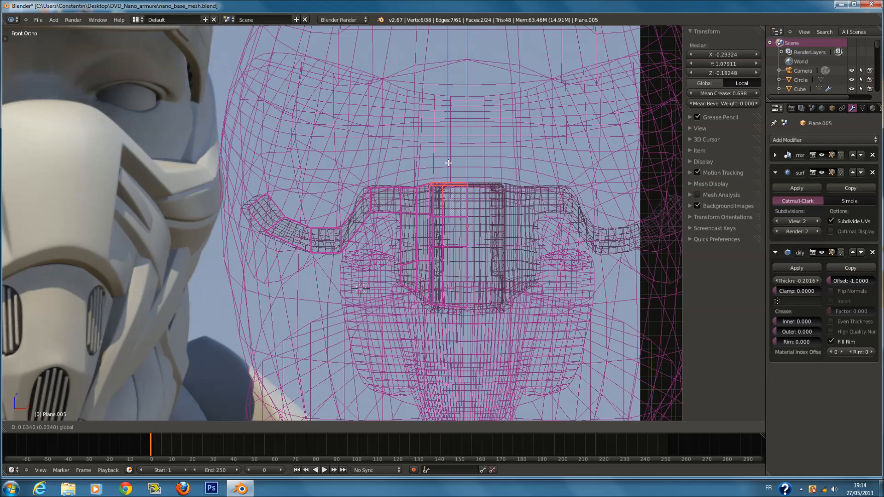
# Circle-select the band's upper-edge vertices beside the centre and at the centre line, and raise each group slightly.
pyautogui.press('a')
pyautogui.press('c')
pyautogui.click(405, 179)
pyautogui.rightClick(406, 179)
pyautogui.moveTo(408, 170); pyautogui.dragTo(408, 165)
pyautogui.press('a')
pyautogui.press('c')
pyautogui.click(470, 182)
pyautogui.rightClick(470, 181)
pyautogui.moveTo(468, 167)
pyautogui.mouseDown()
pyautogui.moveTo(439, 159)
pyautogui.moveTo(466, 161)
pyautogui.mouseUp()
# Circle-select further upper-edge vertices near the band's centre to refine the edge, leave mesh editing and save the file.
pyautogui.press('z')
pyautogui.press('z')
pyautogui.press('a')
pyautogui.press('c')
pyautogui.scroll(1, 438, 182)
pyautogui.click(438, 182)
pyautogui.rightClick(438, 181)
pyautogui.press('a')
pyautogui.press('c')
pyautogui.click(471, 179)
pyautogui.rightClick(470, 178)
pyautogui.press('z')
pyautogui.press('z')
pyautogui.press('Tab')
pyautogui.scroll(-3, 440, 220)
pyautogui.press('z')
pyautogui.hotkey('ctrl', 's')
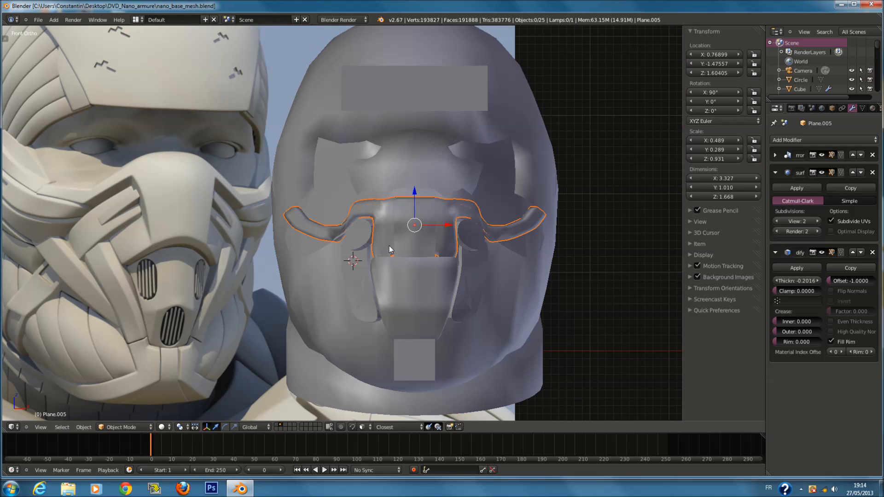
# Set the mean crease of the whole small cheek plane to about 0.7 and save the file.
pyautogui.rightClick(366, 242)
pyautogui.press('Tab')
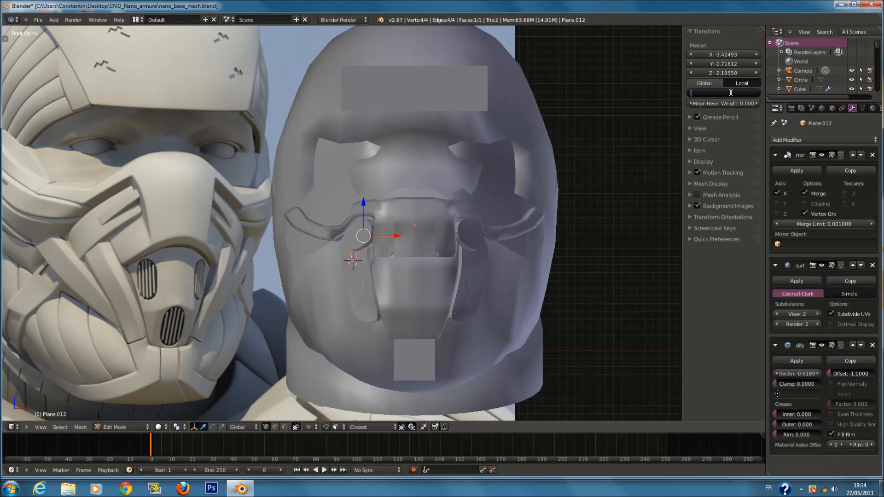
pyautogui.press('Return')
pyautogui.press('Tab')
pyautogui.hotkey('ctrl', 's')
pyautogui.click(391, 269)
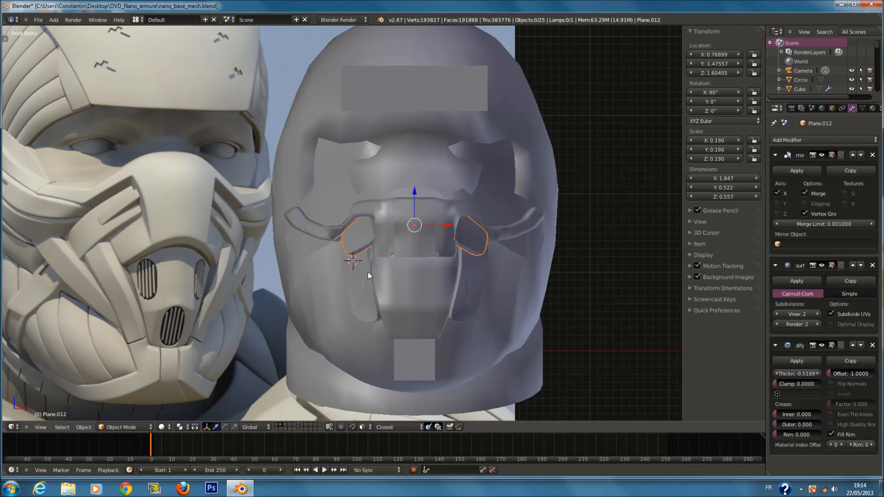
# Set the mean crease of the whole lower cheek piece beside the centre plate to 0.7.
pyautogui.rightClick(368, 272)
pyautogui.press('Tab')
pyautogui.click(734, 93)
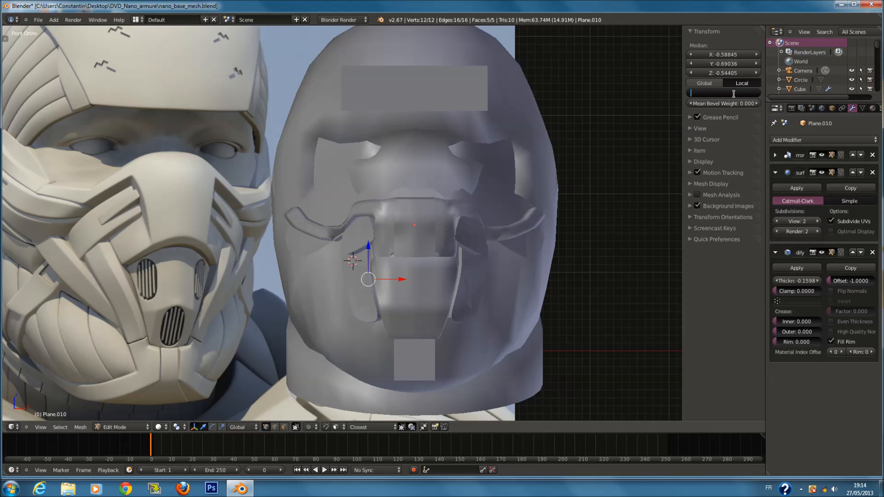
pyautogui.write('.7')
pyautogui.press('Return')
pyautogui.press('Tab')
# Open the lower centre plate for mesh editing and set the mean crease of its selected vertices to 0.7.
pyautogui.rightClick(446, 275)
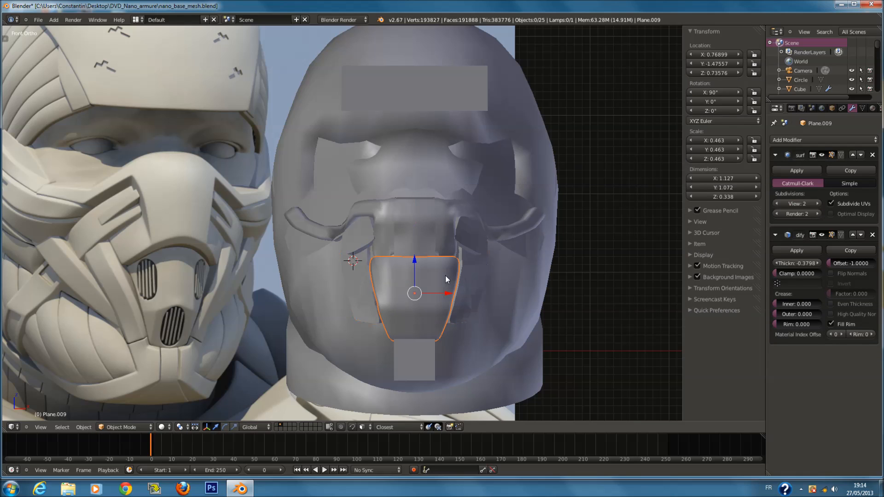
pyautogui.press('Tab')
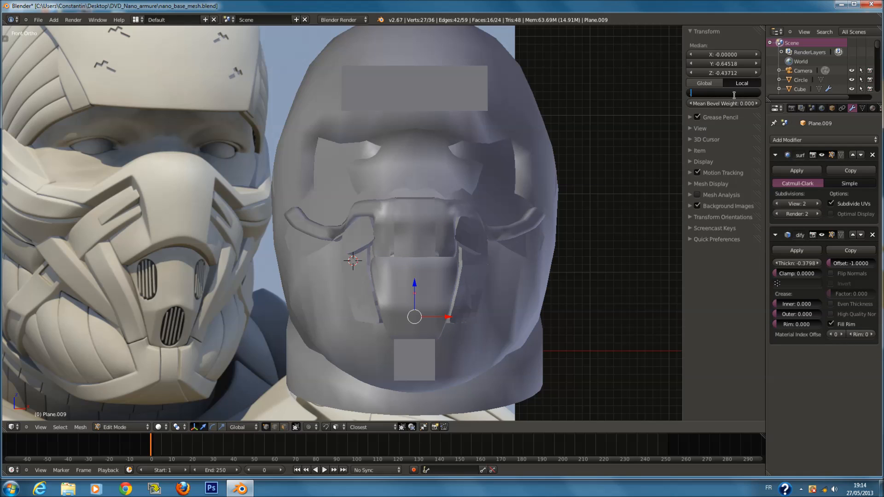
pyautogui.press('Return')
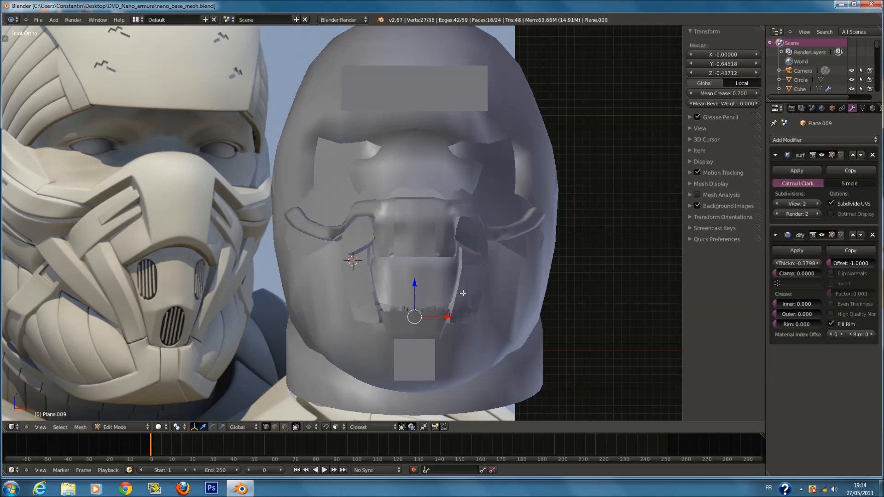
pyautogui.keyDown('shift'); pyautogui.scroll(-4, 463, 292); pyautogui.keyUp('shift')
pyautogui.scroll(4, 463, 297)
pyautogui.press('z')
pyautogui.scroll(-1, 474, 301)
pyautogui.press('z')
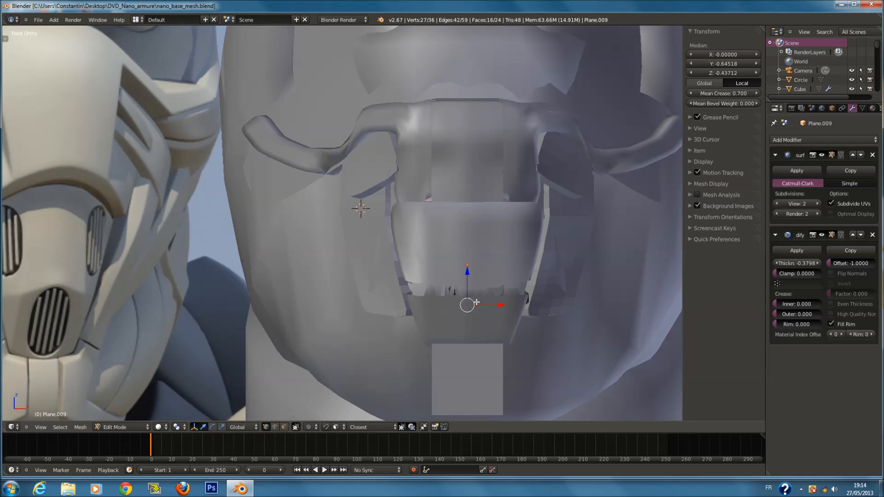
# Try a mean crease of 0.7 on the entire lower centre plate and inspect its surface from the side.
pyautogui.press('a')
pyautogui.click(737, 93)
pyautogui.write('.7')
pyautogui.press('Return')
pyautogui.scroll(-2, 494, 279)
pyautogui.scroll(4, 495, 279)
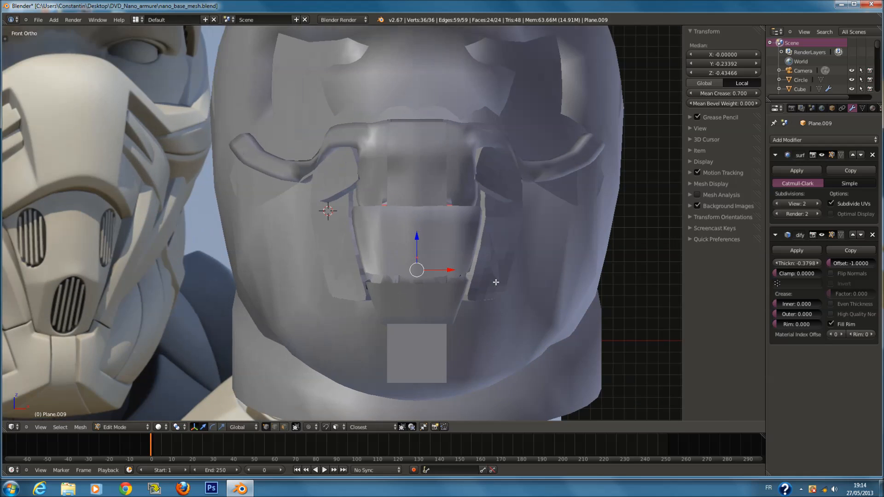
pyautogui.moveTo(495, 279)
pyautogui.mouseDown(button='middle')
pyautogui.moveTo(535, 266)
pyautogui.moveTo(570, 234)
pyautogui.moveTo(499, 305)
pyautogui.moveTo(369, 315)
pyautogui.mouseUp(button='middle')
pyautogui.press('z')
pyautogui.press('z')
# Undo the last crease change, lower the whole centre plate's mean crease, and return to object mode in front view.
pyautogui.hotkey('ctrl', 'z')
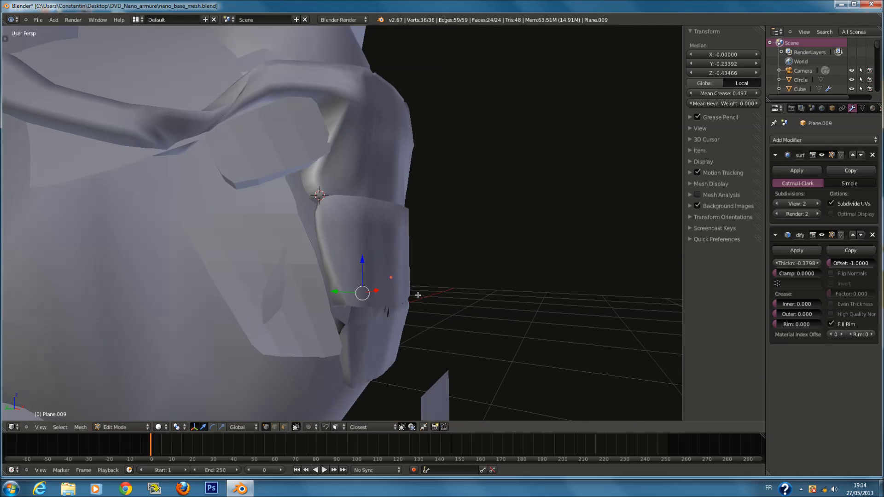
pyautogui.press('a')
pyautogui.press('a')
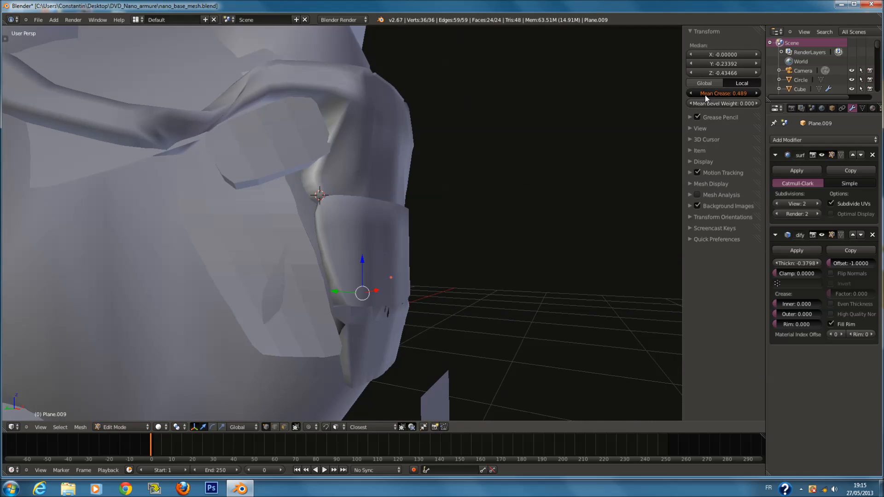
pyautogui.press('Tab')
pyautogui.press('KP_Decimal')
pyautogui.press('KP_5')
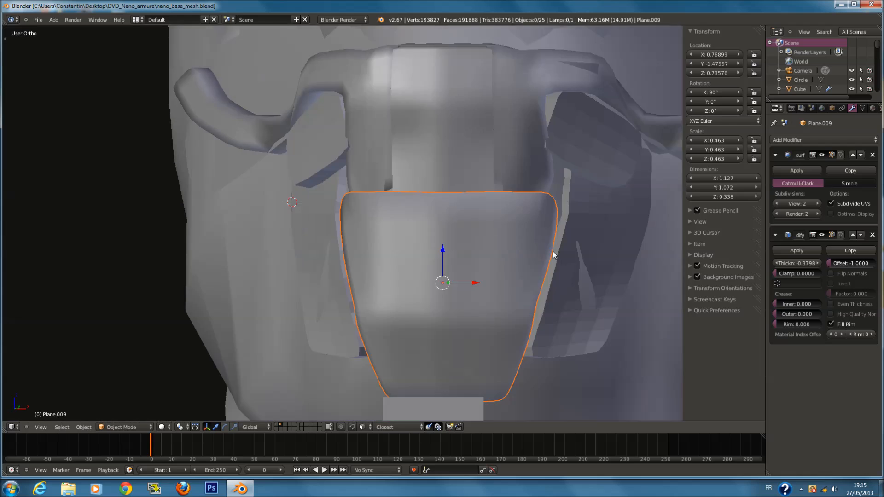
pyautogui.press('KP_1')
# Select the two outer vertices of the small cheek plane and extrude that edge down and outward along the cheek.
pyautogui.scroll(-4, 551, 253)
pyautogui.scroll(1, 317, 206)
pyautogui.scroll(-1, 325, 177)
pyautogui.keyDown('ctrl'); pyautogui.scroll(-6, 371, 181); pyautogui.keyUp('ctrl')
pyautogui.scroll(2, 426, 178)
pyautogui.rightClick(425, 183)
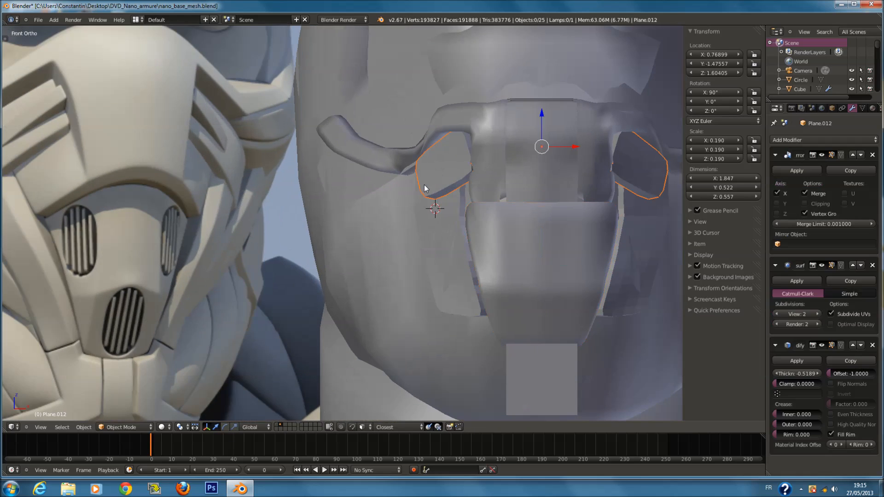
pyautogui.press('Tab')
pyautogui.press('z')
pyautogui.rightClick(431, 198)
pyautogui.keyDown('shift'); pyautogui.rightClick(428, 168); pyautogui.keyUp('shift')
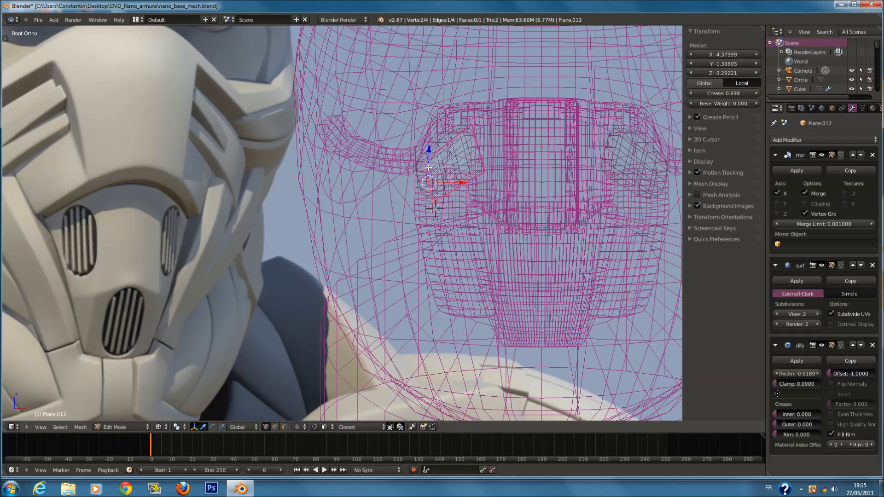
pyautogui.press('z')
pyautogui.scroll(-3, 456, 168)
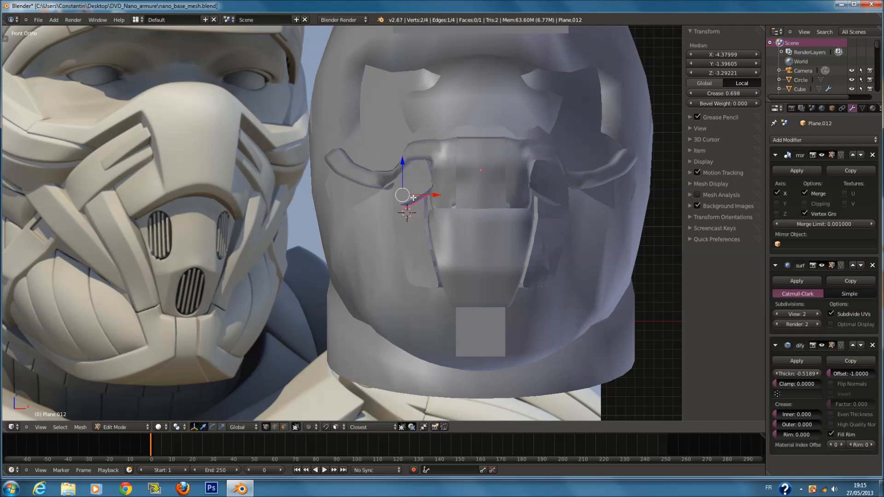
pyautogui.press('e')
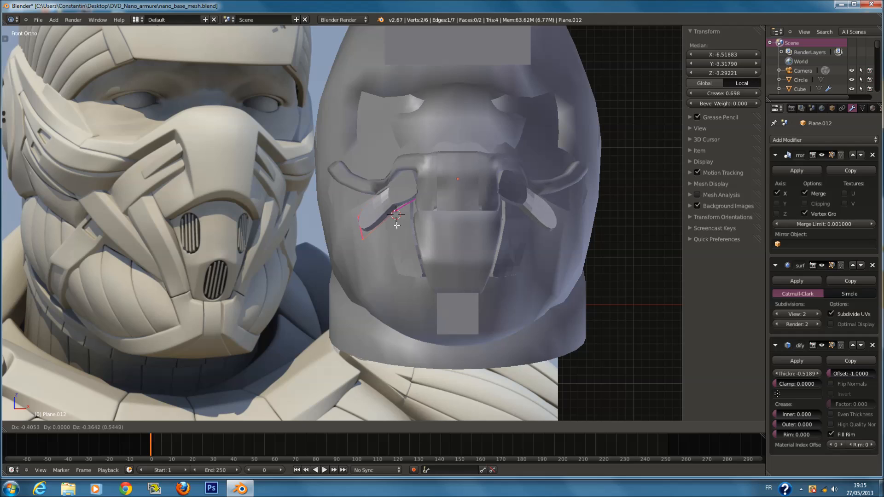
pyautogui.click(407, 223)
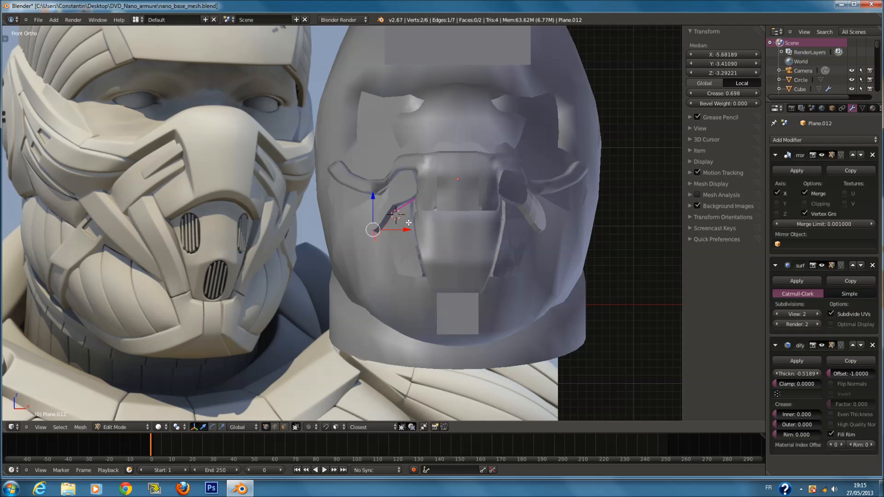
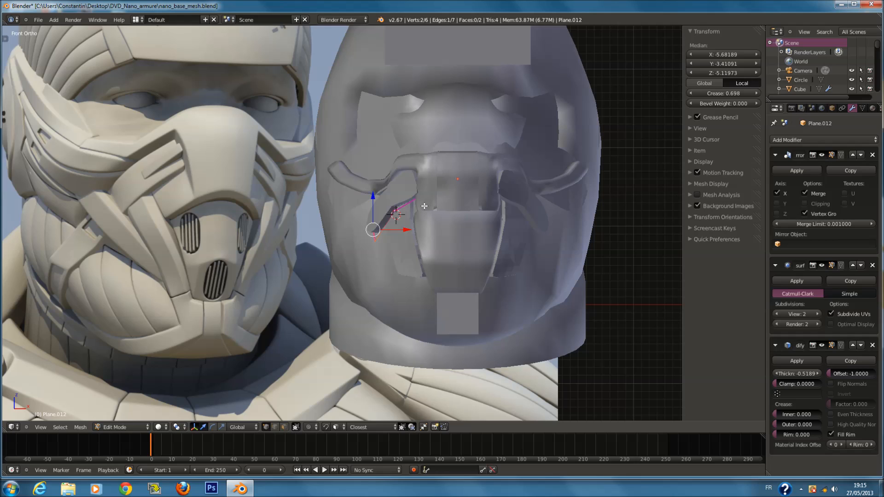
# Extrude the cheek strip's end edge again by about -0.39 in X and -0.44 in Z, and leave mesh editing.
pyautogui.moveTo(373, 195); pyautogui.dragTo(406, 238)
pyautogui.press('x')
pyautogui.press('e')
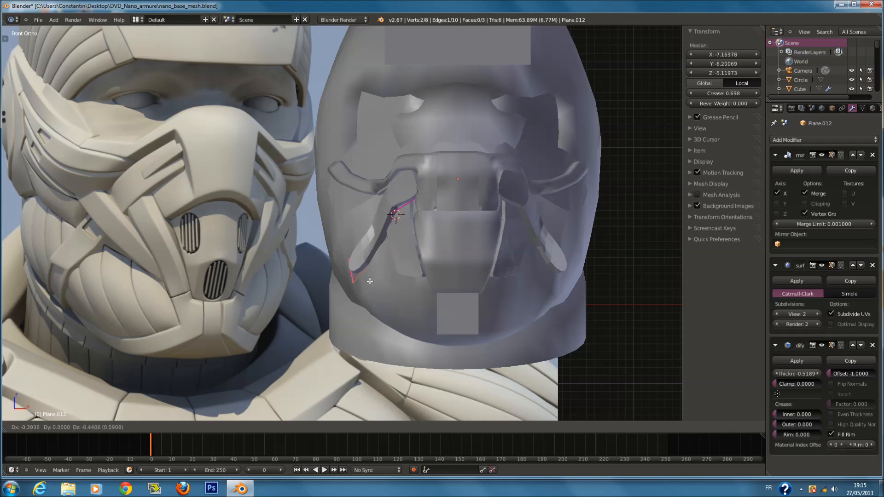
pyautogui.click(363, 284)
pyautogui.press('Tab')
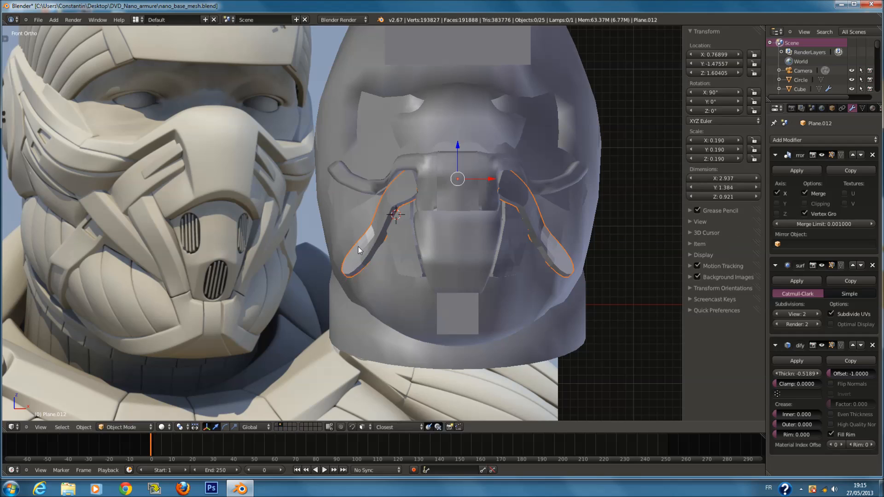
# Apply smooth shading to the extended cheek strip, deselect everything and save the file.
pyautogui.press('t')
pyautogui.click(20, 112)
pyautogui.press('t')
pyautogui.scroll(2, 394, 239)
pyautogui.scroll(-2, 405, 249)
pyautogui.press('a')
pyautogui.keyDown('ctrl'); pyautogui.scroll(3, 408, 250); pyautogui.keyUp('ctrl')
pyautogui.hotkey('ctrl', 's')
pyautogui.click(410, 248)
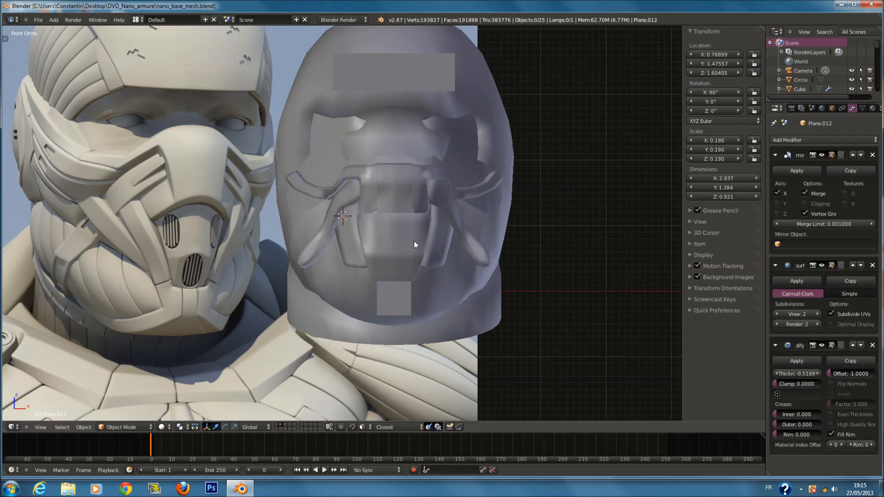
# Set the mean crease of the entire extended cheek strip to 0.7 and save the file.
pyautogui.press('Tab')
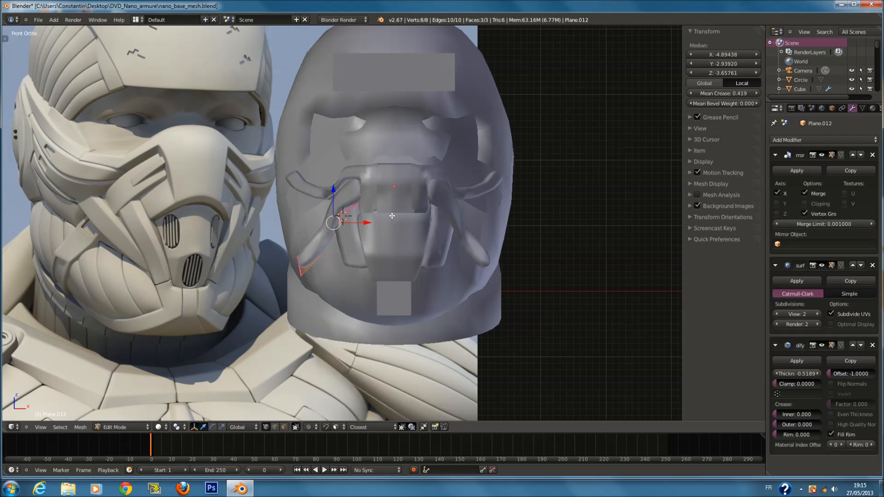
pyautogui.click(741, 93)
pyautogui.write('.7')
pyautogui.press('Return')
pyautogui.press('Tab')
pyautogui.hotkey('ctrl', 's')
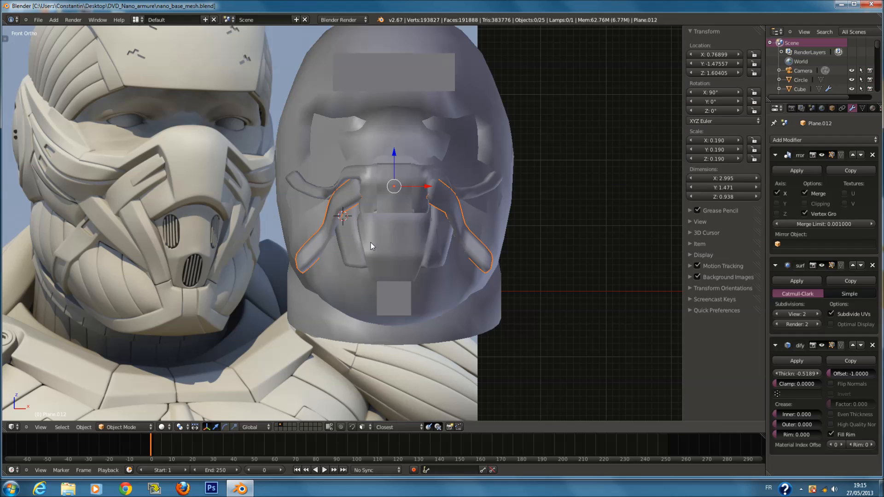
# Slope the small square chin plane back at its lower edge and give it a level 2 Subdivision Surface modifier.
pyautogui.rightClick(398, 299)
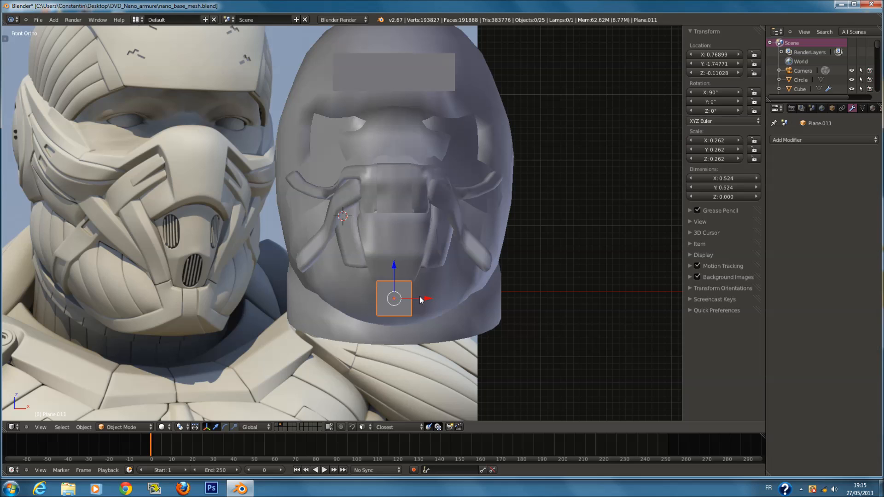
pyautogui.scroll(2, 420, 300)
pyautogui.press('Tab')
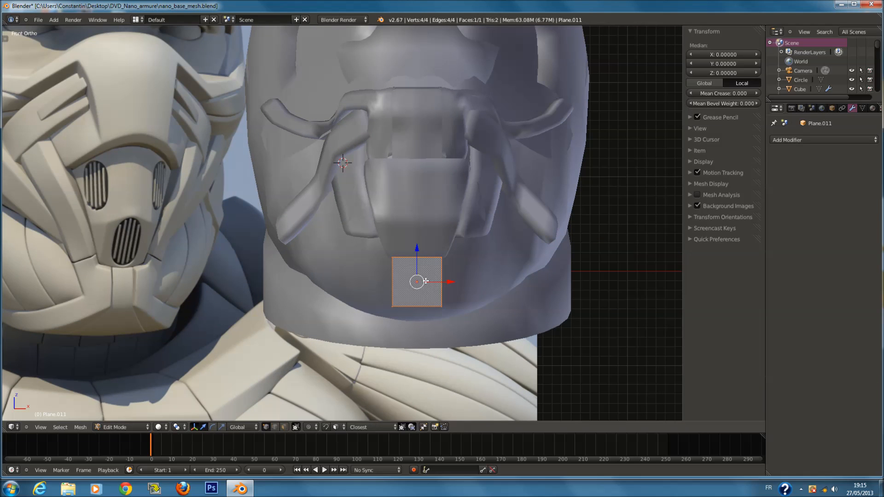
pyautogui.press('Tab')
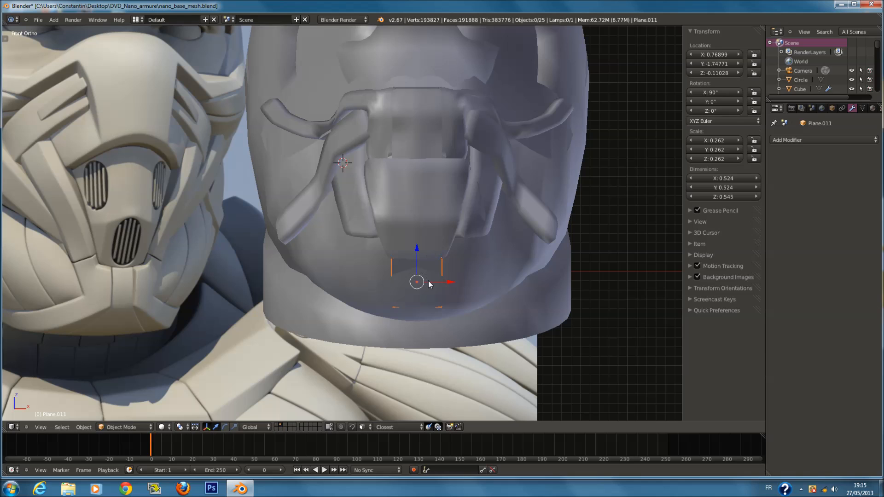
pyautogui.hotkey('ctrl', '2')
# Cut the chin plane with two horizontal edge loops and one centred vertical edge loop.
pyautogui.press('Tab')
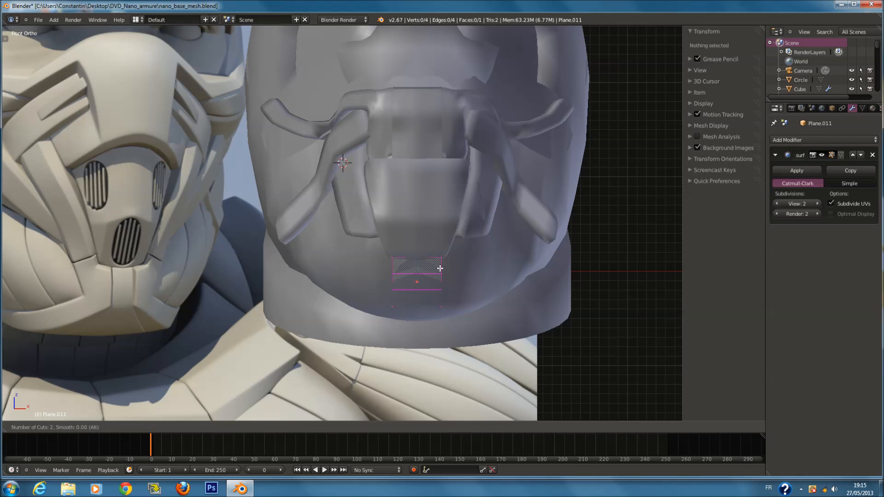
pyautogui.hotkey('ctrl', 'r')
pyautogui.click(424, 257)
pyautogui.rightClick(424, 256)
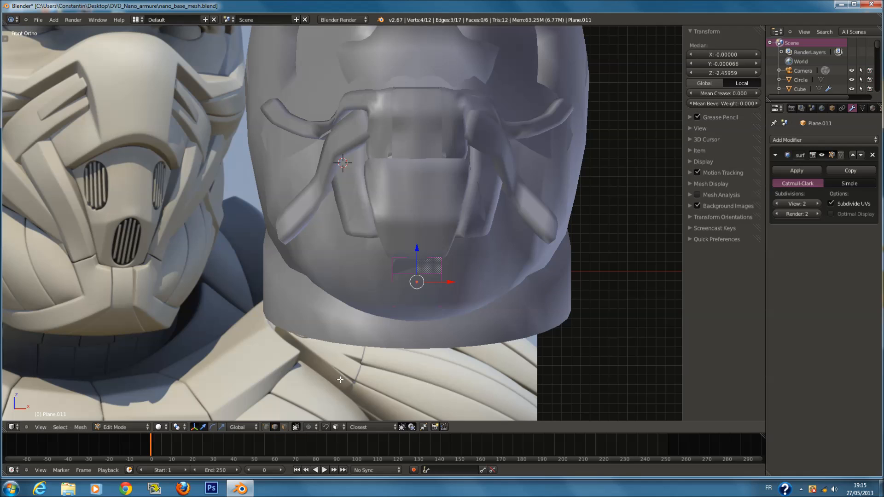
# Select the three faces on the right half of the chin plane and delete them.
pyautogui.click(286, 428)
pyautogui.press('z')
pyautogui.press('a')
pyautogui.press('a')
pyautogui.press('c')
pyautogui.click(442, 302)
pyautogui.moveTo(443, 304); pyautogui.dragTo(438, 255)
pyautogui.click(438, 257)
pyautogui.press('z')
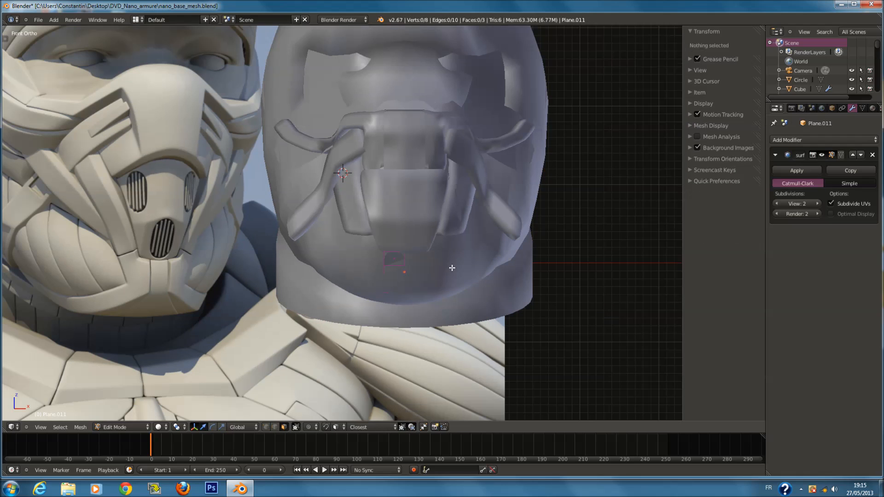
# Move the remaining chin half along Y, leave mesh editing and save the file over the existing one.
pyautogui.press('g')
pyautogui.press('y')
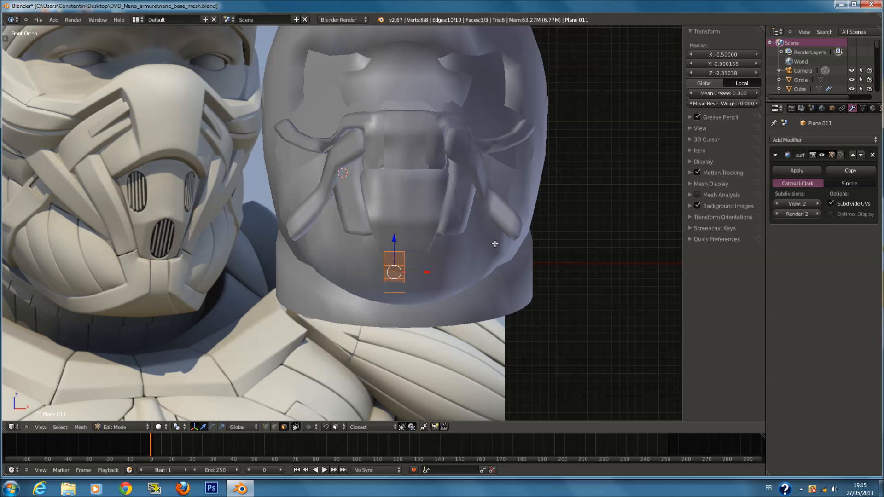
pyautogui.click(495, 244)
pyautogui.press('Tab')
pyautogui.hotkey('ctrl', 's')
pyautogui.click(515, 242)
# Add a Mirror modifier on the X axis to the chin half.
pyautogui.click(800, 141)
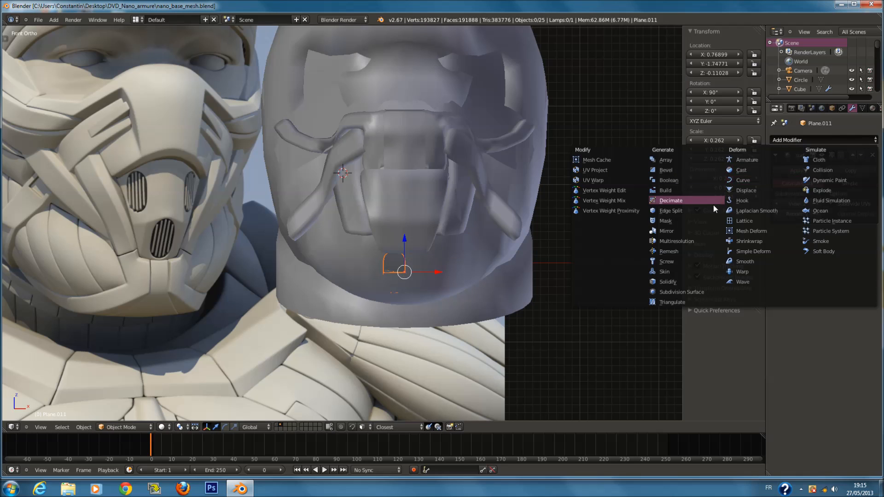
pyautogui.click(697, 228)
pyautogui.keyDown('ctrl'); pyautogui.scroll(1, 384, 283); pyautogui.keyUp('ctrl')
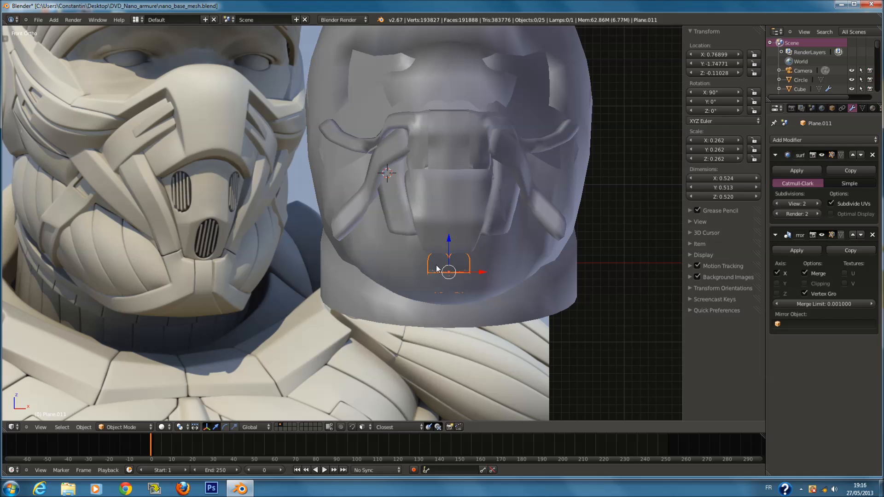
# Select the outer column of vertices on the chin half and shift it along X to widen the piece.
pyautogui.press('Tab')
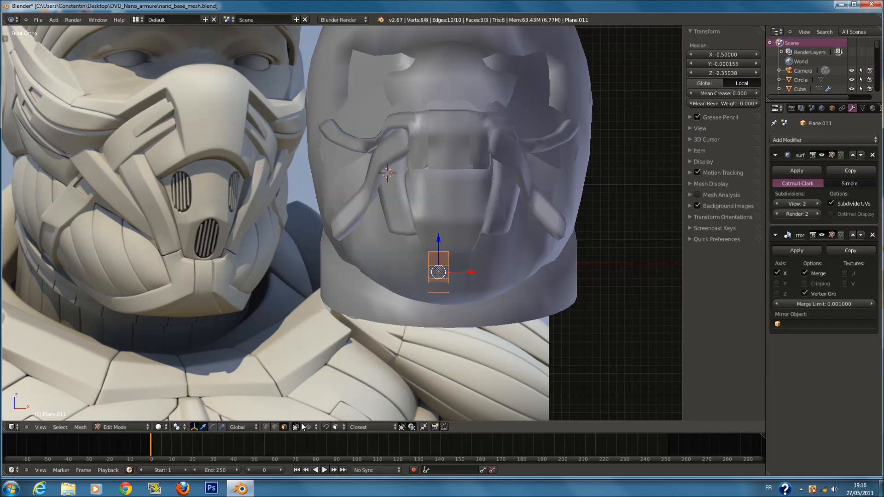
pyautogui.moveTo(432, 235); pyautogui.dragTo(421, 301)
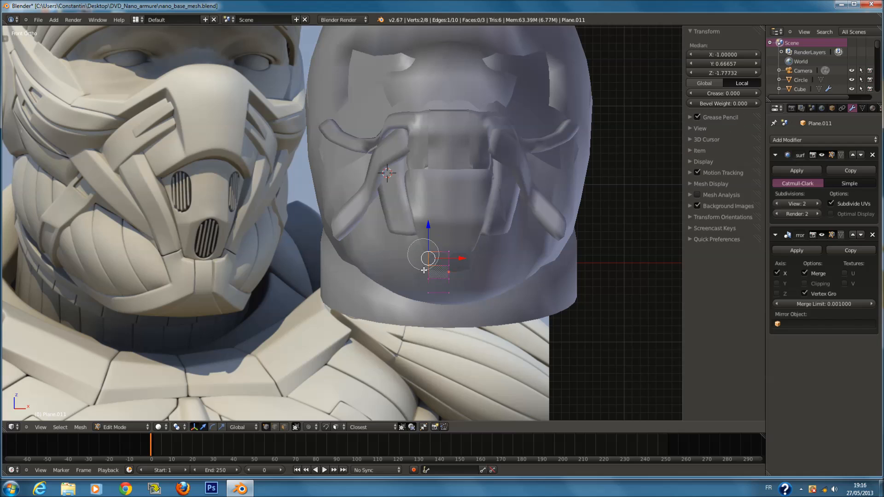
pyautogui.moveTo(455, 269); pyautogui.dragTo(450, 271)
pyautogui.press('a')
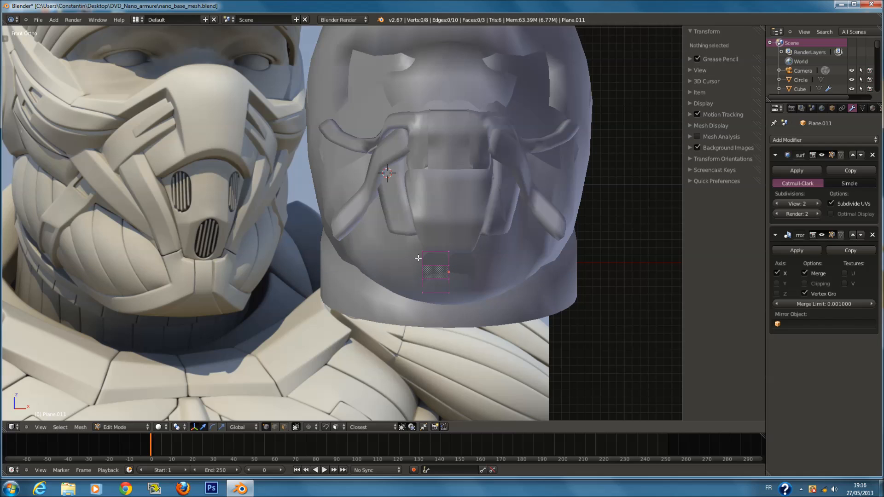
pyautogui.press('a')
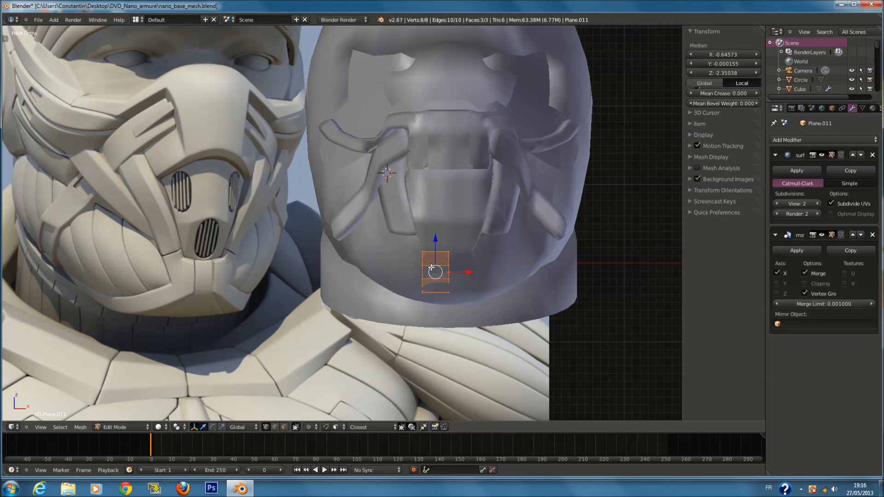
pyautogui.press('a')
pyautogui.press('c')
pyautogui.moveTo(418, 257)
pyautogui.mouseDown()
pyautogui.moveTo(423, 289)
pyautogui.moveTo(449, 272)
pyautogui.mouseUp()
pyautogui.rightClick(422, 293)
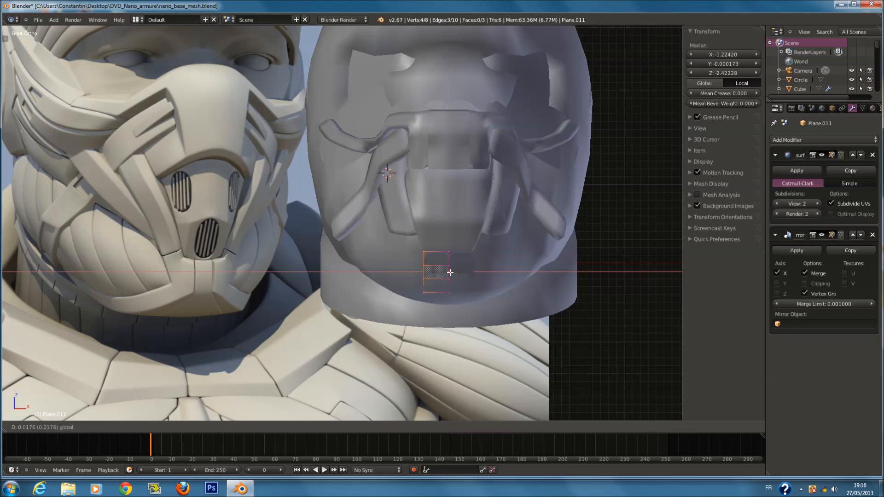
pyautogui.click(451, 272)
# Extrude the chin half's outer column of vertices further outward along X.
pyautogui.press('c')
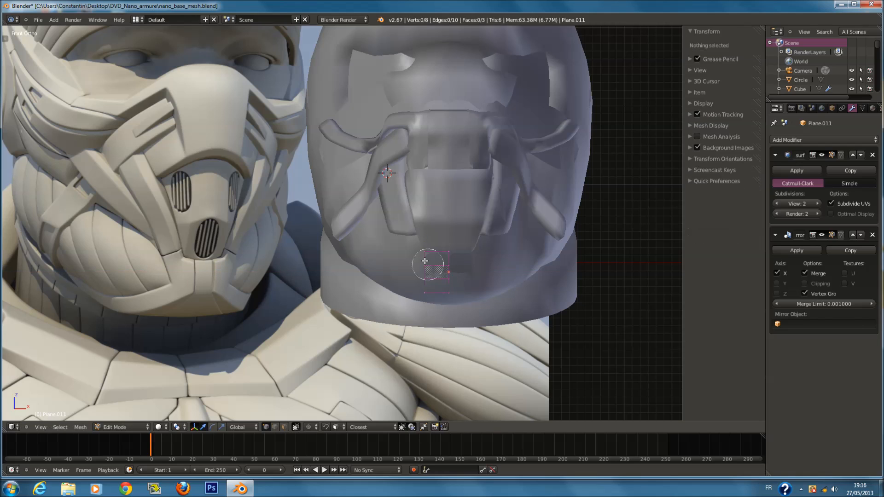
pyautogui.rightClick(422, 297)
pyautogui.press('e')
pyautogui.press('x')
pyautogui.click(430, 268)
# Move the chin piece's lower middle outer vertex inward along X and rotate the upper outer edge to slant inward.
pyautogui.press('a')
pyautogui.press('c')
pyautogui.click(400, 276)
pyautogui.rightClick(400, 277)
pyautogui.press('g')
pyautogui.press('x')
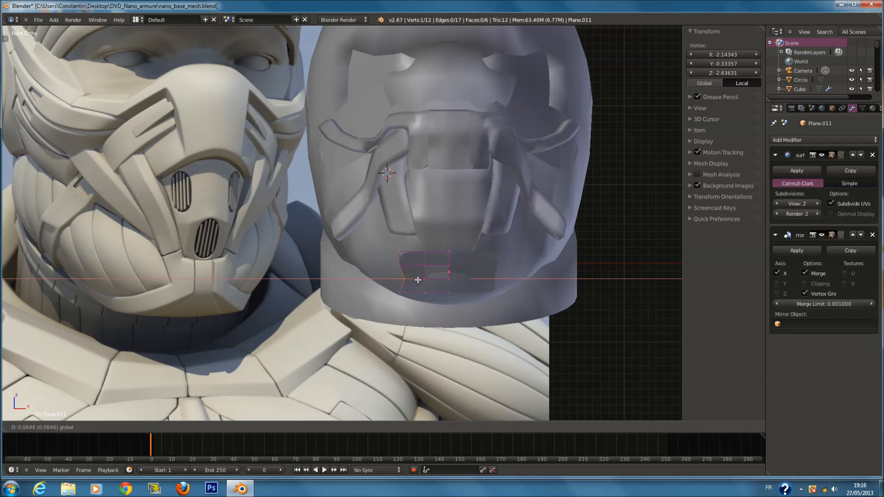
pyautogui.click(419, 281)
pyautogui.keyDown('shift'); pyautogui.rightClick(400, 252); pyautogui.keyUp('shift')
pyautogui.press('r')
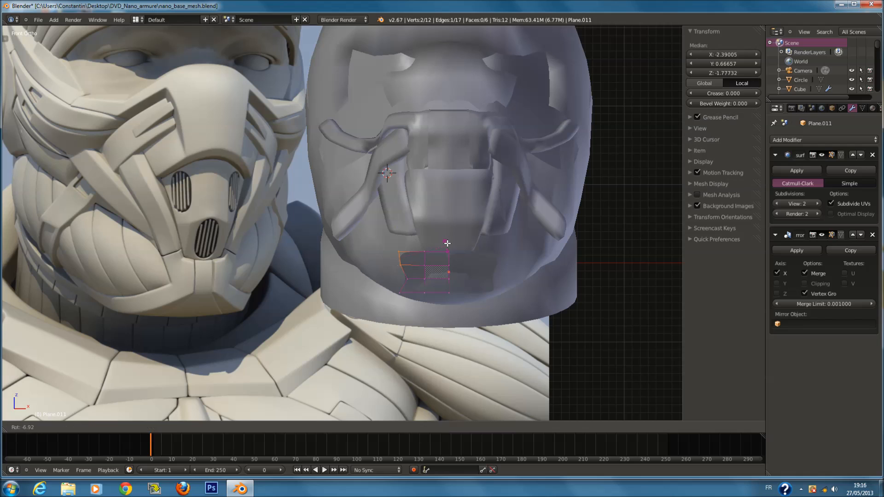
pyautogui.click(439, 230)
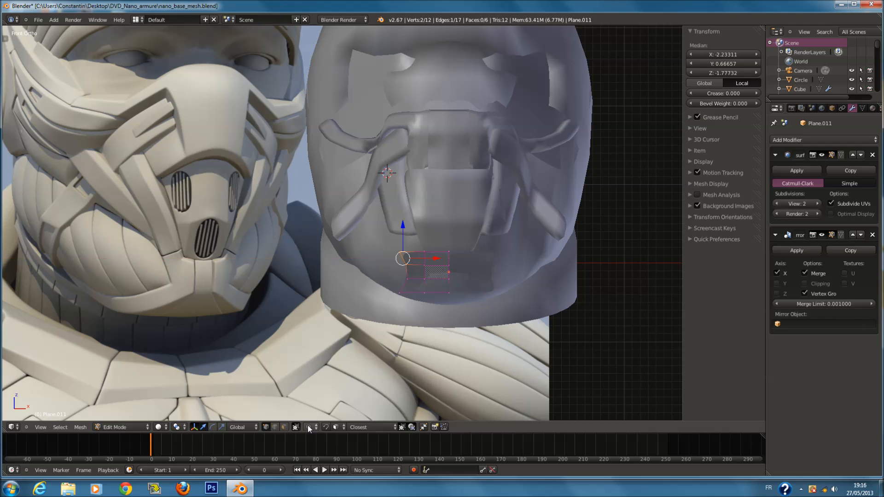
# Select the two upper outer faces of the chin piece, push them back towards the head and clear the selection.
pyautogui.click(289, 427)
pyautogui.rightClick(413, 259)
pyautogui.keyDown('shift'); pyautogui.rightClick(412, 274); pyautogui.keyUp('shift')
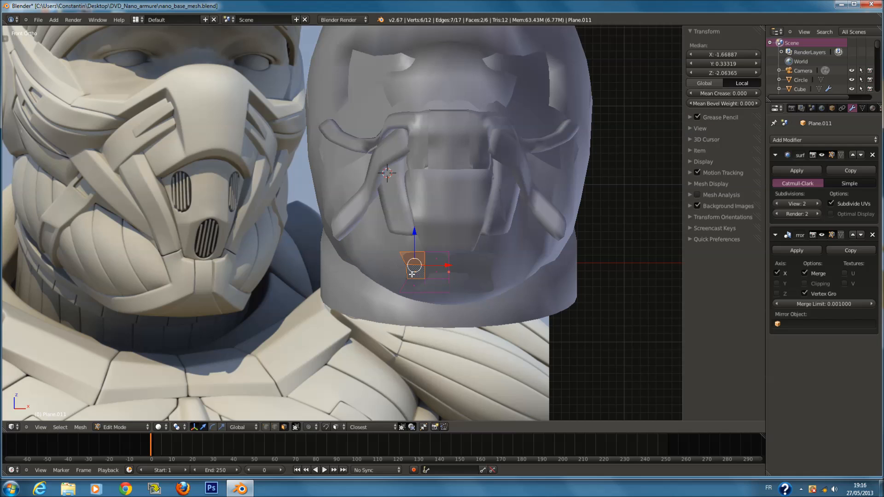
pyautogui.press('a')
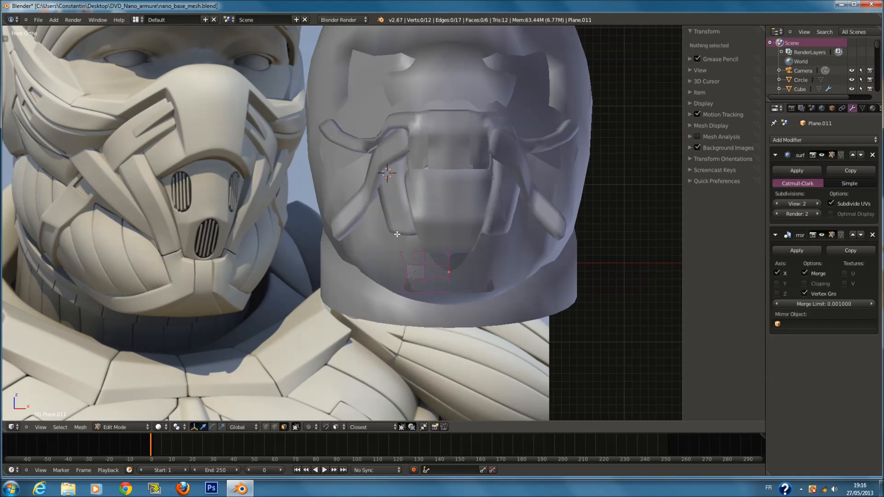
# Edit the inner jaw strip beside the mouth piece and move its bottom edge down and inward towards the chin.
pyautogui.press('Tab')
pyautogui.rightClick(400, 232)
pyautogui.press('Tab')
pyautogui.press('z')
pyautogui.press('a')
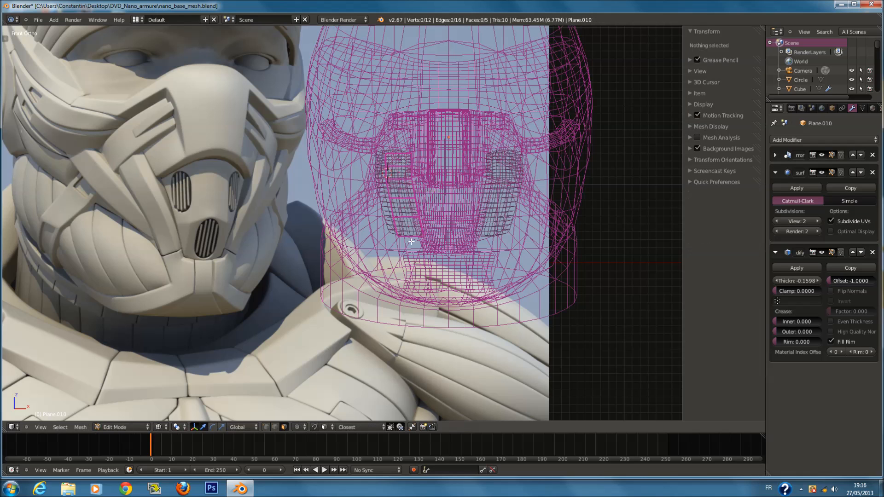
pyautogui.press('a')
pyautogui.press('a')
pyautogui.press('c')
pyautogui.click(399, 237)
pyautogui.press('Escape')
pyautogui.press('z')
pyautogui.press('g')
pyautogui.click(427, 235)
pyautogui.press('g')
pyautogui.click(427, 235)
pyautogui.press('Tab')
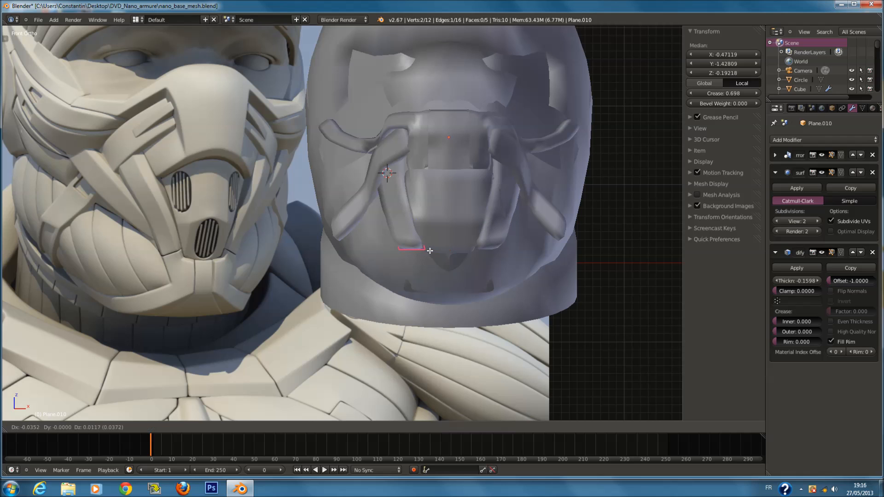
# Select the mirrored chin piece and add a Solidify modifier with a thickness of -0.1551.
pyautogui.rightClick(418, 262)
pyautogui.press('z')
pyautogui.press('Tab')
pyautogui.press('z')
pyautogui.press('z')
pyautogui.press('Tab')
pyautogui.rightClick(418, 257)
pyautogui.press('z')
pyautogui.press('z')
pyautogui.rightClick(418, 255)
pyautogui.press('z')
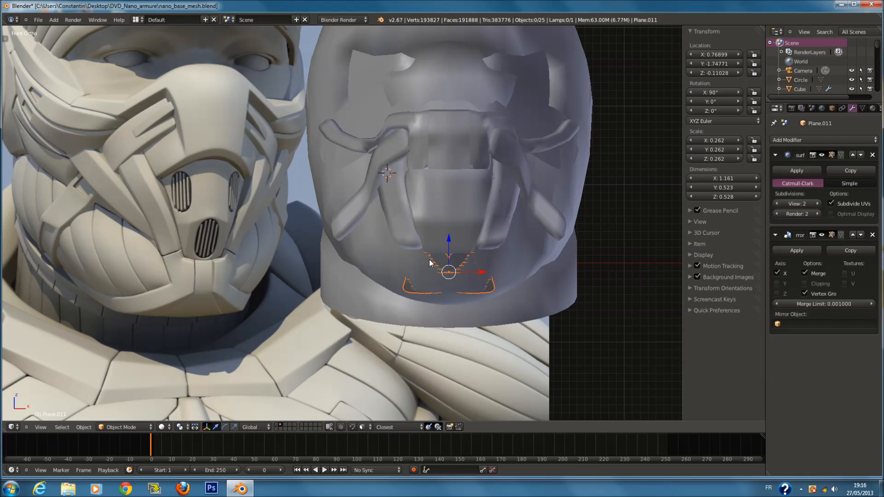
pyautogui.click(789, 142)
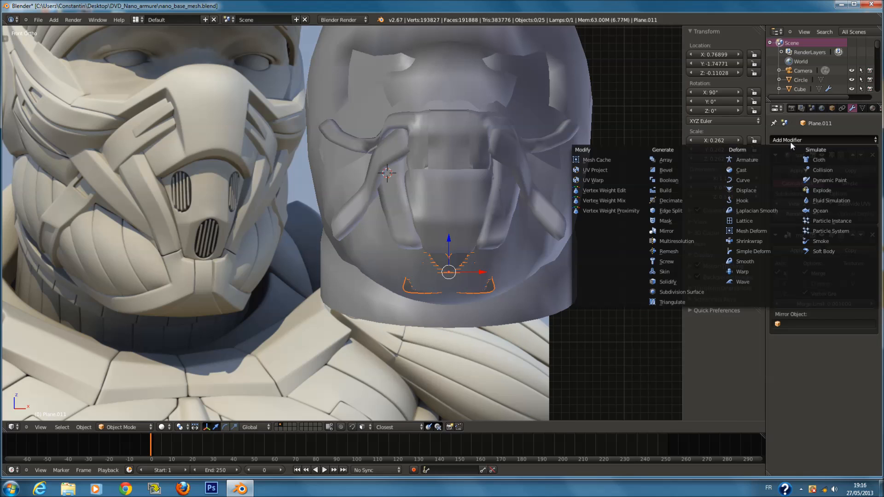
pyautogui.click(693, 281)
pyautogui.moveTo(793, 379); pyautogui.dragTo(767, 379)
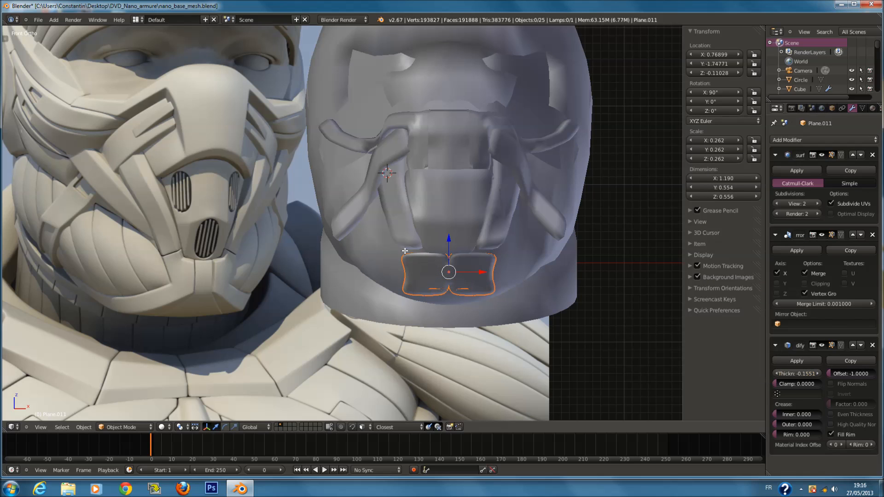
# Select the two upper outer vertices of the chin piece and extrude that edge upward under the jaw strip.
pyautogui.press('Tab')
pyautogui.moveTo(406, 253); pyautogui.dragTo(428, 272, button='middle')
pyautogui.scroll(3, 433, 244)
pyautogui.press('z')
pyautogui.rightClick(474, 258)
pyautogui.keyDown('shift'); pyautogui.rightClick(428, 260); pyautogui.keyUp('shift')
pyautogui.press('z')
pyautogui.moveTo(496, 277); pyautogui.dragTo(475, 238, button='middle')
pyautogui.press('e')
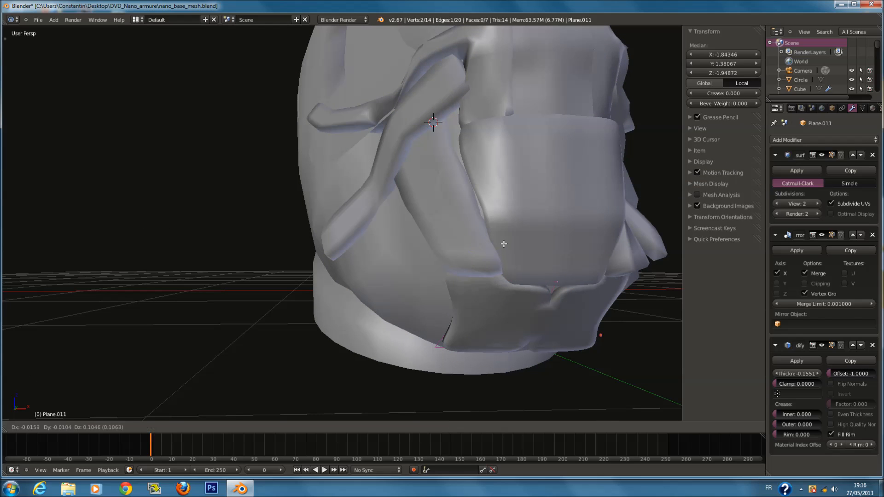
pyautogui.click(503, 234)
# Select the bottom edge of the inner jaw strip and move it outward over the chin piece's raised corner.
pyautogui.press('Tab')
pyautogui.rightClick(480, 260)
pyautogui.press('Tab')
pyautogui.rightClick(510, 282)
pyautogui.press('z')
pyautogui.keyDown('shift'); pyautogui.rightClick(449, 278); pyautogui.keyUp('shift')
pyautogui.press('z')
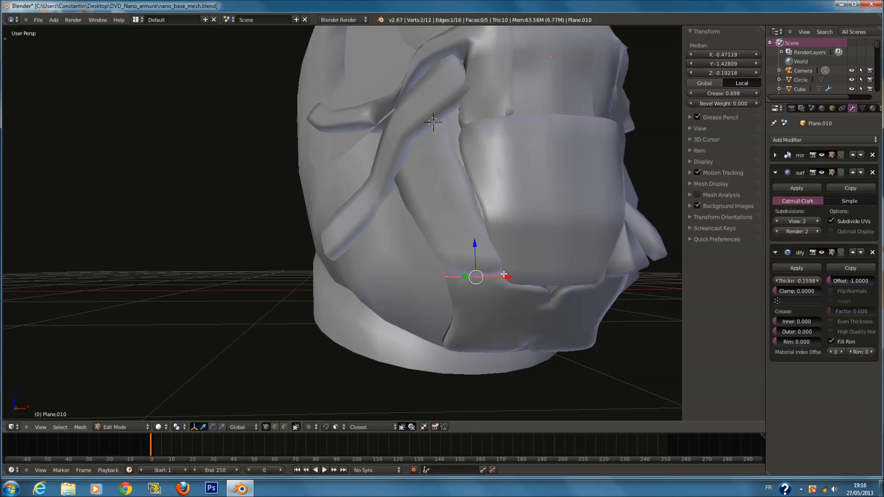
pyautogui.press('g')
pyautogui.click(493, 277)
# From the front, shift the jaw strip's bottom edge along Y, rotate it and move it onto the chin piece's corner.
pyautogui.press('KP_1')
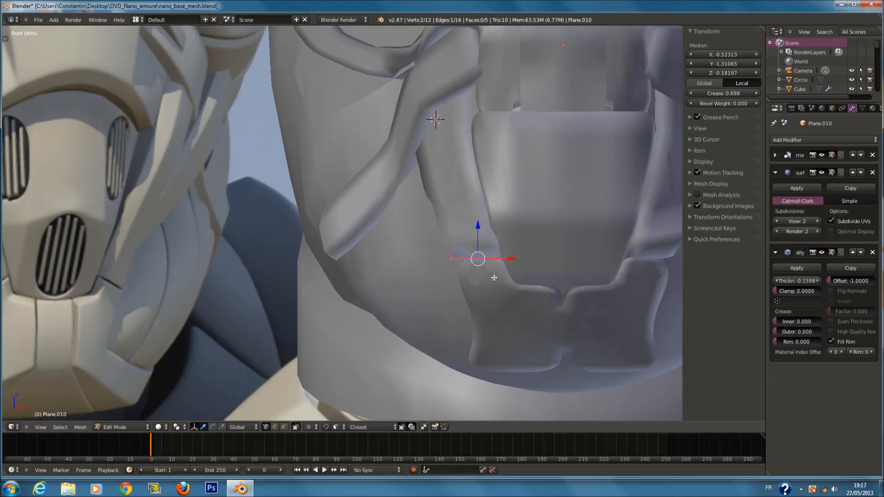
pyautogui.scroll(-4, 494, 278)
pyautogui.keyDown('ctrl'); pyautogui.scroll(5, 519, 284); pyautogui.keyUp('ctrl')
pyautogui.scroll(1, 519, 284)
pyautogui.keyDown('ctrl'); pyautogui.scroll(-3, 519, 284); pyautogui.keyUp('ctrl')
pyautogui.press('g')
pyautogui.press('y')
pyautogui.click(389, 239)
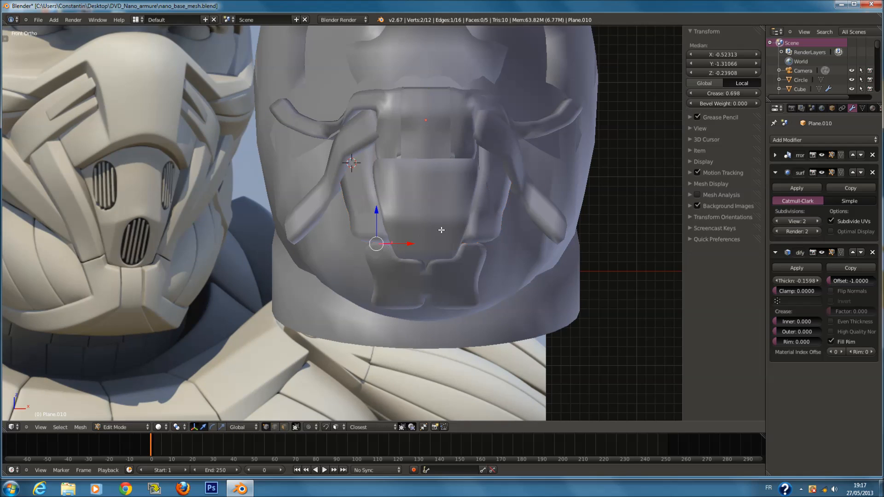
pyautogui.press('r')
pyautogui.click(439, 207)
pyautogui.press('g')
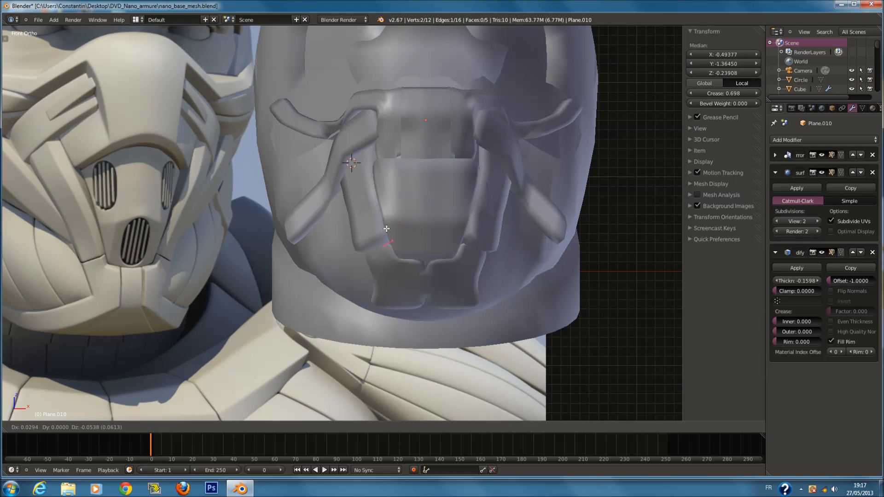
pyautogui.click(387, 226)
# Set the mean crease of the entire chin piece, leave mesh editing and save the file over the existing one.
pyautogui.press('Tab')
pyautogui.rightClick(382, 255)
pyautogui.press('Tab')
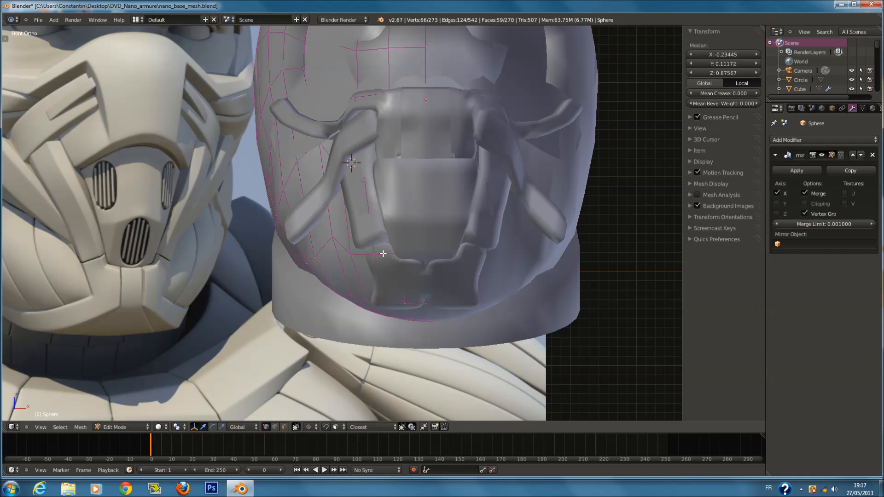
pyautogui.press('Tab')
pyautogui.rightClick(405, 270)
pyautogui.press('Tab')
pyautogui.press('a')
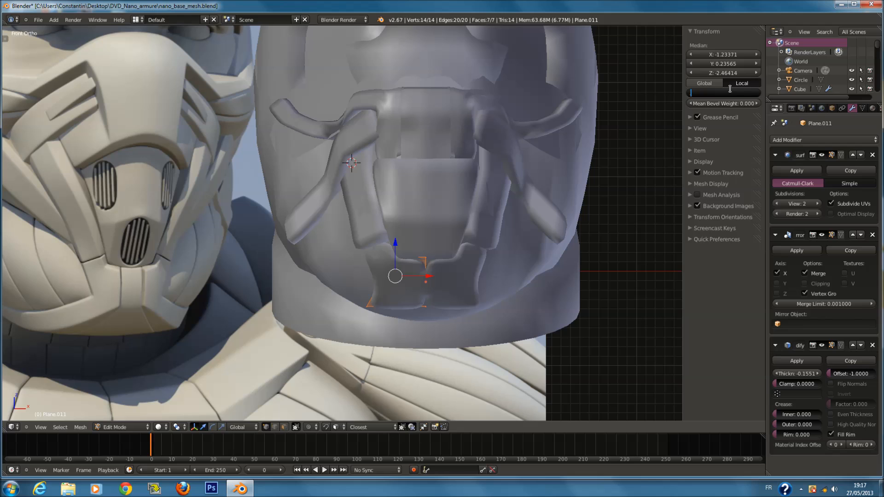
pyautogui.press('Return')
pyautogui.press('Tab')
pyautogui.scroll(-1, 617, 210)
pyautogui.hotkey('ctrl', 's')
pyautogui.click(648, 294)
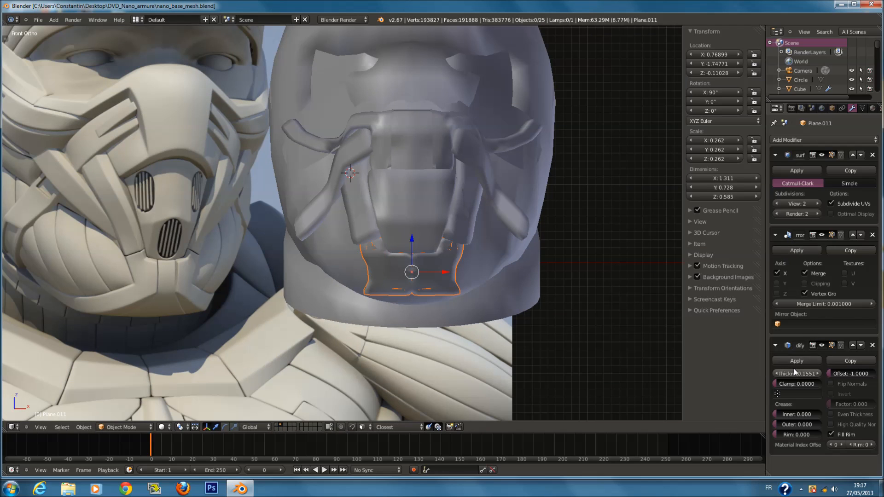
# Set the chin piece's Solidify thickness to -0.2419.
pyautogui.moveTo(781, 369); pyautogui.dragTo(774, 366)
pyautogui.keyDown('ctrl'); pyautogui.scroll(-3, 479, 303); pyautogui.keyUp('ctrl')
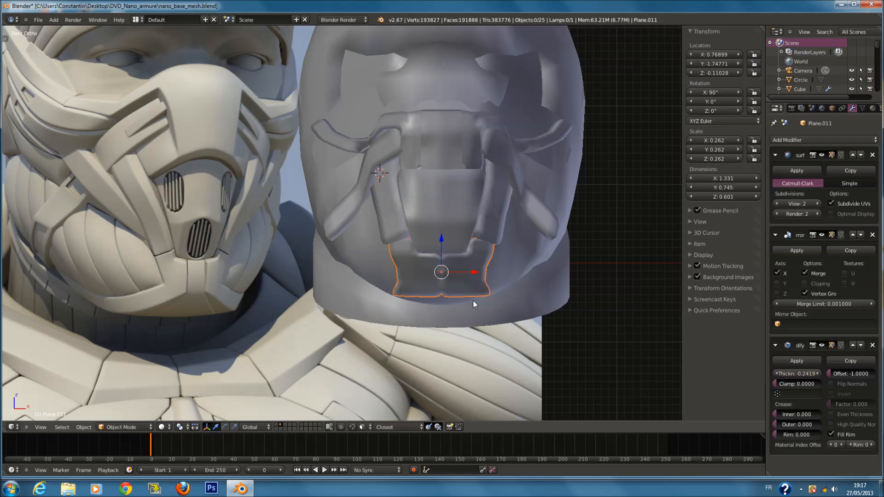
pyautogui.keyDown('shift'); pyautogui.scroll(-1, 461, 266); pyautogui.keyUp('shift')
pyautogui.scroll(1, 462, 267)
pyautogui.keyDown('shift'); pyautogui.scroll(-1, 463, 267); pyautogui.keyUp('shift')
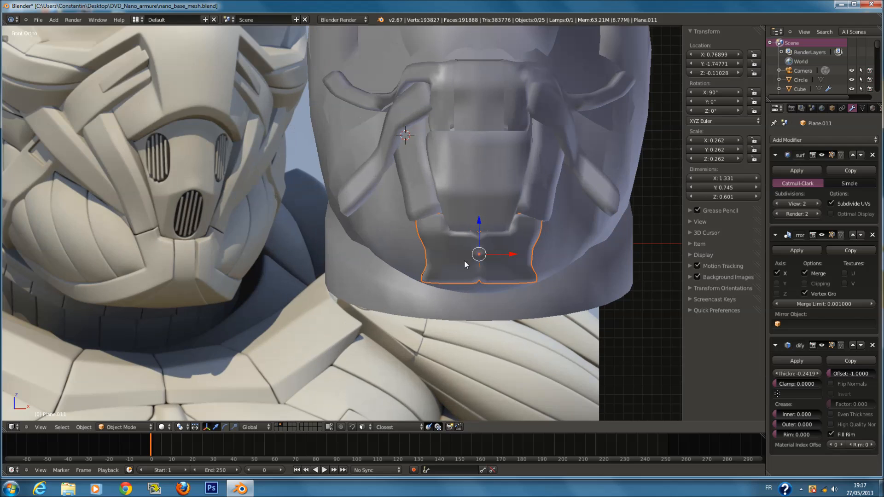
# In the chin piece's mesh, select the short outer edge at its lower side corner.
pyautogui.keyDown('ctrl'); pyautogui.scroll(-2, 450, 260); pyautogui.keyUp('ctrl')
pyautogui.scroll(-2, 450, 260)
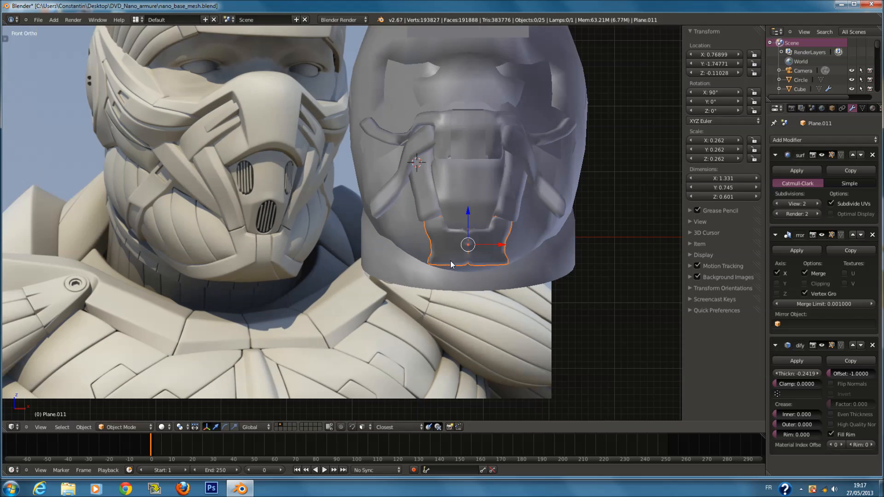
pyautogui.scroll(1, 450, 261)
pyautogui.press('Tab')
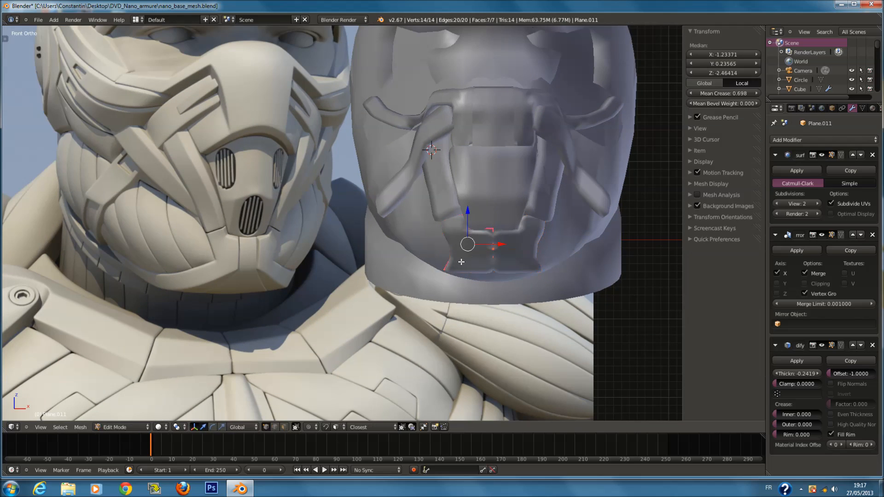
pyautogui.moveTo(462, 260); pyautogui.dragTo(523, 219, button='middle')
pyautogui.scroll(4, 522, 219)
pyautogui.press('z')
pyautogui.moveTo(414, 297); pyautogui.dragTo(398, 326, button='middle')
pyautogui.rightClick(395, 322)
pyautogui.rightClick(381, 339)
pyautogui.keyDown('shift'); pyautogui.rightClick(391, 321); pyautogui.keyUp('shift')
pyautogui.press('z')
pyautogui.press('KP_1')
pyautogui.press('KP_3')
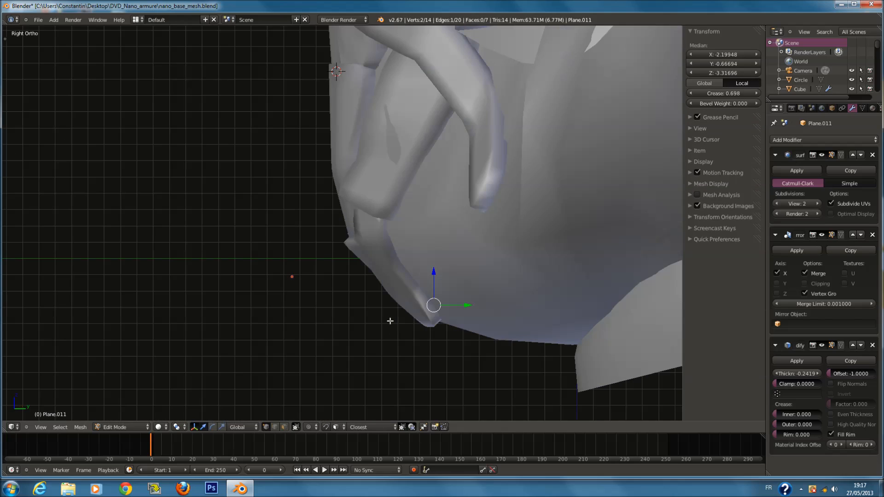
# In left view, extrude the chin piece's selected corner edge and move it back and up along the jaw toward the neck.
pyautogui.press('ctrl+KP_3')
pyautogui.scroll(-4, 431, 285)
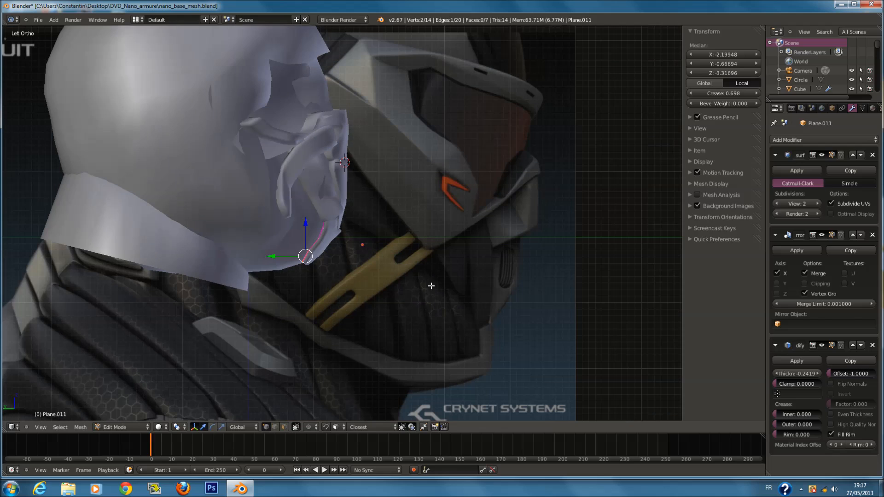
pyautogui.keyDown('ctrl'); pyautogui.scroll(-2, 461, 325); pyautogui.keyUp('ctrl')
pyautogui.scroll(2, 454, 298)
pyautogui.scroll(-2, 423, 289)
pyautogui.press('e')
pyautogui.rightClick(353, 272)
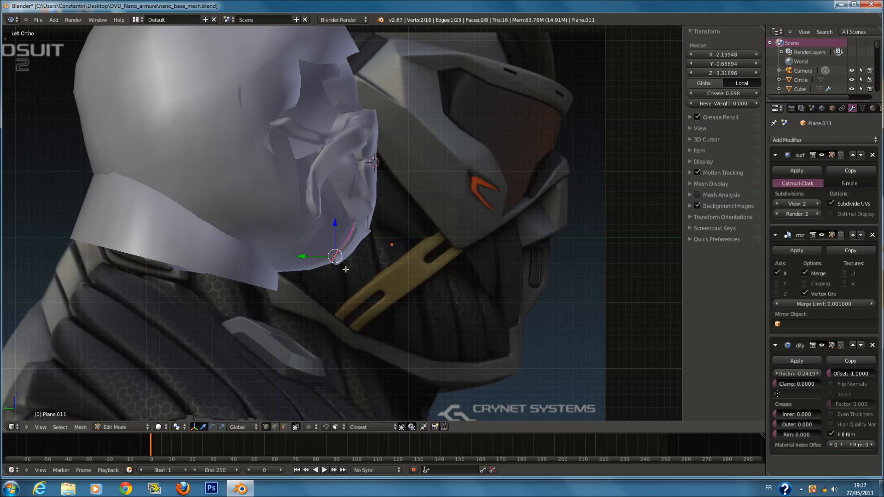
pyautogui.moveTo(296, 261); pyautogui.dragTo(279, 230)
pyautogui.press('z')
pyautogui.press('z')
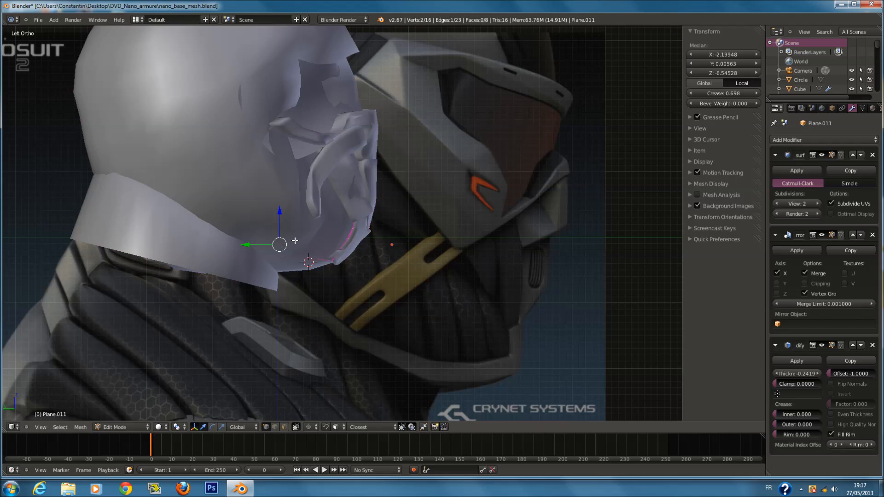
pyautogui.scroll(-1, 300, 243)
pyautogui.press('z')
pyautogui.scroll(2, 304, 240)
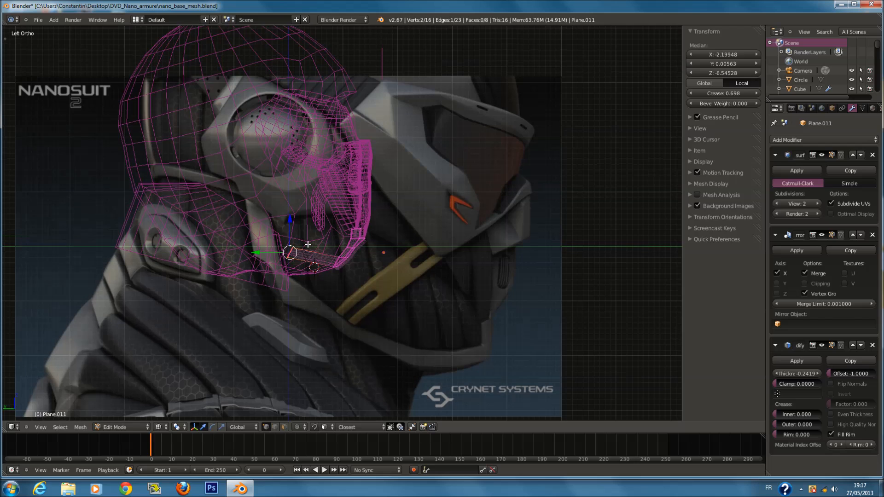
pyautogui.press('z')
pyautogui.press('z')
pyautogui.press('g')
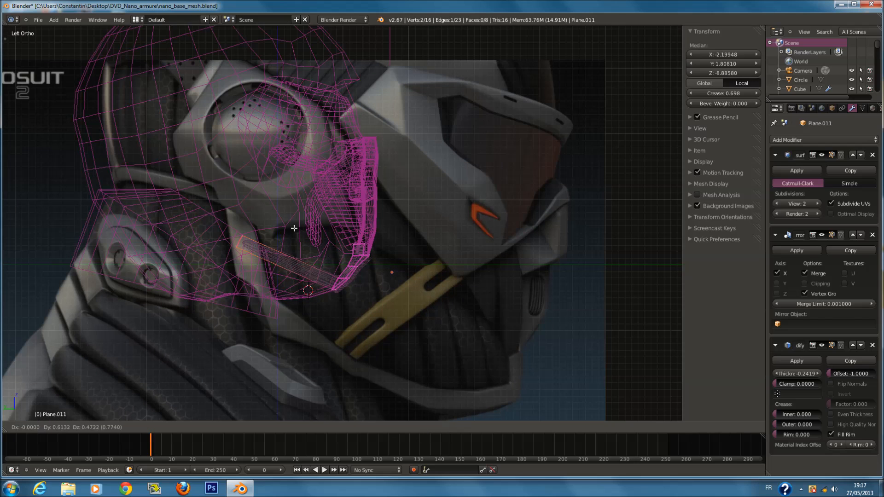
pyautogui.click(273, 266)
# Add five evenly spaced loop cuts across the long jaw strap extruded from the chin piece and turn on edge selection.
pyautogui.press('a')
pyautogui.hotkey('ctrl', 'r')
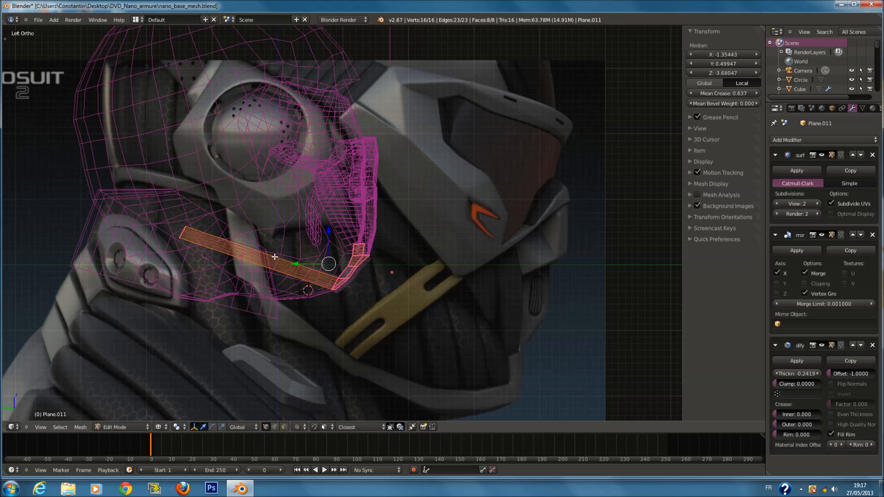
pyautogui.scroll(3, 267, 255)
pyautogui.click(266, 253)
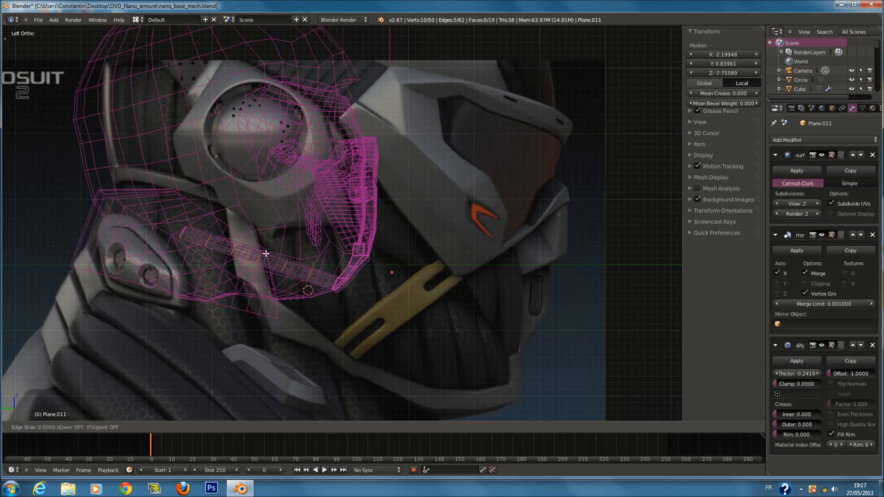
pyautogui.rightClick(246, 270)
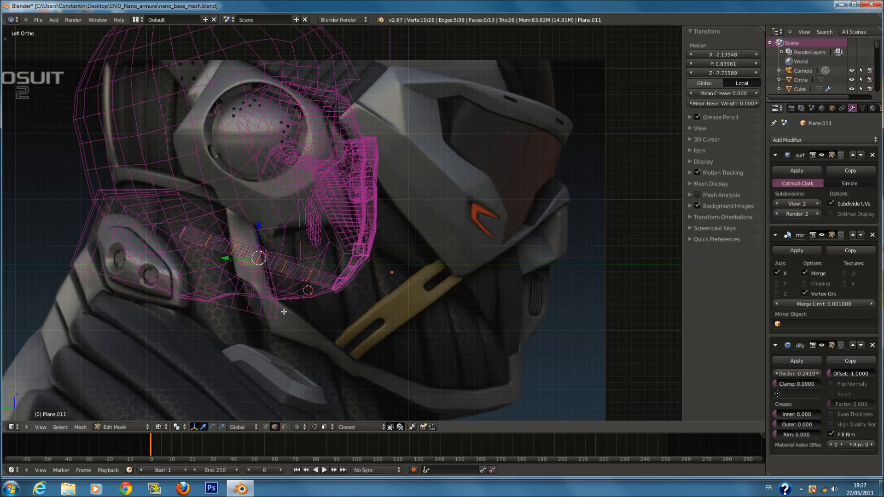
pyautogui.click(284, 429)
pyautogui.press('z')
# Select the jaw strap's rear section with circle select and move it outward along X to the side of the head.
pyautogui.press('z')
pyautogui.press('a')
pyautogui.press('a')
pyautogui.press('c')
pyautogui.scroll(-10, 221, 244)
pyautogui.moveTo(192, 242)
pyautogui.mouseDown()
pyautogui.moveTo(286, 298)
pyautogui.moveTo(303, 293)
pyautogui.mouseUp()
pyautogui.rightClick(303, 294)
pyautogui.press('c')
pyautogui.scroll(2, 357, 280)
pyautogui.middleClick(361, 288)
pyautogui.rightClick(362, 285)
pyautogui.press('z')
pyautogui.press('g')
pyautogui.press('x')
pyautogui.click(367, 284)
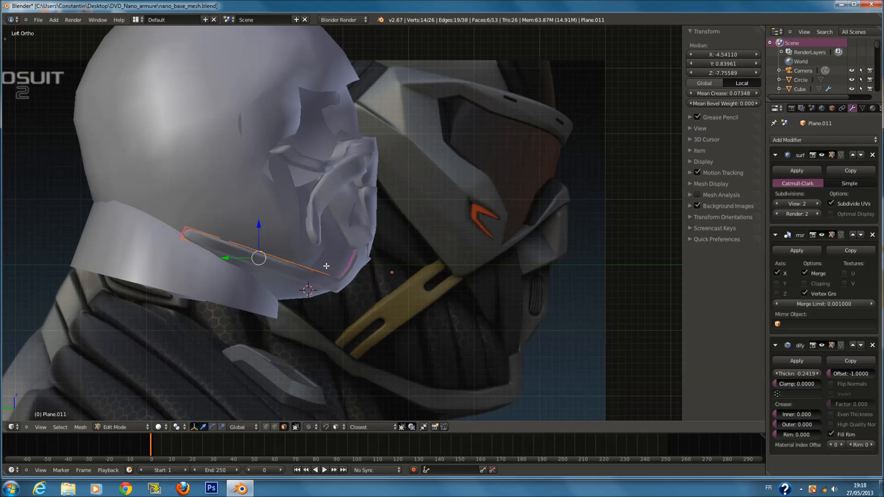
# Leave mesh editing, save the file over the existing one and view the mask from the front.
pyautogui.press('Tab')
pyautogui.hotkey('ctrl', 's')
pyautogui.click(326, 282)
pyautogui.moveTo(483, 261); pyautogui.dragTo(324, 247, button='middle')
pyautogui.press('KP_1')
pyautogui.keyDown('ctrl'); pyautogui.scroll(6, 369, 179); pyautogui.keyUp('ctrl')
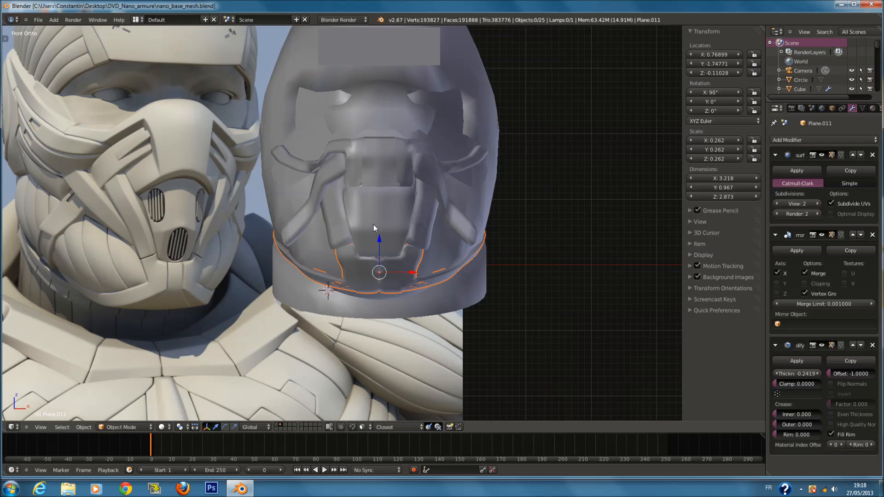
pyautogui.keyDown('ctrl'); pyautogui.scroll(-2, 314, 243); pyautogui.keyUp('ctrl')
# Deselect all the mask pieces, check the mask in front view and save the file again.
pyautogui.rightClick(374, 233)
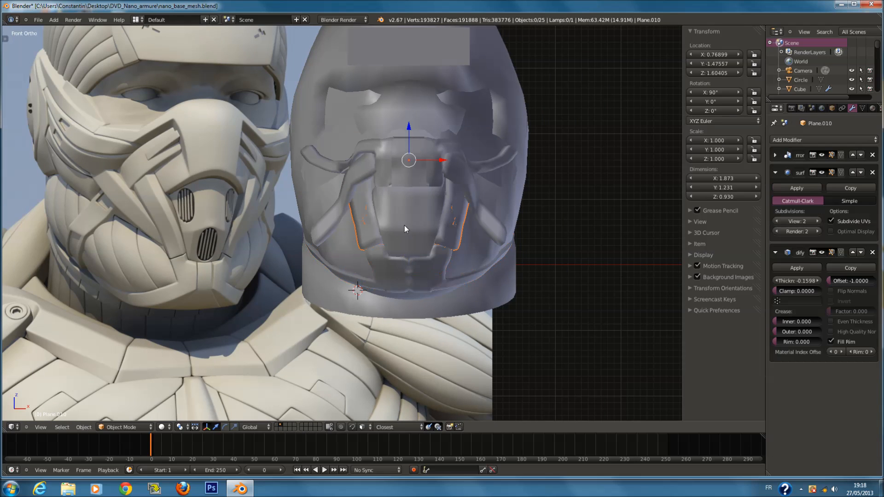
pyautogui.scroll(-1, 399, 234)
pyautogui.press('a')
pyautogui.scroll(1, 409, 231)
pyautogui.press('a')
pyautogui.press('a')
pyautogui.hotkey('ctrl', 's')
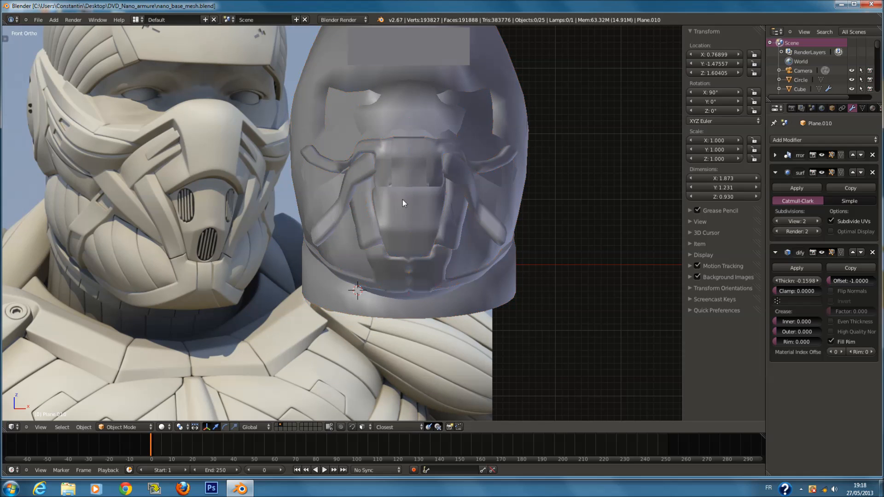
pyautogui.moveTo(398, 198); pyautogui.dragTo(415, 245, button='middle')
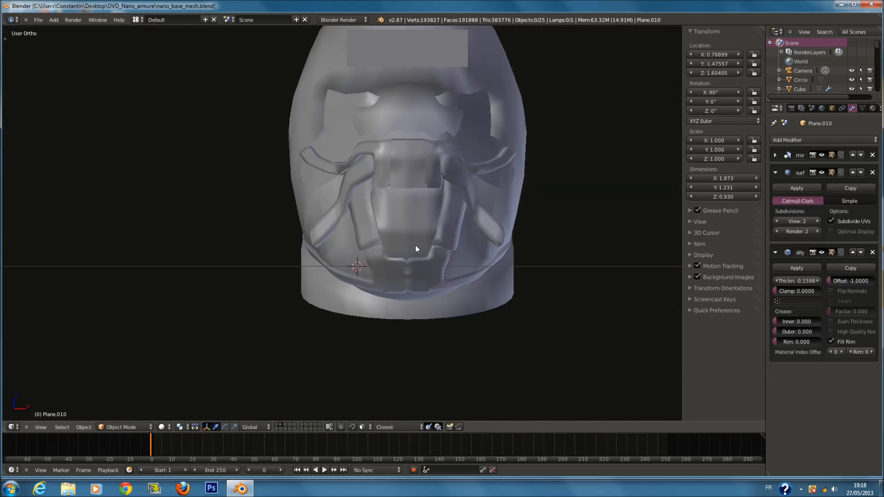
pyautogui.press('KP_1')
pyautogui.press('a')
pyautogui.press('a')
pyautogui.hotkey('ctrl', 's')
pyautogui.hotkey('shift', 'a')
pyautogui.moveTo(368, 232)
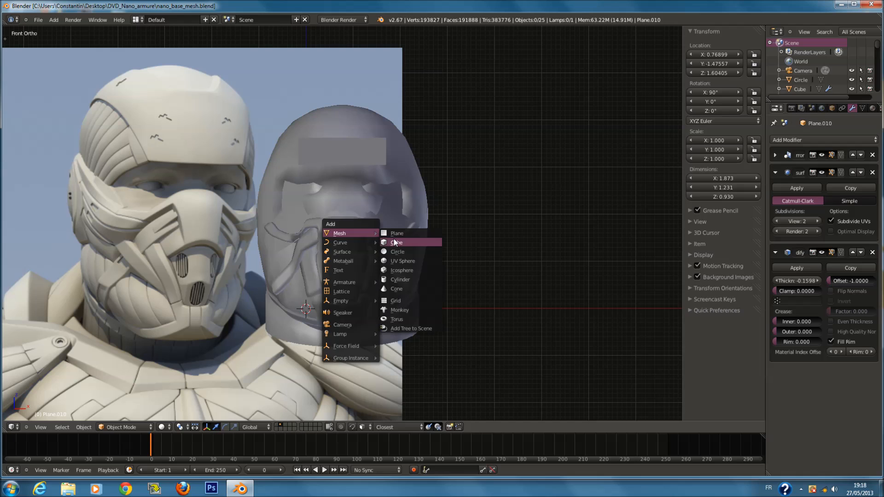
pyautogui.click(399, 234)
# Snap the 3D cursor to the curved strip across the upper mask, add a plane there and rotate it 90° about X.
pyautogui.rightClick(359, 249)
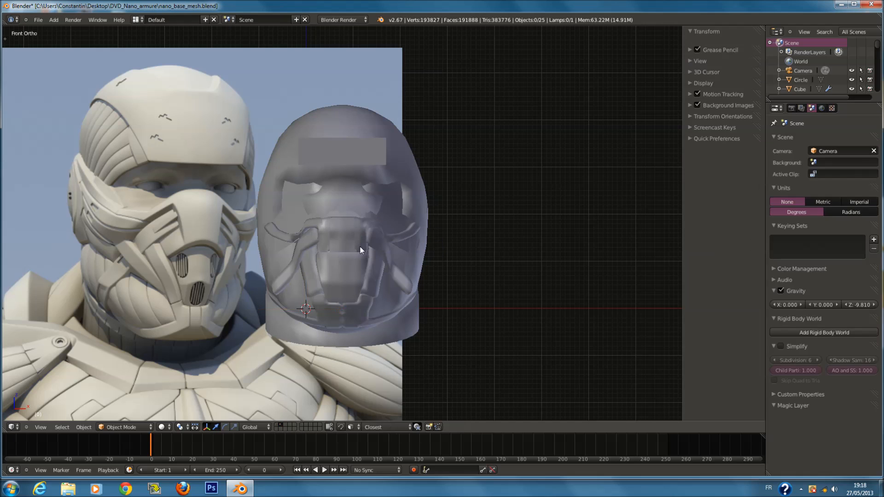
pyautogui.hotkey('shift', 's')
pyautogui.click(359, 249)
pyautogui.hotkey('shift', 'a')
pyautogui.moveTo(359, 249)
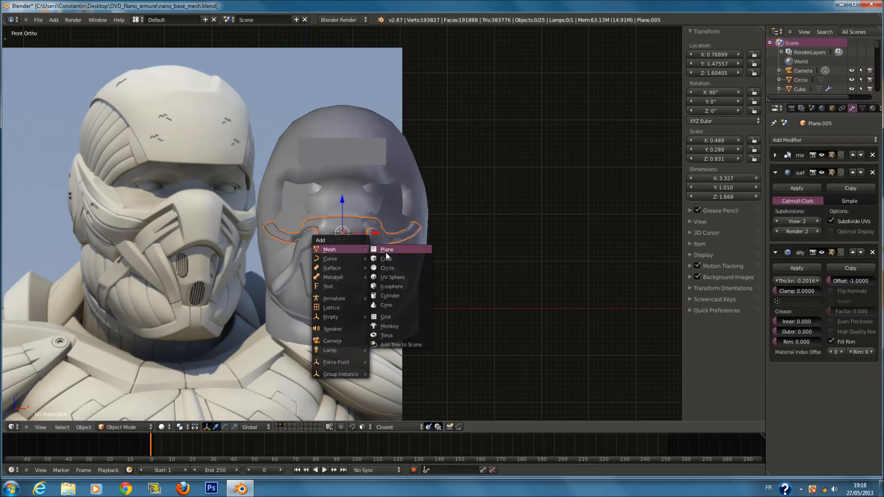
pyautogui.click(386, 254)
pyautogui.write('rx90')
pyautogui.press('Return')
# Give the new plane a Mirror modifier on X and a Subdivision Surface modifier at view level 2.
pyautogui.keyDown('shift'); pyautogui.moveTo(407, 235); pyautogui.dragTo(437, 235, button='middle'); pyautogui.keyUp('shift')
pyautogui.scroll(1, 437, 235)
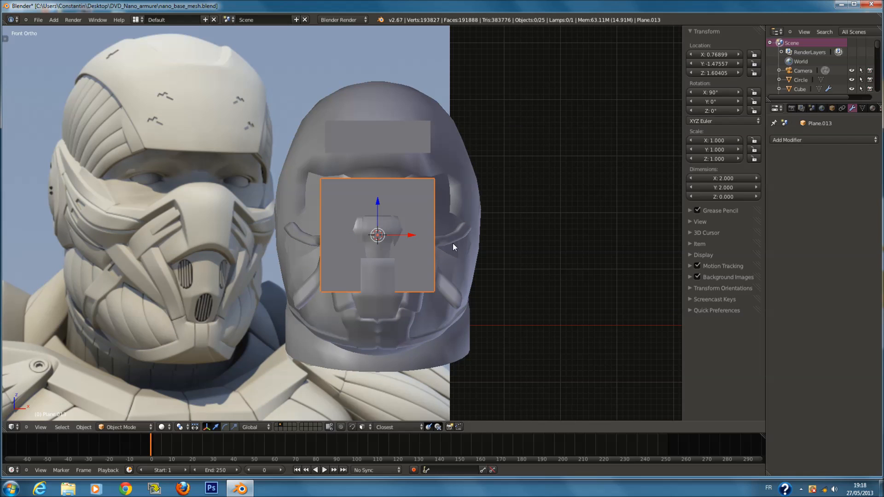
pyautogui.click(821, 140)
pyautogui.click(701, 230)
pyautogui.hotkey('ctrl', '2')
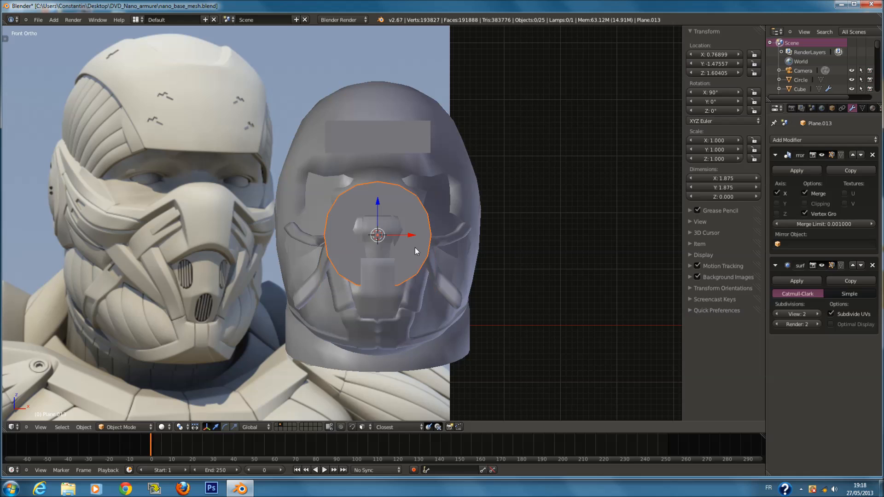
# In the plane's mesh, scale the face down and move it beside the nose piece at the diagonal strip's upper end.
pyautogui.press('Tab')
pyautogui.scroll(2, 415, 248)
pyautogui.press('s')
pyautogui.click(412, 241)
pyautogui.press('g')
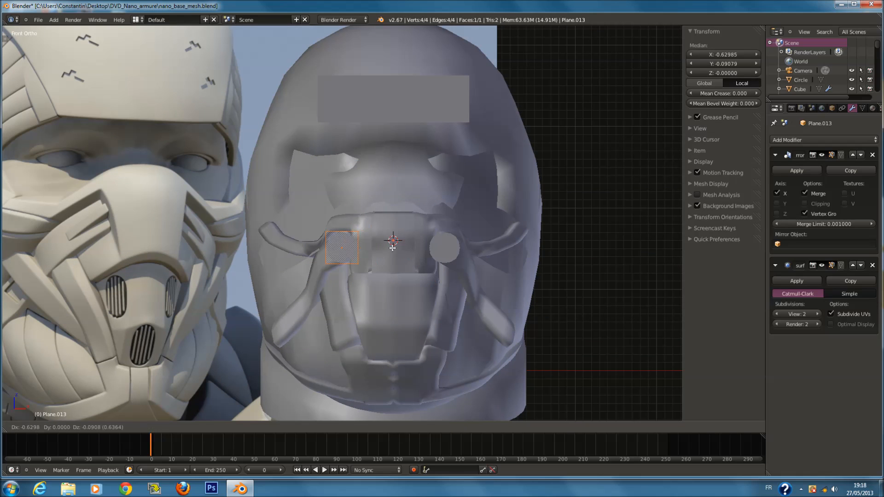
pyautogui.click(357, 242)
# Shrink the small face further and reposition it over the diagonal cheek strip's upper end.
pyautogui.keyDown('ctrl'); pyautogui.scroll(-4, 452, 247); pyautogui.keyUp('ctrl')
pyautogui.scroll(2, 452, 247)
pyautogui.press('g')
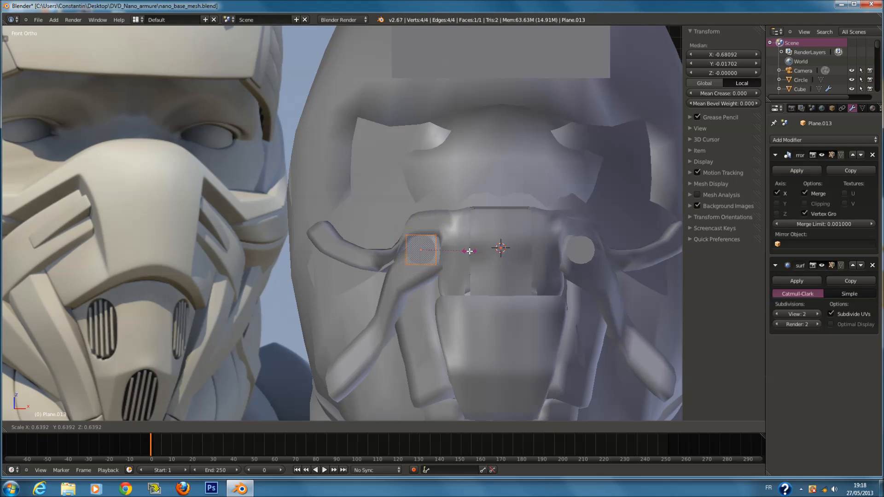
pyautogui.click(463, 250)
pyautogui.press('g')
pyautogui.click(463, 250)
# Rotate the small face at the strip's upper end and check its placement in wireframe.
pyautogui.press('Tab')
pyautogui.press('Tab')
pyautogui.press('z')
pyautogui.press('z')
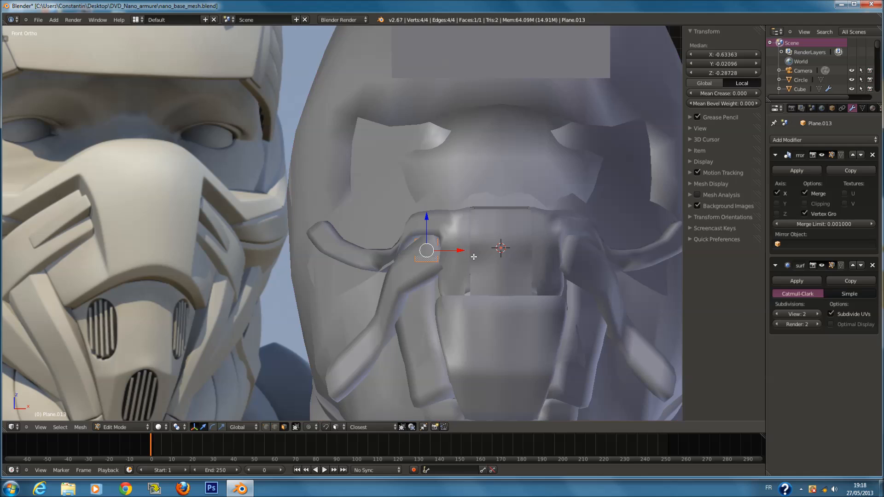
pyautogui.press('r')
pyautogui.click(493, 236)
pyautogui.press('z')
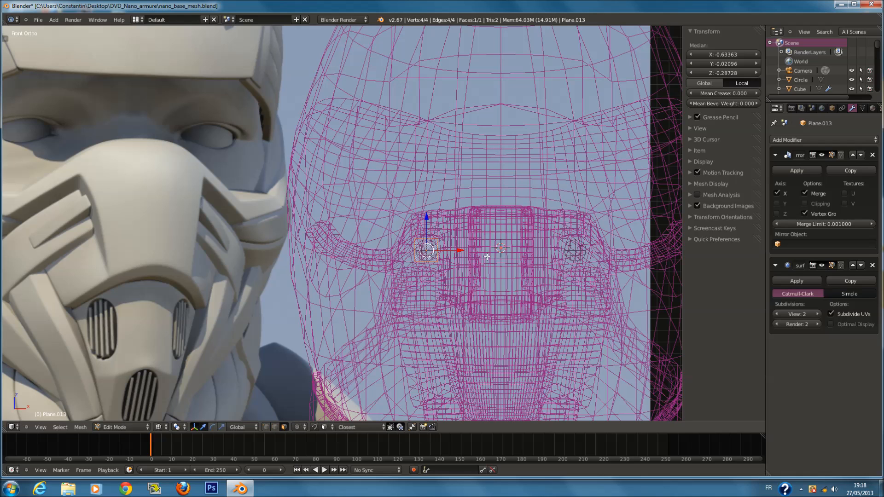
pyautogui.press('z')
pyautogui.scroll(-1, 87, 175)
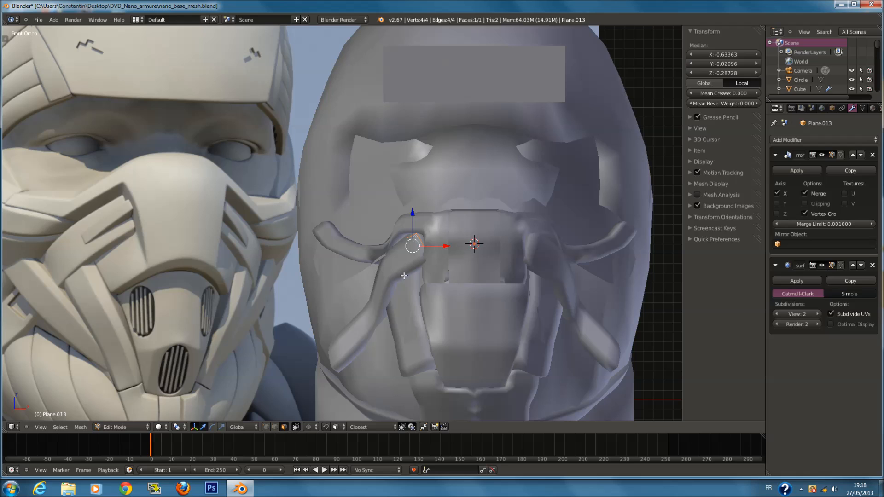
pyautogui.scroll(1, 117, 256)
pyautogui.press('Tab')
pyautogui.rightClick(452, 253)
pyautogui.press('g')
pyautogui.rightClick(503, 186)
# In the diagonal cheek strip's mesh, select the upper end edge beside the nose piece in wireframe.
pyautogui.rightClick(417, 275)
pyautogui.press('g')
pyautogui.rightClick(433, 258)
pyautogui.press('Tab')
pyautogui.keyDown('ctrl'); pyautogui.scroll(3, 447, 248); pyautogui.keyUp('ctrl')
pyautogui.scroll(1, 438, 260)
pyautogui.press('z')
pyautogui.scroll(1, 420, 280)
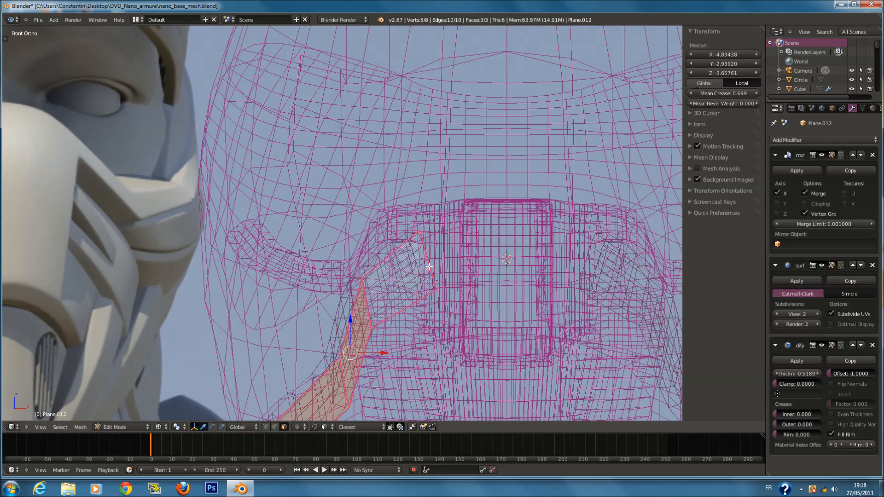
pyautogui.press('a')
pyautogui.press('c')
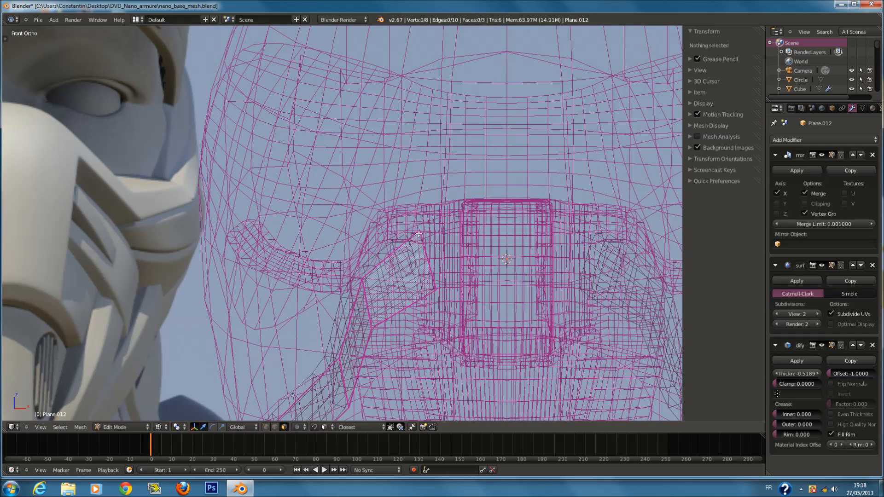
pyautogui.rightClick(444, 256)
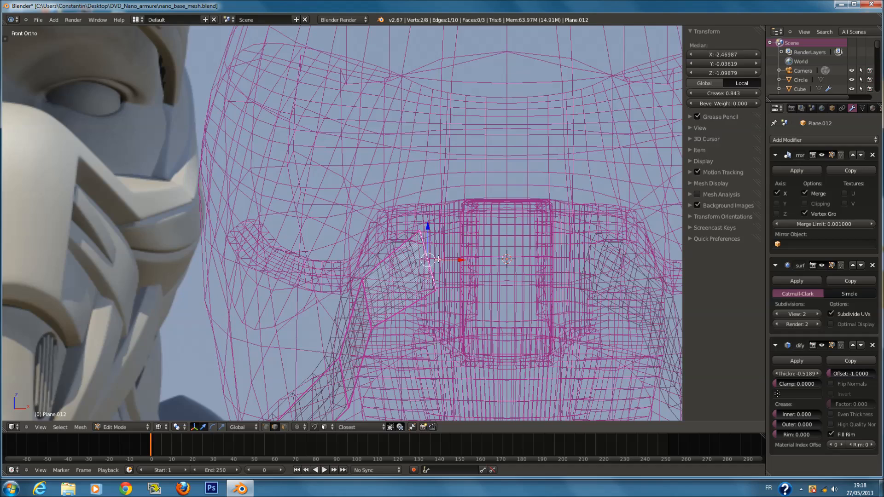
# Move the diagonal strip's upper end edge along X toward the mask's centre and refine its position from an angled view.
pyautogui.press('z')
pyautogui.moveTo(444, 261); pyautogui.dragTo(486, 270)
pyautogui.press('z')
pyautogui.moveTo(482, 270)
pyautogui.mouseDown(button='middle')
pyautogui.moveTo(534, 287)
pyautogui.moveTo(510, 201)
pyautogui.moveTo(478, 251)
pyautogui.mouseUp(button='middle')
pyautogui.press('z')
pyautogui.press('KP_Decimal')
pyautogui.moveTo(328, 219); pyautogui.dragTo(368, 239)
pyautogui.moveTo(370, 240); pyautogui.dragTo(413, 248, button='middle')
# In the nose piece's mesh, switch to face selection and select the outer vertical column of side faces.
pyautogui.press('Tab')
pyautogui.rightClick(330, 223)
pyautogui.press('Tab')
pyautogui.moveTo(330, 224)
pyautogui.mouseDown(button='middle')
pyautogui.moveTo(400, 251)
pyautogui.moveTo(335, 233)
pyautogui.mouseUp(button='middle')
pyautogui.press('z')
pyautogui.press('a')
pyautogui.press('a')
pyautogui.click(286, 428)
pyautogui.press('a')
pyautogui.press('c')
pyautogui.scroll(4, 292, 191)
pyautogui.moveTo(293, 191); pyautogui.dragTo(292, 293)
pyautogui.rightClick(292, 293)
# Move the outer column of side faces to reshape the nose piece and check it from an angle.
pyautogui.press('z')
pyautogui.moveTo(293, 294)
pyautogui.mouseDown(button='middle')
pyautogui.moveTo(324, 289)
pyautogui.moveTo(324, 261)
pyautogui.mouseUp(button='middle')
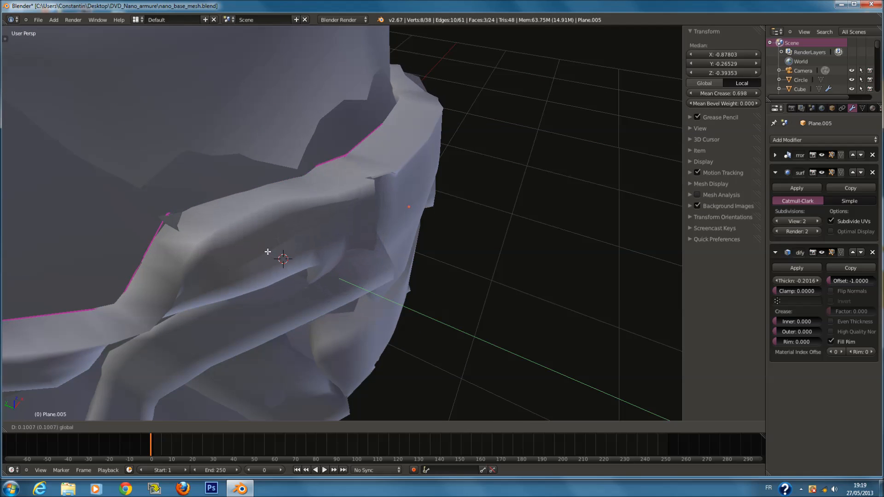
pyautogui.click(266, 255)
pyautogui.press('Tab')
pyautogui.moveTo(395, 280); pyautogui.dragTo(336, 262, button='middle')
# Select the narrow vertical column of faces beside the nose piece's central block in wireframe.
pyautogui.press('Tab')
pyautogui.press('z')
pyautogui.press('a')
pyautogui.press('z')
pyautogui.press('z')
pyautogui.press('a')
pyautogui.press('a')
pyautogui.moveTo(341, 227)
pyautogui.mouseDown(button='middle')
pyautogui.moveTo(316, 198)
pyautogui.moveTo(341, 233)
pyautogui.mouseUp(button='middle')
pyautogui.rightClick(326, 196)
pyautogui.moveTo(337, 277); pyautogui.dragTo(309, 244, button='middle')
pyautogui.press('a')
pyautogui.rightClick(326, 224)
pyautogui.rightClick(330, 229)
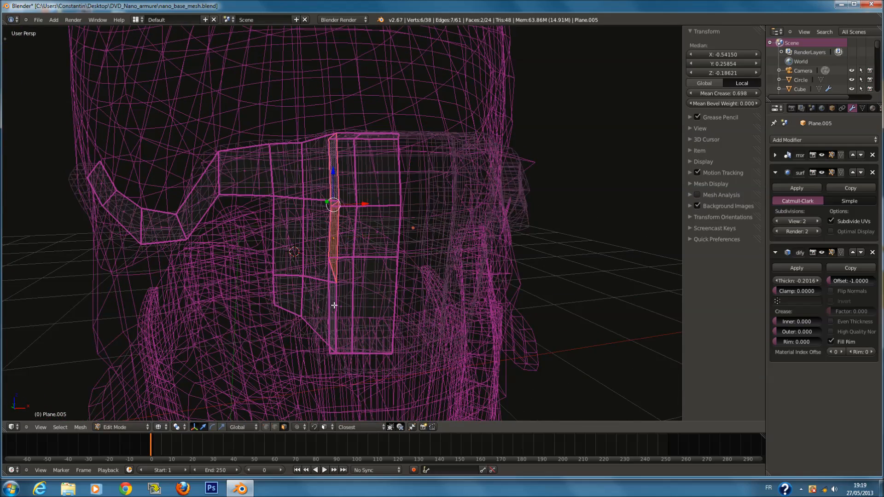
pyautogui.keyDown('shift'); pyautogui.rightClick(334, 305); pyautogui.keyUp('shift')
pyautogui.press('z')
pyautogui.press('z')
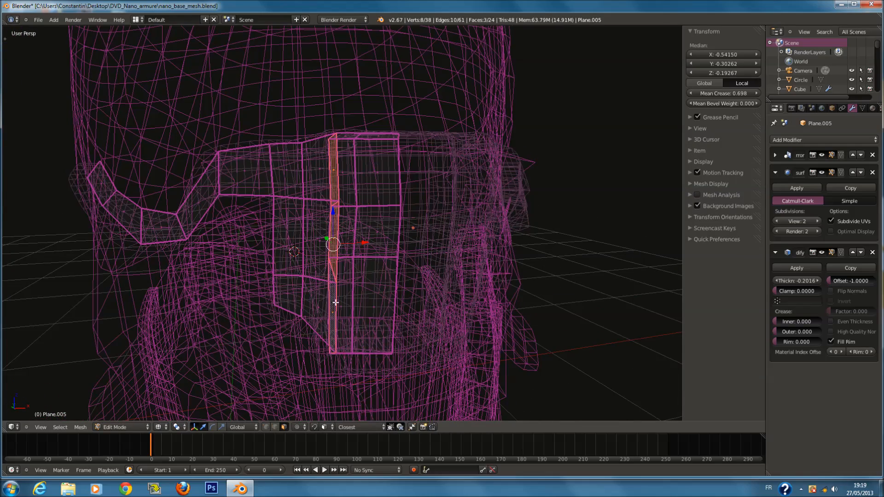
# Move the narrow face column forward along Y, away from the face.
pyautogui.press('z')
pyautogui.moveTo(331, 303); pyautogui.dragTo(313, 325, button='middle')
pyautogui.moveTo(343, 231); pyautogui.dragTo(336, 244, button='middle')
pyautogui.press('z')
pyautogui.moveTo(350, 215)
pyautogui.mouseDown()
pyautogui.moveTo(336, 227)
pyautogui.moveTo(324, 265)
pyautogui.mouseUp()
pyautogui.press('z')
pyautogui.moveTo(324, 265)
pyautogui.mouseDown(button='middle')
pyautogui.moveTo(382, 236)
pyautogui.moveTo(371, 247)
pyautogui.moveTo(381, 256)
pyautogui.mouseUp(button='middle')
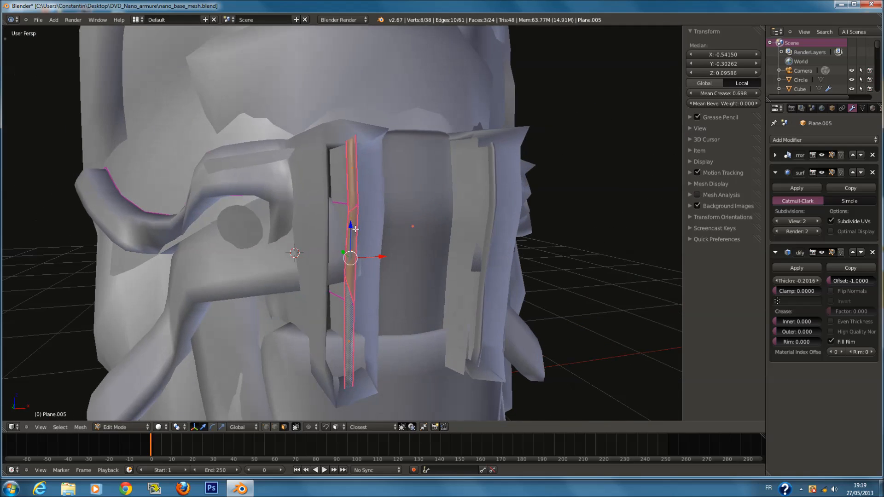
# Try to scale the narrow face column along X, check it from above and undo the scaling.
pyautogui.press('s')
pyautogui.press('x')
pyautogui.press('z')
pyautogui.click(290, 253)
pyautogui.press('z')
pyautogui.press('KP_7')
pyautogui.press('z')
pyautogui.hotkey('ctrl', 'z')
pyautogui.hotkey('ctrl', 'z')
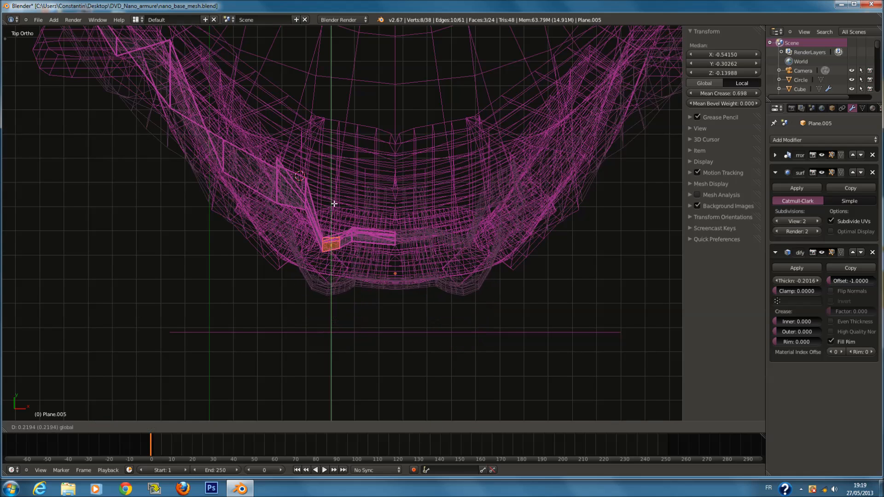
# In top view, move the narrow face column back along Y toward the head.
pyautogui.press('z')
pyautogui.press('r')
pyautogui.press('z')
pyautogui.press('g')
pyautogui.press('y')
pyautogui.click(333, 180)
pyautogui.press('z')
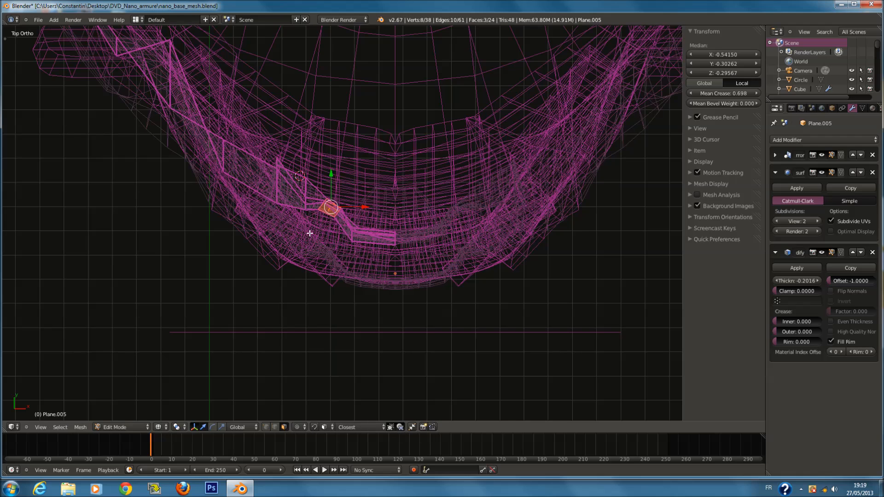
# Select the adjacent outer side faces, move them slightly back along Y, leave the mesh and save the file.
pyautogui.press('a')
pyautogui.press('a')
pyautogui.press('a')
pyautogui.press('c')
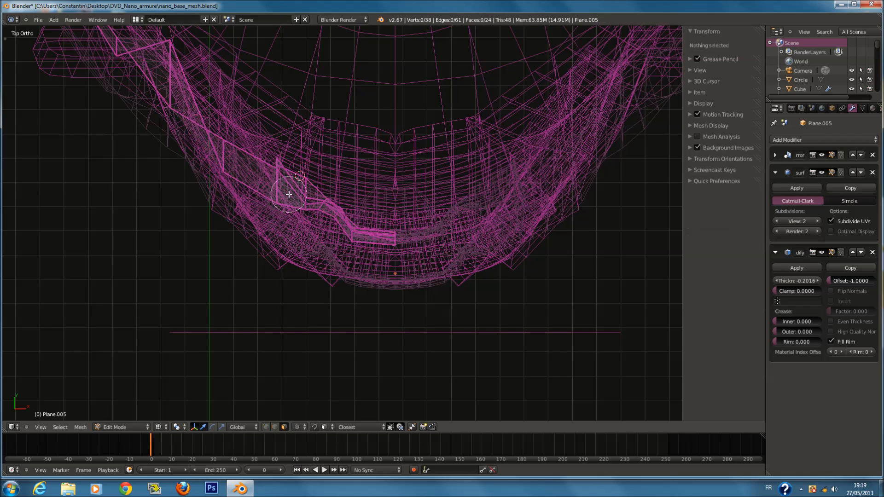
pyautogui.click(292, 193)
pyautogui.rightClick(291, 193)
pyautogui.moveTo(298, 166); pyautogui.dragTo(299, 158)
pyautogui.press('z')
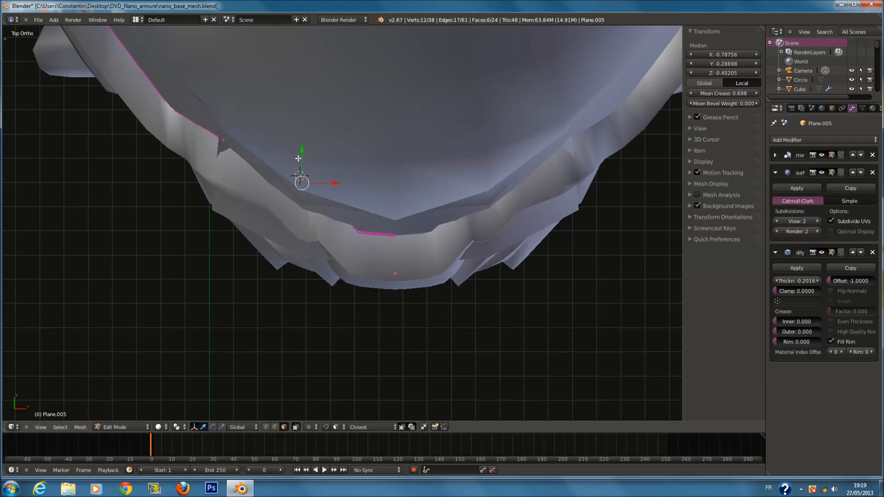
pyautogui.press('Tab')
pyautogui.hotkey('ctrl', 's')
pyautogui.press('KP_1')
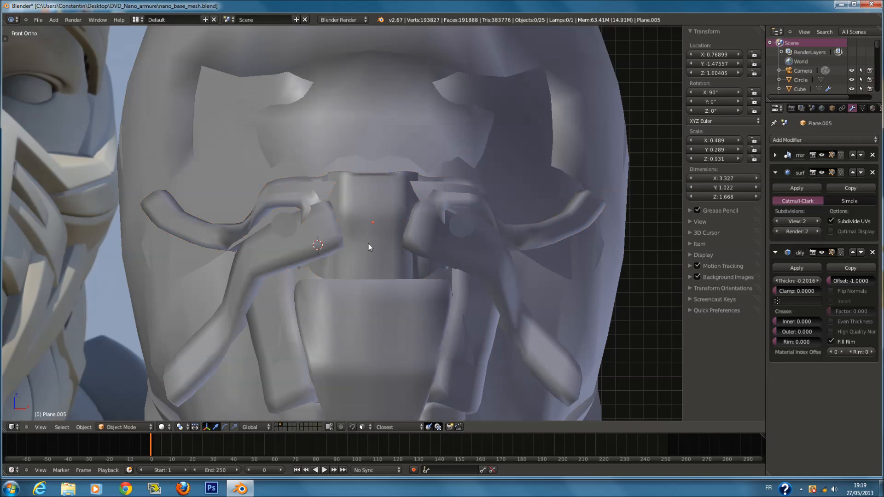
# Reopen the nose piece's mesh and select the faces of its central block from top to bottom in front view.
pyautogui.rightClick(371, 239)
pyautogui.scroll(-3, 372, 240)
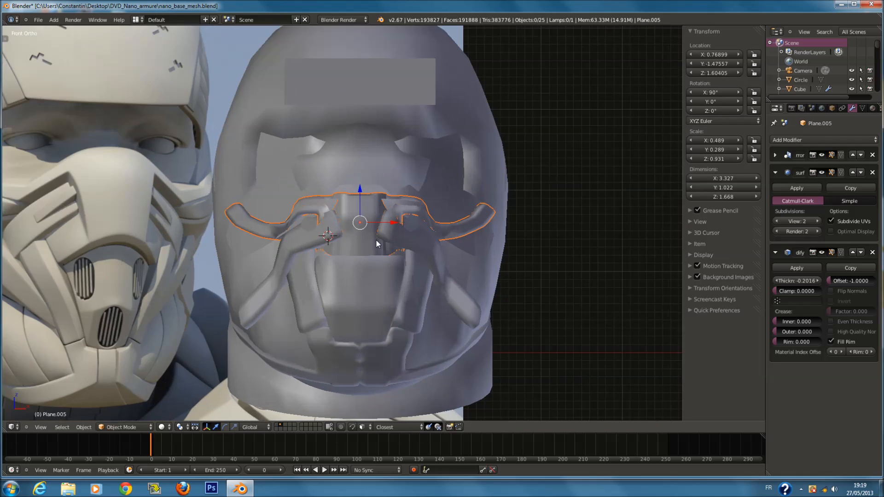
pyautogui.scroll(3, 377, 239)
pyautogui.press('Tab')
pyautogui.press('z')
pyautogui.press('a')
pyautogui.press('a')
pyautogui.press('a')
pyautogui.press('c')
pyautogui.moveTo(369, 193); pyautogui.dragTo(369, 282)
pyautogui.press('Escape')
pyautogui.press('z')
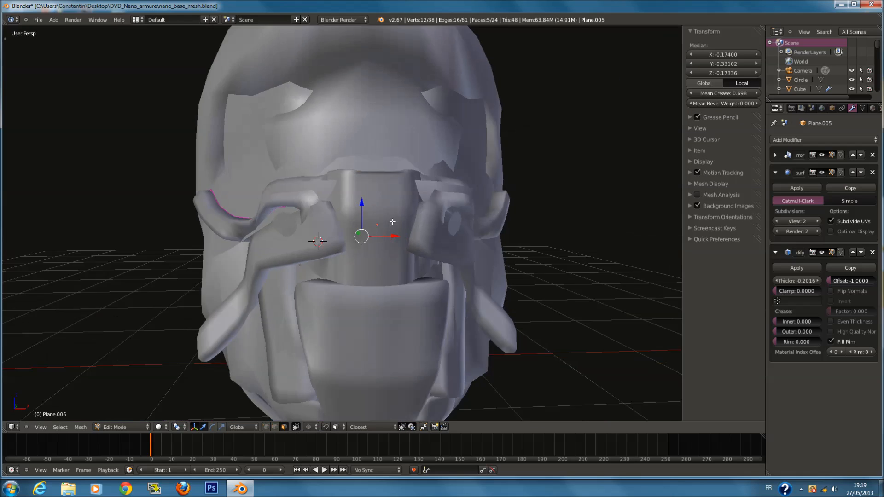
# Move the central block's faces forward, tilt them about X, refine their position and save the file.
pyautogui.moveTo(380, 184); pyautogui.dragTo(376, 214, button='middle')
pyautogui.moveTo(344, 225); pyautogui.dragTo(352, 227)
pyautogui.press('r')
pyautogui.press('x')
pyautogui.click(420, 197)
pyautogui.moveTo(365, 214); pyautogui.dragTo(353, 224)
pyautogui.hotkey('ctrl', 's')
pyautogui.click(374, 239)
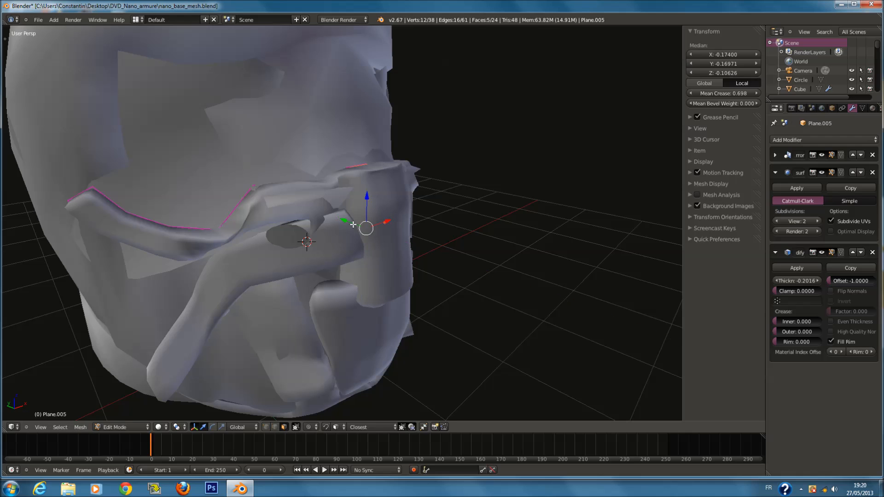
# Enlarge the central block's faces slightly and adjust their height along Z to match the front reference.
pyautogui.press('KP_1')
pyautogui.scroll(-3, 377, 267)
pyautogui.scroll(1, 395, 241)
pyautogui.press('s')
pyautogui.rightClick(442, 231)
pyautogui.click(448, 237)
pyautogui.press('s')
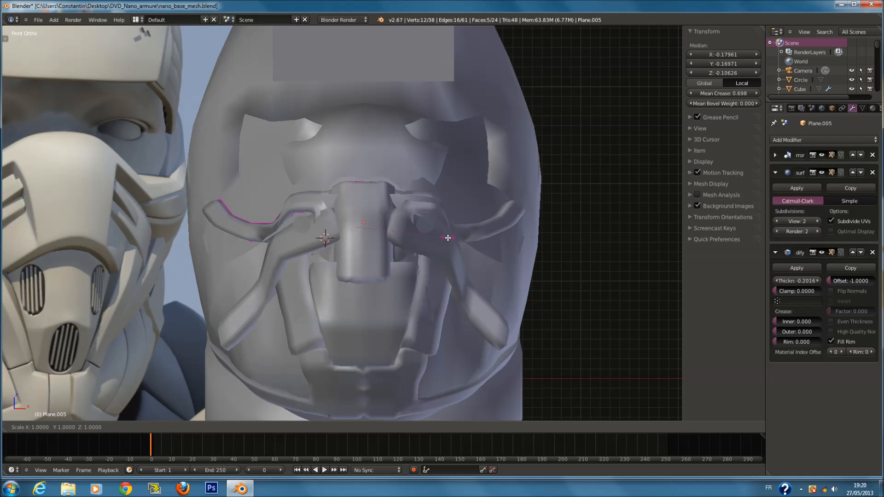
pyautogui.click(457, 238)
pyautogui.scroll(-2, 385, 233)
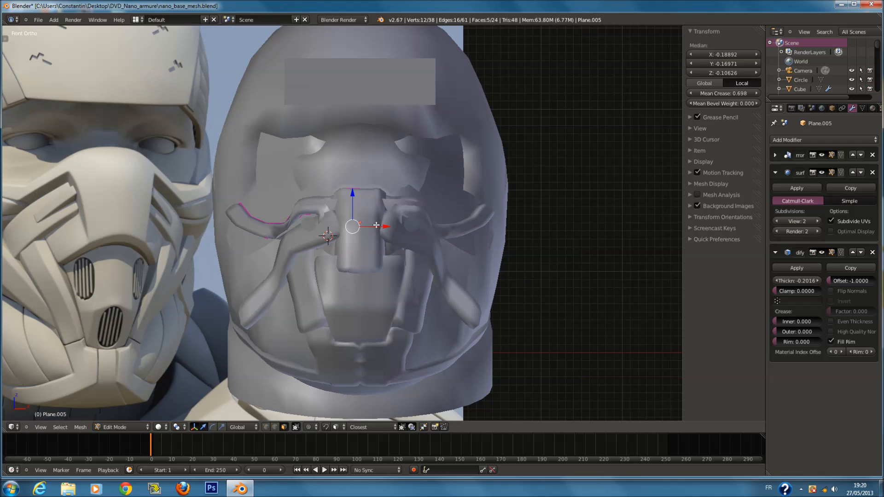
pyautogui.moveTo(355, 196); pyautogui.dragTo(357, 199)
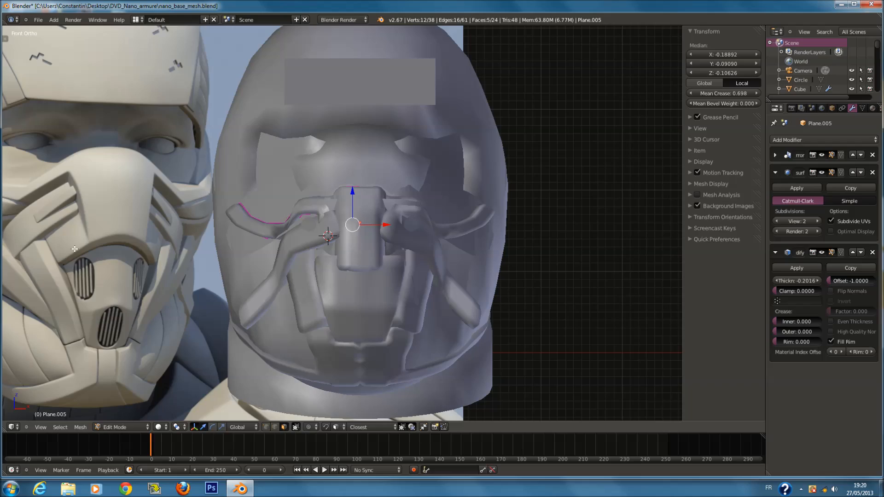
# Switch to vertex selection, select the vertices along the central block's lower edge and raise them along Z.
pyautogui.press('z')
pyautogui.scroll(3, 200, 260)
pyautogui.press('a')
pyautogui.press('a')
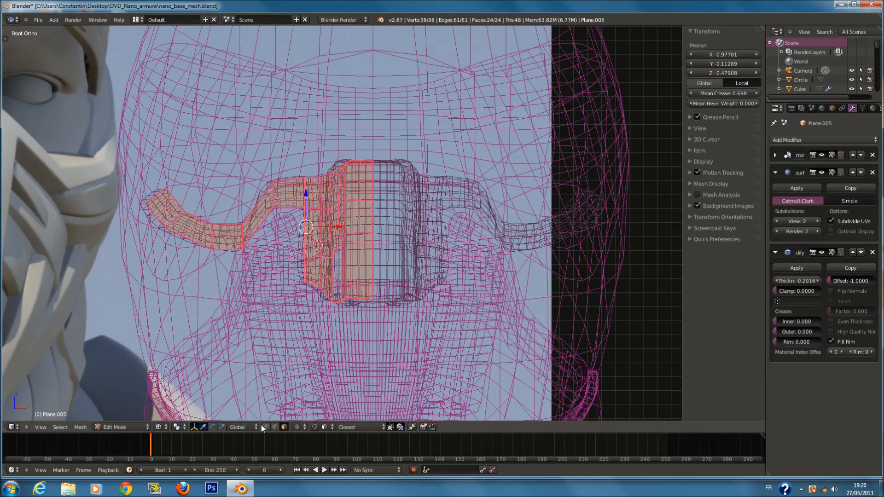
pyautogui.click(265, 427)
pyautogui.press('a')
pyautogui.scroll(2, 354, 327)
pyautogui.press('c')
pyautogui.moveTo(324, 332); pyautogui.dragTo(386, 336)
pyautogui.rightClick(368, 323)
pyautogui.press('z')
pyautogui.moveTo(356, 301); pyautogui.dragTo(357, 284)
pyautogui.press('s')
pyautogui.press('x')
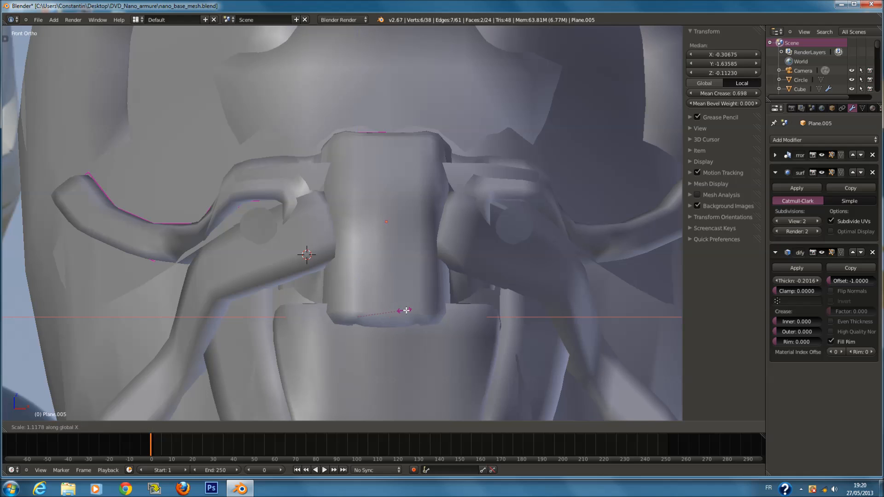
pyautogui.rightClick(405, 310)
# Select only the middle vertices of the central block's lower edge and raise them along Z to arch it.
pyautogui.press('z')
pyautogui.press('a')
pyautogui.press('c')
pyautogui.click(386, 317)
pyautogui.rightClick(383, 303)
pyautogui.press('z')
pyautogui.moveTo(387, 289)
pyautogui.mouseDown()
pyautogui.moveTo(390, 274)
pyautogui.moveTo(391, 282)
pyautogui.mouseUp()
# Select the vertices at the central block's lower corner and enlarge their spacing by scaling.
pyautogui.press('z')
pyautogui.press('a')
pyautogui.press('c')
pyautogui.click(343, 319)
pyautogui.rightClick(347, 322)
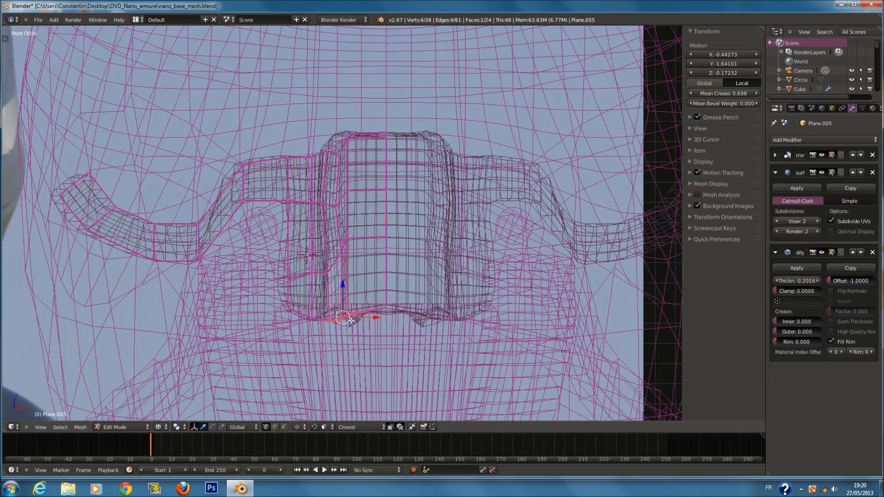
pyautogui.press('s')
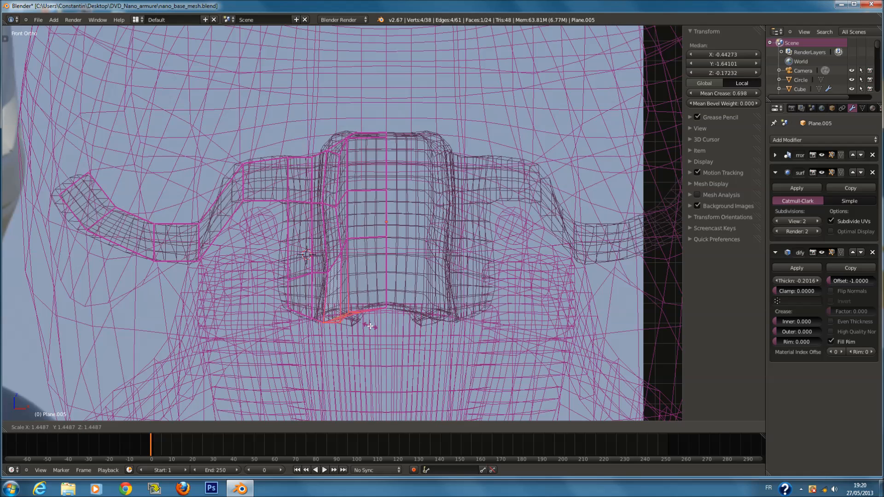
pyautogui.click(331, 315)
# Move the vertices at the outer lower corner of the central block's side outward along X and save the file.
pyautogui.press('z')
pyautogui.press('a')
pyautogui.press('z')
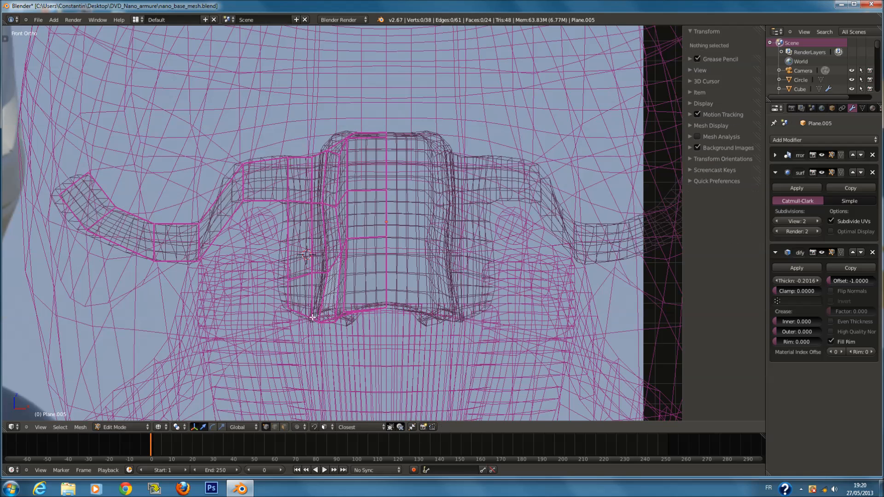
pyautogui.click(299, 317)
pyautogui.rightClick(299, 317)
pyautogui.press('z')
pyautogui.press('g')
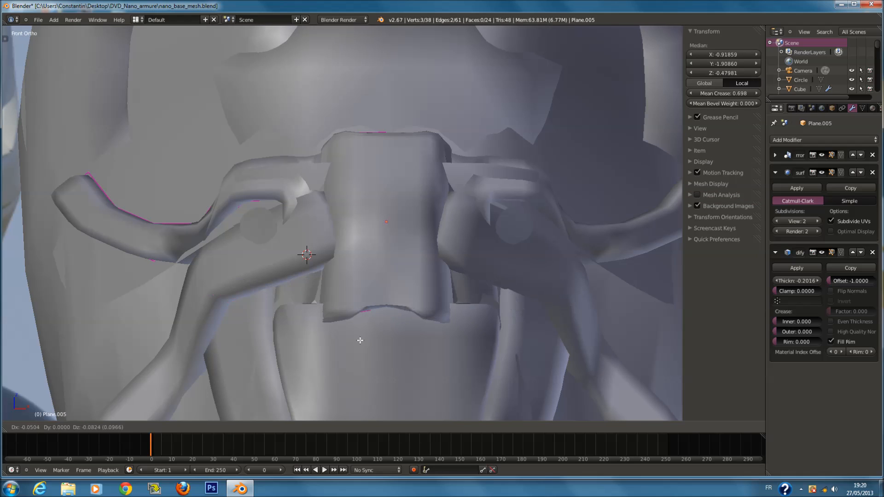
pyautogui.press('x')
pyautogui.press('z')
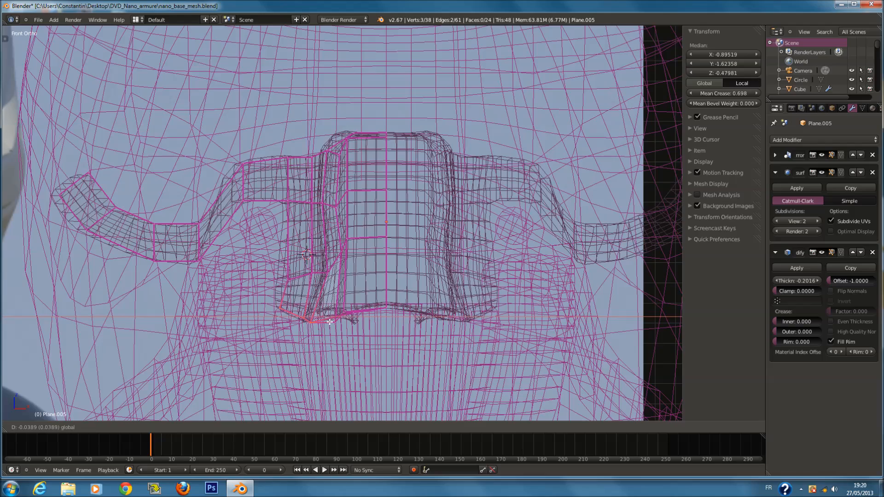
pyautogui.click(329, 322)
pyautogui.press('z')
pyautogui.scroll(-3, 387, 317)
pyautogui.press('Tab')
pyautogui.hotkey('ctrl', 's')
pyautogui.click(391, 317)
pyautogui.scroll(-3, 380, 313)
pyautogui.scroll(2, 381, 294)
pyautogui.press('Tab')
pyautogui.press('Tab')
pyautogui.rightClick(379, 224)
pyautogui.press('z')
pyautogui.scroll(1, 380, 224)
pyautogui.press('Tab')
pyautogui.press('Tab')
pyautogui.rightClick(397, 212)
pyautogui.rightClick(401, 174)
pyautogui.rightClick(399, 179)
# Select the vertices of the central block's side wall in wireframe and shift them along X and Y.
pyautogui.press('Tab')
pyautogui.press('z')
pyautogui.scroll(1, 379, 228)
pyautogui.press('z')
pyautogui.scroll(1, 363, 225)
pyautogui.press('c')
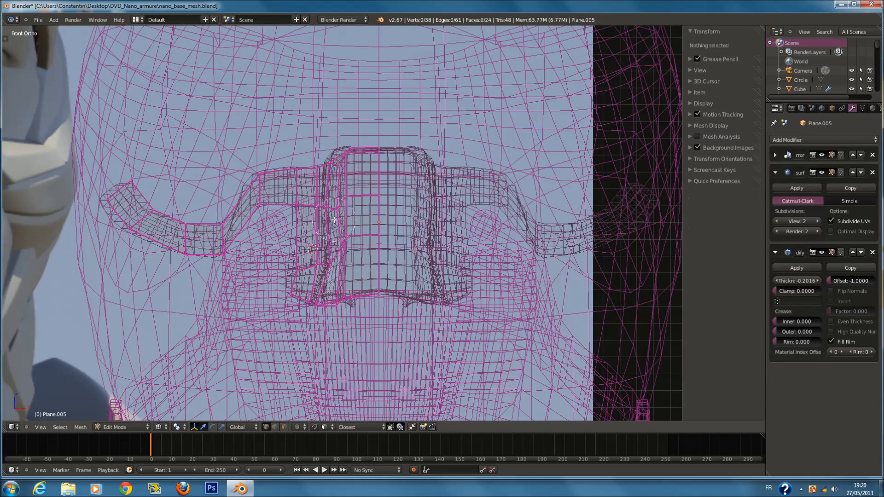
pyautogui.moveTo(327, 222); pyautogui.dragTo(322, 233)
pyautogui.press('Escape')
pyautogui.press('z')
pyautogui.press('g')
pyautogui.press('x')
pyautogui.click(352, 233)
pyautogui.moveTo(352, 234); pyautogui.dragTo(321, 223, button='middle')
pyautogui.press('g')
pyautogui.press('y')
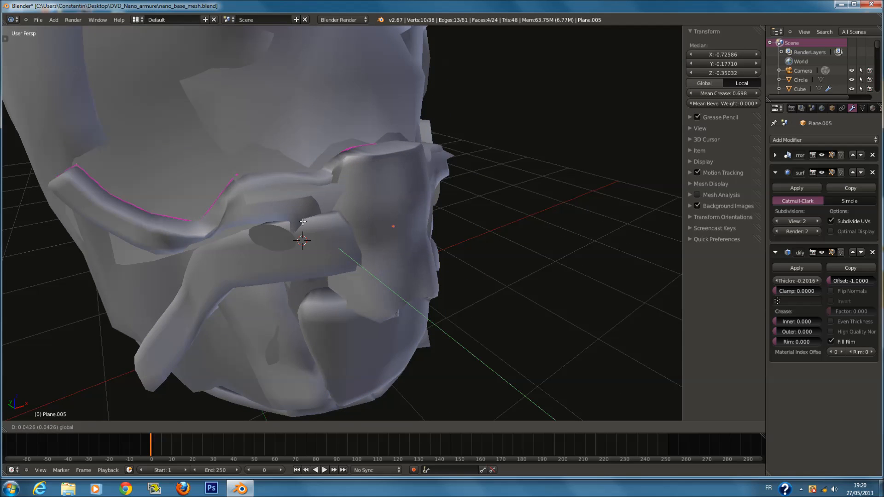
pyautogui.click(303, 221)
# Select the two vertices of one edge on the block's side, move them along Y and save the file.
pyautogui.press('z')
pyautogui.moveTo(355, 223); pyautogui.dragTo(400, 229, button='middle')
pyautogui.press('a')
pyautogui.rightClick(374, 212)
pyautogui.keyDown('shift'); pyautogui.rightClick(352, 239); pyautogui.keyUp('shift')
pyautogui.press('z')
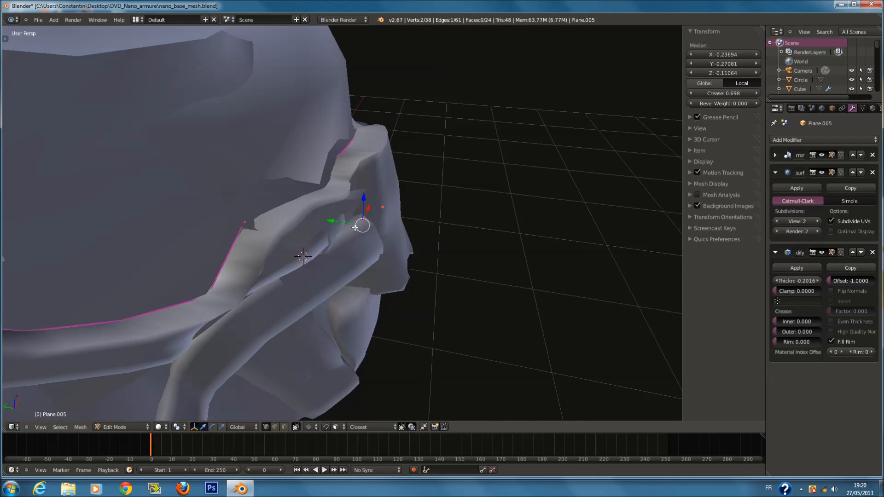
pyautogui.press('g')
pyautogui.press('y')
pyautogui.click(363, 227)
pyautogui.press('Tab')
pyautogui.hotkey('ctrl', 's')
# Open the small round disc beside the central block for editing and reposition it in front view.
pyautogui.moveTo(424, 244); pyautogui.dragTo(410, 246, button='middle')
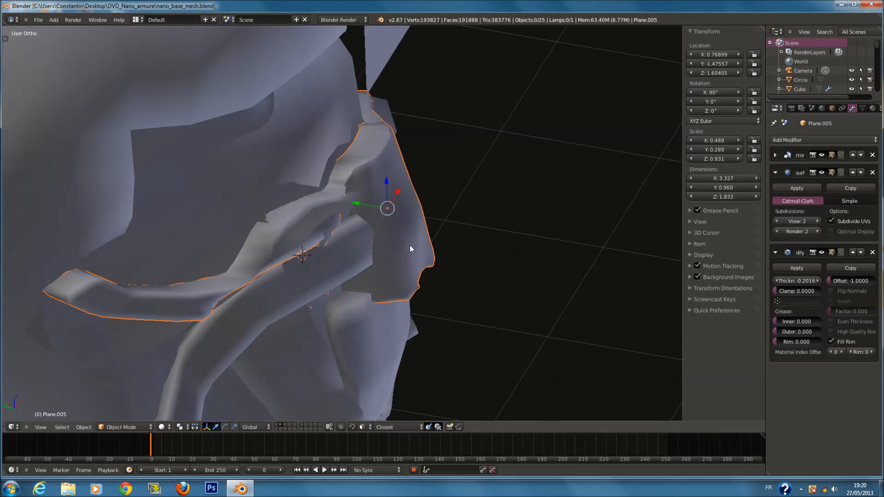
pyautogui.press('KP_1')
pyautogui.scroll(-3, 457, 238)
pyautogui.press('a')
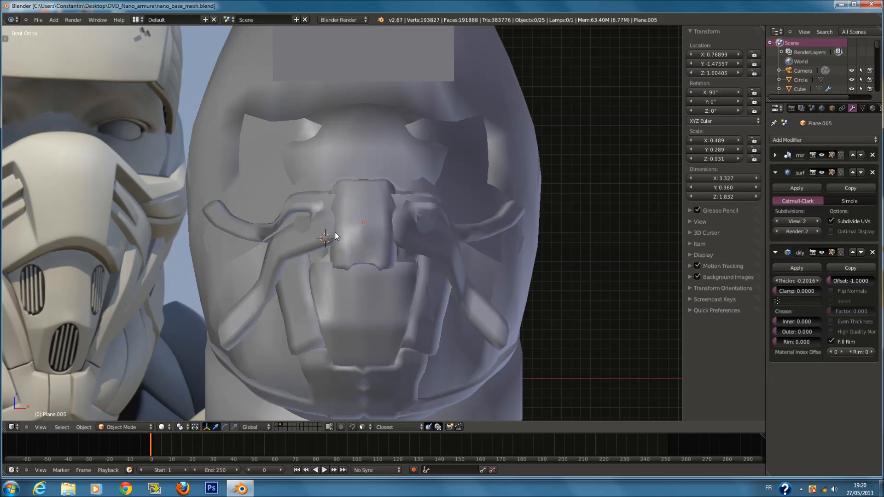
pyautogui.rightClick(309, 221)
pyautogui.scroll(2, 310, 221)
pyautogui.press('Tab')
pyautogui.scroll(1, 313, 224)
pyautogui.press('g')
pyautogui.click(346, 224)
# Fine-tune the small disc's size and placement beside the central block against the front reference.
pyautogui.moveTo(346, 224); pyautogui.dragTo(294, 228, button='middle')
pyautogui.press('z')
pyautogui.press('z')
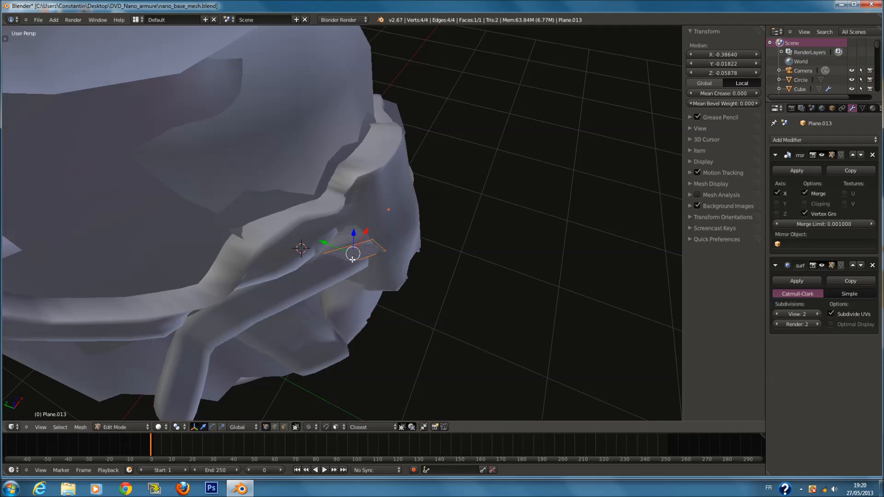
pyautogui.press('KP_1')
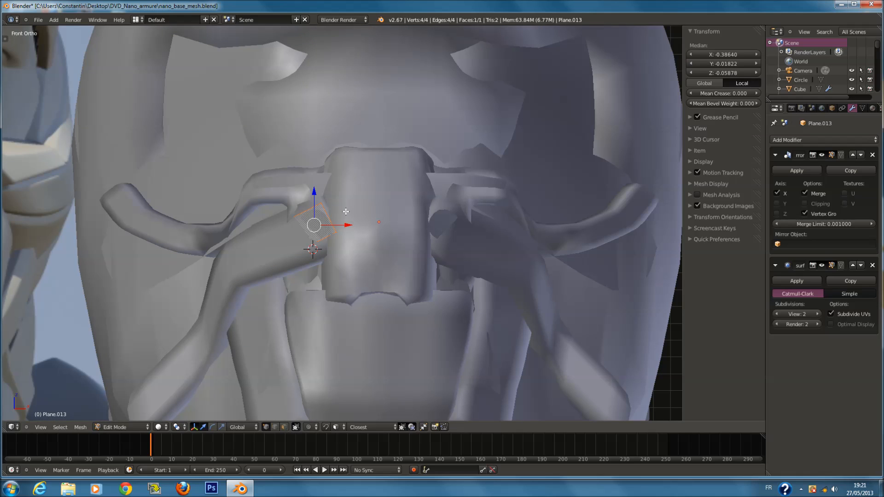
pyautogui.press('g')
pyautogui.press('s')
pyautogui.click(343, 217)
pyautogui.scroll(-3, 337, 228)
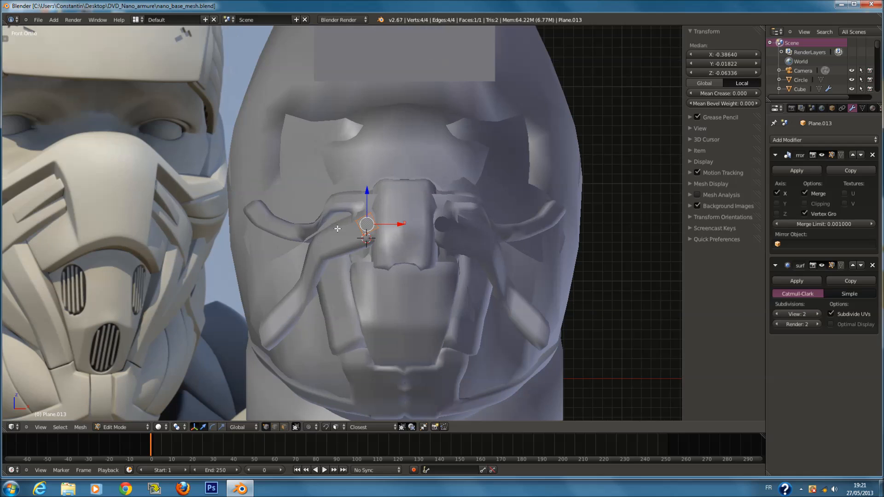
pyautogui.scroll(4, 348, 230)
pyautogui.scroll(-3, 349, 229)
pyautogui.scroll(4, 352, 229)
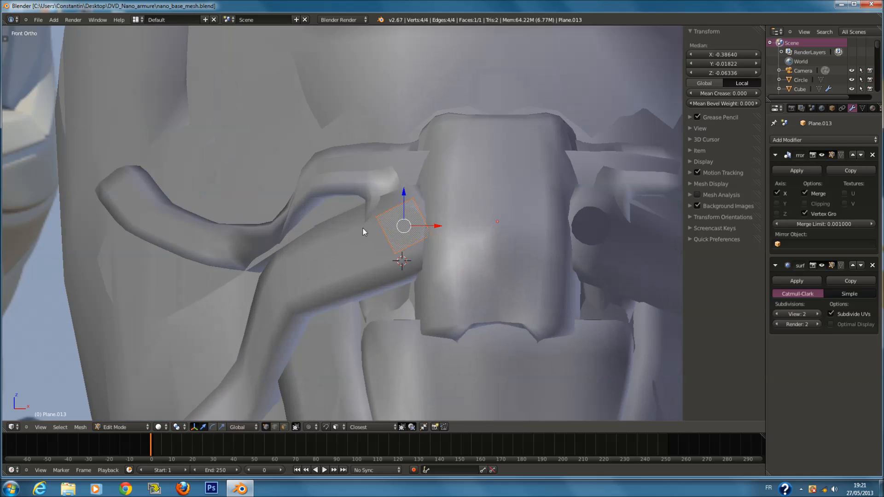
# Edit the nose and cheek piece, select the vertex at the cheek strip's lower bend and reposition it.
pyautogui.press('Tab')
pyautogui.rightClick(373, 213)
pyautogui.moveTo(373, 215); pyautogui.dragTo(480, 170, button='middle')
pyautogui.scroll(3, 414, 185)
pyautogui.rightClick(384, 190)
pyautogui.rightClick(383, 190)
pyautogui.press('z')
pyautogui.moveTo(362, 192); pyautogui.dragTo(224, 190, button='middle')
pyautogui.press('Tab')
pyautogui.press('a')
pyautogui.press('a')
pyautogui.rightClick(206, 251)
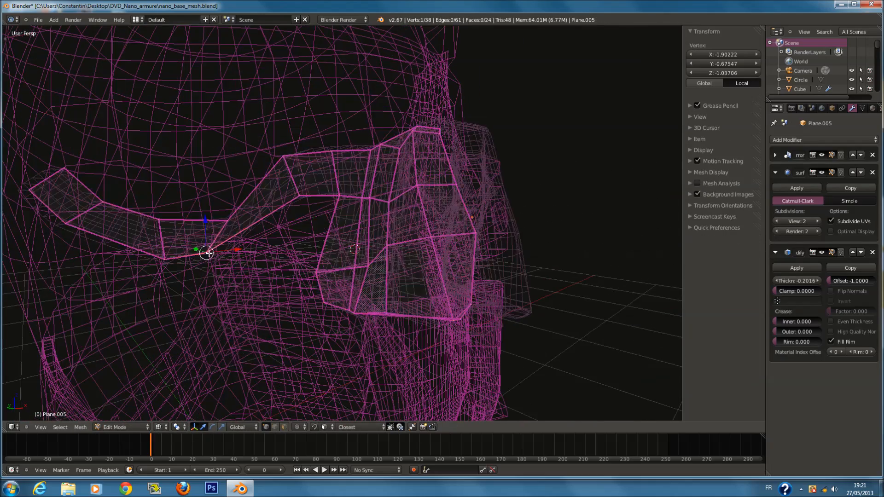
pyautogui.moveTo(206, 251); pyautogui.dragTo(232, 273, button='middle')
pyautogui.moveTo(154, 246); pyautogui.dragTo(215, 263)
# Select the two vertices on the cheek strip's lower edge beside the central block and move them along Y.
pyautogui.press('z')
pyautogui.moveTo(267, 211); pyautogui.dragTo(233, 217, button='middle')
pyautogui.press('z')
pyautogui.moveTo(320, 213); pyautogui.dragTo(333, 198, button='middle')
pyautogui.press('a')
pyautogui.press('a')
pyautogui.press('a')
pyautogui.press('c')
pyautogui.scroll(2, 357, 176)
pyautogui.click(354, 175)
pyautogui.rightClick(354, 176)
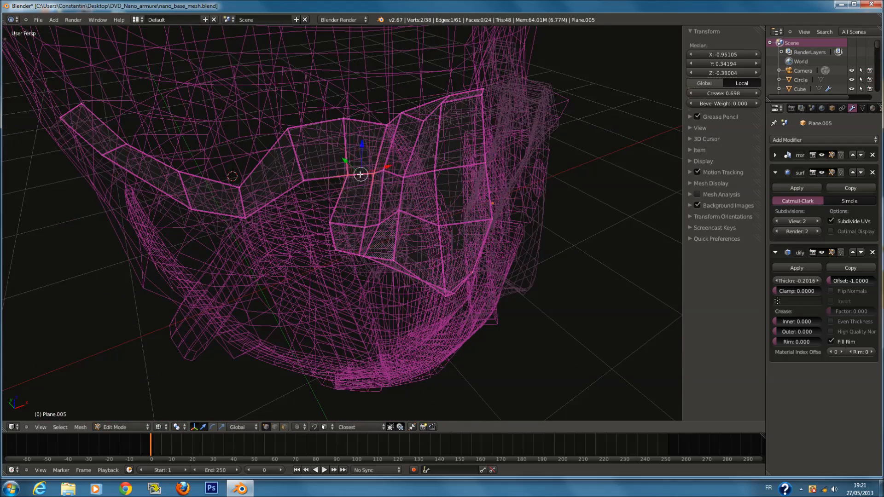
pyautogui.press('z')
pyautogui.moveTo(352, 162); pyautogui.dragTo(341, 157)
pyautogui.press('Tab')
# Edit the lower diagonal cheek strip, select its two end vertices nearest the central block and raise them.
pyautogui.moveTo(357, 198); pyautogui.dragTo(425, 189, button='middle')
pyautogui.rightClick(413, 217)
pyautogui.rightClick(416, 217)
pyautogui.rightClick(415, 203)
pyautogui.press('Tab')
pyautogui.press('z')
pyautogui.press('a')
pyautogui.press('a')
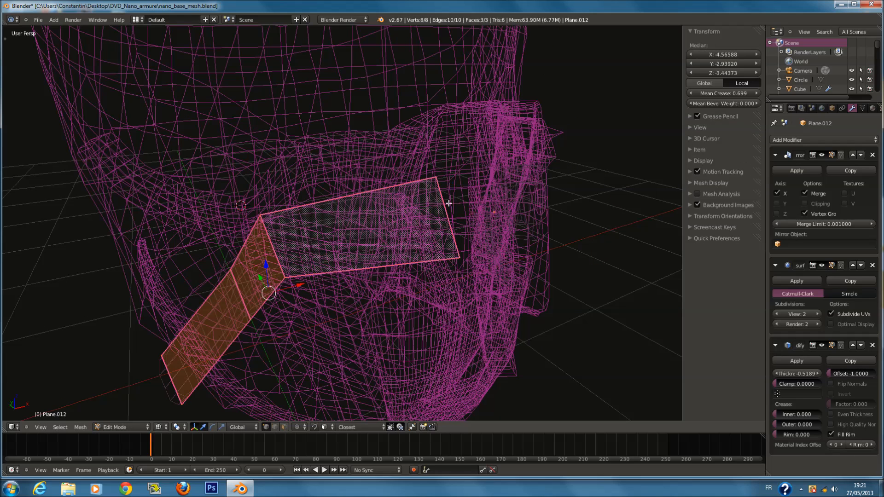
pyautogui.press('a')
pyautogui.press('c')
pyautogui.moveTo(445, 178); pyautogui.dragTo(466, 254)
pyautogui.press('Escape')
pyautogui.press('z')
pyautogui.press('g')
pyautogui.click(471, 229)
# Add two centred loop cuts across the long upper section of the diagonal cheek strip.
pyautogui.press('z')
pyautogui.press('a')
pyautogui.press('a')
pyautogui.press('a')
pyautogui.hotkey('ctrl', 'r')
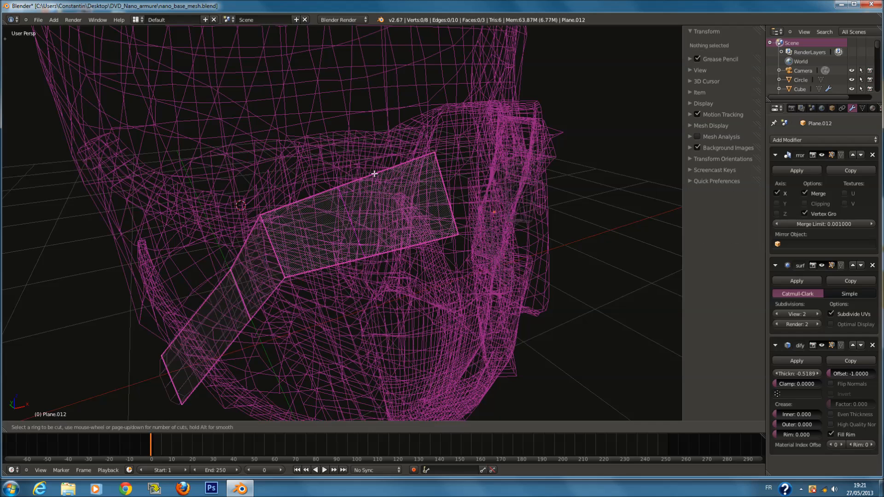
pyautogui.click(374, 174)
pyautogui.rightClick(375, 173)
# Switch to face selection and select two neighbouring faces in the diagonal strip's newly divided upper section.
pyautogui.click(286, 427)
pyautogui.press('a')
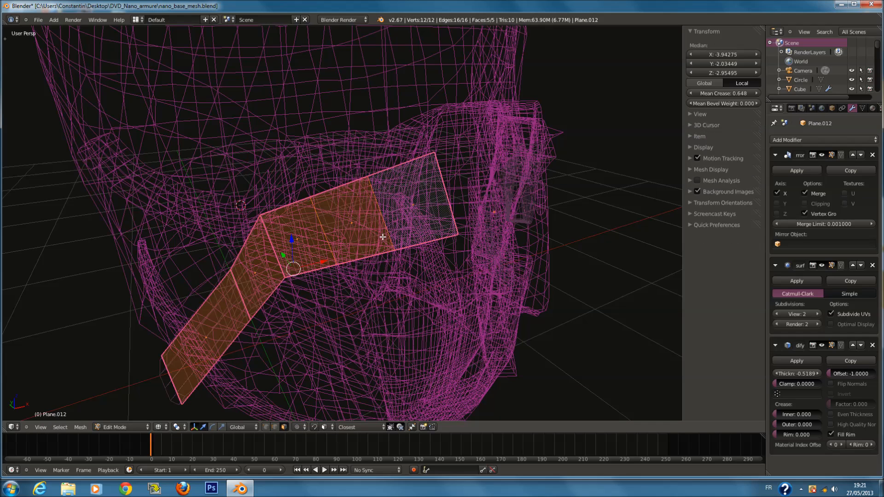
pyautogui.press('a')
pyautogui.press('c')
pyautogui.scroll(-10, 381, 199)
pyautogui.click(373, 199)
pyautogui.press('Escape')
pyautogui.press('z')
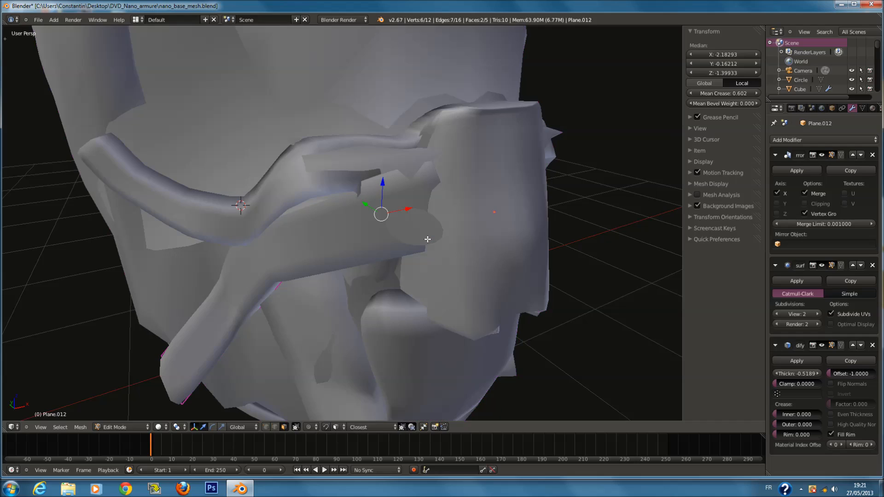
pyautogui.press('g')
pyautogui.rightClick(427, 240)
pyautogui.press('Tab')
pyautogui.rightClick(423, 233)
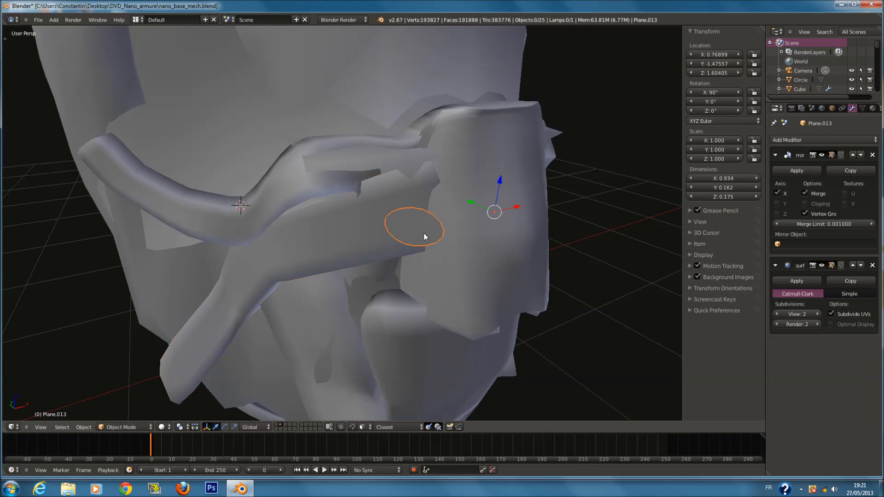
pyautogui.rightClick(382, 212)
pyautogui.press('Tab')
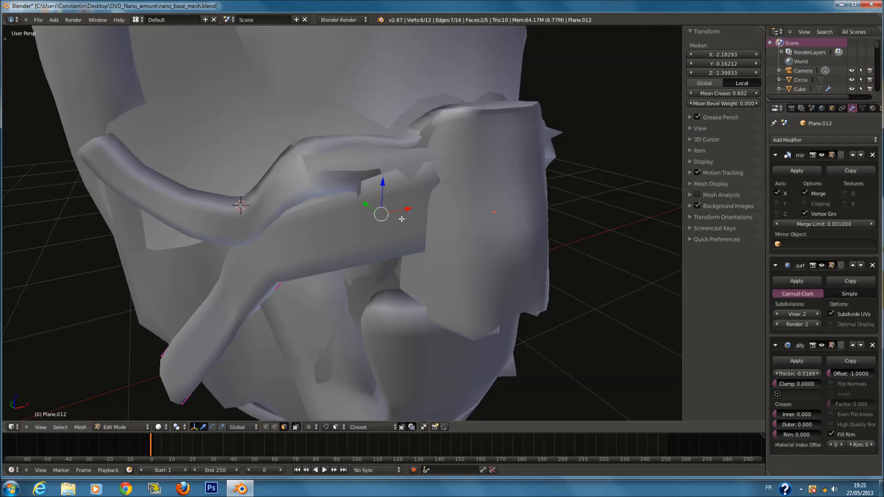
# Move the two selected faces of the diagonal strip along Y to curve its upper section.
pyautogui.press('g')
pyautogui.click(401, 219)
pyautogui.moveTo(401, 219); pyautogui.dragTo(432, 267, button='middle')
pyautogui.moveTo(365, 196); pyautogui.dragTo(351, 187)
pyautogui.press('Tab')
pyautogui.moveTo(351, 187); pyautogui.dragTo(424, 247, button='middle')
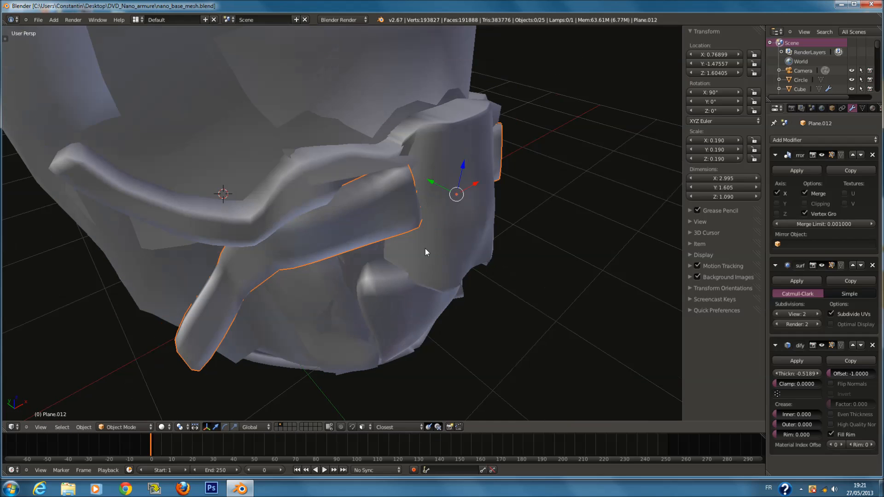
pyautogui.hotkey('alt', 'space')
pyautogui.press('super')
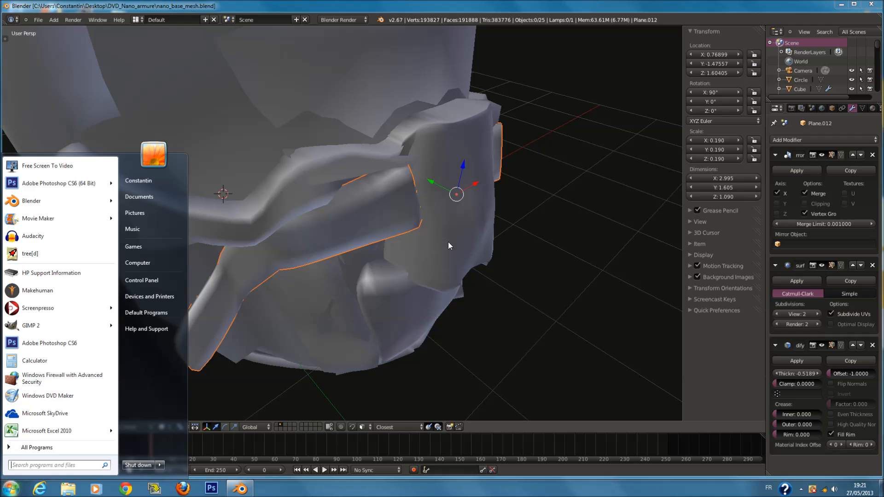
pyautogui.rightClick(451, 242)
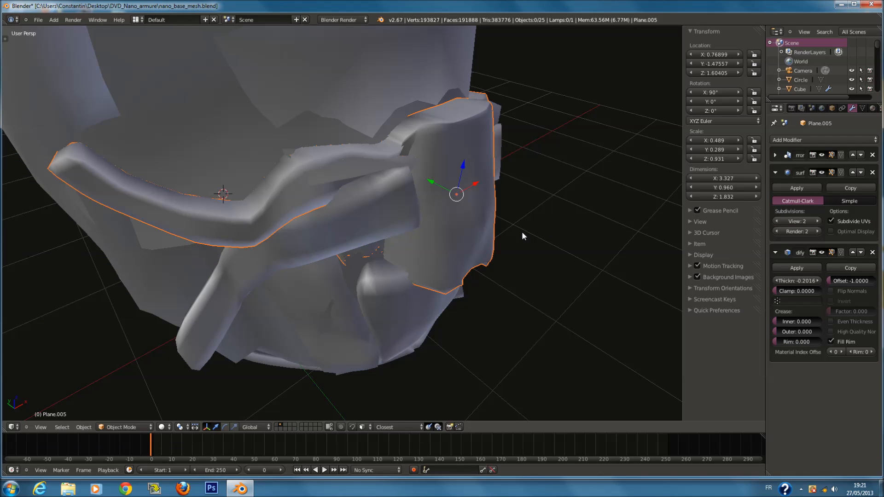
pyautogui.click(522, 235)
pyautogui.scroll(-1, 523, 235)
pyautogui.scroll(1, 523, 235)
pyautogui.moveTo(516, 236)
pyautogui.mouseDown(button='middle')
pyautogui.moveTo(463, 211)
pyautogui.moveTo(426, 231)
pyautogui.mouseUp(button='middle')
pyautogui.press('z')
pyautogui.press('z')
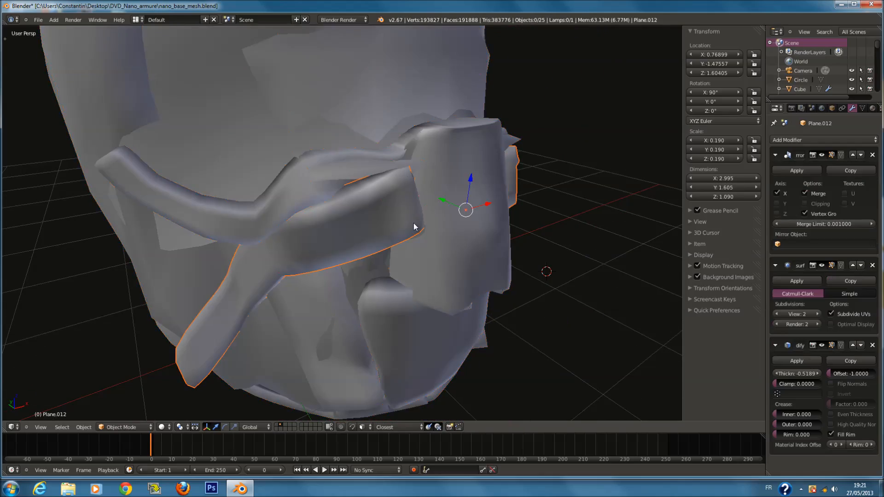
# Edit the small plate beside the nose block and reposition its single face over the upper end of the diagonal strip.
pyautogui.press('z')
pyautogui.rightClick(422, 222)
pyautogui.moveTo(437, 221); pyautogui.dragTo(425, 209, button='middle')
pyautogui.press('Tab')
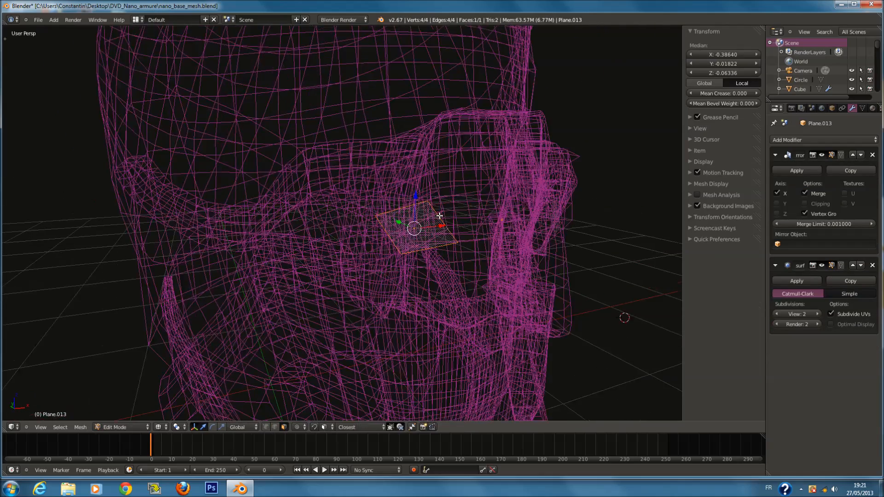
pyautogui.scroll(1, 435, 232)
pyautogui.press('z')
pyautogui.press('g')
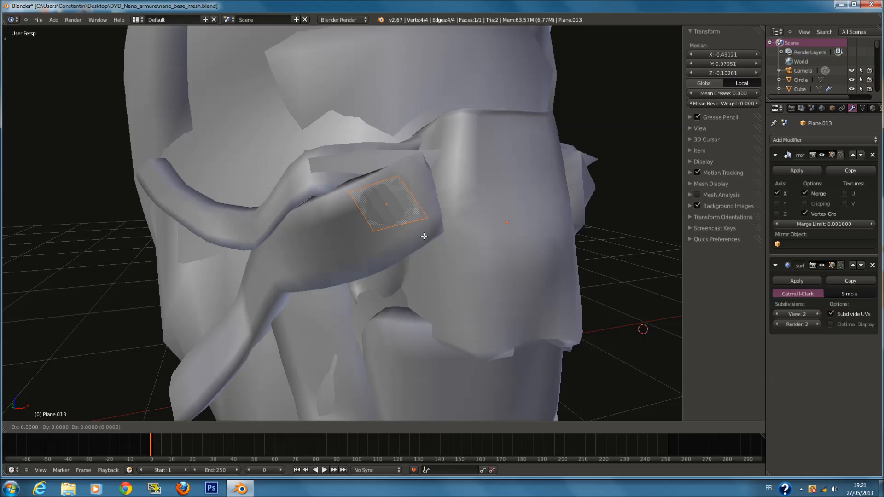
pyautogui.click(423, 236)
pyautogui.moveTo(418, 237); pyautogui.dragTo(430, 214, button='middle')
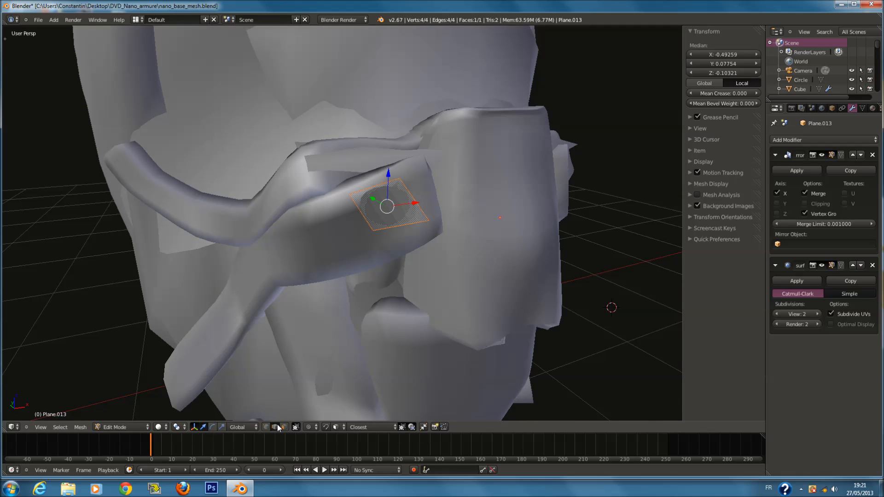
# Extrude the small plate's inner edge so the plate extends toward the nose block.
pyautogui.moveTo(473, 174); pyautogui.dragTo(454, 170, button='middle')
pyautogui.press('e')
pyautogui.press('y')
pyautogui.click(437, 175)
pyautogui.press('Tab')
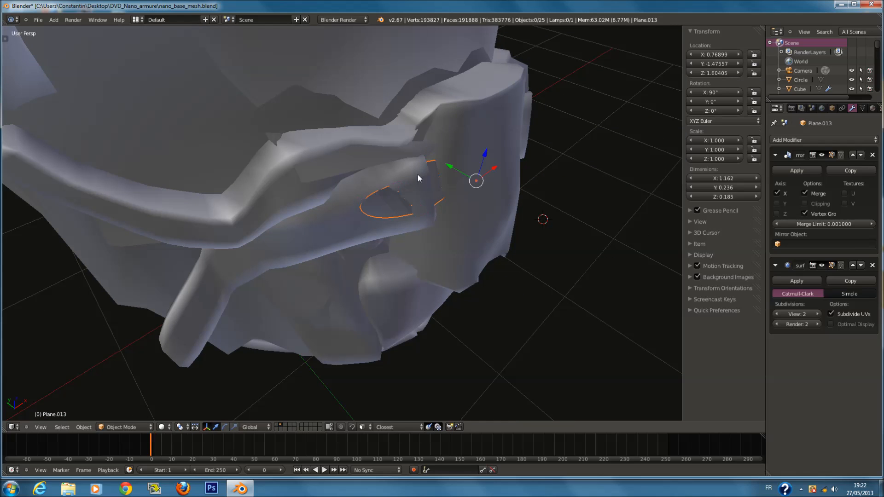
# Rotate the diagonal strip's end edge nearest the nose block around X, move it back along Y and save the file.
pyautogui.rightClick(418, 175)
pyautogui.press('Tab')
pyautogui.press('z')
pyautogui.rightClick(433, 186)
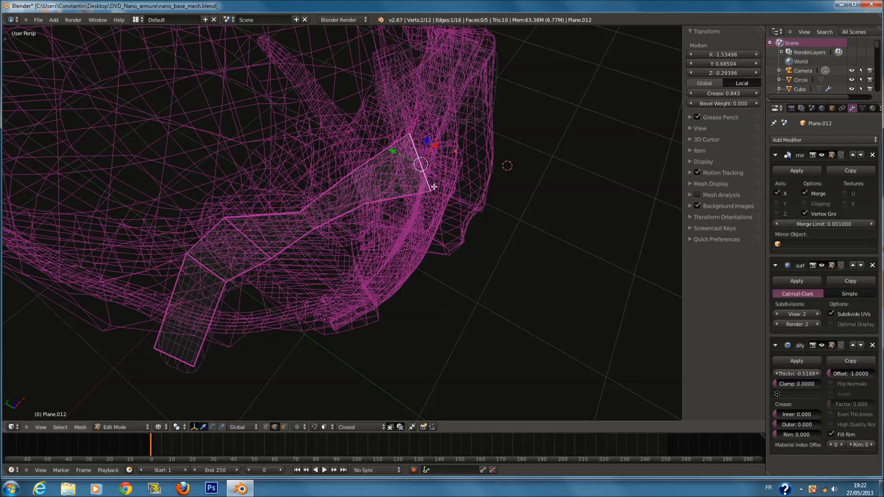
pyautogui.press('r')
pyautogui.press('x')
pyautogui.click(433, 166)
pyautogui.press('z')
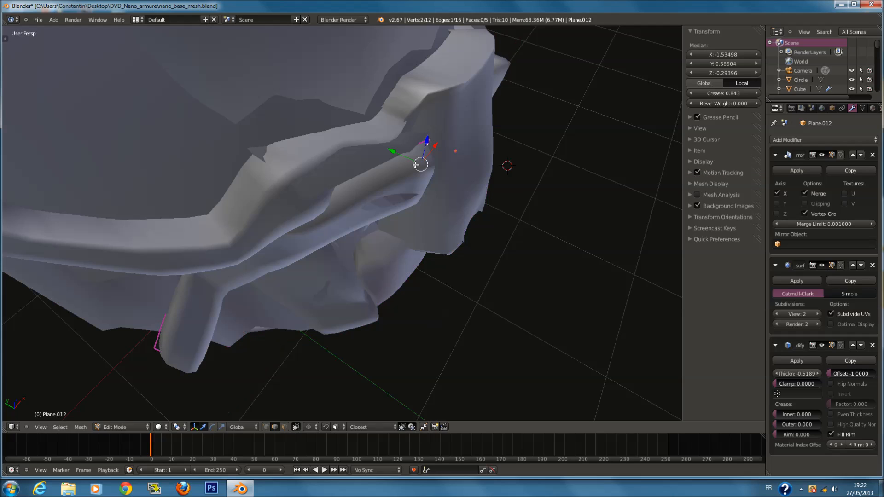
pyautogui.moveTo(405, 157); pyautogui.dragTo(399, 154)
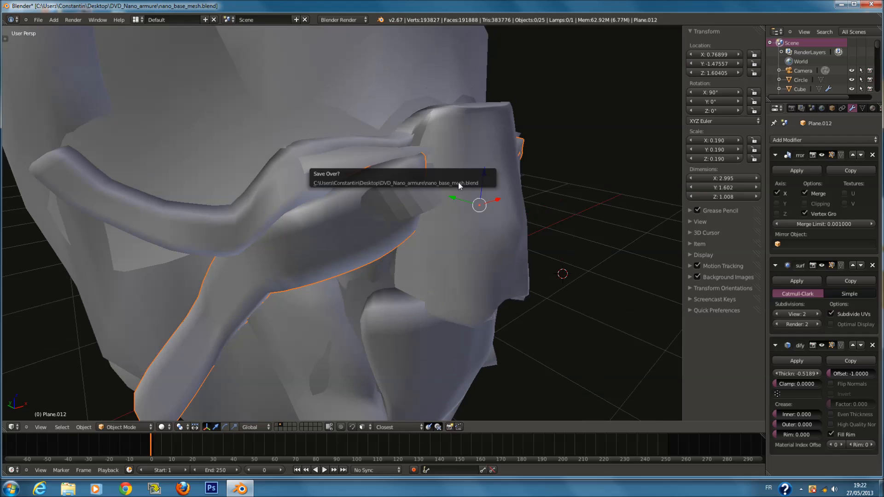
# Reduce the diagonal strip's Solidify thickness to -0.3691 so the small plate stands out from it.
pyautogui.rightClick(425, 206)
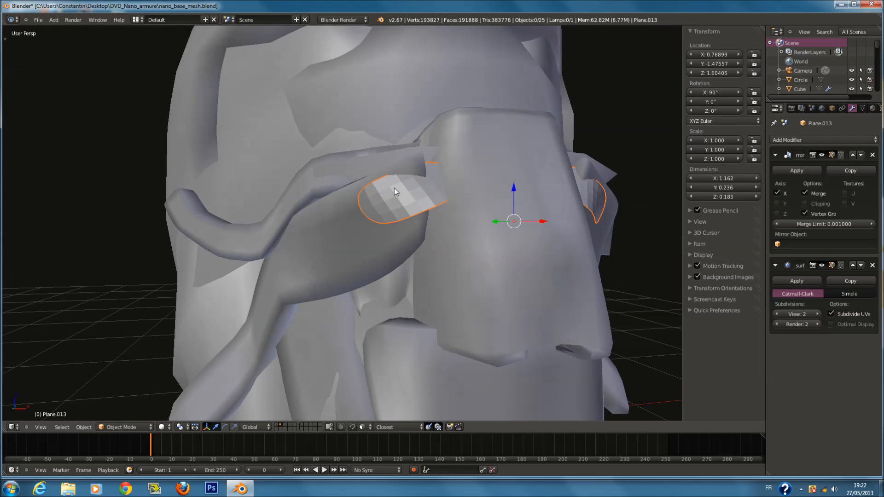
pyautogui.moveTo(410, 200); pyautogui.dragTo(440, 197, button='middle')
pyautogui.rightClick(440, 197)
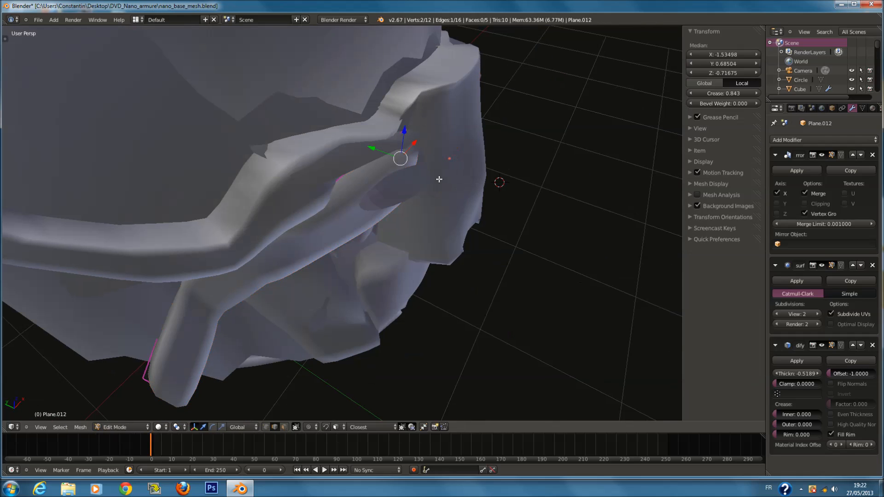
pyautogui.press('Tab')
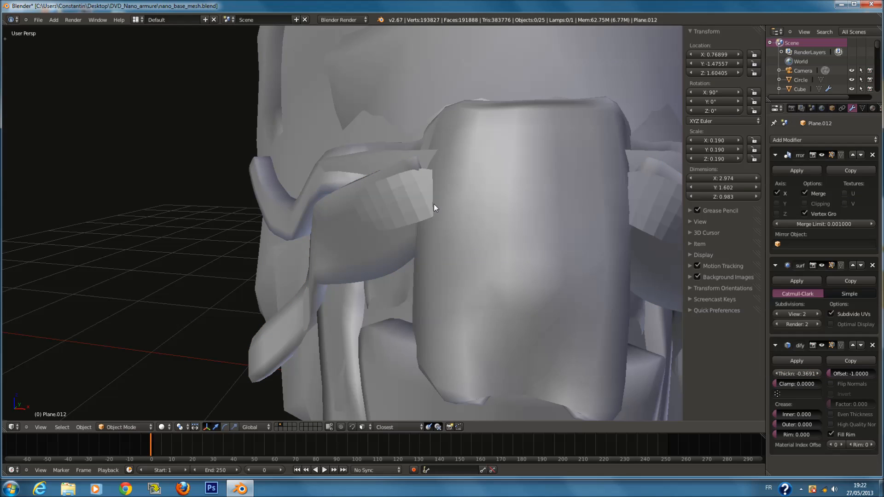
# In front orthographic view, edit the small plate and rotate its outer edge around the X axis.
pyautogui.rightClick(424, 202)
pyautogui.press('KP_1')
pyautogui.press('KP_5')
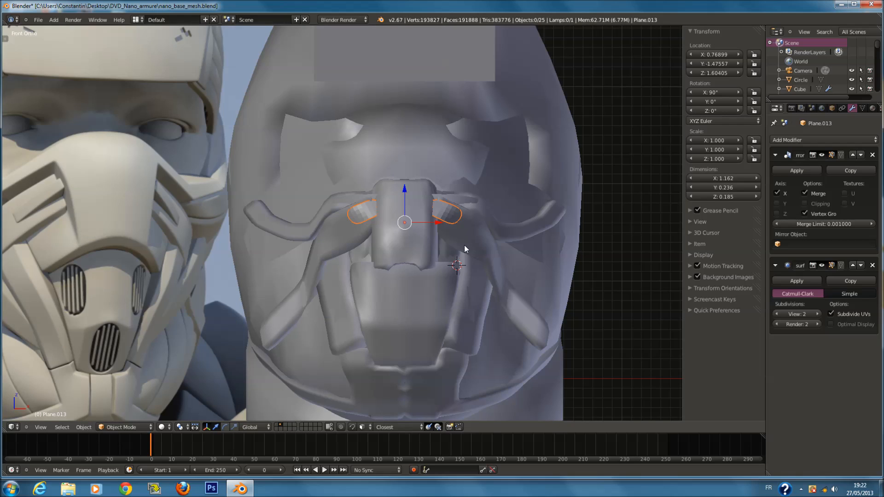
pyautogui.scroll(4, 435, 226)
pyautogui.press('Tab')
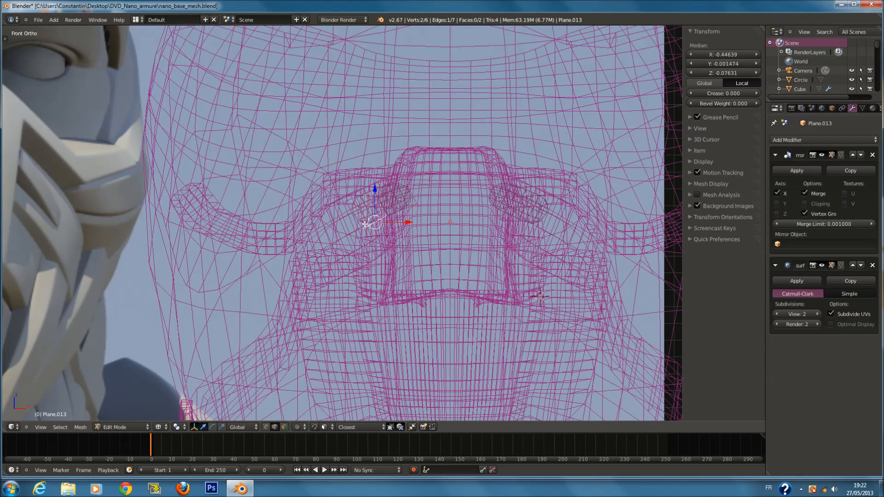
pyautogui.press('z')
pyautogui.keyDown('shift'); pyautogui.rightClick(351, 200); pyautogui.keyUp('shift')
pyautogui.press('z')
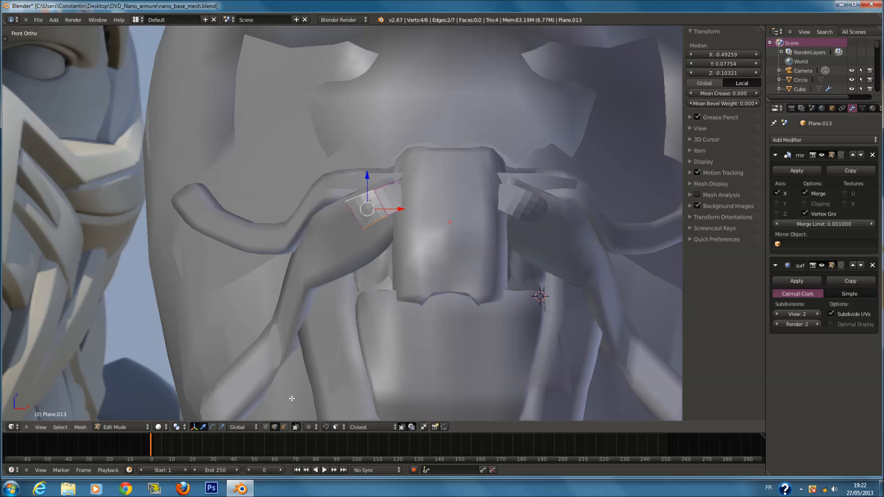
pyautogui.press('r')
pyautogui.press('x')
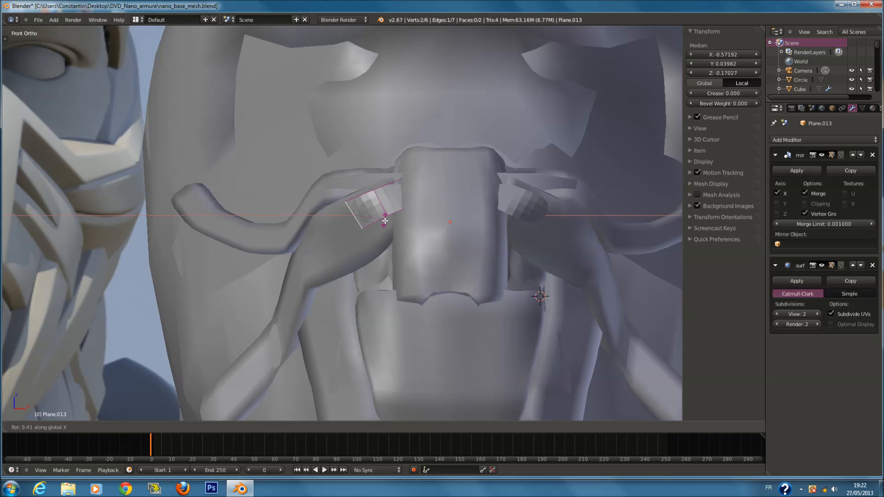
pyautogui.click(376, 205)
# Extrude the small plate's outer edge outward and downward along the diagonal strip to lengthen it.
pyautogui.scroll(-4, 377, 207)
pyautogui.scroll(3, 389, 215)
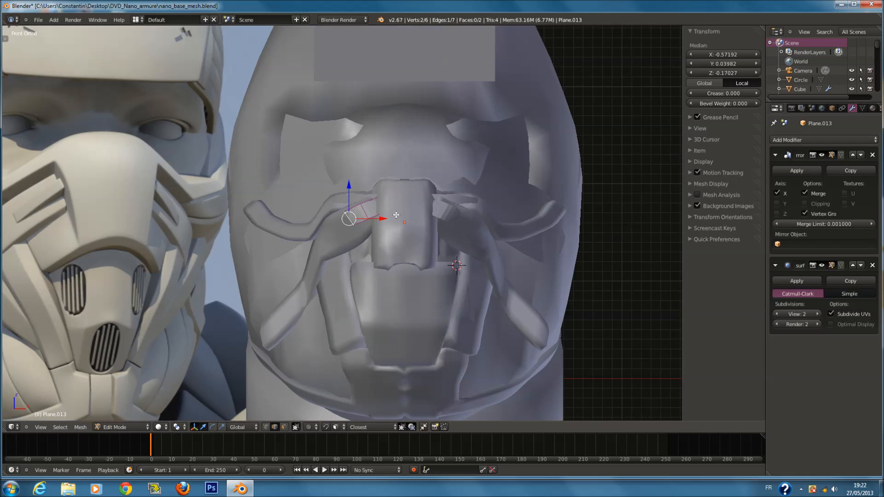
pyautogui.press('e')
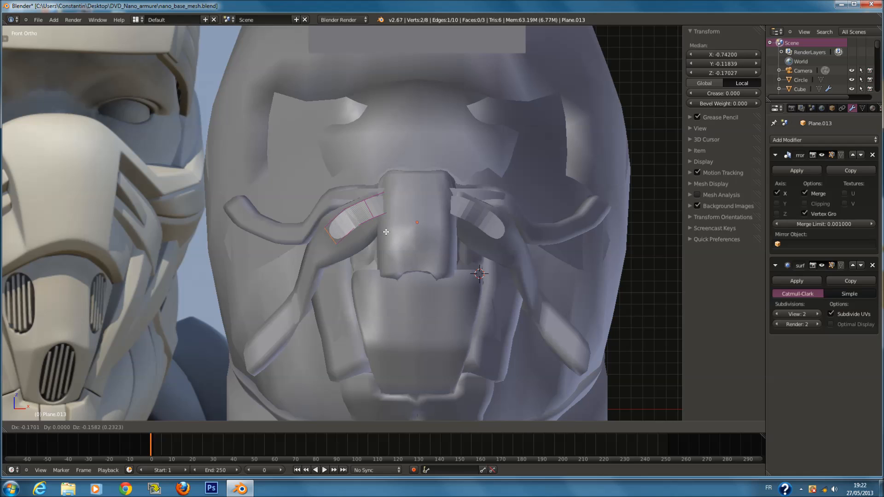
pyautogui.click(382, 231)
pyautogui.scroll(-1, 383, 231)
pyautogui.scroll(3, 382, 231)
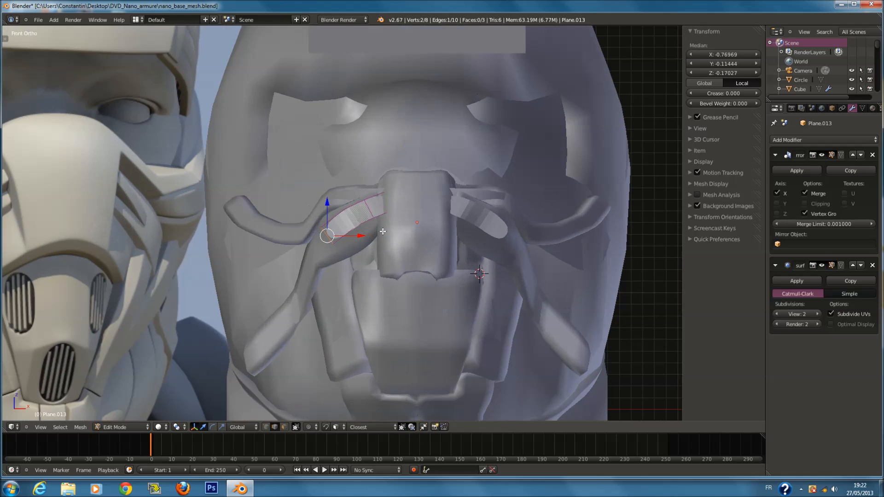
# Select all of the small plate's geometry and move it along the Y axis.
pyautogui.press('a')
pyautogui.press('a')
pyautogui.press('g')
pyautogui.press('y')
pyautogui.click(379, 214)
# Select the small plate's corner vertex inside the nose block and move it along Z.
pyautogui.moveTo(379, 213); pyautogui.dragTo(329, 344, button='middle')
pyautogui.rightClick(412, 199)
pyautogui.rightClick(424, 197)
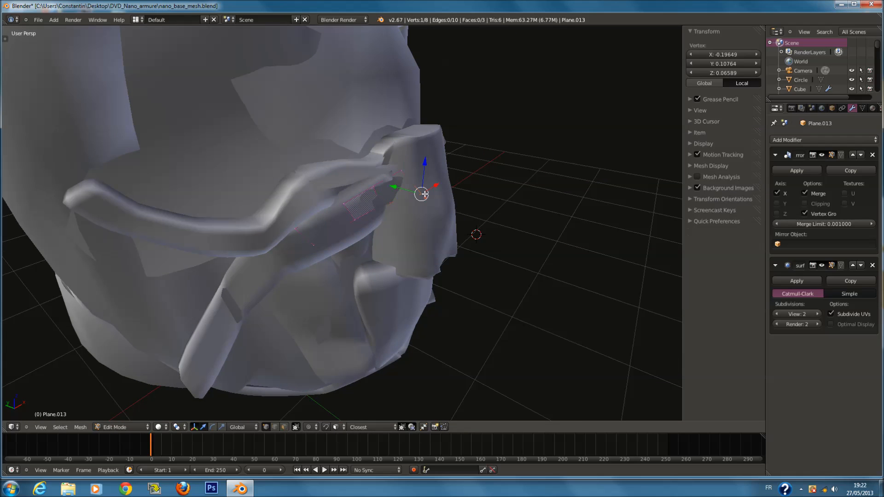
pyautogui.press('g')
pyautogui.press('z')
pyautogui.click(417, 207)
pyautogui.press('Tab')
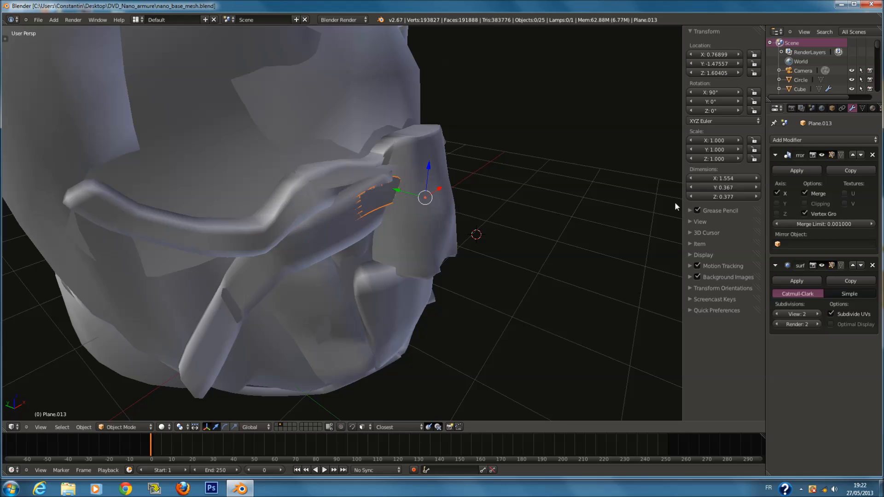
# Add a Solidify modifier to the small plate with a thickness of -0.0496 and save over the file.
pyautogui.click(785, 138)
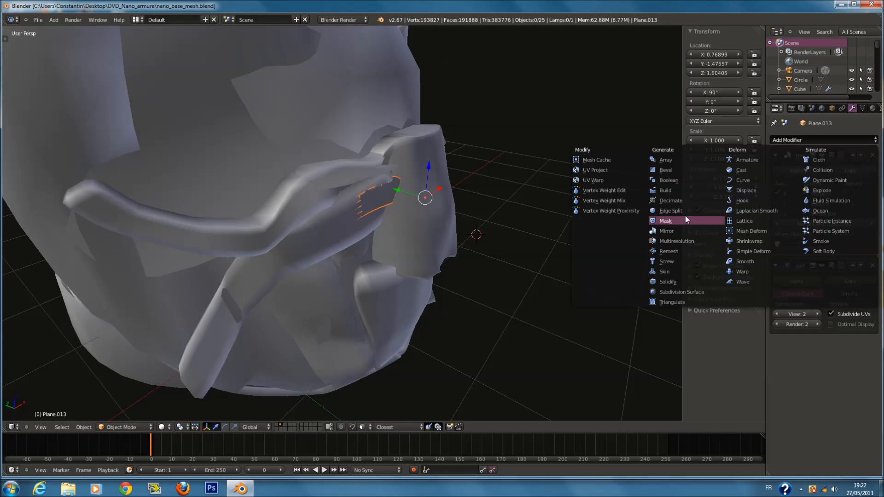
pyautogui.click(683, 283)
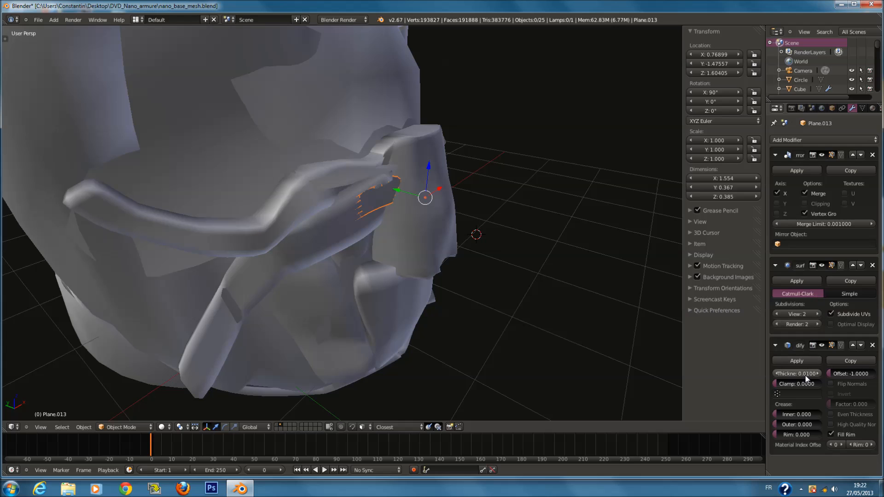
pyautogui.moveTo(789, 369); pyautogui.dragTo(775, 369)
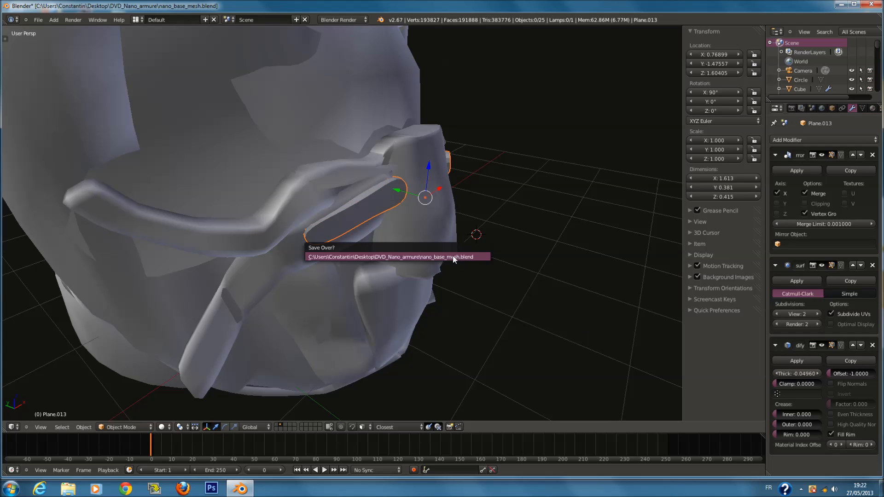
# Set the mean crease of all the small plate's edges to 0.7 to sharpen its outline.
pyautogui.scroll(2, 376, 179)
pyautogui.press('Tab')
pyautogui.scroll(2, 376, 180)
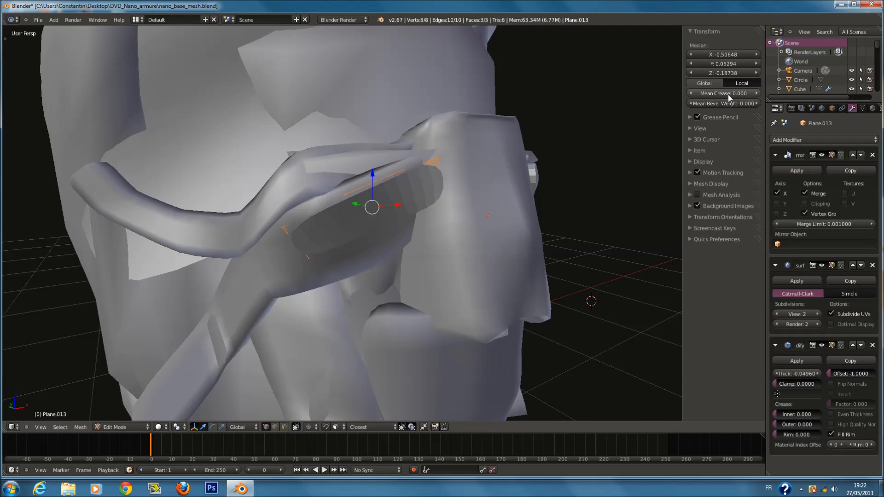
pyautogui.press('Return')
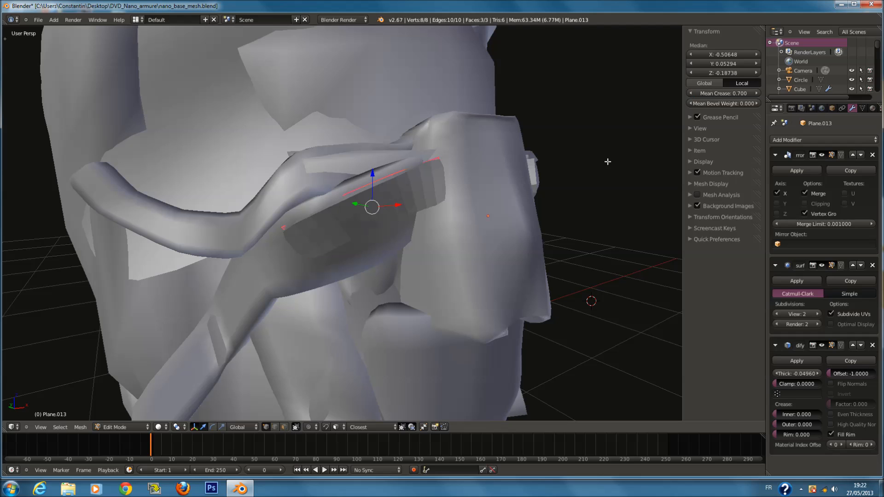
pyautogui.press('Tab')
# Apply smooth shading to all visible objects of the helmet and save over nano_base_mesh.blend.
pyautogui.scroll(-2, 538, 187)
pyautogui.moveTo(537, 187); pyautogui.dragTo(477, 198, button='middle')
pyautogui.press('a')
pyautogui.scroll(-1, 477, 198)
pyautogui.press('a')
pyautogui.press('t')
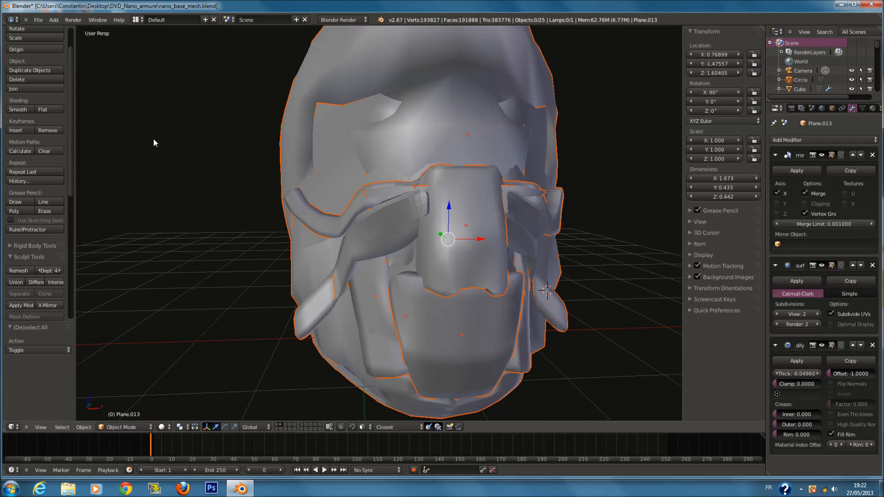
pyautogui.click(24, 113)
pyautogui.press('t')
pyautogui.scroll(-1, 535, 222)
pyautogui.moveTo(534, 223); pyautogui.dragTo(517, 226, button='middle')
pyautogui.hotkey('ctrl', 's')
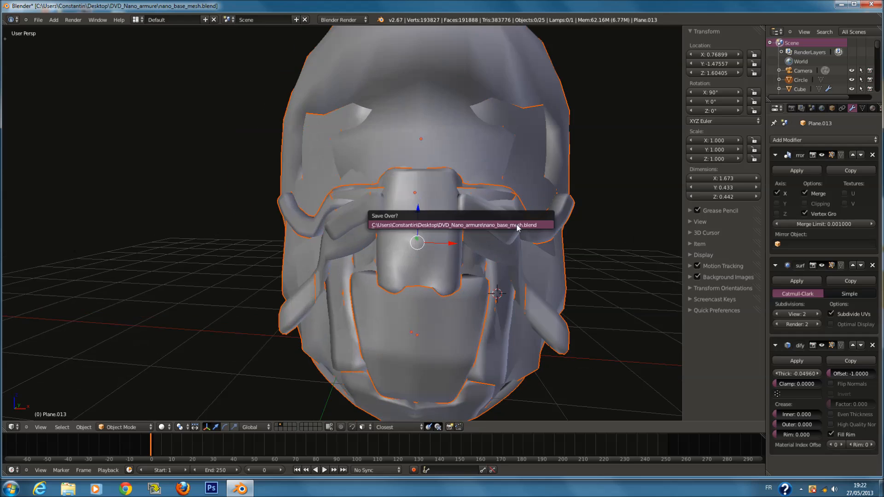
pyautogui.click(517, 226)
# Deselect everything, go to front orthographic view and move the flat rectangle on the forehead to another layer.
pyautogui.scroll(-3, 535, 228)
pyautogui.press('a')
pyautogui.press('KP_1')
pyautogui.press('KP_5')
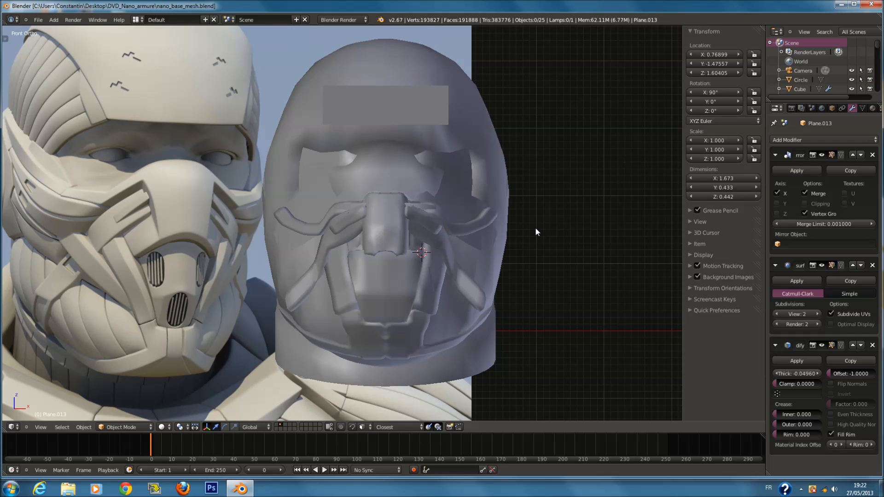
pyautogui.scroll(1, 468, 251)
pyautogui.rightClick(414, 131)
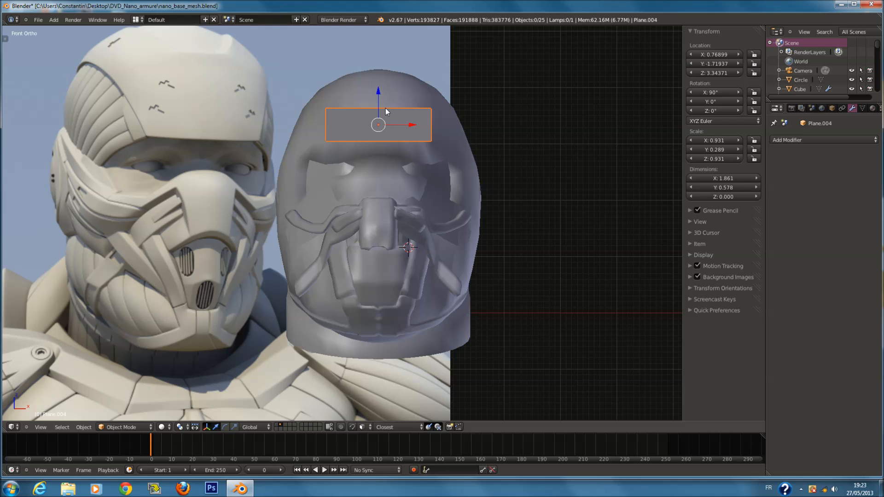
pyautogui.press('m')
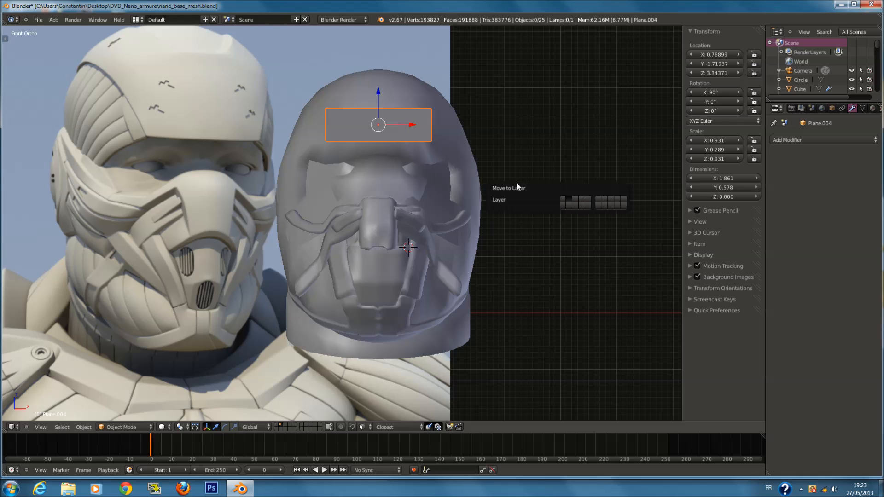
pyautogui.click(573, 202)
# Add a Solidify modifier to the eye visor piece and set its thickness to -0.1616.
pyautogui.rightClick(371, 185)
pyautogui.press('Tab')
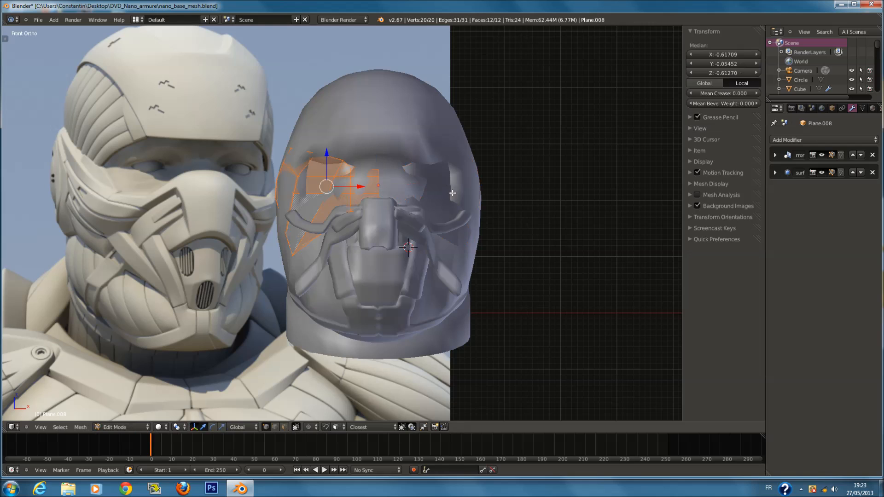
pyautogui.press('Tab')
pyautogui.click(806, 138)
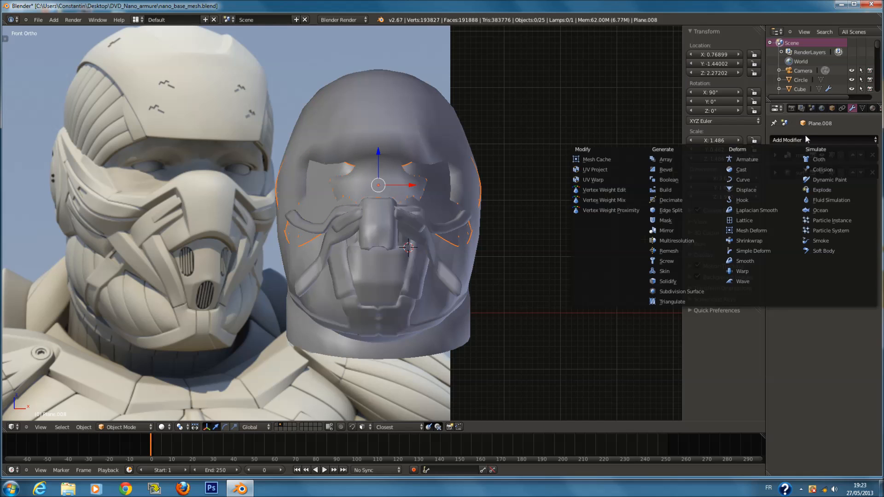
pyautogui.click(672, 281)
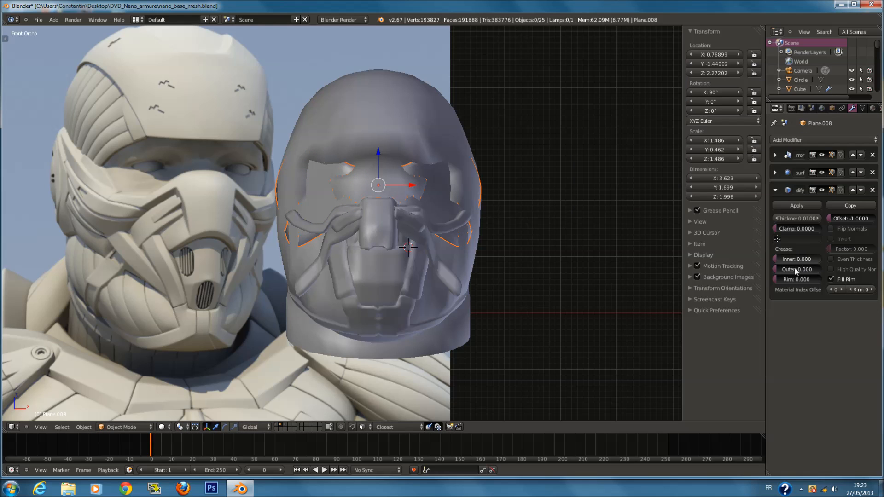
pyautogui.moveTo(806, 220); pyautogui.dragTo(771, 219)
pyautogui.press('z')
pyautogui.press('z')
# Refine the visor's Solidify thickness to -0.1143, save the file and return to the front view.
pyautogui.moveTo(378, 201); pyautogui.dragTo(517, 216, button='middle')
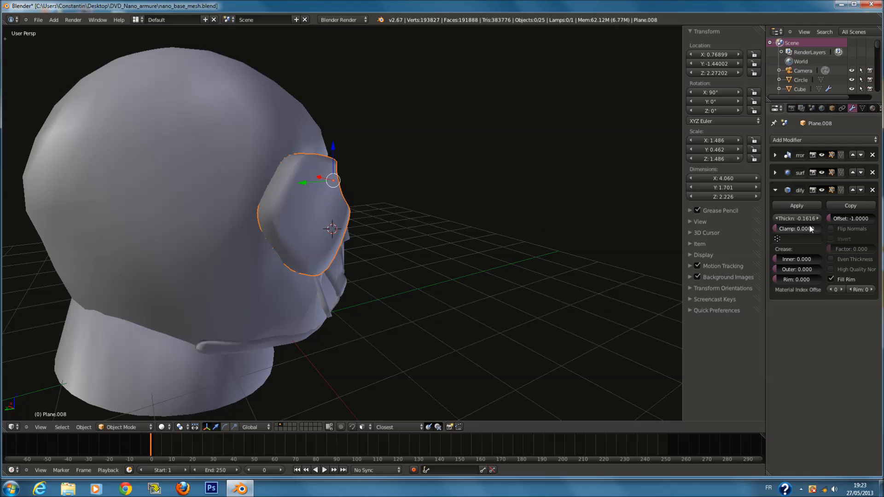
pyautogui.moveTo(808, 224); pyautogui.dragTo(626, 240)
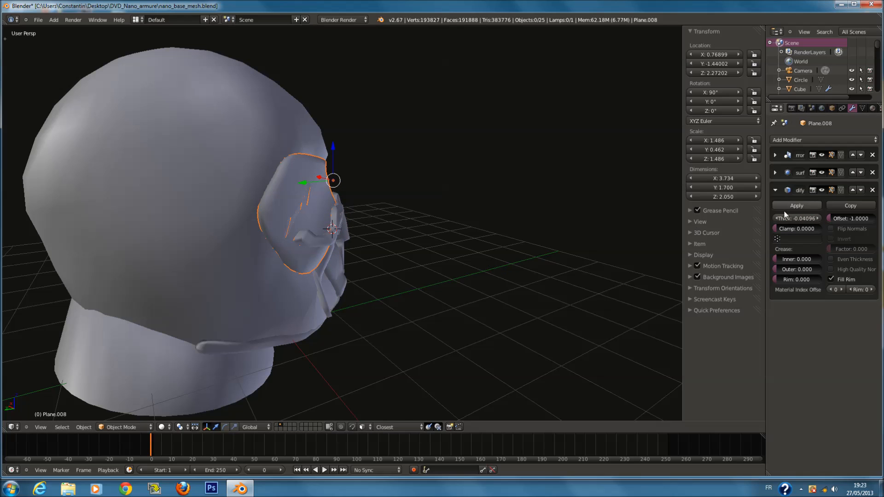
pyautogui.moveTo(781, 218); pyautogui.dragTo(546, 246)
pyautogui.hotkey('ctrl', 's')
pyautogui.press('KP_1')
pyautogui.press('KP_3')
pyautogui.press('KP_1')
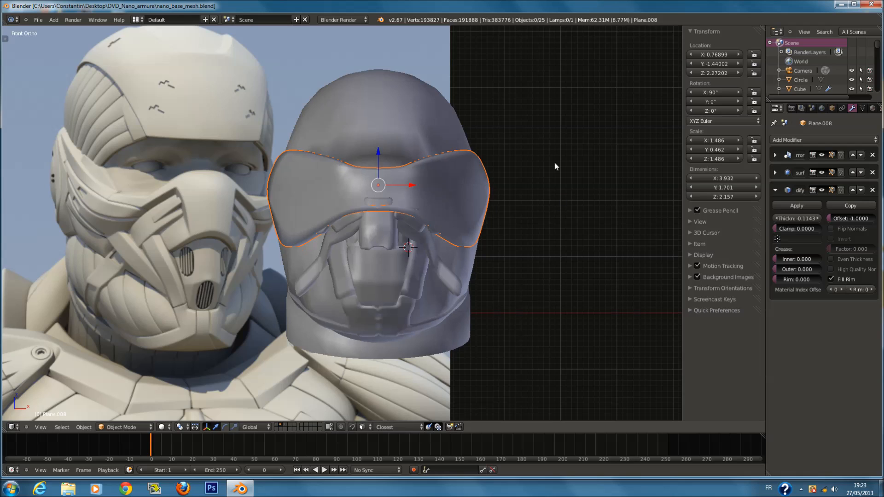
# Flatten the visor's top row of six vertices by scaling it to 0 along Z, and raise the row slightly.
pyautogui.keyDown('shift'); pyautogui.scroll(6, 559, 195); pyautogui.keyUp('shift')
pyautogui.scroll(1, 451, 239)
pyautogui.press('z')
pyautogui.press('Tab')
pyautogui.scroll(1, 442, 245)
pyautogui.press('a')
pyautogui.press('a')
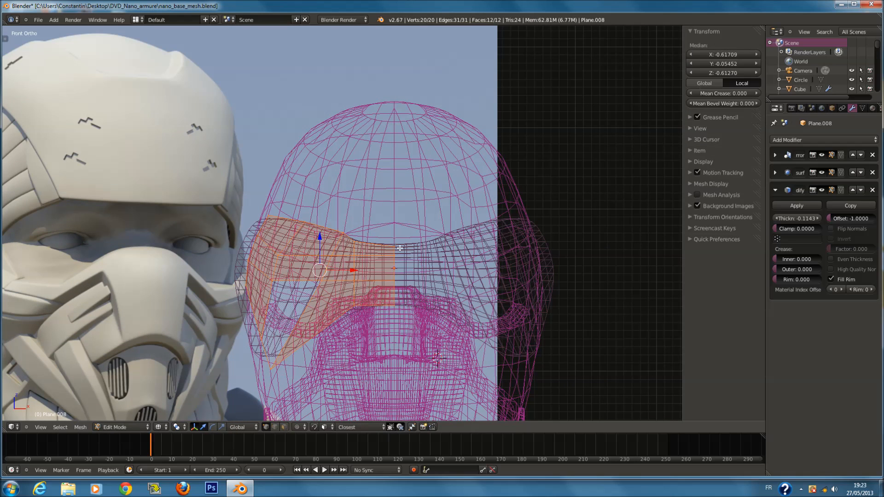
pyautogui.press('a')
pyautogui.press('c')
pyautogui.scroll(3, 269, 239)
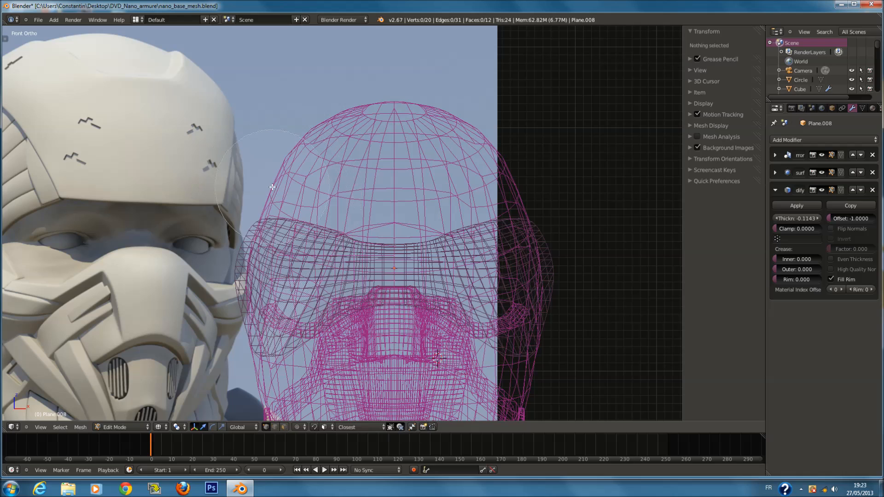
pyautogui.moveTo(251, 191); pyautogui.dragTo(367, 195)
pyautogui.press('z')
pyautogui.press('r')
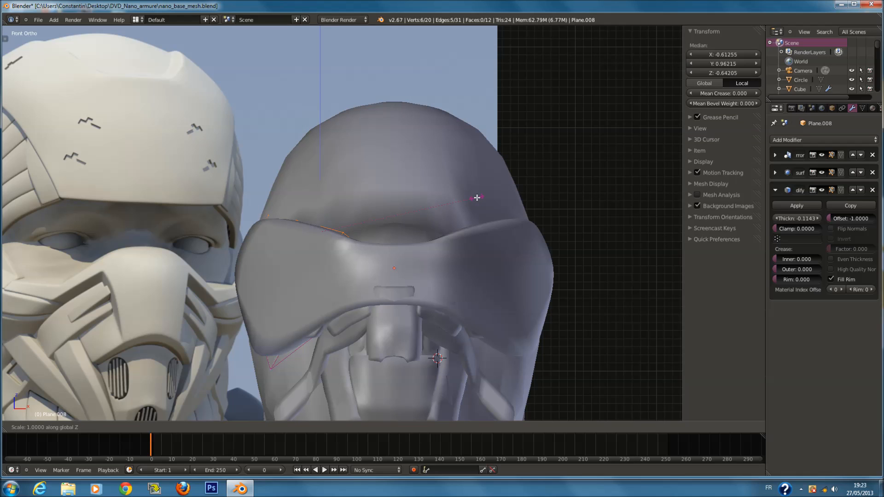
pyautogui.press('0')
pyautogui.click(477, 198)
pyautogui.moveTo(321, 198); pyautogui.dragTo(322, 186)
pyautogui.press('Tab')
# Examine the visor's flattened upper edge from the front and side in solid and wireframe display.
pyautogui.press('z')
pyautogui.moveTo(336, 216); pyautogui.dragTo(366, 221, button='middle')
pyautogui.press('z')
pyautogui.moveTo(301, 219); pyautogui.dragTo(356, 213, button='middle')
pyautogui.press('KP_1')
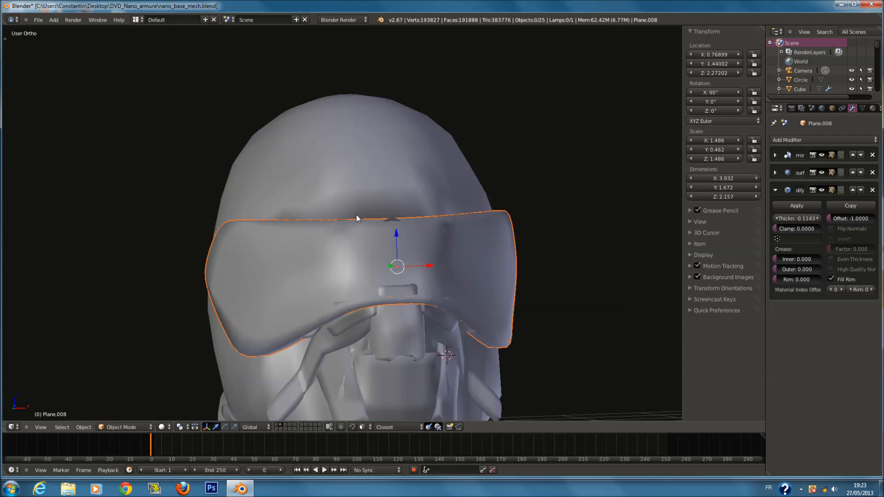
pyautogui.press('KP_3')
pyautogui.press('KP_1')
pyautogui.press('KP_3')
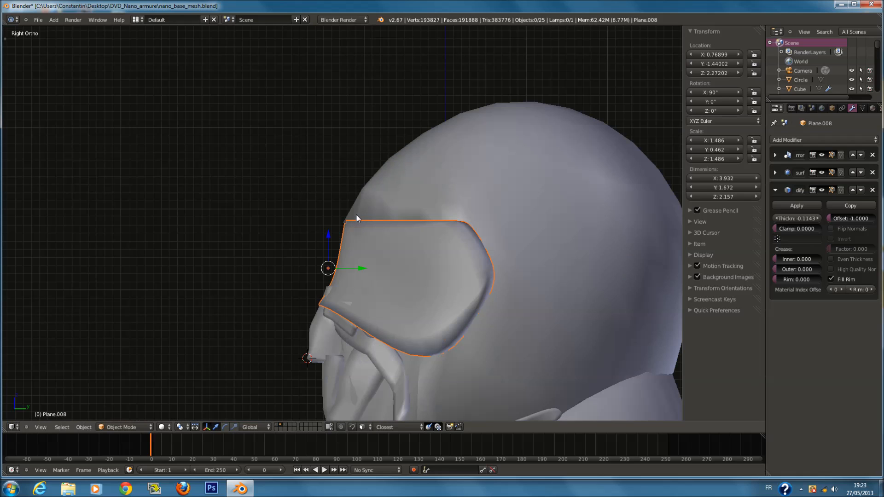
pyautogui.press('ctrl+KP_1')
pyautogui.press('KP_3')
pyautogui.press('z')
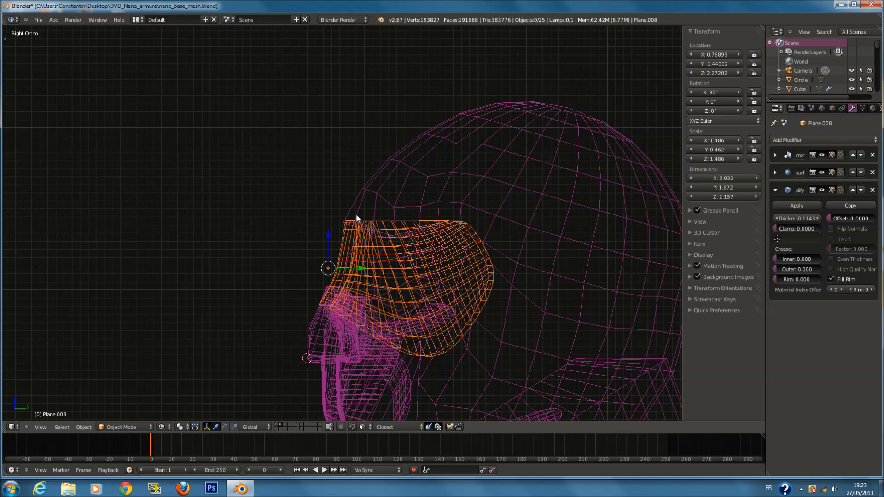
pyautogui.press('KP_1')
pyautogui.press('KP_3')
# In the left view, raise the eight vertices of the visor's two middle rows by about 0.085.
pyautogui.press('ctrl+KP_3')
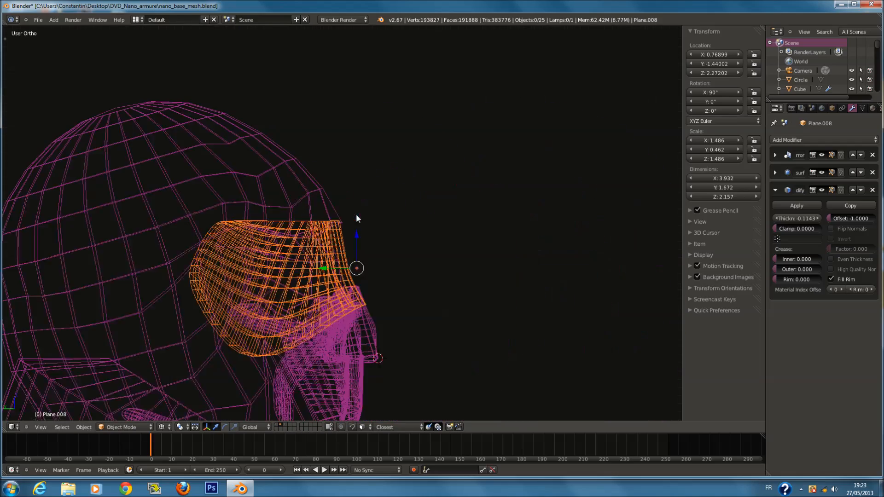
pyautogui.press('Tab')
pyautogui.keyDown('shift'); pyautogui.scroll(-4, 356, 221); pyautogui.keyUp('shift')
pyautogui.press('a')
pyautogui.press('a')
pyautogui.scroll(4, 304, 211)
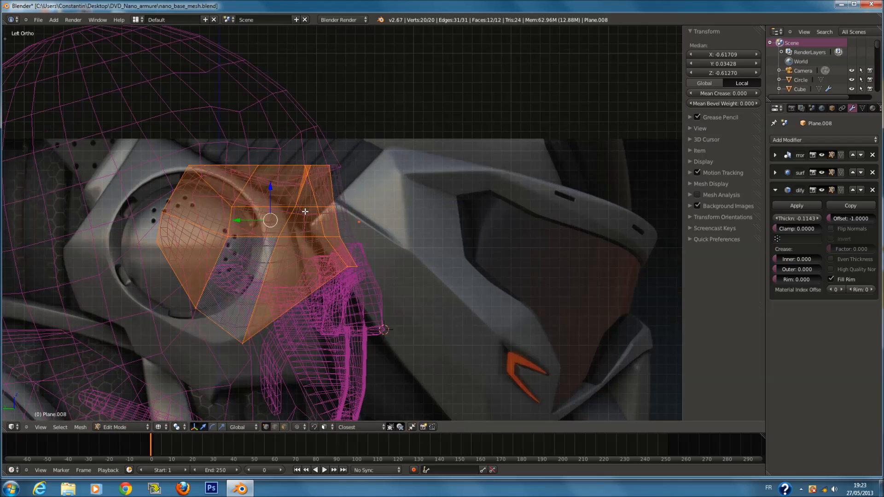
pyautogui.press('a')
pyautogui.press('c')
pyautogui.moveTo(206, 213); pyautogui.dragTo(314, 214)
pyautogui.rightClick(315, 214)
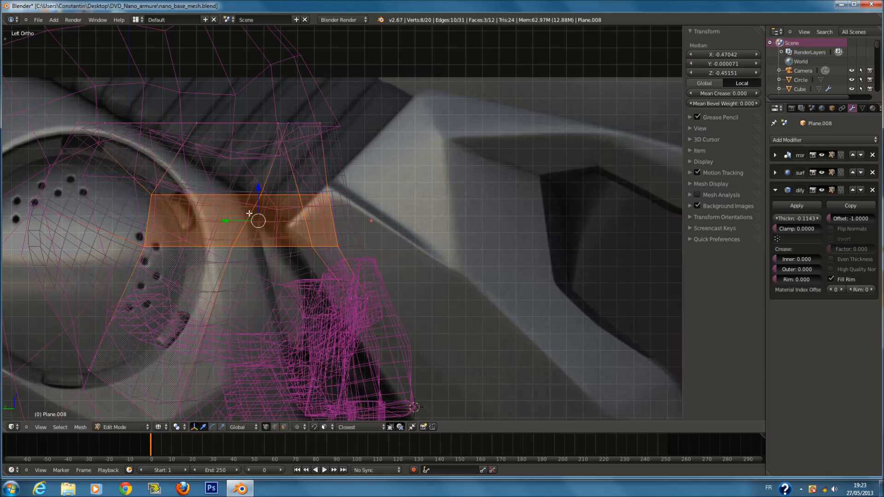
pyautogui.moveTo(237, 219); pyautogui.dragTo(258, 222)
pyautogui.scroll(-5, 341, 222)
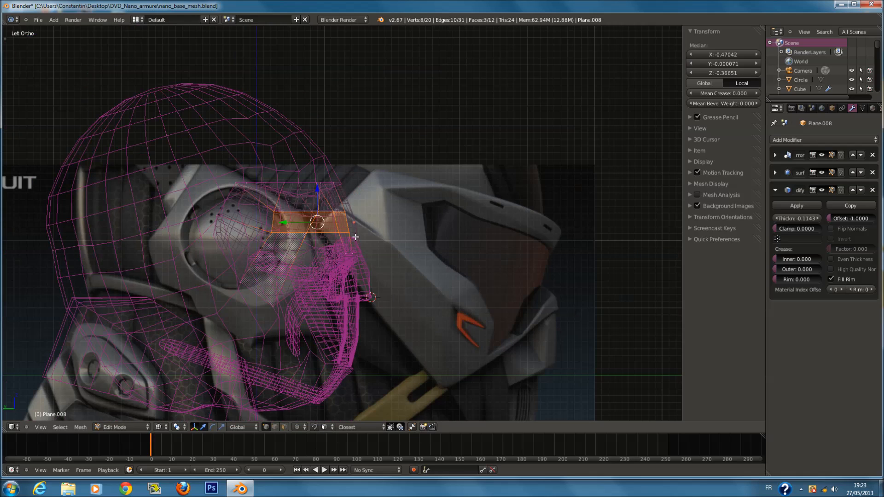
pyautogui.press('z')
pyautogui.press('z')
pyautogui.scroll(4, 351, 222)
pyautogui.press('a')
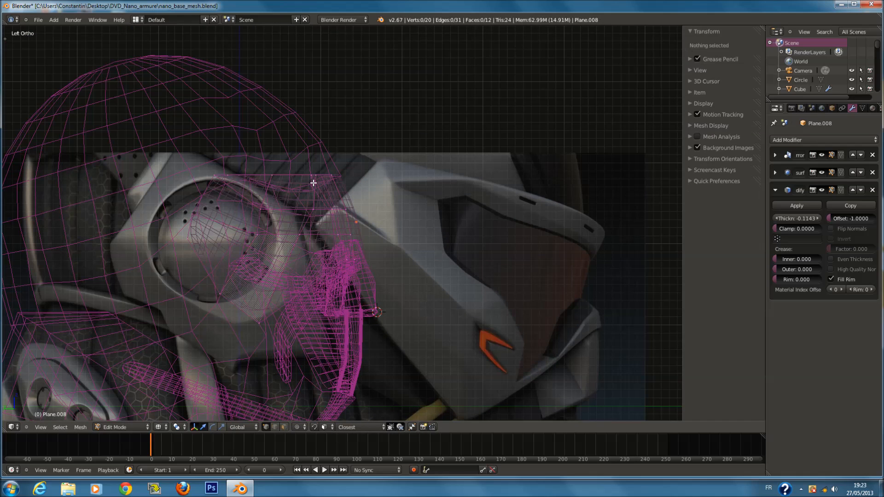
# Return to Object Mode with solid display and save over nano_base_mesh.blend.
pyautogui.press('z')
pyautogui.press('Tab')
pyautogui.scroll(-3, 352, 196)
pyautogui.hotkey('ctrl', 's')
pyautogui.click(351, 195)
pyautogui.scroll(-1, 365, 211)
pyautogui.scroll(2, 375, 219)
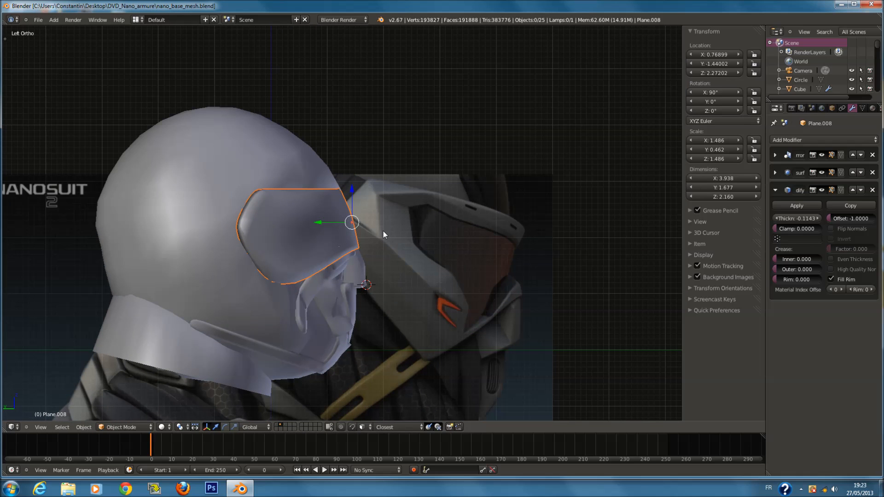
# Select the visor's whole mesh and set its mean crease to 0.7, finally raising it to 1.
pyautogui.moveTo(383, 230)
pyautogui.mouseDown(button='middle')
pyautogui.moveTo(283, 217)
pyautogui.moveTo(256, 231)
pyautogui.moveTo(350, 239)
pyautogui.moveTo(370, 230)
pyautogui.mouseUp(button='middle')
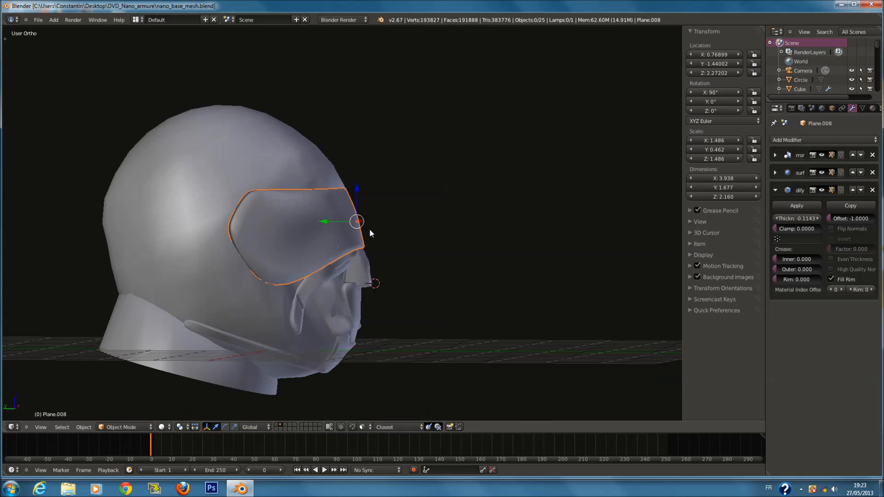
pyautogui.press('ctrl+KP_3')
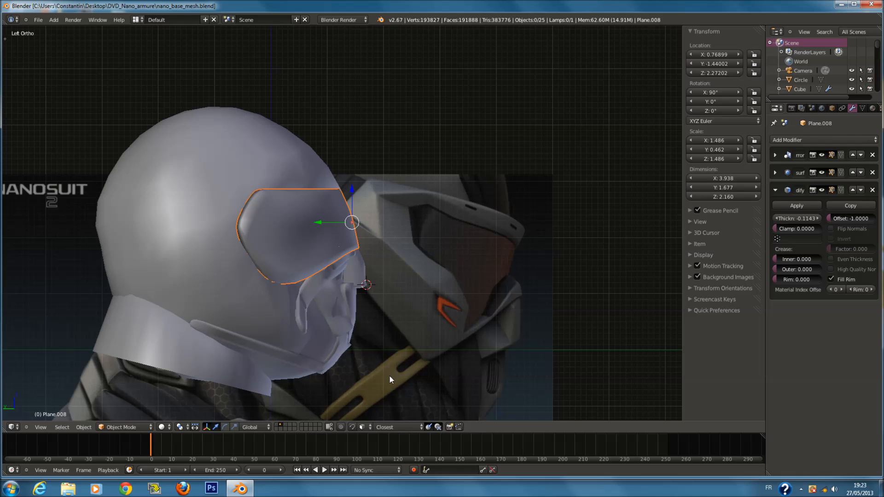
pyautogui.scroll(1, 377, 238)
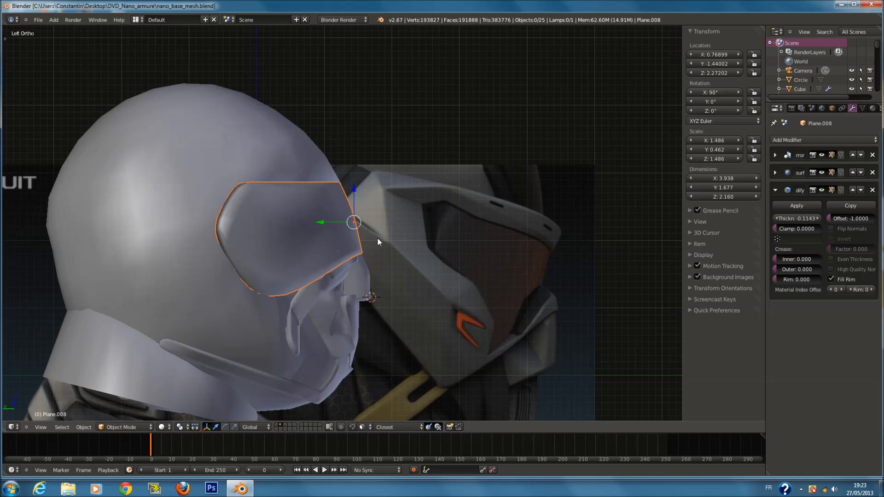
pyautogui.press('Tab')
pyautogui.press('a')
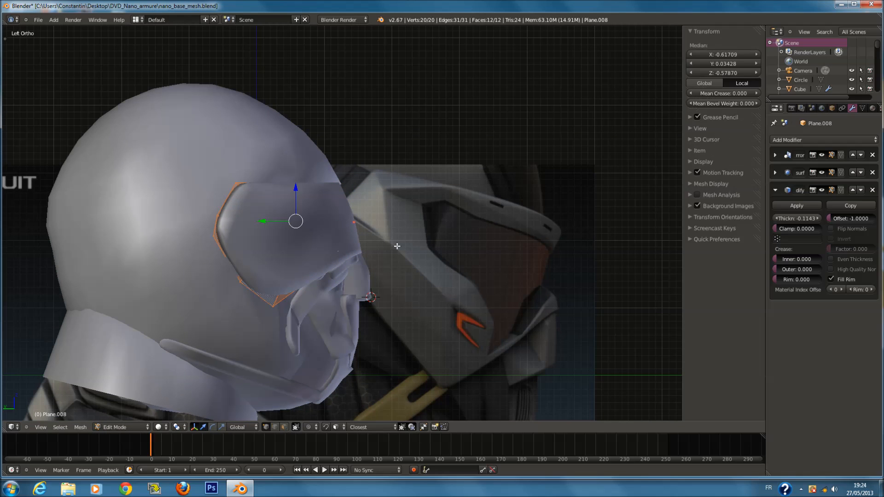
pyautogui.click(734, 90)
pyautogui.press('BackSpace')
pyautogui.write('.7')
pyautogui.press('Return')
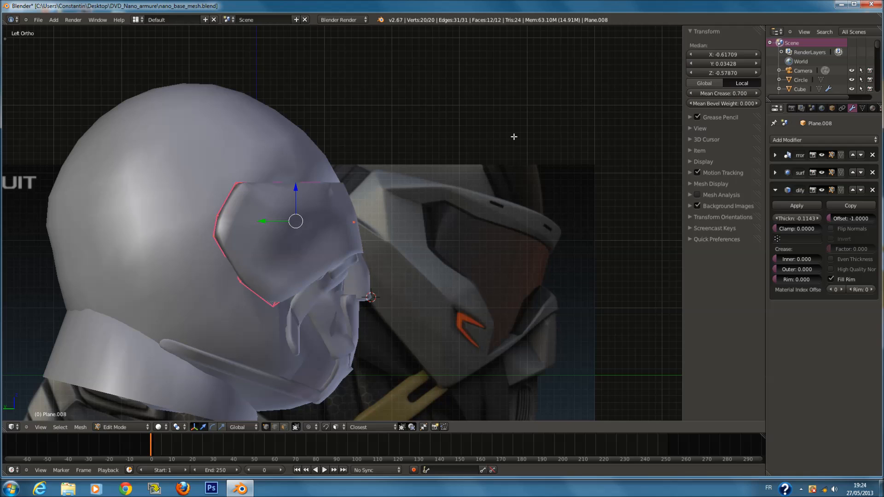
pyautogui.press('Return')
# In the left view, select the visor's top row of vertices, rotate it and reposition it.
pyautogui.press('z')
pyautogui.scroll(1, 342, 223)
pyautogui.press('a')
pyautogui.press('c')
pyautogui.moveTo(234, 146); pyautogui.dragTo(269, 143)
pyautogui.moveTo(338, 148); pyautogui.dragTo(296, 156)
pyautogui.rightClick(296, 156)
pyautogui.press('r')
pyautogui.click(466, 170)
pyautogui.press('g')
pyautogui.click(480, 157)
pyautogui.press('z')
pyautogui.press('z')
# Nudge a single vertex of the visor mesh into a better position and return to Object Mode.
pyautogui.press('z')
pyautogui.press('z')
pyautogui.moveTo(363, 187)
pyautogui.mouseDown(button='middle')
pyautogui.moveTo(294, 196)
pyautogui.moveTo(303, 240)
pyautogui.mouseUp(button='middle')
pyautogui.press('z')
pyautogui.press('z')
pyautogui.moveTo(337, 122); pyautogui.dragTo(331, 163, button='middle')
pyautogui.rightClick(334, 177)
pyautogui.press('z')
pyautogui.press('z')
pyautogui.press('g')
pyautogui.click(340, 169)
pyautogui.press('z')
pyautogui.moveTo(338, 168); pyautogui.dragTo(289, 104, button='middle')
pyautogui.press('Tab')
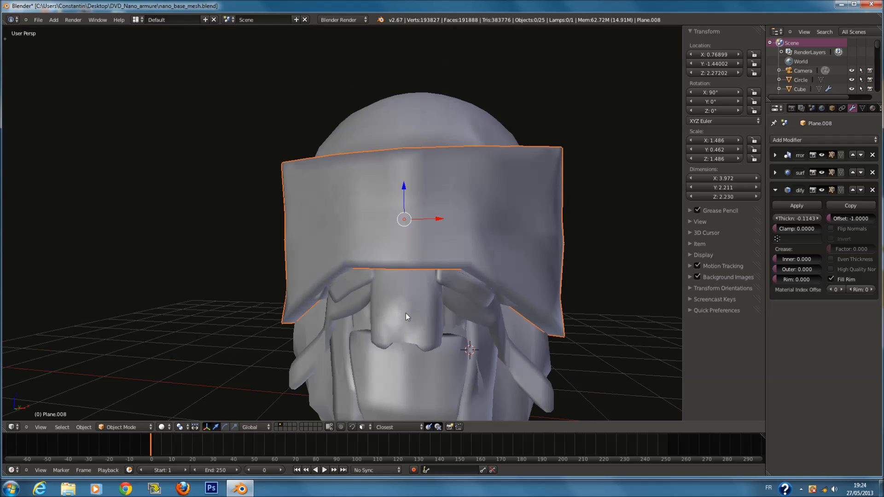
# Select the four vertices along the visor's outer side edge and rotate them to follow the head.
pyautogui.moveTo(407, 326); pyautogui.dragTo(413, 310, button='right')
pyautogui.rightClick(413, 311)
pyautogui.rightClick(459, 231)
pyautogui.moveTo(368, 211)
pyautogui.mouseDown(button='middle')
pyautogui.moveTo(438, 217)
pyautogui.moveTo(282, 197)
pyautogui.moveTo(318, 209)
pyautogui.mouseUp(button='middle')
pyautogui.press('Tab')
pyautogui.press('z')
pyautogui.press('a')
pyautogui.press('a')
pyautogui.press('a')
pyautogui.rightClick(261, 132)
pyautogui.keyDown('shift'); pyautogui.rightClick(271, 134); pyautogui.keyUp('shift')
pyautogui.keyDown('shift'); pyautogui.rightClick(230, 252); pyautogui.keyUp('shift')
pyautogui.keyDown('shift'); pyautogui.rightClick(227, 263); pyautogui.keyUp('shift')
pyautogui.press('z')
pyautogui.moveTo(245, 257); pyautogui.dragTo(330, 259, button='middle')
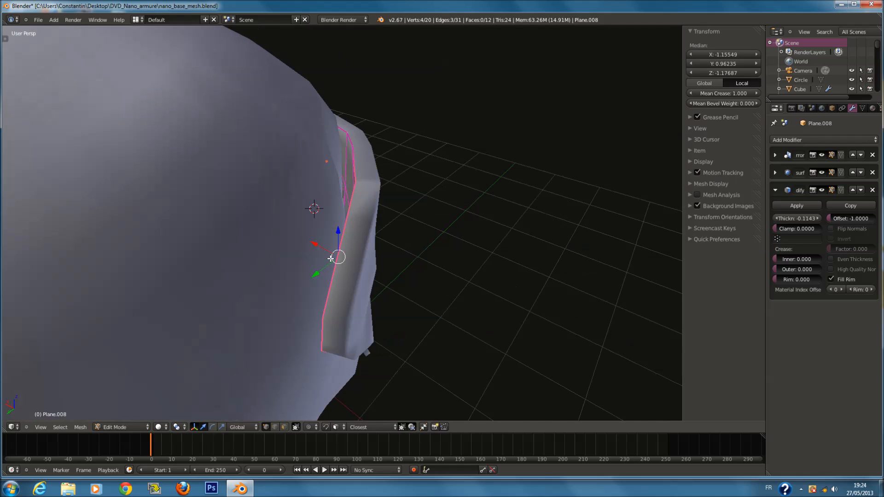
pyautogui.press('r')
pyautogui.press('x')
pyautogui.click(390, 197)
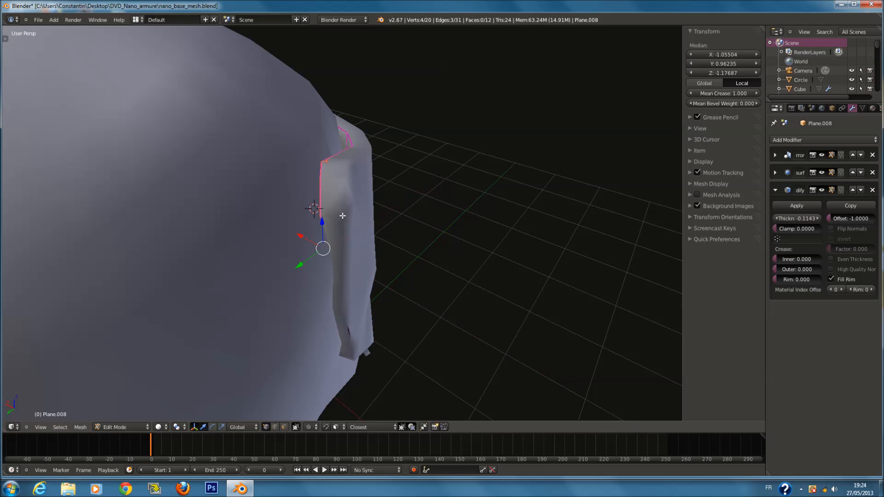
# Move the visor's outer edge vertices further inward along X, toward the head.
pyautogui.press('g')
pyautogui.press('x')
pyautogui.click(297, 234)
# Select the visor's second column of four vertices from the outer edge and examine its shape against the head.
pyautogui.moveTo(296, 234); pyautogui.dragTo(352, 145, button='middle')
pyautogui.press('z')
pyautogui.press('a')
pyautogui.press('a')
pyautogui.press('a')
pyautogui.press('c')
pyautogui.scroll(2, 349, 141)
pyautogui.moveTo(347, 141); pyautogui.dragTo(280, 294)
pyautogui.rightClick(281, 292)
pyautogui.moveTo(355, 203)
pyautogui.mouseDown(button='middle')
pyautogui.moveTo(400, 260)
pyautogui.moveTo(355, 172)
pyautogui.moveTo(370, 177)
pyautogui.moveTo(320, 222)
pyautogui.moveTo(271, 229)
pyautogui.moveTo(364, 197)
pyautogui.moveTo(409, 197)
pyautogui.mouseUp(button='middle')
pyautogui.scroll(2, 374, 208)
pyautogui.press('z')
pyautogui.scroll(-4, 271, 229)
pyautogui.press('z')
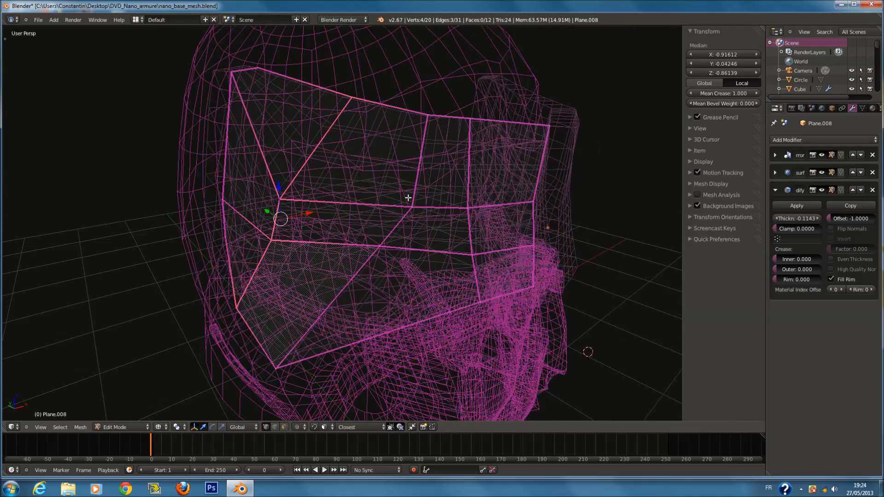
# Select the next column of four vertices toward the visor's front and move it to smooth the side curve.
pyautogui.scroll(1, 410, 193)
pyautogui.press('a')
pyautogui.press('a')
pyautogui.press('a')
pyautogui.press('c')
pyautogui.moveTo(443, 98); pyautogui.dragTo(291, 381)
pyautogui.rightClick(292, 382)
pyautogui.scroll(1, 436, 257)
pyautogui.moveTo(440, 273)
pyautogui.mouseDown(button='middle')
pyautogui.moveTo(437, 257)
pyautogui.moveTo(435, 272)
pyautogui.moveTo(387, 290)
pyautogui.mouseUp(button='middle')
pyautogui.scroll(-1, 437, 257)
pyautogui.press('g')
pyautogui.click(437, 274)
pyautogui.press('z')
pyautogui.scroll(-6, 387, 290)
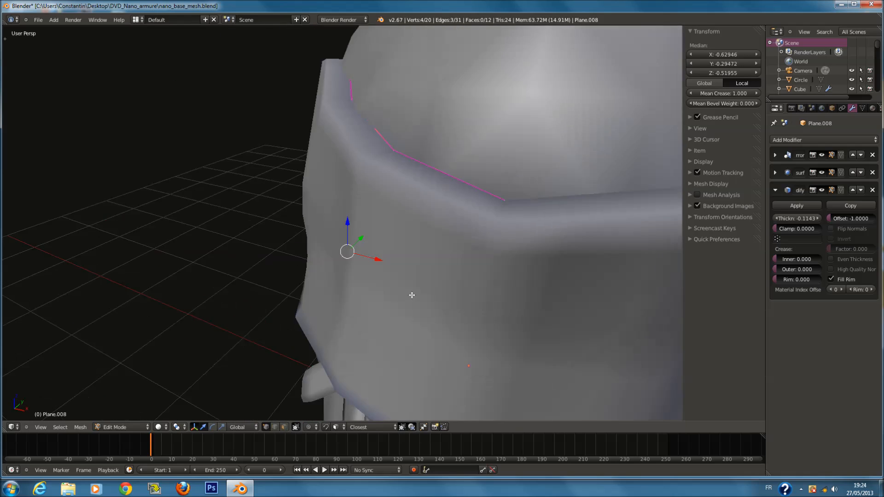
# Leave Edit Mode and save the file with the reshaped visor.
pyautogui.press('Tab')
pyautogui.hotkey('ctrl', 's')
pyautogui.moveTo(469, 269); pyautogui.dragTo(443, 223, button='middle')
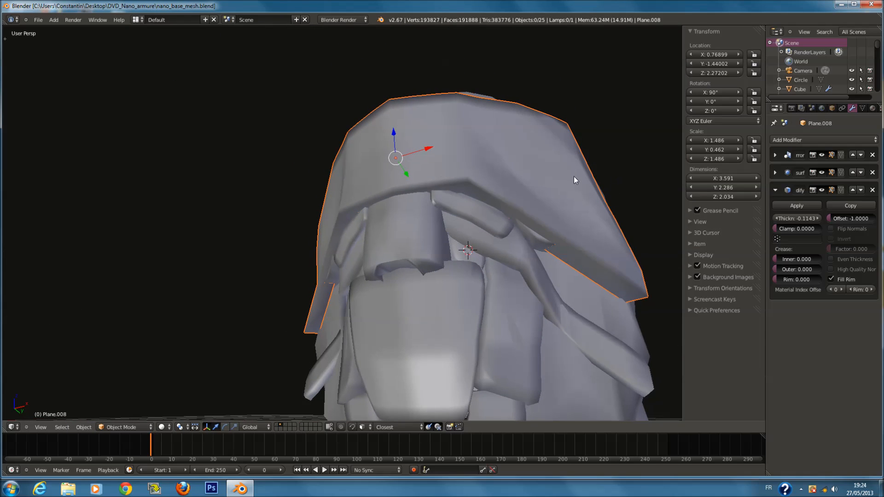
# Set the visor's Solidify thickness to -0.07736, save the file and return to front orthographic view.
pyautogui.moveTo(617, 180); pyautogui.dragTo(548, 203, button='middle')
pyautogui.press('Tab')
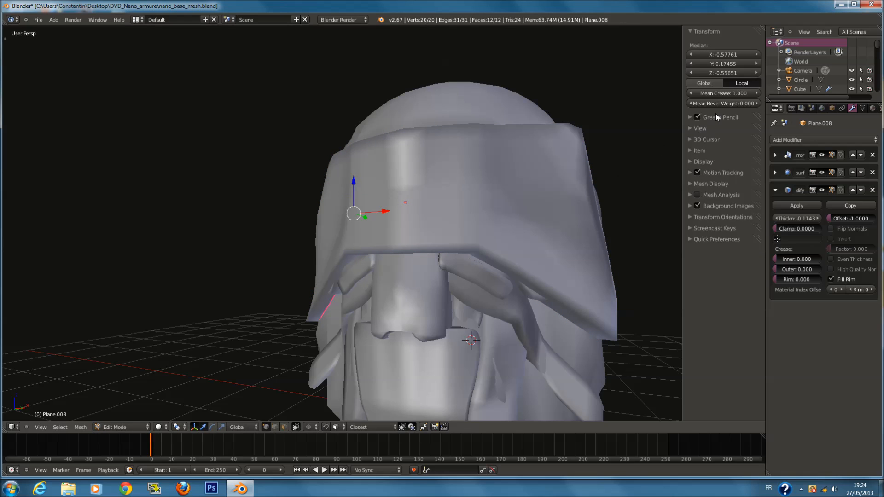
pyautogui.press('Tab')
pyautogui.moveTo(785, 222); pyautogui.dragTo(801, 221)
pyautogui.press('KP_3')
pyautogui.press('KP_1')
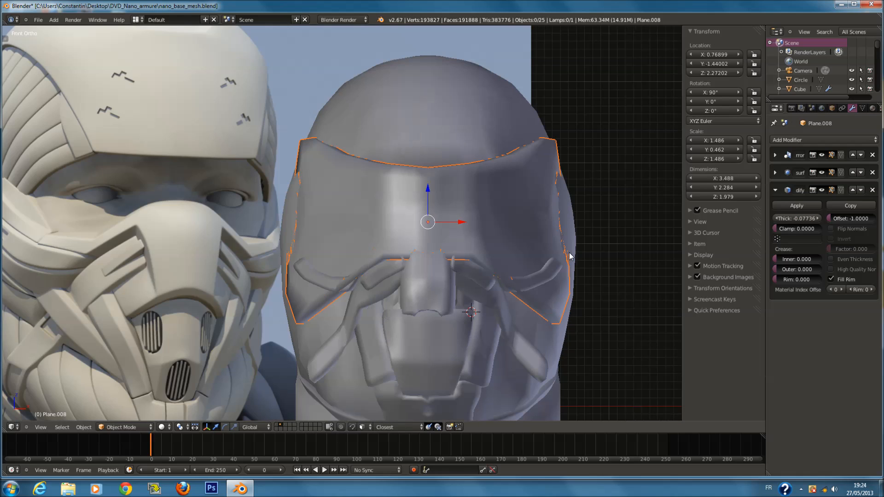
pyautogui.scroll(-3, 489, 236)
pyautogui.scroll(2, 522, 261)
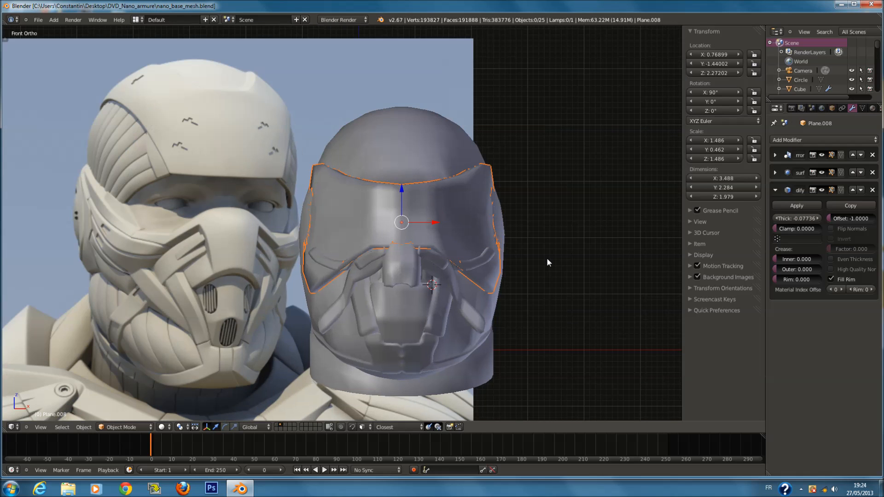
# Show the background image final_small_8.png and hide close 2.jpg in the front view.
pyautogui.click(709, 31)
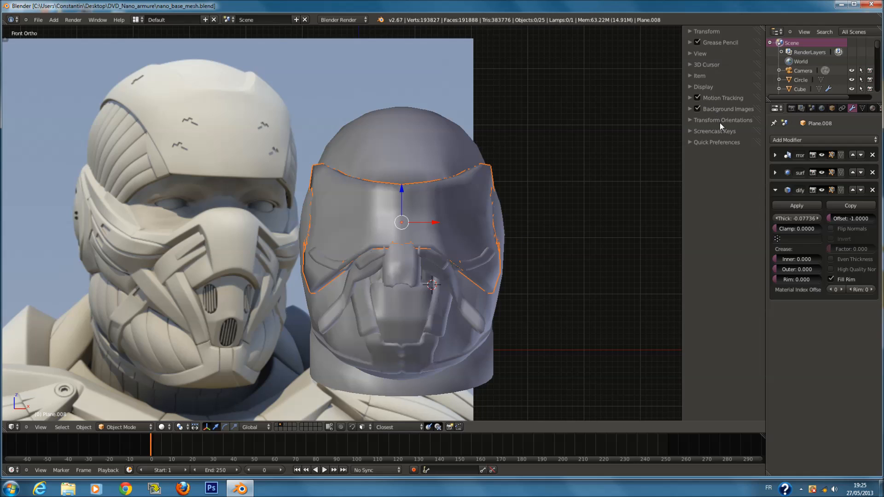
pyautogui.click(718, 109)
pyautogui.click(744, 138)
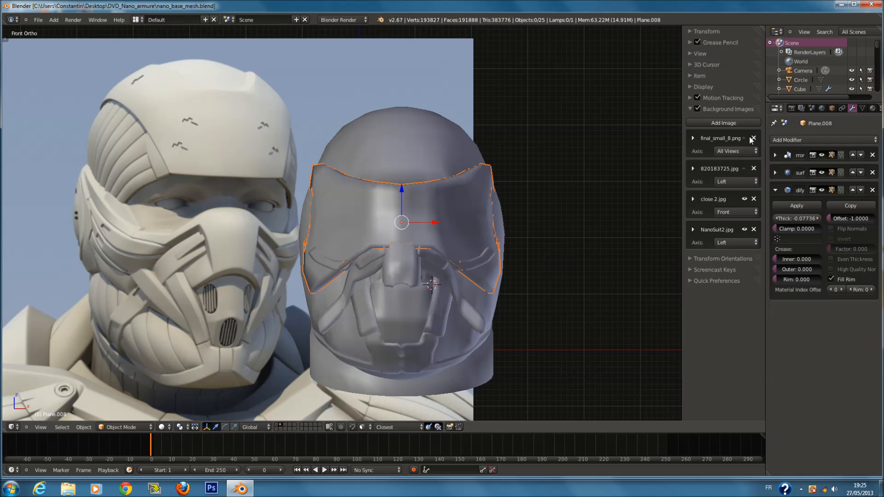
pyautogui.scroll(-4, 515, 188)
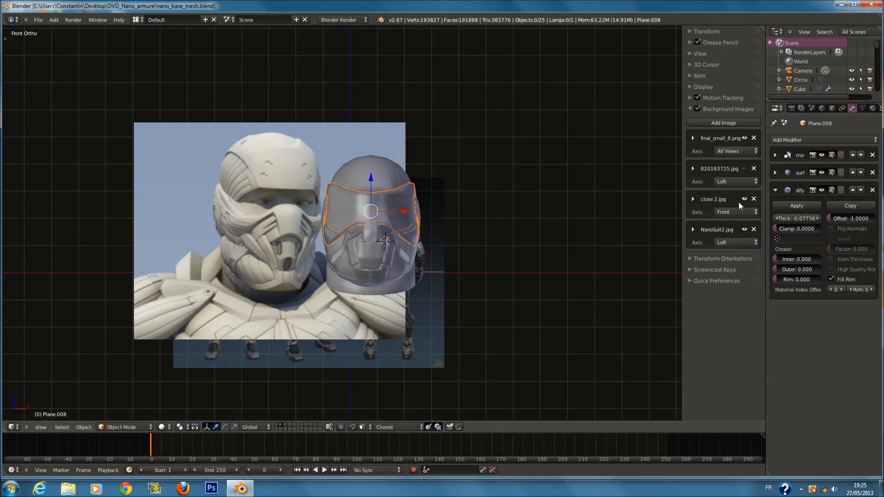
pyautogui.click(744, 199)
pyautogui.scroll(6, 365, 245)
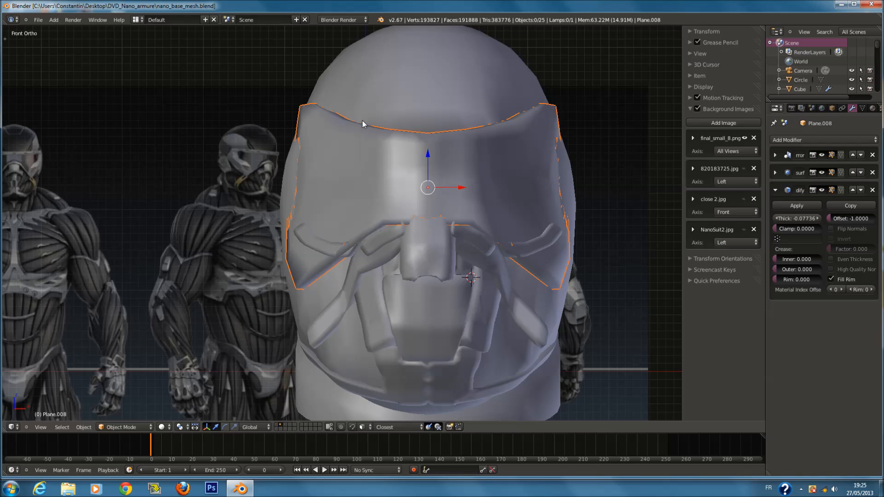
# Select the visor's five upper-edge vertices in Edit Mode and flatten them by scaling to 0 along Z.
pyautogui.press('Tab')
pyautogui.press('a')
pyautogui.press('c')
pyautogui.scroll(3, 322, 95)
pyautogui.moveTo(339, 102); pyautogui.dragTo(417, 128)
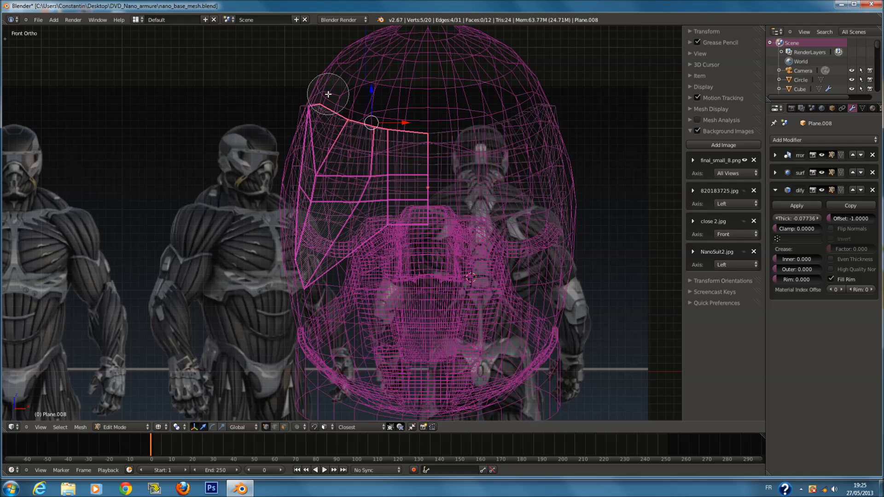
pyautogui.press('Escape')
pyautogui.press('z')
pyautogui.press('s')
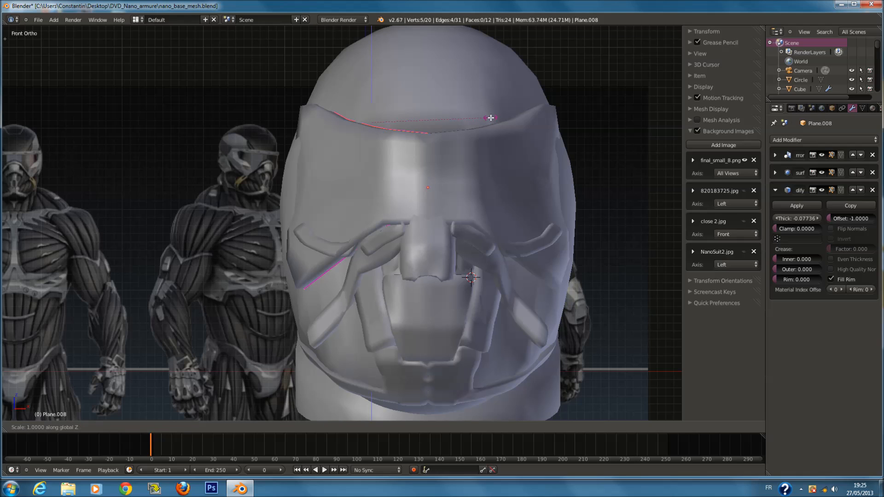
pyautogui.press('0')
pyautogui.click(490, 118)
# Move the visor's outer upper corner vertex down to the height of the flattened edge.
pyautogui.press('z')
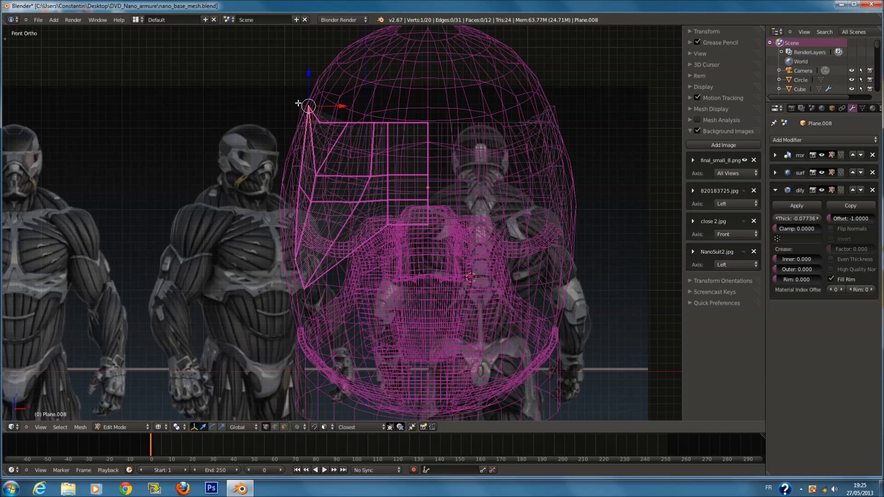
pyautogui.press('g')
pyautogui.click(292, 133)
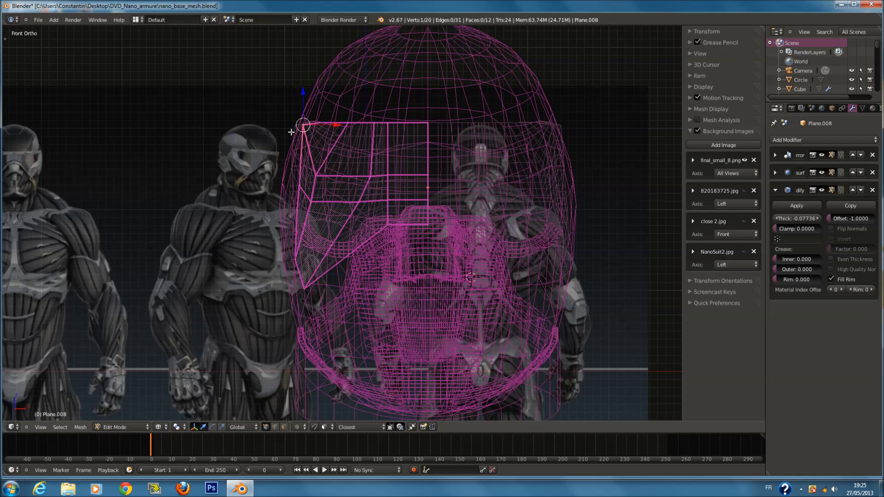
# Reposition the vertices along the visor's rear side edge to reshape its outline.
pyautogui.press('z')
pyautogui.moveTo(331, 139); pyautogui.dragTo(405, 146, button='middle')
pyautogui.press('z')
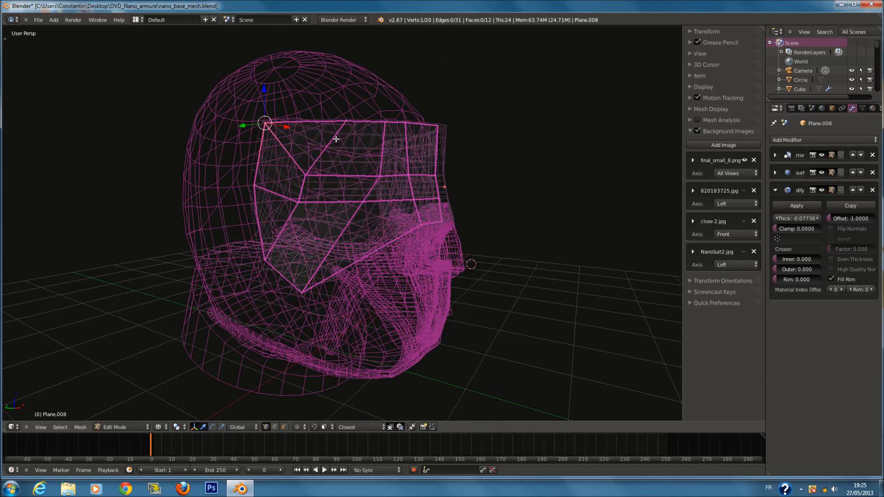
pyautogui.press('g')
pyautogui.click(261, 179)
pyautogui.press('a')
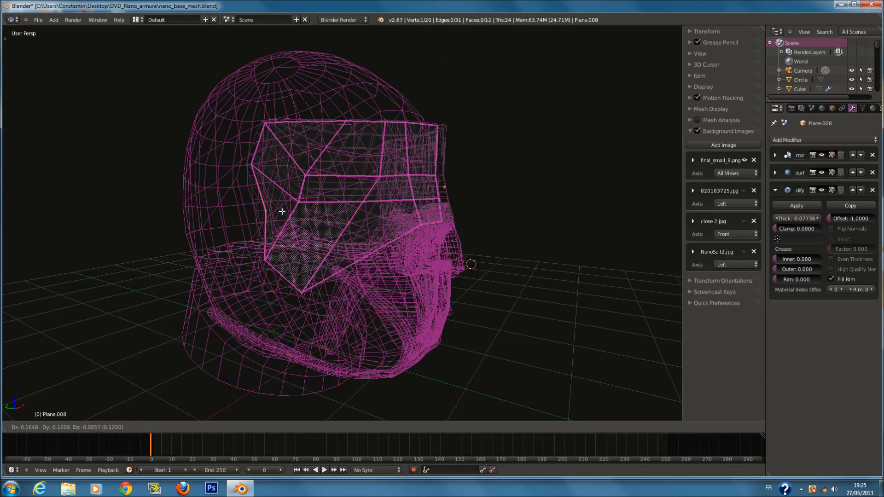
# Leave Edit Mode, save the file and return to front orthographic view in solid shading.
pyautogui.press('z')
pyautogui.press('Tab')
pyautogui.press('1')
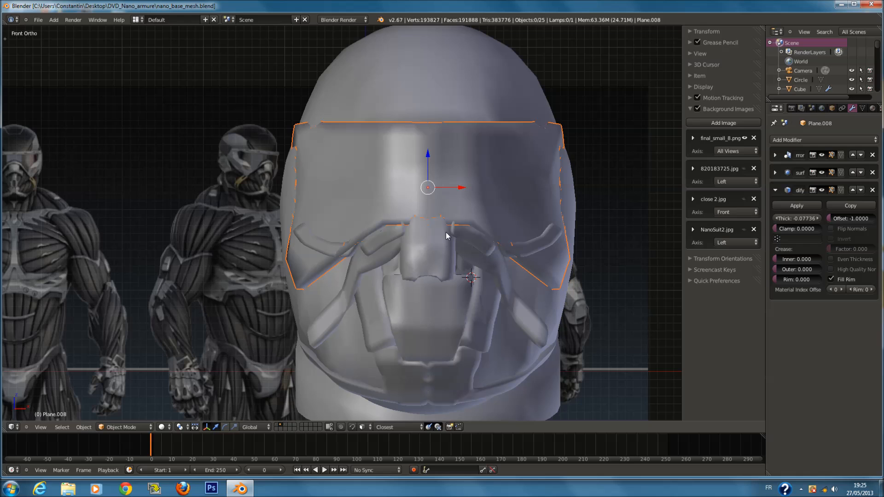
# Select the four lower vertices at the visor's centre front and raise them about 0.09 along Z.
pyautogui.press('Tab')
pyautogui.press('z')
pyautogui.press('a')
pyautogui.press('a')
pyautogui.rightClick(434, 211)
pyautogui.press('z')
pyautogui.press('g')
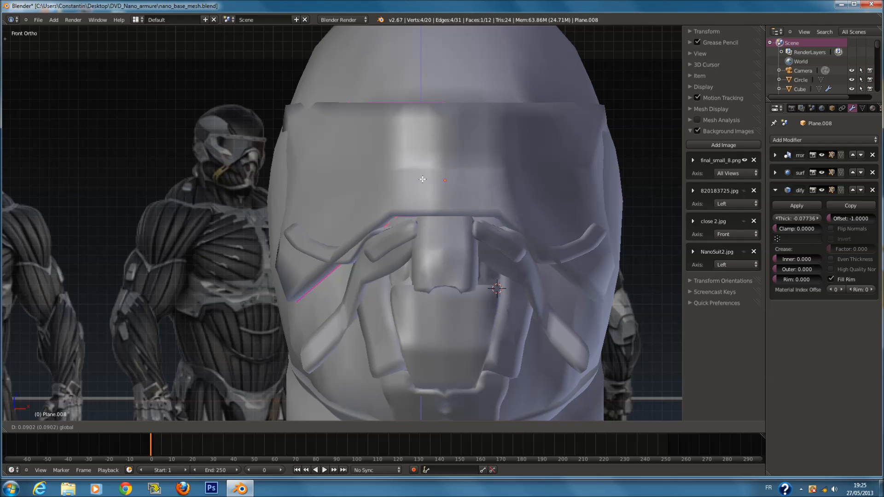
pyautogui.click(422, 179)
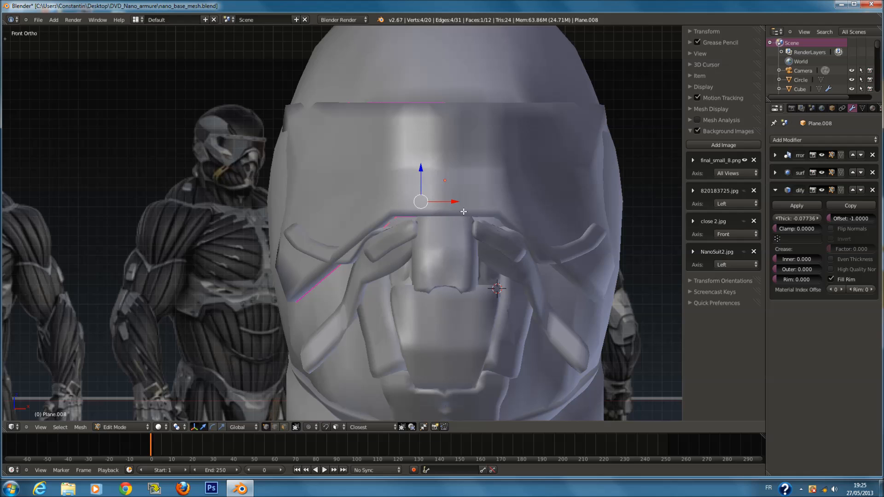
pyautogui.moveTo(421, 176); pyautogui.dragTo(433, 176)
pyautogui.press('z')
pyautogui.moveTo(433, 176)
pyautogui.mouseDown(button='middle')
pyautogui.moveTo(460, 214)
pyautogui.moveTo(454, 198)
pyautogui.mouseUp(button='middle')
pyautogui.press('z')
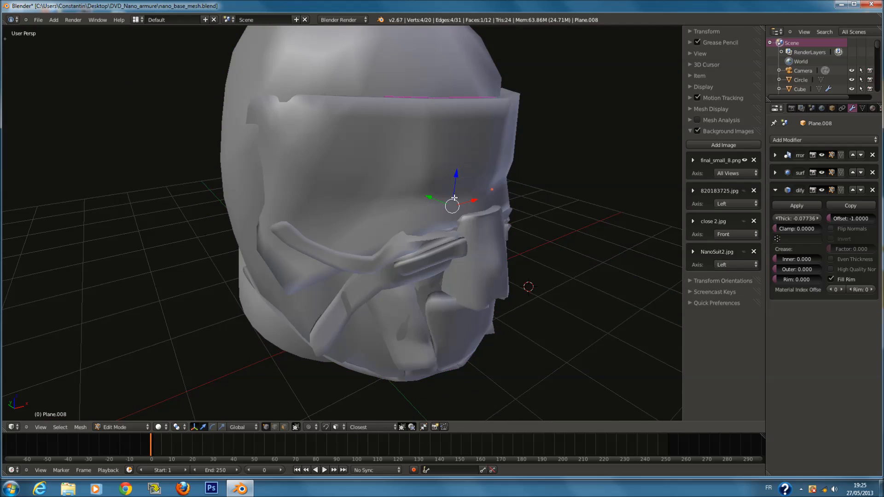
# Select the five vertices around the visor's outer upper corner in front view and rotate them about 11 degrees.
pyautogui.press('KP_1')
pyautogui.scroll(-1, 509, 181)
pyautogui.press('z')
pyautogui.press('a')
pyautogui.press('c')
pyautogui.scroll(-2, 301, 127)
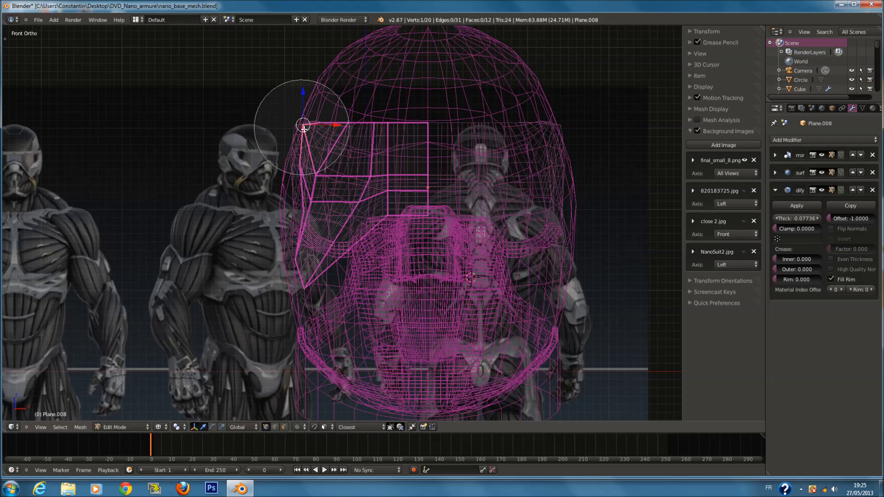
pyautogui.click(314, 142)
pyautogui.rightClick(317, 141)
pyautogui.press('z')
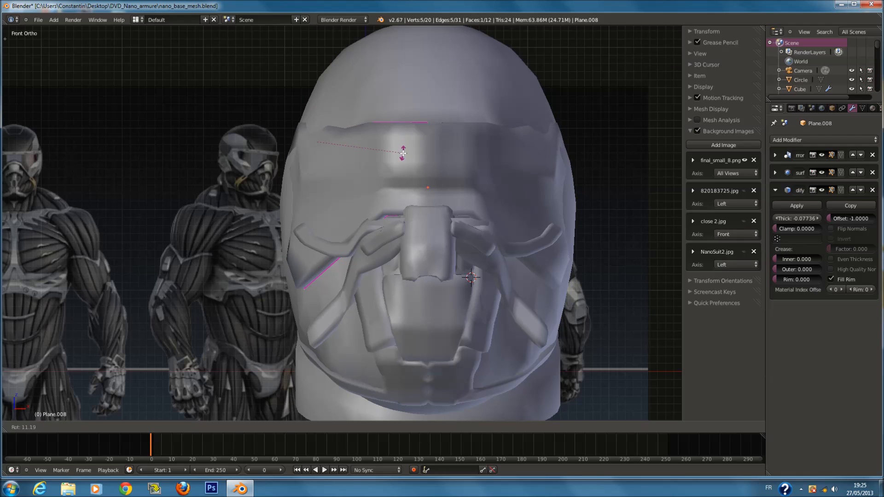
pyautogui.press('g')
pyautogui.click(402, 158)
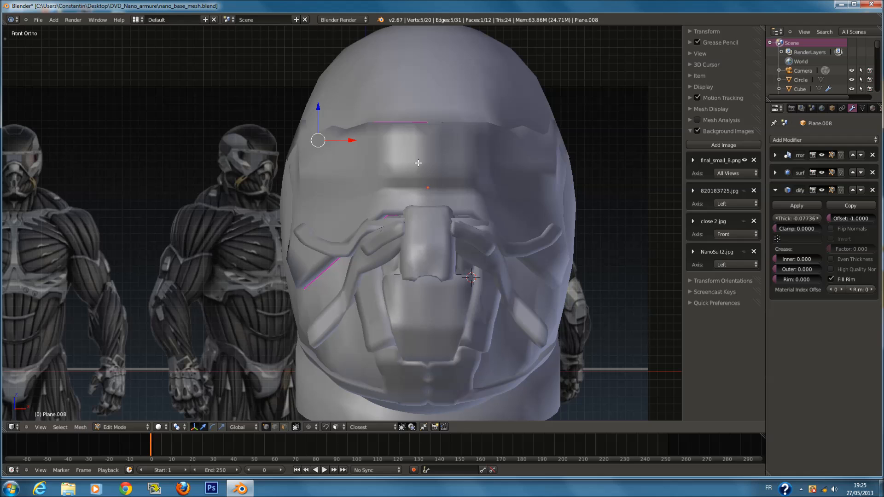
pyautogui.press('z')
pyautogui.rightClick(411, 184)
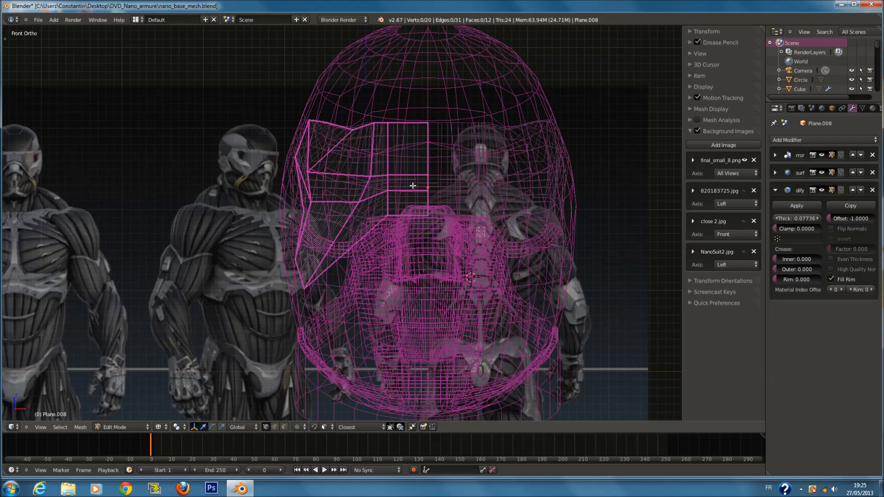
# Check the visor mesh from an angle and save the file over nano_base_mesh.blend.
pyautogui.keyDown('shift'); pyautogui.rightClick(373, 189); pyautogui.keyUp('shift')
pyautogui.press('z')
pyautogui.moveTo(436, 182); pyautogui.dragTo(472, 199, button='middle')
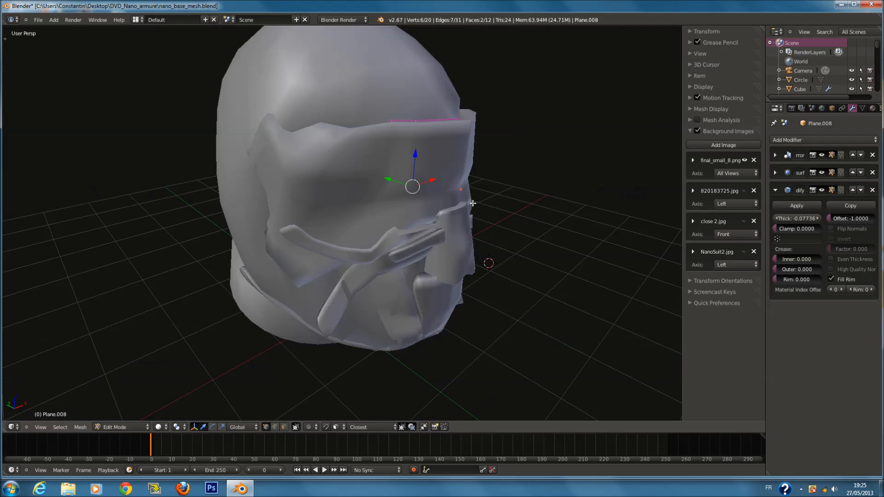
pyautogui.press('z')
pyautogui.moveTo(396, 179); pyautogui.dragTo(445, 167, button='middle')
pyautogui.press('z')
pyautogui.hotkey('ctrl', 's')
pyautogui.click(444, 167)
pyautogui.press('KP_1')
pyautogui.press('Tab')
pyautogui.hotkey('ctrl', 's')
pyautogui.click(468, 167)
# Set the mean crease to 0 for the horizontal band of faces across the middle of the visor.
pyautogui.scroll(4, 463, 184)
pyautogui.press('Tab')
pyautogui.press('z')
pyautogui.press('a')
pyautogui.press('c')
pyautogui.moveTo(427, 167); pyautogui.dragTo(365, 167)
pyautogui.rightClick(365, 167)
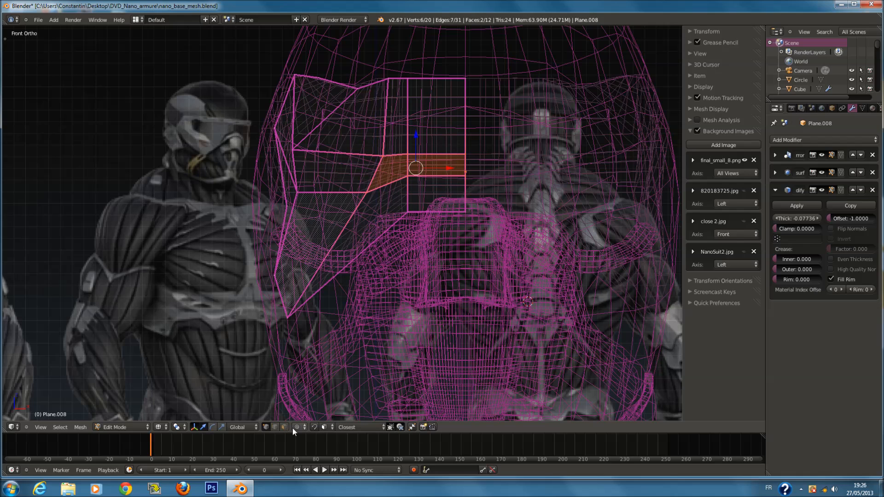
pyautogui.moveTo(350, 230); pyautogui.dragTo(365, 223, button='middle')
pyautogui.press('c')
pyautogui.moveTo(345, 217); pyautogui.dragTo(278, 169)
pyautogui.click(404, 138)
pyautogui.rightClick(412, 137)
pyautogui.moveTo(497, 160); pyautogui.dragTo(463, 156, button='middle')
pyautogui.press('c')
pyautogui.moveTo(464, 156); pyautogui.dragTo(517, 138)
pyautogui.rightClick(517, 139)
pyautogui.click(718, 56)
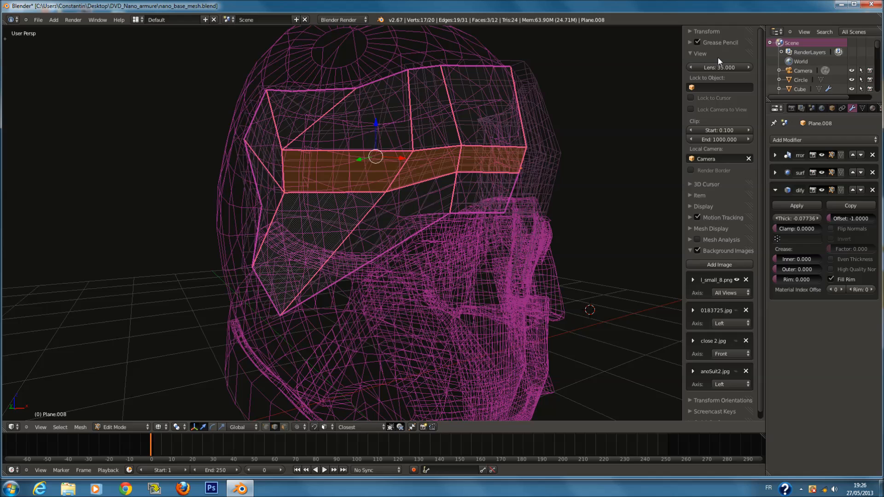
pyautogui.click(718, 57)
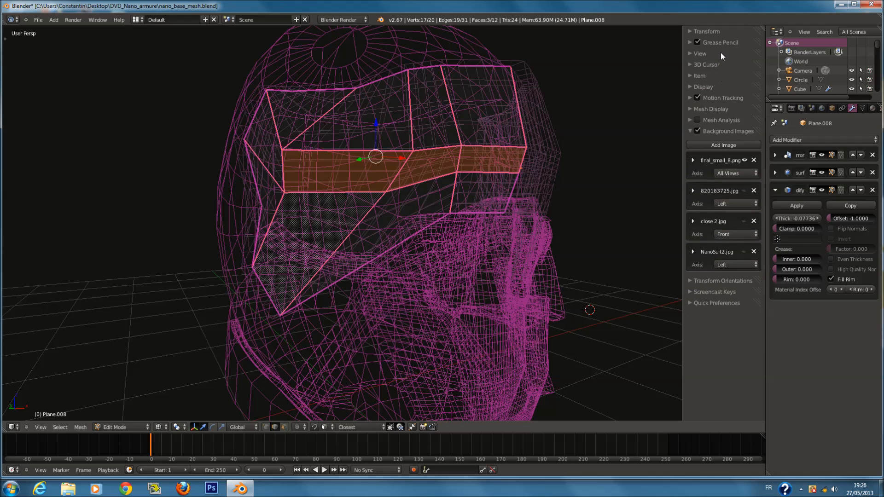
pyautogui.click(721, 31)
pyautogui.moveTo(727, 95); pyautogui.dragTo(417, 155)
# Save the file over nano_base_mesh.blend again and return the deselected visor mesh to Object Mode.
pyautogui.press('z')
pyautogui.press('Tab')
pyautogui.scroll(-2, 368, 193)
pyautogui.moveTo(492, 194); pyautogui.dragTo(416, 200, button='middle')
pyautogui.hotkey('ctrl', 's')
pyautogui.click(416, 200)
pyautogui.press('KP_1')
pyautogui.press('z')
pyautogui.press('Tab')
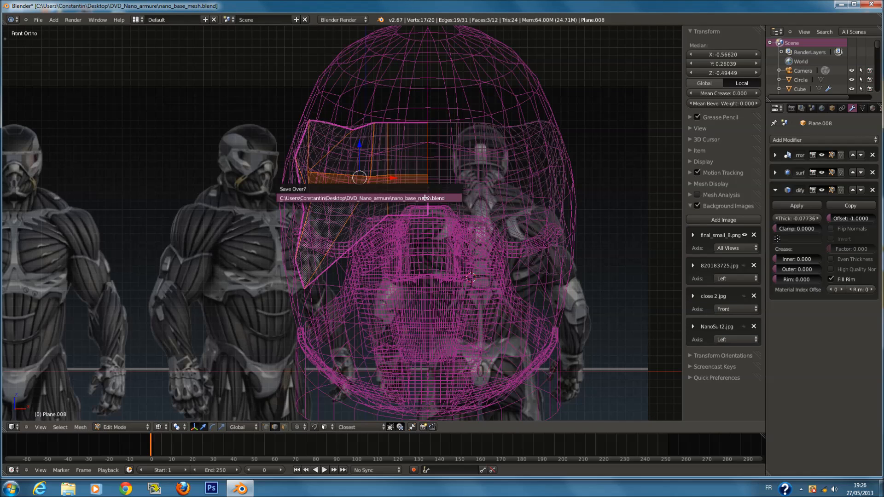
pyautogui.press('a')
pyautogui.scroll(1, 431, 191)
pyautogui.press('z')
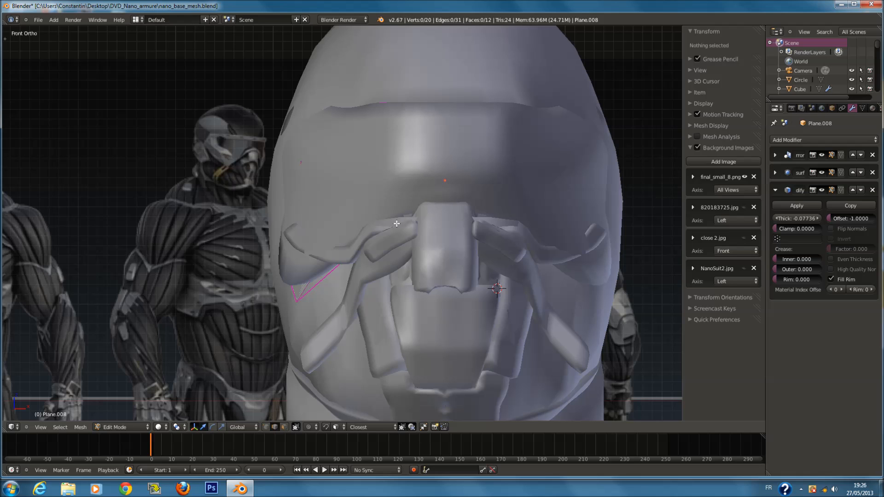
pyautogui.scroll(-4, 394, 234)
pyautogui.press('Tab')
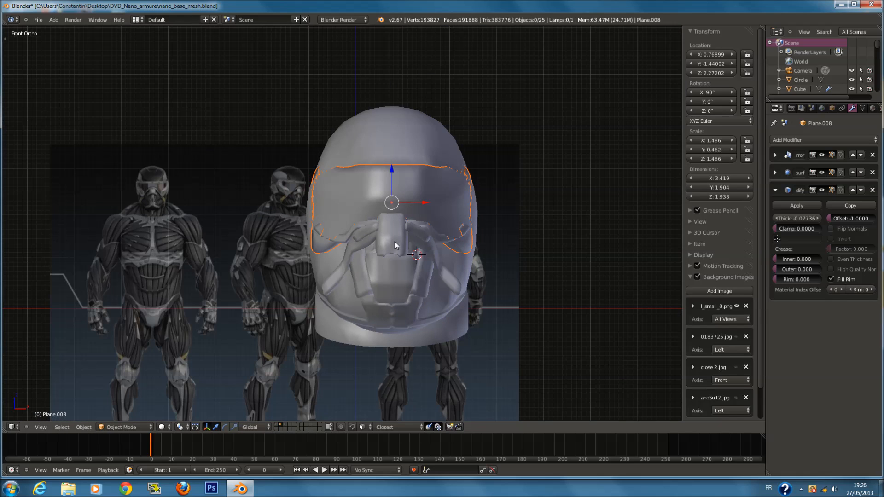
# Show the close 2.jpg front background image and hide final_small_8.png.
pyautogui.scroll(4, 394, 239)
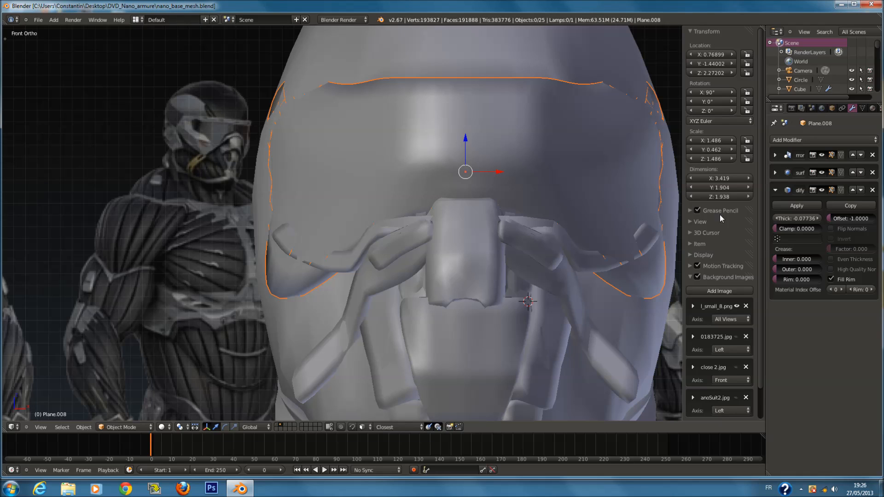
pyautogui.scroll(-3, 732, 327)
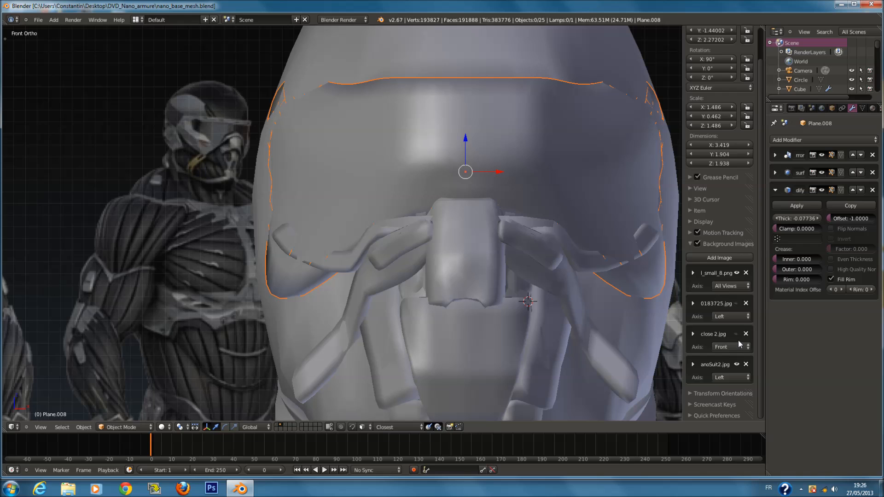
pyautogui.click(736, 333)
pyautogui.click(736, 273)
pyautogui.scroll(-3, 205, 249)
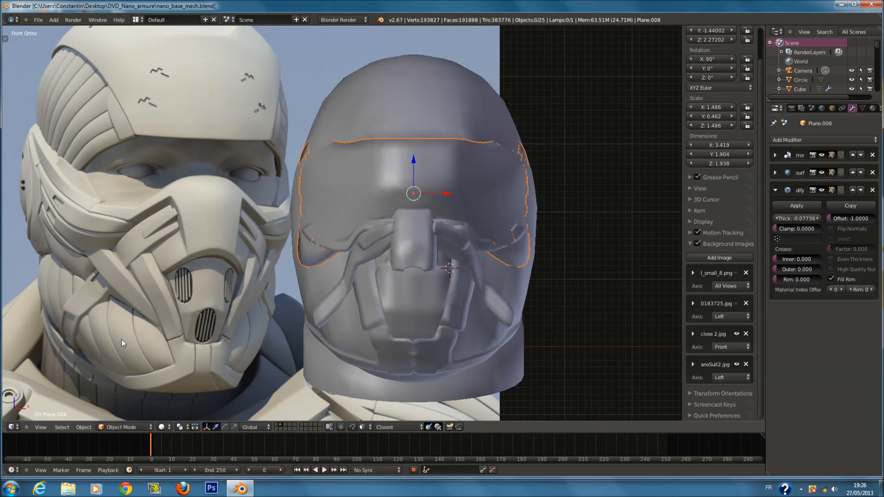
# Show final_small_8.png again, hide close 2.jpg and NanoSuit2.jpg, and compare the helmet with the reference.
pyautogui.click(737, 272)
pyautogui.click(738, 364)
pyautogui.click(739, 334)
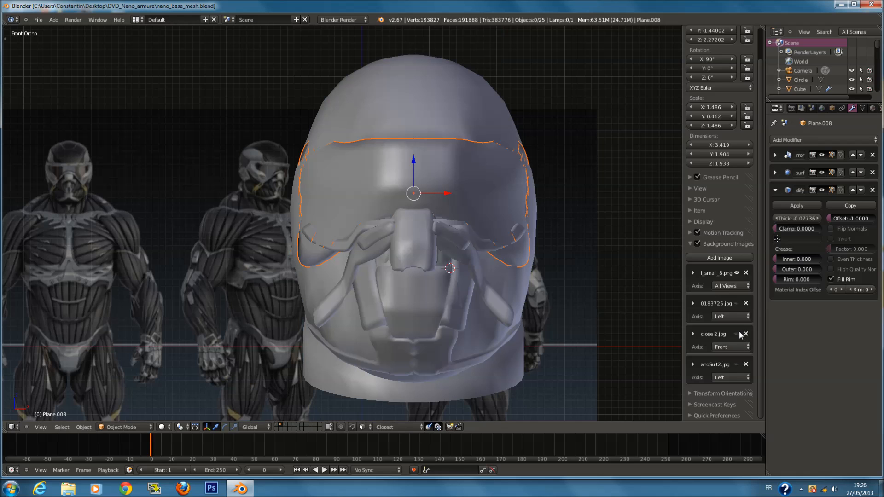
pyautogui.scroll(2, 144, 208)
pyautogui.scroll(-2, 212, 194)
pyautogui.scroll(3, 258, 200)
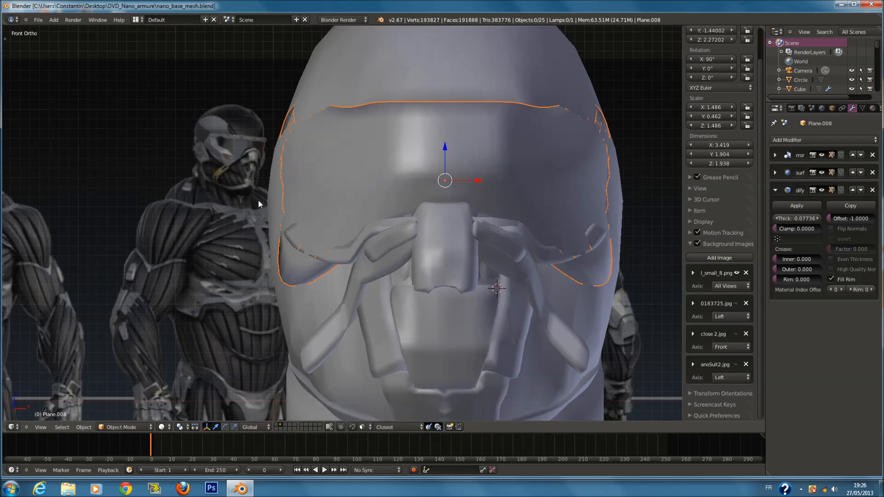
pyautogui.scroll(3, 265, 201)
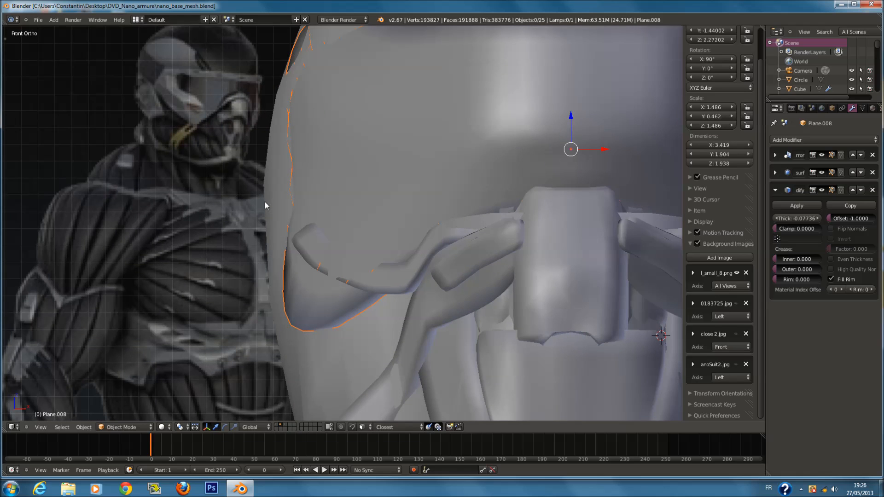
pyautogui.scroll(-3, 339, 224)
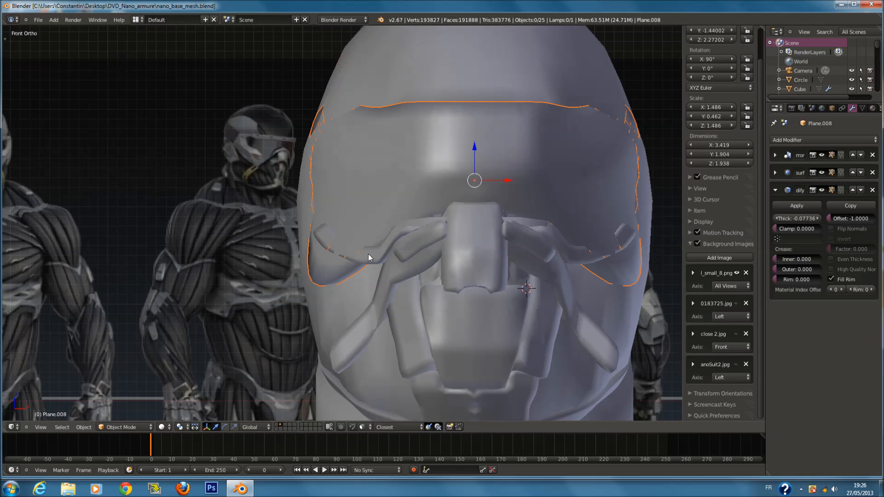
# View the helmet from the left with NanoSuit2.jpg and close 2.jpg enabled and final_small_8.png hidden.
pyautogui.rightClick(329, 277)
pyautogui.scroll(-1, 330, 279)
pyautogui.moveTo(377, 290)
pyautogui.mouseDown(button='middle')
pyautogui.moveTo(403, 291)
pyautogui.moveTo(387, 283)
pyautogui.mouseUp(button='middle')
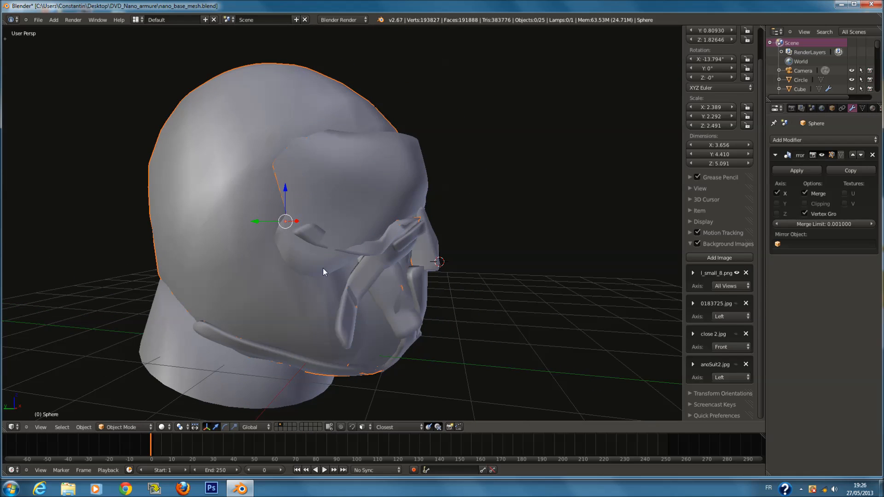
pyautogui.press('KP_3')
pyautogui.press('KP_1')
pyautogui.press('ctrl+KP_3')
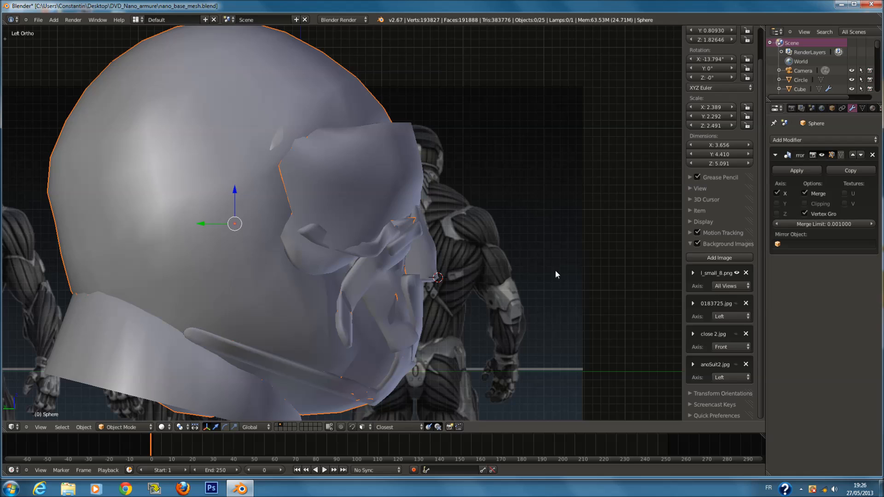
pyautogui.click(736, 273)
pyautogui.click(736, 304)
pyautogui.click(736, 304)
pyautogui.click(737, 364)
pyautogui.scroll(-2, 567, 299)
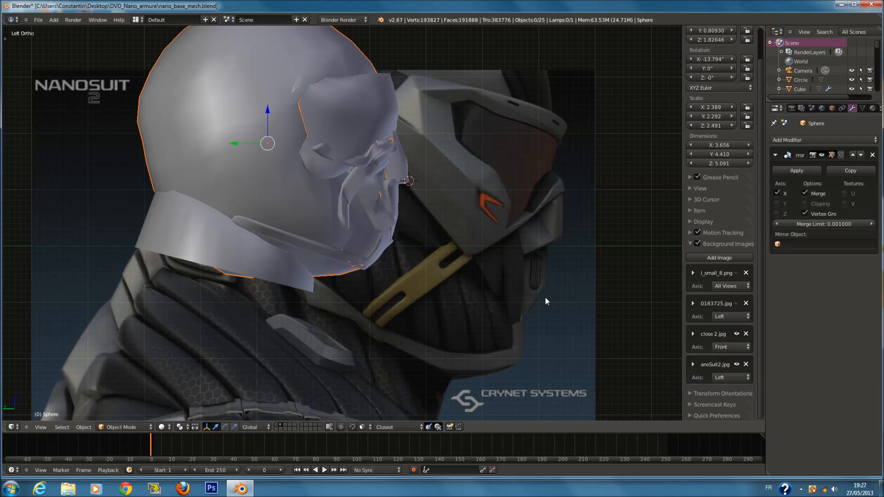
pyautogui.scroll(3, 432, 288)
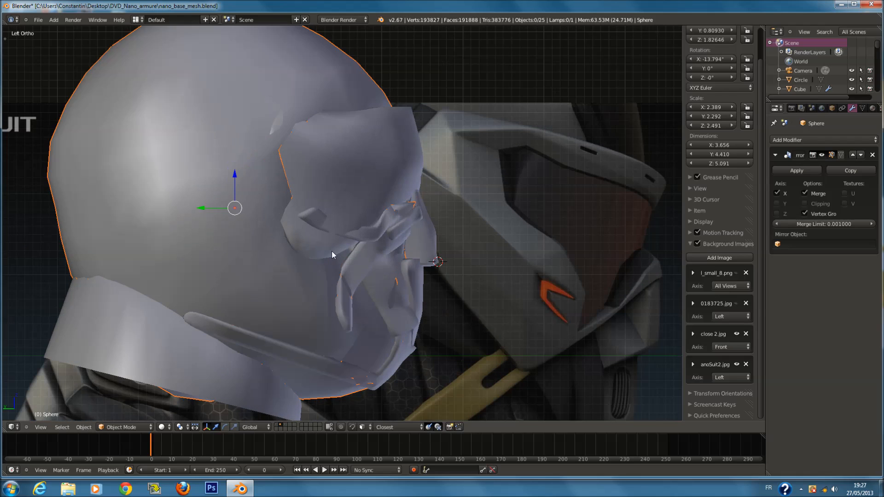
# Open the visor in Edit Mode wireframe and select the six vertices of its lower side area.
pyautogui.press('z')
pyautogui.rightClick(328, 243)
pyautogui.press('z')
pyautogui.scroll(1, 343, 234)
pyautogui.press('Tab')
pyautogui.press('z')
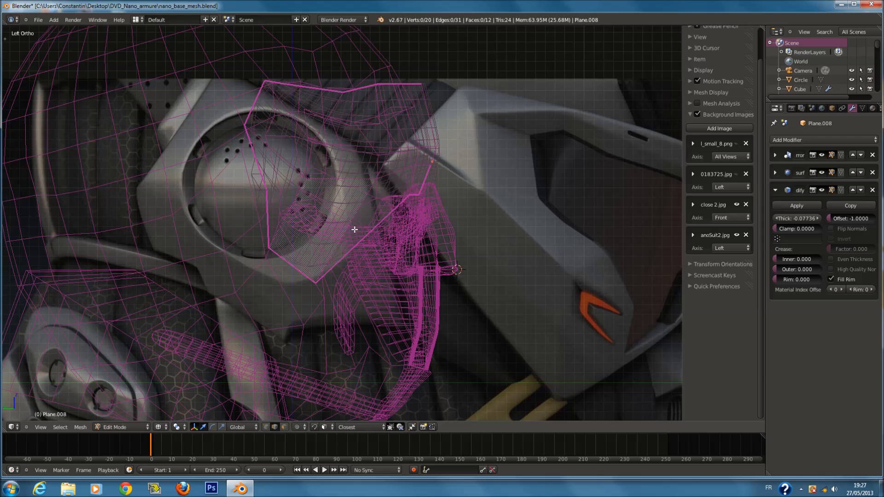
pyautogui.press('c')
pyautogui.moveTo(303, 255); pyautogui.dragTo(322, 270)
pyautogui.press('Escape')
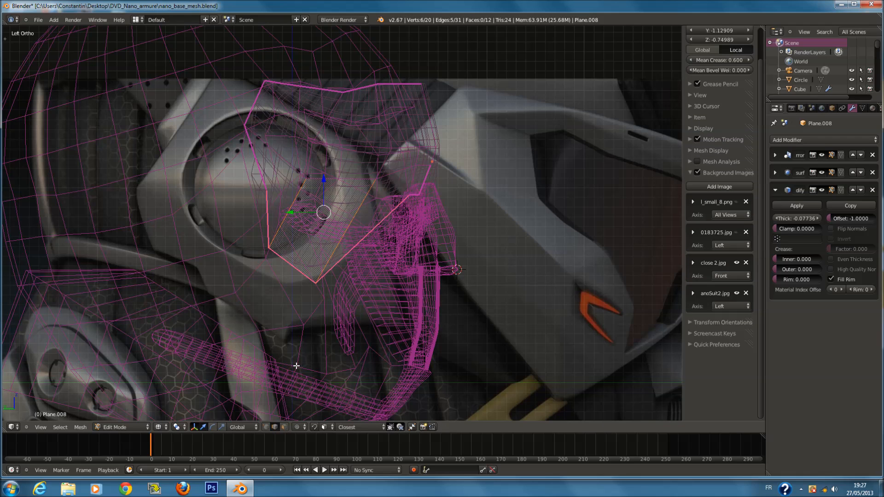
# Try to move the six selected lower vertices of the visor along Y.
pyautogui.press('z')
pyautogui.press('z')
pyautogui.press('g')
pyautogui.press('y')
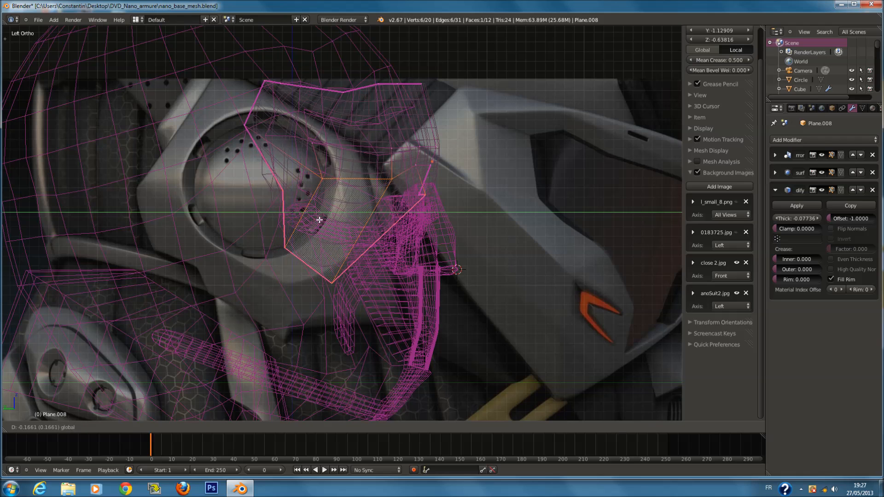
pyautogui.click(304, 221)
# Reduce the selection to the three lowest side vertices and shift them forward along Y with proportional editing enabled.
pyautogui.press('c')
pyautogui.middleClick(400, 178)
pyautogui.middleClick(323, 162)
pyautogui.press('Escape')
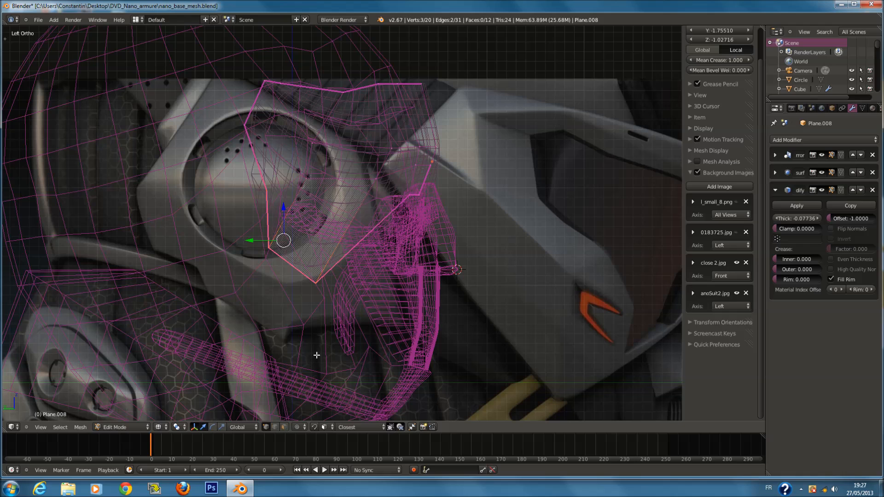
pyautogui.click(299, 426)
pyautogui.click(306, 399)
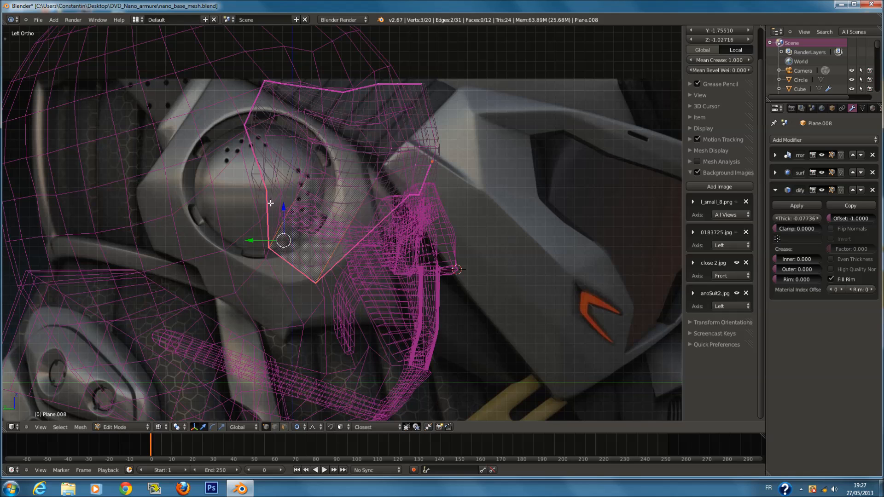
pyautogui.moveTo(260, 240); pyautogui.dragTo(273, 247)
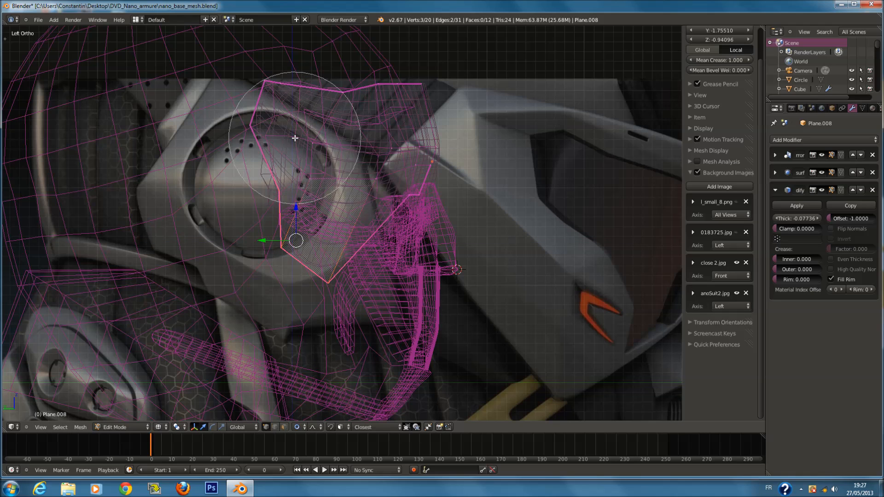
# Select the twelve vertices of the visor's side area and move them forward along Y with proportional editing.
pyautogui.press('c')
pyautogui.click(295, 138)
pyautogui.press('Escape')
pyautogui.press('g')
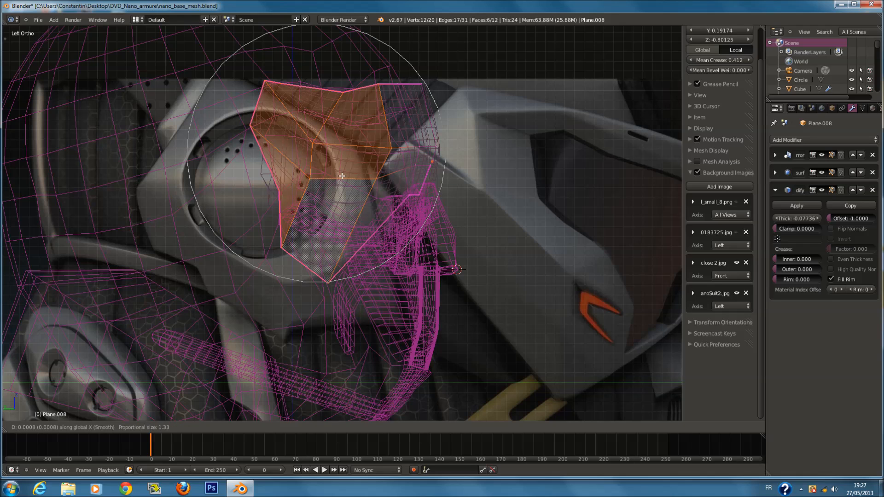
pyautogui.press('x')
pyautogui.press('x')
pyautogui.press('y')
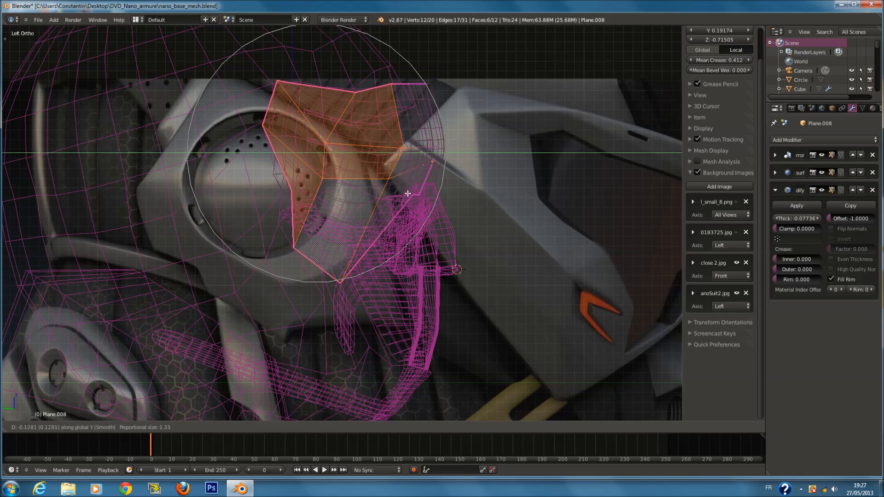
pyautogui.press('y')
pyautogui.press('y')
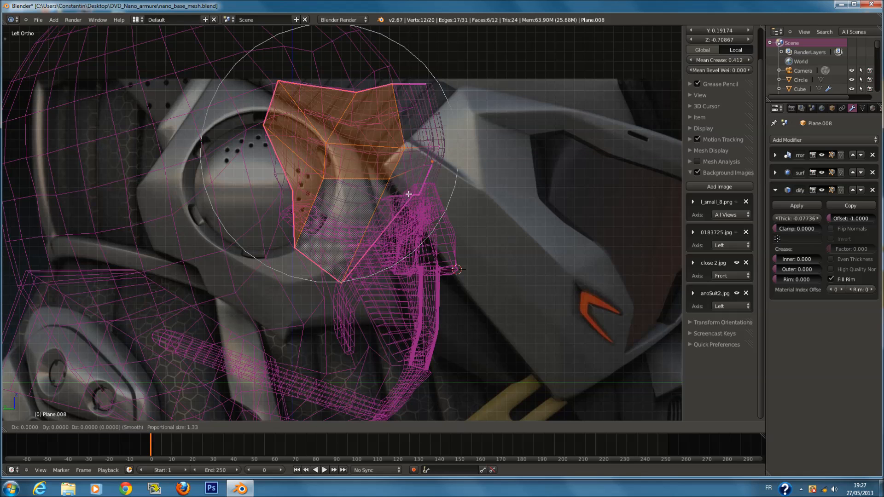
pyautogui.press('y')
pyautogui.click(418, 196)
# Select the whole visor mesh and move it slightly forward along Y.
pyautogui.press('z')
pyautogui.press('z')
pyautogui.press('a')
pyautogui.press('a')
pyautogui.press('g')
pyautogui.press('y')
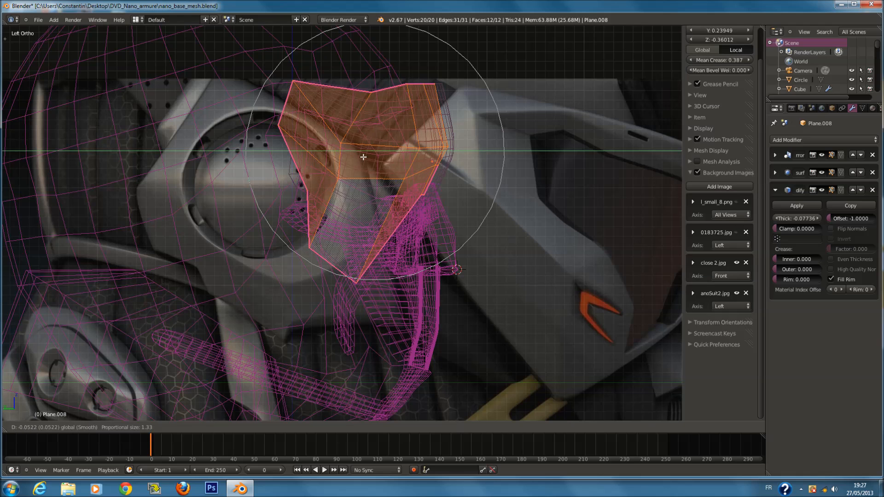
pyautogui.click(370, 159)
# Scale the whole visor mesh along Y and return to solid shading in Object Mode.
pyautogui.press('s')
pyautogui.press('y')
pyautogui.click(455, 204)
pyautogui.press('Tab')
pyautogui.press('z')
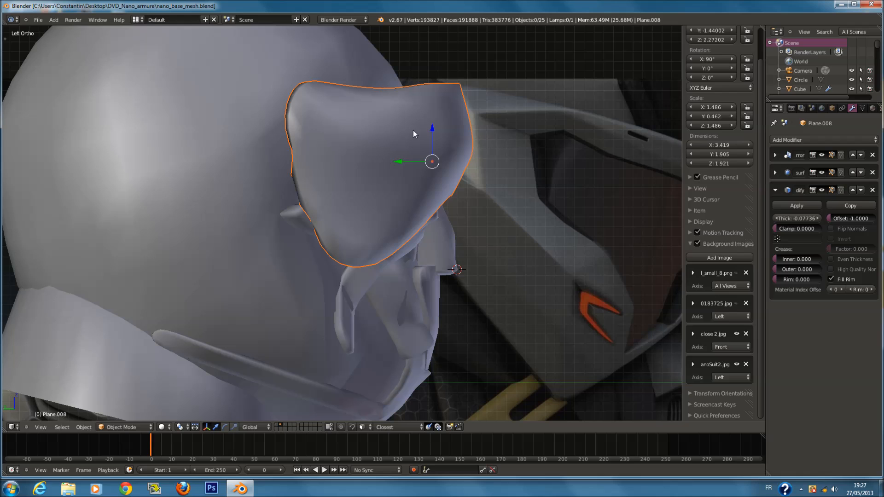
# Lower the visor object along Z to a location of about 2.158.
pyautogui.moveTo(435, 129); pyautogui.dragTo(435, 140)
pyautogui.scroll(-2, 442, 248)
pyautogui.scroll(2, 366, 352)
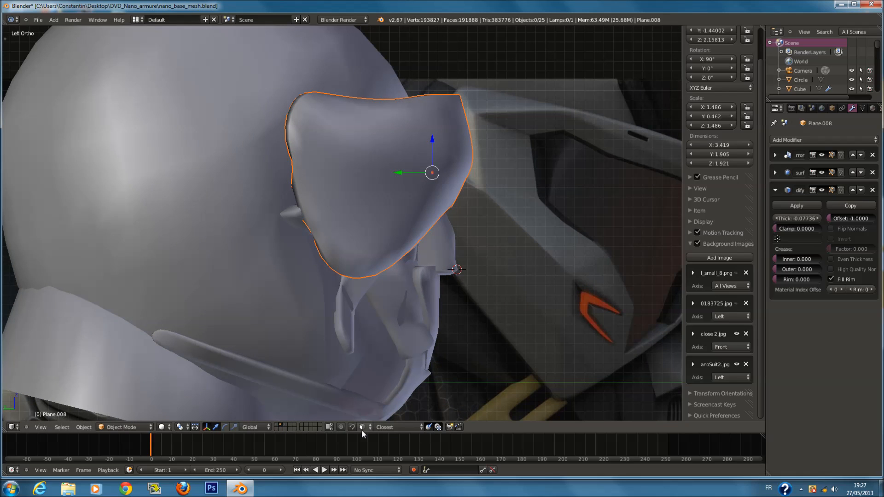
# Turn off proportional editing in the visor's Edit Mode and show the deselected mesh in front wireframe view.
pyautogui.press('Tab')
pyautogui.click(313, 426)
pyautogui.click(316, 418)
pyautogui.press('z')
pyautogui.press('a')
pyautogui.press('KP_1')
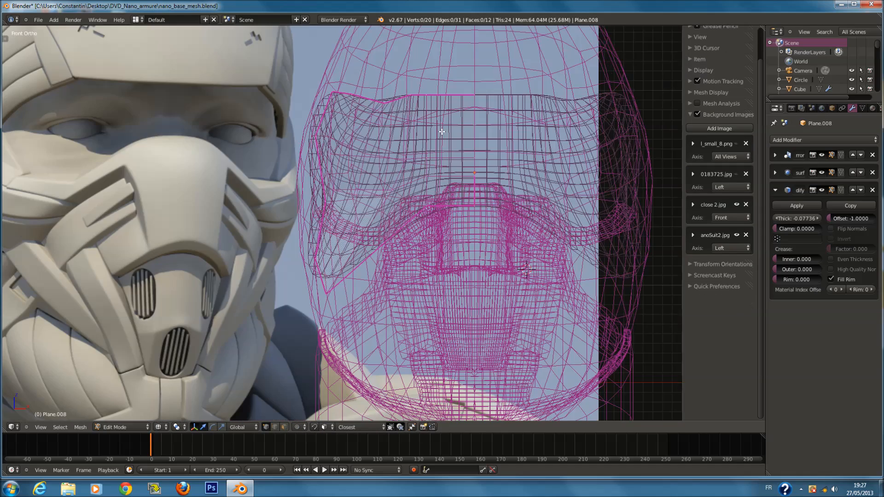
# Select the vertices along the visor's upper edge, move them backward along Y, and check the resulting shape.
pyautogui.press('z')
pyautogui.scroll(1, 448, 159)
pyautogui.keyDown('shift'); pyautogui.scroll(2, 449, 158); pyautogui.keyUp('shift')
pyautogui.press('z')
pyautogui.press('a')
pyautogui.press('a')
pyautogui.press('c')
pyautogui.scroll(6, 415, 95)
pyautogui.click(413, 96)
pyautogui.moveTo(402, 95); pyautogui.dragTo(359, 96)
pyautogui.rightClick(359, 96)
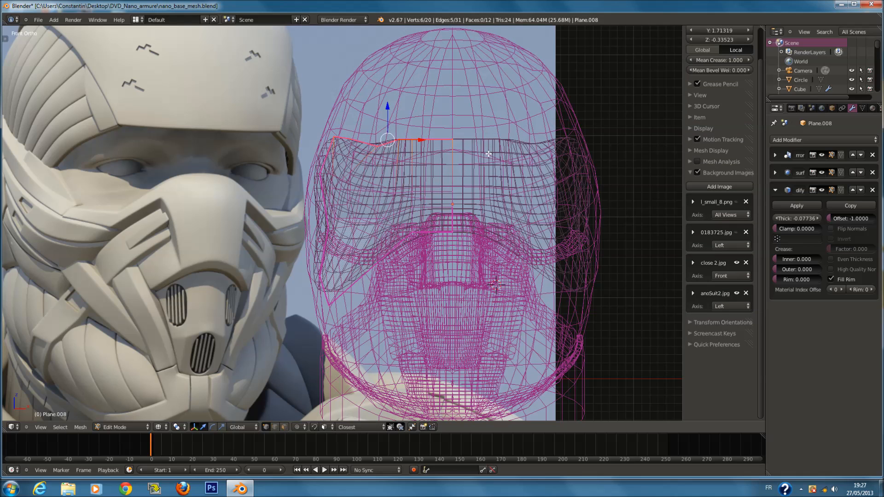
pyautogui.press('g')
pyautogui.press('y')
pyautogui.click(488, 156)
pyautogui.press('z')
pyautogui.moveTo(421, 161); pyautogui.dragTo(376, 177, button='middle')
pyautogui.scroll(4, 377, 177)
pyautogui.press('KP_1')
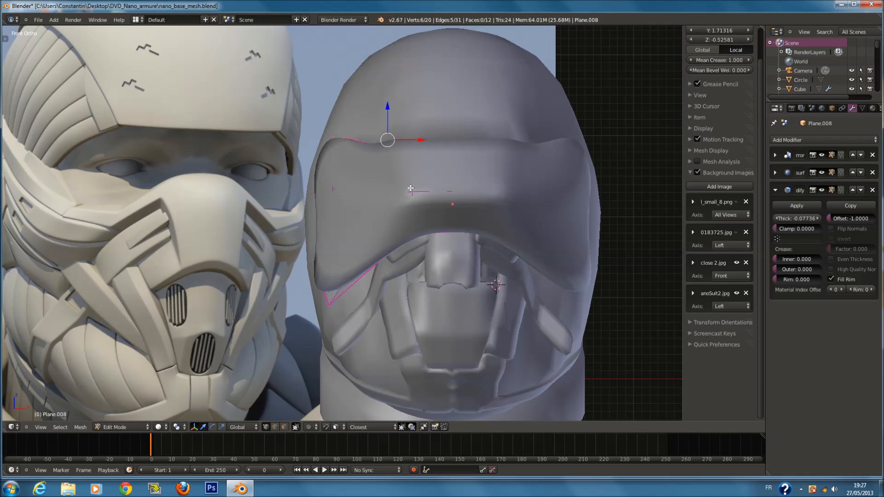
# Select the middle row of vertices across the visor in front wireframe view and check the shape in solid shading.
pyautogui.press('z')
pyautogui.press('a')
pyautogui.press('a')
pyautogui.press('a')
pyautogui.press('c')
pyautogui.moveTo(460, 178)
pyautogui.mouseDown()
pyautogui.moveTo(442, 193)
pyautogui.moveTo(378, 202)
pyautogui.moveTo(321, 225)
pyautogui.mouseUp()
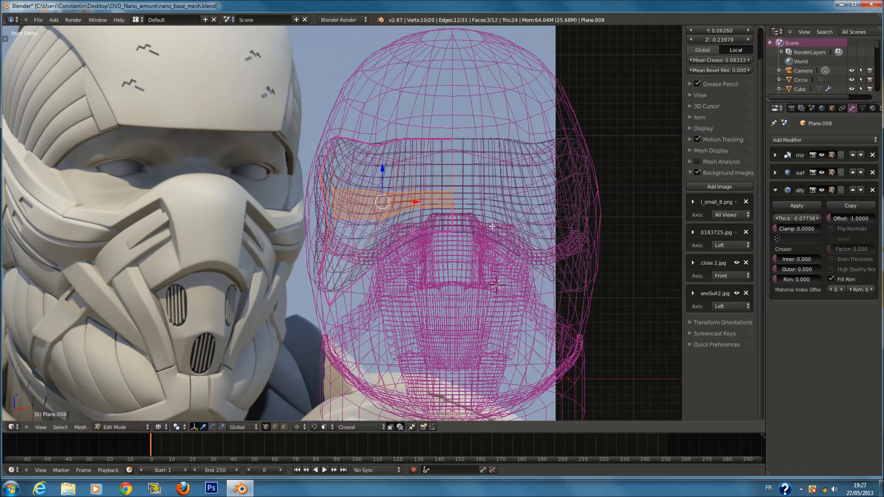
pyautogui.press('z')
pyautogui.press('z')
# Select the vertices along the visor's lower edge and move them in front view.
pyautogui.press('a')
pyautogui.press('c')
pyautogui.moveTo(444, 241); pyautogui.dragTo(323, 310)
pyautogui.rightClick(323, 309)
pyautogui.press('z')
pyautogui.press('g')
pyautogui.click(527, 222)
# Select the visor's middle row of vertices from the side and shift them forward along Y.
pyautogui.moveTo(399, 233)
pyautogui.mouseDown(button='middle')
pyautogui.moveTo(449, 230)
pyautogui.moveTo(469, 247)
pyautogui.moveTo(487, 247)
pyautogui.moveTo(315, 203)
pyautogui.mouseUp(button='middle')
pyautogui.press('z')
pyautogui.scroll(1, 392, 225)
pyautogui.press('a')
pyautogui.press('a')
pyautogui.press('a')
pyautogui.press('c')
pyautogui.click(302, 184)
pyautogui.rightClick(303, 185)
pyautogui.press('a')
pyautogui.press('c')
pyautogui.moveTo(300, 203); pyautogui.dragTo(414, 175)
pyautogui.rightClick(357, 181)
pyautogui.press('z')
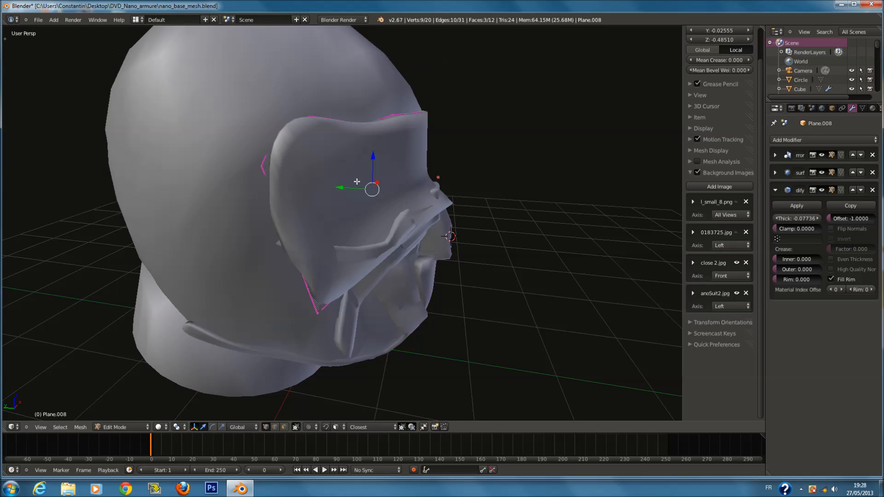
pyautogui.moveTo(352, 188); pyautogui.dragTo(368, 198)
pyautogui.moveTo(368, 198); pyautogui.dragTo(395, 251, button='middle')
# Add a centred vertical loop cut through the side of the visor and deselect everything.
pyautogui.press('z')
pyautogui.press('a')
pyautogui.hotkey('ctrl', 'r')
pyautogui.click(396, 140)
pyautogui.rightClick(401, 144)
pyautogui.press('a')
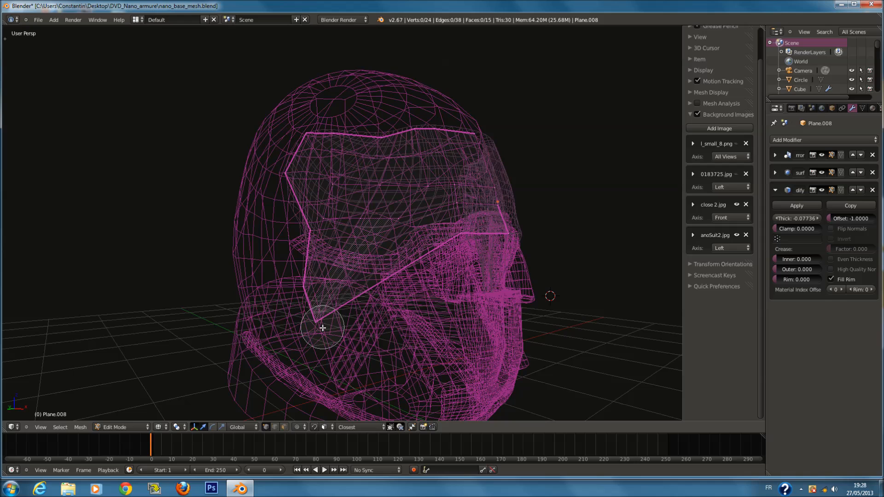
# Move the vertex at the visor's lower tip toward the front, and shift it along Y by about -0.135.
pyautogui.rightClick(323, 322)
pyautogui.press('g')
pyautogui.click(438, 311)
pyautogui.press('z')
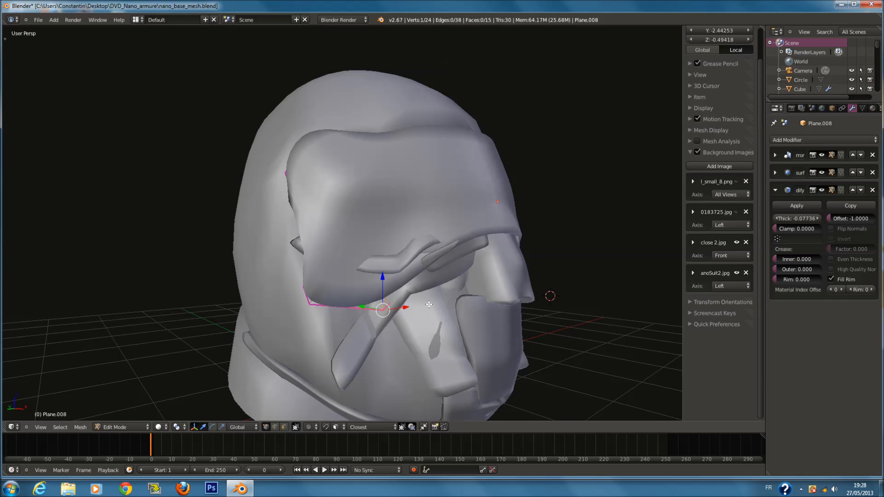
pyautogui.moveTo(420, 301); pyautogui.dragTo(430, 316, button='middle')
pyautogui.press('g')
pyautogui.press('y')
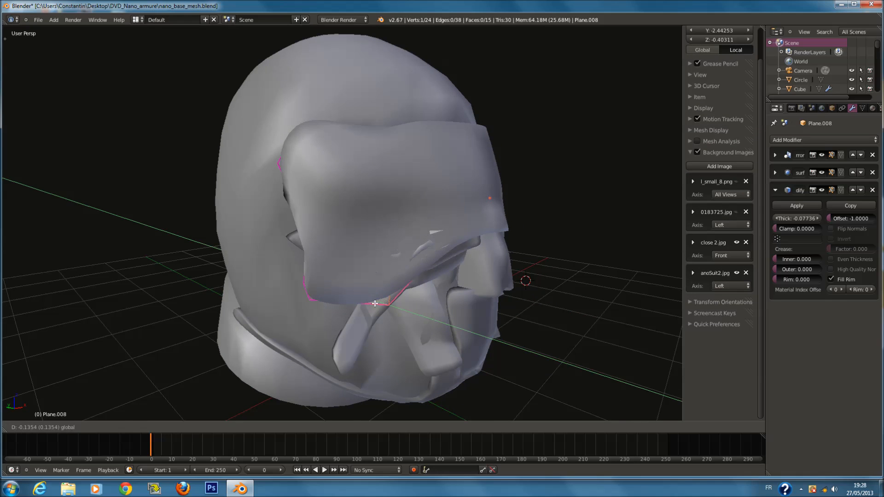
pyautogui.click(375, 303)
pyautogui.moveTo(374, 304); pyautogui.dragTo(392, 258, button='middle')
# Select two neighbouring vertices in the middle of the visor's side and adjust their position along Z and Y.
pyautogui.press('z')
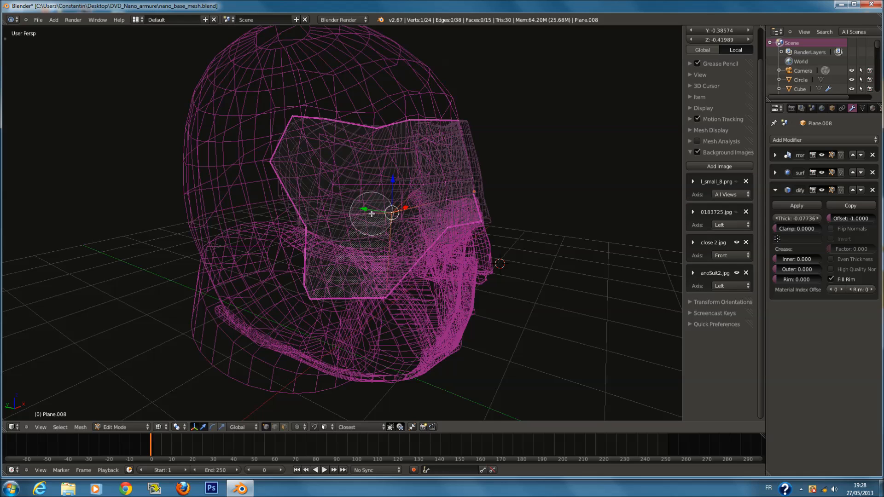
pyautogui.keyDown('shift'); pyautogui.rightClick(367, 215); pyautogui.keyUp('shift')
pyautogui.press('z')
pyautogui.moveTo(377, 187); pyautogui.dragTo(381, 210)
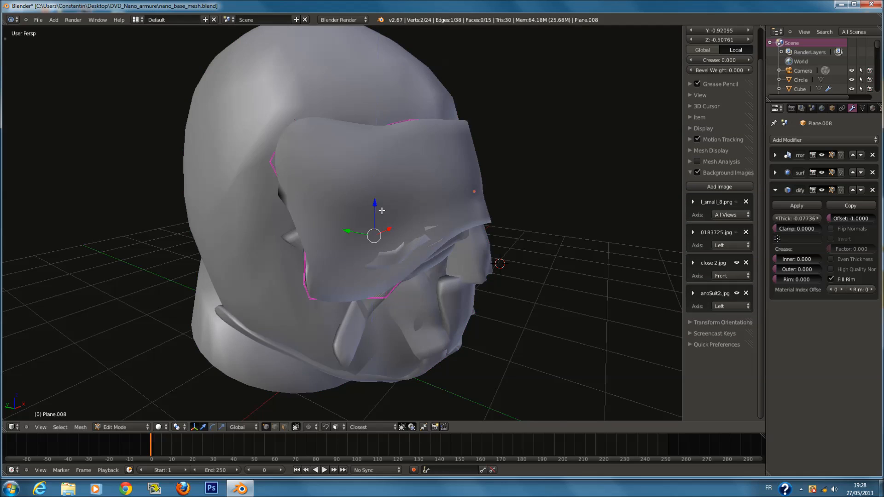
pyautogui.moveTo(381, 211); pyautogui.dragTo(401, 237, button='middle')
pyautogui.press('z')
pyautogui.moveTo(349, 220); pyautogui.dragTo(361, 224)
pyautogui.press('z')
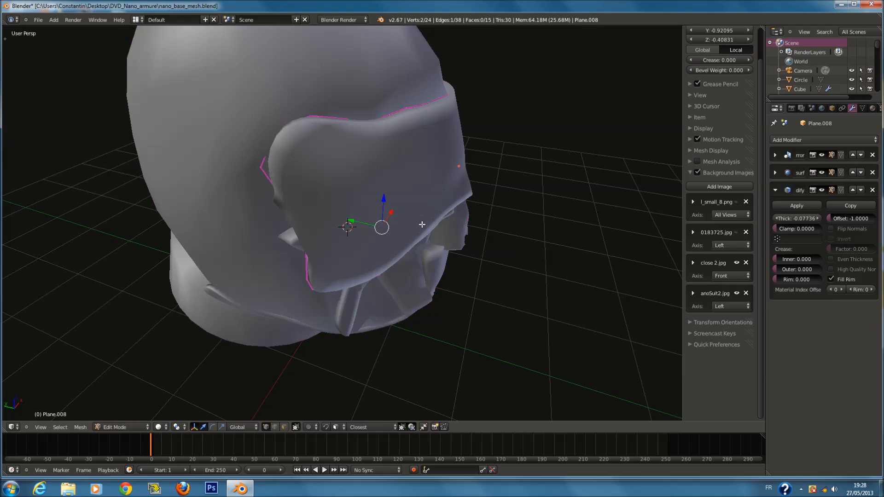
# Return the visor to Object Mode and save the blend file over the existing one.
pyautogui.moveTo(435, 225); pyautogui.dragTo(391, 242, button='middle')
pyautogui.press('Tab')
pyautogui.hotkey('ctrl', 's')
pyautogui.click(391, 242)
pyautogui.moveTo(446, 245)
pyautogui.mouseDown(button='middle')
pyautogui.moveTo(339, 247)
pyautogui.moveTo(568, 253)
pyautogui.mouseUp(button='middle')
pyautogui.scroll(3, 339, 248)
pyautogui.scroll(-4, 338, 248)
# Reopen the visor in Edit Mode wireframe and move the vertices midway along its rear edge slightly backward.
pyautogui.press('Tab')
pyautogui.scroll(3, 294, 246)
pyautogui.moveTo(280, 245)
pyautogui.mouseDown(button='middle')
pyautogui.moveTo(342, 246)
pyautogui.moveTo(311, 239)
pyautogui.mouseUp(button='middle')
pyautogui.press('z')
pyautogui.press('a')
pyautogui.press('a')
pyautogui.press('a')
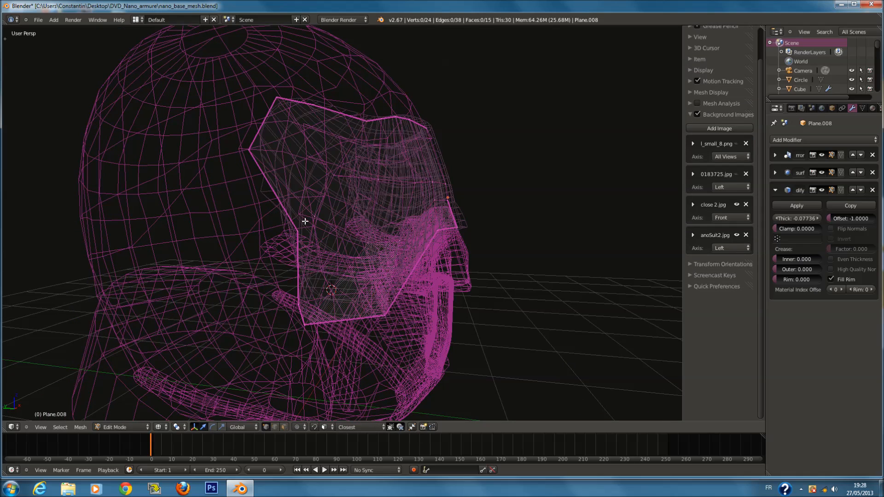
pyautogui.click(293, 227)
pyautogui.rightClick(293, 227)
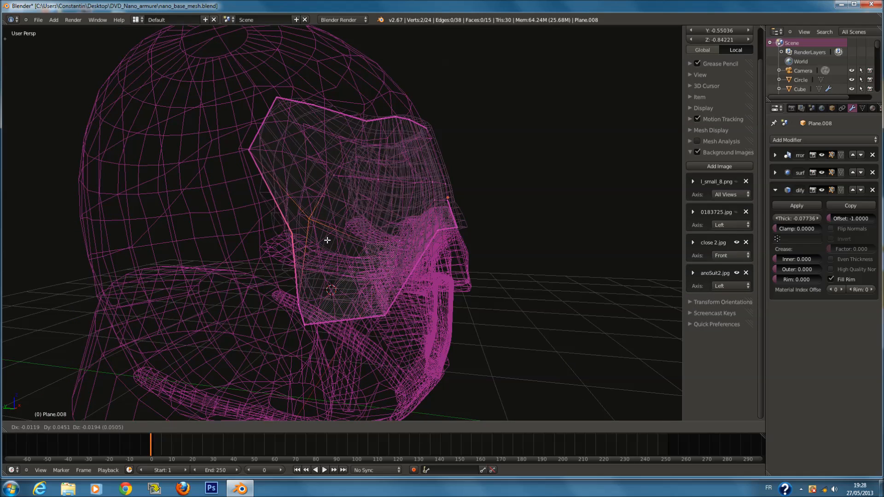
pyautogui.press('z')
pyautogui.press('z')
pyautogui.press('a')
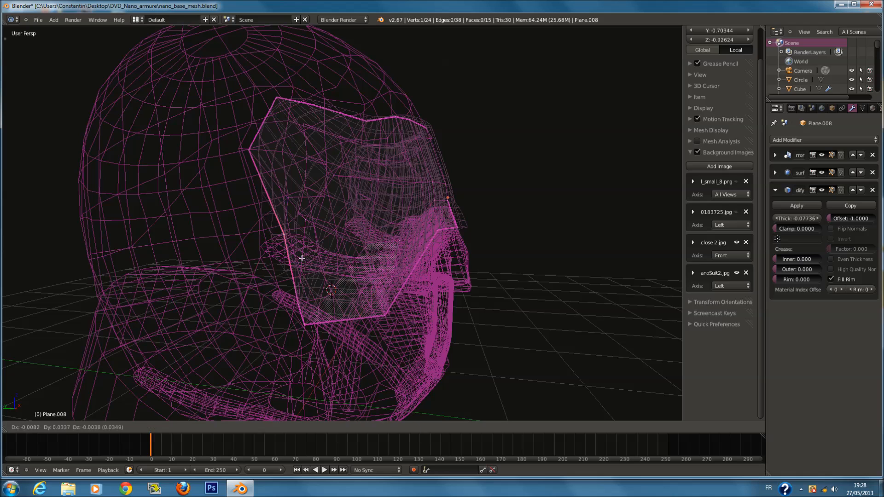
# Move the vertices at the visor's lower rear corner slightly backward.
pyautogui.rightClick(318, 321)
pyautogui.press('g')
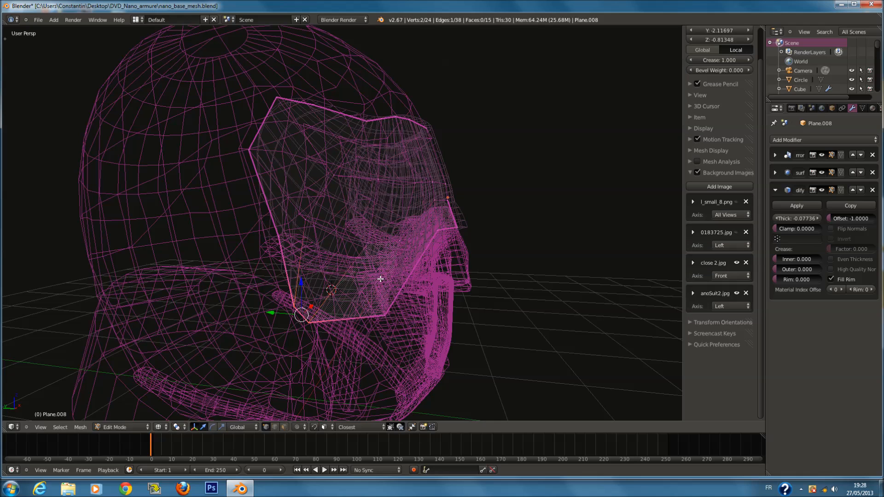
pyautogui.click(365, 263)
pyautogui.press('z')
pyautogui.press('z')
# Select the vertices at the visor's upper rear corner, move them, and return to solid shading.
pyautogui.press('a')
pyautogui.press('c')
pyautogui.moveTo(267, 111); pyautogui.dragTo(240, 187)
pyautogui.rightClick(253, 191)
pyautogui.press('g')
pyautogui.click(297, 207)
pyautogui.press('z')
# Leave the visor's Edit Mode and overwrite the saved blend file.
pyautogui.press('Tab')
pyautogui.scroll(-3, 411, 274)
pyautogui.hotkey('ctrl', 's')
pyautogui.click(408, 274)
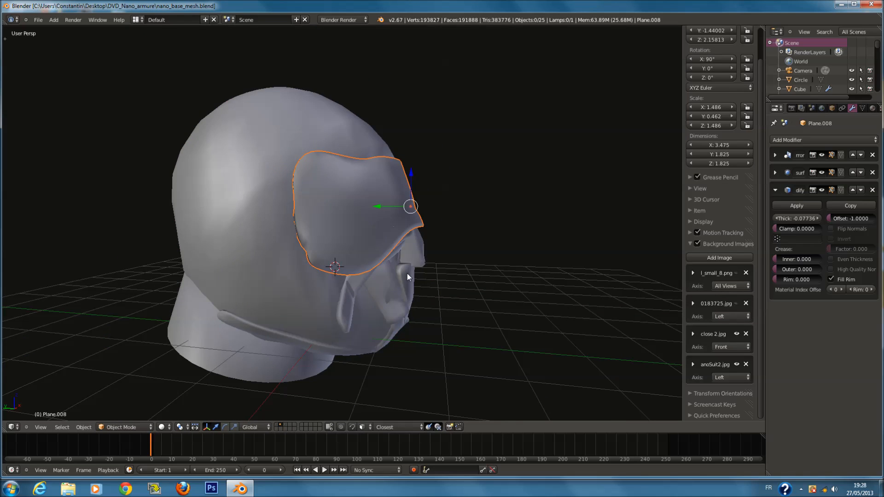
# Show the helmet over the left side reference and open the visor in Edit Mode wireframe with nothing selected.
pyautogui.press('KP_1')
pyautogui.press('ctrl+KP_1')
pyautogui.press('ctrl+KP_3')
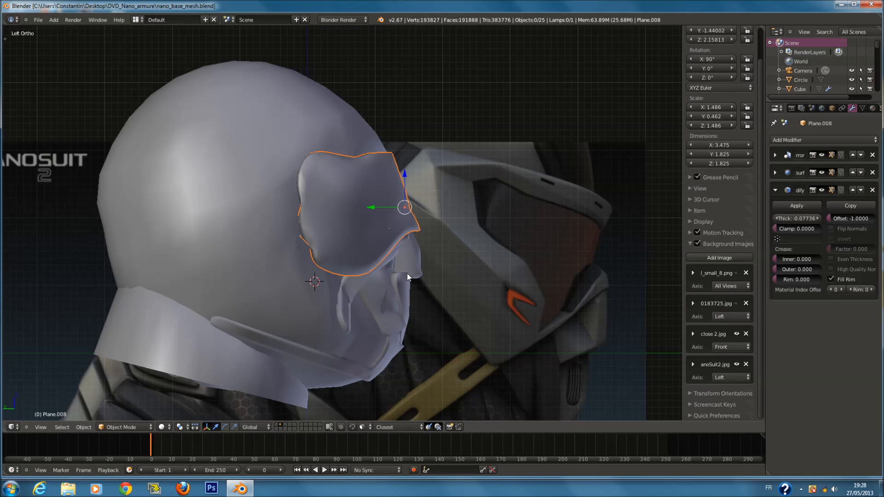
pyautogui.scroll(-3, 406, 273)
pyautogui.scroll(1, 400, 257)
pyautogui.press('Tab')
pyautogui.scroll(3, 374, 259)
pyautogui.press('z')
pyautogui.press('a')
pyautogui.press('a')
pyautogui.press('a')
# Try to add a loop cut through the lower part of the visor and undo it.
pyautogui.hotkey('ctrl', 'r')
pyautogui.click(374, 255)
pyautogui.click(388, 285)
pyautogui.press('z')
pyautogui.hotkey('ctrl', 'z')
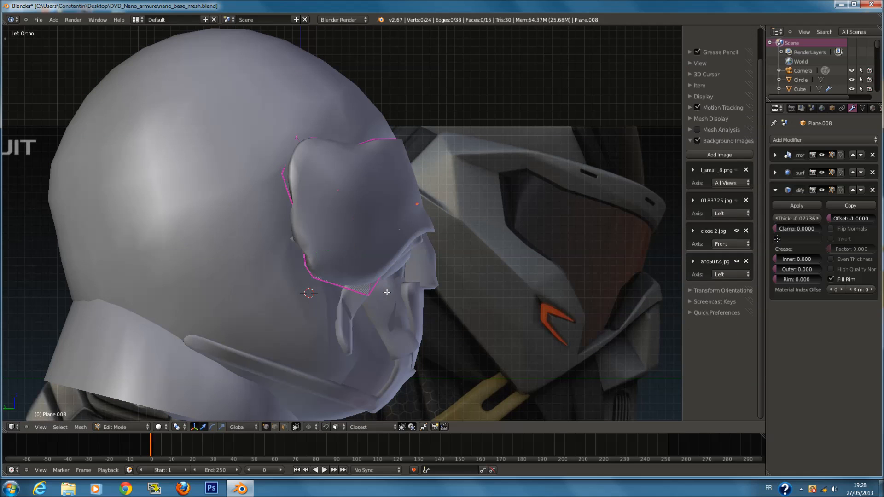
# Select the vertex path along the visor's lower edge in front view and check the shape against the reference.
pyautogui.press('z')
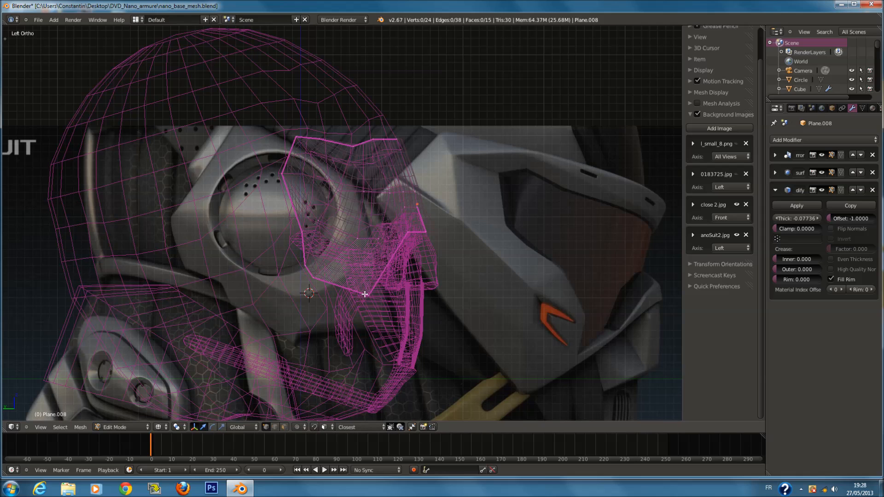
pyautogui.scroll(-2, 381, 296)
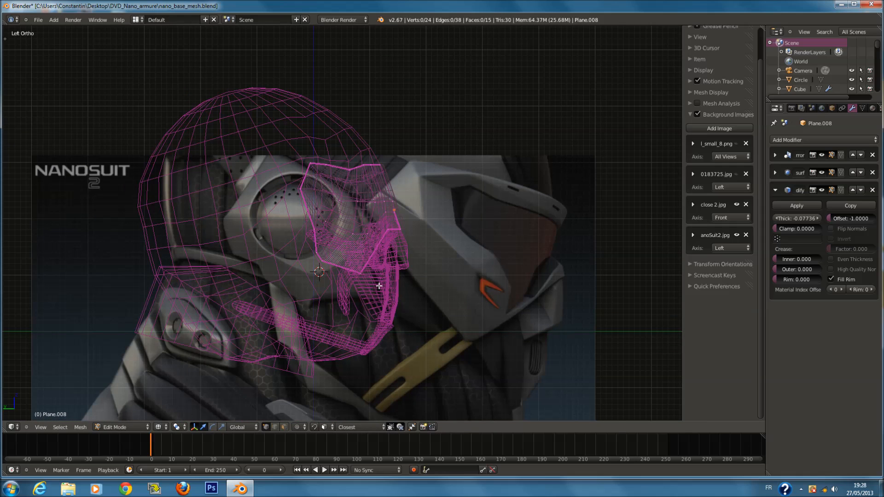
pyautogui.scroll(2, 379, 286)
pyautogui.press('KP_1')
pyautogui.press('z')
pyautogui.press('z')
pyautogui.scroll(3, 379, 317)
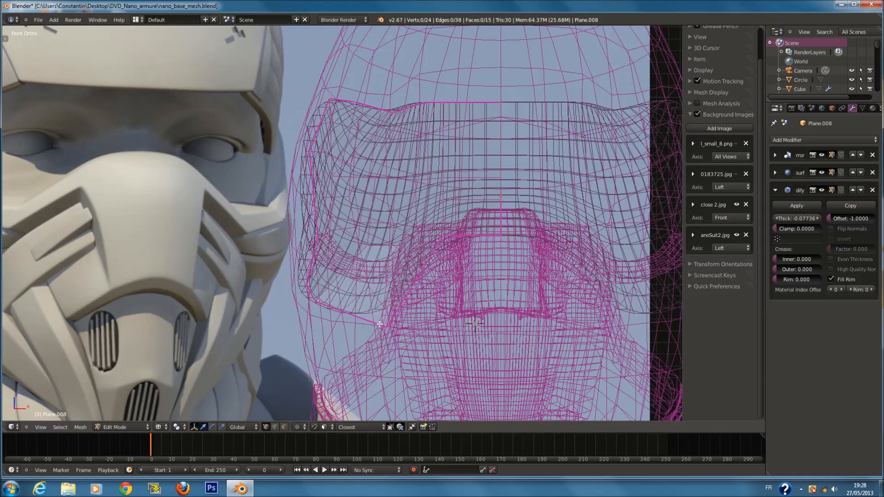
pyautogui.rightClick(379, 324)
pyautogui.keyDown('ctrl'); pyautogui.rightClick(321, 306); pyautogui.keyUp('ctrl')
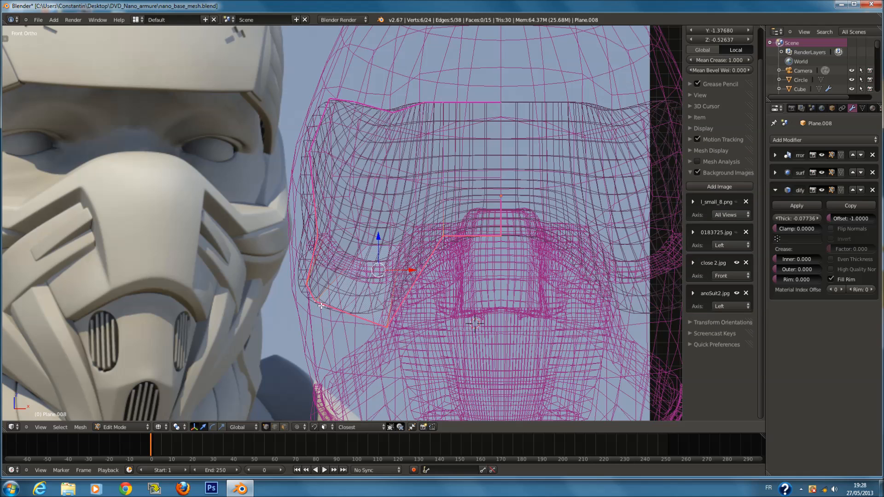
pyautogui.press('z')
pyautogui.scroll(-2, 383, 284)
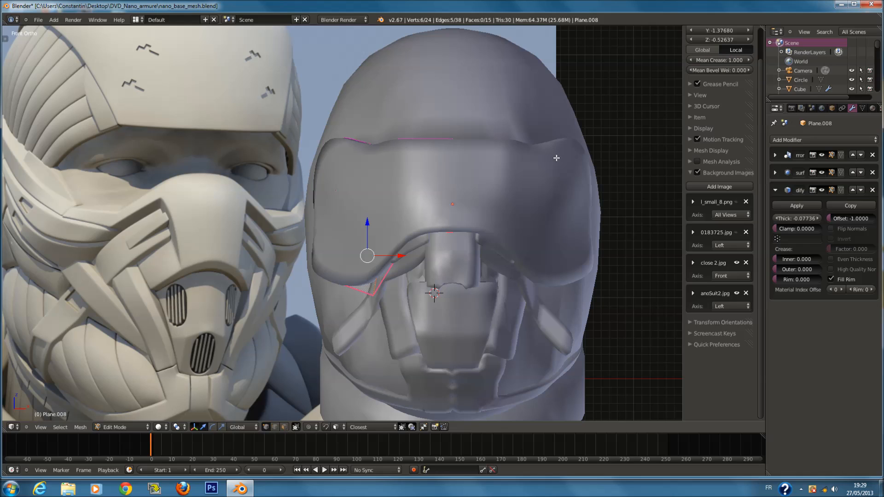
# Return the visor to Object Mode and compare the helmet with the front and left side references.
pyautogui.press('z')
pyautogui.scroll(1, 417, 249)
pyautogui.press('a')
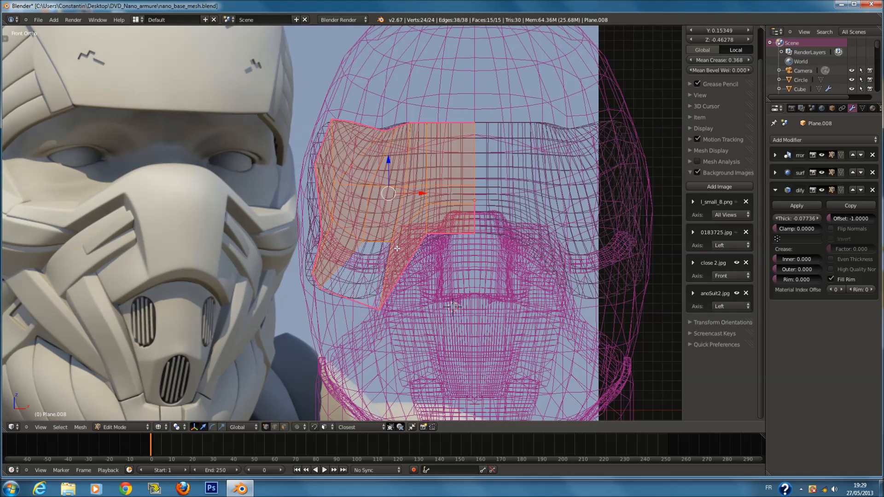
pyautogui.scroll(-2, 396, 248)
pyautogui.press('z')
pyautogui.press('Tab')
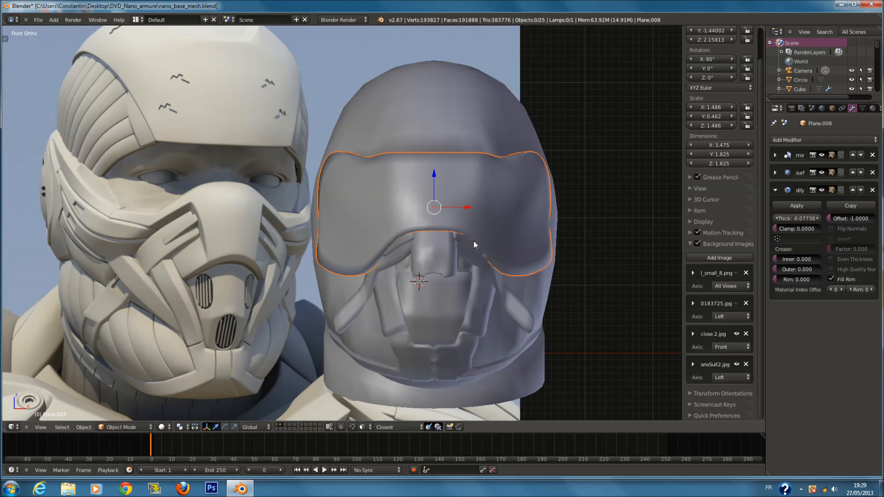
pyautogui.press('ctrl+KP_3')
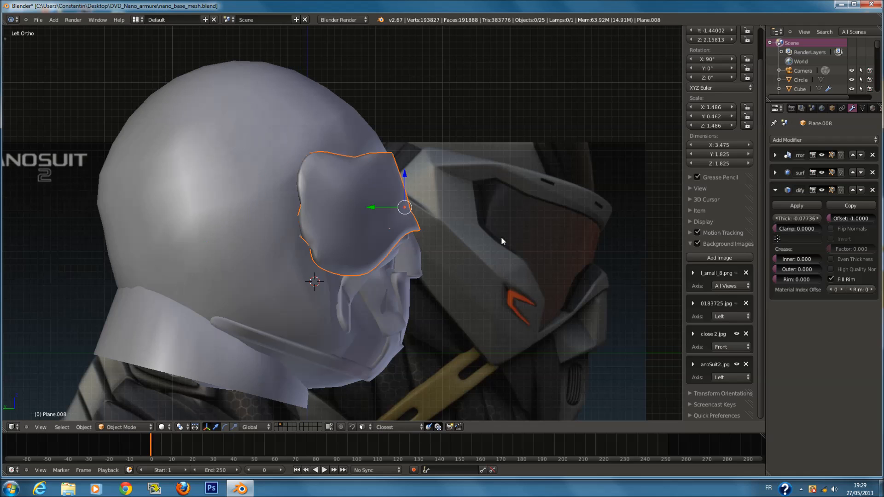
pyautogui.scroll(-2, 438, 167)
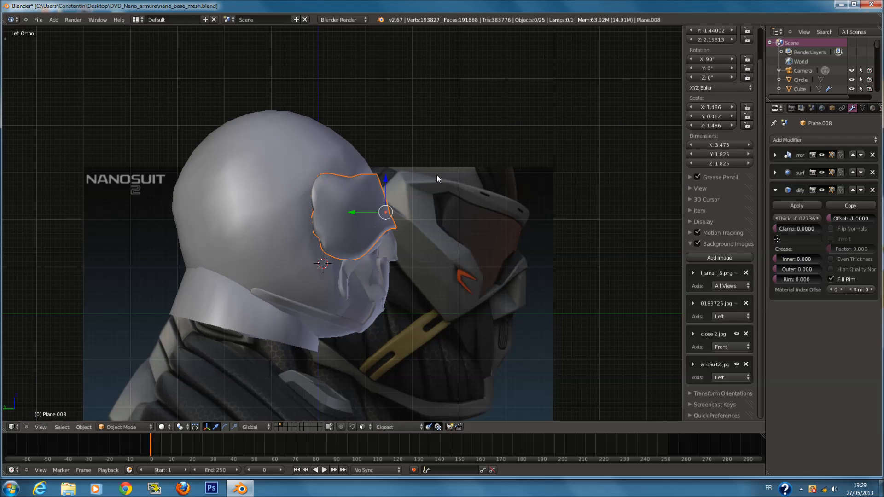
# Select the head mesh and open it in Edit Mode wireframe in the left view.
pyautogui.press('g')
pyautogui.rightClick(344, 223)
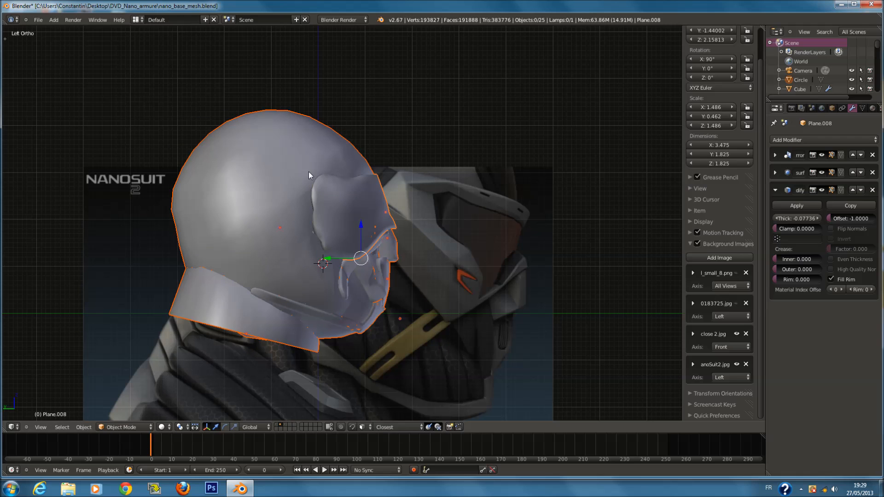
pyautogui.rightClick(361, 165)
pyautogui.keyDown('shift'); pyautogui.scroll(4, 368, 171); pyautogui.keyUp('shift')
pyautogui.scroll(2, 370, 171)
pyautogui.press('Tab')
pyautogui.press('a')
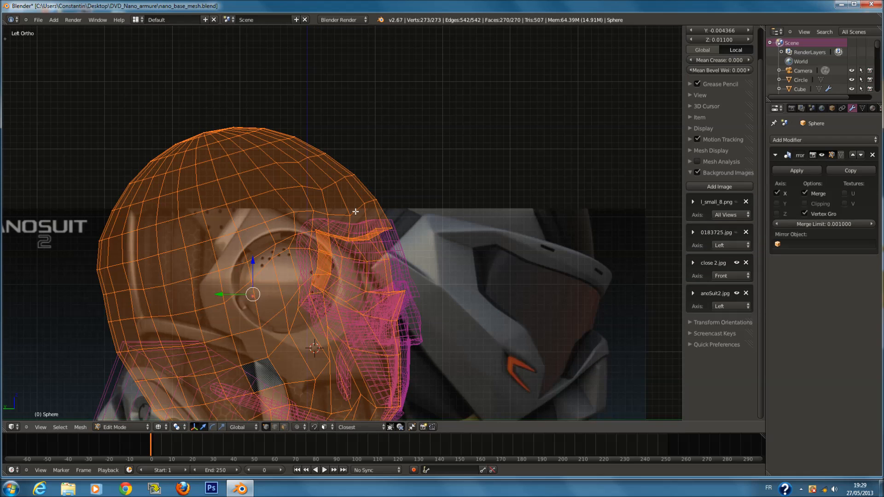
# Set proportional editing to Connected and select the vertices on the head's upper forehead.
pyautogui.click(302, 428)
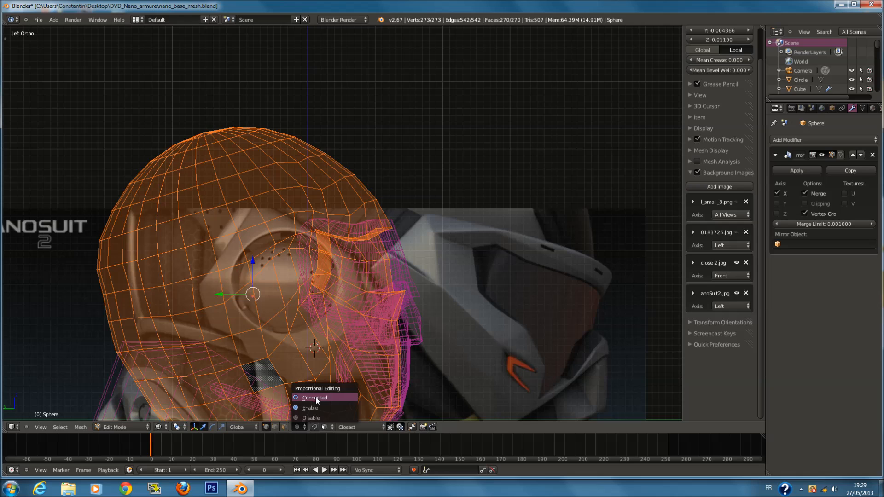
pyautogui.click(316, 400)
pyautogui.press('a')
pyautogui.press('c')
pyautogui.scroll(-4, 361, 163)
pyautogui.click(347, 168)
pyautogui.rightClick(346, 168)
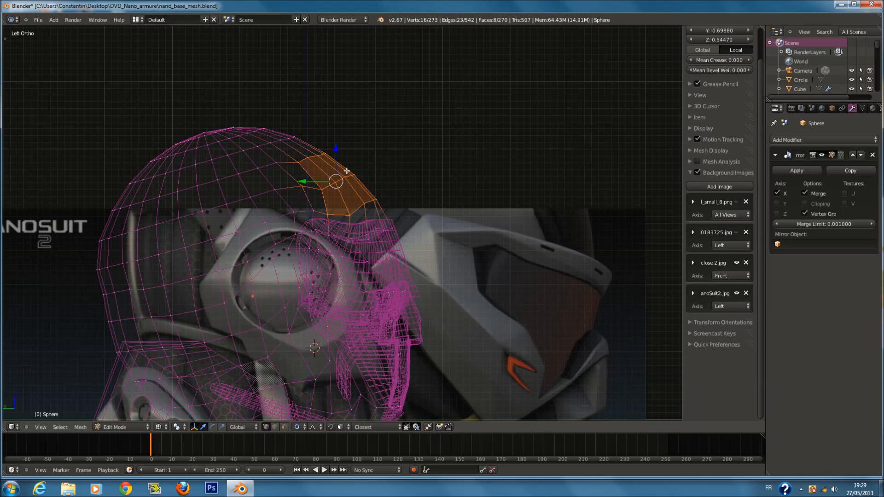
# Narrow the selection to the upper forehead vertices and pull them forward by about 0.19 along Y.
pyautogui.press('g')
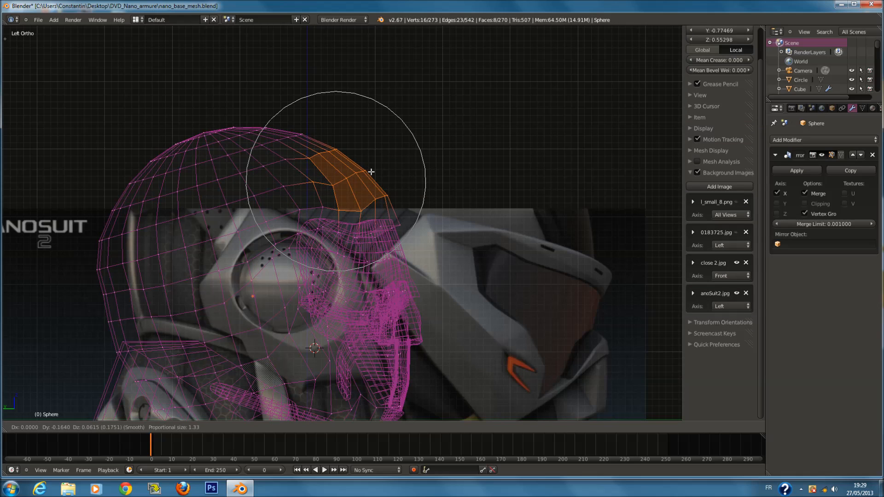
pyautogui.rightClick(371, 172)
pyautogui.press('c')
pyautogui.middleClick(368, 232)
pyautogui.rightClick(369, 228)
pyautogui.hotkey('shift', 'v')
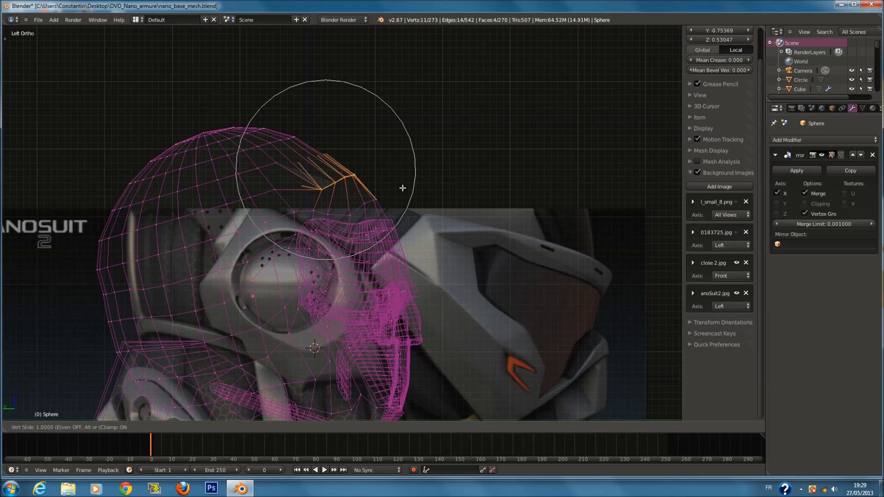
pyautogui.rightClick(404, 188)
pyautogui.press('g')
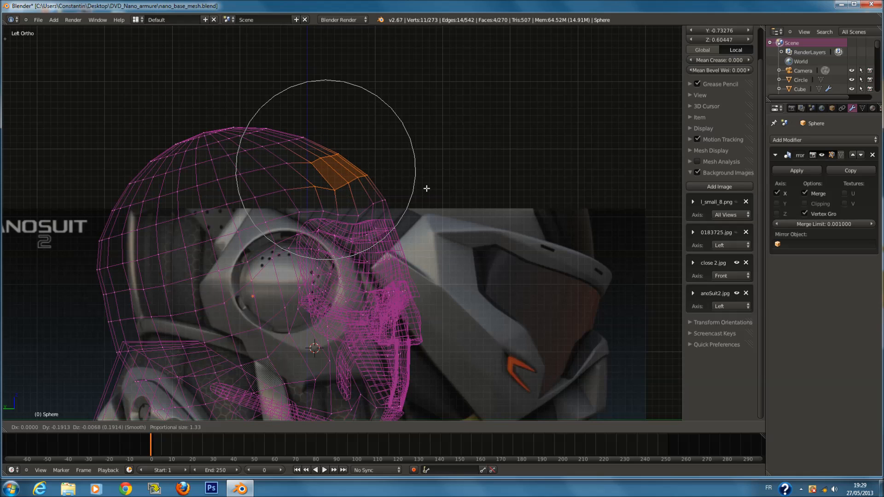
pyautogui.rightClick(430, 188)
# Select the vertices at the crown of the head and move them forward and slightly upward with proportional editing.
pyautogui.press('c')
pyautogui.moveTo(251, 131); pyautogui.dragTo(227, 141)
pyautogui.rightClick(227, 140)
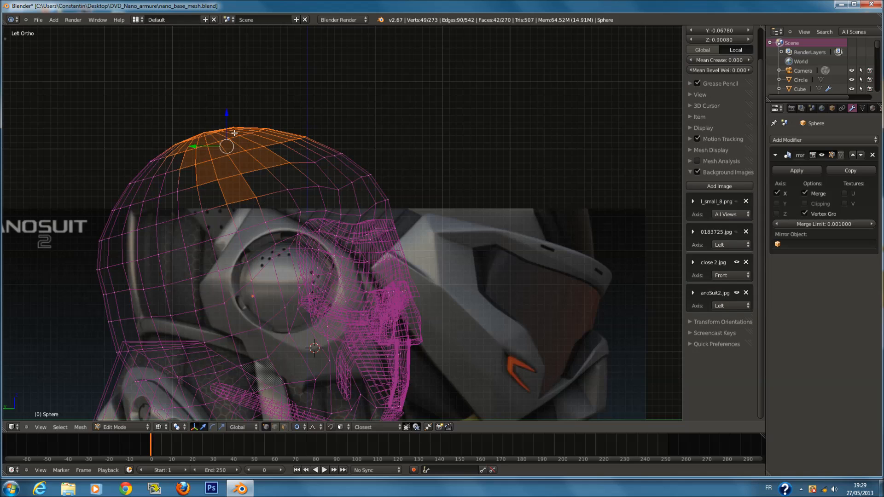
pyautogui.press('g')
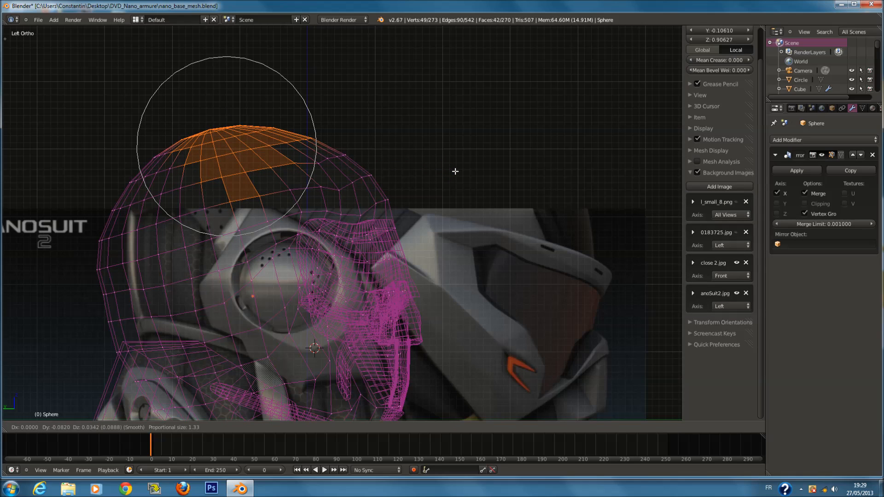
pyautogui.click(460, 169)
pyautogui.press('z')
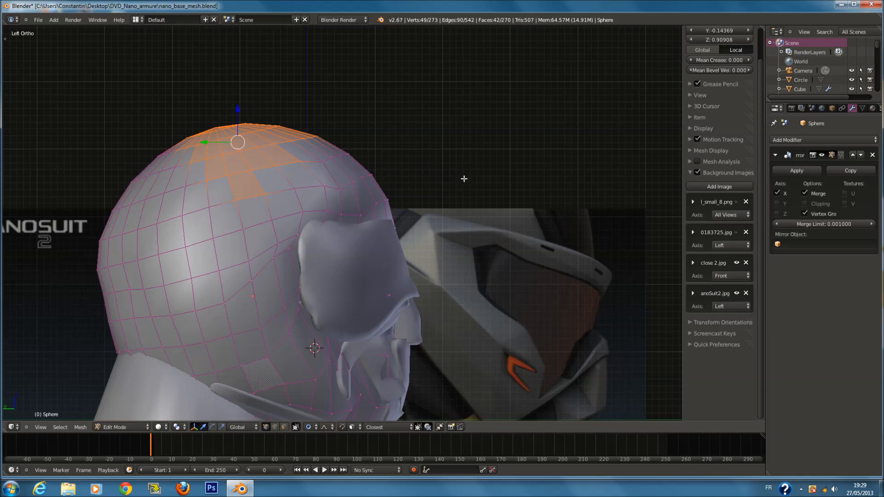
# Return the head mesh to Object Mode and save the blend file.
pyautogui.press('Tab')
pyautogui.scroll(-4, 470, 251)
pyautogui.hotkey('ctrl', 's')
pyautogui.scroll(2, 443, 271)
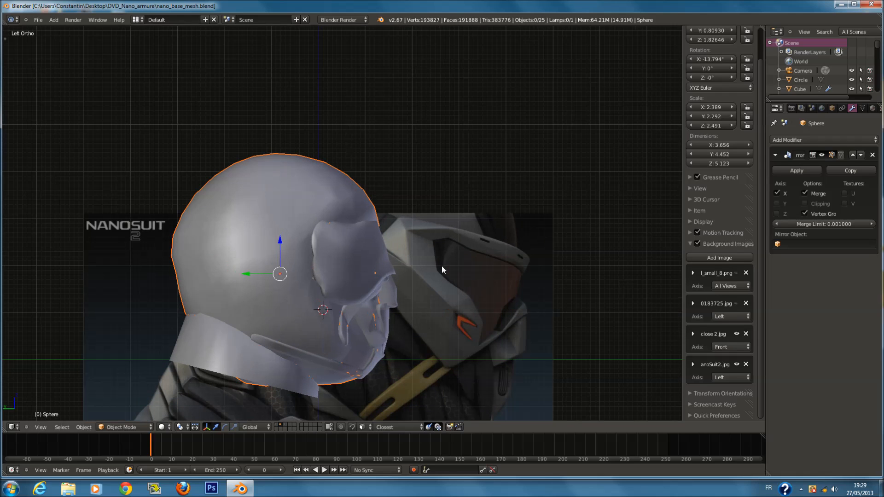
# Select the visor and open its mesh in Edit Mode in the front view.
pyautogui.rightClick(367, 238)
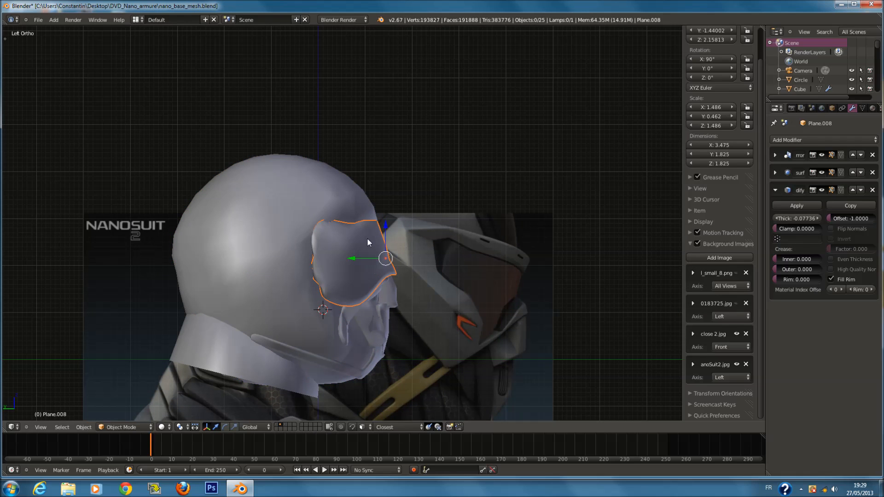
pyautogui.scroll(1, 388, 236)
pyautogui.press('z')
pyautogui.press('KP_1')
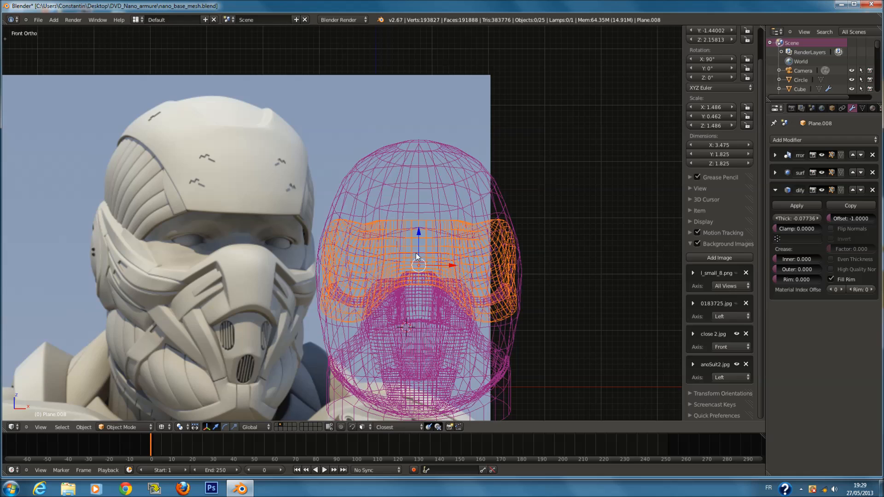
pyautogui.press('z')
pyautogui.press('Tab')
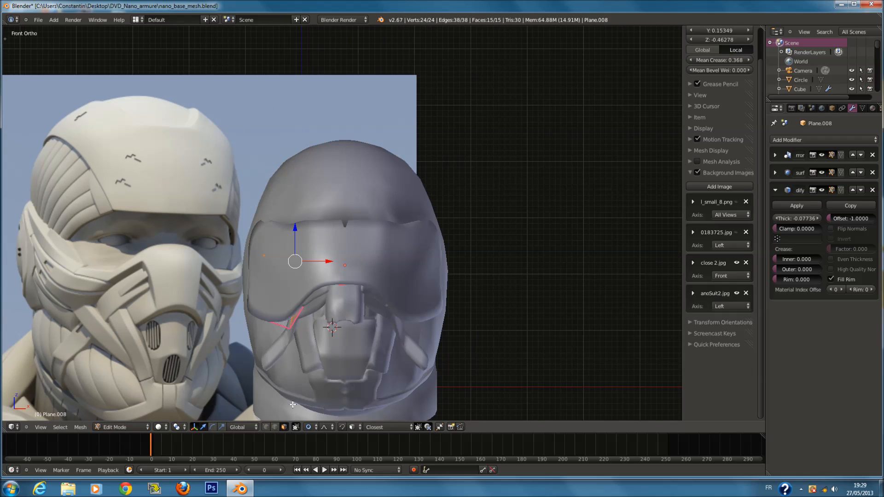
pyautogui.scroll(2, 322, 270)
pyautogui.press('z')
pyautogui.press('z')
pyautogui.scroll(1, 322, 271)
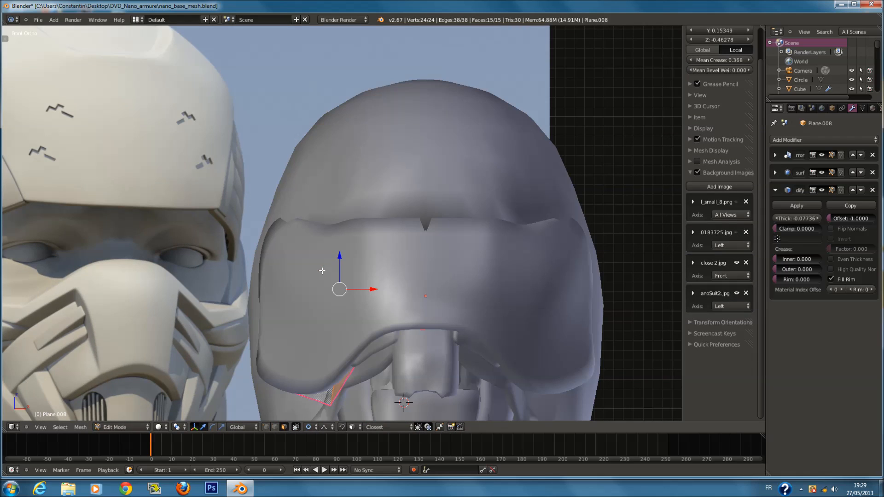
pyautogui.scroll(-1, 322, 271)
pyautogui.moveTo(449, 228); pyautogui.dragTo(499, 248, button='middle')
pyautogui.press('KP_Decimal')
pyautogui.press('z')
pyautogui.press('a')
pyautogui.press('c')
pyautogui.moveTo(296, 192)
pyautogui.mouseDown()
pyautogui.moveTo(286, 186)
pyautogui.moveTo(463, 189)
pyautogui.moveTo(356, 265)
pyautogui.moveTo(369, 236)
pyautogui.moveTo(438, 233)
pyautogui.mouseUp()
pyautogui.press('Escape')
pyautogui.press('z')
pyautogui.press('z')
pyautogui.press('z')
# Try to extrude all of the visor's faces and scale them inward.
pyautogui.press('e')
pyautogui.press('s')
pyautogui.rightClick(520, 218)
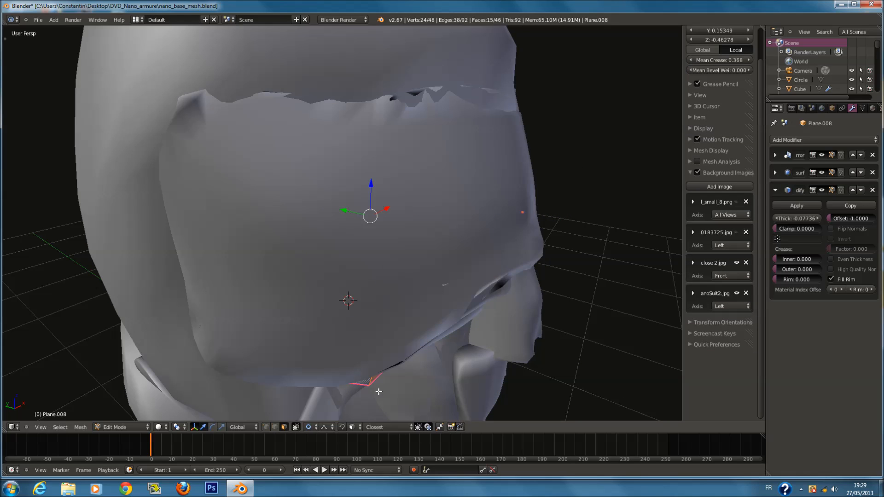
pyautogui.click(317, 417)
pyautogui.press('z')
pyautogui.press('s')
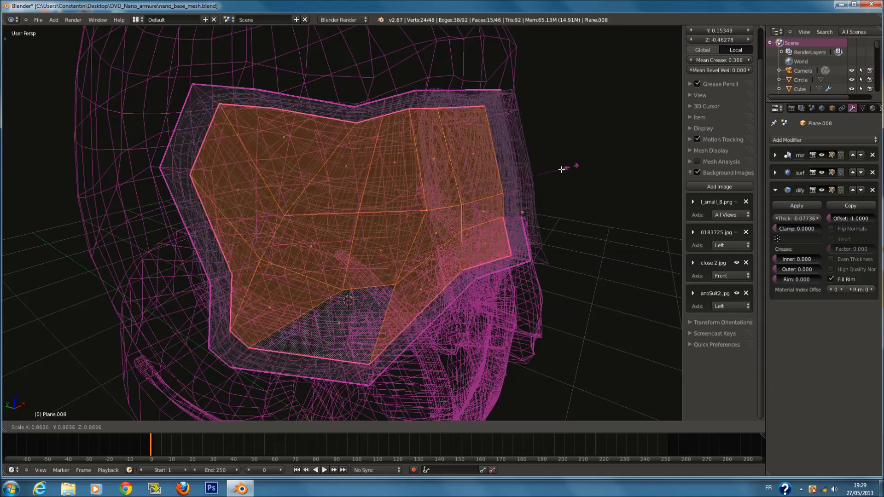
pyautogui.click(526, 182)
pyautogui.press('z')
pyautogui.moveTo(534, 187); pyautogui.dragTo(450, 174, button='middle')
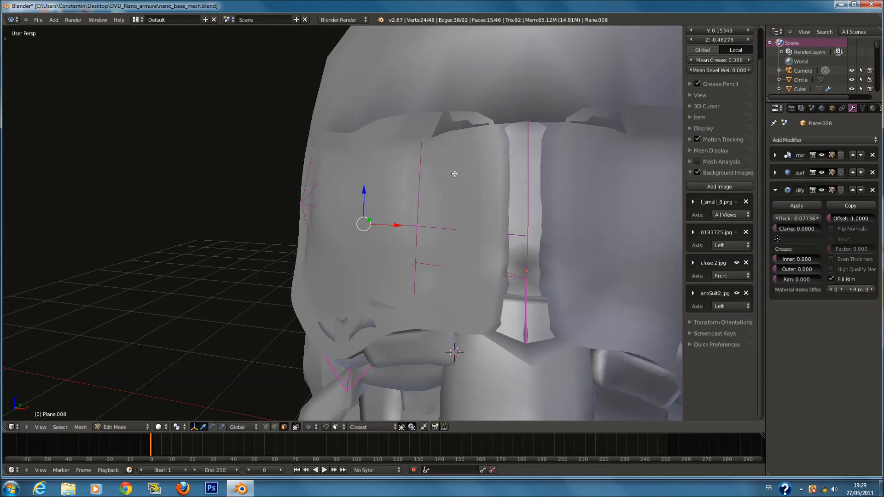
pyautogui.press('z')
pyautogui.moveTo(485, 211); pyautogui.dragTo(482, 222, button='middle')
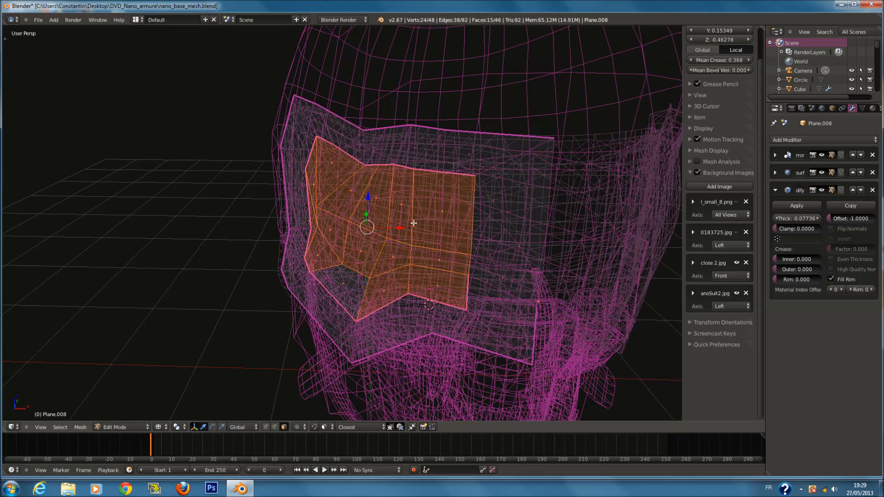
# Undo the visor's extrusion and apply its Mirror modifier in Object Mode.
pyautogui.hotkey('ctrl', 'z')
pyautogui.moveTo(535, 227); pyautogui.dragTo(529, 244, button='middle')
pyautogui.press('Tab')
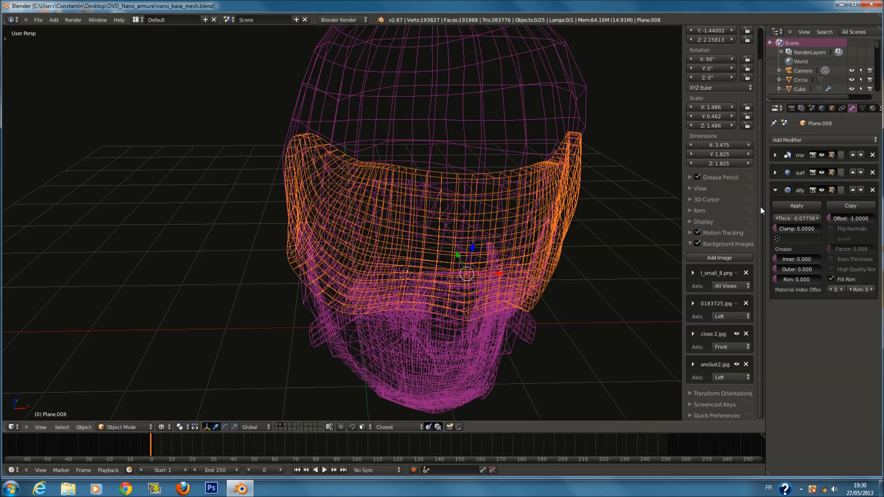
pyautogui.click(773, 155)
pyautogui.click(784, 173)
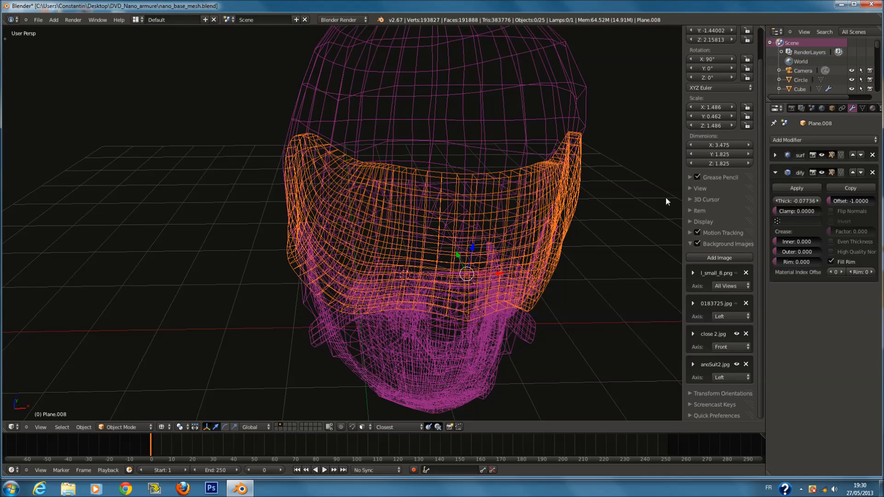
# Try to extrude all faces of the full visor in Edit Mode and scale them inward.
pyautogui.press('z')
pyautogui.press('Tab')
pyautogui.press('z')
pyautogui.moveTo(473, 215); pyautogui.dragTo(483, 202, button='middle')
pyautogui.press('a')
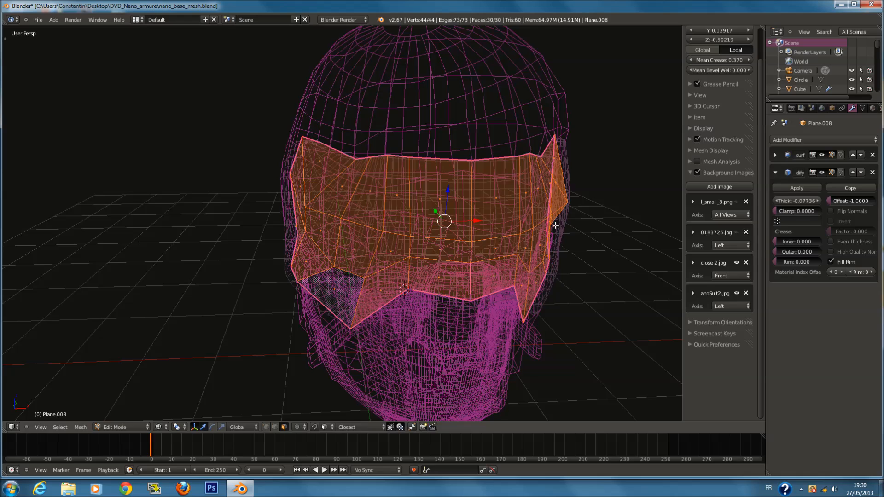
pyautogui.press('z')
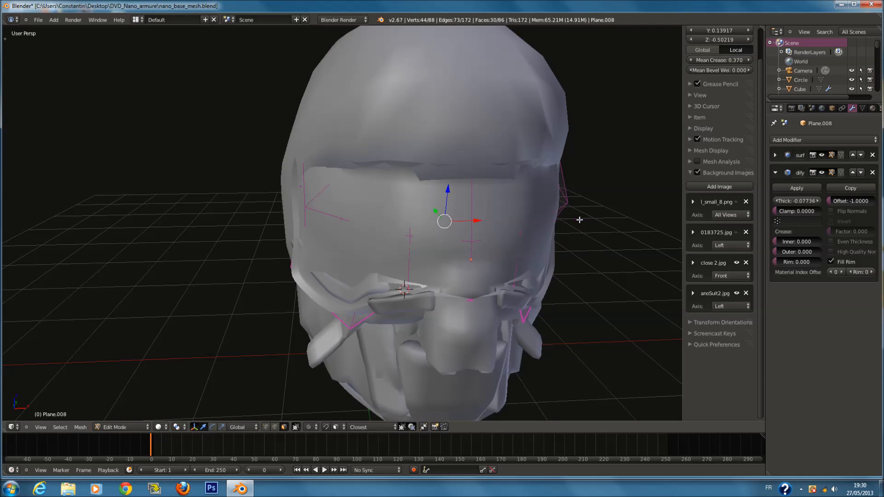
pyautogui.moveTo(417, 332); pyautogui.dragTo(484, 246, button='middle')
pyautogui.press('z')
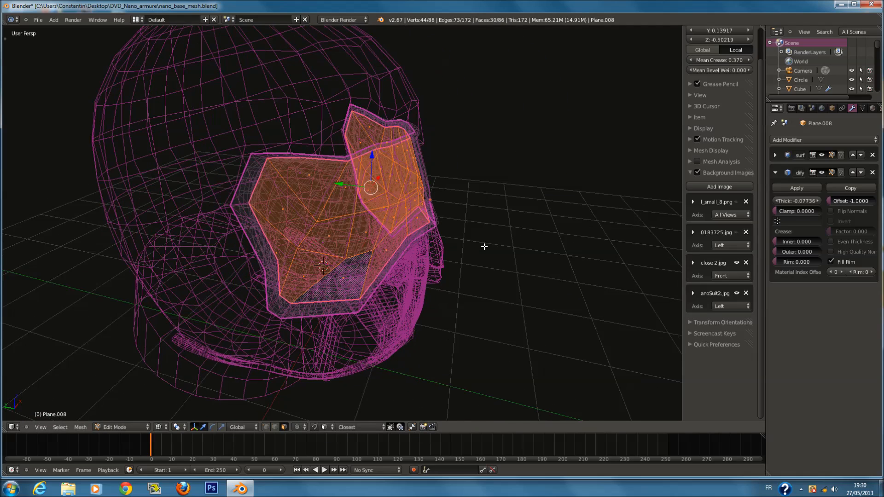
pyautogui.press('z')
# Try moving the extruded visor faces forward along Y in the left view, and undo the move and the extrusion.
pyautogui.press('KP_3')
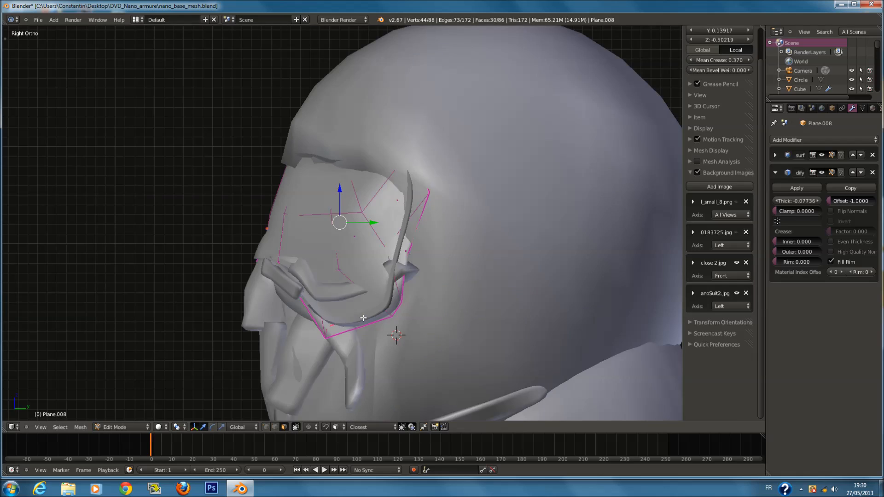
pyautogui.press('KP_1')
pyautogui.press('ctrl+KP_1')
pyautogui.press('ctrl+KP_3')
pyautogui.scroll(-1, 388, 309)
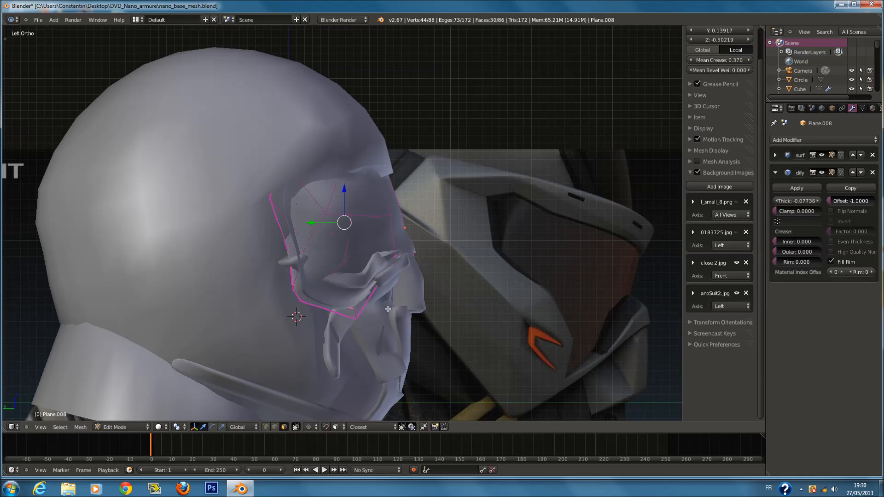
pyautogui.moveTo(326, 221); pyautogui.dragTo(341, 224)
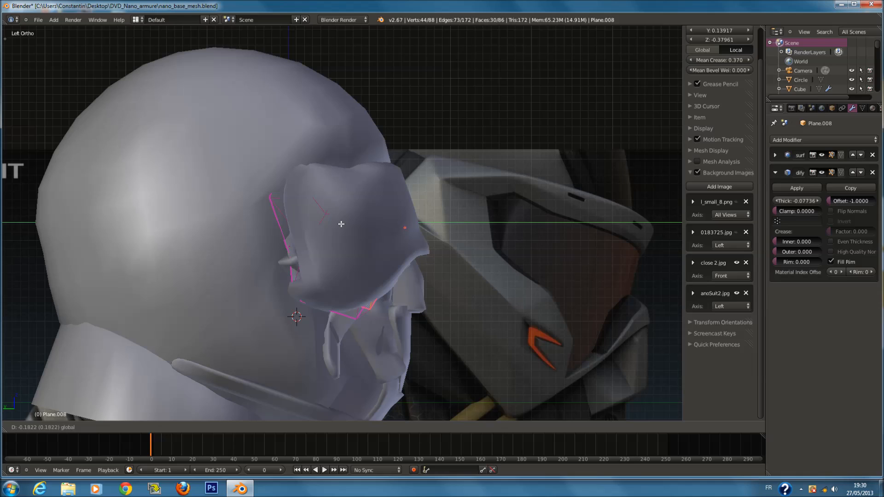
pyautogui.moveTo(364, 240); pyautogui.dragTo(398, 249)
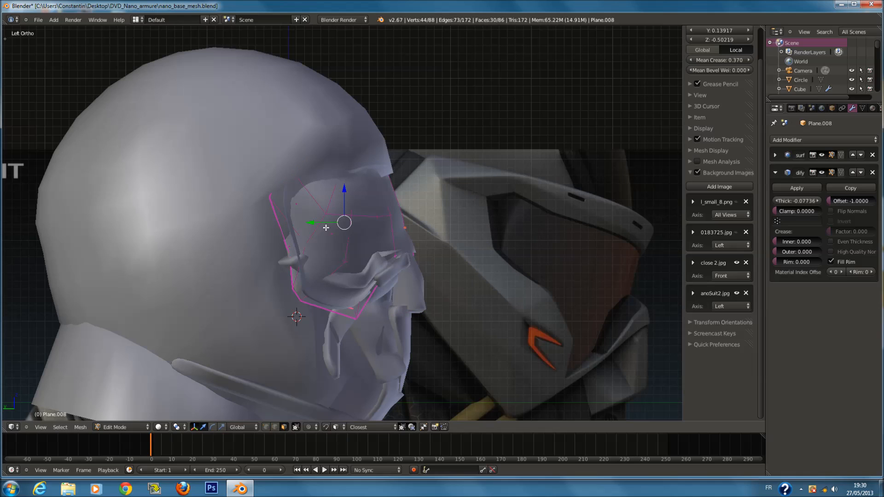
pyautogui.hotkey('shift', 'h')
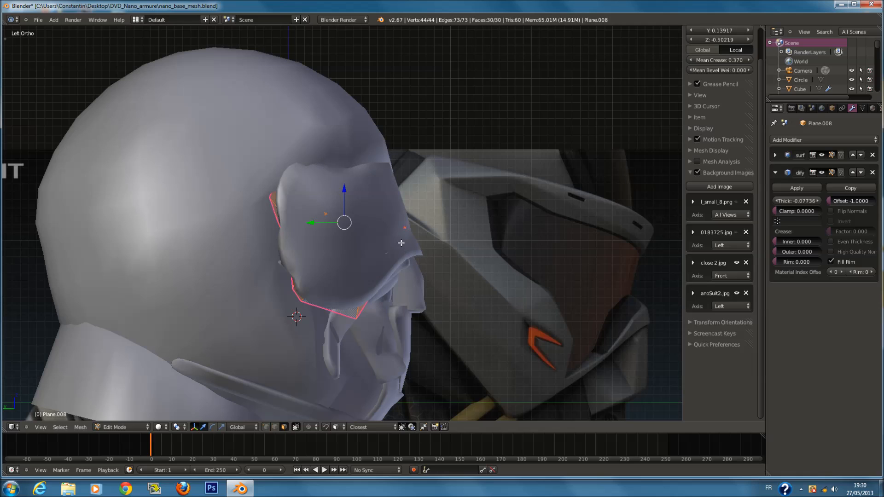
# Extrude all visor faces slightly forward in the left view and rotate the extruded faces to follow the head.
pyautogui.press('e')
pyautogui.click(415, 246)
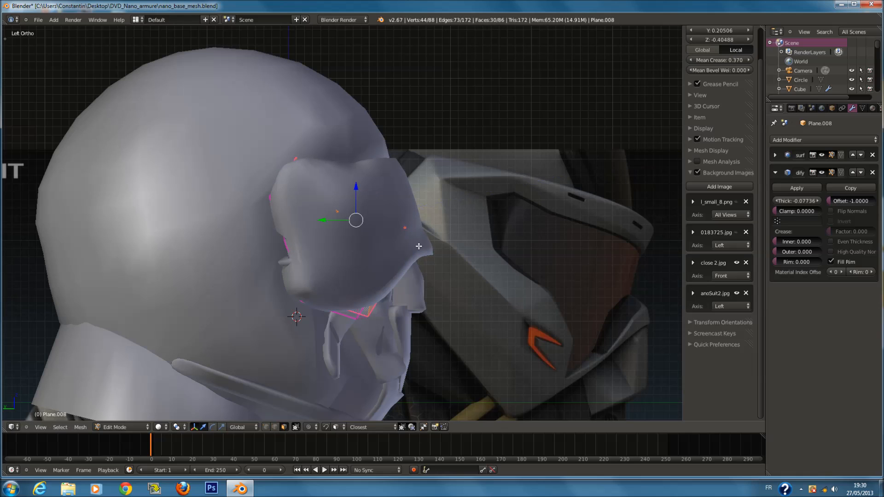
pyautogui.press('r')
pyautogui.click(486, 248)
# Extrude the visor faces again and scale them to about 0.97 along Z.
pyautogui.press('z')
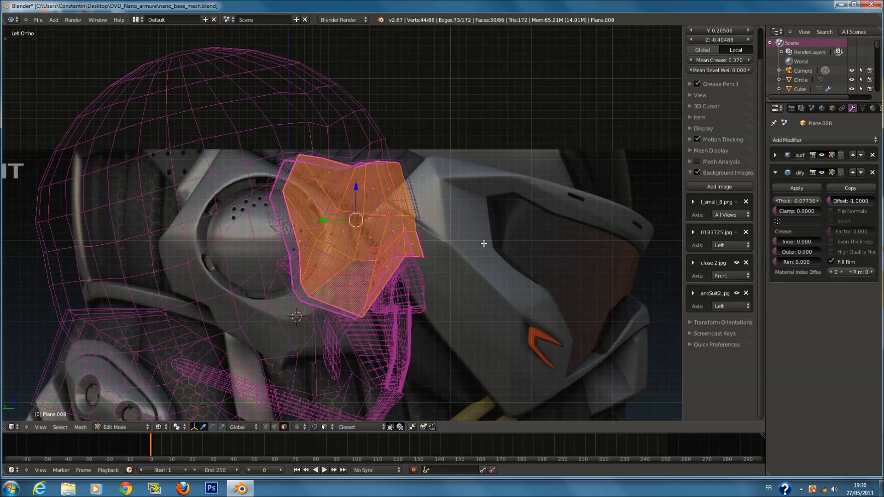
pyautogui.press('z')
pyautogui.press('s')
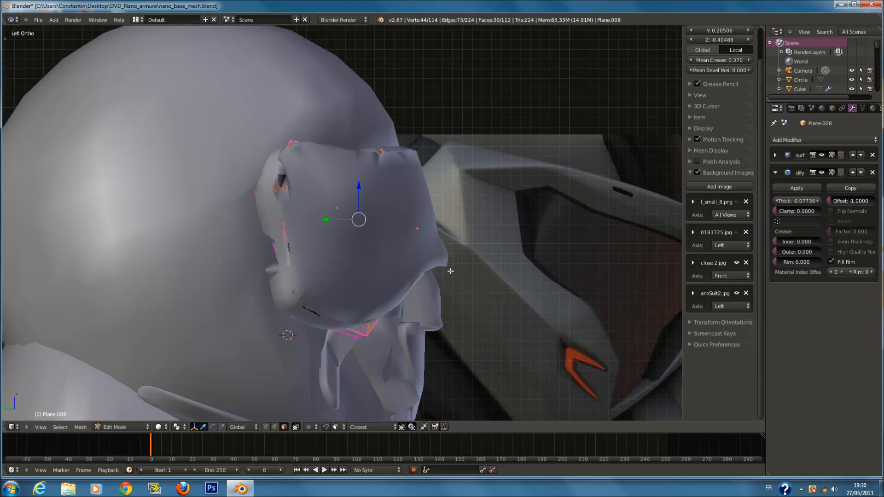
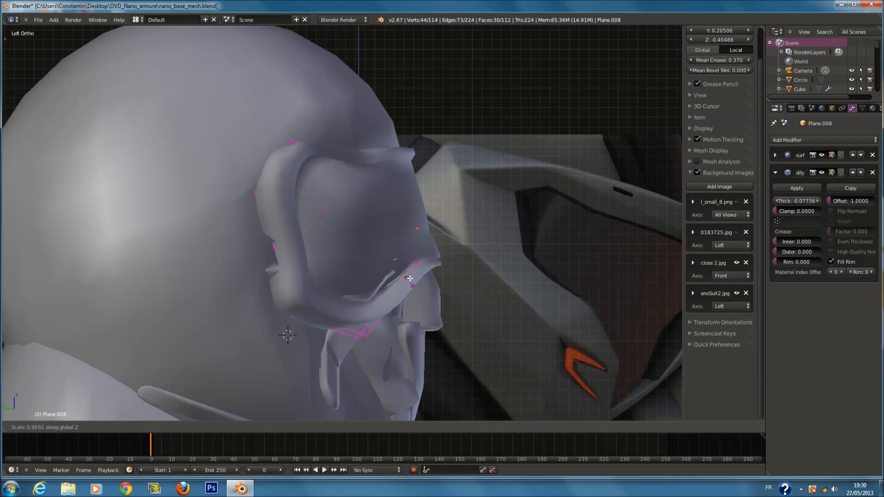
pyautogui.click(409, 278)
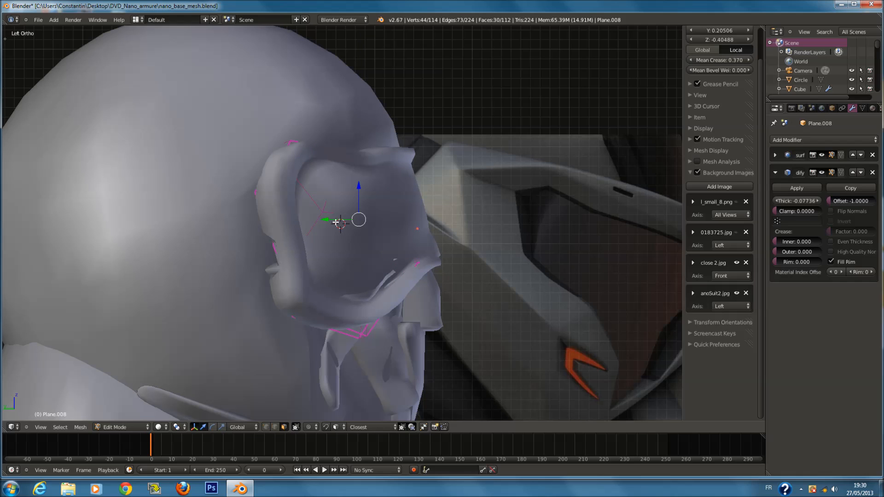
# Circle-select the faces along the visor's lower edge and turn on proportional editing.
pyautogui.scroll(-1, 398, 259)
pyautogui.scroll(1, 400, 263)
pyautogui.press('z')
pyautogui.scroll(1, 404, 278)
pyautogui.press('a')
pyautogui.press('a')
pyautogui.press('a')
pyautogui.press('c')
pyautogui.scroll(-3, 391, 296)
pyautogui.click(326, 344)
pyautogui.rightClick(340, 377)
pyautogui.click(299, 428)
pyautogui.click(305, 398)
pyautogui.press('z')
# Rotate the visor's lower faces by about 4° with a proportional size of 1.33, and scale them.
pyautogui.press('r')
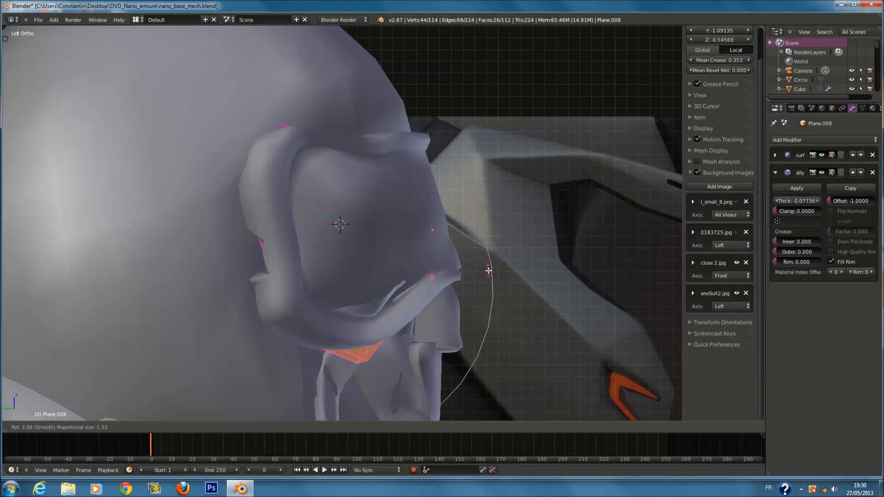
pyautogui.click(488, 271)
pyautogui.press('g')
pyautogui.rightClick(464, 305)
pyautogui.press('s')
pyautogui.click(469, 309)
pyautogui.press('Tab')
pyautogui.scroll(-4, 529, 292)
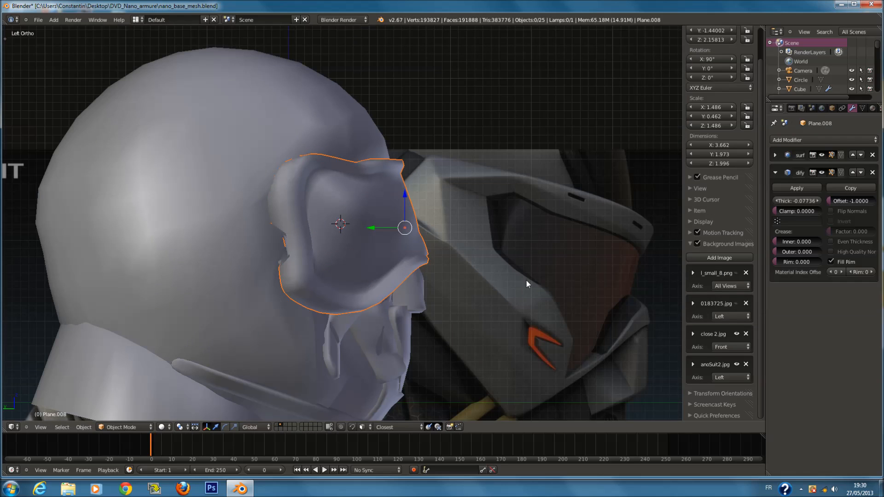
# Try to rotate the entire head assembly by about 9° in the left view.
pyautogui.scroll(-4, 504, 266)
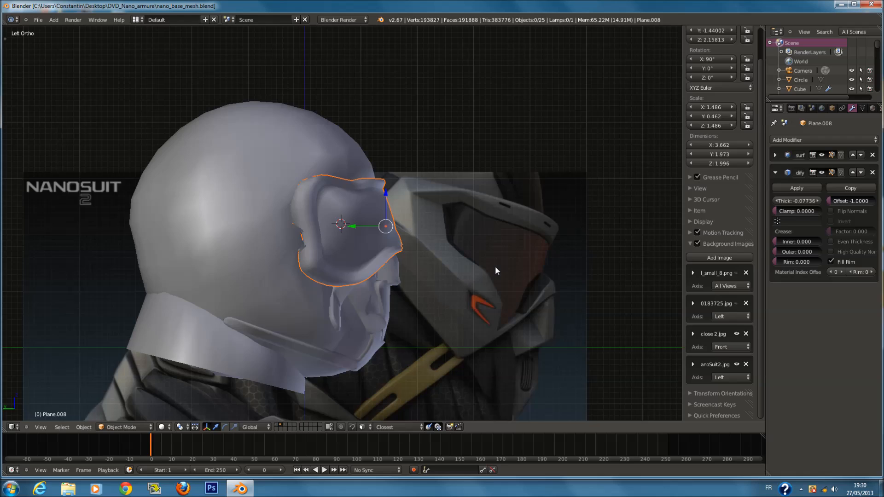
pyautogui.press('a')
pyautogui.scroll(-1, 427, 248)
pyautogui.press('r')
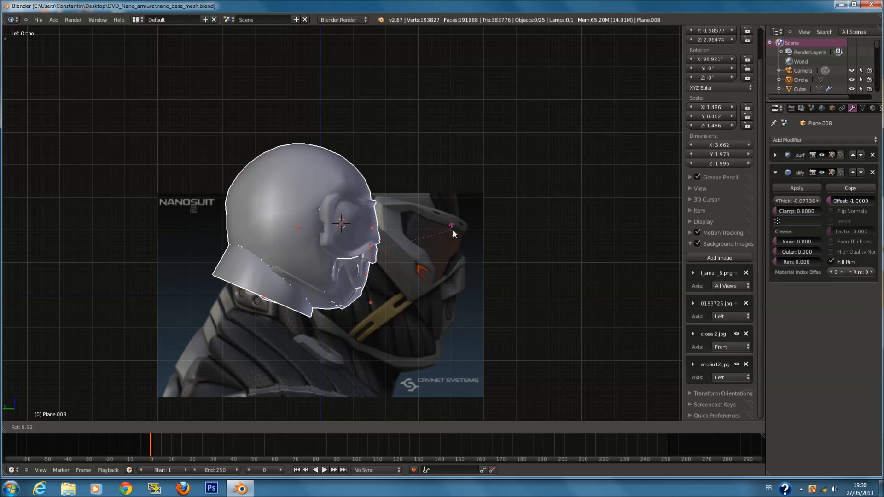
pyautogui.click(453, 230)
# Reselect the visor and circle-select the faces along its upper edge in Edit Mode.
pyautogui.scroll(3, 452, 230)
pyautogui.rightClick(396, 194)
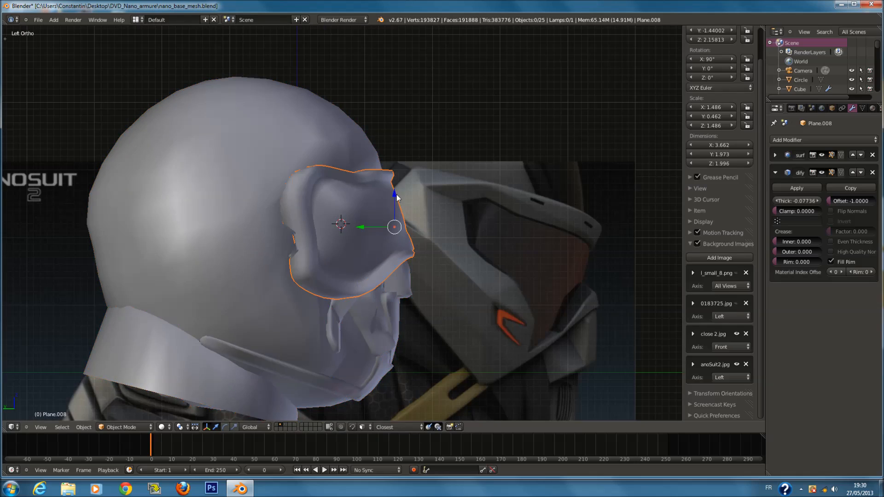
pyautogui.scroll(4, 396, 194)
pyautogui.keyDown('shift'); pyautogui.moveTo(435, 139); pyautogui.dragTo(435, 210, button='middle'); pyautogui.keyUp('shift')
pyautogui.press('Tab')
pyautogui.press('z')
pyautogui.press('a')
pyautogui.press('a')
pyautogui.press('a')
pyautogui.press('c')
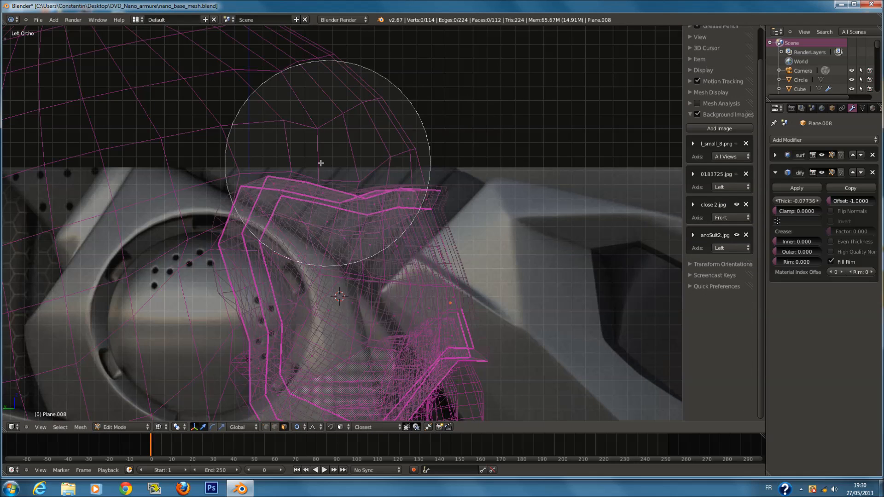
pyautogui.moveTo(323, 163); pyautogui.dragTo(420, 155)
pyautogui.scroll(2, 299, 294)
pyautogui.moveTo(273, 292); pyautogui.dragTo(441, 311, button='middle')
pyautogui.rightClick(437, 310)
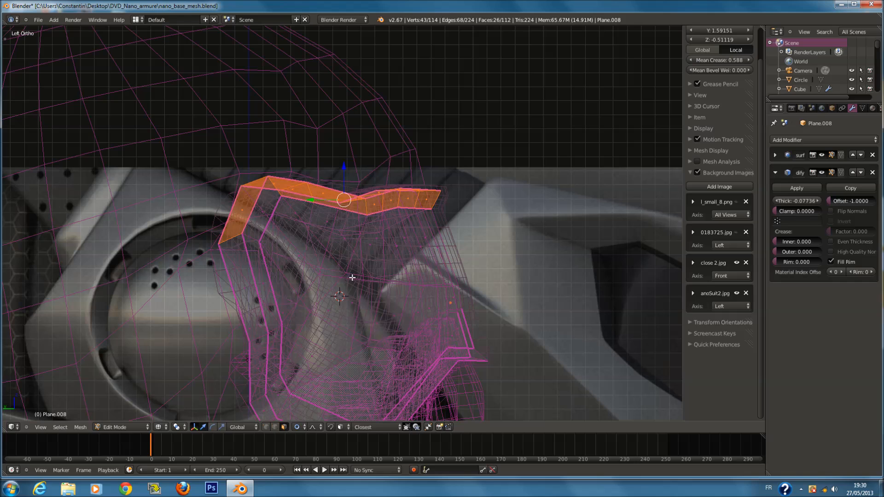
# Stretch the visor's upper edge faces along Y and rotate them slightly with smooth proportional editing.
pyautogui.press('s')
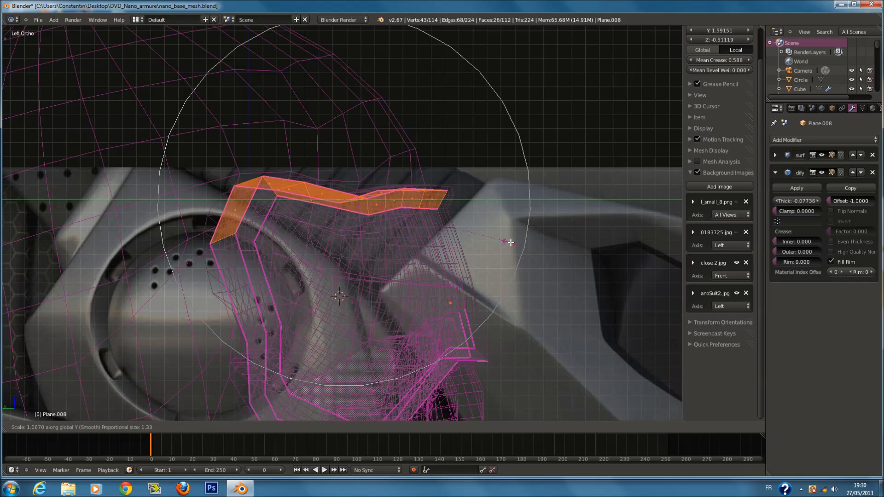
pyautogui.click(540, 254)
pyautogui.press('r')
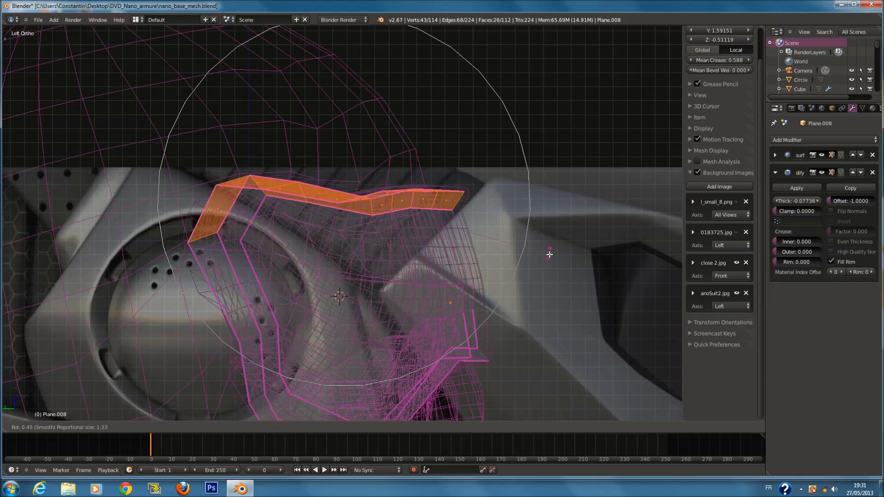
pyautogui.click(554, 275)
# Return the visor to Object Mode with solid shading and save the blend file over the existing one.
pyautogui.press('z')
pyautogui.scroll(-4, 532, 276)
pyautogui.press('Tab')
pyautogui.scroll(-1, 511, 275)
pyautogui.hotkey('ctrl', 's')
pyautogui.click(475, 270)
# Scale the visor's upper edge faces along X with proportional editing.
pyautogui.moveTo(473, 267); pyautogui.dragTo(379, 219, button='middle')
pyautogui.press('Tab')
pyautogui.press('s')
pyautogui.press('x')
pyautogui.click(509, 237)
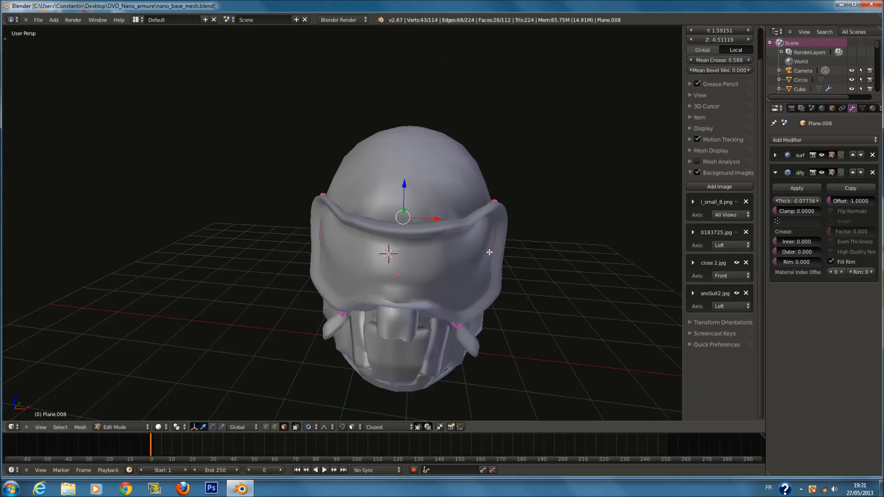
# Circle-select the +X half of the visor in front wireframe view and delete its faces.
pyautogui.press('KP_1')
pyautogui.press('z')
pyautogui.scroll(1, 428, 253)
pyautogui.press('a')
pyautogui.press('a')
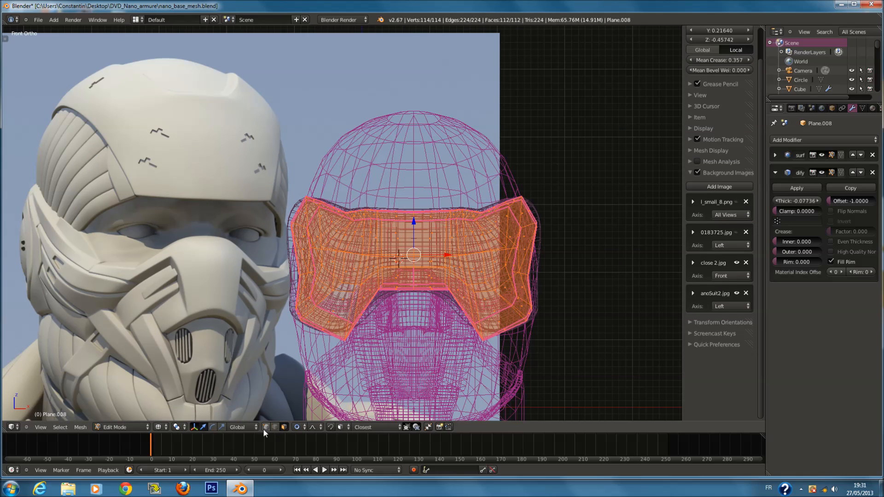
pyautogui.scroll(1, 285, 190)
pyautogui.press('a')
pyautogui.press('c')
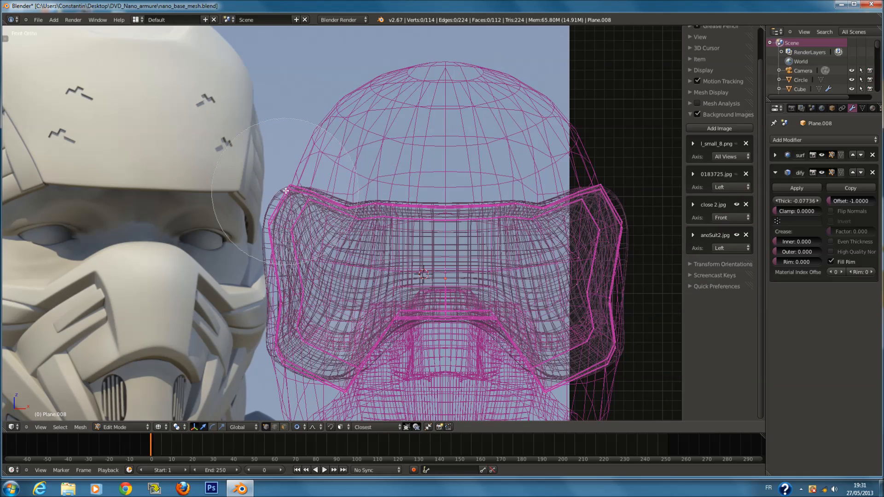
pyautogui.scroll(8, 575, 203)
pyautogui.moveTo(578, 203)
pyautogui.mouseDown()
pyautogui.moveTo(534, 233)
pyautogui.moveTo(547, 335)
pyautogui.mouseUp()
pyautogui.rightClick(591, 275)
pyautogui.scroll(-1, 591, 276)
pyautogui.press('x')
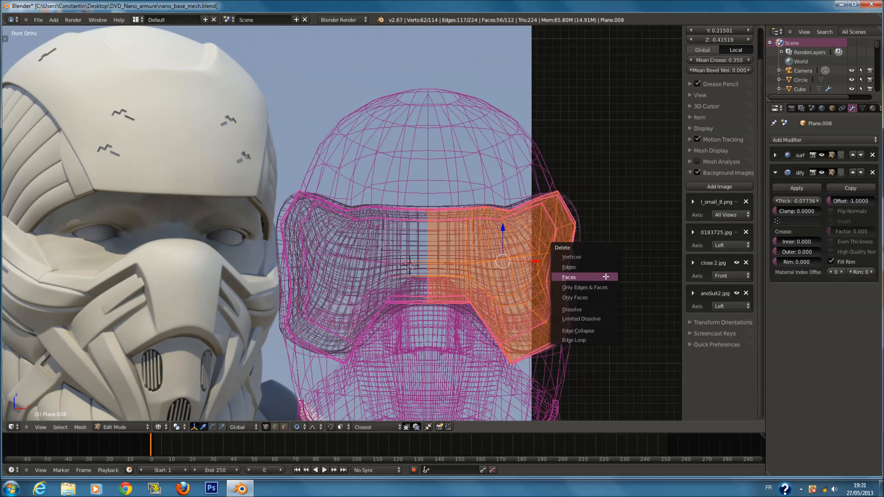
pyautogui.click(590, 276)
# Return the visor to Object Mode, add a Mirror modifier to it and reopen its mesh for editing.
pyautogui.press('Tab')
pyautogui.press('z')
pyautogui.click(794, 140)
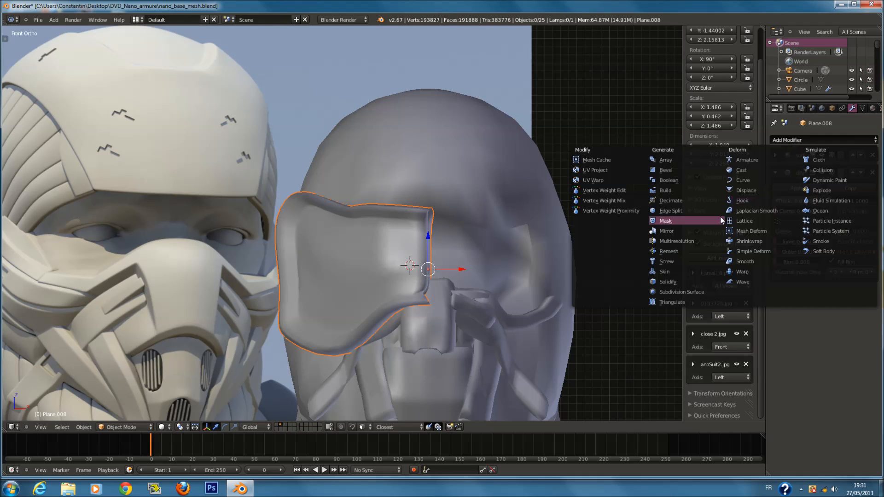
pyautogui.click(707, 227)
pyautogui.press('Tab')
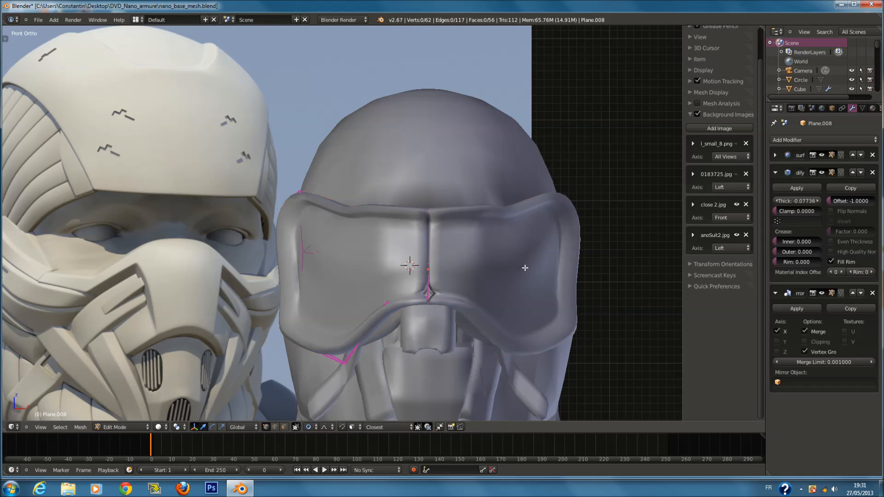
# Restore the deleted half of the visor, reselect it with face selection mode active and delete those faces.
pyautogui.press('z')
pyautogui.press('a')
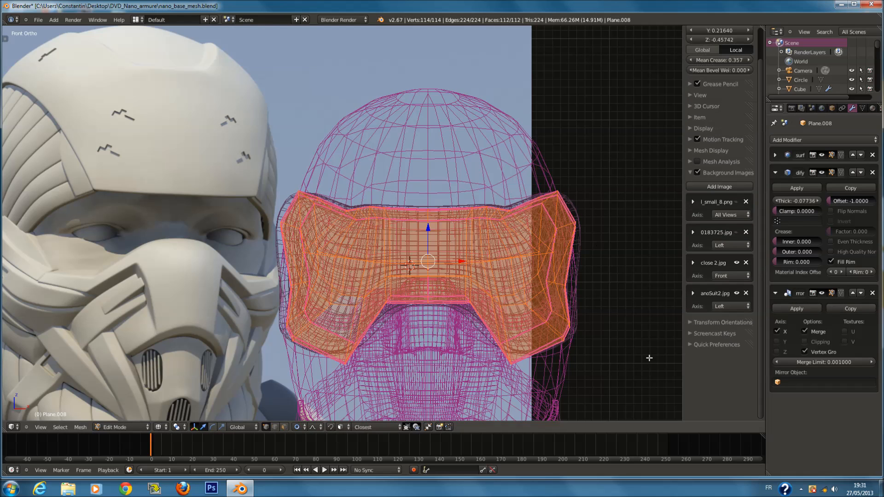
pyautogui.press('a')
pyautogui.press('c')
pyautogui.moveTo(598, 231)
pyautogui.mouseDown()
pyautogui.moveTo(594, 337)
pyautogui.moveTo(597, 220)
pyautogui.moveTo(530, 271)
pyautogui.mouseUp()
pyautogui.rightClick(414, 333)
pyautogui.click(284, 428)
pyautogui.press('c')
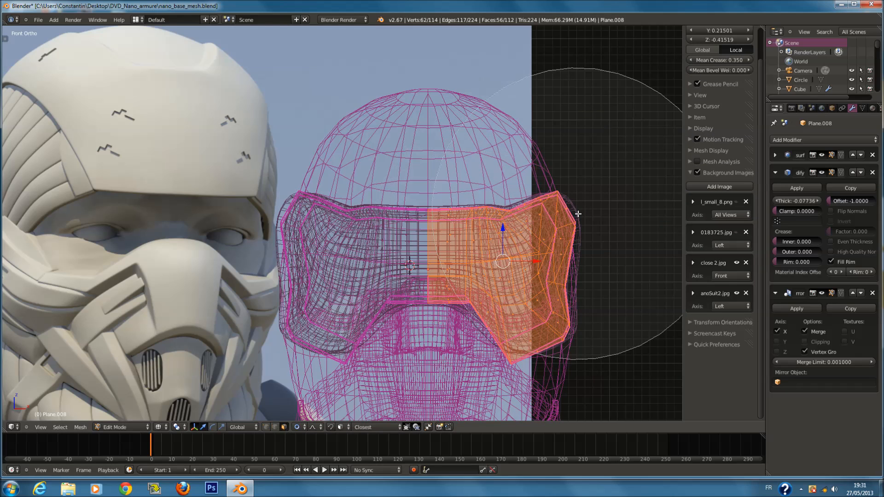
pyautogui.press('z')
pyautogui.press('x')
pyautogui.click(588, 272)
# Circle-select the faces along the outer side of the remaining visor half.
pyautogui.press('a')
pyautogui.press('a')
pyautogui.press('z')
pyautogui.press('a')
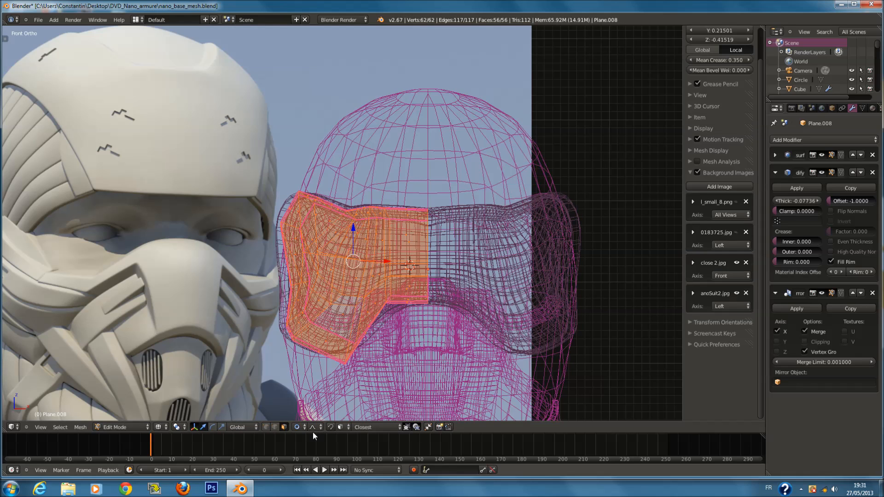
pyautogui.press('a')
pyautogui.press('c')
pyautogui.moveTo(235, 221); pyautogui.dragTo(255, 338)
pyautogui.press('z')
pyautogui.press('z')
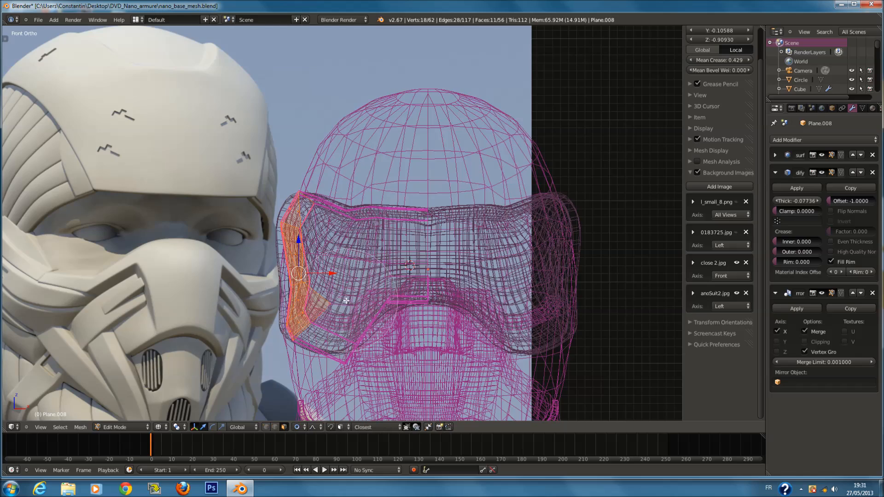
pyautogui.press('Escape')
# Rotate the visor's outer side faces slightly in top view with smooth proportional editing and shift them inward along X.
pyautogui.moveTo(346, 302)
pyautogui.mouseDown(button='middle')
pyautogui.moveTo(400, 283)
pyautogui.moveTo(336, 283)
pyautogui.mouseUp(button='middle')
pyautogui.press('z')
pyautogui.press('z')
pyautogui.press('KP_7')
pyautogui.keyDown('shift'); pyautogui.scroll(5, 350, 248); pyautogui.keyUp('shift')
pyautogui.press('r')
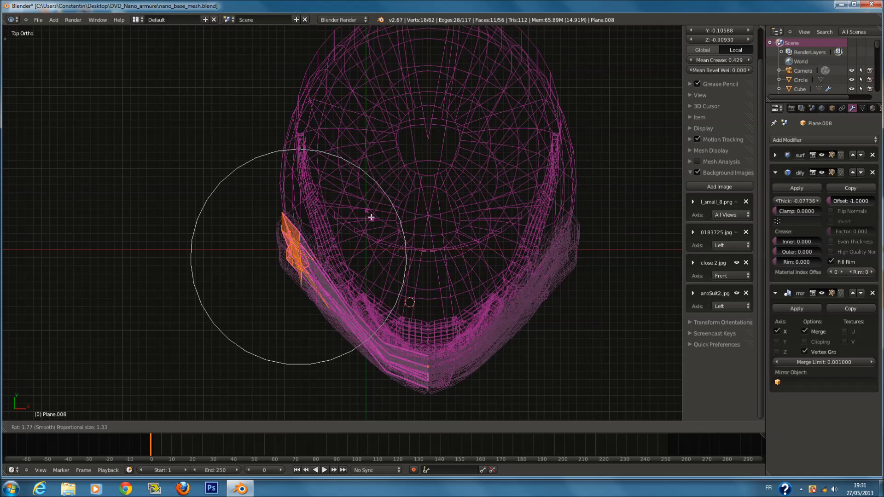
pyautogui.click(377, 227)
pyautogui.press('z')
pyautogui.moveTo(376, 230); pyautogui.dragTo(370, 188, button='middle')
pyautogui.moveTo(340, 285); pyautogui.dragTo(347, 285)
pyautogui.press('z')
pyautogui.moveTo(404, 283)
pyautogui.mouseDown(button='middle')
pyautogui.moveTo(416, 291)
pyautogui.moveTo(435, 239)
pyautogui.moveTo(457, 276)
pyautogui.moveTo(347, 269)
pyautogui.moveTo(354, 276)
pyautogui.mouseUp(button='middle')
# Return the visor to Object Mode with solid shading and save the blend file over the existing one.
pyautogui.press('a')
pyautogui.scroll(1, 417, 291)
pyautogui.press('a')
pyautogui.press('z')
pyautogui.press('Tab')
pyautogui.scroll(-3, 380, 275)
pyautogui.hotkey('ctrl', 's')
pyautogui.press('Return')
# Apply the visor's Mirror modifier and remove duplicate vertices from the whole mesh.
pyautogui.press('KP_1')
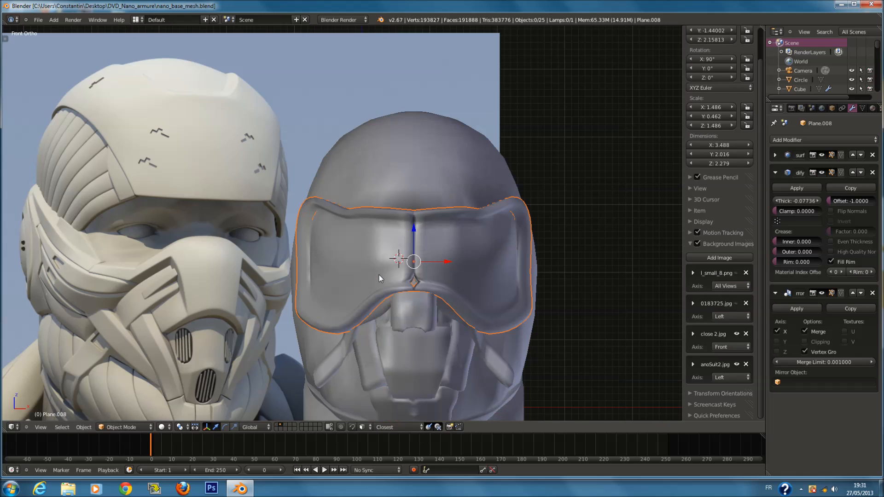
pyautogui.click(811, 307)
pyautogui.press('Tab')
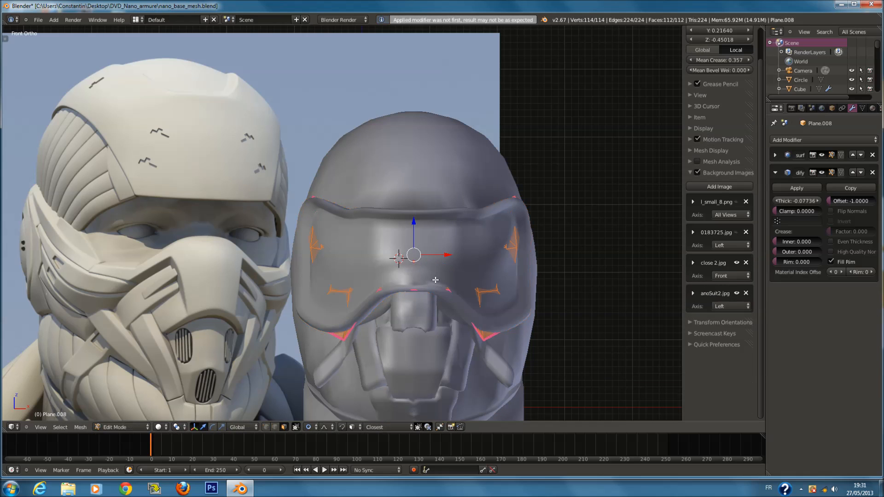
pyautogui.scroll(-2, 440, 282)
pyautogui.press('t')
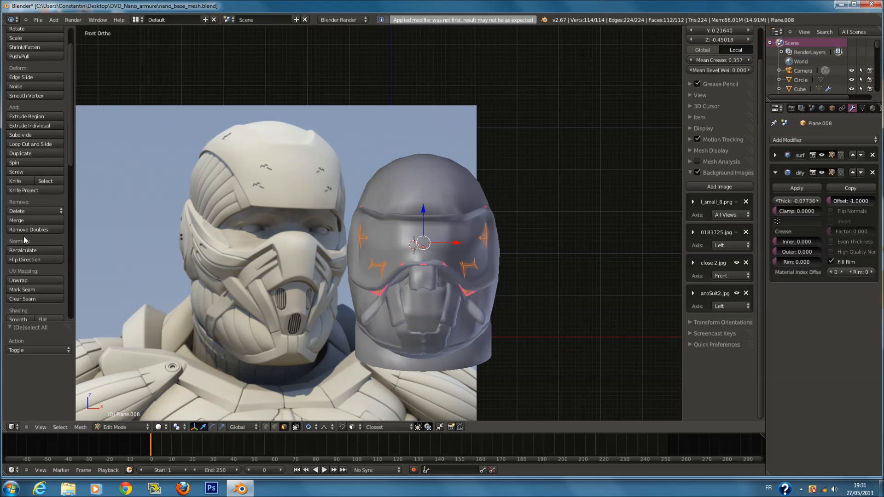
pyautogui.click(38, 232)
pyautogui.press('t')
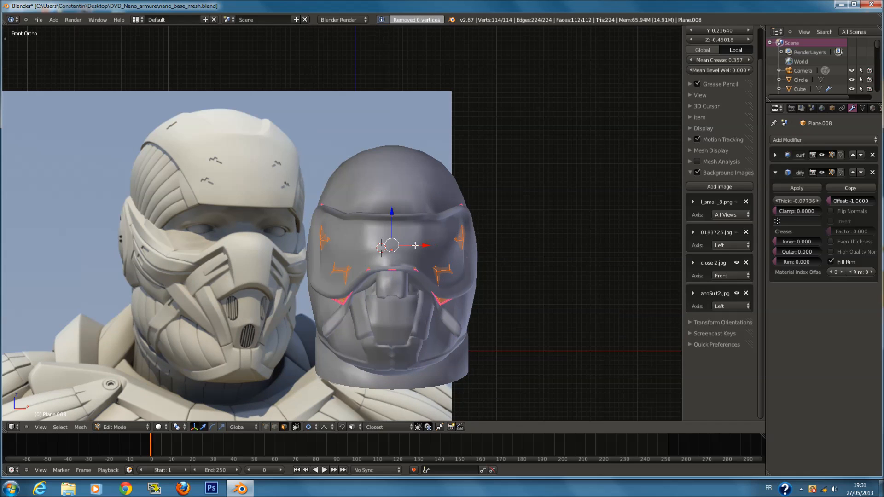
# Leave Edit Mode on the visor, save the blend file and compare its wireframe with the front reference.
pyautogui.press('Tab')
pyautogui.hotkey('ctrl', 's')
pyautogui.scroll(2, 447, 221)
pyautogui.press('z')
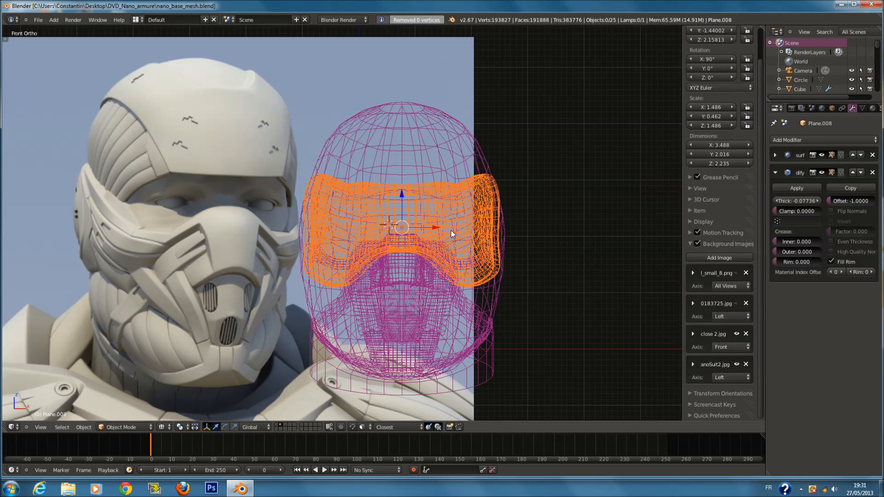
pyautogui.press('z')
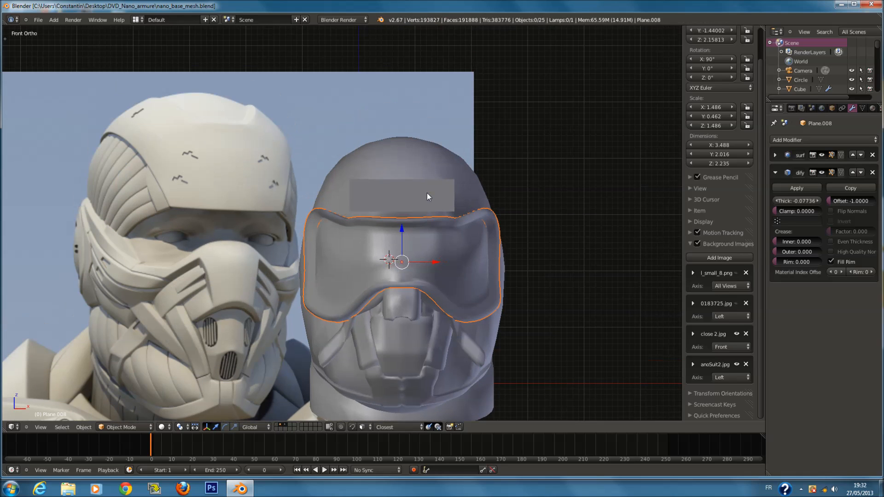
# Select the flat rectangular plane on the helmet's forehead and save the blend file.
pyautogui.rightClick(426, 195)
pyautogui.scroll(3, 445, 212)
pyautogui.hotkey('ctrl', 's')
pyautogui.scroll(-2, 217, 177)
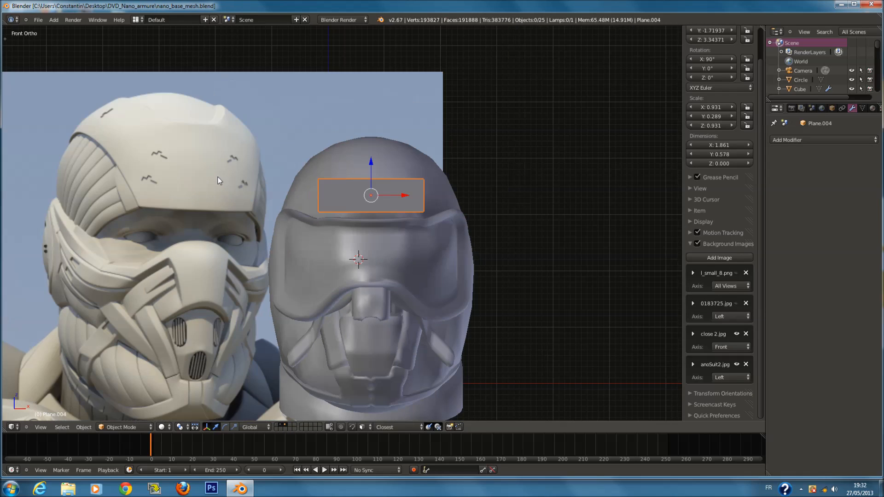
pyautogui.hotkey('ctrl', 's')
# Tilt the forehead plane's face and move it back toward the head in Edit Mode, and save the file.
pyautogui.click(280, 169)
pyautogui.moveTo(372, 170); pyautogui.dragTo(377, 176)
pyautogui.hotkey('ctrl', 'z')
pyautogui.press('Tab')
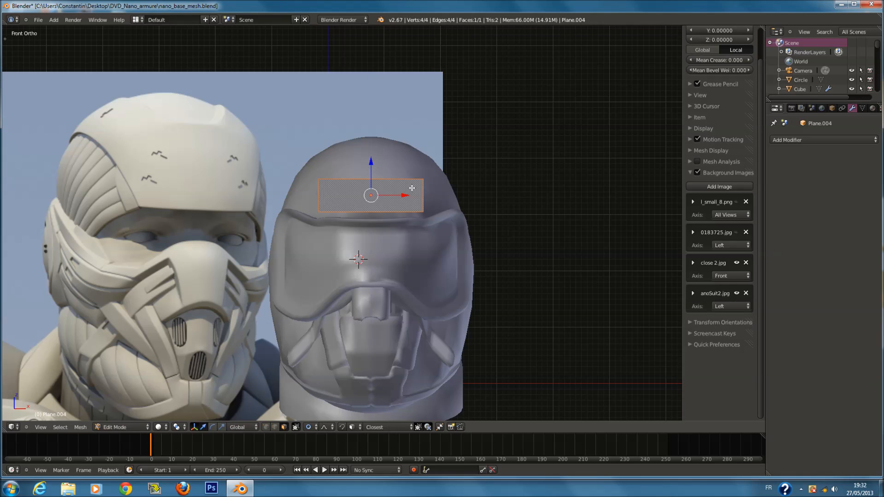
pyautogui.press('Tab')
pyautogui.hotkey('ctrl', 's')
# Open the head mesh in Edit Mode and circle-select the faces on the upper side of the skull.
pyautogui.rightClick(441, 170)
pyautogui.press('Tab')
pyautogui.press('z')
pyautogui.press('a')
pyautogui.press('c')
pyautogui.click(307, 164)
pyautogui.press('z')
pyautogui.press('g')
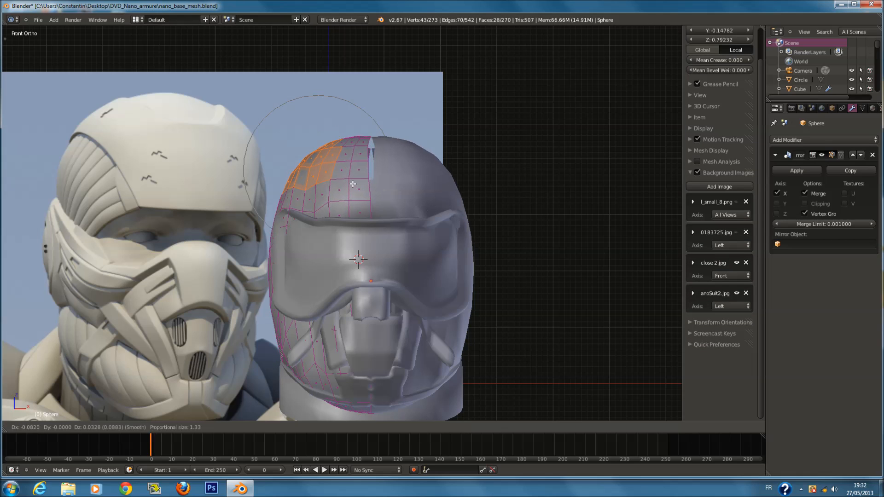
pyautogui.rightClick(353, 184)
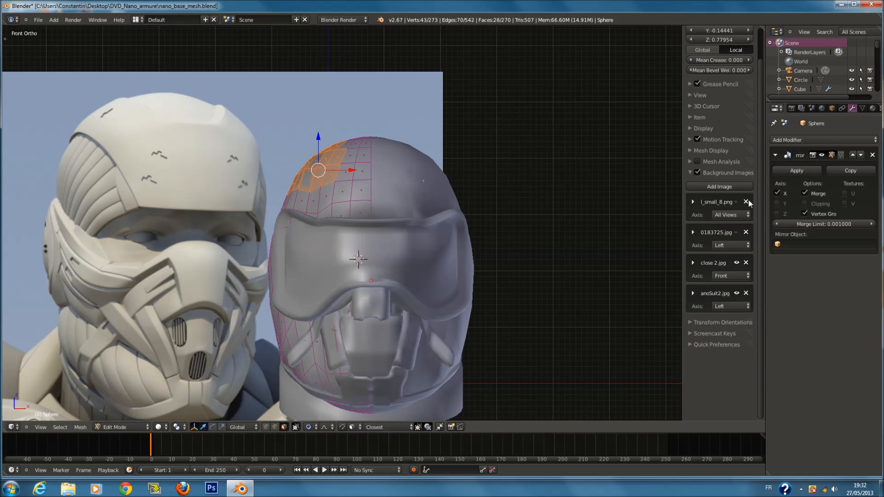
# Enable Clipping on the head's Mirror modifier, and move and scale the upper skull faces with smooth proportional editing.
pyautogui.press('g')
pyautogui.click(405, 189)
pyautogui.press('s')
pyautogui.click(448, 180)
# Circle-select the head's side faces behind the visor, nudge them inward with proportional editing, and save the file in Object Mode.
pyautogui.press('a')
pyautogui.press('z')
pyautogui.press('c')
pyautogui.click(269, 241)
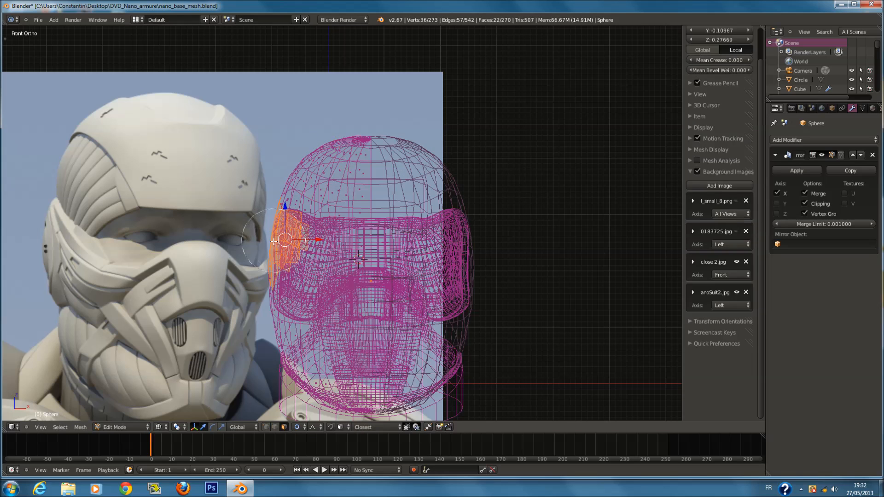
pyautogui.press('z')
pyautogui.press('g')
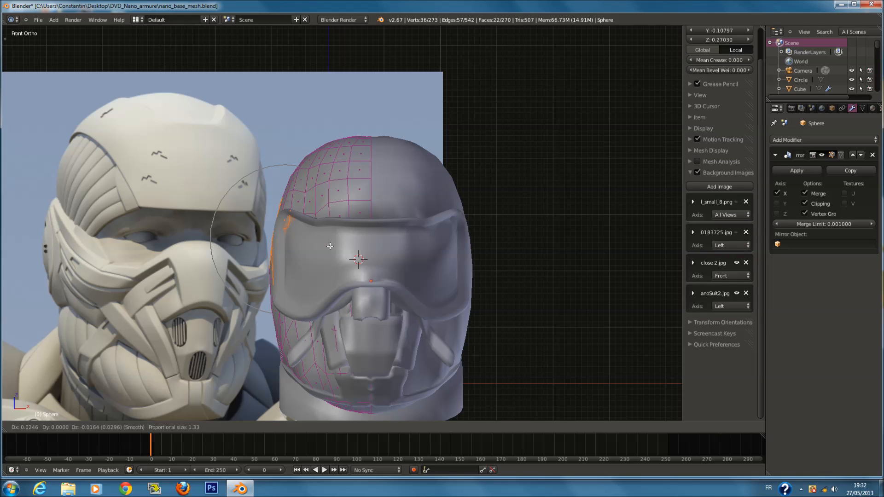
pyautogui.click(330, 246)
pyautogui.press('Tab')
pyautogui.hotkey('ctrl', 's')
pyautogui.click(335, 248)
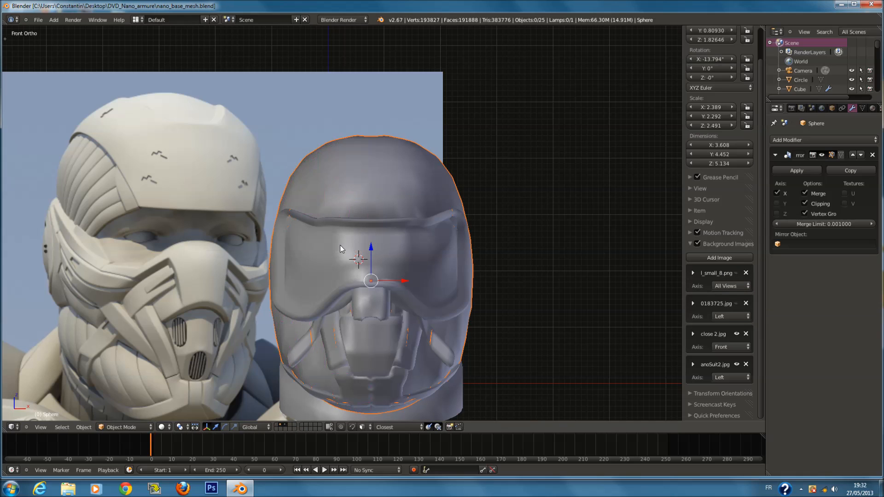
# Move the head's selected side faces about 0.057 further inward along X with smooth proportional editing.
pyautogui.press('Tab')
pyautogui.moveTo(316, 239); pyautogui.dragTo(317, 239)
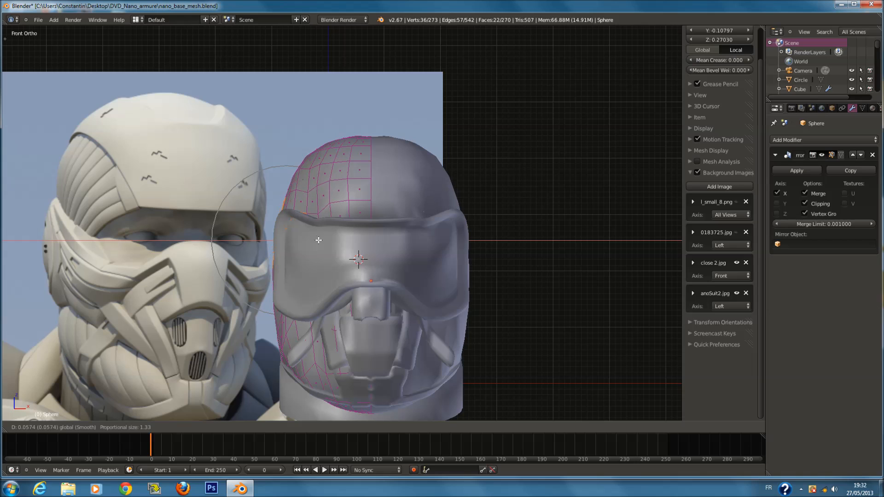
pyautogui.moveTo(318, 240); pyautogui.dragTo(318, 239)
pyautogui.press('Tab')
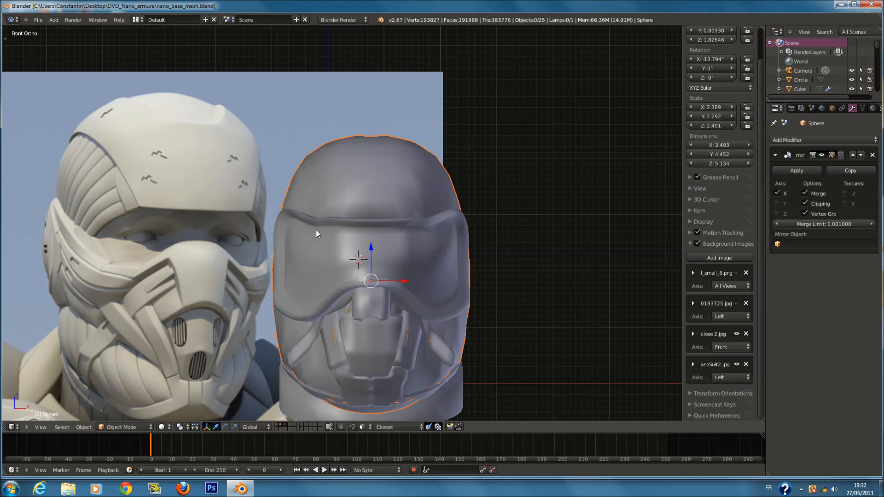
# Select the forehead plane and add a Subdivision Surface modifier with level 2.
pyautogui.press('z')
pyautogui.rightClick(388, 180)
pyautogui.press('z')
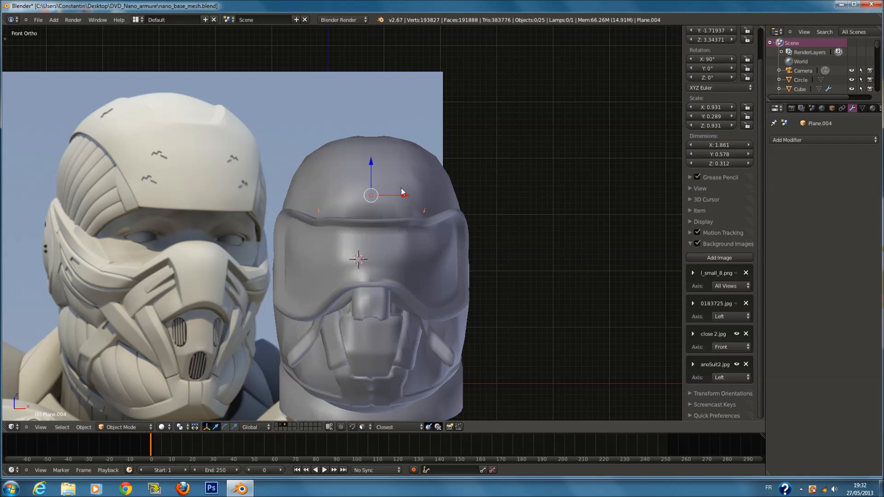
pyautogui.hotkey('ctrl', '2')
# Add five evenly spaced vertical loop cuts across the forehead plane.
pyautogui.press('z')
pyautogui.press('Tab')
pyautogui.hotkey('ctrl', 'r')
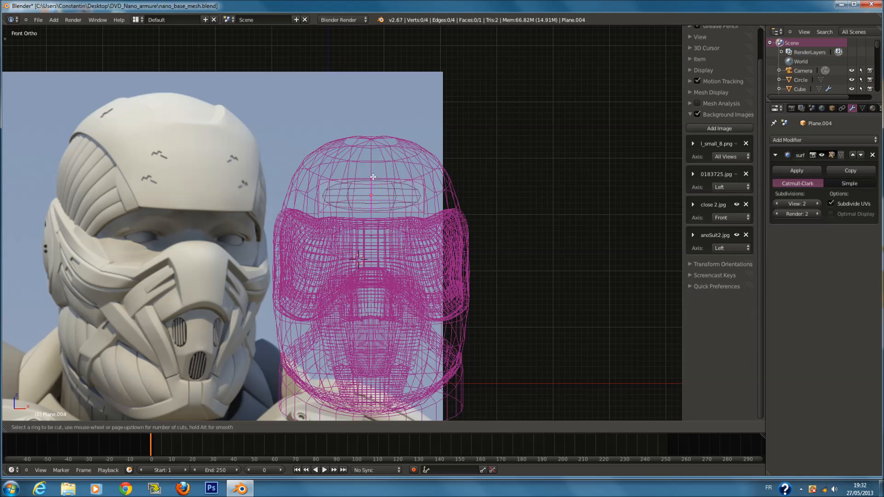
pyautogui.click(373, 177)
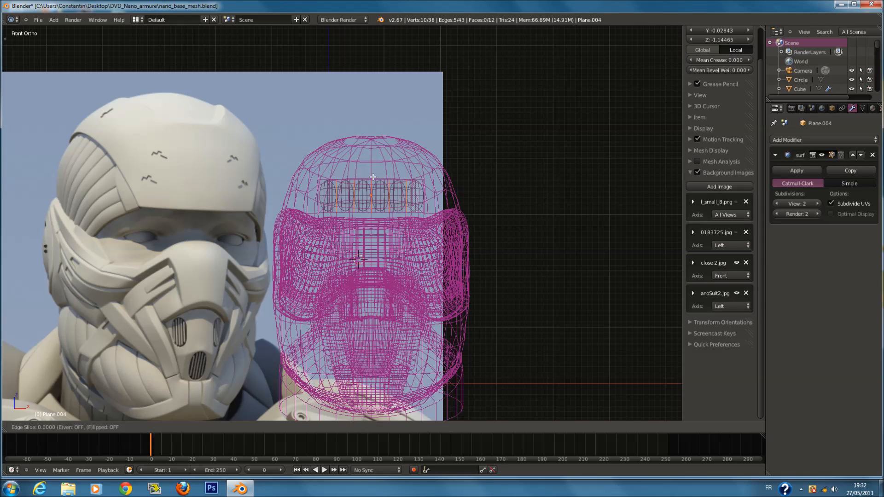
pyautogui.rightClick(373, 176)
pyautogui.press('z')
pyautogui.press('z')
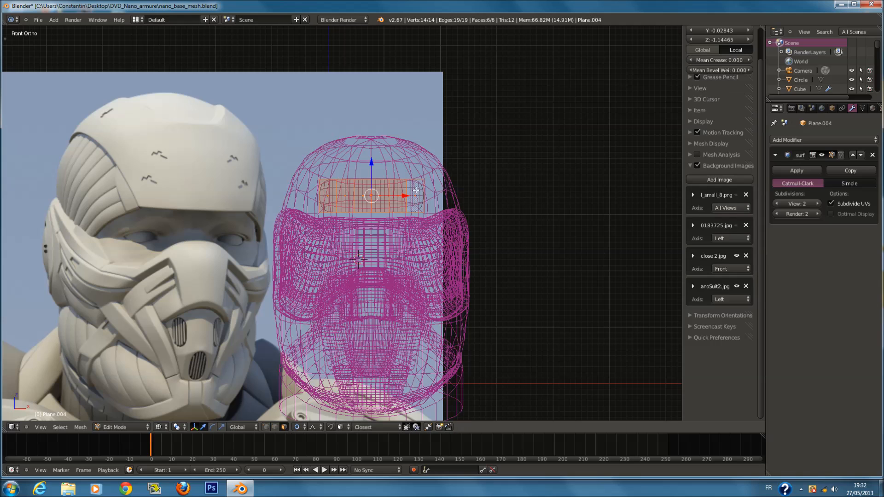
# Delete the three faces on the forehead plane's +X half and add a Mirror modifier to the object.
pyautogui.press('a')
pyautogui.press('c')
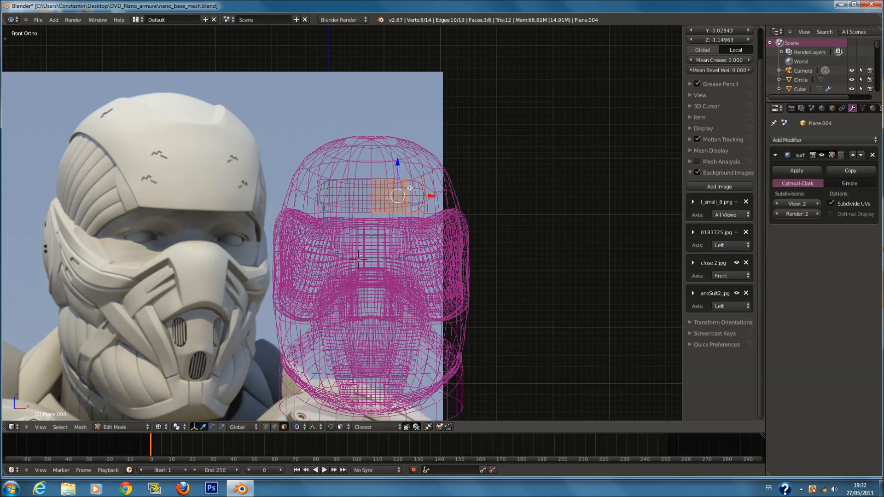
pyautogui.press('Tab')
pyautogui.click(827, 140)
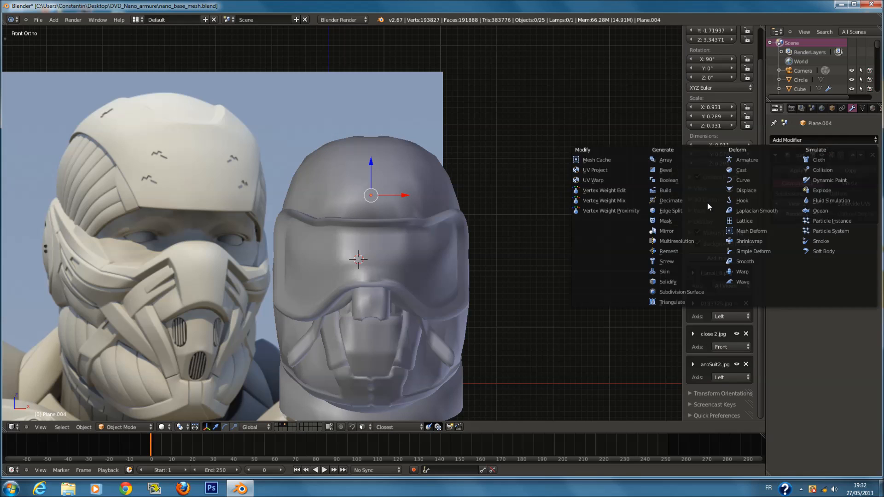
pyautogui.click(666, 231)
# Shift the forehead plane's remaining faces forward toward the head surface in Edit Mode, and save the blend file.
pyautogui.press('Tab')
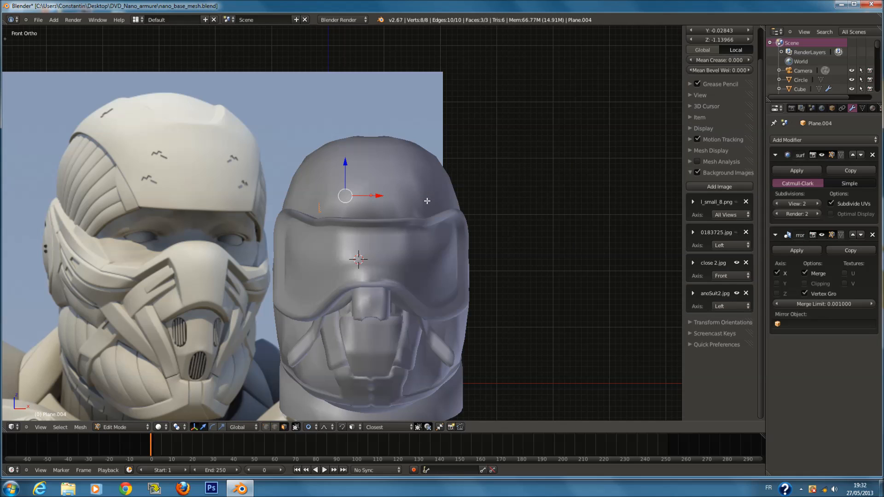
pyautogui.press('Tab')
pyautogui.hotkey('ctrl', 's')
pyautogui.click(391, 198)
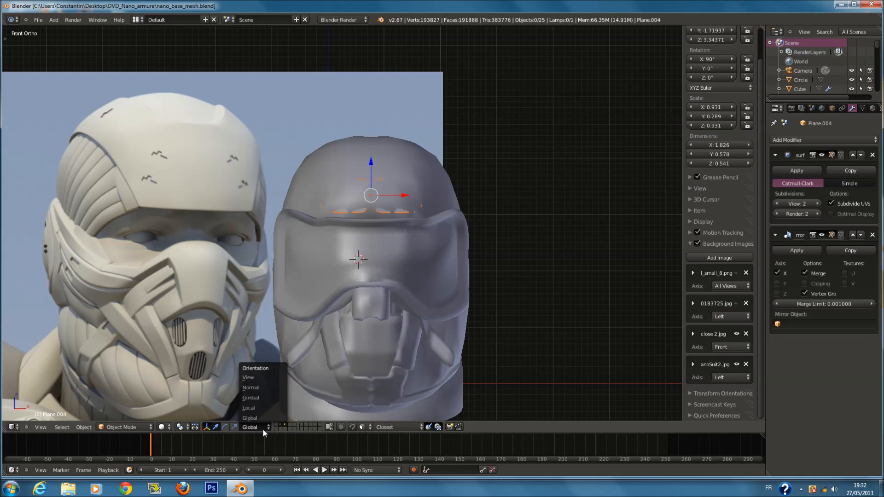
# Reopen the forehead plane in Edit Mode and disable proportional editing.
pyautogui.press('Tab')
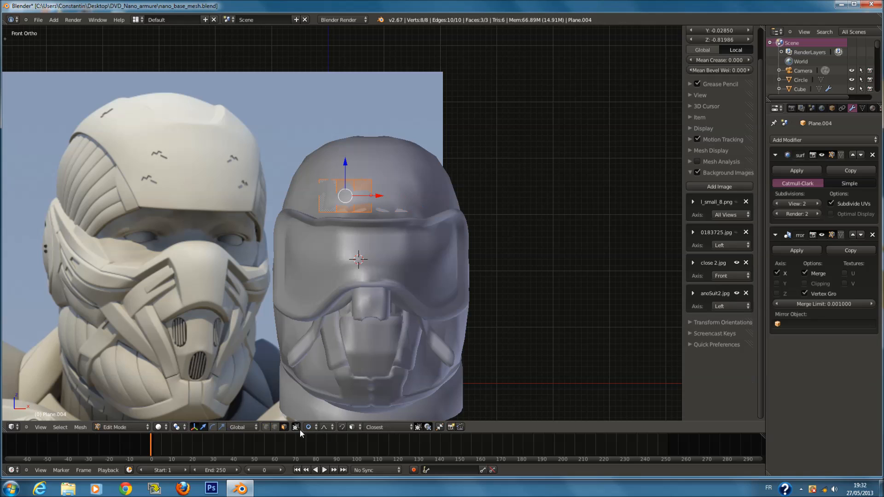
pyautogui.click(305, 428)
pyautogui.click(317, 418)
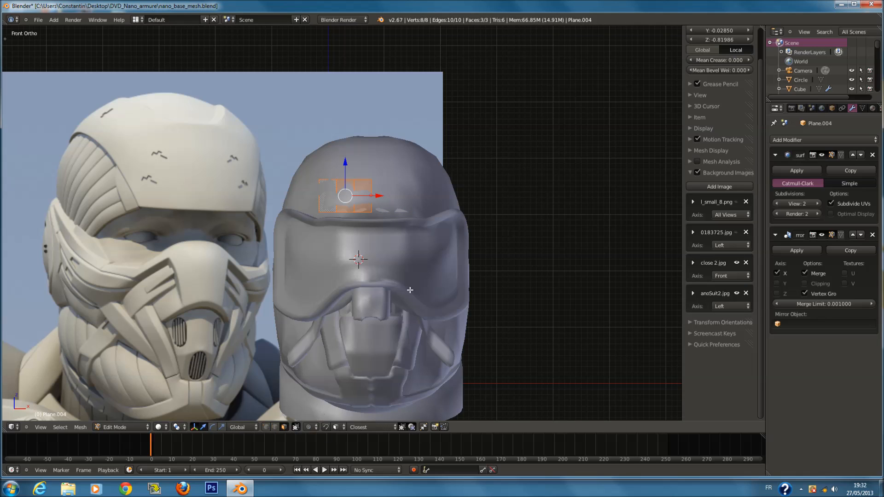
# Save the blend file, then add a Solidify modifier to the forehead plane with a thickness of -0.05984.
pyautogui.press('Tab')
pyautogui.hotkey('ctrl', 's')
pyautogui.scroll(2, 417, 225)
pyautogui.scroll(-1, 413, 231)
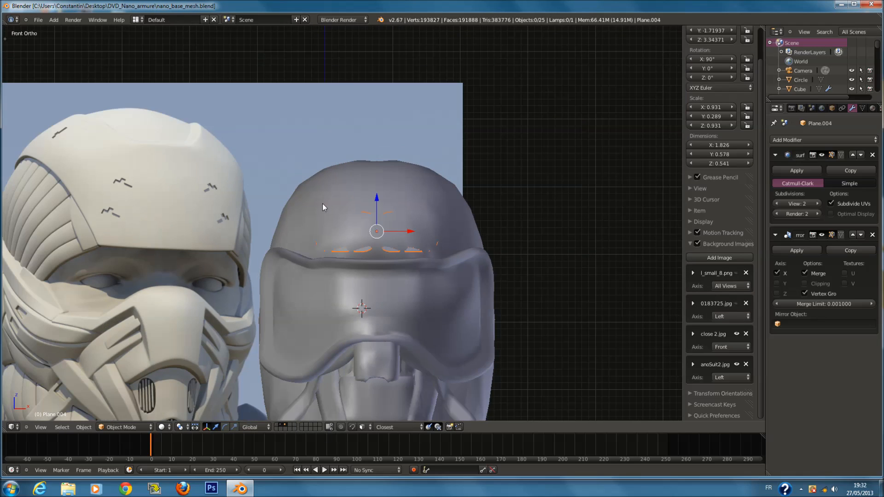
pyautogui.press('Tab')
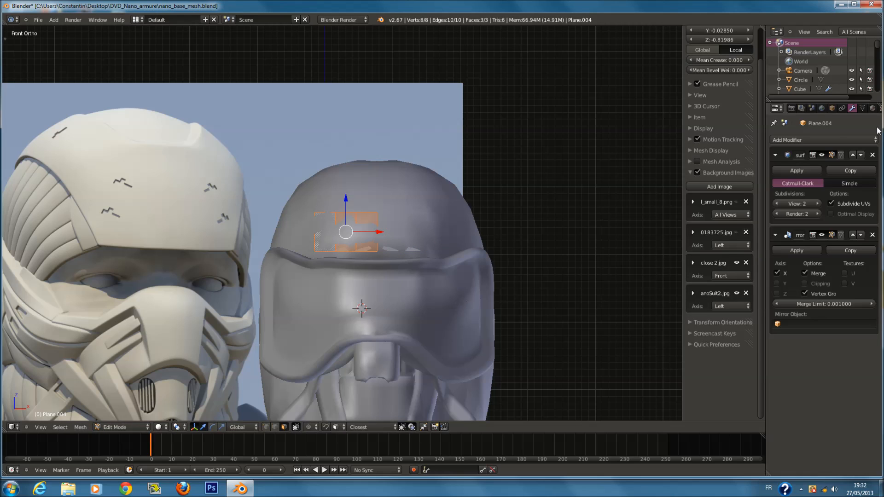
pyautogui.click(818, 140)
pyautogui.click(691, 282)
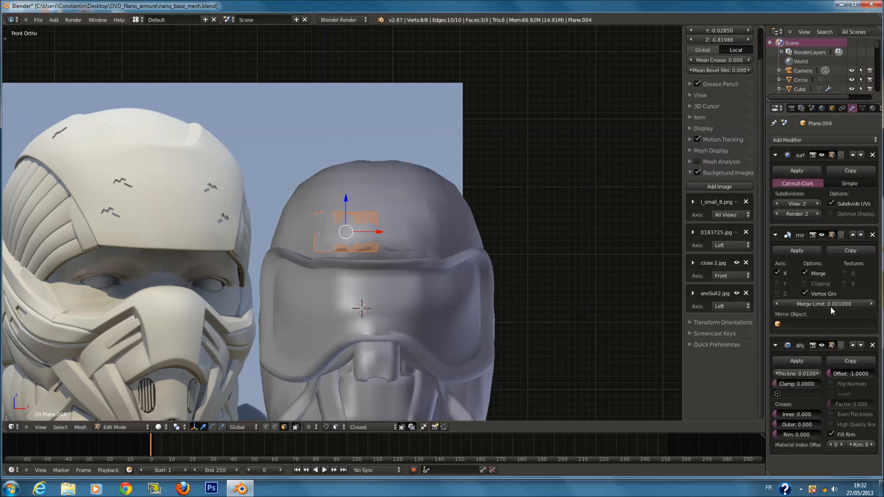
pyautogui.moveTo(796, 373); pyautogui.dragTo(785, 371)
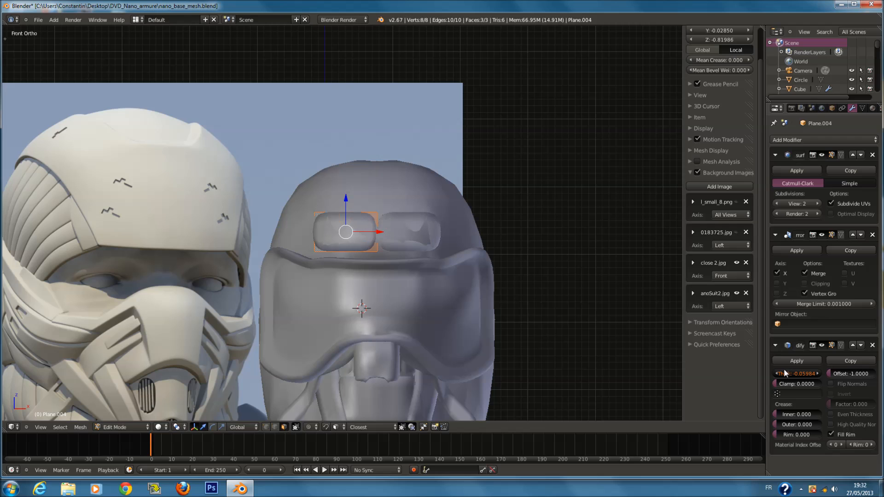
# Extrude the upper edge of the forehead plane's outer section upward toward the top of the head.
pyautogui.moveTo(348, 179); pyautogui.dragTo(363, 286, button='middle')
pyautogui.scroll(1, 367, 266)
pyautogui.press('z')
pyautogui.rightClick(363, 289)
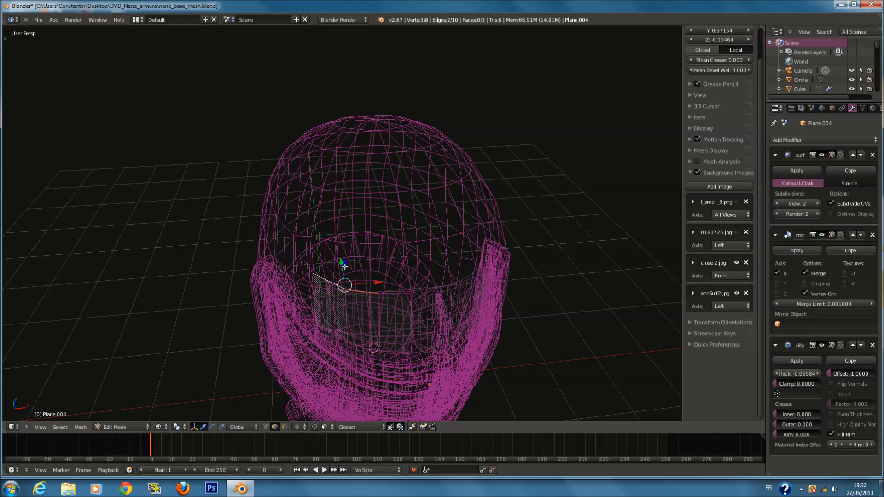
pyautogui.press('KP_1')
pyautogui.press('z')
pyautogui.scroll(2, 421, 216)
pyautogui.press('e')
pyautogui.rightClick(414, 174)
pyautogui.press('g')
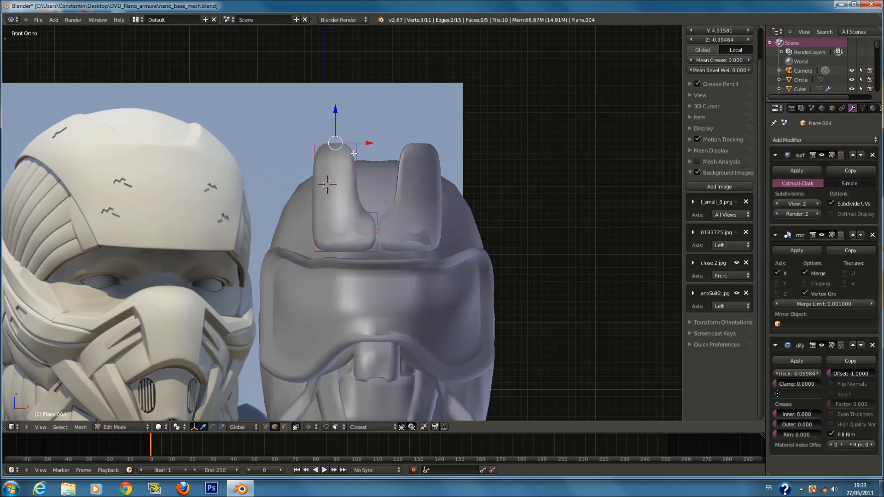
pyautogui.click(366, 170)
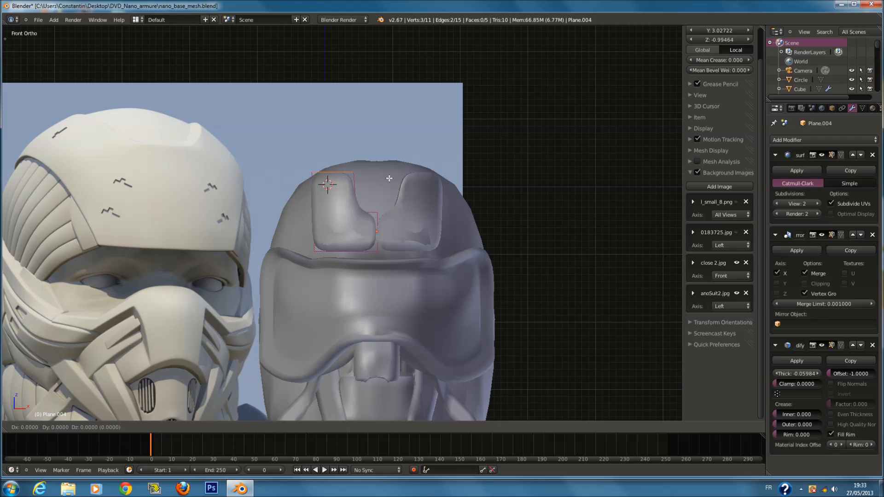
# Reposition the extruded upper edge back against the head surface, including a shift along Y.
pyautogui.press('KP_7')
pyautogui.scroll(5, 389, 195)
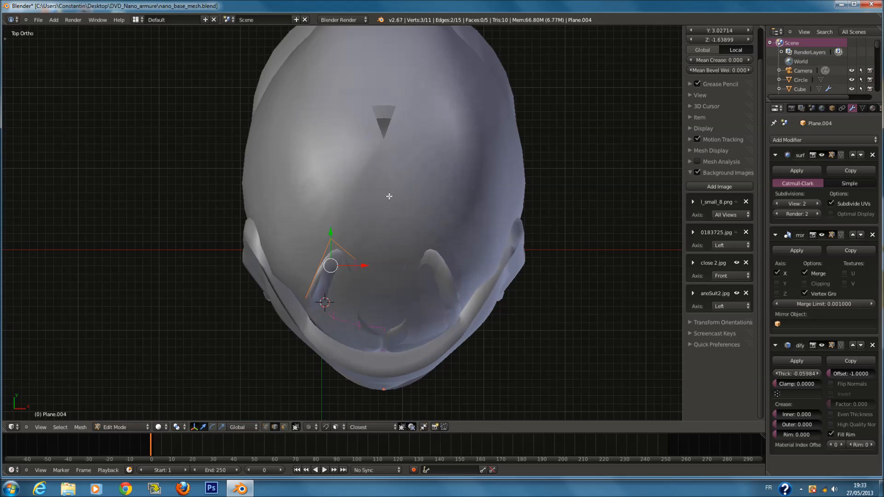
pyautogui.press('KP_1')
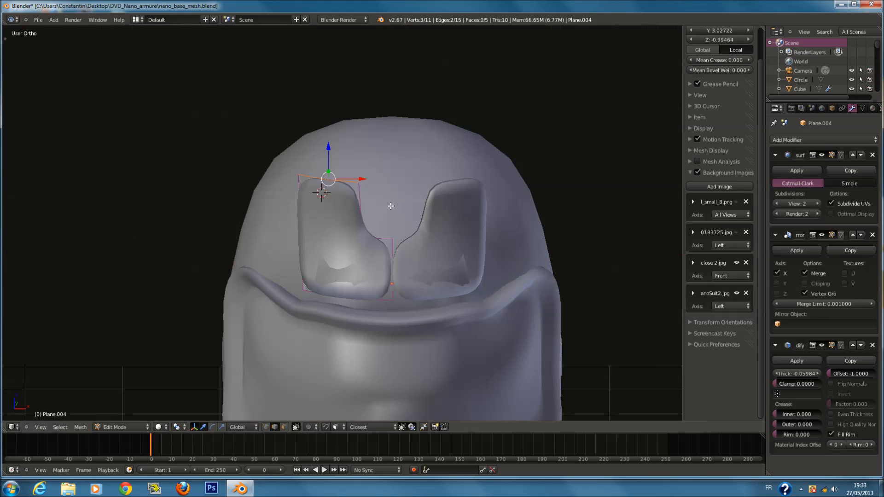
pyautogui.scroll(4, 391, 203)
pyautogui.press('g')
pyautogui.click(425, 189)
pyautogui.press('g')
pyautogui.click(442, 144)
pyautogui.press('g')
pyautogui.click(433, 151)
pyautogui.press('g')
pyautogui.press('y')
pyautogui.click(434, 151)
pyautogui.press('KP_7')
# Close the gap on the head mesh's crown by moving the stray vertex onto the mirror centre line, and save the file.
pyautogui.press('Tab')
pyautogui.scroll(1, 413, 131)
pyautogui.rightClick(413, 132)
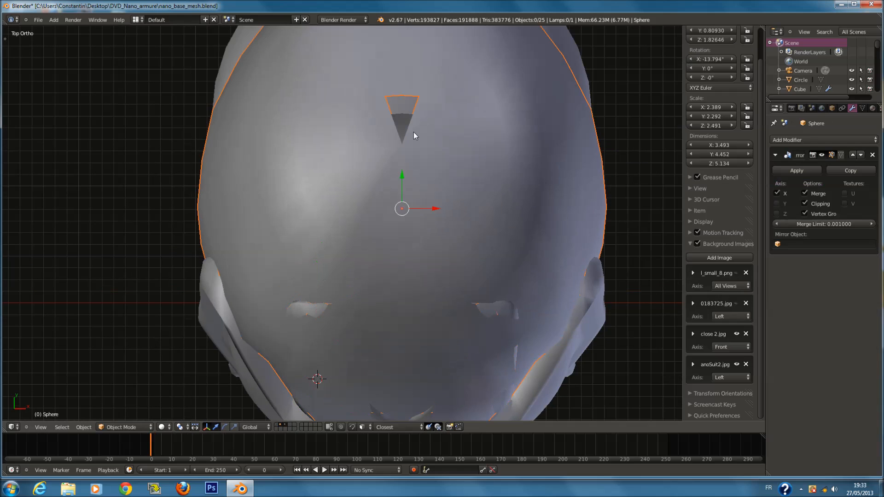
pyautogui.press('z')
pyautogui.press('Tab')
pyautogui.press('z')
pyautogui.press('a')
pyautogui.press('a')
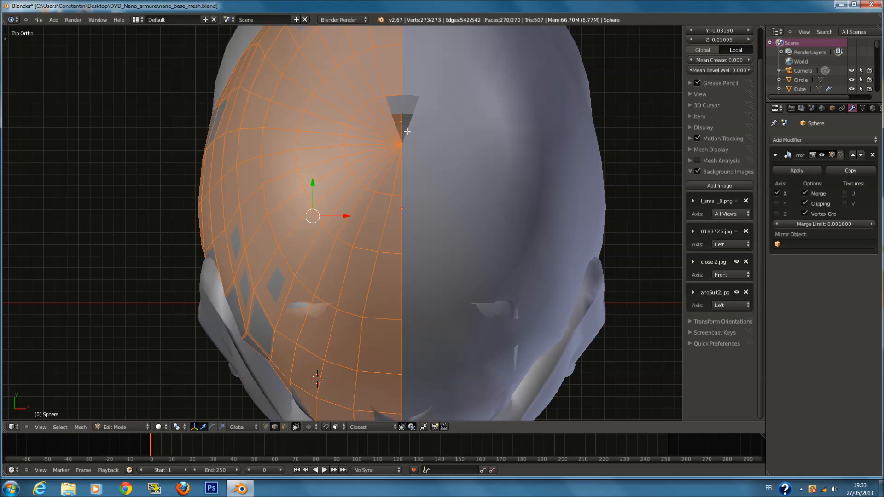
pyautogui.rightClick(402, 94)
pyautogui.rightClick(385, 95)
pyautogui.moveTo(403, 95); pyautogui.dragTo(438, 99)
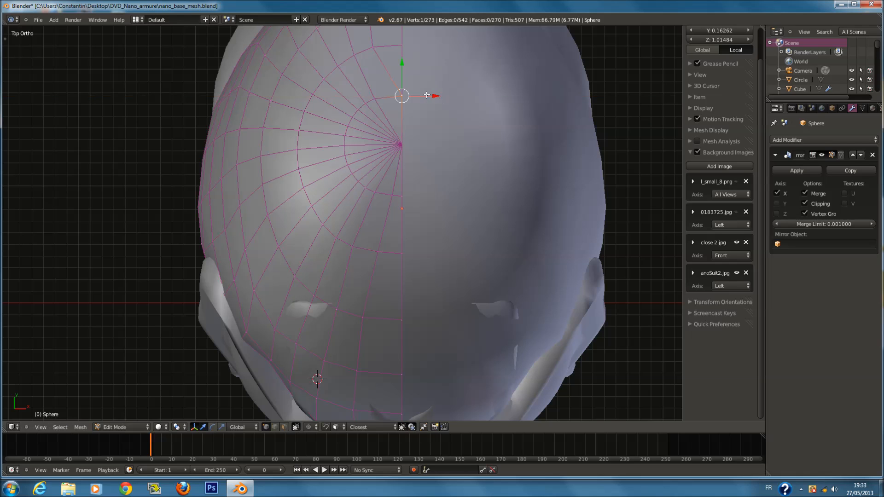
pyautogui.scroll(-2, 425, 96)
pyautogui.press('Tab')
pyautogui.hotkey('ctrl', 's')
# Reopen the forehead plane in Edit Mode and straighten its extruded edge front to back by scaling it to 0.
pyautogui.click(382, 197)
pyautogui.rightClick(322, 302)
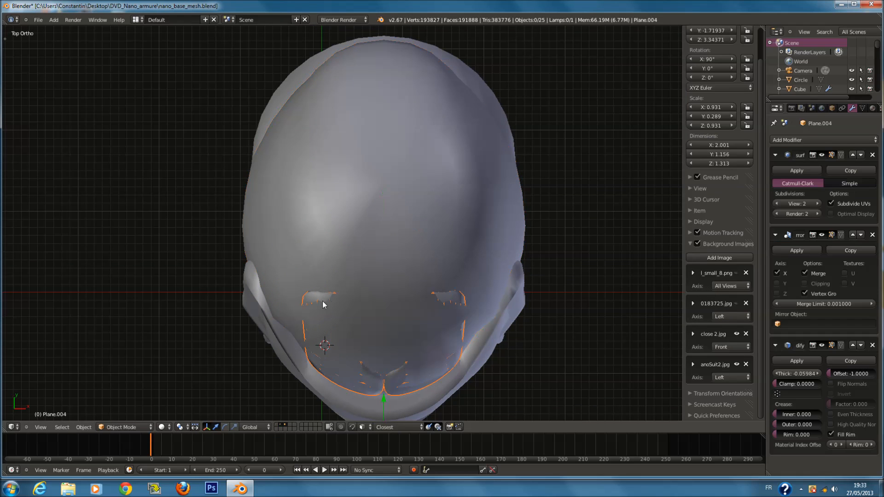
pyautogui.press('Tab')
pyautogui.press('z')
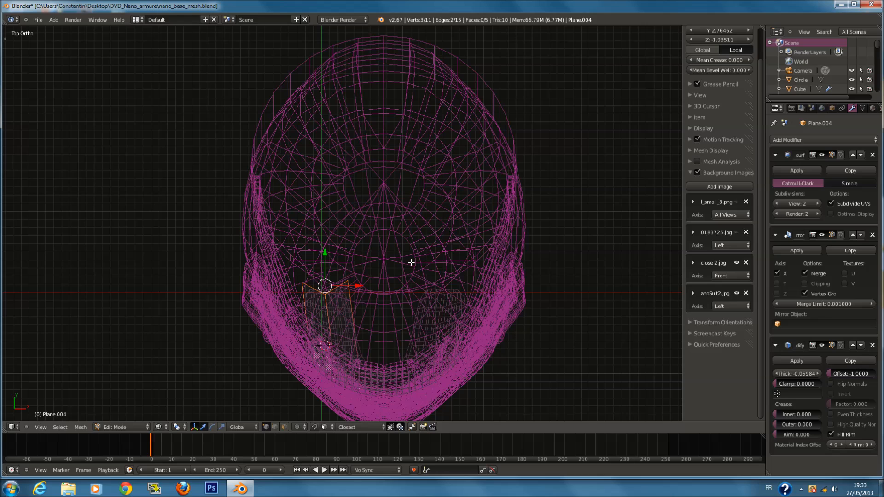
pyautogui.write('s')
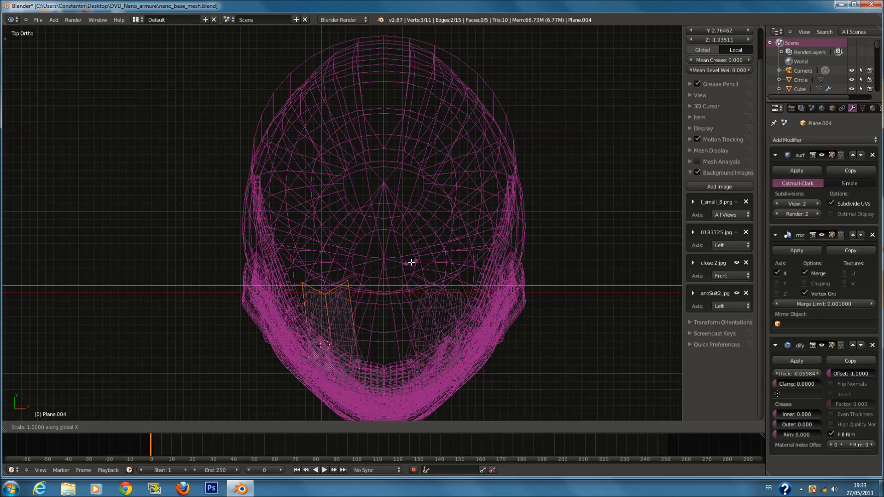
pyautogui.write('0')
pyautogui.press('Return')
pyautogui.press('z')
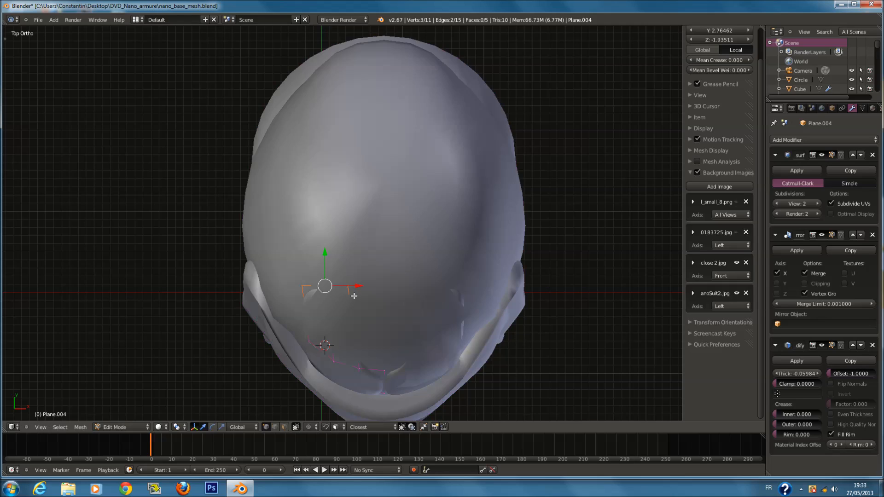
# Extrude the straightened edge backward along Y over the head in two successive segments.
pyautogui.press('e')
pyautogui.rightClick(321, 247)
pyautogui.press('z')
pyautogui.moveTo(327, 257); pyautogui.dragTo(327, 207)
pyautogui.click(328, 202)
pyautogui.press('z')
pyautogui.press('z')
pyautogui.press('e')
pyautogui.press('y')
pyautogui.click(324, 146)
pyautogui.press('z')
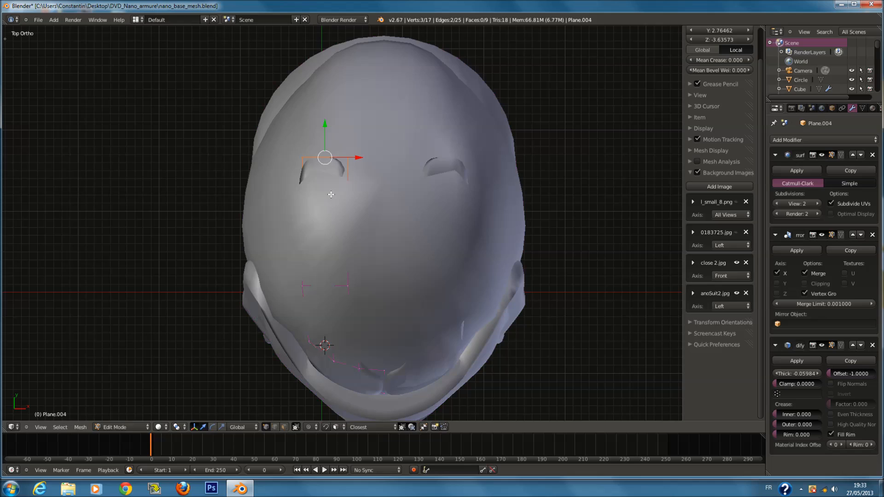
# Extrude the strip's rear edge one more segment backward along Y toward the back of the head.
pyautogui.press('e')
pyautogui.rightClick(331, 174)
pyautogui.moveTo(326, 127); pyautogui.dragTo(326, 64)
pyautogui.press('z')
pyautogui.click(285, 427)
pyautogui.press('a')
pyautogui.press('a')
pyautogui.press('c')
pyautogui.scroll(-5, 326, 143)
pyautogui.moveTo(323, 135); pyautogui.dragTo(327, 212)
pyautogui.rightClick(327, 211)
pyautogui.press('z')
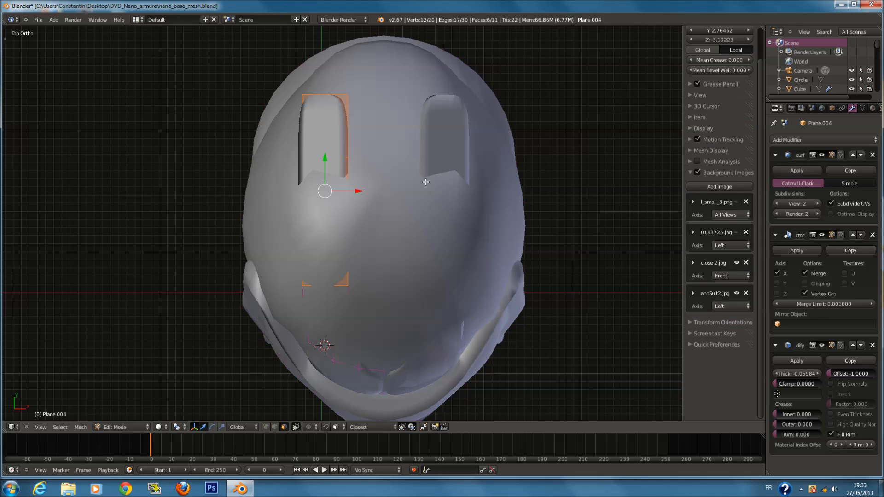
pyautogui.moveTo(327, 211)
pyautogui.mouseDown(button='middle')
pyautogui.moveTo(386, 125)
pyautogui.moveTo(370, 151)
pyautogui.moveTo(383, 154)
pyautogui.mouseUp(button='middle')
pyautogui.press('KP_7')
pyautogui.press('ctrl+KP_1')
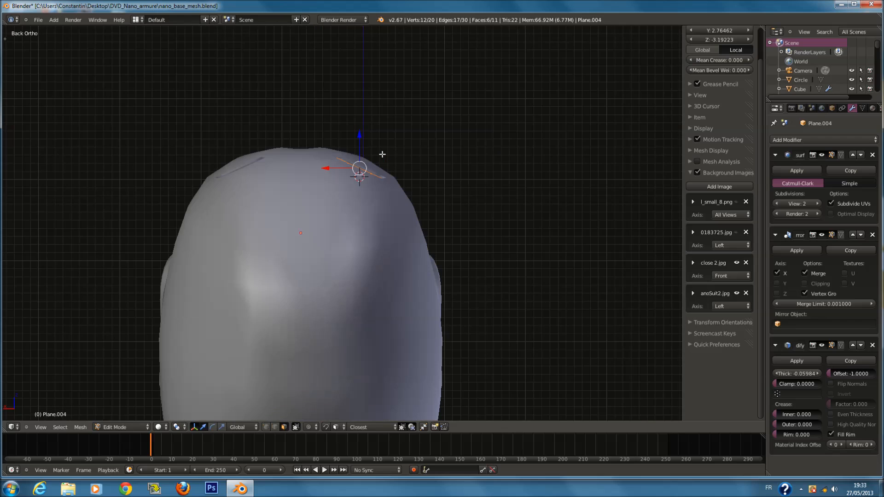
# Select the strip's rear edge and shift it along Y closer to the back curve of the head.
pyautogui.moveTo(334, 183)
pyautogui.mouseDown(button='middle')
pyautogui.moveTo(349, 197)
pyautogui.moveTo(316, 221)
pyautogui.mouseUp(button='middle')
pyautogui.press('z')
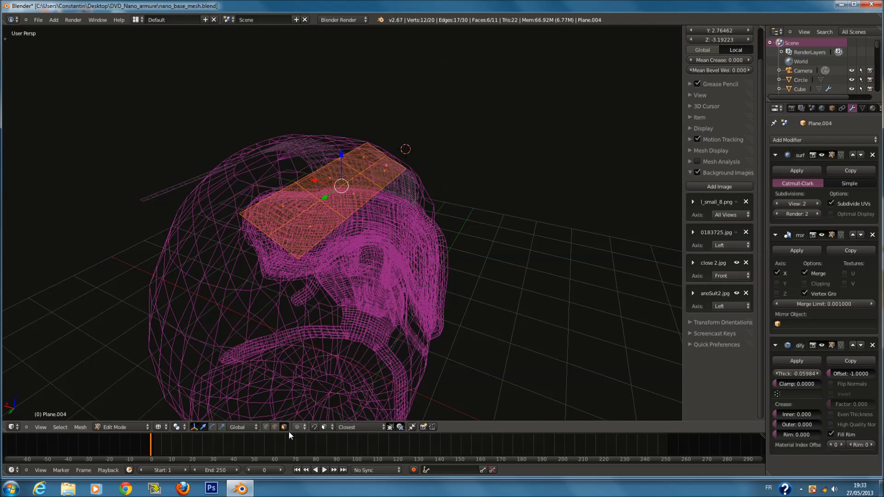
pyautogui.rightClick(274, 252)
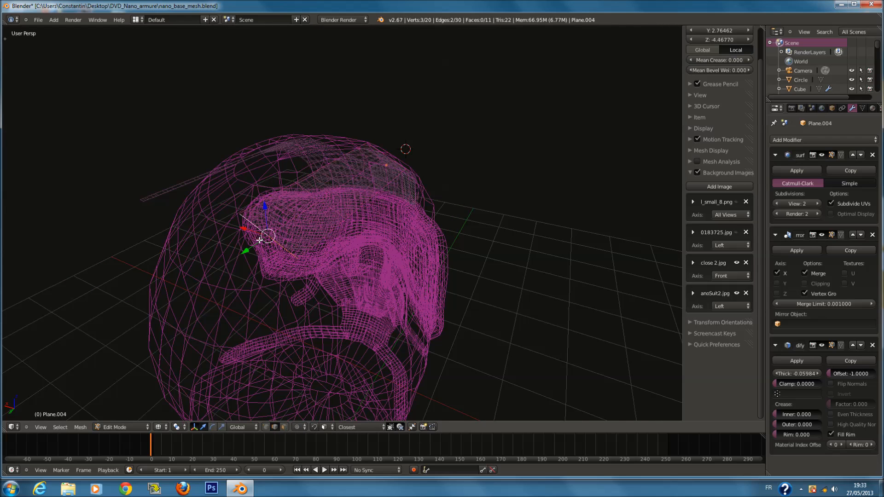
pyautogui.press('ctrl+KP_1')
pyautogui.press('z')
pyautogui.press('g')
pyautogui.press('y')
pyautogui.click(332, 273)
pyautogui.press('z')
pyautogui.press('z')
# Extrude the strip's rear edge down the back of the head and offset it along Y toward the surface.
pyautogui.press('e')
pyautogui.rightClick(359, 208)
pyautogui.press('g')
pyautogui.press('y')
pyautogui.click(360, 220)
pyautogui.press('z')
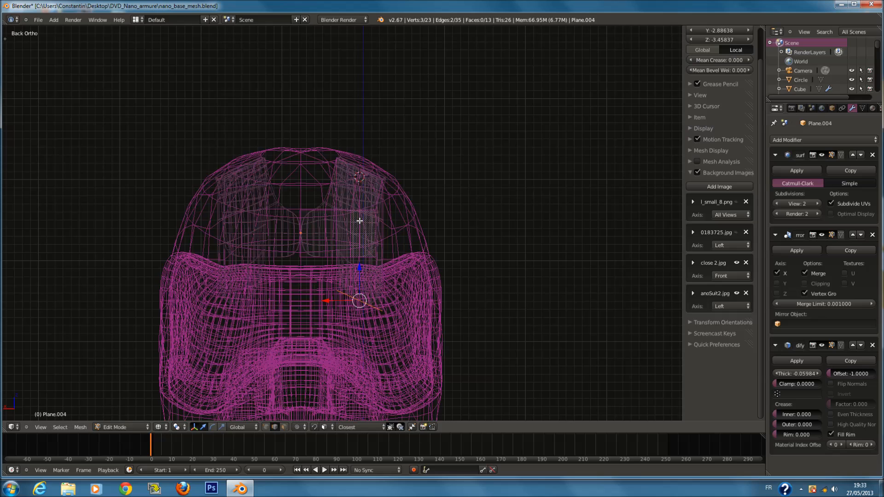
pyautogui.press('g')
pyautogui.press('y')
pyautogui.click(390, 258)
pyautogui.press('z')
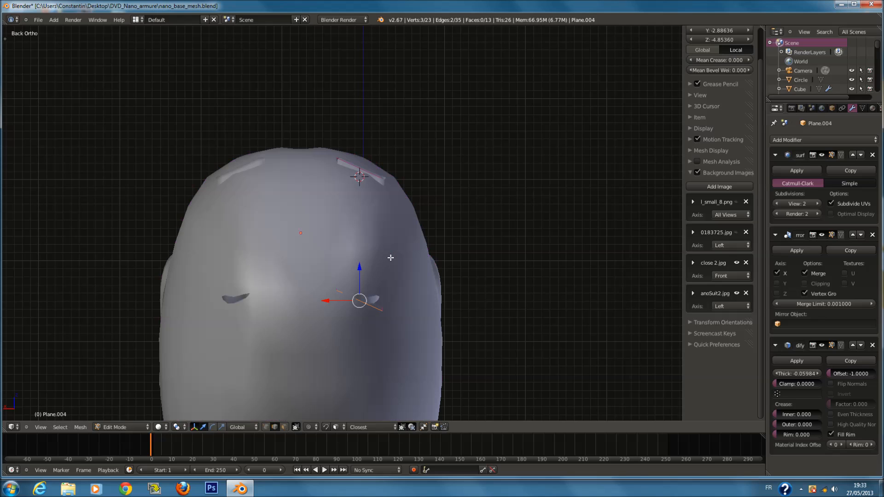
# Add a horizontal loop cut across the strip's back segment and pull it outward along Y, adjusting its height.
pyautogui.press('a')
pyautogui.hotkey('ctrl', 'r')
pyautogui.click(376, 232)
pyautogui.rightClick(376, 232)
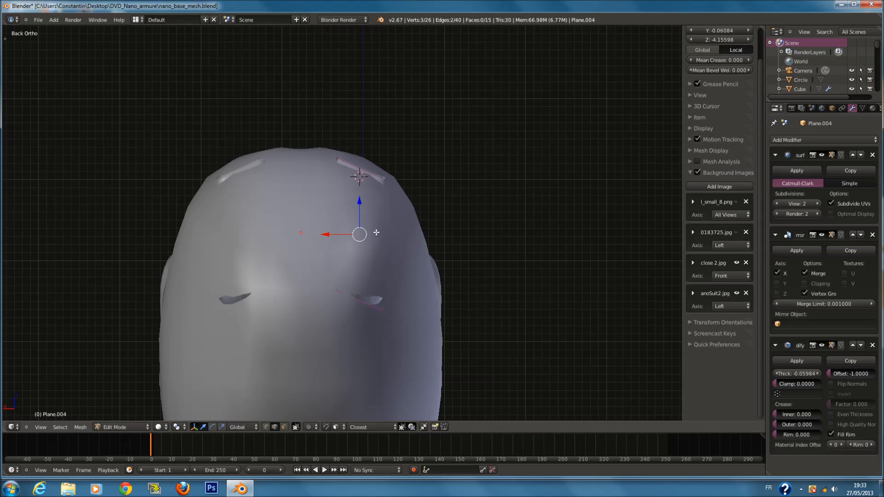
pyautogui.press('g')
pyautogui.press('y')
pyautogui.click(376, 231)
pyautogui.moveTo(361, 207); pyautogui.dragTo(359, 180)
pyautogui.press('g')
pyautogui.press('y')
pyautogui.click(357, 180)
# Add a second loop cut in the lower part of the back segment and move it along Y out of the head.
pyautogui.press('a')
pyautogui.hotkey('ctrl', 'r')
pyautogui.click(385, 247)
pyautogui.click(384, 247)
pyautogui.press('g')
pyautogui.press('y')
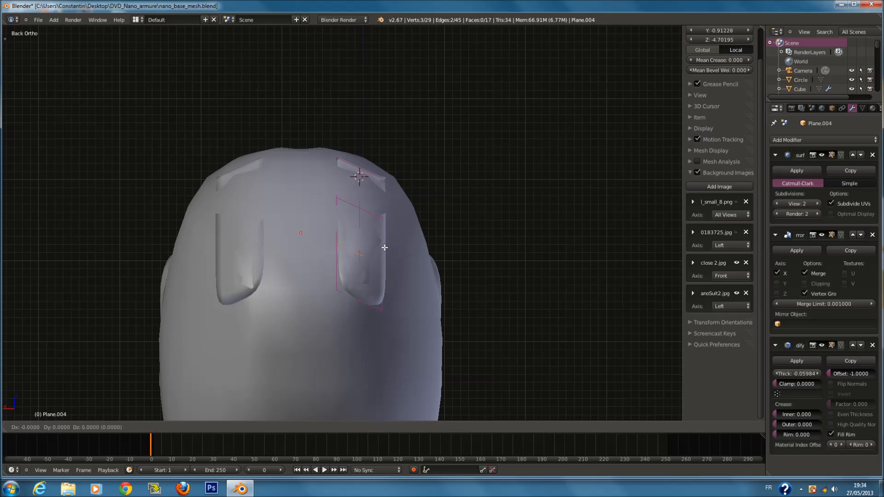
pyautogui.click(383, 249)
# Select the strip's lowest rear edge and rotate it until it lies horizontal.
pyautogui.press('z')
pyautogui.press('a')
pyautogui.press('a')
pyautogui.press('a')
pyautogui.press('c')
pyautogui.click(355, 337)
pyautogui.rightClick(355, 337)
pyautogui.press('r')
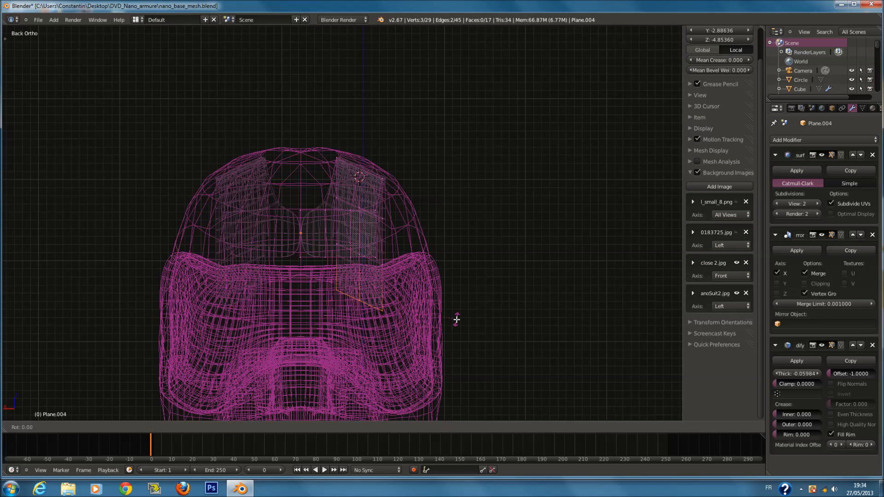
pyautogui.click(457, 319)
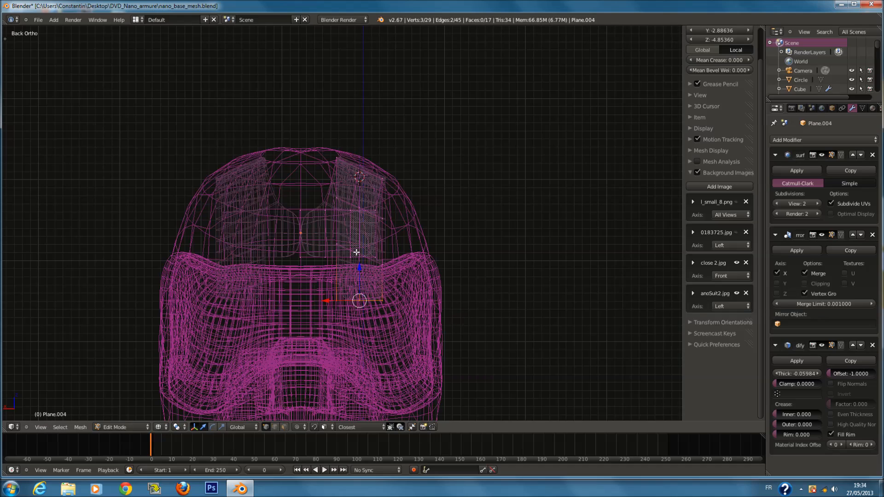
# Select another vertex row on the strip's back segment and flatten it by scaling to 0 along Z.
pyautogui.press('z')
pyautogui.scroll(1, 361, 253)
pyautogui.press('z')
pyautogui.press('a')
pyautogui.press('c')
pyautogui.scroll(4, 351, 256)
pyautogui.rightClick(351, 256)
pyautogui.moveTo(351, 256); pyautogui.dragTo(415, 288, button='middle')
pyautogui.press('c')
pyautogui.scroll(4, 507, 327)
pyautogui.click(506, 330)
pyautogui.rightClick(507, 330)
pyautogui.moveTo(514, 329)
pyautogui.mouseDown(button='middle')
pyautogui.moveTo(440, 306)
pyautogui.moveTo(447, 304)
pyautogui.mouseUp(button='middle')
pyautogui.press('z')
pyautogui.press('r')
pyautogui.rightClick(447, 303)
pyautogui.press('s')
pyautogui.press('z')
pyautogui.press('0')
pyautogui.click(447, 303)
pyautogui.press('z')
# Select the three-vertex row on the strip just behind the crown and move it up and forward.
pyautogui.moveTo(362, 235)
pyautogui.mouseDown(button='middle')
pyautogui.moveTo(375, 253)
pyautogui.moveTo(306, 278)
pyautogui.moveTo(333, 257)
pyautogui.moveTo(343, 265)
pyautogui.moveTo(322, 258)
pyautogui.mouseUp(button='middle')
pyautogui.press('z')
pyautogui.press('z')
pyautogui.press('a')
pyautogui.press('a')
pyautogui.moveTo(367, 175); pyautogui.dragTo(356, 165, button='middle')
pyautogui.rightClick(383, 225)
pyautogui.rightClick(352, 228)
pyautogui.keyDown('shift'); pyautogui.rightClick(343, 186); pyautogui.keyUp('shift')
pyautogui.keyDown('shift'); pyautogui.rightClick(333, 151); pyautogui.keyUp('shift')
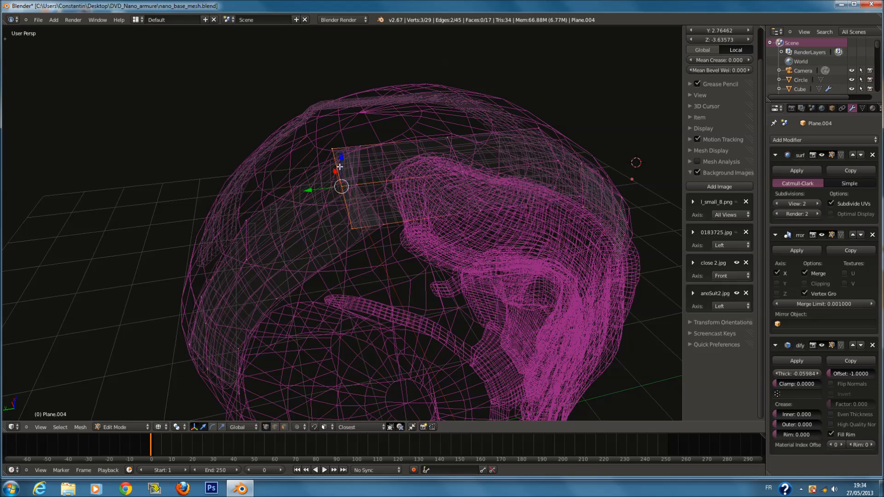
pyautogui.press('g')
pyautogui.click(425, 160)
pyautogui.press('z')
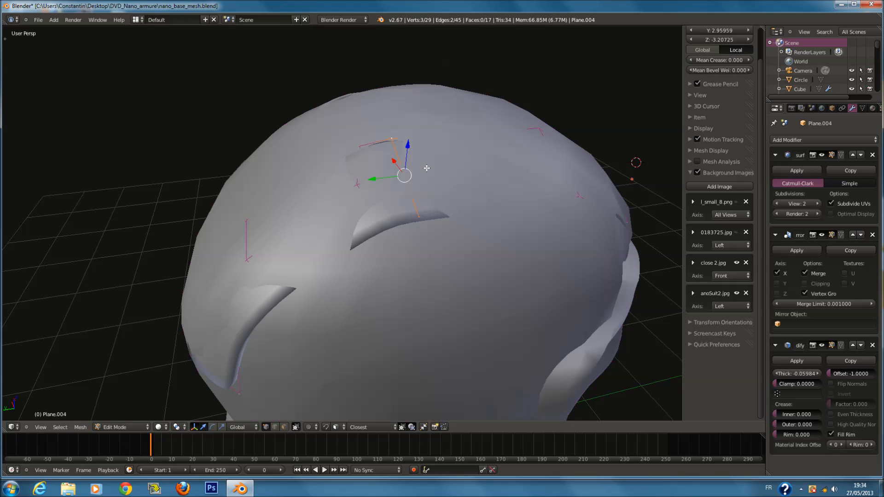
# In the top view, shift the same vertex row sideways along X to line up with the strip.
pyautogui.press('KP_7')
pyautogui.press('z')
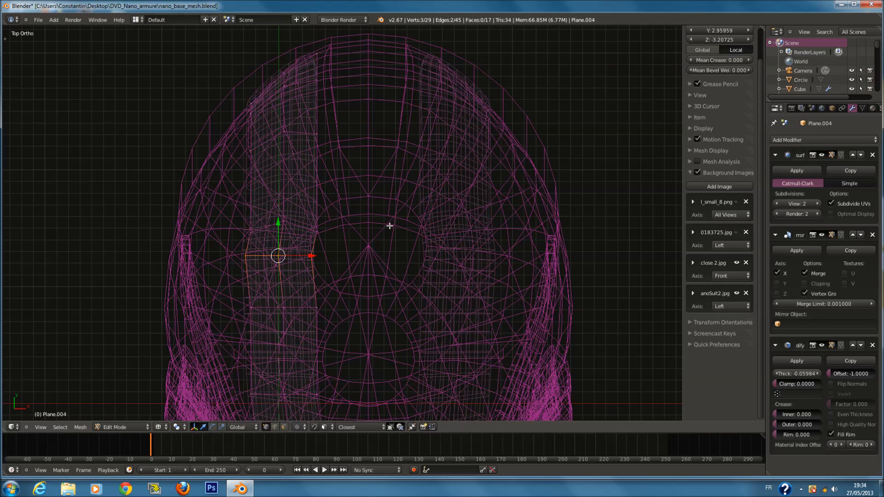
pyautogui.press('z')
pyautogui.moveTo(315, 254); pyautogui.dragTo(326, 247)
pyautogui.press('a')
# Select the next vertex row toward the rear in the top view and move it further back.
pyautogui.press('z')
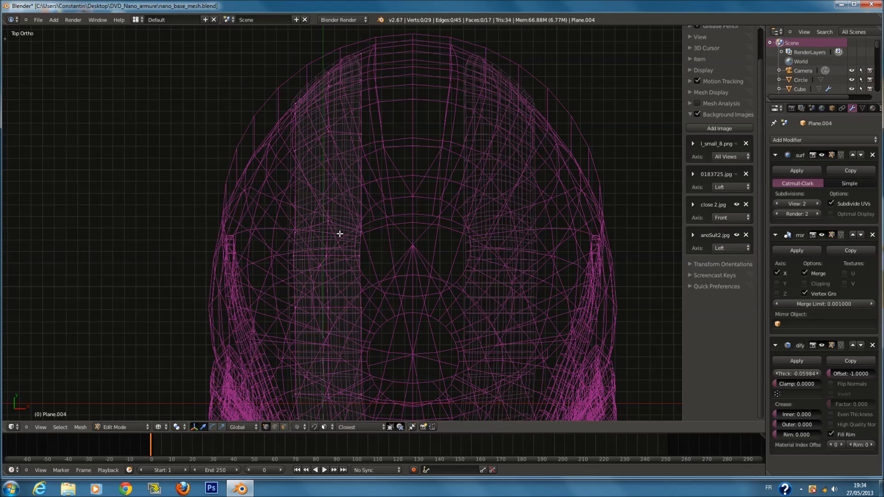
pyautogui.moveTo(300, 222); pyautogui.dragTo(328, 228)
pyautogui.press('Escape')
pyautogui.press('g')
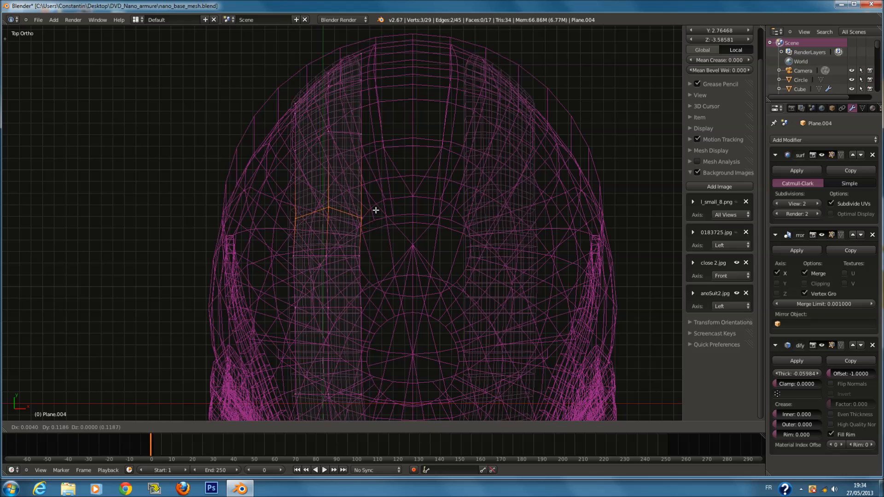
pyautogui.click(373, 187)
pyautogui.press('g')
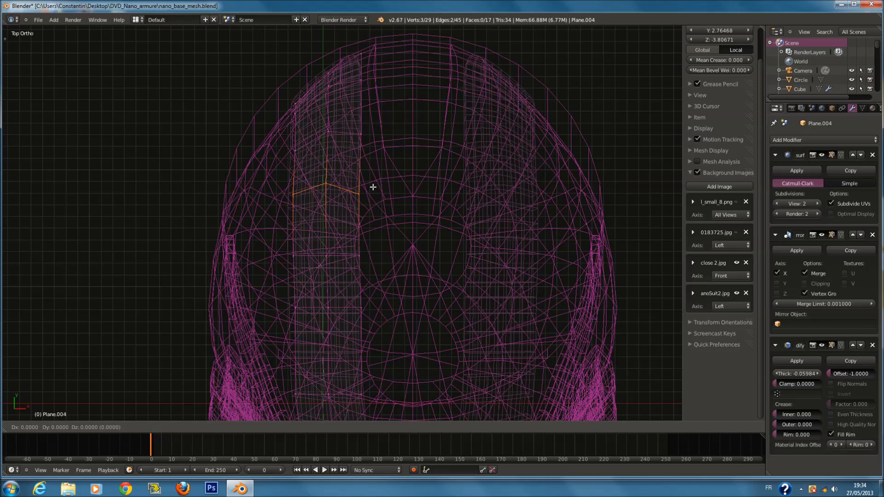
pyautogui.click(373, 187)
# Return to Object Mode and save the file over the existing one.
pyautogui.press('z')
pyautogui.scroll(-3, 381, 209)
pyautogui.press('a')
pyautogui.moveTo(381, 213); pyautogui.dragTo(521, 126, button='middle')
pyautogui.press('Tab')
pyautogui.moveTo(391, 304); pyautogui.dragTo(333, 285, button='middle')
pyautogui.hotkey('ctrl', 's')
pyautogui.click(281, 289)
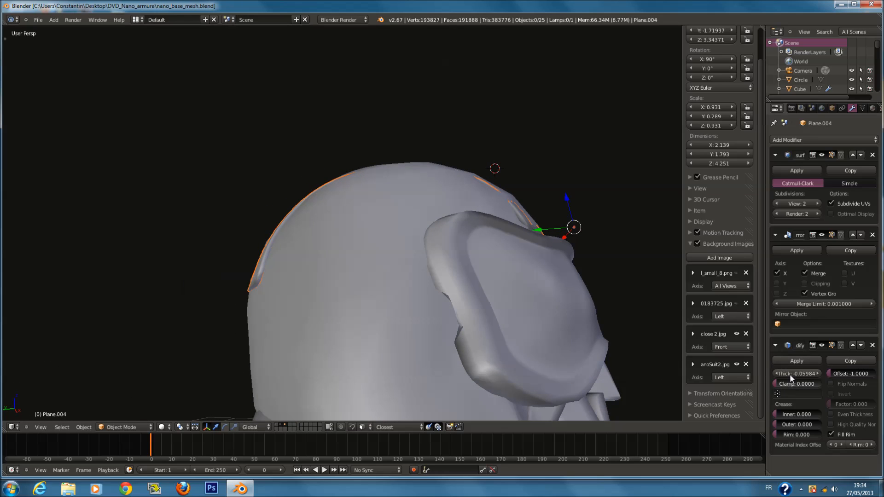
# Set the Solidify modifier's Thickness on the strips to -0.1668.
pyautogui.moveTo(797, 371); pyautogui.dragTo(754, 364)
pyautogui.moveTo(544, 306); pyautogui.dragTo(529, 290, button='middle')
pyautogui.hotkey('ctrl', 's')
pyautogui.click(529, 291)
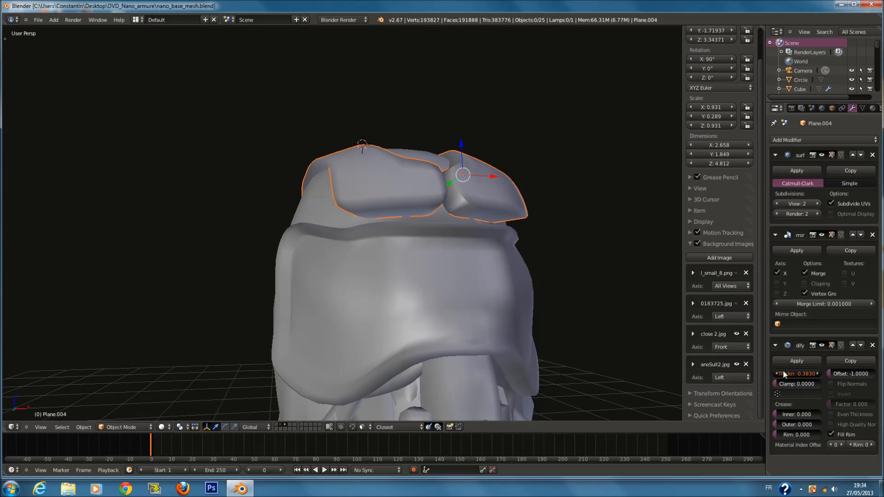
pyautogui.moveTo(789, 372); pyautogui.dragTo(814, 376)
# Add a loop cut across the strip between the forehead bend and the crown.
pyautogui.press('Tab')
pyautogui.moveTo(490, 283); pyautogui.dragTo(494, 263, button='middle')
pyautogui.press('z')
pyautogui.hotkey('ctrl', 'r')
pyautogui.click(479, 221)
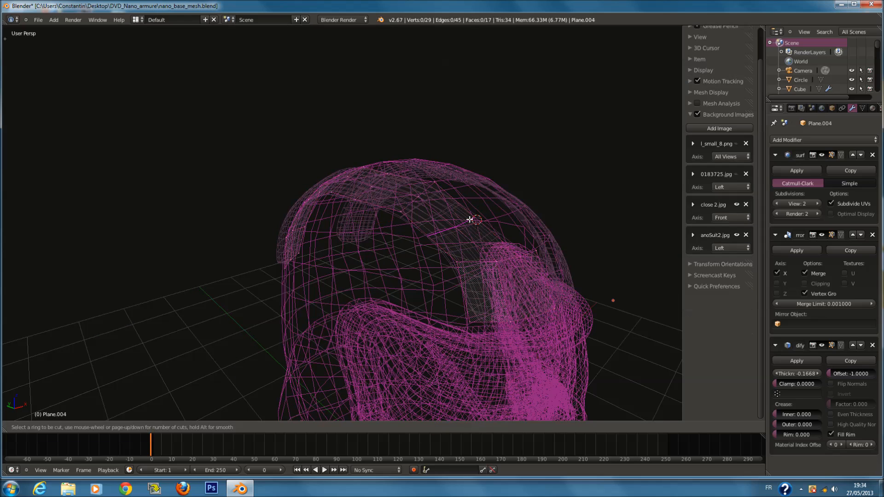
pyautogui.click(488, 225)
pyautogui.press('z')
# Select a vertex row on top of the strip, lower it along Z, and save the file.
pyautogui.moveTo(464, 205); pyautogui.dragTo(421, 185, button='middle')
pyautogui.press('z')
pyautogui.press('a')
pyautogui.press('a')
pyautogui.press('a')
pyautogui.press('c')
pyautogui.moveTo(402, 168); pyautogui.dragTo(396, 196)
pyautogui.moveTo(396, 155)
pyautogui.mouseDown()
pyautogui.moveTo(399, 147)
pyautogui.moveTo(400, 174)
pyautogui.mouseUp()
pyautogui.press('z')
pyautogui.press('Tab')
pyautogui.hotkey('ctrl', 's')
pyautogui.click(443, 205)
# Try changing the Mean Crease on all of the strip's edges and save the file.
pyautogui.press('Tab')
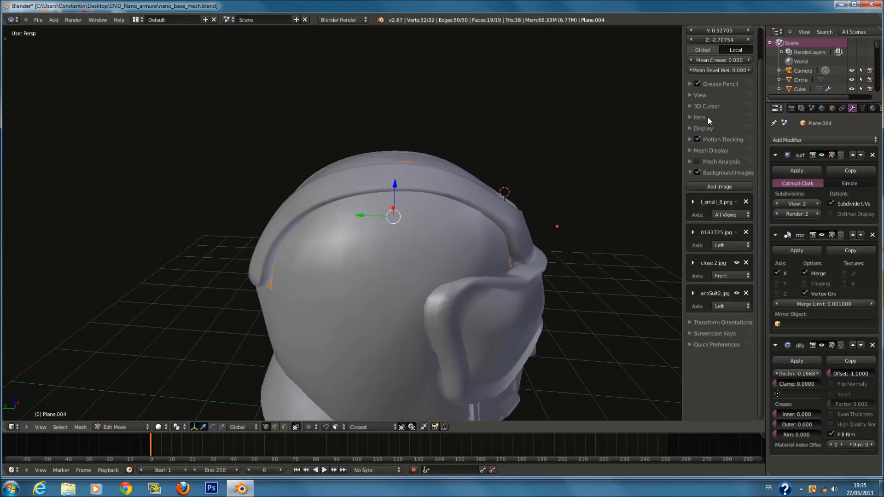
pyautogui.scroll(3, 708, 117)
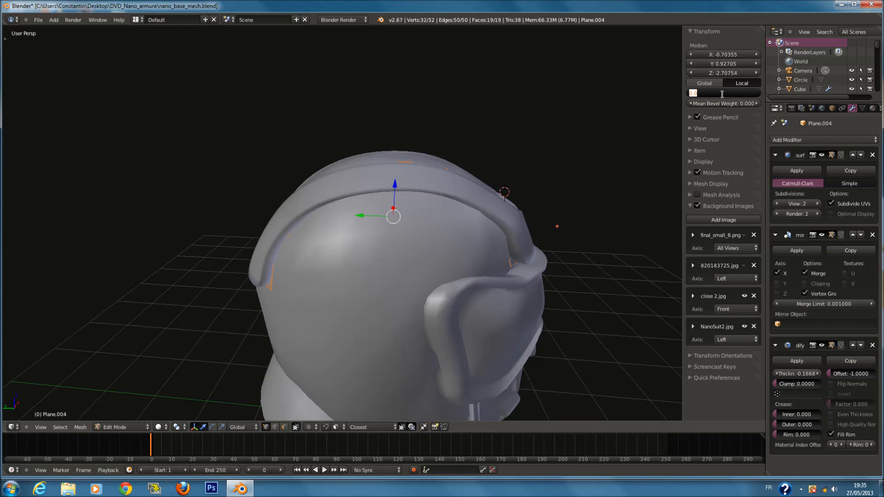
pyautogui.press('Return')
pyautogui.press('Tab')
pyautogui.hotkey('ctrl', 's')
pyautogui.press('Return')
pyautogui.moveTo(389, 174); pyautogui.dragTo(275, 214, button='middle')
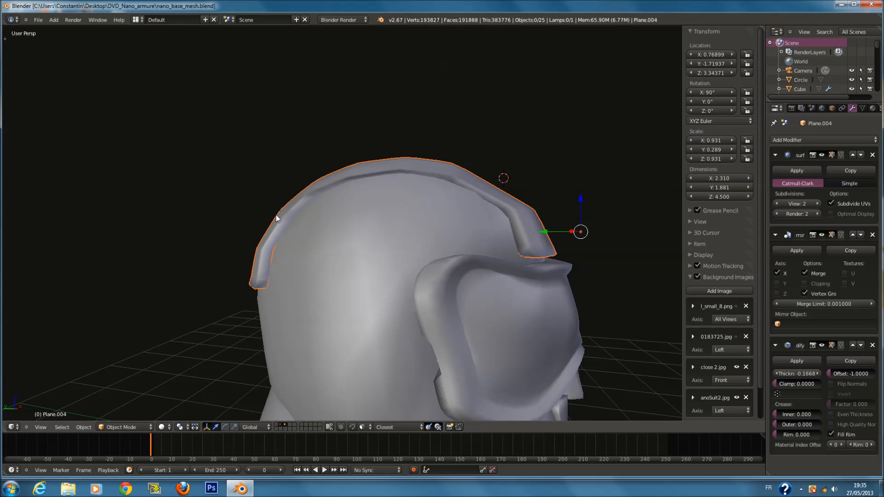
# Try a Mean Crease of 0.5 on all of the strip's edges in the right side view.
pyautogui.press('KP_3')
pyautogui.press('Tab')
pyautogui.keyDown('shift'); pyautogui.moveTo(284, 172); pyautogui.dragTo(373, 171, button='middle'); pyautogui.keyUp('shift')
pyautogui.scroll(1, 301, 185)
pyautogui.press('Tab')
pyautogui.press('Tab')
pyautogui.press('a')
pyautogui.press('a')
pyautogui.click(737, 92)
pyautogui.write('.5')
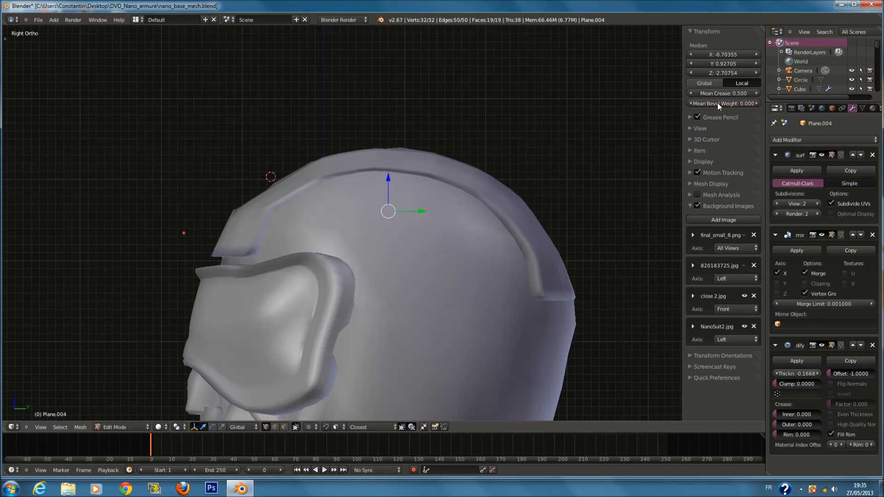
pyautogui.write('z')
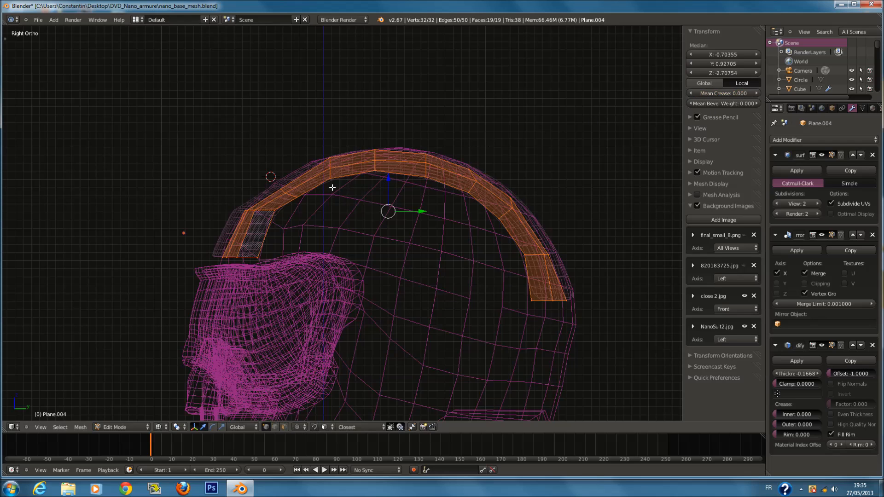
# Select the vertex row at the strip's forehead bend, rotate it perpendicular to the curve, and move it down and forward.
pyautogui.keyDown('ctrl'); pyautogui.scroll(-3, 332, 188); pyautogui.keyUp('ctrl')
pyautogui.press('a')
pyautogui.scroll(1, 332, 189)
pyautogui.press('a')
pyautogui.press('a')
pyautogui.scroll(2, 300, 197)
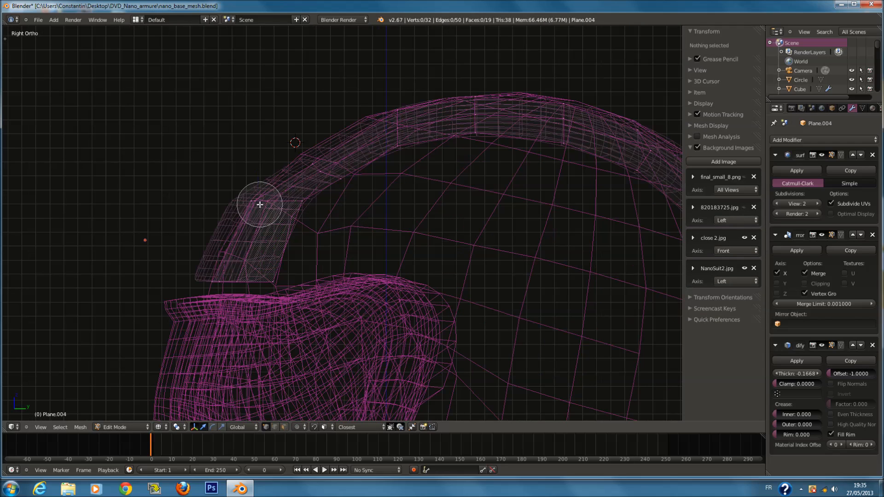
pyautogui.moveTo(260, 204); pyautogui.dragTo(292, 214)
pyautogui.rightClick(313, 229)
pyautogui.press('r')
pyautogui.click(390, 286)
pyautogui.press('g')
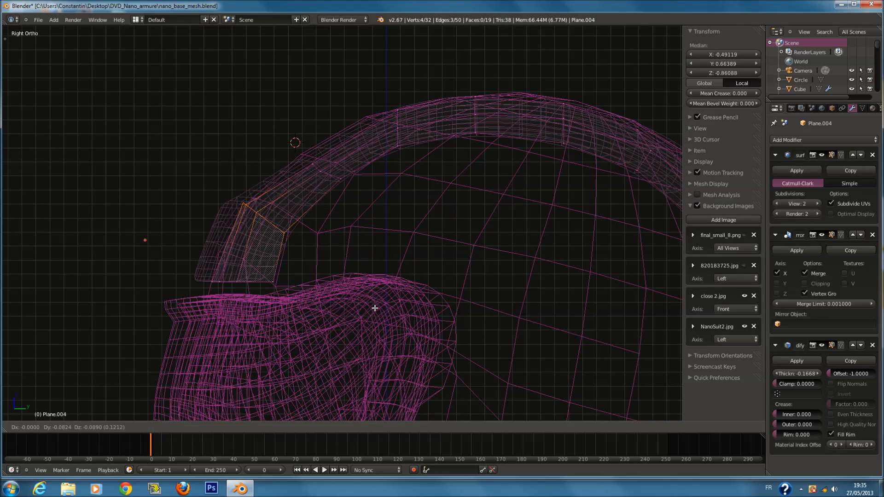
pyautogui.click(375, 306)
# Select the next vertex row above the forehead bend and move it outward to round the strip.
pyautogui.press('a')
pyautogui.press('a')
pyautogui.press('a')
pyautogui.press('c')
pyautogui.click(332, 171)
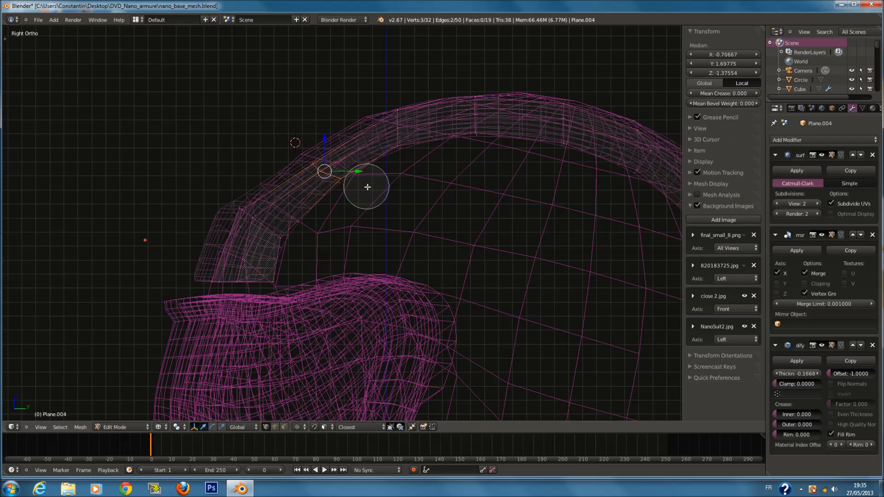
pyautogui.rightClick(366, 187)
pyautogui.press('g')
pyautogui.click(353, 172)
# Select the vertex row just in front of the crown, rotate it to follow the curve, and move it outward.
pyautogui.press('a')
pyautogui.press('c')
pyautogui.click(384, 119)
pyautogui.rightClick(395, 126)
pyautogui.press('r')
pyautogui.click(480, 88)
pyautogui.press('g')
pyautogui.click(471, 81)
# Select the strip's vertex row at the crown and raise it slightly.
pyautogui.keyDown('ctrl'); pyautogui.scroll(5, 471, 95); pyautogui.keyUp('ctrl')
pyautogui.press('a')
pyautogui.press('c')
pyautogui.click(421, 105)
pyautogui.rightClick(417, 131)
pyautogui.press('g')
pyautogui.click(420, 112)
# Select the vertex row just behind the crown and move it up and back along the head's curve.
pyautogui.keyDown('ctrl'); pyautogui.scroll(6, 454, 134); pyautogui.keyUp('ctrl')
pyautogui.press('a')
pyautogui.press('c')
pyautogui.click(423, 114)
pyautogui.rightClick(422, 116)
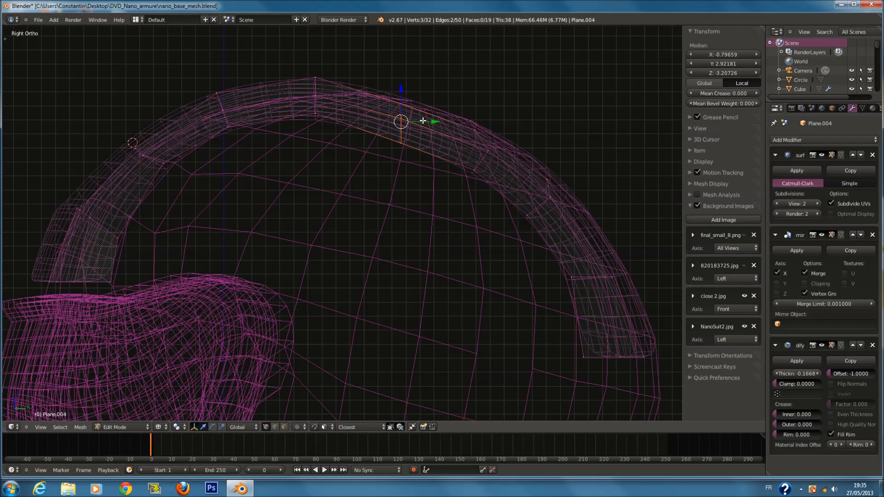
pyautogui.press('g')
pyautogui.click(434, 99)
# Select the vertex row on the upper back of the strip and move it outward from the head.
pyautogui.keyDown('ctrl'); pyautogui.scroll(6, 428, 139); pyautogui.keyUp('ctrl')
pyautogui.press('a')
pyautogui.press('c')
pyautogui.click(407, 144)
pyautogui.rightClick(407, 144)
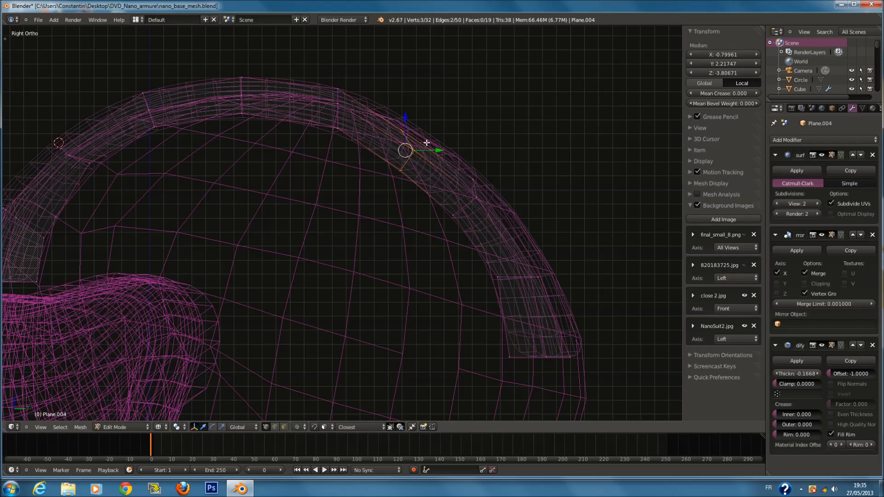
pyautogui.press('g')
pyautogui.click(515, 160)
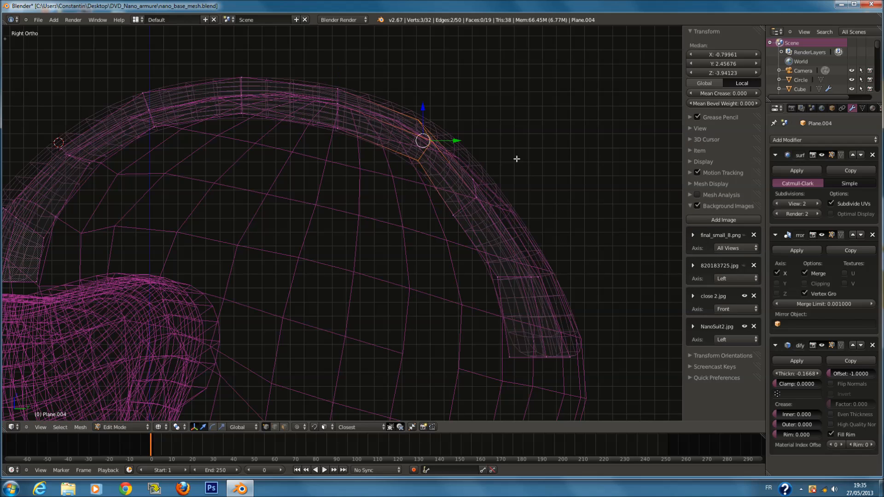
# Select the two faces at the strip's lower back end and rotate them slightly to follow the head's curve.
pyautogui.keyDown('ctrl'); pyautogui.scroll(5, 515, 165); pyautogui.keyUp('ctrl')
pyautogui.press('a')
pyautogui.press('c')
pyautogui.moveTo(474, 361); pyautogui.dragTo(438, 300)
pyautogui.rightClick(526, 263)
pyautogui.press('z')
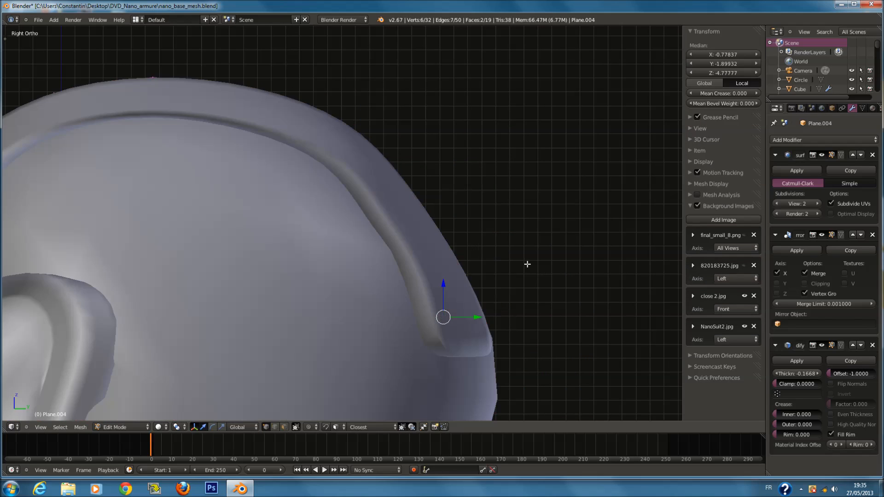
pyautogui.press('z')
pyautogui.press('r')
pyautogui.click(540, 292)
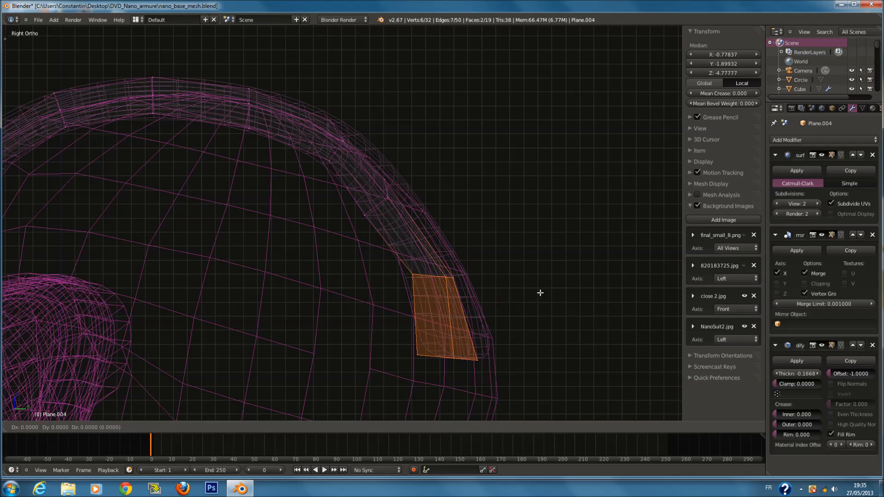
pyautogui.press('z')
pyautogui.press('z')
pyautogui.press('z')
# Select the vertex rows on the strip between the forehead and the crown and lower them slightly along Z.
pyautogui.moveTo(470, 282)
pyautogui.mouseDown(button='middle')
pyautogui.moveTo(406, 270)
pyautogui.moveTo(335, 221)
pyautogui.moveTo(278, 266)
pyautogui.moveTo(383, 197)
pyautogui.moveTo(493, 165)
pyautogui.moveTo(543, 140)
pyautogui.mouseUp(button='middle')
pyautogui.press('z')
pyautogui.press('z')
pyautogui.press('z')
pyautogui.press('a')
pyautogui.press('c')
pyautogui.moveTo(560, 148); pyautogui.dragTo(501, 132)
pyautogui.rightClick(503, 131)
pyautogui.press('z')
pyautogui.press('g')
pyautogui.press('z')
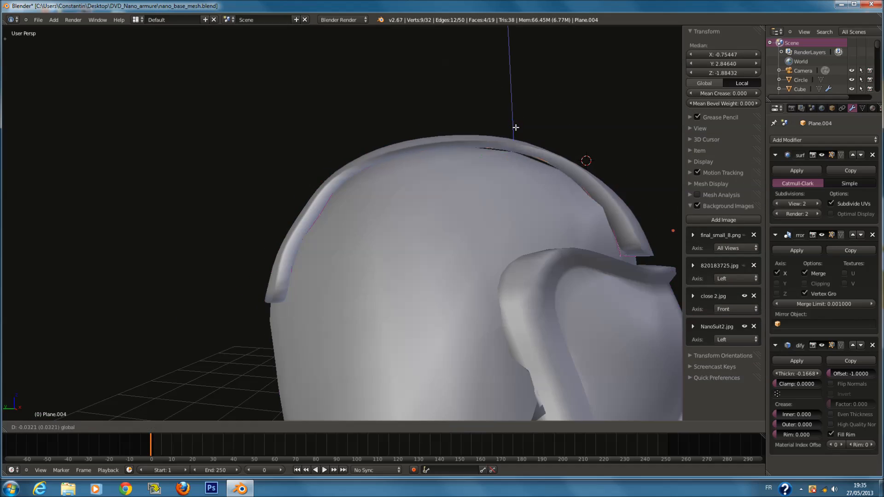
pyautogui.click(516, 132)
pyautogui.press('z')
# Leave Edit Mode, deselect everything and save over nano_base_mesh.blend.
pyautogui.press('a')
pyautogui.press('Tab')
pyautogui.press('z')
pyautogui.moveTo(447, 169); pyautogui.dragTo(447, 215, button='middle')
pyautogui.hotkey('ctrl', 's')
pyautogui.press('KP_1')
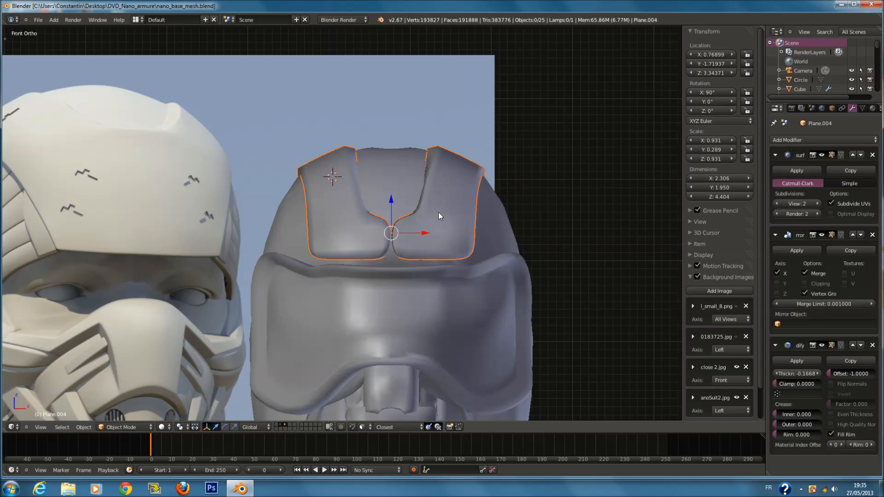
pyautogui.scroll(1, 436, 236)
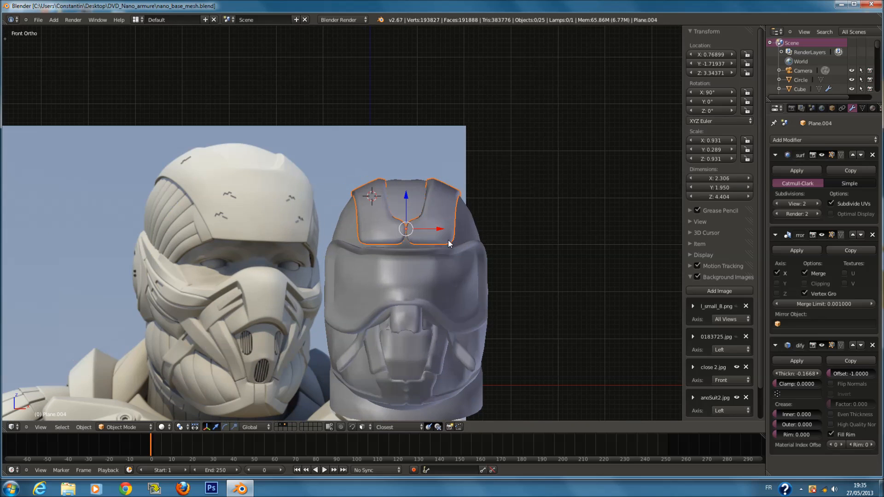
pyautogui.press('a')
pyautogui.hotkey('ctrl', 's')
pyautogui.click(450, 243)
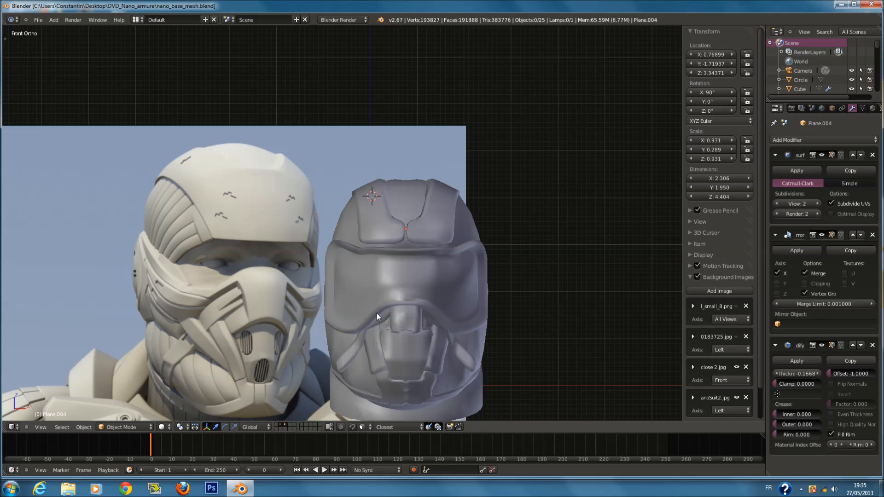
pyautogui.press('1')
pyautogui.hotkey('ctrl', 's')
pyautogui.click(387, 336)
# Show only the base helmet's layer, display the final_small_8.png background and hide close 2.jpg.
pyautogui.click(282, 428)
pyautogui.click(286, 427)
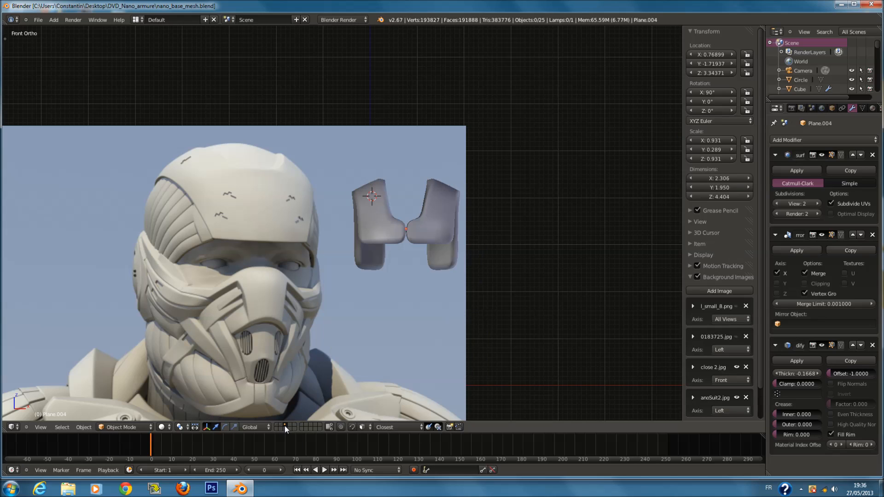
pyautogui.click(283, 427)
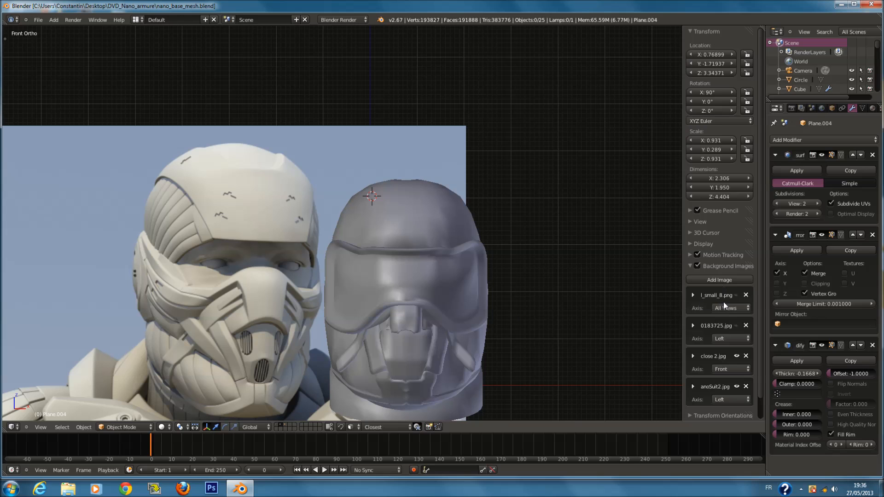
pyautogui.click(735, 297)
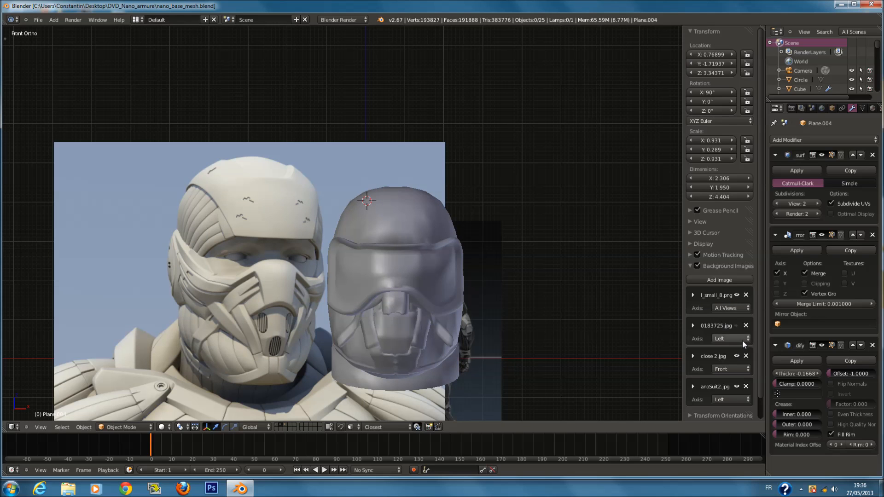
pyautogui.click(736, 356)
pyautogui.keyDown('shift'); pyautogui.scroll(-5, 340, 293); pyautogui.keyUp('shift')
pyautogui.scroll(2, 493, 262)
# Temporarily shift the helmet aside to examine the heads of the reference suits behind it, and save the file.
pyautogui.press('g')
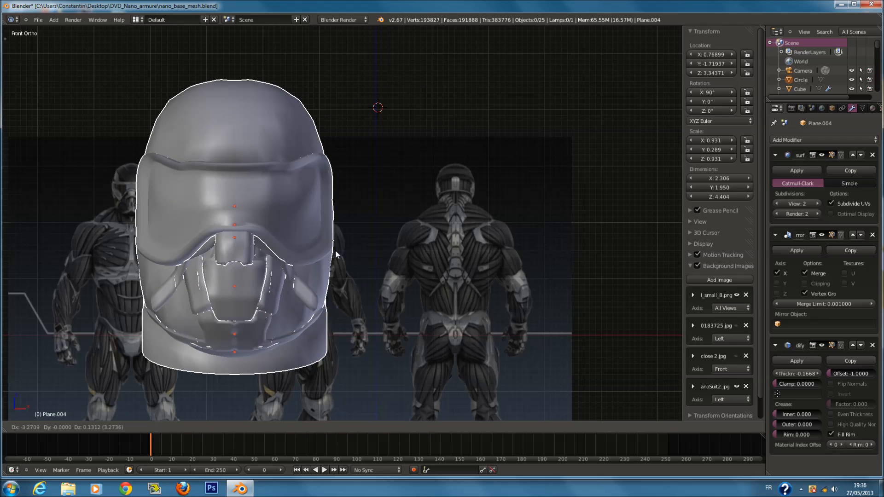
pyautogui.rightClick(336, 254)
pyautogui.hotkey('ctrl', 's')
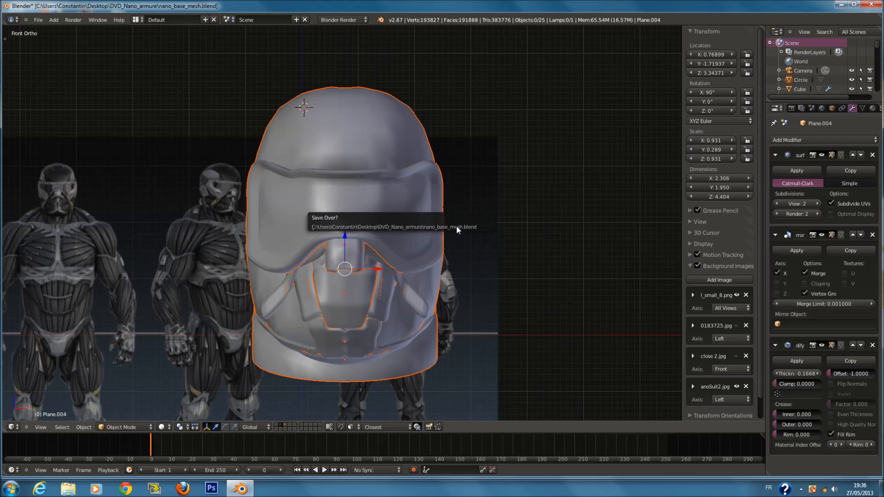
pyautogui.click(457, 225)
pyautogui.scroll(10, 456, 225)
pyautogui.press('g')
pyautogui.rightClick(399, 203)
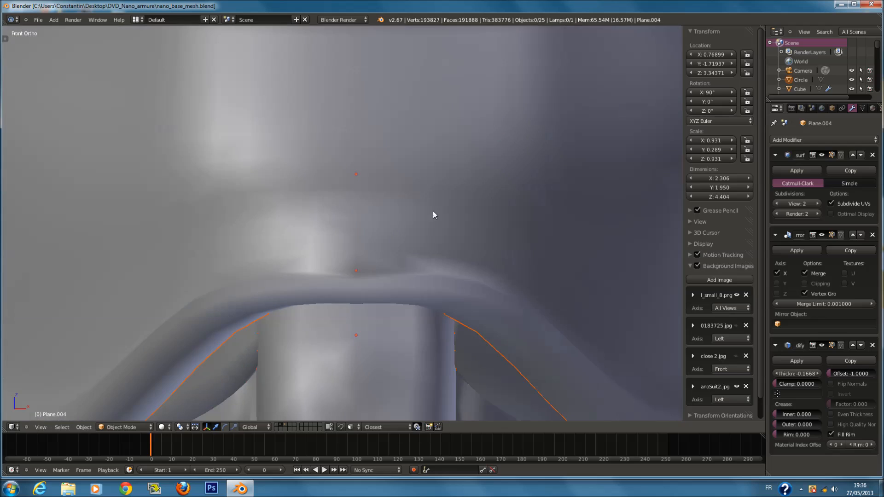
pyautogui.scroll(-6, 328, 205)
pyautogui.press('g')
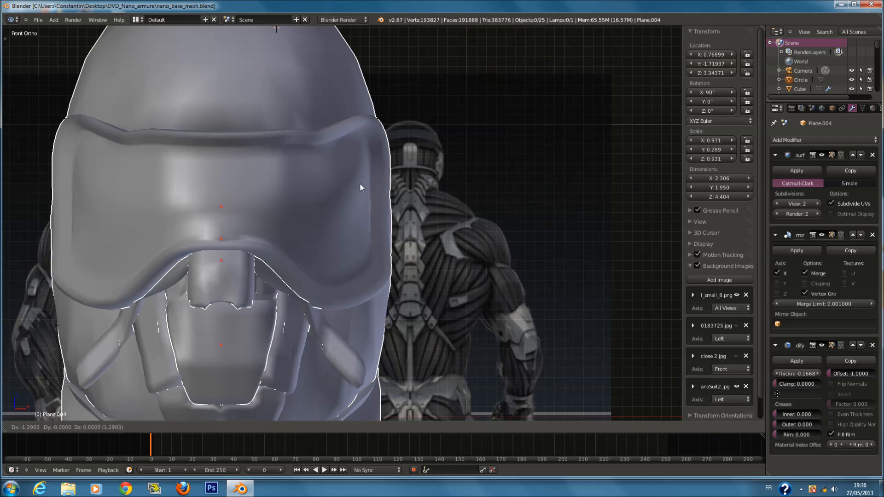
pyautogui.rightClick(271, 176)
pyautogui.scroll(-5, 373, 185)
pyautogui.scroll(6, 367, 198)
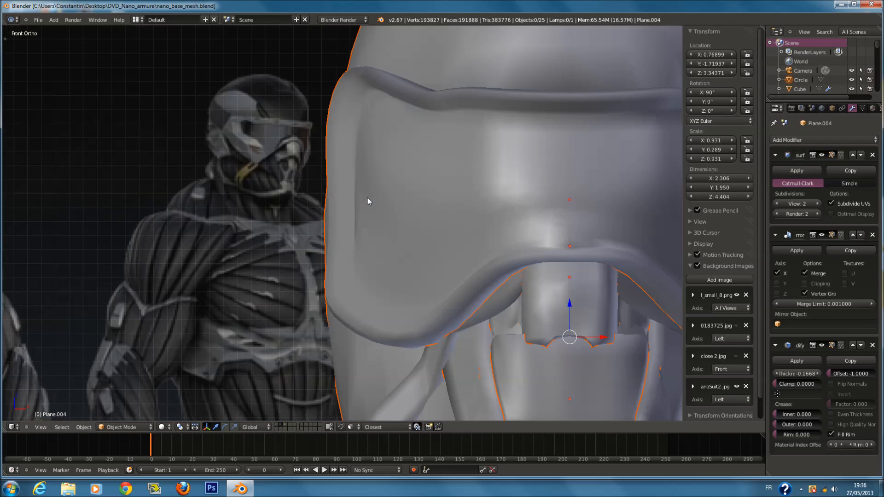
pyautogui.scroll(-2, 308, 186)
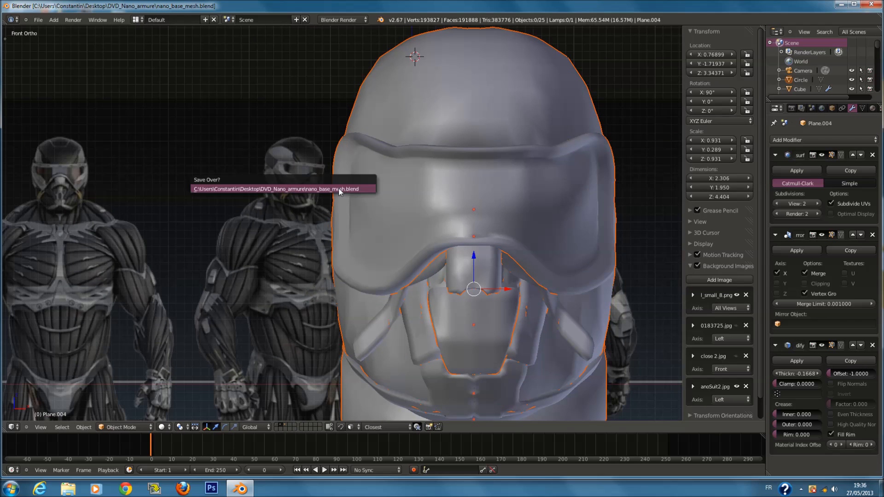
# Temporarily shift the helmet aside again to examine the back of the head on the rear-view reference suit.
pyautogui.keyDown('ctrl'); pyautogui.scroll(4, 423, 177); pyautogui.keyUp('ctrl')
pyautogui.press('g')
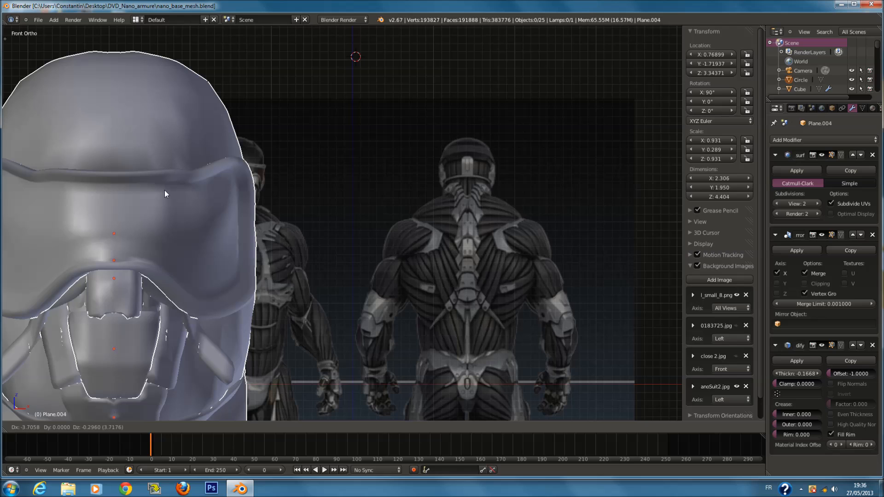
pyautogui.rightClick(164, 189)
pyautogui.scroll(-4, 461, 156)
pyautogui.scroll(2, 462, 161)
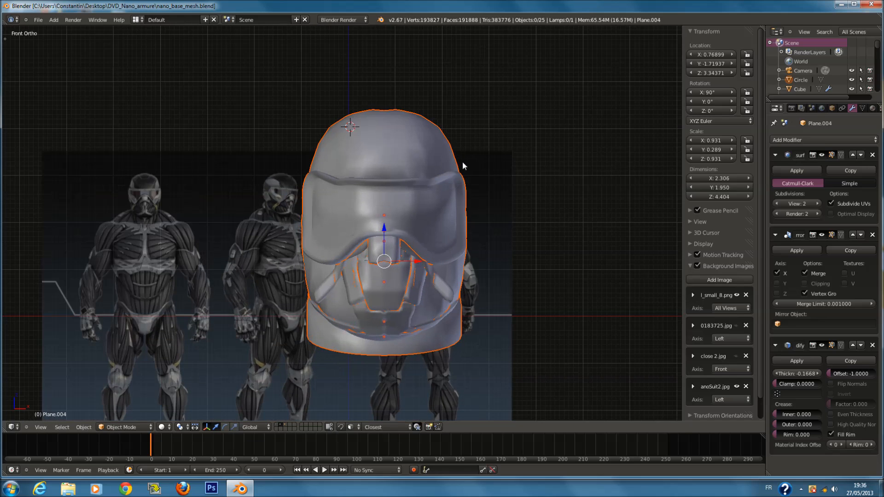
pyautogui.scroll(2, 463, 162)
pyautogui.press('g')
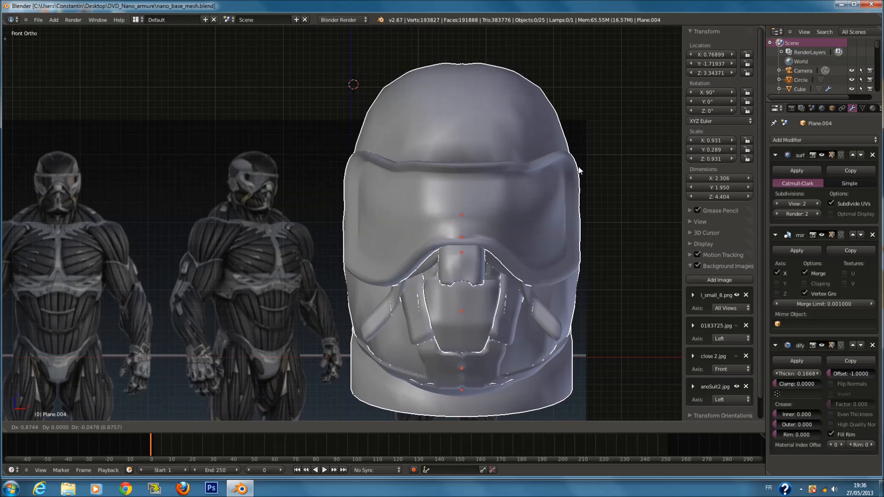
pyautogui.rightClick(584, 173)
pyautogui.scroll(3, 583, 172)
pyautogui.press('g')
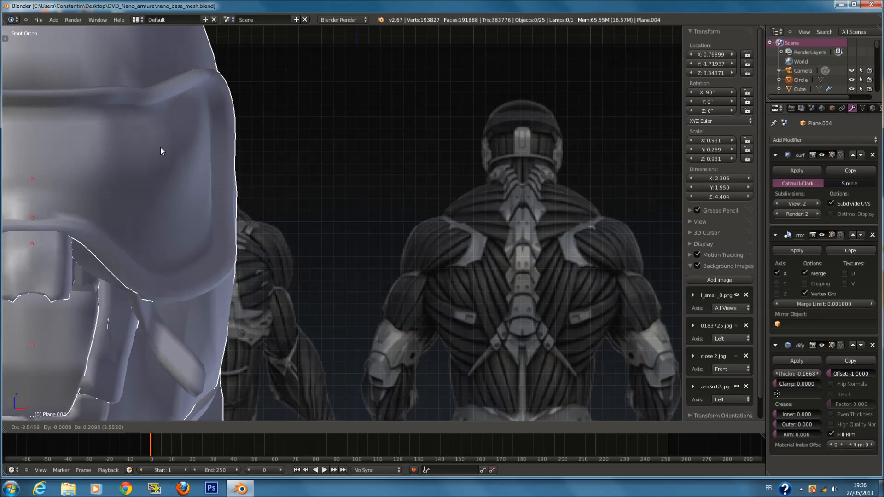
pyautogui.rightClick(160, 148)
pyautogui.scroll(-3, 146, 193)
pyautogui.scroll(-1, 138, 194)
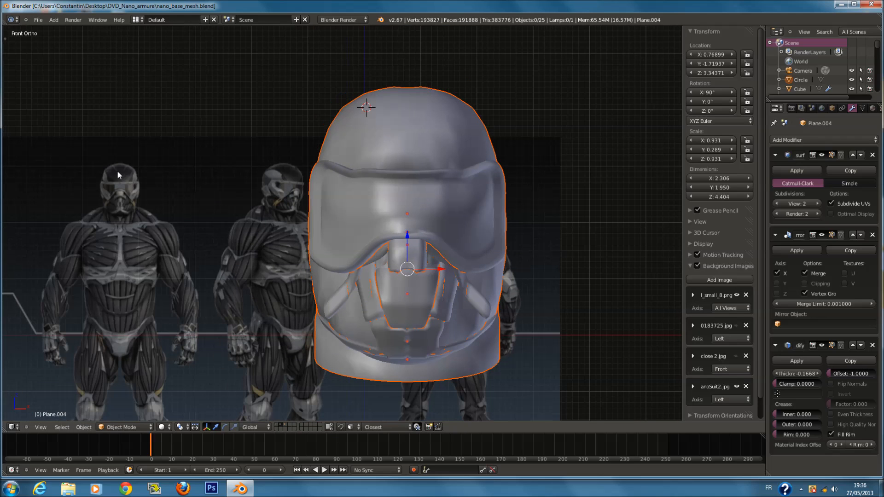
# Show the strips' layer together with the helmet and open the strip mesh in Edit Mode as wireframe.
pyautogui.keyDown('shift'); pyautogui.click(287, 426); pyautogui.keyUp('shift')
pyautogui.press('a')
pyautogui.press('Tab')
pyautogui.keyDown('shift'); pyautogui.moveTo(427, 140); pyautogui.dragTo(429, 196, button='middle'); pyautogui.keyUp('shift')
pyautogui.scroll(3, 441, 171)
pyautogui.press('z')
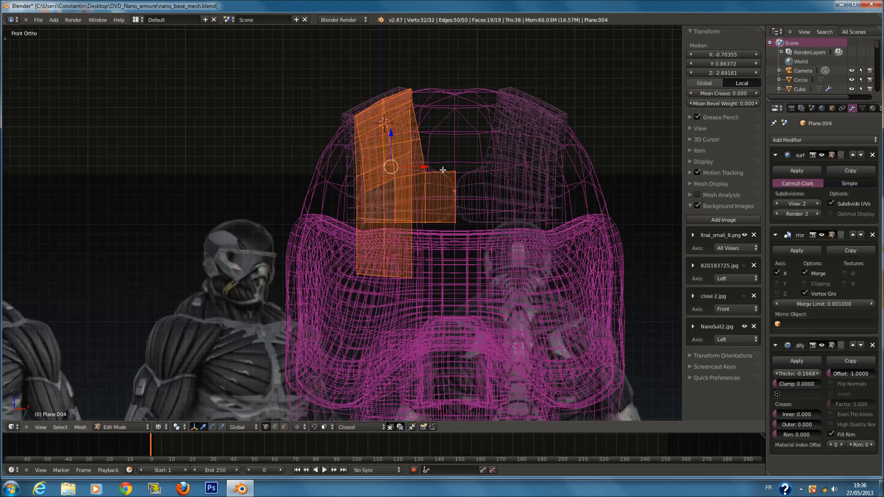
pyautogui.press('a')
pyautogui.press('a')
pyautogui.press('a')
pyautogui.press('c')
pyautogui.press('Escape')
# Select the four-vertex row across the upper edge of the strip's forehead section and flatten it along Z.
pyautogui.press('z')
pyautogui.moveTo(405, 164); pyautogui.dragTo(511, 198, button='middle')
pyautogui.scroll(-2, 469, 185)
pyautogui.press('z')
pyautogui.press('a')
pyautogui.scroll(1, 479, 209)
pyautogui.scroll(2, 479, 209)
pyautogui.press('a')
pyautogui.press('c')
pyautogui.scroll(3, 417, 230)
pyautogui.moveTo(417, 231); pyautogui.dragTo(564, 209)
pyautogui.press('Escape')
pyautogui.press('KP_1')
pyautogui.press('z')
pyautogui.press('z')
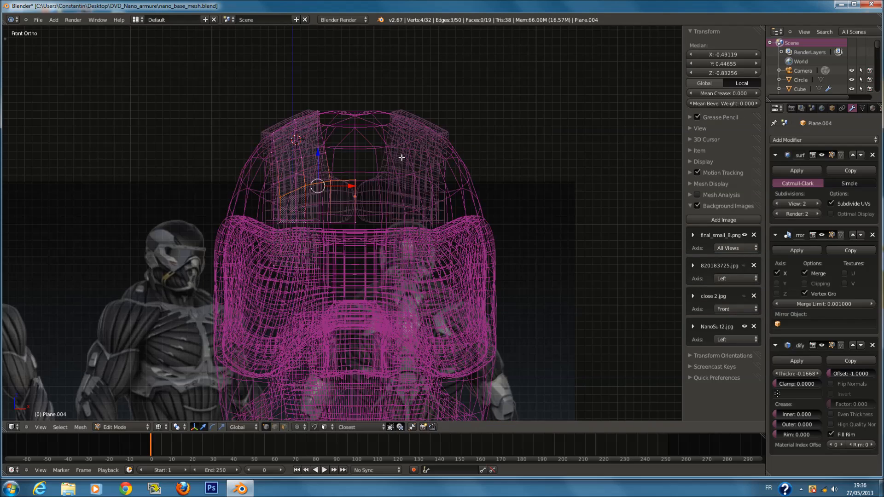
pyautogui.press('Return')
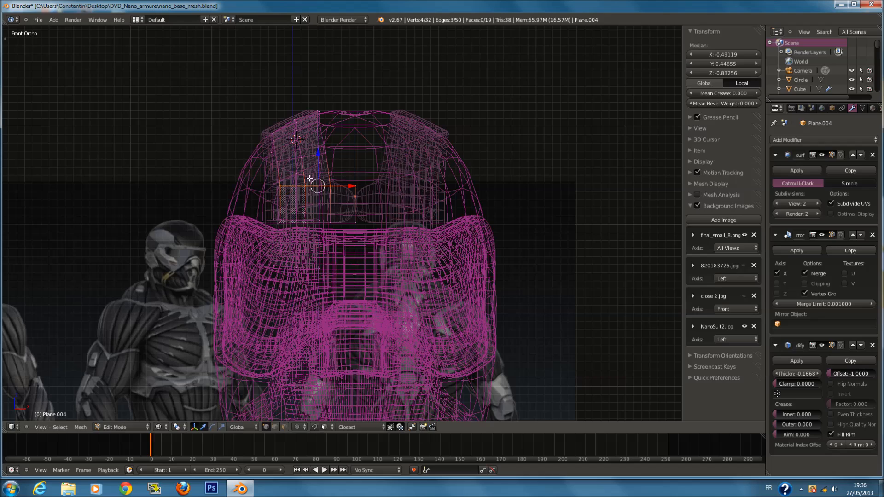
# Raise the flattened forehead row along Z to make the front section of the strip taller.
pyautogui.press('z')
pyautogui.moveTo(322, 157); pyautogui.dragTo(325, 137)
pyautogui.press('z')
pyautogui.press('c')
pyautogui.press('Escape')
pyautogui.moveTo(334, 157)
pyautogui.mouseDown(button='middle')
pyautogui.moveTo(361, 158)
pyautogui.moveTo(335, 174)
pyautogui.mouseUp(button='middle')
pyautogui.press('Escape')
pyautogui.scroll(2, 318, 174)
# Select the faces just above the raised forehead row and move them slightly toward the back of the head.
pyautogui.press('KP_1')
pyautogui.press('z')
pyautogui.press('z')
pyautogui.press('a')
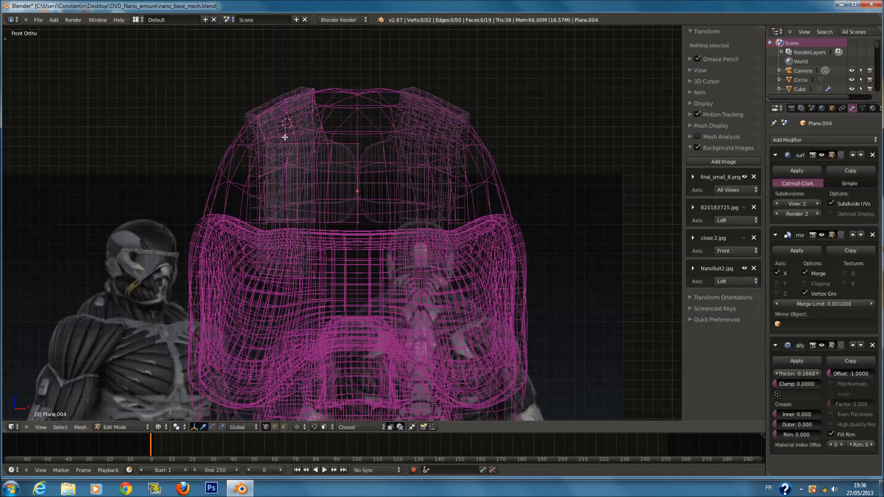
pyautogui.moveTo(274, 146); pyautogui.dragTo(356, 142)
pyautogui.press('Escape')
pyautogui.moveTo(383, 143); pyautogui.dragTo(400, 144, button='middle')
pyautogui.scroll(-3, 398, 145)
pyautogui.press('c')
pyautogui.moveTo(304, 146); pyautogui.dragTo(294, 156, button='middle')
pyautogui.press('Escape')
pyautogui.press('KP_1')
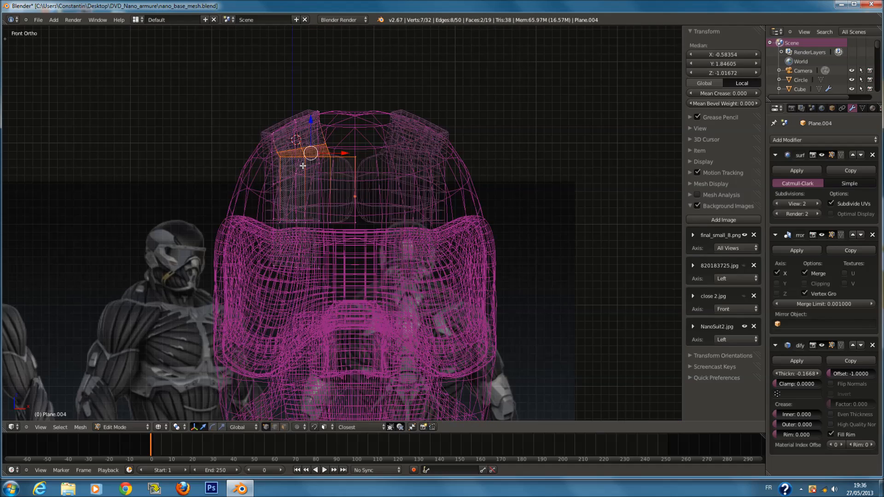
pyautogui.press('Escape')
pyautogui.press('z')
# Return to Object Mode and save the file.
pyautogui.press('Tab')
pyautogui.hotkey('ctrl', 's')
pyautogui.press('Return')
pyautogui.scroll(-1, 415, 238)
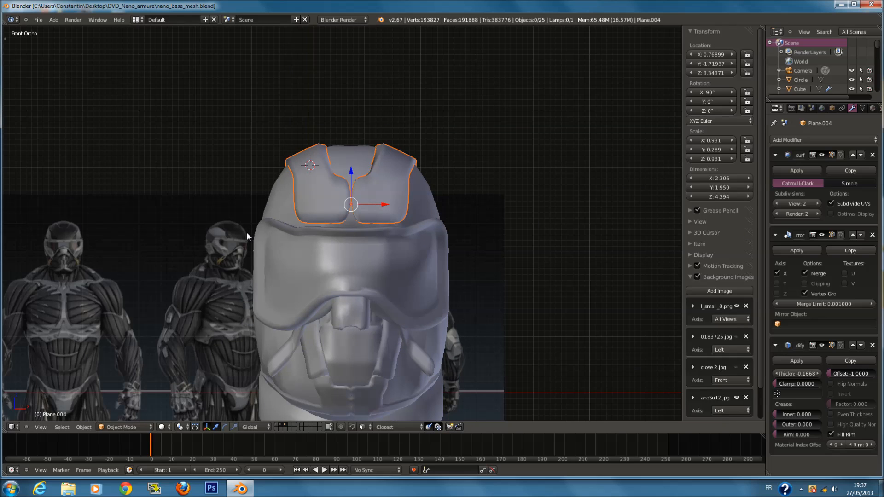
# Examine the three-quarter and rear-view reference heads, temporarily shifting the helmet aside, and compare them with the helmet's back.
pyautogui.keyDown('ctrl'); pyautogui.scroll(-5, 248, 235); pyautogui.keyUp('ctrl')
pyautogui.scroll(5, 277, 241)
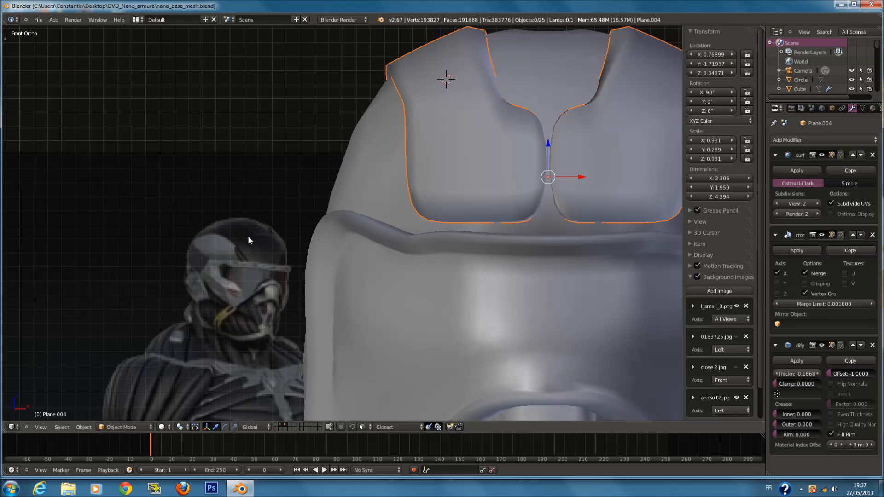
pyautogui.scroll(-5, 249, 235)
pyautogui.keyDown('ctrl'); pyautogui.scroll(6, 414, 235); pyautogui.keyUp('ctrl')
pyautogui.press('g')
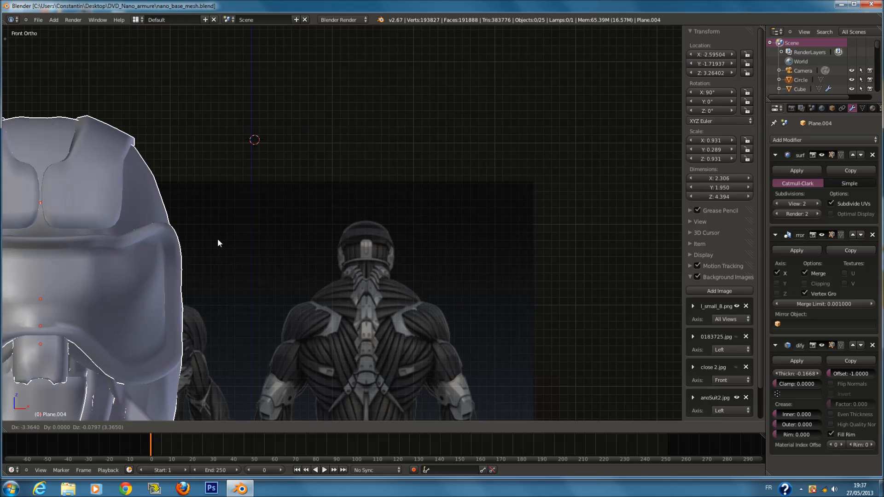
pyautogui.rightClick(282, 235)
pyautogui.press('KP_3')
pyautogui.press('ctrl+KP_1')
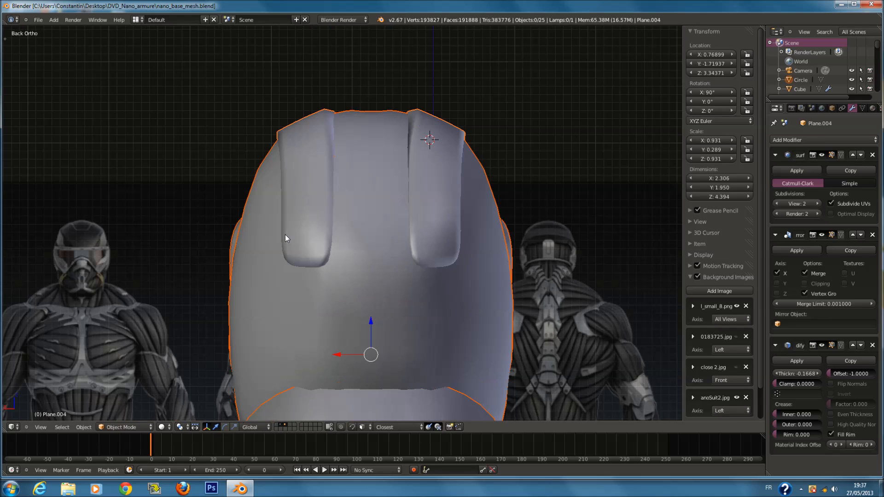
# Select only the mirrored strips object at the back of the helmet.
pyautogui.press('z')
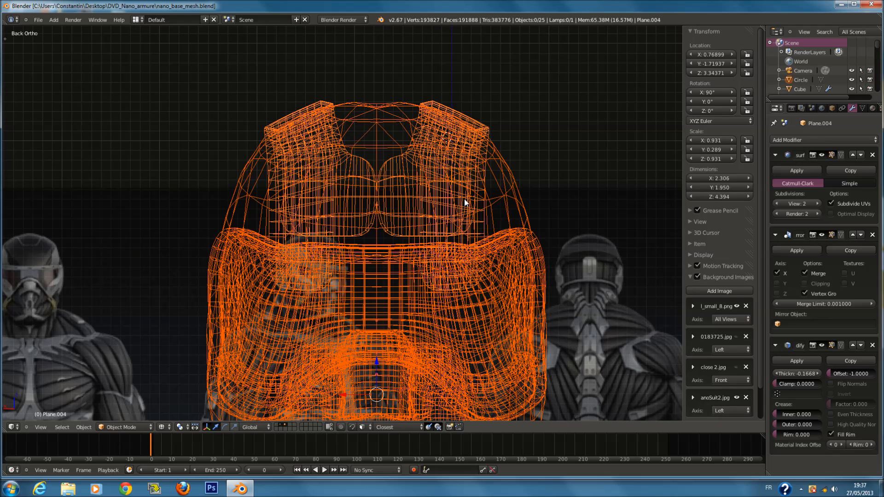
pyautogui.press('z')
pyautogui.rightClick(459, 233)
pyautogui.press('z')
pyautogui.press('Tab')
pyautogui.press('z')
pyautogui.press('z')
pyautogui.press('Tab')
pyautogui.rightClick(481, 225)
pyautogui.press('z')
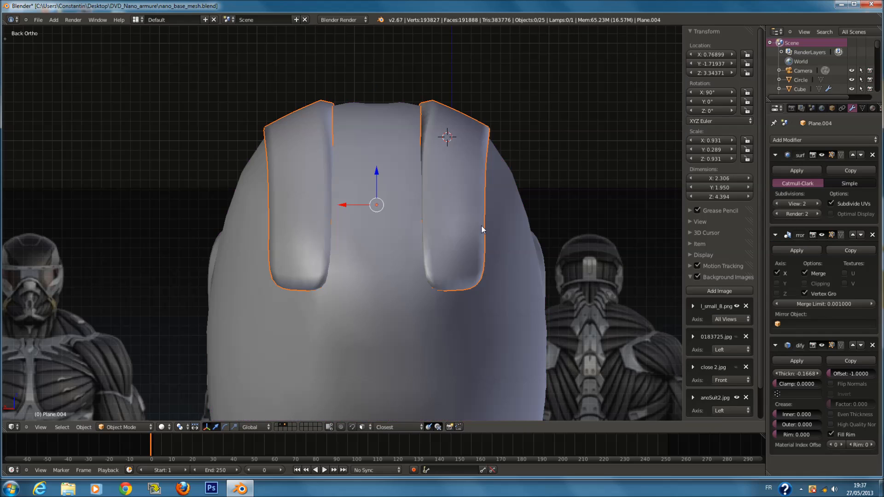
# Delete the lowest vertex row at the strip's back end to shorten it on the back of the head.
pyautogui.press('Tab')
pyautogui.press('z')
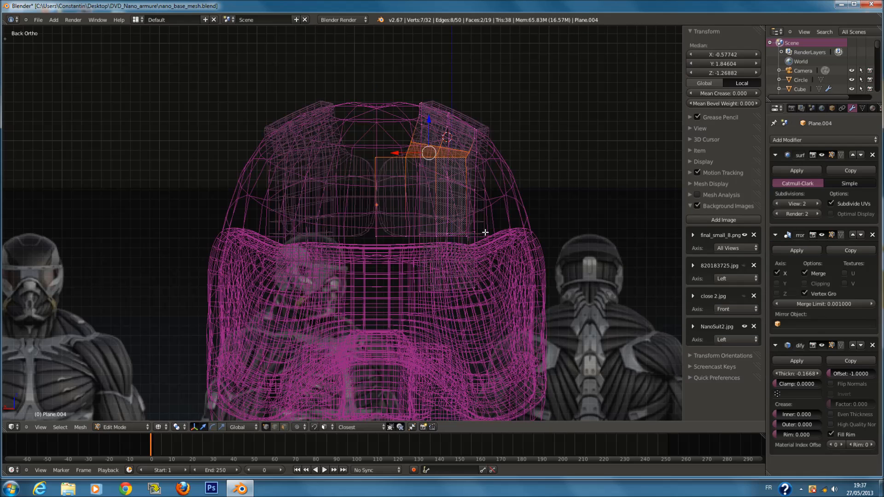
pyautogui.press('a')
pyautogui.moveTo(475, 241); pyautogui.dragTo(399, 247, button='middle')
pyautogui.press('a')
pyautogui.press('a')
pyautogui.press('c')
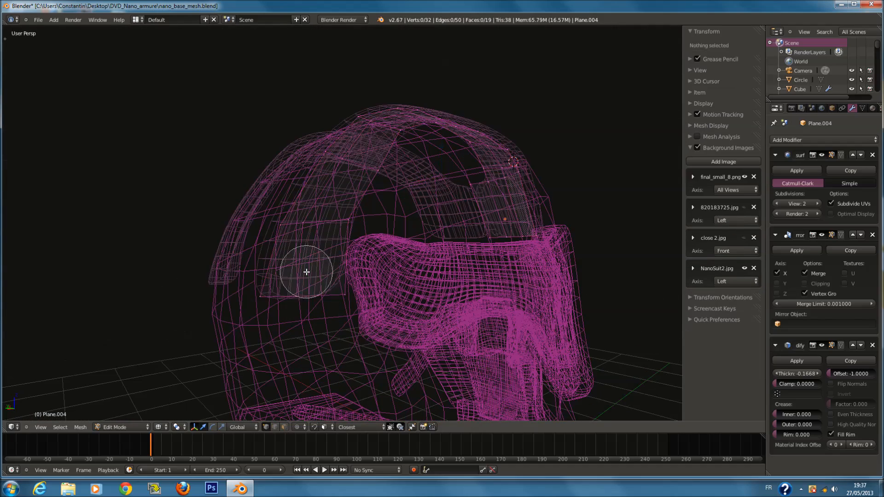
pyautogui.moveTo(308, 251); pyautogui.dragTo(305, 260)
pyautogui.rightClick(305, 261)
pyautogui.press('x')
pyautogui.click(298, 257)
pyautogui.press('z')
pyautogui.moveTo(319, 215); pyautogui.dragTo(360, 241, button='middle')
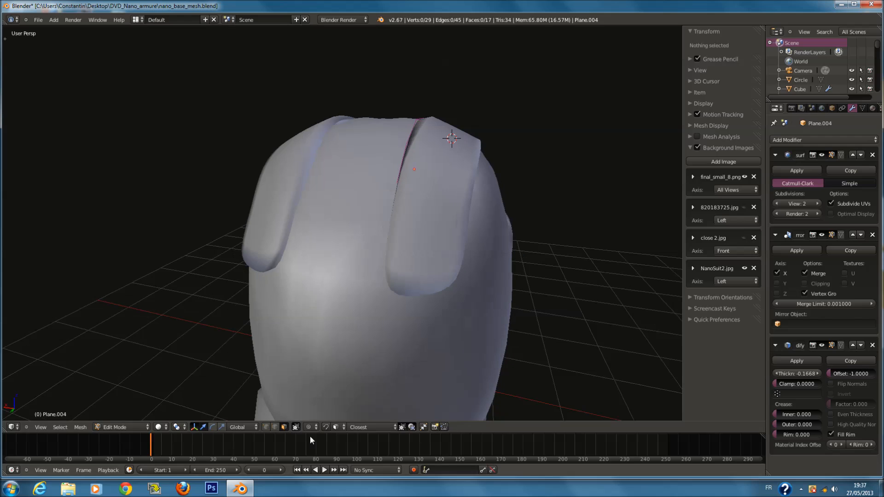
# Select the inner edge at the strip's back end and extrude it in place.
pyautogui.moveTo(417, 176); pyautogui.dragTo(444, 236, button='middle')
pyautogui.press('z')
pyautogui.press('a')
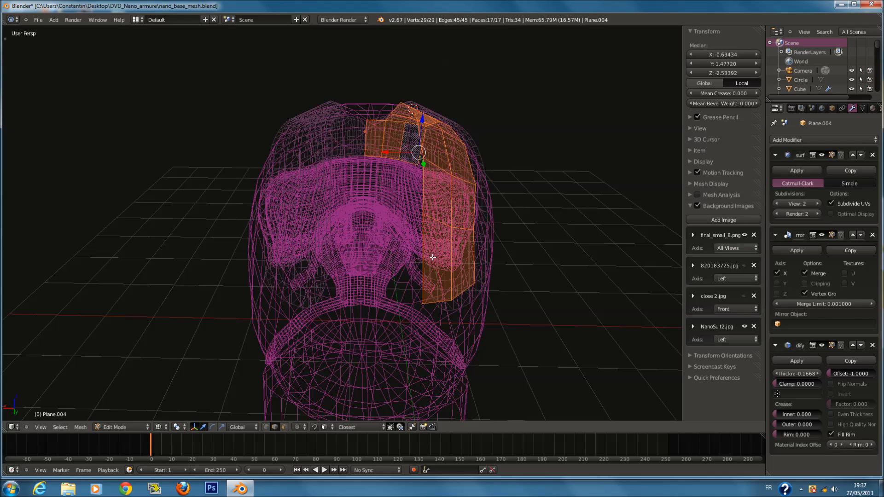
pyautogui.rightClick(430, 256)
pyautogui.press('z')
pyautogui.moveTo(358, 238); pyautogui.dragTo(331, 227, button='middle')
pyautogui.press('z')
pyautogui.press('z')
pyautogui.press('e')
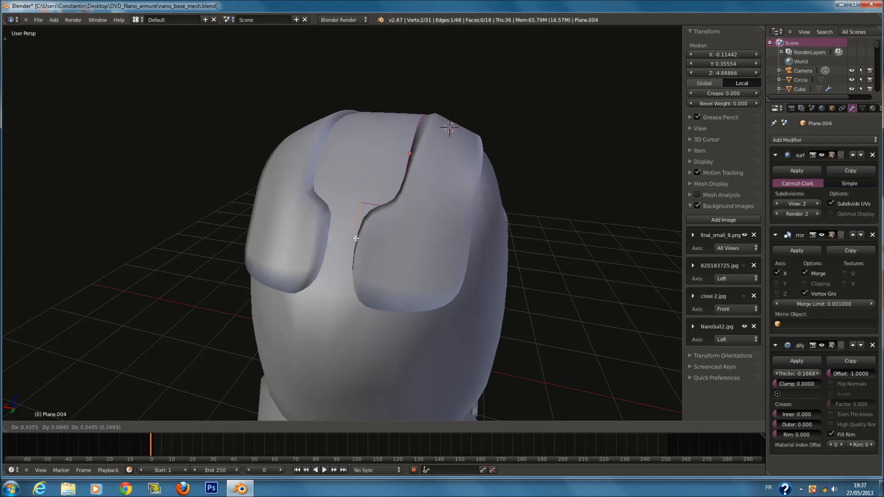
pyautogui.rightClick(357, 238)
# Enable clipping on the Mirror modifier and move the extruded back edge along X to the centre line.
pyautogui.click(804, 284)
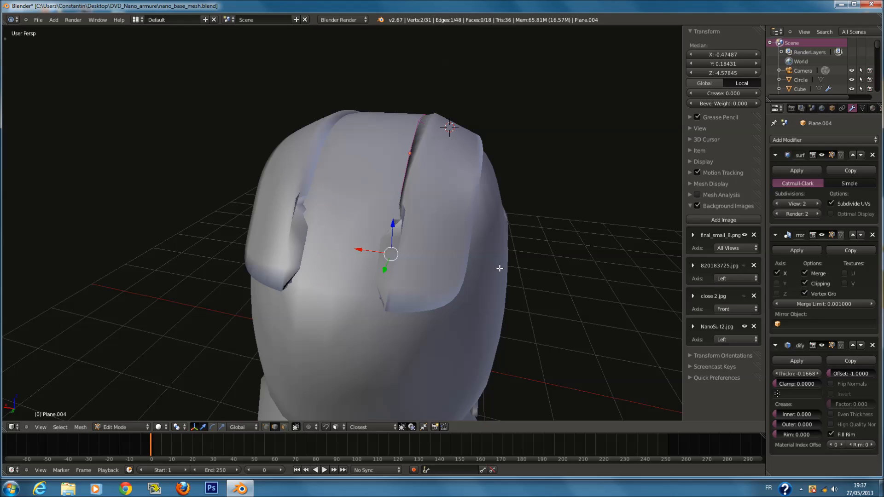
pyautogui.moveTo(377, 249); pyautogui.dragTo(277, 241)
pyautogui.moveTo(277, 241); pyautogui.dragTo(425, 193, button='middle')
pyautogui.press('KP_1')
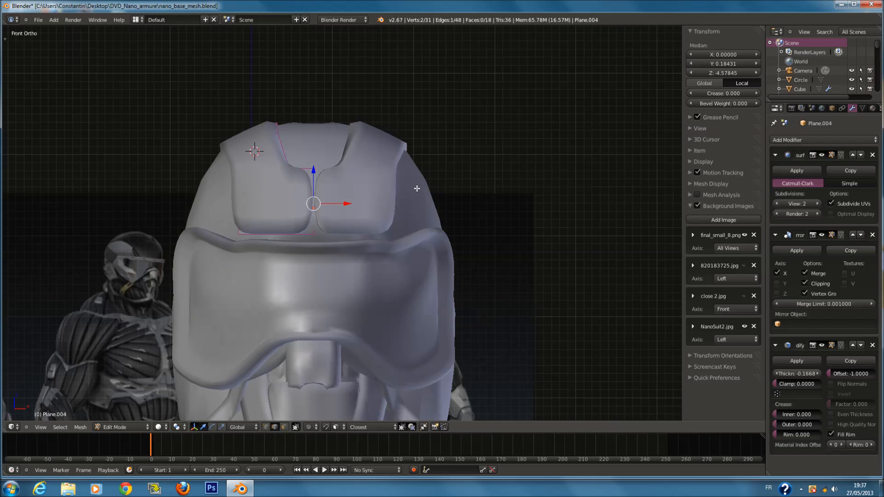
pyautogui.keyDown('ctrl'); pyautogui.scroll(-7, 364, 213); pyautogui.keyUp('ctrl')
pyautogui.scroll(2, 362, 235)
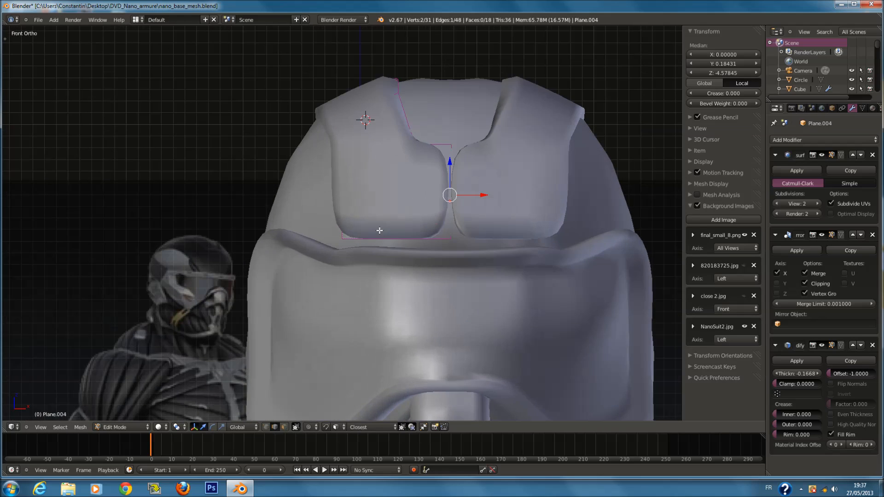
# Select the strip's outer edge vertices in wireframe front view and move them outward along X to widen the strip.
pyautogui.press('z')
pyautogui.press('a')
pyautogui.press('a')
pyautogui.press('a')
pyautogui.press('c')
pyautogui.press('Escape')
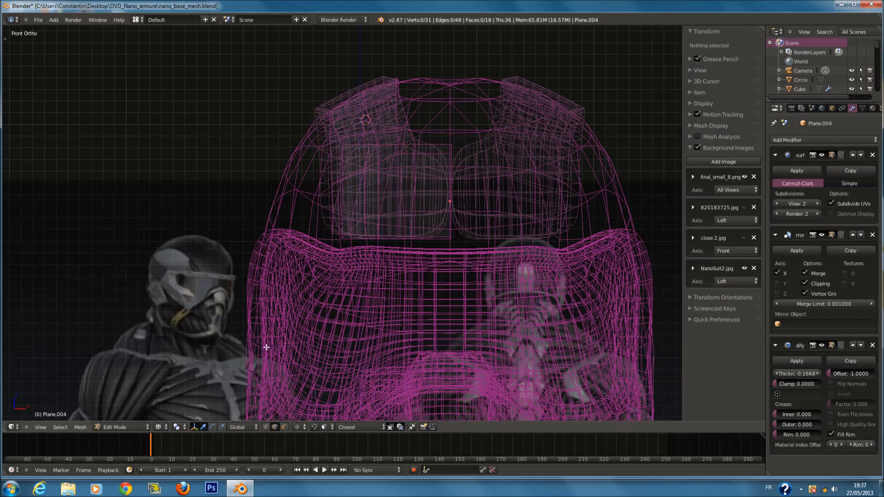
pyautogui.press('c')
pyautogui.moveTo(326, 89); pyautogui.dragTo(333, 232)
pyautogui.press('Escape')
pyautogui.moveTo(364, 156); pyautogui.dragTo(282, 143)
# Align the outer edge vertices by scaling them to 0 along global X.
pyautogui.press('r')
pyautogui.write('0')
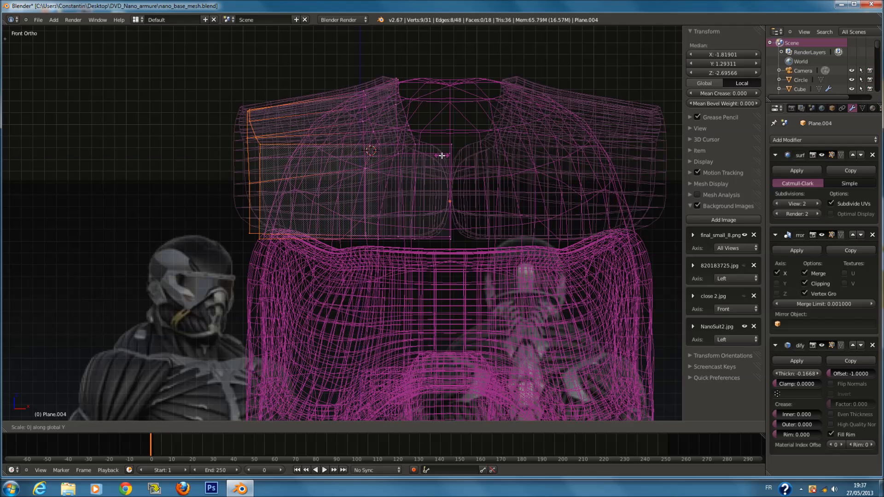
pyautogui.write('z')
pyautogui.moveTo(442, 156)
pyautogui.mouseDown(button='middle')
pyautogui.moveTo(399, 156)
pyautogui.moveTo(446, 172)
pyautogui.mouseUp(button='middle')
pyautogui.press('r')
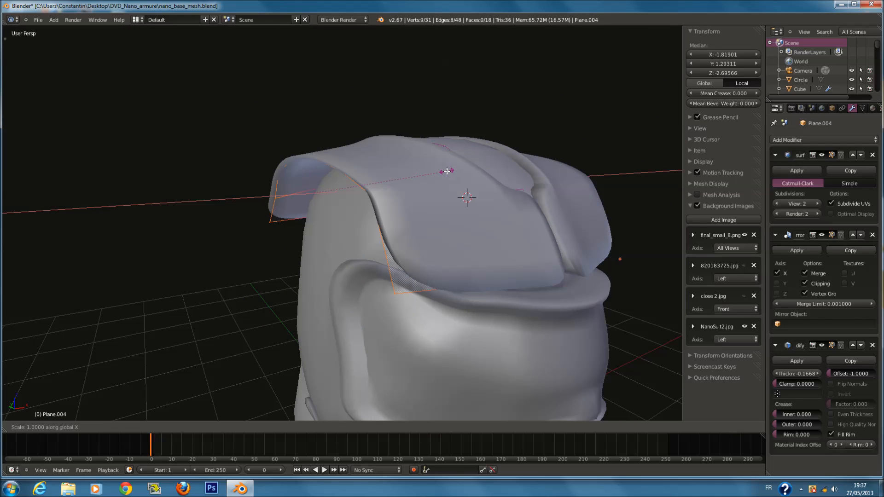
pyautogui.press('Escape')
pyautogui.press('KP_1')
pyautogui.press('z')
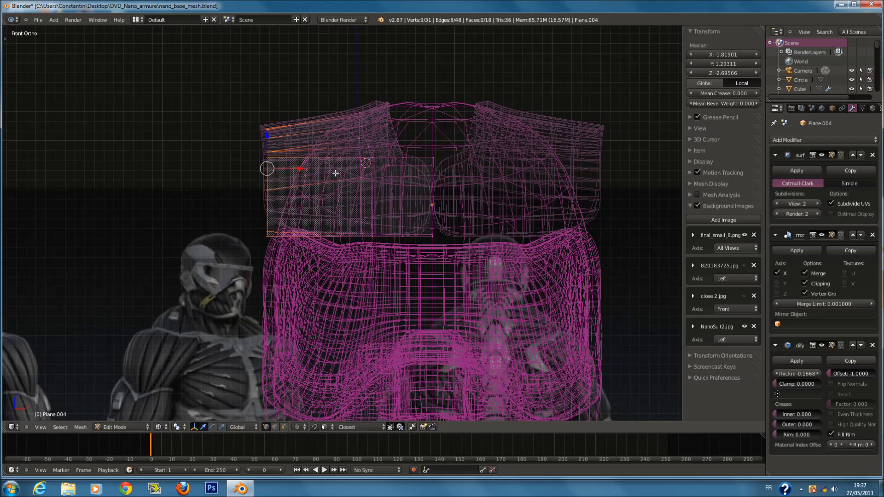
# Move the aligned outer edge vertices back inward along X, closer to the side of the head.
pyautogui.press('g')
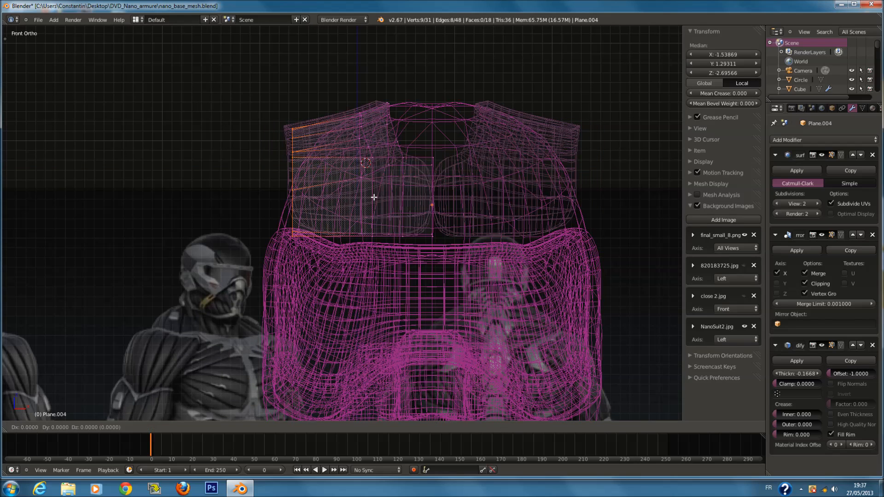
pyautogui.click(371, 198)
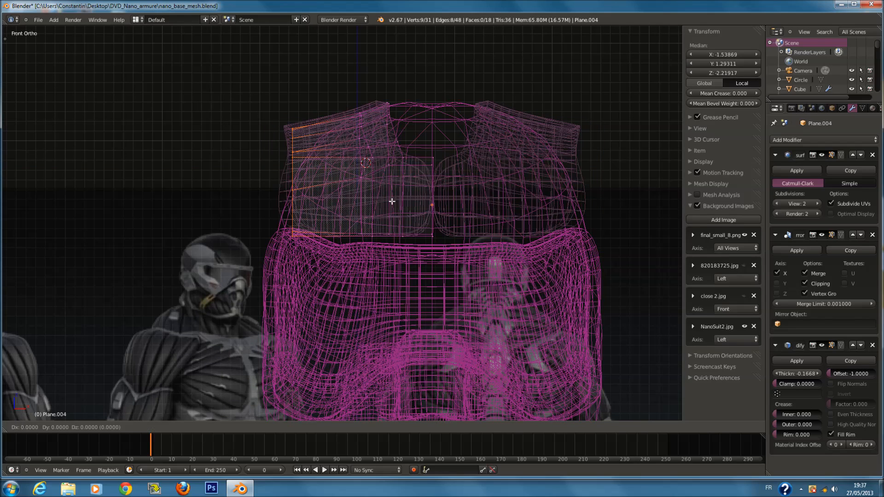
pyautogui.press('Escape')
pyautogui.press('z')
pyautogui.press('z')
pyautogui.press('g')
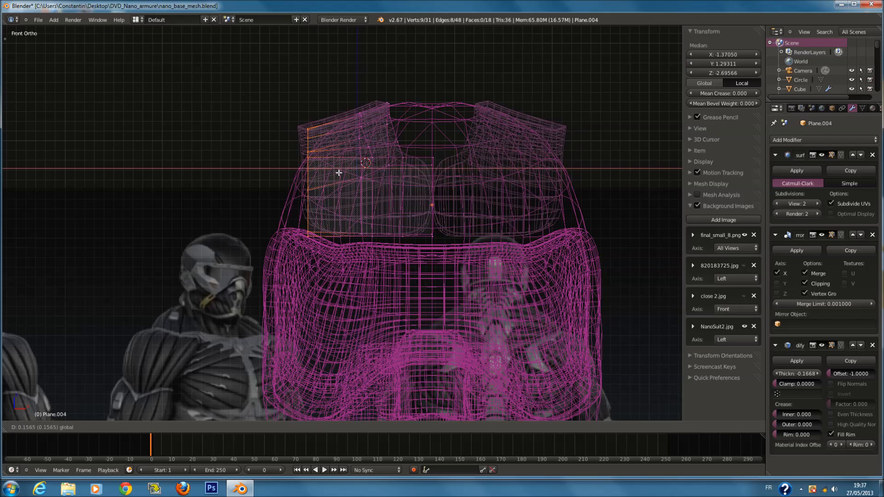
pyautogui.press('z')
pyautogui.click(316, 180)
# Rotate the outer edge vertices in front view and move them down to follow the head's curve.
pyautogui.press('z')
pyautogui.press('z')
pyautogui.press('r')
pyautogui.click(421, 133)
pyautogui.press('g')
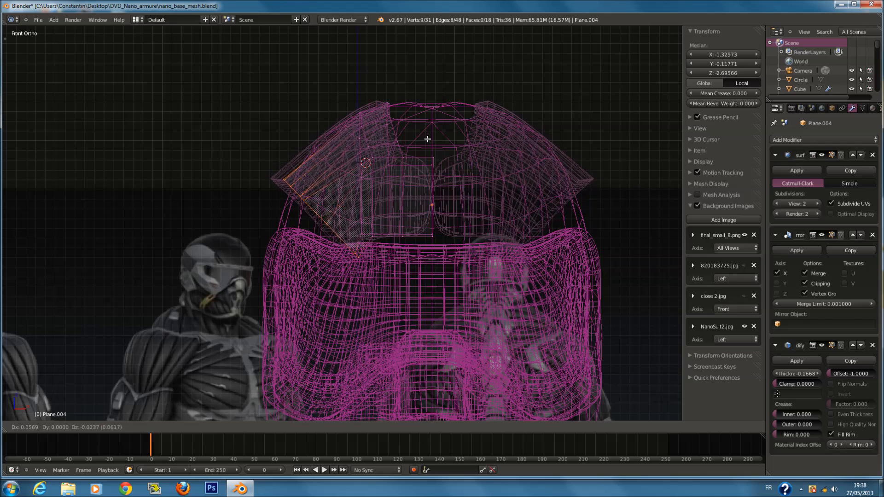
pyautogui.click(436, 174)
# Add a lengthwise edge loop across the strip's outer side and move it outward to round the profile over the head.
pyautogui.press('a')
pyautogui.hotkey('ctrl', 'r')
pyautogui.click(337, 180)
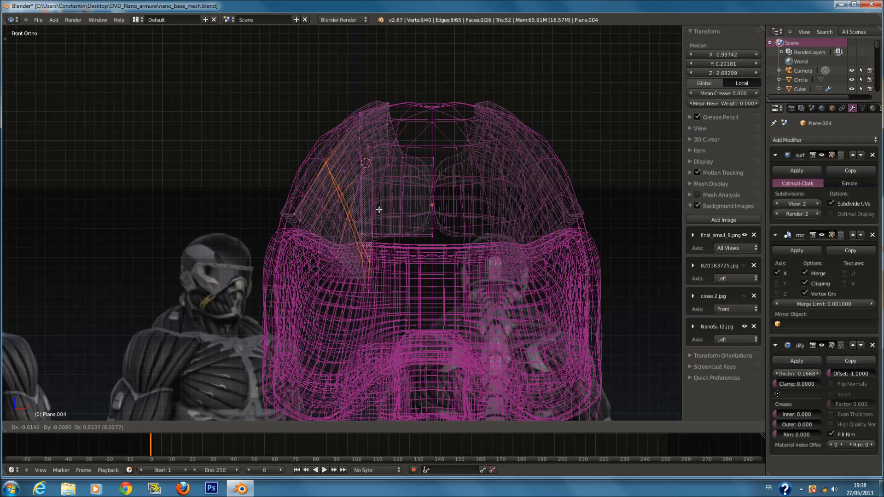
pyautogui.click(367, 198)
pyautogui.press('z')
pyautogui.press('z')
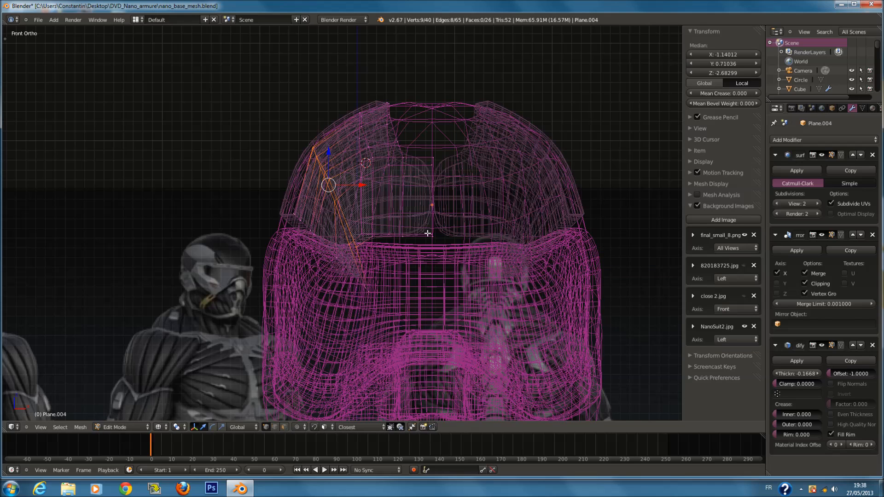
# Select the strip's lower end vertices and level them by scaling to 0 along Z.
pyautogui.press('a')
pyautogui.press('c')
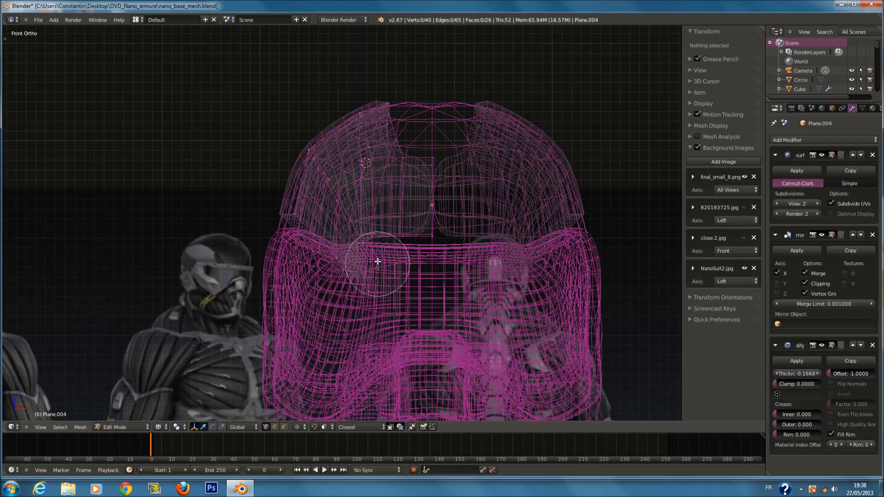
pyautogui.moveTo(410, 250)
pyautogui.mouseDown()
pyautogui.moveTo(385, 245)
pyautogui.moveTo(382, 275)
pyautogui.mouseUp()
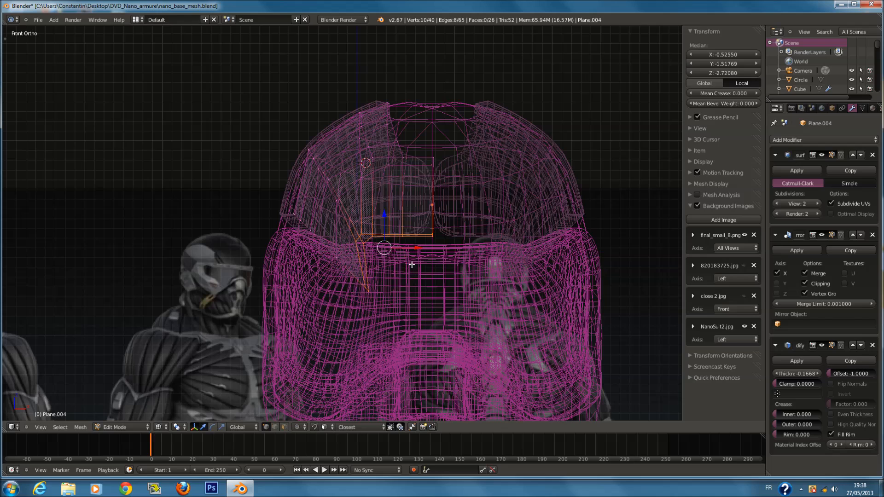
pyautogui.press('s')
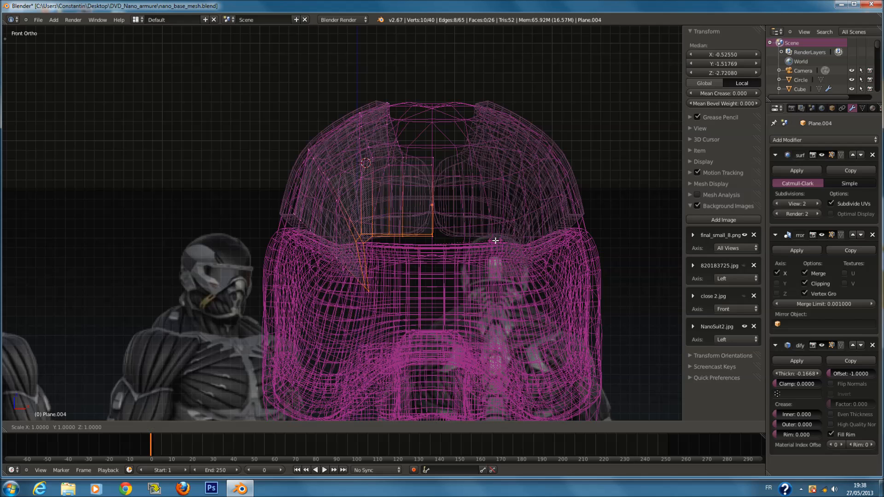
pyautogui.write('0')
pyautogui.press('Return')
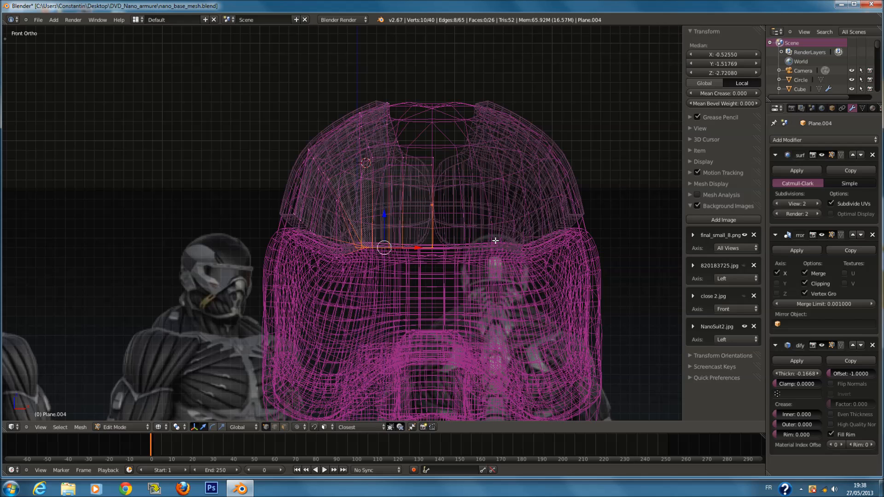
pyautogui.press('z')
pyautogui.scroll(1, 395, 238)
pyautogui.press('z')
pyautogui.scroll(1, 395, 237)
pyautogui.press('a')
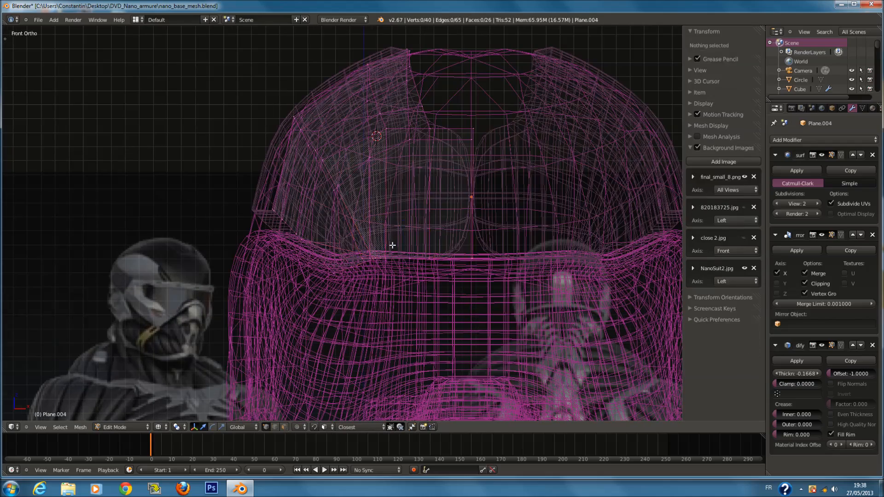
# Adjust the position of a single corner vertex on the lower edge of the strip's back end.
pyautogui.press('a')
pyautogui.moveTo(386, 257); pyautogui.dragTo(397, 302, button='middle')
pyautogui.scroll(4, 397, 302)
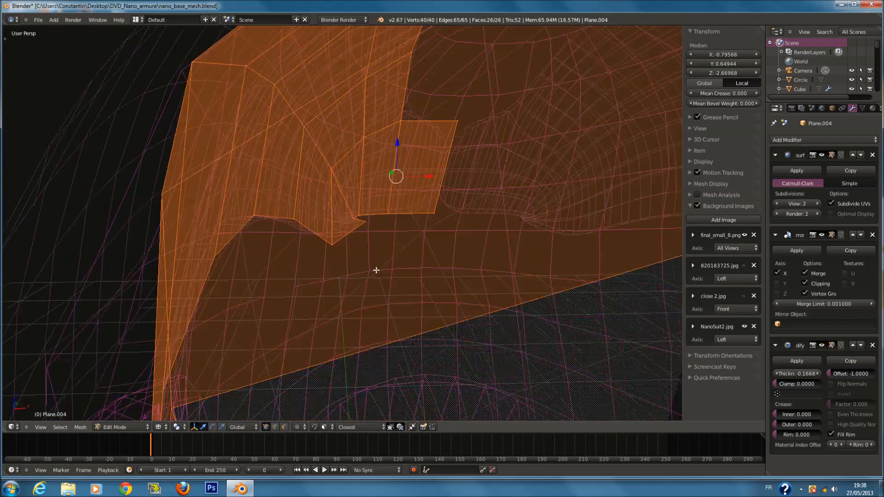
pyautogui.rightClick(385, 199)
pyautogui.press('g')
pyautogui.click(381, 203)
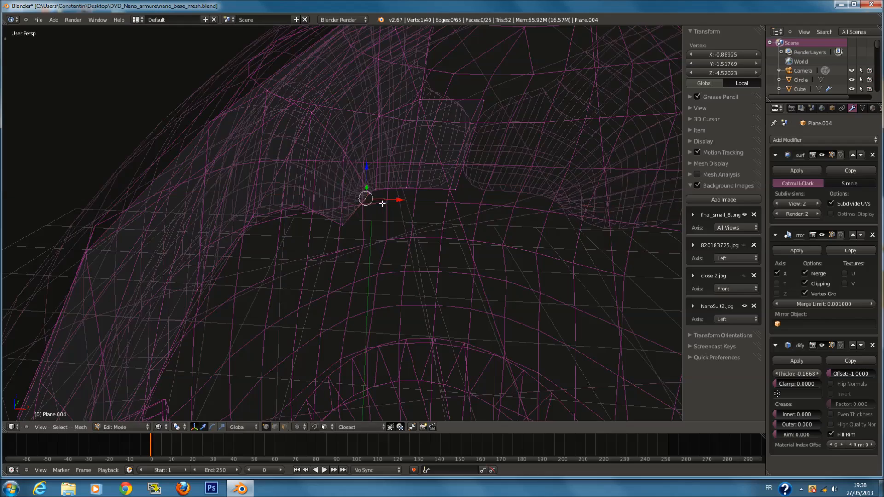
# Move a single lower-edge vertex at the strip's forehead end and return to Object Mode.
pyautogui.scroll(-4, 383, 203)
pyautogui.press('a')
pyautogui.moveTo(369, 288); pyautogui.dragTo(479, 308, button='middle')
pyautogui.press('a')
pyautogui.rightClick(480, 316)
pyautogui.press('g')
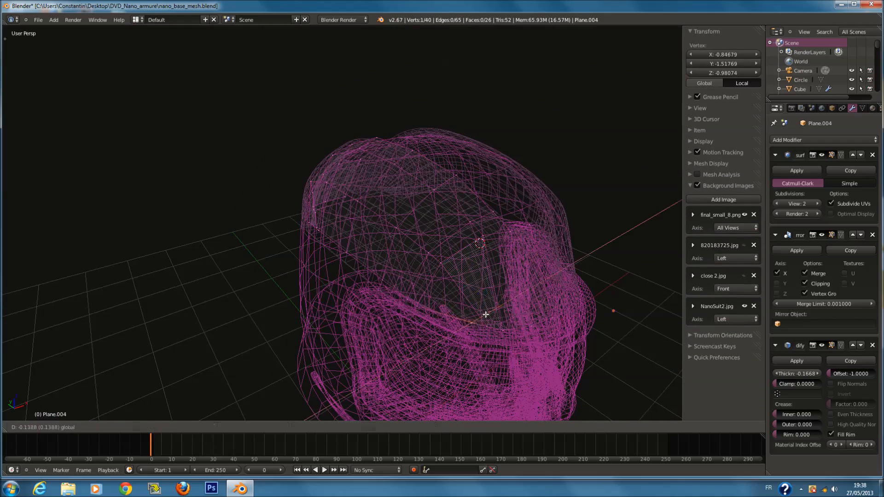
pyautogui.click(487, 314)
pyautogui.press('z')
pyautogui.scroll(-3, 406, 298)
pyautogui.press('Tab')
# Move the selected lower vertex at the strip's back end along X to smooth the edge in back view.
pyautogui.moveTo(405, 298)
pyautogui.mouseDown(button='middle')
pyautogui.moveTo(330, 245)
pyautogui.moveTo(280, 238)
pyautogui.moveTo(216, 261)
pyautogui.moveTo(140, 241)
pyautogui.mouseUp(button='middle')
pyautogui.press('ctrl+KP_1')
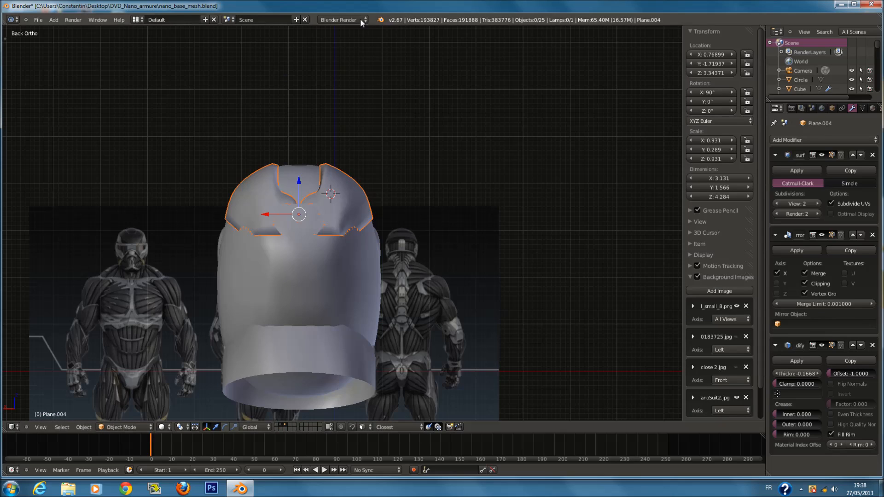
pyautogui.keyDown('ctrl'); pyautogui.scroll(-5, 353, 223); pyautogui.keyUp('ctrl')
pyautogui.press('Tab')
pyautogui.scroll(4, 438, 230)
pyautogui.press('z')
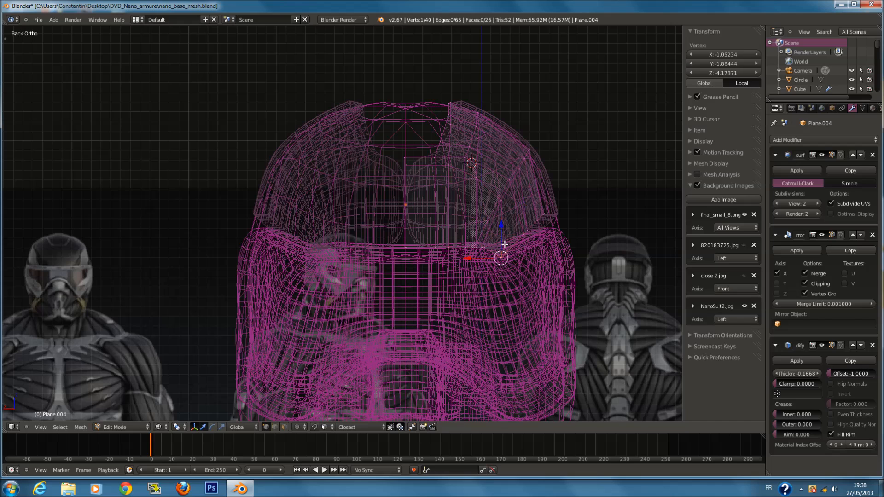
pyautogui.press('z')
pyautogui.press('g')
pyautogui.press('x')
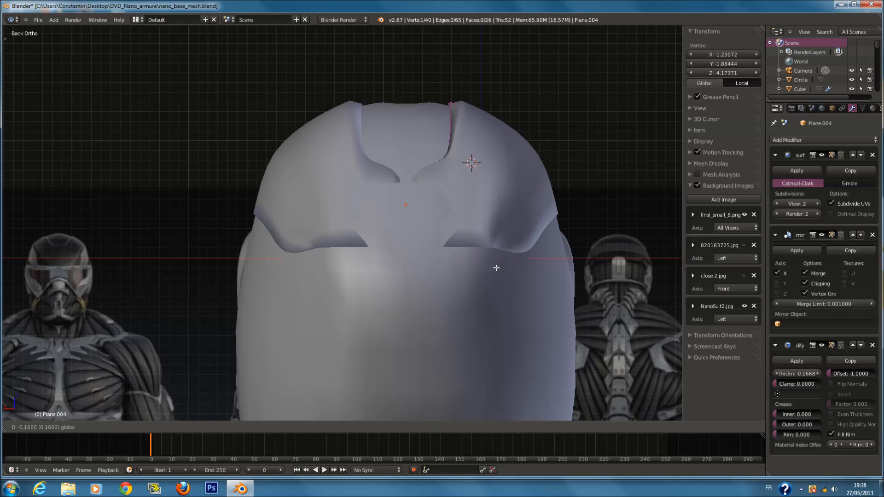
pyautogui.click(496, 267)
# Select the strip's lower vertices in back view and flatten them by scaling to 0 along global Z.
pyautogui.press('z')
pyautogui.press('a')
pyautogui.scroll(-1, 493, 253)
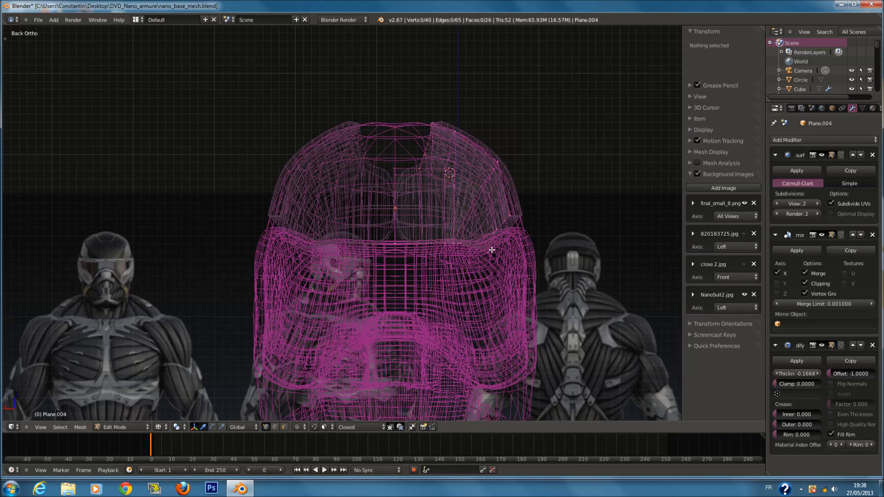
pyautogui.press('c')
pyautogui.moveTo(465, 263); pyautogui.dragTo(325, 275)
pyautogui.press('Escape')
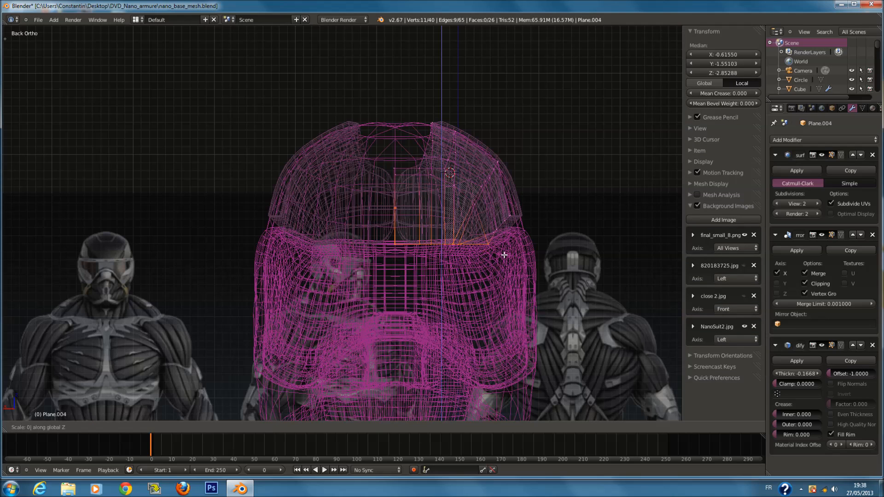
pyautogui.press('Return')
# Return to Object Mode in solid shading and save the file over the existing one.
pyautogui.press('z')
pyautogui.press('Tab')
pyautogui.scroll(-2, 489, 248)
pyautogui.hotkey('ctrl', 's')
pyautogui.click(489, 249)
pyautogui.scroll(1, 552, 227)
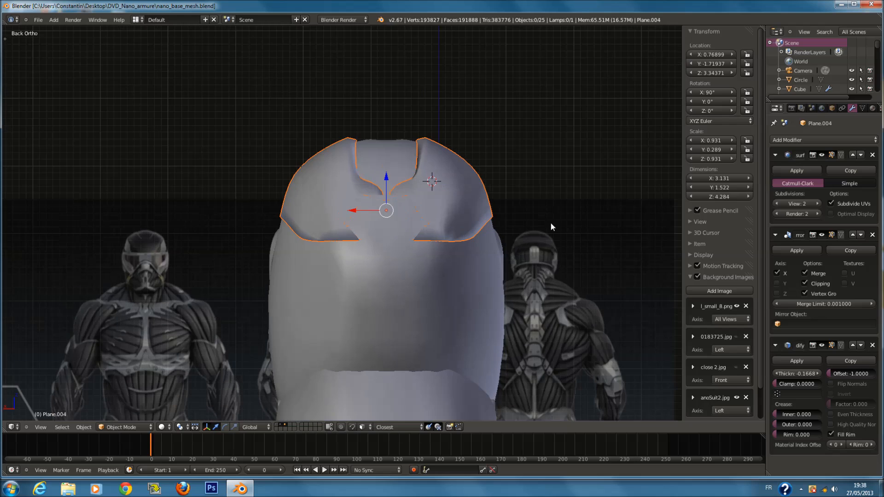
# Compare the helmet's back with the rear-view reference head and check its front against the reference figures.
pyautogui.keyDown('shift'); pyautogui.moveTo(552, 227); pyautogui.dragTo(360, 227, button='middle'); pyautogui.keyUp('shift')
pyautogui.scroll(6, 366, 235)
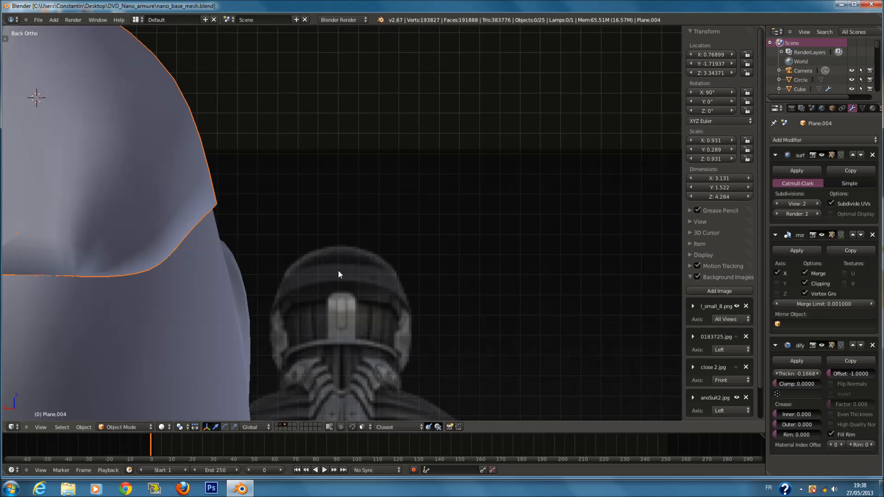
pyautogui.scroll(-5, 394, 313)
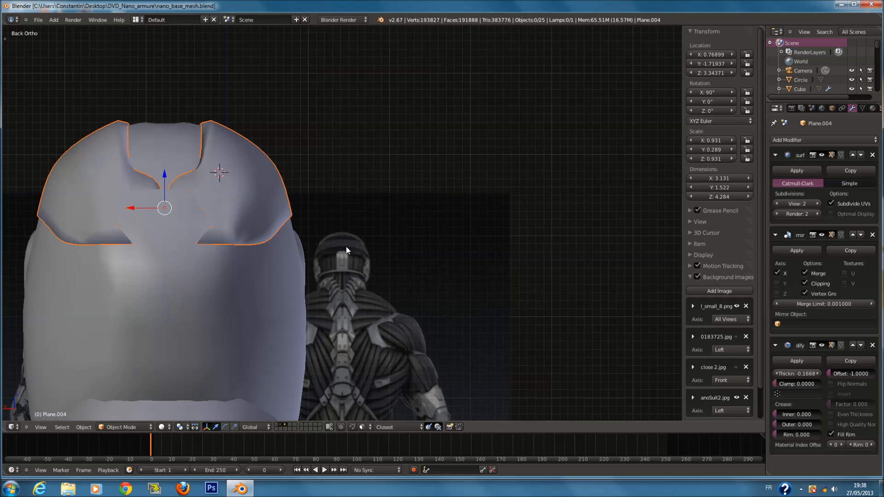
pyautogui.scroll(2, 424, 181)
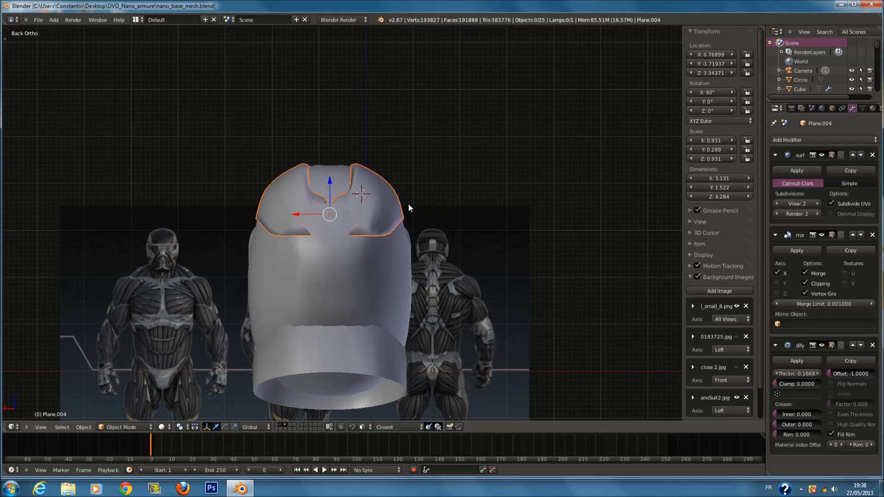
pyautogui.press('KP_1')
pyautogui.keyDown('shift'); pyautogui.scroll(-5, 426, 216); pyautogui.keyUp('shift')
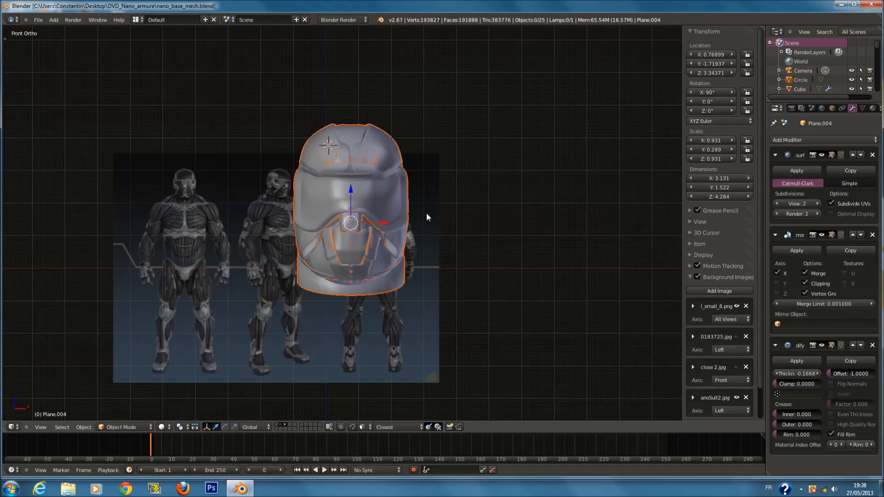
# Deselect all objects and save the helmet file again.
pyautogui.scroll(4, 424, 219)
pyautogui.press('a')
pyautogui.keyDown('ctrl'); pyautogui.scroll(3, 405, 227); pyautogui.keyUp('ctrl')
pyautogui.hotkey('ctrl', 's')
pyautogui.click(408, 221)
pyautogui.keyDown('ctrl'); pyautogui.scroll(-3, 418, 215); pyautogui.keyUp('ctrl')
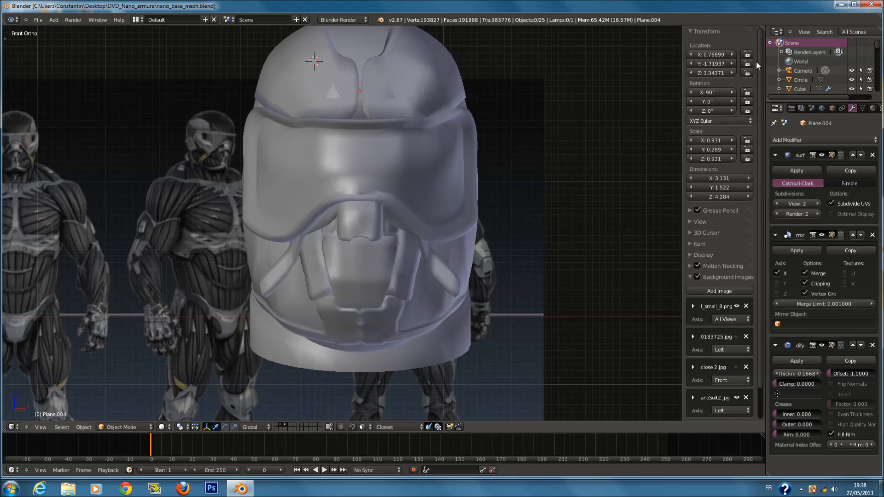
pyautogui.click(841, 6)
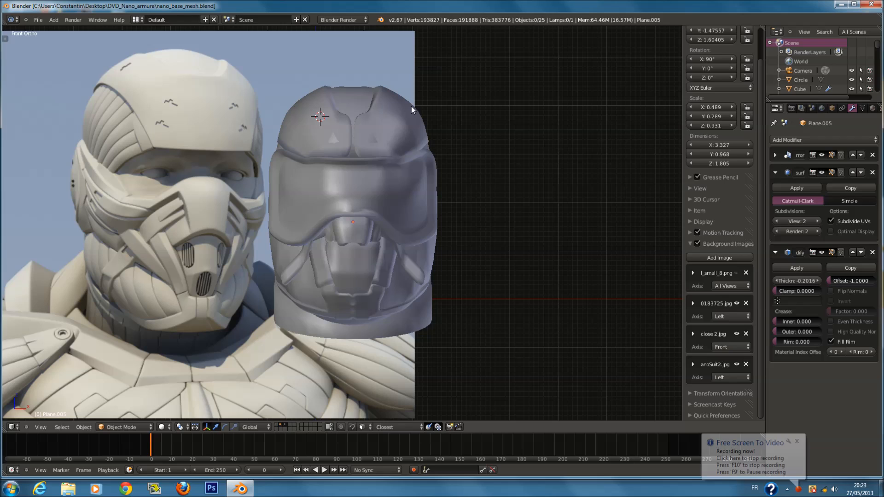
# Save the file, show the full-body reference sheet instead of the helmet close-up, and examine the reference helmet from the front.
pyautogui.hotkey('ctrl', 's')
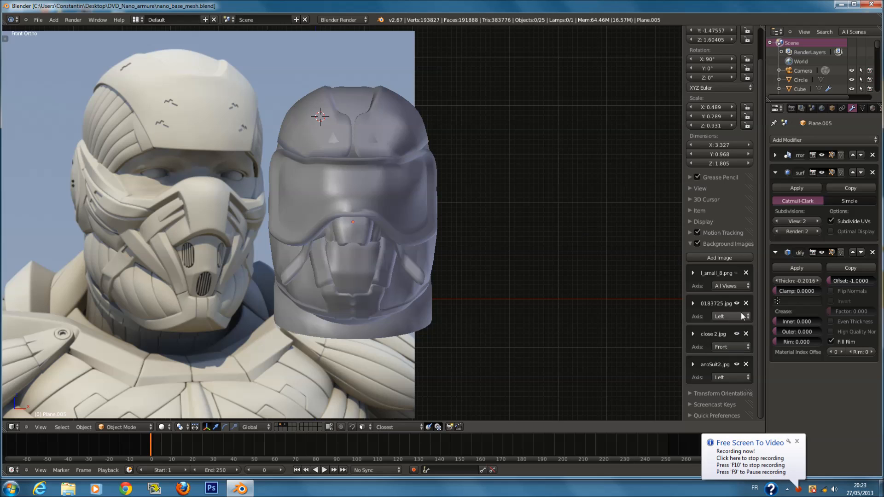
pyautogui.click(736, 273)
pyautogui.click(736, 334)
pyautogui.click(737, 364)
pyautogui.scroll(5, 323, 198)
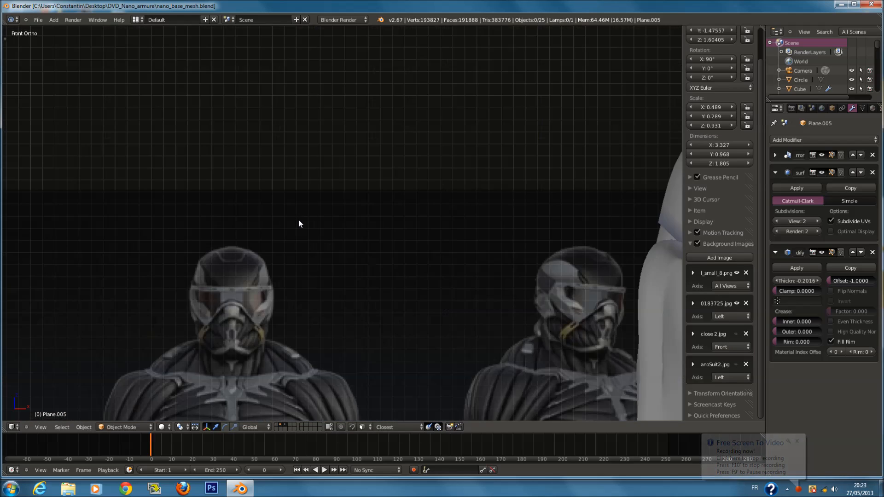
pyautogui.scroll(4, 297, 223)
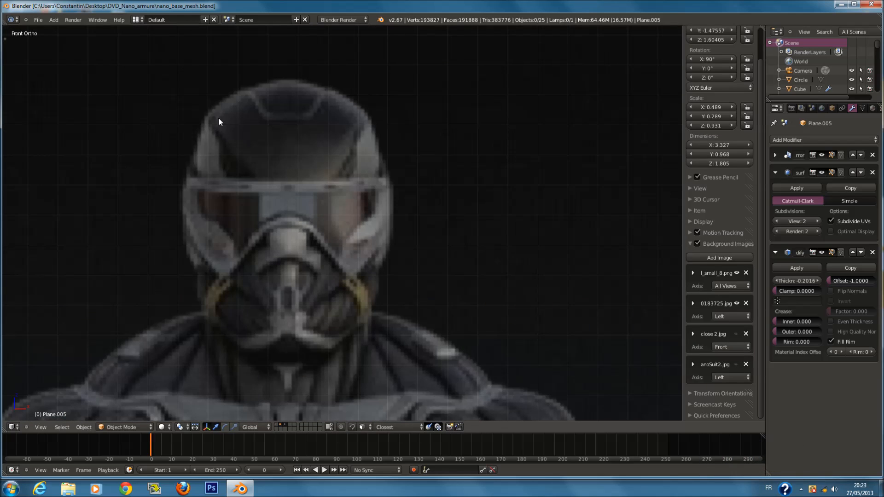
pyautogui.scroll(-5, 322, 193)
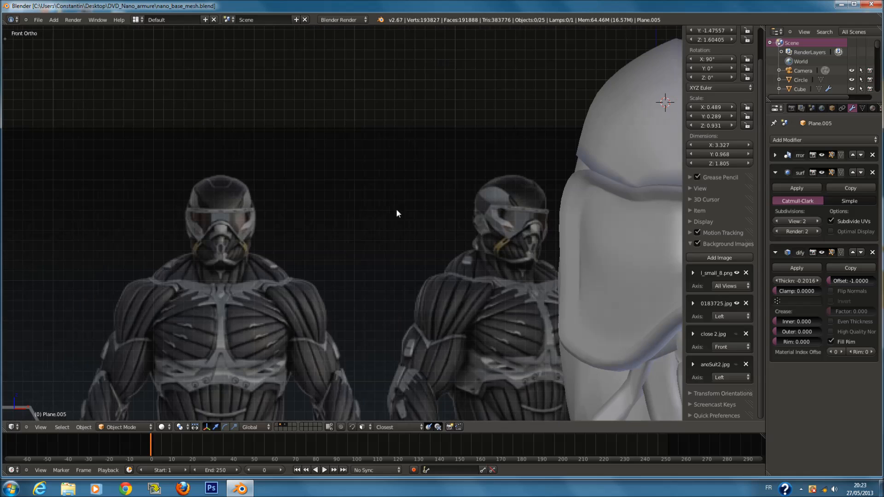
# Show the close-up and NanoSuit2 references again, switch to the left view and hide the full-body reference sheet.
pyautogui.click(737, 333)
pyautogui.click(737, 364)
pyautogui.scroll(5, 573, 299)
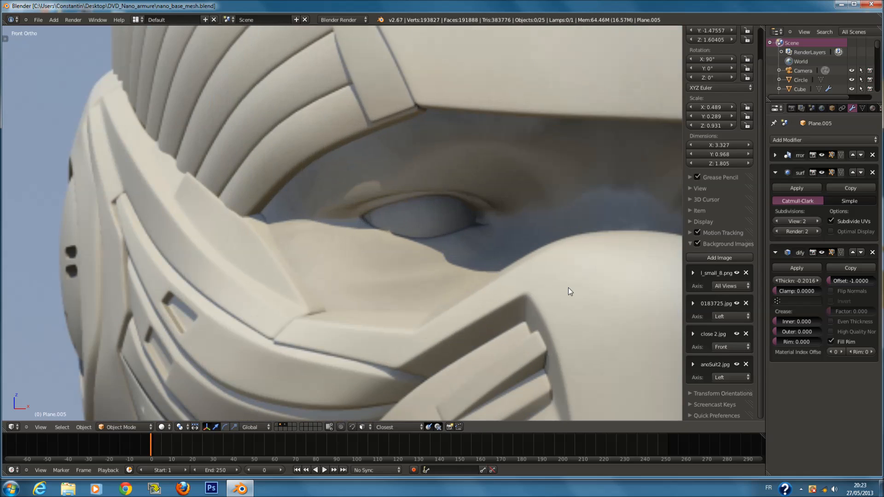
pyautogui.press('ctrl+KP_3')
pyautogui.scroll(-4, 534, 267)
pyautogui.scroll(1, 738, 280)
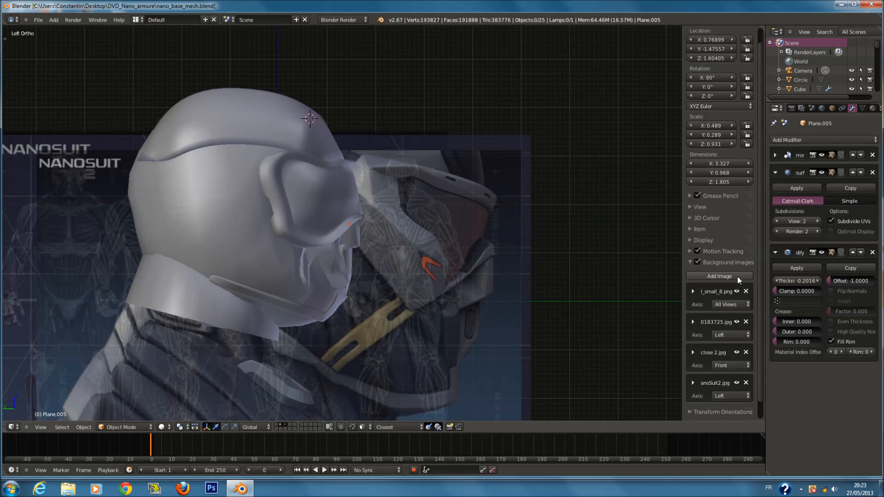
pyautogui.click(737, 292)
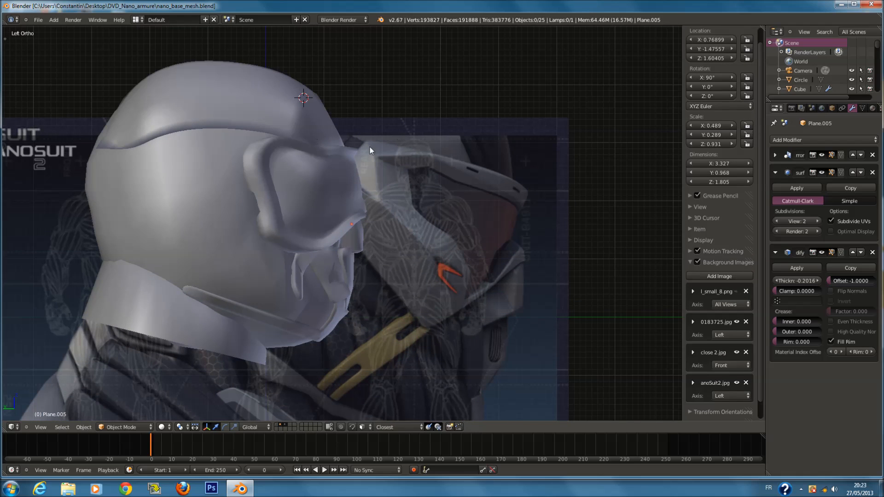
# Open the helmet's top shell in Edit Mode and bring its front side edge into close view.
pyautogui.scroll(3, 322, 133)
pyautogui.rightClick(346, 176)
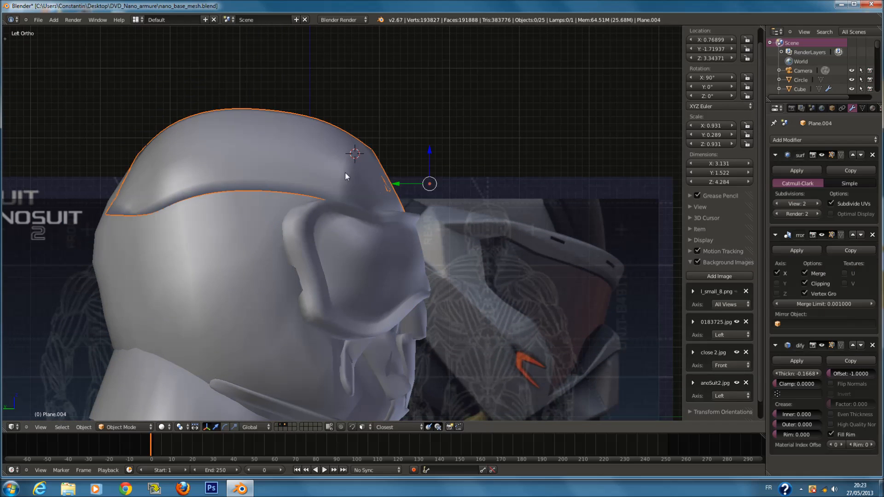
pyautogui.press('Tab')
pyautogui.press('z')
pyautogui.press('KP_3')
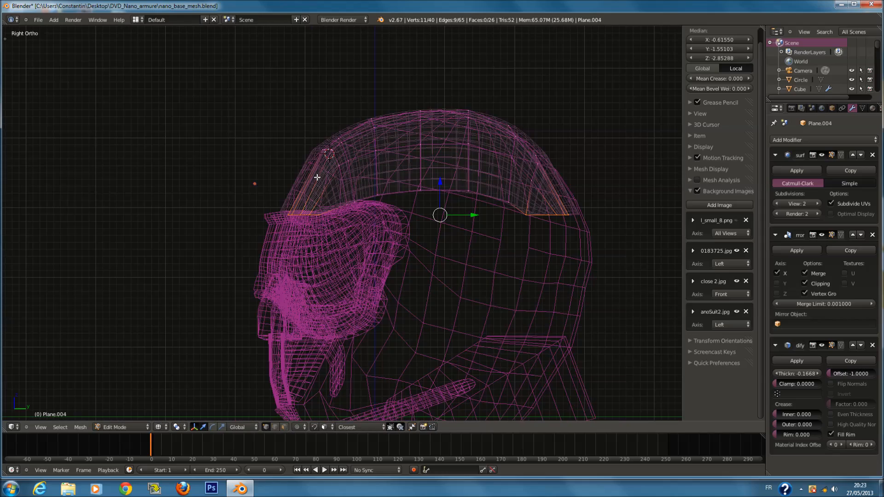
pyautogui.press('KP_1')
pyautogui.keyDown('shift'); pyautogui.moveTo(617, 159); pyautogui.dragTo(382, 158, button='middle'); pyautogui.keyUp('shift')
pyautogui.scroll(4, 377, 158)
pyautogui.press('z')
pyautogui.press('z')
pyautogui.press('z')
# Select three vertices on the front part of the shell's lower side edge and raise them above the visor.
pyautogui.moveTo(295, 162); pyautogui.dragTo(410, 181, button='middle')
pyautogui.press('z')
pyautogui.press('a')
pyautogui.press('c')
pyautogui.click(405, 180)
pyautogui.rightClick(403, 181)
pyautogui.press('z')
pyautogui.moveTo(409, 150); pyautogui.dragTo(423, 100)
pyautogui.press('KP_3')
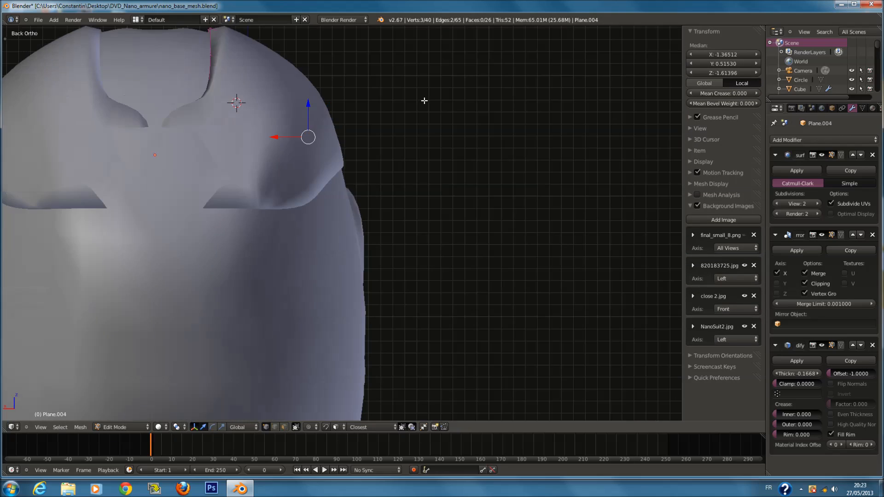
# Extend the selection to the next vertex along the lower edge and raise all four to arch the edge over the visor.
pyautogui.press('z')
pyautogui.press('g')
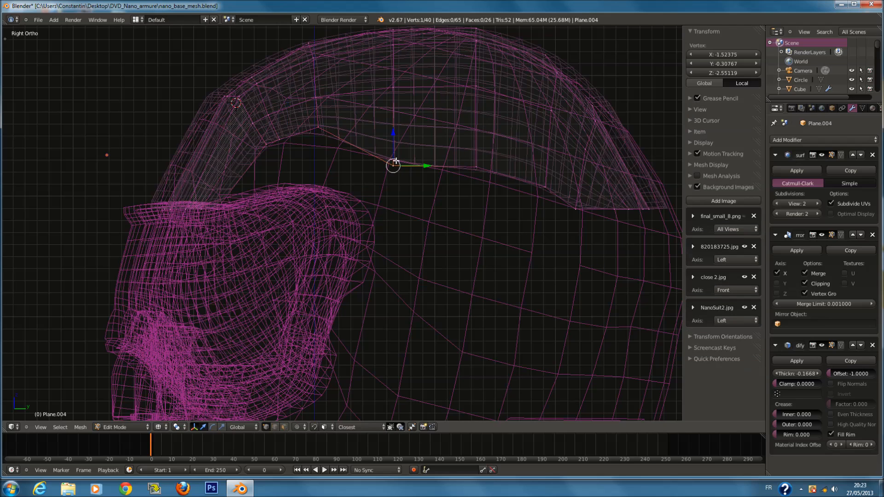
pyautogui.click(393, 167)
pyautogui.press('c')
pyautogui.click(391, 179)
pyautogui.rightClick(398, 184)
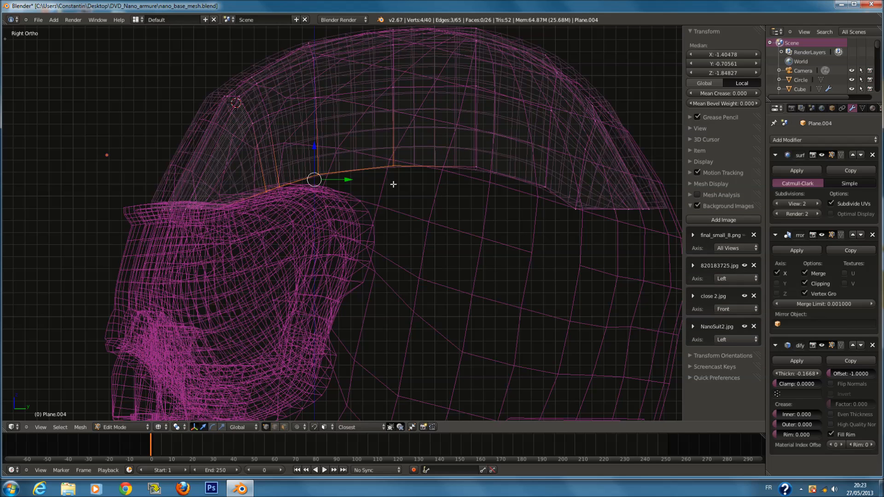
pyautogui.press('z')
pyautogui.press('g')
pyautogui.click(385, 133)
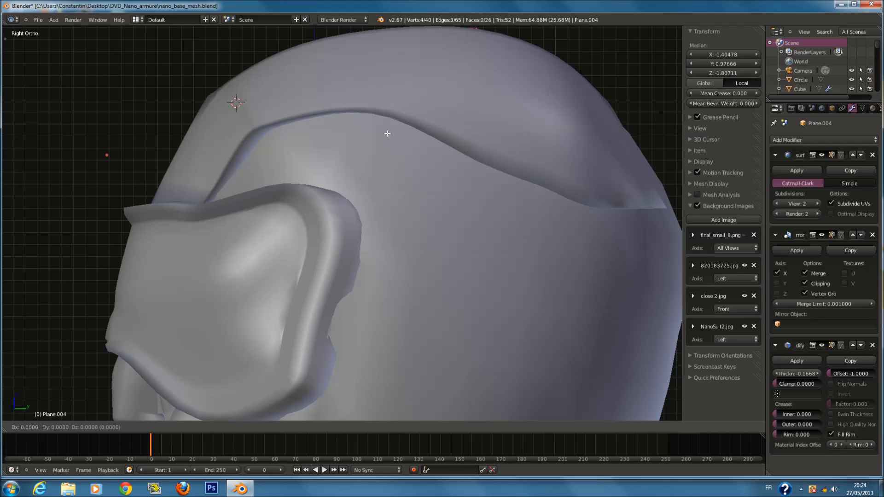
# Try a further adjustment of the four arch vertices, check it from the front and undo it.
pyautogui.click(388, 133)
pyautogui.press('g')
pyautogui.keyDown('ctrl'); pyautogui.click(387, 134); pyautogui.keyUp('ctrl')
pyautogui.press('z')
pyautogui.moveTo(387, 133); pyautogui.dragTo(461, 164, button='middle')
pyautogui.press('z')
pyautogui.press('KP_1')
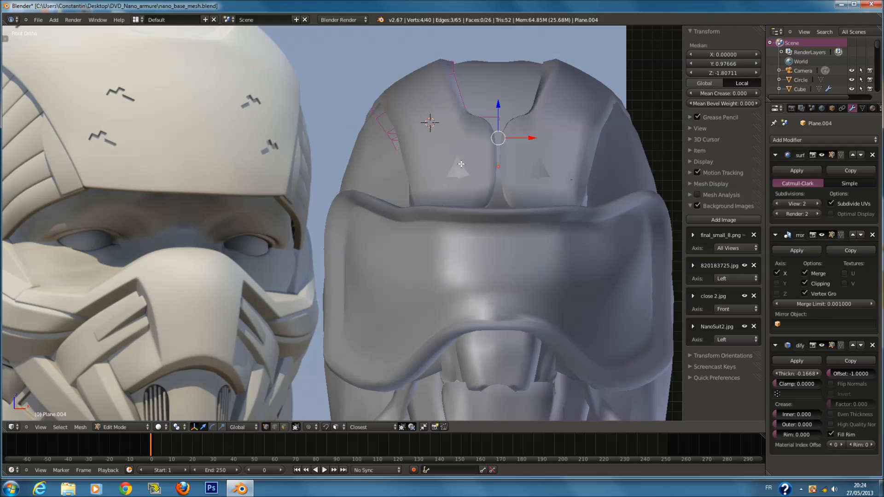
pyautogui.press('z')
pyautogui.hotkey('ctrl', 'z')
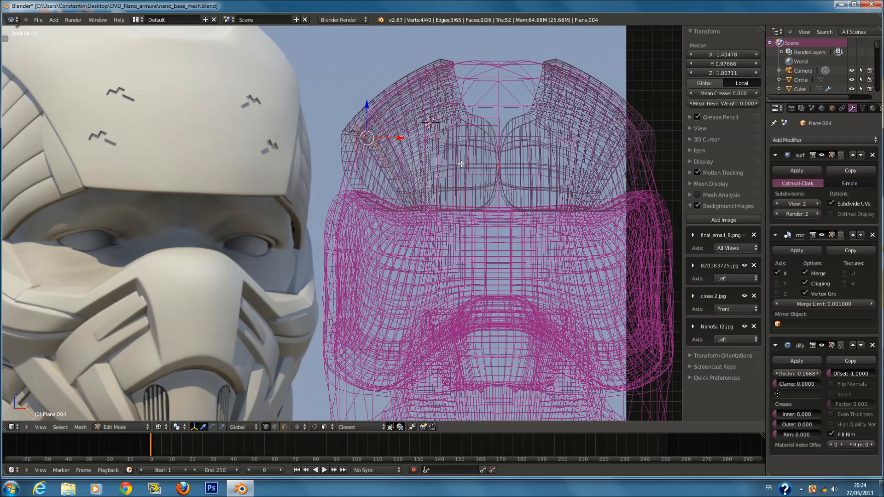
# Nudge the four arch vertices slightly in the left view and check the shell's shape in Object Mode.
pyautogui.press('z')
pyautogui.press('ctrl+KP_3')
pyautogui.press('g')
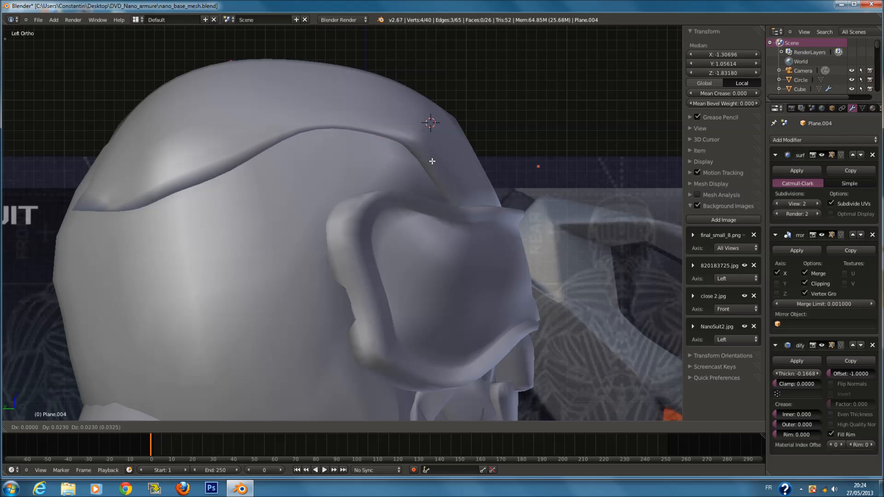
pyautogui.click(433, 162)
pyautogui.press('Tab')
pyautogui.scroll(-2, 445, 186)
# Add an edge loop across the shell behind the arch and slide it forward toward the arch's rear end.
pyautogui.press('Tab')
pyautogui.press('z')
pyautogui.scroll(1, 244, 157)
pyautogui.press('a')
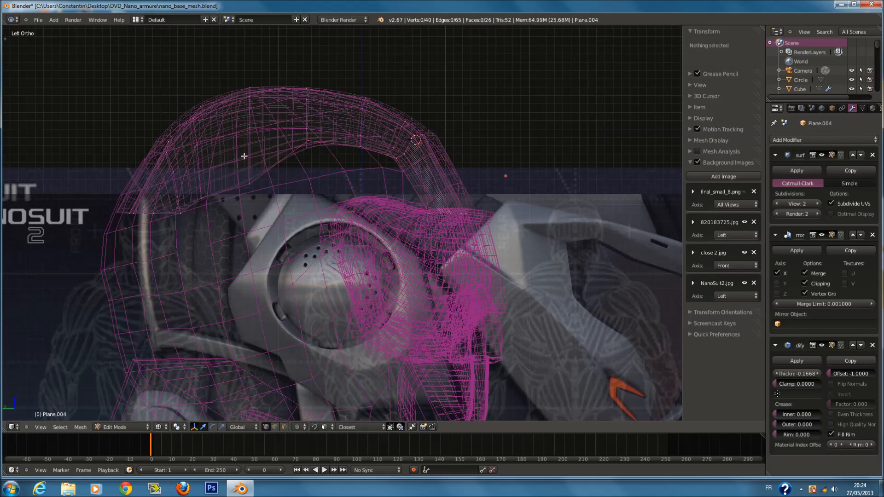
pyautogui.hotkey('ctrl', 'r')
pyautogui.click(304, 94)
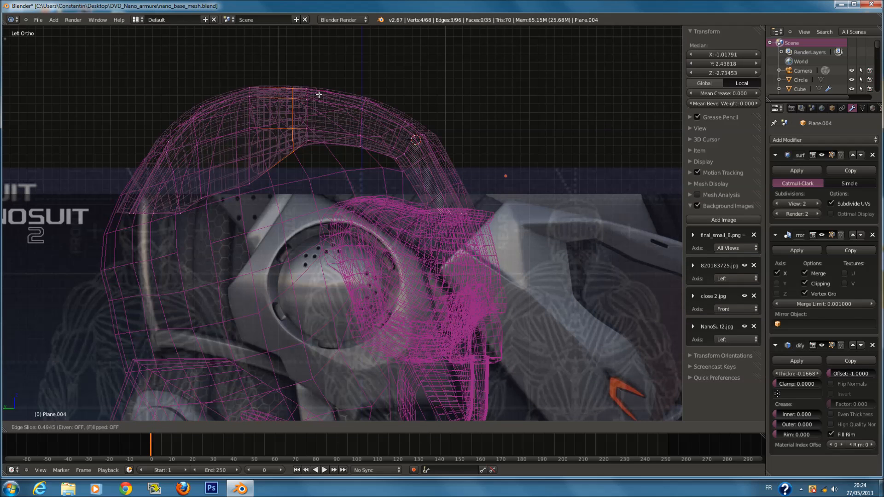
pyautogui.click(327, 95)
# Select the new loop's lowest vertex and lower it along Z to form a stepped corner behind the arch.
pyautogui.press('a')
pyautogui.press('c')
pyautogui.scroll(5, 280, 168)
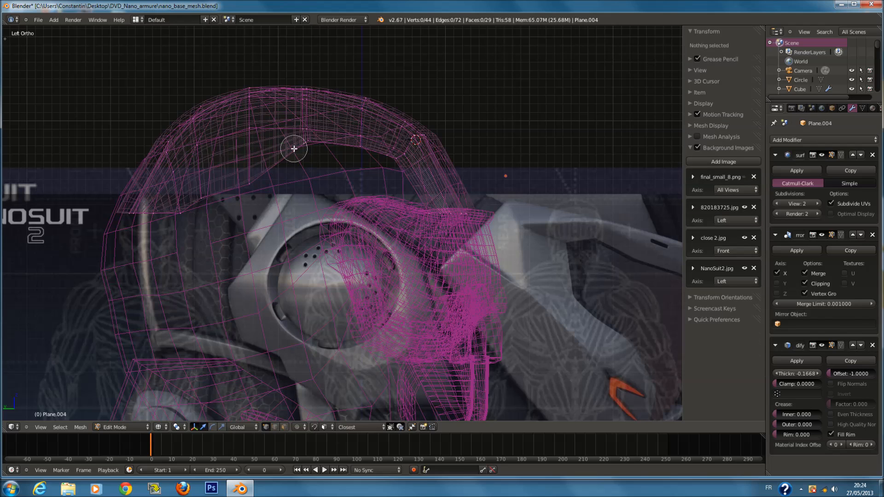
pyautogui.click(295, 148)
pyautogui.press('g')
pyautogui.press('z')
pyautogui.click(306, 155)
pyautogui.press('z')
pyautogui.press('z')
# Return to Object Mode in solid shading, deselect the shell and save the file over the existing one.
pyautogui.press('Tab')
pyautogui.scroll(-2, 315, 168)
pyautogui.hotkey('ctrl', 's')
pyautogui.click(289, 221)
pyautogui.press('z')
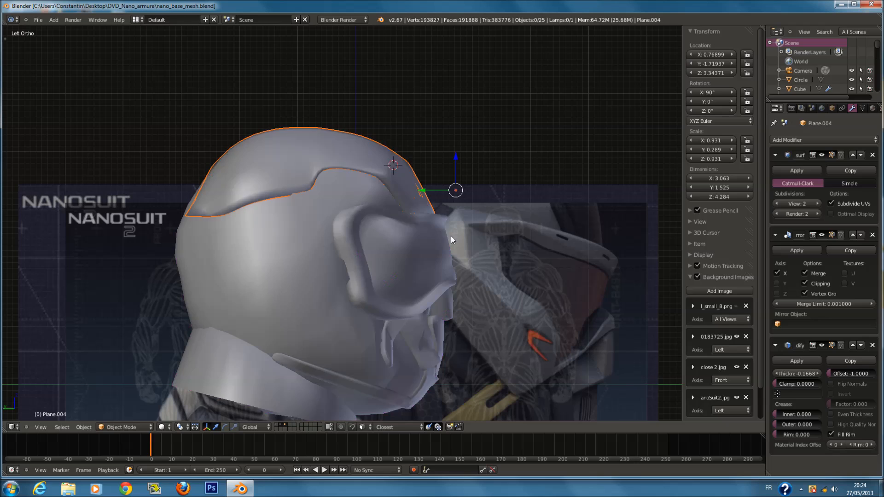
pyautogui.scroll(-3, 451, 237)
pyautogui.scroll(3, 476, 241)
pyautogui.keyDown('ctrl'); pyautogui.scroll(2, 477, 241); pyautogui.keyUp('ctrl')
pyautogui.hotkey('ctrl', 's')
pyautogui.click(477, 241)
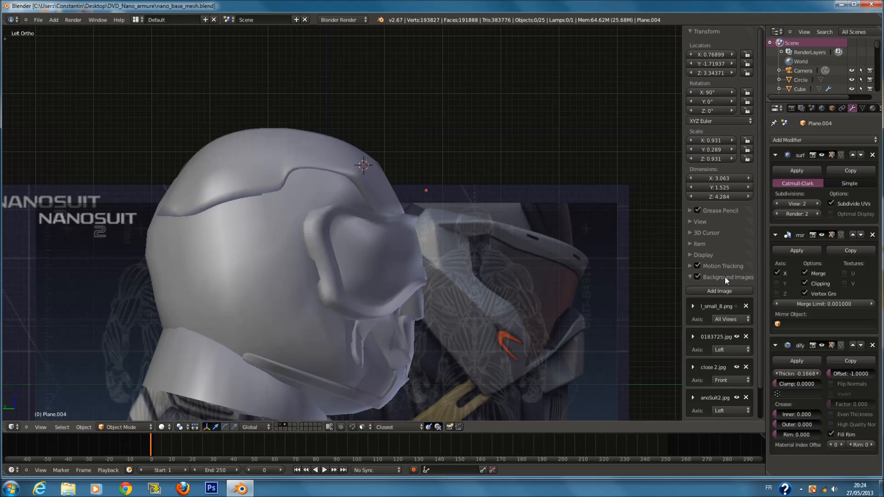
# Hide the 820183725.jpg background image so that only the NanoSuit2 reference is shown in the left view.
pyautogui.scroll(-2, 727, 316)
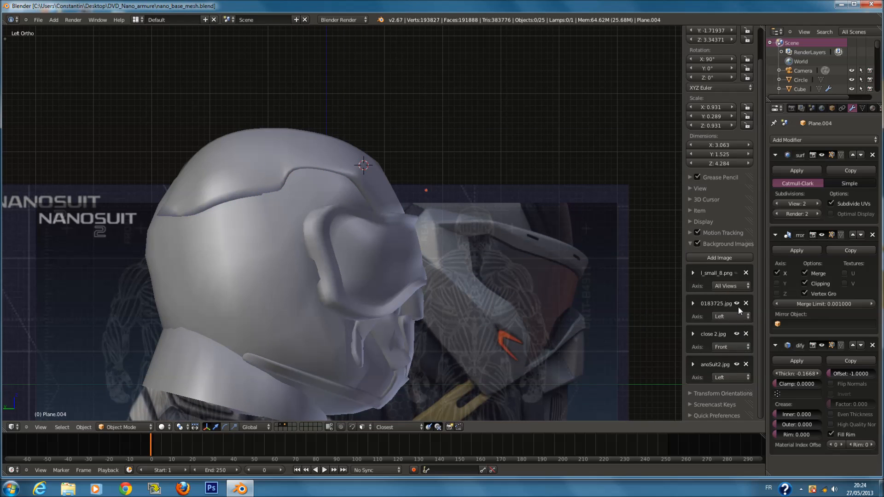
pyautogui.click(737, 304)
pyautogui.click(738, 303)
pyautogui.click(736, 272)
pyautogui.click(736, 272)
pyautogui.click(737, 304)
pyautogui.keyDown('shift'); pyautogui.scroll(-3, 488, 269); pyautogui.keyUp('shift')
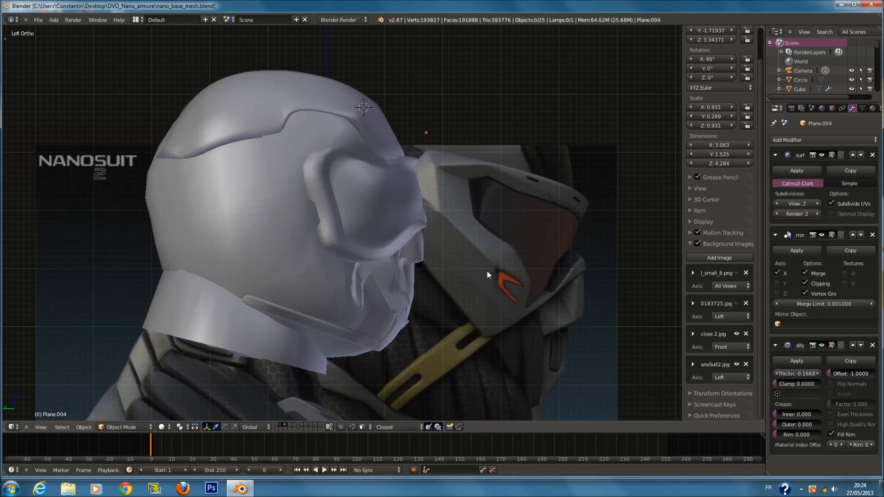
# Compare the top shell's outline with the NanoSuit2 side reference and save the file again.
pyautogui.click(488, 272)
pyautogui.scroll(1, 371, 165)
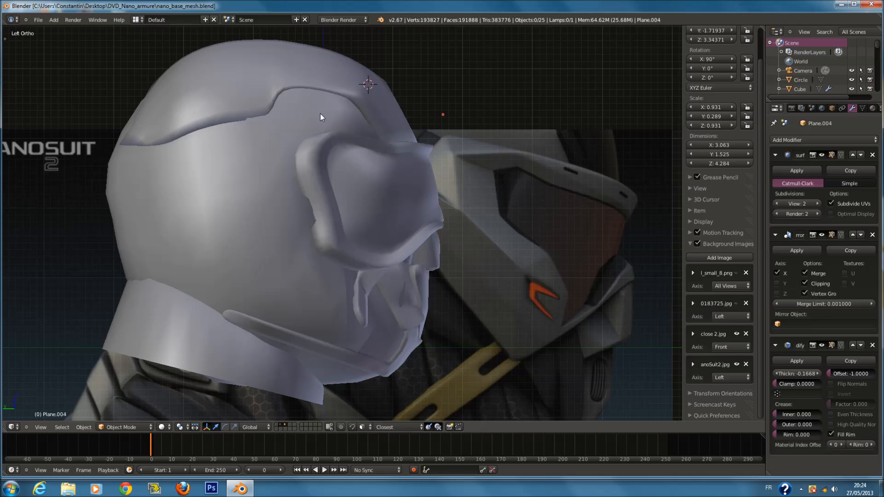
pyautogui.keyDown('ctrl'); pyautogui.scroll(-1, 327, 131); pyautogui.keyUp('ctrl')
pyautogui.rightClick(245, 117)
pyautogui.scroll(-1, 409, 162)
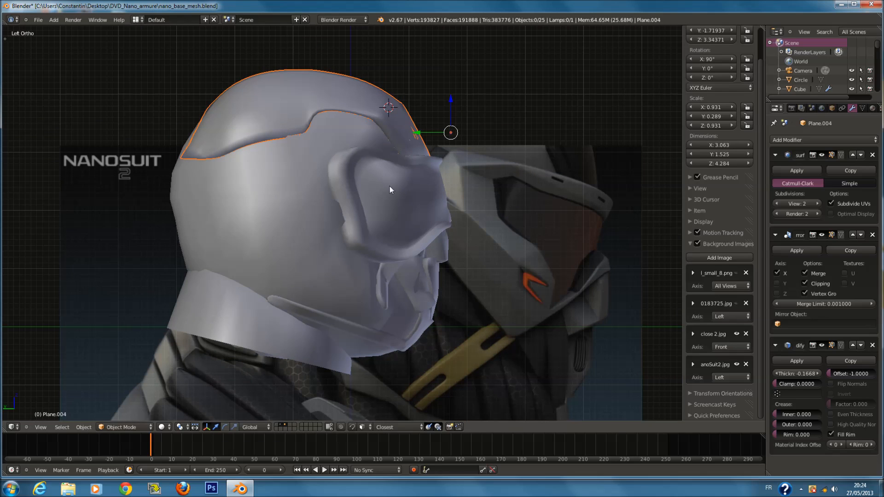
pyautogui.scroll(-1, 451, 228)
pyautogui.hotkey('ctrl', 's')
pyautogui.click(451, 229)
pyautogui.keyDown('shift'); pyautogui.scroll(-2, 403, 198); pyautogui.keyUp('shift')
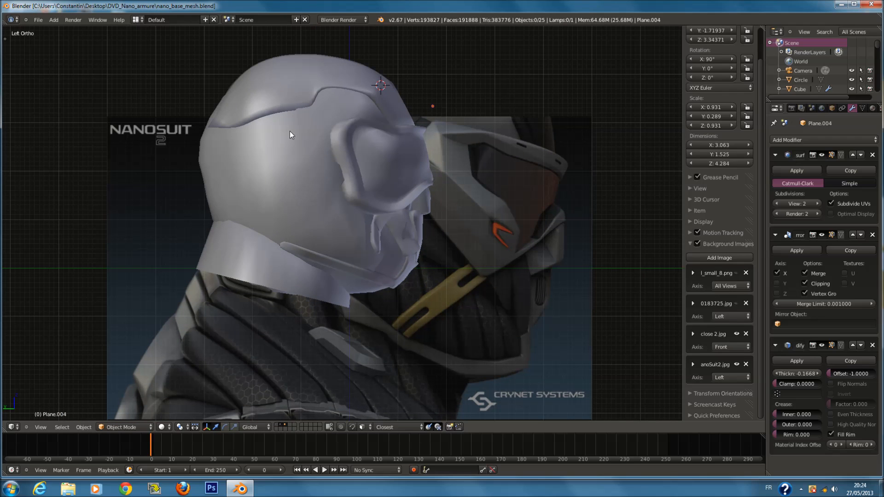
# Select all helmet parts, move them behind the reference head with the shell at about Y 2.63, Z 2.81, and hide the properties sidebar.
pyautogui.rightClick(370, 156)
pyautogui.scroll(-2, 421, 197)
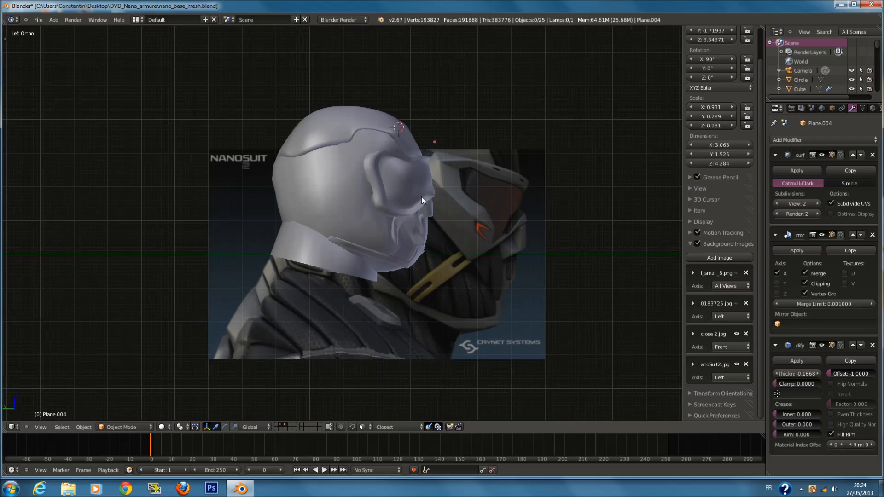
pyautogui.press('g')
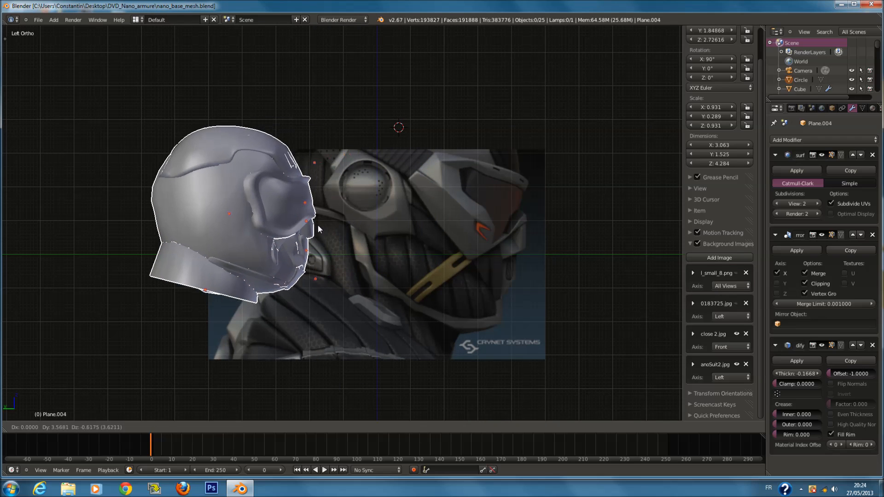
pyautogui.click(293, 223)
pyautogui.scroll(4, 323, 214)
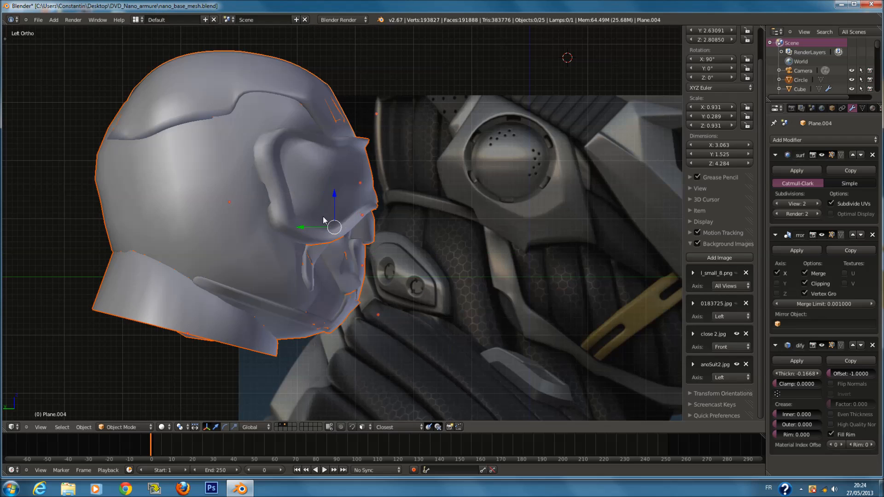
pyautogui.keyDown('ctrl'); pyautogui.scroll(6, 334, 210); pyautogui.keyUp('ctrl')
pyautogui.press('n')
pyautogui.scroll(-2, 348, 210)
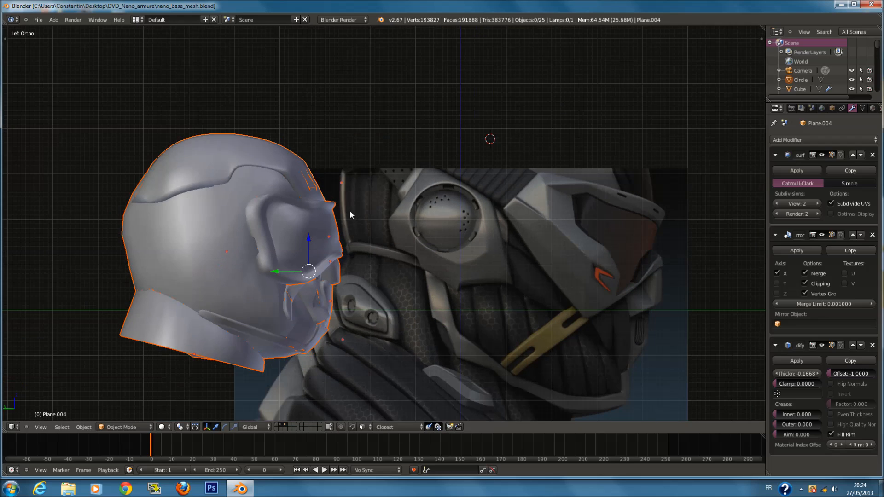
# Move the whole helmet a little closer to the head in the side reference.
pyautogui.keyDown('ctrl'); pyautogui.scroll(4, 344, 213); pyautogui.keyUp('ctrl')
pyautogui.press('g')
pyautogui.click(405, 239)
pyautogui.scroll(3, 406, 238)
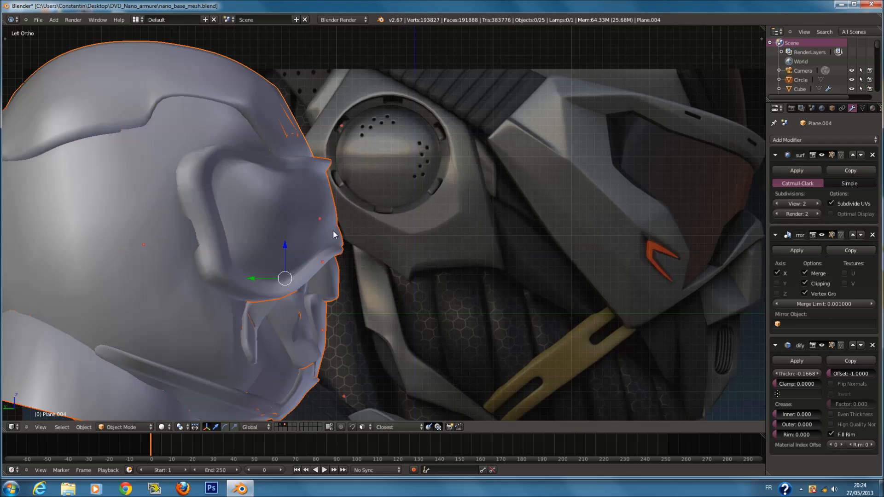
# Move and rotate the front vertices of the visor's upper edge so the rim slopes down toward the front.
pyautogui.press('z')
pyautogui.rightClick(313, 174)
pyautogui.press('Tab')
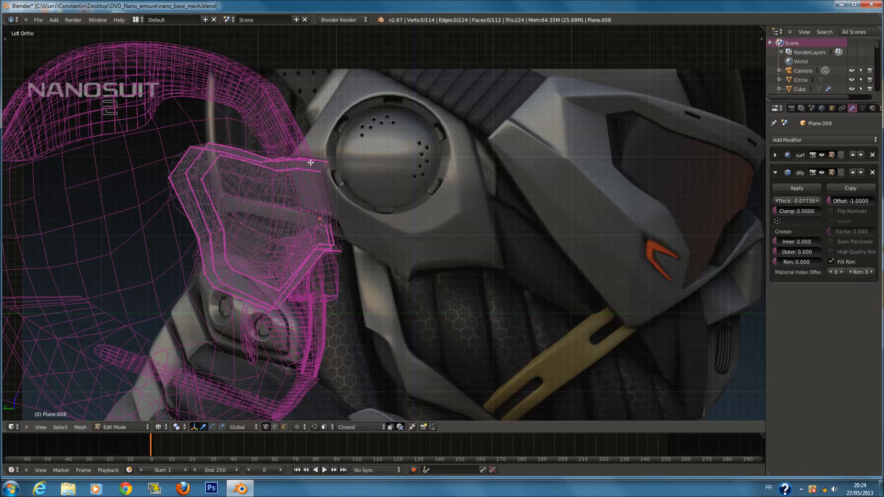
pyautogui.moveTo(277, 159); pyautogui.dragTo(345, 158)
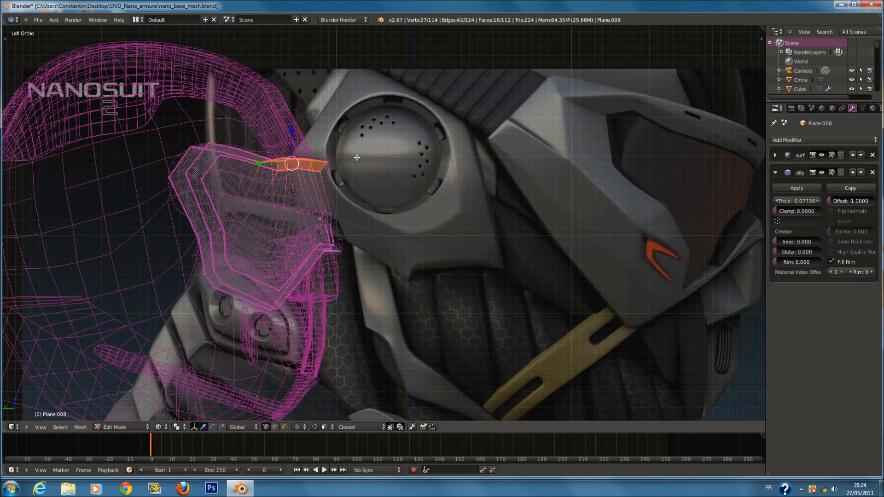
pyautogui.press('g')
pyautogui.press('r')
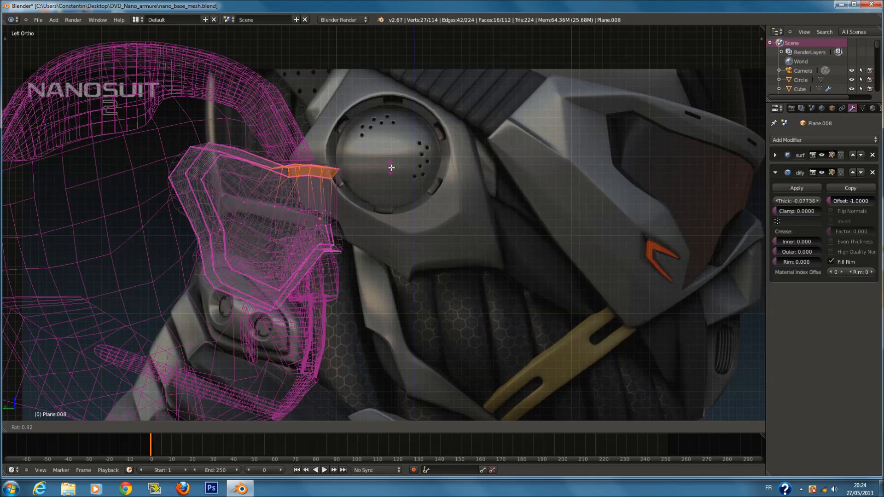
pyautogui.click(344, 179)
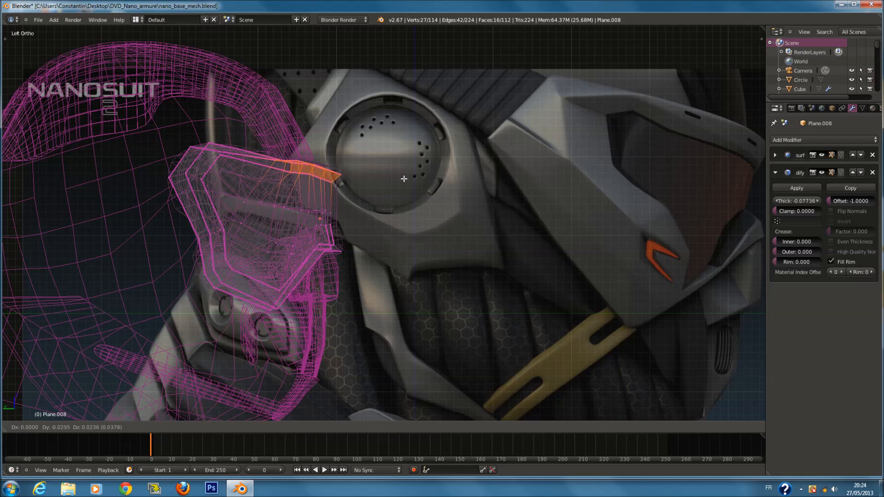
pyautogui.press('z')
pyautogui.press('z')
# Shift the vertices along the visor's whole upper edge forward along Y.
pyautogui.press('c')
pyautogui.moveTo(210, 146); pyautogui.dragTo(346, 158)
pyautogui.press('y')
pyautogui.click(354, 162)
pyautogui.press('z')
pyautogui.press('z')
pyautogui.press('Tab')
# Move the top shell's lower front vertices forward so the shell's tip reaches the front of the visor's upper rim.
pyautogui.rightClick(310, 140)
pyautogui.keyDown('shift'); pyautogui.scroll(1, 310, 140); pyautogui.keyUp('shift')
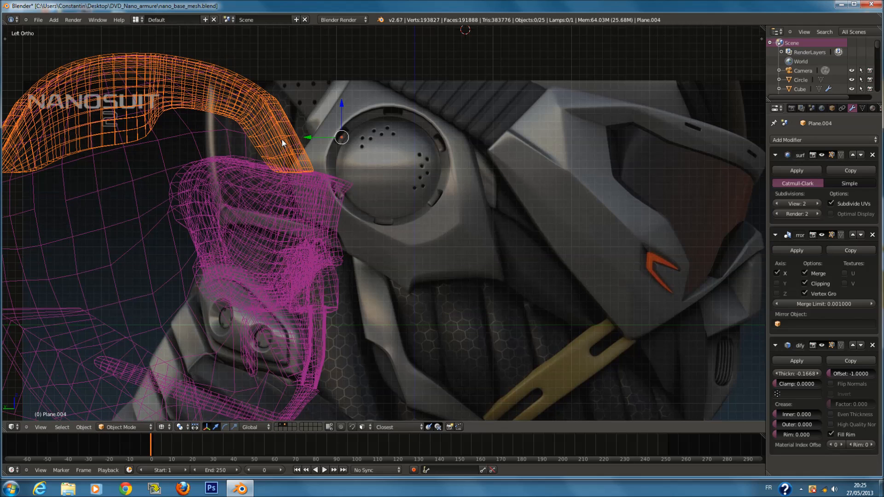
pyautogui.press('Tab')
pyautogui.press('a')
pyautogui.press('a')
pyautogui.press('c')
pyautogui.click(285, 162)
pyautogui.rightClick(287, 164)
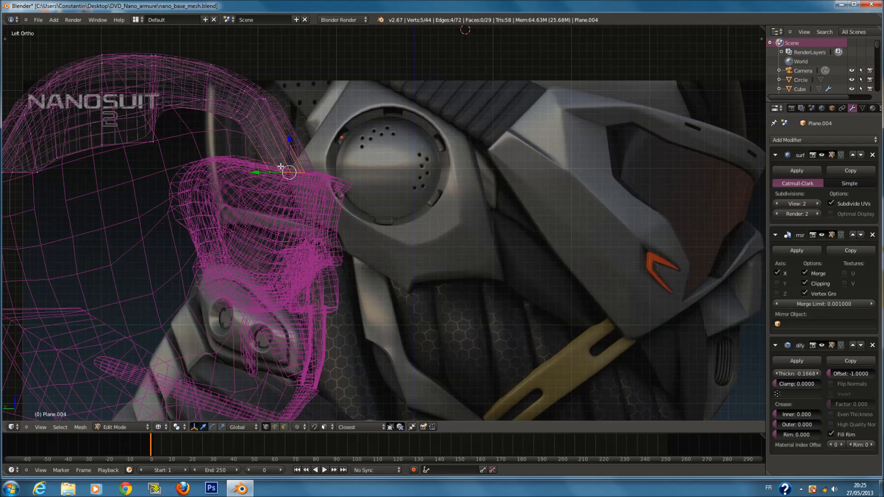
pyautogui.press('g')
pyautogui.press('y')
pyautogui.click(313, 185)
pyautogui.press('z')
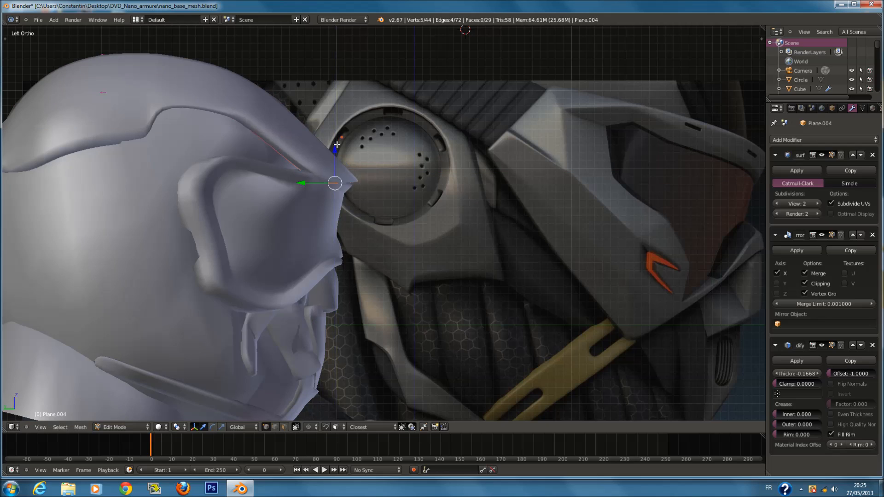
pyautogui.press('z')
pyautogui.press('c')
pyautogui.click(262, 124)
pyautogui.rightClick(267, 118)
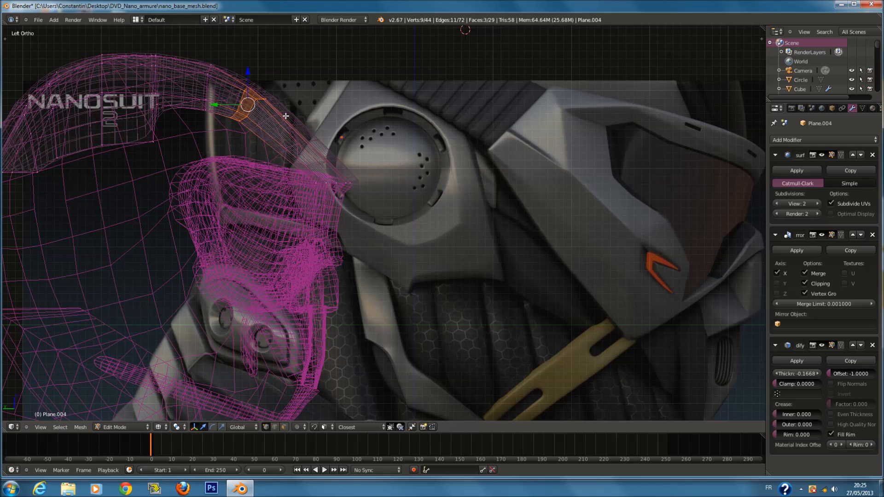
pyautogui.press('g')
pyautogui.rightClick(316, 114)
# Move the four forehead vertices of the top shell forward and up to round its front profile.
pyautogui.press('a')
pyautogui.press('a')
pyautogui.press('a')
pyautogui.press('c')
pyautogui.press('g')
pyautogui.click(321, 146)
pyautogui.press('z')
pyautogui.keyDown('ctrl'); pyautogui.scroll(-4, 322, 146); pyautogui.keyUp('ctrl')
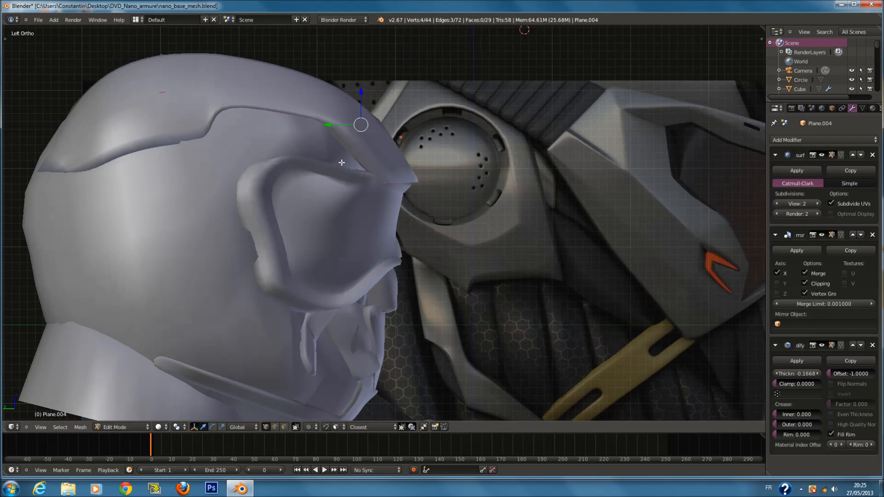
# Enable proportional editing and move the base head's forehead vertices about 0.29 forward along Y, under the top shell.
pyautogui.press('z')
pyautogui.press('a')
pyautogui.press('Tab')
pyautogui.rightClick(347, 143)
pyautogui.press('Tab')
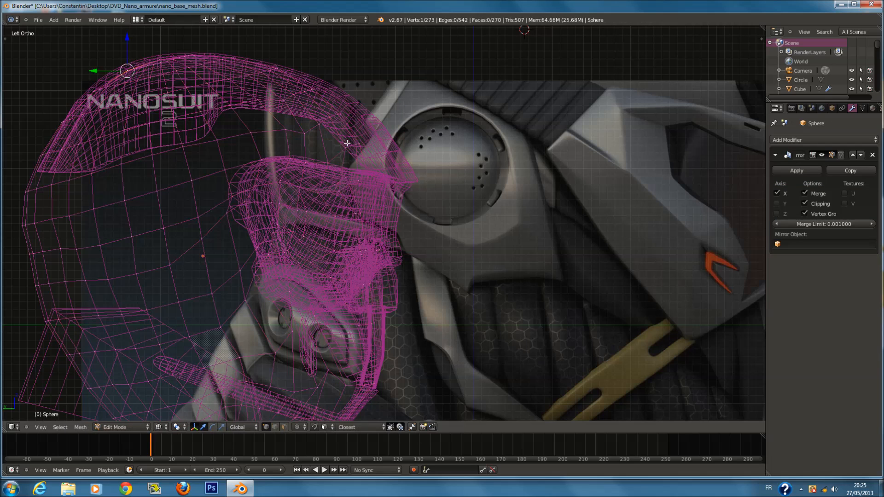
pyautogui.press('a')
pyautogui.press('a')
pyautogui.press('c')
pyautogui.scroll(-1, 351, 147)
pyautogui.click(351, 148)
pyautogui.rightClick(351, 148)
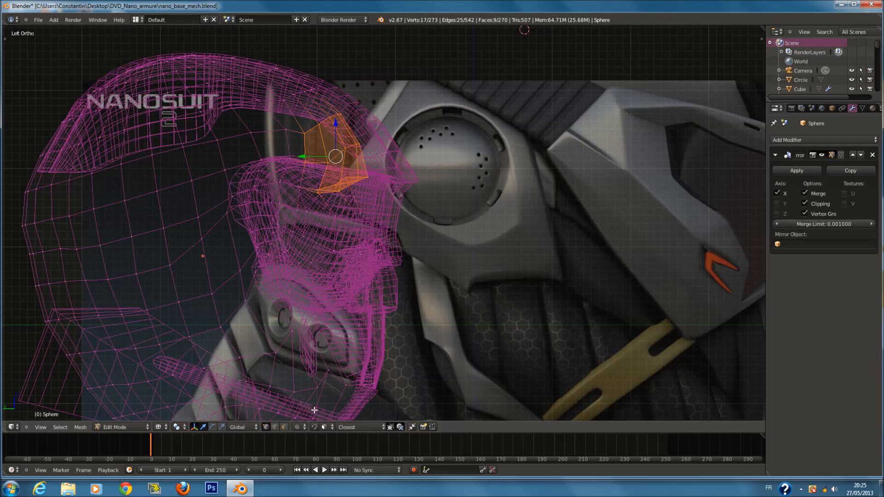
pyautogui.click(306, 427)
pyautogui.click(317, 402)
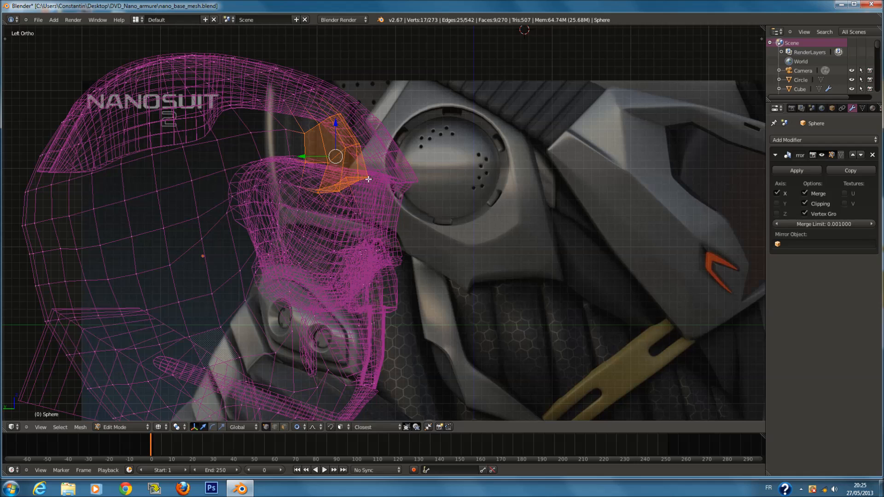
pyautogui.press('g')
pyautogui.press('y')
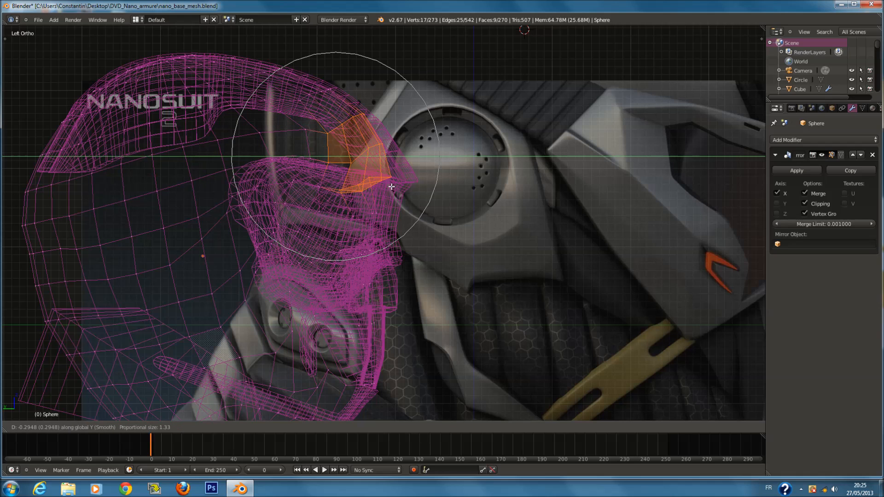
pyautogui.click(391, 186)
pyautogui.press('a')
pyautogui.press('c')
pyautogui.scroll(-1, 299, 83)
pyautogui.moveTo(288, 73); pyautogui.dragTo(239, 77)
pyautogui.rightClick(290, 75)
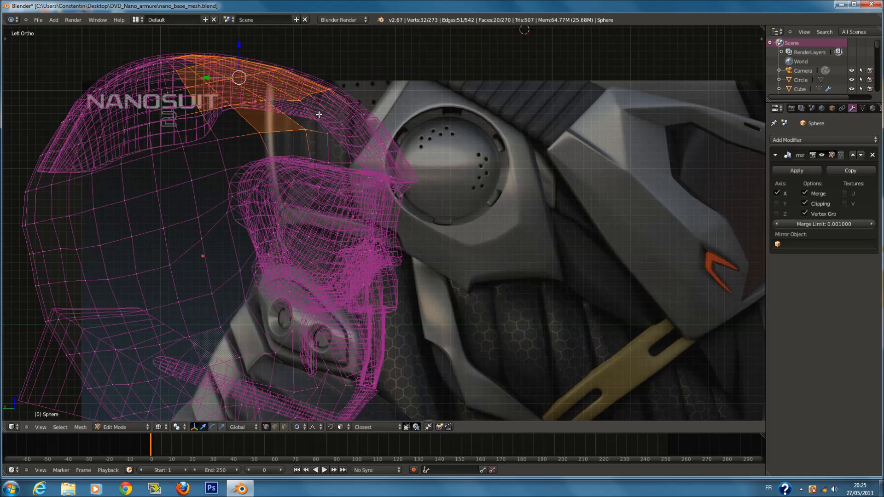
pyautogui.press('g')
pyautogui.press('y')
pyautogui.rightClick(322, 112)
# Raise the base head's upper forehead vertices about 0.08 along Z with proportional editing, and save the file.
pyautogui.press('a')
pyautogui.press('c')
pyautogui.scroll(4, 319, 100)
pyautogui.click(316, 98)
pyautogui.rightClick(319, 102)
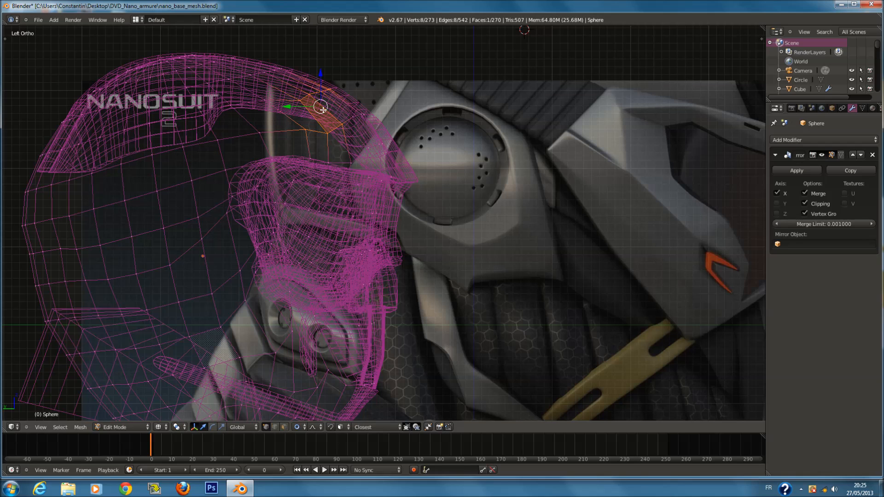
pyautogui.press('g')
pyautogui.press('z')
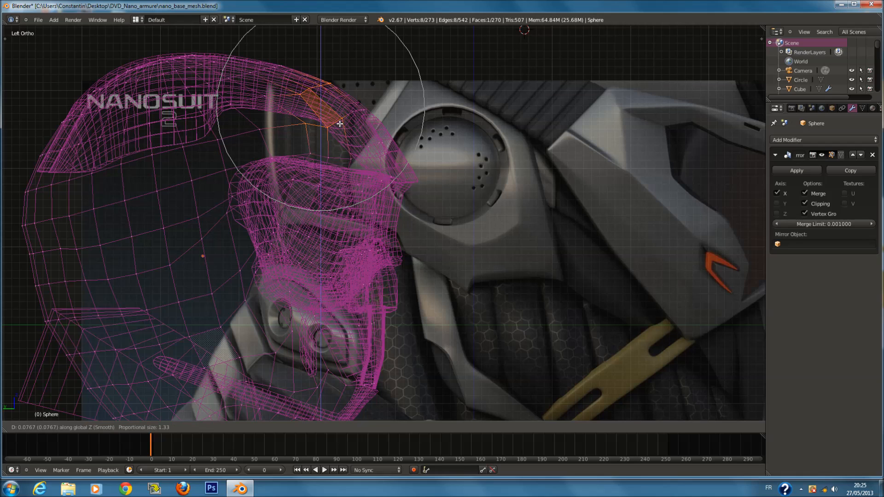
pyautogui.click(340, 124)
pyautogui.press('z')
pyautogui.press('Tab')
pyautogui.hotkey('ctrl', 's')
# Rotate the base head's crown vertices slightly and move them a little lower with proportional editing, beneath the top shell.
pyautogui.scroll(-4, 428, 146)
pyautogui.press('z')
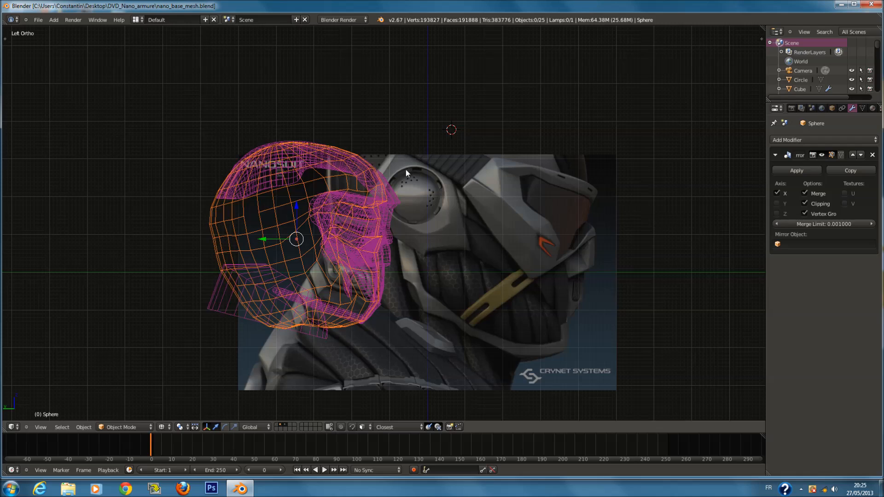
pyautogui.scroll(1, 406, 171)
pyautogui.press('z')
pyautogui.scroll(-1, 405, 169)
pyautogui.press('z')
pyautogui.scroll(1, 378, 151)
pyautogui.rightClick(305, 109)
pyautogui.rightClick(306, 113)
pyautogui.scroll(1, 338, 120)
pyautogui.press('Tab')
pyautogui.press('a')
pyautogui.press('c')
pyautogui.moveTo(273, 87); pyautogui.dragTo(322, 86)
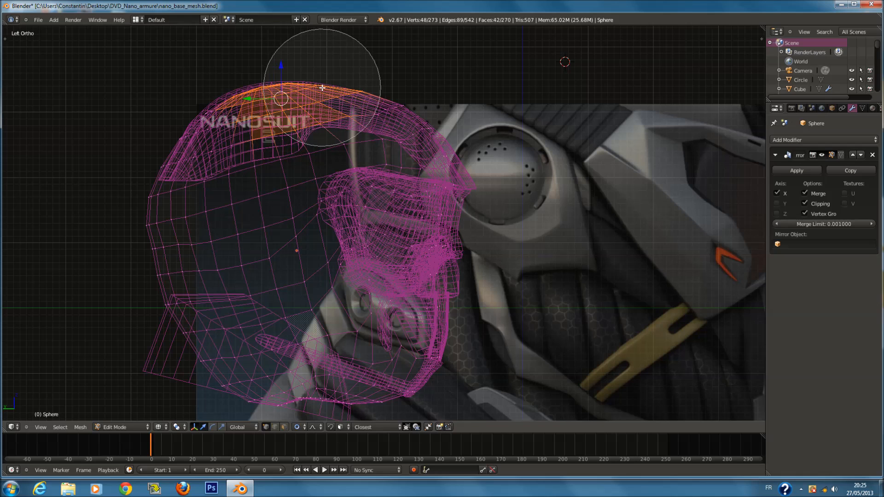
pyautogui.rightClick(322, 87)
pyautogui.press('r')
pyautogui.click(438, 121)
pyautogui.press('g')
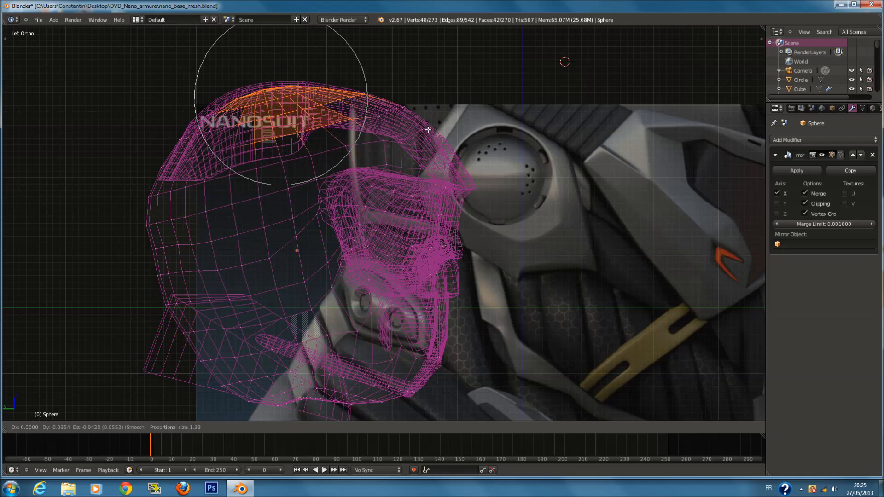
pyautogui.click(428, 130)
pyautogui.press('z')
pyautogui.press('Tab')
# Raise the vertices of the top shell's lower front edge along Z and adjust them along Y, aligning them in front view.
pyautogui.rightClick(455, 161)
pyautogui.press('KP_1')
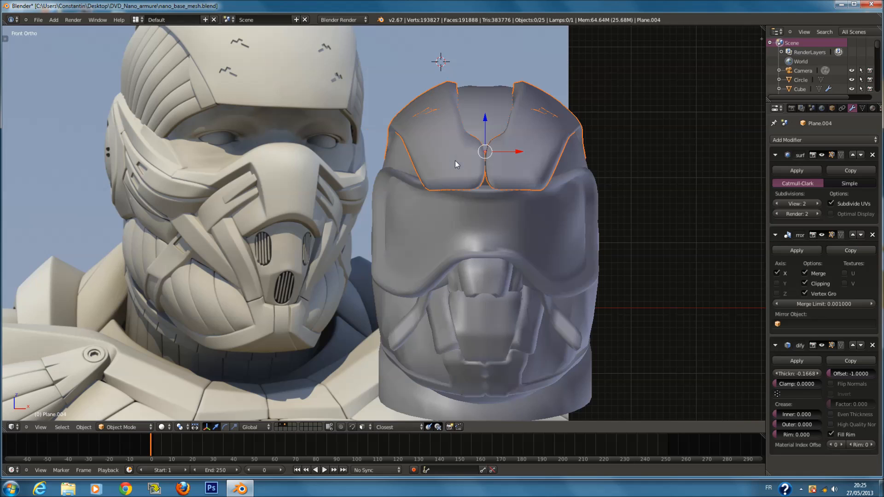
pyautogui.press('z')
pyautogui.scroll(4, 434, 184)
pyautogui.press('Tab')
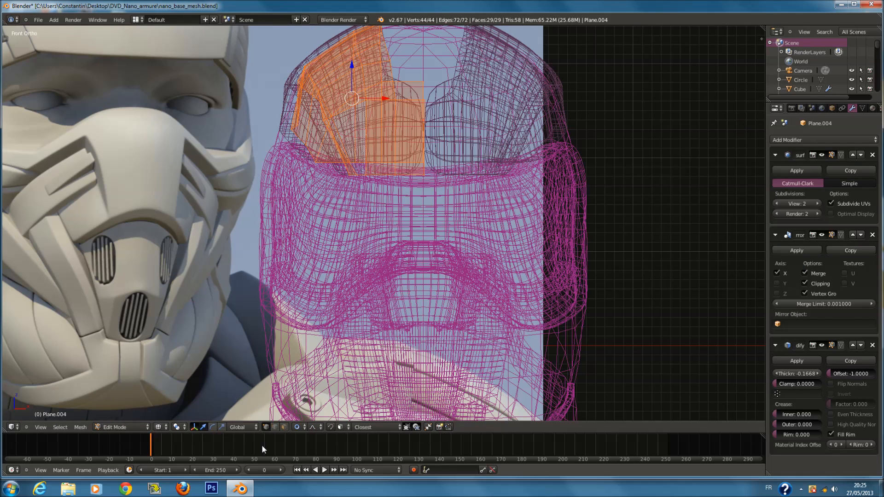
pyautogui.scroll(3, 399, 228)
pyautogui.press('z')
pyautogui.moveTo(405, 222)
pyautogui.mouseDown(button='middle')
pyautogui.moveTo(483, 221)
pyautogui.moveTo(523, 242)
pyautogui.mouseUp(button='middle')
pyautogui.press('z')
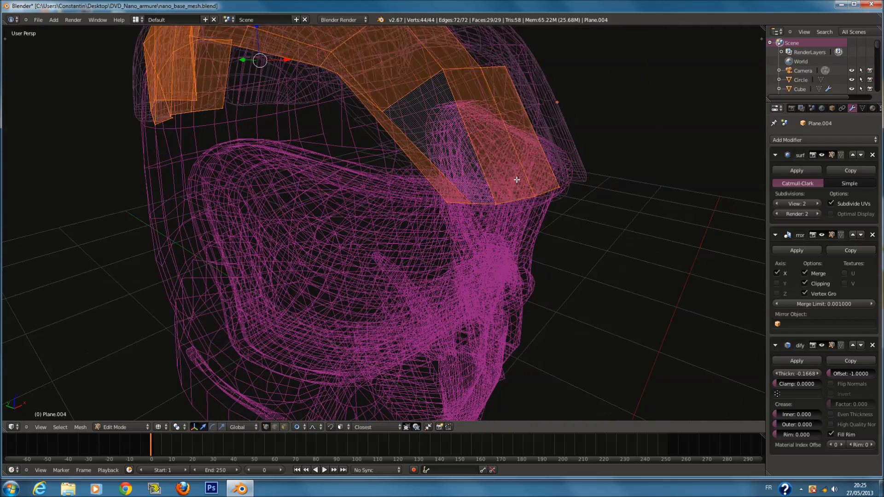
pyautogui.press('a')
pyautogui.press('c')
pyautogui.moveTo(520, 210); pyautogui.dragTo(480, 211)
pyautogui.rightClick(480, 211)
pyautogui.press('z')
pyautogui.press('KP_1')
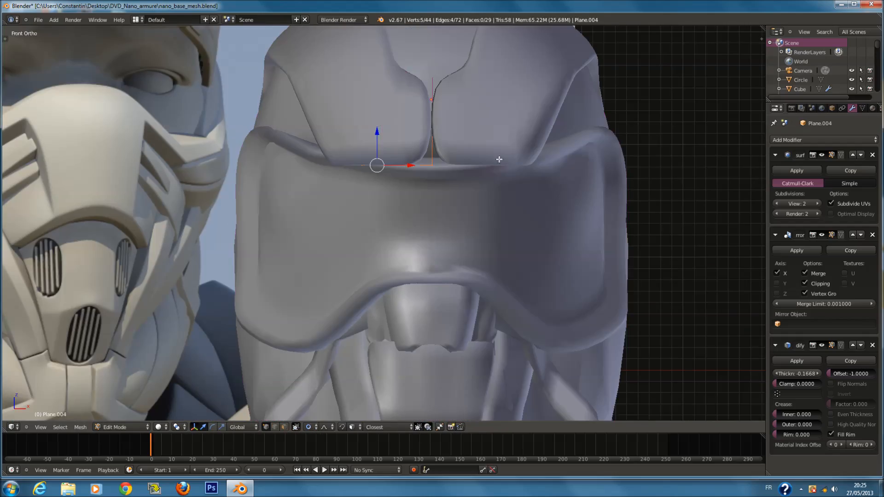
pyautogui.scroll(1, 437, 194)
pyautogui.press('g')
pyautogui.press('z')
pyautogui.click(436, 194)
pyautogui.press('g')
pyautogui.press('y')
pyautogui.click(437, 202)
pyautogui.press('z')
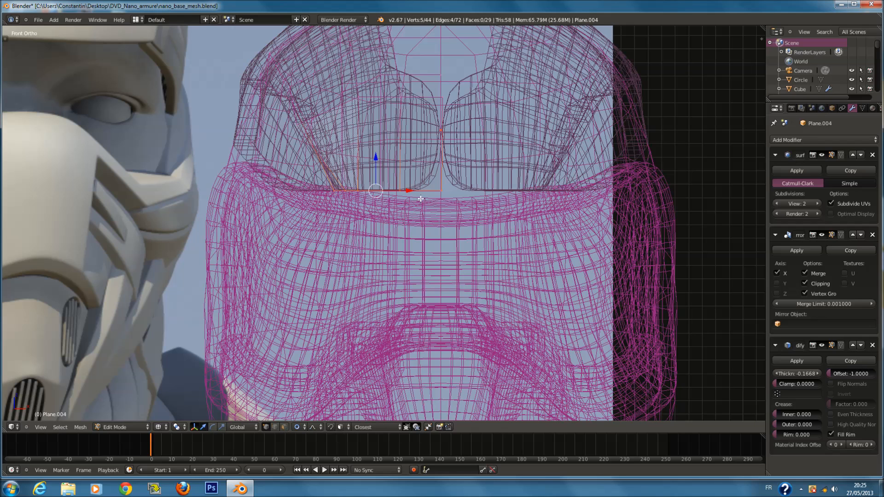
# Disable proportional editing and shift the top shell's lower front edge vertices along Y against the visor rim.
pyautogui.press('z')
pyautogui.click(316, 427)
pyautogui.click(316, 418)
pyautogui.press('z')
pyautogui.moveTo(339, 235); pyautogui.dragTo(401, 267, button='middle')
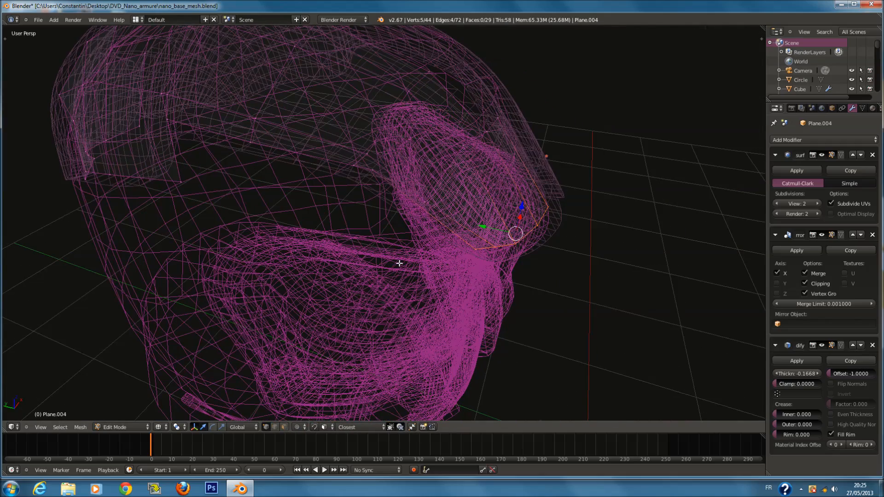
pyautogui.press('KP_1')
pyautogui.press('z')
pyautogui.press('g')
pyautogui.press('y')
pyautogui.click(428, 233)
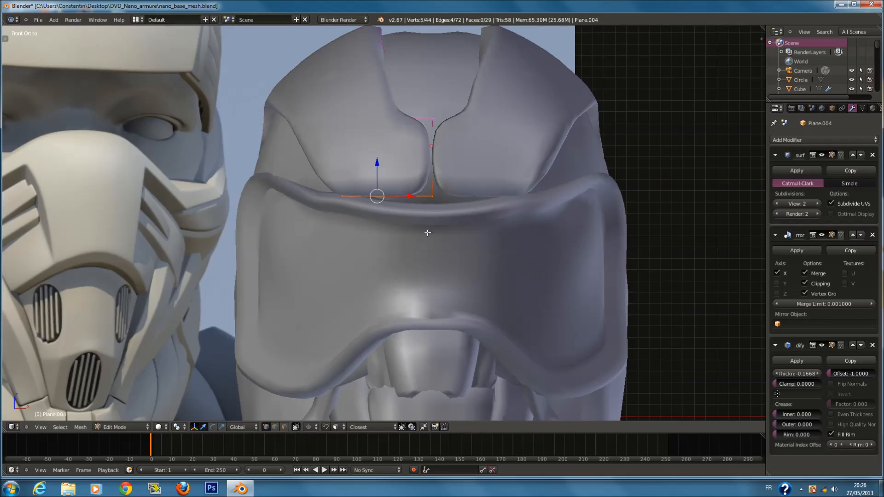
# Lower a vertex near the middle of the top shell's lower front edge slightly and save the file.
pyautogui.scroll(-2, 429, 144)
pyautogui.scroll(2, 424, 182)
pyautogui.press('z')
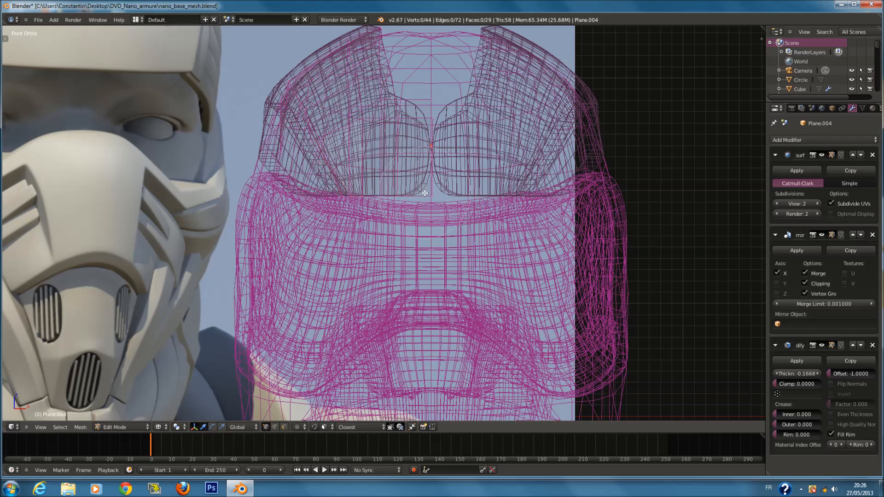
pyautogui.press('z')
pyautogui.moveTo(431, 165)
pyautogui.mouseDown()
pyautogui.moveTo(433, 194)
pyautogui.moveTo(435, 180)
pyautogui.mouseUp()
pyautogui.press('z')
pyautogui.press('z')
pyautogui.rightClick(398, 194)
pyautogui.press('Tab')
pyautogui.scroll(-5, 394, 200)
pyautogui.hotkey('ctrl', 's')
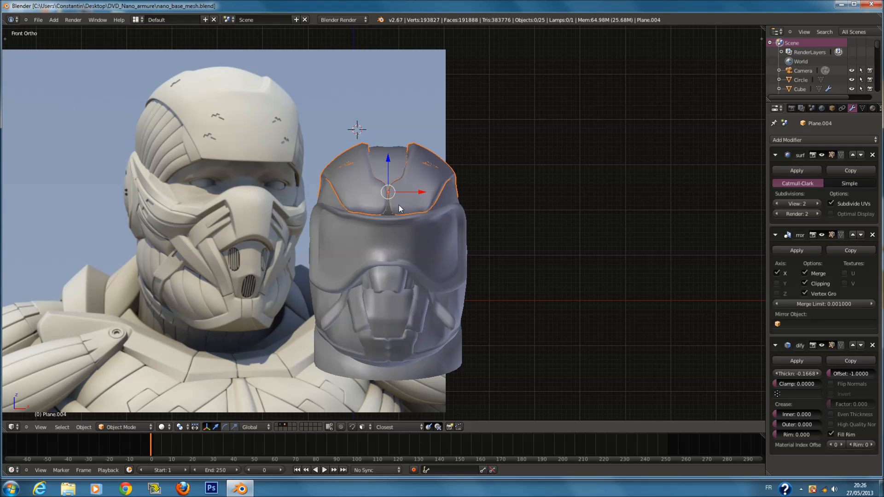
# Shift the top shell's vertices beside the central front notch along Y and save the file.
pyautogui.scroll(2, 406, 198)
pyautogui.press('Tab')
pyautogui.press('z')
pyautogui.scroll(2, 410, 175)
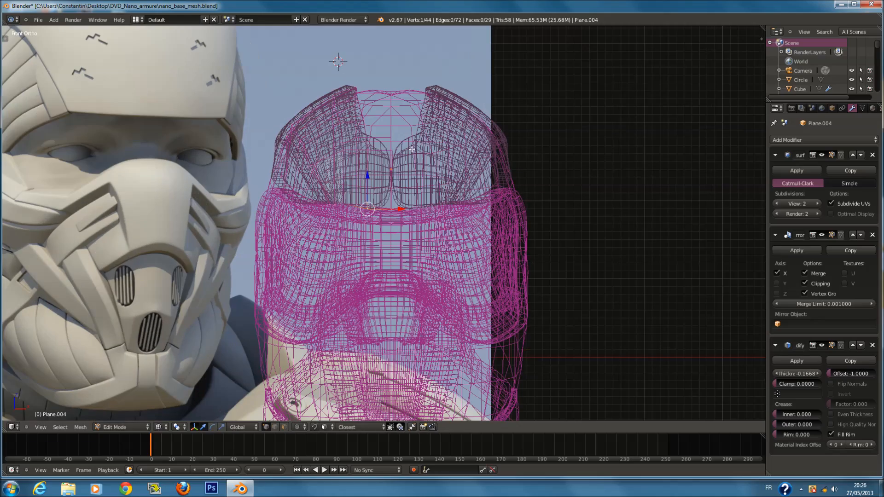
pyautogui.press('a')
pyautogui.rightClick(391, 147)
pyautogui.moveTo(391, 148)
pyautogui.mouseDown(button='middle')
pyautogui.moveTo(408, 164)
pyautogui.moveTo(417, 159)
pyautogui.mouseUp(button='middle')
pyautogui.press('c')
pyautogui.scroll(5, 390, 136)
pyautogui.rightClick(377, 136)
pyautogui.moveTo(377, 136); pyautogui.dragTo(416, 146, button='middle')
pyautogui.press('z')
pyautogui.moveTo(416, 130); pyautogui.dragTo(414, 114)
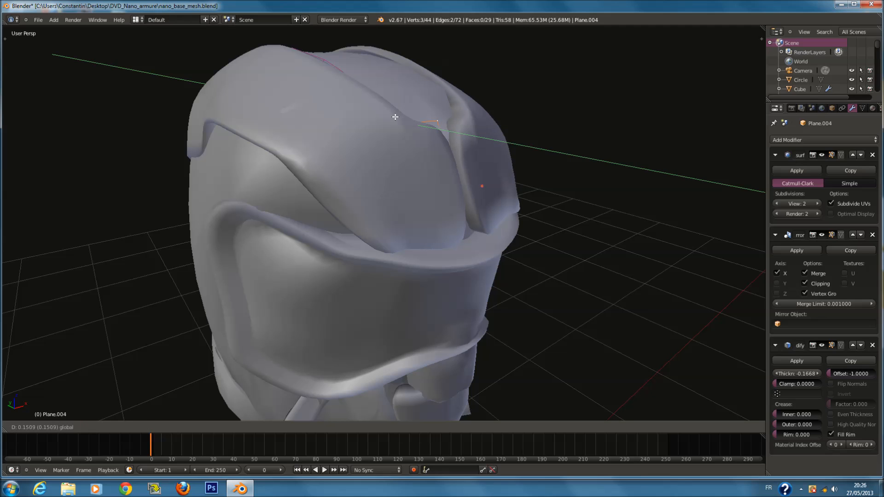
pyautogui.press('Tab')
pyautogui.hotkey('ctrl', 's')
# Select the row of four vertices across the top shell's front bend, raise it along Z and shift it slightly along Y.
pyautogui.press('KP_1')
pyautogui.moveTo(468, 162)
pyautogui.mouseDown(button='middle')
pyautogui.moveTo(349, 170)
pyautogui.moveTo(325, 148)
pyautogui.moveTo(313, 180)
pyautogui.moveTo(460, 208)
pyautogui.moveTo(449, 154)
pyautogui.moveTo(423, 140)
pyautogui.moveTo(410, 117)
pyautogui.mouseUp(button='middle')
pyautogui.press('Tab')
pyautogui.press('z')
pyautogui.press('a')
pyautogui.press('a')
pyautogui.press('c')
pyautogui.moveTo(411, 116); pyautogui.dragTo(364, 185)
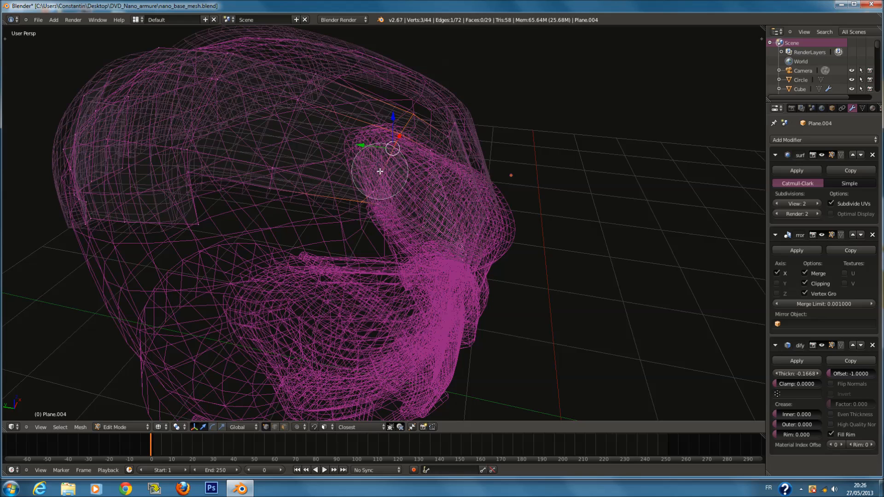
pyautogui.click(380, 174)
pyautogui.rightClick(380, 177)
pyautogui.press('z')
pyautogui.moveTo(380, 177); pyautogui.dragTo(391, 145, button='middle')
pyautogui.moveTo(397, 84); pyautogui.dragTo(395, 75)
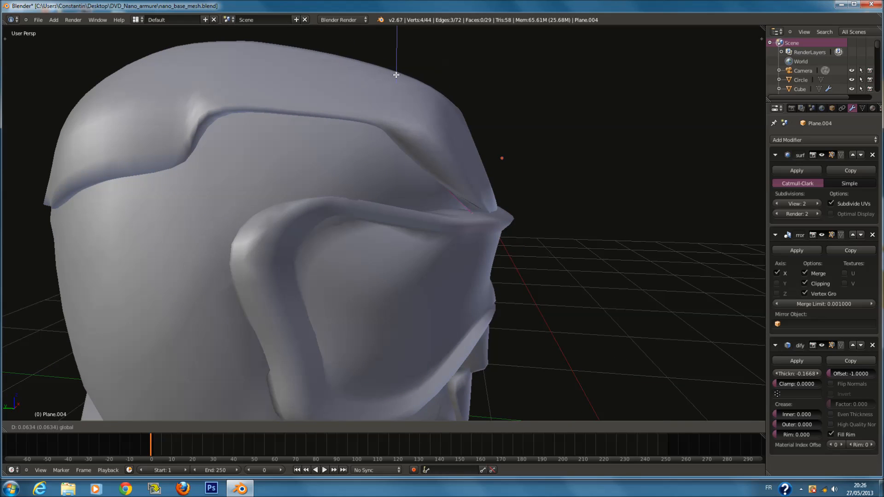
pyautogui.moveTo(382, 97); pyautogui.dragTo(395, 122, button='middle')
pyautogui.moveTo(396, 122); pyautogui.dragTo(385, 122)
pyautogui.moveTo(407, 88); pyautogui.dragTo(407, 84)
# Select the next vertex row farther back on the top shell and raise it slightly along Z.
pyautogui.press('z')
pyautogui.press('a')
pyautogui.press('c')
pyautogui.moveTo(322, 70); pyautogui.dragTo(331, 162)
pyautogui.rightClick(332, 162)
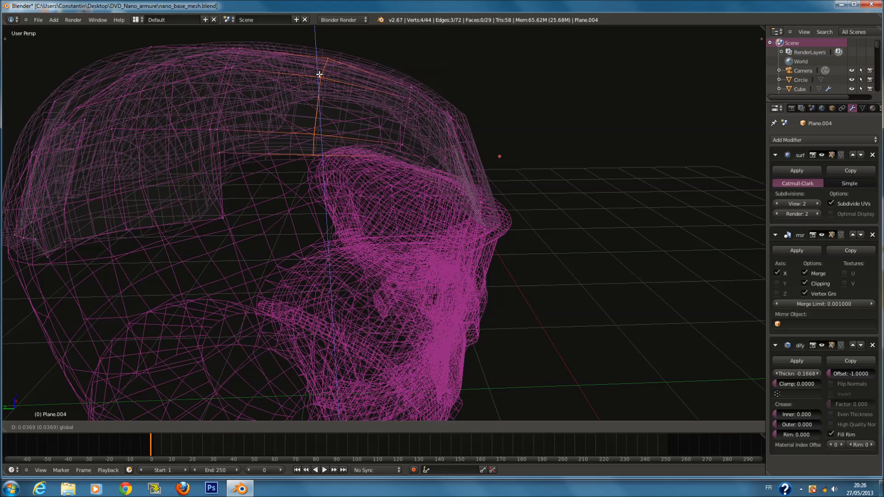
# Insert an edge loop across the top shell's front bend with an edge slide of about 0.27 and raise it slightly.
pyautogui.press('z')
pyautogui.hotkey('ctrl', 'r')
pyautogui.click(376, 65)
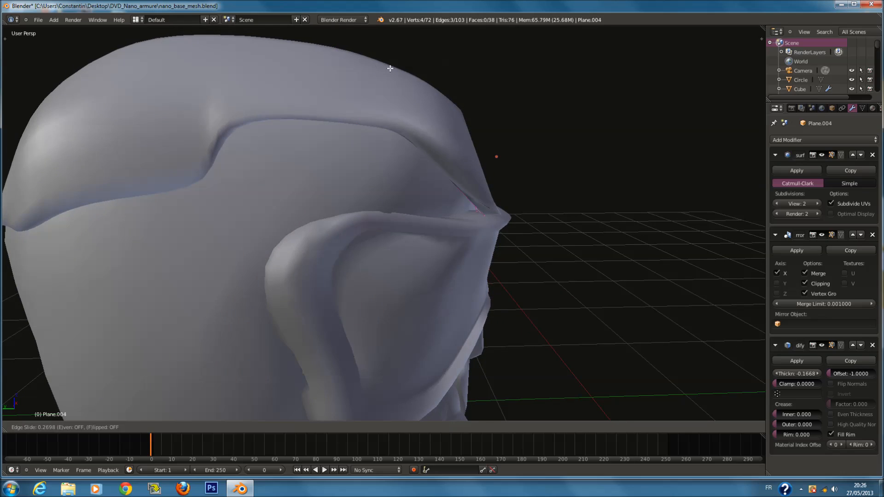
pyautogui.click(389, 68)
pyautogui.press('z')
pyautogui.moveTo(379, 55); pyautogui.dragTo(377, 52)
pyautogui.press('z')
# Select five connected vertices at the top shell's lower front side and move them slightly along Y towards the visor rim.
pyautogui.press('z')
pyautogui.press('a')
pyautogui.press('a')
pyautogui.press('c')
pyautogui.scroll(-5, 427, 98)
pyautogui.rightClick(426, 98)
pyautogui.press('a')
pyautogui.press('c')
pyautogui.moveTo(418, 95)
pyautogui.mouseDown()
pyautogui.moveTo(454, 185)
pyautogui.moveTo(434, 110)
pyautogui.mouseUp()
pyautogui.rightClick(450, 182)
pyautogui.press('z')
pyautogui.press('z')
pyautogui.press('z')
pyautogui.moveTo(440, 128); pyautogui.dragTo(455, 129, button='middle')
pyautogui.press('z')
pyautogui.press('z')
pyautogui.press('a')
pyautogui.press('z')
pyautogui.rightClick(494, 205)
pyautogui.press('a')
pyautogui.press('a')
pyautogui.press('a')
pyautogui.moveTo(492, 206)
pyautogui.mouseDown(button='middle')
pyautogui.moveTo(451, 217)
pyautogui.moveTo(460, 212)
pyautogui.mouseUp(button='middle')
pyautogui.press('a')
pyautogui.press('a')
pyautogui.press('z')
pyautogui.press('g')
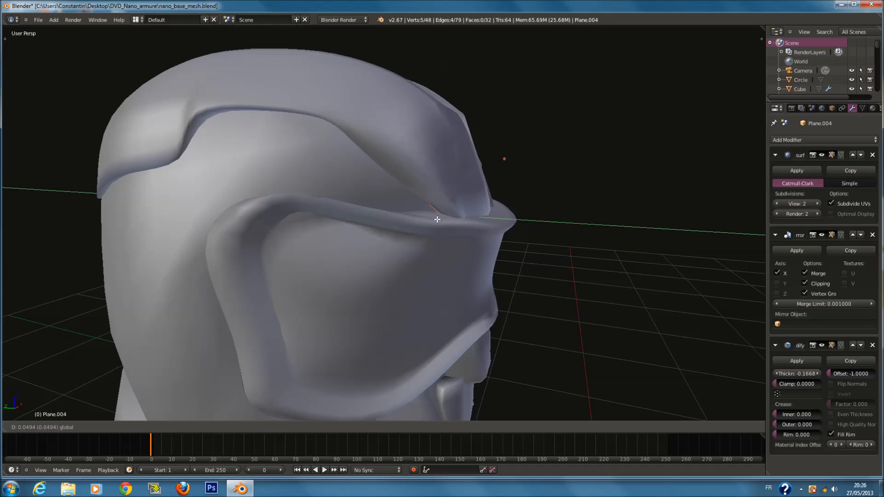
pyautogui.click(450, 208)
# Center the view on the top shell's lower front corner and shift its edge vertex against the visor rim.
pyautogui.press('z')
pyautogui.rightClick(445, 212)
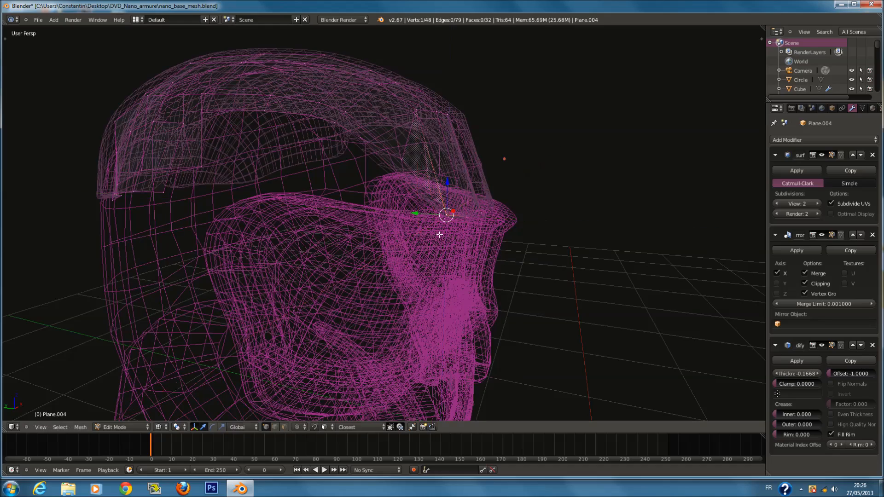
pyautogui.press('KP_Decimal')
pyautogui.scroll(-2, 444, 230)
pyautogui.moveTo(453, 226)
pyautogui.mouseDown(button='middle')
pyautogui.moveTo(402, 227)
pyautogui.moveTo(414, 242)
pyautogui.mouseUp(button='middle')
pyautogui.press('z')
pyautogui.press('z')
pyautogui.press('a')
pyautogui.press('a')
pyautogui.press('a')
pyautogui.moveTo(363, 251); pyautogui.dragTo(395, 240, button='middle')
pyautogui.rightClick(340, 243)
pyautogui.press('a')
pyautogui.rightClick(392, 237)
pyautogui.moveTo(377, 244); pyautogui.dragTo(328, 242)
pyautogui.press('z')
pyautogui.moveTo(375, 221); pyautogui.dragTo(327, 251, button='middle')
# Insert an edge loop on the top shell's front beside the central gap and adjust the nearby vertices.
pyautogui.press('a')
pyautogui.scroll(-5, 401, 172)
pyautogui.hotkey('ctrl', 'r')
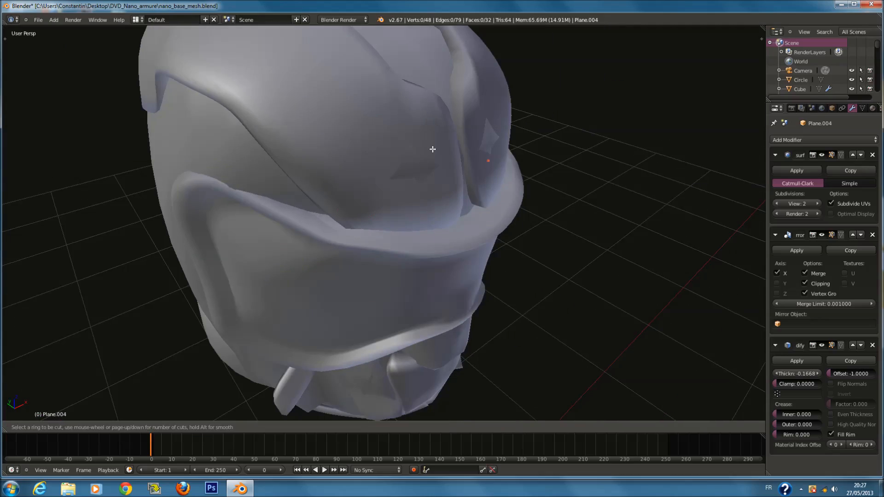
pyautogui.click(454, 157)
pyautogui.rightClick(452, 156)
pyautogui.press('z')
pyautogui.moveTo(453, 156); pyautogui.dragTo(371, 174, button='middle')
pyautogui.moveTo(351, 176); pyautogui.dragTo(374, 189)
pyautogui.press('z')
pyautogui.moveTo(358, 223); pyautogui.dragTo(349, 220)
pyautogui.press('Tab')
# Check the whole helmet in front view, deselect everything and save the file over the existing version.
pyautogui.scroll(-3, 388, 195)
pyautogui.moveTo(389, 195); pyautogui.dragTo(324, 158, button='middle')
pyautogui.press('KP_1')
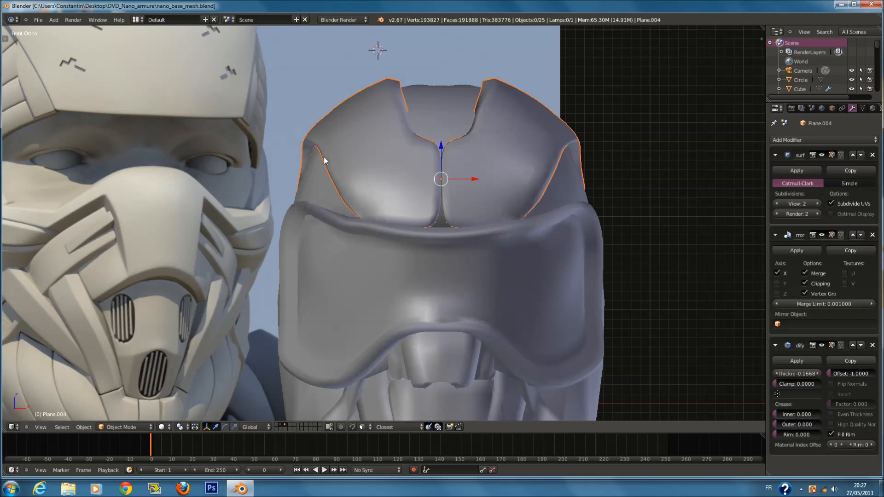
pyautogui.scroll(-4, 390, 195)
pyautogui.press('a')
pyautogui.hotkey('ctrl', 's')
pyautogui.click(456, 224)
pyautogui.keyDown('shift'); pyautogui.scroll(-2, 430, 195); pyautogui.keyUp('shift')
pyautogui.hotkey('ctrl', 's')
pyautogui.click(431, 214)
# Select all helmet parts in left view and move them back and slightly up, clear of the helmet in the reference image.
pyautogui.press('KP_3')
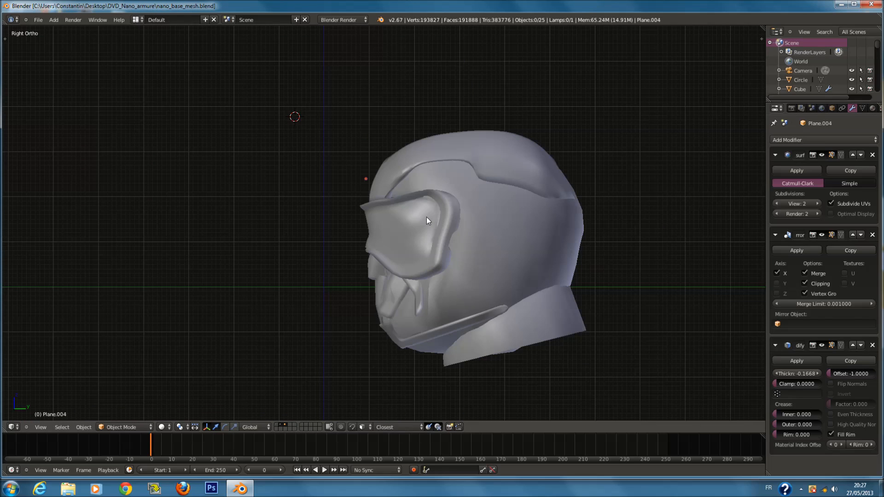
pyautogui.press('ctrl+KP_1')
pyautogui.press('KP_3')
pyautogui.press('KP_1')
pyautogui.press('ctrl+KP_3')
pyautogui.scroll(2, 491, 203)
pyautogui.scroll(-3, 463, 203)
pyautogui.press('a')
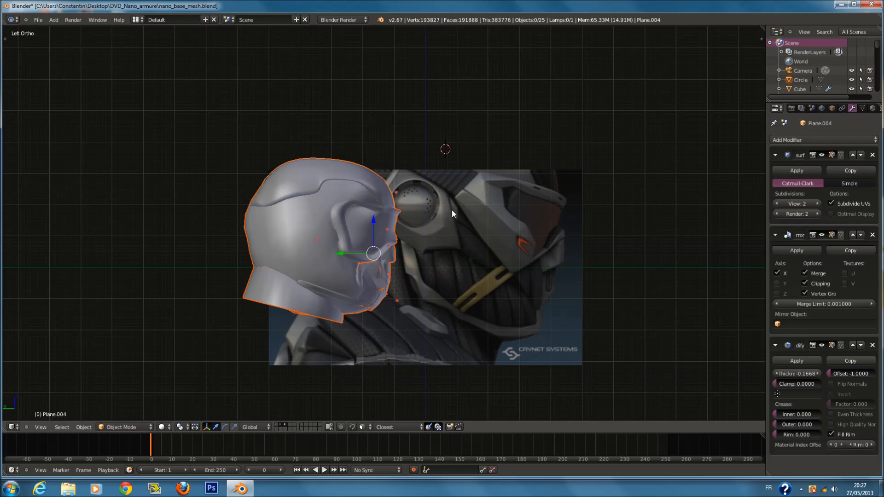
pyautogui.press('g')
pyautogui.click(369, 225)
pyautogui.scroll(3, 369, 225)
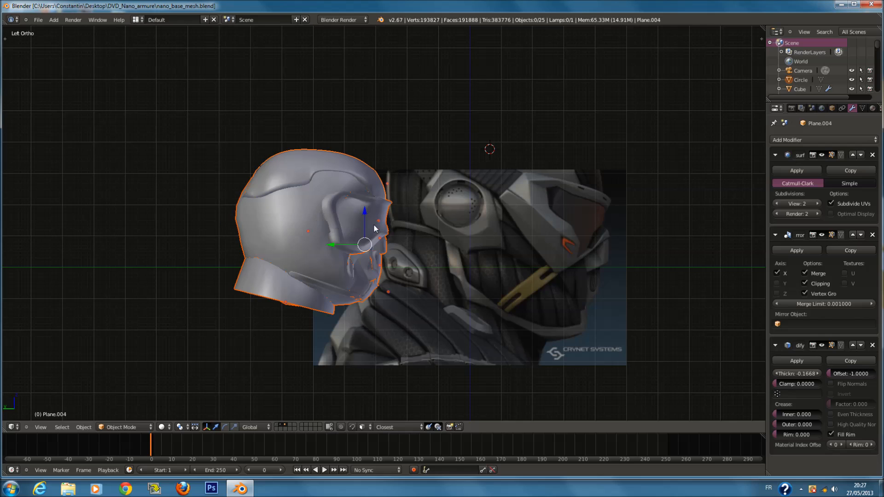
# Edit the visor and move three vertices at its lower rear inner corner upward in left view.
pyautogui.rightClick(323, 244)
pyautogui.press('Tab')
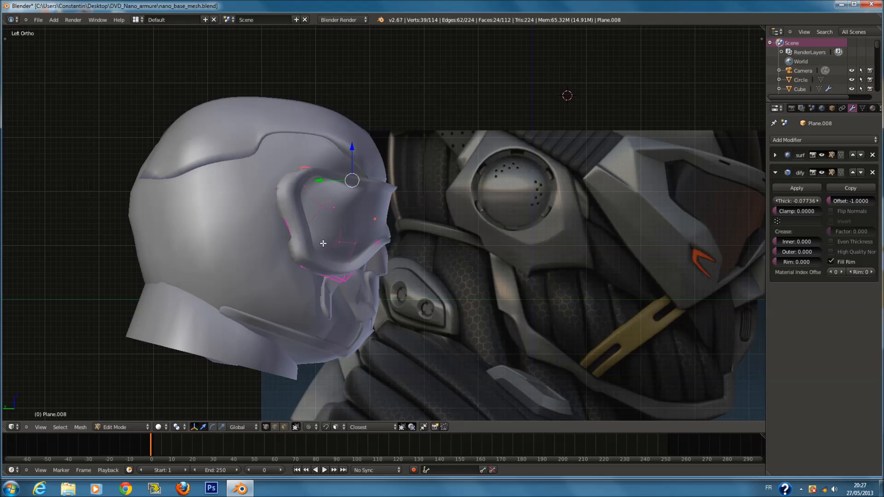
pyautogui.scroll(1, 328, 245)
pyautogui.press('z')
pyautogui.hotkey('ctrl', 'l')
pyautogui.press('a')
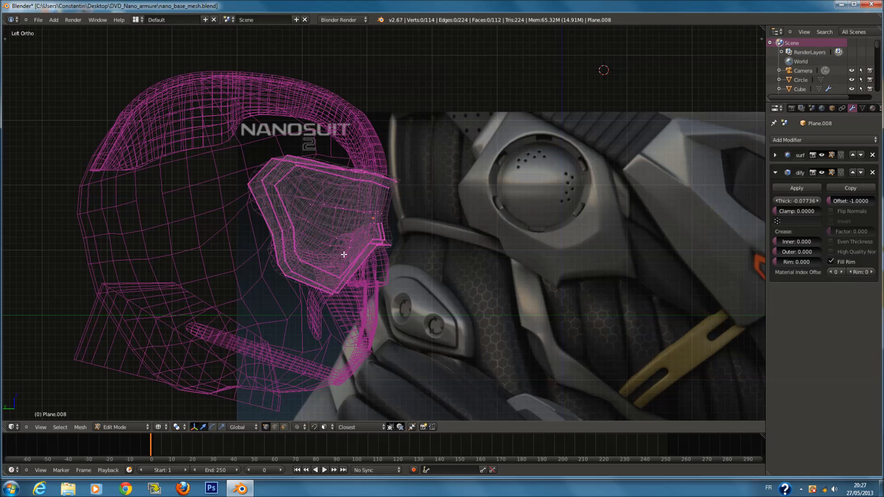
pyautogui.press('z')
pyautogui.press('z')
pyautogui.press('l')
pyautogui.rightClick(338, 277)
pyautogui.press('z')
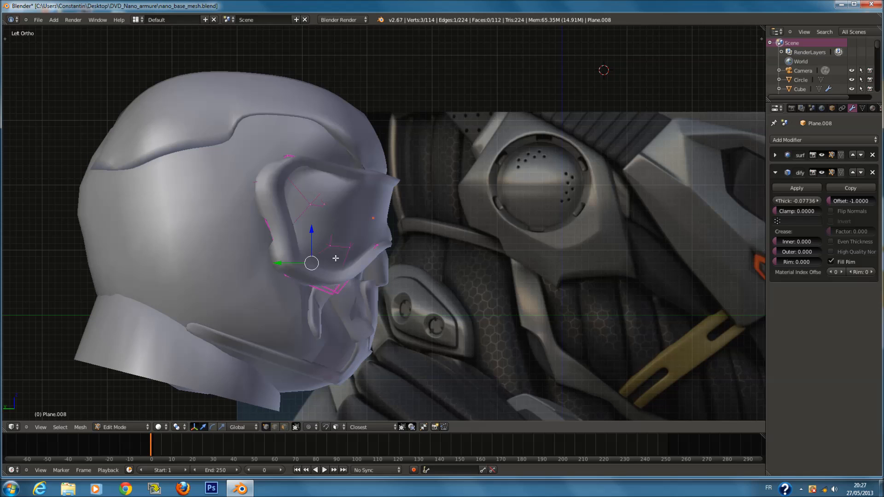
pyautogui.press('g')
pyautogui.click(342, 237)
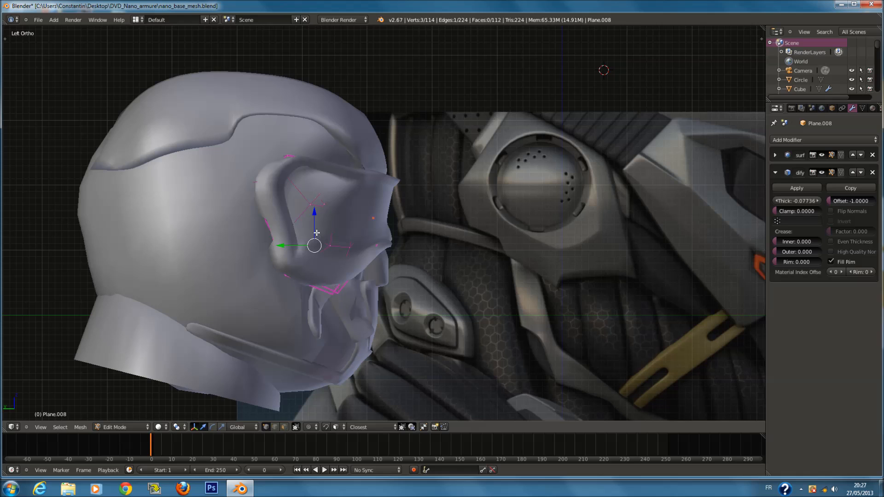
# Compare the visor with the side reference and move its lower rear outer vertices backward and slightly up.
pyautogui.scroll(-2, 461, 205)
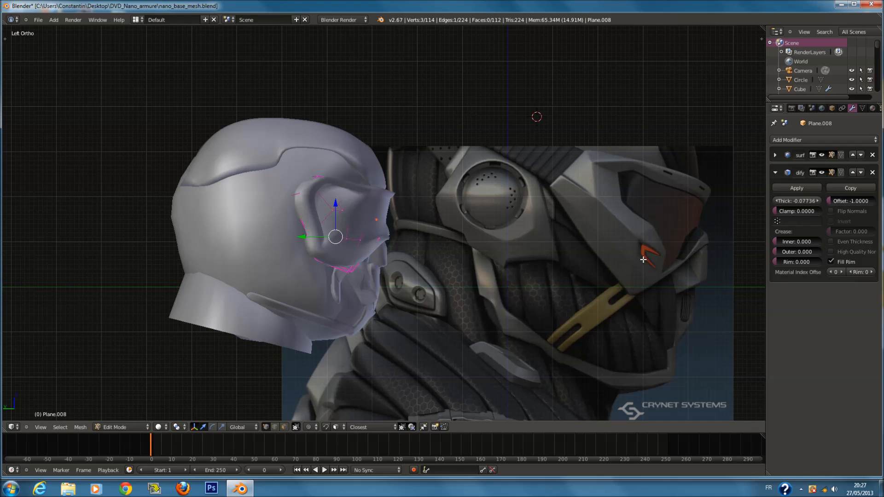
pyautogui.scroll(5, 320, 253)
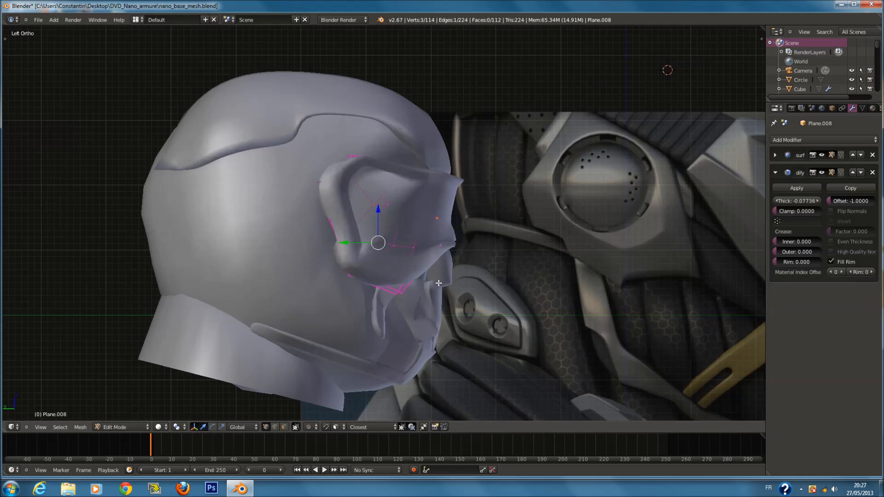
pyautogui.press('z')
pyautogui.press('a')
pyautogui.press('c')
pyautogui.scroll(4, 307, 237)
pyautogui.click(289, 239)
pyautogui.rightClick(288, 238)
pyautogui.moveTo(300, 240); pyautogui.dragTo(267, 230)
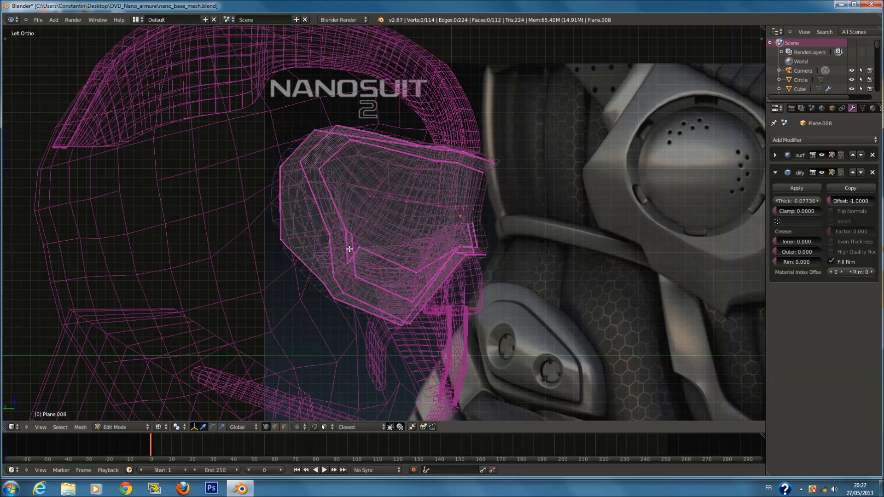
# Raise the remaining vertices along the visor's lower inner edge, one at the rear corner and one farther forward, in left view.
pyautogui.press('a')
pyautogui.rightClick(351, 261)
pyautogui.press('g')
pyautogui.click(360, 232)
pyautogui.press('g')
pyautogui.click(399, 243)
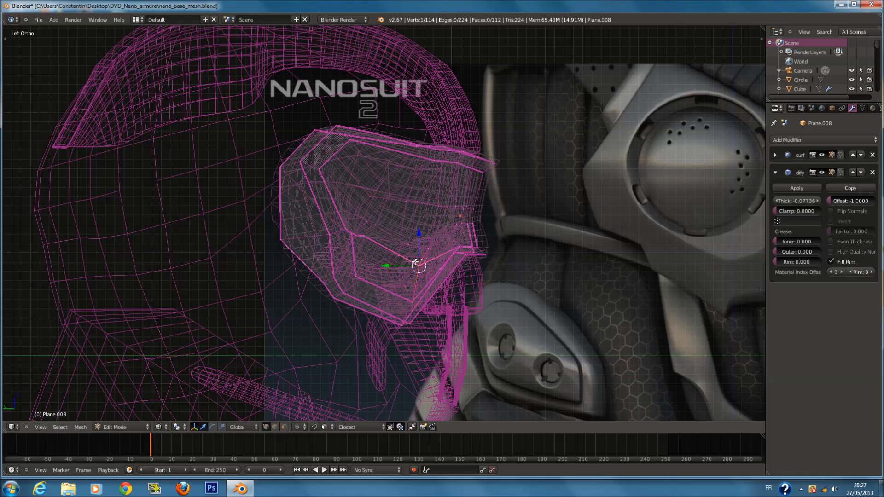
pyautogui.press('z')
pyautogui.scroll(-2, 447, 291)
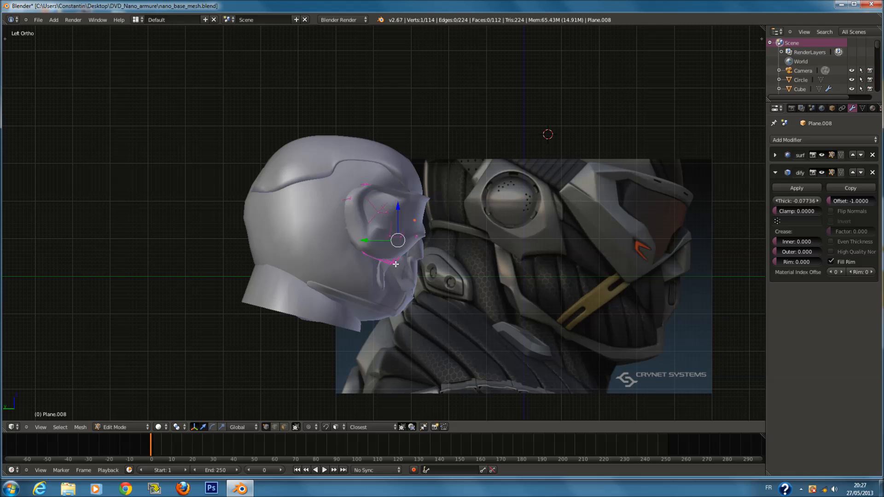
pyautogui.scroll(5, 280, 224)
pyautogui.press('z')
pyautogui.keyDown('ctrl'); pyautogui.scroll(-3, 330, 253); pyautogui.keyUp('ctrl')
pyautogui.scroll(1, 385, 290)
pyautogui.press('a')
pyautogui.press('a')
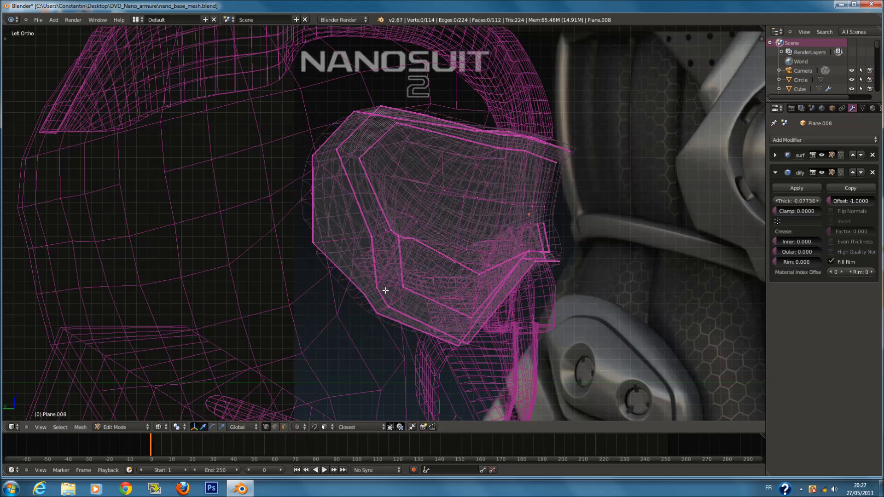
# Raise two vertices of the visor's lower inner edge, rear and front, to just beneath the neighbouring edge loop in left view.
pyautogui.scroll(1, 381, 308)
pyautogui.press('a')
pyautogui.press('c')
pyautogui.scroll(3, 383, 313)
pyautogui.click(414, 294)
pyautogui.rightClick(416, 294)
pyautogui.press('g')
pyautogui.click(444, 252)
pyautogui.press('a')
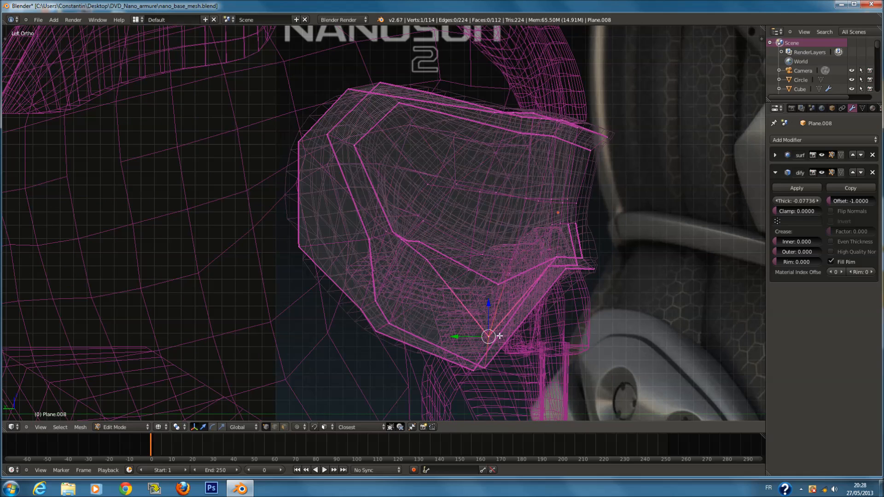
pyautogui.press('g')
pyautogui.click(501, 291)
pyautogui.press('a')
# Rotate, scale along Y and move the visor's lower rear corner vertices to straighten the lower outline in left view.
pyautogui.press('c')
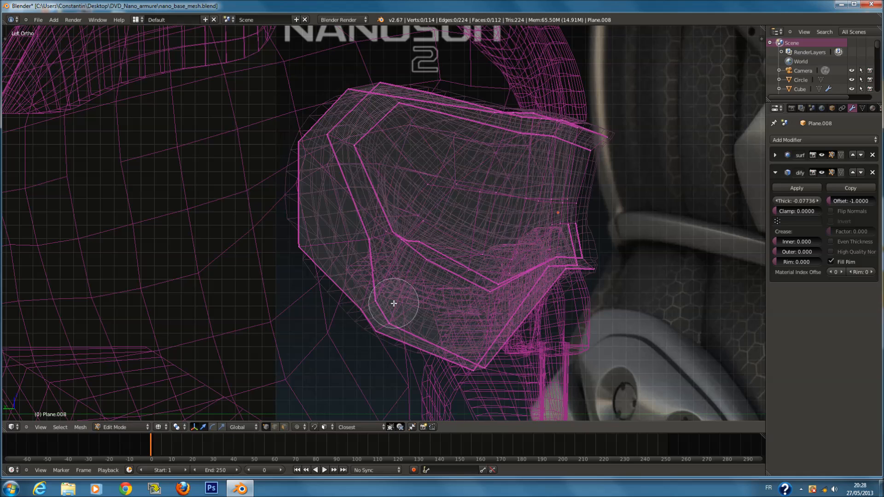
pyautogui.click(382, 311)
pyautogui.rightClick(381, 318)
pyautogui.press('r')
pyautogui.click(461, 277)
pyautogui.press('g')
pyautogui.rightClick(458, 331)
pyautogui.press('s')
pyautogui.press('y')
pyautogui.click(611, 355)
pyautogui.press('r')
pyautogui.click(511, 360)
pyautogui.press('g')
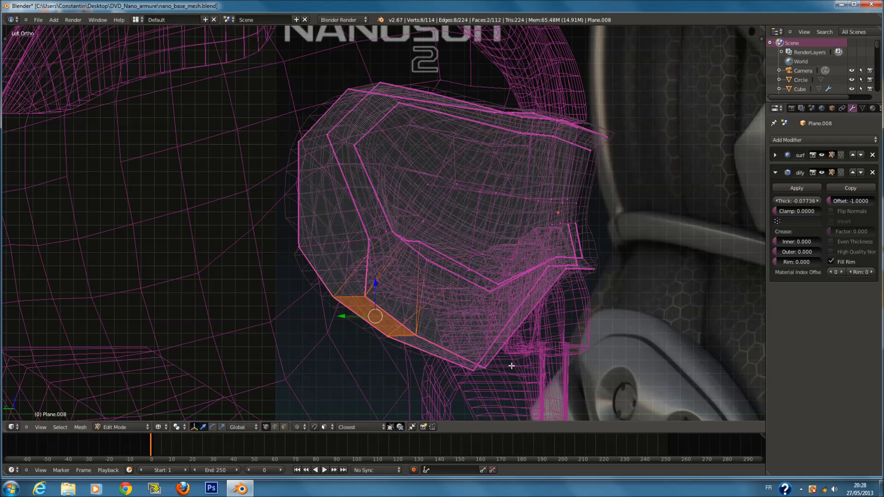
pyautogui.click(532, 345)
# Save the file and check the visor's side profile in solid shading.
pyautogui.press('z')
pyautogui.scroll(-4, 536, 338)
pyautogui.keyDown('ctrl'); pyautogui.scroll(-4, 537, 335); pyautogui.keyUp('ctrl')
pyautogui.hotkey('ctrl', 's')
pyautogui.click(537, 334)
pyautogui.scroll(-3, 559, 312)
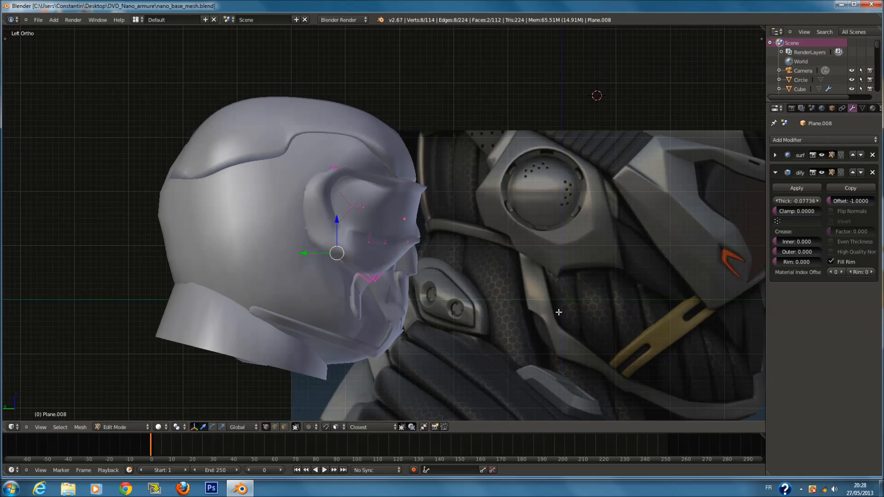
pyautogui.scroll(1, 484, 294)
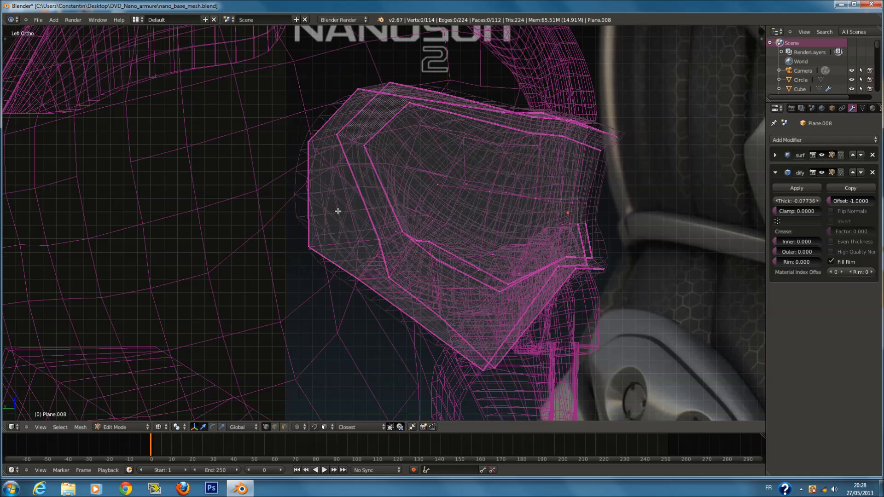
# Move the visor's lower rear outer vertex up and backward to form a pointed rear corner, comparing wireframe and solid shading.
pyautogui.press('c')
pyautogui.press('Escape')
pyautogui.press('g')
pyautogui.click(296, 161)
pyautogui.scroll(-1, 296, 161)
pyautogui.press('z')
pyautogui.press('z')
pyautogui.press('z')
pyautogui.press('z')
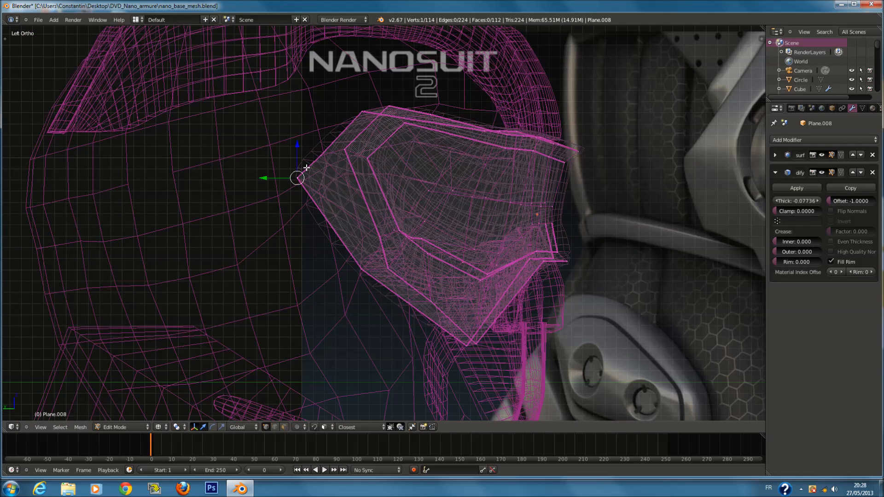
# Shift the visor's rear outer vertices outward along X in perspective view, check the shape and leave Edit Mode.
pyautogui.moveTo(306, 167); pyautogui.dragTo(435, 240, button='middle')
pyautogui.press('z')
pyautogui.moveTo(402, 233)
pyautogui.mouseDown()
pyautogui.moveTo(445, 270)
pyautogui.moveTo(428, 282)
pyautogui.moveTo(454, 266)
pyautogui.mouseUp()
pyautogui.press('z')
pyautogui.press('a')
pyautogui.moveTo(454, 224)
pyautogui.mouseDown(button='middle')
pyautogui.moveTo(450, 231)
pyautogui.moveTo(432, 223)
pyautogui.moveTo(399, 233)
pyautogui.mouseUp(button='middle')
pyautogui.press('a')
pyautogui.rightClick(394, 236)
pyautogui.press('z')
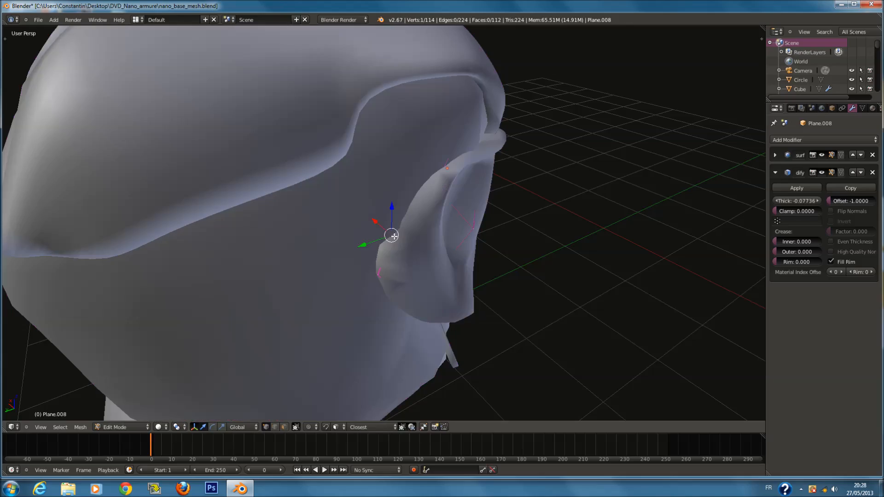
pyautogui.moveTo(383, 224); pyautogui.dragTo(391, 230)
pyautogui.moveTo(396, 230)
pyautogui.mouseDown(button='middle')
pyautogui.moveTo(357, 200)
pyautogui.moveTo(310, 198)
pyautogui.moveTo(492, 223)
pyautogui.moveTo(506, 233)
pyautogui.moveTo(365, 213)
pyautogui.mouseUp(button='middle')
pyautogui.press('z')
pyautogui.press('a')
pyautogui.press('a')
pyautogui.press('z')
pyautogui.scroll(-3, 394, 243)
pyautogui.press('Tab')
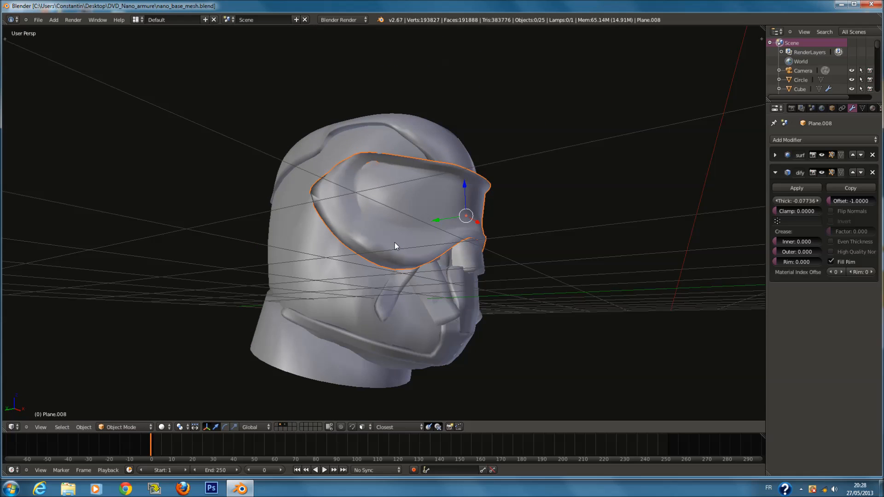
# Return to the left view of the helmet, deselect the visor and save the file.
pyautogui.press('KP_1')
pyautogui.press('KP_3')
pyautogui.press('ctrl+KP_3')
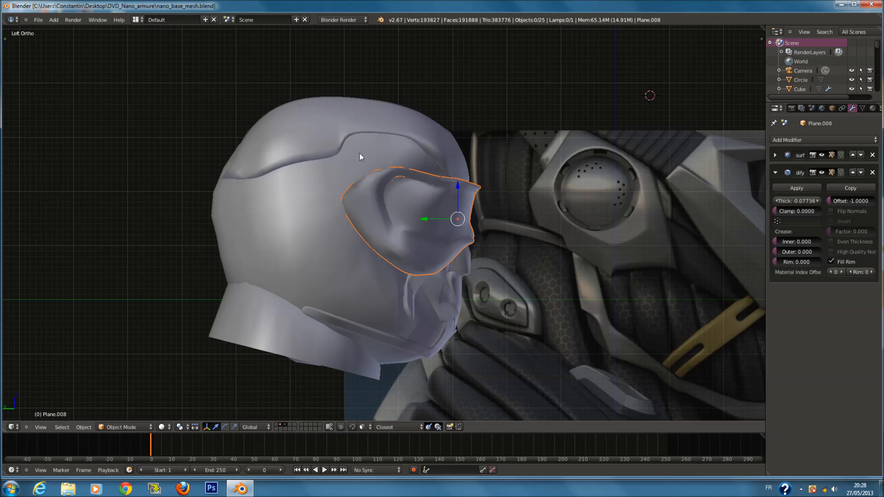
pyautogui.scroll(-3, 395, 242)
pyautogui.press('a')
pyautogui.hotkey('ctrl', 's')
pyautogui.click(371, 189)
pyautogui.keyDown('ctrl'); pyautogui.scroll(-4, 369, 187); pyautogui.keyUp('ctrl')
pyautogui.hotkey('ctrl', 's')
pyautogui.click(372, 189)
pyautogui.scroll(1, 381, 193)
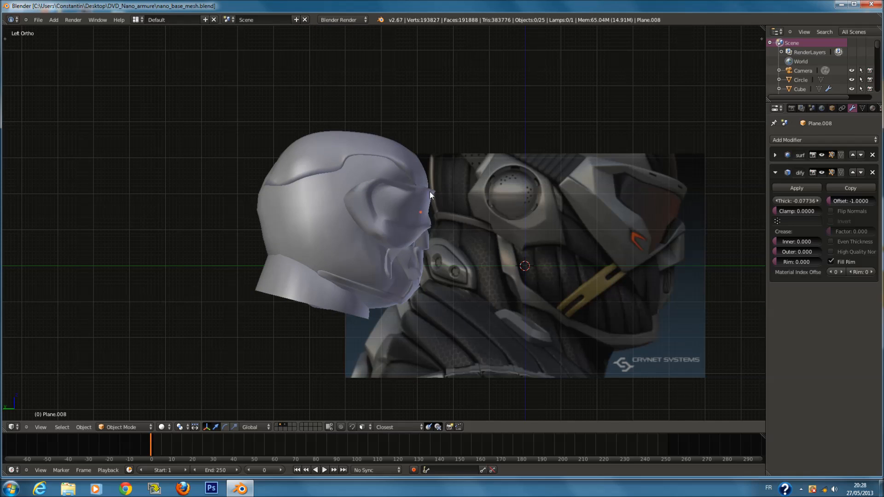
# Snap the 3D cursor to the visor's origin, add a plane there and rotate it 90 degrees about Y.
pyautogui.rightClick(391, 204)
pyautogui.hotkey('shift', 's')
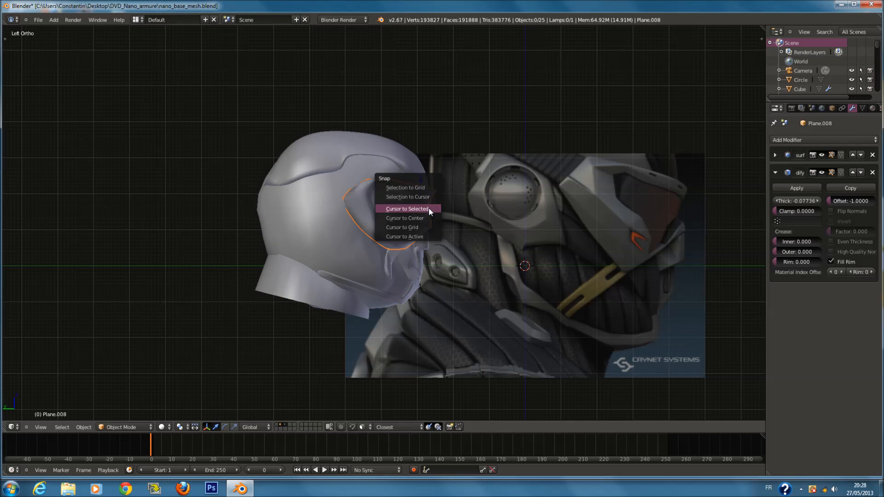
pyautogui.click(429, 208)
pyautogui.hotkey('shift', 'a')
pyautogui.moveTo(474, 208)
pyautogui.click(529, 210)
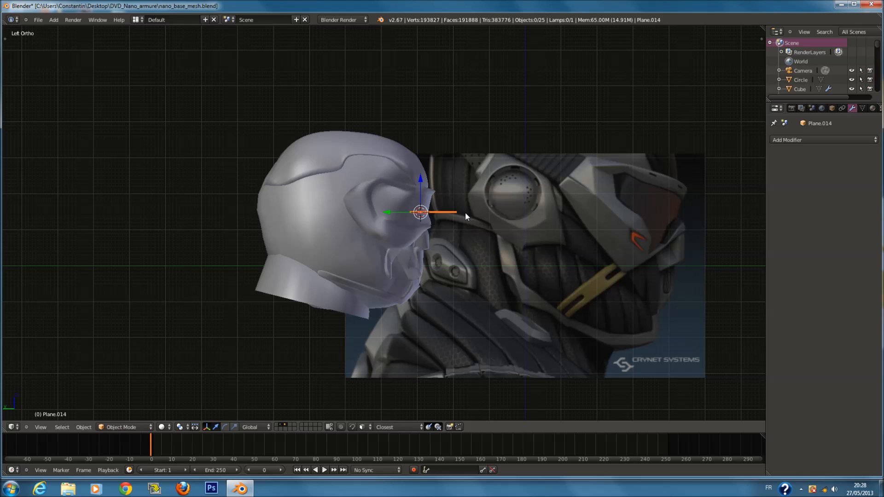
pyautogui.write('ry90')
pyautogui.press('Return')
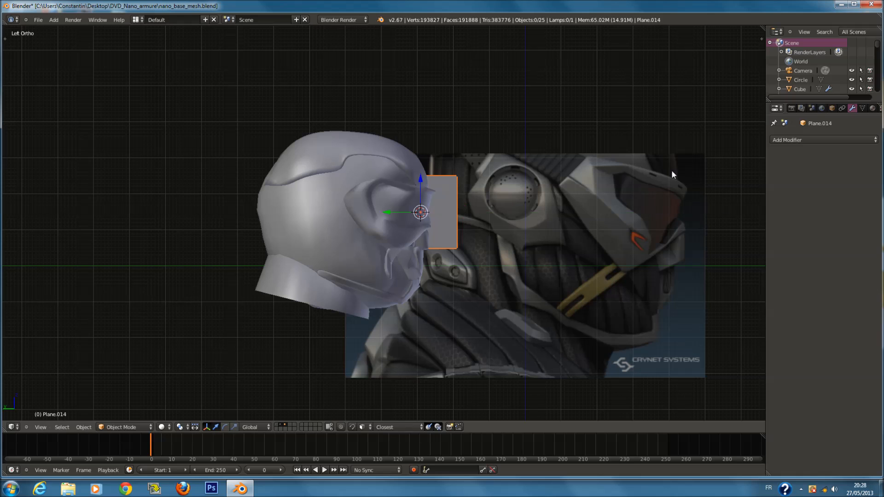
# Add a Mirror modifier to the new plane and open its mesh for editing in a perspective view.
pyautogui.click(794, 140)
pyautogui.click(693, 232)
pyautogui.press('Tab')
pyautogui.moveTo(612, 226); pyautogui.dragTo(469, 244, button='middle')
# Switch the plane's mirror axis from X to Y and move its face along X to the side of the helmet.
pyautogui.moveTo(426, 214); pyautogui.dragTo(342, 243)
pyautogui.moveTo(369, 236); pyautogui.dragTo(345, 236, button='middle')
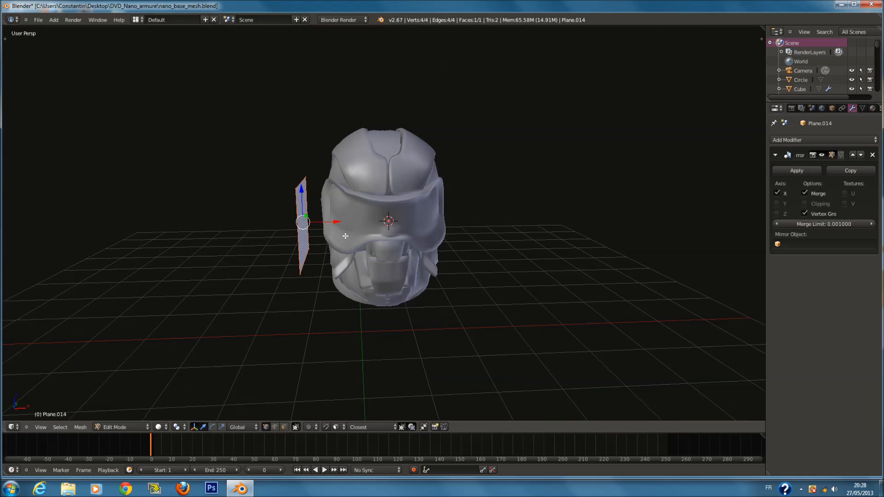
pyautogui.hotkey('ctrl', 'z')
pyautogui.click(779, 195)
pyautogui.moveTo(421, 222); pyautogui.dragTo(360, 222)
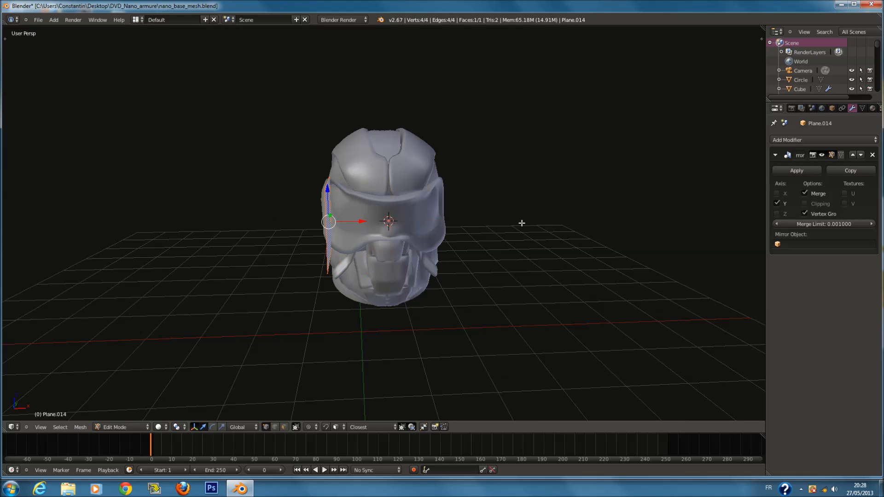
# Switch the plane's Mirror modifier to the Z axis and scale the plane down to about half its size.
pyautogui.click(777, 213)
pyautogui.press('KP_1')
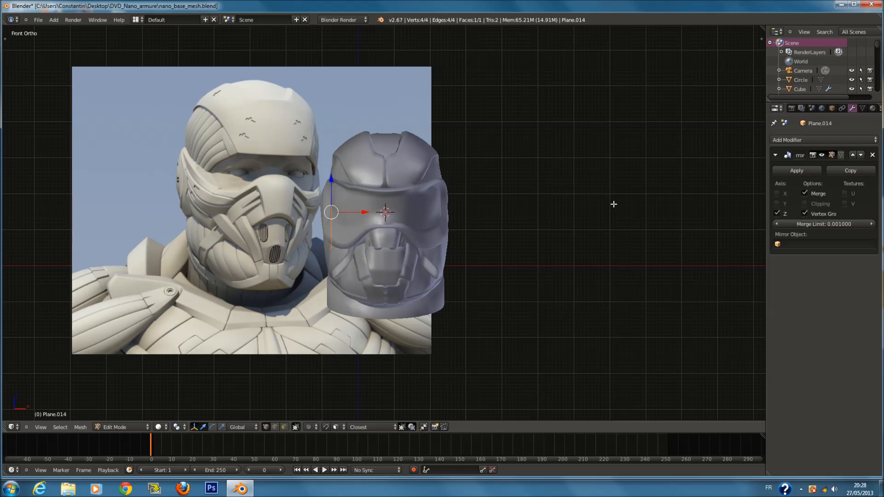
pyautogui.press('ctrl+KP_3')
pyautogui.scroll(3, 614, 204)
pyautogui.press('s')
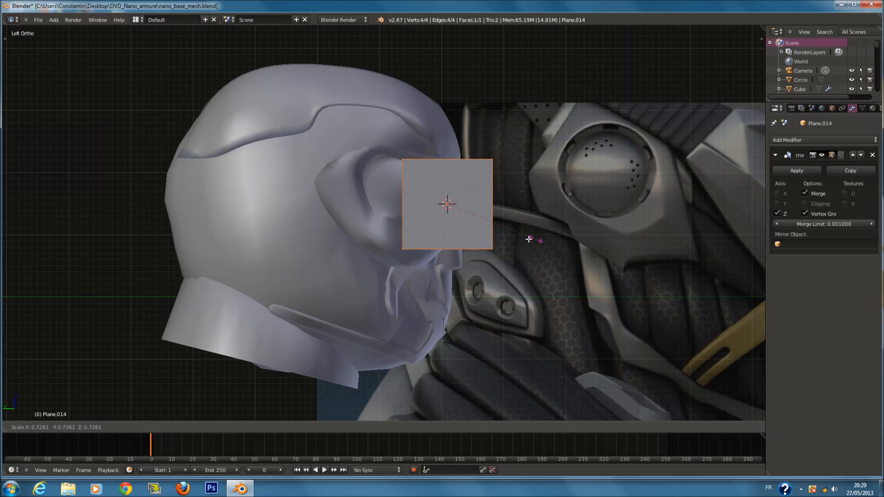
pyautogui.click(503, 232)
# Move the plane onto the helmet's side just above the visor's rear corner and rotate it to follow the helmet's slope.
pyautogui.keyDown('shift'); pyautogui.scroll(5, 504, 232); pyautogui.keyUp('shift')
pyautogui.press('g')
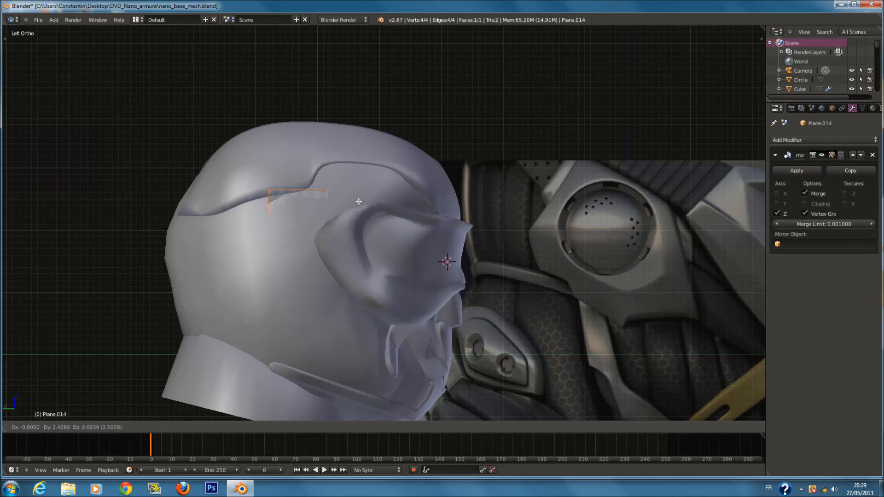
pyautogui.click(386, 196)
pyautogui.press('g')
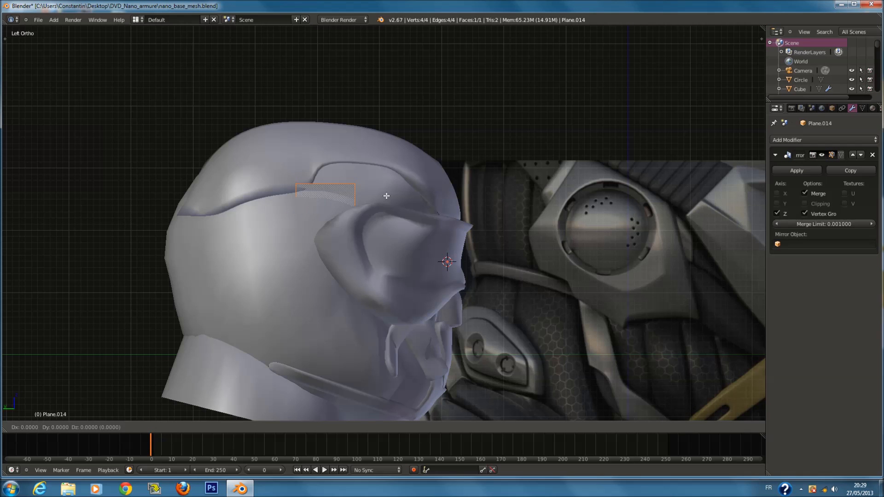
pyautogui.keyDown('ctrl'); pyautogui.click(386, 196); pyautogui.keyUp('ctrl')
pyautogui.press('Tab')
pyautogui.press('Tab')
pyautogui.press('r')
pyautogui.click(431, 273)
pyautogui.press('z')
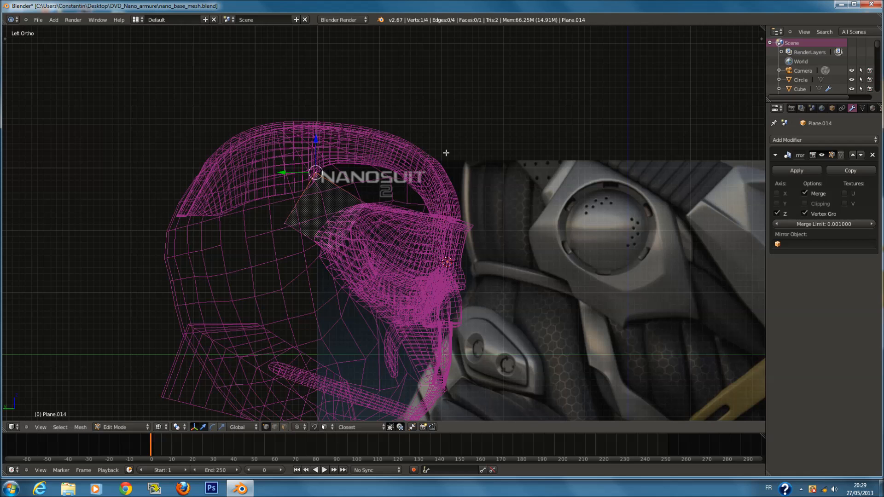
# Scale the whole plane to about 0.9 and adjust its position behind the visor's upper corner.
pyautogui.scroll(-3, 449, 152)
pyautogui.press('a')
pyautogui.scroll(2, 448, 153)
pyautogui.press('s')
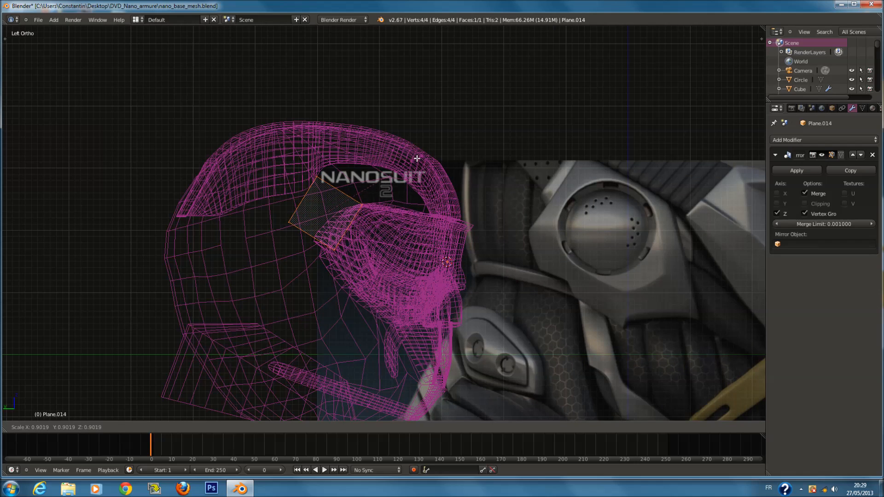
pyautogui.click(417, 158)
pyautogui.press('z')
pyautogui.keyDown('ctrl'); pyautogui.scroll(-3, 431, 171); pyautogui.keyUp('ctrl')
pyautogui.press('g')
pyautogui.click(431, 172)
pyautogui.press('z')
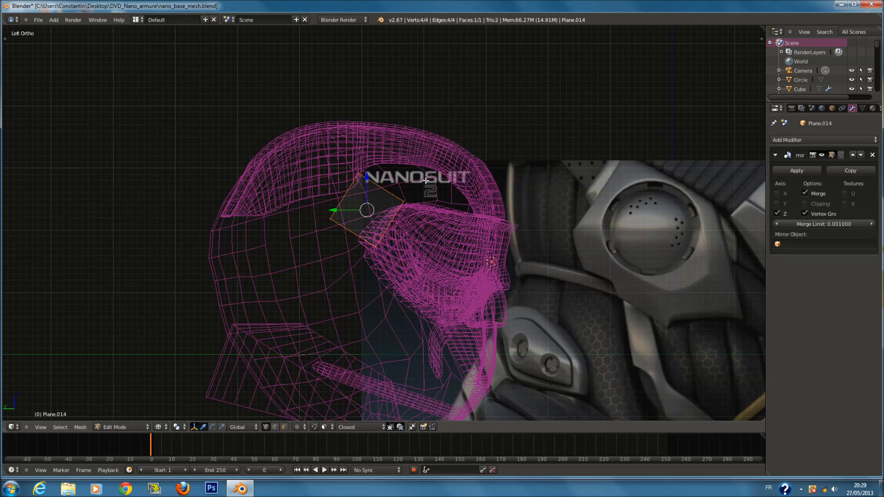
# Add a level 2 Subdivision Surface modifier and extrude the plane's rear edge toward the back of the helmet.
pyautogui.hotkey('ctrl', '2')
pyautogui.scroll(1, 350, 170)
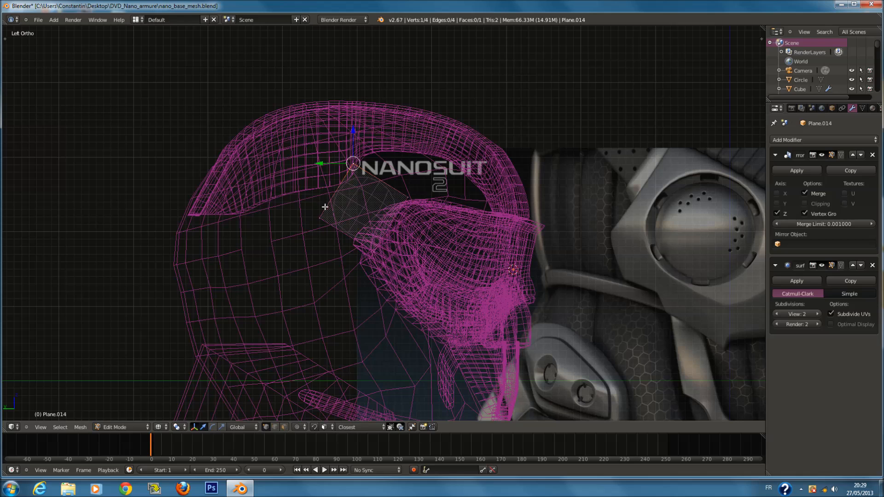
pyautogui.keyDown('shift'); pyautogui.rightClick(324, 206); pyautogui.keyUp('shift')
pyautogui.press('z')
pyautogui.keyDown('ctrl'); pyautogui.scroll(-3, 324, 206); pyautogui.keyUp('ctrl')
pyautogui.press('e')
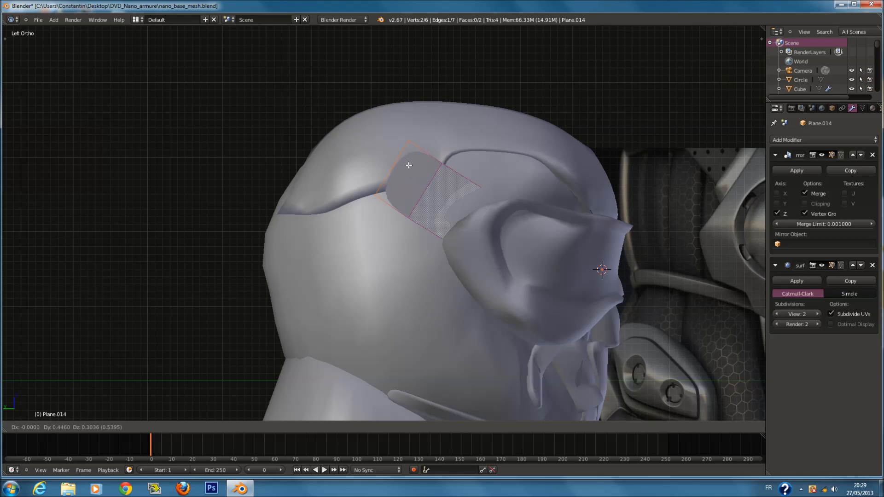
pyautogui.click(352, 147)
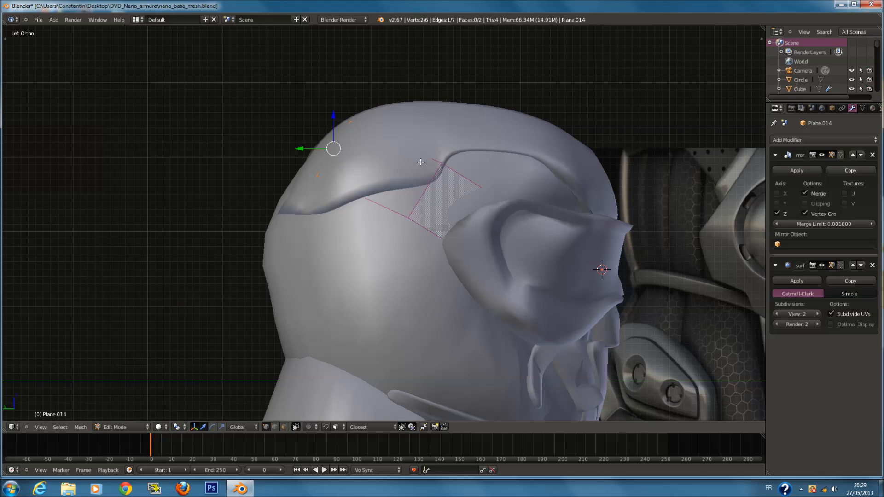
# Rotate the extruded rear edge in the back view to follow the helmet's curvature.
pyautogui.press('z')
pyautogui.press('ctrl+KP_1')
pyautogui.press('z')
pyautogui.press('z')
pyautogui.press('r')
pyautogui.click(515, 154)
pyautogui.press('z')
# Add three evenly spaced loop cuts across the newly extruded section of the strip.
pyautogui.moveTo(514, 155)
pyautogui.mouseDown(button='middle')
pyautogui.moveTo(458, 173)
pyautogui.moveTo(430, 164)
pyautogui.mouseUp(button='middle')
pyautogui.press('z')
pyautogui.press('a')
pyautogui.press('a')
pyautogui.press('a')
pyautogui.hotkey('ctrl', 'r')
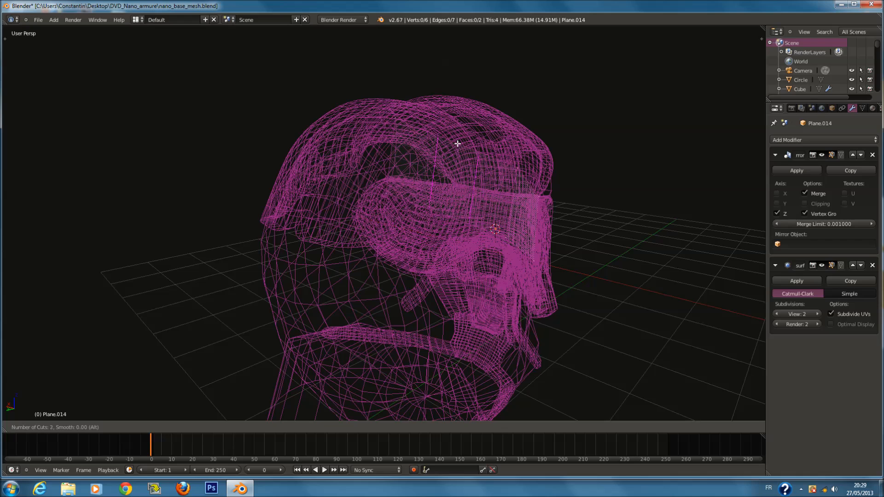
pyautogui.click(457, 144)
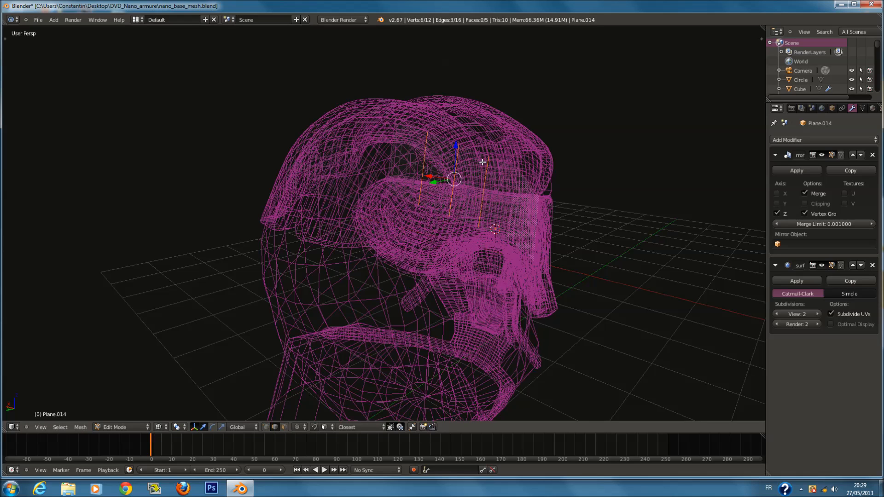
# Select the strip's end edge at the back of the helmet and rotate it to line up with the head.
pyautogui.press('z')
pyautogui.press('KP_1')
pyautogui.press('ctrl+KP_3')
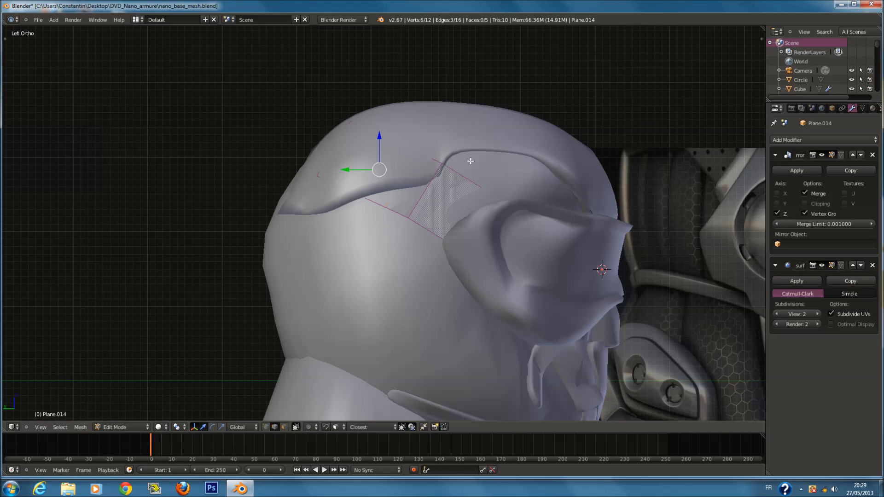
pyautogui.keyDown('alt'); pyautogui.rightClick(479, 160); pyautogui.keyUp('alt')
pyautogui.moveTo(426, 165); pyautogui.dragTo(489, 170, button='middle')
pyautogui.press('z')
pyautogui.moveTo(458, 143); pyautogui.dragTo(474, 148, button='middle')
pyautogui.press('a')
pyautogui.press('a')
pyautogui.rightClick(448, 221)
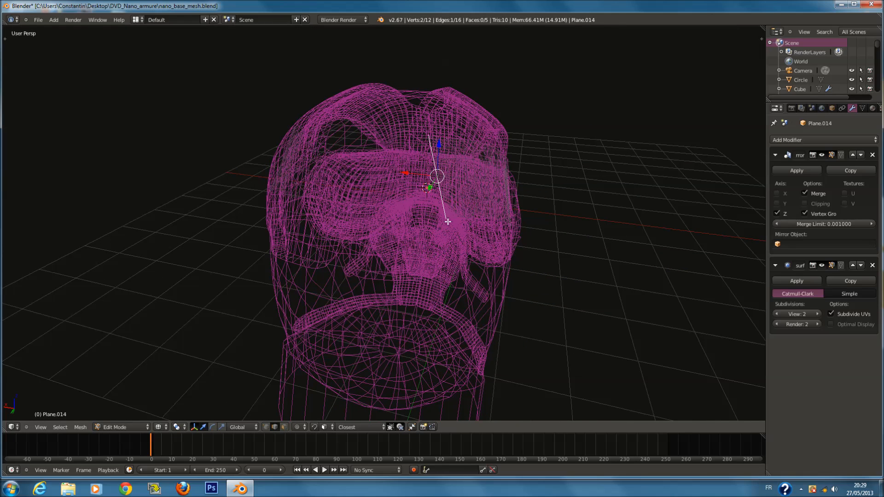
pyautogui.press('z')
pyautogui.press('r')
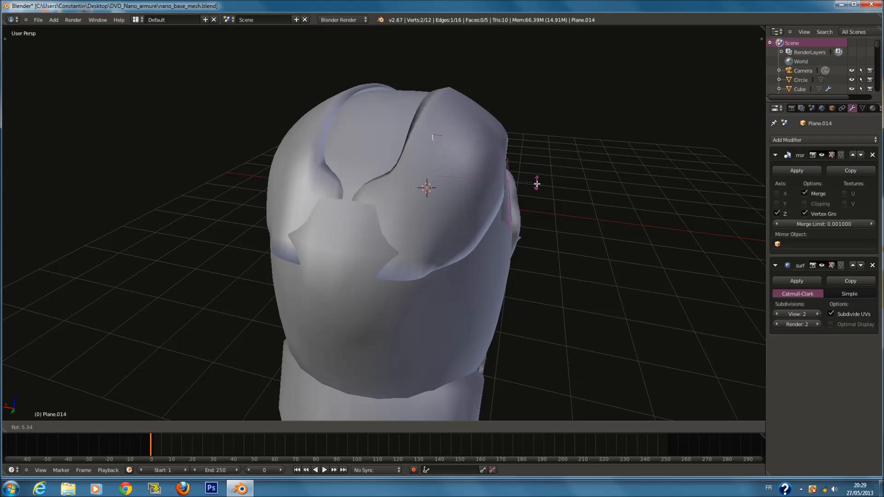
pyautogui.click(532, 200)
pyautogui.press('ctrl+KP_1')
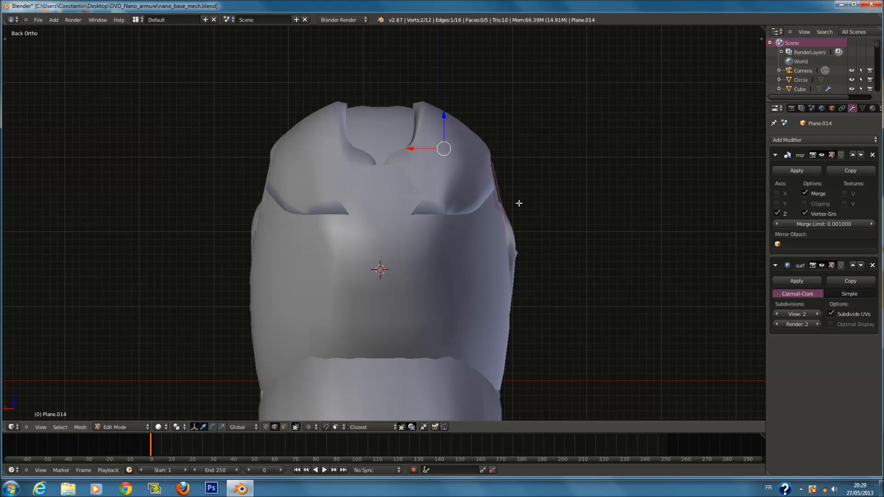
pyautogui.scroll(-3, 509, 187)
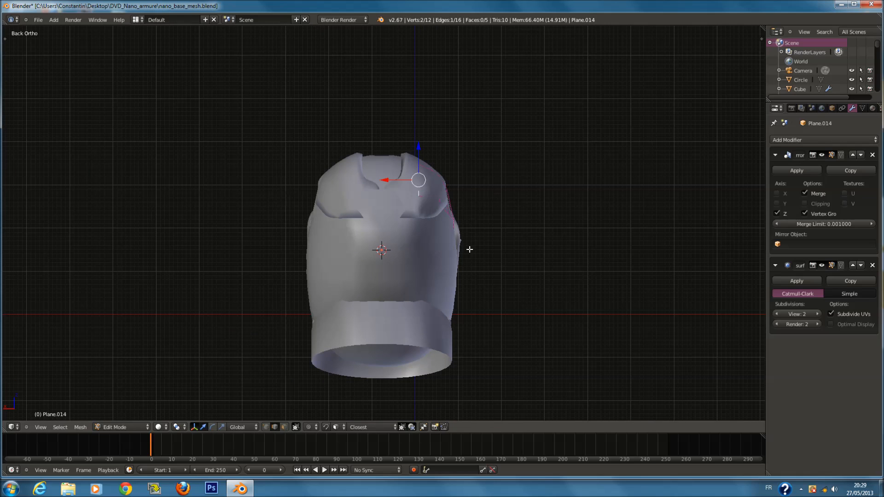
# Leave mesh editing, save over nano_base_mesh.blend and show the all-views background image.
pyautogui.press('Tab')
pyautogui.press('n')
pyautogui.hotkey('ctrl', 's')
pyautogui.click(621, 281)
pyautogui.click(736, 273)
pyautogui.keyDown('shift'); pyautogui.scroll(-3, 430, 213); pyautogui.keyUp('shift')
# Examine the helmet parts from behind in solid and wireframe display to see how the strip sits on the head.
pyautogui.press('a')
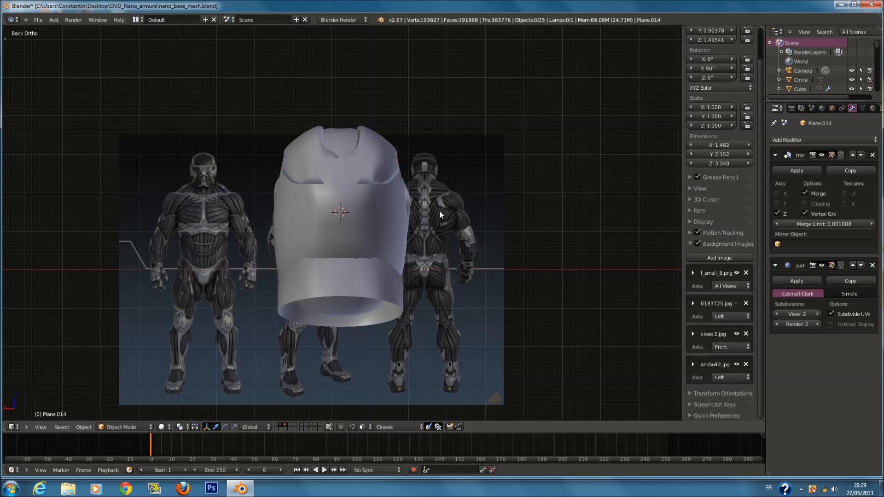
pyautogui.scroll(3, 439, 210)
pyautogui.rightClick(442, 210)
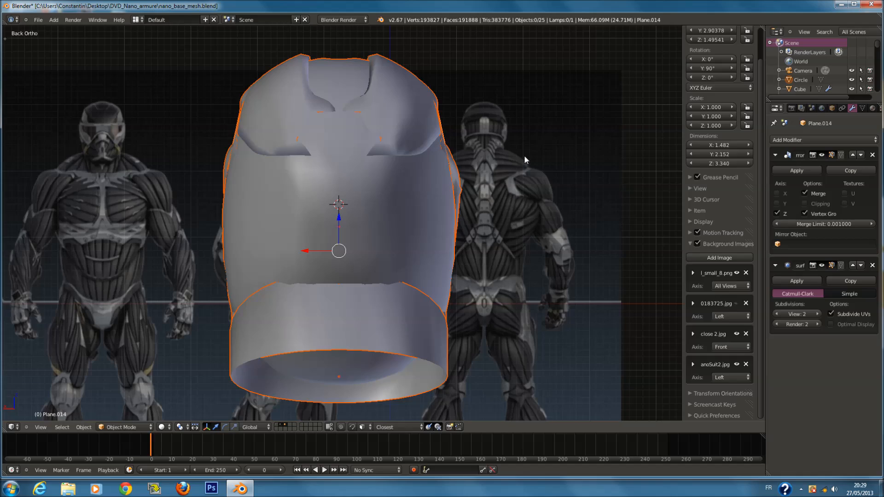
pyautogui.scroll(1, 502, 149)
pyautogui.scroll(-1, 503, 148)
pyautogui.press('z')
pyautogui.press('z')
pyautogui.press('z')
pyautogui.moveTo(411, 118)
pyautogui.mouseDown(button='middle')
pyautogui.moveTo(393, 139)
pyautogui.moveTo(359, 133)
pyautogui.moveTo(371, 130)
pyautogui.moveTo(336, 113)
pyautogui.moveTo(364, 123)
pyautogui.mouseUp(button='middle')
pyautogui.press('a')
pyautogui.press('z')
pyautogui.rightClick(369, 125)
pyautogui.press('z')
pyautogui.press('a')
pyautogui.press('a')
pyautogui.press('z')
pyautogui.rightClick(366, 117)
pyautogui.moveTo(276, 111); pyautogui.dragTo(317, 123, button='middle')
pyautogui.moveTo(243, 111); pyautogui.dragTo(271, 111, button='middle')
# Extrude the strip's end edge in the back view and move it along X to the helmet's centre line.
pyautogui.press('ctrl+KP_1')
pyautogui.press('Tab')
pyautogui.press('z')
pyautogui.scroll(2, 447, 109)
pyautogui.keyDown('shift'); pyautogui.scroll(1, 439, 112); pyautogui.keyUp('shift')
pyautogui.scroll(1, 439, 112)
pyautogui.press('z')
pyautogui.keyDown('shift'); pyautogui.scroll(4, 444, 125); pyautogui.keyUp('shift')
pyautogui.press('z')
pyautogui.press('e')
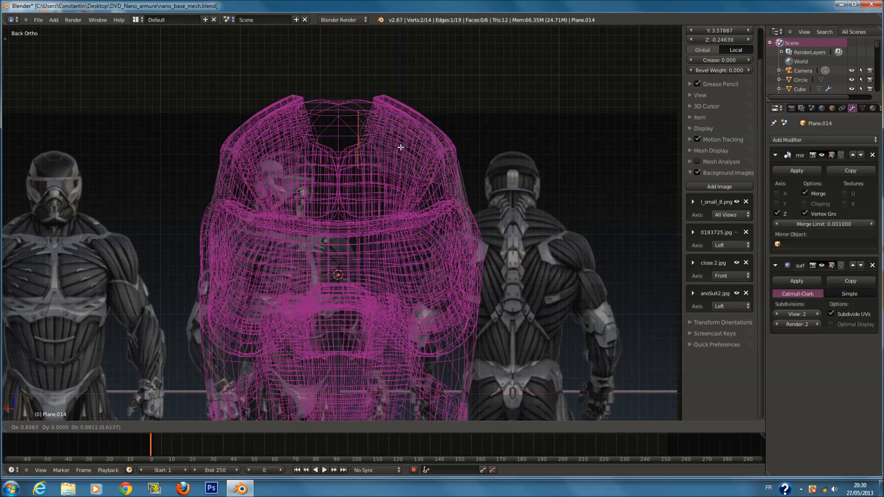
pyautogui.rightClick(400, 148)
pyautogui.press('z')
pyautogui.press('g')
pyautogui.press('x')
pyautogui.click(319, 152)
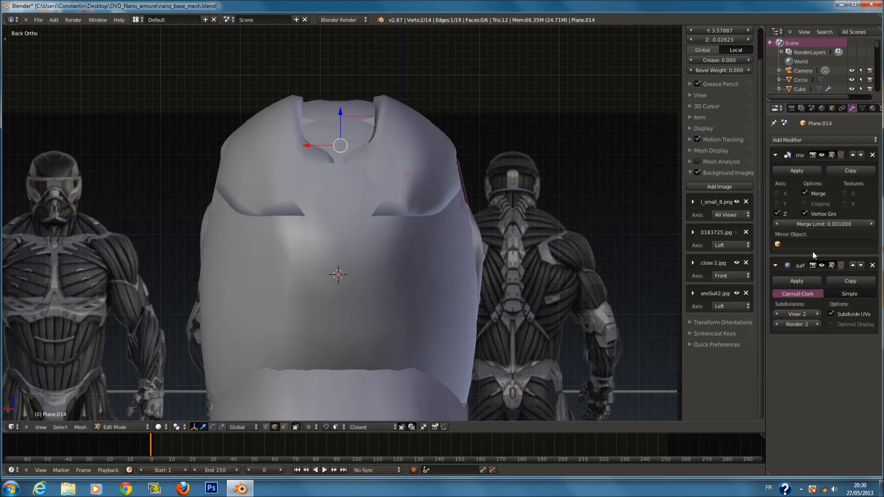
# Enable Clipping on the Mirror modifier and move the strip's end edge onto the mirror plane.
pyautogui.click(804, 203)
pyautogui.press('z')
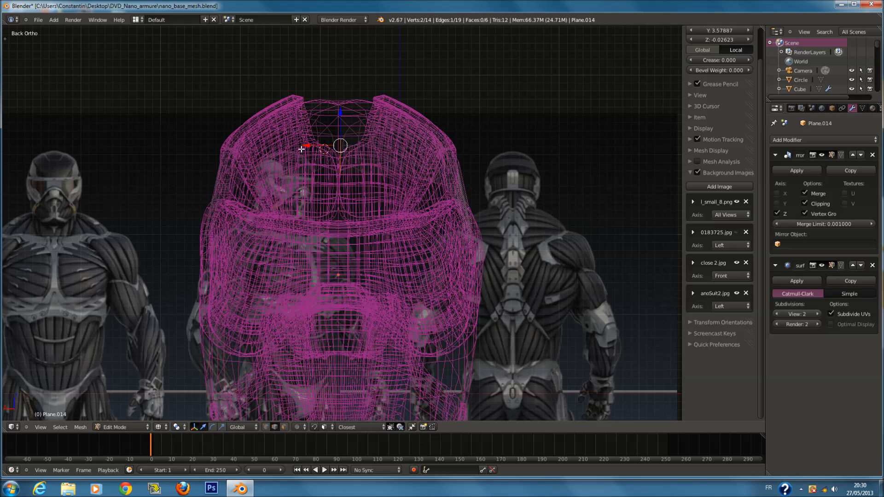
pyautogui.scroll(-1, 318, 145)
pyautogui.press('z')
pyautogui.scroll(-1, 405, 164)
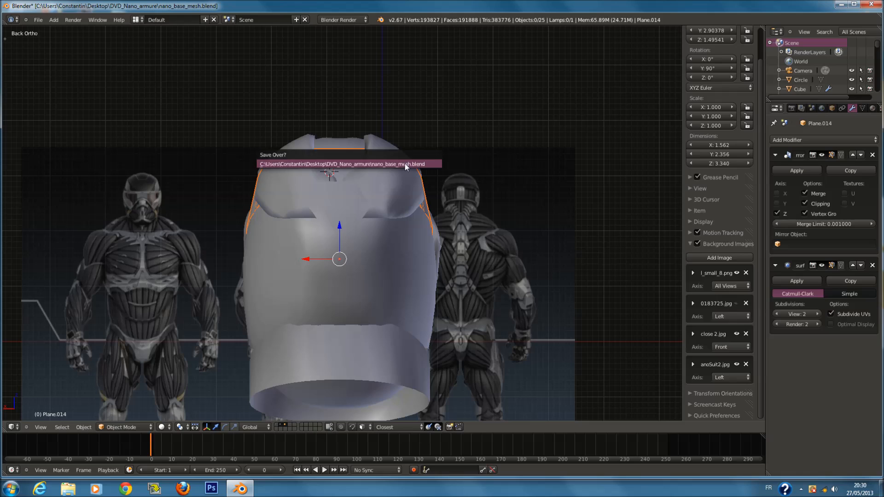
pyautogui.press('g')
pyautogui.click(405, 172)
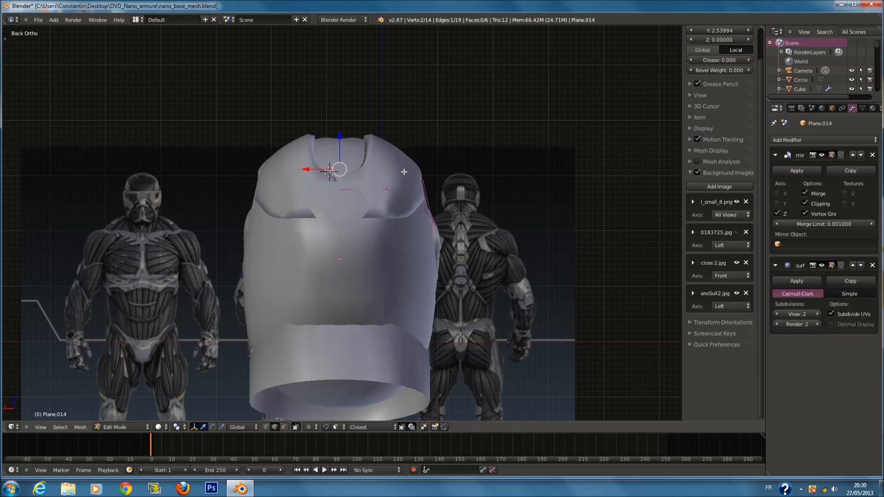
# Check the closed strip from the back, front and side, and save over nano_base_mesh.blend.
pyautogui.press('Tab')
pyautogui.hotkey('ctrl', 's')
pyautogui.click(421, 183)
pyautogui.press('z')
pyautogui.moveTo(420, 183)
pyautogui.mouseDown(button='middle')
pyautogui.moveTo(362, 202)
pyautogui.moveTo(407, 226)
pyautogui.moveTo(407, 182)
pyautogui.mouseUp(button='middle')
pyautogui.press('Tab')
pyautogui.press('z')
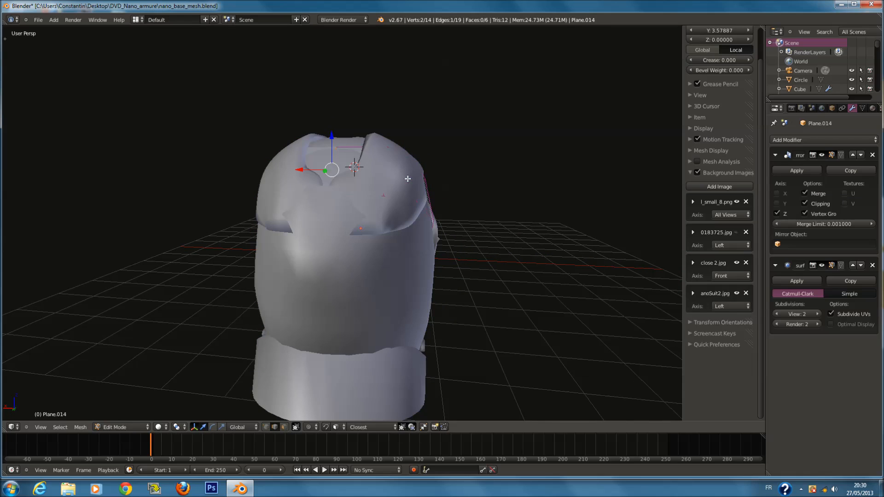
pyautogui.press('KP_1')
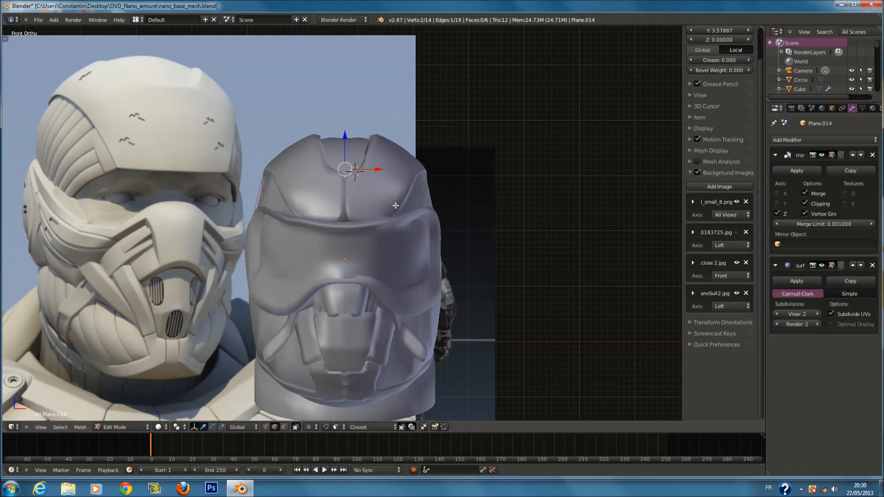
pyautogui.moveTo(395, 206); pyautogui.dragTo(499, 218, button='middle')
pyautogui.press('Tab')
pyautogui.hotkey('ctrl', 's')
pyautogui.click(475, 223)
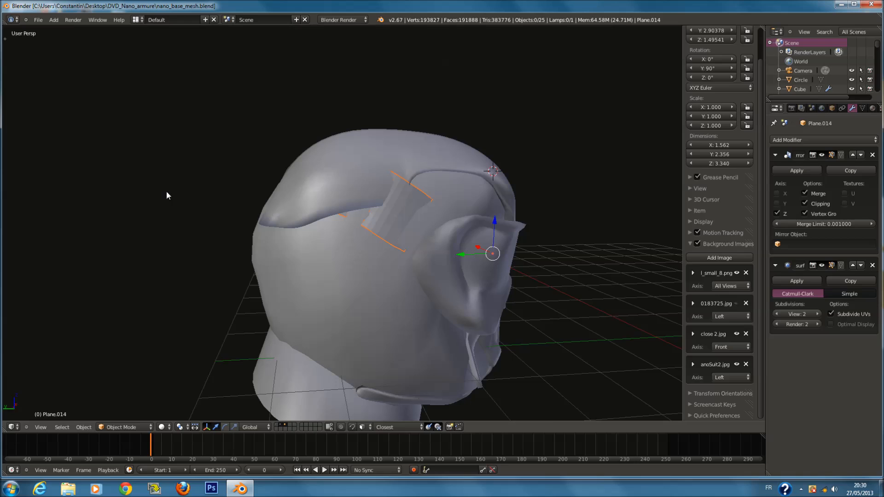
# Apply smooth shading to the strip and add a Solidify modifier to it.
pyautogui.press('t')
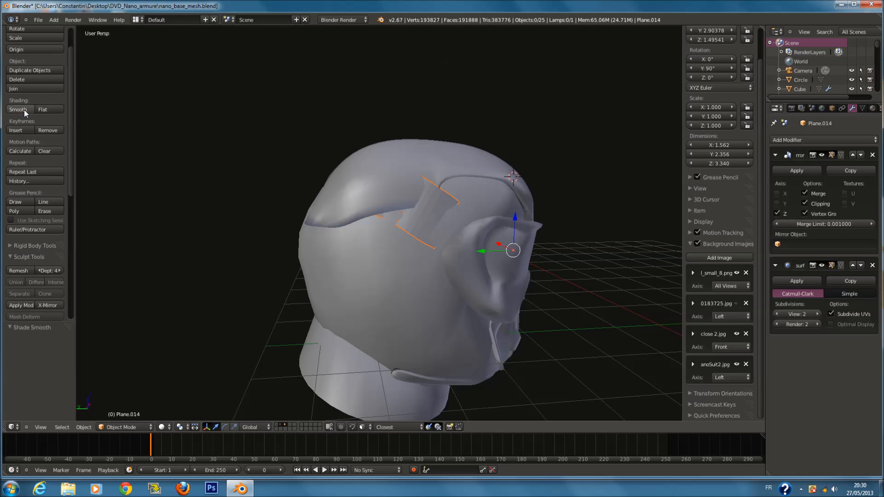
pyautogui.press('t')
pyautogui.click(774, 155)
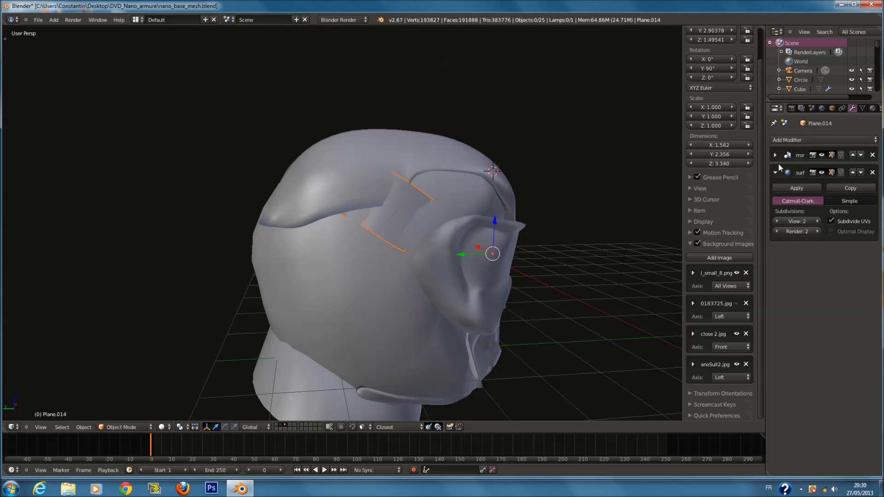
pyautogui.click(782, 140)
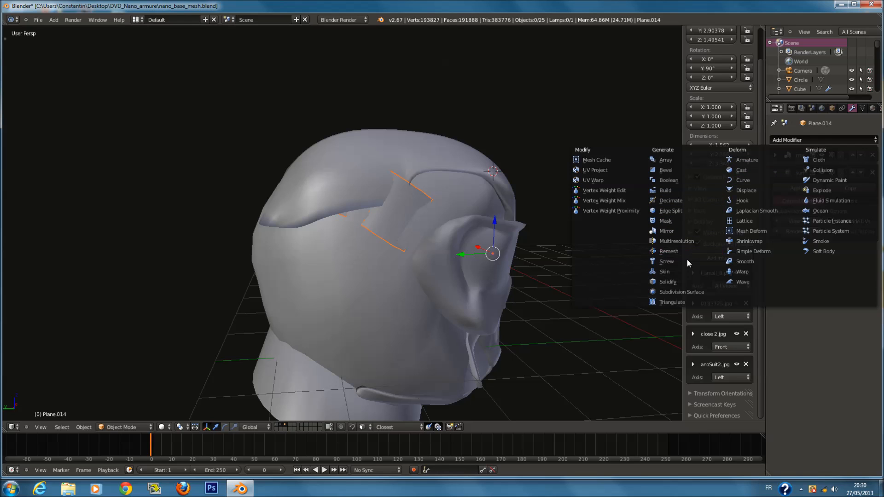
pyautogui.click(684, 283)
# Set the Solidify modifier's thickness to 0.1122, checking the strip from several angles.
pyautogui.moveTo(799, 280); pyautogui.dragTo(830, 276)
pyautogui.moveTo(375, 227); pyautogui.dragTo(460, 190, button='middle')
pyautogui.press('Tab')
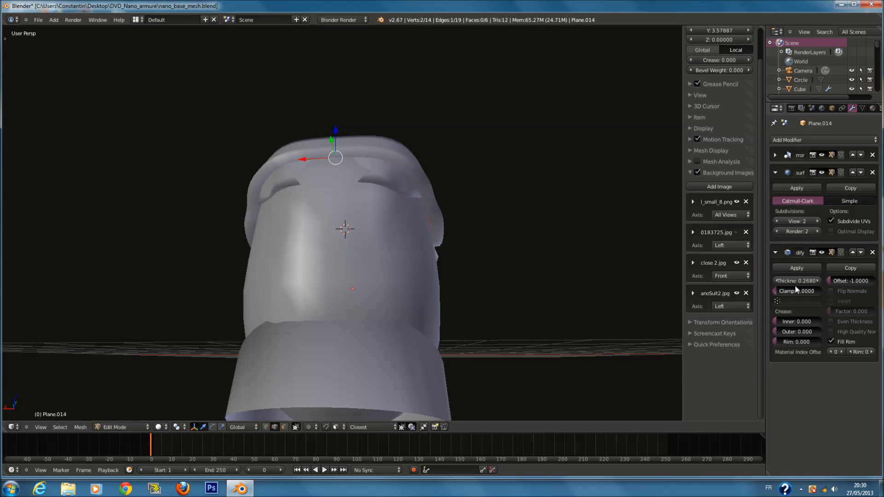
pyautogui.moveTo(795, 280); pyautogui.dragTo(780, 280)
pyautogui.moveTo(478, 276); pyautogui.dragTo(298, 318, button='middle')
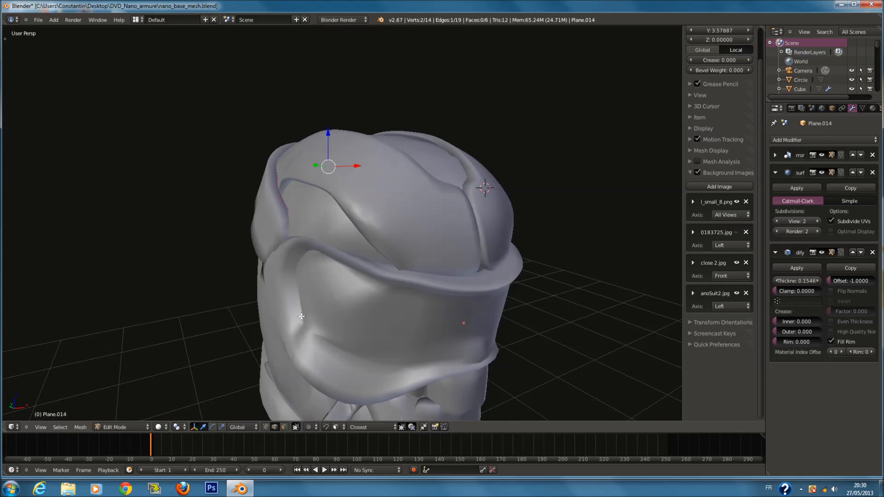
pyautogui.scroll(1, 298, 318)
pyautogui.moveTo(785, 279); pyautogui.dragTo(780, 280)
pyautogui.moveTo(322, 239); pyautogui.dragTo(451, 269, button='middle')
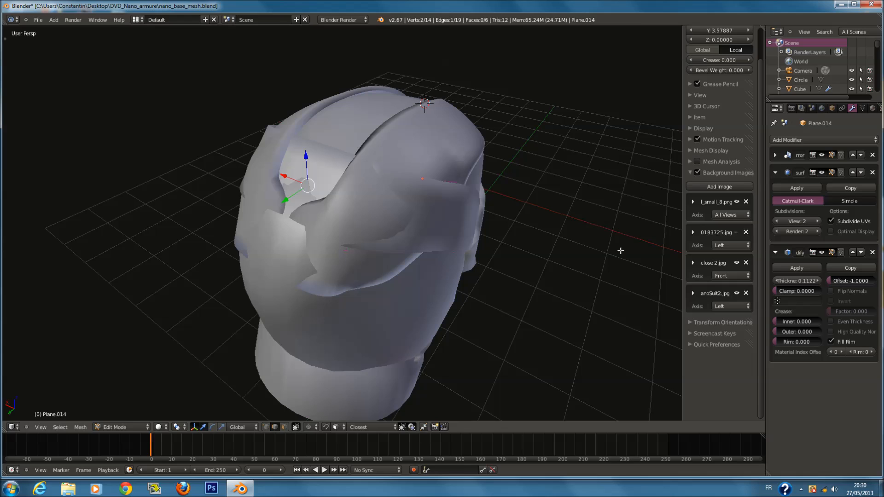
# Select the strip's whole mesh and set its mean crease to 0.1.
pyautogui.press('Tab')
pyautogui.press('Tab')
pyautogui.press('a')
pyautogui.press('a')
pyautogui.scroll(2, 708, 162)
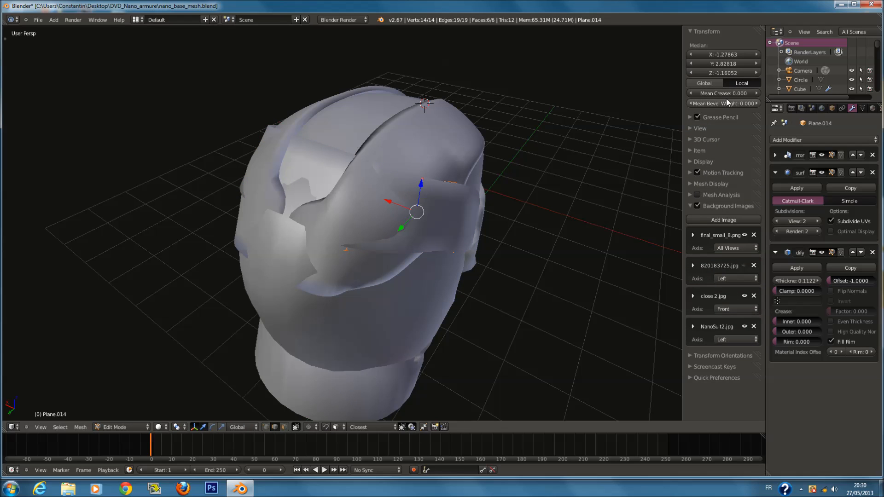
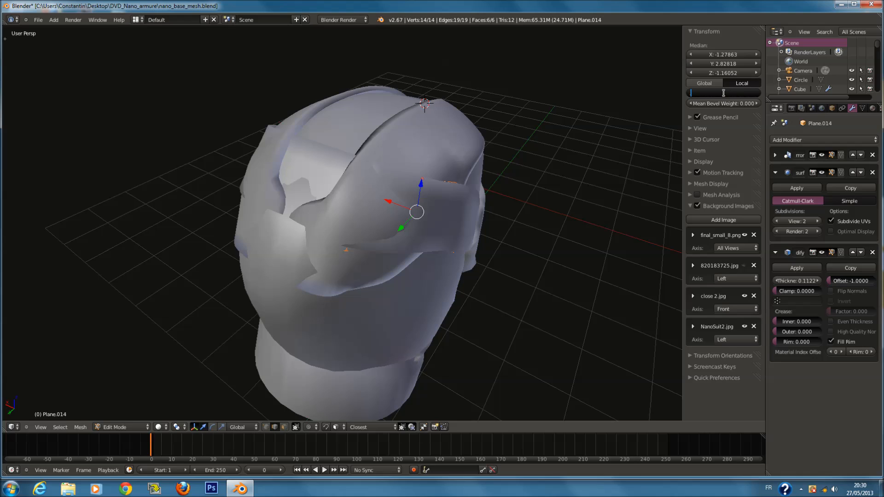
# Select only the strip's seven crosswise edges and reset their mean crease to 0.
pyautogui.press('z')
pyautogui.moveTo(512, 216)
pyautogui.mouseDown(button='middle')
pyautogui.moveTo(361, 259)
pyautogui.moveTo(356, 192)
pyautogui.mouseUp(button='middle')
pyautogui.press('a')
pyautogui.press('c')
pyautogui.scroll(4, 304, 296)
pyautogui.moveTo(302, 179)
pyautogui.mouseDown()
pyautogui.moveTo(303, 168)
pyautogui.moveTo(441, 198)
pyautogui.mouseUp()
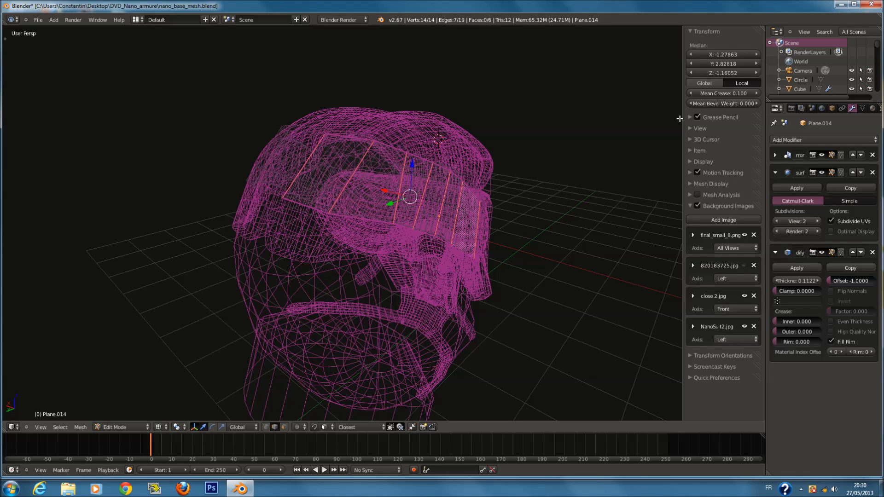
pyautogui.press('z')
pyautogui.moveTo(516, 130); pyautogui.dragTo(361, 191, button='middle')
# Add a centred crosswise loop cut in the strip's rear segment beside the mirror plane.
pyautogui.press('z')
pyautogui.press('a')
pyautogui.hotkey('ctrl', 'r')
pyautogui.click(369, 150)
pyautogui.rightClick(370, 150)
pyautogui.press('z')
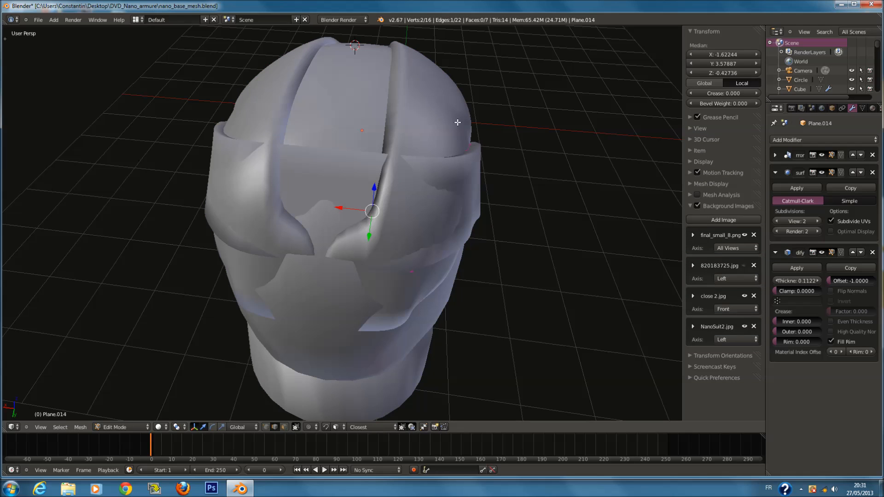
# Add a second centred crosswise loop cut to the strip's rear part, farther out from the mirror plane.
pyautogui.moveTo(408, 227); pyautogui.dragTo(409, 180, button='middle')
pyautogui.press('z')
pyautogui.press('a')
pyautogui.press('z')
pyautogui.press('z')
pyautogui.hotkey('ctrl', 'r')
pyautogui.click(384, 162)
pyautogui.rightClick(384, 162)
pyautogui.press('a')
pyautogui.press('a')
pyautogui.moveTo(400, 209)
pyautogui.mouseDown(button='middle')
pyautogui.moveTo(516, 232)
pyautogui.moveTo(492, 242)
pyautogui.moveTo(405, 239)
pyautogui.moveTo(474, 247)
pyautogui.mouseUp(button='middle')
pyautogui.press('z')
# Select the strip's face beside the mirror plane and move it outward over the back of the helmet.
pyautogui.press('ctrl+KP_1')
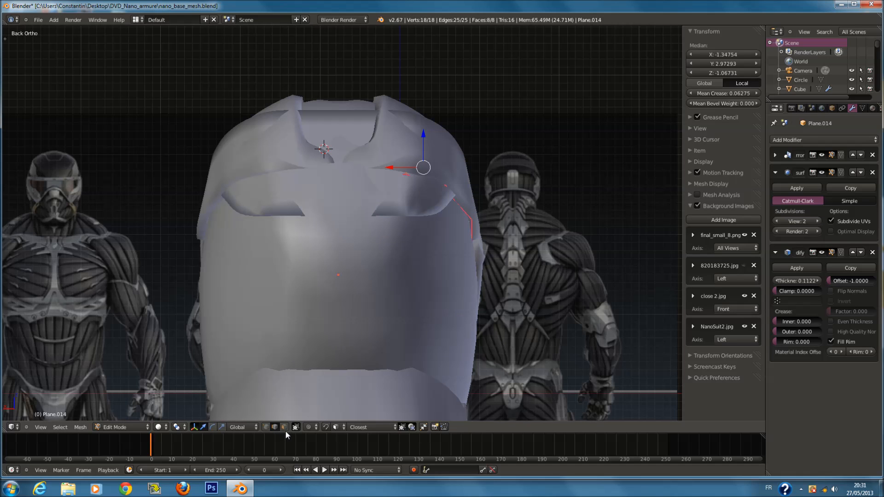
pyautogui.press('z')
pyautogui.press('a')
pyautogui.press('c')
pyautogui.click(357, 131)
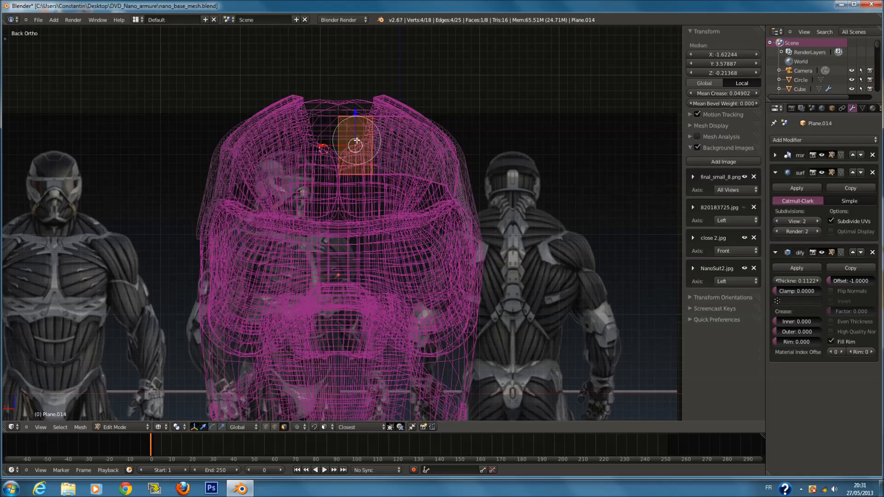
pyautogui.press('z')
pyautogui.press('g')
pyautogui.click(357, 140)
pyautogui.moveTo(357, 140)
pyautogui.mouseDown(button='middle')
pyautogui.moveTo(344, 191)
pyautogui.moveTo(313, 189)
pyautogui.moveTo(309, 199)
pyautogui.moveTo(357, 207)
pyautogui.moveTo(360, 220)
pyautogui.mouseUp(button='middle')
pyautogui.press('z')
pyautogui.press('z')
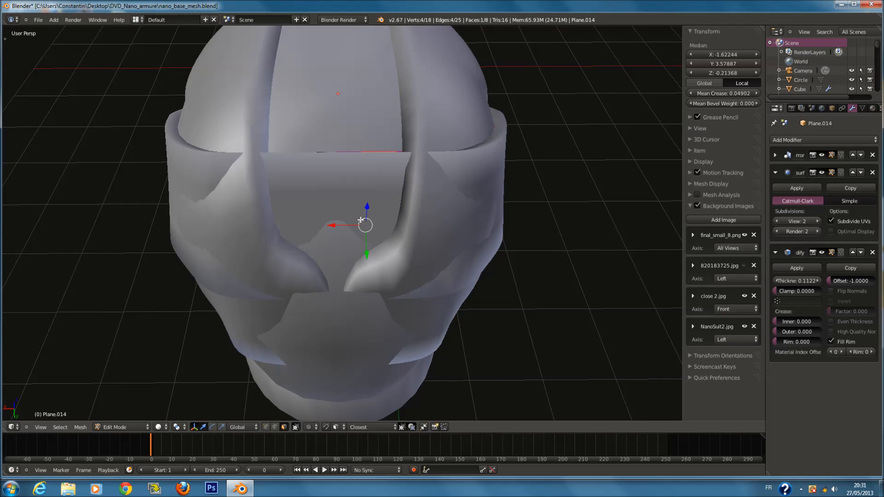
pyautogui.press('g')
pyautogui.click(408, 240)
# Reposition the strip's three rear faces and nudge its back geometry slightly so the strip clears the helmet surface.
pyautogui.moveTo(479, 264); pyautogui.dragTo(408, 220, button='middle')
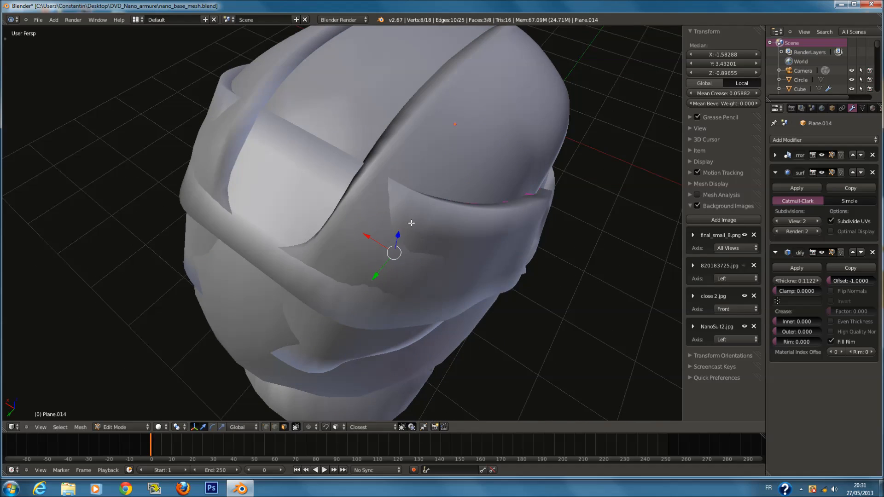
pyautogui.press('g')
pyautogui.click(407, 223)
pyautogui.press('z')
pyautogui.press('a')
pyautogui.rightClick(377, 145)
pyautogui.press('z')
pyautogui.moveTo(378, 145); pyautogui.dragTo(381, 123, button='middle')
pyautogui.moveTo(382, 97); pyautogui.dragTo(382, 93)
pyautogui.moveTo(385, 109); pyautogui.dragTo(381, 214, button='middle')
# Add a lengthwise loop cut along the strip and slide it toward the upper edge.
pyautogui.press('z')
pyautogui.press('a')
pyautogui.press('z')
pyautogui.press('z')
pyautogui.scroll(-1, 380, 213)
pyautogui.press('a')
pyautogui.hotkey('ctrl', 'r')
pyautogui.click(450, 221)
pyautogui.click(486, 182)
pyautogui.press('z')
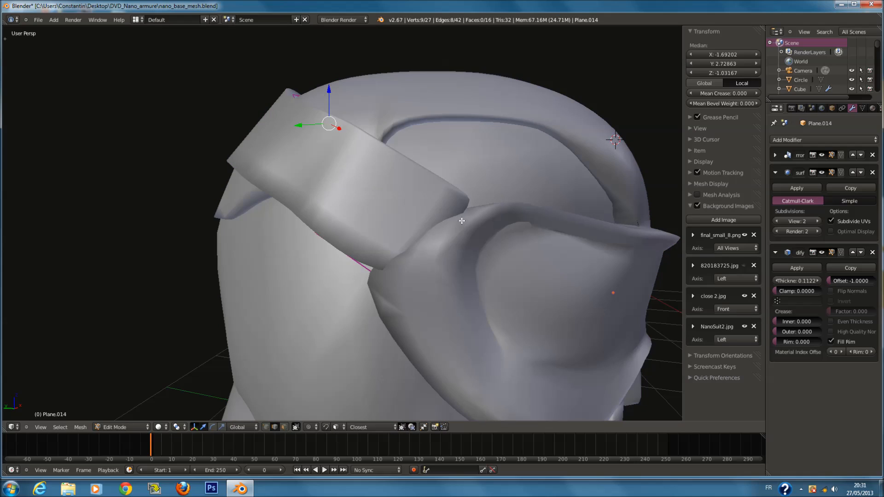
# Add a second lengthwise loop cut and slide it toward the strip's lower edge.
pyautogui.hotkey('ctrl', 'r')
pyautogui.click(461, 219)
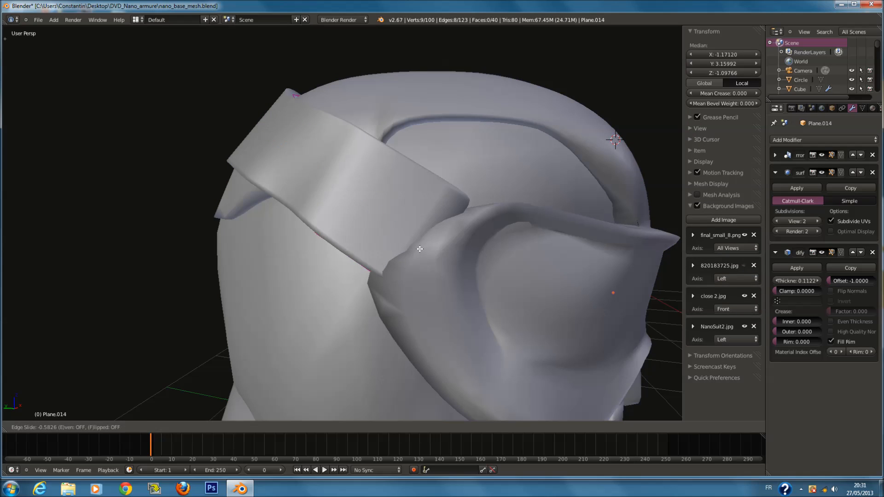
pyautogui.click(419, 249)
pyautogui.press('z')
pyautogui.press('a')
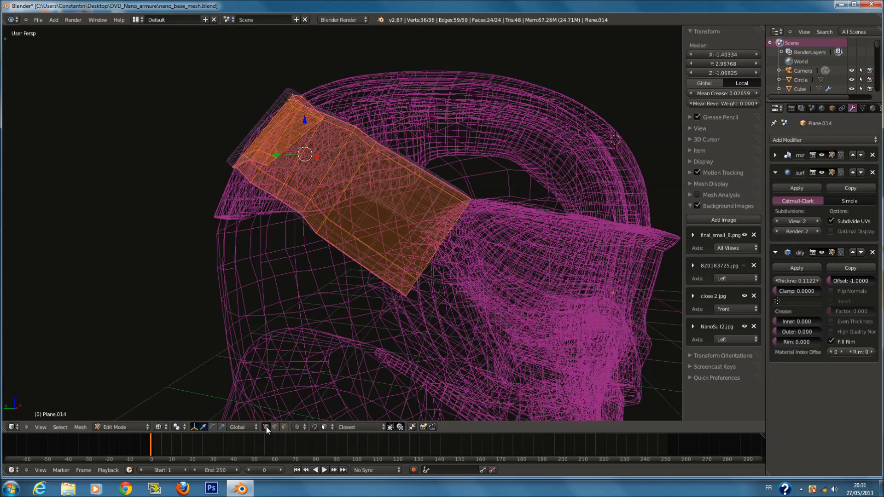
pyautogui.press('a')
pyautogui.press('c')
pyautogui.moveTo(467, 207); pyautogui.dragTo(392, 320)
pyautogui.rightClick(391, 320)
pyautogui.press('a')
pyautogui.press('a')
pyautogui.hotkey('ctrl', 'r')
pyautogui.click(405, 266)
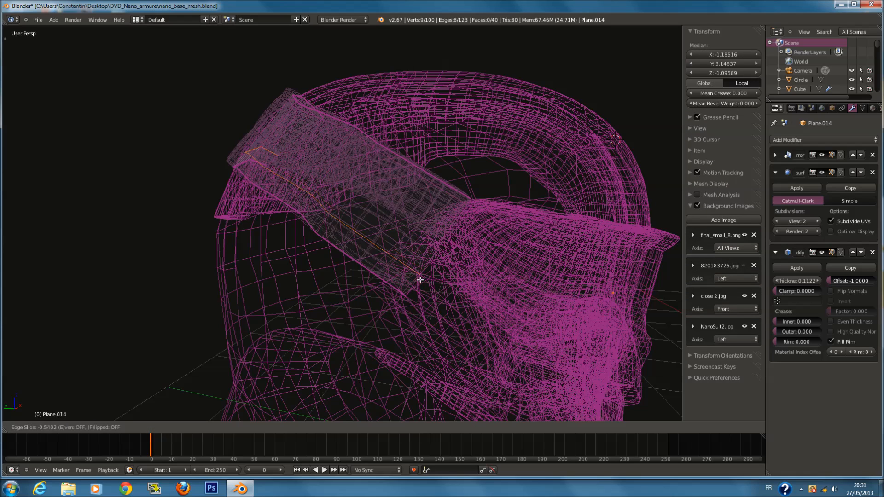
pyautogui.rightClick(418, 298)
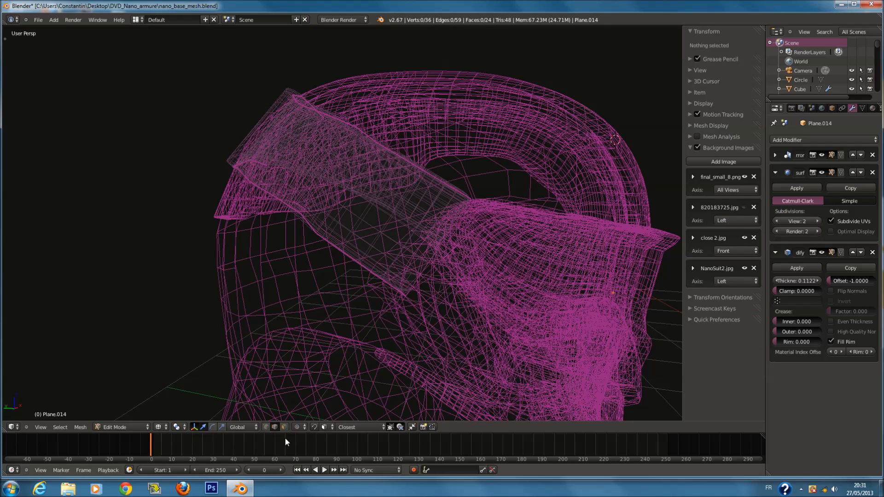
# Select the four vertices along the strip's front end and move them to adjust where the strip ends.
pyautogui.press('c')
pyautogui.moveTo(476, 217); pyautogui.dragTo(414, 308)
pyautogui.rightClick(414, 308)
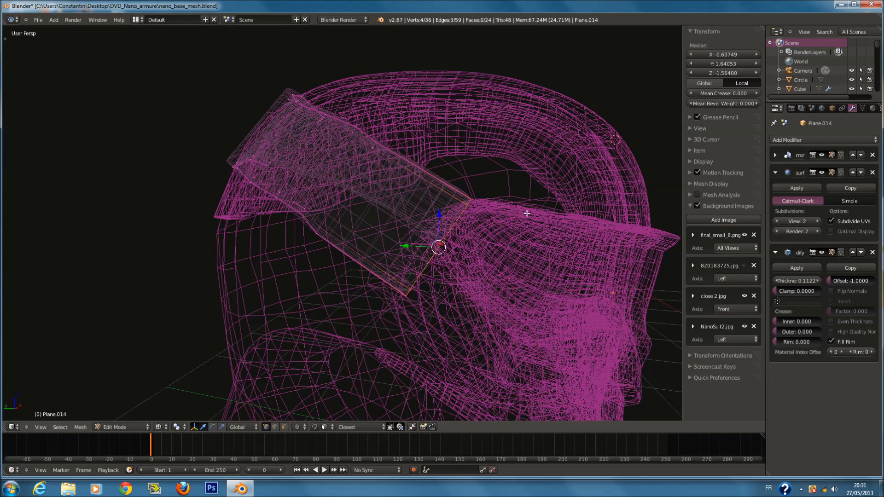
pyautogui.press('z')
pyautogui.press('g')
pyautogui.click(524, 229)
# Leave mesh editing, display only the layer with the armour pieces, and save over nano_base_mesh.blend.
pyautogui.press('Tab')
pyautogui.press('1')
pyautogui.scroll(-3, 421, 236)
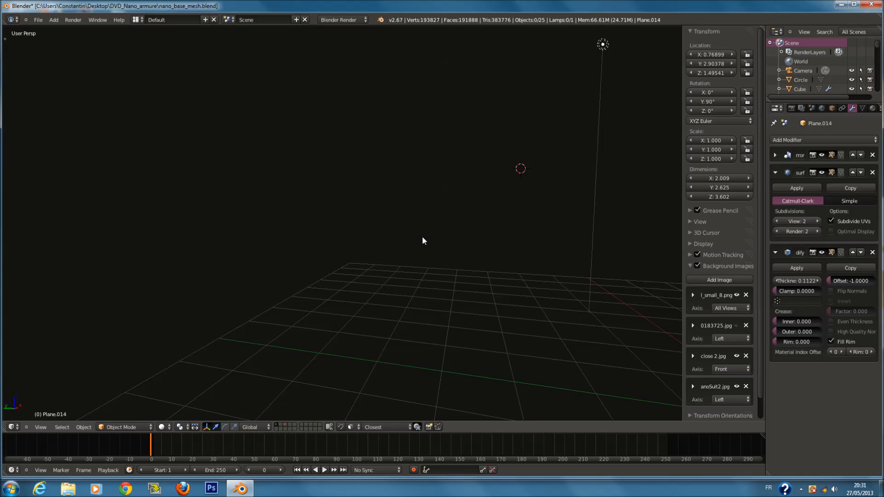
pyautogui.click(286, 424)
pyautogui.moveTo(375, 272); pyautogui.dragTo(438, 257, button='middle')
pyautogui.press('Tab')
pyautogui.hotkey('ctrl', 's')
pyautogui.click(438, 258)
pyautogui.press('Tab')
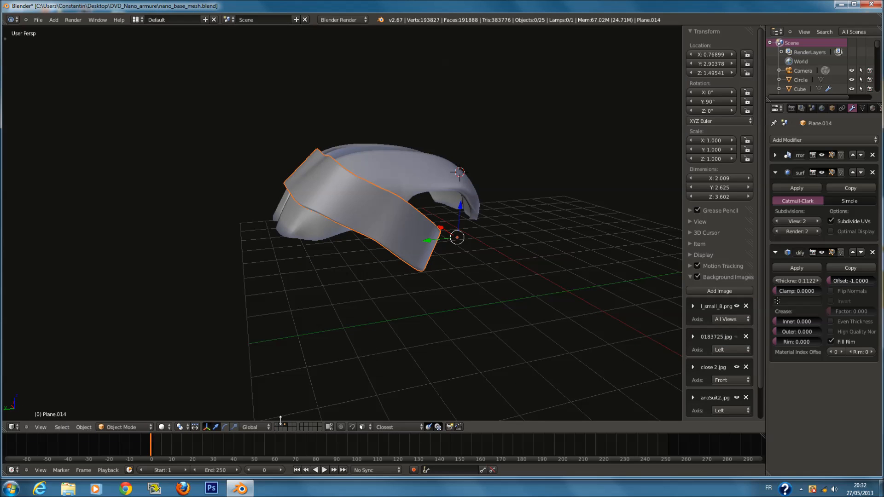
# Show the head's layer alongside the armour and open the helmet plate beneath the strip for mesh editing.
pyautogui.keyDown('shift'); pyautogui.click(282, 426); pyautogui.keyUp('shift')
pyautogui.moveTo(434, 290); pyautogui.dragTo(442, 263, button='middle')
pyautogui.press('a')
pyautogui.press('a')
pyautogui.press('a')
pyautogui.press('ctrl+KP_1')
pyautogui.scroll(4, 339, 162)
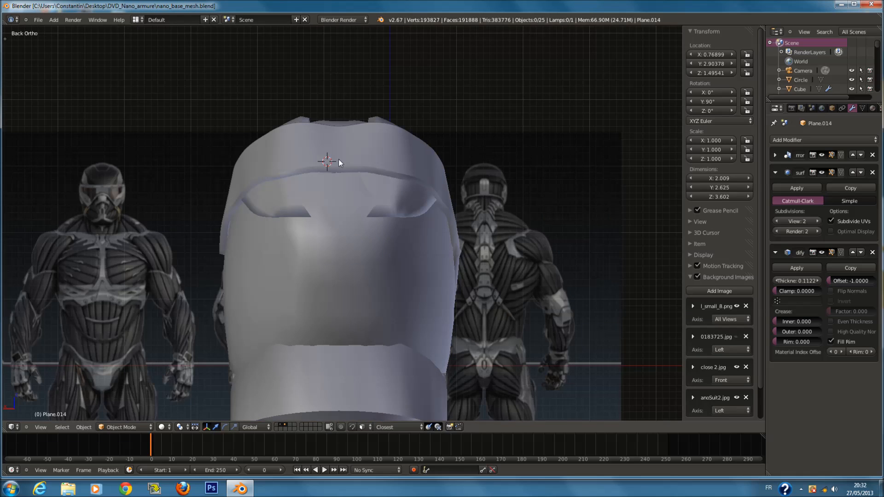
pyautogui.rightClick(401, 196)
pyautogui.press('Tab')
pyautogui.press('z')
pyautogui.hotkey('ctrl', 'l')
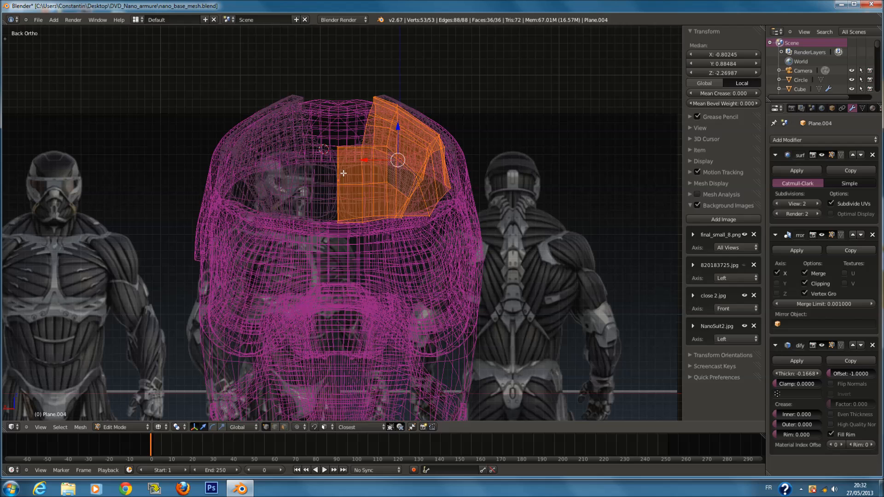
# Select the plate's centre-line vertices and move them along X onto the mirror plane.
pyautogui.press('a')
pyautogui.press('c')
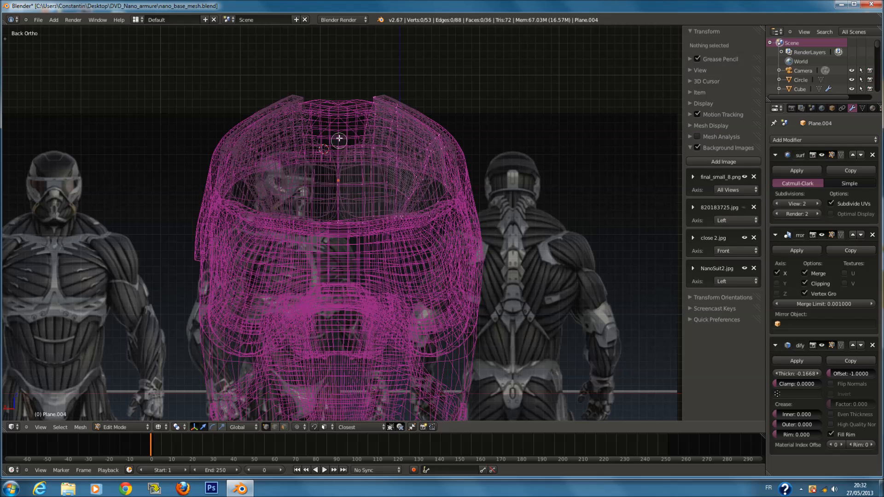
pyautogui.moveTo(339, 139); pyautogui.dragTo(341, 244)
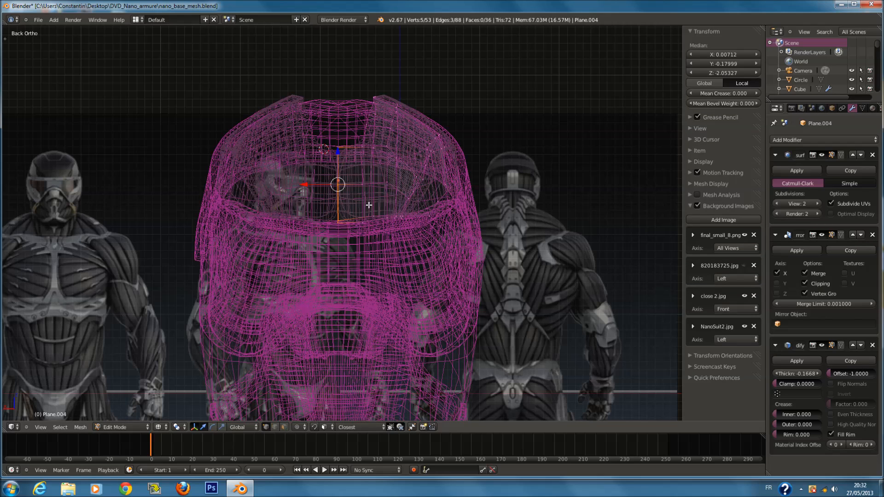
pyautogui.press('g')
pyautogui.press('x')
pyautogui.click(347, 197)
pyautogui.press('z')
pyautogui.press('z')
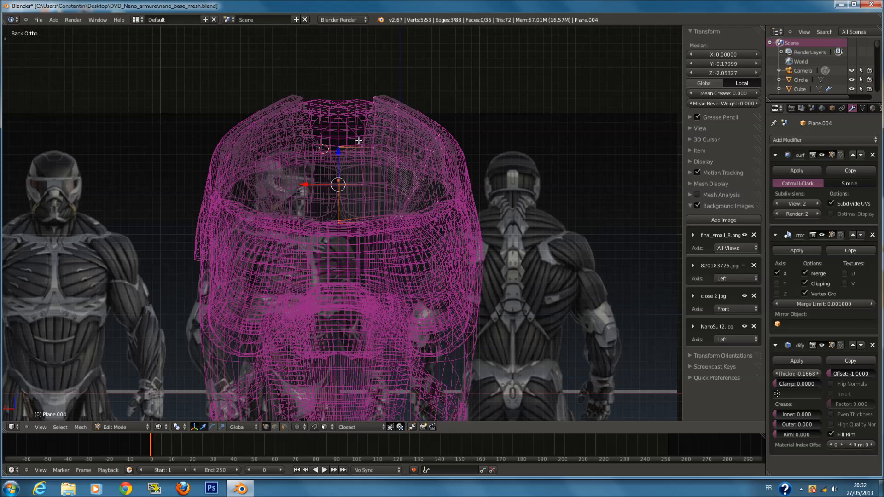
# Select the plate's rear vertical edge beside the mirror plane and shift it slightly along Y.
pyautogui.press('a')
pyautogui.press('z')
pyautogui.moveTo(342, 147); pyautogui.dragTo(318, 184, button='middle')
pyautogui.press('z')
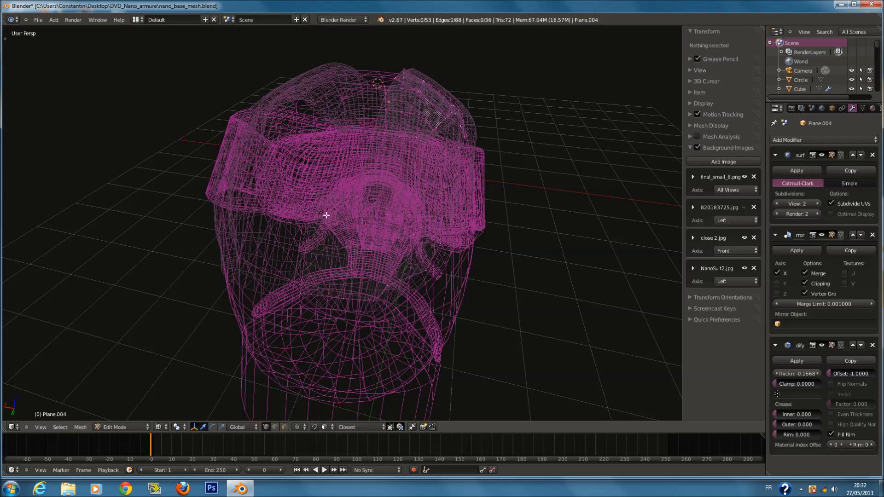
pyautogui.press('a')
pyautogui.rightClick(315, 213)
pyautogui.keyDown('shift'); pyautogui.rightClick(300, 296); pyautogui.keyUp('shift')
pyautogui.press('z')
pyautogui.moveTo(295, 256); pyautogui.dragTo(291, 263)
pyautogui.press('z')
pyautogui.moveTo(387, 230); pyautogui.dragTo(402, 234, button='middle')
# Select the neighbouring vertical edge at the back of the plate and extrude it.
pyautogui.press('a')
pyautogui.press('a')
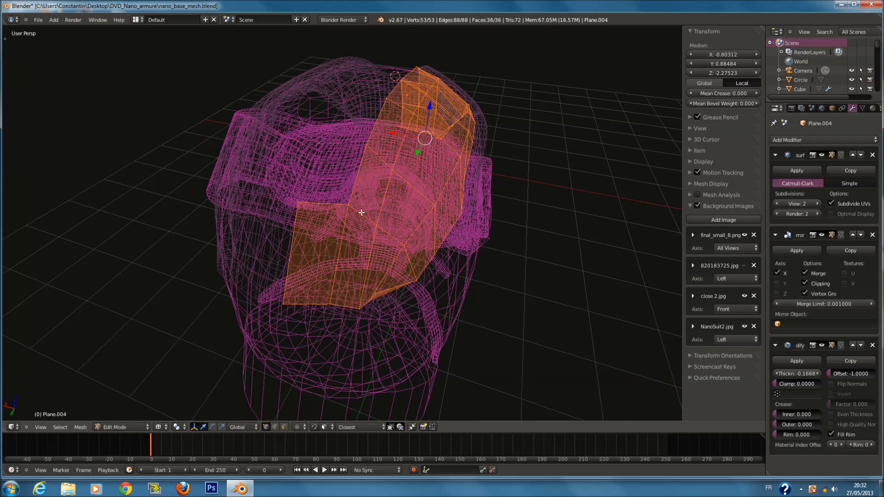
pyautogui.rightClick(348, 206)
pyautogui.keyDown('shift'); pyautogui.rightClick(333, 300); pyautogui.keyUp('shift')
pyautogui.press('e')
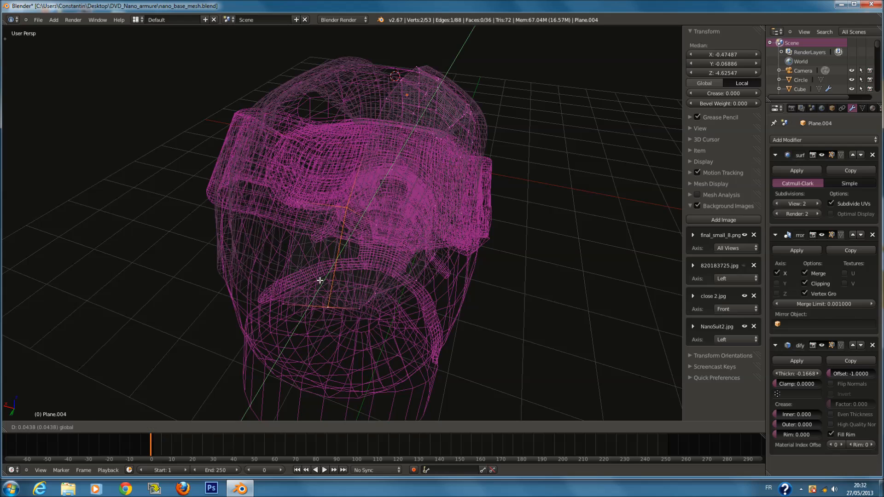
pyautogui.press('z')
pyautogui.press('z')
pyautogui.click(317, 260)
# Circle-select three rear vertices of the plate near the mirror plane and raise them slightly along Z.
pyautogui.press('z')
pyautogui.moveTo(317, 260); pyautogui.dragTo(338, 198, button='middle')
pyautogui.press('z')
pyautogui.press('a')
pyautogui.press('c')
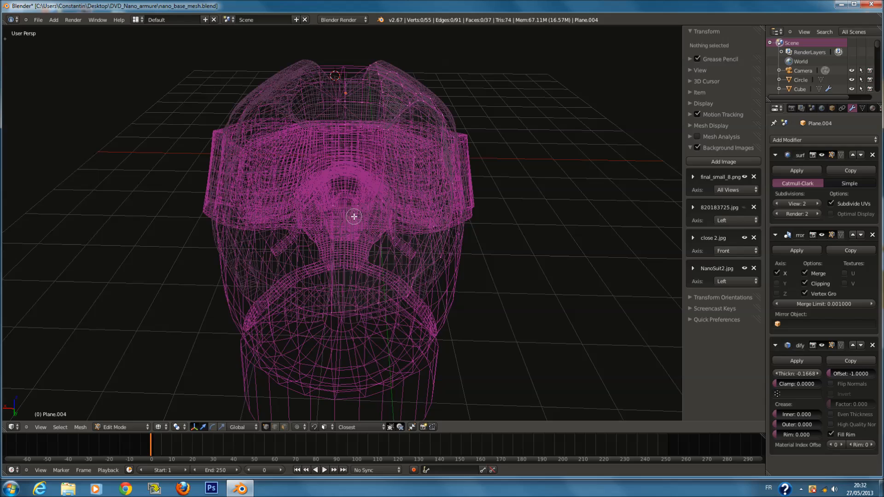
pyautogui.moveTo(355, 213); pyautogui.dragTo(335, 214)
pyautogui.moveTo(378, 213); pyautogui.dragTo(312, 213, button='middle')
pyautogui.press('z')
pyautogui.moveTo(311, 191); pyautogui.dragTo(311, 176)
# Push the three selected plate vertices about 0.3 units along Y, inward beneath the strip.
pyautogui.moveTo(310, 175); pyautogui.dragTo(271, 176, button='middle')
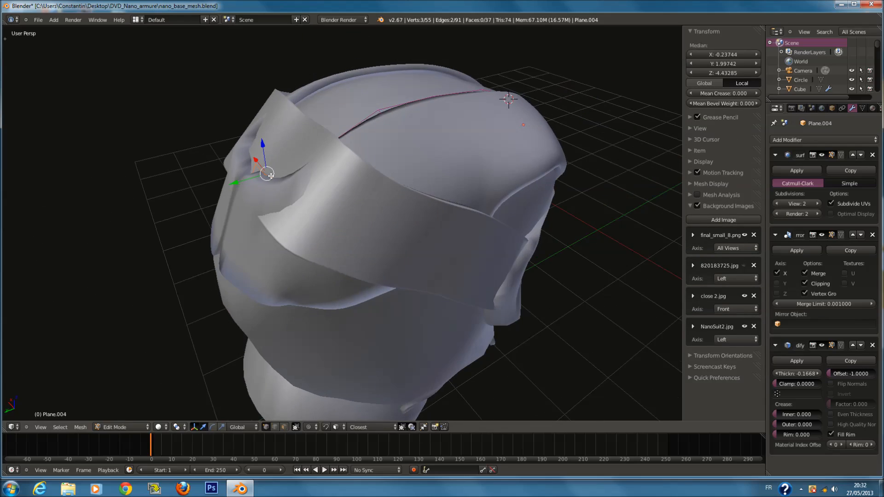
pyautogui.moveTo(236, 183); pyautogui.dragTo(251, 183)
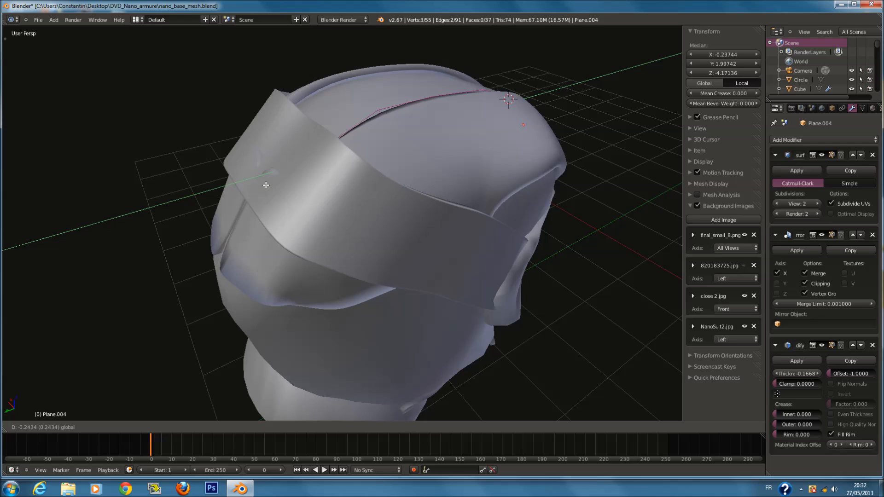
pyautogui.moveTo(269, 187); pyautogui.dragTo(270, 189)
pyautogui.press('z')
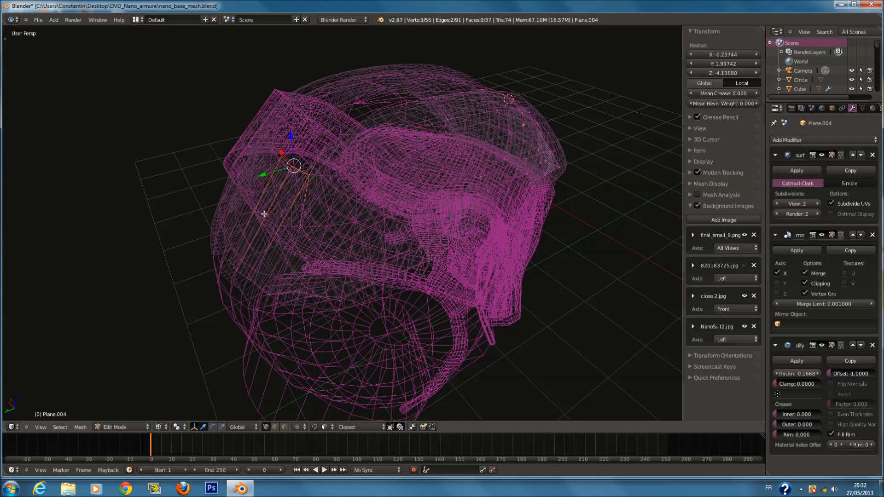
# Add an edge loop across the rear plate beneath the strip and reposition it.
pyautogui.press('a')
pyautogui.moveTo(291, 214)
pyautogui.mouseDown(button='middle')
pyautogui.moveTo(311, 229)
pyautogui.moveTo(313, 247)
pyautogui.moveTo(401, 243)
pyautogui.moveTo(402, 272)
pyautogui.moveTo(325, 272)
pyautogui.mouseUp(button='middle')
pyautogui.press('a')
pyautogui.hotkey('ctrl', 'r')
pyautogui.click(318, 243)
pyautogui.click(318, 242)
pyautogui.press('z')
pyautogui.press('g')
pyautogui.click(428, 256)
# Circle-select seven vertices along the plate's lower rear edge and shift them slightly along Y.
pyautogui.press('z')
pyautogui.press('a')
pyautogui.press('a')
pyautogui.press('a')
pyautogui.press('c')
pyautogui.scroll(-3, 200, 256)
pyautogui.moveTo(200, 255)
pyautogui.mouseDown()
pyautogui.moveTo(251, 279)
pyautogui.moveTo(258, 255)
pyautogui.mouseUp()
pyautogui.rightClick(259, 253)
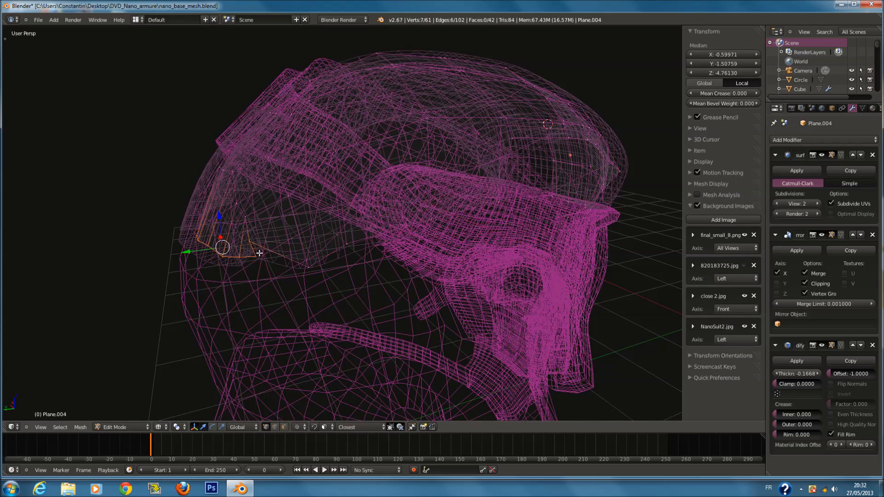
pyautogui.press('z')
pyautogui.moveTo(199, 251); pyautogui.dragTo(207, 251)
pyautogui.moveTo(207, 251); pyautogui.dragTo(296, 241, button='middle')
# Reposition a single vertex on the side of the plate, leave edit mode and save the file.
pyautogui.press('z')
pyautogui.press('a')
pyautogui.rightClick(336, 234)
pyautogui.press('g')
pyautogui.click(383, 267)
pyautogui.press('z')
pyautogui.moveTo(357, 141); pyautogui.dragTo(416, 143, button='middle')
pyautogui.press('Tab')
pyautogui.hotkey('ctrl', 's')
# Open the rear armour strip for editing and circle-select its four vertices along the mirror plane.
pyautogui.moveTo(325, 172)
pyautogui.mouseDown(button='middle')
pyautogui.moveTo(402, 189)
pyautogui.moveTo(280, 237)
pyautogui.moveTo(357, 161)
pyautogui.moveTo(345, 167)
pyautogui.mouseUp(button='middle')
pyautogui.rightClick(358, 162)
pyautogui.press('Tab')
pyautogui.press('z')
pyautogui.press('a')
pyautogui.press('c')
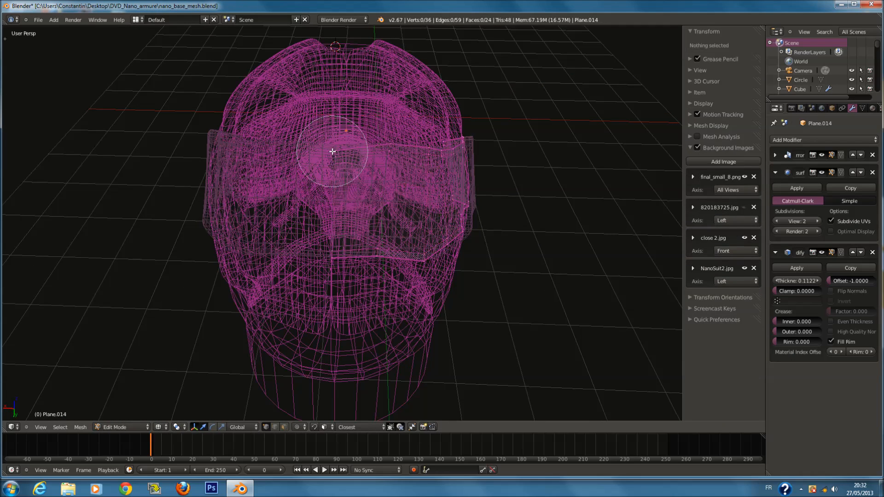
pyautogui.moveTo(332, 151); pyautogui.dragTo(314, 315)
pyautogui.rightClick(314, 315)
pyautogui.press('z')
pyautogui.press('Tab')
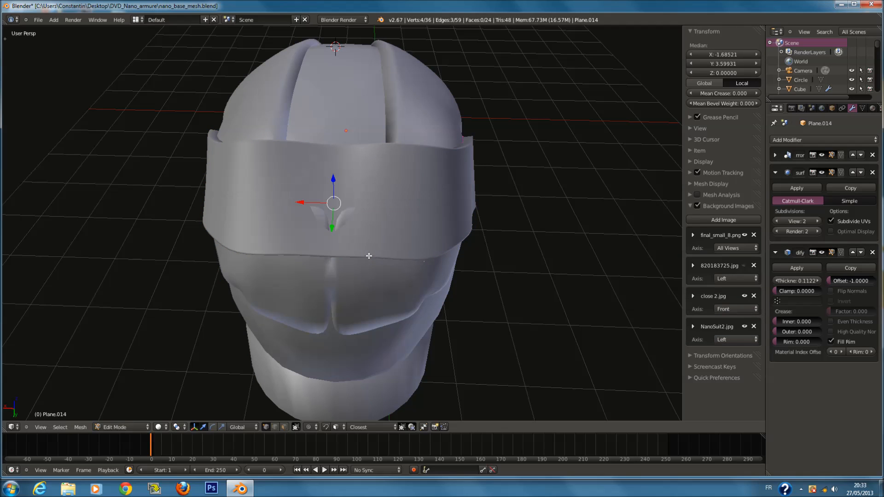
# Save the file, switch to the left orthographic view and hide the final_small_8.png background image.
pyautogui.moveTo(369, 258); pyautogui.dragTo(447, 246, button='middle')
pyautogui.scroll(-3, 375, 249)
pyautogui.hotkey('ctrl', 's')
pyautogui.press('ctrl+KP_1')
pyautogui.press('KP_3')
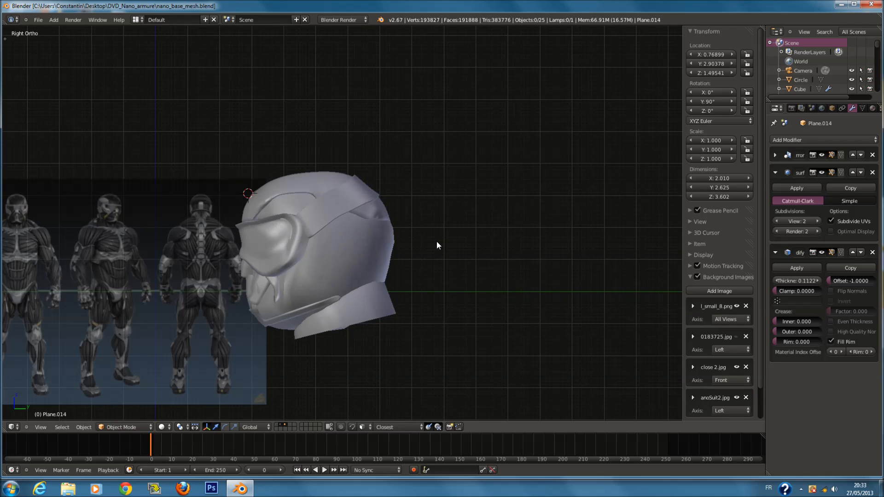
pyautogui.press('KP_1')
pyautogui.press('ctrl+KP_3')
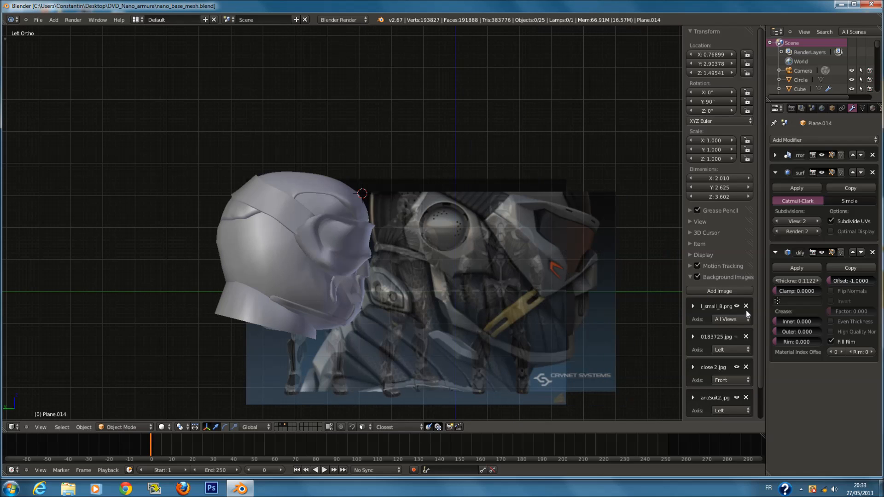
pyautogui.click(737, 306)
pyautogui.scroll(3, 466, 212)
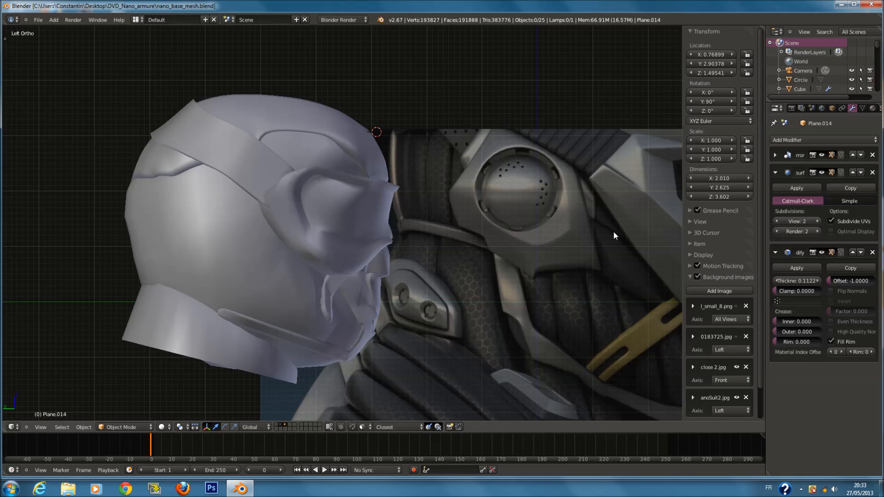
# Save the file, select the eye mask piece and snap the 3D cursor to its origin.
pyautogui.hotkey('ctrl', 's')
pyautogui.click(410, 262)
pyautogui.press('a')
pyautogui.press('a')
pyautogui.hotkey('ctrl', 's')
pyautogui.click(367, 268)
pyautogui.hotkey('shift', 'c')
pyautogui.keyDown('alt'); pyautogui.rightClick(385, 211); pyautogui.keyUp('alt')
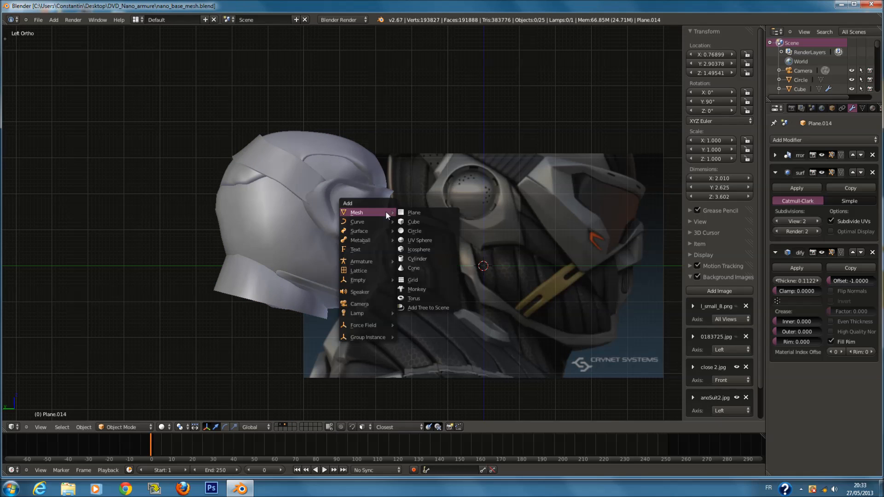
pyautogui.click(425, 214)
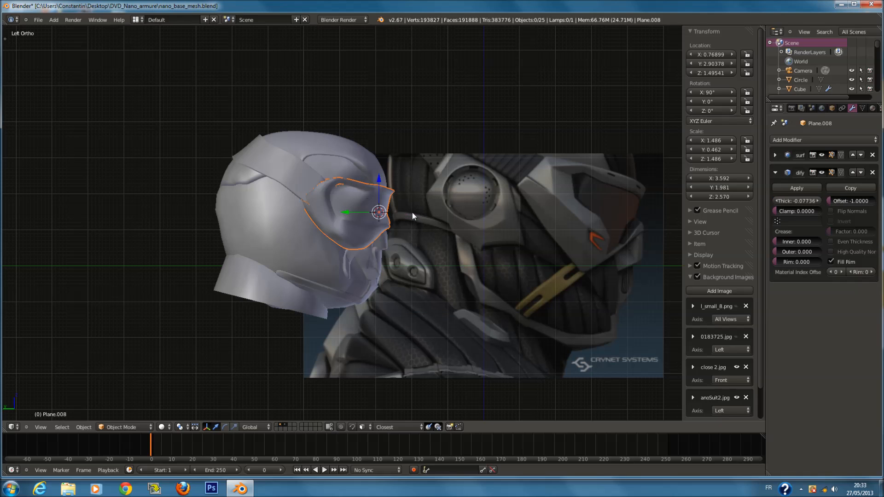
# Add a plane at the 3D cursor and rotate it 90° about X and 90° about Z.
pyautogui.hotkey('shift', 'a')
pyautogui.moveTo(413, 212)
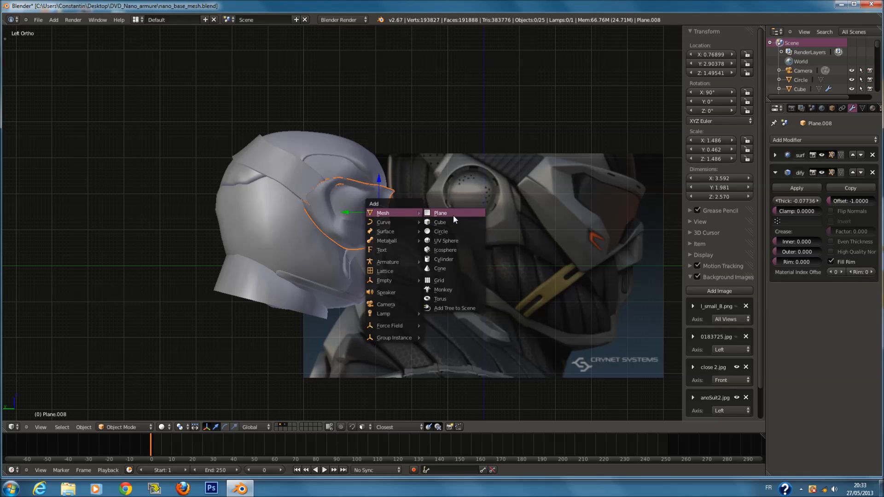
pyautogui.click(453, 213)
pyautogui.write('r')
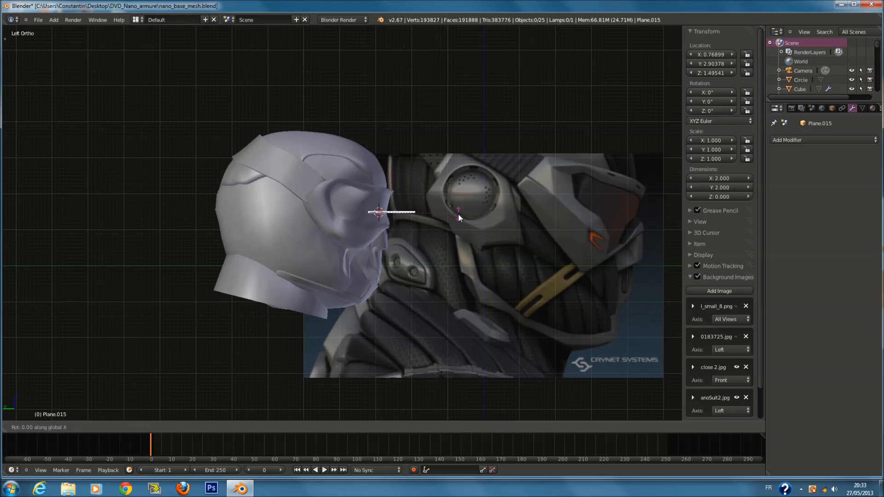
pyautogui.write('x90')
pyautogui.press('Return')
pyautogui.write('rz90')
pyautogui.press('Return')
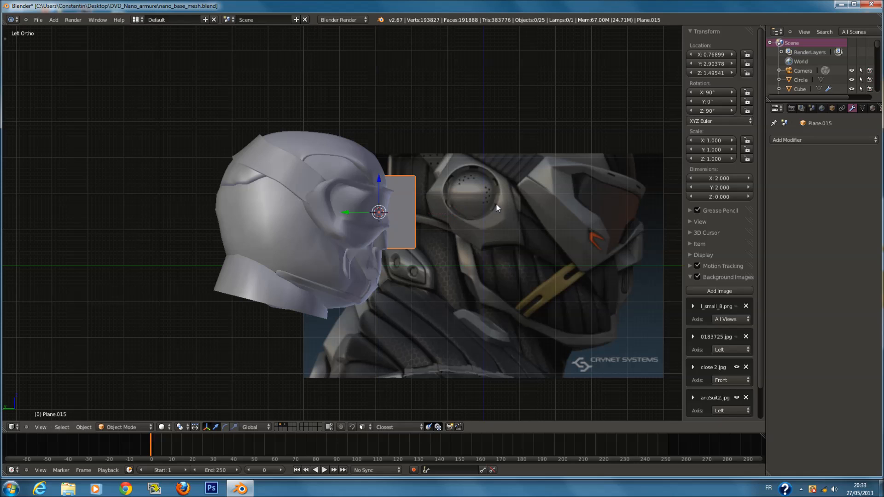
# Add a Mirror modifier to the plane with Z as its only mirror axis.
pyautogui.click(811, 140)
pyautogui.click(696, 234)
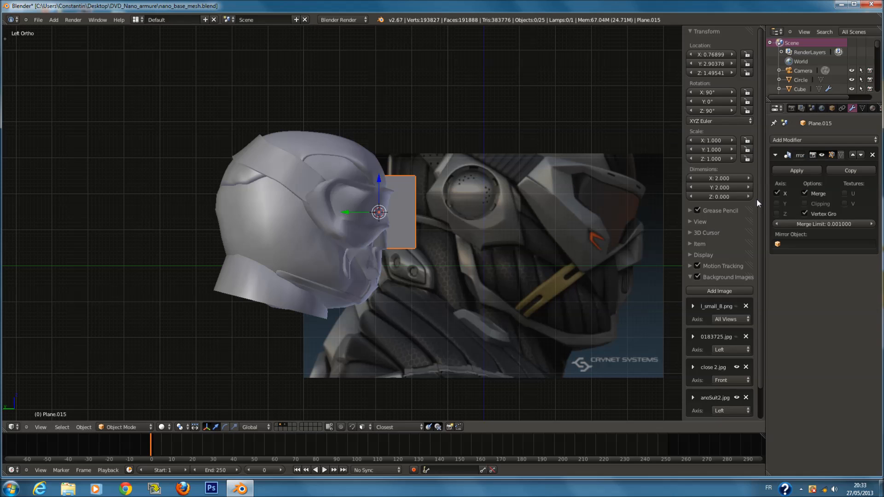
pyautogui.click(777, 215)
pyautogui.click(778, 194)
# Enter edit mode and move the plane's mesh about 2.7 units outward along X to the helmet's side.
pyautogui.press('Tab')
pyautogui.moveTo(413, 199); pyautogui.dragTo(376, 212, button='middle')
pyautogui.moveTo(384, 213); pyautogui.dragTo(328, 241)
# In the left view, move the mesh about 3.1 units backward and 0.2 units up onto the helmet's rear side.
pyautogui.press('KP_1')
pyautogui.press('ctrl+KP_3')
pyautogui.scroll(4, 450, 274)
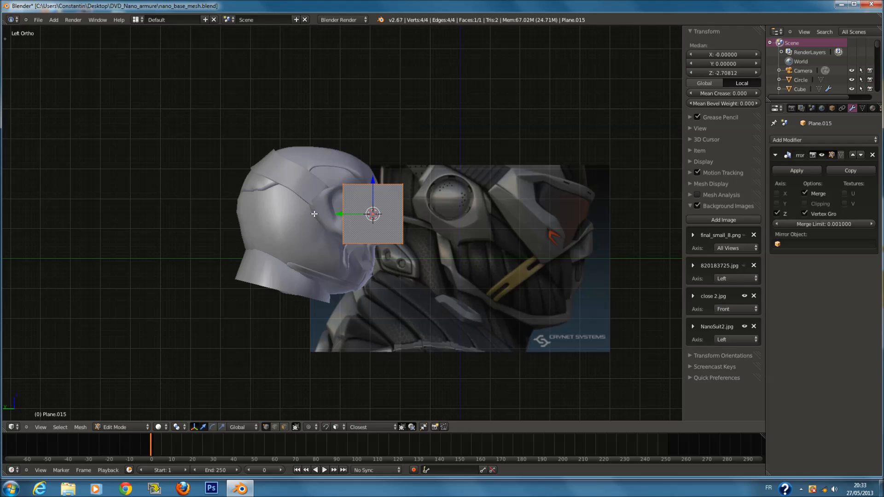
pyautogui.press('g')
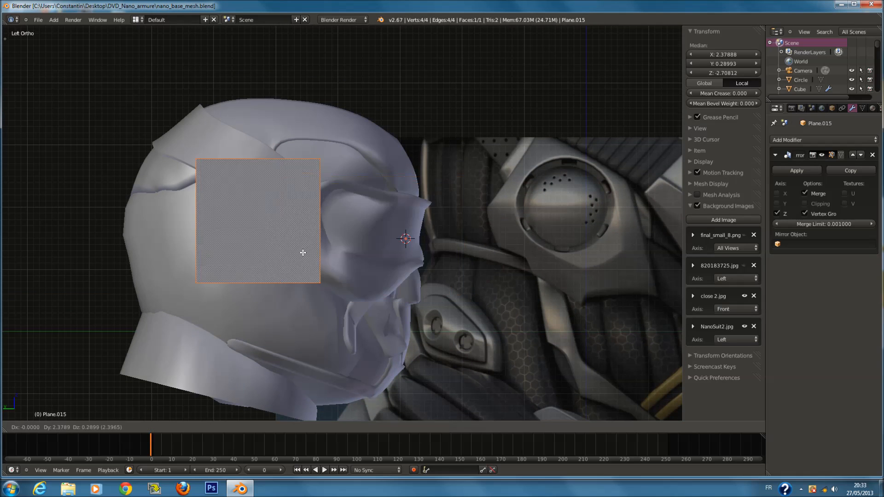
pyautogui.click(269, 261)
pyautogui.scroll(2, 340, 262)
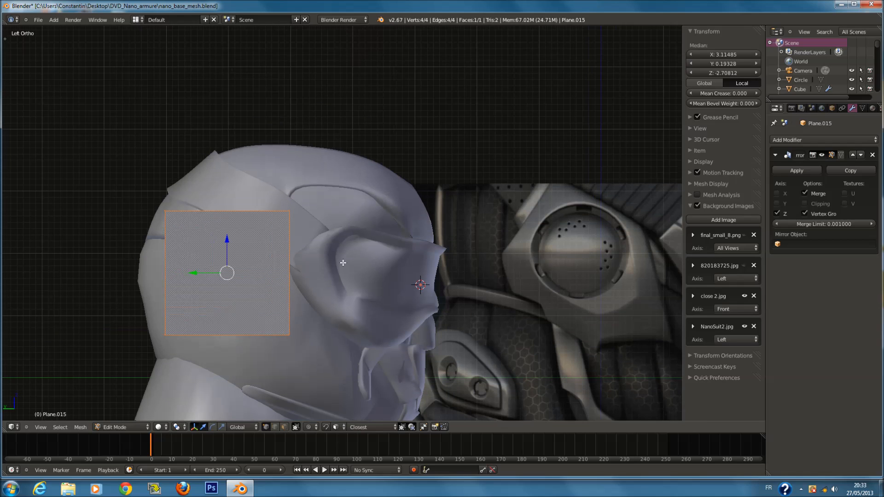
# Save the file, scale the square face to about half its size and position it just below the strip.
pyautogui.scroll(-2, 479, 184)
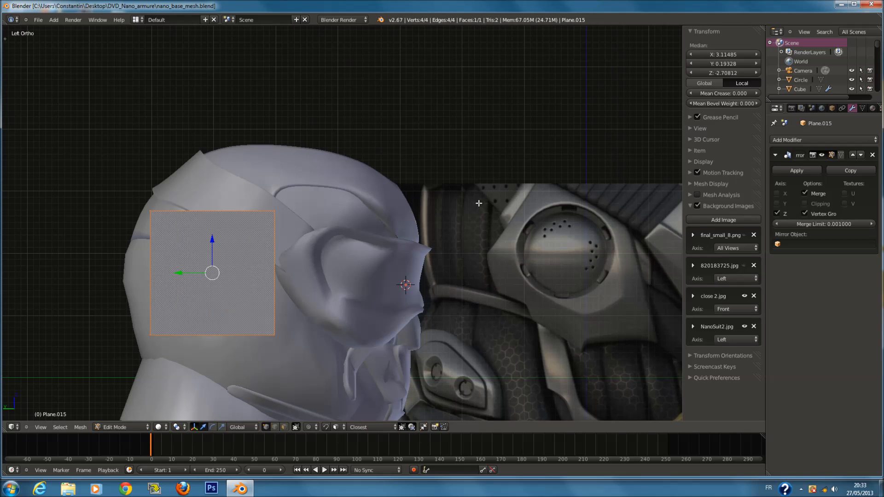
pyautogui.keyDown('ctrl'); pyautogui.scroll(-1, 414, 236); pyautogui.keyUp('ctrl')
pyautogui.hotkey('ctrl', 's')
pyautogui.click(414, 236)
pyautogui.press('s')
pyautogui.click(316, 260)
pyautogui.press('g')
pyautogui.click(272, 270)
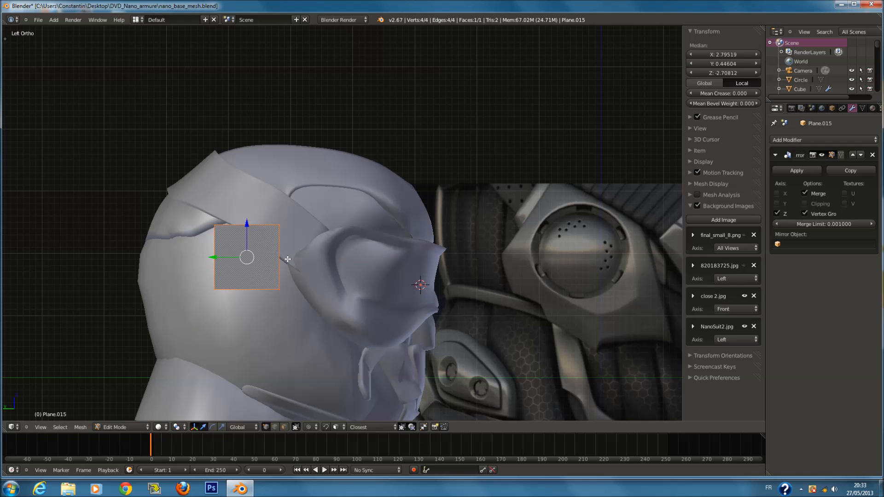
pyautogui.keyDown('ctrl'); pyautogui.scroll(-2, 331, 266); pyautogui.keyUp('ctrl')
pyautogui.press('g')
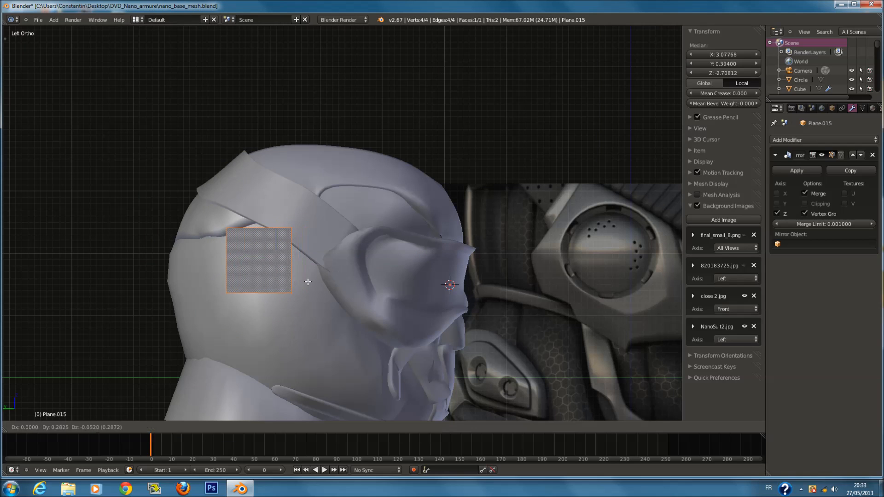
pyautogui.click(310, 289)
pyautogui.scroll(-2, 327, 289)
# Move the face's lower front vertex about 0.54 units forward and 0.3 units down.
pyautogui.keyDown('ctrl'); pyautogui.scroll(1, 395, 289); pyautogui.keyUp('ctrl')
pyautogui.rightClick(299, 278)
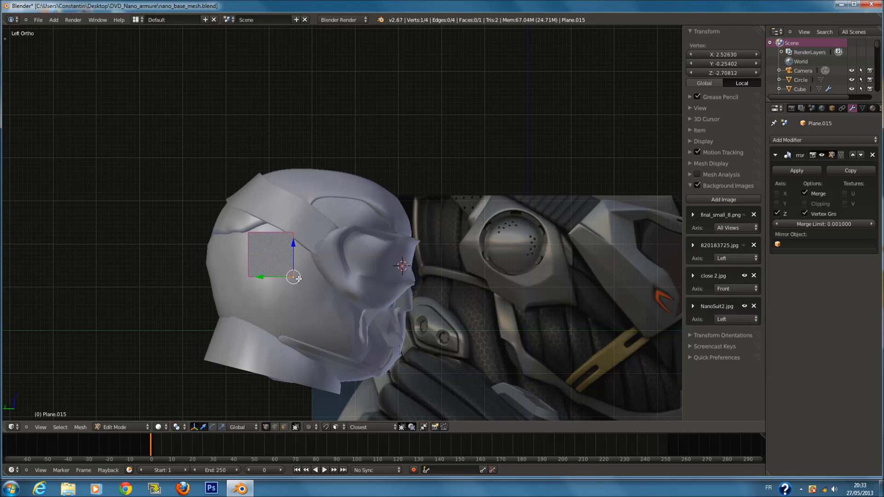
pyautogui.press('g')
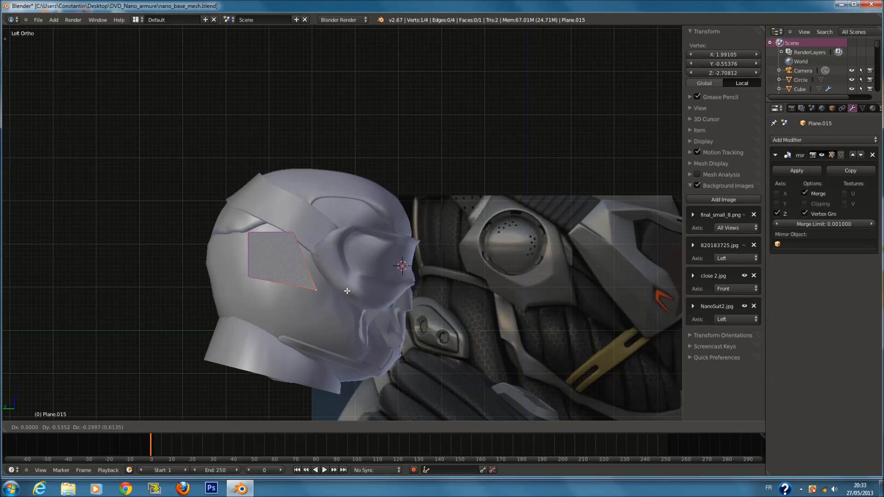
pyautogui.click(347, 291)
# Cut a centred edge loop down the face, straighten it to vertical and shift it slightly forward.
pyautogui.press('a')
pyautogui.hotkey('ctrl', 'r')
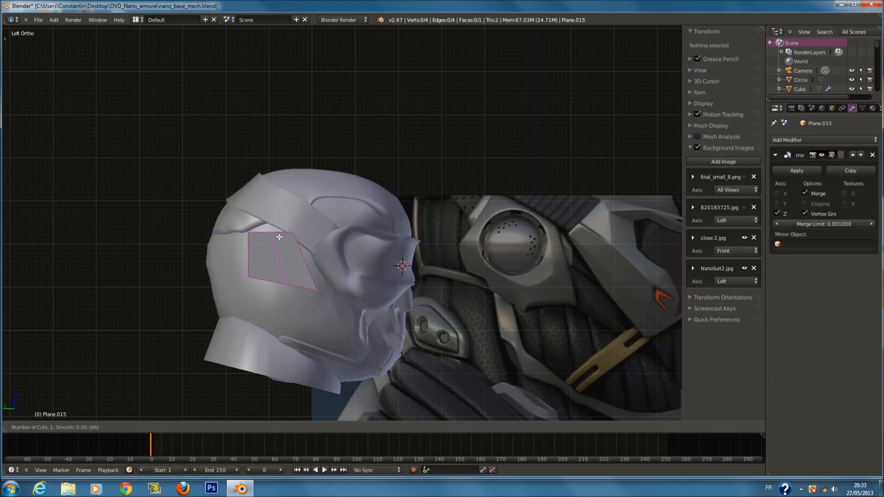
pyautogui.click(279, 237)
pyautogui.rightClick(279, 237)
pyautogui.press('r')
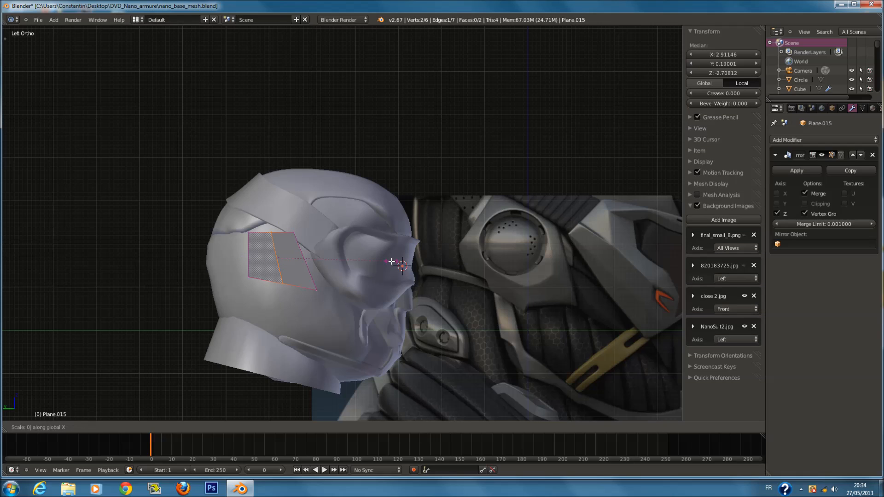
pyautogui.press('Return')
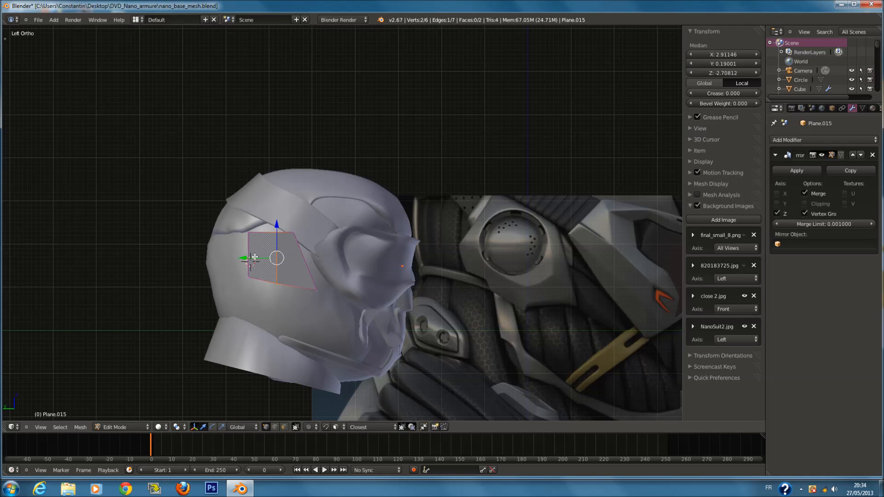
pyautogui.moveTo(255, 256); pyautogui.dragTo(264, 263)
pyautogui.click(261, 262)
# Select the face's three upper vertices, then rotate and place them along the strip's lower edge.
pyautogui.keyDown('shift'); pyautogui.rightClick(253, 224); pyautogui.keyUp('shift')
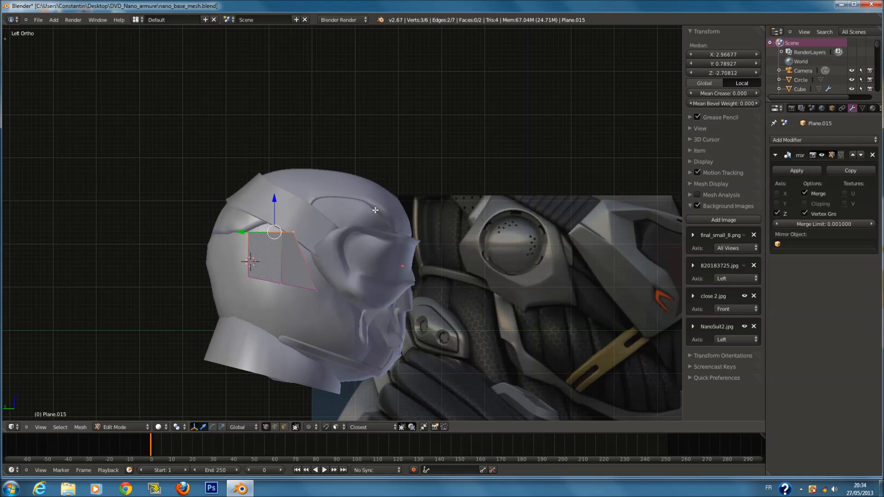
pyautogui.press('r')
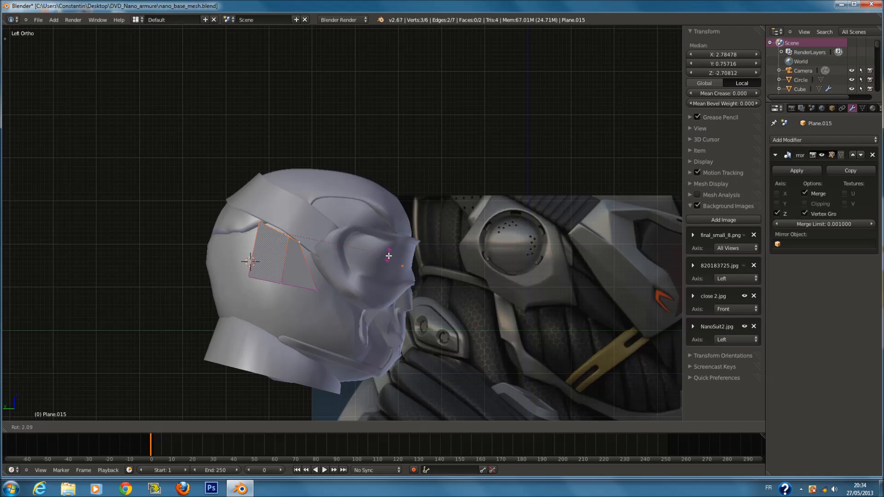
pyautogui.click(393, 266)
# Cut a lengthwise edge loop across the middle of the side plate and pull its rear end vertex backward and down.
pyautogui.press('a')
pyautogui.hotkey('ctrl', 'r')
pyautogui.click(298, 261)
pyautogui.rightClick(298, 261)
pyautogui.press('a')
pyautogui.press('c')
pyautogui.press('Escape')
pyautogui.rightClick(252, 247)
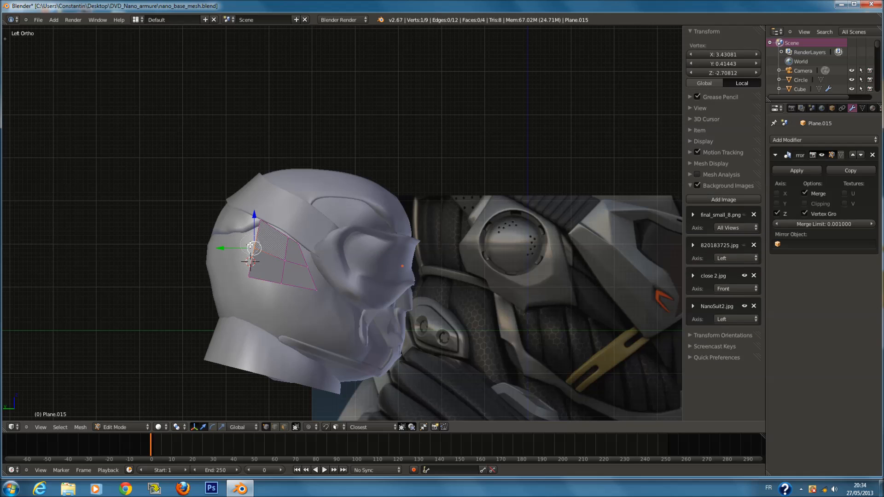
pyautogui.press('g')
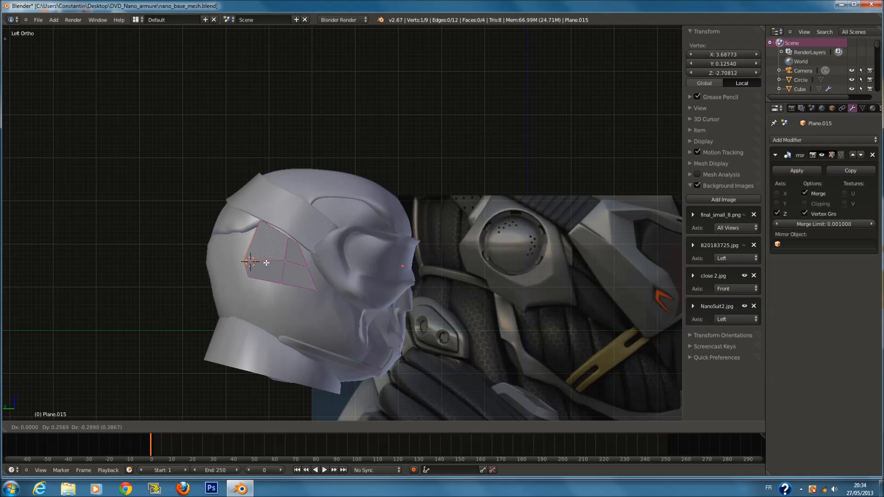
pyautogui.click(273, 254)
# Lower the side plate's bottom middle vertex and adjust its lower front corner vertex slightly forward and up.
pyautogui.rightClick(287, 237)
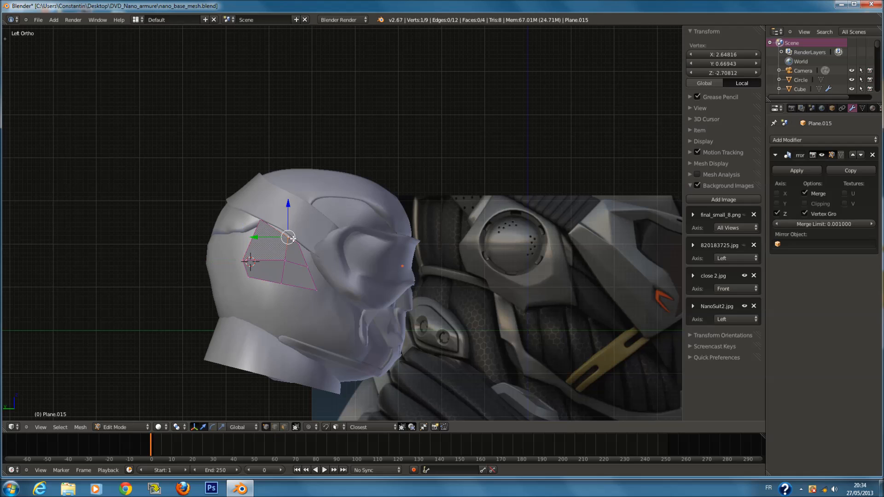
pyautogui.rightClick(275, 283)
pyautogui.press('g')
pyautogui.click(279, 290)
pyautogui.rightClick(313, 289)
pyautogui.press('g')
pyautogui.click(316, 285)
# Select the whole side plate mesh, move it about 0.1 units forward, leave edit mode and save the file.
pyautogui.press('a')
pyautogui.press('a')
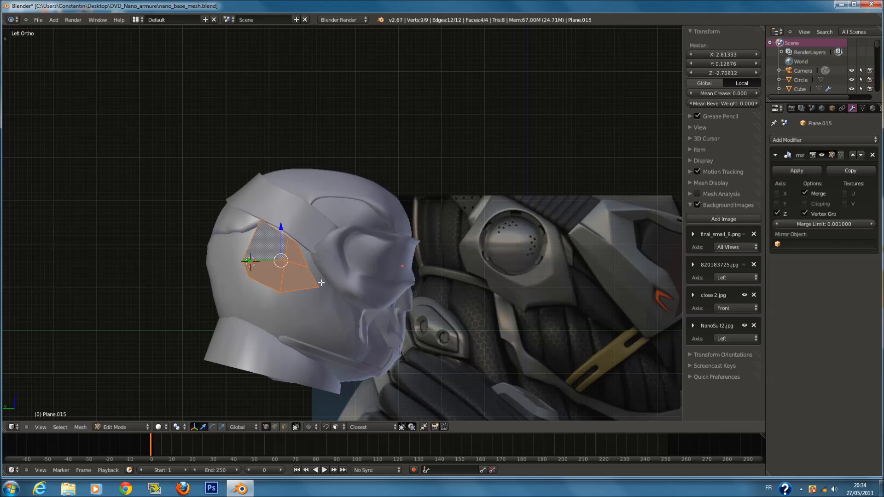
pyautogui.press('g')
pyautogui.click(319, 279)
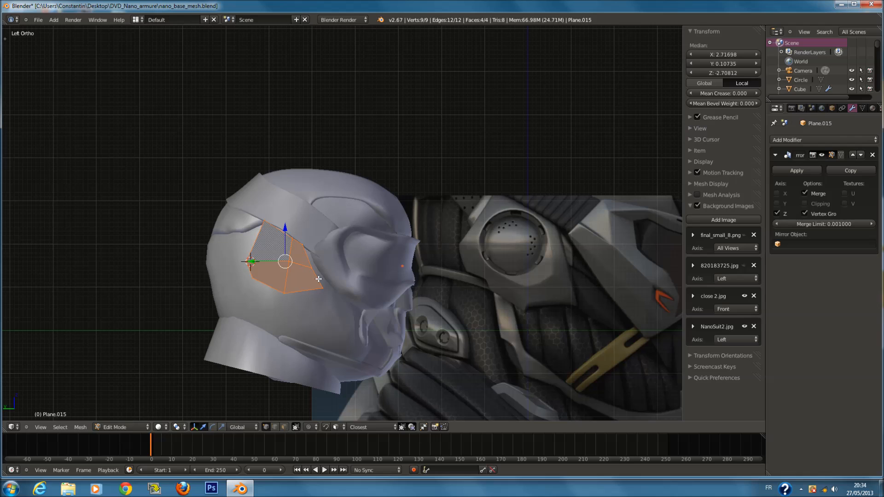
pyautogui.press('Tab')
pyautogui.hotkey('ctrl', 's')
pyautogui.scroll(-3, 495, 282)
pyautogui.scroll(2, 447, 279)
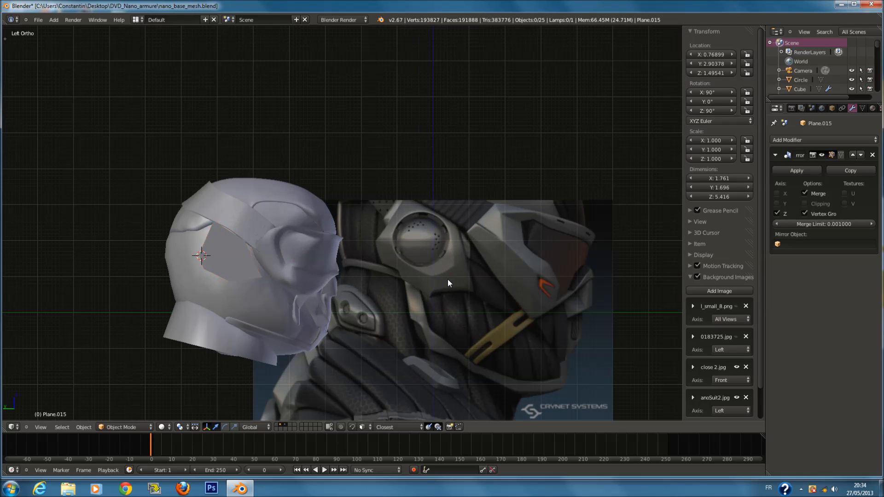
pyautogui.hotkey('ctrl', 's')
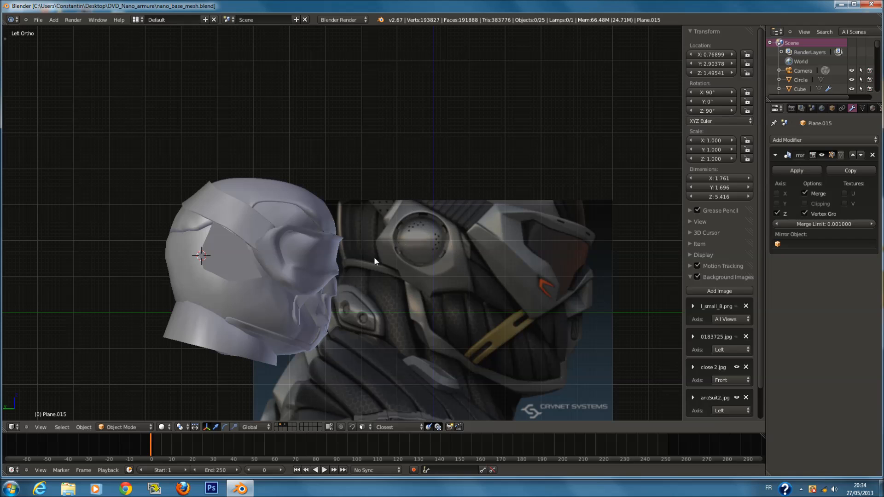
pyautogui.rightClick(233, 258)
pyautogui.rightClick(274, 262)
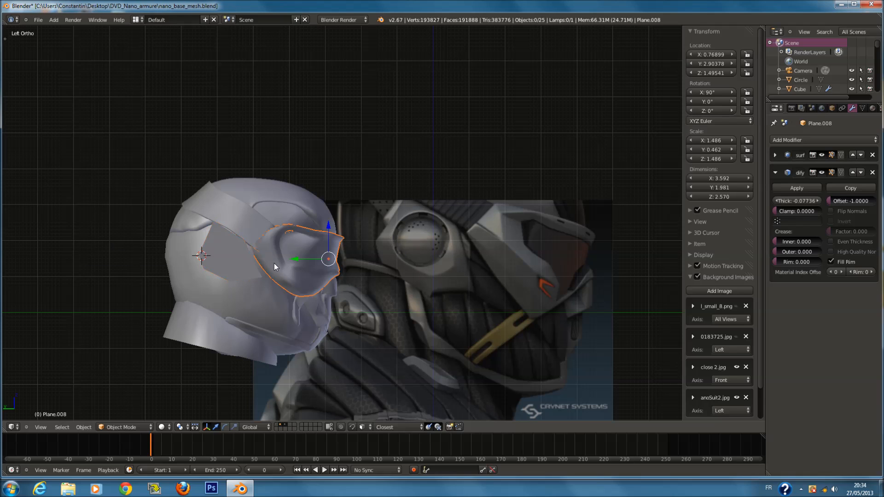
pyautogui.press('g')
pyautogui.rightClick(391, 251)
pyautogui.press('g')
pyautogui.rightClick(415, 276)
# Check the helmet parts in wireframe, return to solid shading and select the new side plate.
pyautogui.press('z')
pyautogui.keyDown('ctrl'); pyautogui.scroll(2, 300, 284); pyautogui.keyUp('ctrl')
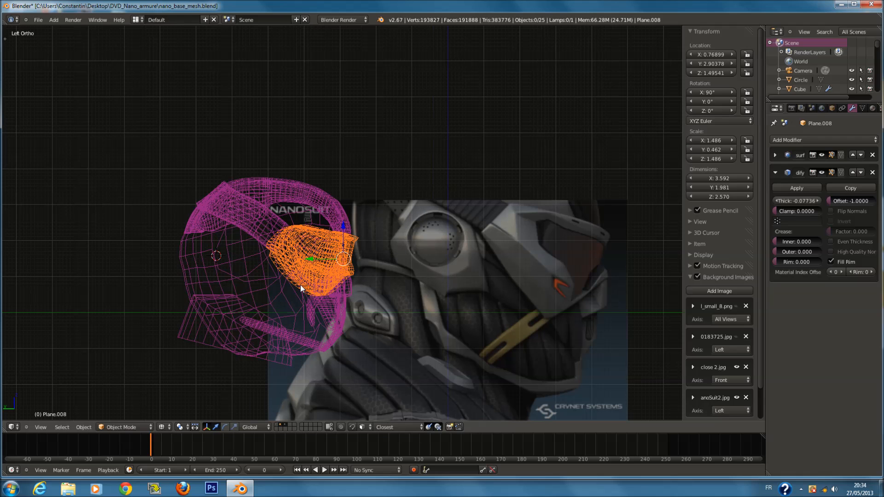
pyautogui.scroll(1, 300, 285)
pyautogui.press('z')
pyautogui.keyDown('ctrl'); pyautogui.scroll(-1, 304, 286); pyautogui.keyUp('ctrl')
pyautogui.rightClick(273, 267)
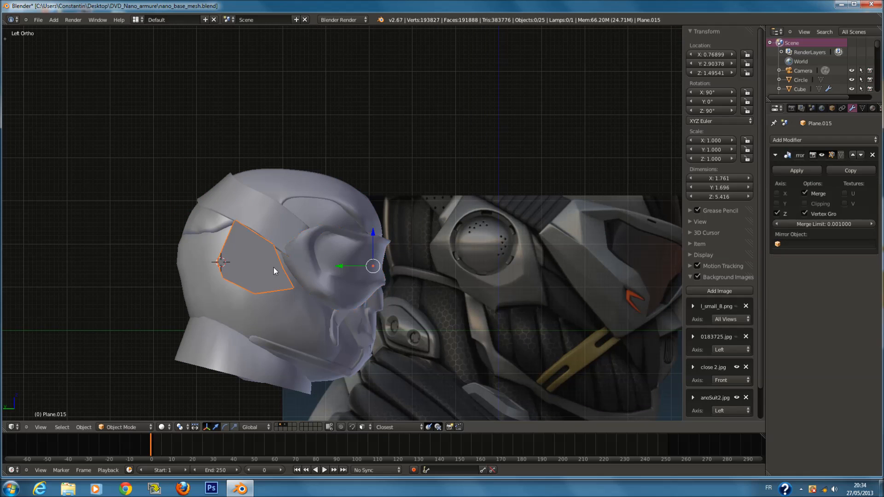
# Save the file and give the side plate a Subdivision Surface modifier at level 2.
pyautogui.keyDown('ctrl'); pyautogui.scroll(-4, 274, 267); pyautogui.keyUp('ctrl')
pyautogui.hotkey('ctrl', 's')
pyautogui.click(274, 267)
pyautogui.scroll(1, 315, 242)
pyautogui.hotkey('ctrl', '2')
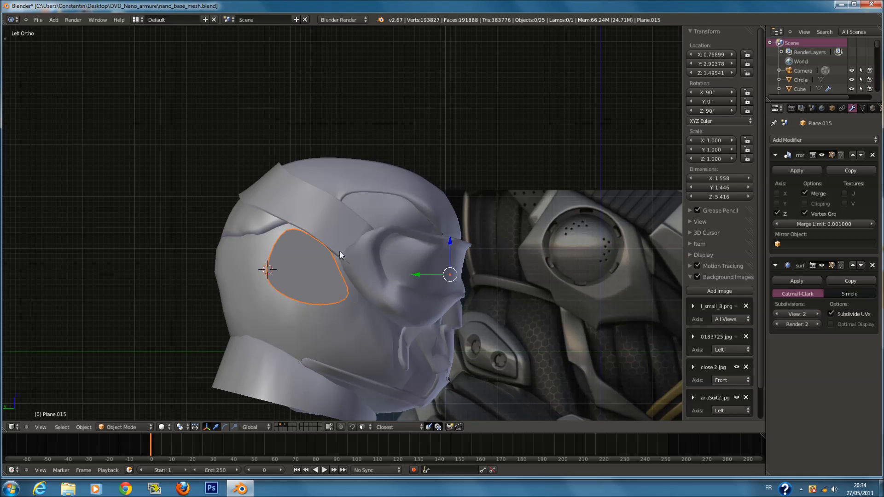
# Set the mean crease of the whole side plate mesh to about 0.9.
pyautogui.press('Tab')
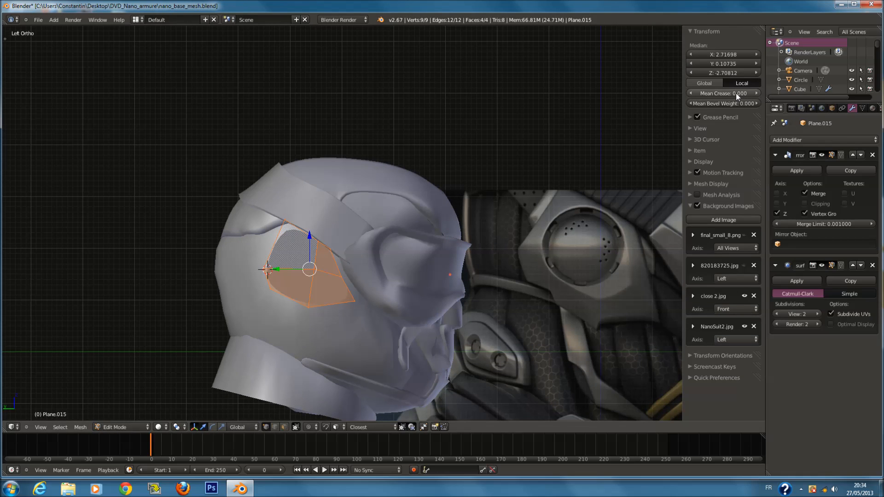
pyautogui.press('Return')
pyautogui.press('Tab')
pyautogui.keyDown('shift'); pyautogui.scroll(-4, 379, 272); pyautogui.keyUp('shift')
pyautogui.press('Tab')
pyautogui.scroll(-1, 379, 238)
pyautogui.keyDown('ctrl'); pyautogui.scroll(-2, 379, 238); pyautogui.keyUp('ctrl')
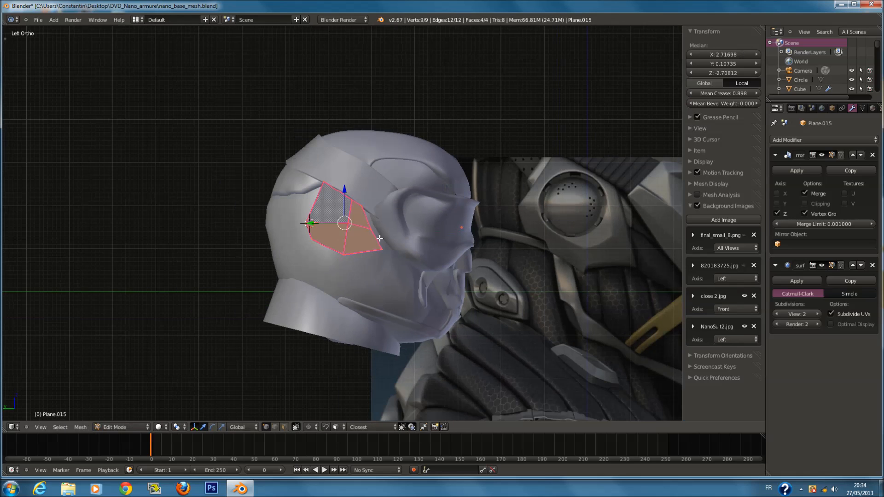
# Lower the side plate mesh slightly and move it about 1.1 units inward toward the helmet's side.
pyautogui.scroll(3, 379, 238)
pyautogui.press('g')
pyautogui.click(381, 247)
pyautogui.press('g')
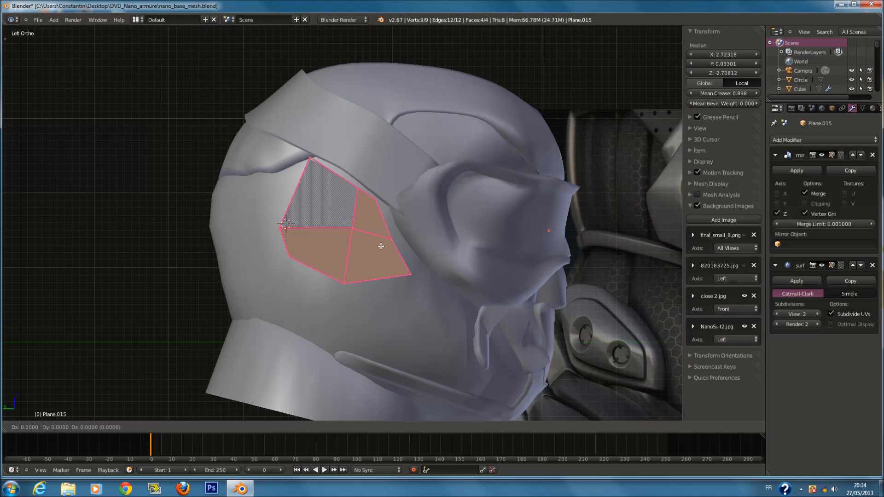
pyautogui.click(381, 246)
# Shift the side plate mesh about 0.09 units forward and 0.13 units up, and save the file.
pyautogui.press('g')
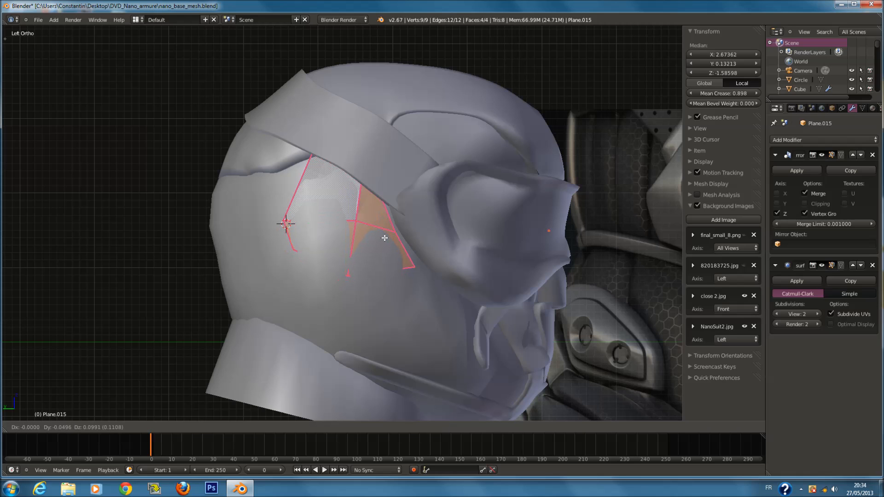
pyautogui.rightClick(384, 237)
pyautogui.scroll(-4, 385, 238)
pyautogui.hotkey('ctrl', 's')
pyautogui.click(387, 238)
pyautogui.press('g')
pyautogui.click(316, 215)
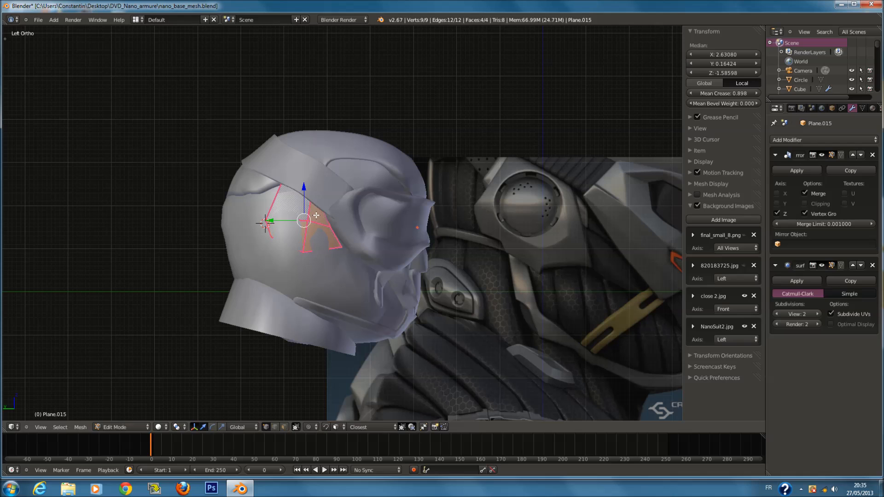
# Leave edit mode and add a Solidify modifier with a thickness of about 0.25 to the side plate.
pyautogui.press('Tab')
pyautogui.click(778, 140)
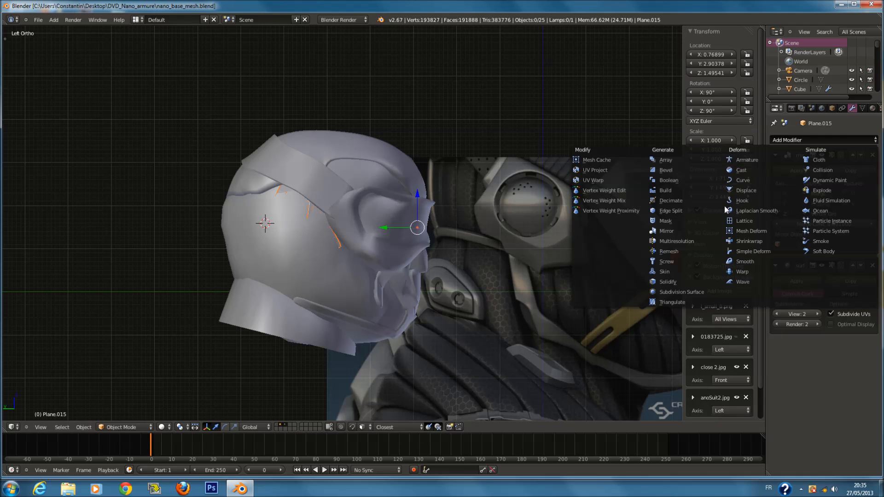
pyautogui.click(686, 280)
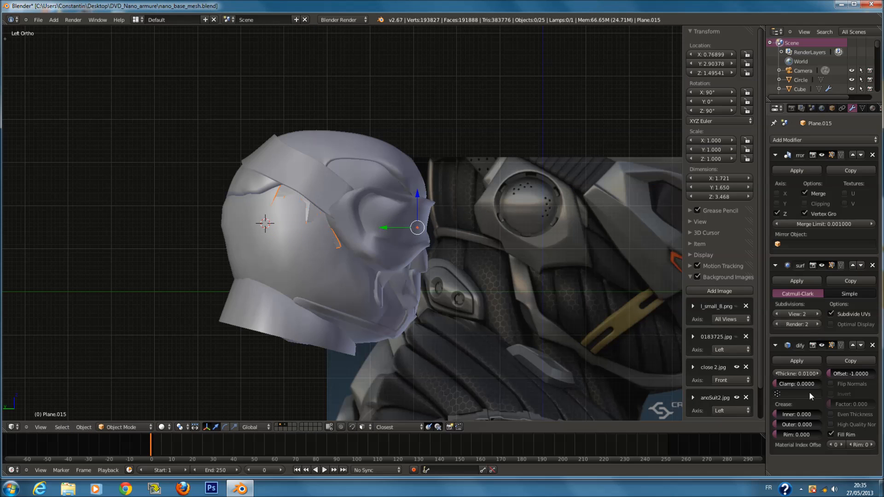
pyautogui.moveTo(760, 369); pyautogui.dragTo(838, 369)
# Shade the side plate smooth and save the file.
pyautogui.press('t')
pyautogui.click(27, 111)
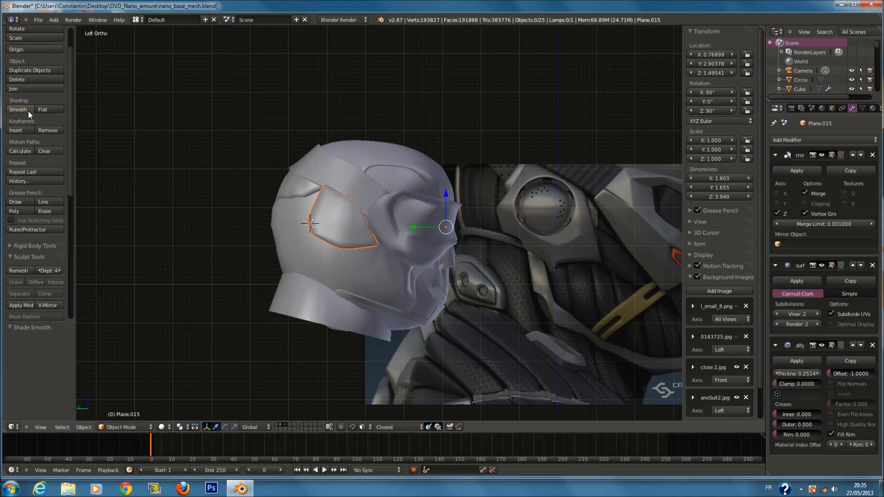
pyautogui.press('t')
pyautogui.scroll(1, 458, 223)
pyautogui.hotkey('ctrl', 's')
pyautogui.click(457, 223)
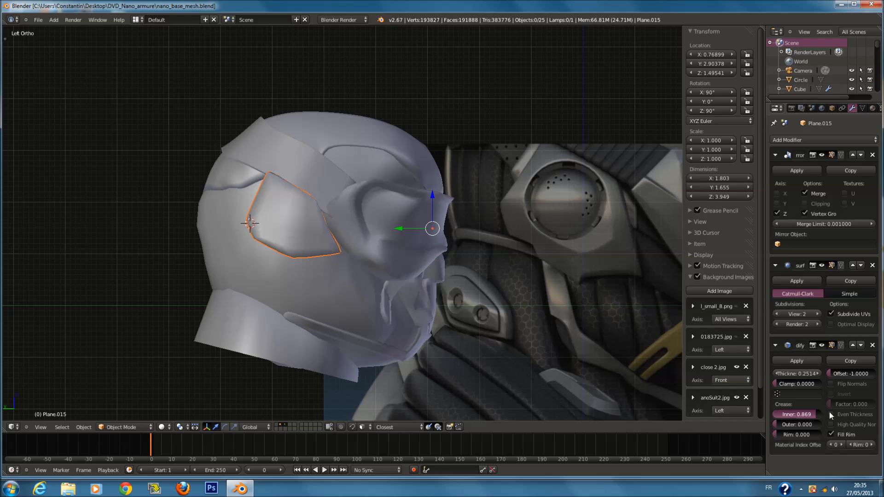
pyautogui.moveTo(872, 415); pyautogui.dragTo(663, 425)
pyautogui.moveTo(860, 437); pyautogui.dragTo(733, 432)
pyautogui.moveTo(828, 374); pyautogui.dragTo(694, 405)
# Raise the Solidify clamp to about 1.6 and the thickness to about 0.276, checking the plate from behind, and save the file.
pyautogui.moveTo(782, 384); pyautogui.dragTo(869, 386)
pyautogui.press('z')
pyautogui.press('z')
pyautogui.moveTo(644, 359); pyautogui.dragTo(589, 338, button='middle')
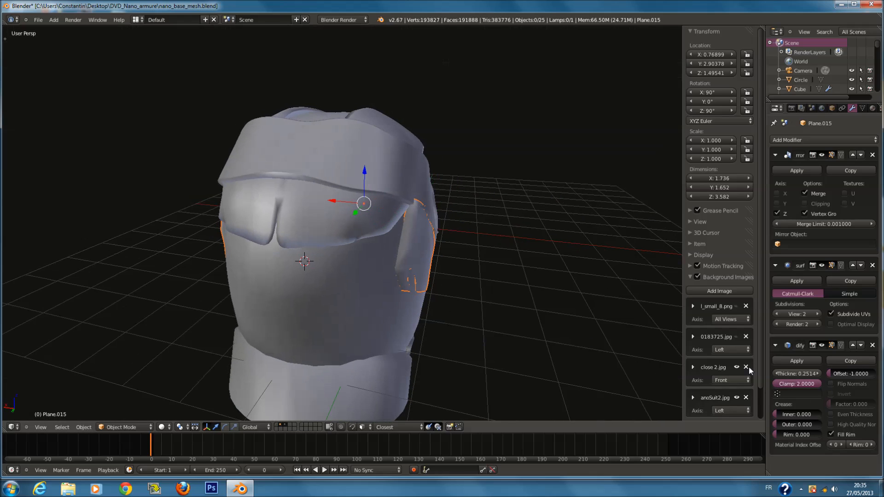
pyautogui.moveTo(808, 384); pyautogui.dragTo(841, 388)
pyautogui.moveTo(621, 350); pyautogui.dragTo(538, 325, button='middle')
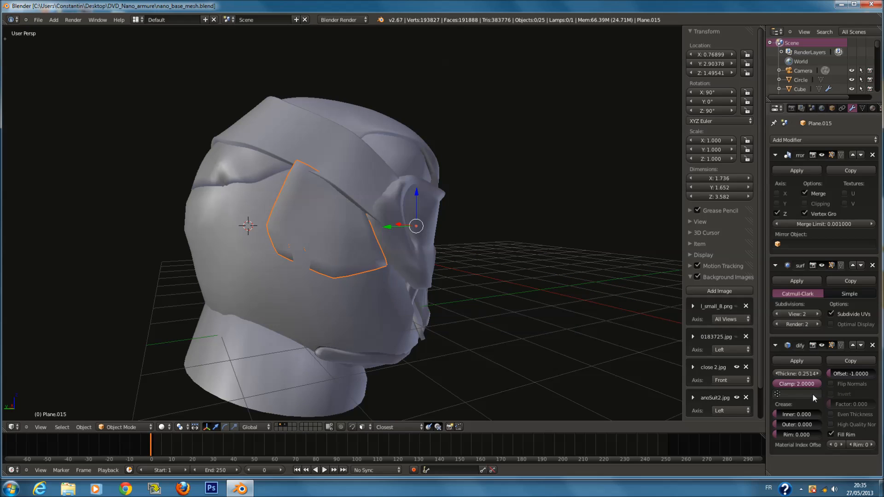
pyautogui.moveTo(808, 375)
pyautogui.mouseDown()
pyautogui.moveTo(792, 377)
pyautogui.moveTo(820, 375)
pyautogui.moveTo(781, 385)
pyautogui.moveTo(805, 388)
pyautogui.mouseUp()
pyautogui.hotkey('ctrl', 's')
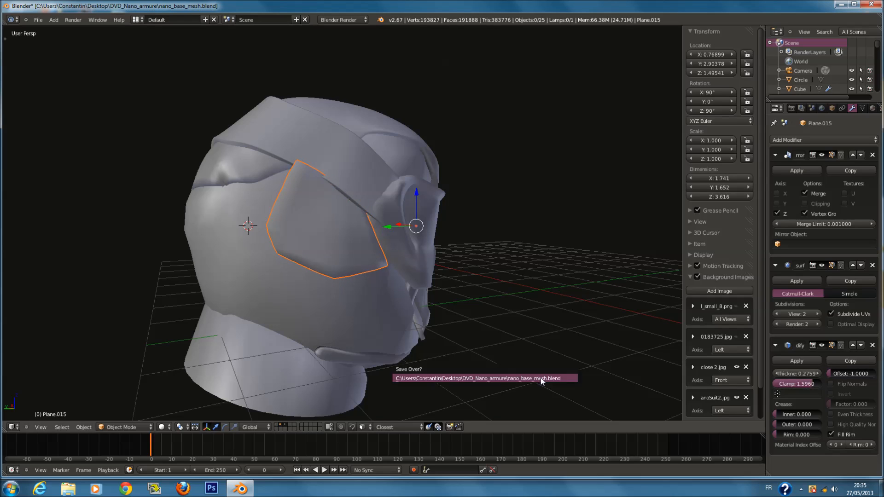
pyautogui.click(538, 374)
# Compare the side plates with the front reference and reduce the Solidify clamp to about 0.79.
pyautogui.press('KP_1')
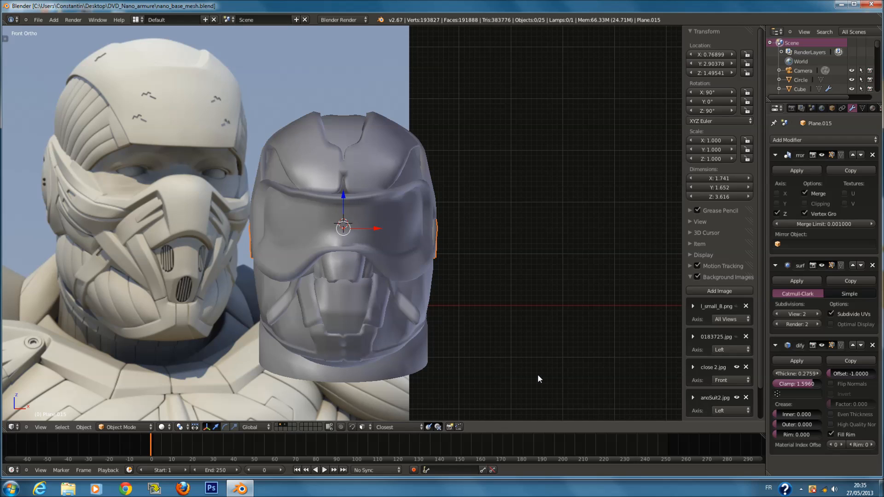
pyautogui.scroll(-1, 132, 201)
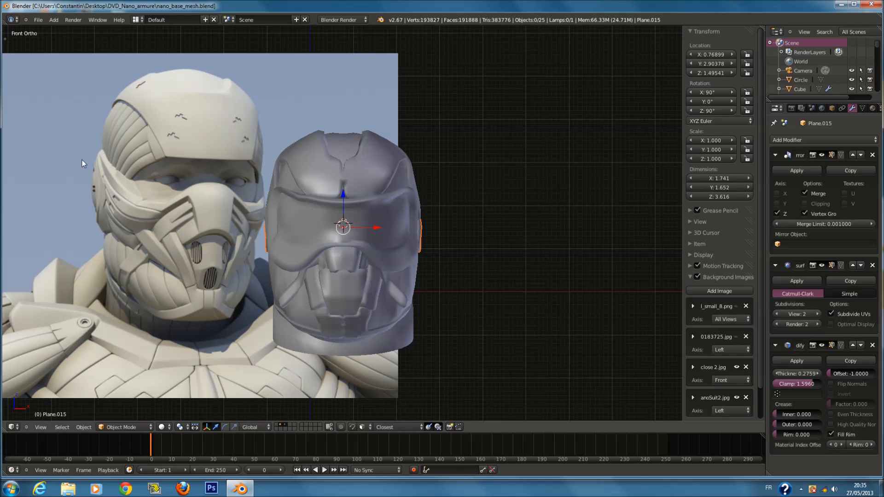
pyautogui.moveTo(805, 384); pyautogui.dragTo(790, 383)
pyautogui.click(790, 384)
pyautogui.write('2')
pyautogui.press('Escape')
# Inspect the side plate's mesh in wireframe and solid shading from several angles, leave edit mode and save the file.
pyautogui.press('Tab')
pyautogui.scroll(4, 318, 207)
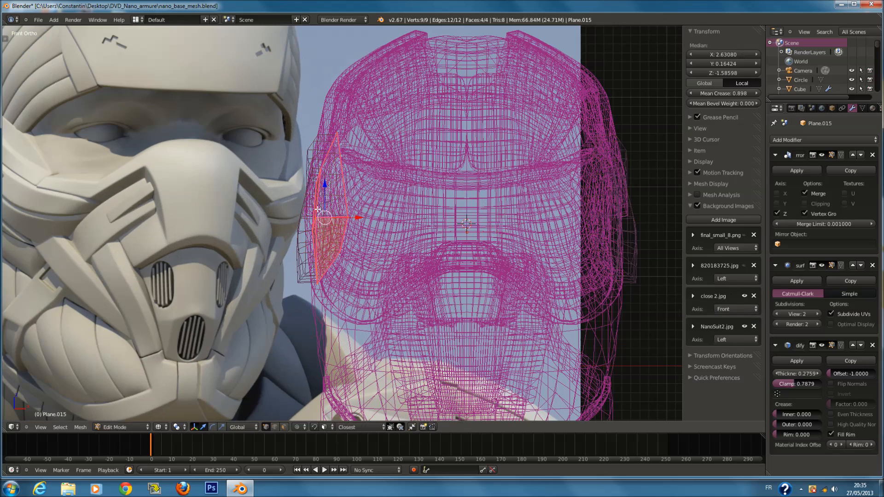
pyautogui.press('a')
pyautogui.scroll(2, 339, 196)
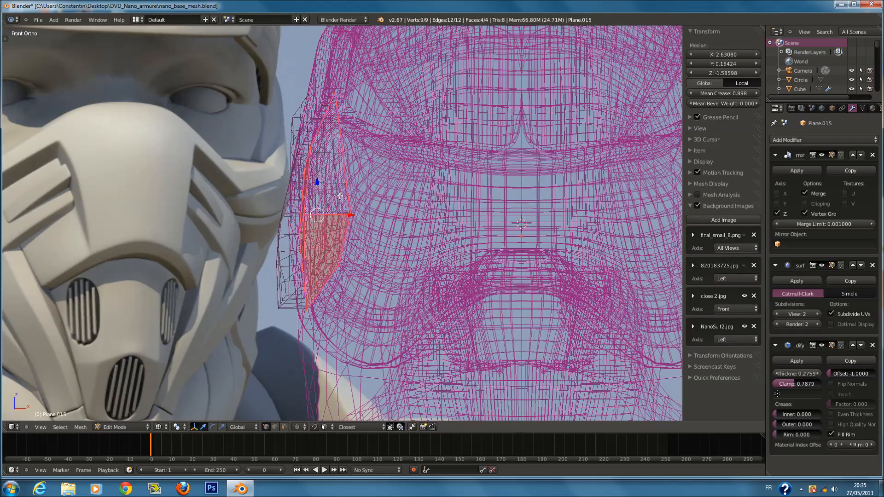
pyautogui.scroll(-1, 339, 195)
pyautogui.press('z')
pyautogui.moveTo(343, 197); pyautogui.dragTo(494, 215, button='middle')
pyautogui.press('z')
pyautogui.moveTo(360, 231)
pyautogui.mouseDown(button='middle')
pyautogui.moveTo(404, 237)
pyautogui.moveTo(322, 237)
pyautogui.moveTo(340, 241)
pyautogui.moveTo(219, 231)
pyautogui.mouseUp(button='middle')
pyautogui.press('a')
pyautogui.press('z')
pyautogui.scroll(-2, 219, 230)
pyautogui.press('Tab')
pyautogui.hotkey('ctrl', 's')
pyautogui.click(343, 238)
# Examine the thickened side plates on the helmet from the front, both sides and oblique angles.
pyautogui.press('KP_3')
pyautogui.press('KP_1')
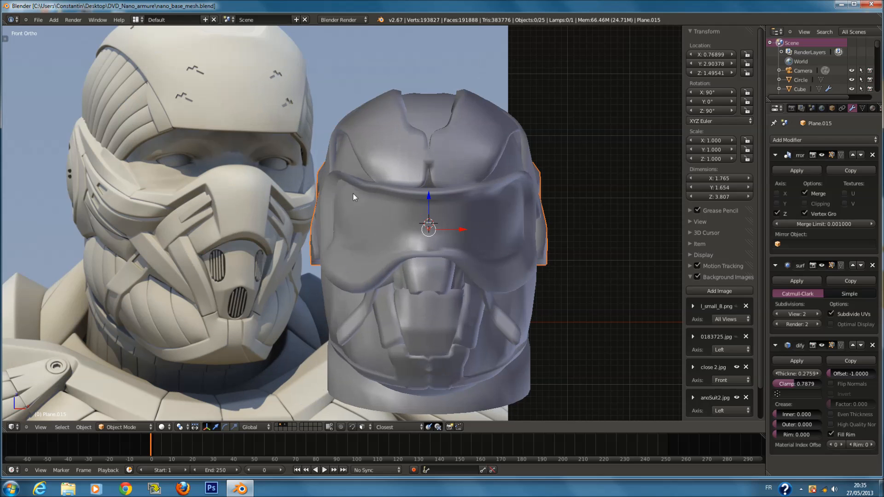
pyautogui.moveTo(339, 229); pyautogui.dragTo(396, 243, button='middle')
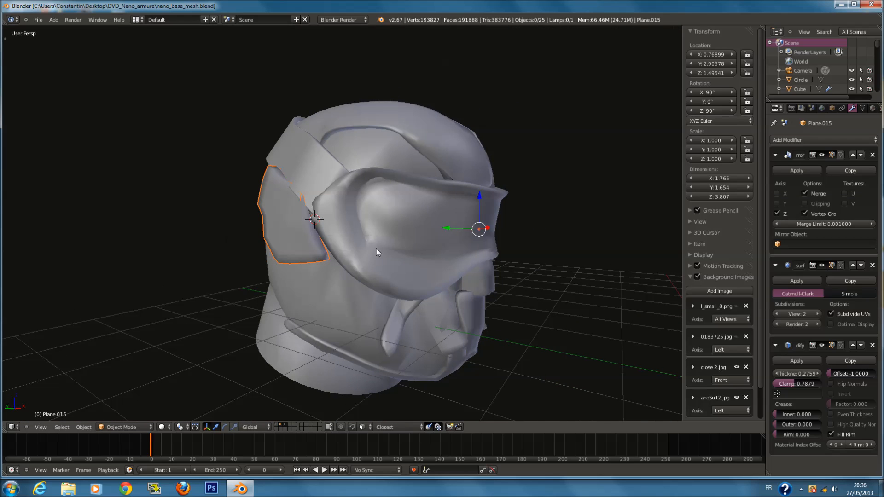
pyautogui.press('ctrl+KP_1')
pyautogui.press('KP_6')
pyautogui.press('KP_6')
pyautogui.press('KP_6')
pyautogui.press('KP_6')
pyautogui.press('KP_6')
pyautogui.press('KP_6')
pyautogui.press('KP_8')
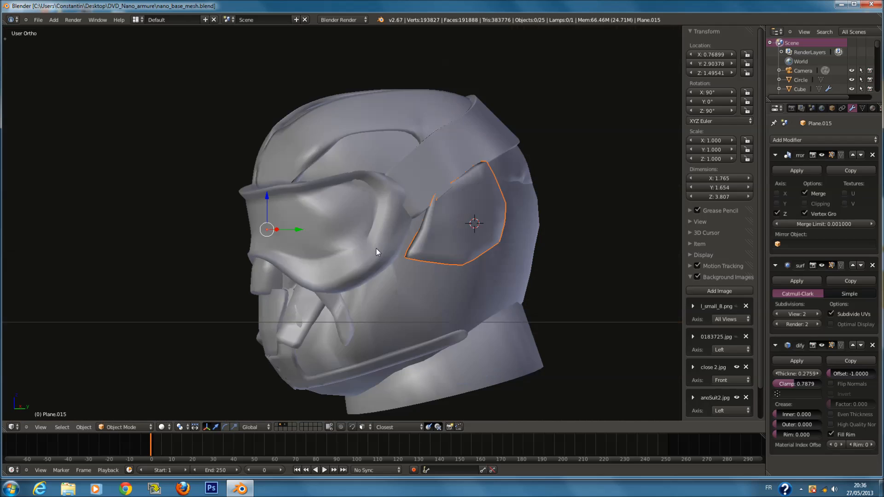
pyautogui.press('KP_3')
pyautogui.press('ctrl+KP_3')
pyautogui.scroll(-1, 375, 260)
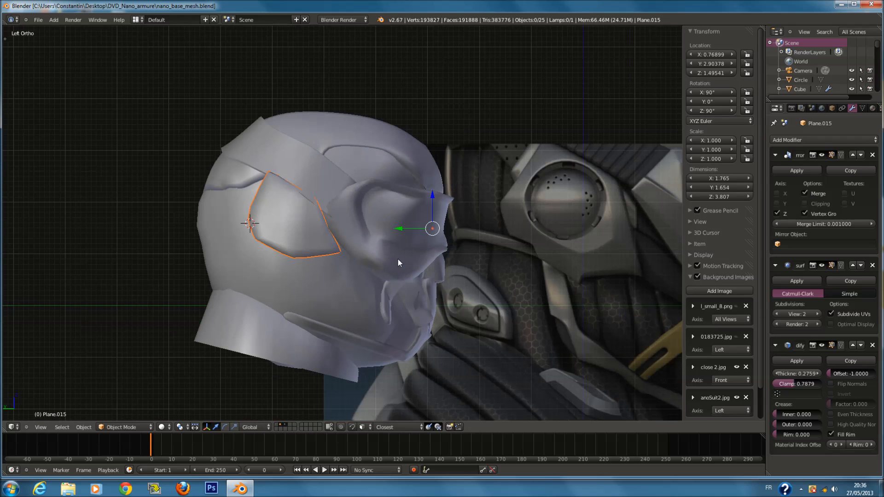
# Select all four faces of the side plate in edit mode and extrude them outward.
pyautogui.press('Tab')
pyautogui.press('z')
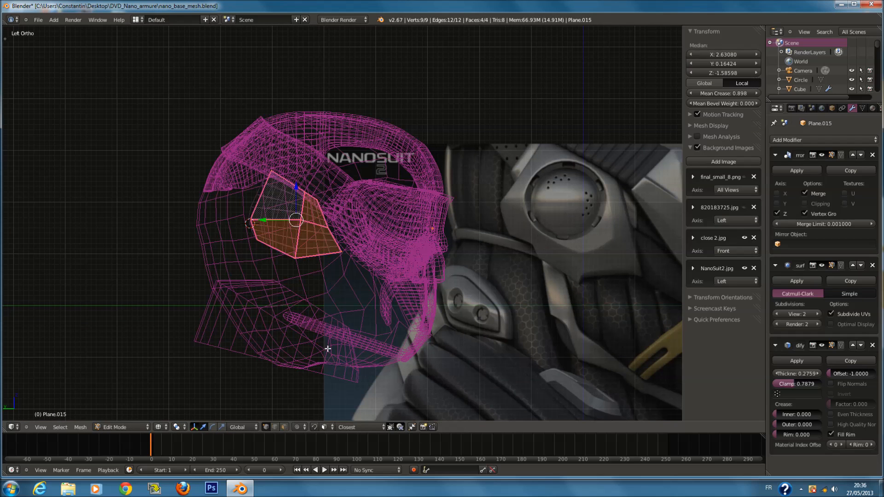
pyautogui.press('c')
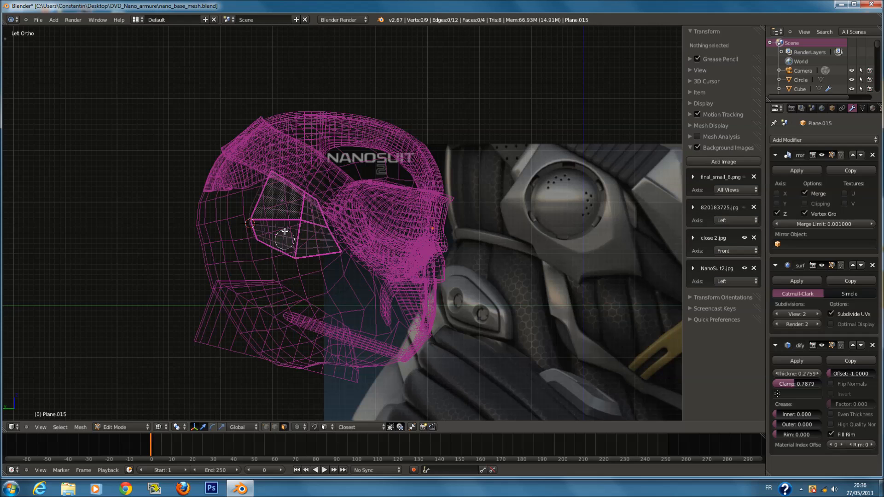
pyautogui.click(306, 215)
pyautogui.scroll(-3, 283, 203)
pyautogui.moveTo(284, 204); pyautogui.dragTo(307, 237)
pyautogui.rightClick(307, 236)
pyautogui.press('z')
pyautogui.moveTo(306, 237); pyautogui.dragTo(360, 250, button='middle')
pyautogui.press('e')
pyautogui.click(312, 244)
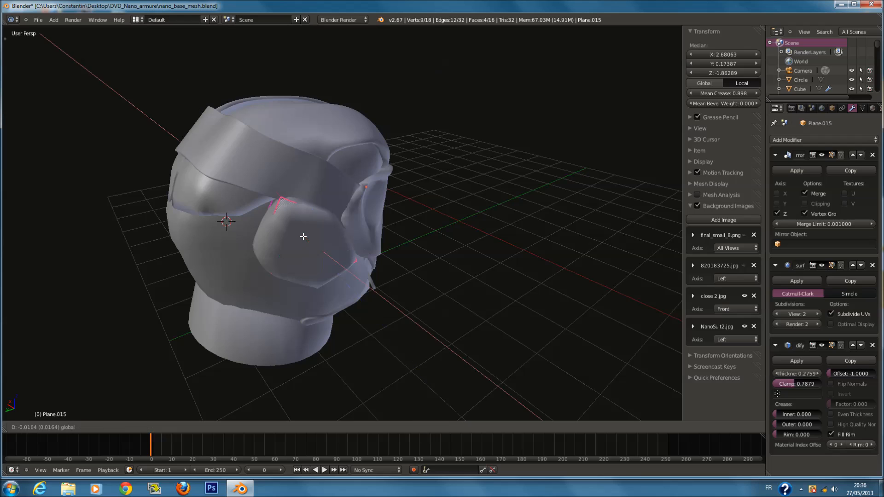
# Scale the extruded side plate faces and pull them slightly back toward the helmet.
pyautogui.moveTo(302, 237); pyautogui.dragTo(335, 257, button='middle')
pyautogui.press('z')
pyautogui.moveTo(327, 262); pyautogui.dragTo(335, 265)
pyautogui.press('z')
pyautogui.press('s')
pyautogui.click(447, 253)
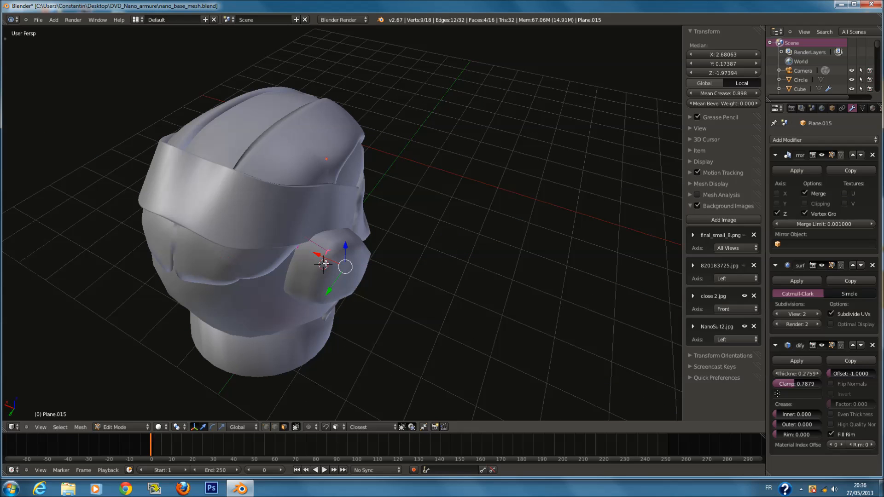
pyautogui.moveTo(325, 260); pyautogui.dragTo(317, 256)
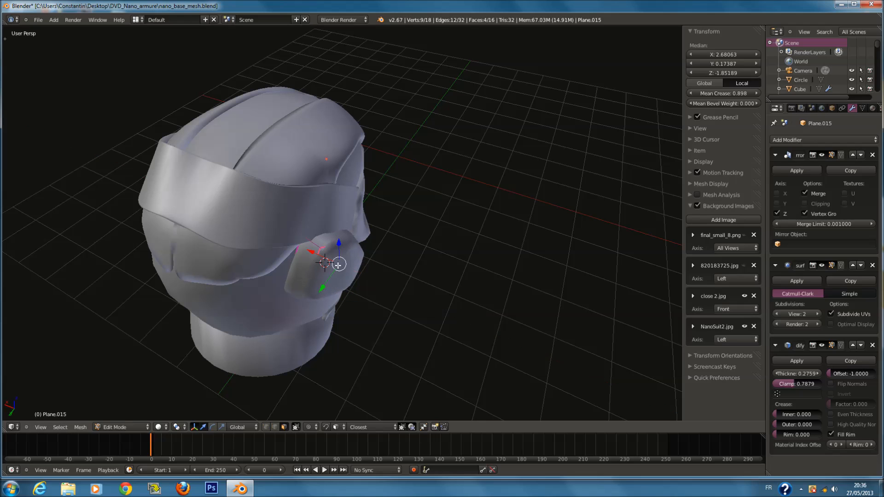
# Extrude the side plate's outer faces a second time and check the new geometry in wireframe.
pyautogui.press('e')
pyautogui.click(368, 259)
pyautogui.moveTo(368, 259)
pyautogui.mouseDown(button='middle')
pyautogui.moveTo(307, 233)
pyautogui.moveTo(294, 217)
pyautogui.moveTo(198, 215)
pyautogui.mouseUp(button='middle')
pyautogui.press('KP_Decimal')
pyautogui.press('z')
pyautogui.moveTo(367, 239); pyautogui.dragTo(377, 239)
pyautogui.press('z')
pyautogui.moveTo(376, 239)
pyautogui.mouseDown(button='middle')
pyautogui.moveTo(450, 227)
pyautogui.moveTo(434, 263)
pyautogui.moveTo(461, 280)
pyautogui.mouseUp(button='middle')
pyautogui.moveTo(413, 255); pyautogui.dragTo(322, 225, button='middle')
# Push the newly extruded faces into the helmet to recess the plate's centre, leave edit mode and save the file.
pyautogui.press('g')
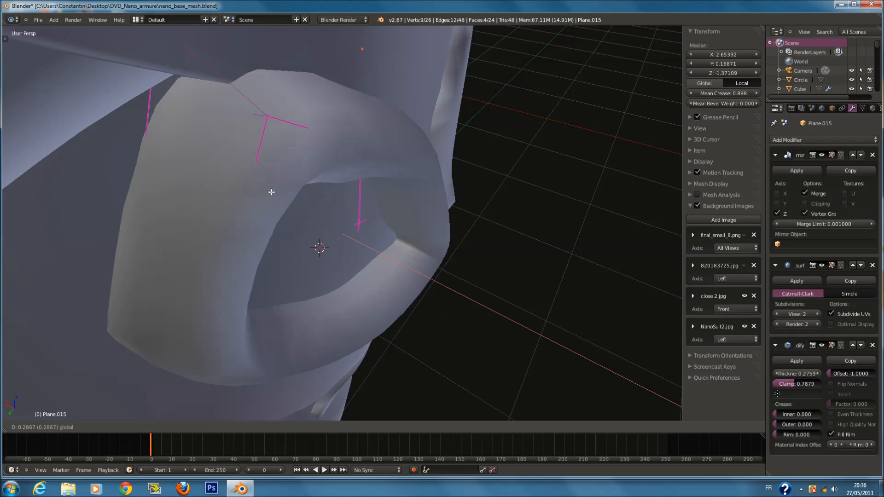
pyautogui.click(315, 207)
pyautogui.moveTo(315, 207); pyautogui.dragTo(350, 242, button='middle')
pyautogui.press('Tab')
pyautogui.hotkey('ctrl', 's')
pyautogui.click(405, 249)
pyautogui.press('ctrl+KP_3')
pyautogui.scroll(-6, 289, 223)
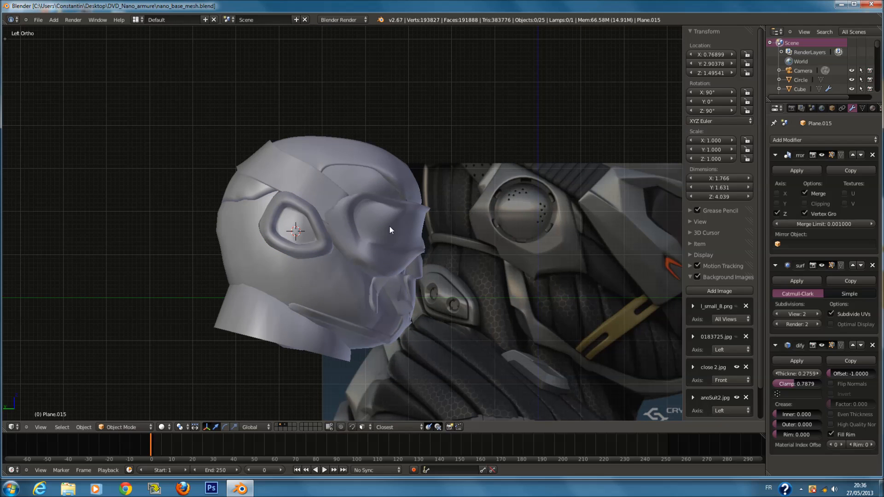
# Select the upper front face of the side plate's rim in edit mode and save the file.
pyautogui.rightClick(299, 222)
pyautogui.keyDown('shift'); pyautogui.moveTo(300, 222); pyautogui.dragTo(373, 223, button='middle'); pyautogui.keyUp('shift')
pyautogui.scroll(5, 373, 223)
pyautogui.press('Tab')
pyautogui.press('z')
pyautogui.press('a')
pyautogui.rightClick(437, 197)
pyautogui.press('z')
pyautogui.scroll(-2, 434, 251)
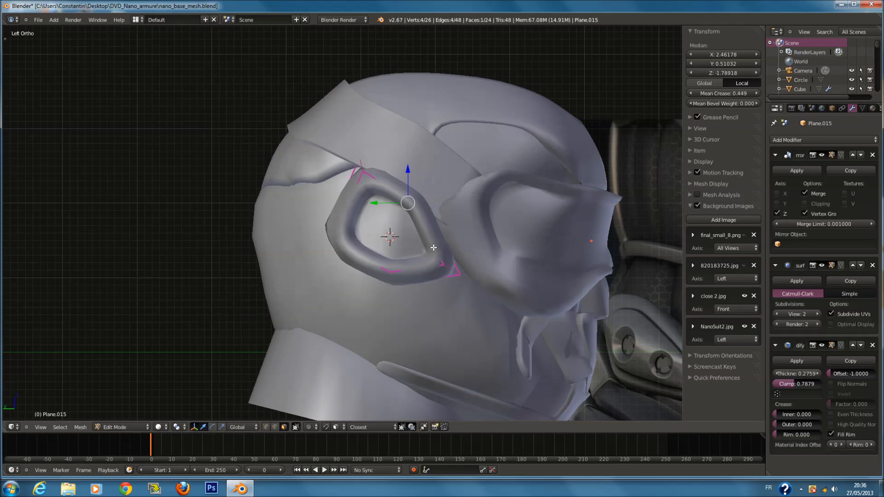
pyautogui.keyDown('ctrl'); pyautogui.scroll(5, 434, 251); pyautogui.keyUp('ctrl')
pyautogui.hotkey('ctrl', 's')
pyautogui.click(418, 248)
# Move the rim's upper front face about 0.1 units forward and up, and nudge the front face below it slightly forward.
pyautogui.keyDown('ctrl'); pyautogui.scroll(3, 405, 242); pyautogui.keyUp('ctrl')
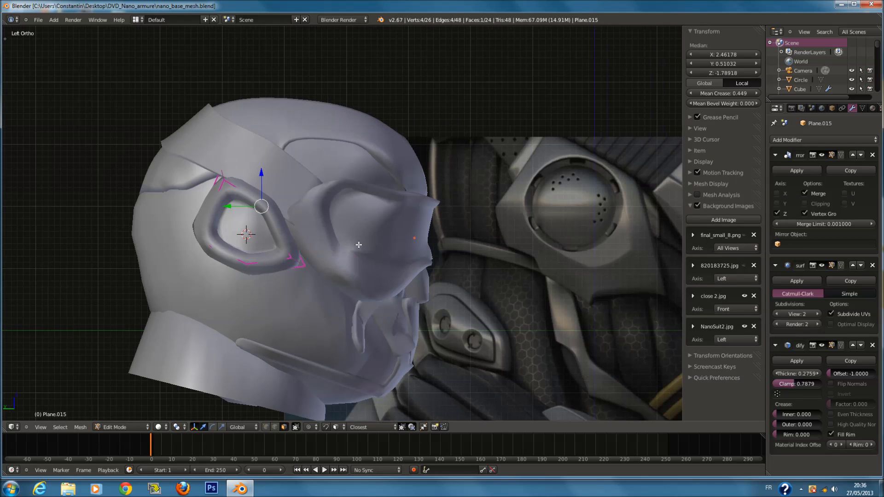
pyautogui.press('g')
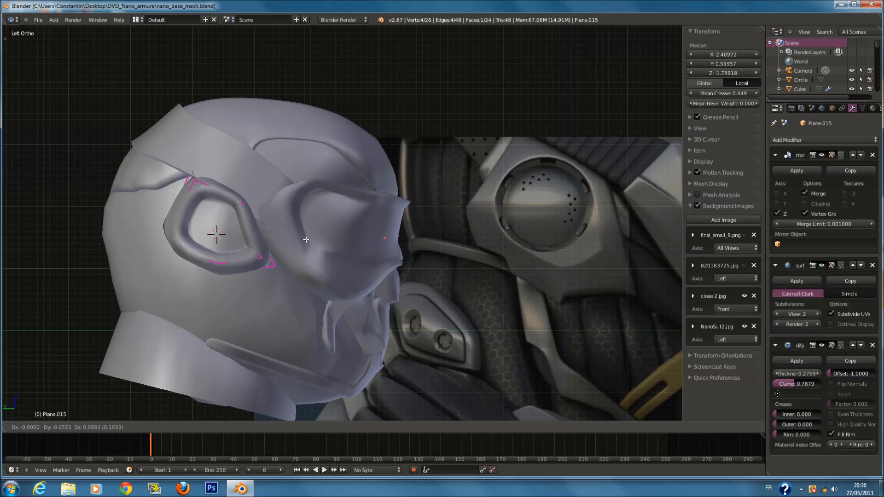
pyautogui.click(307, 239)
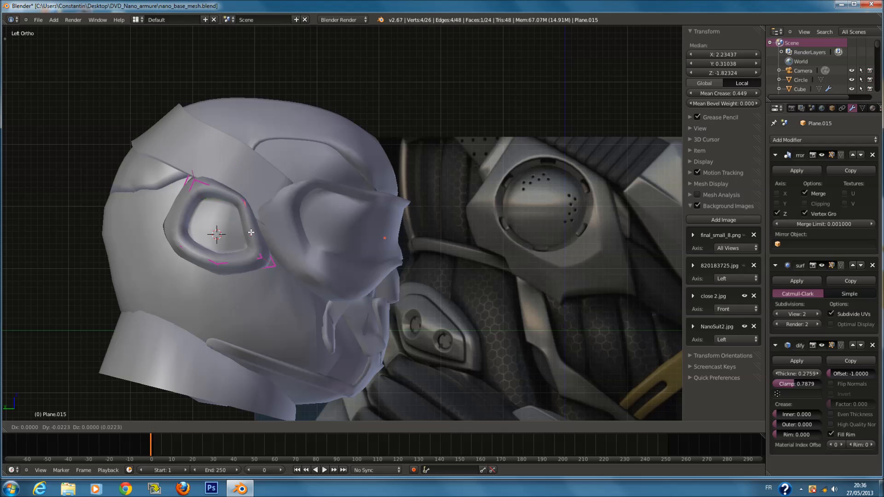
pyautogui.press('r')
pyautogui.click(315, 225)
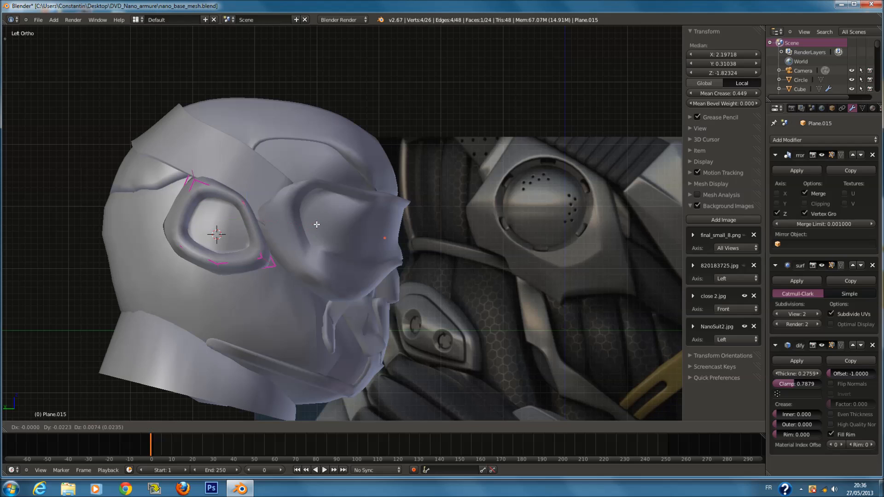
# Select the lower rear face of the side plate's rim and move it about 0.1 units down.
pyautogui.press('z')
pyautogui.rightClick(198, 246)
pyautogui.rightClick(200, 250)
pyautogui.press('z')
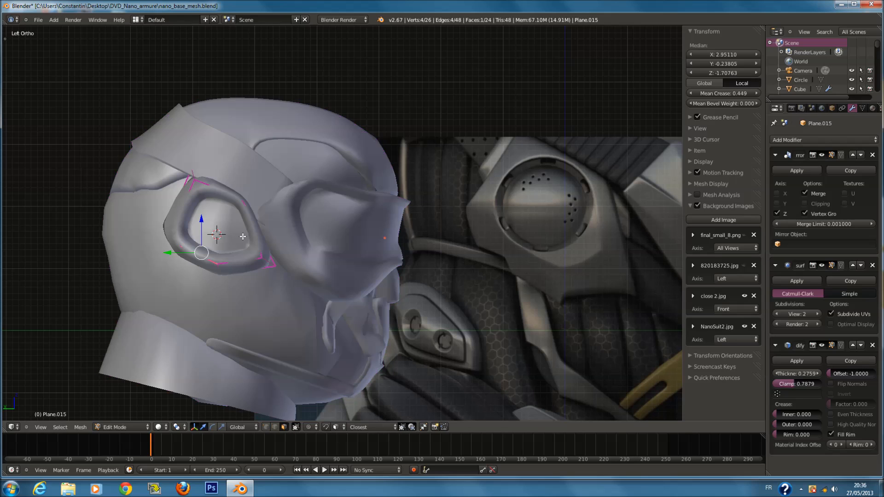
pyautogui.rightClick(198, 265)
pyautogui.press('z')
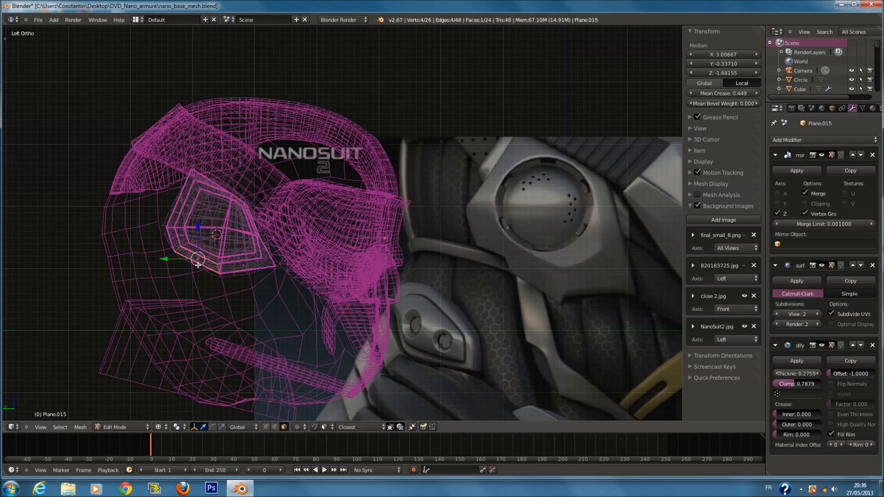
pyautogui.press('z')
pyautogui.press('Tab')
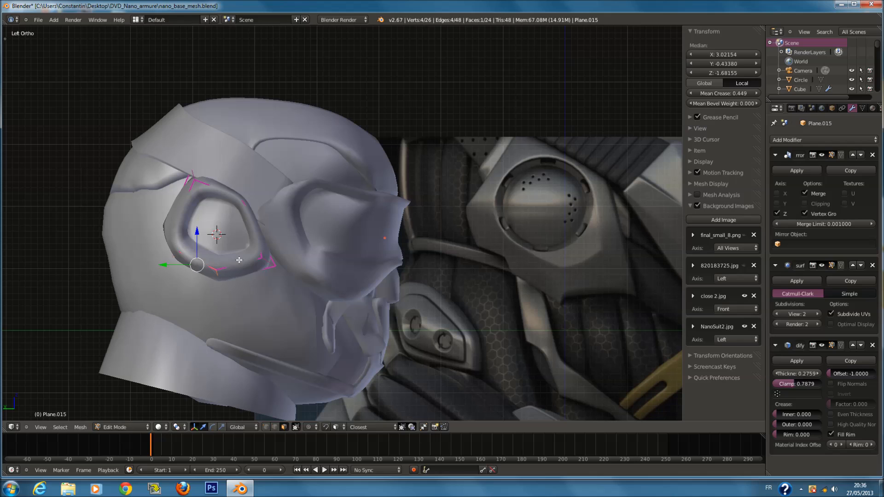
# Add an edge loop around the side plate's rim, slide it towards the rim's edge to sharpen it, and save the file.
pyautogui.press('Tab')
pyautogui.press('a')
pyautogui.hotkey('ctrl', 'r')
pyautogui.click(193, 175)
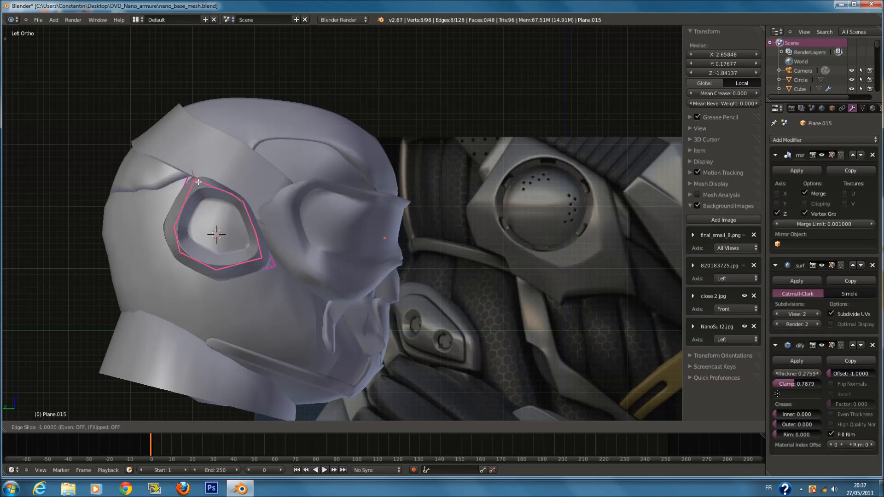
pyautogui.click(210, 189)
pyautogui.press('a')
pyautogui.press('Tab')
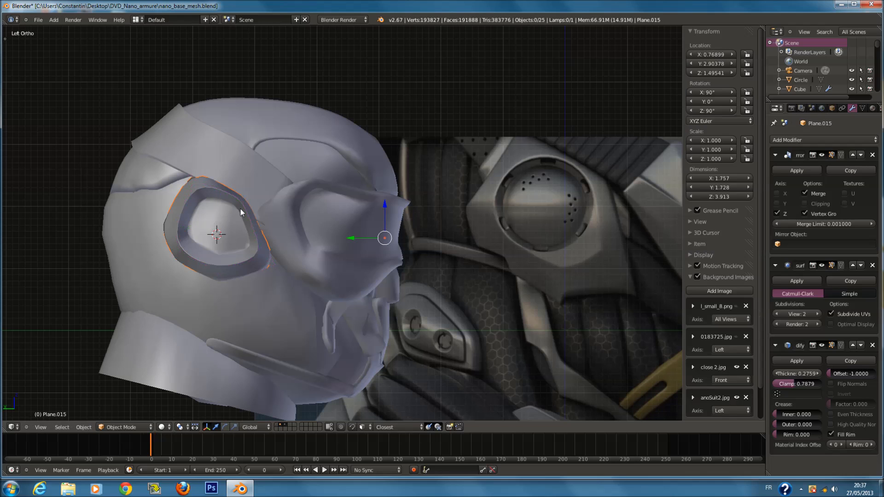
pyautogui.press('Tab')
pyautogui.hotkey('ctrl', 's')
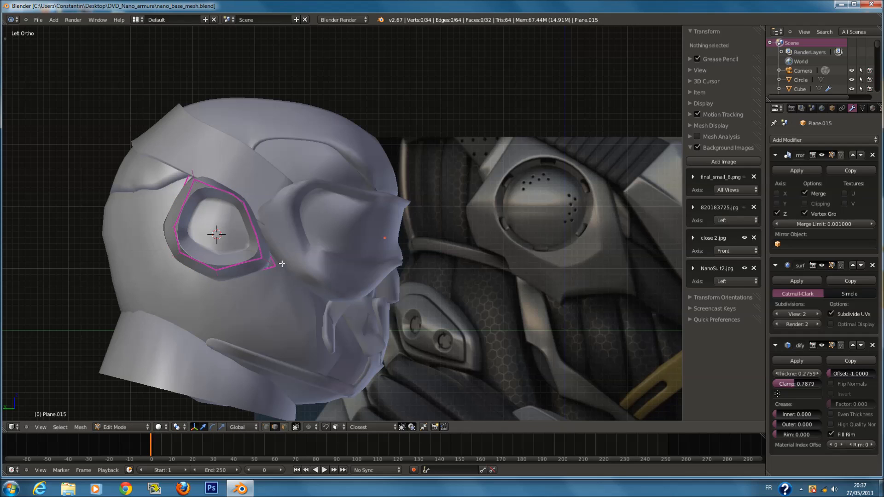
# Add another edge loop around the rim close to its outer edge, save the file and inspect the plate from behind.
pyautogui.press('a')
pyautogui.press('a')
pyautogui.hotkey('ctrl', 'r')
pyautogui.click(270, 259)
pyautogui.click(297, 276)
pyautogui.press('Tab')
pyautogui.hotkey('ctrl', 's')
pyautogui.click(291, 282)
pyautogui.moveTo(202, 260); pyautogui.dragTo(300, 268, button='middle')
pyautogui.press('Tab')
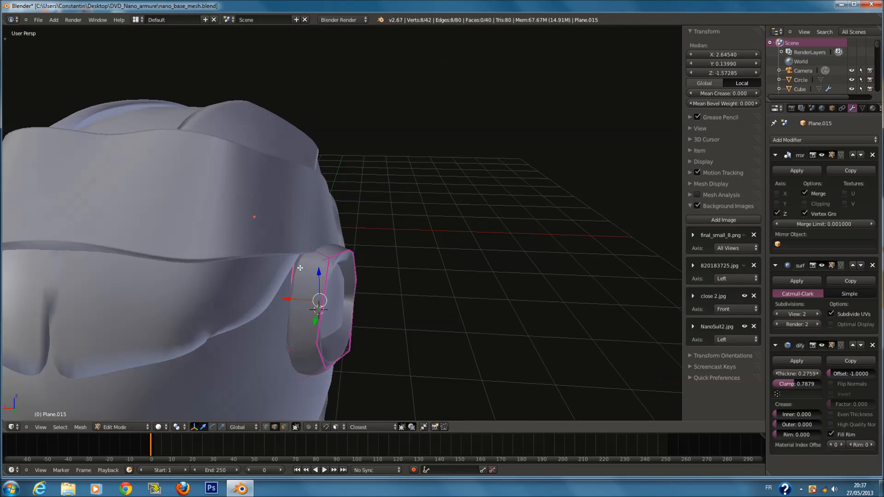
# Raise the mean crease of all the side plate's edges, leave edit mode and save the file.
pyautogui.press('a')
pyautogui.click(727, 94)
pyautogui.press('Return')
pyautogui.moveTo(582, 144); pyautogui.dragTo(450, 175, button='middle')
pyautogui.press('Tab')
pyautogui.hotkey('ctrl', 's')
pyautogui.click(450, 175)
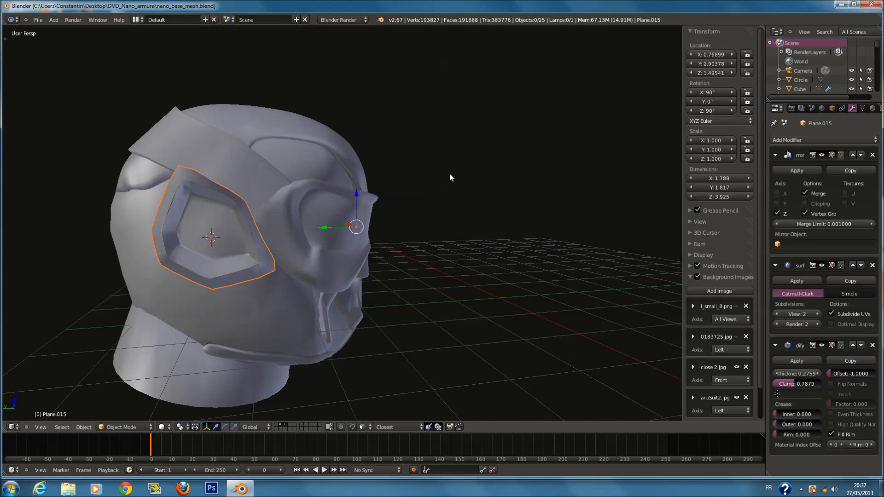
# Set the mean crease of the two rear edges inside the side plate's recess to 0 and save the file.
pyautogui.press('KP_1')
pyautogui.press('ctrl+KP_3')
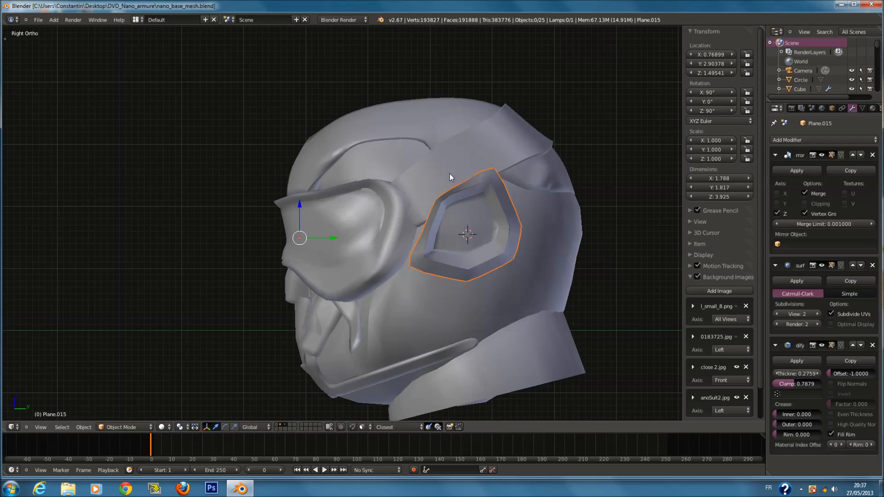
pyautogui.press('Tab')
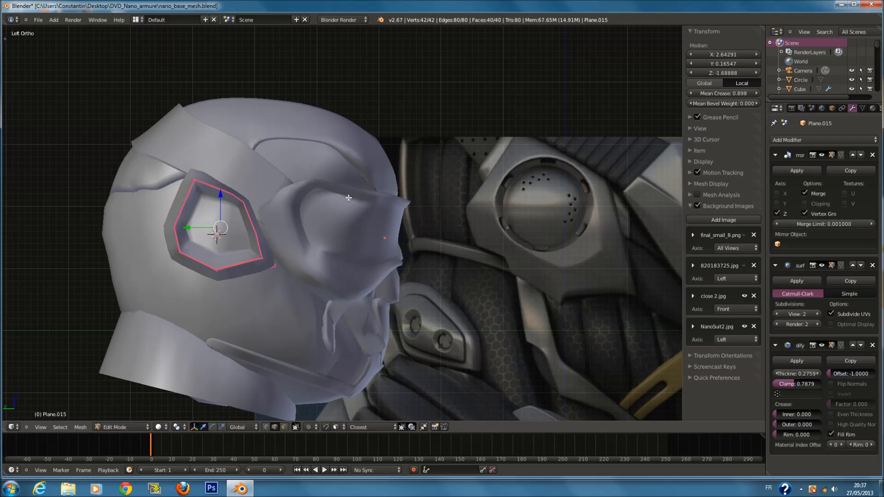
pyautogui.keyDown('ctrl'); pyautogui.scroll(-1, 351, 190); pyautogui.keyUp('ctrl')
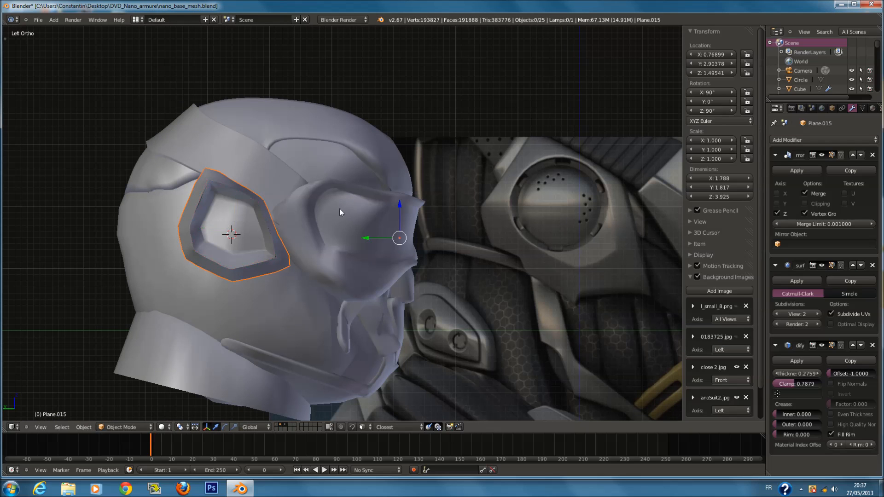
pyautogui.press('z')
pyautogui.keyDown('ctrl'); pyautogui.scroll(-1, 339, 208); pyautogui.keyUp('ctrl')
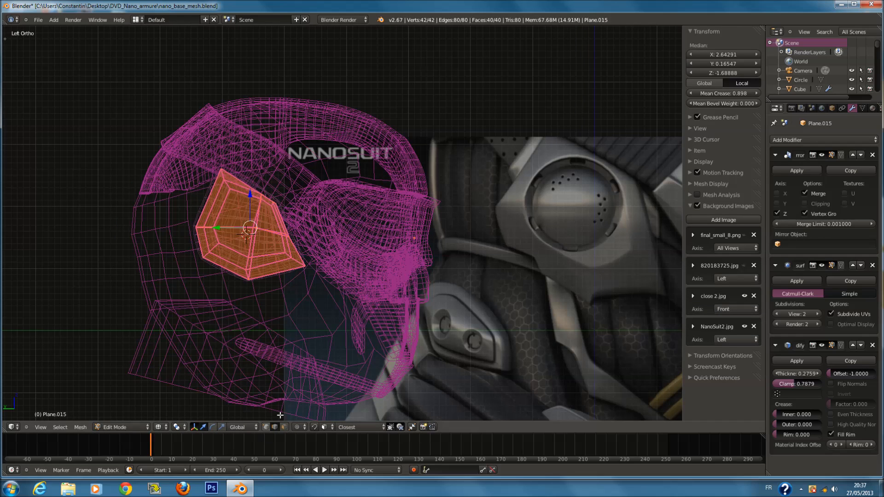
pyautogui.scroll(1, 219, 323)
pyautogui.press('a')
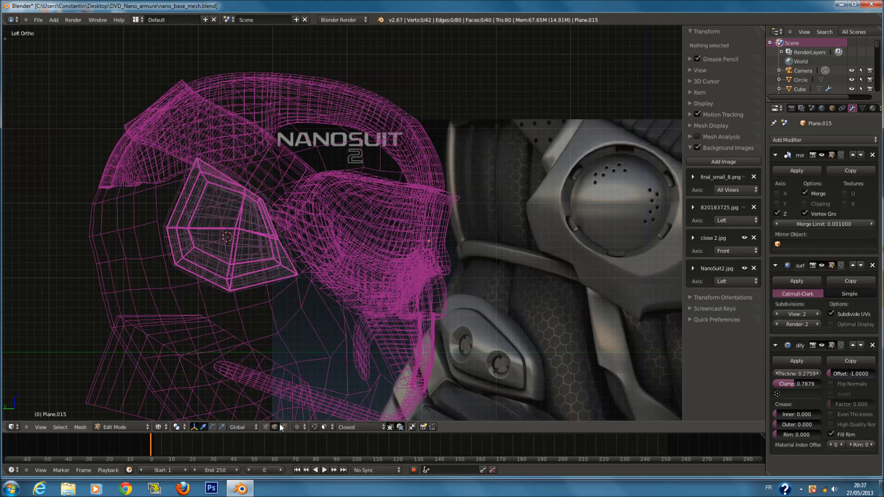
pyautogui.press('c')
pyautogui.moveTo(190, 252); pyautogui.dragTo(199, 184)
pyautogui.rightClick(203, 179)
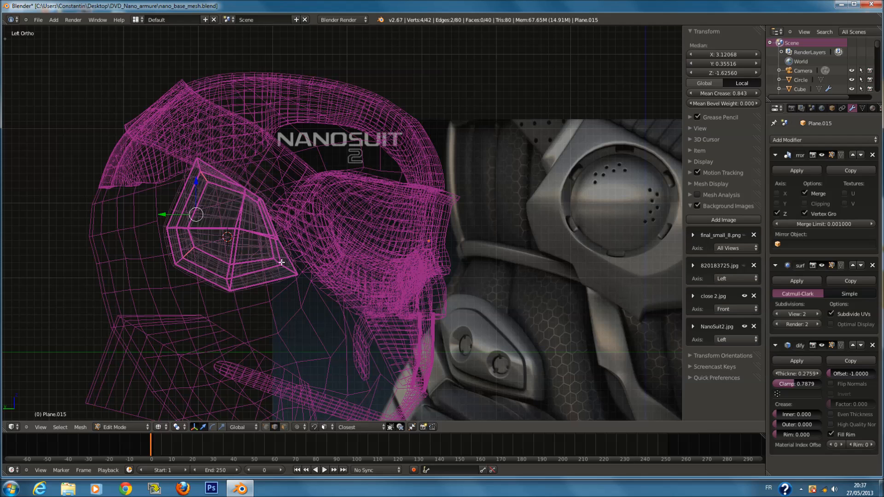
pyautogui.press('z')
pyautogui.moveTo(742, 92); pyautogui.dragTo(543, 113)
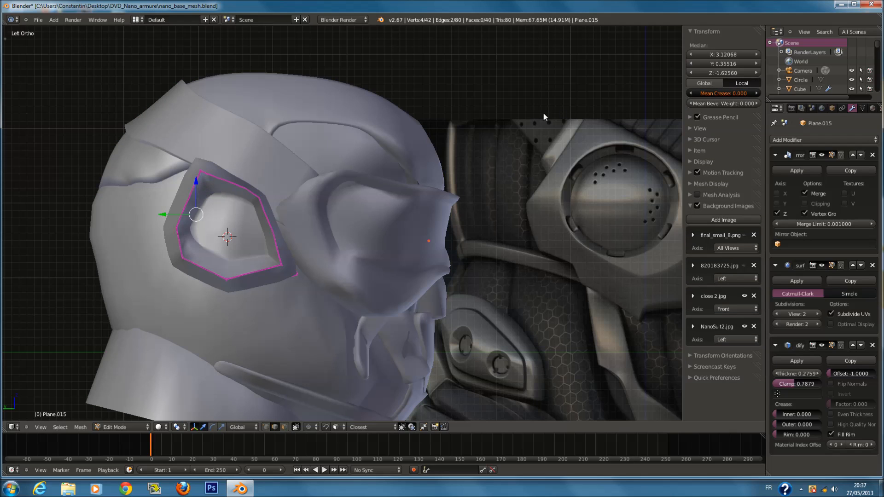
pyautogui.press('Tab')
pyautogui.click(396, 205)
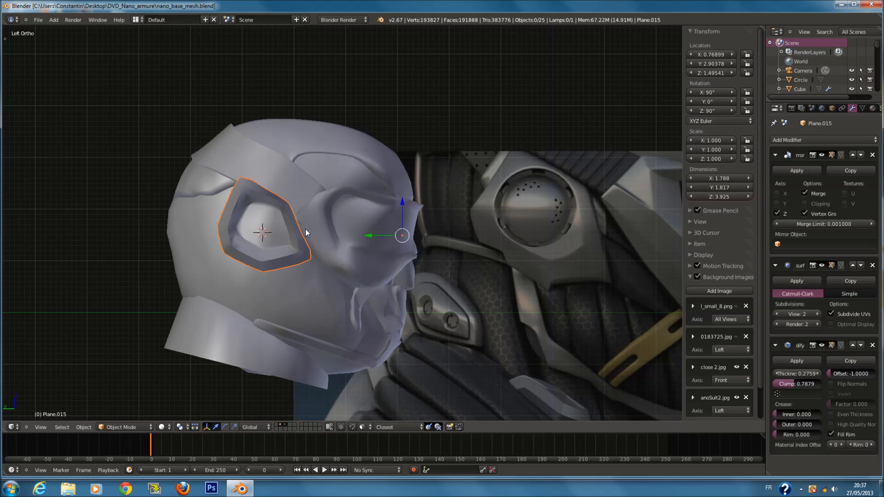
pyautogui.scroll(3, 305, 228)
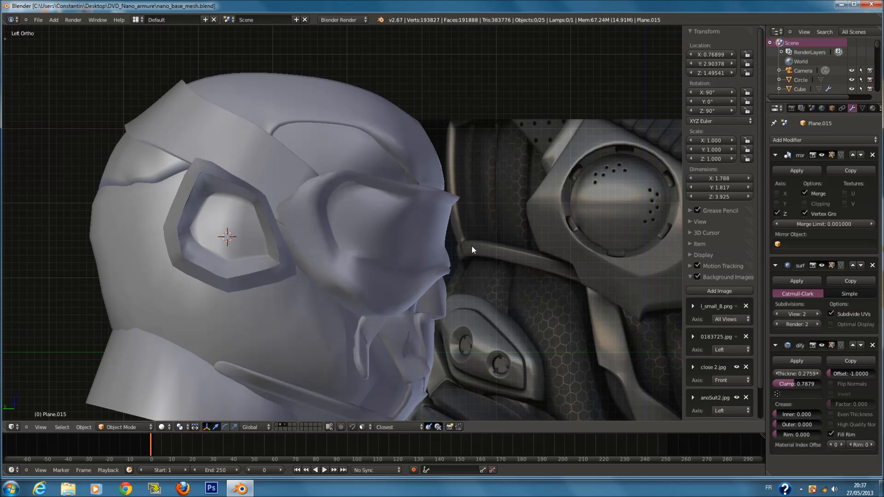
# Add a UV sphere at the world origin in object mode.
pyautogui.scroll(-4, 471, 245)
pyautogui.click(483, 266)
pyautogui.hotkey('shift', 'a')
pyautogui.moveTo(402, 242)
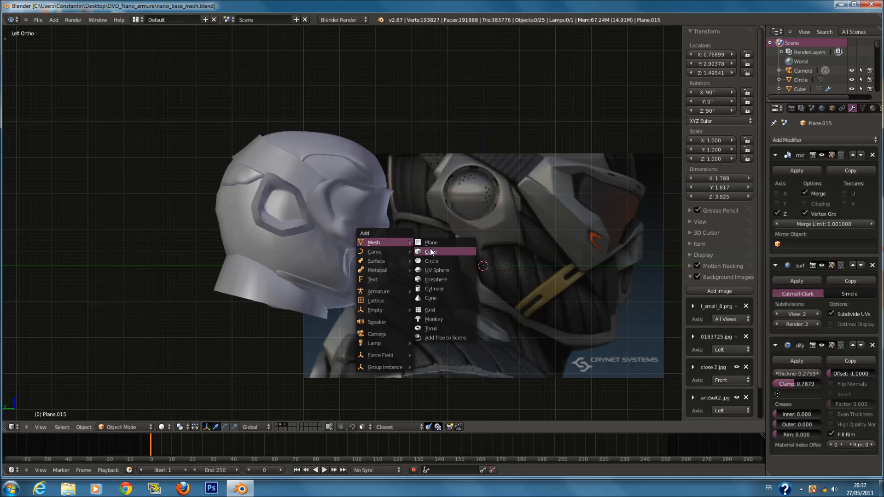
pyautogui.click(445, 270)
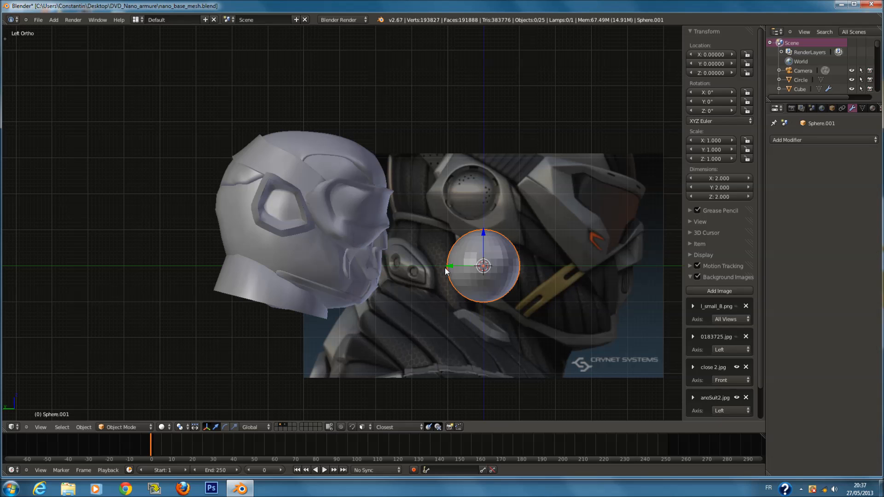
# Snap the 3D cursor to the origin of the helmet's side armour piece and snap the new sphere to the cursor.
pyautogui.press('KP_3')
pyautogui.press('KP_1')
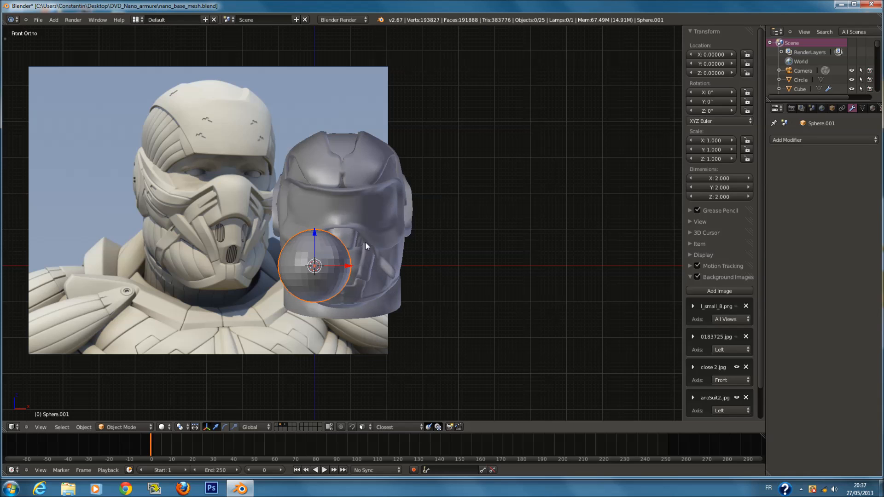
pyautogui.rightClick(356, 201)
pyautogui.press('x')
pyautogui.rightClick(317, 257)
pyautogui.rightClick(361, 221)
pyautogui.hotkey('shift', 's')
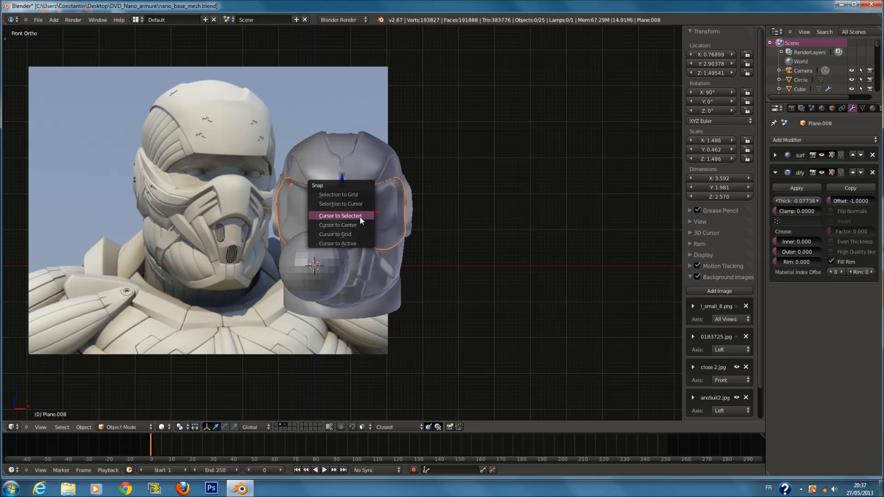
pyautogui.click(360, 221)
pyautogui.rightClick(340, 245)
pyautogui.hotkey('shift', 's')
pyautogui.click(340, 245)
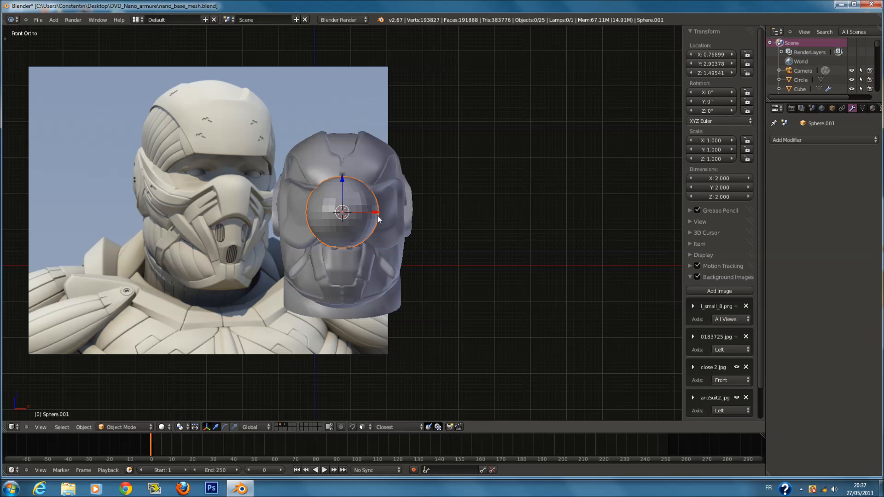
# Select all faces in the sphere's lower half in wireframe, delete them and leave edit mode.
pyautogui.press('Tab')
pyautogui.press('z')
pyautogui.scroll(4, 366, 215)
pyautogui.press('a')
pyautogui.press('Tab')
pyautogui.press('Tab')
pyautogui.press('c')
pyautogui.scroll(-11, 293, 236)
pyautogui.moveTo(267, 245)
pyautogui.mouseDown()
pyautogui.moveTo(403, 238)
pyautogui.moveTo(299, 194)
pyautogui.moveTo(383, 182)
pyautogui.mouseUp()
pyautogui.press('a')
pyautogui.press('c')
pyautogui.moveTo(274, 236)
pyautogui.mouseDown()
pyautogui.moveTo(508, 252)
pyautogui.moveTo(291, 246)
pyautogui.mouseUp()
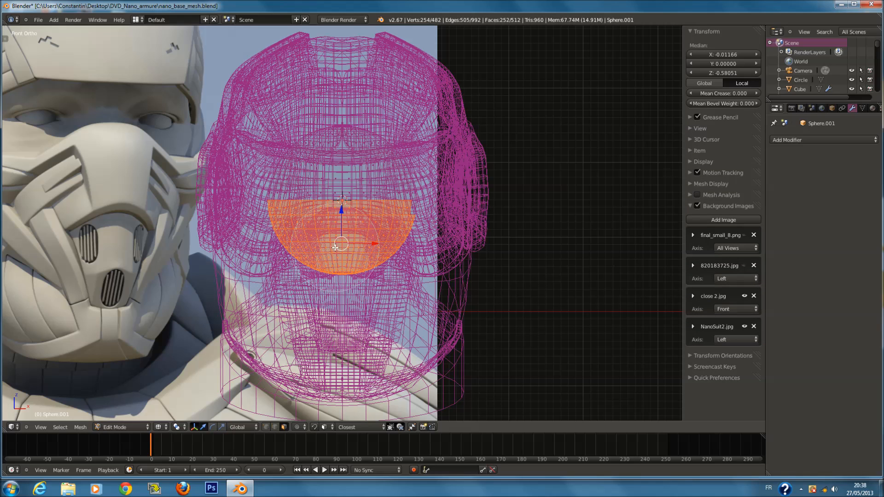
pyautogui.rightClick(435, 233)
pyautogui.press('z')
pyautogui.press('KP_3')
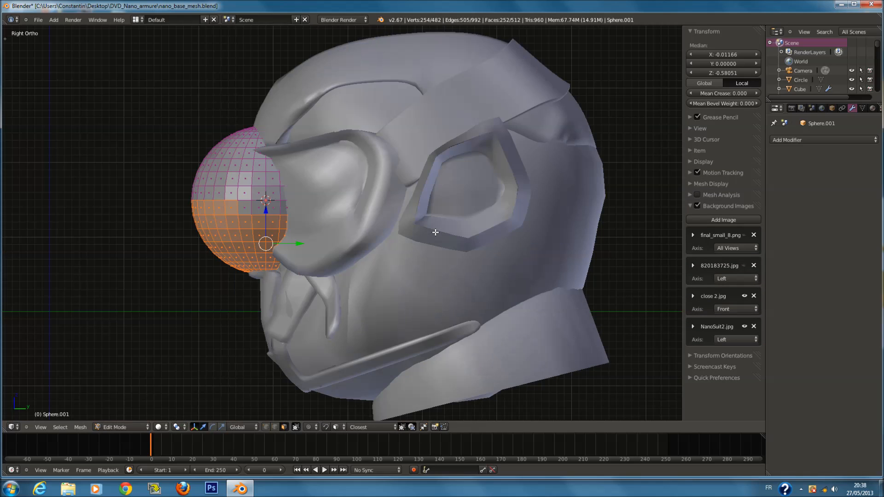
pyautogui.press('z')
pyautogui.press('c')
pyautogui.click(277, 248)
pyautogui.rightClick(318, 249)
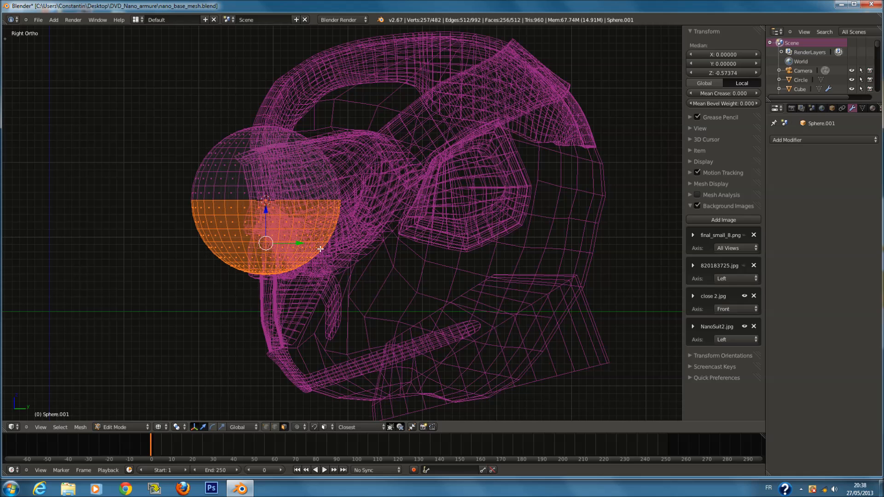
pyautogui.press('x')
pyautogui.click(320, 249)
pyautogui.press('z')
pyautogui.press('Tab')
# Add a Mirror modifier to the half sphere and mirror it along Z instead of X.
pyautogui.click(860, 140)
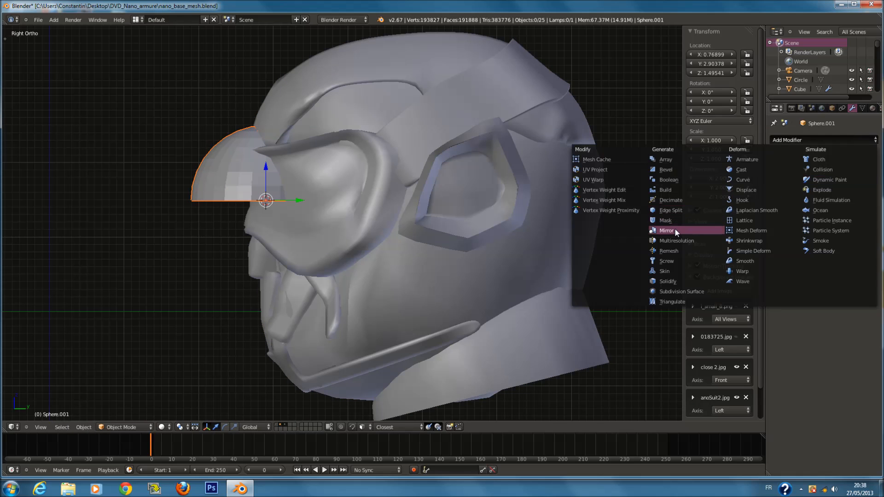
pyautogui.click(663, 231)
pyautogui.press('z')
pyautogui.press('Tab')
pyautogui.click(777, 214)
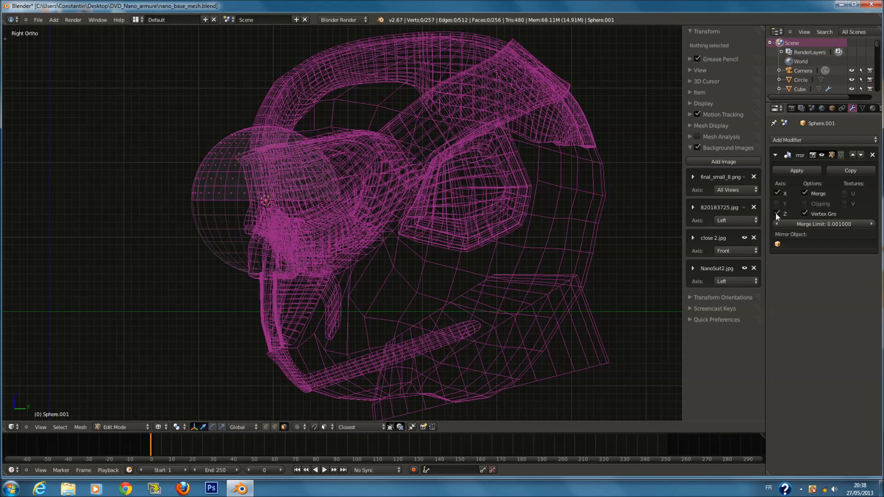
pyautogui.click(777, 193)
pyautogui.press('KP_1')
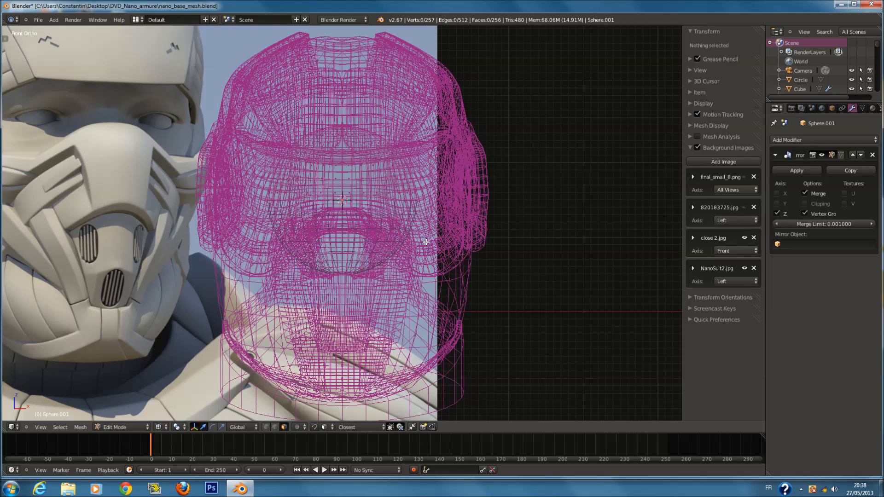
# Rotate the whole half-sphere mesh 90 degrees around X and 90 degrees around Z.
pyautogui.write('zarx90')
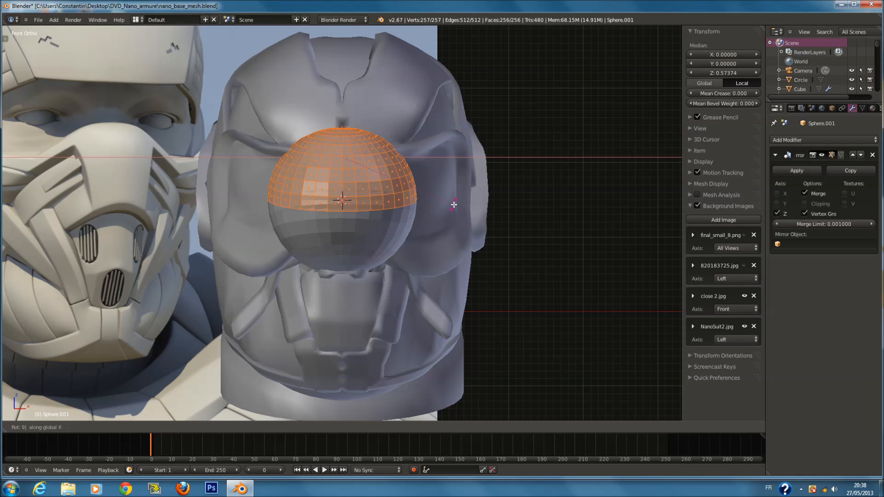
pyautogui.press('BackSpace')
pyautogui.press('BackSpace')
pyautogui.press('z')
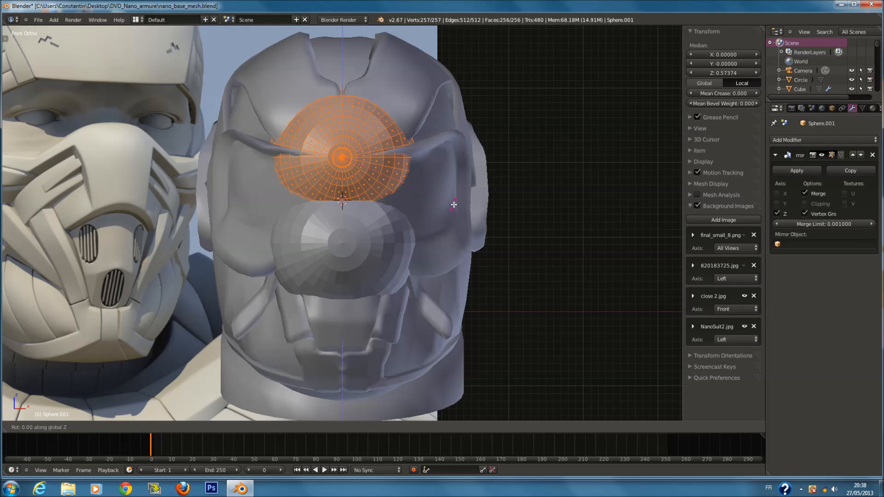
pyautogui.click(453, 199)
pyautogui.write('rz90')
pyautogui.click(454, 199)
# Mirror the half sphere along X instead of Z and move its mesh about 1.67 units along negative X.
pyautogui.moveTo(379, 161); pyautogui.dragTo(258, 179)
pyautogui.hotkey('ctrl', 'z')
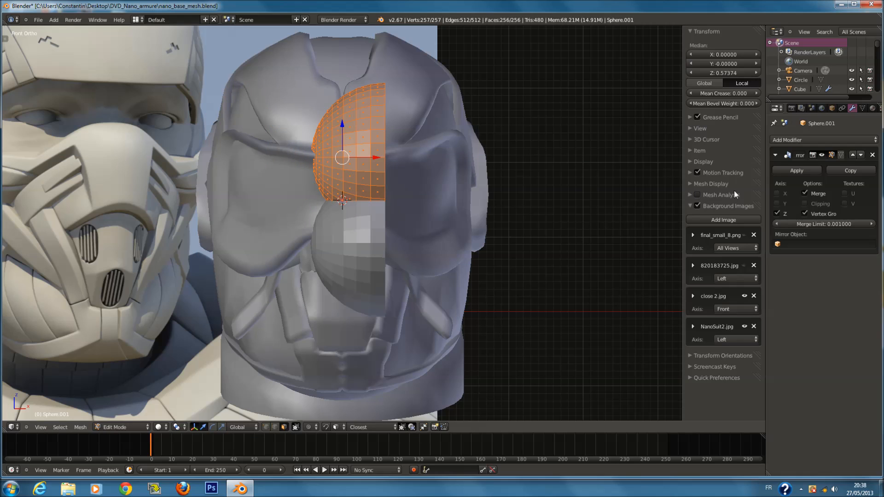
pyautogui.click(776, 193)
pyautogui.click(777, 213)
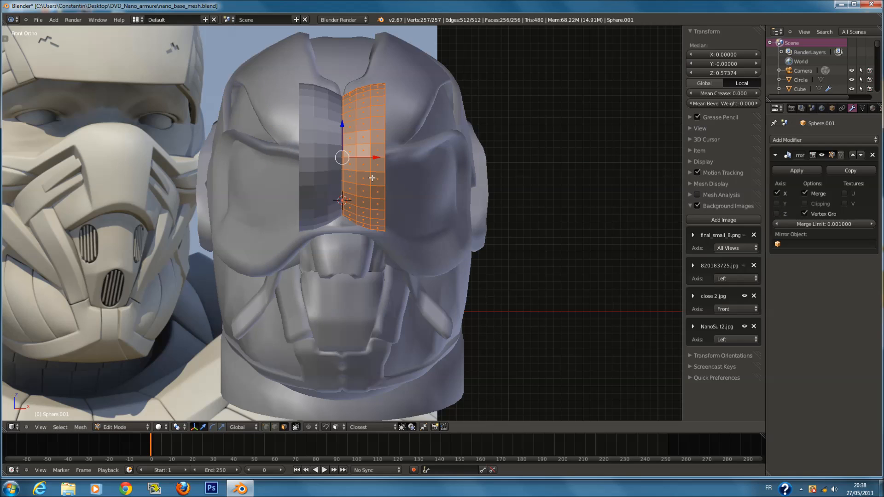
pyautogui.click(368, 160)
pyautogui.moveTo(380, 158); pyautogui.dragTo(255, 162)
# Scale the half sphere down along X to flatten it into a shallow dome on the helmet's side.
pyautogui.keyDown('ctrl'); pyautogui.scroll(-4, 357, 169); pyautogui.keyUp('ctrl')
pyautogui.press('s')
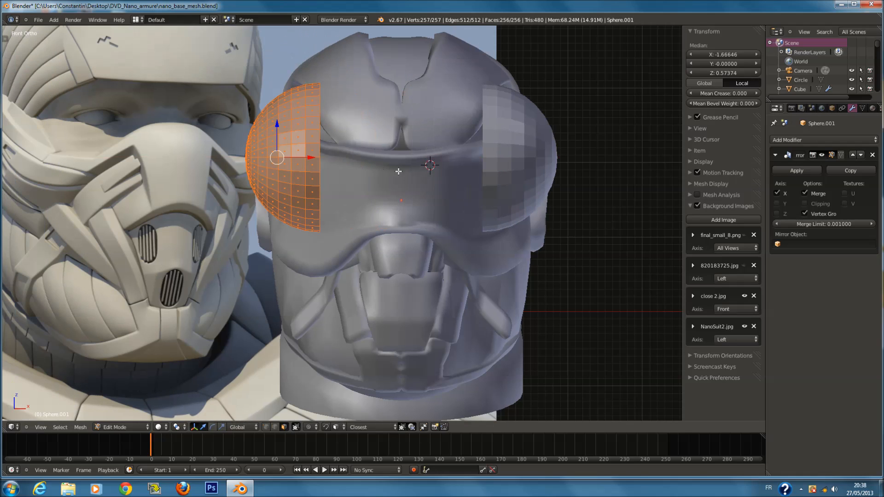
pyautogui.press('x')
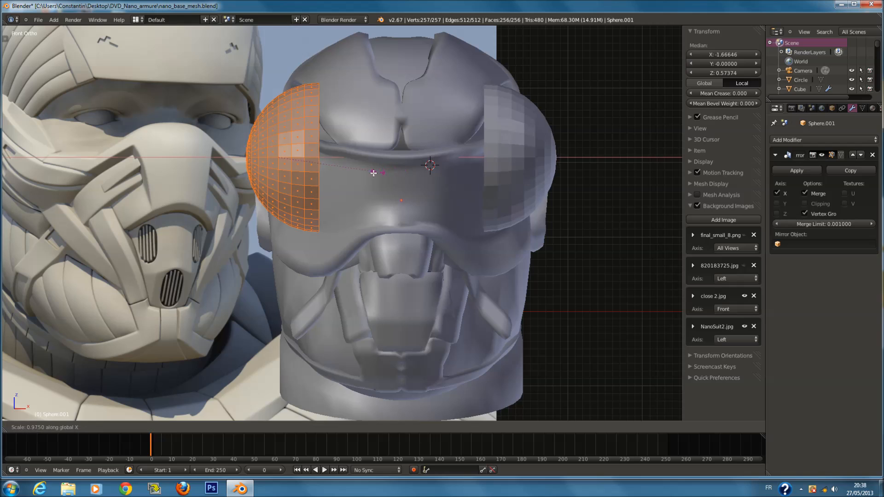
pyautogui.click(304, 177)
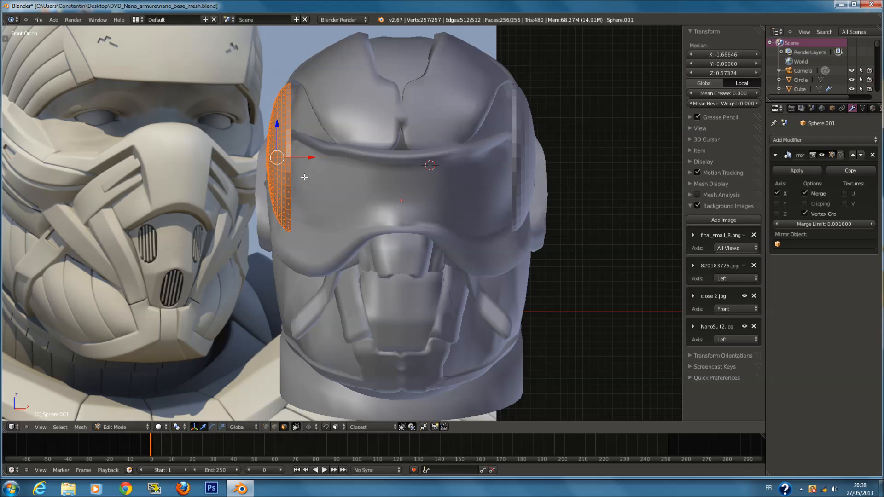
# Move the half-sphere mesh about 2.87 units along positive Y, toward the back of the helmet's side.
pyautogui.press('KP_7')
pyautogui.press('g')
pyautogui.click(359, 56)
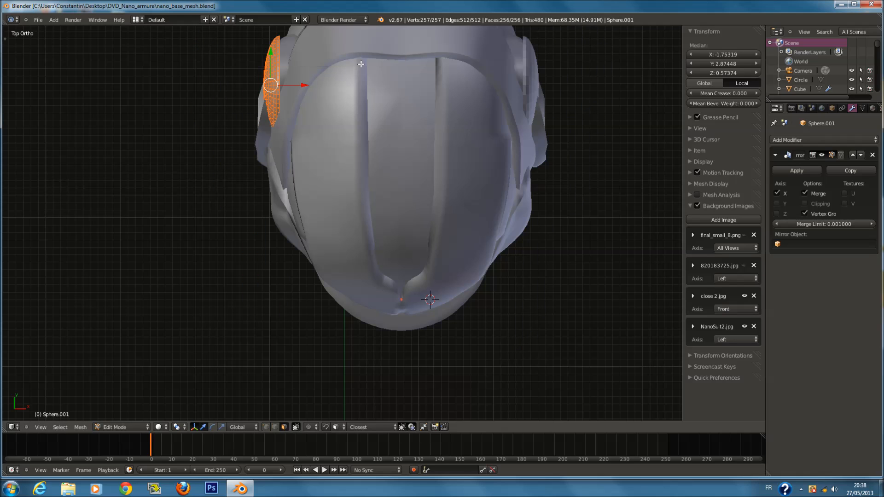
# Position the half sphere inside the recessed side plate's opening and scale it down to fit.
pyautogui.press('ctrl+KP_3')
pyautogui.scroll(4, 368, 164)
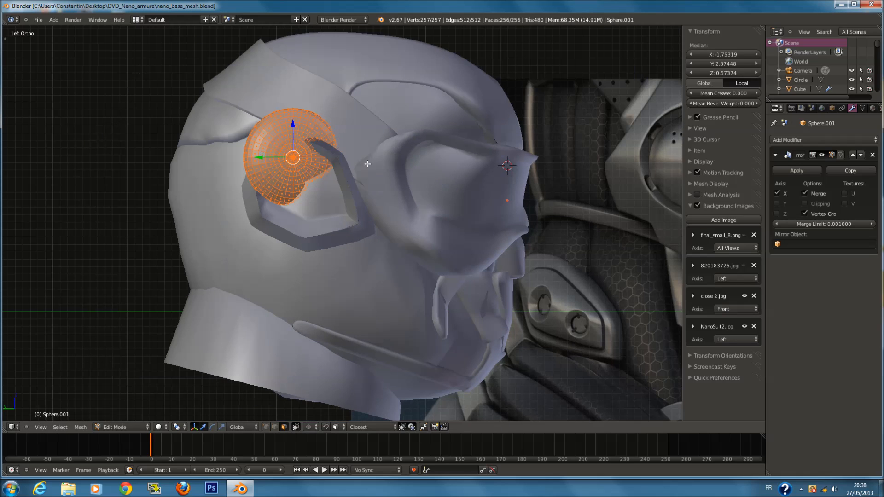
pyautogui.press('g')
pyautogui.click(389, 213)
pyautogui.press('s')
pyautogui.click(407, 197)
# Rotate the half sphere slightly to follow the helmet's side and save the file.
pyautogui.moveTo(408, 197); pyautogui.dragTo(337, 180, button='middle')
pyautogui.press('r')
pyautogui.click(322, 183)
pyautogui.scroll(-4, 350, 189)
pyautogui.press('ctrl+KP_3')
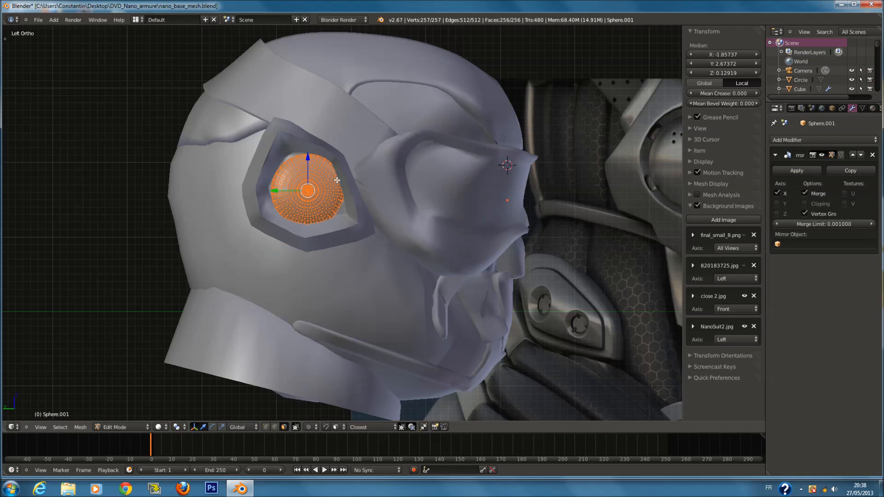
pyautogui.keyDown('ctrl'); pyautogui.scroll(6, 412, 187); pyautogui.keyUp('ctrl')
pyautogui.hotkey('ctrl', 's')
pyautogui.click(411, 188)
# Scale the half sphere slightly along X to adjust how far the dome bulges from the plate.
pyautogui.moveTo(405, 193); pyautogui.dragTo(245, 208, button='middle')
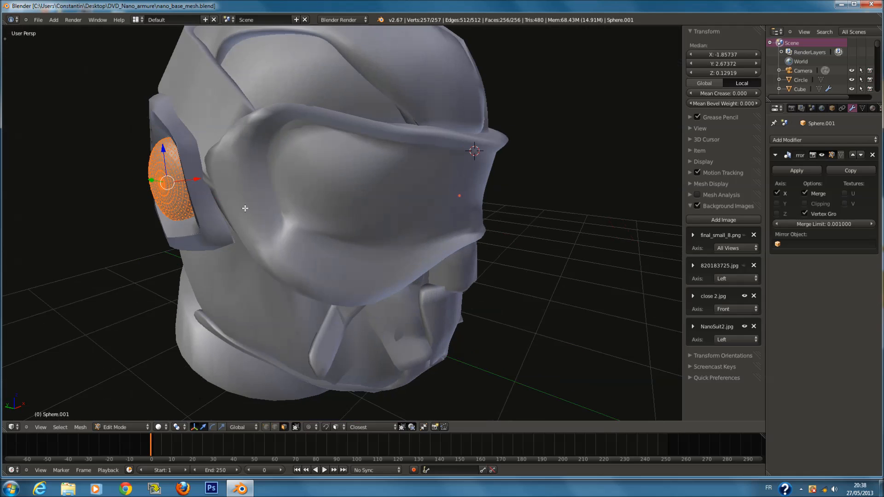
pyautogui.press('s')
pyautogui.press('y')
pyautogui.press('x')
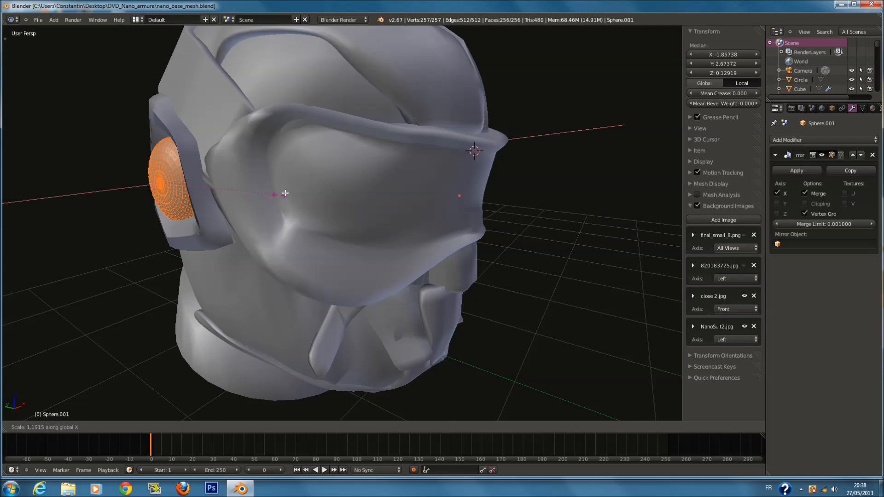
pyautogui.click(275, 197)
# Rotate the half sphere around Z and around X to align it with the recessed plate.
pyautogui.moveTo(184, 181); pyautogui.dragTo(303, 211, button='middle')
pyautogui.press('r')
pyautogui.press('z')
pyautogui.click(385, 292)
pyautogui.press('r')
pyautogui.press('x')
pyautogui.click(303, 221)
# Shift the half sphere slightly back and up within the recess and save the file.
pyautogui.moveTo(300, 167); pyautogui.dragTo(292, 166)
pyautogui.press('g')
pyautogui.click(307, 174)
pyautogui.hotkey('ctrl', 's')
pyautogui.click(328, 192)
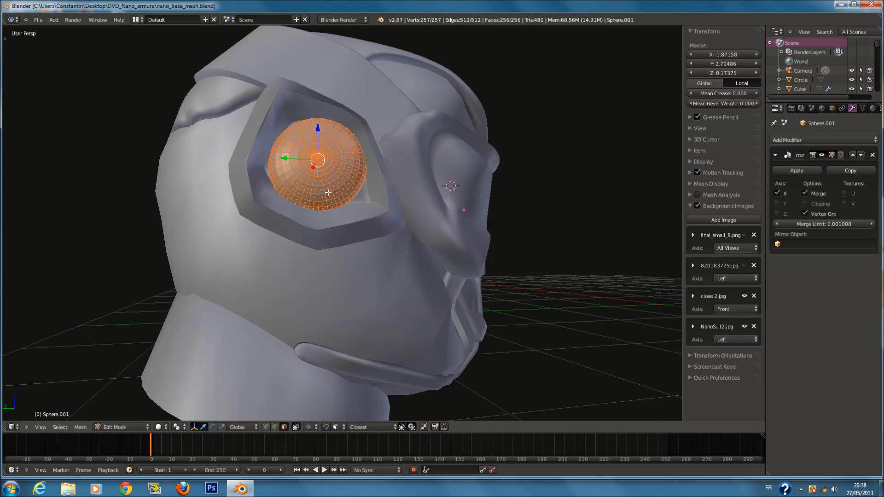
# Fine-tune the half sphere's size and position in the left view so it sits centred in the plate's opening.
pyautogui.press('ctrl+KP_3')
pyautogui.scroll(-2, 363, 196)
pyautogui.keyDown('shift'); pyautogui.moveTo(383, 191); pyautogui.dragTo(341, 188, button='middle'); pyautogui.keyUp('shift')
pyautogui.scroll(2, 345, 187)
pyautogui.press('s')
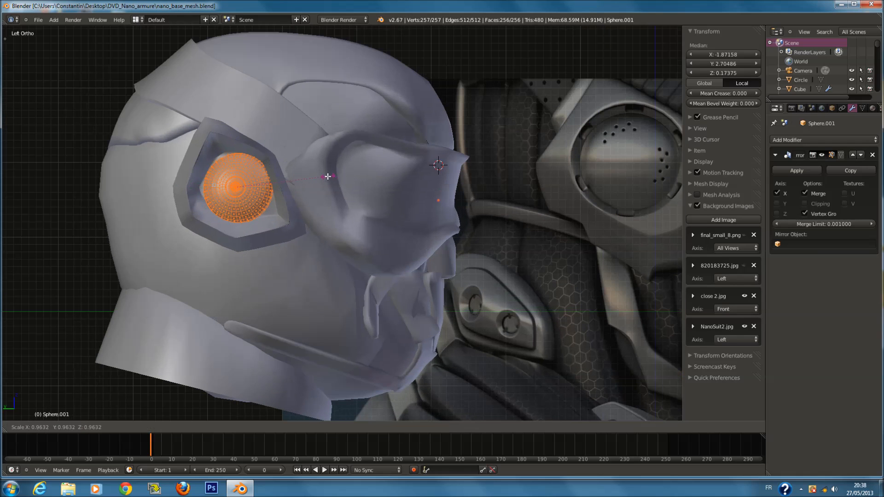
pyautogui.click(318, 179)
pyautogui.press('g')
pyautogui.click(317, 183)
pyautogui.press('s')
pyautogui.click(327, 212)
pyautogui.press('g')
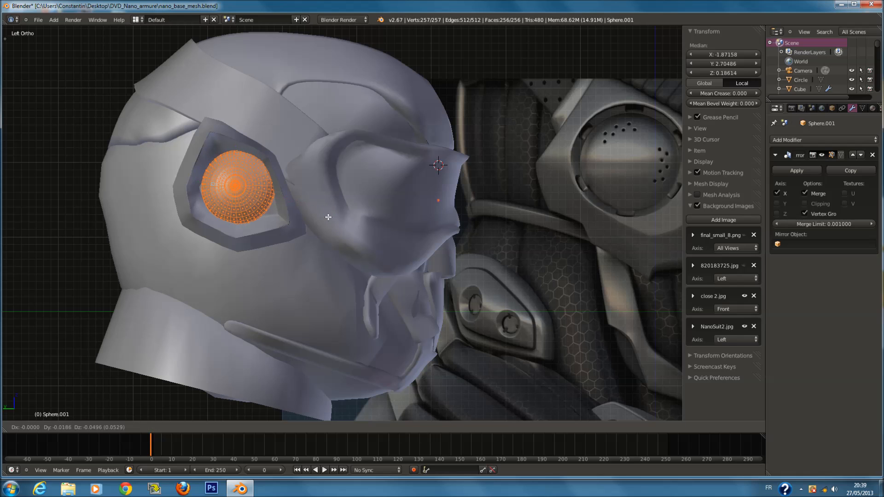
pyautogui.click(328, 217)
# Set the mean crease of all the recessed side plate's edges to 1.
pyautogui.press('Tab')
pyautogui.rightClick(276, 218)
pyautogui.press('Tab')
pyautogui.press('z')
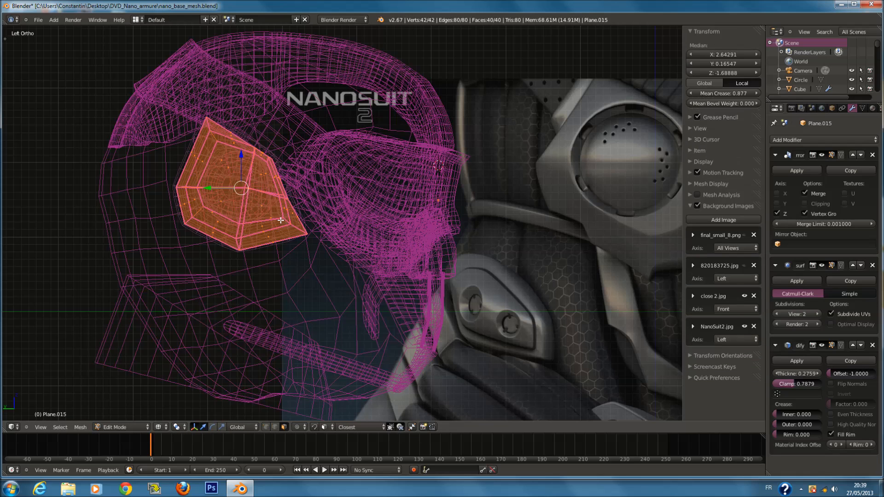
pyautogui.scroll(1, 281, 220)
pyautogui.press('a')
pyautogui.press('z')
pyautogui.press('z')
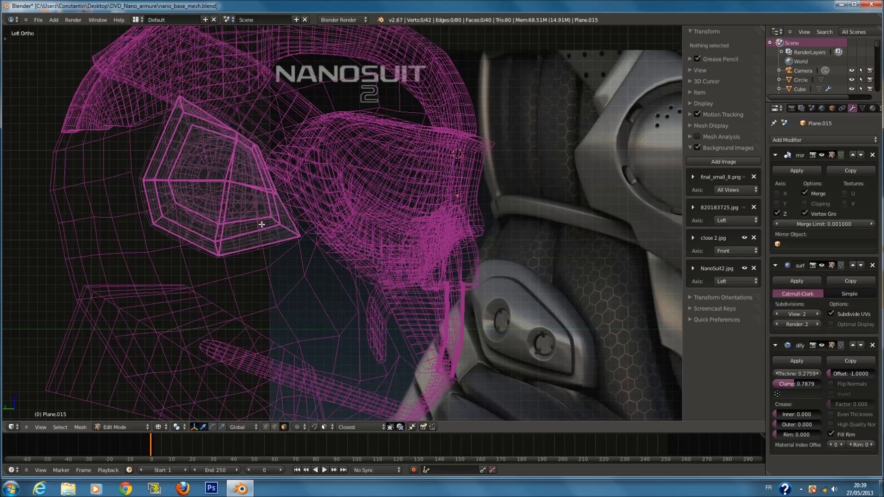
pyautogui.press('a')
pyautogui.press('z')
pyautogui.click(729, 92)
pyautogui.write('1')
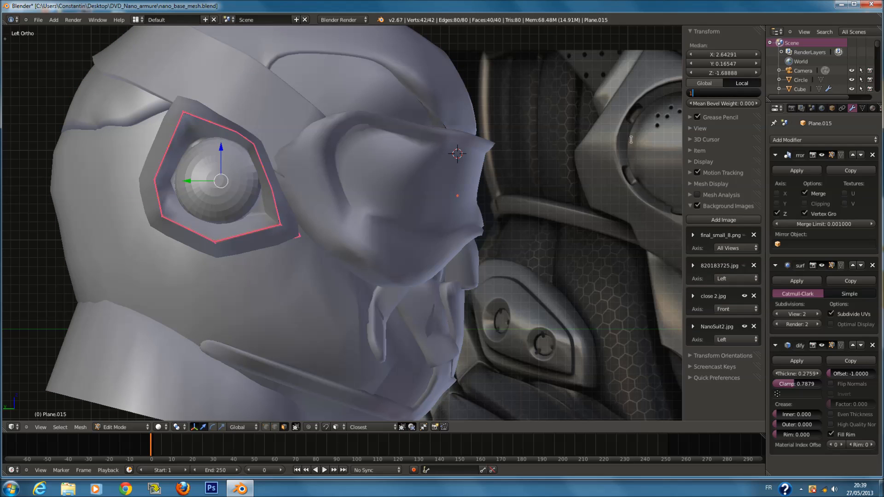
pyautogui.press('Return')
# Check the creased side plate in object mode and undo its crease change.
pyautogui.press('Tab')
pyautogui.scroll(-1, 372, 189)
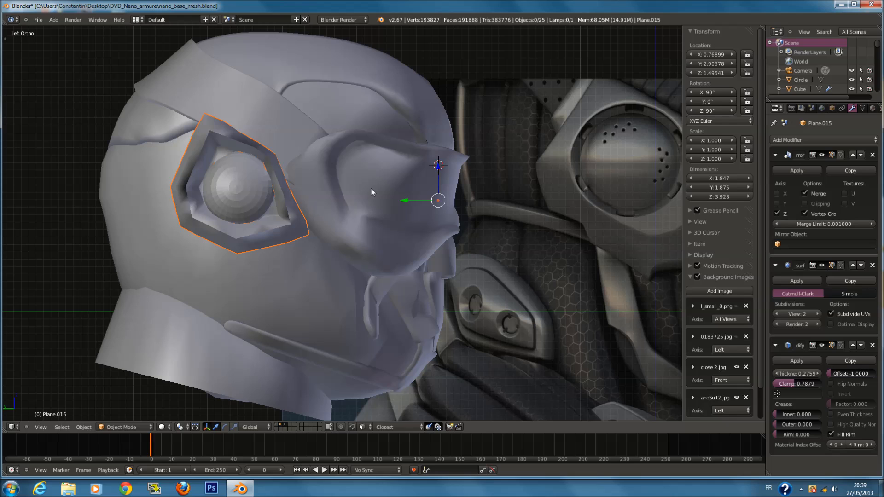
pyautogui.press('Tab')
pyautogui.press('Tab')
pyautogui.press('Tab')
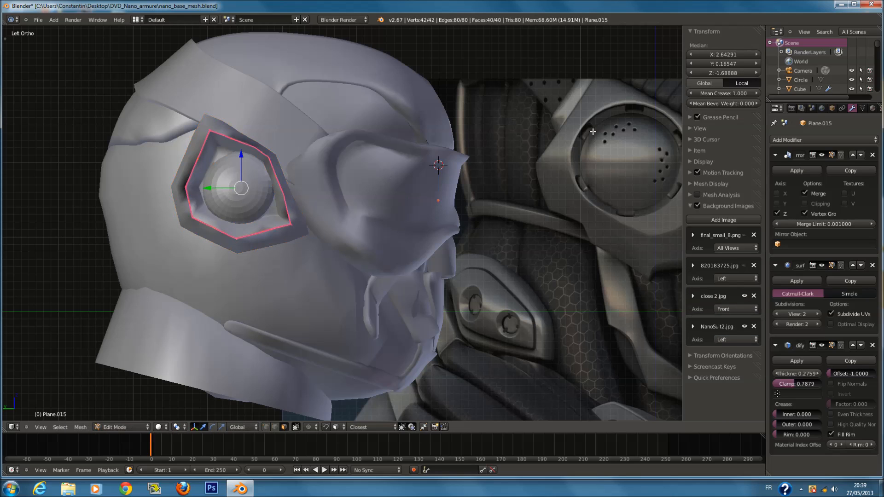
pyautogui.press('Tab')
# Apply smooth shading to the half sphere in the side plate.
pyautogui.rightClick(251, 188)
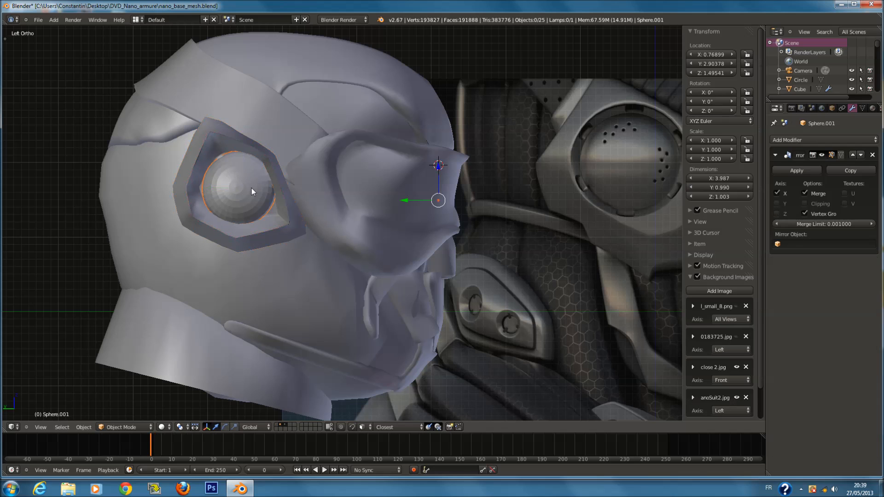
pyautogui.press('t')
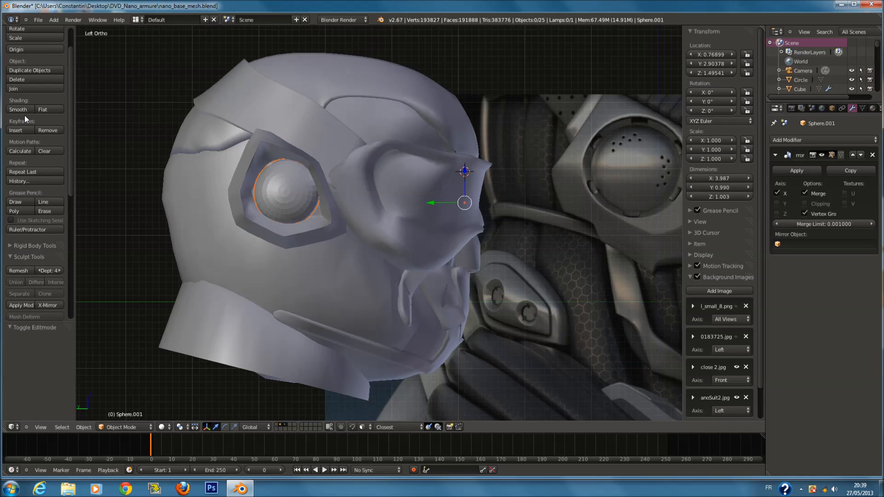
pyautogui.click(18, 110)
pyautogui.press('t')
# Nudge the half-sphere mesh slightly toward the rear and up within the plate's opening.
pyautogui.press('Tab')
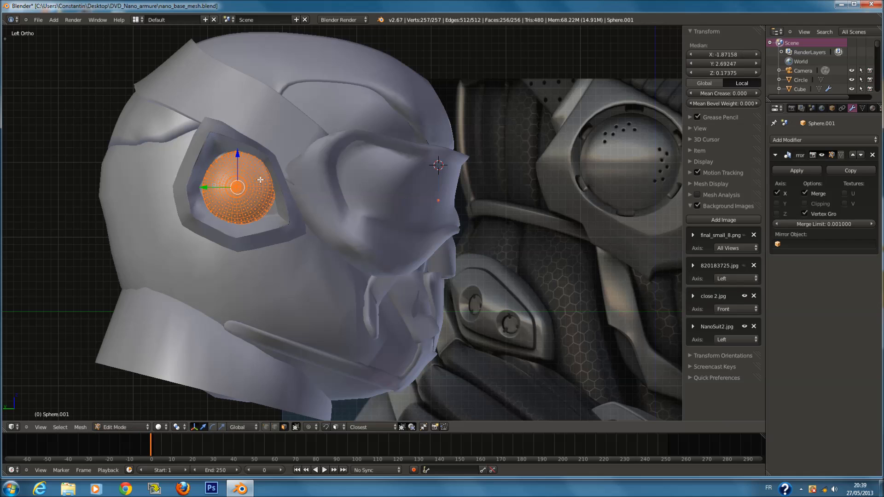
pyautogui.press('g')
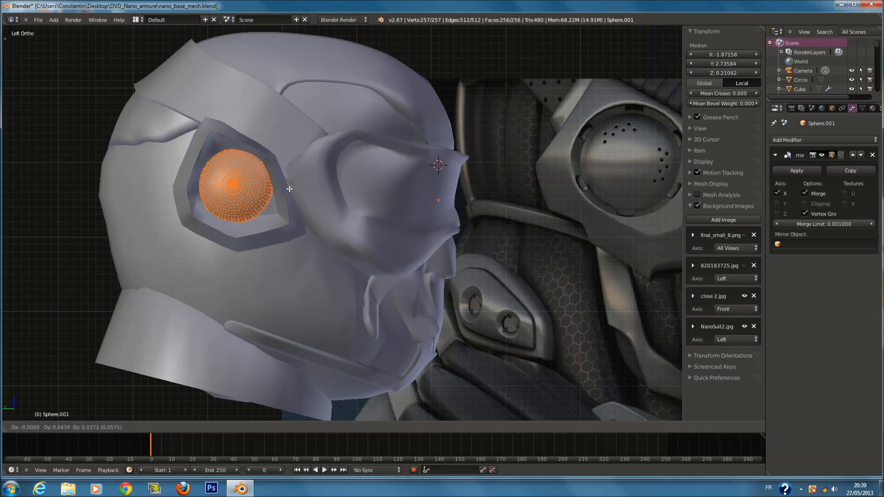
pyautogui.click(289, 191)
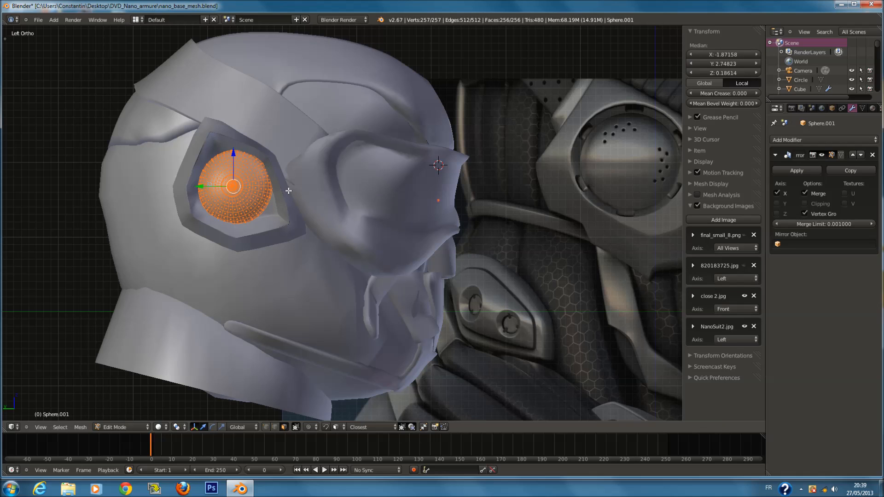
# Open the recessed side plate's mesh for editing and try extending a selection from one of its lower faces.
pyautogui.press('Tab')
pyautogui.rightClick(254, 151)
pyautogui.press('Tab')
pyautogui.scroll(2, 535, 160)
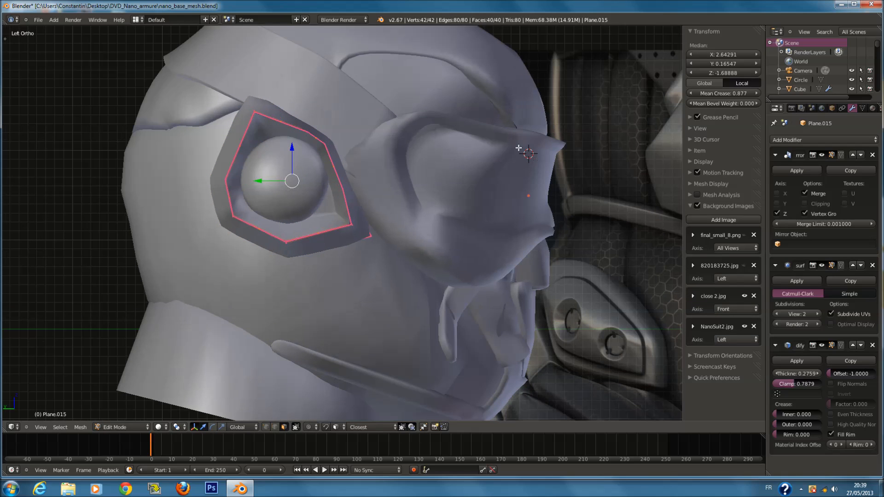
pyautogui.rightClick(352, 231)
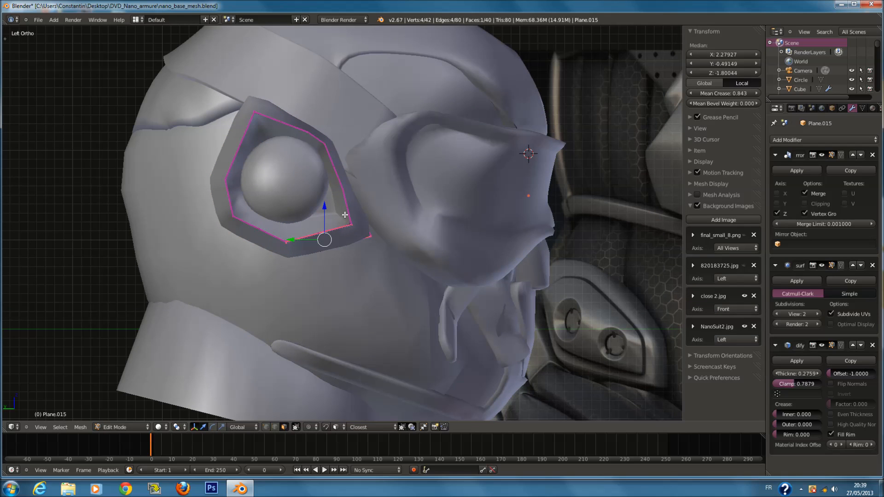
pyautogui.hotkey('ctrl', 'l')
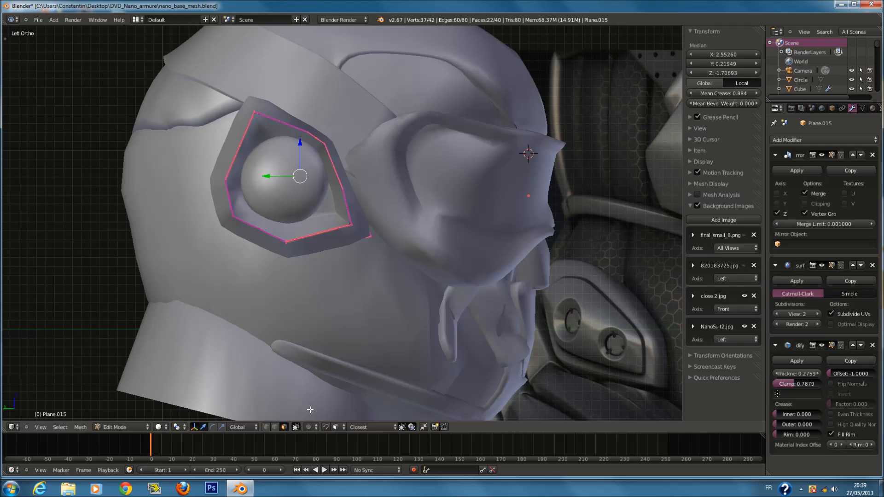
# Select the edge loop around the side plate's opening and reduce its crease to 0.
pyautogui.rightClick(334, 238)
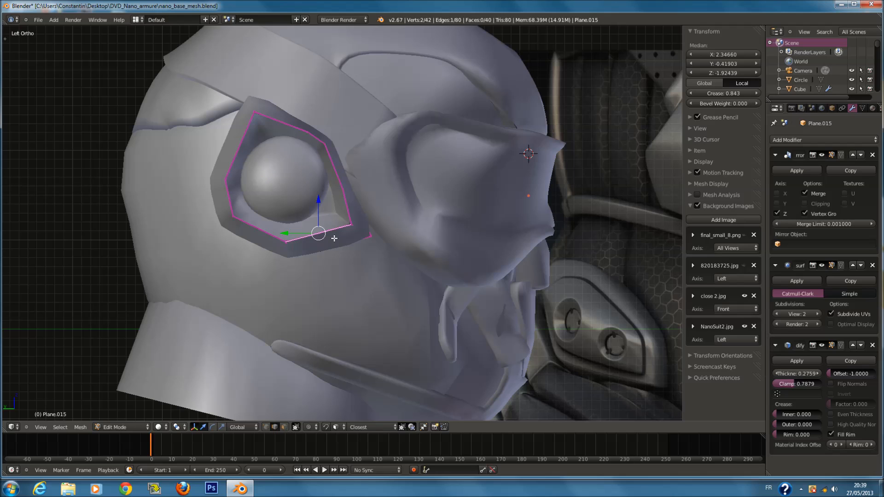
pyautogui.keyDown('alt'); pyautogui.rightClick(346, 198); pyautogui.keyUp('alt')
pyautogui.keyDown('alt'); pyautogui.rightClick(320, 236); pyautogui.keyUp('alt')
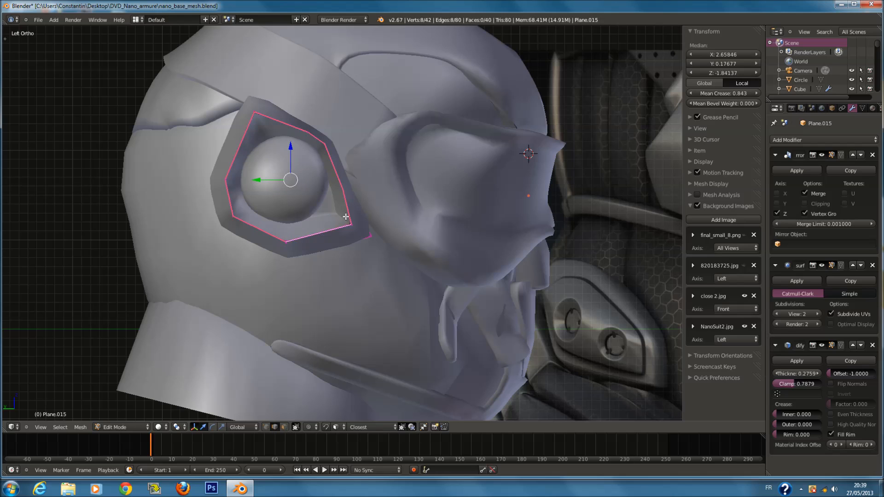
pyautogui.press('a')
pyautogui.rightClick(347, 206)
pyautogui.keyDown('alt'); pyautogui.rightClick(337, 229); pyautogui.keyUp('alt')
pyautogui.keyDown('shift'); pyautogui.moveTo(660, 129); pyautogui.dragTo(588, 129, button='middle'); pyautogui.keyUp('shift')
pyautogui.hotkey('ctrl', 's')
pyautogui.click(604, 139)
pyautogui.scroll(-1, 603, 138)
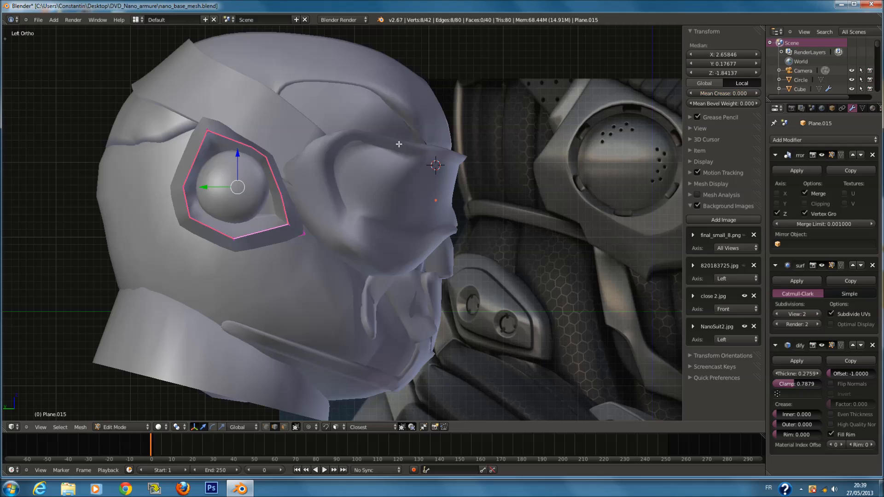
# Examine the side plate's mesh in wireframe from the front and its solid form from the sides.
pyautogui.press('z')
pyautogui.moveTo(358, 168); pyautogui.dragTo(346, 194, button='middle')
pyautogui.press('KP_1')
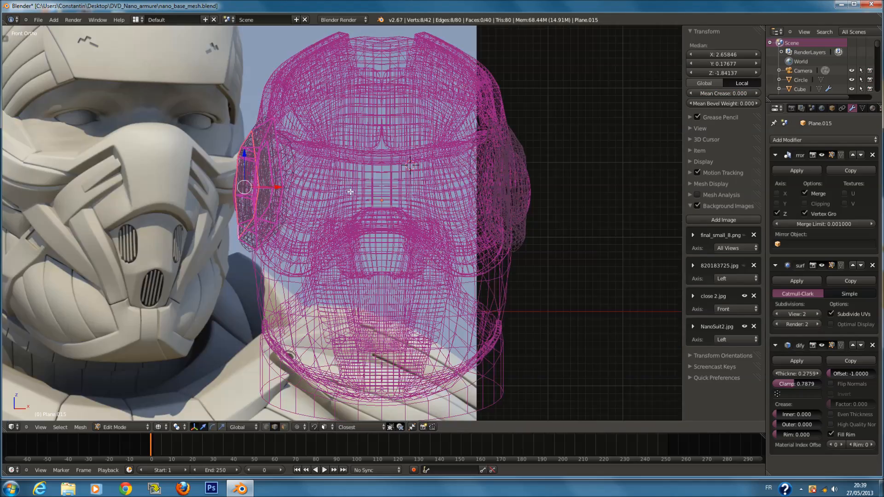
pyautogui.press('KP_3')
pyautogui.press('z')
pyautogui.press('Tab')
pyautogui.press('ctrl+KP_3')
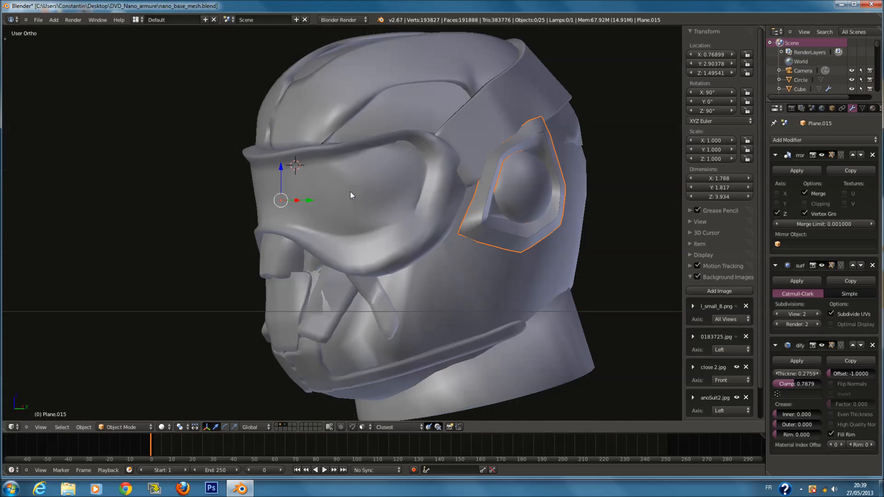
pyautogui.press('Tab')
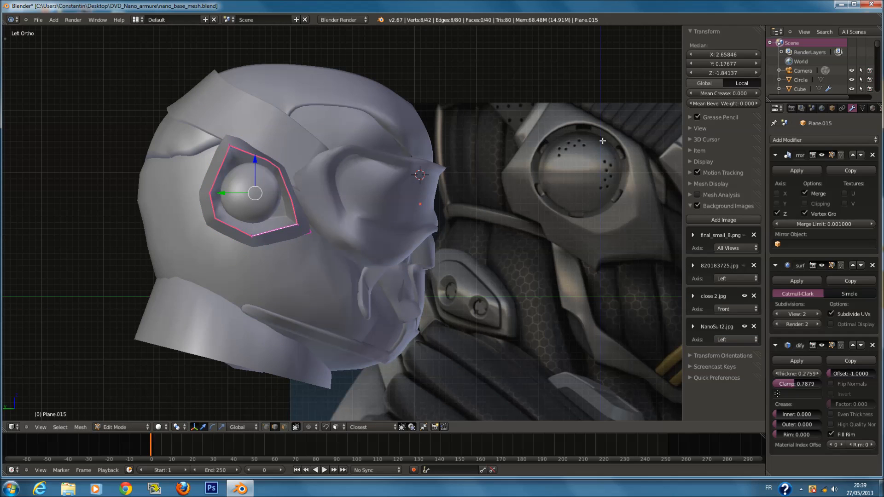
# Select the whole side plate mesh and set its mean crease to 0.
pyautogui.press('a')
pyautogui.press('a')
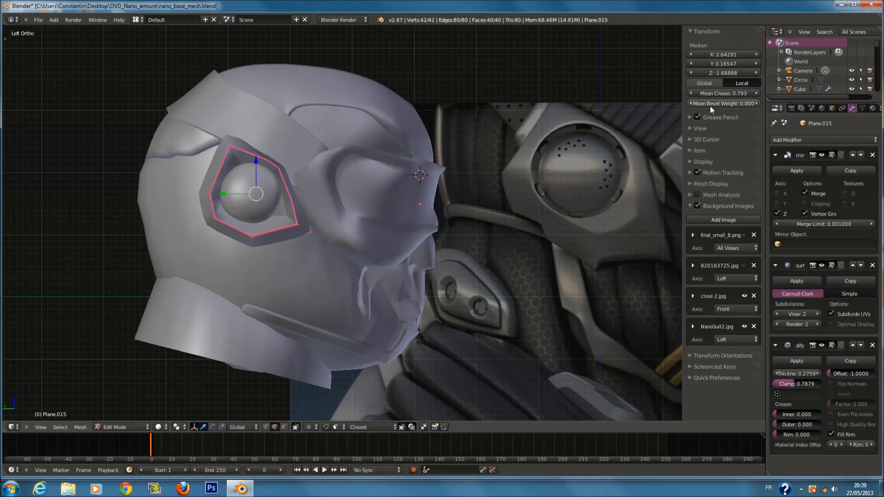
pyautogui.moveTo(730, 92); pyautogui.dragTo(470, 118)
# Select the edges along the side plate's outer outline and set their crease to 1.
pyautogui.press('z')
pyautogui.rightClick(239, 137)
pyautogui.press('z')
pyautogui.keyDown('shift'); pyautogui.rightClick(215, 159); pyautogui.keyUp('shift')
pyautogui.press('z')
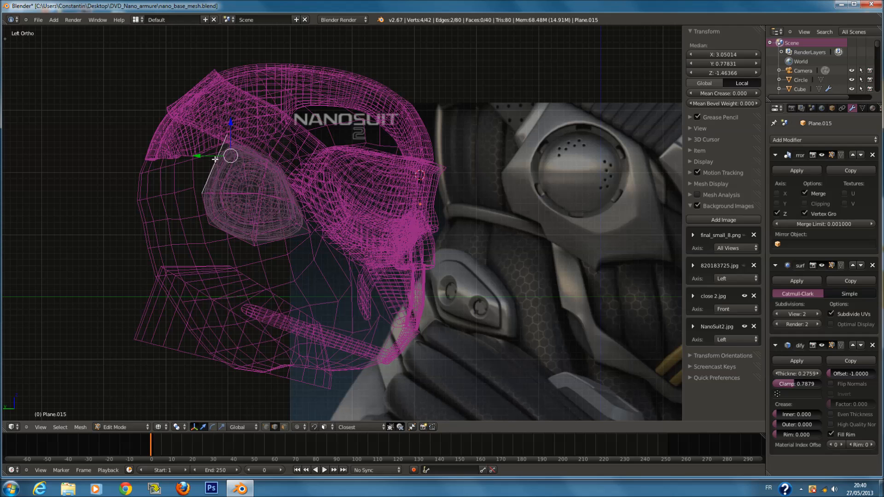
pyautogui.keyDown('shift'); pyautogui.rightClick(204, 209); pyautogui.keyUp('shift')
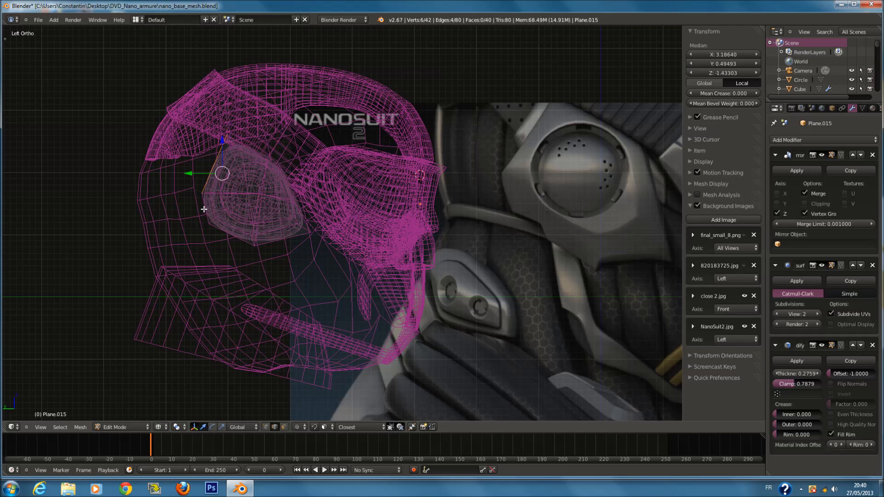
pyautogui.keyDown('alt'); pyautogui.keyDown('shift'); pyautogui.rightClick(200, 213); pyautogui.keyUp('shift'); pyautogui.keyUp('alt')
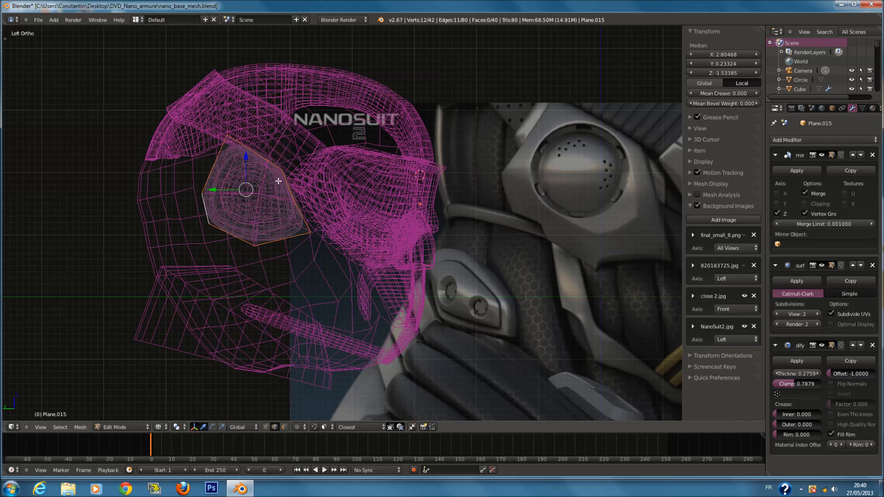
pyautogui.press('z')
pyautogui.click(726, 94)
pyautogui.write('1')
pyautogui.press('Return')
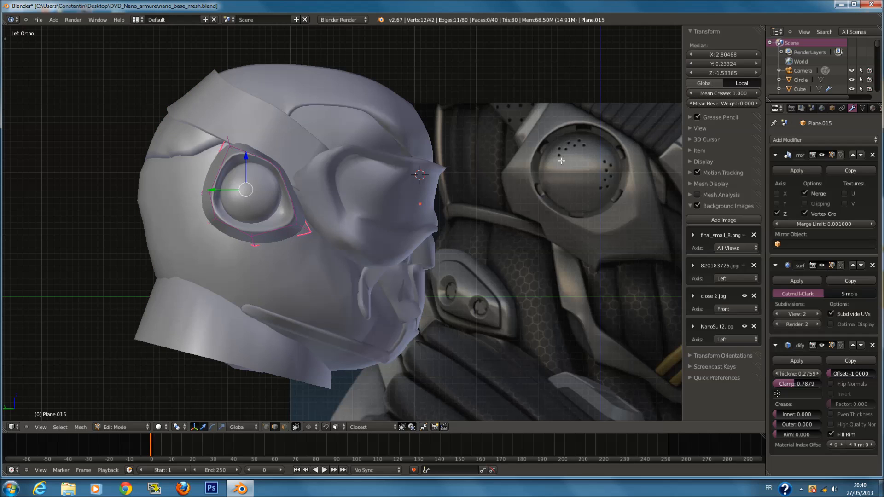
# Select the two short edges at the side plate's rear corners and set their crease to 1.
pyautogui.rightClick(206, 193)
pyautogui.keyDown('shift'); pyautogui.rightClick(210, 221); pyautogui.keyUp('shift')
pyautogui.press('z')
pyautogui.press('z')
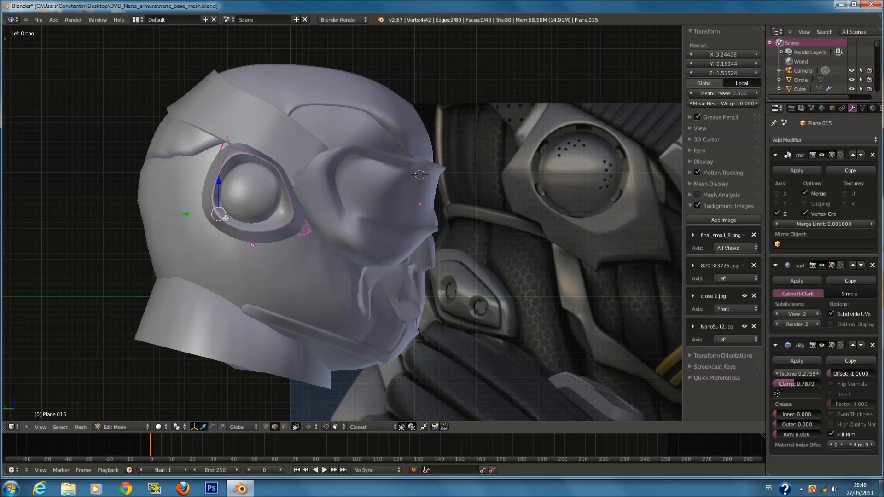
pyautogui.rightClick(211, 221)
pyautogui.press('z')
pyautogui.keyDown('shift'); pyautogui.rightClick(206, 195); pyautogui.keyUp('shift')
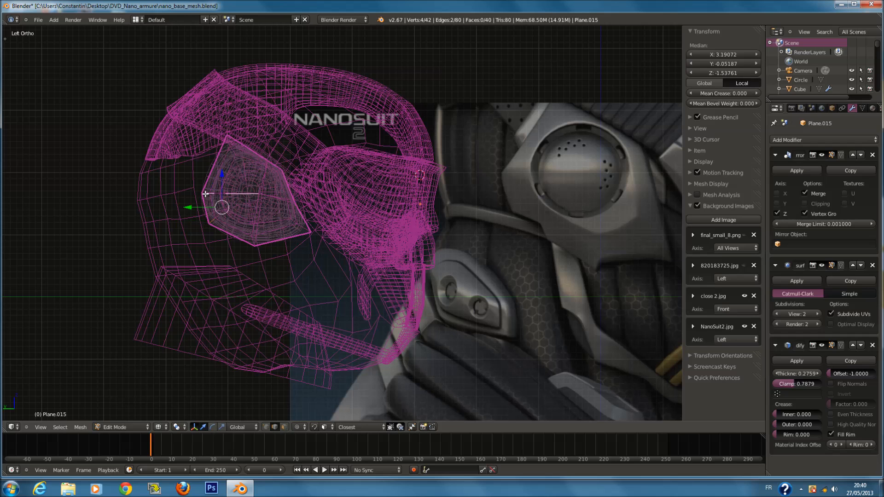
pyautogui.keyDown('shift'); pyautogui.rightClick(210, 199); pyautogui.keyUp('shift')
pyautogui.press('z')
pyautogui.press('z')
pyautogui.press('z')
pyautogui.write('1')
pyautogui.press('Return')
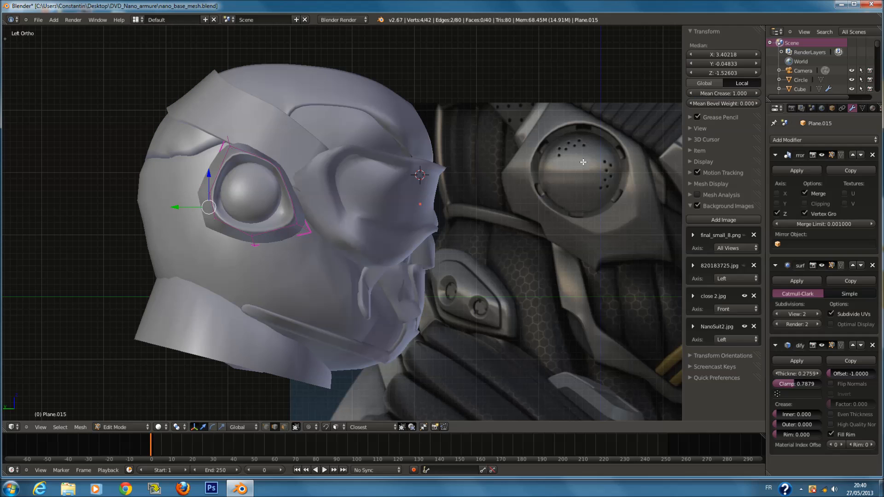
# Set the crease of the short edge at the side plate's lowest corner to 1 and save the file over the existing one.
pyautogui.rightClick(254, 238)
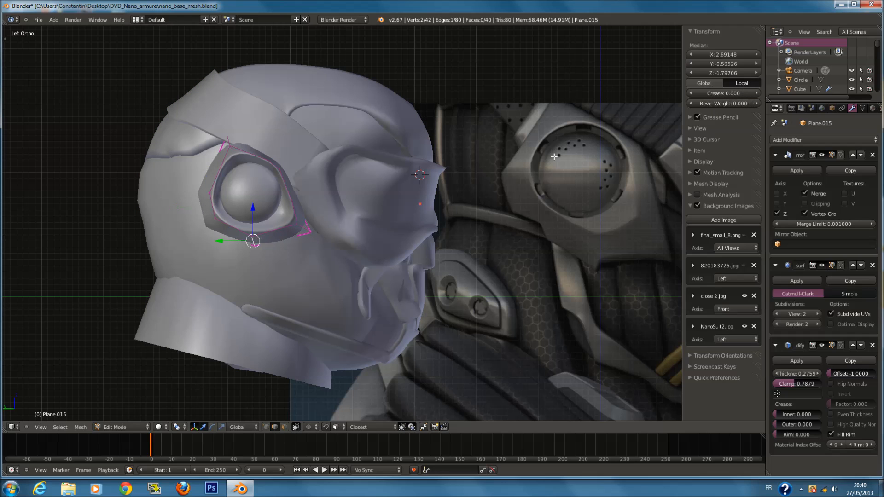
pyautogui.write('1')
pyautogui.press('Return')
pyautogui.hotkey('ctrl', 's')
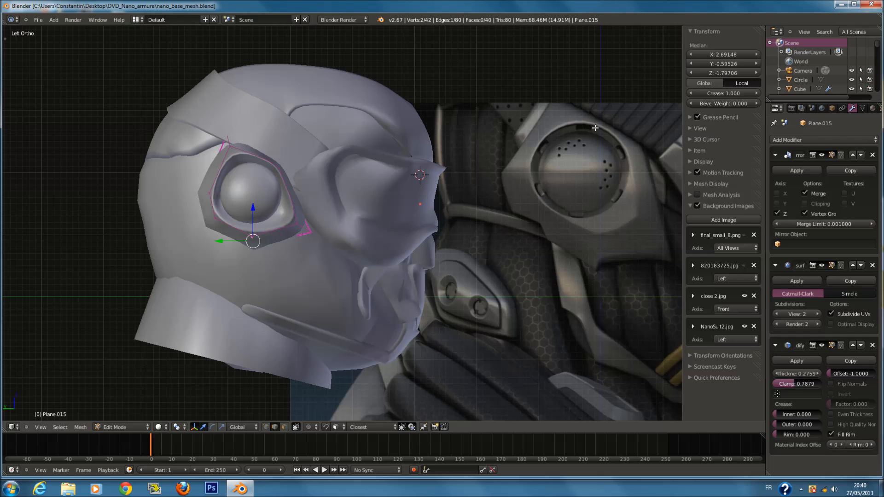
pyautogui.scroll(-2, 343, 173)
pyautogui.press('Tab')
pyautogui.keyDown('ctrl'); pyautogui.scroll(3, 352, 176); pyautogui.keyUp('ctrl')
pyautogui.hotkey('ctrl', 's')
pyautogui.click(352, 175)
# Crease the short edge at the side plate's front corner and save the file again.
pyautogui.press('Tab')
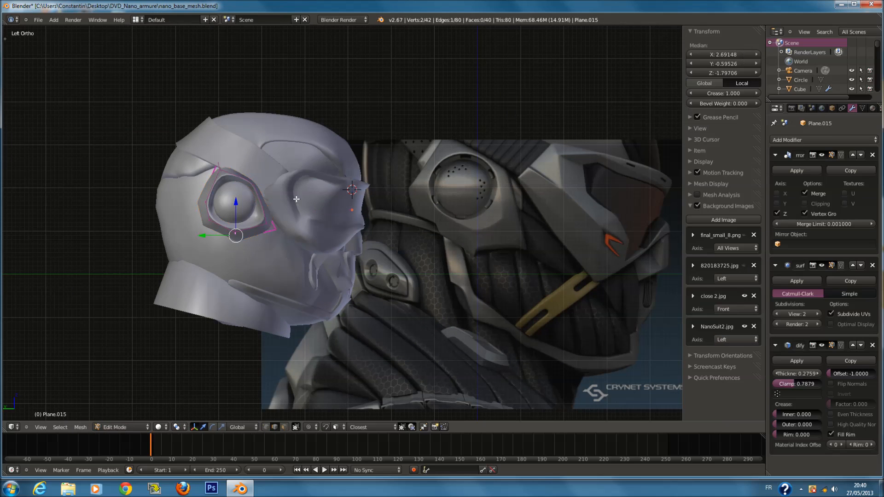
pyautogui.keyDown('shift'); pyautogui.scroll(-2, 295, 198); pyautogui.keyUp('shift')
pyautogui.scroll(2, 265, 215)
pyautogui.rightClick(244, 197)
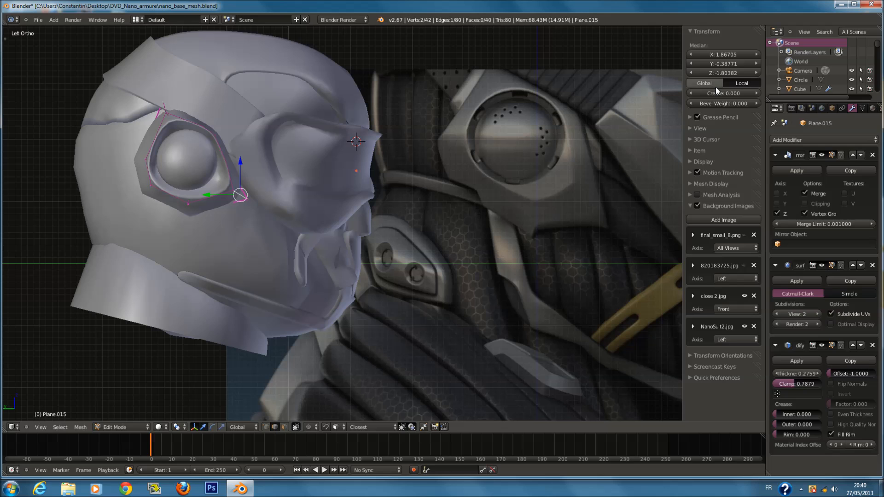
pyautogui.press('Return')
pyautogui.press('Tab')
pyautogui.scroll(-2, 519, 153)
pyautogui.hotkey('ctrl', 's')
pyautogui.click(520, 156)
pyautogui.scroll(-1, 483, 157)
pyautogui.keyDown('ctrl'); pyautogui.scroll(-3, 482, 175); pyautogui.keyUp('ctrl')
pyautogui.scroll(4, 413, 203)
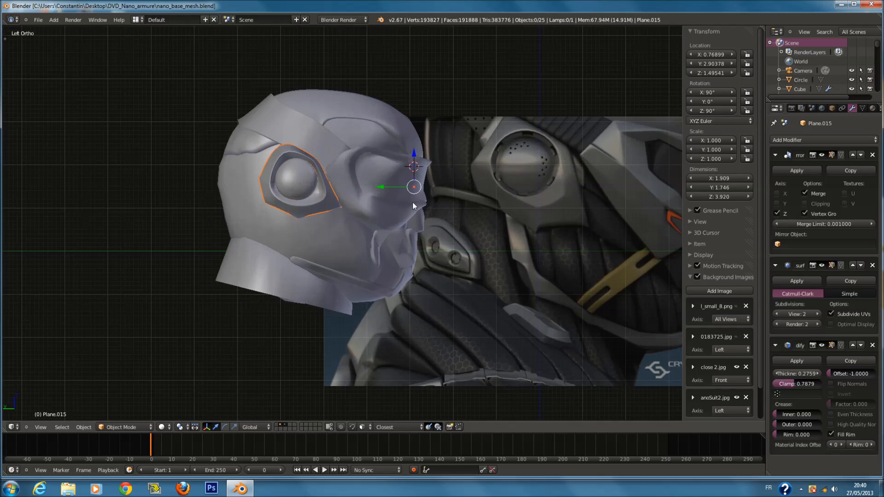
# Move the whole side plate mesh slightly rearward and down, by about 0.15 units.
pyautogui.press('Tab')
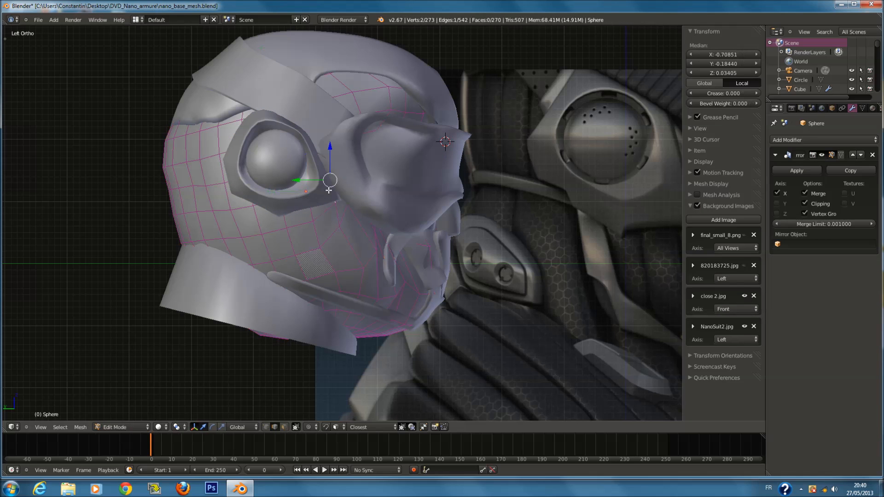
pyautogui.press('Tab')
pyautogui.press('Tab')
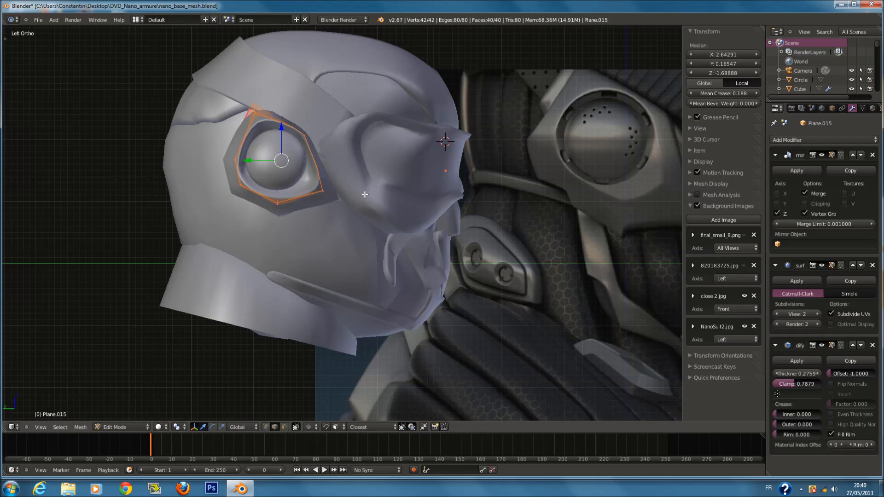
pyautogui.press('g')
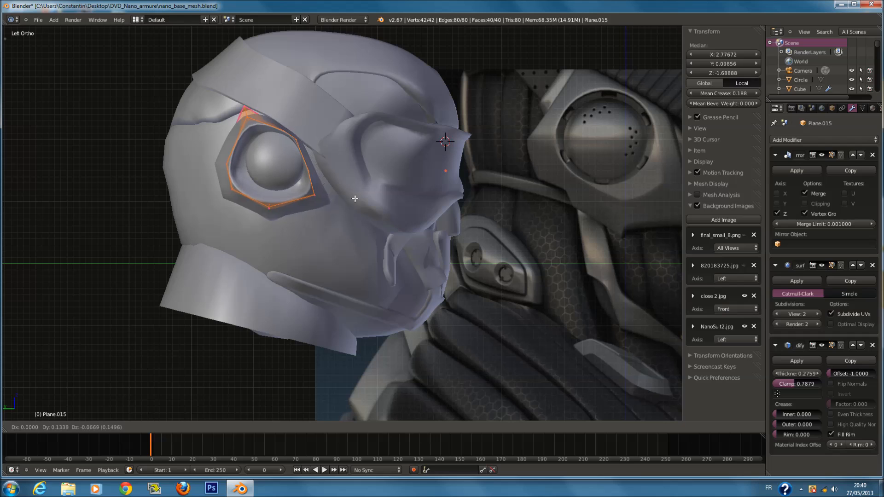
pyautogui.click(355, 198)
pyautogui.scroll(-2, 361, 199)
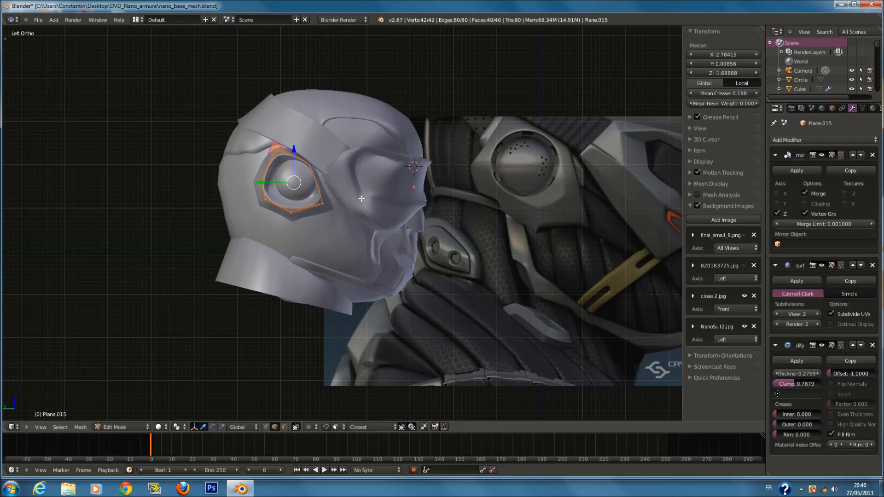
pyautogui.scroll(2, 362, 198)
pyautogui.press('Tab')
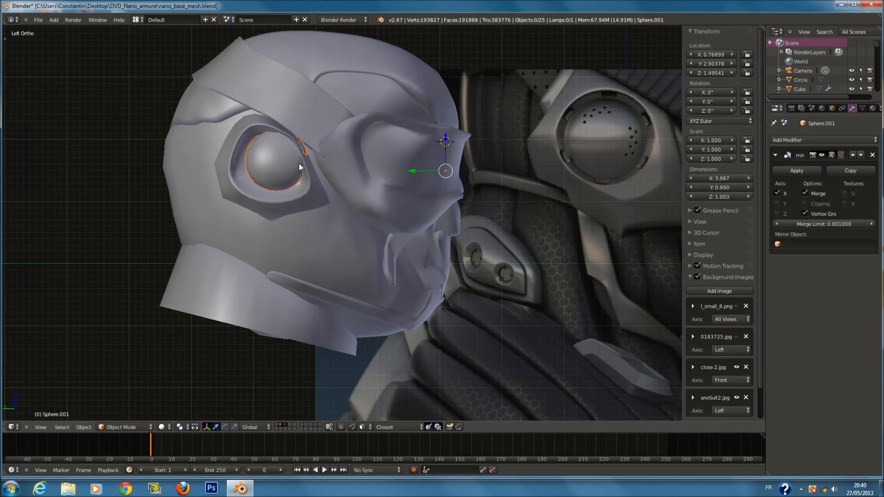
# Move the whole dome mesh slightly rearward and down by about 0.14 units, keeping it inside the plate's recess.
pyautogui.rightClick(294, 162)
pyautogui.press('Tab')
pyautogui.press('g')
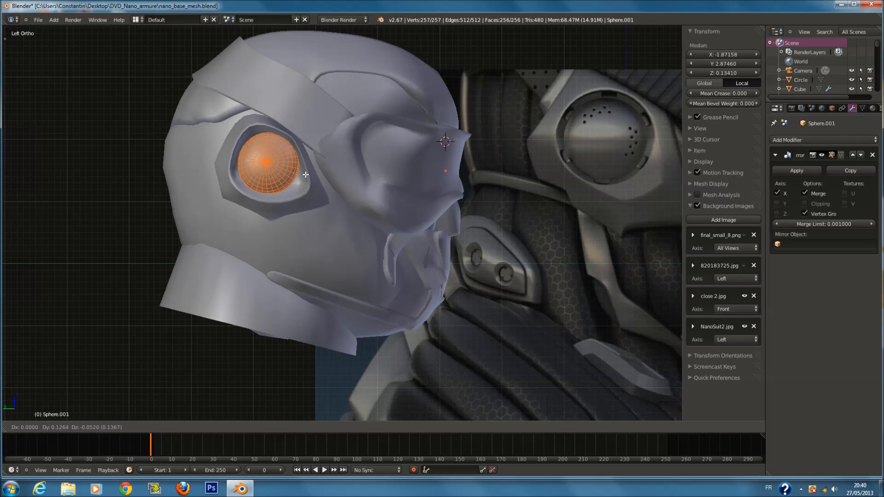
pyautogui.click(304, 178)
pyautogui.press('Tab')
# Select the vertices along the visor plate's rear edge in wireframe and set their mean crease to 1.
pyautogui.press('z')
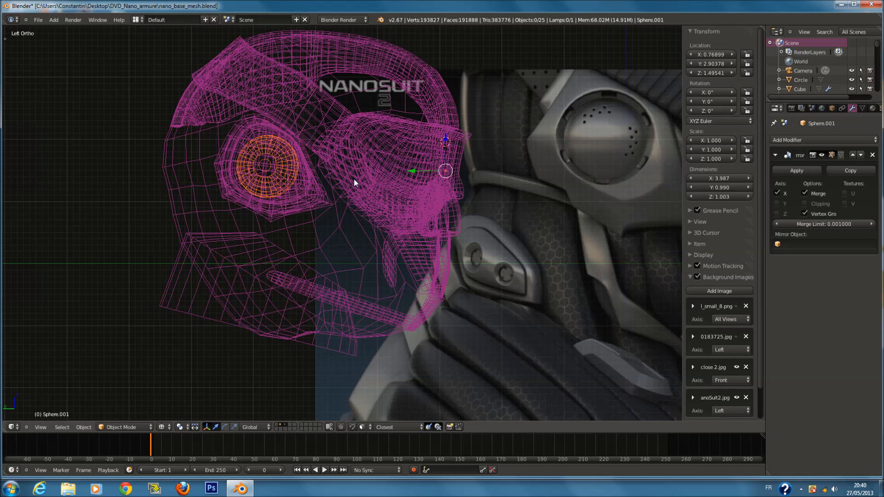
pyautogui.rightClick(333, 184)
pyautogui.scroll(-1, 361, 191)
pyautogui.scroll(-1, 362, 191)
pyautogui.press('Tab')
pyautogui.press('z')
pyautogui.scroll(1, 343, 196)
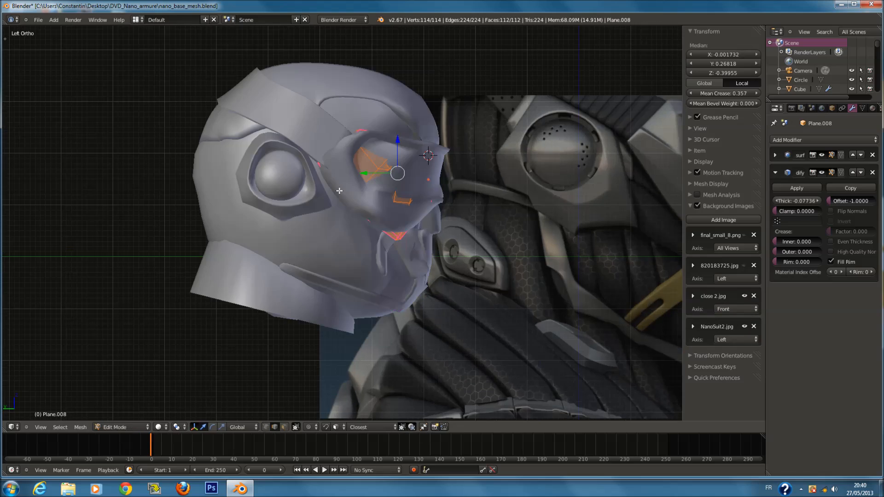
pyautogui.scroll(1, 332, 230)
pyautogui.press('z')
pyautogui.click(268, 427)
pyautogui.scroll(2, 343, 225)
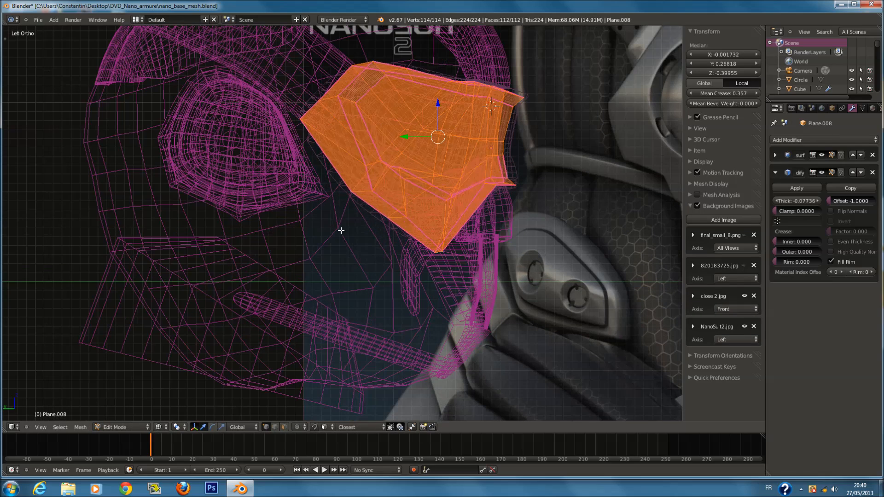
pyautogui.press('a')
pyautogui.press('c')
pyautogui.scroll(3, 342, 193)
pyautogui.moveTo(342, 193)
pyautogui.mouseDown()
pyautogui.moveTo(302, 139)
pyautogui.moveTo(304, 120)
pyautogui.mouseUp()
pyautogui.rightClick(319, 131)
pyautogui.press('z')
pyautogui.click(747, 94)
pyautogui.write('1')
pyautogui.press('Return')
# Extend the selection to the vertices at the visor plate's upper rear corner and set the mean crease to 1.
pyautogui.press('z')
pyautogui.press('c')
pyautogui.moveTo(349, 171)
pyautogui.mouseDown()
pyautogui.moveTo(322, 135)
pyautogui.moveTo(319, 106)
pyautogui.mouseUp()
pyautogui.rightClick(319, 105)
pyautogui.press('z')
pyautogui.click(739, 94)
pyautogui.write('1')
pyautogui.press('Return')
# Rotate the visor plate's selected rear faces slightly counterclockwise and shift them by about 0.02 units.
pyautogui.press('z')
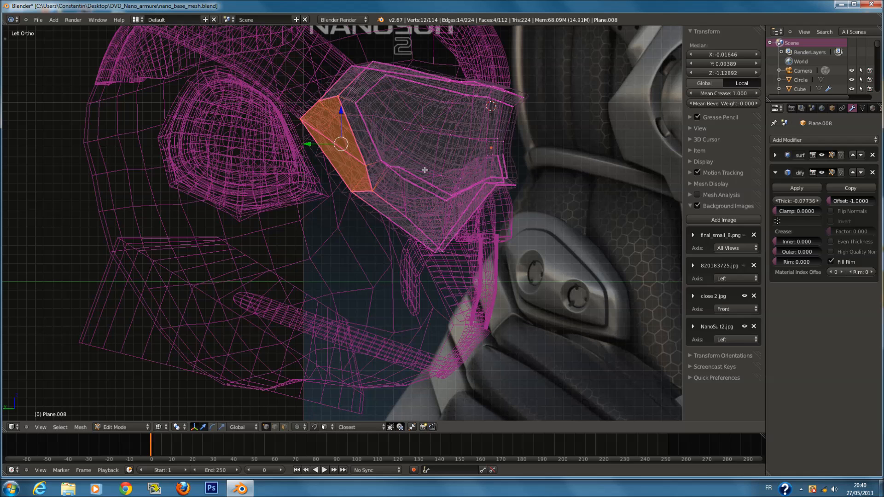
pyautogui.press('r')
pyautogui.click(470, 163)
pyautogui.press('g')
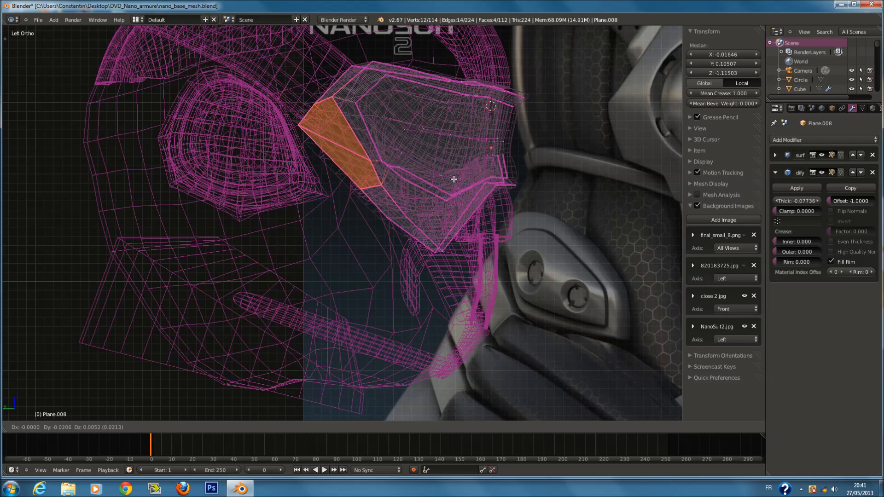
pyautogui.click(455, 179)
pyautogui.press('z')
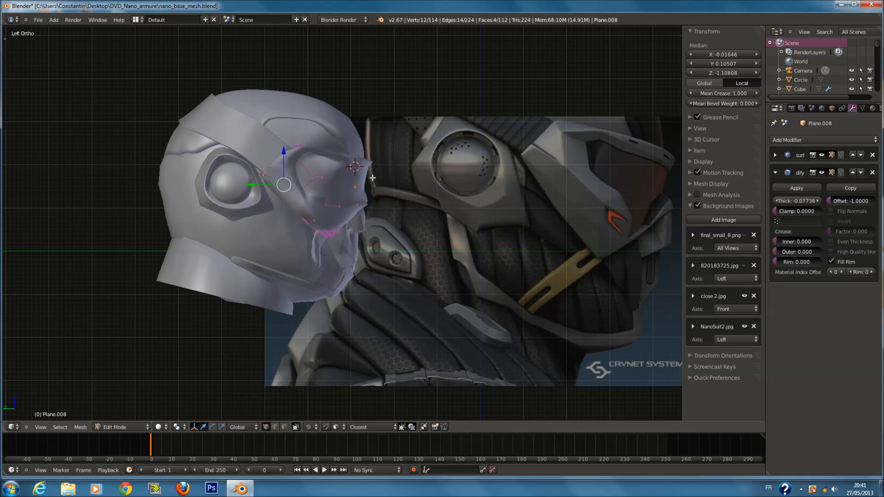
# Save the file and move the visor plate's selected rear faces slightly once more.
pyautogui.press('Tab')
pyautogui.hotkey('ctrl', 's')
pyautogui.press('Tab')
pyautogui.press('g')
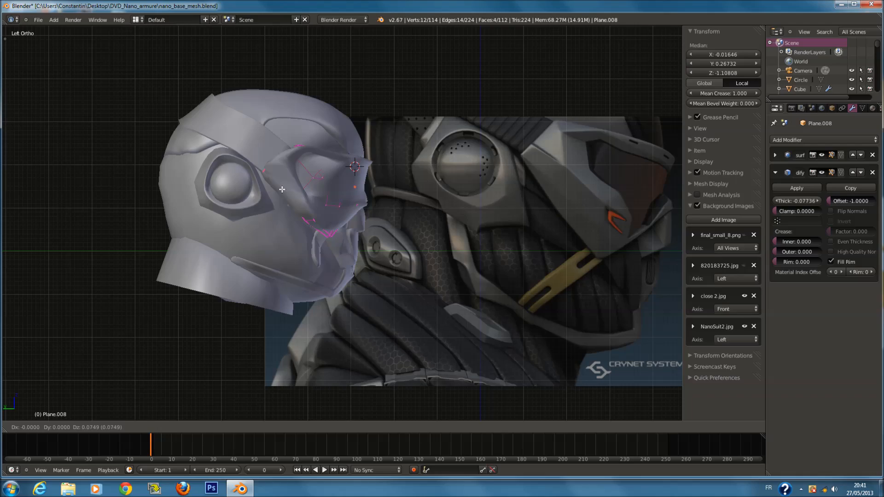
pyautogui.click(322, 194)
pyautogui.press('Tab')
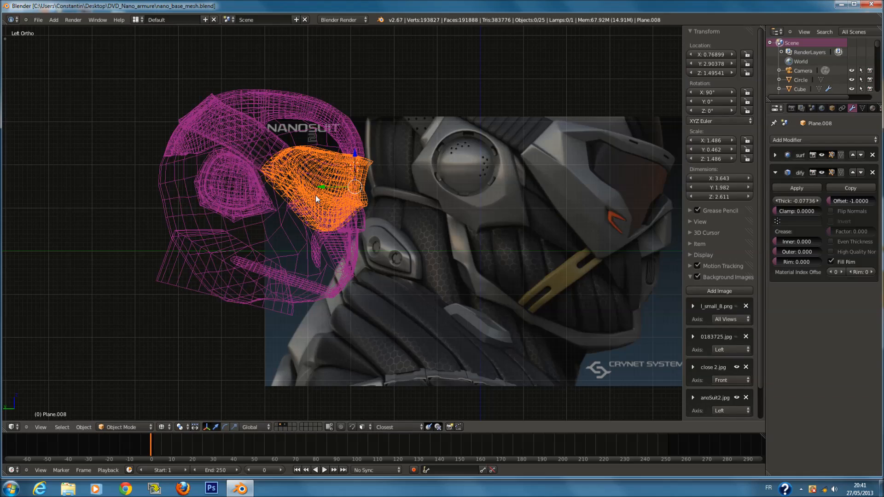
# Select the rear end edge of the nose piece's narrow side strip and rotate it to follow the visor plate's slope.
pyautogui.scroll(4, 376, 197)
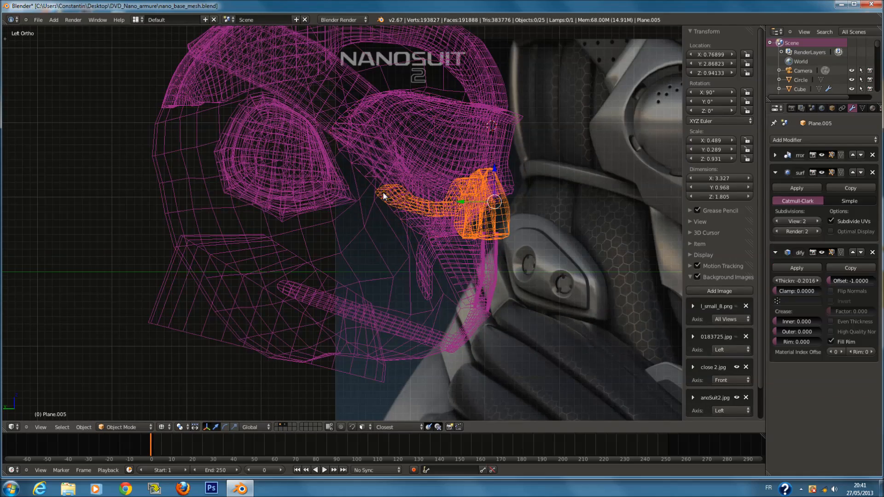
pyautogui.press('z')
pyautogui.scroll(1, 404, 197)
pyautogui.press('Tab')
pyautogui.scroll(2, 404, 196)
pyautogui.press('z')
pyautogui.scroll(-1, 417, 203)
pyautogui.press('a')
pyautogui.press('a')
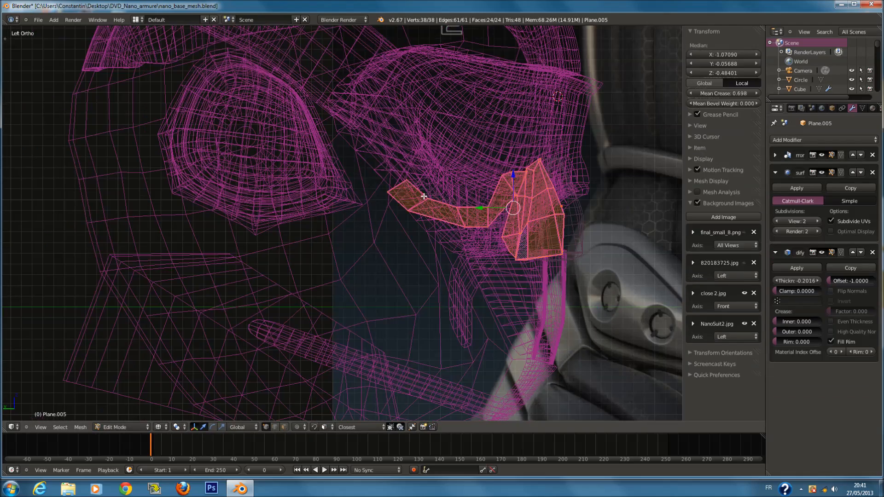
pyautogui.rightClick(405, 182)
pyautogui.keyDown('shift'); pyautogui.rightClick(388, 191); pyautogui.keyUp('shift')
pyautogui.press('r')
pyautogui.click(428, 145)
pyautogui.press('z')
pyautogui.press('r')
pyautogui.click(446, 175)
# Extrude the strip's end edge rearward and up beneath the side plate and adjust its position in wireframe.
pyautogui.press('e')
pyautogui.click(324, 98)
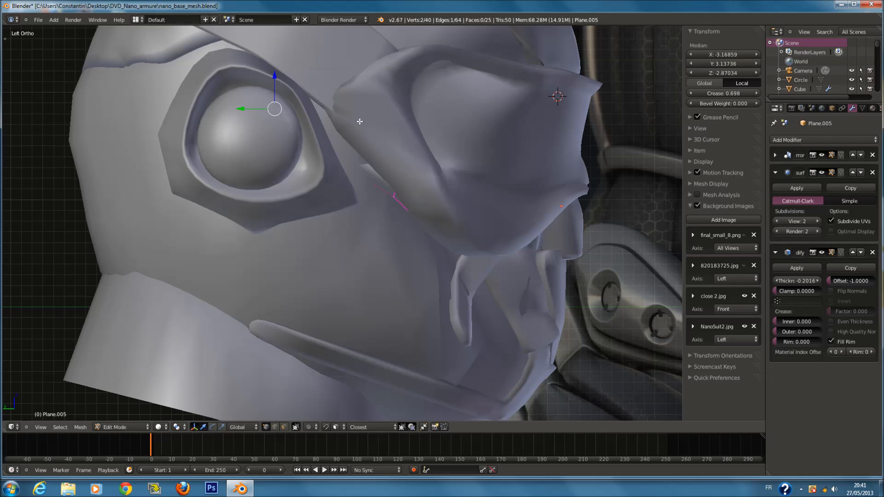
pyautogui.press('z')
pyautogui.press('g')
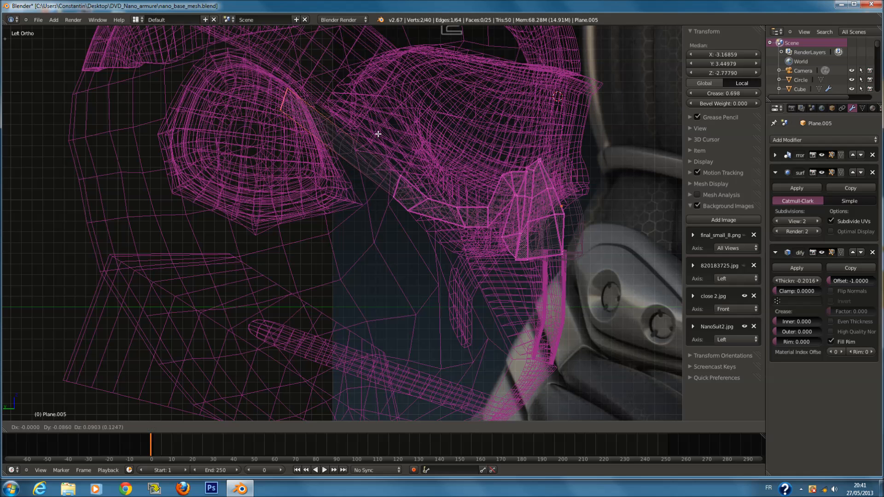
pyautogui.click(378, 134)
pyautogui.press('z')
pyautogui.press('g')
pyautogui.press('g')
pyautogui.rightClick(378, 133)
pyautogui.press('z')
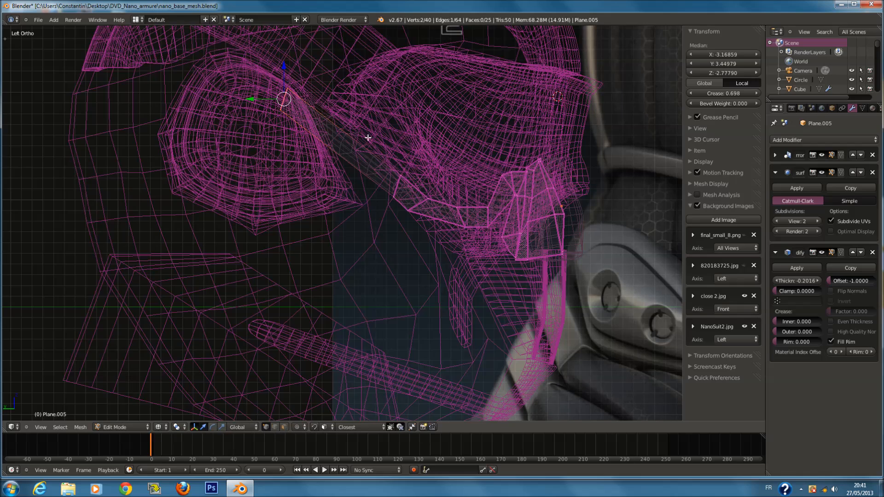
# Add three evenly spaced loop cuts across the newly extruded strip section.
pyautogui.press('z')
pyautogui.press('a')
pyautogui.hotkey('ctrl', 'r')
pyautogui.scroll(2, 328, 125)
pyautogui.click(328, 124)
pyautogui.rightClick(328, 125)
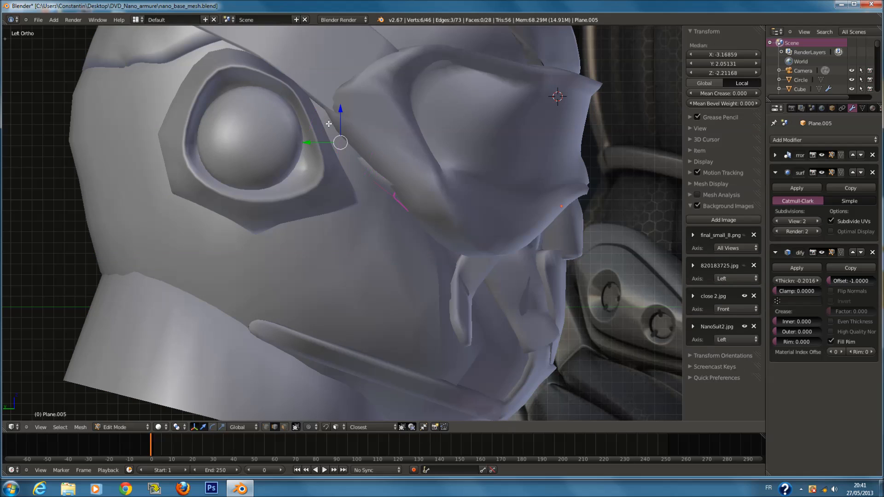
# Select the three rear faces of the extended strip in wireframe and try to reposition them.
pyautogui.press('z')
pyautogui.press('c')
pyautogui.moveTo(325, 131); pyautogui.dragTo(336, 155)
pyautogui.rightClick(336, 154)
pyautogui.press('z')
pyautogui.press('g')
pyautogui.press('ctrl')
pyautogui.click(394, 154)
pyautogui.press('Tab')
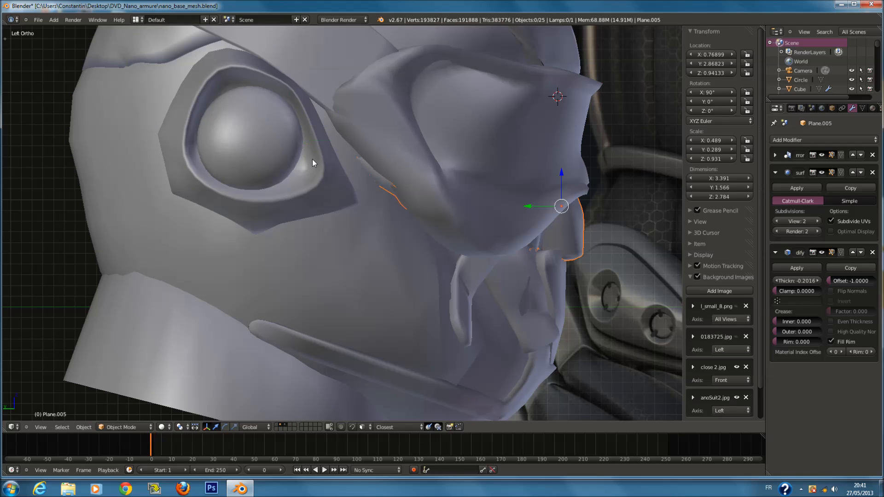
# Hide the side plate and its dome to uncover the extended strip.
pyautogui.rightClick(312, 159)
pyautogui.press('h')
pyautogui.rightClick(281, 146)
pyautogui.press('h')
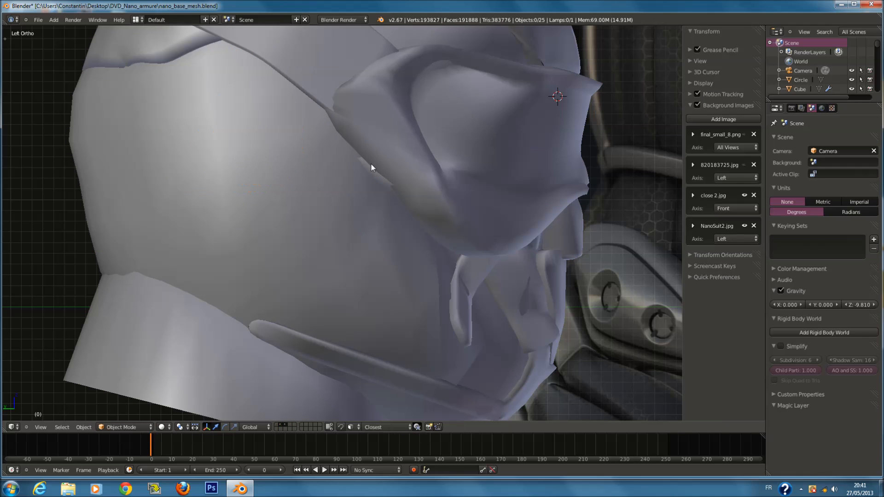
# Move the strip's selected rear faces sideways, outward from the head surface.
pyautogui.press('z')
pyautogui.rightClick(337, 138)
pyautogui.press('Tab')
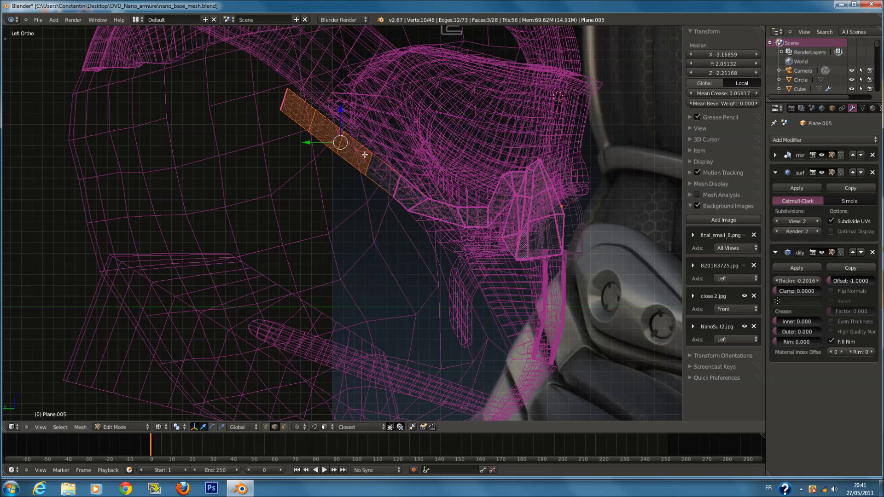
pyautogui.press('z')
pyautogui.press('g')
pyautogui.click(364, 154)
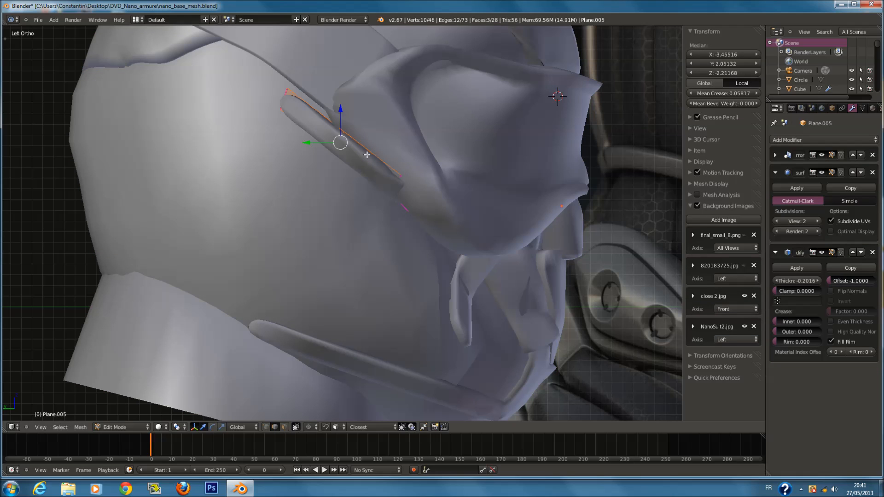
# Unhide the side plate and dome, and save the file over the existing one.
pyautogui.press('Tab')
pyautogui.hotkey('ctrl', 's')
pyautogui.hotkey('alt', 'h')
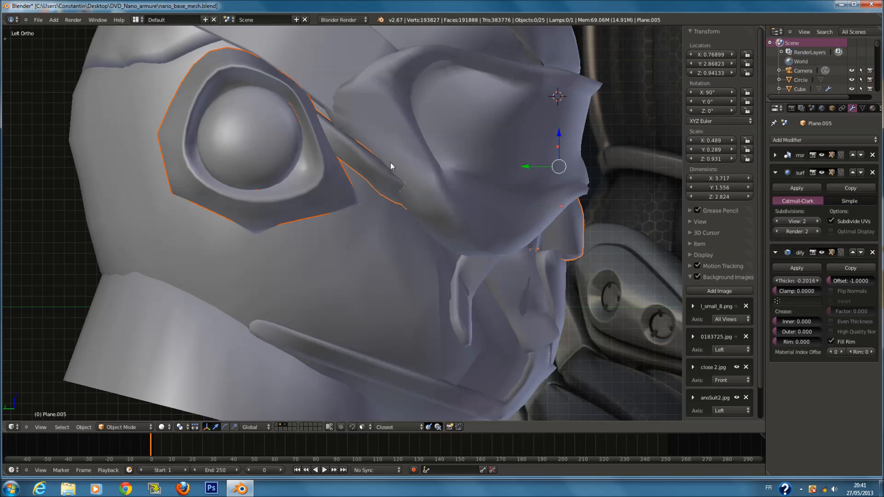
pyautogui.scroll(-2, 392, 162)
pyautogui.keyDown('ctrl'); pyautogui.scroll(-3, 393, 162); pyautogui.keyUp('ctrl')
pyautogui.hotkey('ctrl', 's')
pyautogui.click(393, 163)
pyautogui.scroll(-3, 393, 163)
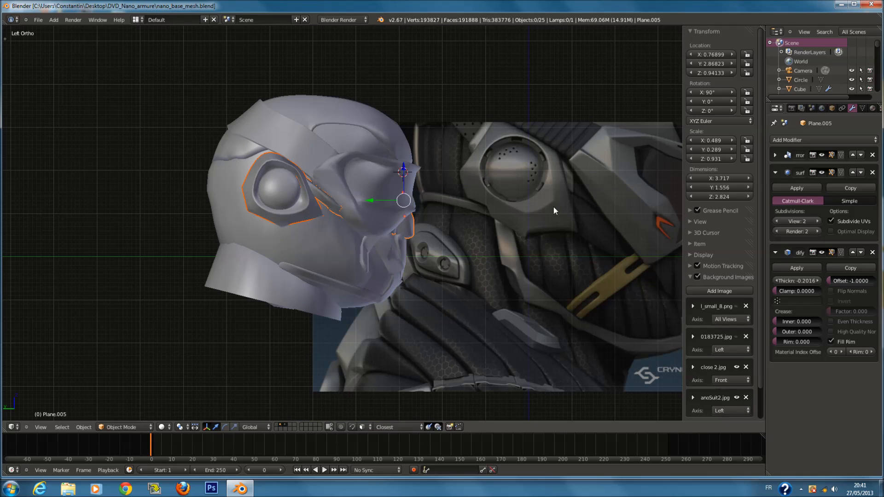
pyautogui.keyDown('ctrl'); pyautogui.scroll(3, 549, 221); pyautogui.keyUp('ctrl')
pyautogui.keyDown('ctrl'); pyautogui.scroll(-5, 391, 209); pyautogui.keyUp('ctrl')
pyautogui.scroll(4, 379, 197)
# Scale the strip's three selected rear faces up along the vertical axis.
pyautogui.press('z')
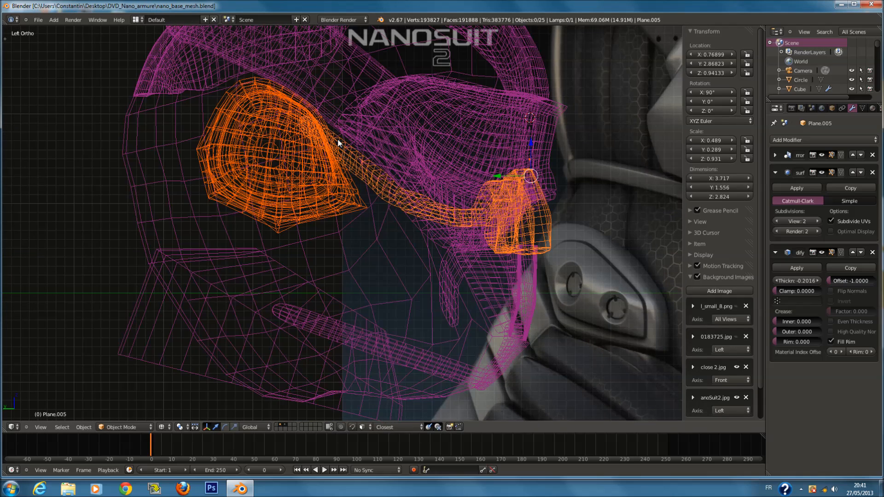
pyautogui.rightClick(338, 140)
pyautogui.press('Tab')
pyautogui.press('Tab')
pyautogui.rightClick(338, 139)
pyautogui.press('Tab')
pyautogui.scroll(6, 338, 139)
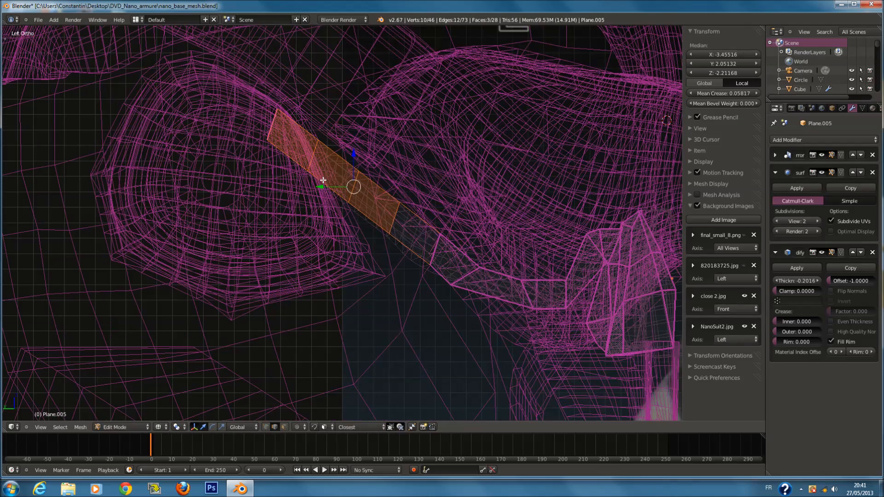
pyautogui.press('s')
pyautogui.press('z')
pyautogui.click(356, 243)
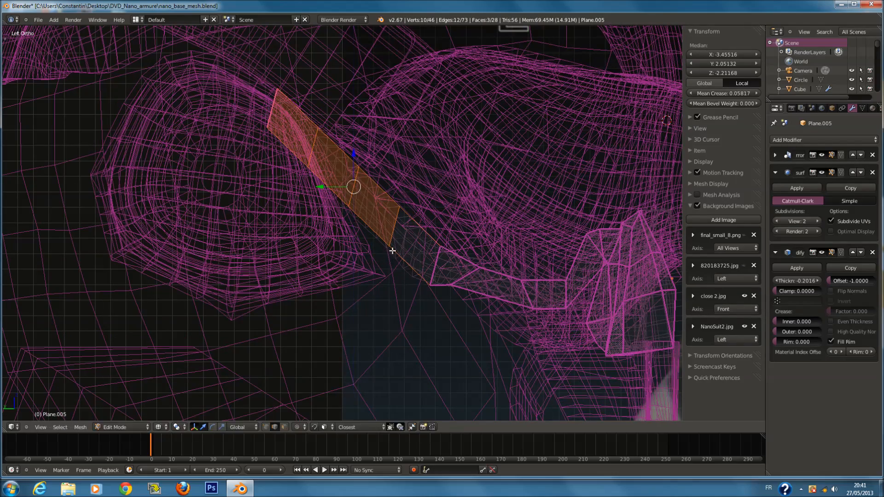
# Rotate the strip's rear faces and shift them slightly rearward so they run into the side plate.
pyautogui.press('r')
pyautogui.click(487, 246)
pyautogui.press('z')
pyautogui.scroll(-4, 484, 252)
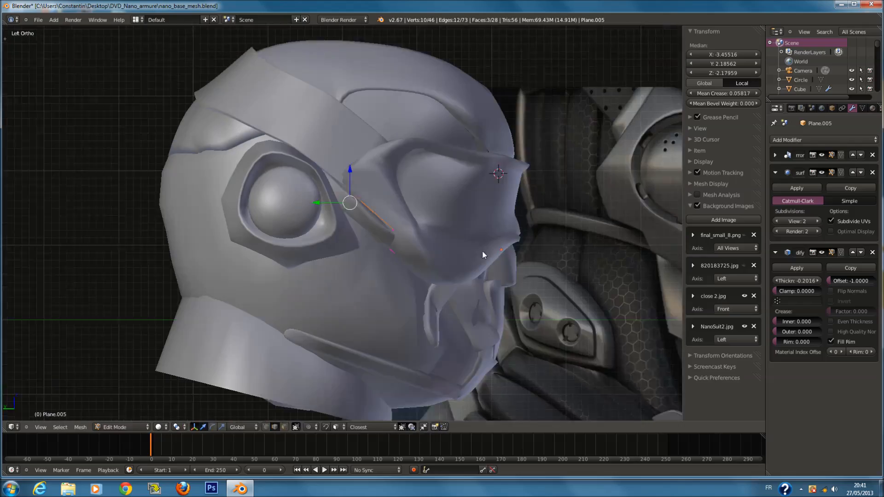
# Finish editing the nose piece's strip, save the file over the existing one and clear the selection.
pyautogui.press('Tab')
pyautogui.hotkey('ctrl', 's')
pyautogui.click(494, 252)
pyautogui.press('a')
pyautogui.scroll(-3, 496, 247)
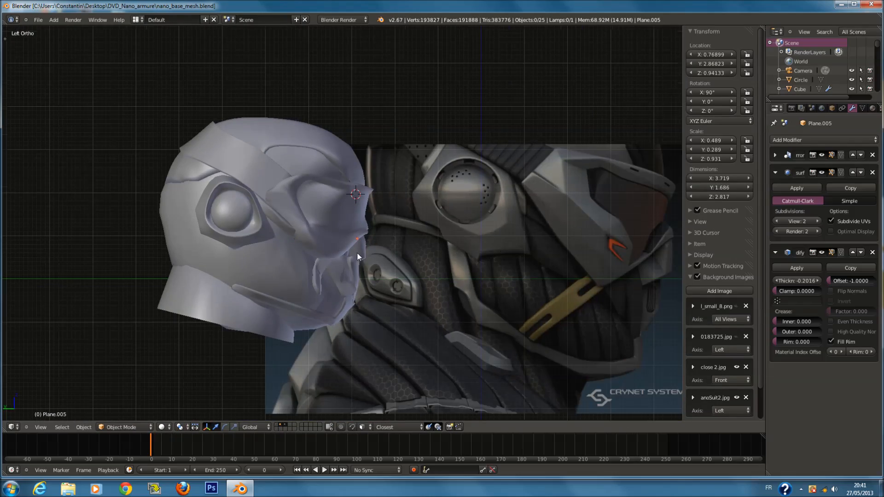
# Move a single vertex at the bend of the nose piece's side strip to refine its line below the visor plate.
pyautogui.scroll(3, 356, 252)
pyautogui.rightClick(241, 241)
pyautogui.moveTo(242, 240)
pyautogui.keyDown('shift'); pyautogui.mouseDown(button='middle')
pyautogui.moveTo(352, 231)
pyautogui.moveTo(316, 241)
pyautogui.moveTo(317, 287)
pyautogui.mouseUp(button='middle'); pyautogui.keyUp('shift')
pyautogui.press('z')
pyautogui.press('Tab')
pyautogui.press('a')
pyautogui.press('a')
pyautogui.click(266, 427)
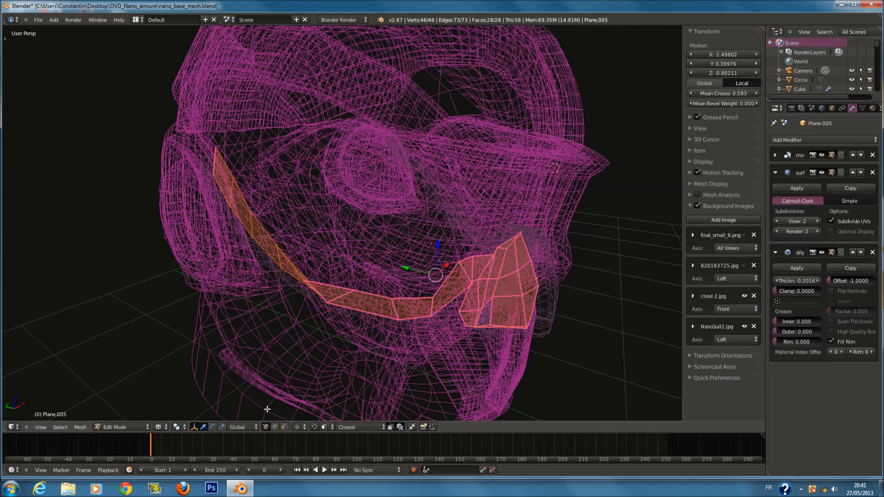
pyautogui.scroll(1, 309, 282)
pyautogui.rightClick(302, 292)
pyautogui.press('g')
pyautogui.click(333, 285)
pyautogui.press('z')
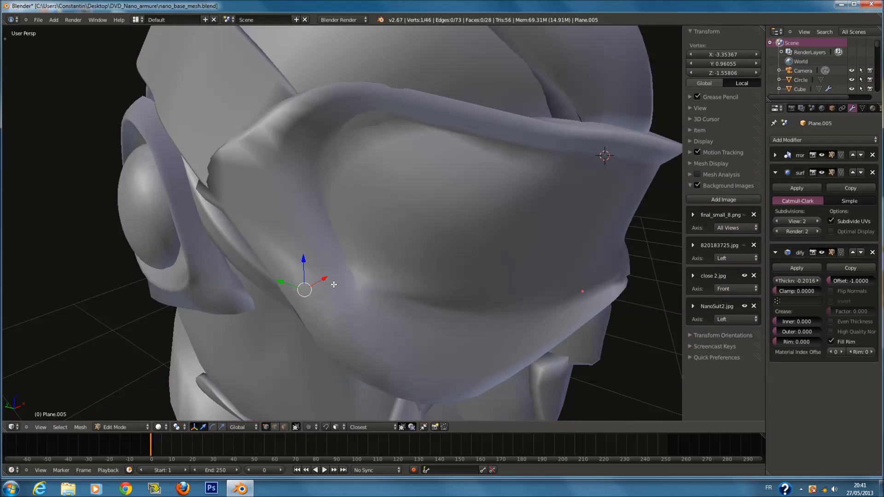
# Return the strip to object mode and save the file over the existing one.
pyautogui.press('Tab')
pyautogui.scroll(-2, 378, 282)
pyautogui.hotkey('ctrl', 's')
pyautogui.click(397, 280)
# Examine the helmet model from the back, rear three-quarter and side views.
pyautogui.press('ctrl+KP_1')
pyautogui.press('KP_4')
pyautogui.press('KP_4')
pyautogui.press('KP_4')
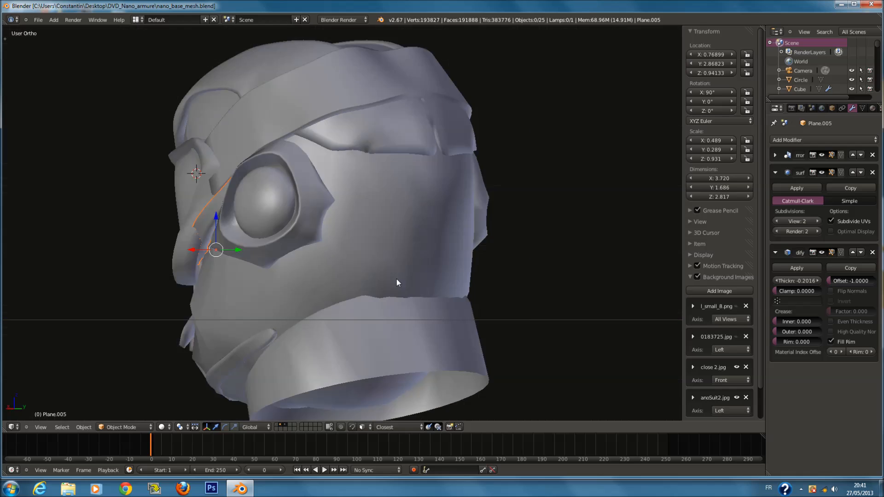
pyautogui.press('KP_1')
pyautogui.press('KP_3')
pyautogui.press('ctrl+KP_1')
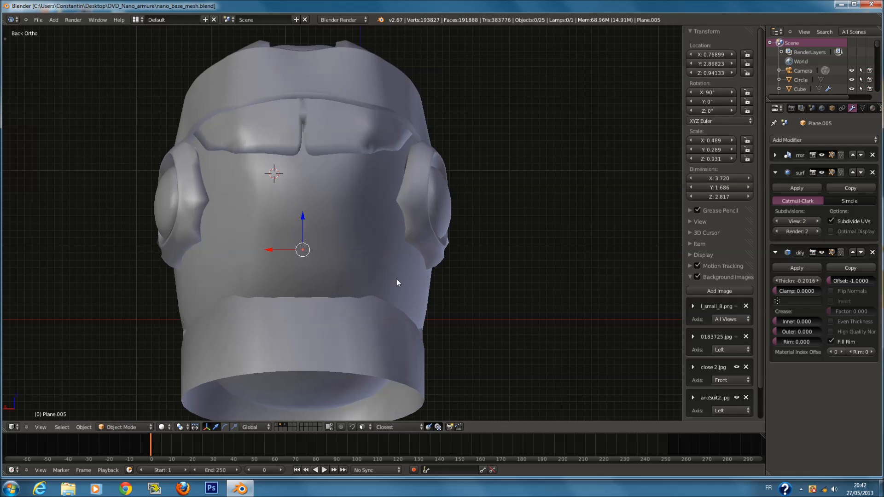
pyautogui.press('ctrl+KP_3')
pyautogui.scroll(-5, 397, 279)
pyautogui.keyDown('ctrl'); pyautogui.scroll(6, 476, 139); pyautogui.keyUp('ctrl')
# Deselect all helmet pieces and save the file over the existing one.
pyautogui.press('a')
pyautogui.hotkey('ctrl', 's')
pyautogui.click(477, 138)
pyautogui.scroll(1, 465, 166)
pyautogui.press('a')
pyautogui.press('a')
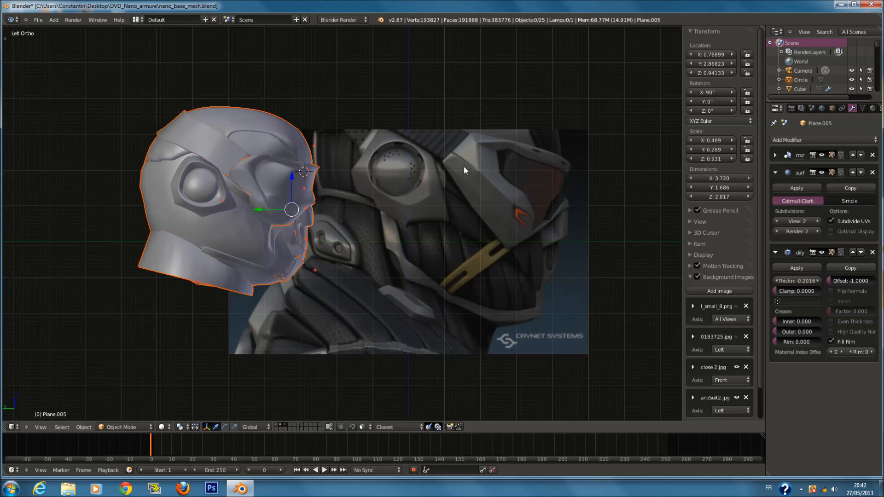
pyautogui.hotkey('ctrl', 's')
pyautogui.click(469, 176)
pyautogui.scroll(1, 469, 175)
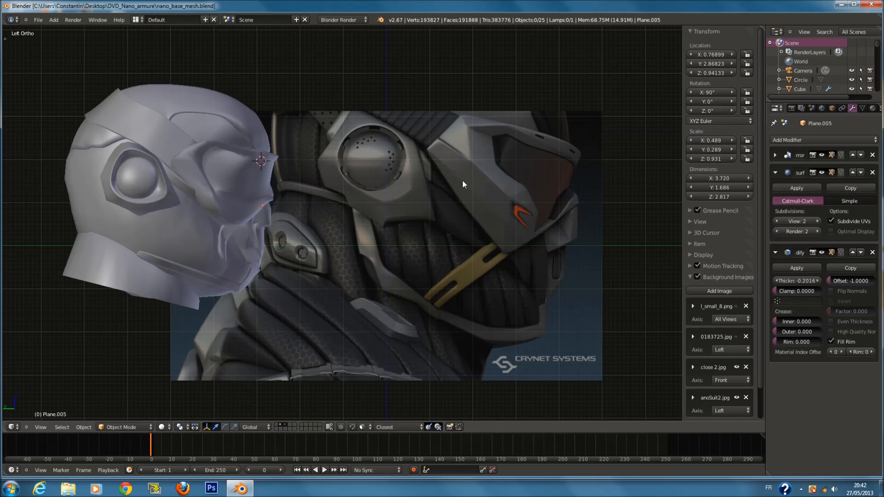
# Compare the helmet model with the Nanosuit reference images in the side and front views.
pyautogui.scroll(1, 463, 183)
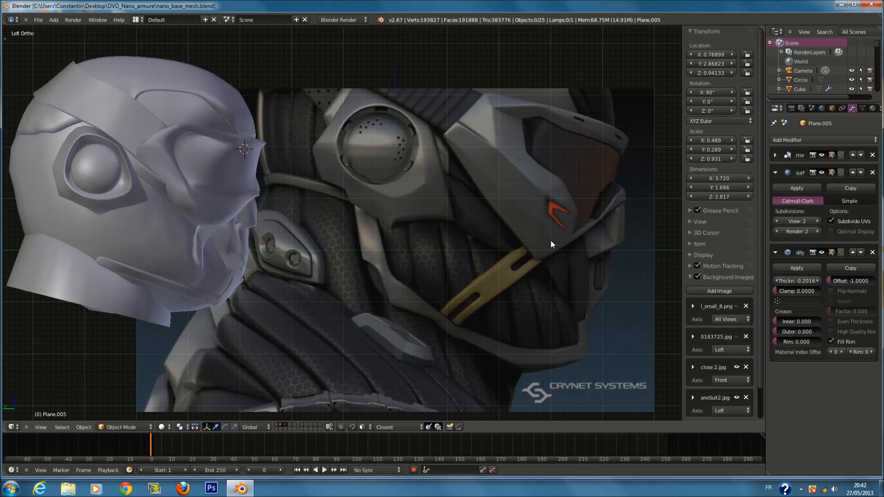
pyautogui.scroll(-1, 431, 279)
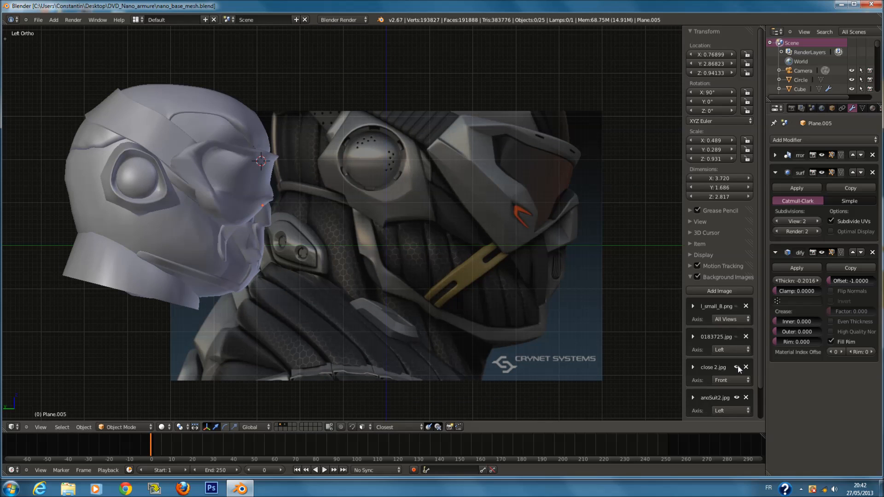
pyautogui.press('KP_1')
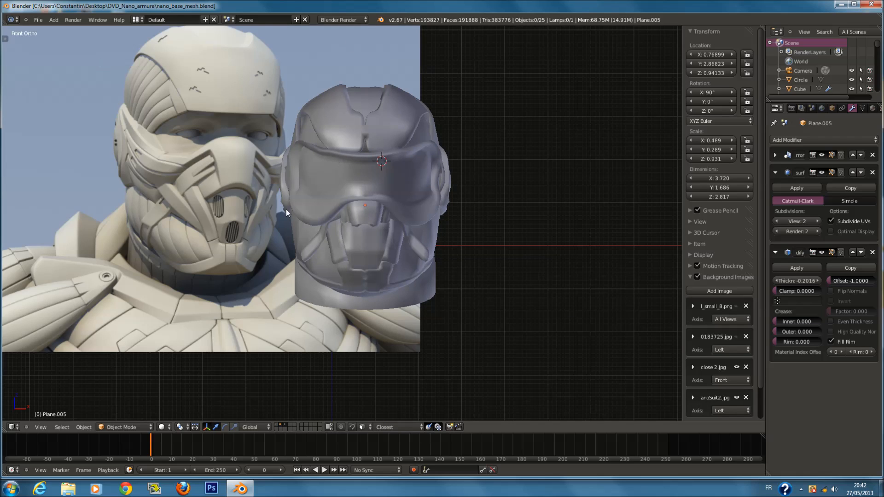
pyautogui.scroll(-1, 299, 186)
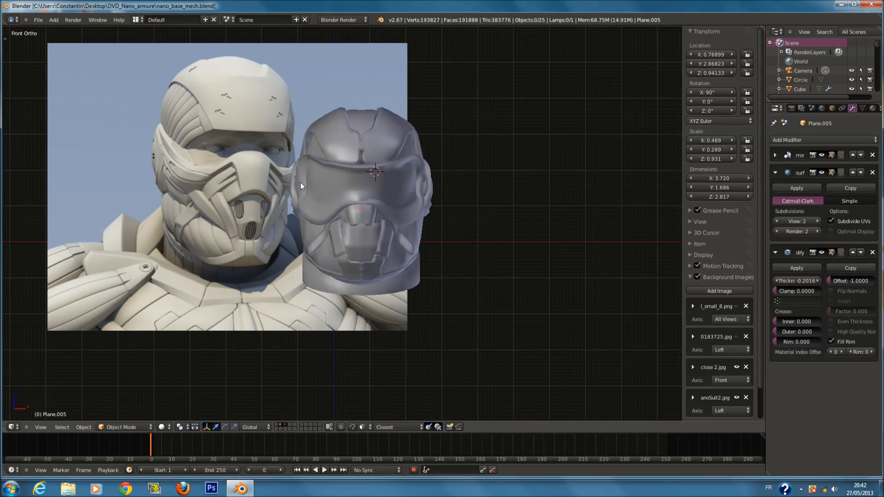
pyautogui.scroll(1, 299, 186)
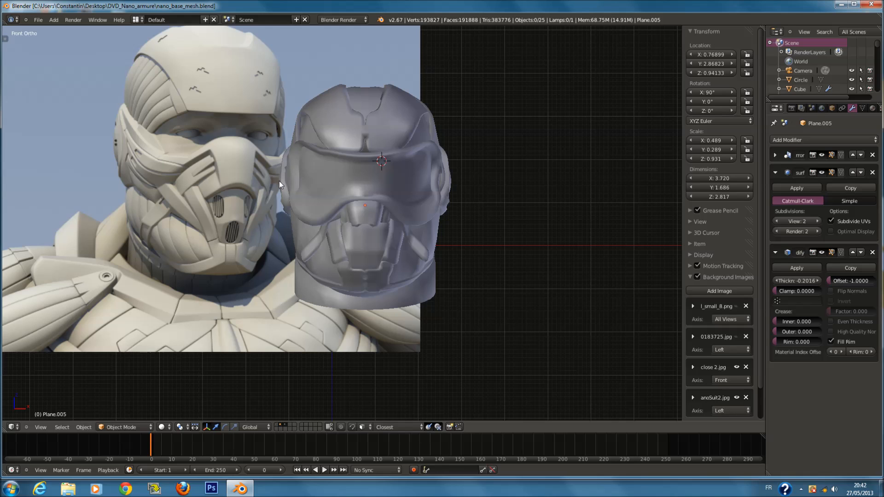
pyautogui.scroll(-1, 281, 181)
pyautogui.scroll(1, 282, 180)
pyautogui.scroll(-2, 722, 323)
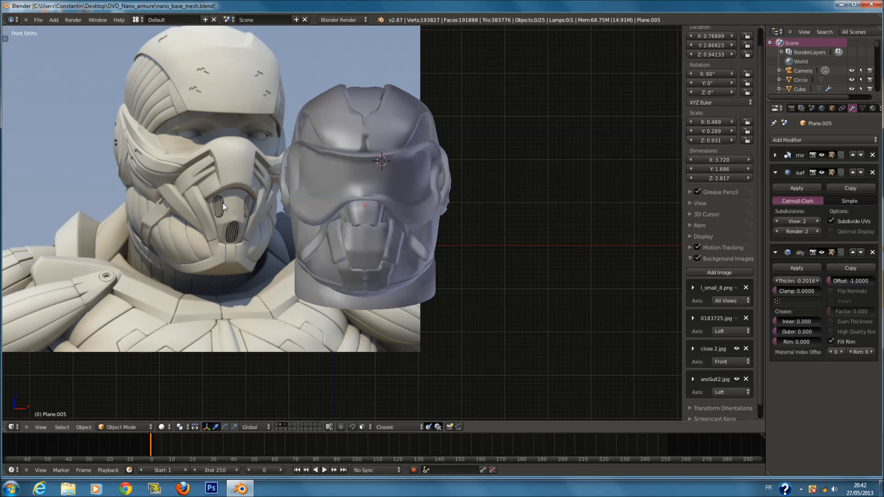
pyautogui.scroll(-1, 136, 164)
pyautogui.scroll(1, 145, 166)
pyautogui.press('ctrl+KP_1')
pyautogui.press('ctrl+KP_3')
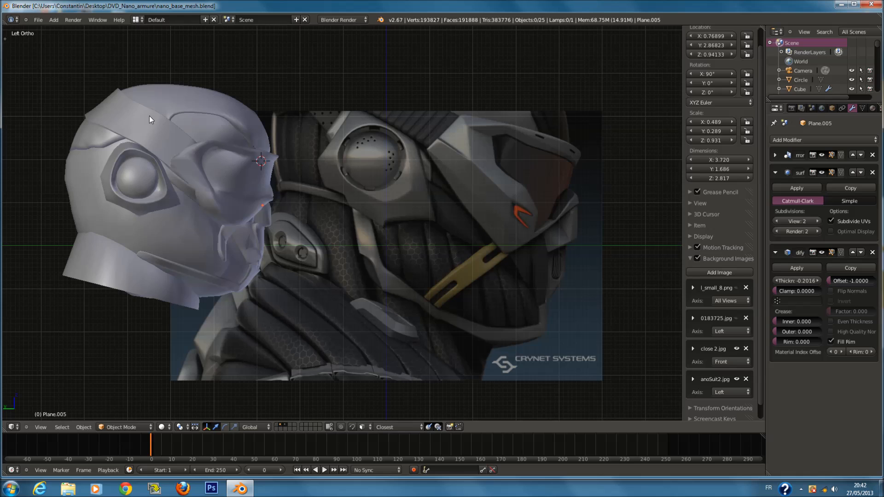
# Save the file, then select the faces along the visor plate's upper edge in edit mode.
pyautogui.scroll(1, 243, 156)
pyautogui.hotkey('ctrl', 's')
pyautogui.click(245, 156)
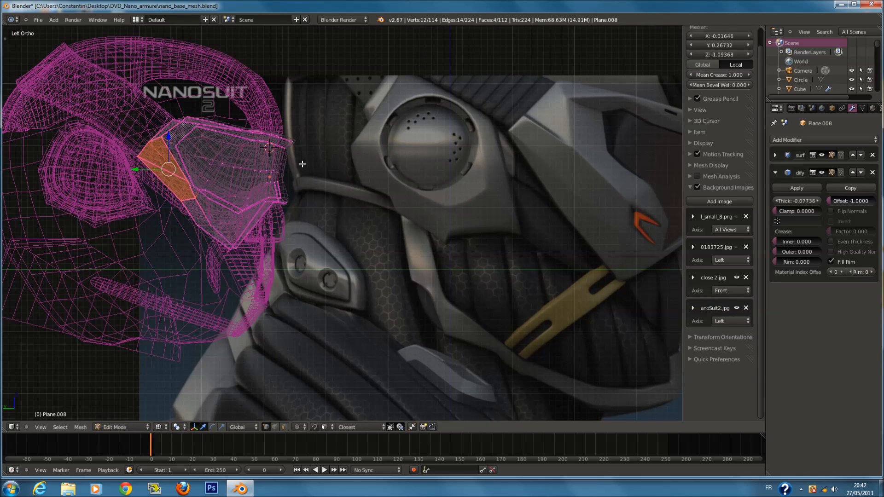
pyautogui.scroll(-1, 302, 164)
pyautogui.press('a')
pyautogui.press('a')
pyautogui.press('a')
pyautogui.press('c')
pyautogui.scroll(2, 235, 132)
pyautogui.moveTo(233, 124); pyautogui.dragTo(303, 137)
pyautogui.rightClick(302, 137)
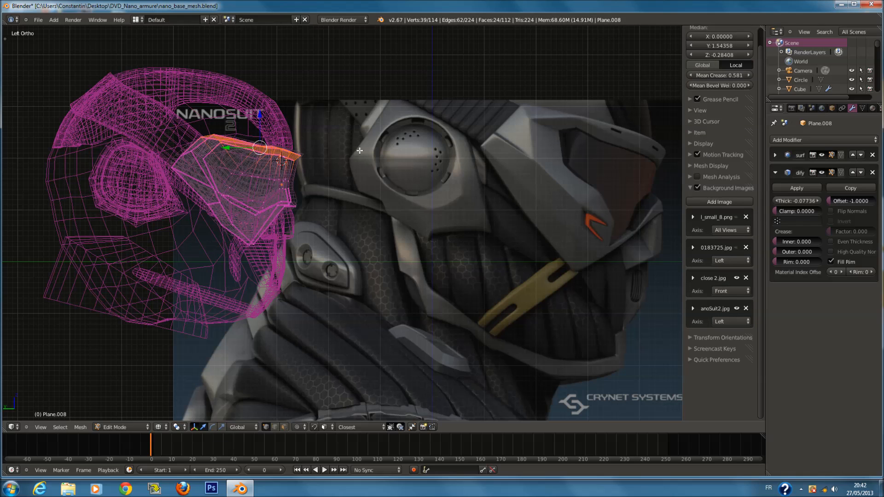
# Tilt the visor plate's upper edge down at the front, scale it slightly along Y and shift it forward.
pyautogui.press('r')
pyautogui.click(360, 160)
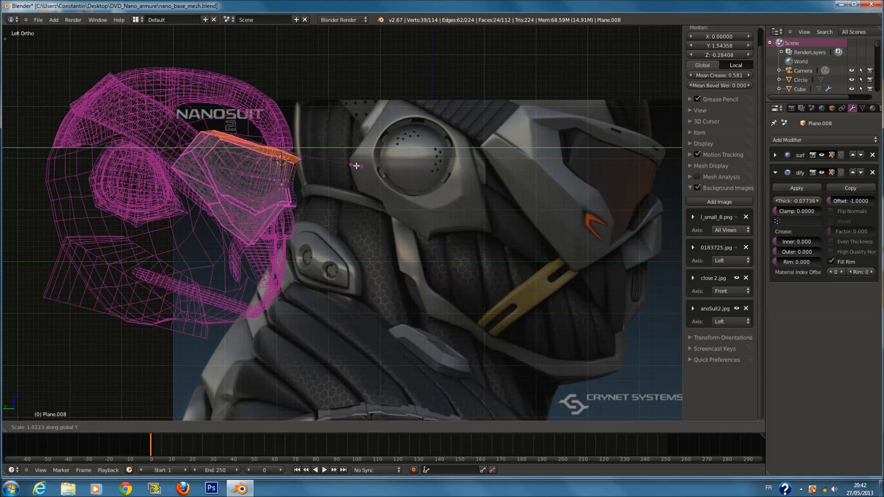
pyautogui.press('z')
pyautogui.press('g')
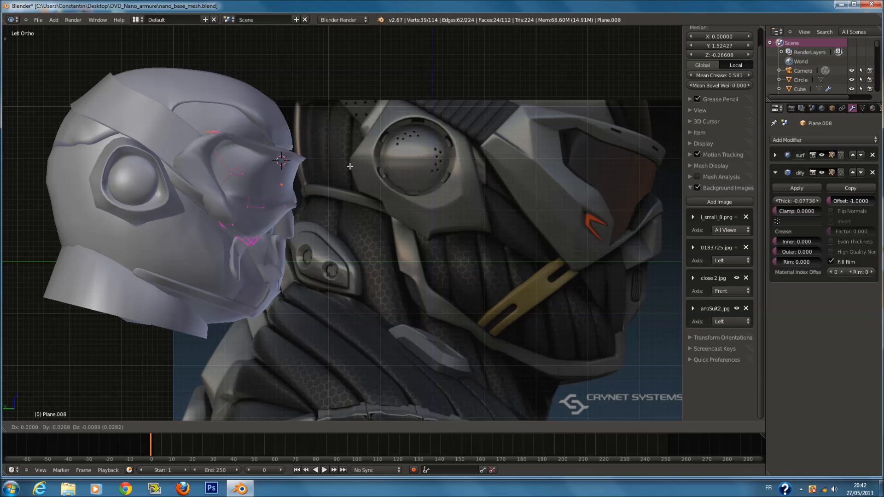
pyautogui.click(352, 164)
pyautogui.press('z')
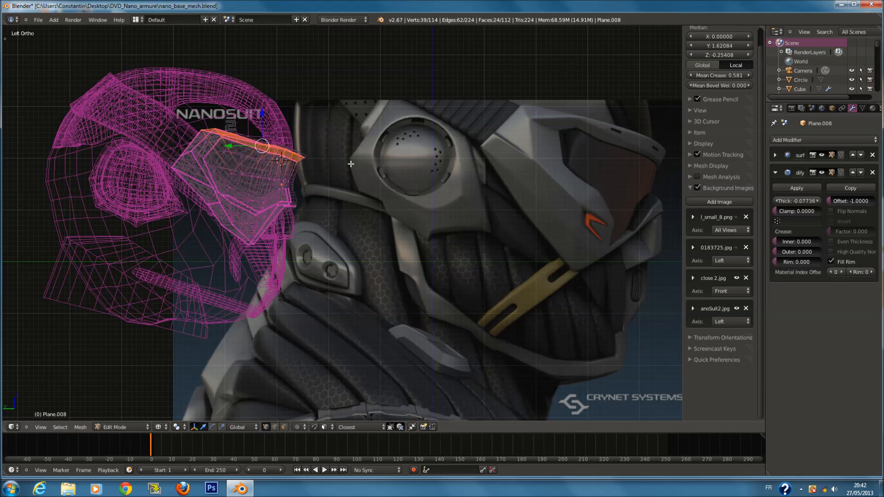
# Leave the visor plate's edit mode, save the file over the existing one and deselect everything.
pyautogui.press('Tab')
pyautogui.keyDown('ctrl'); pyautogui.scroll(3, 401, 183); pyautogui.keyUp('ctrl')
pyautogui.hotkey('ctrl', 's')
pyautogui.click(401, 184)
pyautogui.press('z')
pyautogui.scroll(-2, 377, 176)
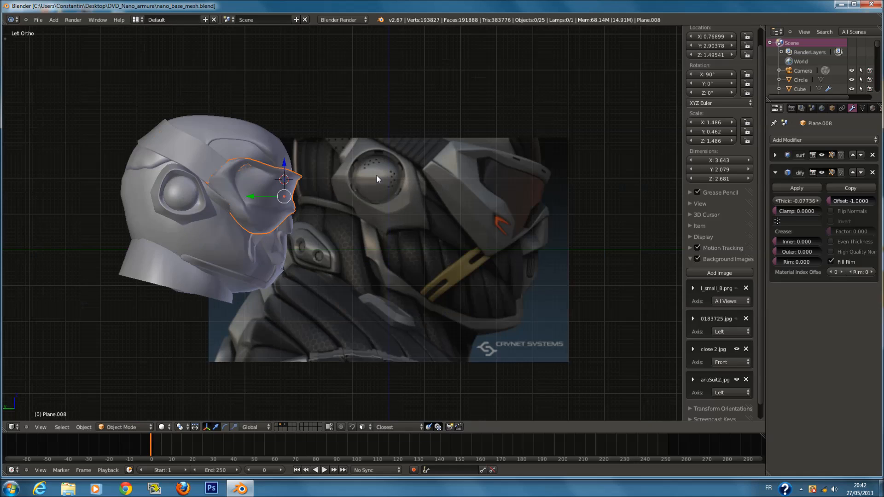
pyautogui.hotkey('ctrl', 's')
pyautogui.click(376, 175)
pyautogui.keyDown('ctrl'); pyautogui.scroll(1, 380, 189); pyautogui.keyUp('ctrl')
pyautogui.scroll(1, 336, 226)
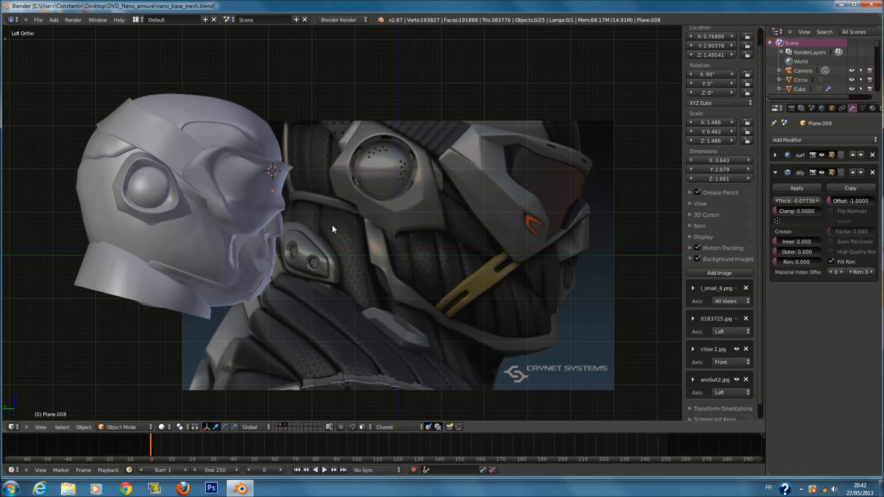
# Inspect the nose piece, visor plate and mouth plate up close in solid and wireframe display.
pyautogui.rightClick(278, 226)
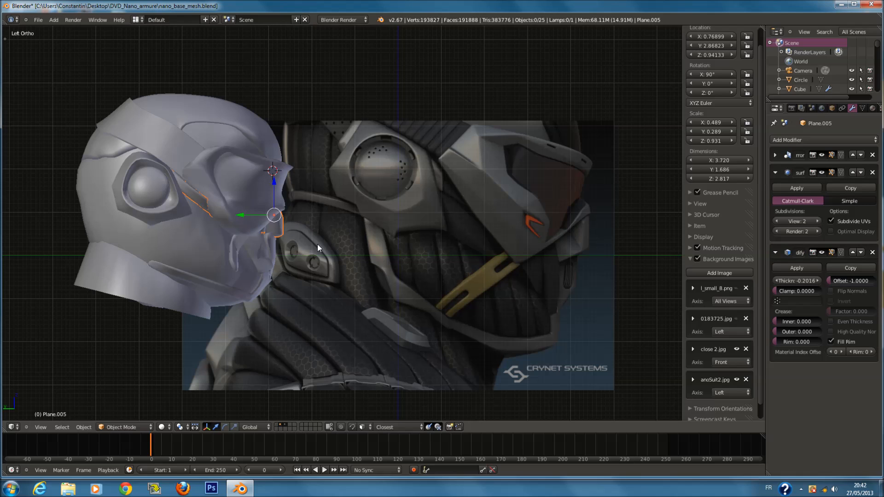
pyautogui.rightClick(256, 236)
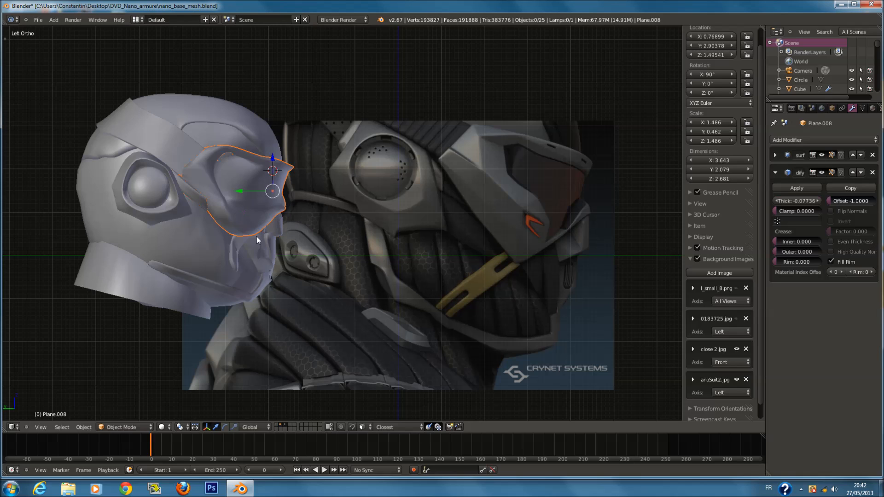
pyautogui.rightClick(265, 226)
pyautogui.rightClick(282, 248)
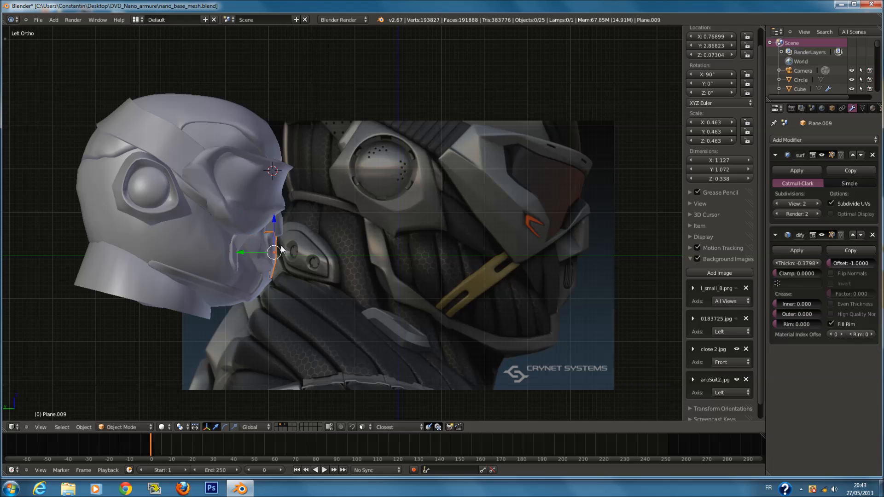
pyautogui.press('KP_Decimal')
pyautogui.moveTo(356, 267); pyautogui.dragTo(285, 263, button='middle')
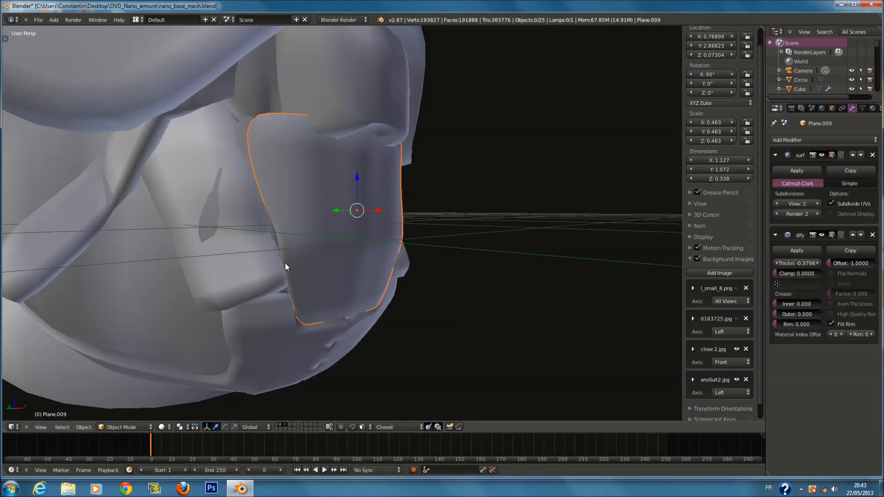
pyautogui.press('z')
pyautogui.rightClick(276, 272)
pyautogui.press('z')
pyautogui.press('z')
# Apply a Subdivision Surface with view level 1 to the neck collar and the base head.
pyautogui.rightClick(192, 265)
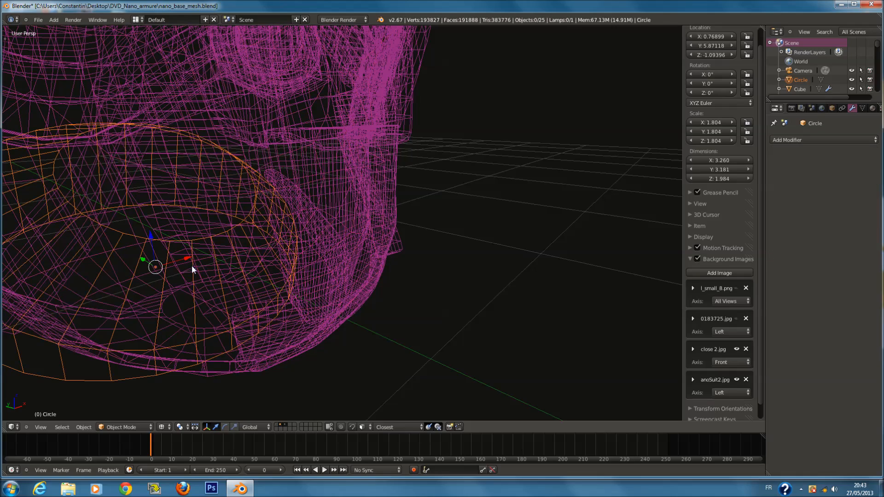
pyautogui.press('z')
pyautogui.press('z')
pyautogui.moveTo(229, 221)
pyautogui.mouseDown(button='middle')
pyautogui.moveTo(323, 240)
pyautogui.moveTo(288, 226)
pyautogui.moveTo(285, 214)
pyautogui.moveTo(333, 205)
pyautogui.moveTo(291, 248)
pyautogui.moveTo(384, 211)
pyautogui.moveTo(320, 252)
pyautogui.mouseUp(button='middle')
pyautogui.rightClick(323, 236)
pyautogui.press('z')
pyautogui.press('z')
pyautogui.rightClick(331, 214)
pyautogui.press('z')
pyautogui.hotkey('ctrl', '1')
pyautogui.press('z')
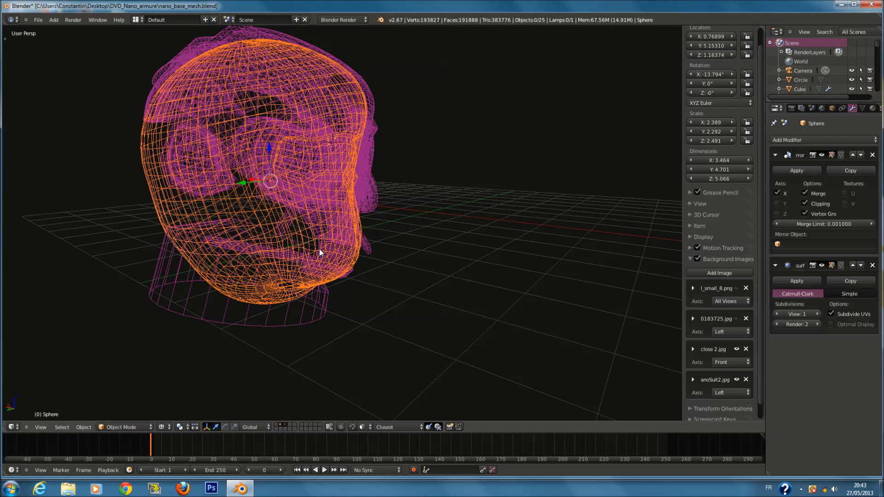
pyautogui.press('z')
pyautogui.rightClick(316, 318)
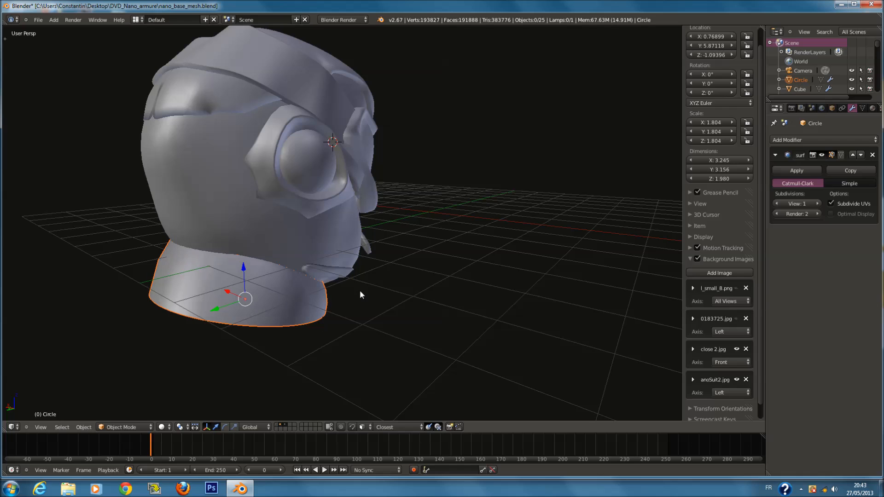
# Check the smoothed neck collar from the front, back and side, and save the file.
pyautogui.press('KP_1')
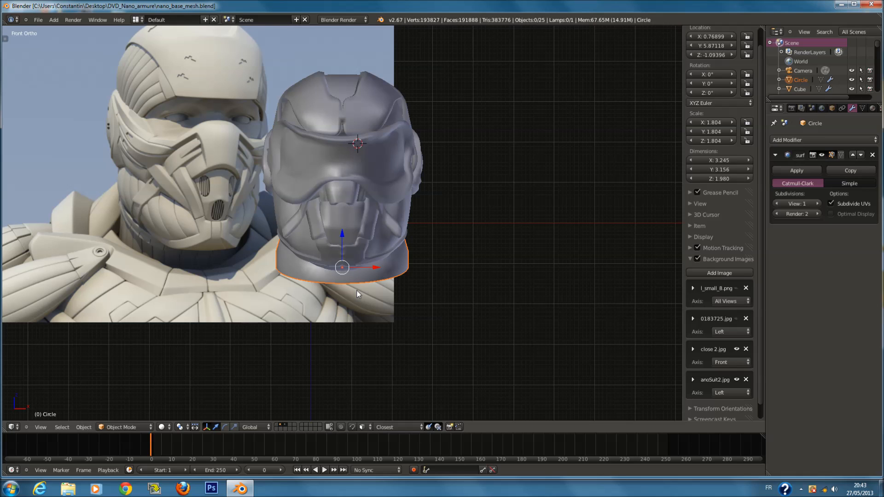
pyautogui.press('ctrl+KP_3')
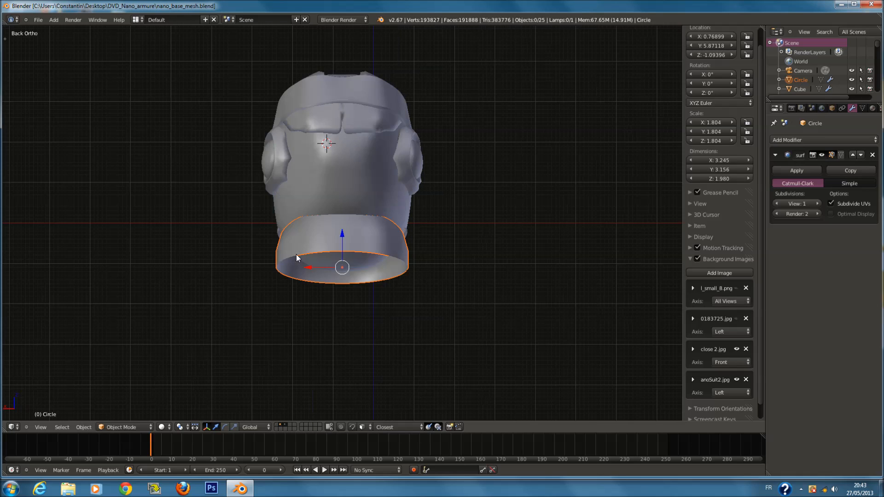
pyautogui.hotkey('ctrl', 's')
pyautogui.keyDown('shift'); pyautogui.moveTo(354, 212); pyautogui.dragTo(307, 216, button='middle'); pyautogui.keyUp('shift')
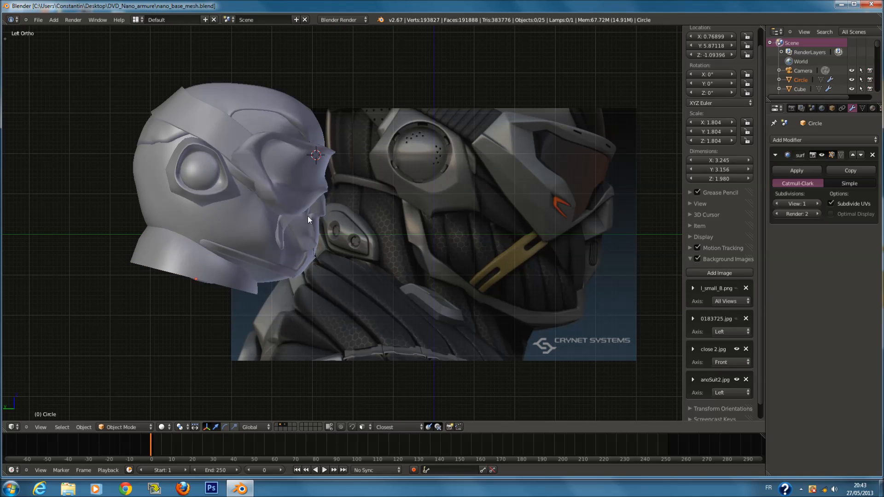
# Edit the jaw strip in wireframe, selecting one face toward its front end and moving it down below the jaw line.
pyautogui.rightClick(272, 269)
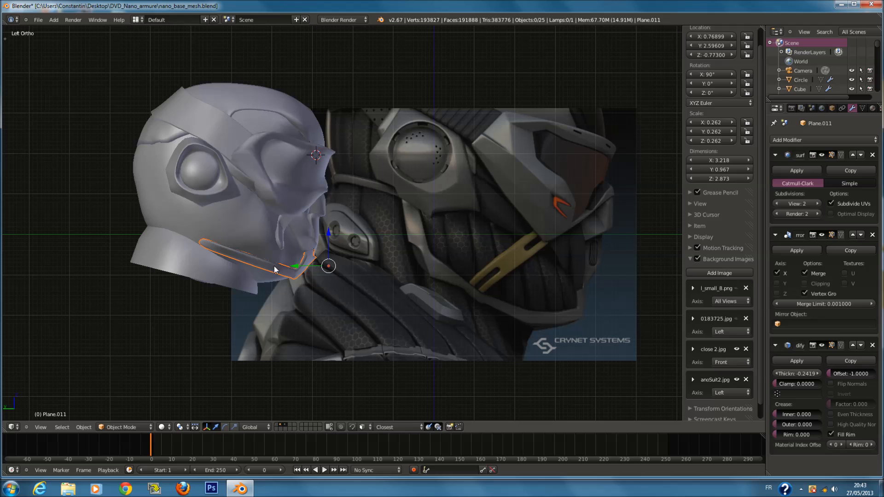
pyautogui.keyDown('shift'); pyautogui.moveTo(220, 274); pyautogui.dragTo(265, 274, button='middle'); pyautogui.keyUp('shift')
pyautogui.press('Tab')
pyautogui.press('z')
pyautogui.scroll(1, 302, 266)
pyautogui.keyDown('shift'); pyautogui.moveTo(348, 267); pyautogui.dragTo(302, 266, button='middle'); pyautogui.keyUp('shift')
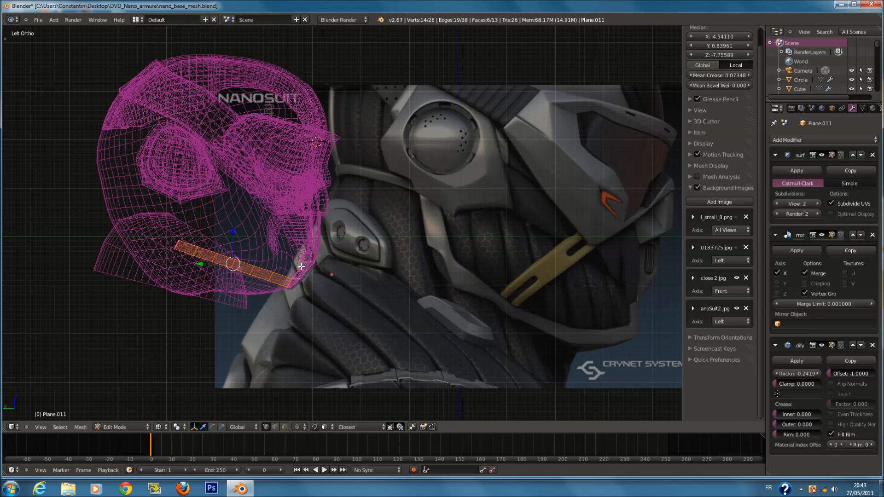
pyautogui.press('a')
pyautogui.press('c')
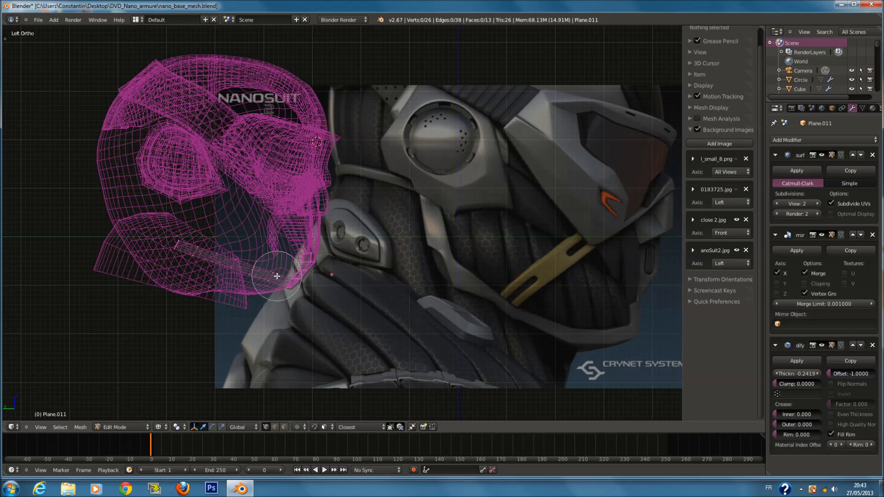
pyautogui.click(261, 286)
pyautogui.press('Escape')
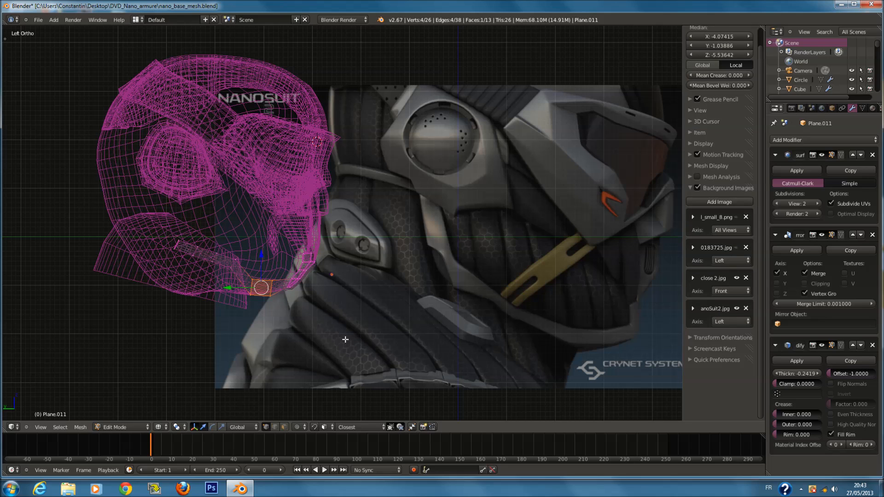
# Move the selected front face of the jaw strip up to the jaw line and circle-select the strip's rear faces.
pyautogui.press('g')
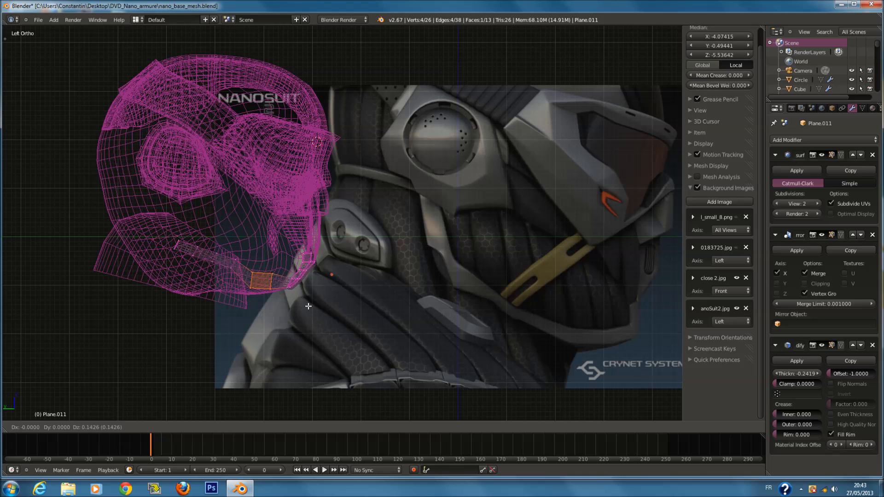
pyautogui.click(309, 307)
pyautogui.press('z')
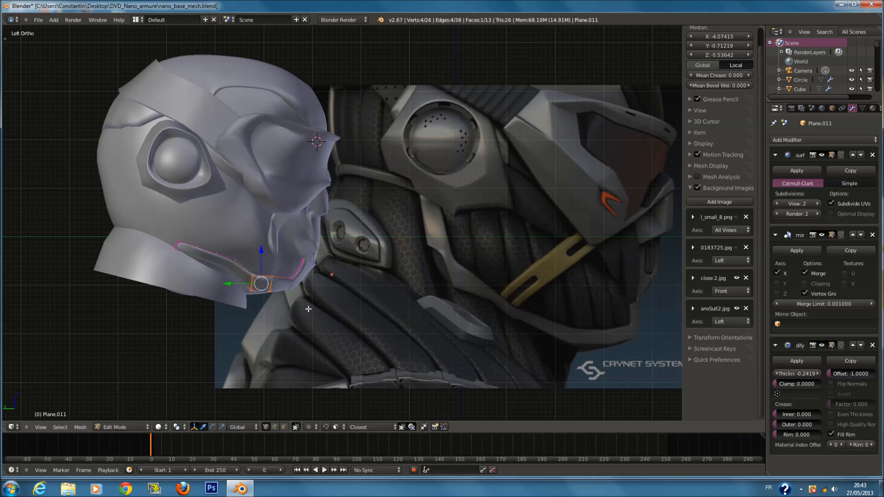
pyautogui.press('z')
pyautogui.press('c')
pyautogui.click(223, 272)
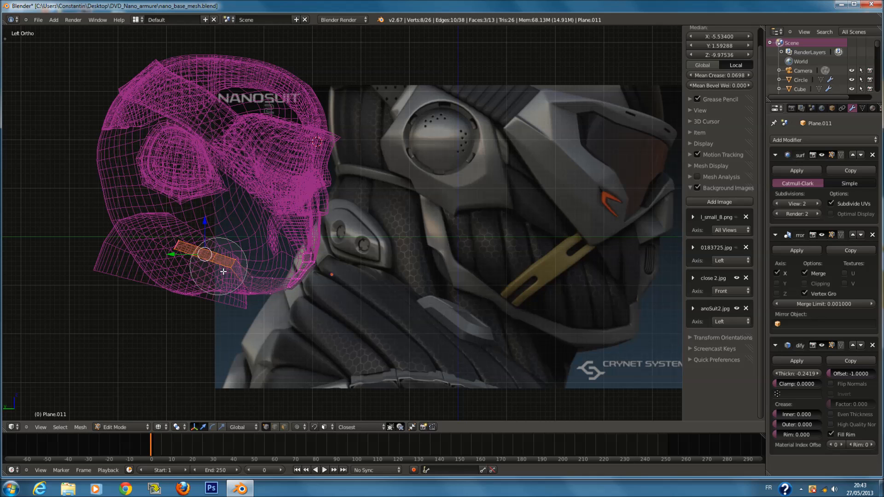
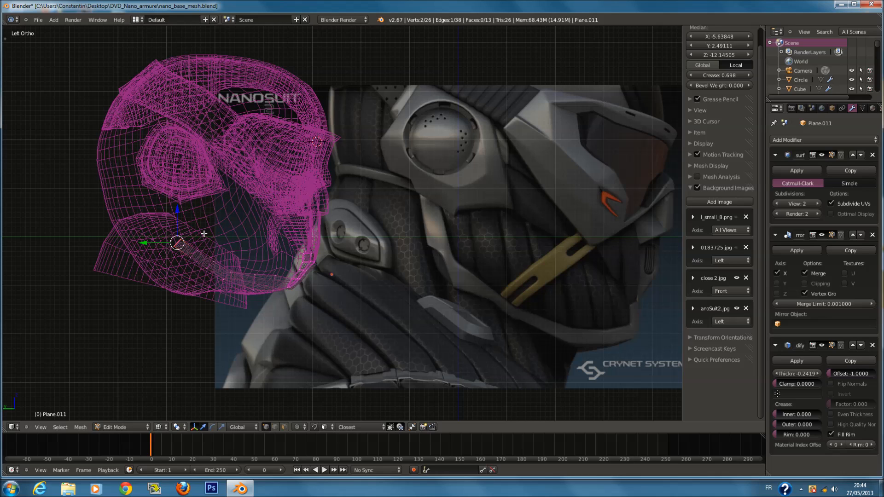
# Cut an edge loop across the jaw strip near its rear end.
pyautogui.press('a')
pyautogui.hotkey('ctrl', 'r')
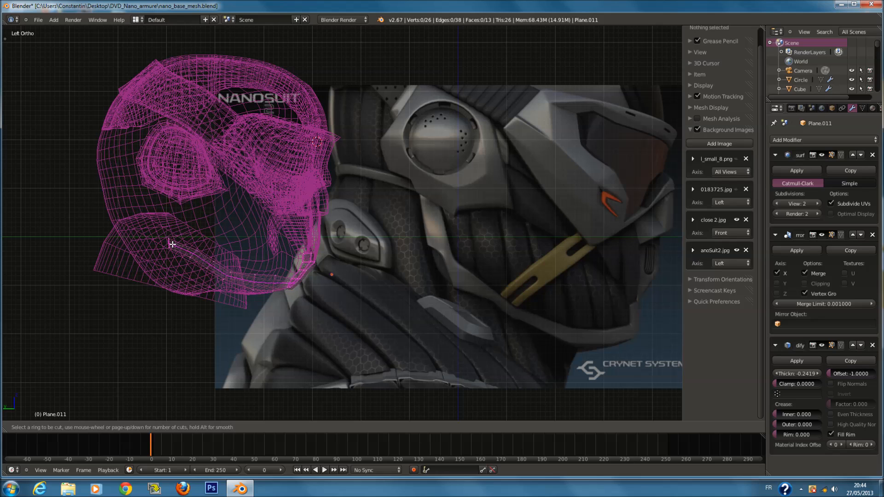
pyautogui.click(172, 244)
pyautogui.click(172, 244)
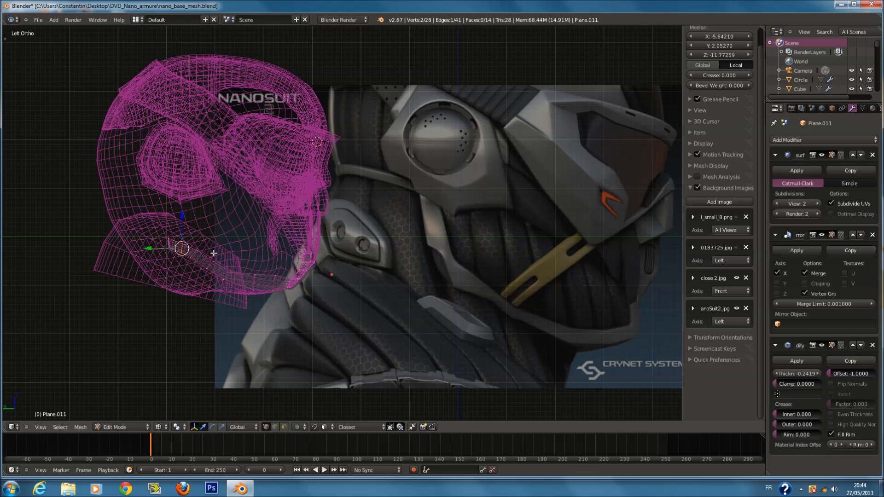
# Rotate the jaw strip's rear end edge toward horizontal and raise it slightly.
pyautogui.scroll(1, 214, 253)
pyautogui.keyDown('ctrl'); pyautogui.scroll(2, 214, 253); pyautogui.keyUp('ctrl')
pyautogui.rightClick(112, 245)
pyautogui.press('r')
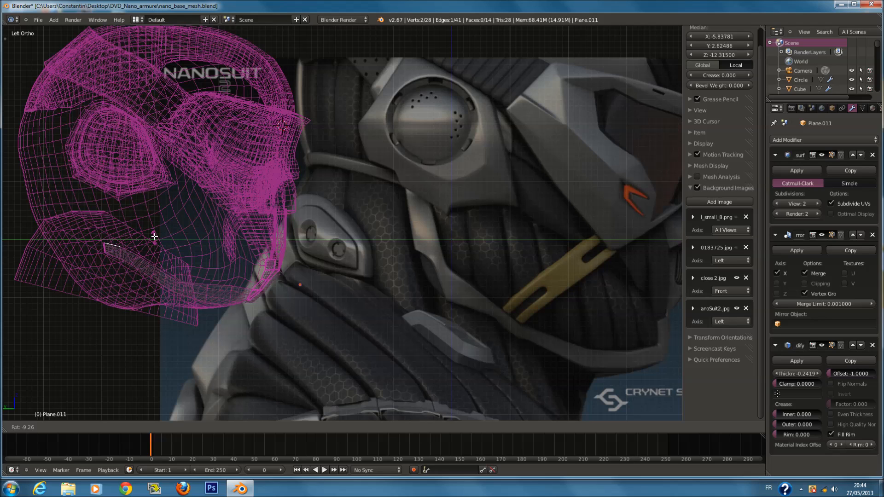
pyautogui.click(154, 236)
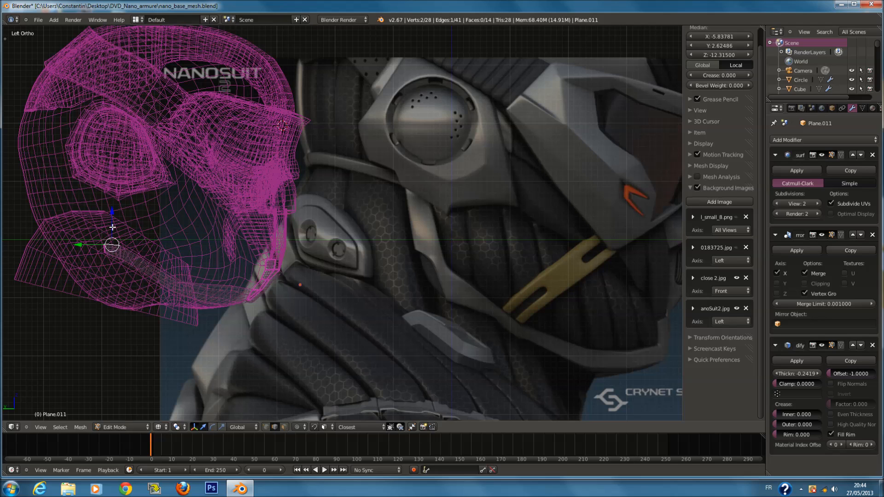
pyautogui.moveTo(112, 226); pyautogui.dragTo(112, 221)
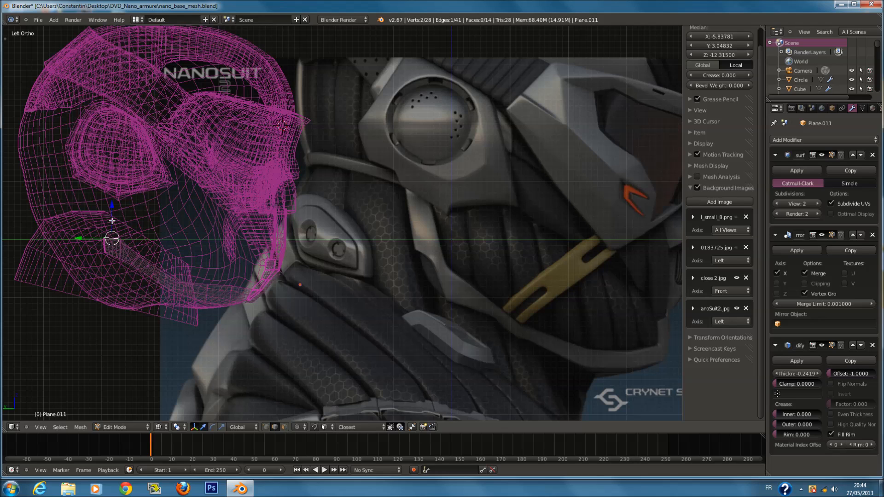
# Extrude the jaw strip's rear edge upward and pull its back vertex rearward to widen the new end.
pyautogui.keyDown('ctrl'); pyautogui.click(112, 220); pyautogui.keyUp('ctrl')
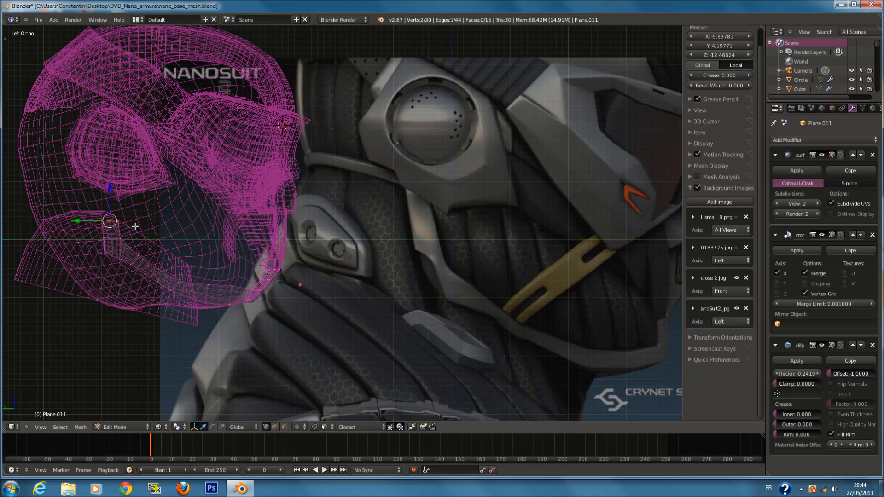
pyautogui.rightClick(104, 221)
pyautogui.press('z')
pyautogui.press('z')
pyautogui.press('g')
pyautogui.click(83, 218)
pyautogui.keyDown('shift'); pyautogui.rightClick(103, 220); pyautogui.keyUp('shift')
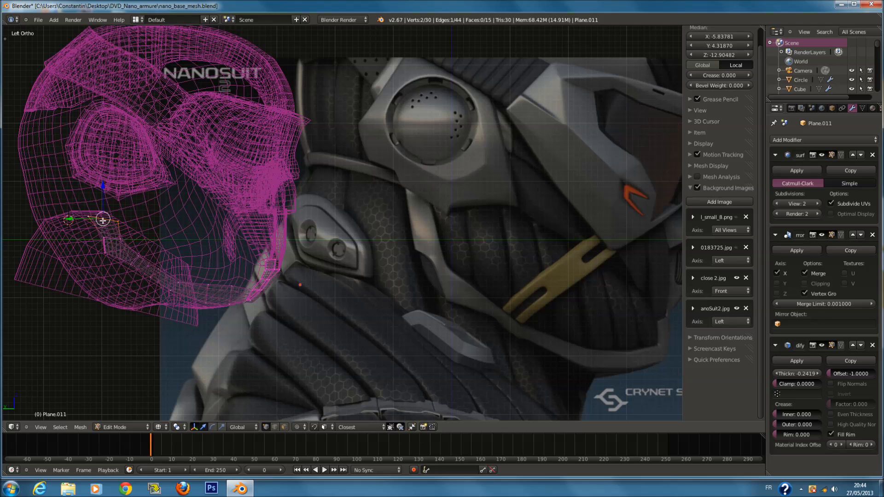
# Extrude the widened end edge of the jaw strip straight up along Z to the ear housing.
pyautogui.press('e')
pyautogui.press('z')
pyautogui.click(103, 171)
# Adjust the vertices along the front side of the jaw strip's upright bend to shape its curve.
pyautogui.rightClick(119, 172)
pyautogui.keyDown('shift'); pyautogui.rightClick(120, 218); pyautogui.keyUp('shift')
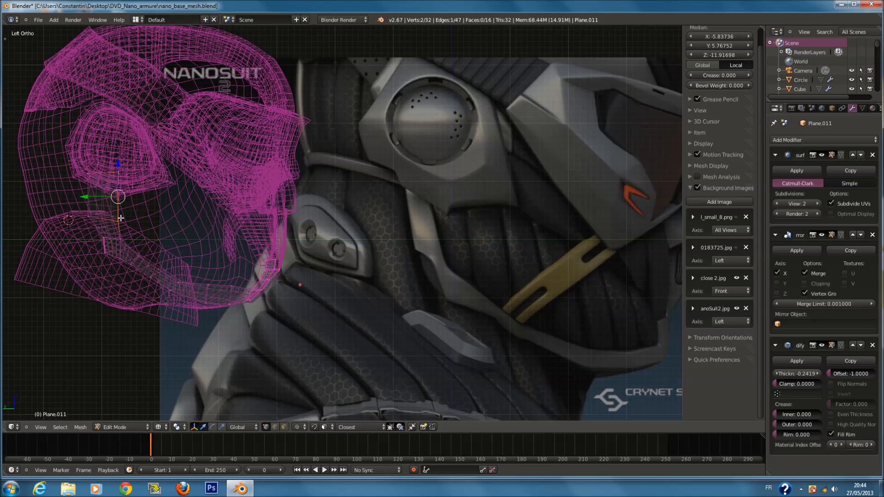
pyautogui.rightClick(120, 219)
pyautogui.press('g')
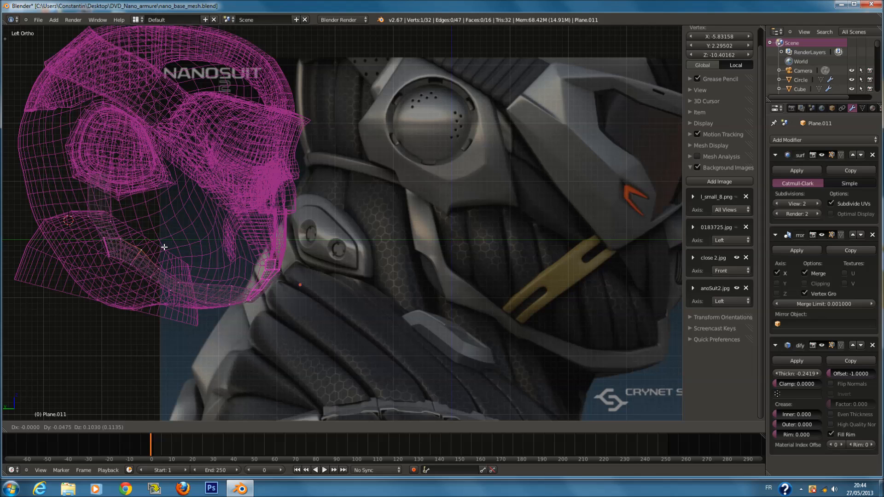
pyautogui.click(164, 247)
# Box-select the jaw strip's upright and rear faces in face mode and switch the view to solid shading.
pyautogui.hotkey('ctrl', 'Tab')
pyautogui.click(161, 249)
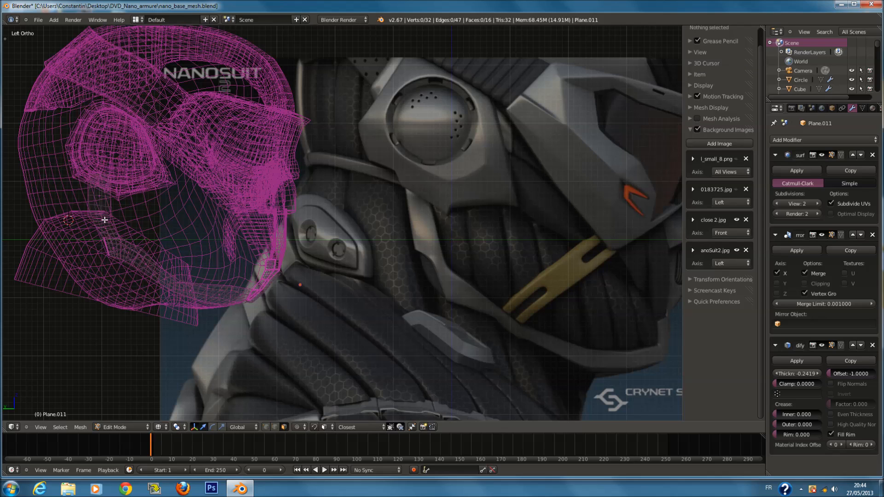
pyautogui.press('b')
pyautogui.moveTo(69, 161); pyautogui.dragTo(168, 274)
pyautogui.press('z')
pyautogui.press('g')
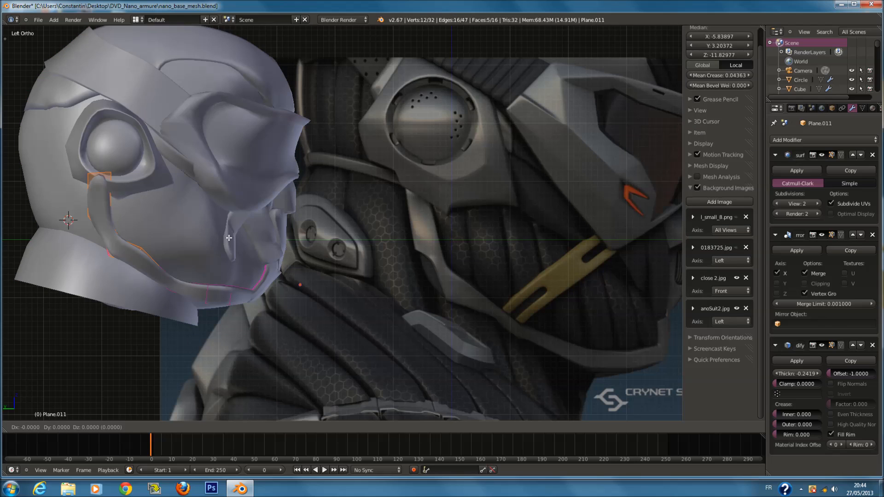
pyautogui.rightClick(229, 238)
# Examine the extended jaw strip's fit against the ear housing and helmet from the left and right sides.
pyautogui.press('Tab')
pyautogui.rightClick(147, 187)
pyautogui.rightClick(151, 217)
pyautogui.press('Tab')
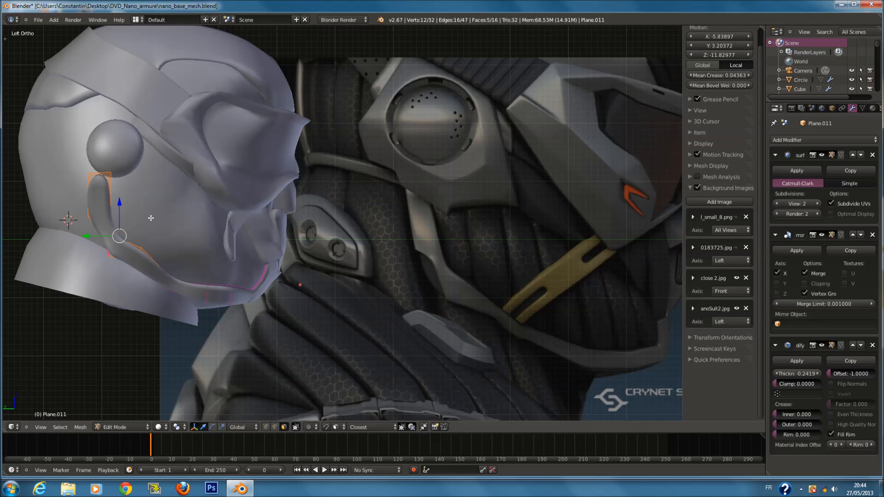
pyautogui.press('Tab')
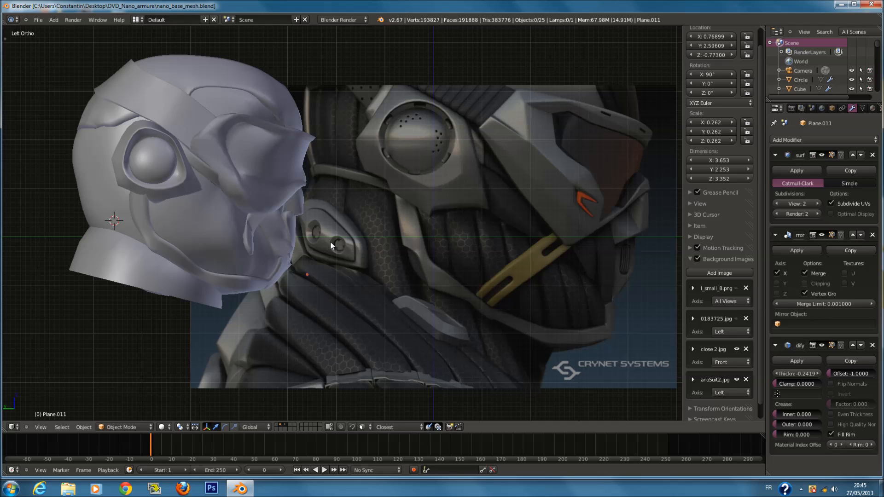
pyautogui.press('KP_3')
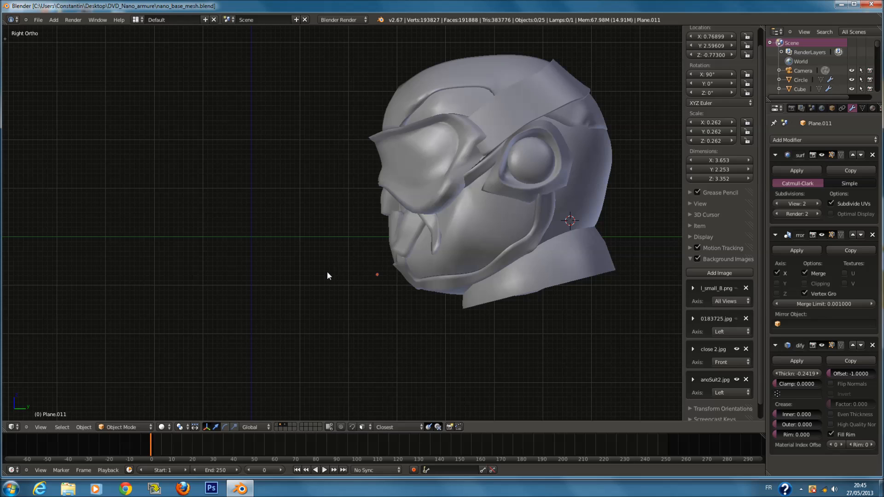
pyautogui.press('ctrl+KP_3')
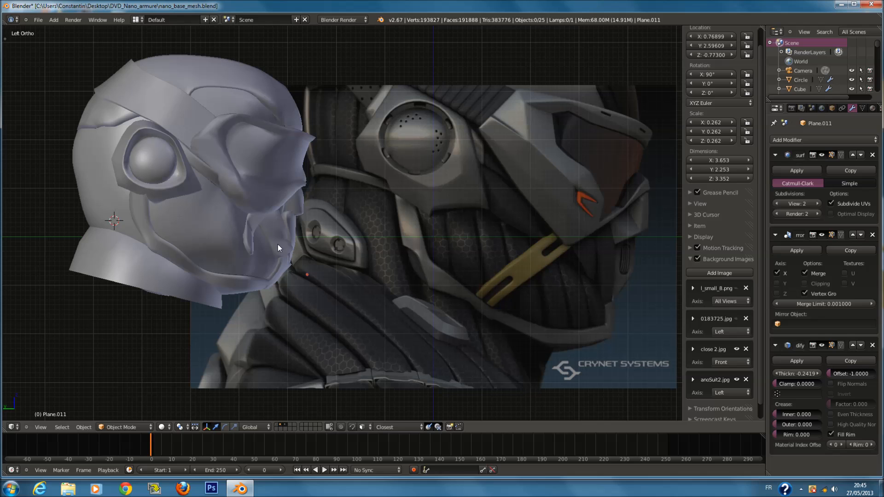
pyautogui.scroll(-1, 342, 259)
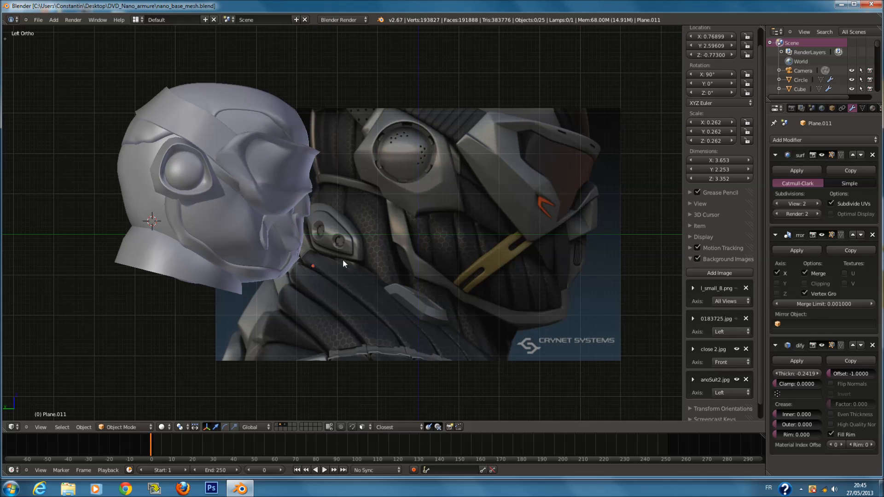
# Reset the 3D cursor to the world origin and add a plane there with a Mirror modifier.
pyautogui.hotkey('shift', 'c')
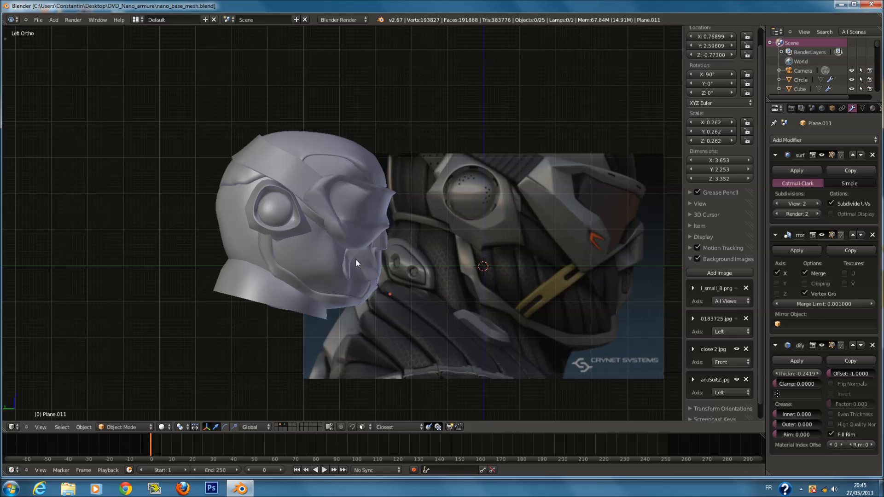
pyautogui.scroll(1, 355, 258)
pyautogui.hotkey('shift', 'a')
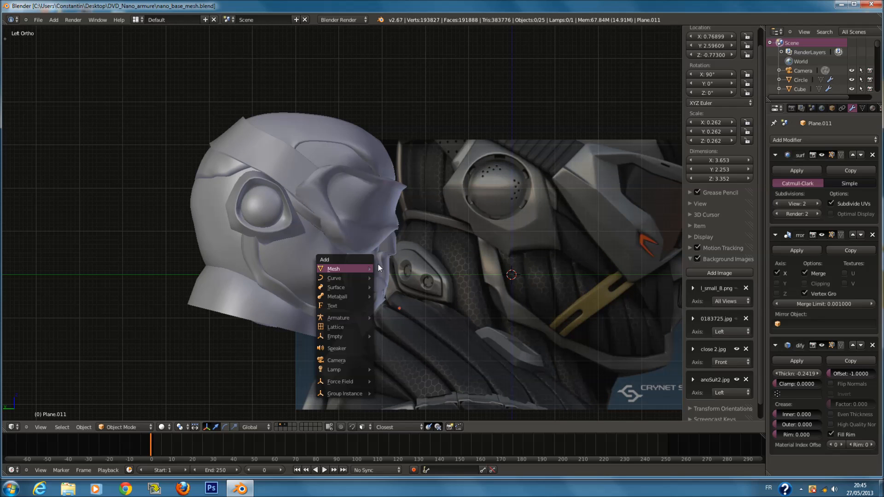
pyautogui.moveTo(369, 268)
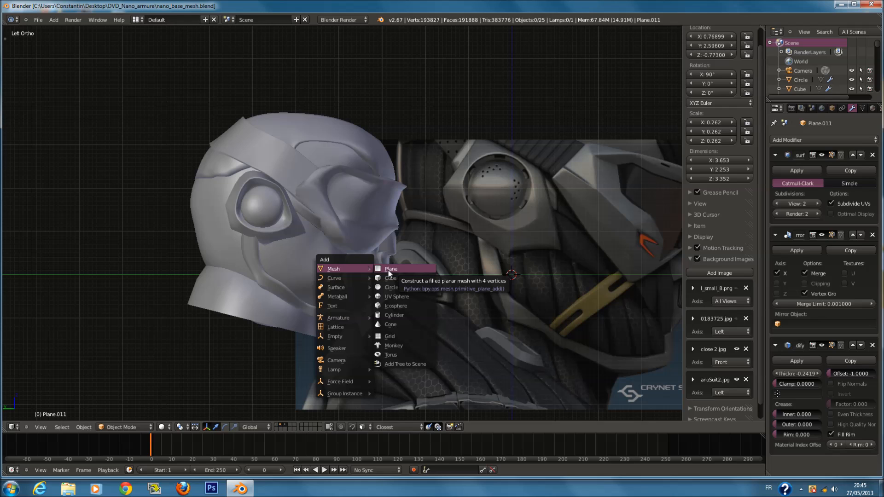
pyautogui.click(390, 269)
pyautogui.click(810, 140)
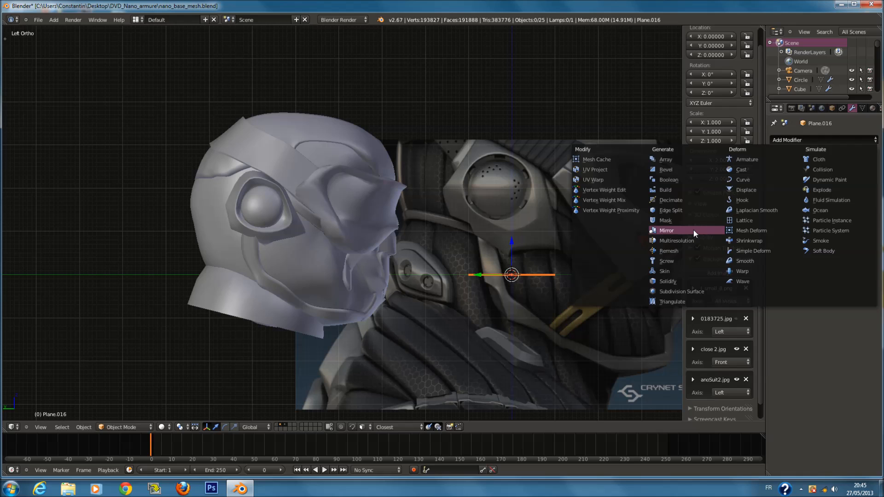
pyautogui.click(693, 230)
# Rotate the new plane's mesh 90° about X and 90° about Z so it faces the side view.
pyautogui.press('Tab')
pyautogui.press('r')
pyautogui.press('x')
pyautogui.write('90')
pyautogui.press('Return')
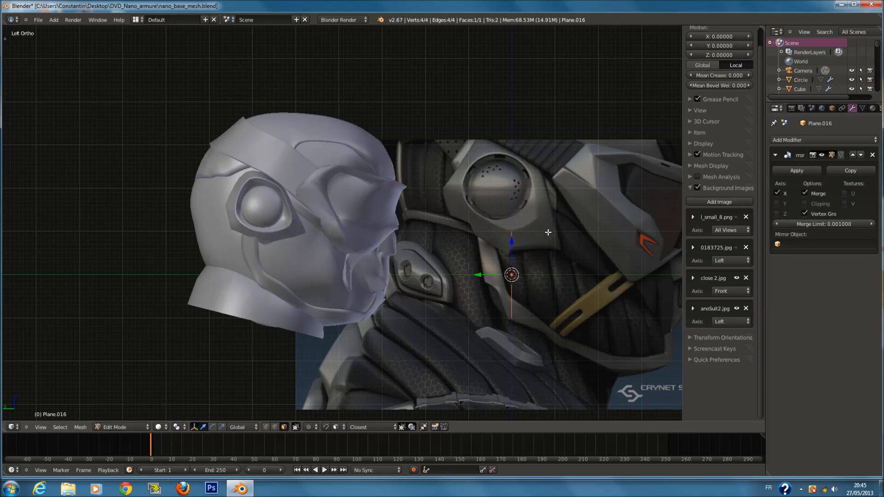
pyautogui.write('rz90')
pyautogui.press('Return')
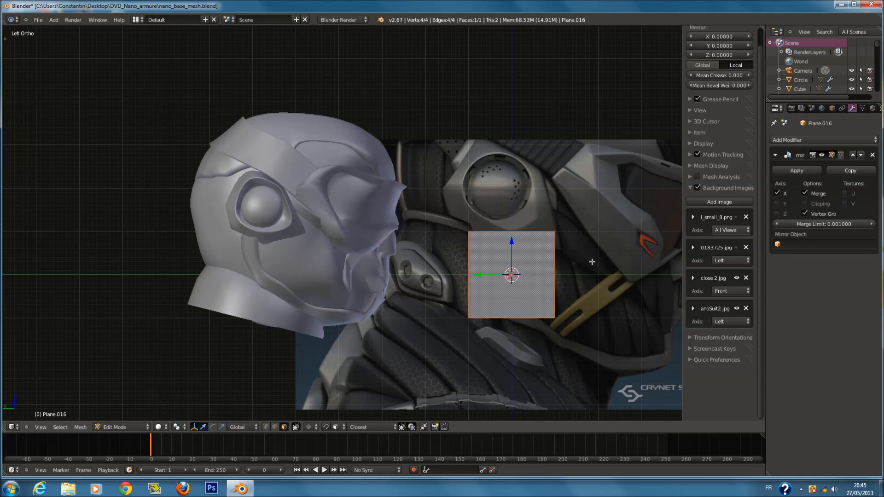
# Scale the plane down to about 0.59 units square and move it to the back of the head behind the ear housing.
pyautogui.press('s')
pyautogui.click(523, 293)
pyautogui.press('g')
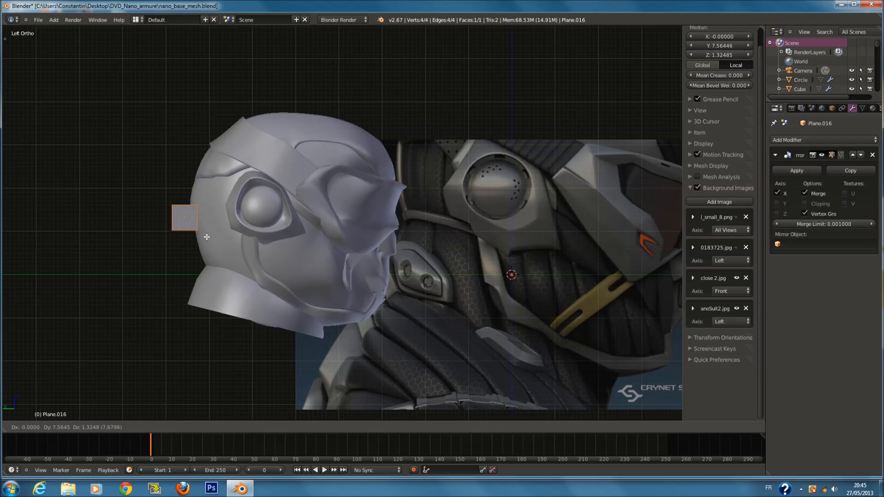
pyautogui.click(248, 242)
pyautogui.press('KP_Decimal')
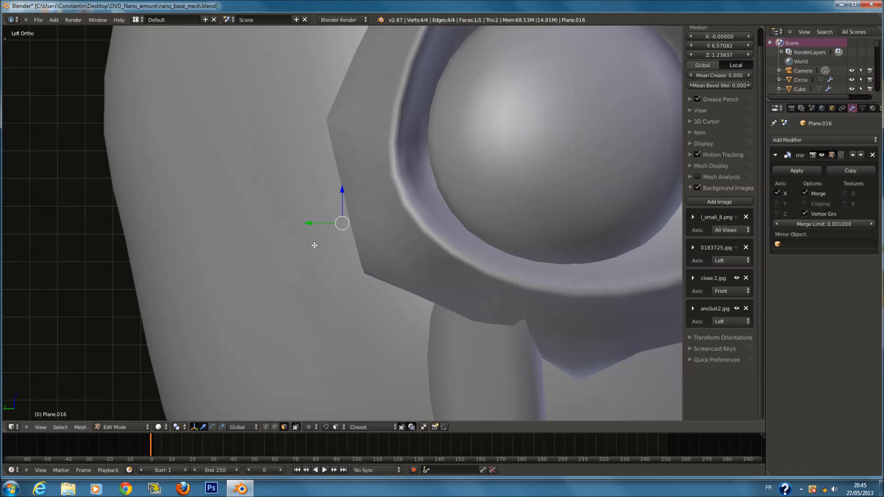
pyautogui.scroll(-5, 315, 246)
pyautogui.press('g')
pyautogui.click(349, 225)
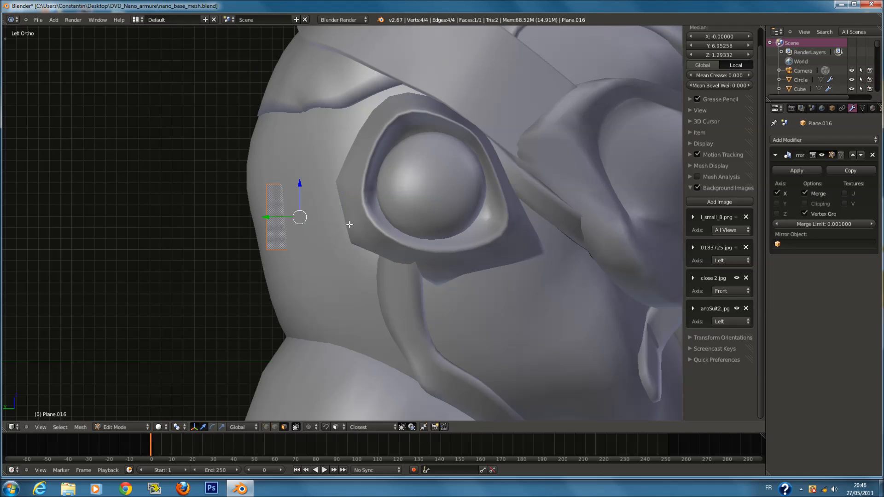
# Split the small plane into two faces with a centre edge and smooth it with a Subdivision Surface at view level 2.
pyautogui.press('Tab')
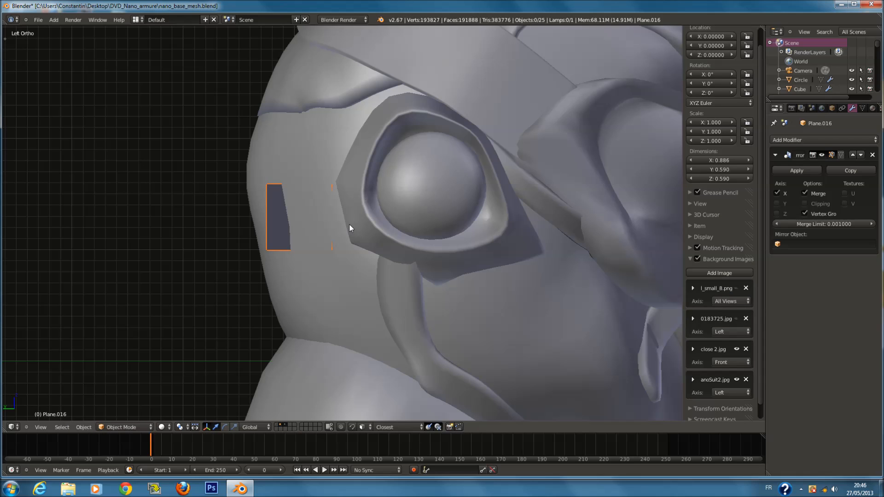
pyautogui.press('Tab')
pyautogui.press('z')
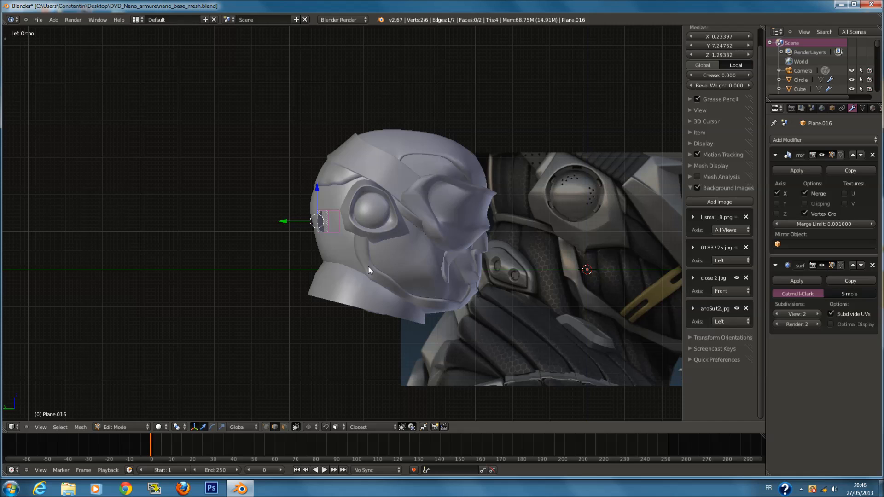
pyautogui.press('Tab')
pyautogui.press('Tab')
# Select the whole small plane and scale it along Z to about 0.4, flattening it into a thin horizontal strip.
pyautogui.press('a')
pyautogui.press('a')
pyautogui.press('s')
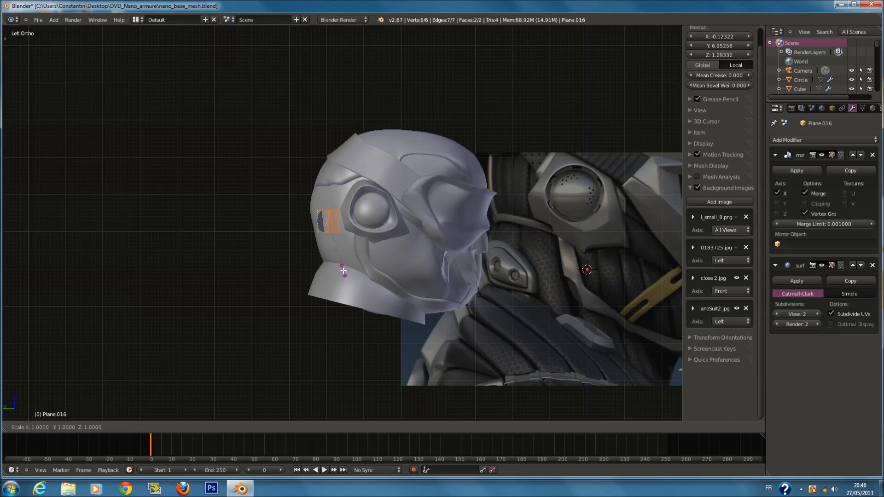
pyautogui.press('z')
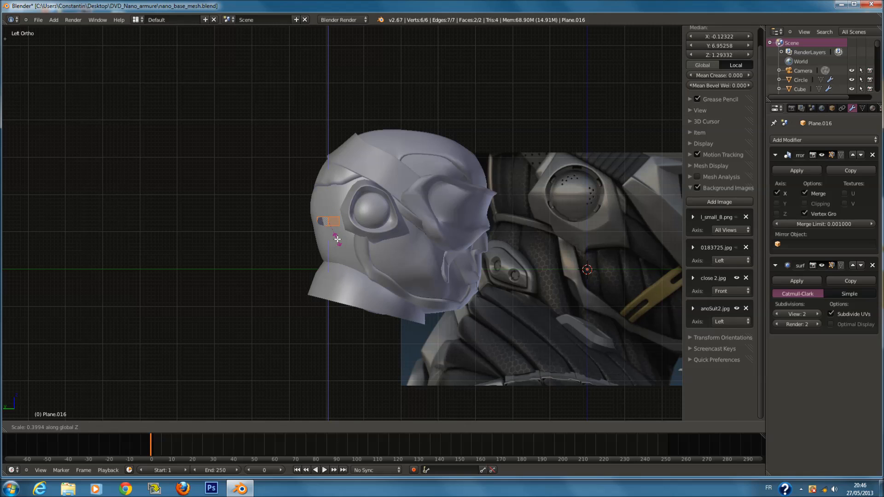
pyautogui.click(338, 239)
pyautogui.press('s')
pyautogui.press('z')
pyautogui.click(338, 240)
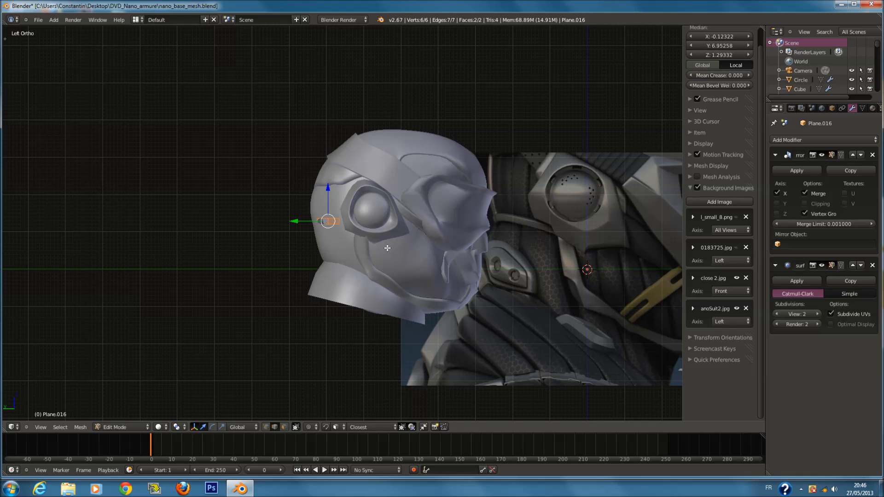
pyautogui.press('g')
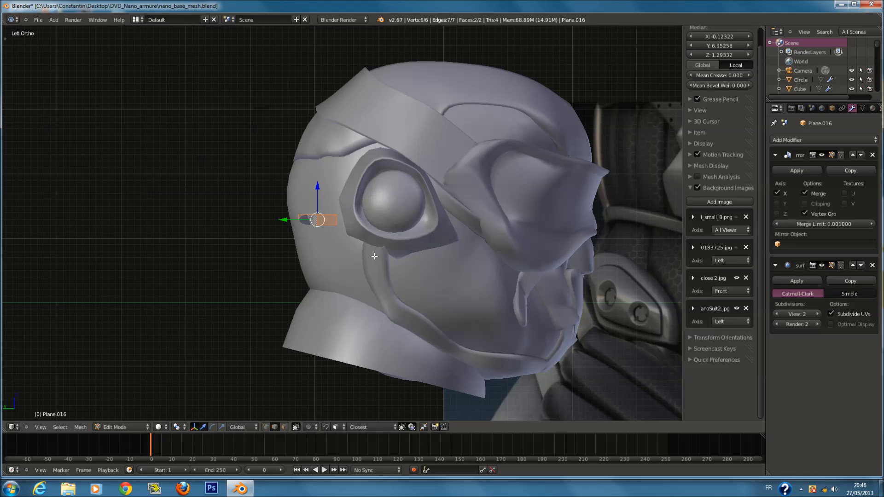
# Pull the ear housing's rear vertices slightly backward and insert an edge loop across its lower rear side.
pyautogui.press('z')
pyautogui.press('c')
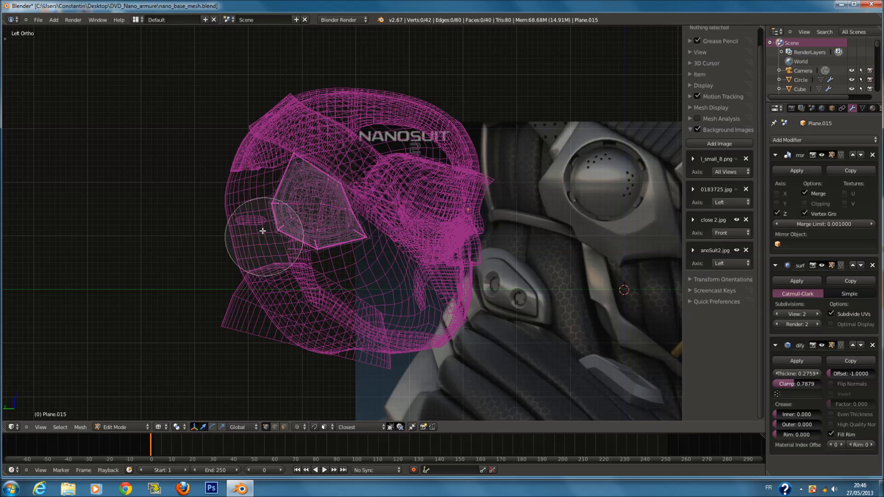
pyautogui.moveTo(263, 231); pyautogui.dragTo(323, 222)
pyautogui.press('Escape')
pyautogui.press('z')
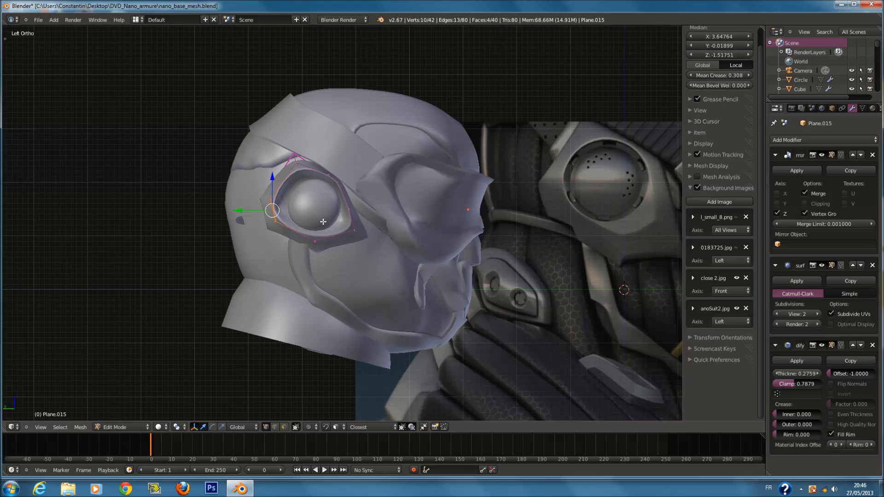
pyautogui.press('a')
pyautogui.hotkey('ctrl', 'r')
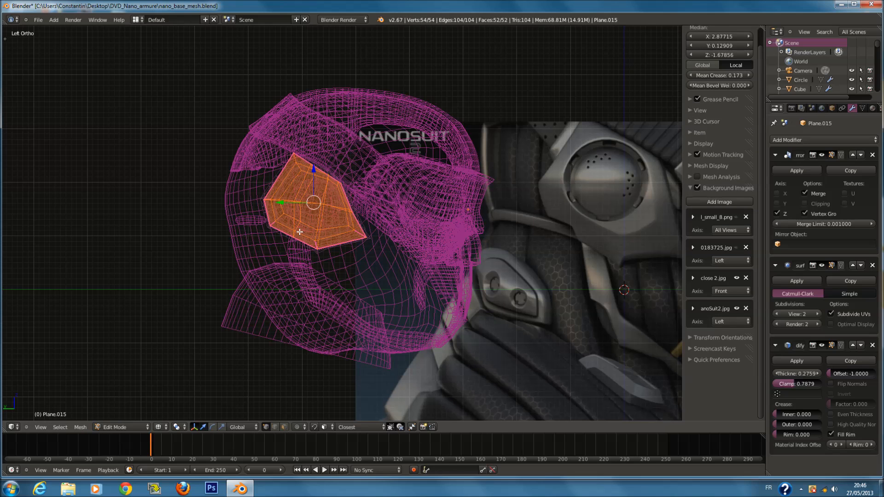
# Select the new loop's vertices along the lower rear edge of the ear housing.
pyautogui.press('a')
pyautogui.press('c')
pyautogui.click(295, 238)
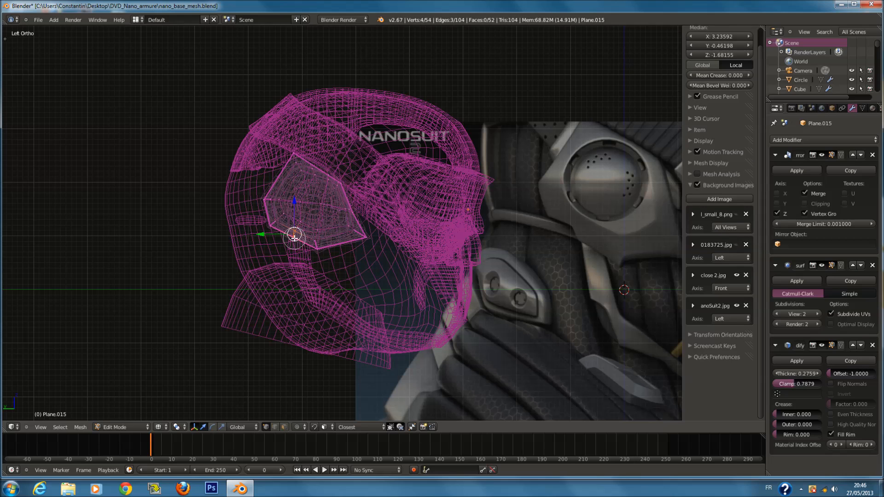
pyautogui.press('z')
pyautogui.press('g')
pyautogui.press('z')
pyautogui.click(295, 219)
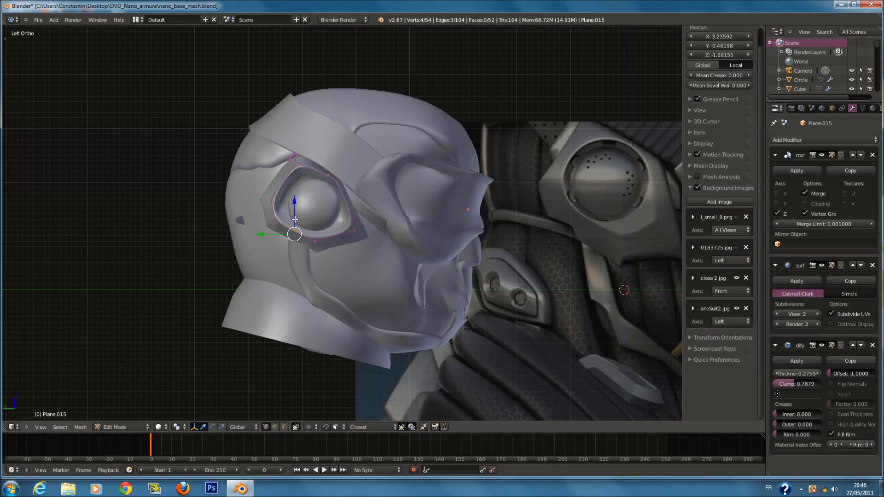
pyautogui.press('z')
pyautogui.press('c')
pyautogui.click(295, 217)
# Move the selected lower-edge vertices of the ear housing forward to shape a notch above the jaw strip.
pyautogui.press('z')
pyautogui.press('g')
pyautogui.press('z')
pyautogui.click(297, 209)
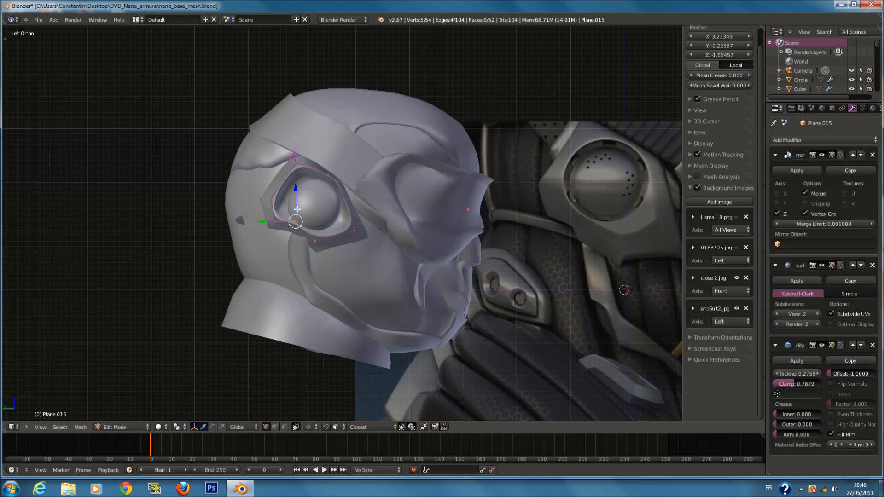
pyautogui.press('g')
pyautogui.press('z')
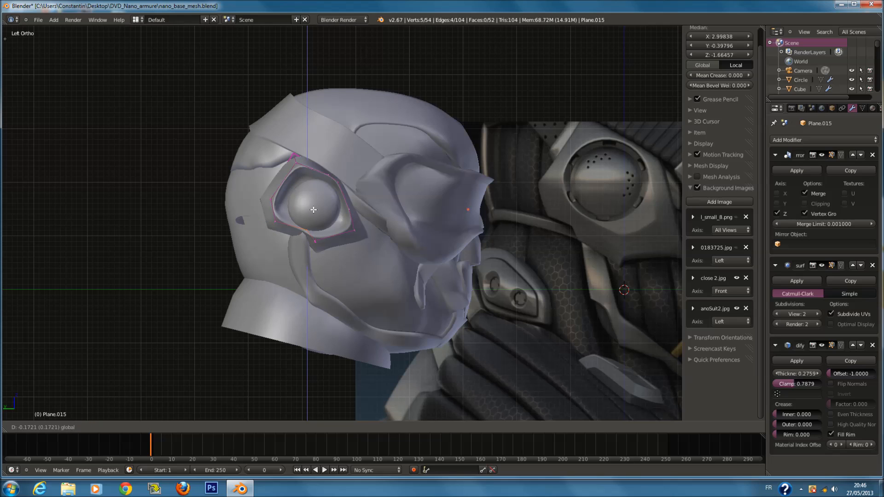
pyautogui.click(313, 210)
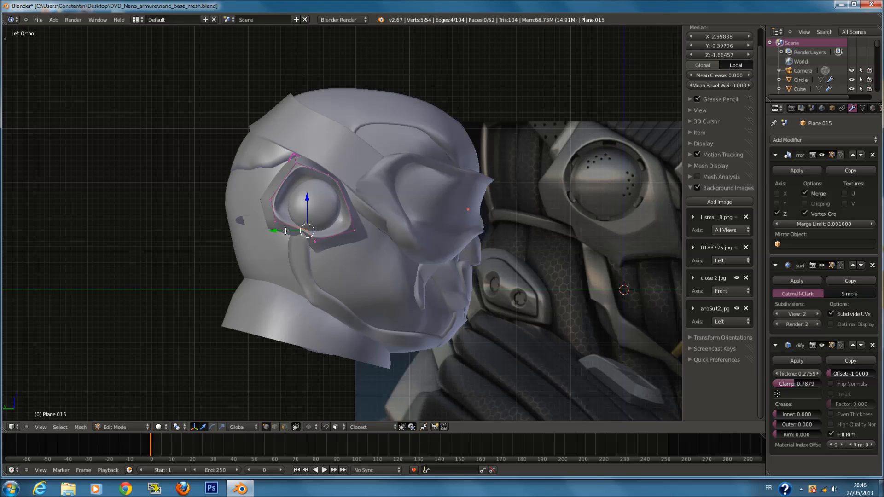
# Nudge the notch vertices of the ear housing sideways, check the outline from the left, and clear the selection.
pyautogui.moveTo(299, 216); pyautogui.dragTo(313, 230, button='middle')
pyautogui.press('g')
pyautogui.press('z')
pyautogui.click(313, 236)
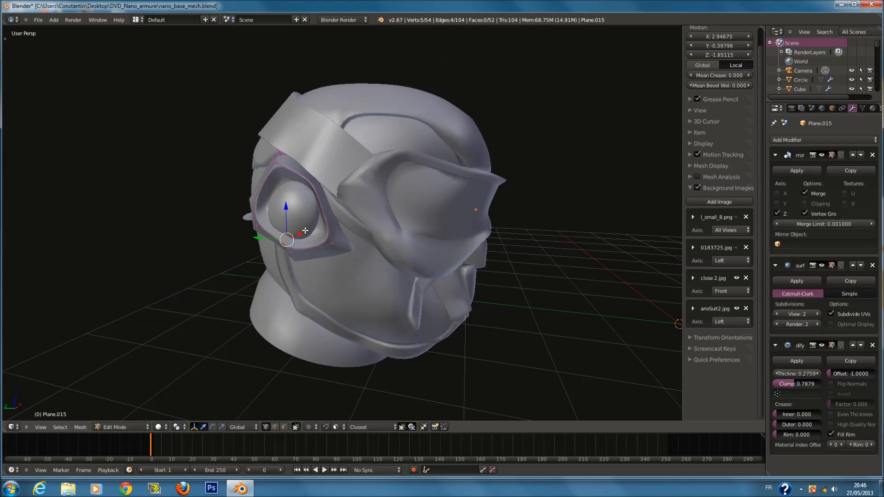
pyautogui.press('KP_1')
pyautogui.press('ctrl+KP_1')
pyautogui.press('ctrl+KP_3')
pyautogui.press('z')
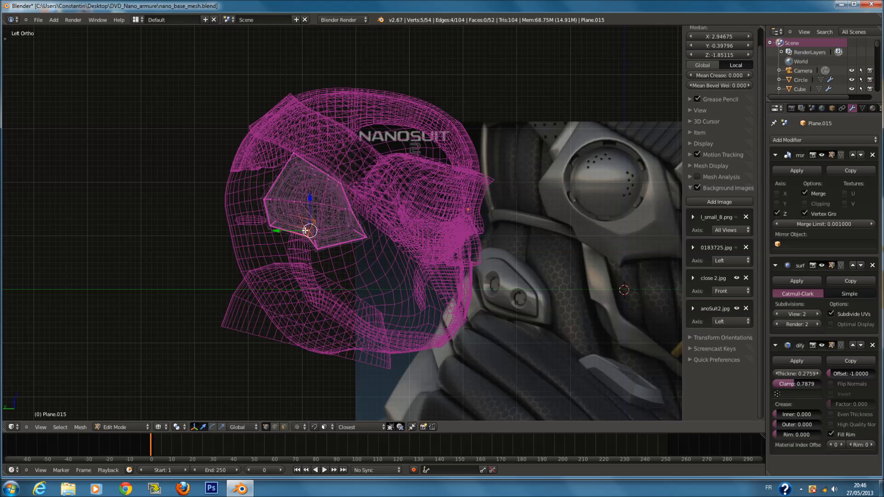
pyautogui.press('a')
pyautogui.press('z')
pyautogui.press('z')
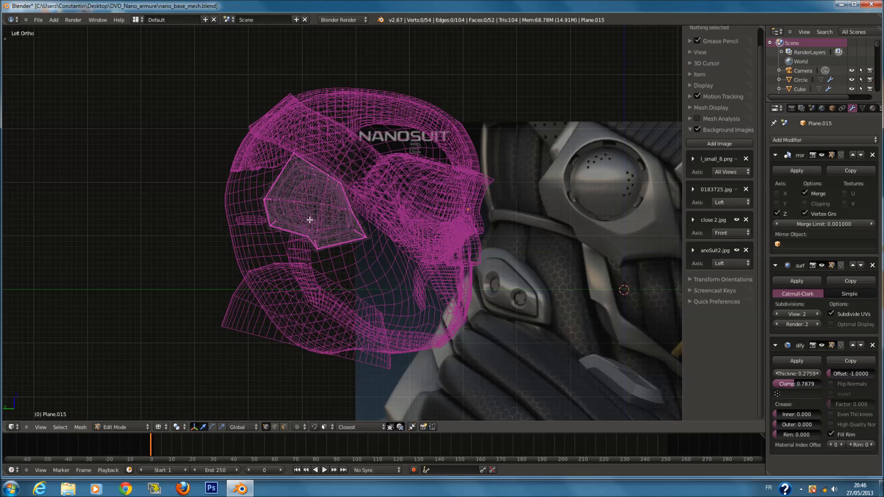
# Raise the jaw strip's top edge about 0.16 units along Z beneath the ear housing and save the file.
pyautogui.press('Tab')
pyautogui.rightClick(300, 243)
pyautogui.press('z')
pyautogui.press('z')
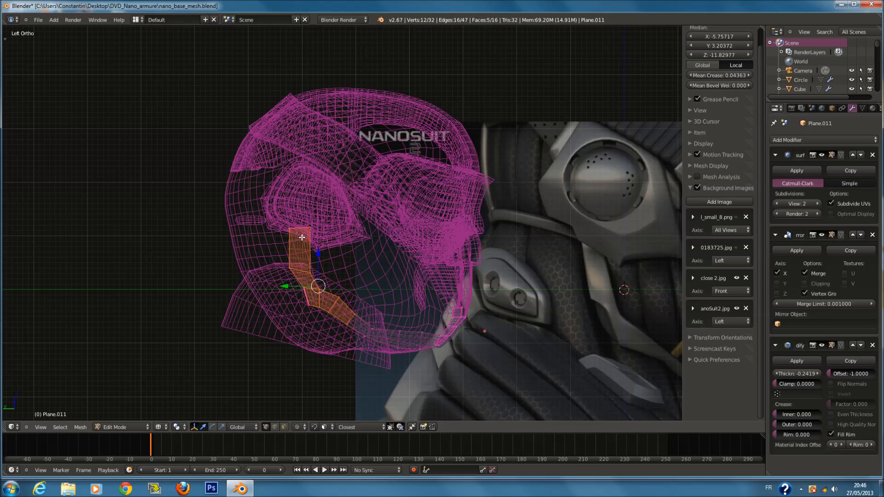
pyautogui.press('Tab')
pyautogui.rightClick(296, 222)
pyautogui.press('g')
pyautogui.press('z')
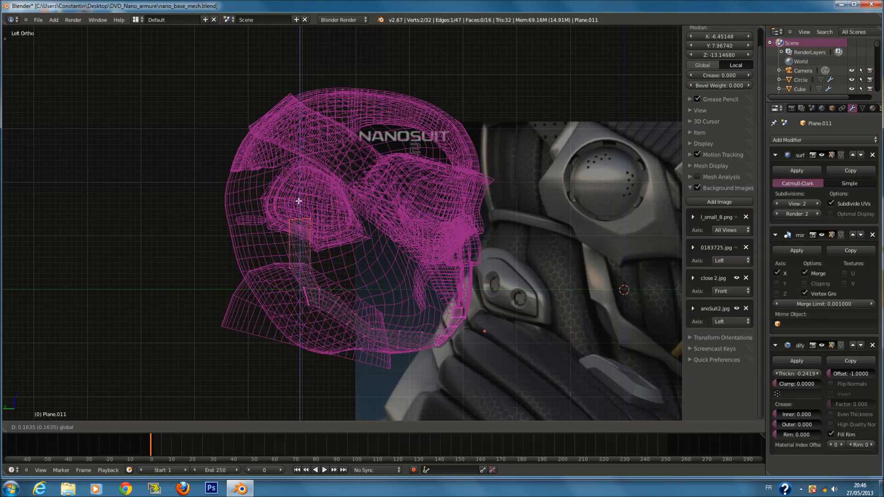
pyautogui.click(298, 200)
pyautogui.press('z')
pyautogui.press('Tab')
pyautogui.hotkey('ctrl', 's')
pyautogui.click(361, 272)
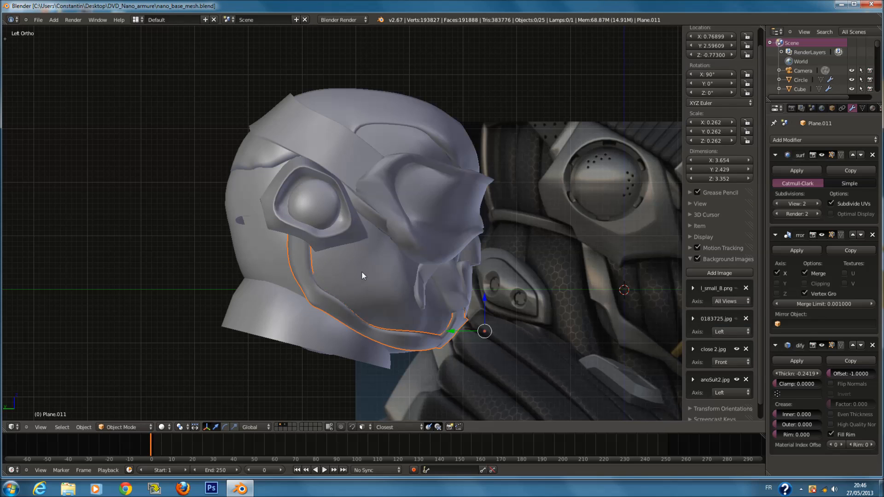
# Insert an edge loop across the jaw strip and slide it down close to the rear bend.
pyautogui.press('Tab')
pyautogui.press('z')
pyautogui.press('e')
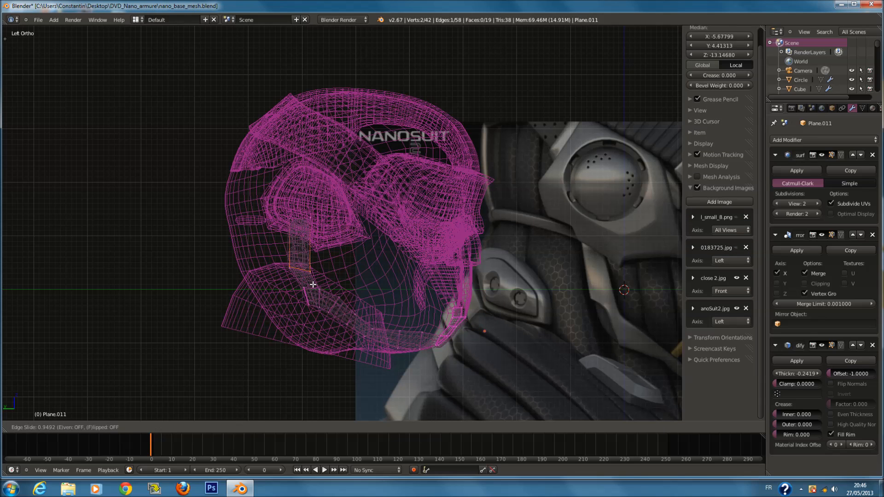
pyautogui.click(298, 278)
pyautogui.rightClick(297, 279)
# Rotate the vertices at the jaw strip's rear bend and save the file.
pyautogui.press('c')
pyautogui.middleClick(313, 298)
pyautogui.rightClick(313, 298)
pyautogui.press('r')
pyautogui.click(371, 249)
pyautogui.press('z')
pyautogui.press('Tab')
pyautogui.hotkey('ctrl', 's')
pyautogui.click(336, 273)
# Move the ear sphere's mesh slightly up and back inside its housing and rotate it slightly about Y.
pyautogui.rightClick(331, 199)
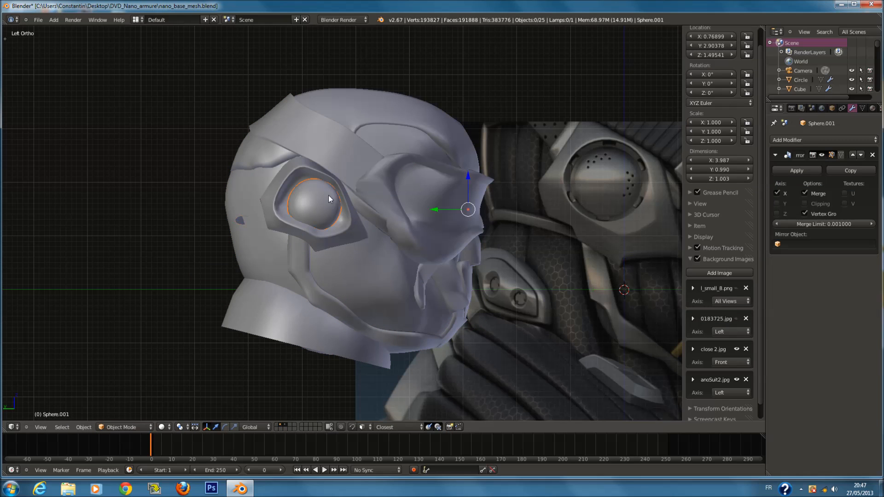
pyautogui.press('Tab')
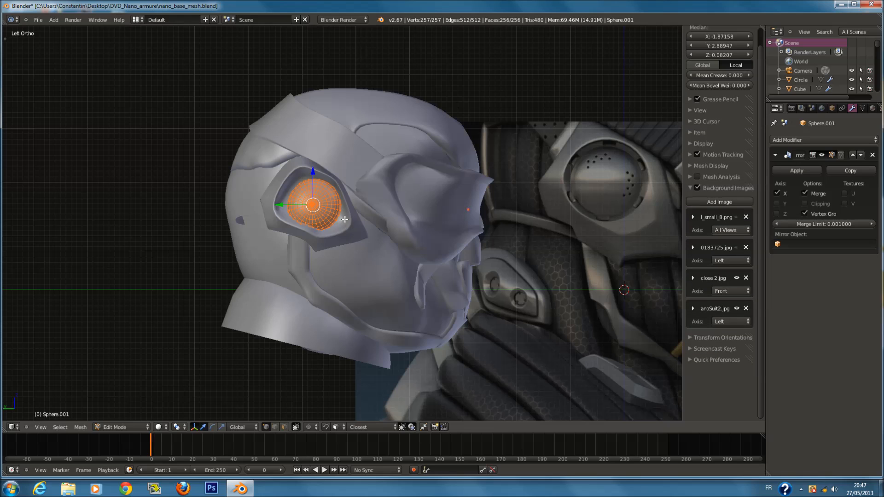
pyautogui.press('g')
pyautogui.click(343, 203)
pyautogui.press('r')
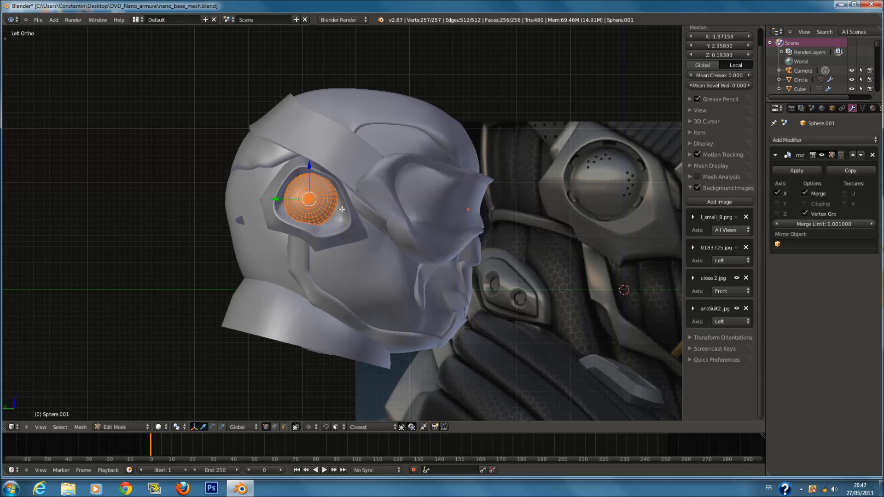
pyautogui.press('y')
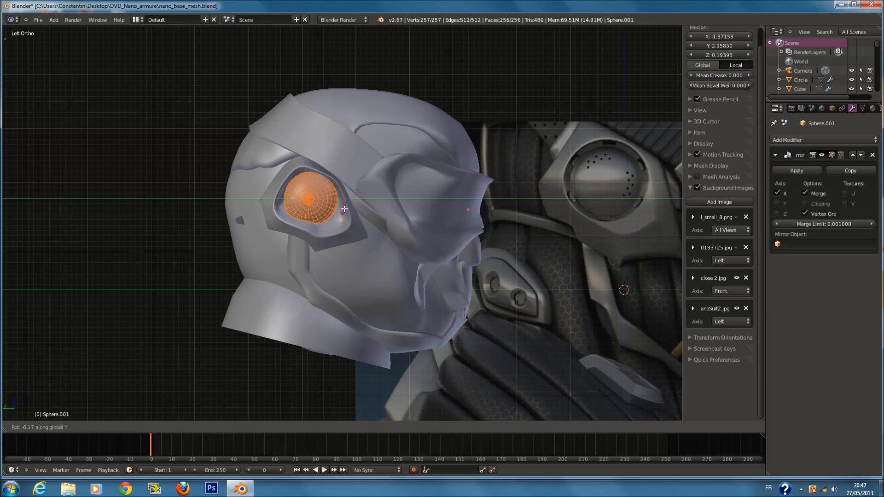
pyautogui.click(344, 202)
# Rotate the ear sphere slightly about X, scale it down to about 0.935 units across, and save the file.
pyautogui.press('r')
pyautogui.press('x')
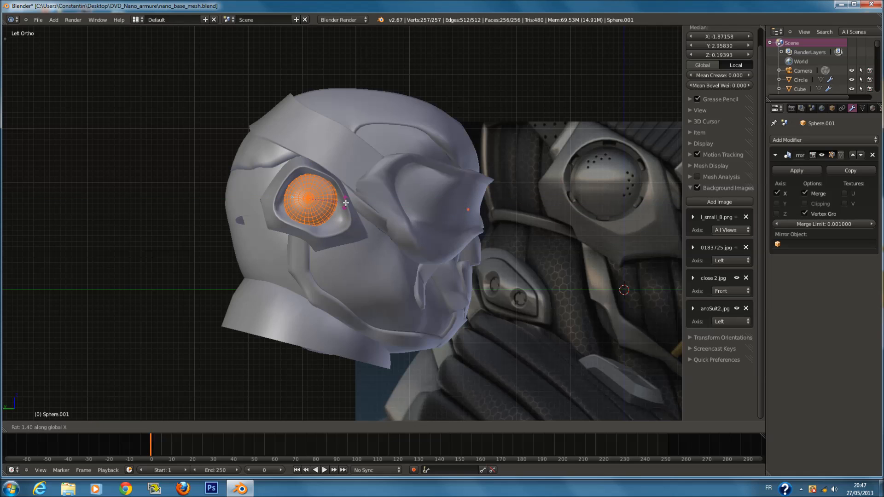
pyautogui.click(348, 205)
pyautogui.press('s')
pyautogui.click(352, 208)
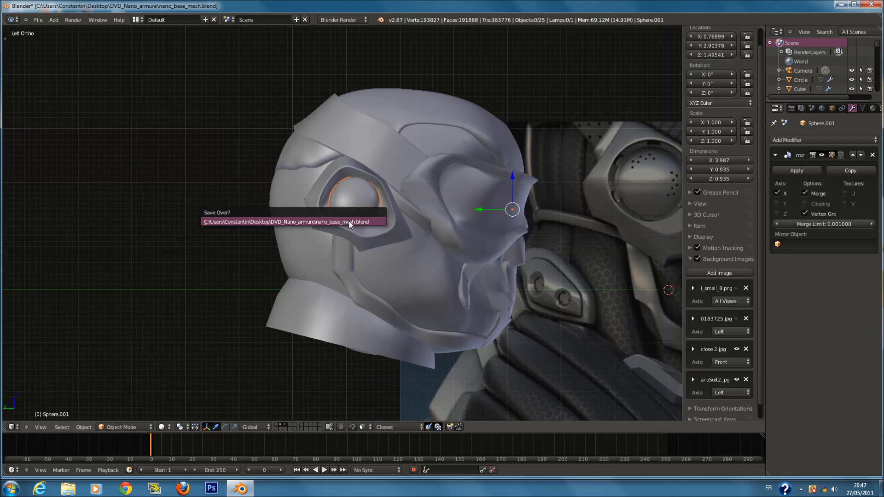
pyautogui.click(294, 219)
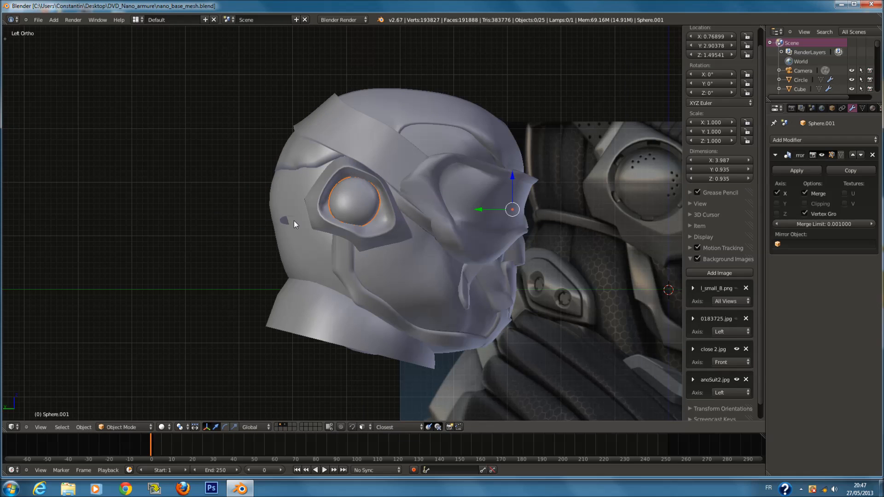
pyautogui.hotkey('ctrl', '2')
pyautogui.press('Tab')
pyautogui.press('Tab')
pyautogui.scroll(1, 318, 213)
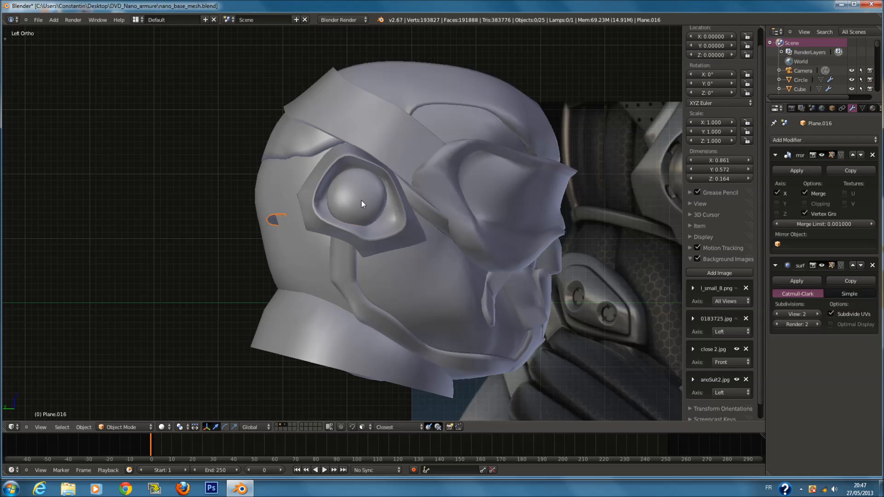
# Shift the ear sphere's mesh slightly within the housing and readjust its size.
pyautogui.rightClick(362, 203)
pyautogui.press('Tab')
pyautogui.press('g')
pyautogui.click(408, 216)
pyautogui.press('s')
pyautogui.click(406, 216)
# Rotate the ear sphere a little about the Y axis and fine-tune its scale.
pyautogui.press('r')
pyautogui.press('x')
pyautogui.press('y')
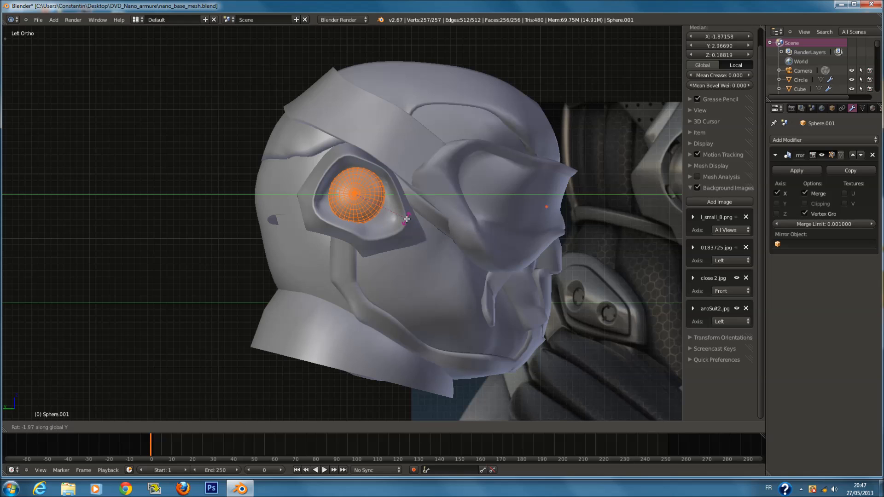
pyautogui.click(410, 214)
pyautogui.press('s')
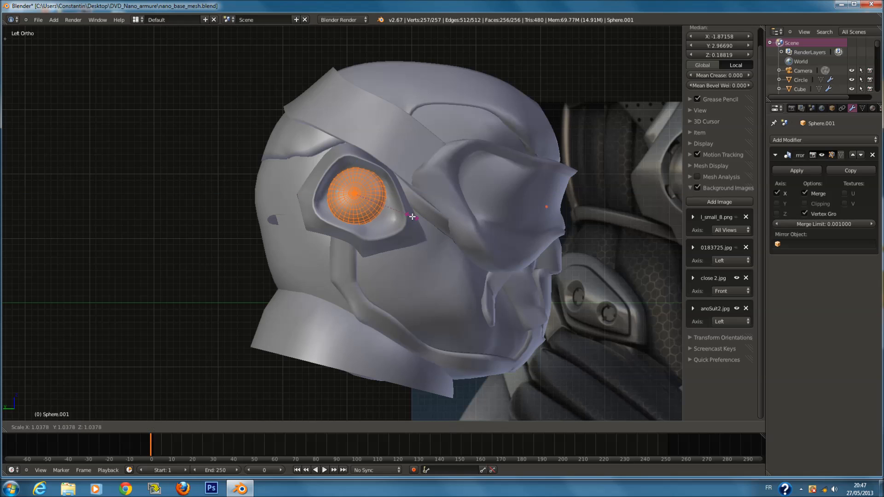
pyautogui.click(408, 212)
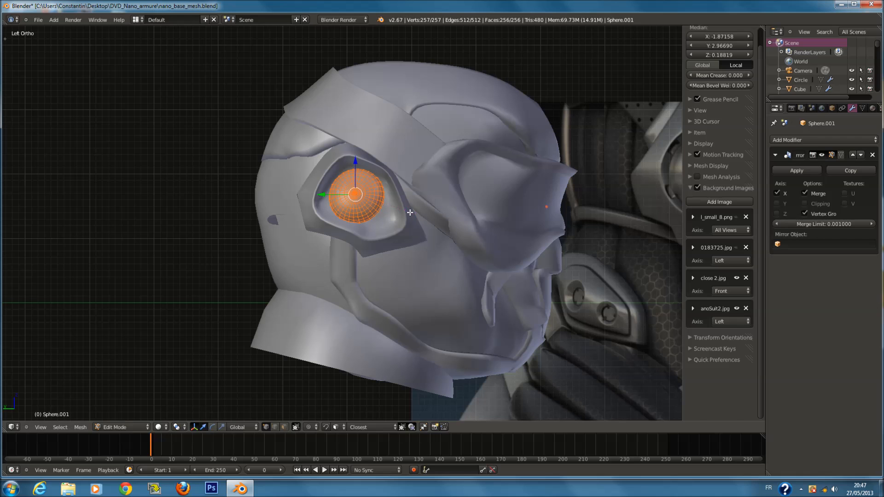
pyautogui.press('Tab')
# Open the small strip behind the ear housing for mesh editing in wireframe display.
pyautogui.rightClick(268, 218)
pyautogui.keyDown('shift'); pyautogui.moveTo(268, 219); pyautogui.dragTo(345, 221, button='middle'); pyautogui.keyUp('shift')
pyautogui.scroll(5, 347, 223)
pyautogui.press('Tab')
pyautogui.press('z')
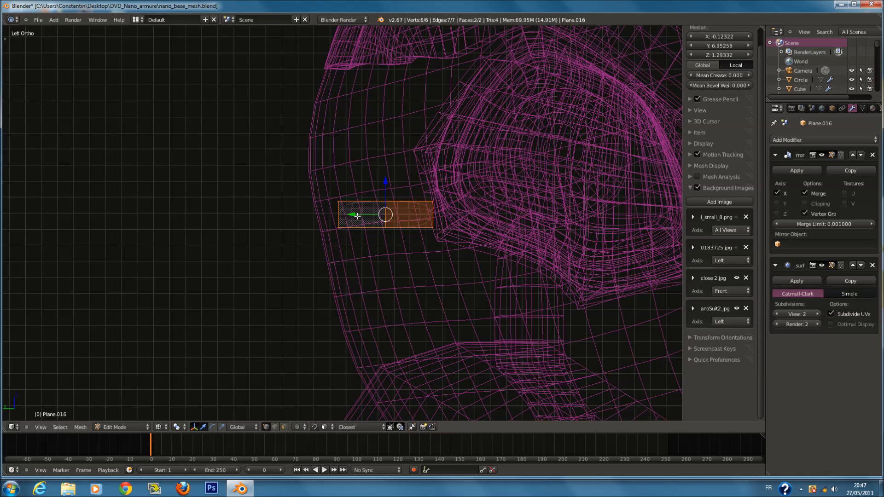
pyautogui.rightClick(339, 201)
pyautogui.press('e')
pyautogui.press('Escape')
pyautogui.hotkey('ctrl', 'z')
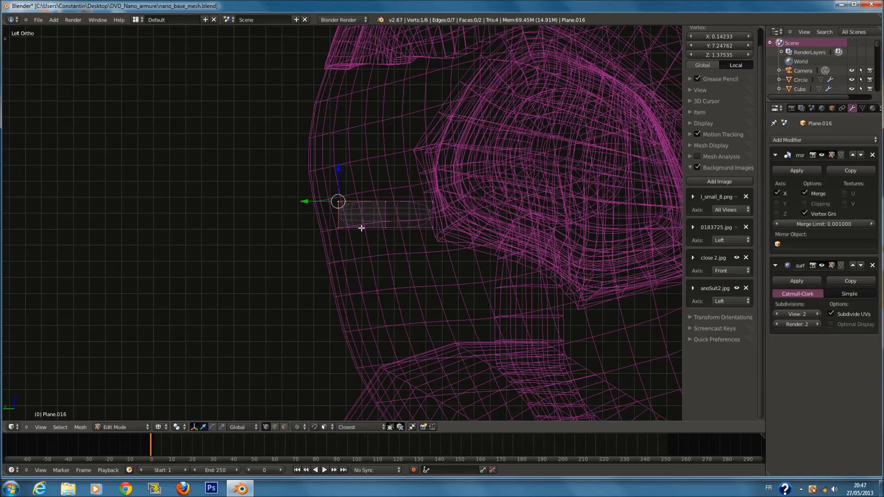
# Extrude the small strip's rear edge backward along Y by about 0.58 units.
pyautogui.press('a')
pyautogui.rightClick(341, 217)
pyautogui.press('e')
pyautogui.press('y')
pyautogui.click(262, 219)
# Select the strip's two front faces and move them about 0.13 units sideways along X.
pyautogui.click(281, 419)
pyautogui.click(284, 426)
pyautogui.press('a')
pyautogui.press('a')
pyautogui.press('c')
pyautogui.click(396, 206)
pyautogui.rightClick(396, 206)
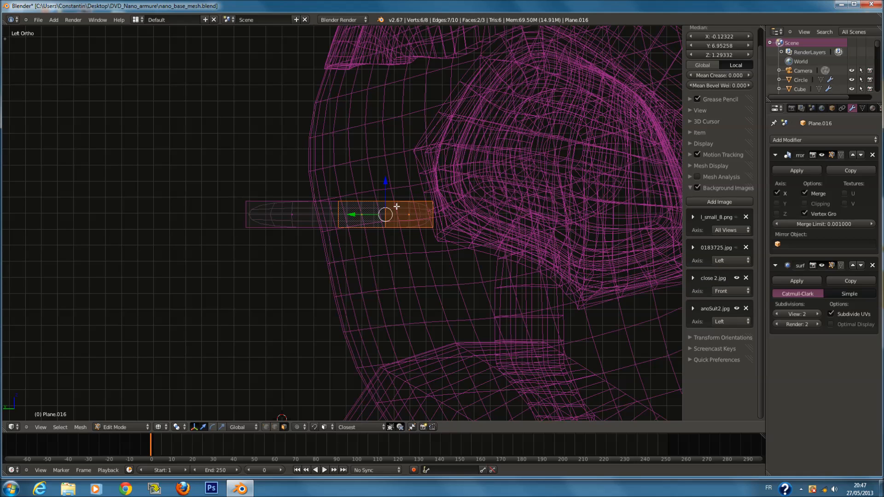
pyautogui.press('z')
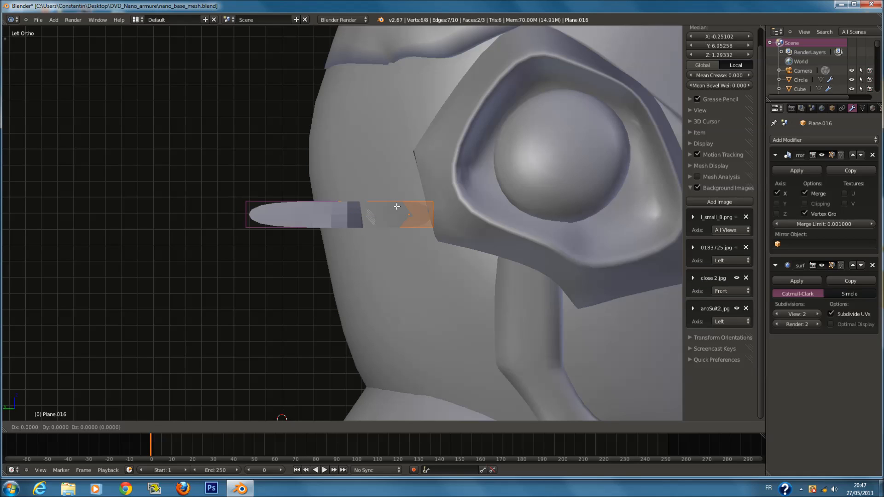
pyautogui.press('z')
# Examine the extruded strip and its mirrored half from the back, from below and from above against the head.
pyautogui.click(275, 427)
pyautogui.rightClick(247, 213)
pyautogui.moveTo(247, 213); pyautogui.dragTo(317, 236, button='middle')
pyautogui.press('z')
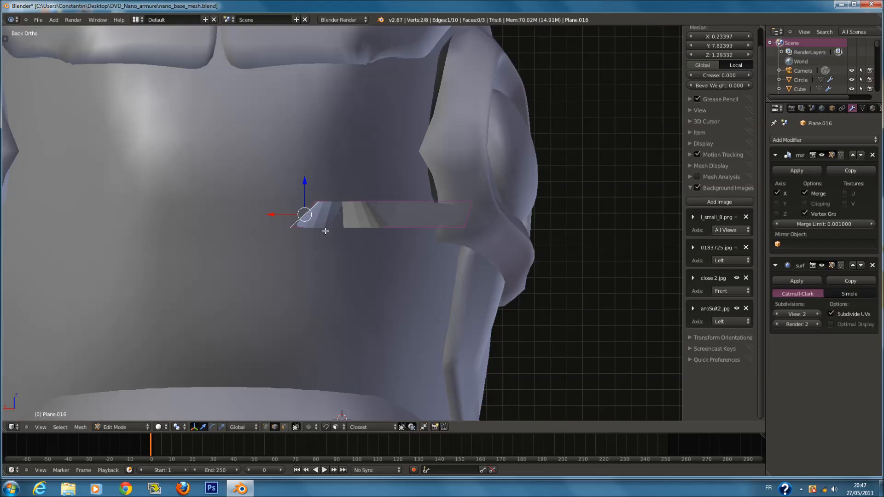
pyautogui.scroll(-4, 430, 257)
pyautogui.moveTo(430, 258); pyautogui.dragTo(387, 308, button='middle')
pyautogui.press('z')
pyautogui.press('a')
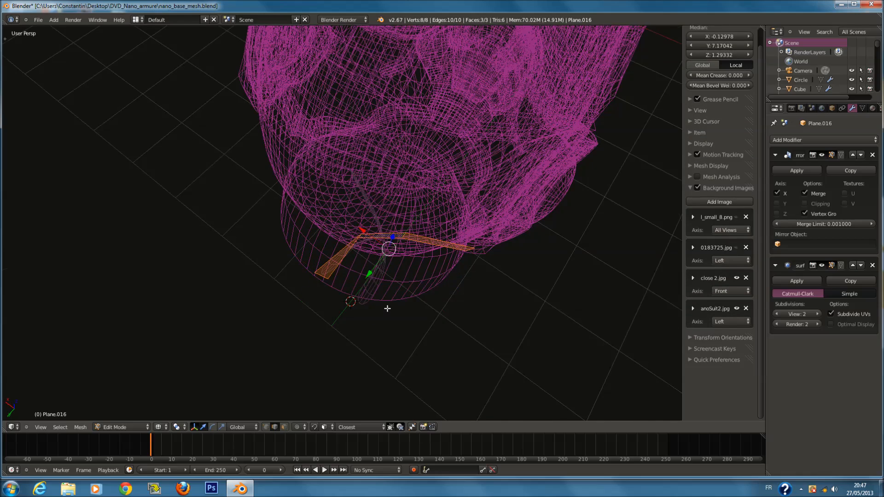
pyautogui.press('KP_7')
pyautogui.press('Tab')
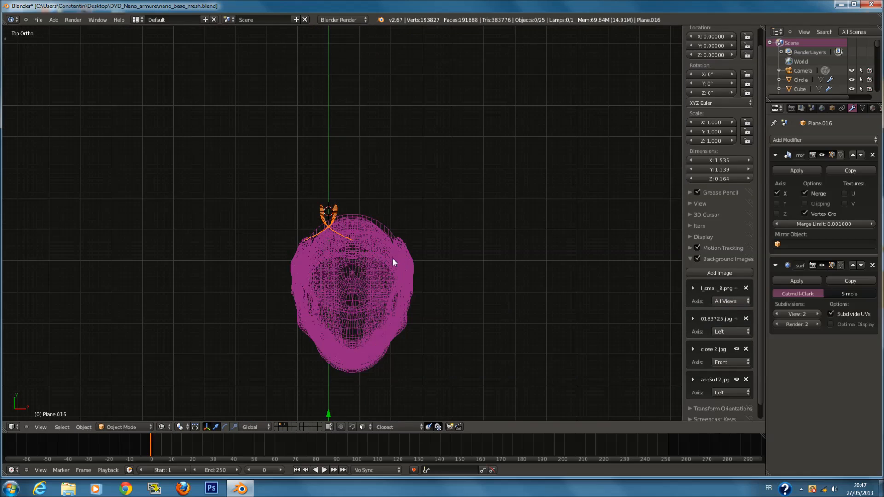
# Snap the 3D cursor to the origin of the front face armour piece.
pyautogui.scroll(-3, 393, 263)
pyautogui.rightClick(353, 313)
pyautogui.hotkey('shift', 's')
pyautogui.click(353, 313)
pyautogui.hotkey('ctrl', 'z')
pyautogui.hotkey('shift', 's')
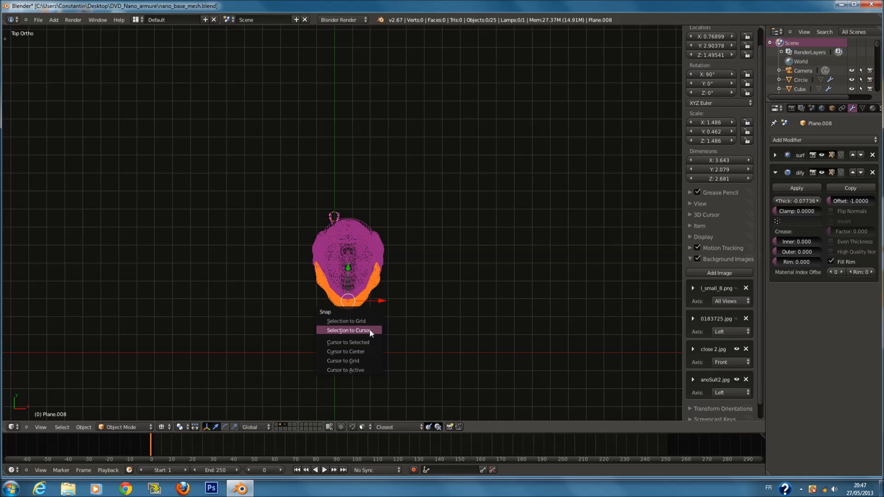
pyautogui.click(354, 341)
# Select the rear strip object and snap its origin to the 3D cursor, centring its mirror on the head.
pyautogui.rightClick(330, 220)
pyautogui.press('Tab')
pyautogui.hotkey('shift', 's')
pyautogui.press('Escape')
pyautogui.press('Tab')
pyautogui.press('Escape')
pyautogui.press('Tab')
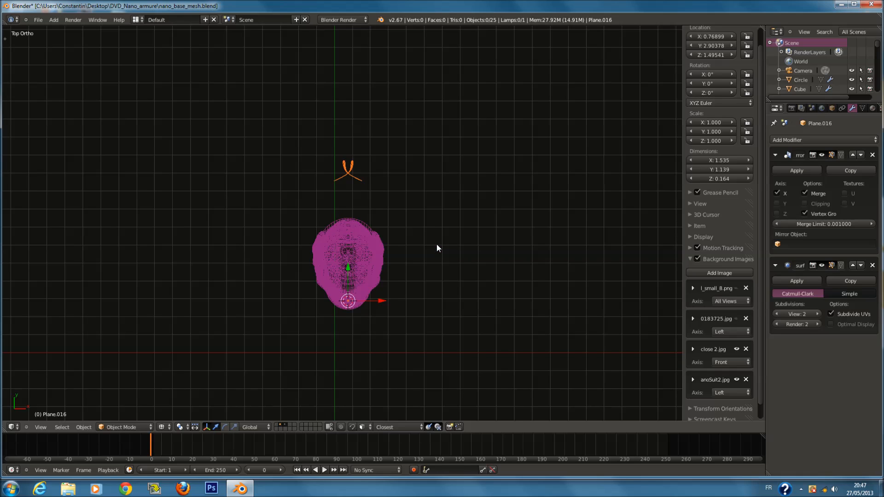
# Move the strip's whole mesh along Y from behind the helmet until it meets the back of the head.
pyautogui.moveTo(348, 138); pyautogui.dragTo(356, 184)
pyautogui.moveTo(377, 220); pyautogui.dragTo(354, 217)
pyautogui.click(318, 180)
pyautogui.moveTo(324, 187); pyautogui.dragTo(340, 201)
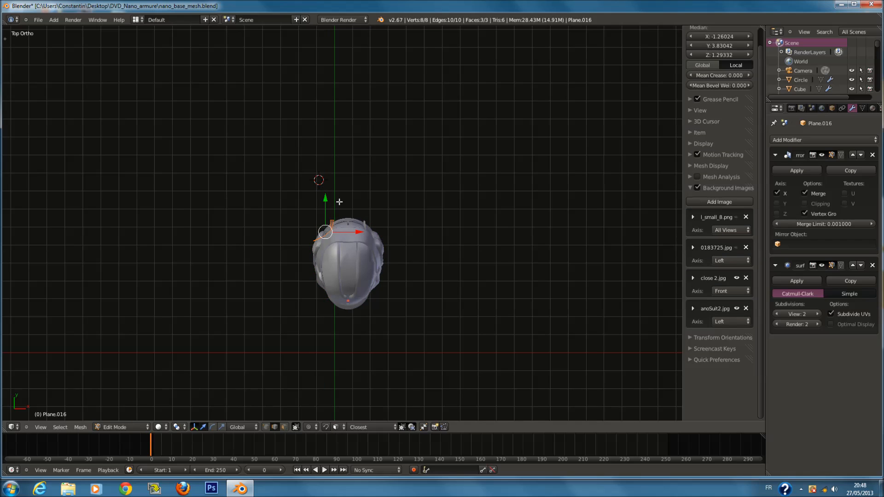
# Lower the whole strip down the back of the head to just below the ear housing, at about Z -0.50.
pyautogui.press('ctrl+KP_3')
pyautogui.press('z')
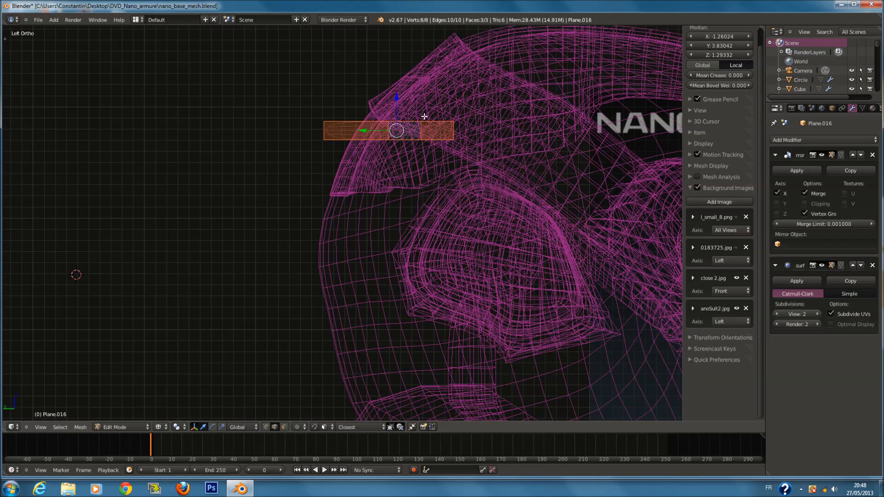
pyautogui.press('g')
pyautogui.click(410, 326)
pyautogui.scroll(-5, 442, 274)
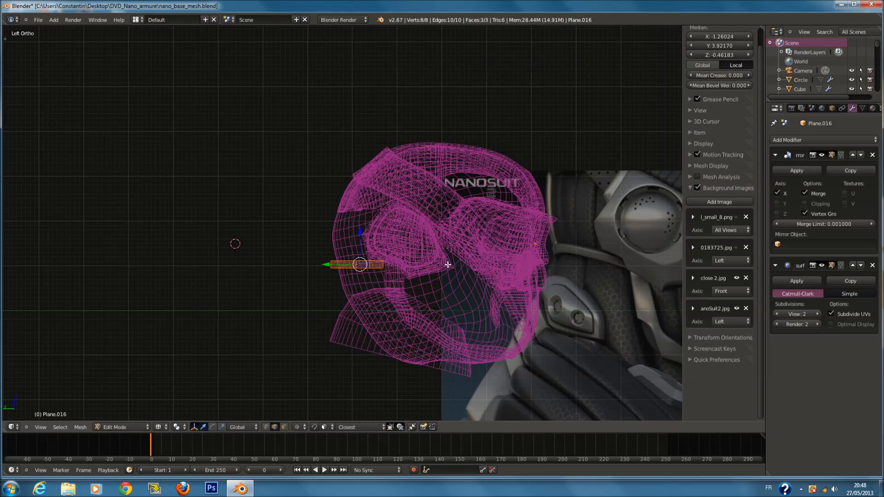
pyautogui.press('z')
pyautogui.scroll(2, 445, 264)
pyautogui.press('g')
pyautogui.click(434, 271)
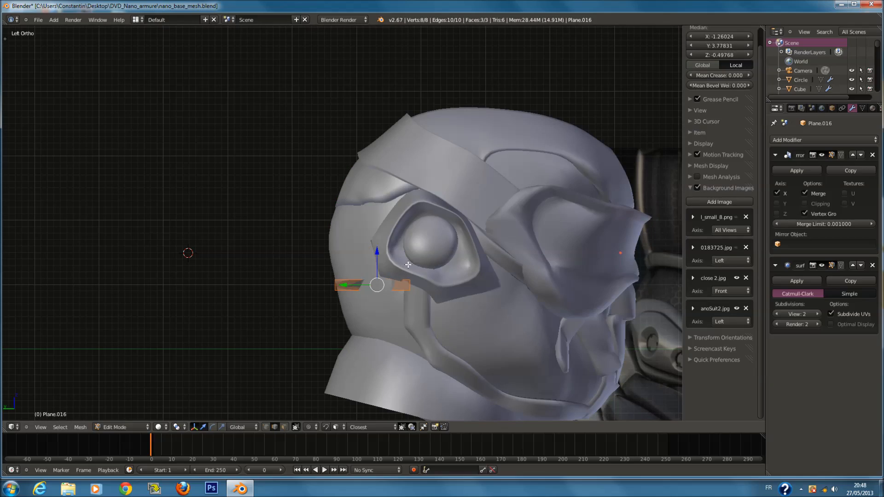
# Select the strip's rearmost edge and raise it in side view to follow the contour of the back of the head.
pyautogui.press('z')
pyautogui.scroll(2, 368, 295)
pyautogui.press('a')
pyautogui.rightClick(334, 309)
pyautogui.press('g')
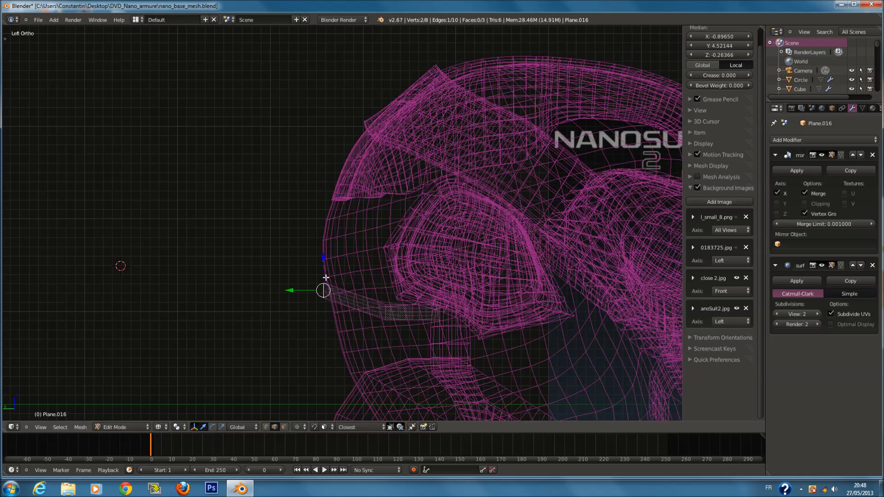
pyautogui.scroll(-3, 326, 277)
pyautogui.click(354, 276)
pyautogui.press('g')
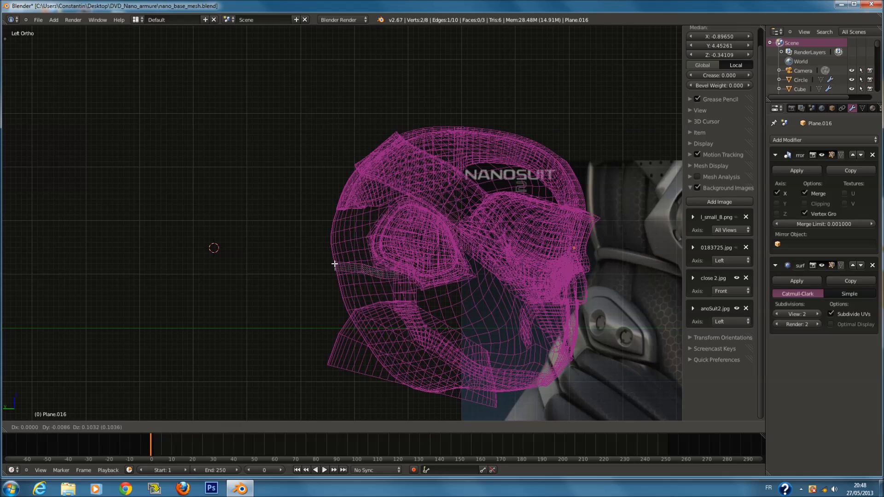
pyautogui.click(334, 264)
# Shift the strip's rear edges sideways along X to fit the curve of the back of the head.
pyautogui.press('z')
pyautogui.scroll(4, 357, 347)
pyautogui.press('g')
pyautogui.press('x')
pyautogui.click(369, 323)
pyautogui.press('z')
pyautogui.rightClick(442, 314)
pyautogui.press('z')
pyautogui.press('g')
pyautogui.press('x')
pyautogui.click(459, 316)
# Examine the strip's fit against the lower back of the head from behind and at an angle, in solid and wireframe.
pyautogui.moveTo(428, 318); pyautogui.dragTo(446, 347, button='middle')
pyautogui.moveTo(472, 349); pyautogui.dragTo(471, 348)
pyautogui.scroll(-4, 472, 347)
pyautogui.moveTo(472, 348); pyautogui.dragTo(414, 299, button='middle')
pyautogui.press('ctrl+KP_1')
pyautogui.press('z')
pyautogui.moveTo(370, 250); pyautogui.dragTo(385, 301, button='middle')
pyautogui.press('z')
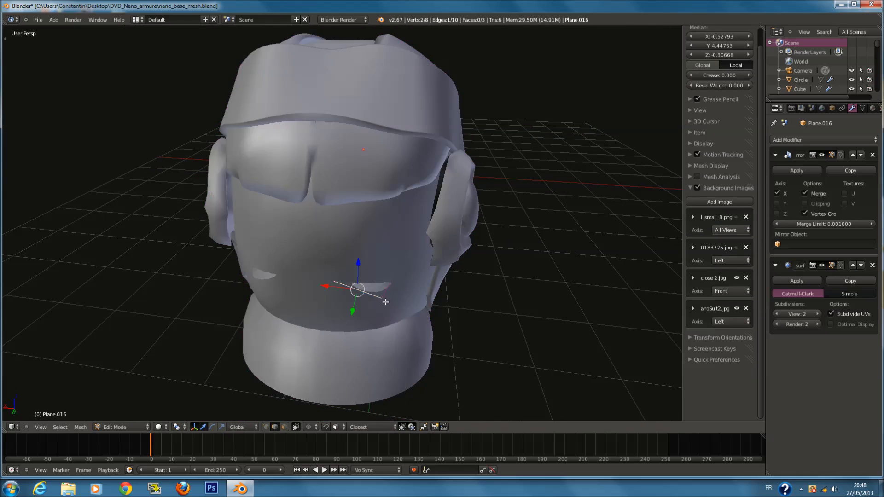
# Select a single vertex of the strip's rear edge and move it slightly upward at the back of the head.
pyautogui.press('z')
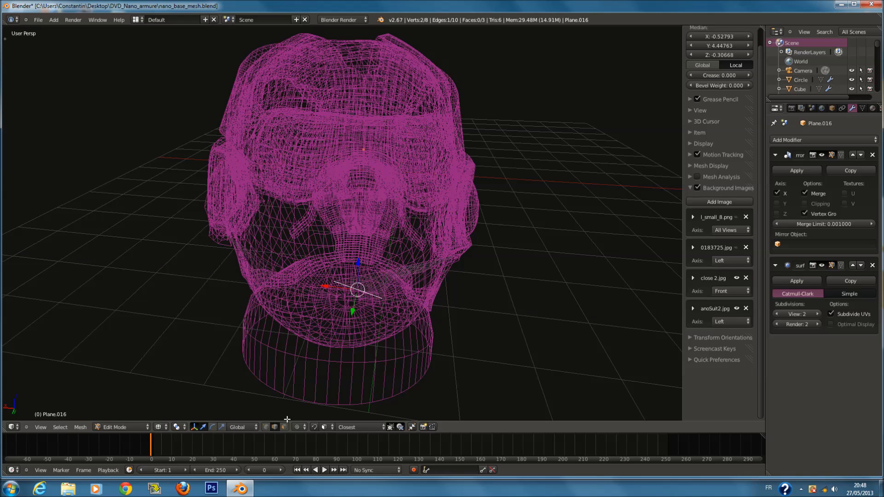
pyautogui.rightClick(375, 300)
pyautogui.press('z')
pyautogui.press('g')
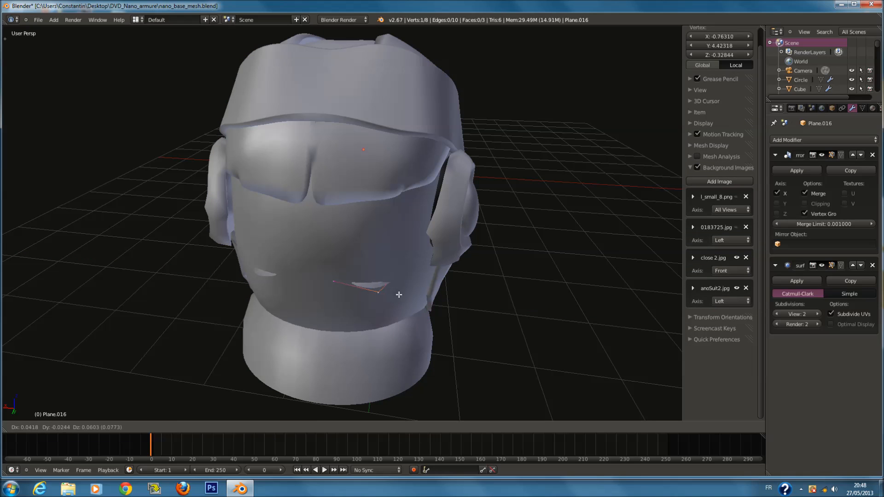
# Extend the mesh strip across the back of the helmet toward the centre line.
pyautogui.click(347, 276)
pyautogui.press('z')
pyautogui.press('ctrl+KP_1')
pyautogui.press('z')
pyautogui.press('z')
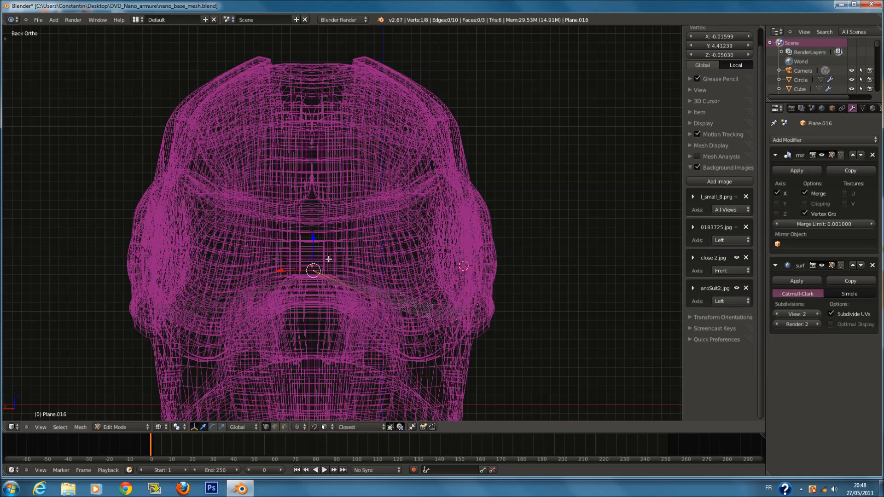
pyautogui.keyDown('shift'); pyautogui.rightClick(343, 304); pyautogui.keyUp('shift')
pyautogui.press('g')
pyautogui.press('Escape')
# Add a loop cut across the strip on the back of the helmet.
pyautogui.press('a')
pyautogui.hotkey('ctrl', 'r')
pyautogui.click(366, 288)
pyautogui.click(364, 288)
pyautogui.press('z')
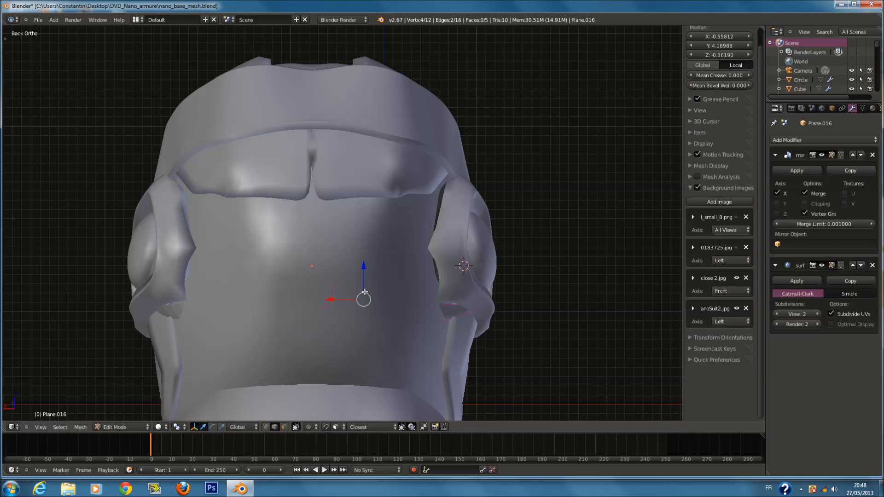
# Enable Clipping in the Mirror modifier and move the strip's inner end edge onto the centre line.
pyautogui.rightClick(333, 300)
pyautogui.press('z')
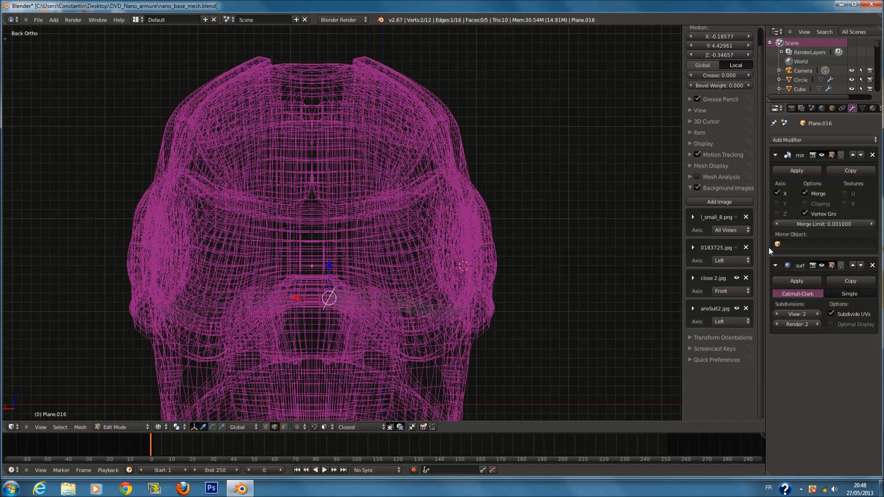
pyautogui.click(804, 205)
pyautogui.press('z')
pyautogui.moveTo(290, 298); pyautogui.dragTo(262, 301)
pyautogui.press('z')
pyautogui.press('a')
pyautogui.press('a')
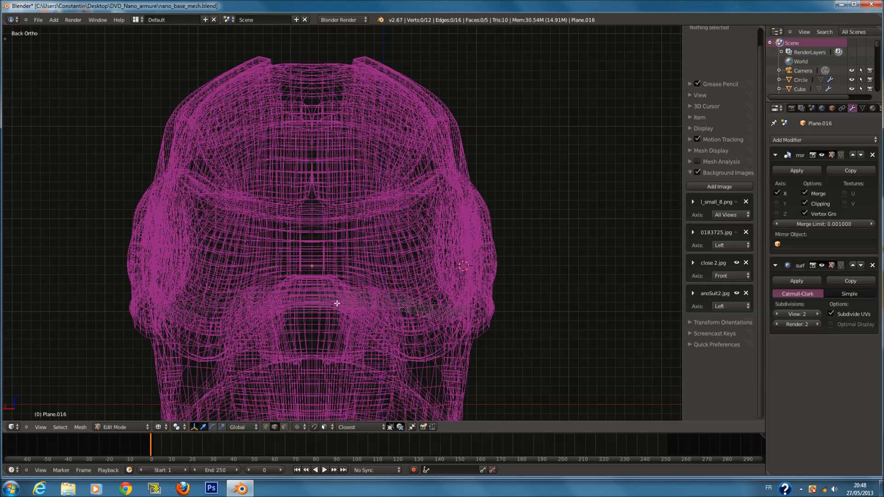
# Add another loop cut in the strip segment next to the mirror centre line.
pyautogui.press('a')
pyautogui.hotkey('ctrl', 'r')
pyautogui.click(331, 291)
pyautogui.rightClick(332, 290)
pyautogui.press('g')
pyautogui.rightClick(372, 289)
# Add a Solidify modifier to the strip and set its thickness to 0.1059.
pyautogui.press('z')
pyautogui.moveTo(376, 292); pyautogui.dragTo(304, 256, button='middle')
pyautogui.rightClick(537, 210)
pyautogui.moveTo(539, 226); pyautogui.dragTo(503, 321, button='middle')
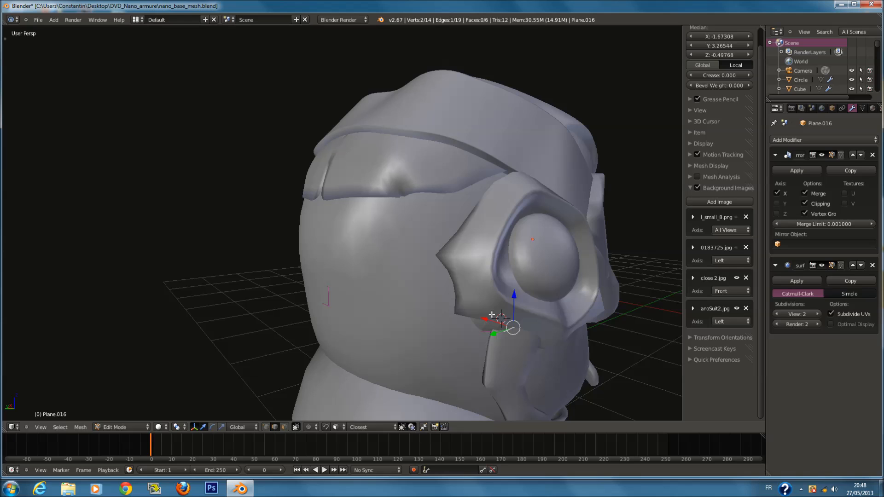
pyautogui.press('Tab')
pyautogui.click(822, 140)
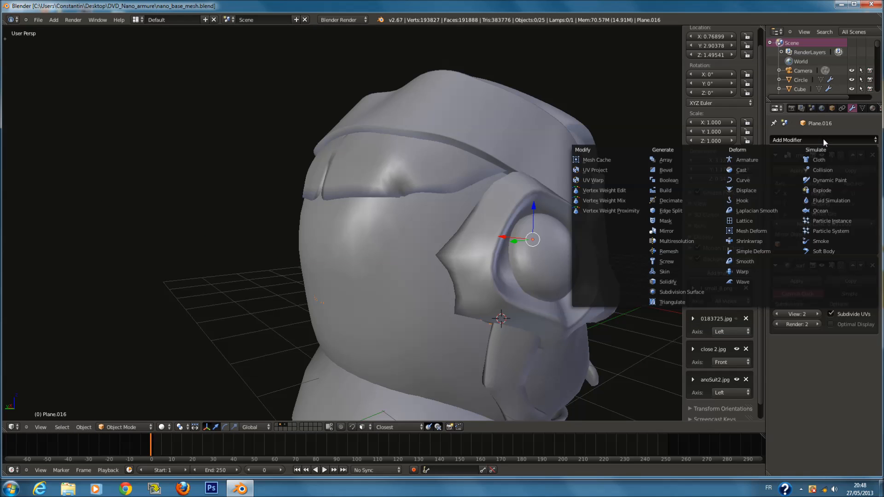
pyautogui.click(686, 280)
pyautogui.moveTo(802, 374); pyautogui.dragTo(830, 374)
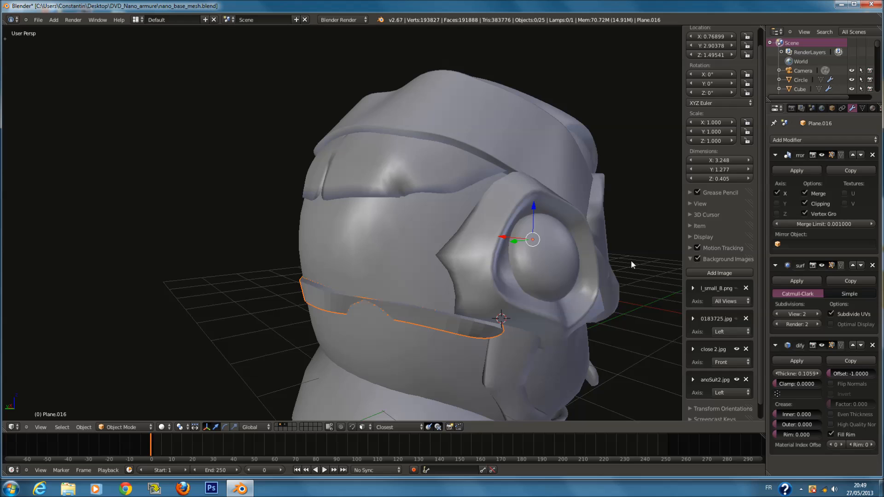
# Shade the strip smooth and slightly move its selected vertices against the helmet surface.
pyautogui.press('t')
pyautogui.click(21, 111)
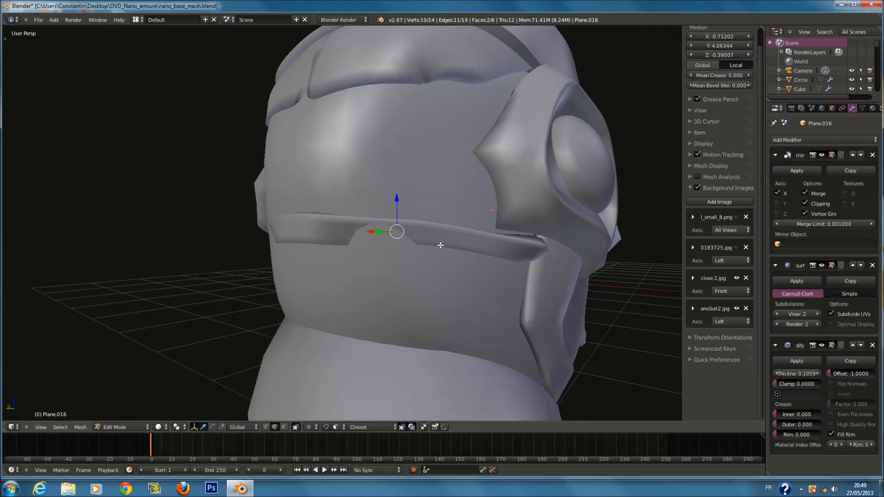
pyautogui.press('g')
pyautogui.click(440, 244)
pyautogui.moveTo(608, 265); pyautogui.dragTo(557, 290, button='middle')
pyautogui.press('Tab')
pyautogui.scroll(-3, 450, 292)
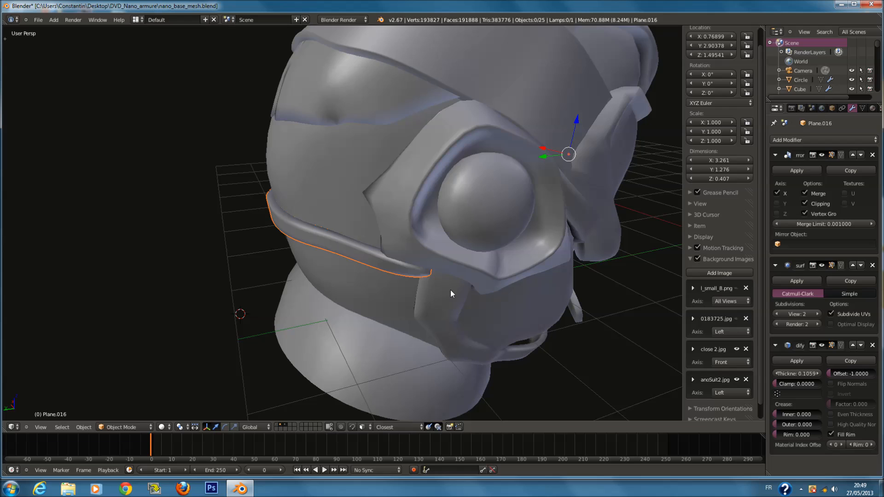
# Compare the helmet with the reference images in the back, front and left orthographic views.
pyautogui.press('ctrl+KP_1')
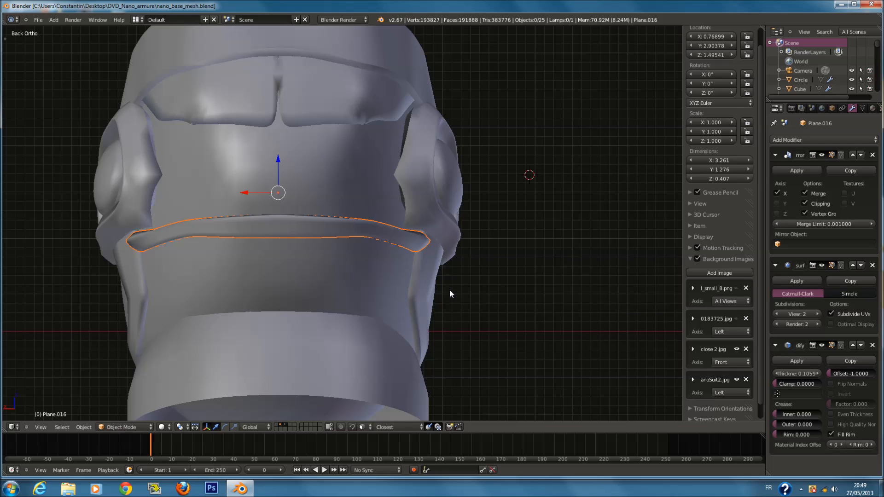
pyautogui.press('KP_3')
pyautogui.press('KP_1')
pyautogui.scroll(2, 457, 261)
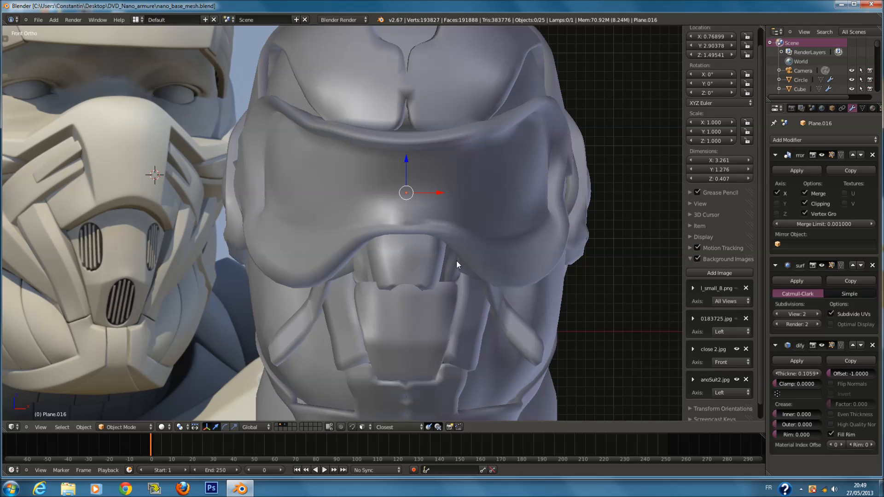
pyautogui.press('ctrl+KP_3')
pyautogui.scroll(-4, 590, 259)
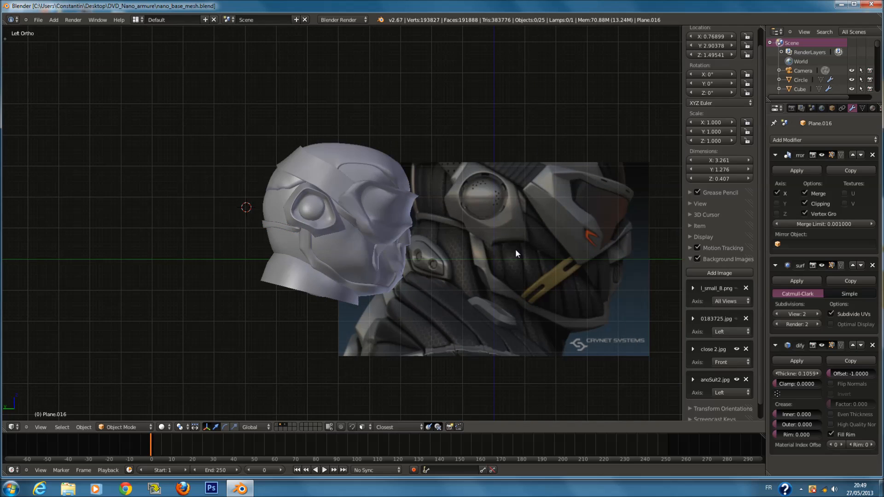
pyautogui.keyDown('ctrl'); pyautogui.scroll(4, 516, 251); pyautogui.keyUp('ctrl')
pyautogui.press('a')
pyautogui.keyDown('ctrl'); pyautogui.scroll(2, 506, 236); pyautogui.keyUp('ctrl')
# Save the helmet file over the existing version and deselect all objects.
pyautogui.hotkey('ctrl', 's')
pyautogui.click(505, 236)
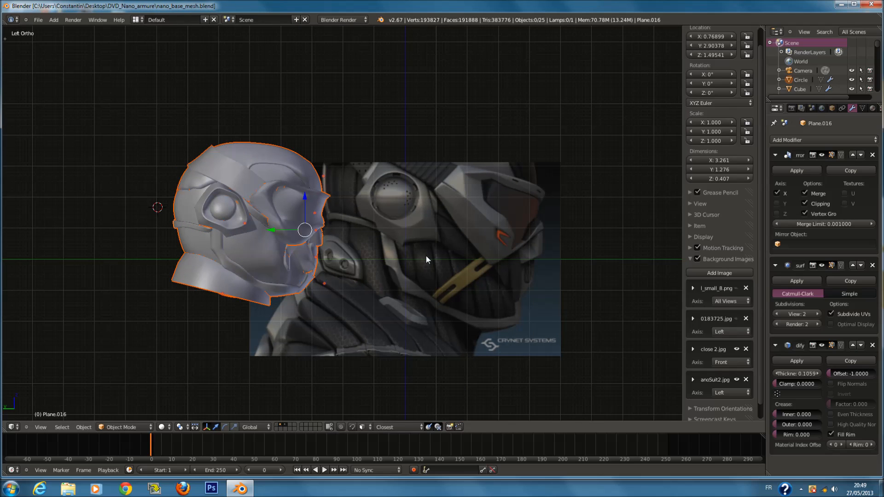
pyautogui.press('a')
pyautogui.scroll(1, 349, 269)
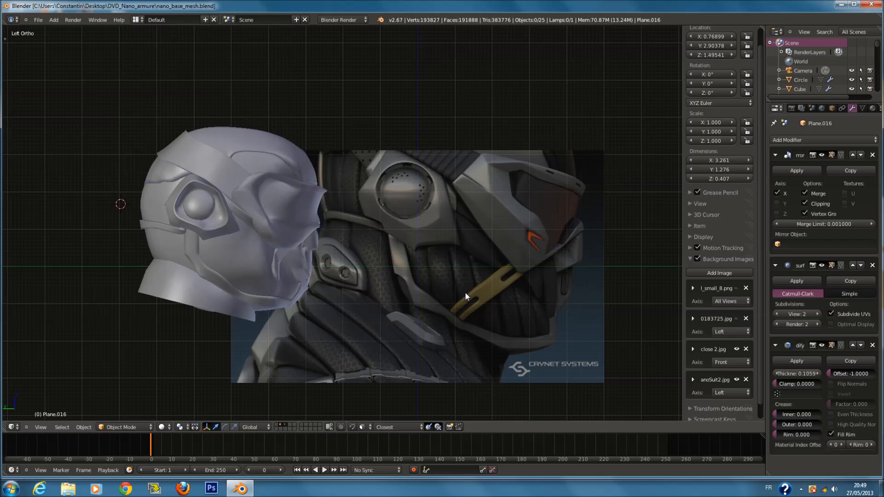
pyautogui.scroll(1, 465, 292)
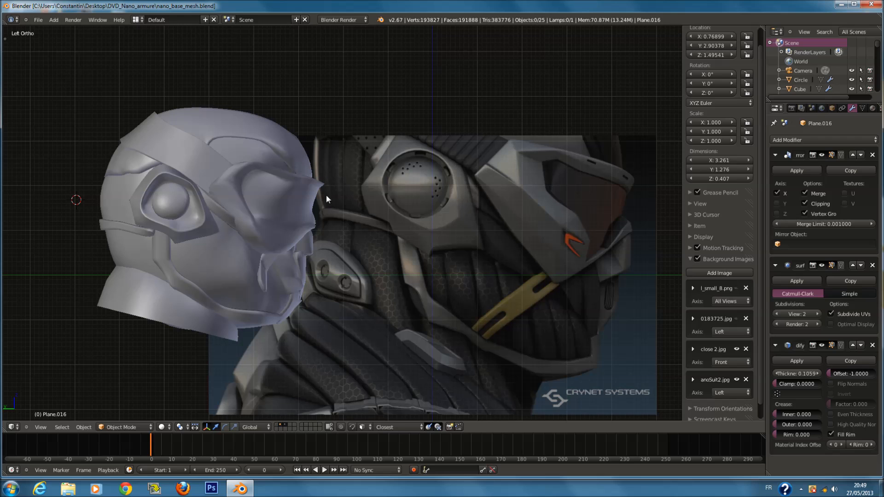
# Reset the 3D cursor to the scene centre and save the file again.
pyautogui.press('ctrl+KP_1')
pyautogui.scroll(3, 366, 156)
pyautogui.scroll(-1, 446, 198)
pyautogui.scroll(-1, 447, 198)
pyautogui.hotkey('ctrl', 's')
pyautogui.click(445, 198)
pyautogui.hotkey('shift', 'c')
pyautogui.scroll(2, 410, 201)
pyautogui.hotkey('ctrl', 's')
pyautogui.click(410, 201)
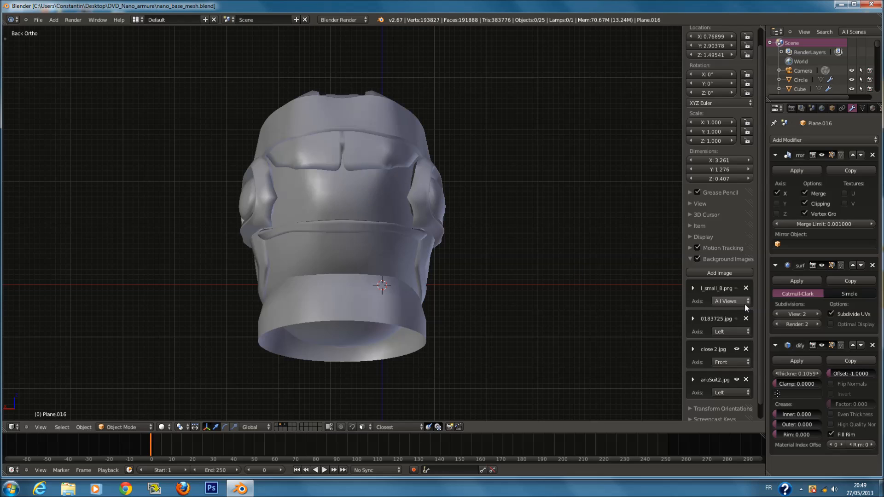
# Show the full-body reference set to All Views behind the helmet and save the file.
pyautogui.click(736, 288)
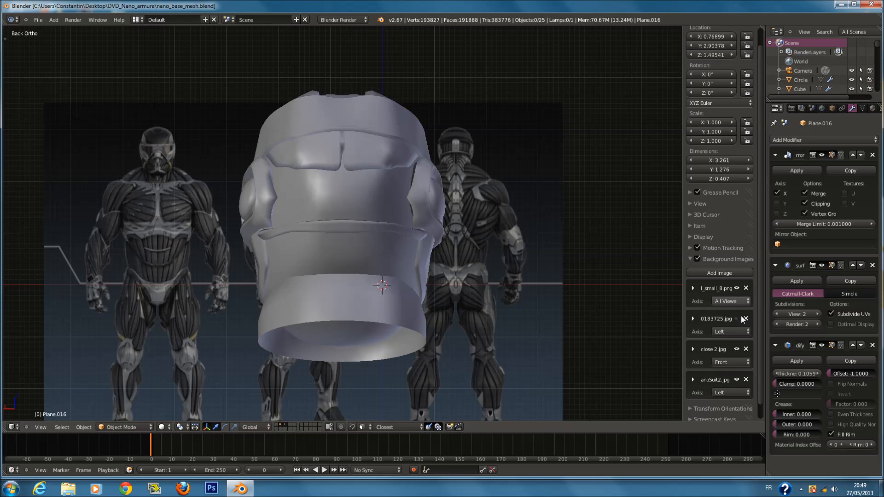
pyautogui.scroll(1, 499, 259)
pyautogui.press('a')
pyautogui.press('a')
pyautogui.scroll(1, 526, 234)
pyautogui.hotkey('ctrl', 's')
pyautogui.click(517, 229)
# Flatten the lower edge of the rear strip by scaling its vertices to 0 along Z.
pyautogui.rightClick(345, 225)
pyautogui.press('Tab')
pyautogui.press('z')
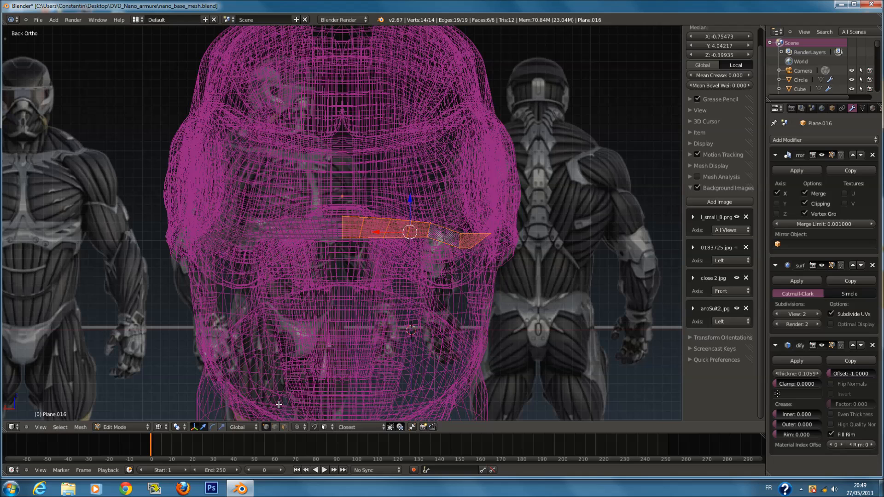
pyautogui.press('z')
pyautogui.press('z')
pyautogui.press('c')
pyautogui.rightClick(348, 248)
pyautogui.press('a')
pyautogui.press('c')
pyautogui.moveTo(333, 256); pyautogui.dragTo(468, 275)
pyautogui.rightClick(467, 275)
pyautogui.press('z')
pyautogui.press('s')
pyautogui.press('0')
pyautogui.press('Return')
# Try to flatten the strip's upper edge by scaling the selected vertices to 0 along Z.
pyautogui.press('z')
pyautogui.press('a')
pyautogui.press('c')
pyautogui.moveTo(346, 201); pyautogui.dragTo(483, 226)
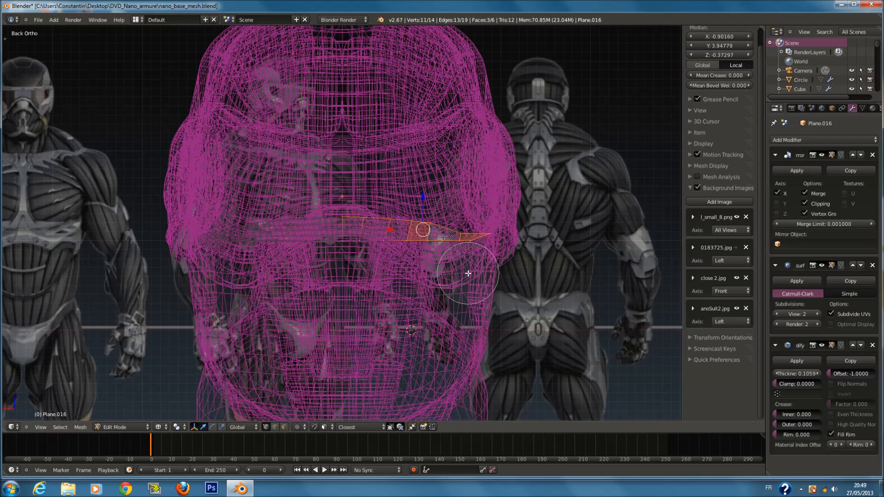
pyautogui.rightClick(469, 268)
pyautogui.press('s')
pyautogui.press('z')
pyautogui.press('0')
pyautogui.press('Return')
pyautogui.press('z')
pyautogui.hotkey('ctrl', 'z')
# Exclude the lower vertices from the selection and scale the strip's upper edge to 0 along Z.
pyautogui.press('z')
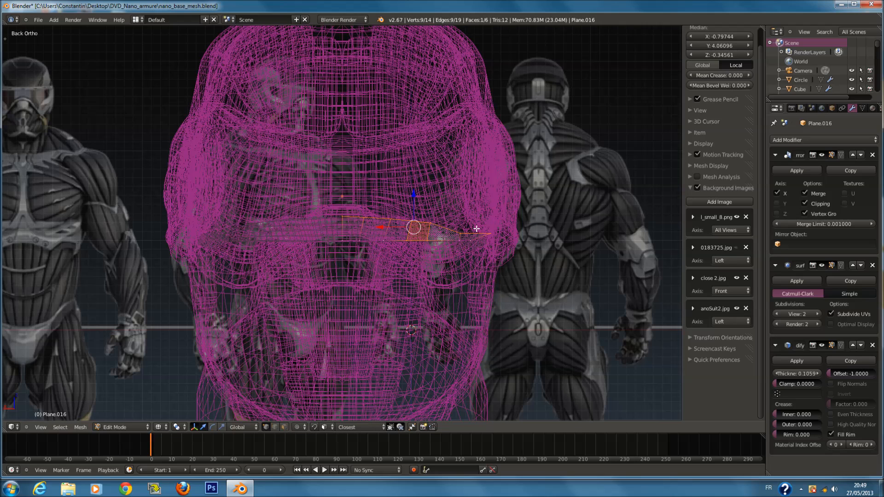
pyautogui.press('c')
pyautogui.middleClick(420, 267)
pyautogui.rightClick(420, 267)
pyautogui.press('s')
pyautogui.press('z')
pyautogui.press('0')
pyautogui.press('Return')
pyautogui.press('z')
# Return the strip to Object Mode and save the file.
pyautogui.moveTo(521, 216); pyautogui.dragTo(472, 238, button='middle')
pyautogui.scroll(-5, 447, 242)
pyautogui.press('Tab')
pyautogui.hotkey('ctrl', 's')
pyautogui.click(446, 242)
# Examine the back of the helmet against the full-body reference image.
pyautogui.press('ctrl+KP_1')
pyautogui.press('KP_5')
pyautogui.scroll(4, 446, 242)
pyautogui.press('a')
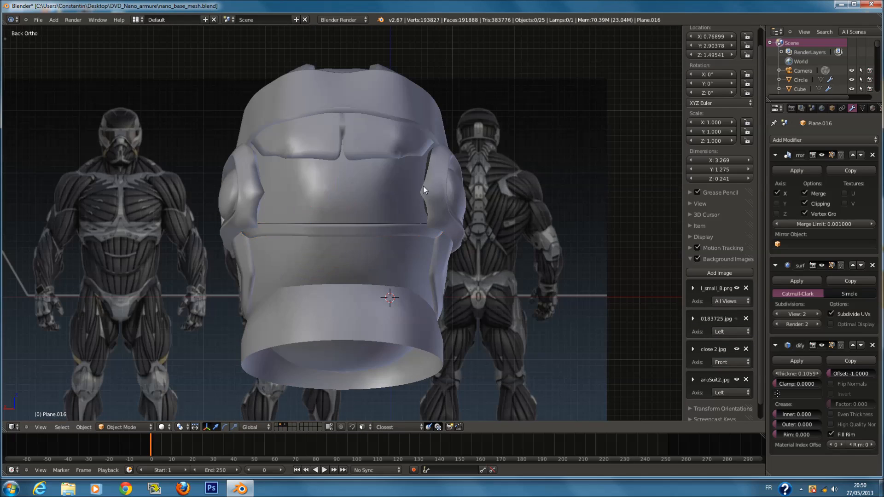
pyautogui.scroll(-2, 369, 209)
pyautogui.moveTo(370, 208); pyautogui.dragTo(369, 209, button='middle')
pyautogui.press('ctrl+KP_1')
pyautogui.scroll(3, 370, 211)
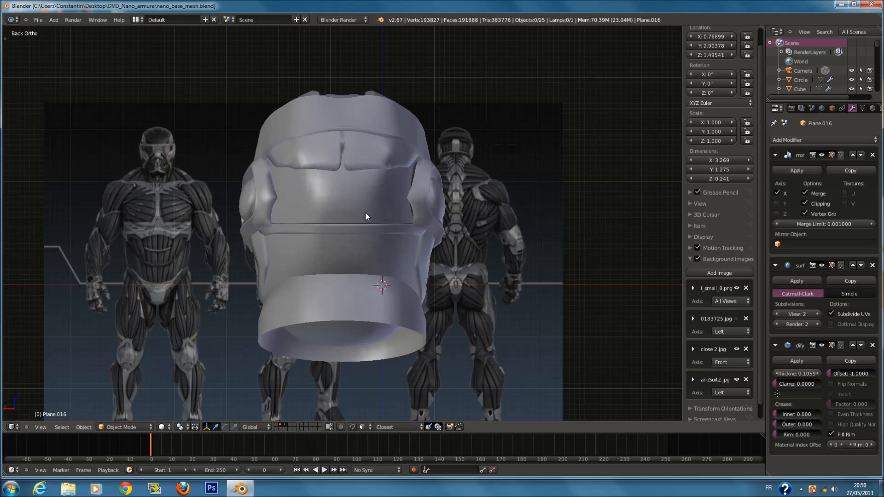
pyautogui.hotkey('shift', 'a')
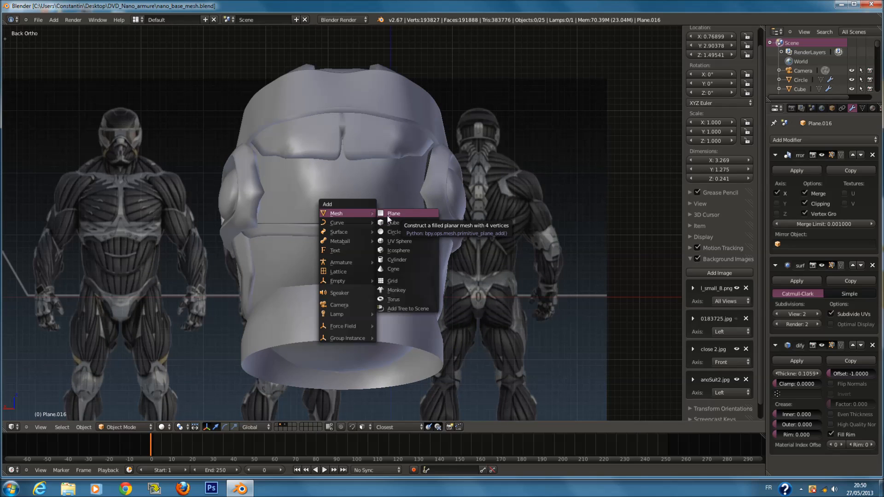
pyautogui.click(387, 216)
pyautogui.scroll(-1, 388, 217)
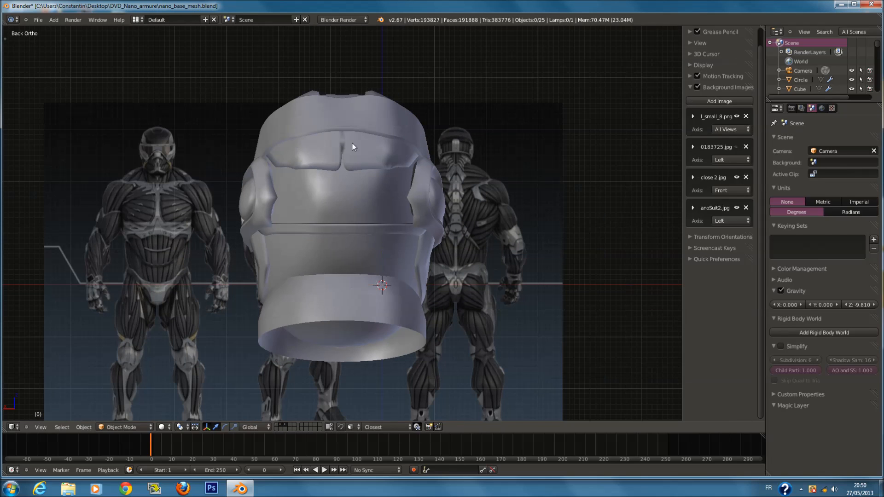
# Snap the 3D cursor to the upper rear helmet plate and add a plane there.
pyautogui.rightClick(348, 143)
pyautogui.hotkey('shift', 's')
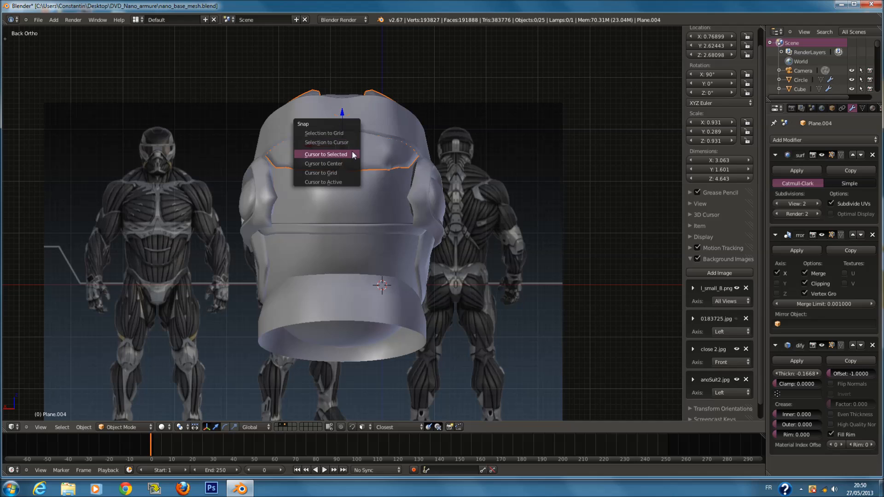
pyautogui.click(352, 154)
pyautogui.hotkey('shift', 'a')
pyautogui.moveTo(391, 151)
pyautogui.click(418, 154)
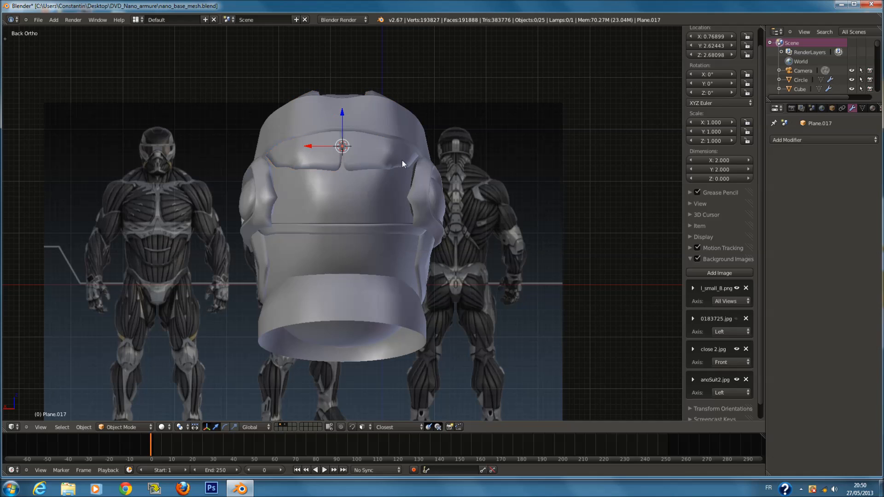
# Rotate the new plane 90° about X and move it behind the helmet to about 7.68 on Y.
pyautogui.press('KP_3')
pyautogui.write('r')
pyautogui.write('90')
pyautogui.press('Return')
pyautogui.press('g')
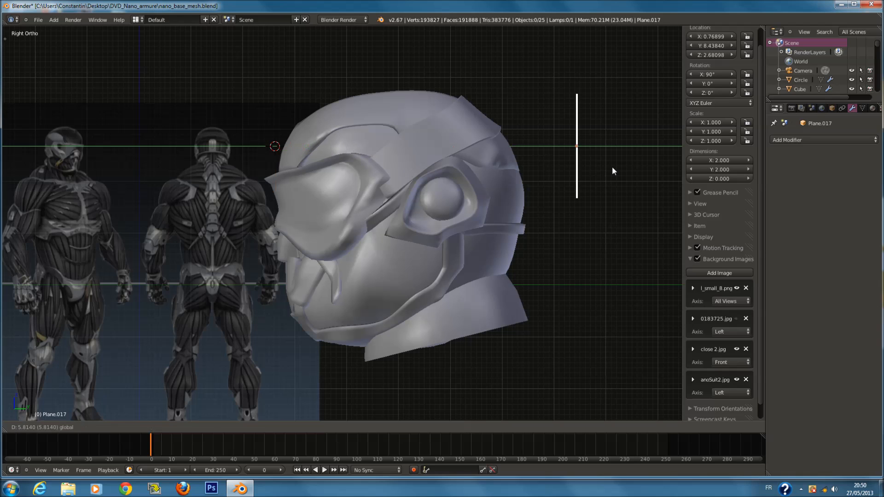
pyautogui.click(567, 169)
# Scale the plane to about 0.646, and narrow it along X to about 0.358.
pyautogui.press('ctrl+KP_1')
pyautogui.scroll(3, 500, 146)
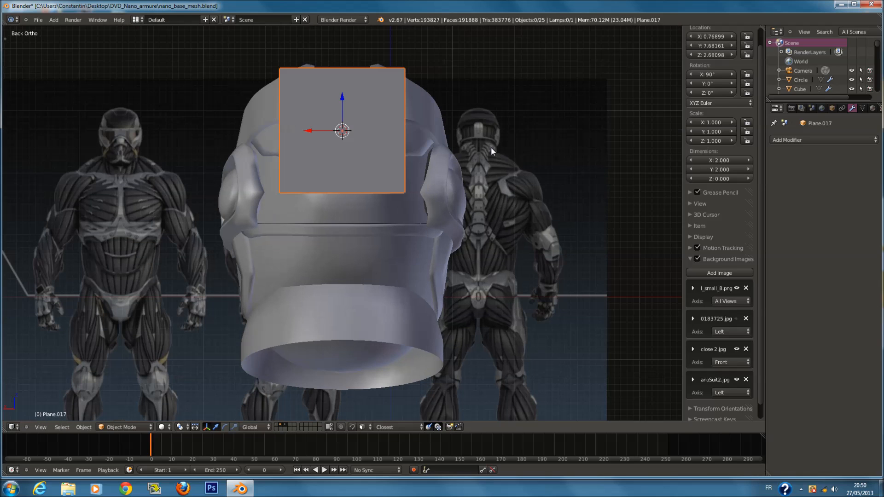
pyautogui.press('s')
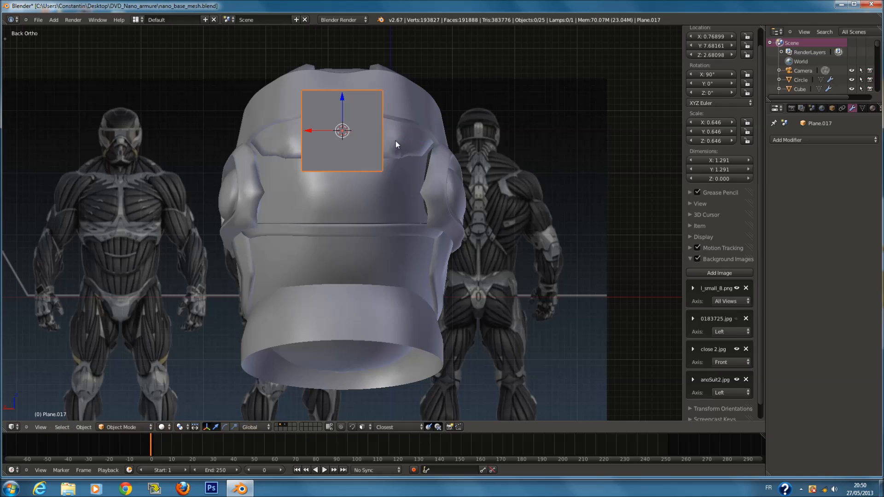
pyautogui.press('x')
pyautogui.click(364, 148)
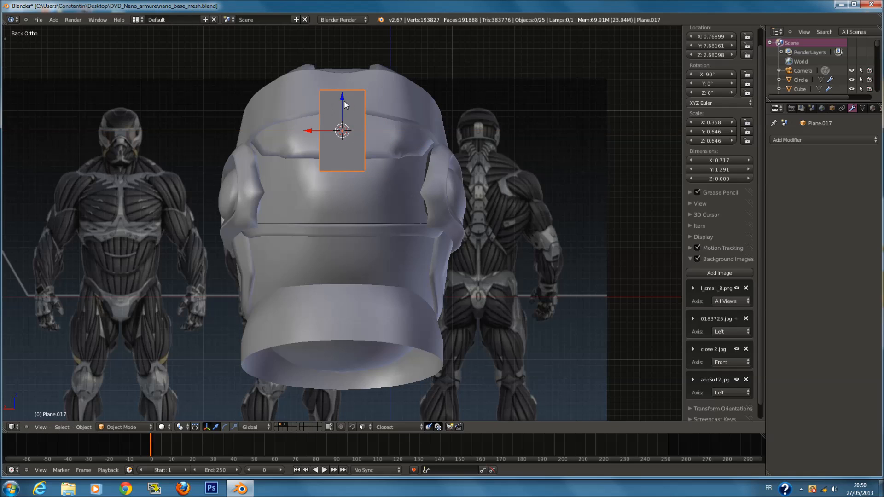
# Lower the plane to about 1.89 on Z and enlarge it to a scale of about 0.431 by 0.777.
pyautogui.press('g')
pyautogui.press('z')
pyautogui.click(357, 153)
pyautogui.press('s')
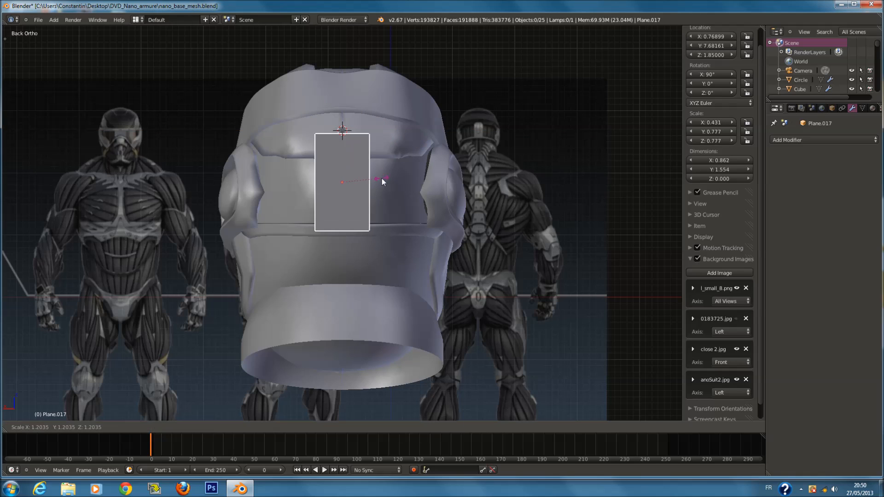
pyautogui.click(382, 178)
pyautogui.moveTo(341, 150); pyautogui.dragTo(343, 147)
pyautogui.click(344, 151)
# Give the rear plane a Subdivision Surface modifier at level 2 and add four loop cuts across its height.
pyautogui.press('Tab')
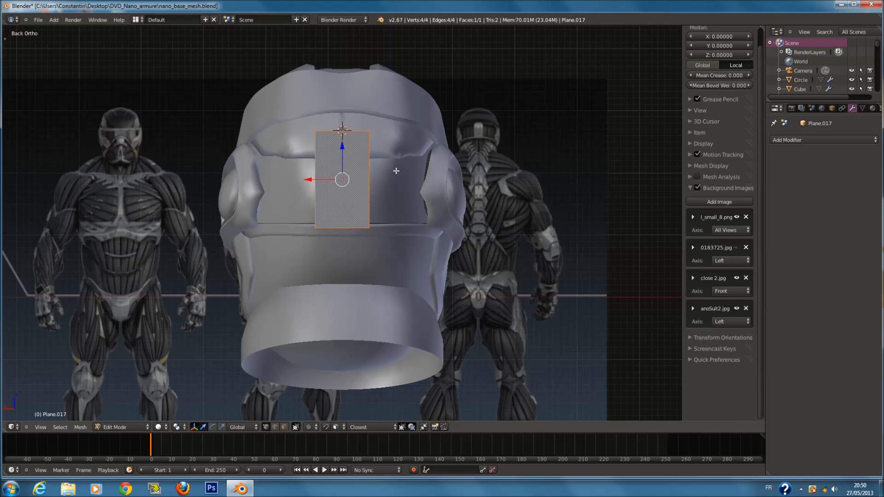
pyautogui.hotkey('ctrl', '2')
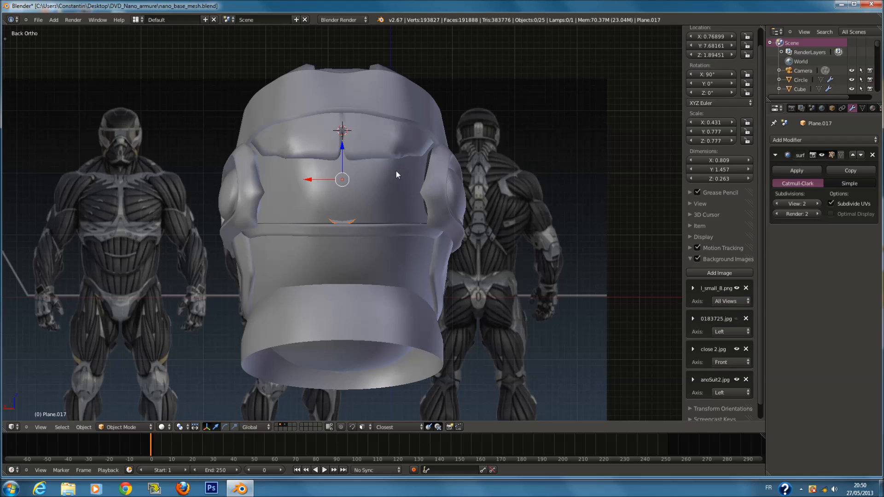
pyautogui.press('z')
pyautogui.press('a')
pyautogui.hotkey('ctrl', 'r')
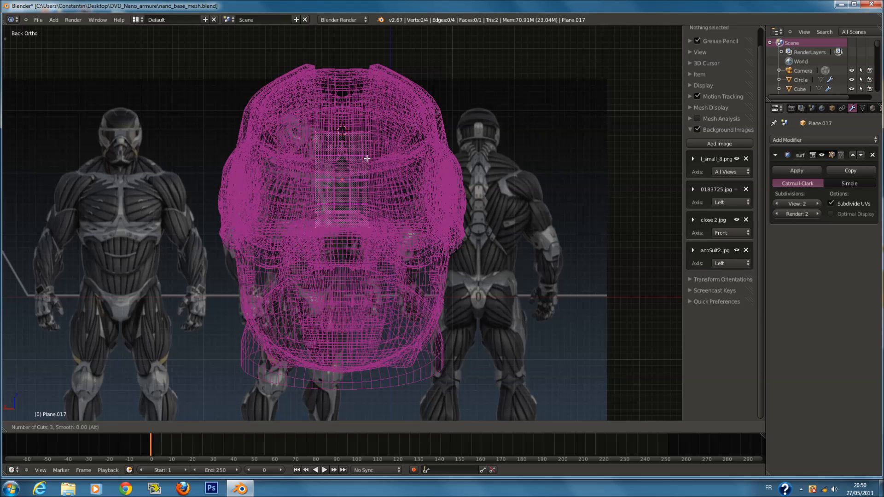
pyautogui.click(367, 159)
pyautogui.rightClick(367, 158)
# Snap the whole subdivided plane onto the rear helmet surface and save over the existing file.
pyautogui.press('z')
pyautogui.press('a')
pyautogui.press('a')
pyautogui.press('g')
pyautogui.rightClick(401, 173)
pyautogui.press('Tab')
pyautogui.moveTo(398, 173); pyautogui.dragTo(439, 195, button='middle')
pyautogui.press('z')
pyautogui.hotkey('ctrl', 's')
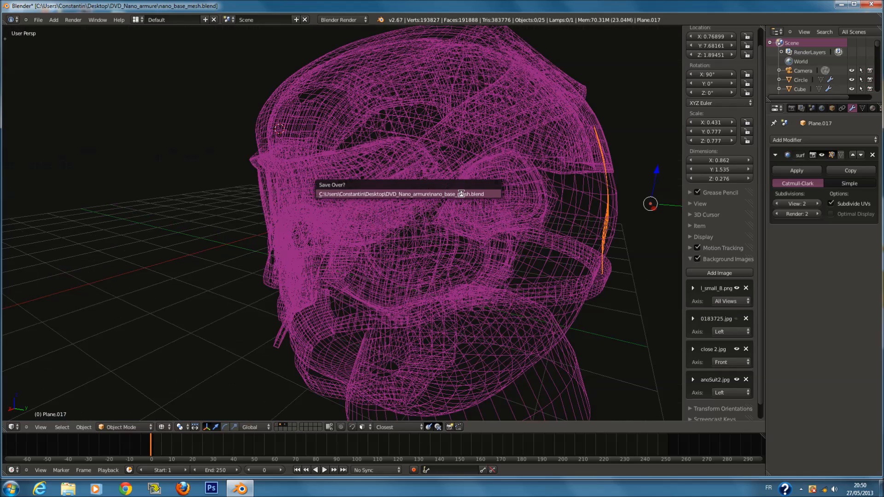
pyautogui.click(460, 193)
# Add a Solidify modifier to the rear plate with a thickness of about 0.229.
pyautogui.press('KP_5')
pyautogui.press('ctrl+KP_1')
pyautogui.press('z')
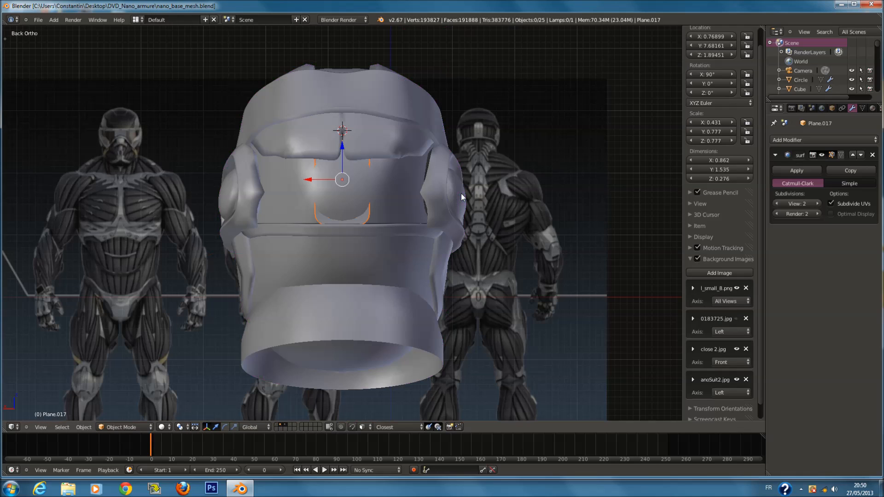
pyautogui.click(787, 140)
pyautogui.click(696, 282)
pyautogui.moveTo(794, 266); pyautogui.dragTo(823, 256)
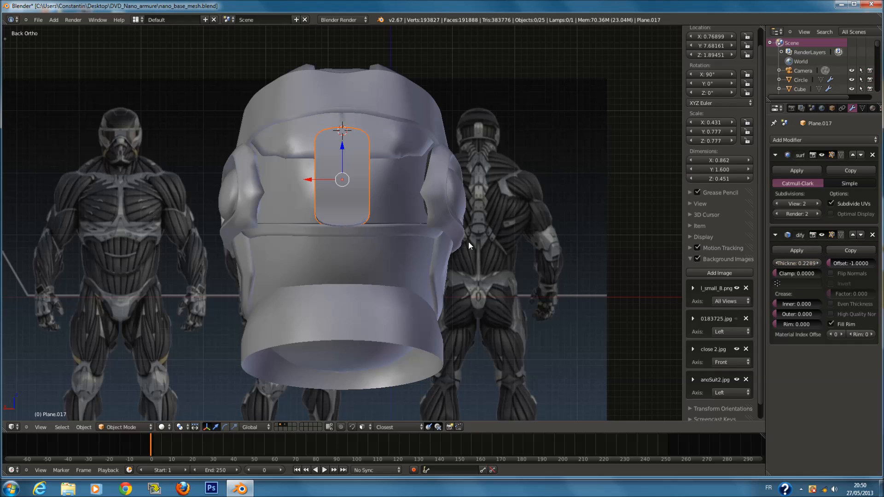
# Reduce the rear plate's Solidify thickness to about 0.125 and save the file.
pyautogui.press('t')
pyautogui.press('t')
pyautogui.moveTo(210, 129); pyautogui.dragTo(847, 286, button='middle')
pyautogui.moveTo(797, 262); pyautogui.dragTo(784, 258)
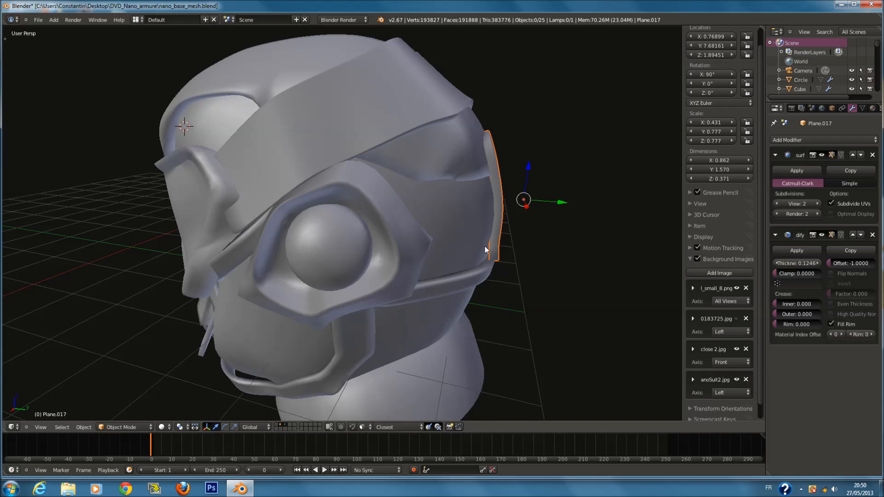
pyautogui.hotkey('ctrl', 's')
pyautogui.moveTo(485, 250)
pyautogui.mouseDown(button='middle')
pyautogui.moveTo(425, 252)
pyautogui.moveTo(355, 218)
pyautogui.moveTo(389, 191)
pyautogui.moveTo(328, 221)
pyautogui.moveTo(329, 245)
pyautogui.mouseUp(button='middle')
pyautogui.click(424, 251)
# Select part of the rear plate's mesh and shift it slightly along Y to follow the helmet's curve.
pyautogui.press('Tab')
pyautogui.scroll(5, 328, 221)
pyautogui.press('z')
pyautogui.press('a')
pyautogui.press('c')
pyautogui.click(269, 228)
pyautogui.rightClick(329, 233)
pyautogui.press('z')
pyautogui.moveTo(243, 205); pyautogui.dragTo(251, 205)
pyautogui.press('z')
pyautogui.moveTo(251, 205); pyautogui.dragTo(303, 260, button='middle')
pyautogui.press('a')
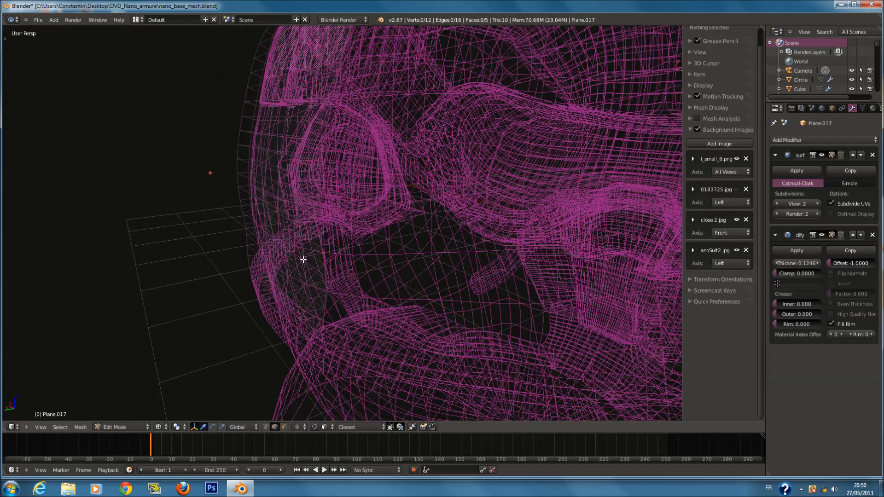
# Select the lower vertices on both sides of the rear plate, shift them slightly along Y, and save the file.
pyautogui.click(266, 427)
pyautogui.press('a')
pyautogui.press('a')
pyautogui.press('c')
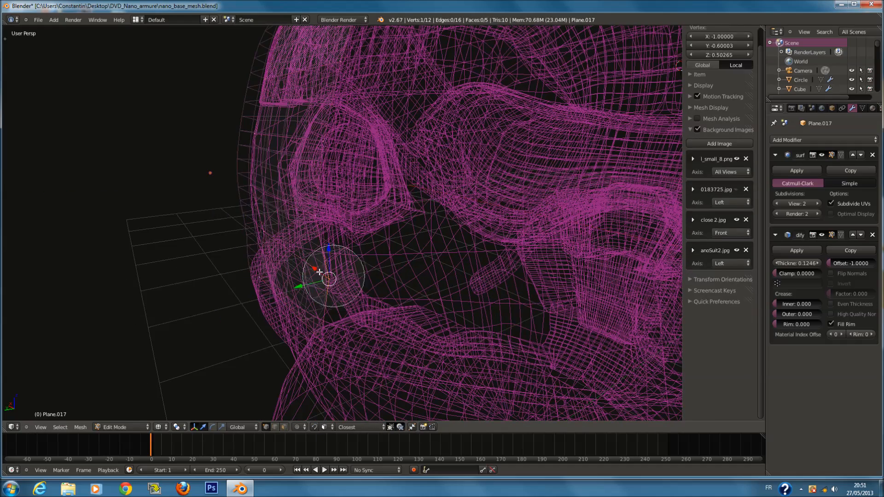
pyautogui.click(340, 280)
pyautogui.click(255, 252)
pyautogui.rightClick(257, 257)
pyautogui.press('c')
pyautogui.middleClick(258, 291)
pyautogui.rightClick(258, 293)
pyautogui.press('z')
pyautogui.moveTo(264, 259); pyautogui.dragTo(255, 260)
pyautogui.scroll(-1, 316, 80)
pyautogui.scroll(-4, 375, 261)
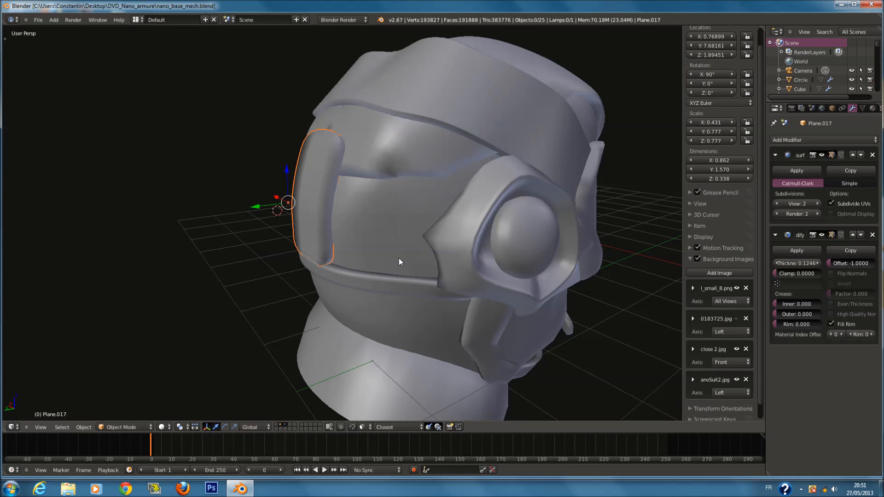
pyautogui.press('ctrl+KP_1')
pyautogui.press('Tab')
pyautogui.hotkey('ctrl', 's')
pyautogui.click(590, 280)
# Show the helmet as wireframe from the left side and hide the full-body background image.
pyautogui.press('KP_3')
pyautogui.press('KP_1')
pyautogui.press('ctrl+KP_1')
pyautogui.press('ctrl+KP_3')
pyautogui.hotkey('ctrl', 's')
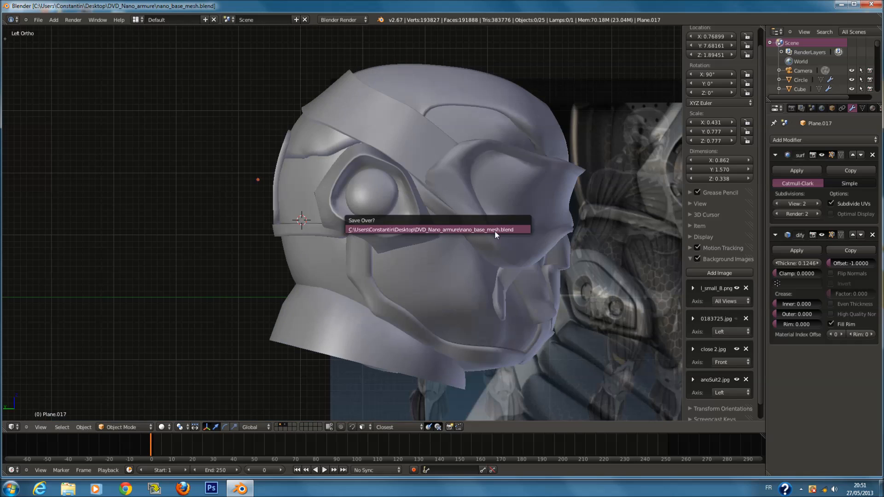
pyautogui.press('z')
pyautogui.keyDown('ctrl'); pyautogui.scroll(3, 433, 263); pyautogui.keyUp('ctrl')
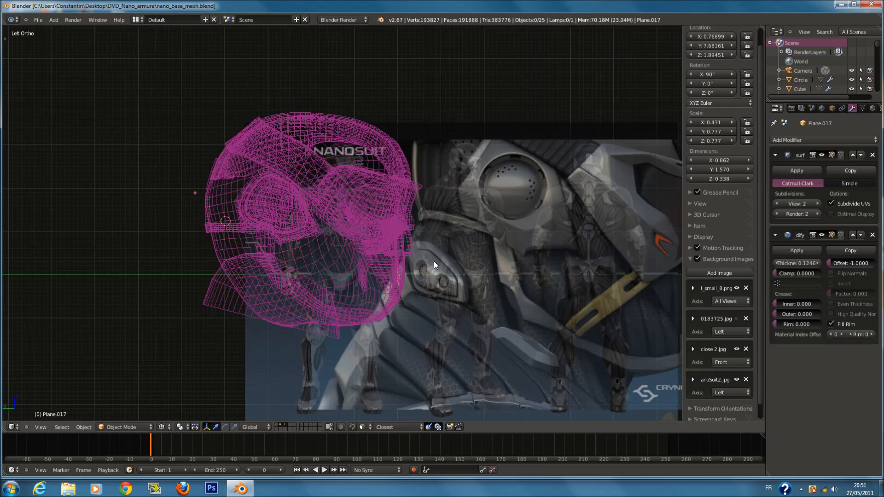
pyautogui.click(737, 288)
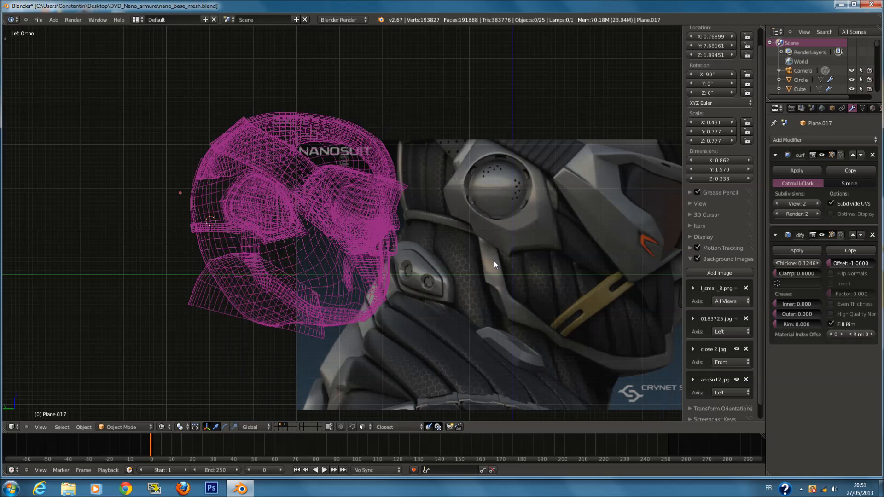
pyautogui.keyDown('ctrl'); pyautogui.scroll(2, 424, 274); pyautogui.keyUp('ctrl')
# Add a plane at the scene centre and rotate it 90° about X and 90° about Z.
pyautogui.hotkey('shift', 'c')
pyautogui.hotkey('shift', 'a')
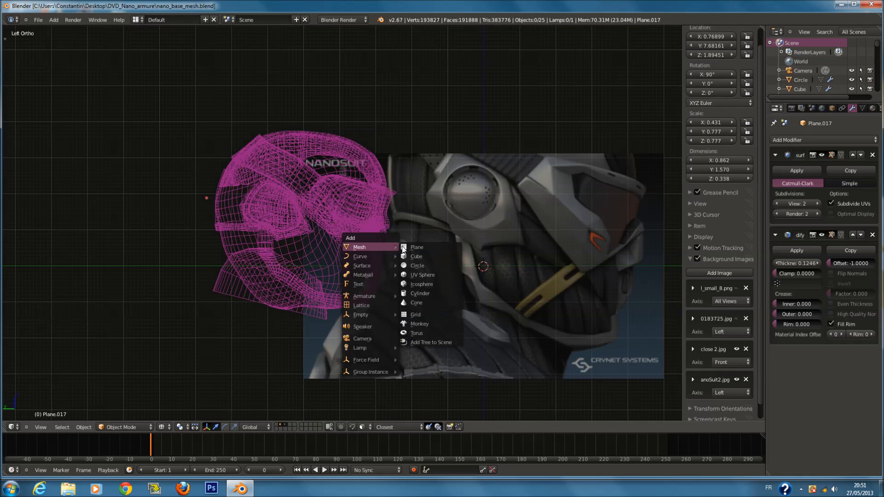
pyautogui.click(413, 248)
pyautogui.press('r')
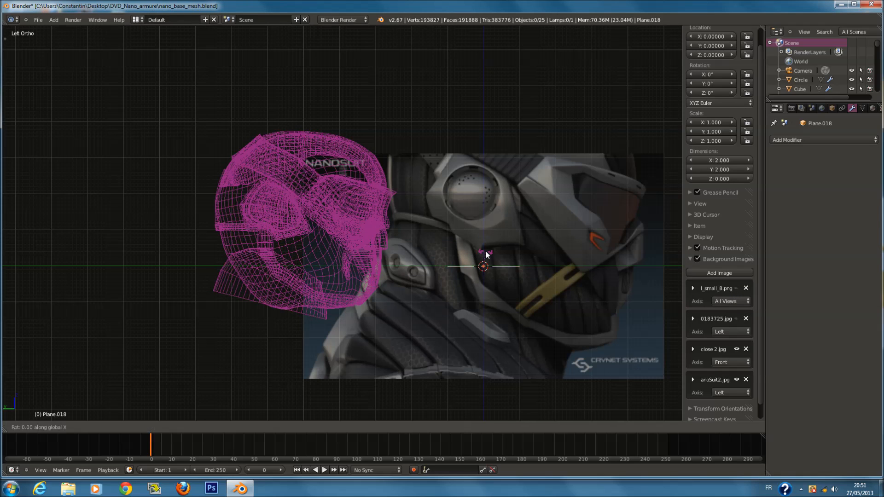
pyautogui.press('Return')
pyautogui.write('rz90')
pyautogui.press('Return')
# Add a Mirror modifier to the new plane and save the file.
pyautogui.press('Tab')
pyautogui.click(810, 140)
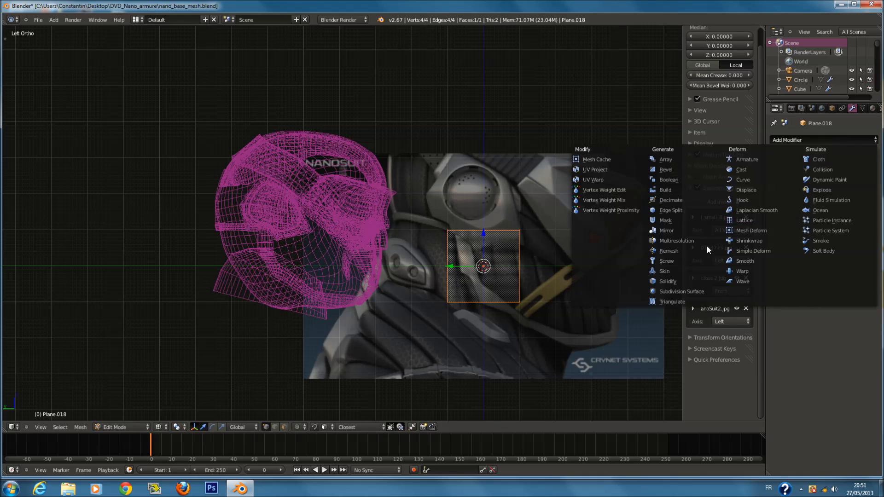
pyautogui.click(684, 233)
pyautogui.moveTo(636, 244); pyautogui.dragTo(450, 296, button='middle')
pyautogui.press('z')
pyautogui.hotkey('ctrl', 's')
pyautogui.click(416, 283)
# Offset the plane's mesh from its origin to about 1.93 X and -1.54 Z, and mirror it on Z instead of X.
pyautogui.press('g')
pyautogui.press('y')
pyautogui.click(323, 272)
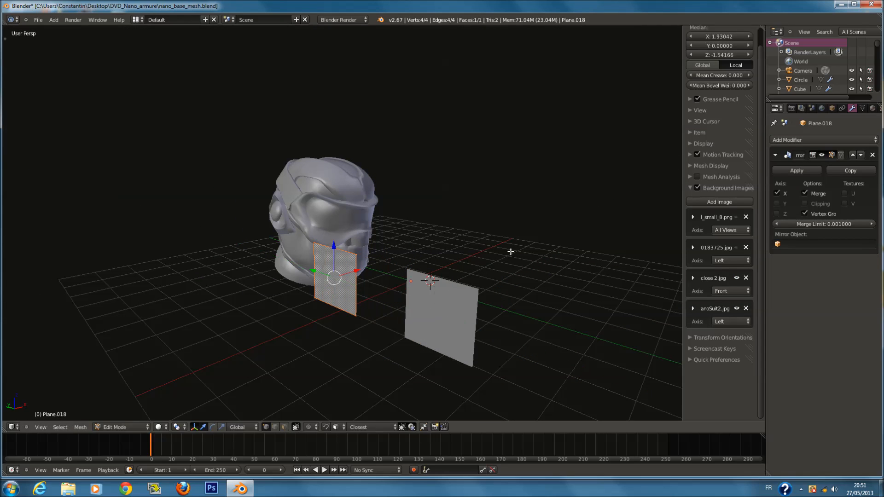
pyautogui.click(777, 214)
pyautogui.click(777, 193)
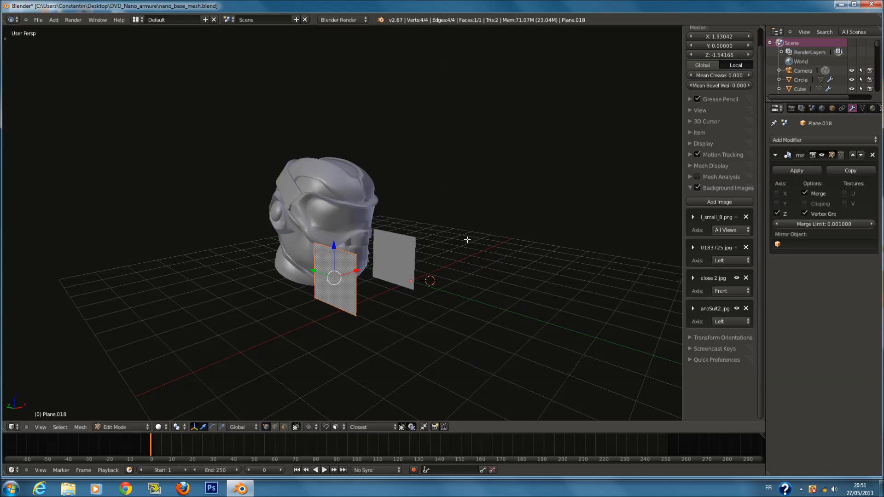
# Move the plane's mesh beside the helmet's cheek to a median X of about 4.60 and save the file.
pyautogui.moveTo(315, 270); pyautogui.dragTo(270, 250)
pyautogui.hotkey('ctrl', 's')
pyautogui.click(302, 234)
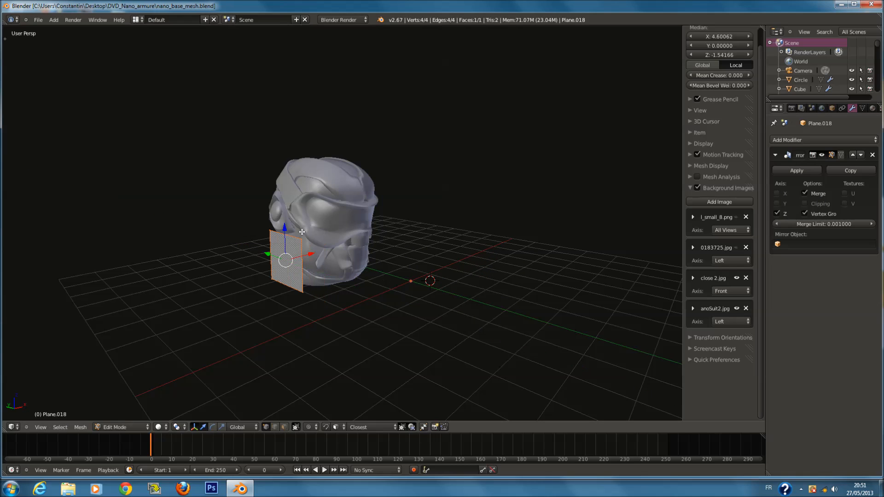
pyautogui.press('ctrl+KP_1')
pyautogui.press('ctrl+KP_3')
pyautogui.scroll(4, 368, 217)
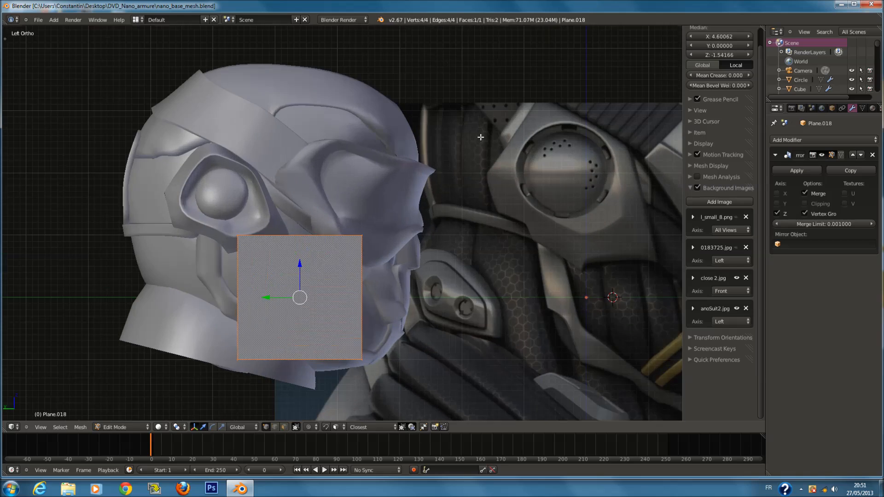
pyautogui.scroll(1, 462, 199)
pyautogui.hotkey('ctrl', 's')
pyautogui.click(462, 199)
pyautogui.press('z')
pyautogui.scroll(-2, 460, 202)
pyautogui.scroll(1, 453, 216)
pyautogui.press('s')
pyautogui.press('x')
pyautogui.rightClick(432, 292)
# Narrow the plane along Y into a strip and rotate it about 40° to slant across the cheek.
pyautogui.press('s')
pyautogui.press('y')
pyautogui.click(327, 282)
pyautogui.scroll(-1, 357, 253)
pyautogui.press('r')
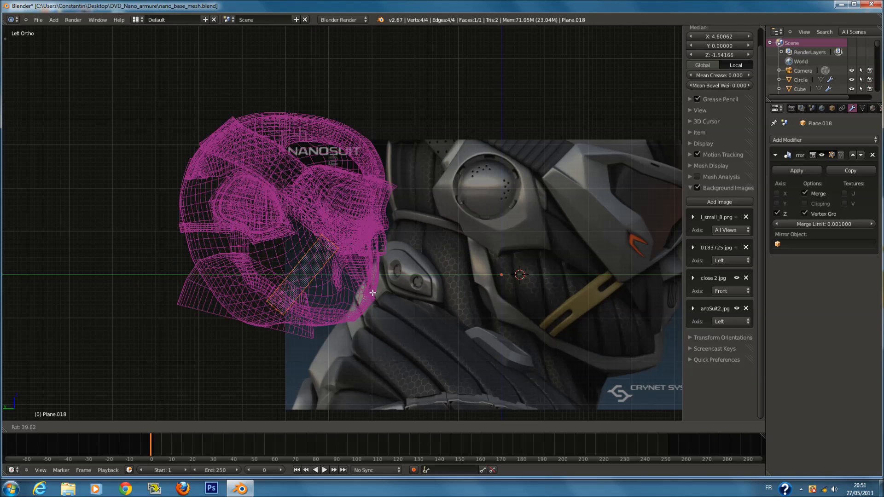
pyautogui.click(373, 293)
# Position the slanted strip on the cheek at a median of about 4.28 X, 0.17 Y and -0.60 Z.
pyautogui.press('z')
pyautogui.scroll(-1, 366, 284)
pyautogui.press('z')
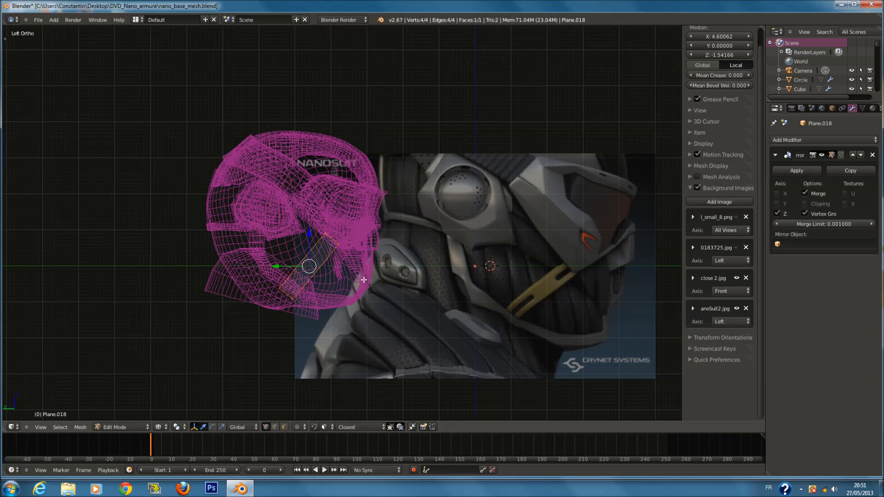
pyautogui.press('g')
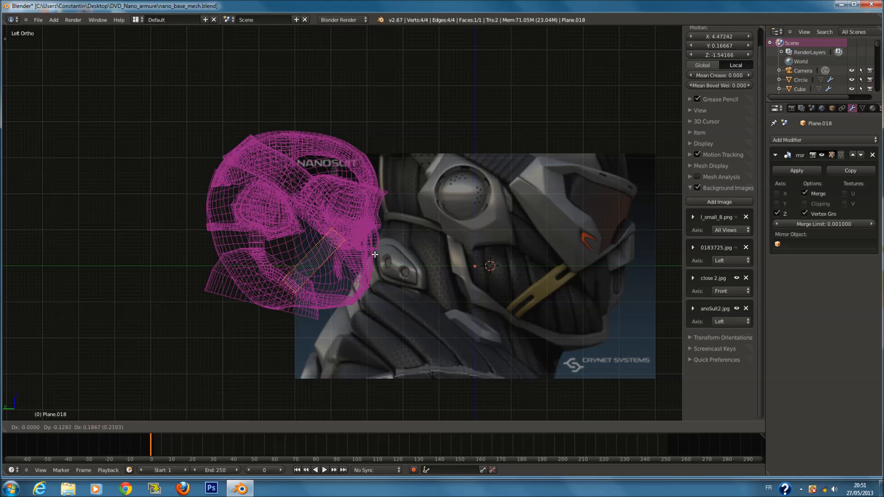
pyautogui.click(381, 256)
pyautogui.press('z')
pyautogui.press('z')
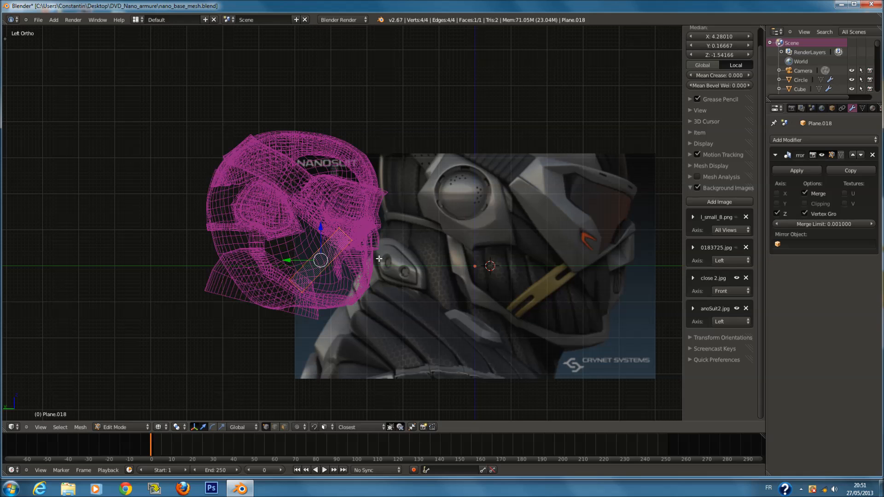
pyautogui.scroll(1, 366, 258)
pyautogui.press('g')
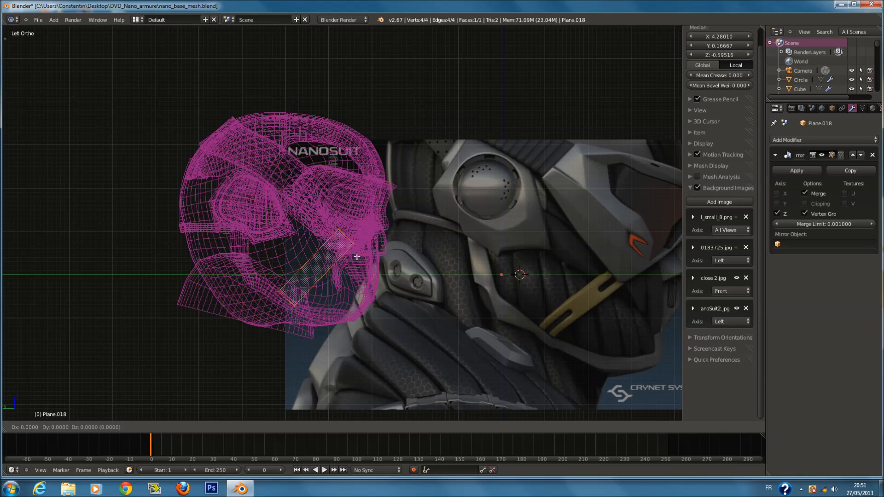
pyautogui.press('Escape')
pyautogui.press('z')
pyautogui.press('Tab')
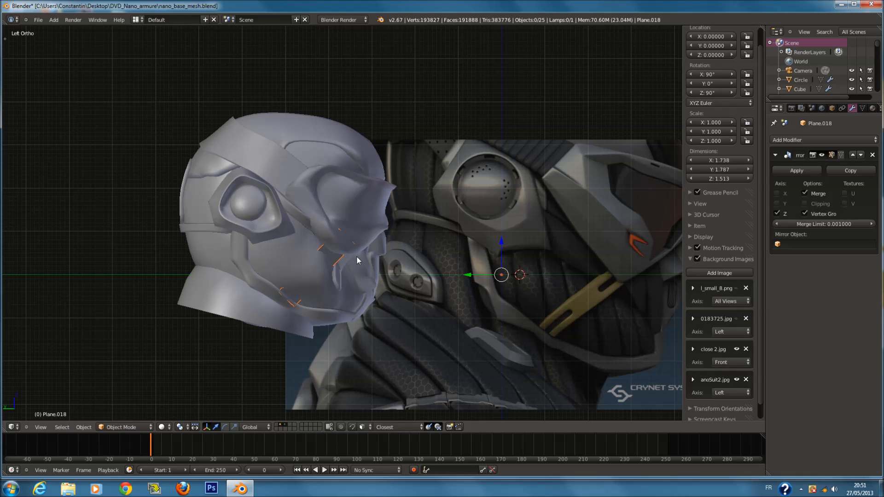
# Give the cheek strip a Subdivision Surface modifier at level 2 and add five loop cuts along its length.
pyautogui.hotkey('ctrl', '2')
pyautogui.press('Tab')
pyautogui.press('z')
pyautogui.press('a')
pyautogui.hotkey('ctrl', 'r')
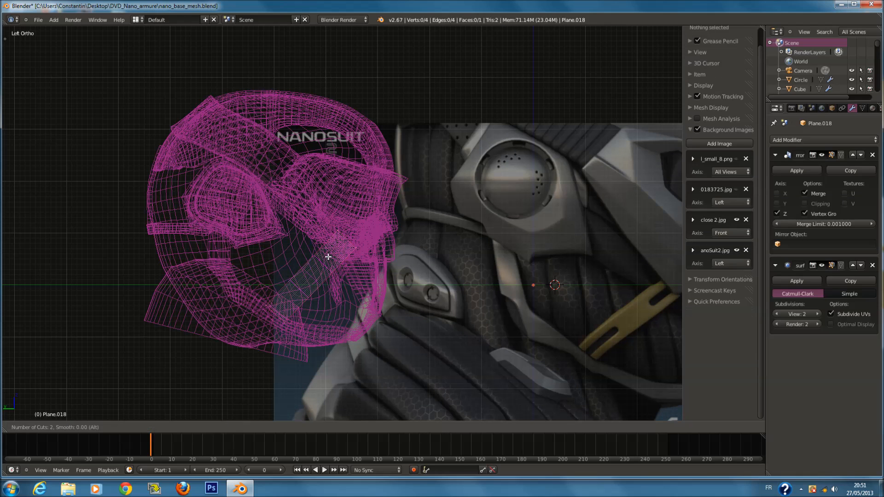
pyautogui.click(328, 256)
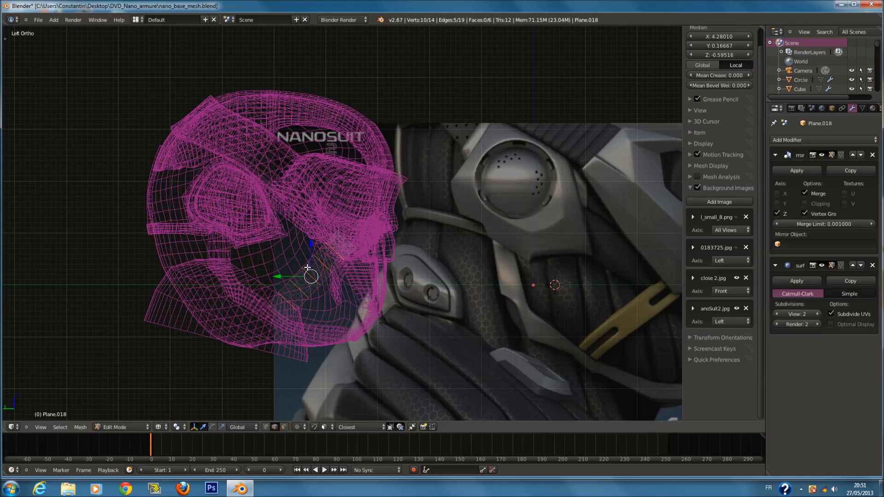
# Select the whole subdivided strip and snap its mesh onto the helmet's cheek surface.
pyautogui.press('a')
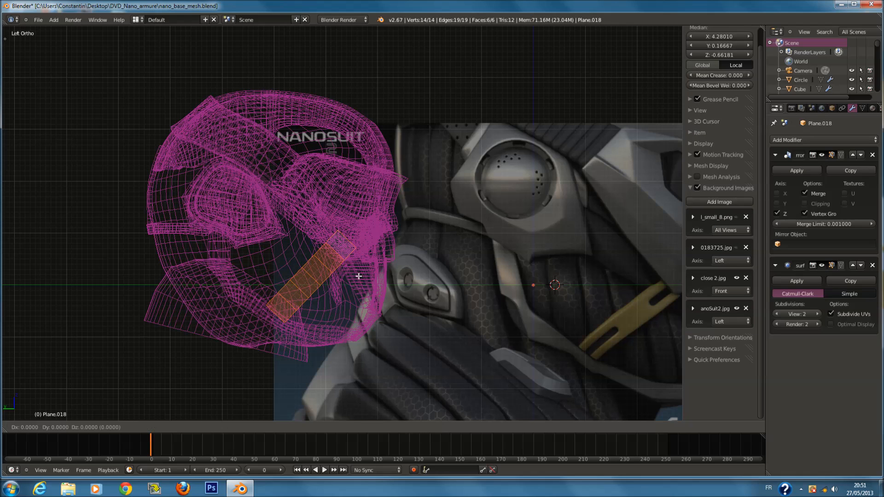
pyautogui.press('z')
pyautogui.press('g')
pyautogui.press('x')
pyautogui.click(358, 276)
pyautogui.moveTo(350, 271); pyautogui.dragTo(326, 239, button='middle')
pyautogui.press('Tab')
# Hide the visor and the strap piece beneath it, reselect the cheek strip, and save the file.
pyautogui.rightClick(353, 261)
pyautogui.press('h')
pyautogui.rightClick(326, 240)
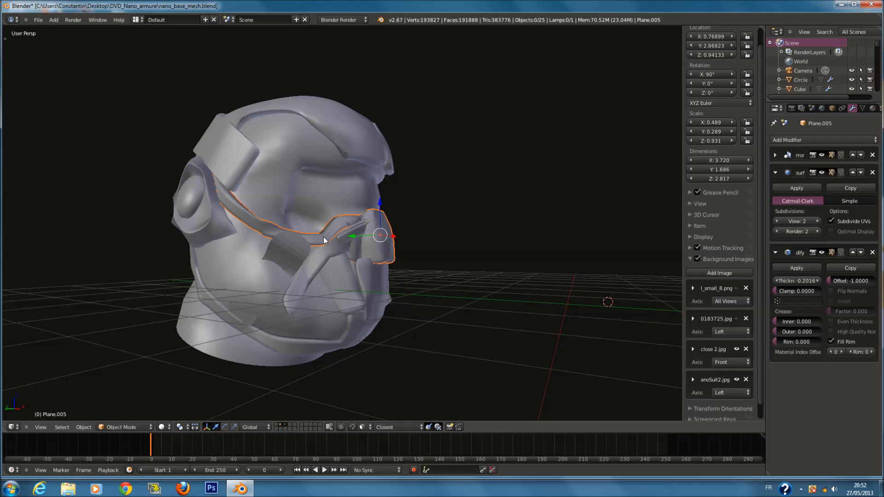
pyautogui.press('h')
pyautogui.rightClick(341, 246)
pyautogui.hotkey('ctrl', 's')
# Snap the cheek strip's mesh onto the exposed face surface from the left view and save the file.
pyautogui.press('KP_1')
pyautogui.press('KP_3')
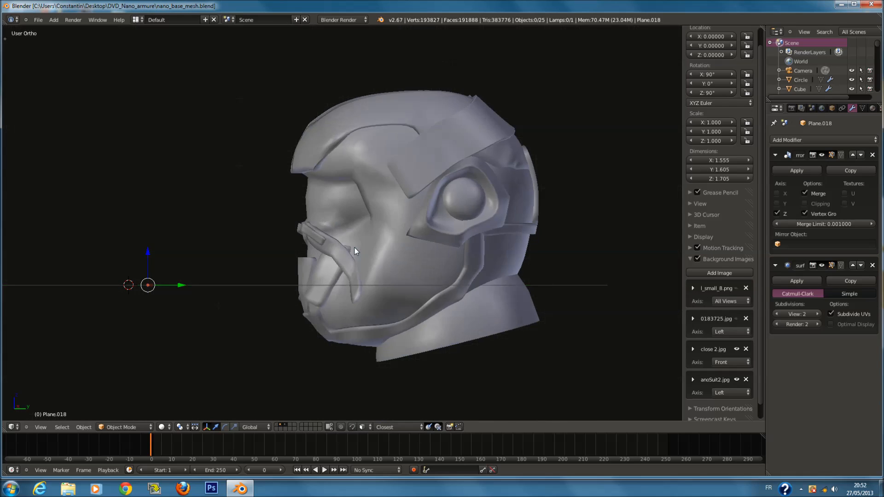
pyautogui.press('ctrl+KP_3')
pyautogui.press('Tab')
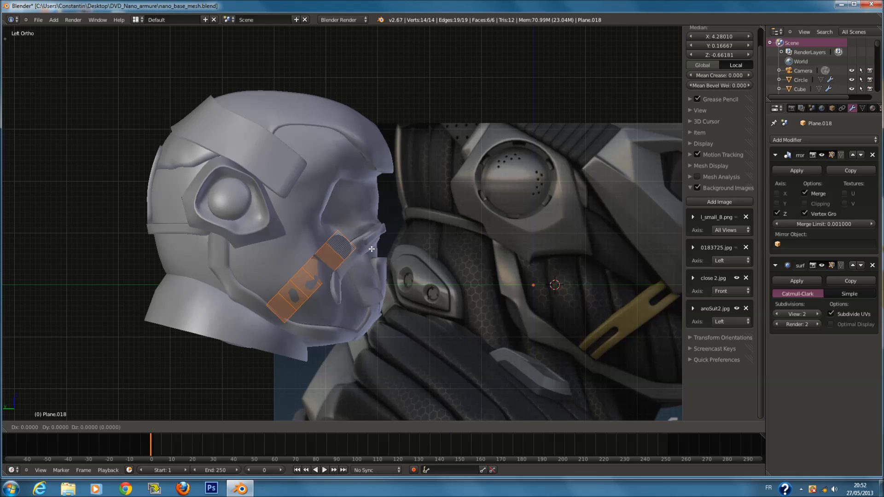
pyautogui.press('Tab')
pyautogui.hotkey('ctrl', 's')
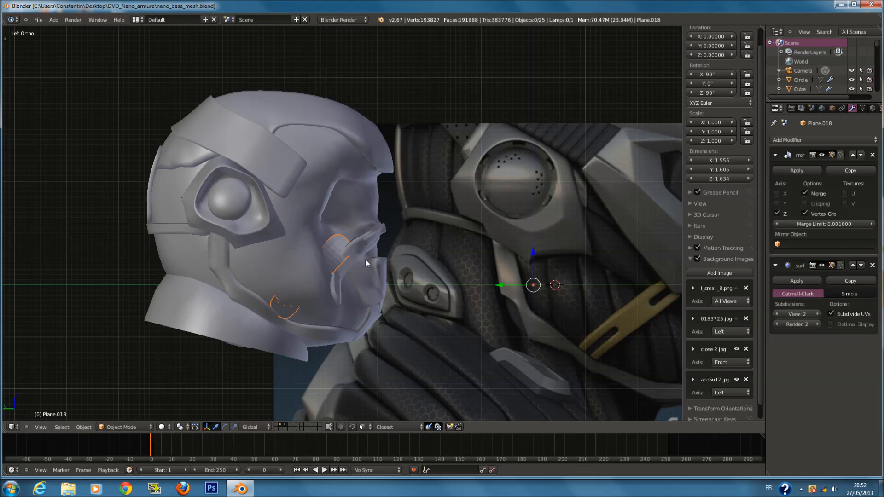
# Shade the cheek strip smooth and reveal the hidden visor parts.
pyautogui.press('t')
pyautogui.click(17, 110)
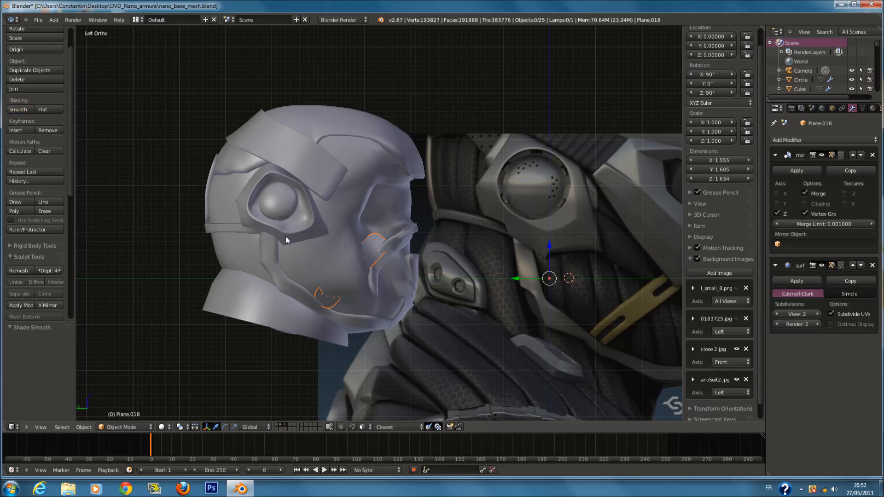
pyautogui.press('t')
pyautogui.rightClick(380, 269)
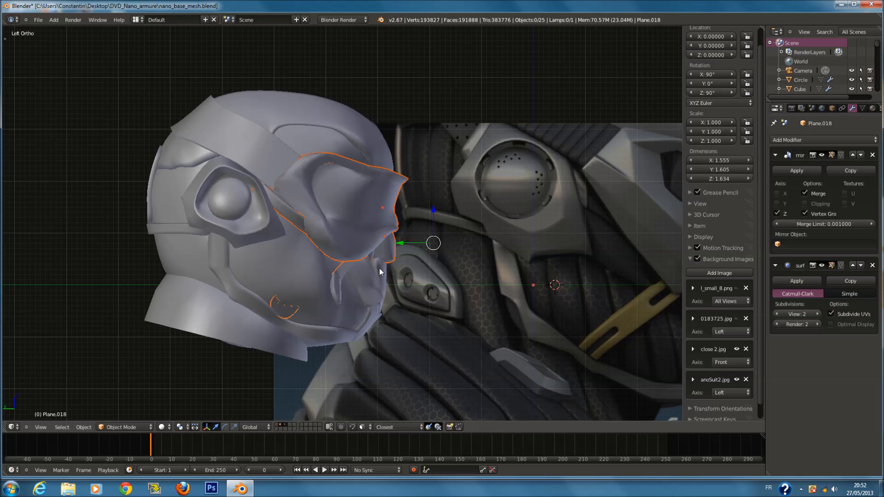
# Save the file and reselect the diagonal cheek strip in wireframe display.
pyautogui.hotkey('ctrl', 's')
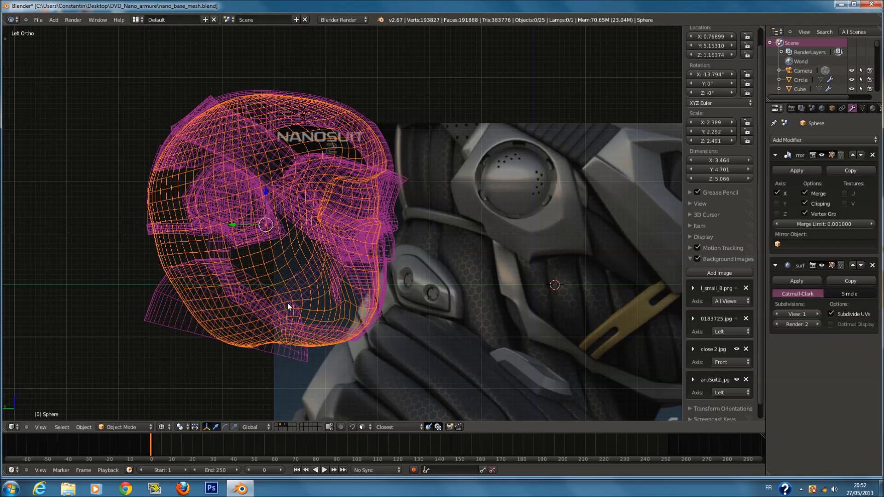
pyautogui.rightClick(287, 305)
pyautogui.press('Tab')
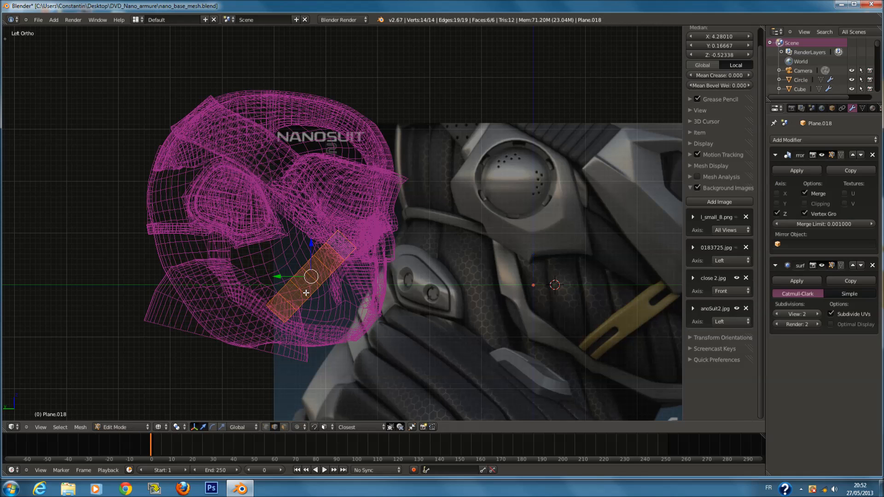
pyautogui.press('g')
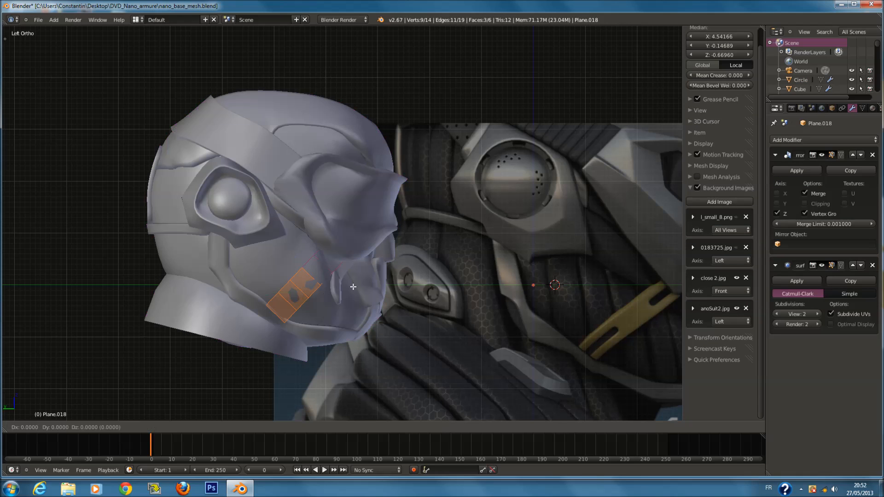
pyautogui.press('Escape')
pyautogui.press('Tab')
pyautogui.press('z')
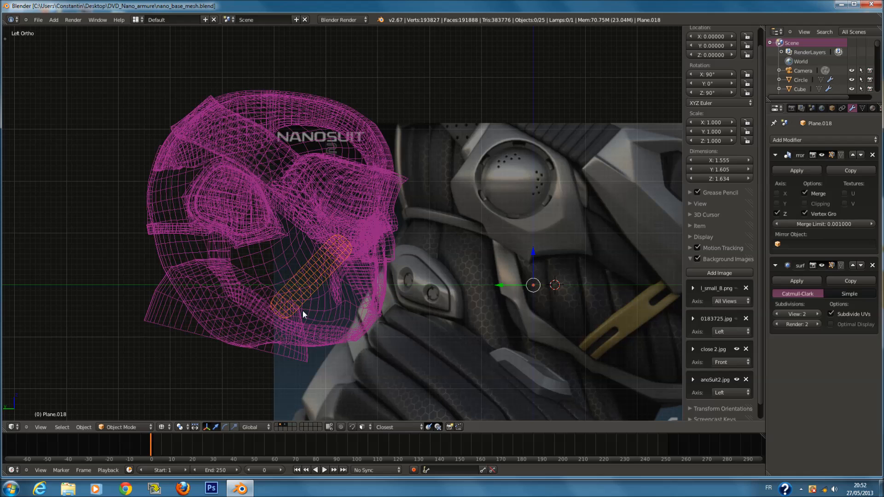
# Try a single lengthwise loop cut on the cheek strip, select faces at its lower end, and save the file.
pyautogui.press('Tab')
pyautogui.keyDown('shift'); pyautogui.scroll(-3, 356, 347); pyautogui.keyUp('shift')
pyautogui.click(282, 429)
pyautogui.press('a')
pyautogui.press('a')
pyautogui.press('a')
pyautogui.scroll(1, 341, 220)
pyautogui.hotkey('ctrl', 'r')
pyautogui.click(341, 215)
pyautogui.click(341, 214)
pyautogui.press('z')
pyautogui.press('a')
pyautogui.press('c')
pyautogui.moveTo(281, 268); pyautogui.dragTo(299, 255)
pyautogui.rightClick(299, 255)
pyautogui.press('Tab')
pyautogui.hotkey('ctrl', 's')
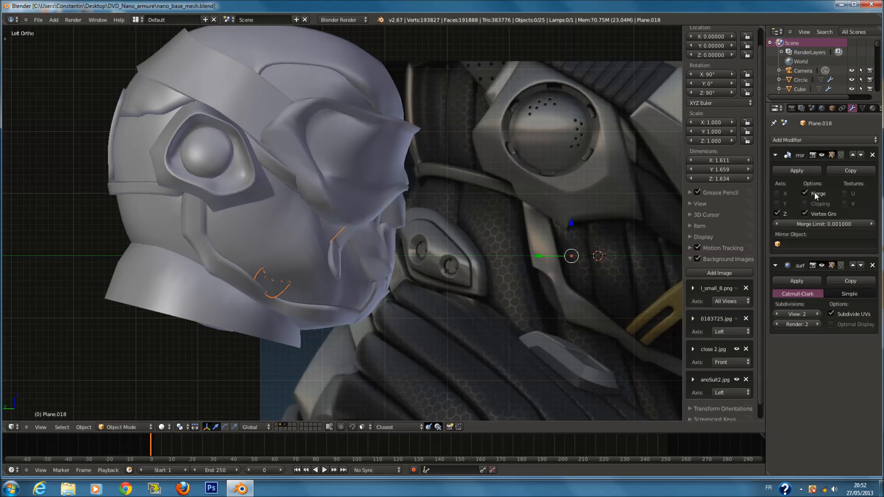
# Undo the single lengthwise loop cut on the cheek strip.
pyautogui.click(816, 144)
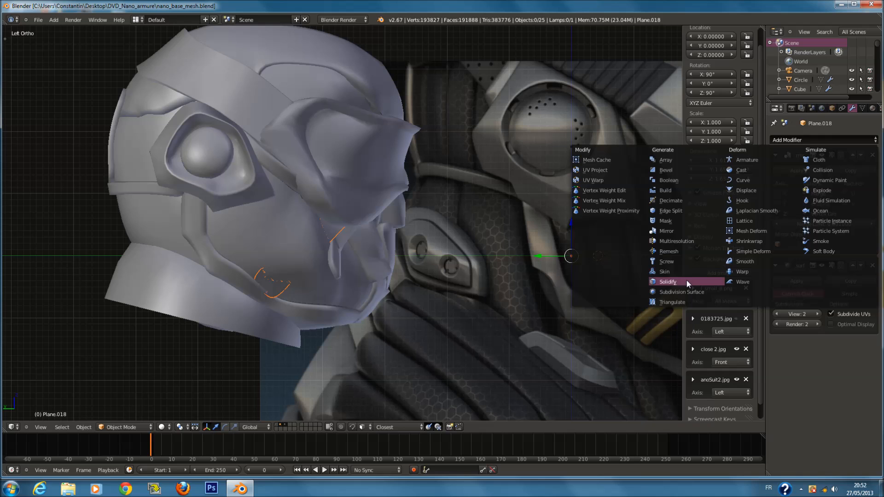
pyautogui.press('Tab')
pyautogui.press('z')
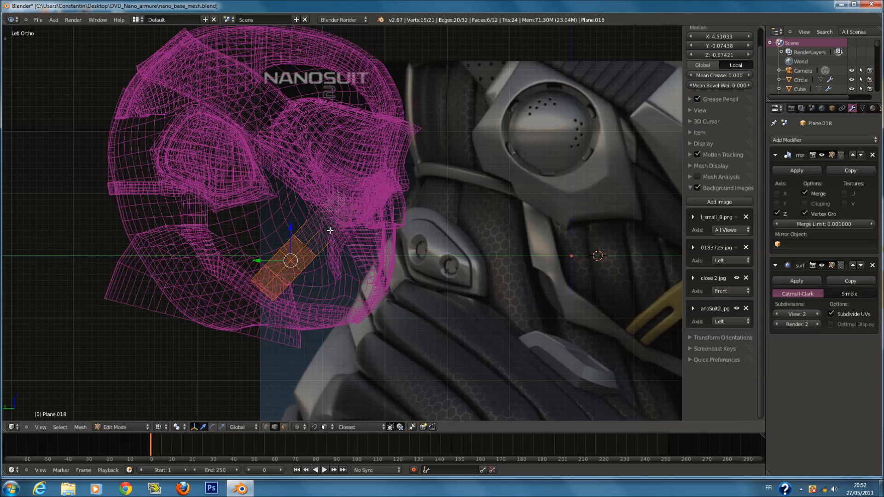
pyautogui.hotkey('ctrl', 'z')
pyautogui.hotkey('ctrl', 'z')
pyautogui.hotkey('ctrl', 'z')
pyautogui.hotkey('ctrl', 'z')
# Divide the cheek strip lengthwise with two evenly spaced loop cuts.
pyautogui.hotkey('ctrl', 'r')
pyautogui.scroll(1, 347, 202)
pyautogui.click(347, 203)
pyautogui.rightClick(335, 236)
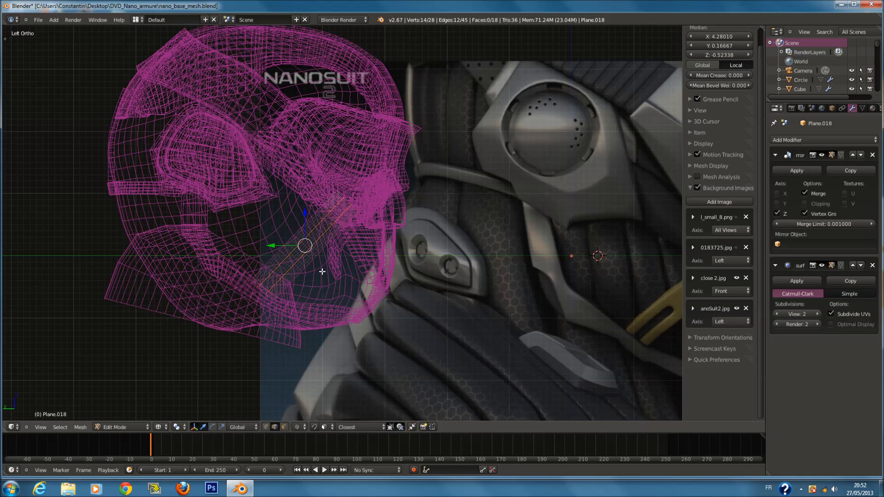
# Select the middle-row faces near both ends of the cheek strip, two at each end.
pyautogui.click(284, 427)
pyautogui.rightClick(283, 270)
pyautogui.keyDown('shift'); pyautogui.rightClick(272, 282); pyautogui.keyUp('shift')
pyautogui.press('z')
pyautogui.press('z')
pyautogui.keyDown('shift'); pyautogui.rightClick(335, 214); pyautogui.keyUp('shift')
pyautogui.keyDown('shift'); pyautogui.rightClick(325, 226); pyautogui.keyUp('shift')
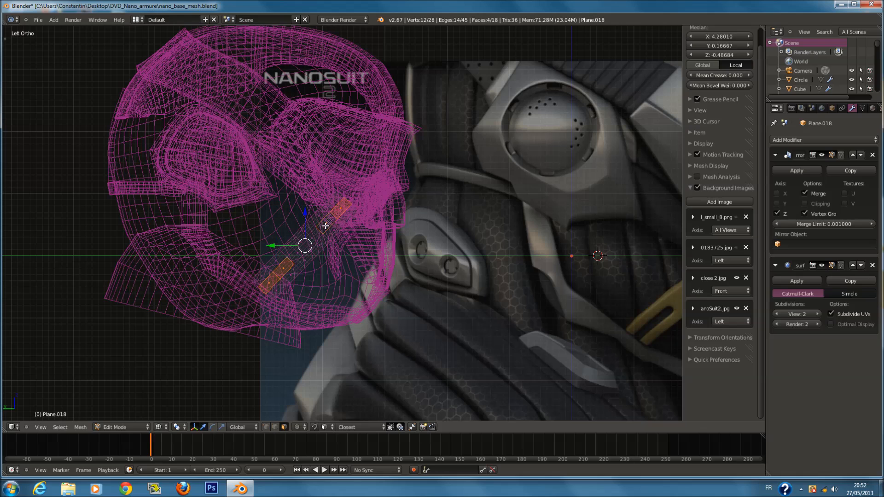
# Extrude the selected end faces in place and scale them to about 0.72, each pair around its own origin.
pyautogui.press('e')
pyautogui.rightClick(385, 195)
pyautogui.click(169, 425)
pyautogui.click(194, 399)
pyautogui.press('s')
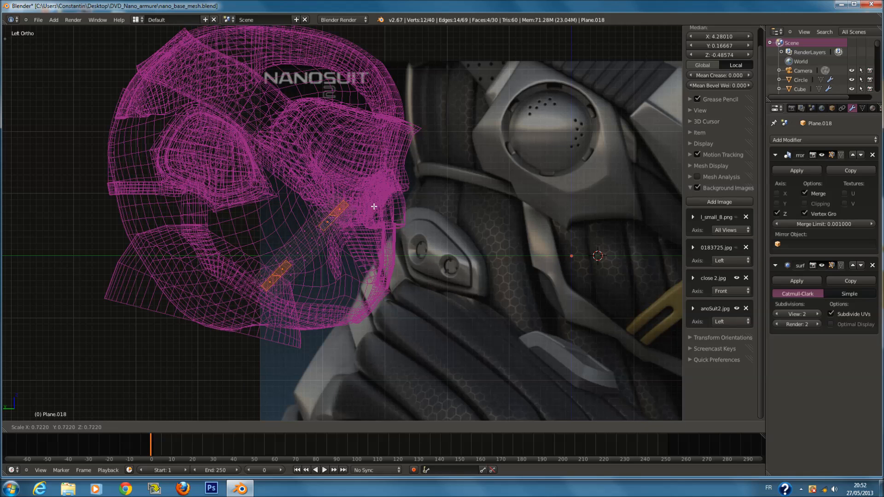
pyautogui.click(371, 203)
# Delete the shrunken inner faces to open a slot at each end of the cheek strip, and leave mesh editing.
pyautogui.press('z')
pyautogui.press('w')
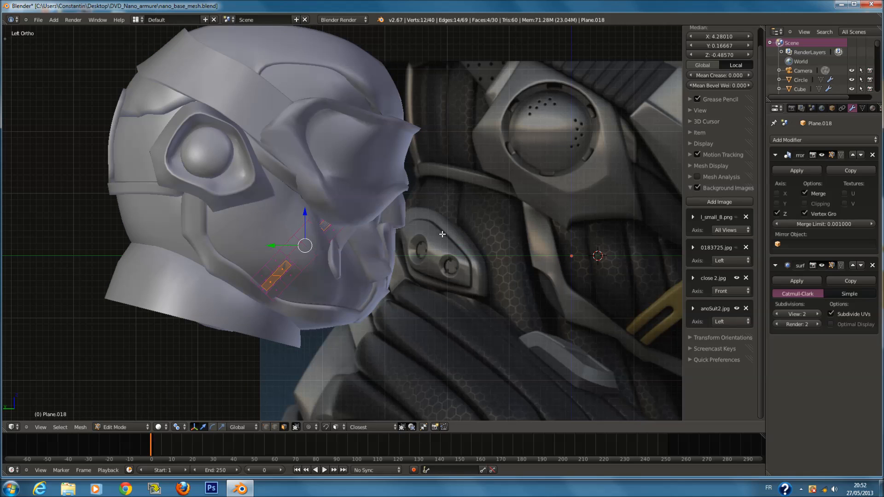
pyautogui.scroll(-2, 442, 234)
pyautogui.scroll(2, 400, 234)
pyautogui.press('x')
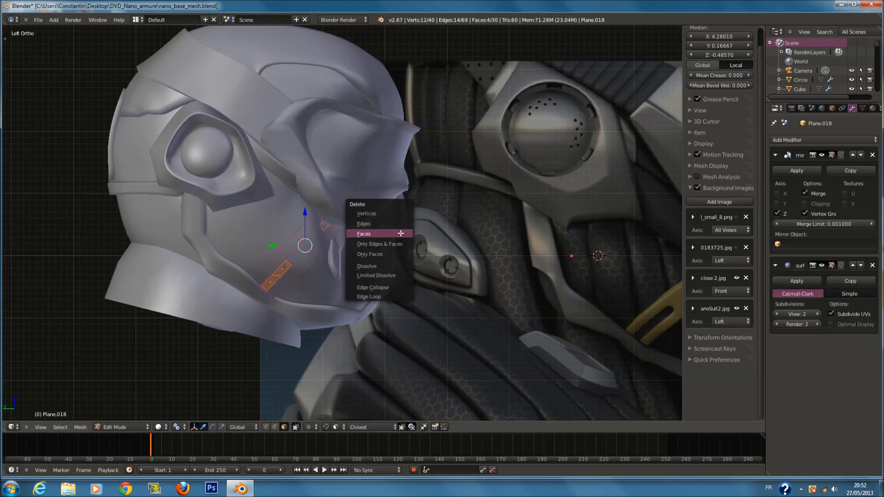
pyautogui.click(400, 233)
pyautogui.press('Tab')
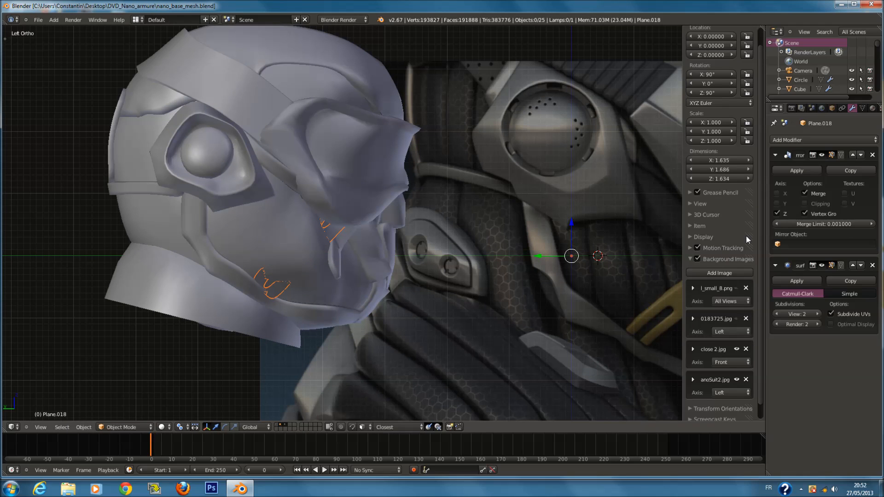
# Add a Solidify modifier to the cheek strip with a thickness of about 0.094 and inspect it in perspective.
pyautogui.keyDown('ctrl'); pyautogui.click(775, 155); pyautogui.keyUp('ctrl')
pyautogui.click(785, 139)
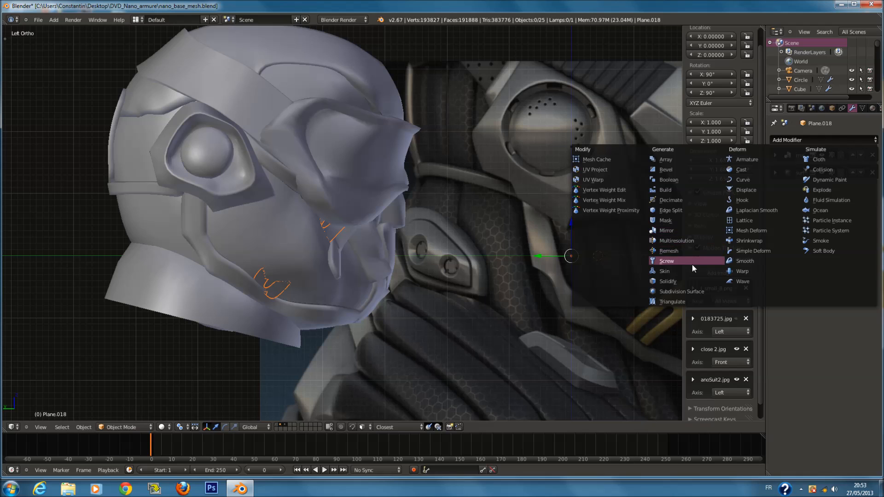
pyautogui.click(696, 282)
pyautogui.moveTo(787, 217); pyautogui.dragTo(816, 219)
pyautogui.moveTo(463, 230); pyautogui.dragTo(398, 217, button='middle')
pyautogui.scroll(5, 360, 232)
pyautogui.moveTo(351, 172); pyautogui.dragTo(264, 233, button='middle')
pyautogui.scroll(-5, 514, 157)
pyautogui.scroll(1, 413, 140)
pyautogui.moveTo(420, 136); pyautogui.dragTo(445, 107, button='middle')
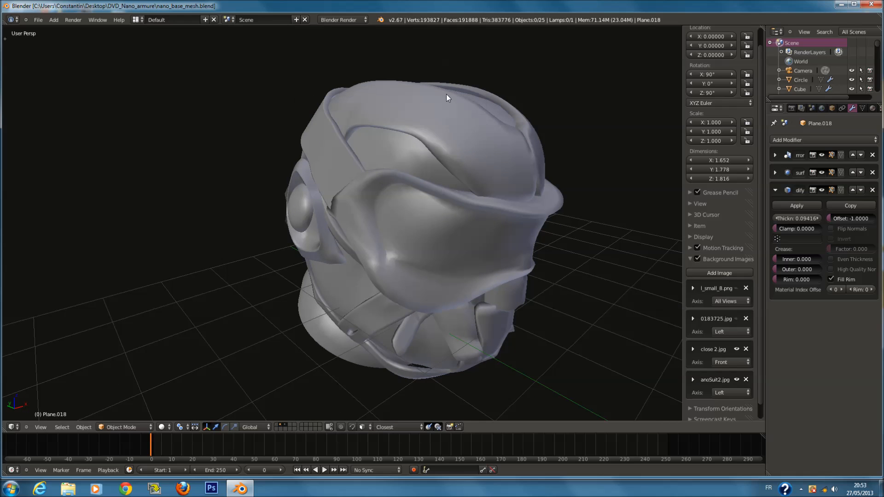
# Compare the helmet with the reference images in front and left views, clear the selection, and save the file.
pyautogui.press('ctrl+KP_1')
pyautogui.press('KP_3')
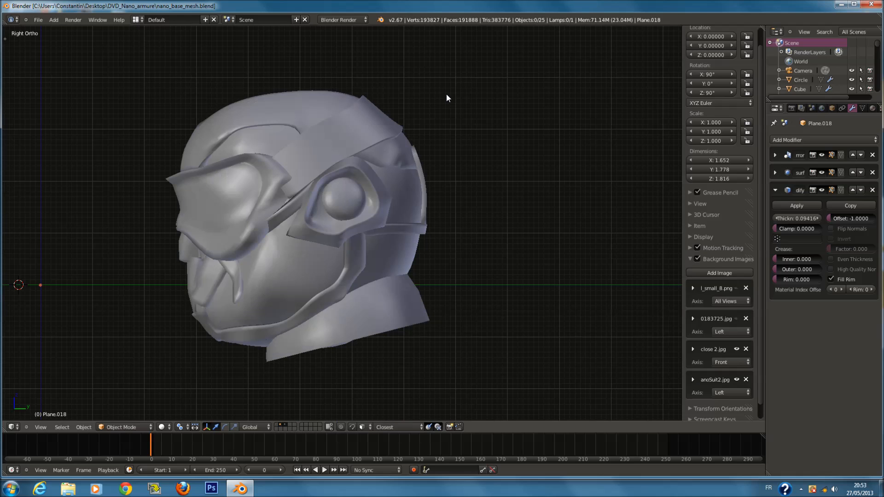
pyautogui.press('KP_1')
pyautogui.press('KP_3')
pyautogui.press('KP_1')
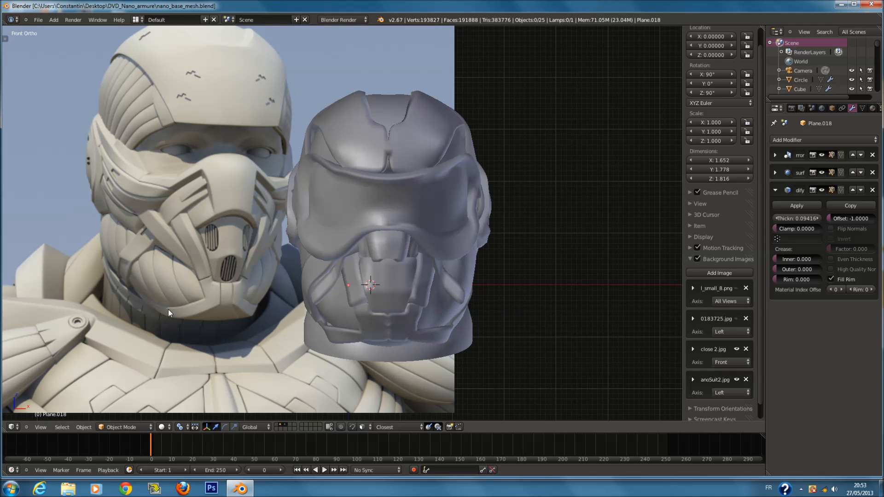
pyautogui.rightClick(327, 299)
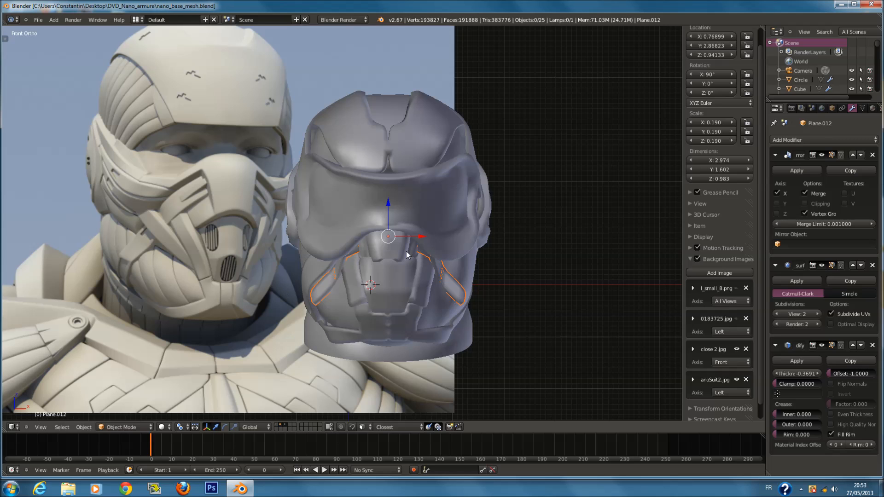
pyautogui.press('ctrl+KP_1')
pyautogui.press('ctrl+KP_3')
pyautogui.scroll(-3, 404, 193)
pyautogui.keyDown('ctrl'); pyautogui.scroll(6, 404, 193); pyautogui.keyUp('ctrl')
pyautogui.press('a')
pyautogui.hotkey('ctrl', 's')
pyautogui.click(435, 256)
pyautogui.press('a')
pyautogui.keyDown('shift'); pyautogui.scroll(-3, 391, 236); pyautogui.keyUp('shift')
pyautogui.scroll(2, 376, 231)
pyautogui.hotkey('ctrl', 's')
pyautogui.click(403, 222)
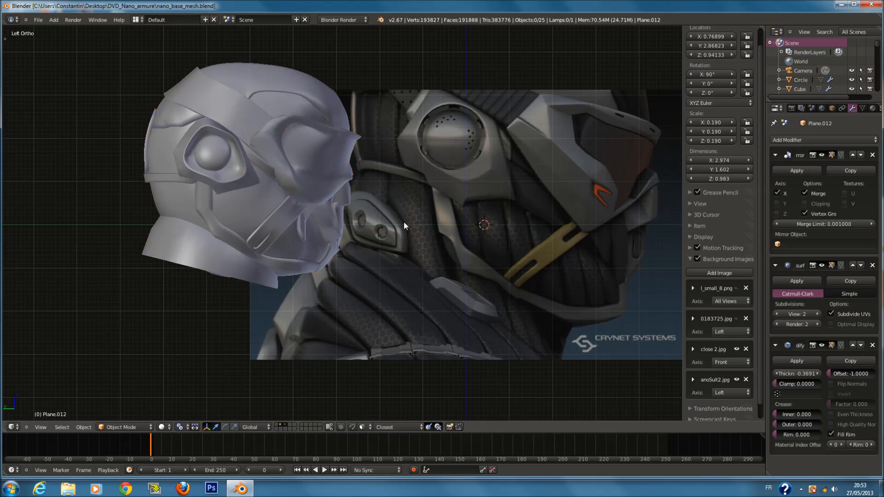
pyautogui.keyDown('ctrl'); pyautogui.scroll(-2, 421, 178); pyautogui.keyUp('ctrl')
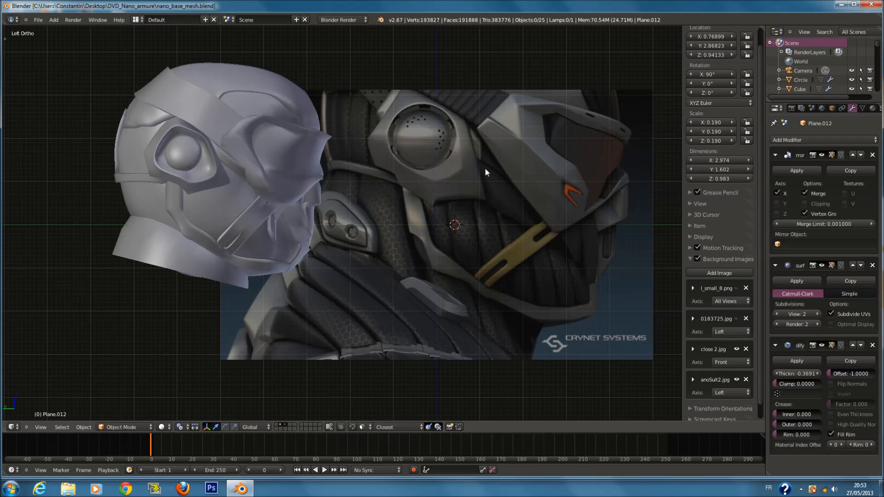
pyautogui.rightClick(289, 154)
pyautogui.press('g')
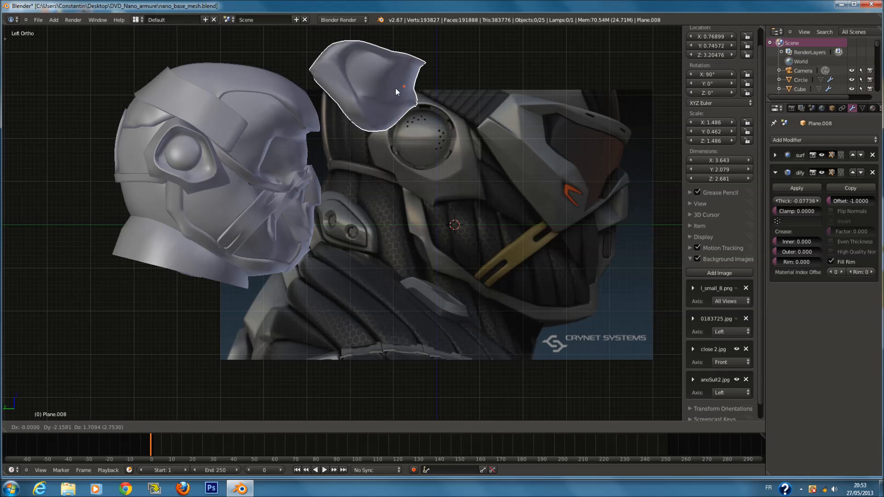
pyautogui.press('Escape')
pyautogui.scroll(4, 345, 142)
pyautogui.moveTo(293, 206)
pyautogui.mouseDown(button='middle')
pyautogui.moveTo(235, 195)
pyautogui.moveTo(281, 215)
pyautogui.mouseUp(button='middle')
pyautogui.press('g')
pyautogui.press('Escape')
pyautogui.moveTo(326, 96); pyautogui.dragTo(293, 165, button='middle')
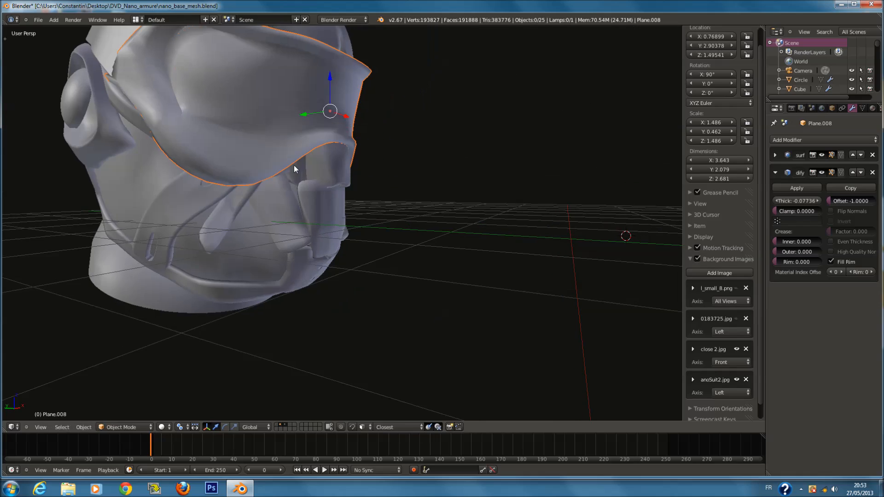
# Examine the mask pieces beneath the visor, select the strip flanking the mouth guard, and save the file in front view.
pyautogui.press('z')
pyautogui.moveTo(237, 161); pyautogui.dragTo(228, 136, button='middle')
pyautogui.rightClick(226, 123)
pyautogui.rightClick(225, 121)
pyautogui.press('z')
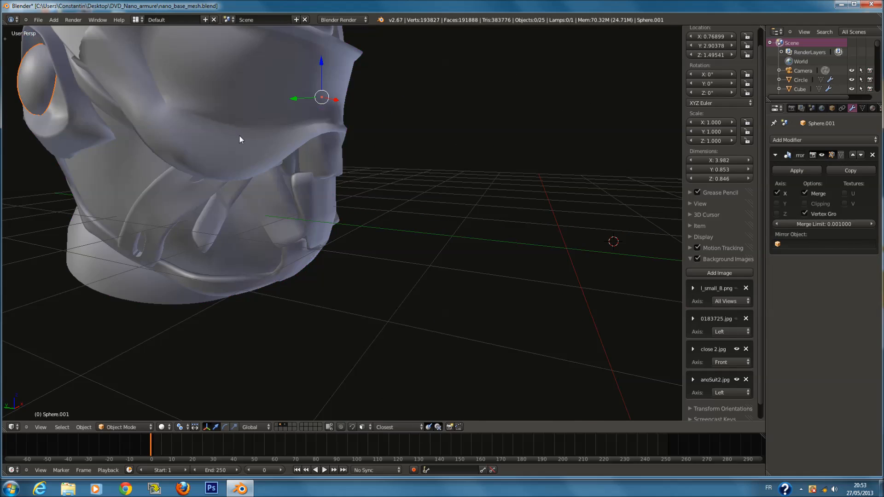
pyautogui.rightClick(238, 140)
pyautogui.rightClick(267, 190)
pyautogui.press('z')
pyautogui.moveTo(267, 177)
pyautogui.mouseDown(button='middle')
pyautogui.moveTo(253, 152)
pyautogui.moveTo(226, 166)
pyautogui.moveTo(303, 152)
pyautogui.mouseUp(button='middle')
pyautogui.press('z')
pyautogui.press('ctrl+KP_1')
pyautogui.press('KP_3')
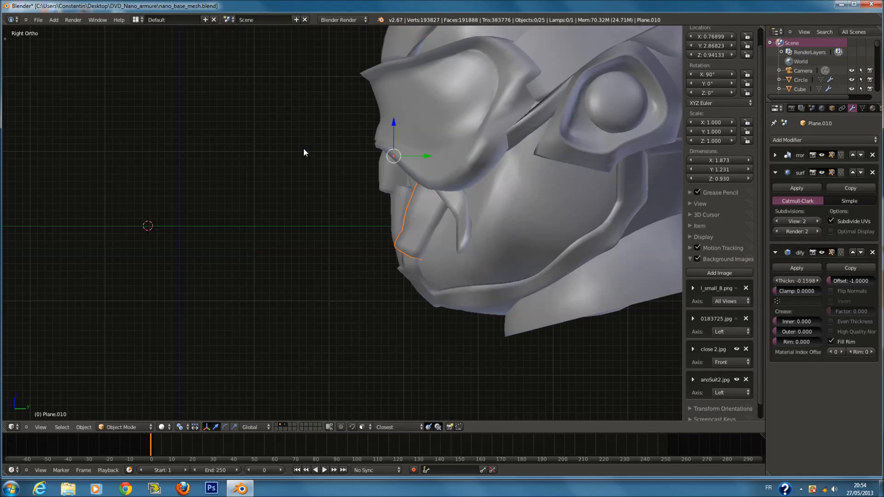
pyautogui.press('KP_1')
pyautogui.hotkey('ctrl', 's')
pyautogui.scroll(-1, 209, 139)
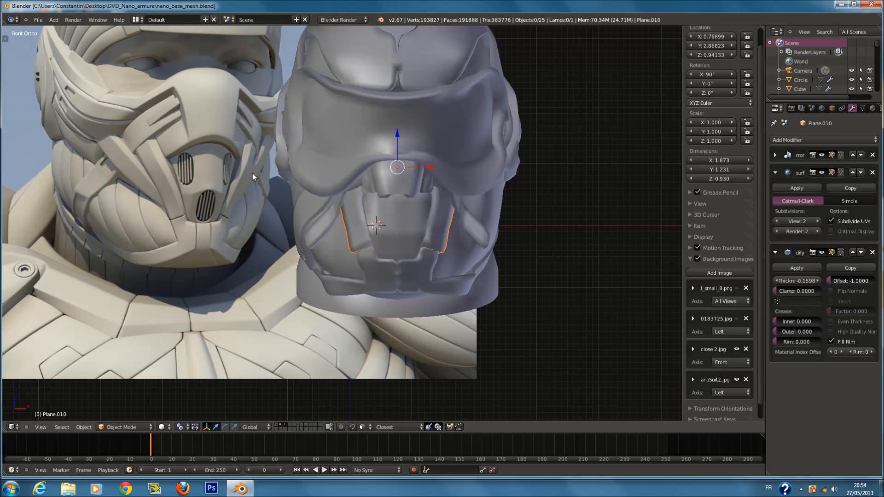
# Hide the visor, save the file, and compare the exposed mask with the front reference image.
pyautogui.rightClick(355, 145)
pyautogui.press('h')
pyautogui.hotkey('ctrl', 's')
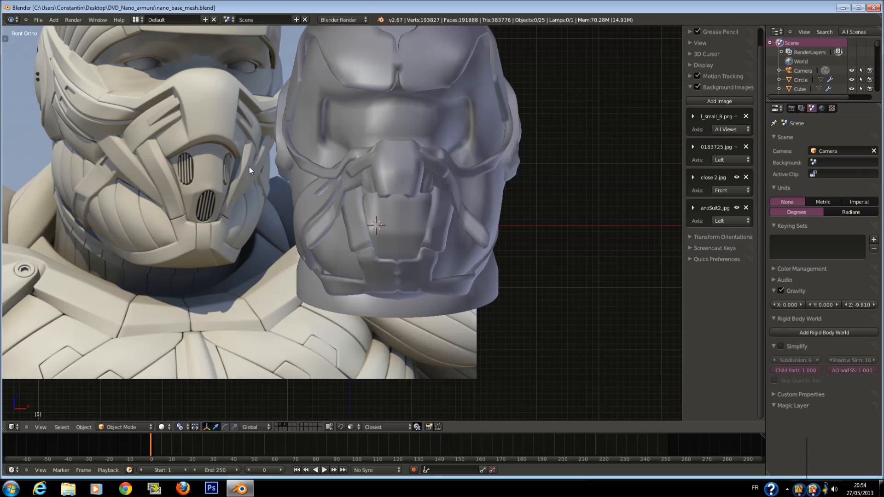
pyautogui.scroll(-2, 296, 156)
pyautogui.scroll(2, 296, 157)
pyautogui.scroll(-1, 342, 116)
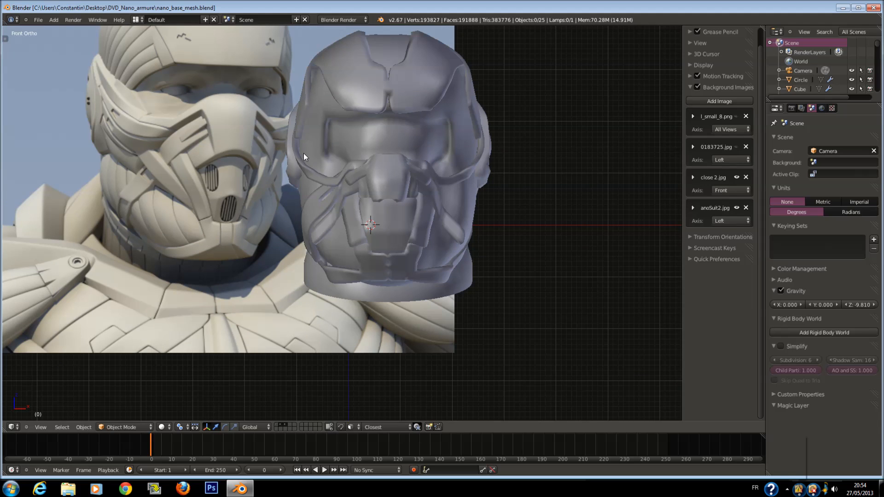
pyautogui.scroll(1, 335, 164)
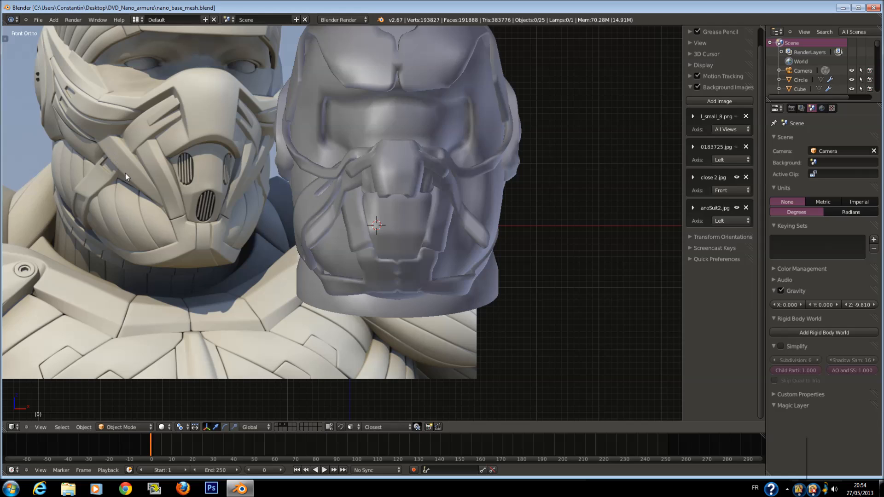
# Reveal the hidden visor, deselect everything, and save the file in left view.
pyautogui.moveTo(318, 194); pyautogui.dragTo(410, 214, button='middle')
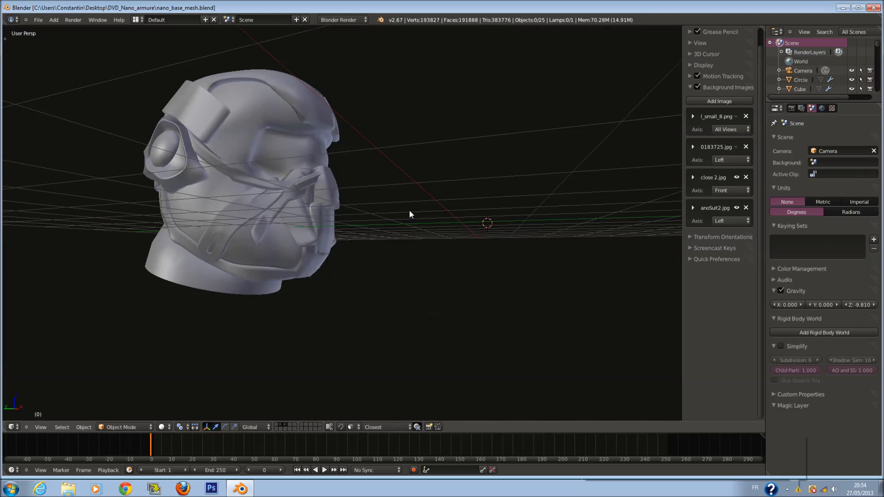
pyautogui.press('ctrl+KP_1')
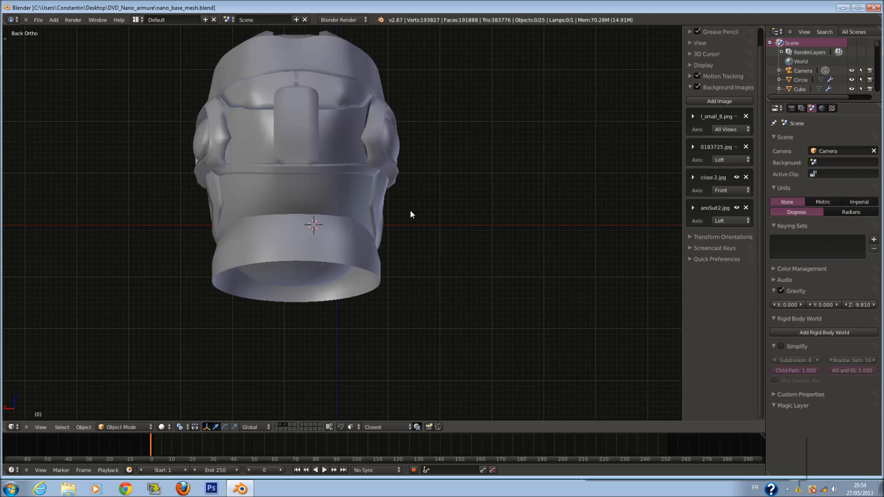
pyautogui.press('KP_1')
pyautogui.press('ctrl+KP_3')
pyautogui.rightClick(277, 167)
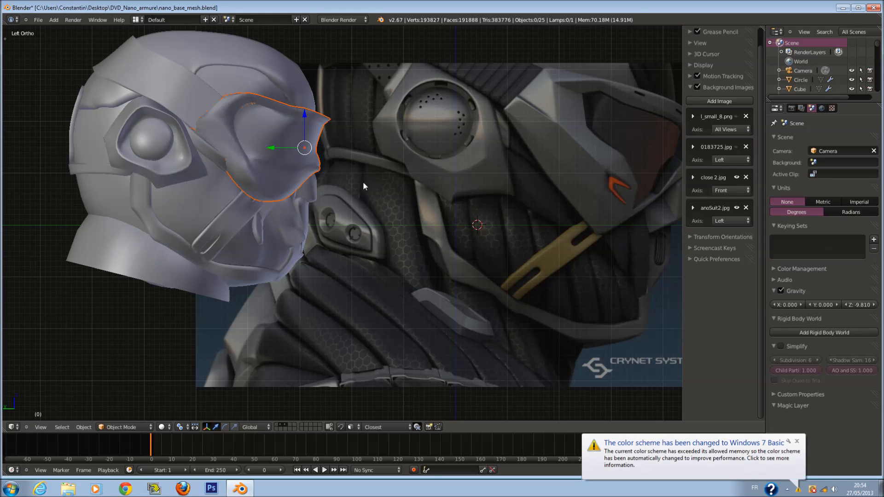
pyautogui.scroll(-1, 325, 180)
pyautogui.keyDown('ctrl'); pyautogui.scroll(-2, 325, 180); pyautogui.keyUp('ctrl')
pyautogui.hotkey('ctrl', 's')
pyautogui.click(326, 180)
pyautogui.press('a')
pyautogui.press('a')
pyautogui.press('a')
pyautogui.hotkey('ctrl', 's')
pyautogui.click(395, 189)
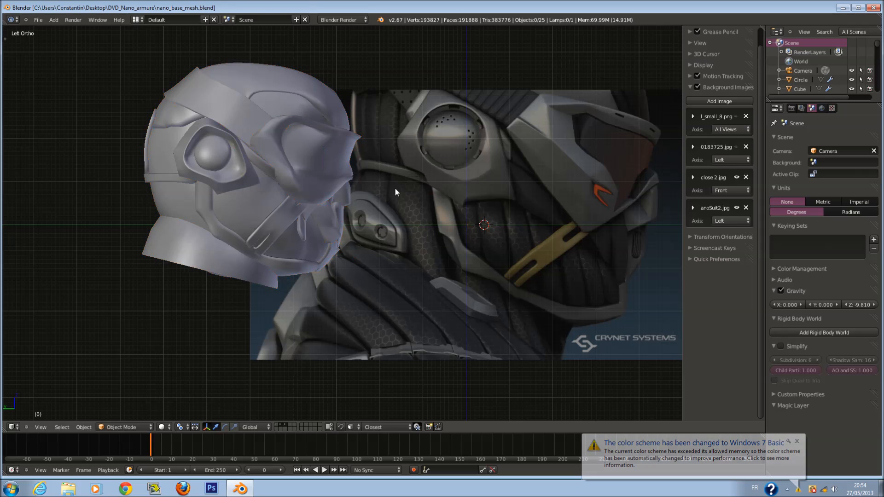
pyautogui.hotkey('shift', 'c')
pyautogui.hotkey('shift', 'a')
pyautogui.moveTo(408, 201)
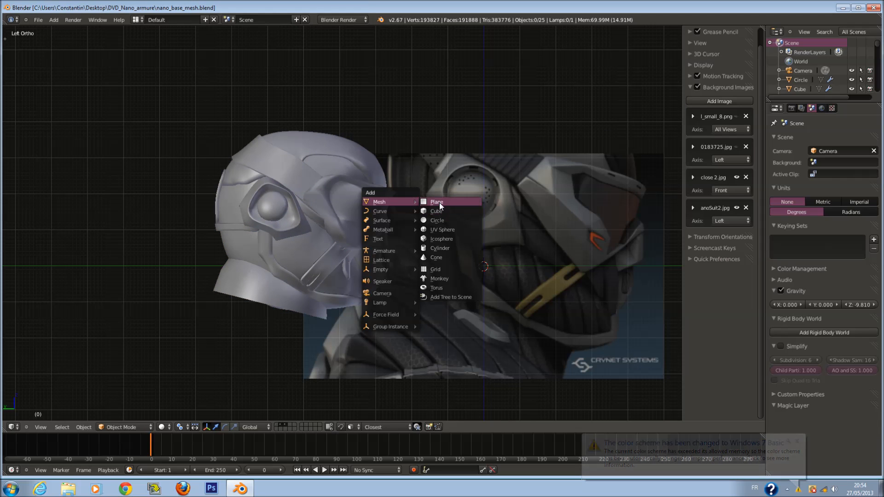
pyautogui.press('Escape')
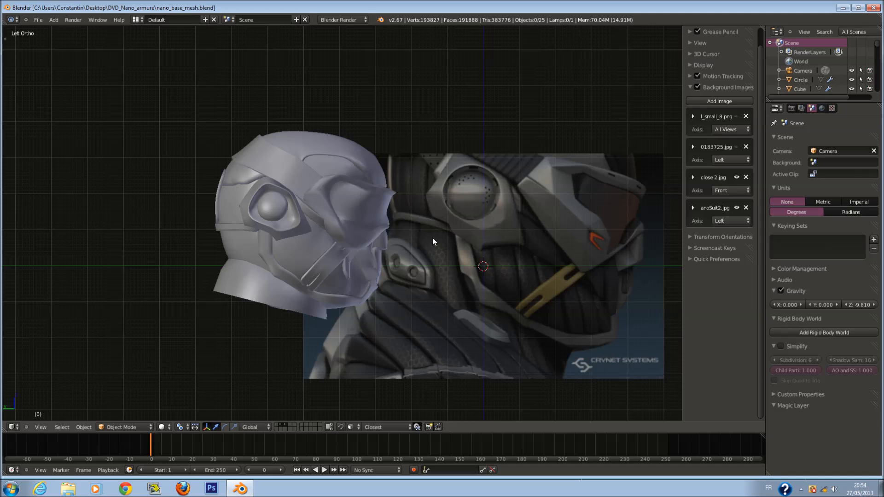
# Select the strip flanking the mouth guard and look at the helmet from behind.
pyautogui.scroll(2, 430, 238)
pyautogui.moveTo(404, 264); pyautogui.dragTo(349, 267, button='middle')
pyautogui.scroll(-1, 355, 275)
pyautogui.rightClick(356, 268)
pyautogui.press('z')
pyautogui.scroll(1, 354, 267)
pyautogui.press('KP_1')
pyautogui.press('z')
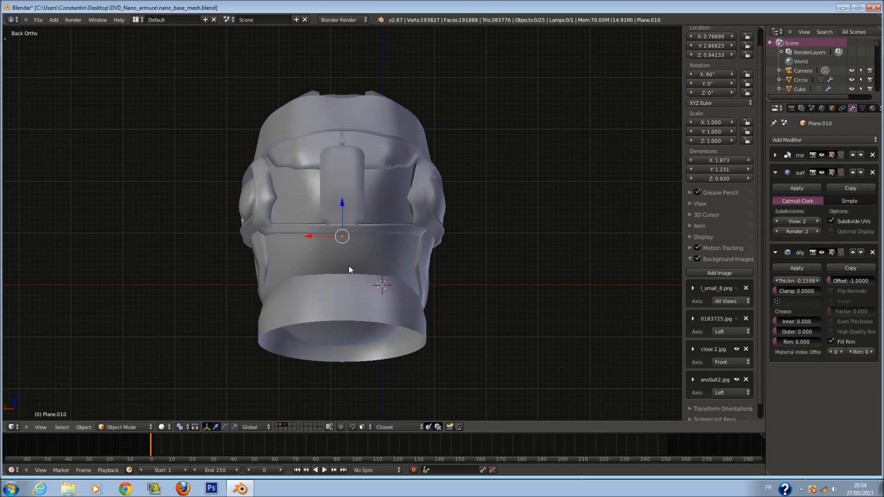
# Duplicate the whole strip flanking the mouth guard within its mesh and place the copy outside the original in front view.
pyautogui.press('Tab')
pyautogui.press('ctrl+KP_3')
pyautogui.press('ctrl+KP_1')
pyautogui.press('KP_3')
pyautogui.press('KP_1')
pyautogui.press('z')
pyautogui.keyDown('shift'); pyautogui.moveTo(305, 266); pyautogui.dragTo(350, 266, button='middle'); pyautogui.keyUp('shift')
pyautogui.press('a')
pyautogui.press('z')
pyautogui.scroll(1, 378, 268)
pyautogui.press('e')
pyautogui.click(353, 275)
pyautogui.press('z')
pyautogui.press('z')
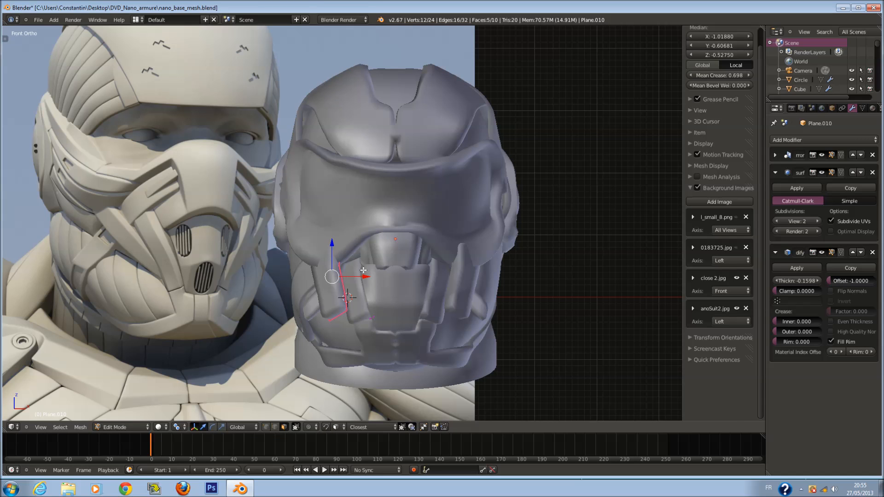
# Hide the visor and save over nano_base_mesh.blend.
pyautogui.press('Tab')
pyautogui.rightClick(374, 192)
pyautogui.press('h')
pyautogui.scroll(-1, 396, 222)
pyautogui.keyDown('ctrl'); pyautogui.scroll(-2, 397, 222); pyautogui.keyUp('ctrl')
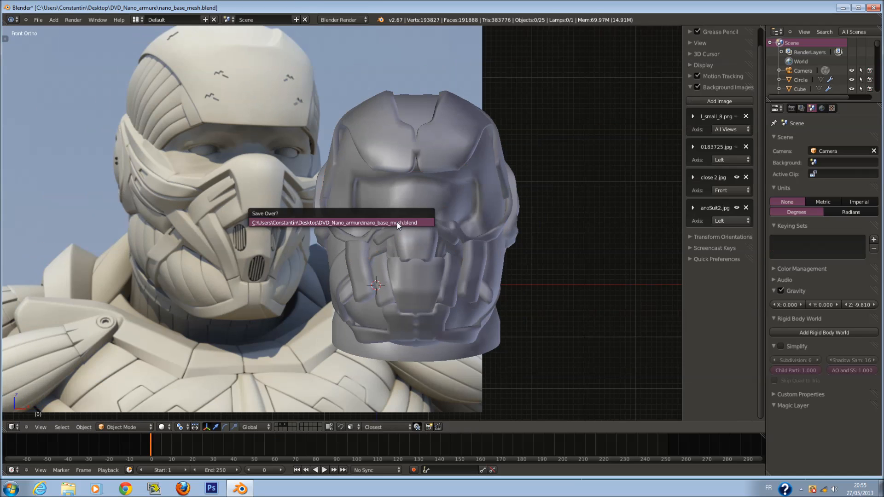
pyautogui.scroll(3, 391, 236)
pyautogui.keyDown('ctrl'); pyautogui.scroll(1, 424, 269); pyautogui.keyUp('ctrl')
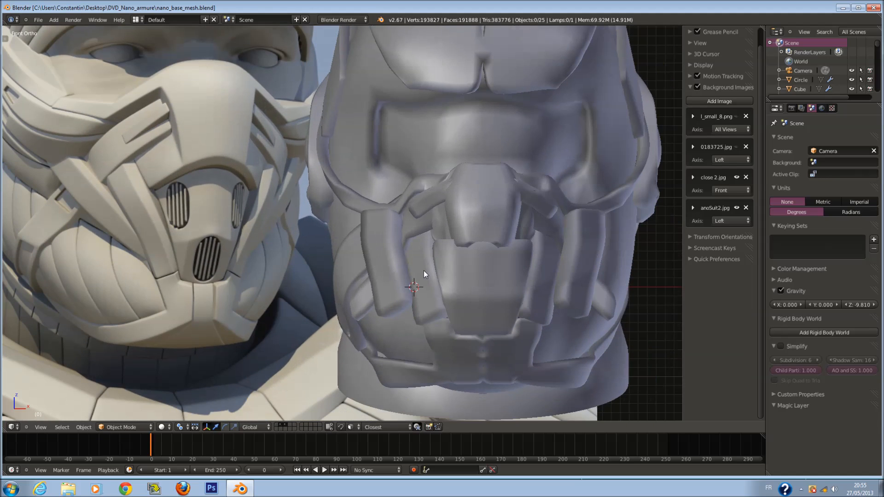
# Try to separate the outer strip copy into its own object and test it with a move.
pyautogui.rightClick(429, 288)
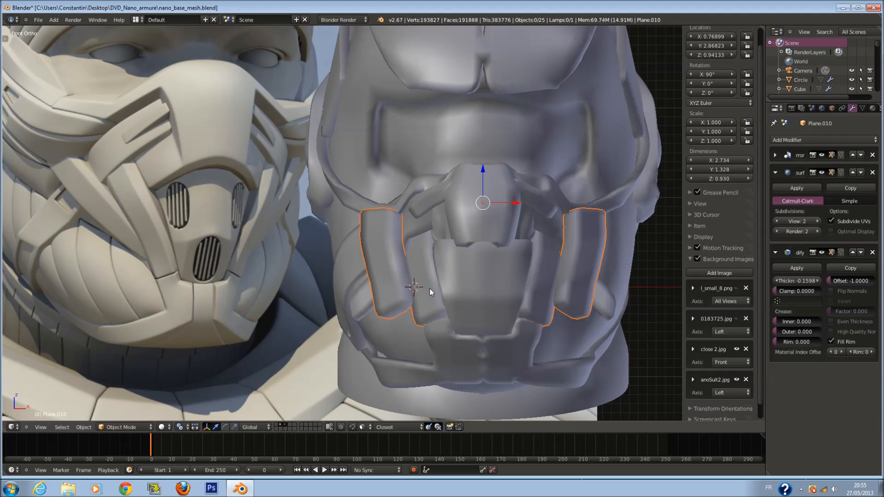
pyautogui.press('Tab')
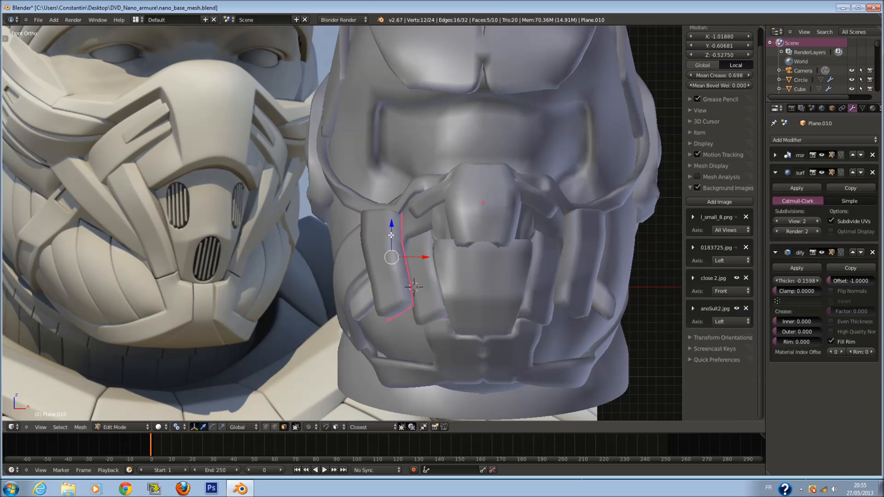
pyautogui.press('p')
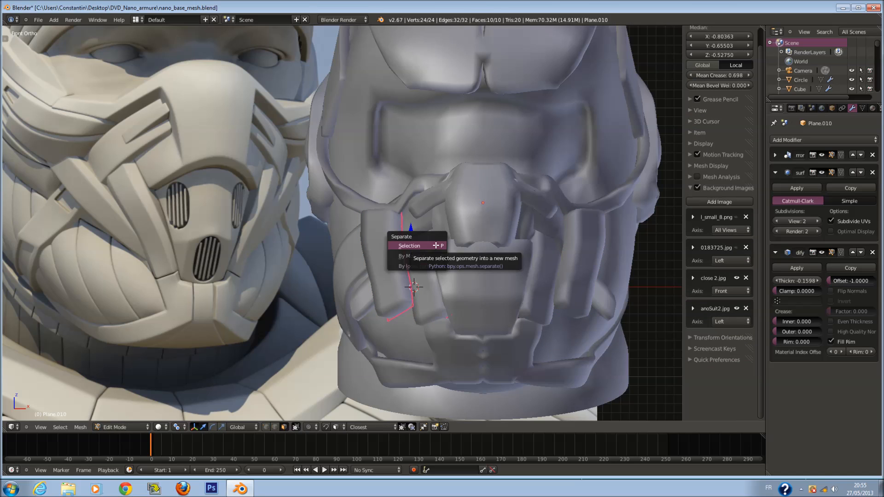
pyautogui.click(436, 245)
pyautogui.press('Tab')
pyautogui.rightClick(397, 250)
pyautogui.press('g')
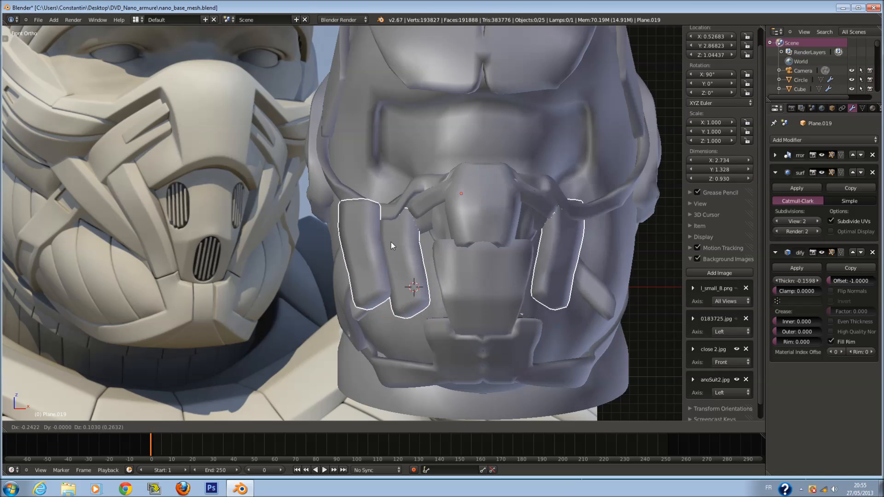
pyautogui.click(428, 258)
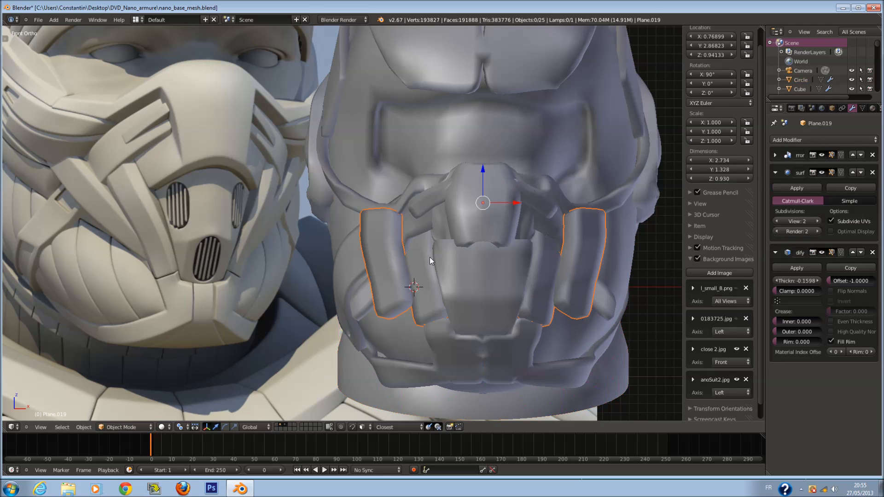
# Select only the linked geometry of the outer strip copy and separate it into its own object.
pyautogui.press('z')
pyautogui.press('Tab')
pyautogui.press('z')
pyautogui.press('z')
pyautogui.press('a')
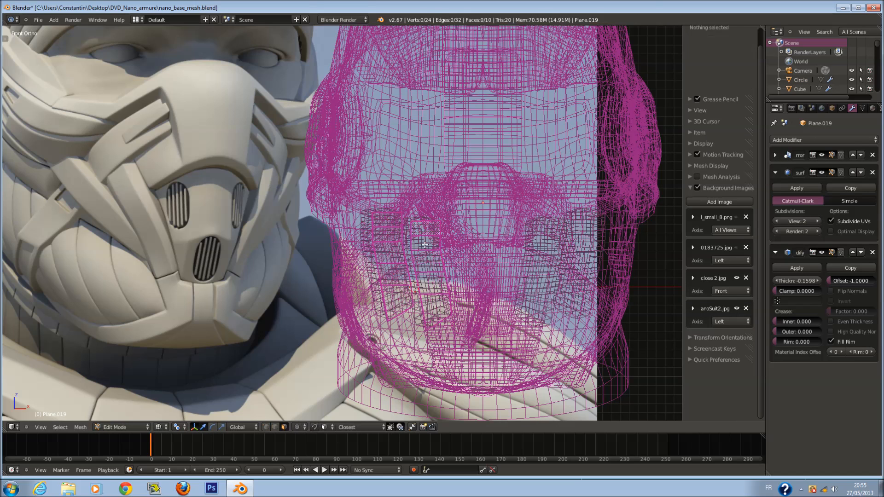
pyautogui.press('l')
pyautogui.press('l')
pyautogui.press('z')
pyautogui.press('p')
pyautogui.click(382, 262)
pyautogui.press('Tab')
pyautogui.click(393, 253)
pyautogui.press('g')
pyautogui.rightClick(384, 250)
# Hide the original inner strip beside the mouth guard and save the file.
pyautogui.hotkey('ctrl', 's')
pyautogui.click(421, 252)
pyautogui.scroll(-1, 421, 254)
pyautogui.scroll(1, 422, 255)
pyautogui.rightClick(427, 278)
pyautogui.press('x')
pyautogui.click(430, 279)
pyautogui.hotkey('ctrl', 's')
pyautogui.click(432, 278)
# Move the outer strip's mesh inward toward the mouth guard and shift it slightly back along the Y axis.
pyautogui.rightClick(404, 260)
pyautogui.press('Tab')
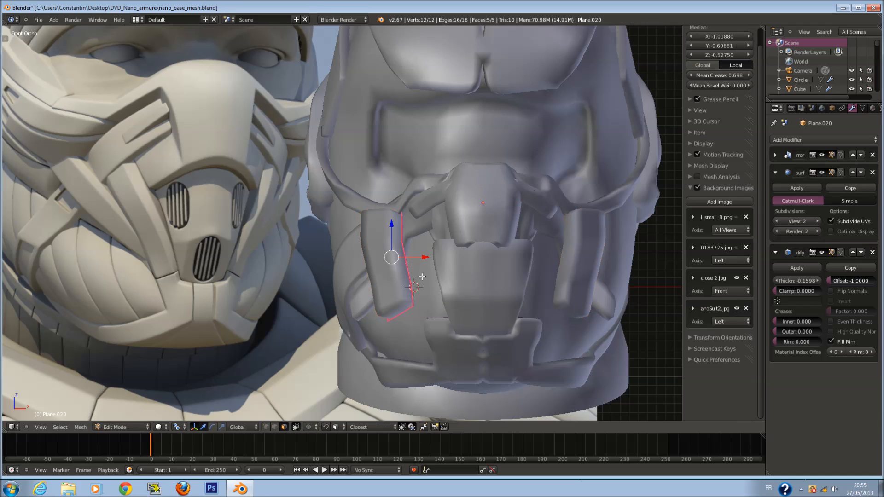
pyautogui.press('z')
pyautogui.press('z')
pyautogui.press('g')
pyautogui.click(427, 263)
pyautogui.press('g')
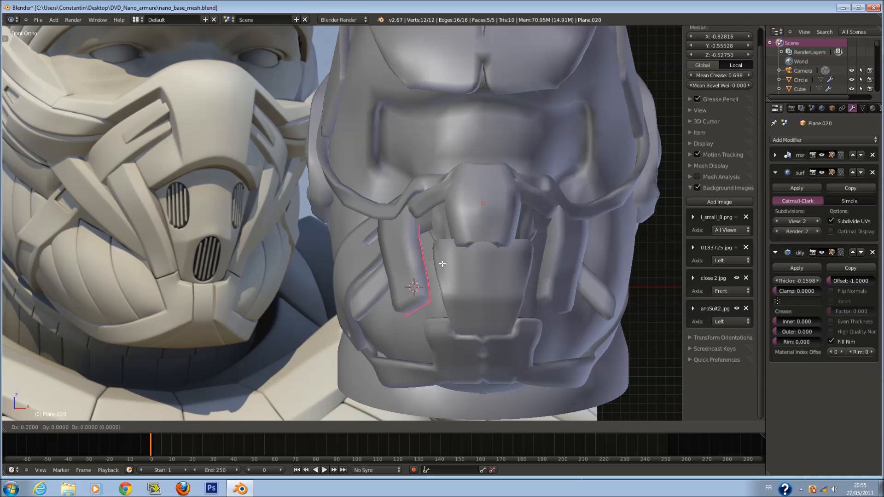
pyautogui.press('y')
pyautogui.click(442, 263)
# Move the strip's lower end edge inward toward the bottom of the mouth guard.
pyautogui.press('z')
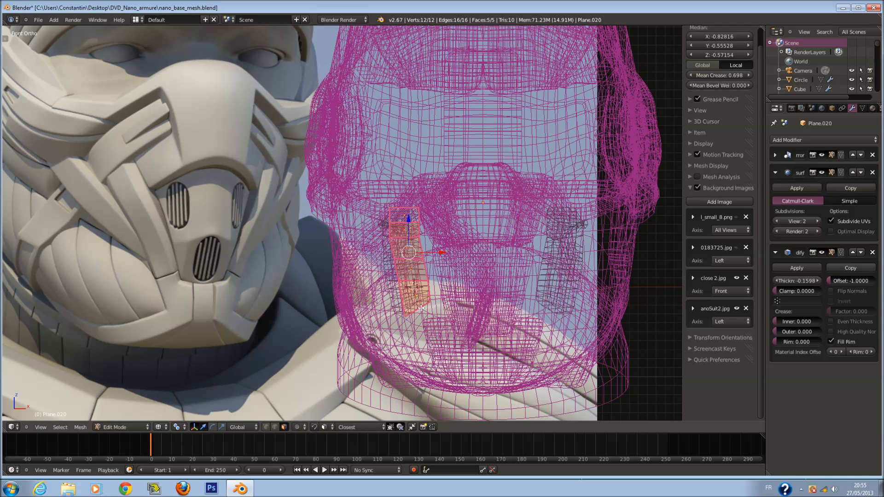
pyautogui.press('z')
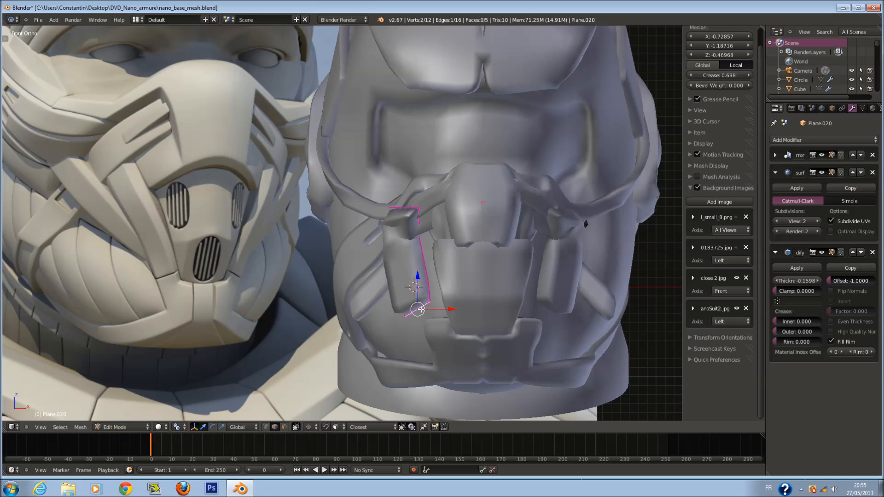
pyautogui.moveTo(419, 309); pyautogui.dragTo(431, 307)
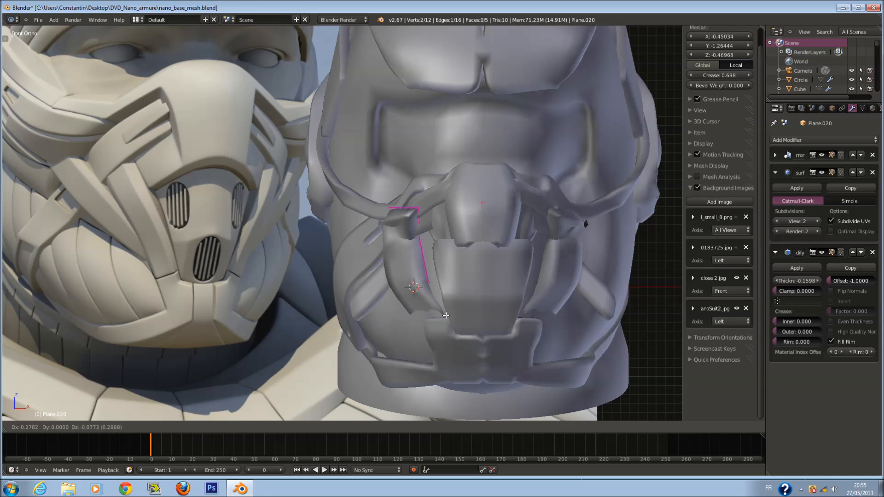
pyautogui.click(445, 306)
pyautogui.moveTo(442, 305); pyautogui.dragTo(472, 311, button='middle')
pyautogui.moveTo(445, 293); pyautogui.dragTo(451, 298)
# Reposition the edge above the strip's lower end so the strip curves along the mouth guard.
pyautogui.press('z')
pyautogui.moveTo(466, 309)
pyautogui.mouseDown(button='middle')
pyautogui.moveTo(442, 282)
pyautogui.moveTo(449, 296)
pyautogui.mouseUp(button='middle')
pyautogui.rightClick(434, 292)
pyautogui.press('z')
pyautogui.moveTo(444, 289); pyautogui.dragTo(453, 290)
pyautogui.press('ctrl+KP_1')
pyautogui.press('KP_1')
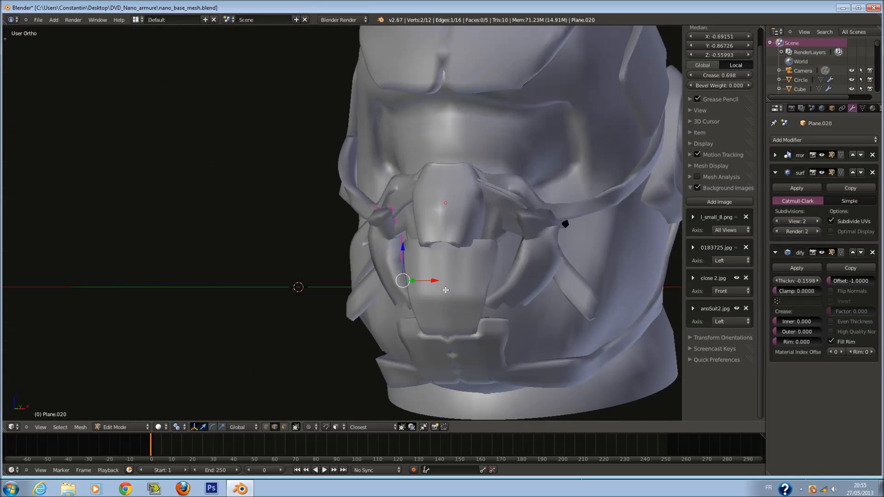
pyautogui.moveTo(453, 281); pyautogui.dragTo(440, 258)
# Try rotating the strip's upper section in front view and move that section outward over the cheek.
pyautogui.press('z')
pyautogui.rightClick(415, 261)
pyautogui.press('z')
pyautogui.press('z')
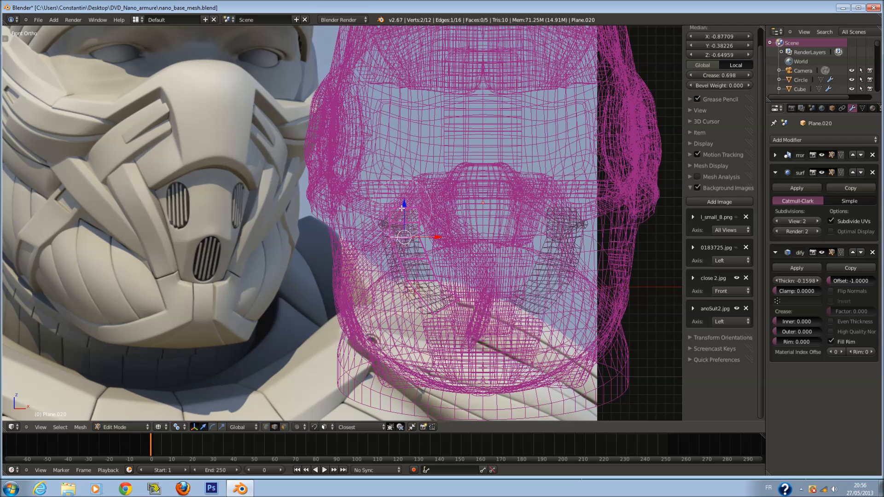
pyautogui.press('z')
pyautogui.press('r')
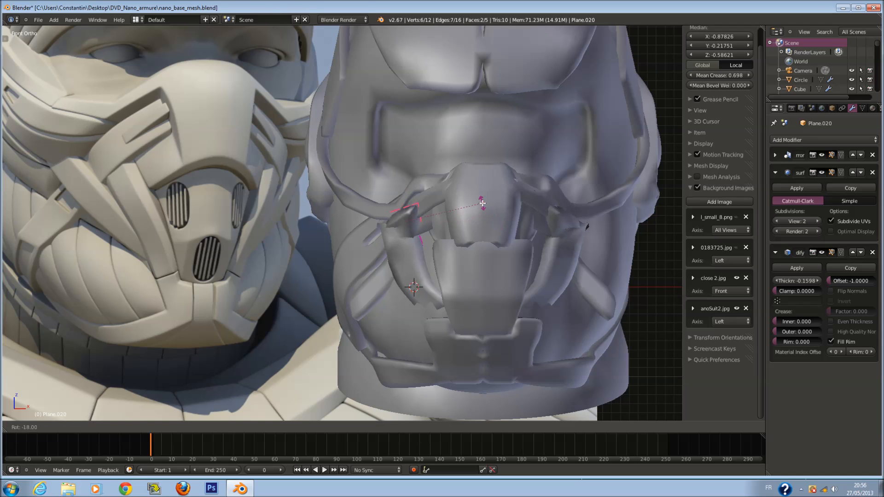
pyautogui.click(464, 189)
pyautogui.press('z')
pyautogui.press('z')
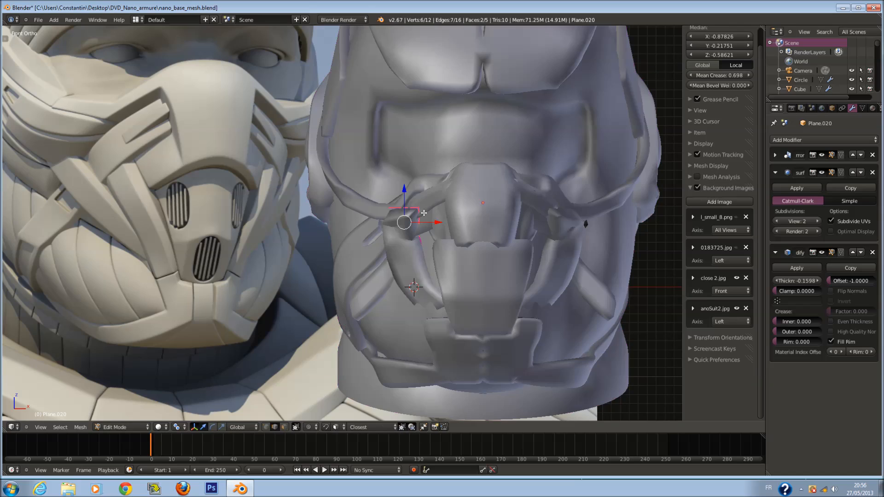
pyautogui.press('g')
pyautogui.click(436, 222)
pyautogui.moveTo(436, 222)
pyautogui.mouseDown(button='middle')
pyautogui.moveTo(417, 216)
pyautogui.moveTo(432, 212)
pyautogui.mouseUp(button='middle')
# Reposition the outer corner vertex of the strip's upper end using vertex selection.
pyautogui.press('z')
pyautogui.moveTo(381, 239); pyautogui.dragTo(331, 258, button='middle')
pyautogui.click(266, 427)
pyautogui.press('z')
pyautogui.rightClick(369, 199)
pyautogui.press('z')
pyautogui.moveTo(358, 194); pyautogui.dragTo(400, 203)
pyautogui.moveTo(400, 203)
pyautogui.mouseDown(button='middle')
pyautogui.moveTo(337, 156)
pyautogui.moveTo(272, 172)
pyautogui.moveTo(299, 181)
pyautogui.mouseUp(button='middle')
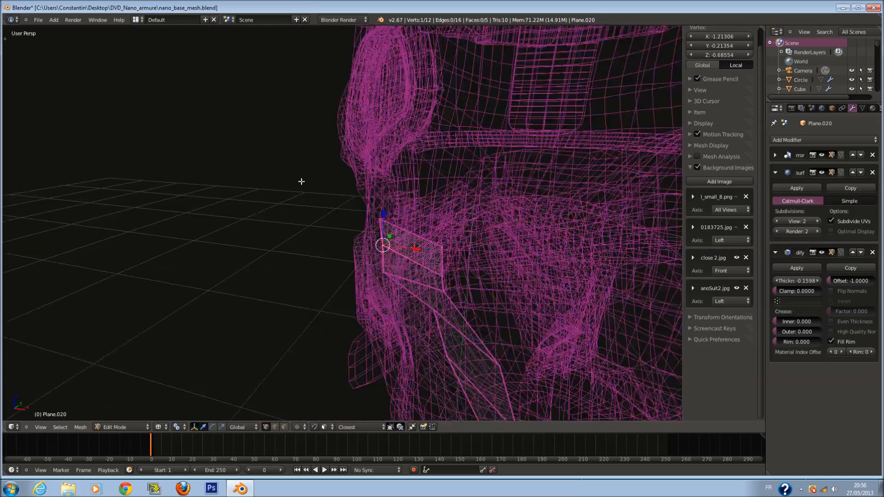
pyautogui.press('z')
pyautogui.press('KP_1')
pyautogui.press('z')
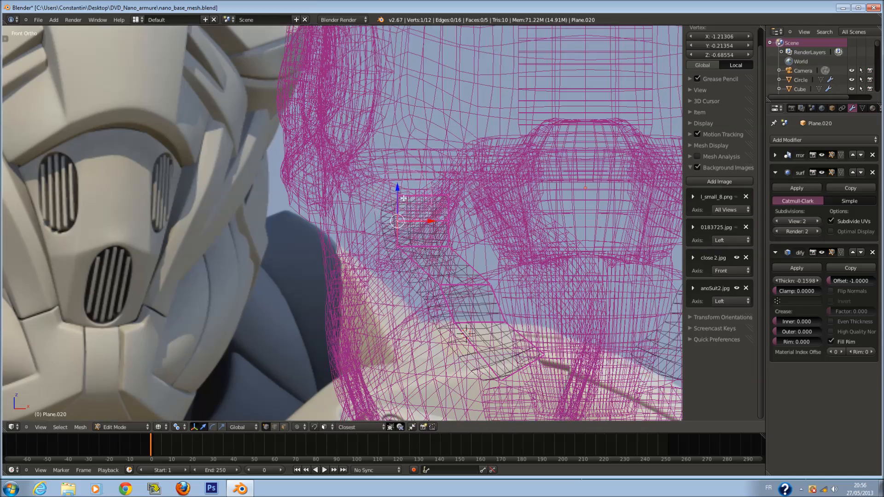
# Add the neighbouring upper vertices to the selection, and rotate and move the strip's upper end in front view.
pyautogui.keyDown('shift'); pyautogui.rightClick(446, 199); pyautogui.keyUp('shift')
pyautogui.keyDown('shift'); pyautogui.rightClick(456, 196); pyautogui.keyUp('shift')
pyautogui.press('z')
pyautogui.scroll(-2, 423, 212)
pyautogui.scroll(-1, 423, 212)
pyautogui.press('r')
pyautogui.click(481, 189)
pyautogui.press('g')
pyautogui.click(471, 189)
pyautogui.press('g')
pyautogui.click(470, 188)
# Push the strip's upper end back in depth along the cheek and leave mesh editing in front view.
pyautogui.moveTo(322, 193); pyautogui.dragTo(388, 214, button='middle')
pyautogui.moveTo(343, 206); pyautogui.dragTo(338, 205)
pyautogui.click(326, 199)
pyautogui.moveTo(326, 199)
pyautogui.mouseDown(button='middle')
pyautogui.moveTo(331, 191)
pyautogui.moveTo(322, 192)
pyautogui.mouseUp(button='middle')
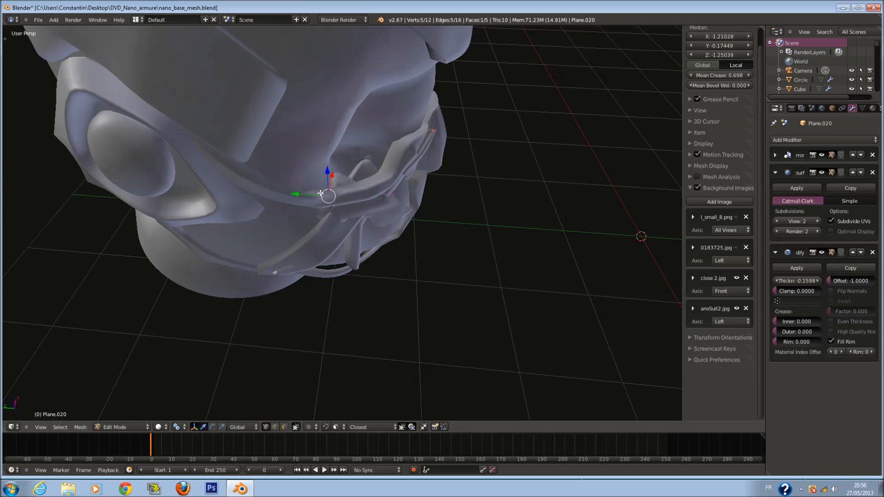
pyautogui.press('Tab')
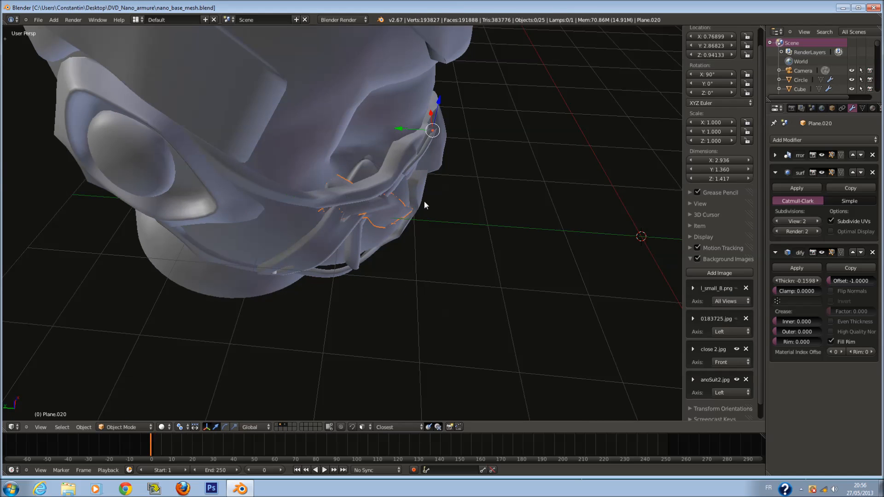
pyautogui.press('ctrl+KP_1')
pyautogui.press('KP_3')
pyautogui.press('KP_1')
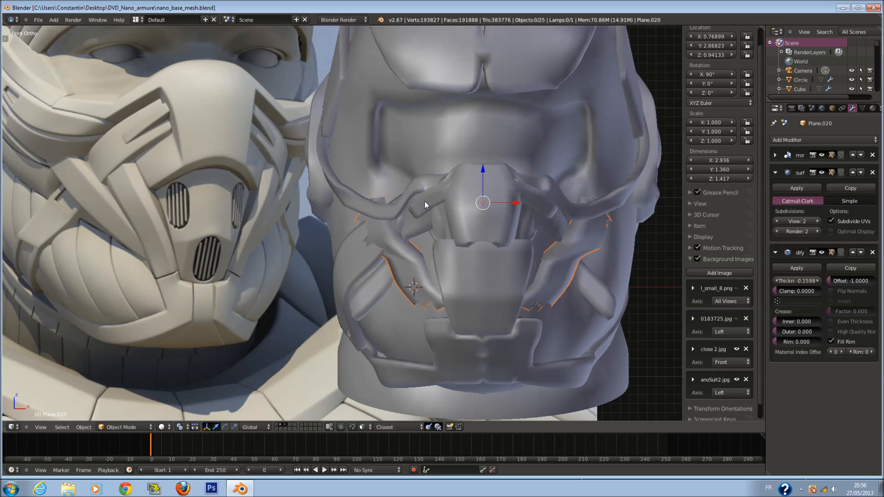
# Reveal the hidden visor and original strip around the reshaped strip.
pyautogui.hotkey('alt', 'h')
pyautogui.press('z')
pyautogui.press('z')
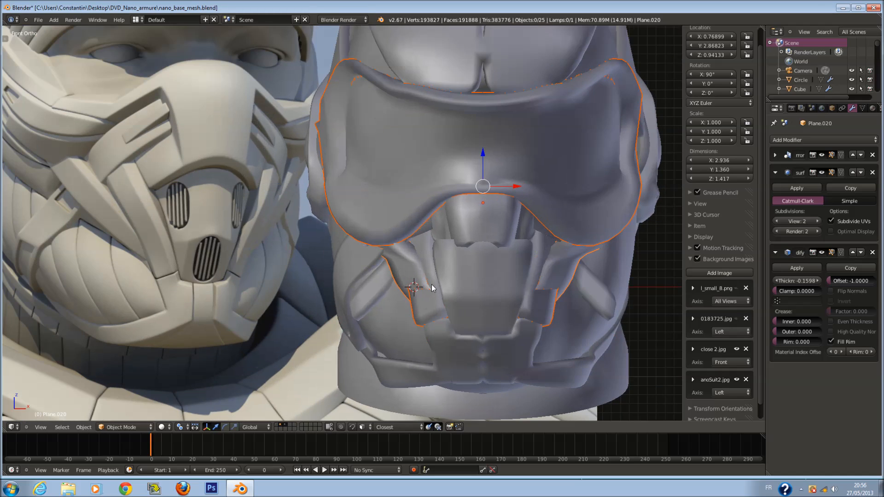
pyautogui.press('z')
pyautogui.scroll(2, 431, 283)
pyautogui.press('z')
pyautogui.rightClick(373, 214)
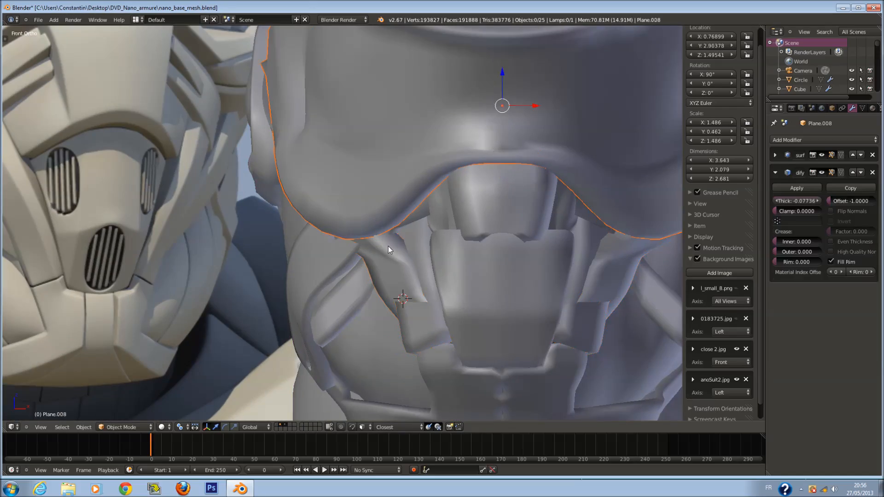
# Scale down the entire mesh of the reshaped strip below the visor.
pyautogui.rightClick(388, 247)
pyautogui.keyDown('shift'); pyautogui.scroll(-4, 388, 247); pyautogui.keyUp('shift')
pyautogui.scroll(3, 405, 250)
pyautogui.press('z')
pyautogui.press('Tab')
pyautogui.scroll(-1, 461, 229)
pyautogui.press('z')
pyautogui.press('a')
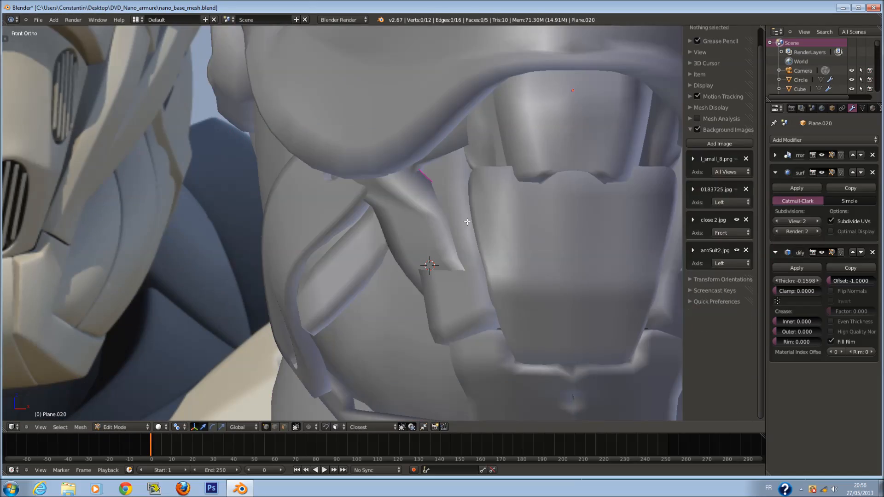
pyautogui.press('z')
pyautogui.press('a')
pyautogui.press('s')
pyautogui.click(485, 201)
pyautogui.press('z')
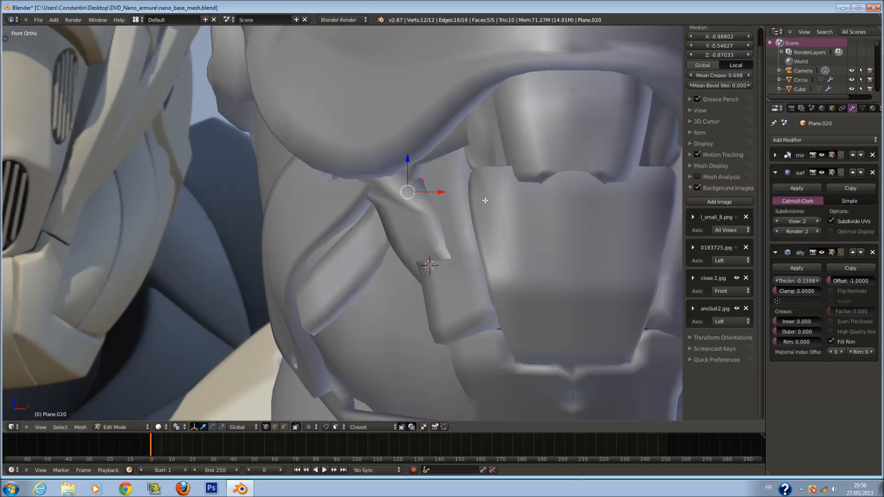
pyautogui.press('z')
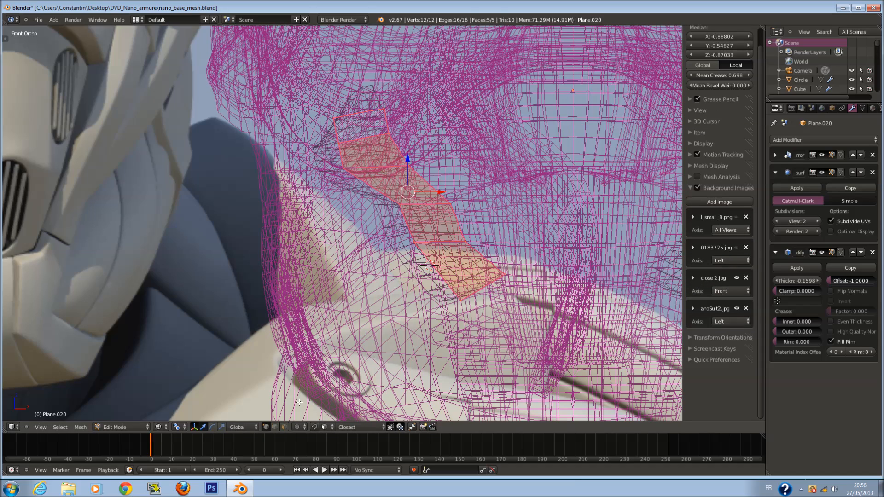
# Select the cross edge in the middle of the strip and move it slightly outward.
pyautogui.press('a')
pyautogui.press('c')
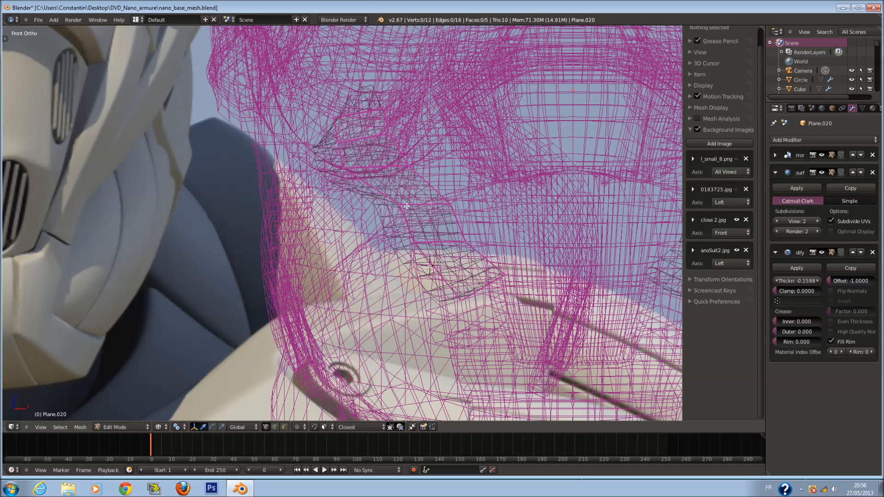
pyautogui.click(406, 205)
pyautogui.press('g')
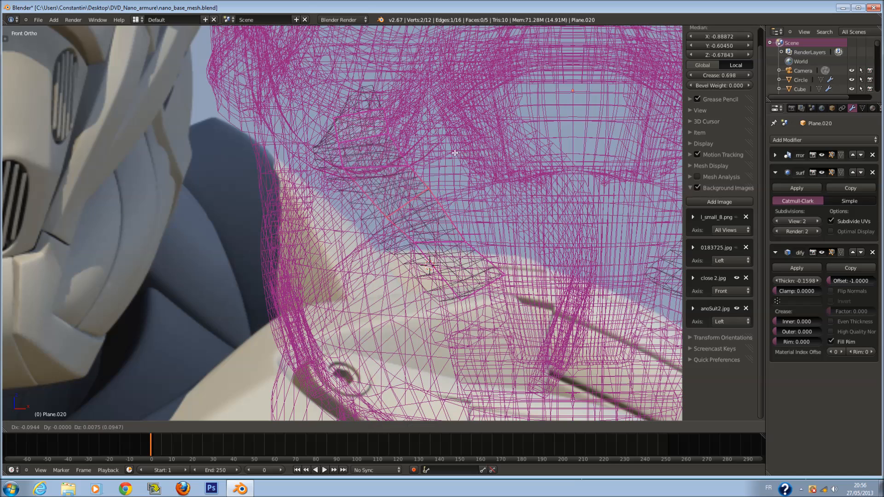
pyautogui.click(453, 154)
# Select the cross edge just above the strip's lower end and rotate it in front view.
pyautogui.press('a')
pyautogui.rightClick(419, 242)
pyautogui.keyDown('shift'); pyautogui.rightClick(470, 239); pyautogui.keyUp('shift')
pyautogui.press('r')
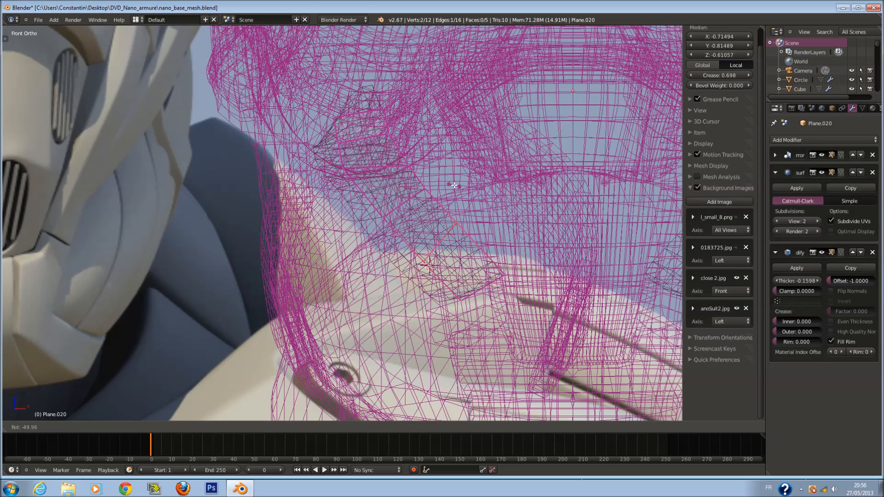
pyautogui.click(476, 224)
pyautogui.press('z')
pyautogui.press('z')
pyautogui.press('a')
pyautogui.rightClick(497, 273)
pyautogui.keyDown('shift'); pyautogui.rightClick(426, 263); pyautogui.keyUp('shift')
pyautogui.press('z')
pyautogui.moveTo(428, 263); pyautogui.dragTo(494, 287, button='middle')
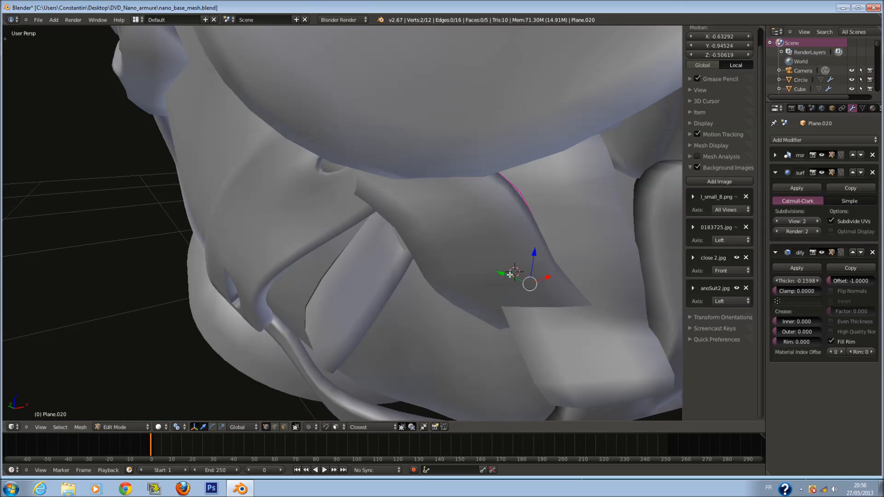
pyautogui.press('a')
pyautogui.press('z')
pyautogui.rightClick(522, 192)
pyautogui.keyDown('shift'); pyautogui.rightClick(418, 217); pyautogui.keyUp('shift')
pyautogui.press('z')
pyautogui.press('z')
pyautogui.press('a')
pyautogui.press('a')
pyautogui.press('a')
# Circle-select the three vertices at the strip's lower end and move them downward, following the curve of the mask.
pyautogui.press('c')
pyautogui.moveTo(566, 291); pyautogui.dragTo(525, 285)
pyautogui.rightClick(499, 286)
pyautogui.press('z')
pyautogui.moveTo(498, 286); pyautogui.dragTo(543, 281, button='middle')
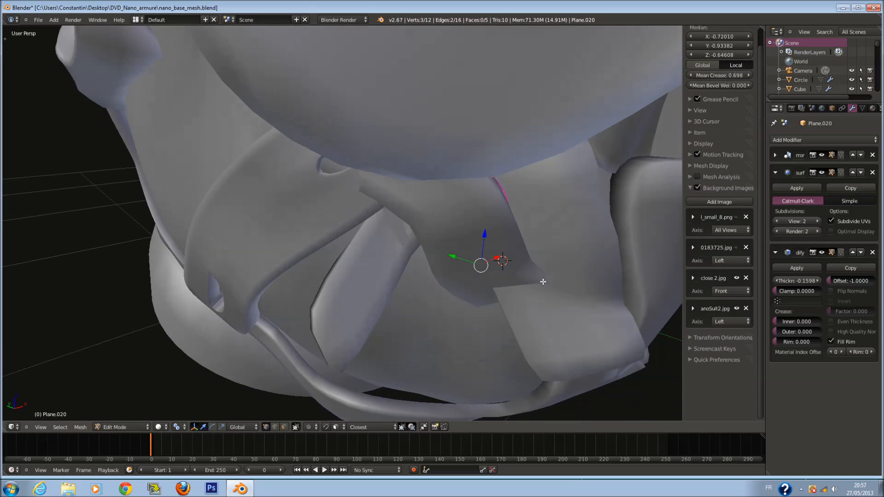
pyautogui.press('g')
pyautogui.click(445, 244)
pyautogui.moveTo(446, 247); pyautogui.dragTo(546, 246, button='middle')
pyautogui.press('g')
pyautogui.click(395, 214)
pyautogui.moveTo(395, 214); pyautogui.dragTo(377, 193, button='middle')
pyautogui.moveTo(490, 236); pyautogui.dragTo(514, 318)
# Edit the neighbouring mask piece at the strip's lower end and shift a vertex slightly sideways.
pyautogui.scroll(-5, 525, 322)
pyautogui.scroll(1, 516, 312)
pyautogui.press('z')
pyautogui.press('z')
pyautogui.press('Tab')
pyautogui.rightClick(471, 307)
pyautogui.press('Tab')
pyautogui.press('z')
pyautogui.press('a')
pyautogui.press('c')
pyautogui.click(434, 302)
pyautogui.rightClick(434, 302)
pyautogui.press('z')
pyautogui.moveTo(469, 300); pyautogui.dragTo(482, 300)
pyautogui.press('z')
pyautogui.press('Tab')
# Reopen the strip's mesh, lower its selected end vertices and nudge the two bottom corner vertices further down.
pyautogui.press('z')
pyautogui.rightClick(403, 266)
pyautogui.press('Tab')
pyautogui.press('z')
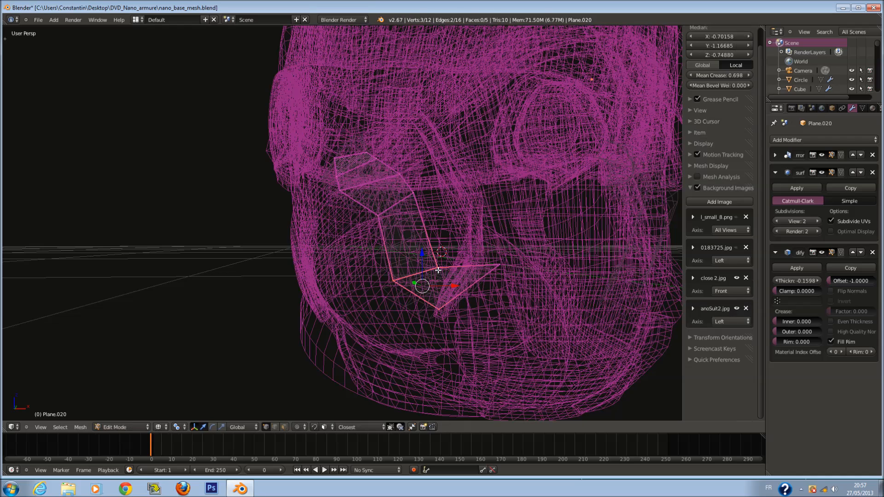
pyautogui.moveTo(423, 264); pyautogui.dragTo(433, 289)
pyautogui.rightClick(509, 265)
pyautogui.moveTo(440, 310); pyautogui.dragTo(460, 330, button='right')
pyautogui.moveTo(406, 296); pyautogui.dragTo(418, 311, button='right')
pyautogui.press('z')
pyautogui.press('z')
# Circle-select the bottom face of the strip and move it forward along the depth axis.
pyautogui.press('c')
pyautogui.moveTo(453, 282)
pyautogui.mouseDown(button='middle')
pyautogui.moveTo(450, 296)
pyautogui.moveTo(439, 262)
pyautogui.mouseUp(button='middle')
pyautogui.click(450, 297)
pyautogui.press('Escape')
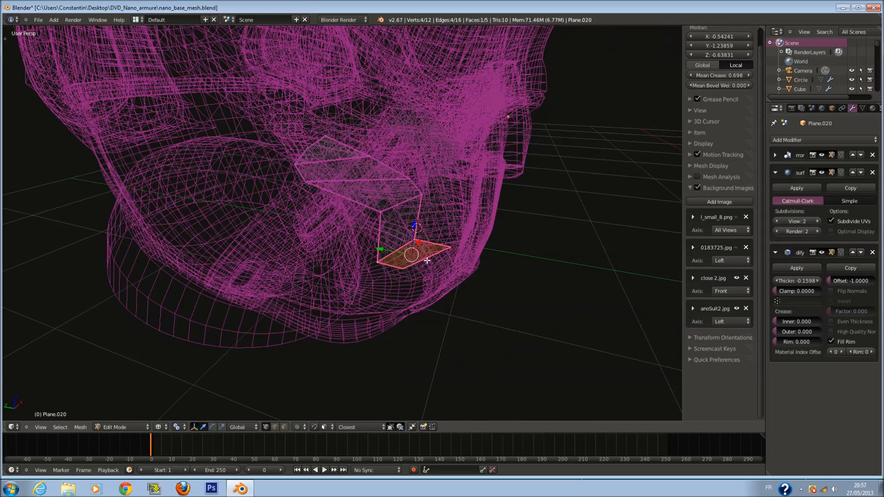
pyautogui.moveTo(383, 250); pyautogui.dragTo(407, 255)
pyautogui.press('z')
pyautogui.moveTo(410, 258); pyautogui.dragTo(357, 234, button='middle')
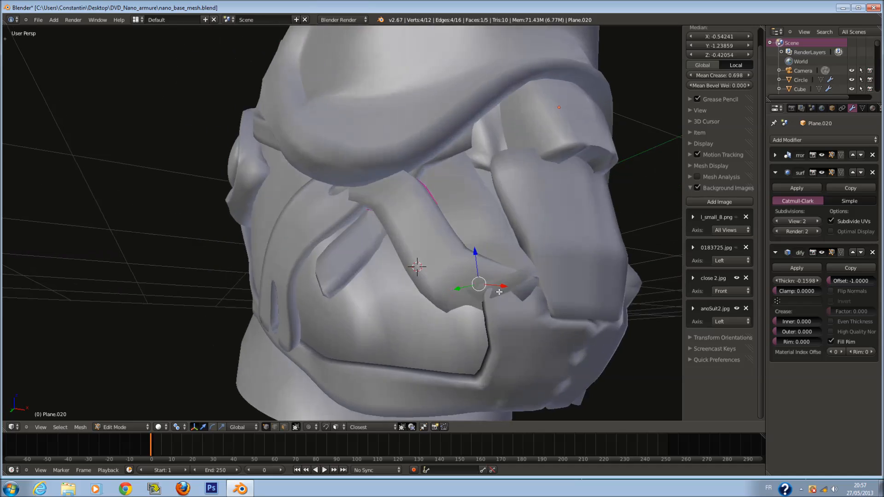
# Adjust the strip's inner tip vertex and its bottom corner vertex individually so the lower end follows the mask surface.
pyautogui.press('z')
pyautogui.rightClick(558, 267)
pyautogui.moveTo(560, 267); pyautogui.dragTo(564, 300, button='middle')
pyautogui.press('z')
pyautogui.moveTo(511, 291); pyautogui.dragTo(461, 267)
pyautogui.press('z')
pyautogui.rightClick(461, 318)
pyautogui.press('z')
pyautogui.moveTo(451, 312); pyautogui.dragTo(457, 323)
# Shift one more vertex at the strip's lower end, leave mesh editing and save over nano_base_mesh.blend.
pyautogui.press('z')
pyautogui.moveTo(486, 285); pyautogui.dragTo(470, 291, button='middle')
pyautogui.rightClick(462, 275)
pyautogui.press('z')
pyautogui.moveTo(486, 269); pyautogui.dragTo(427, 257)
pyautogui.press('Tab')
pyautogui.scroll(-4, 479, 266)
pyautogui.hotkey('ctrl', 's')
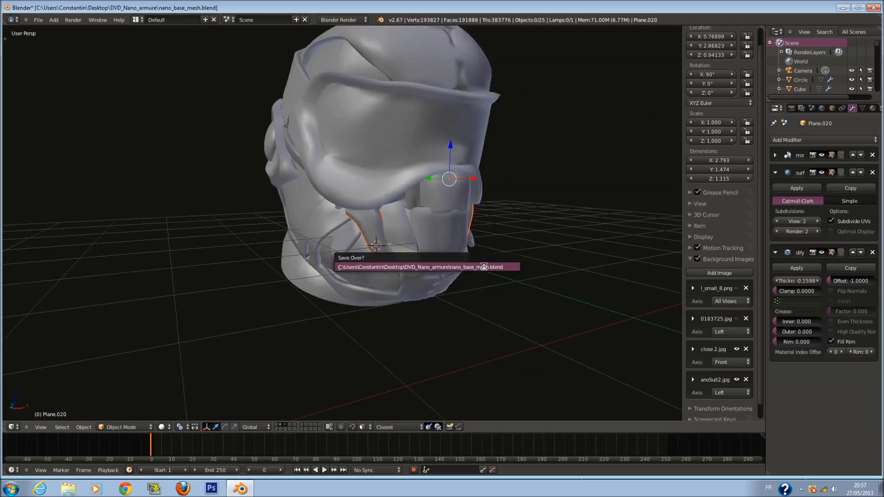
pyautogui.click(483, 267)
# Select the slotted cheek strap, open its mesh for editing in wireframe and clear the vertex selection.
pyautogui.moveTo(391, 251); pyautogui.dragTo(449, 245, button='middle')
pyautogui.scroll(4, 450, 245)
pyautogui.moveTo(395, 241); pyautogui.dragTo(357, 228, button='middle')
pyautogui.scroll(-3, 357, 227)
pyautogui.rightClick(358, 227)
pyautogui.press('z')
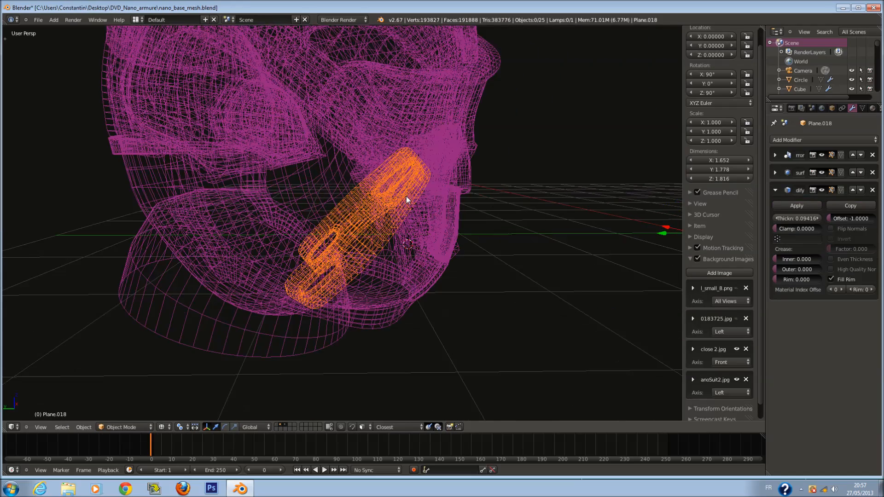
pyautogui.press('Tab')
pyautogui.moveTo(404, 204); pyautogui.dragTo(360, 189, button='middle')
pyautogui.press('a')
pyautogui.scroll(1, 416, 183)
pyautogui.moveTo(415, 183); pyautogui.dragTo(397, 195, button='middle')
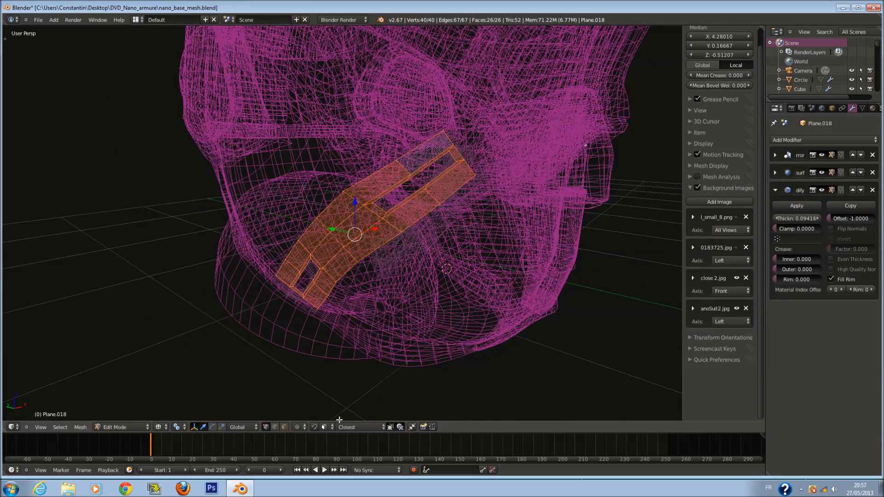
pyautogui.press('a')
pyautogui.scroll(1, 388, 194)
# Select the face at the cheek strap's upper slot and move it down away from the visor.
pyautogui.press('c')
pyautogui.scroll(6, 388, 194)
pyautogui.rightClick(389, 194)
pyautogui.rightClick(386, 204)
pyautogui.press('z')
pyautogui.scroll(1, 415, 194)
pyautogui.press('g')
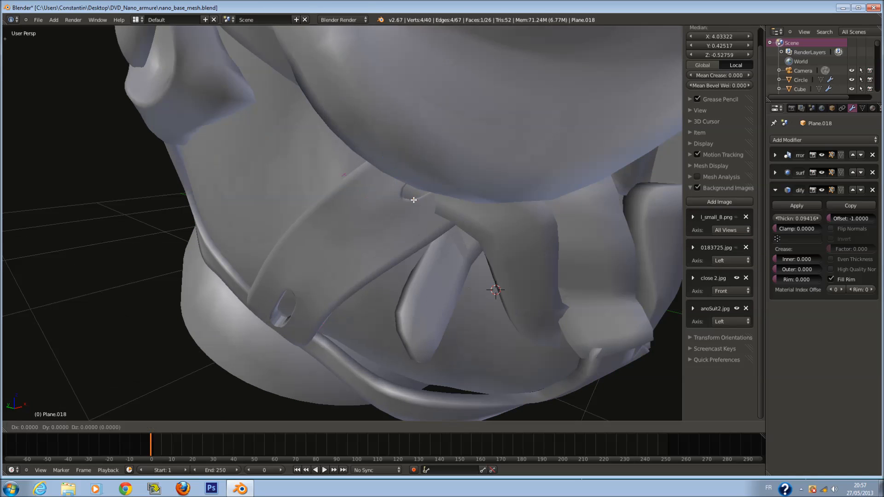
pyautogui.click(390, 219)
pyautogui.moveTo(389, 219); pyautogui.dragTo(407, 190, button='middle')
pyautogui.press('g')
pyautogui.click(396, 203)
# Leave the cheek strap's mesh editing and save over the existing file.
pyautogui.press('Tab')
pyautogui.scroll(-4, 383, 202)
pyautogui.hotkey('ctrl', 's')
pyautogui.press('Return')
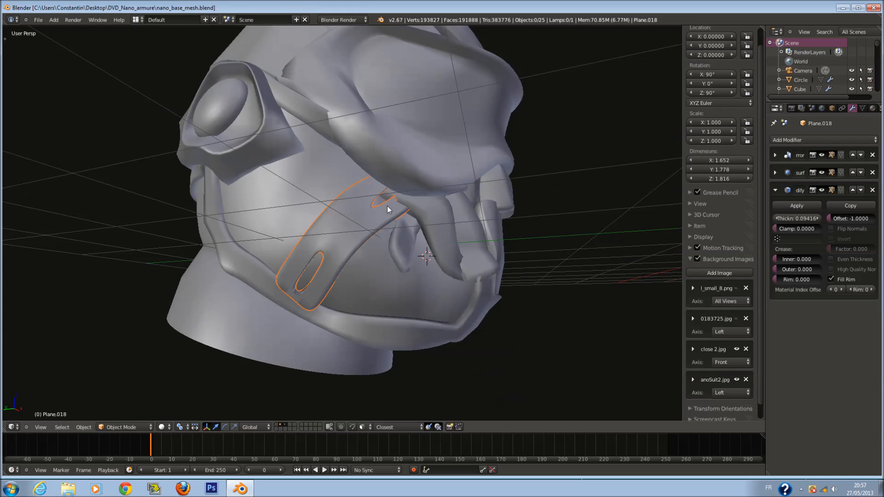
# Examine the whole helmet in left side view beside the reference image.
pyautogui.press('ctrl+KP_1')
pyautogui.press('KP_1')
pyautogui.press('ctrl+KP_3')
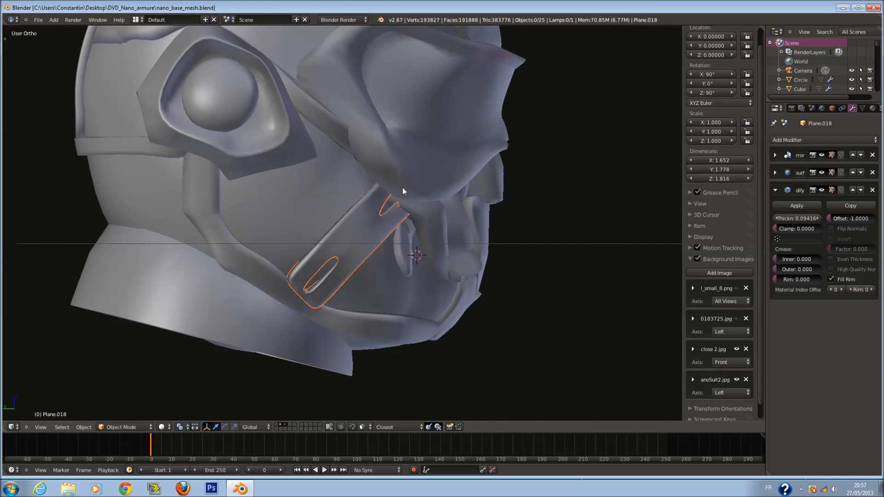
pyautogui.scroll(-3, 403, 189)
pyautogui.keyDown('shift'); pyautogui.scroll(5, 417, 204); pyautogui.keyUp('shift')
pyautogui.scroll(2, 416, 205)
pyautogui.scroll(-2, 350, 264)
pyautogui.press('a')
pyautogui.press('a')
pyautogui.press('a')
pyautogui.scroll(2, 400, 264)
pyautogui.scroll(-1, 400, 264)
pyautogui.press('z')
# Apply the Mirror and Solidify modifiers on the top head shell, and the Solidify modifier on the visor.
pyautogui.rightClick(394, 117)
pyautogui.press('z')
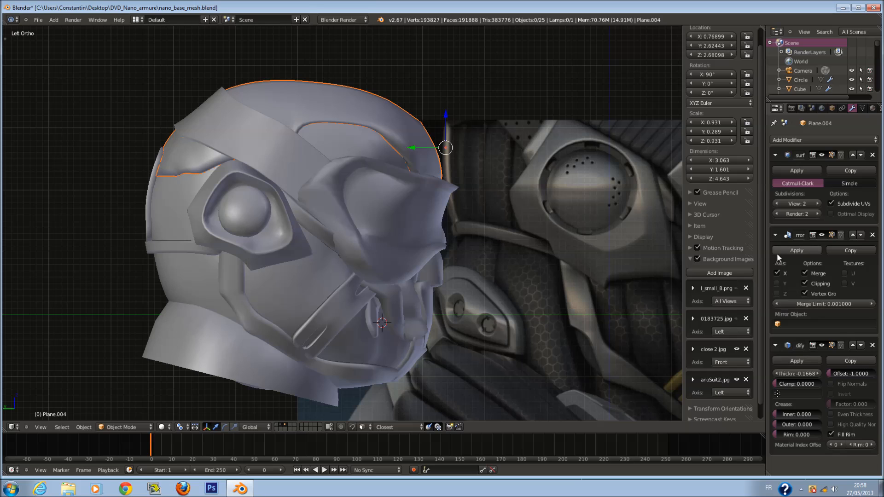
pyautogui.click(795, 250)
pyautogui.click(791, 252)
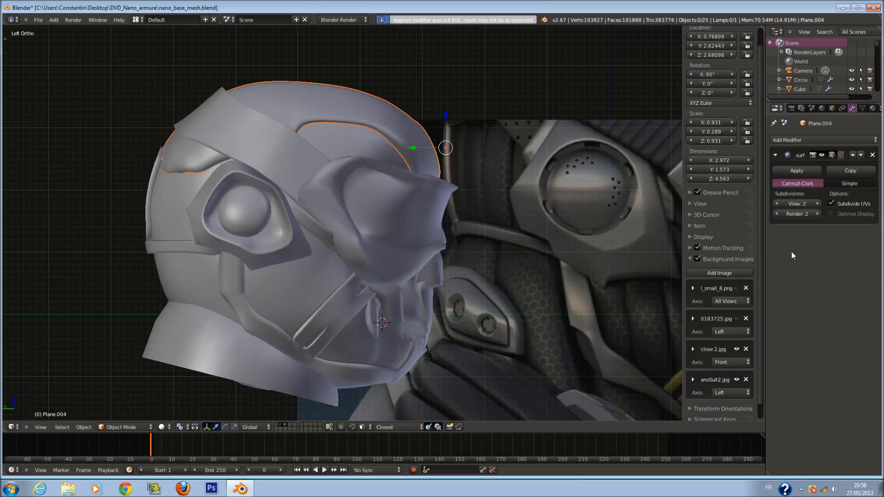
pyautogui.rightClick(384, 172)
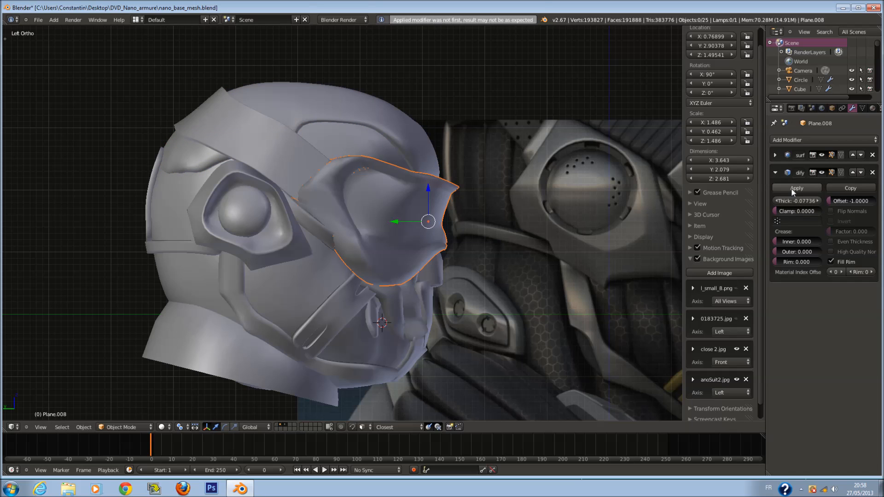
pyautogui.click(791, 188)
# Apply the Solidify and Mirror modifiers on the wide band running over the side of the helmet.
pyautogui.rightClick(278, 169)
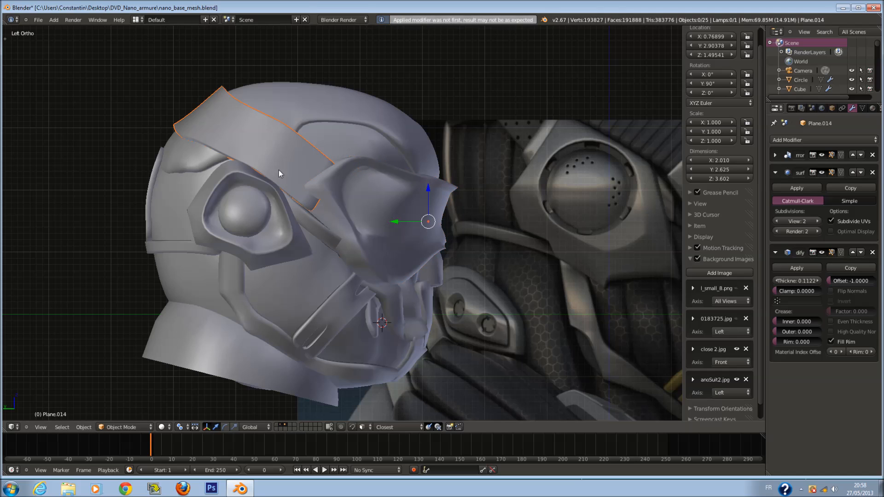
pyautogui.click(775, 172)
pyautogui.click(796, 206)
pyautogui.click(775, 155)
pyautogui.click(784, 169)
# Apply the Solidify modifier on the frame around the round ear piece and inspect its mesh.
pyautogui.rightClick(283, 203)
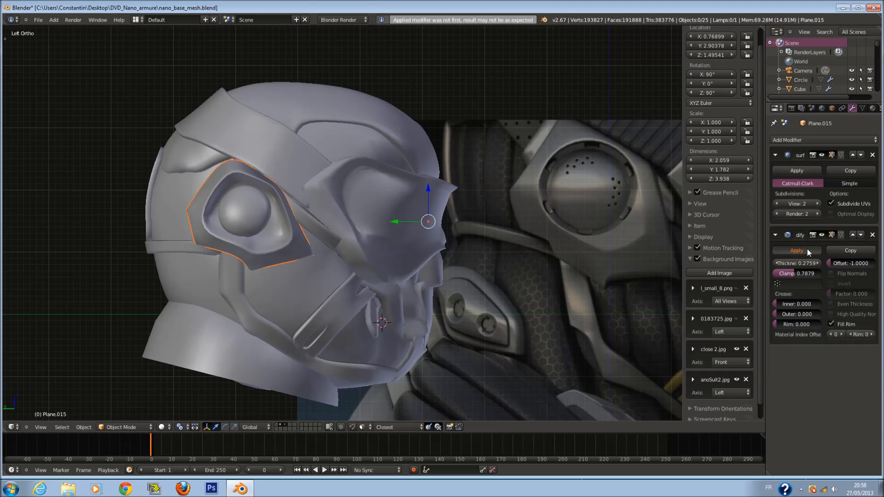
pyautogui.click(807, 247)
pyautogui.press('z')
pyautogui.moveTo(321, 226)
pyautogui.mouseDown(button='middle')
pyautogui.moveTo(343, 248)
pyautogui.moveTo(386, 250)
pyautogui.mouseUp(button='middle')
pyautogui.press('z')
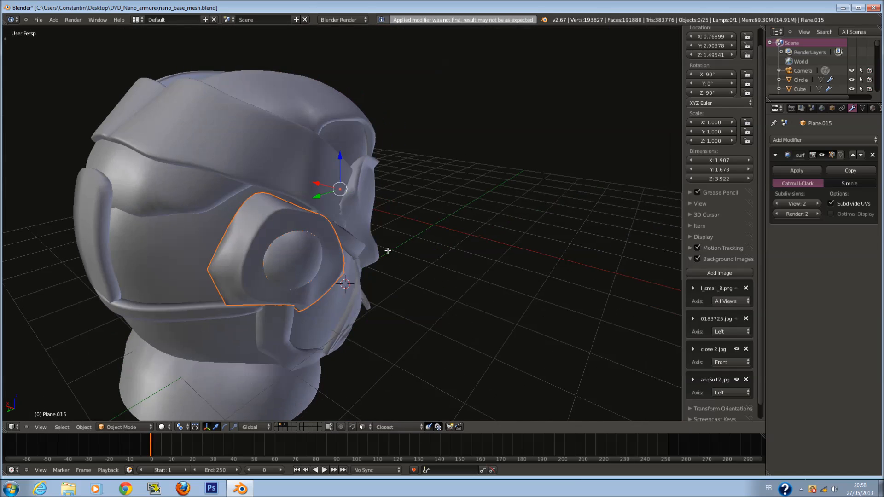
pyautogui.press('Tab')
pyautogui.press('a')
pyautogui.press('a')
# Undo the application of the ear frame's Solidify modifier.
pyautogui.hotkey('ctrl', 'z')
pyautogui.hotkey('ctrl', 'z')
pyautogui.hotkey('ctrl', 'z')
pyautogui.hotkey('ctrl', 'z')
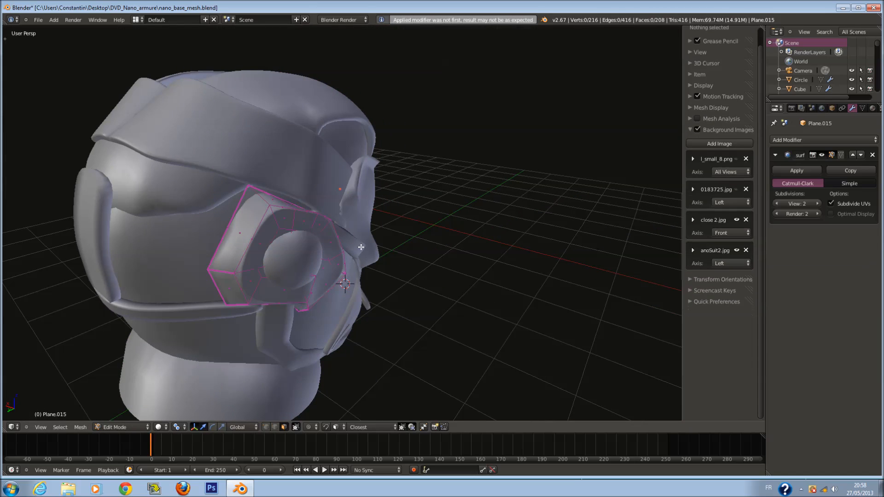
pyautogui.click(797, 251)
pyautogui.hotkey('ctrl', 'z')
# Set the ear frame's Solidify clamp to 2.0 and apply the modifier, undoing a trial application of its subdivision.
pyautogui.moveTo(786, 276); pyautogui.dragTo(842, 282)
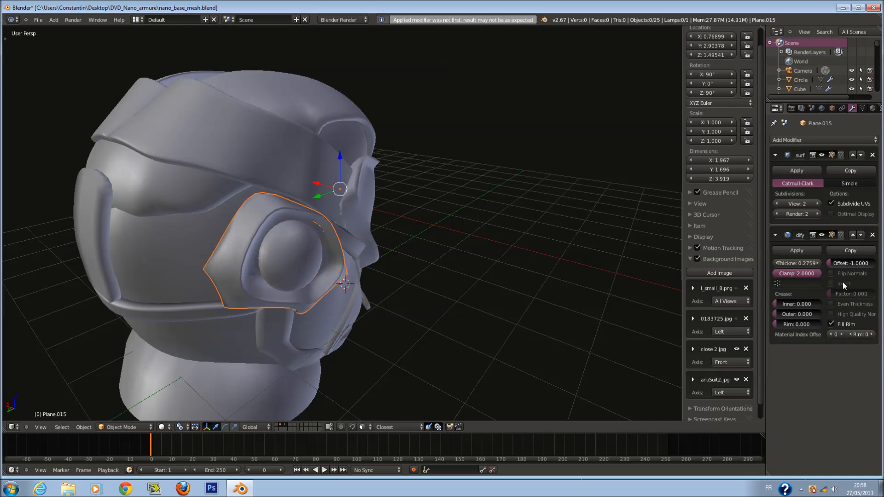
pyautogui.click(797, 251)
pyautogui.moveTo(521, 275); pyautogui.dragTo(359, 276, button='middle')
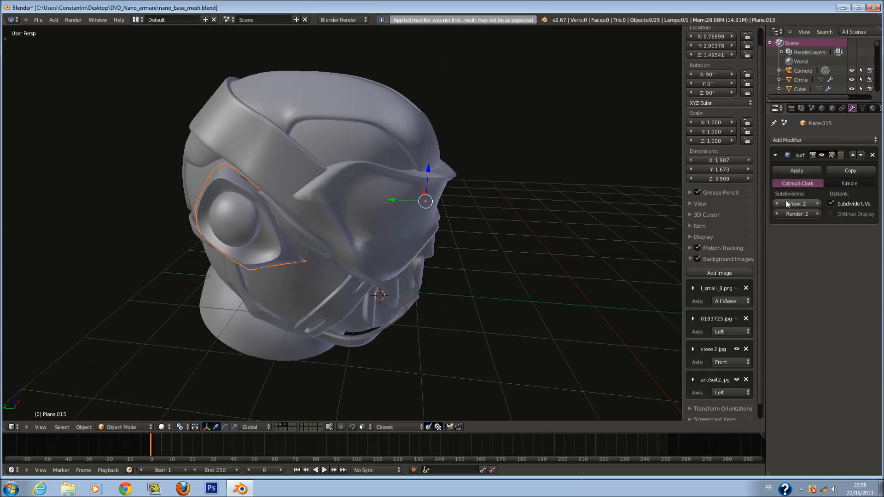
pyautogui.click(800, 170)
pyautogui.hotkey('ctrl', 'z')
# Try a Solidify clamp of about 1.98 on the nose piece under the visor, apply the modifier and undo it.
pyautogui.moveTo(606, 231); pyautogui.dragTo(465, 234, button='middle')
pyautogui.rightClick(333, 230)
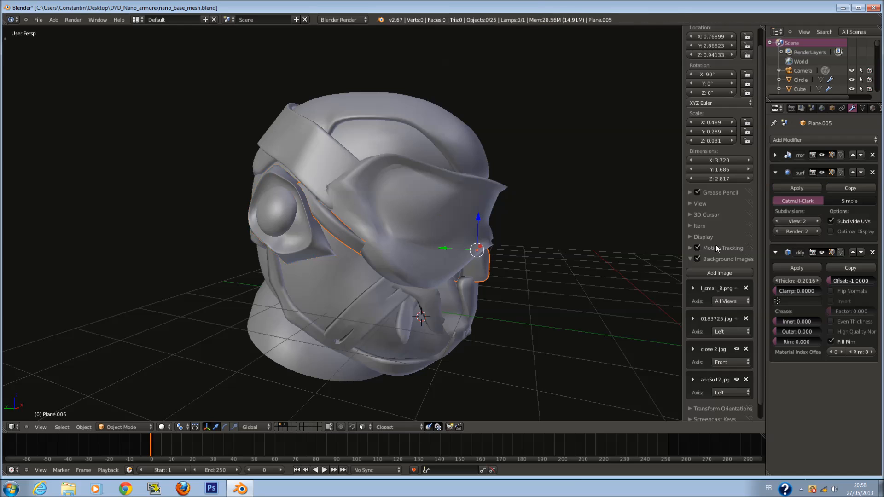
pyautogui.moveTo(782, 291); pyautogui.dragTo(827, 300)
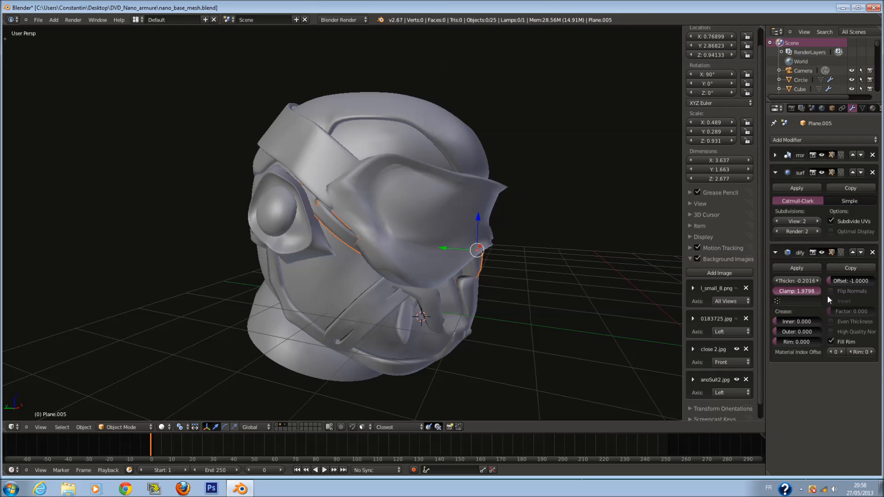
pyautogui.click(799, 269)
pyautogui.moveTo(460, 286); pyautogui.dragTo(337, 274, button='middle')
pyautogui.hotkey('ctrl', 'z')
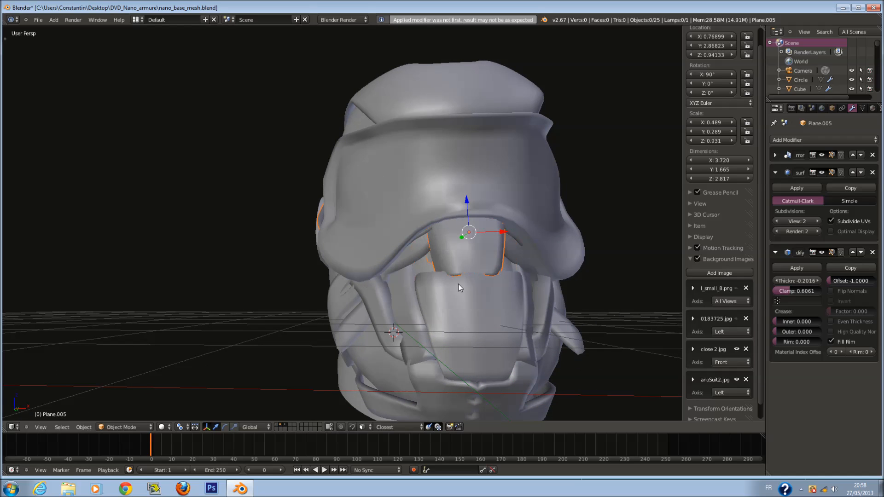
# Set the nose piece's Solidify clamp to 0, undoing the trial applications of the modifier.
pyautogui.click(802, 267)
pyautogui.hotkey('ctrl', 'z')
pyautogui.moveTo(783, 291); pyautogui.dragTo(745, 293)
pyautogui.click(797, 269)
pyautogui.hotkey('ctrl', 'z')
pyautogui.moveTo(543, 280); pyautogui.dragTo(507, 308, button='middle')
pyautogui.press('z')
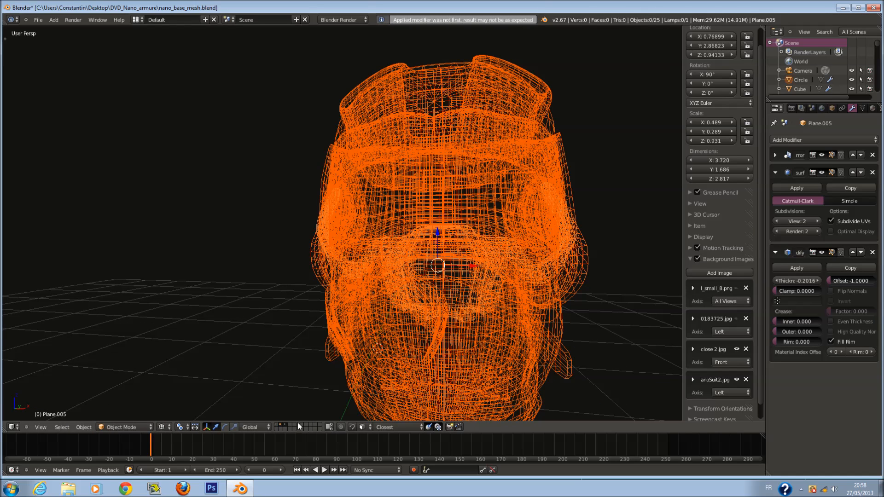
# Select the column of vertices along the nose piece's centreline from the back wireframe view.
pyautogui.press('a')
pyautogui.press('Tab')
pyautogui.press('z')
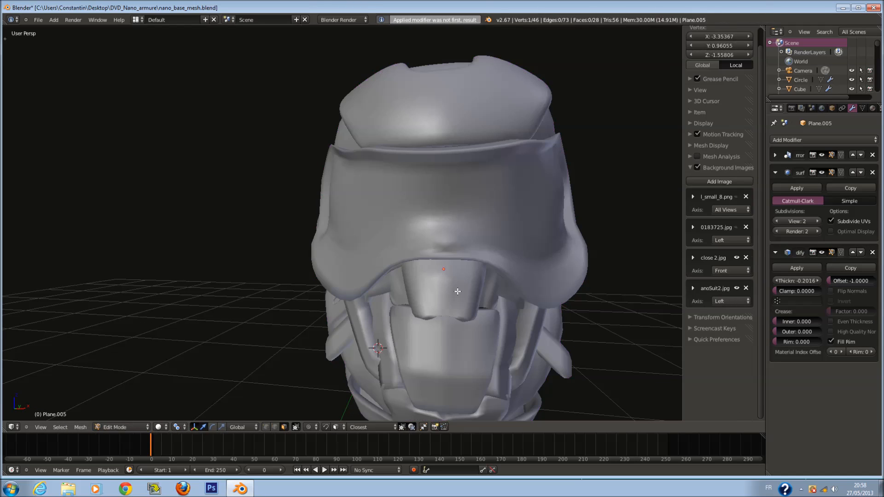
pyautogui.press('Tab')
pyautogui.press('Tab')
pyautogui.press('z')
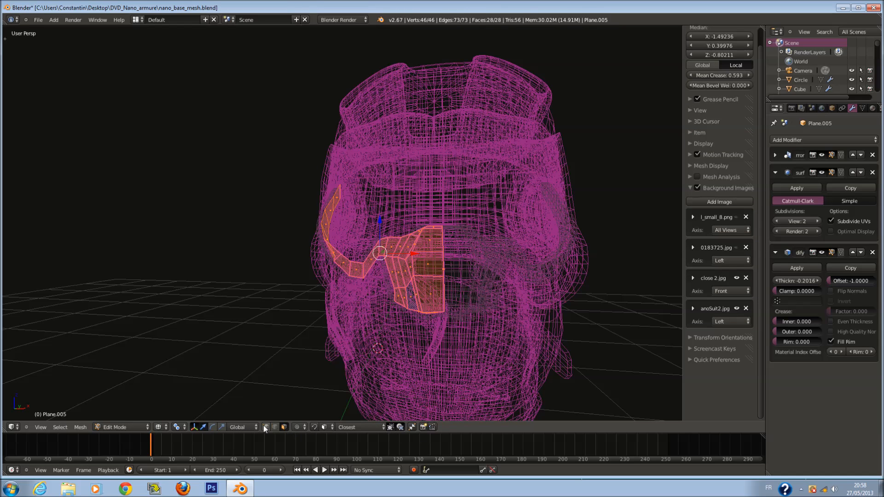
pyautogui.press('ctrl+KP_1')
pyautogui.press('a')
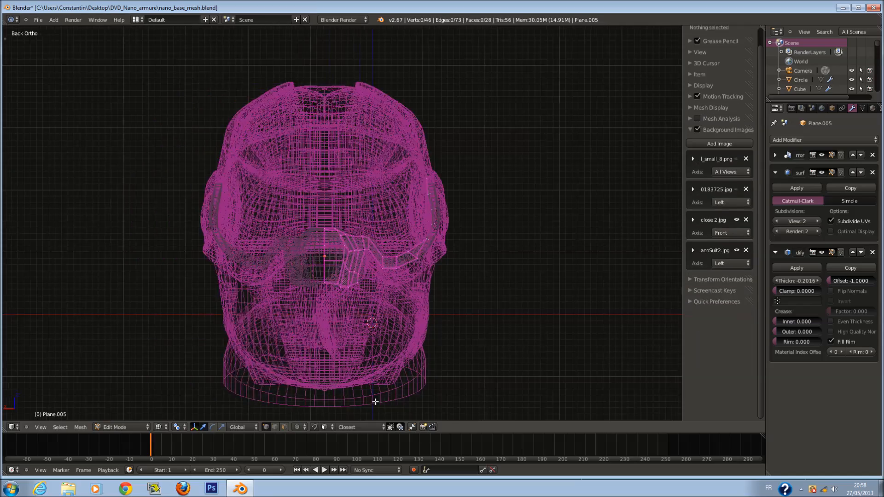
pyautogui.scroll(5, 311, 242)
pyautogui.press('c')
pyautogui.scroll(-4, 311, 242)
pyautogui.moveTo(281, 242); pyautogui.dragTo(272, 382)
pyautogui.rightClick(273, 382)
pyautogui.keyDown('shift'); pyautogui.scroll(-5, 282, 341); pyautogui.keyUp('shift')
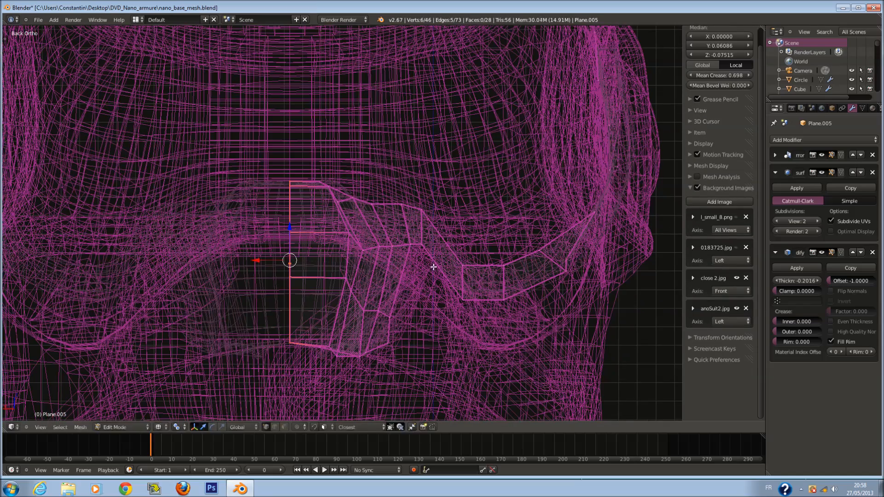
# Apply the Solidify modifier on the nose piece under the visor.
pyautogui.press('z')
pyautogui.moveTo(420, 258); pyautogui.dragTo(381, 267, button='middle')
pyautogui.scroll(-8, 381, 267)
pyautogui.press('Tab')
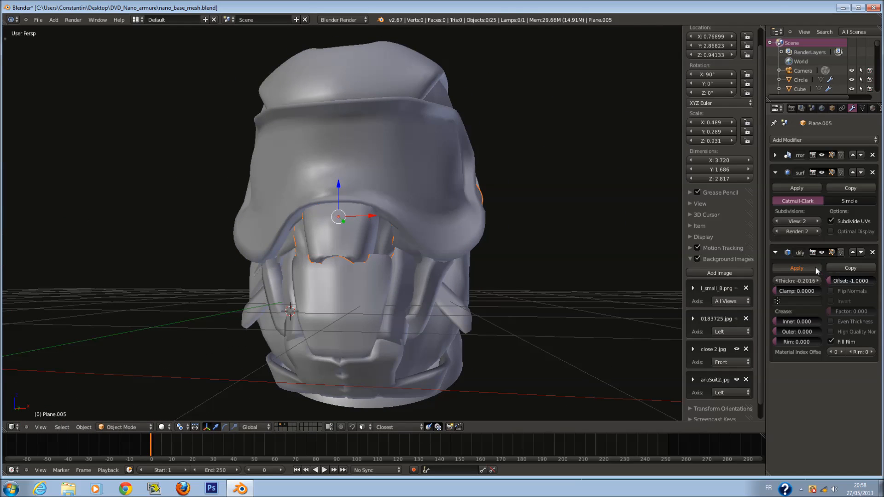
pyautogui.click(814, 269)
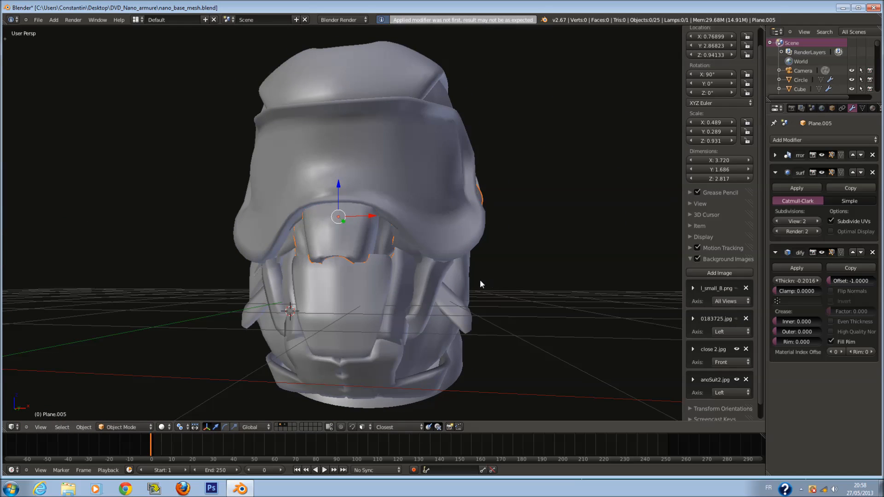
pyautogui.click(798, 269)
# Delete the rim faces along the nose piece's centre seam.
pyautogui.press('z')
pyautogui.scroll(6, 348, 275)
pyautogui.press('Tab')
pyautogui.moveTo(325, 273); pyautogui.dragTo(385, 269, button='middle')
pyautogui.press('z')
pyautogui.press('x')
pyautogui.click(415, 267)
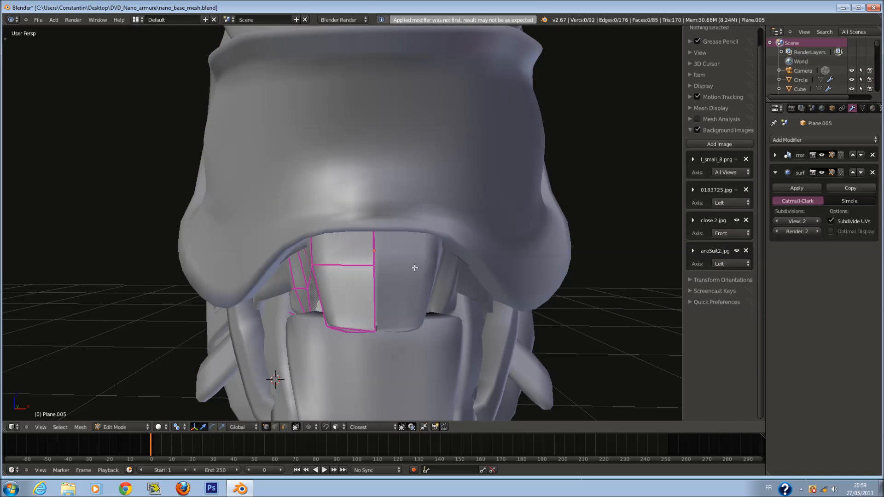
# Save over nano_base_mesh.blend and check the nose piece's mesh at the centre seam.
pyautogui.scroll(-4, 413, 279)
pyautogui.press('Tab')
pyautogui.hotkey('ctrl', 's')
pyautogui.click(410, 282)
pyautogui.scroll(5, 410, 283)
pyautogui.press('Tab')
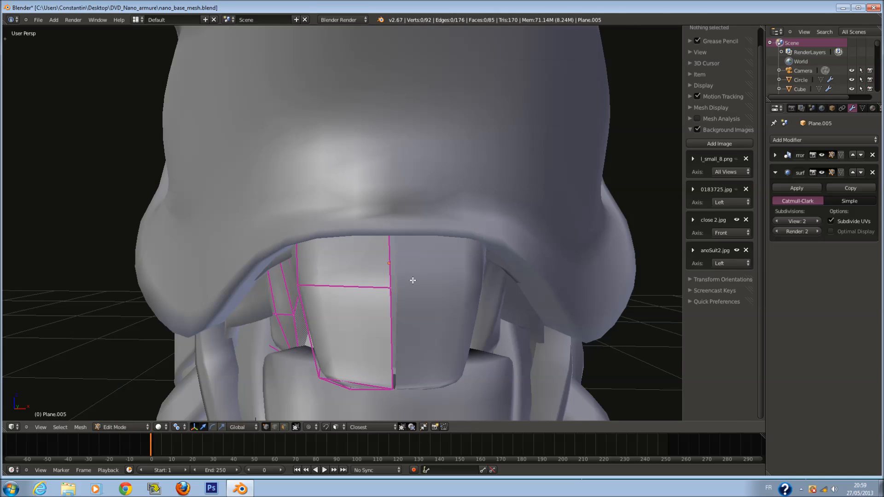
# Try Solidify clamps of about 1.07, 0.71 and 0.08 on the mouth plate below the nose piece, undoing each trial application.
pyautogui.press('KP_1')
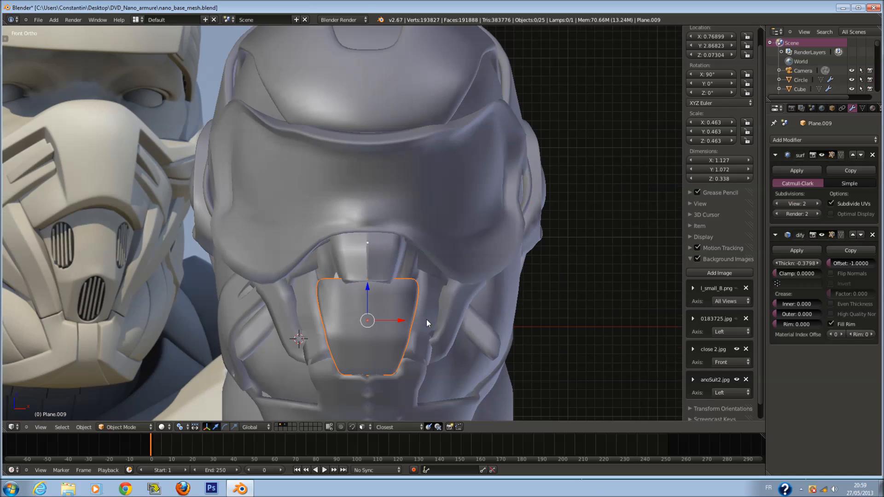
pyautogui.click(797, 250)
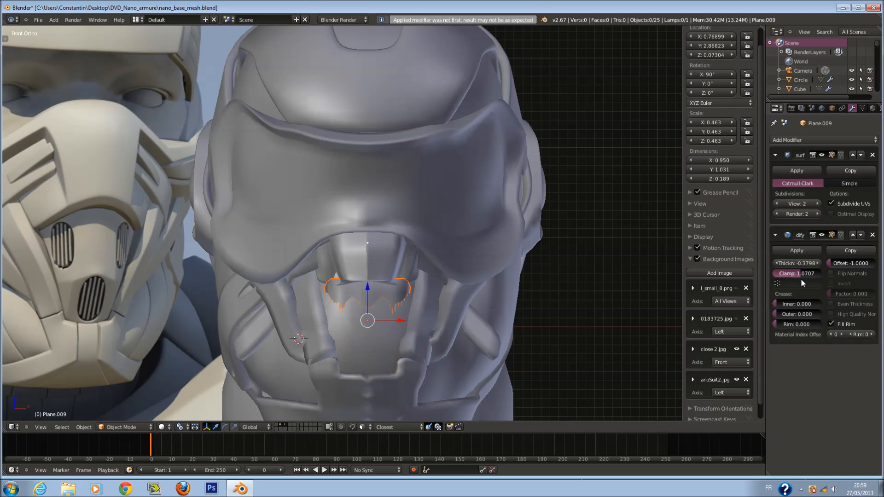
pyautogui.click(796, 251)
pyautogui.hotkey('ctrl', 'z')
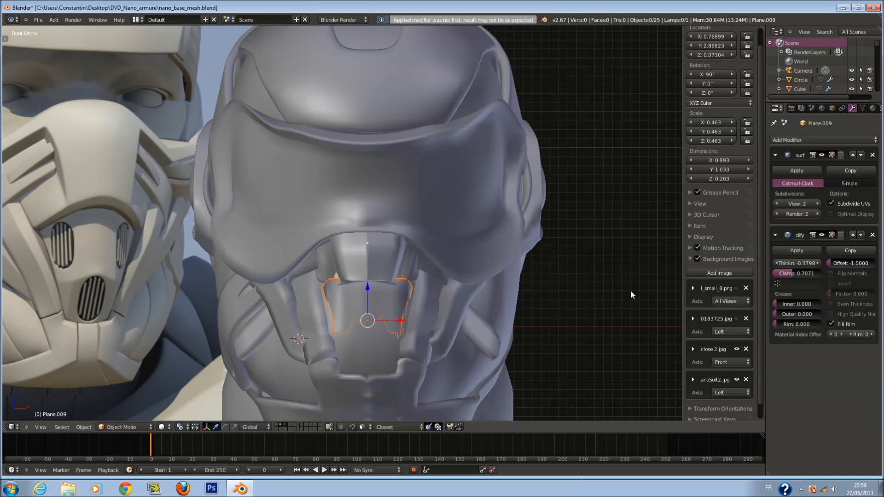
pyautogui.press('Tab')
pyautogui.moveTo(792, 277); pyautogui.dragTo(777, 277)
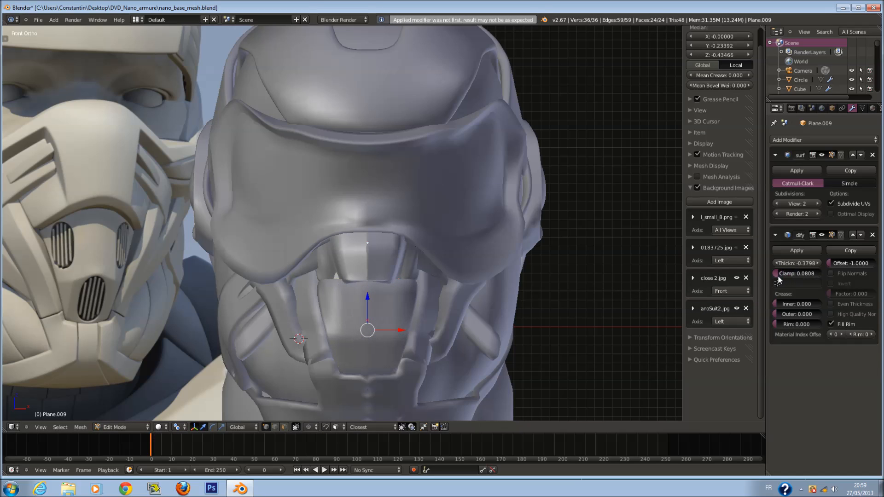
# Try applying the mouth plate's Solidify modifier with a mean crease of 1, and undo it.
pyautogui.click(796, 250)
pyautogui.press('Tab')
pyautogui.click(791, 250)
pyautogui.press('Tab')
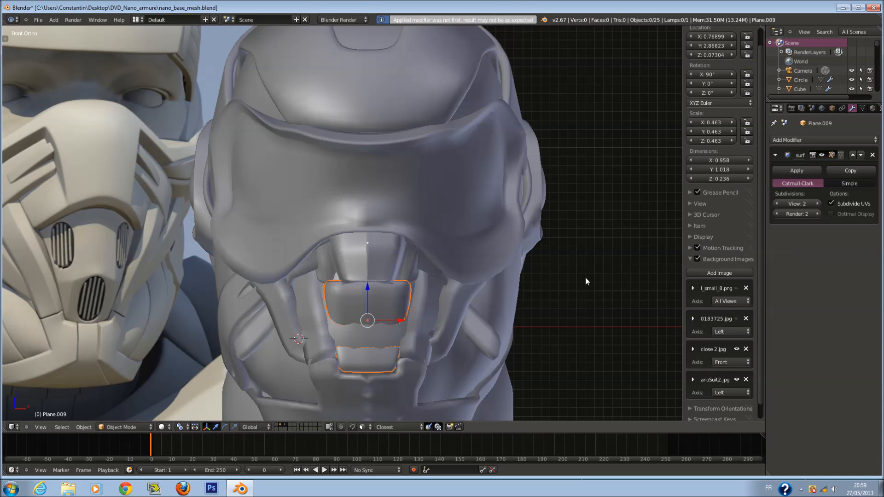
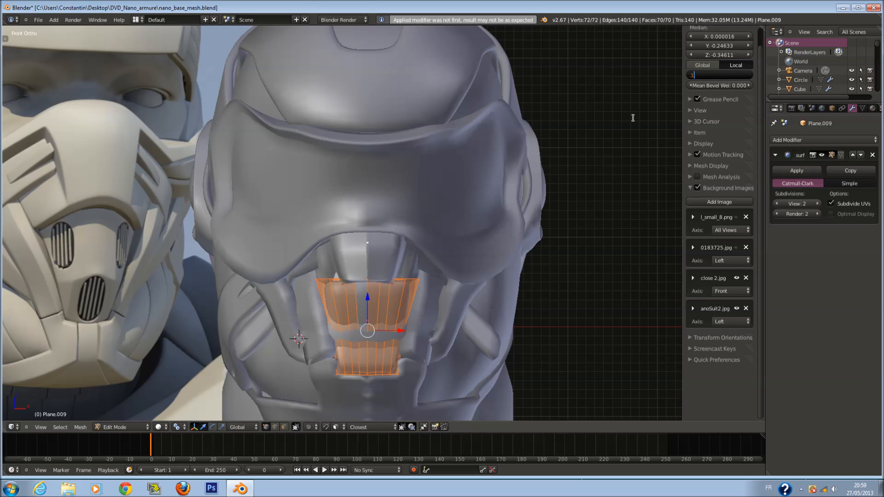
pyautogui.press('Escape')
pyautogui.press('Tab')
pyautogui.moveTo(591, 197); pyautogui.dragTo(550, 289, button='middle')
pyautogui.hotkey('ctrl', 'z')
# Set the mouth plate's Solidify clamp to 0 and save over the file.
pyautogui.moveTo(777, 272); pyautogui.dragTo(772, 269)
pyautogui.hotkey('ctrl', 's')
pyautogui.click(686, 282)
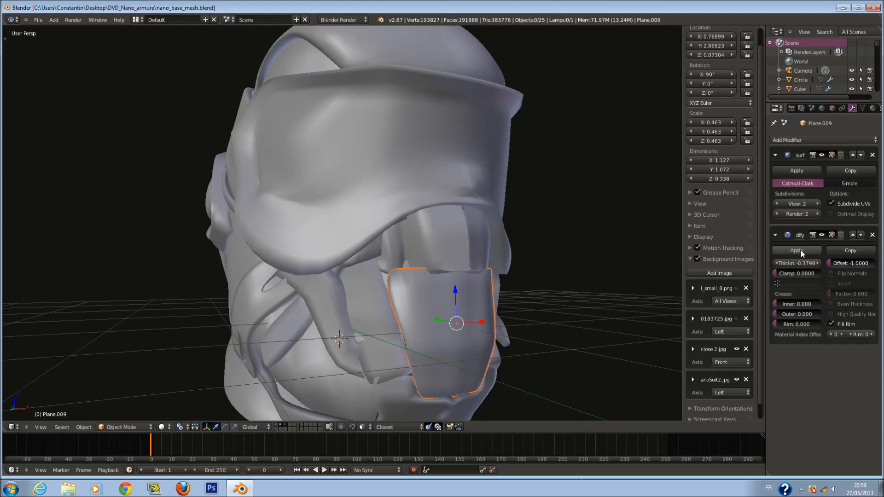
# Apply the Solidify modifier on the mouth plate and try a mean crease of 1 on its whole mesh.
pyautogui.click(800, 250)
pyautogui.moveTo(608, 276); pyautogui.dragTo(622, 244, button='middle')
pyautogui.press('Tab')
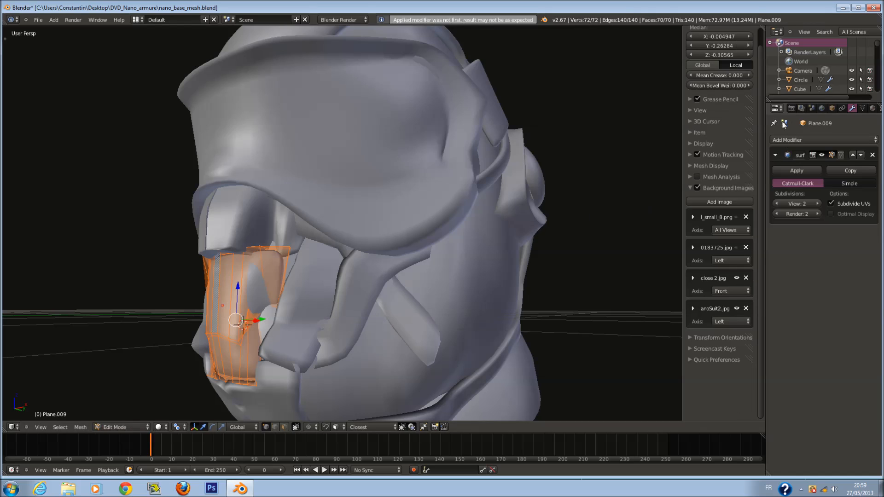
pyautogui.press('Return')
pyautogui.click(716, 75)
pyautogui.write('1')
pyautogui.press('Return')
pyautogui.moveTo(484, 209); pyautogui.dragTo(544, 294, button='middle')
pyautogui.press('Tab')
pyautogui.press('Tab')
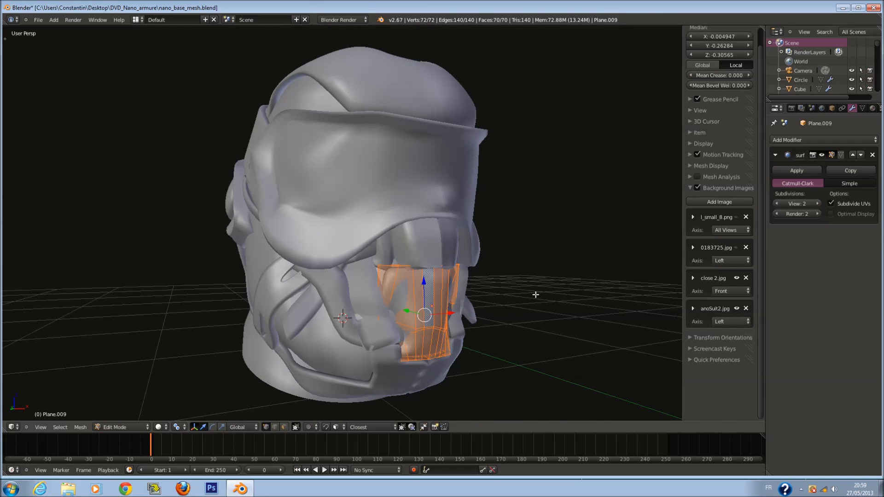
# Undo the mouth plate's crease edit and Solidify application, and save over the file.
pyautogui.scroll(-1, 535, 295)
pyautogui.press('Tab')
pyautogui.hotkey('ctrl', 'z')
pyautogui.hotkey('ctrl', 'z')
pyautogui.hotkey('ctrl', 'z')
pyautogui.moveTo(535, 293); pyautogui.dragTo(525, 291, button='middle')
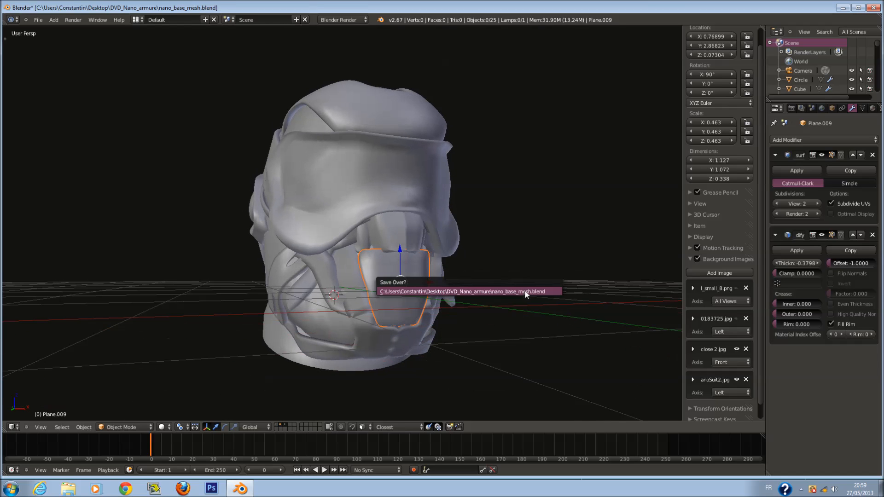
# Set the mouth plate's Solidify inner, outer and rim crease to 1.0, undoing the trial applications of the modifier.
pyautogui.moveTo(835, 267); pyautogui.dragTo(844, 264)
pyautogui.moveTo(790, 276); pyautogui.dragTo(752, 275)
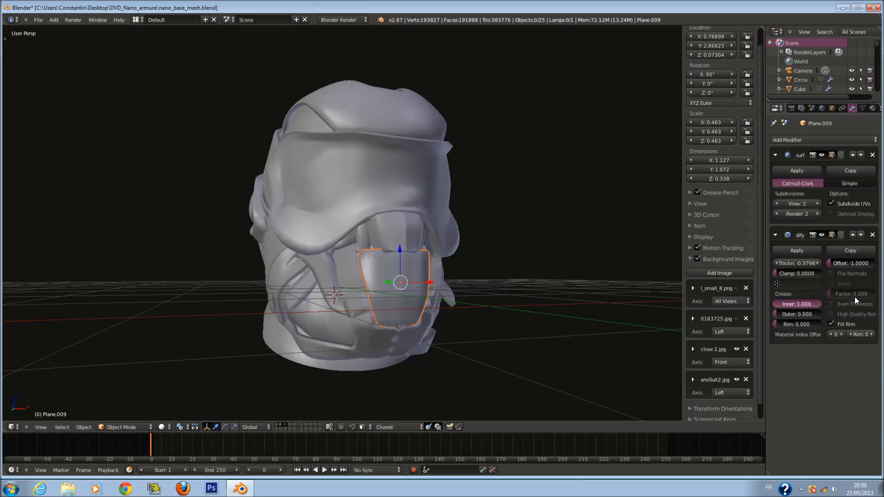
pyautogui.click(820, 247)
pyautogui.hotkey('ctrl', 'z')
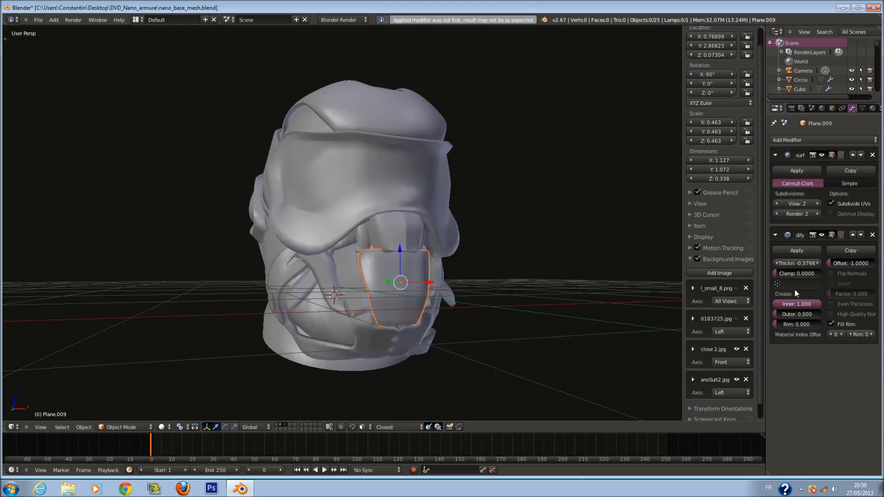
pyautogui.click(799, 252)
pyautogui.moveTo(391, 305); pyautogui.dragTo(405, 322, button='middle')
pyautogui.hotkey('ctrl', 'z')
# Add horizontal edge loops across the mouth plate's mesh and save the file.
pyautogui.press('z')
pyautogui.press('Tab')
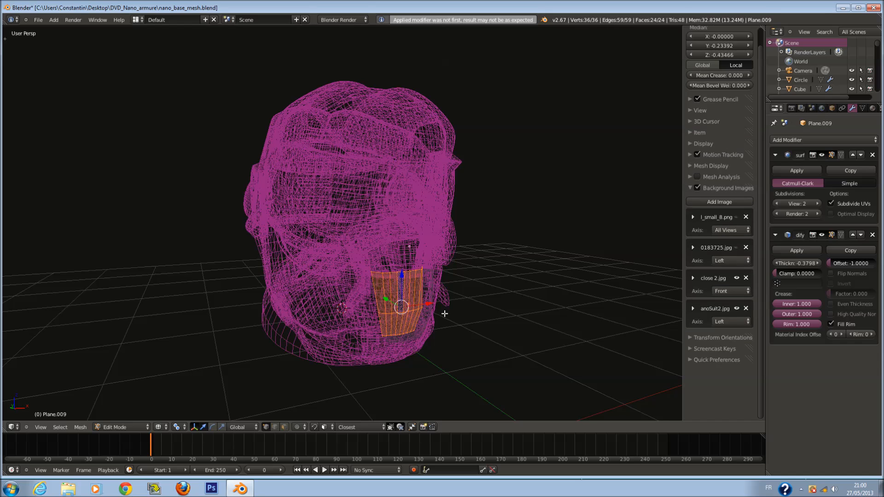
pyautogui.press('z')
pyautogui.scroll(2, 428, 292)
pyautogui.press('a')
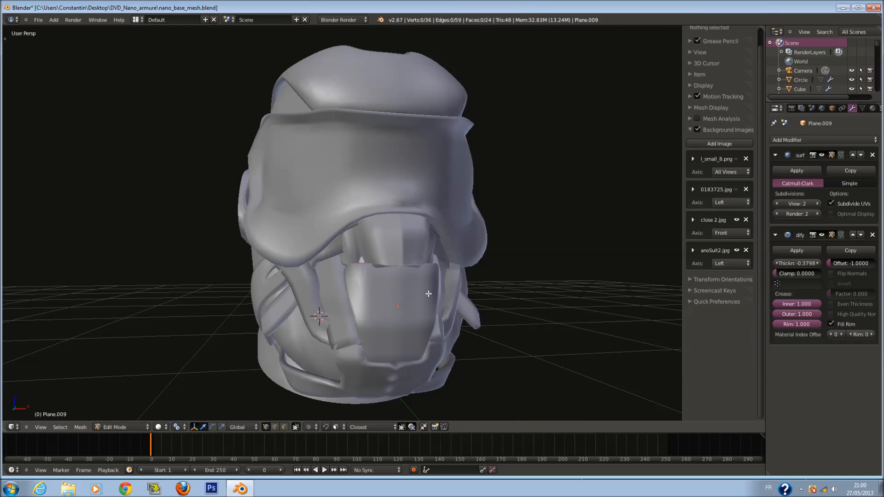
pyautogui.hotkey('ctrl', 'r')
pyautogui.scroll(1, 428, 291)
pyautogui.click(428, 291)
pyautogui.press('z')
pyautogui.click(421, 338)
pyautogui.press('z')
pyautogui.press('Tab')
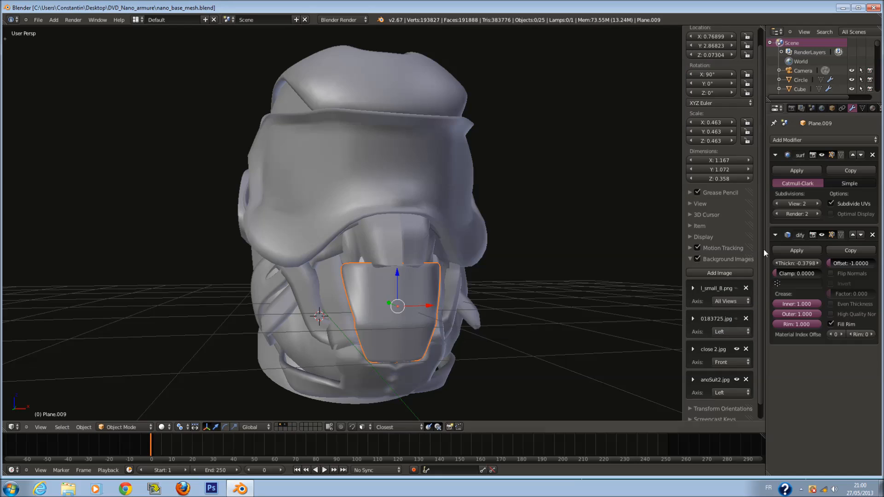
# Try applying the mouth plate's Solidify modifier, inspect the plate from the side and undo the application.
pyautogui.click(785, 250)
pyautogui.press('z')
pyautogui.moveTo(467, 299)
pyautogui.mouseDown(button='middle')
pyautogui.moveTo(504, 310)
pyautogui.moveTo(498, 318)
pyautogui.mouseUp(button='middle')
pyautogui.hotkey('ctrl', 'z')
pyautogui.press('z')
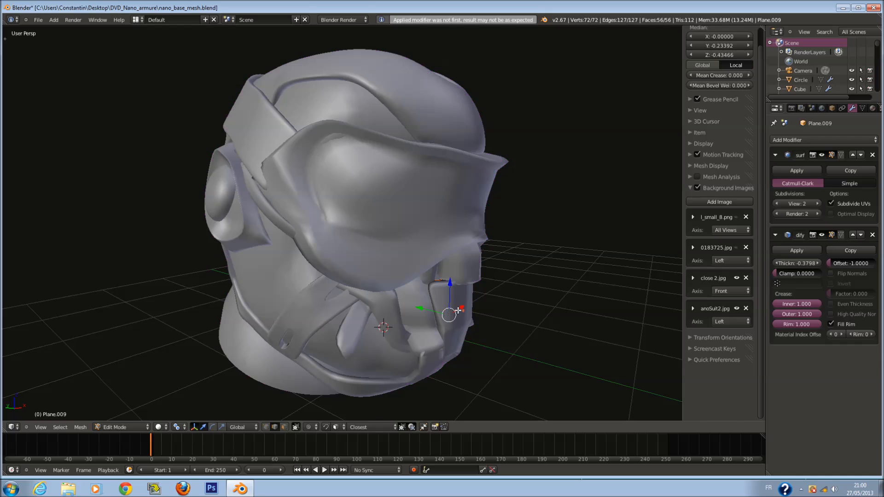
pyautogui.click(796, 250)
pyautogui.moveTo(622, 285); pyautogui.dragTo(364, 288, button='middle')
pyautogui.hotkey('ctrl', 'z')
# Move the mouth plate out in front of the helmet to Y about 2.17 and remove the doubles from its mesh.
pyautogui.press('Tab')
pyautogui.moveTo(291, 304); pyautogui.dragTo(355, 308, button='middle')
pyautogui.press('t')
pyautogui.click(29, 229)
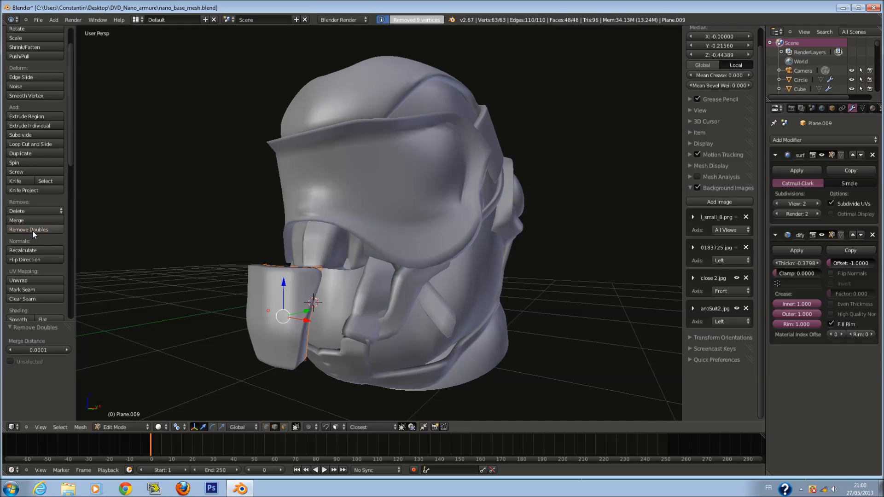
pyautogui.press('t')
pyautogui.moveTo(366, 259); pyautogui.dragTo(418, 262, button='middle')
pyautogui.press('Tab')
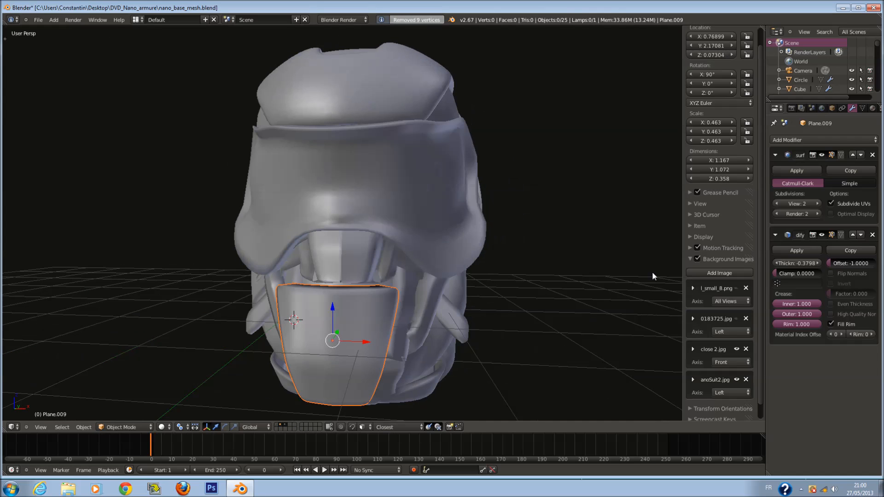
# Apply the mouth plate's Solidify modifier and move the plate back against the helmet, to Y about 2.79.
pyautogui.click(792, 251)
pyautogui.press('KP_3')
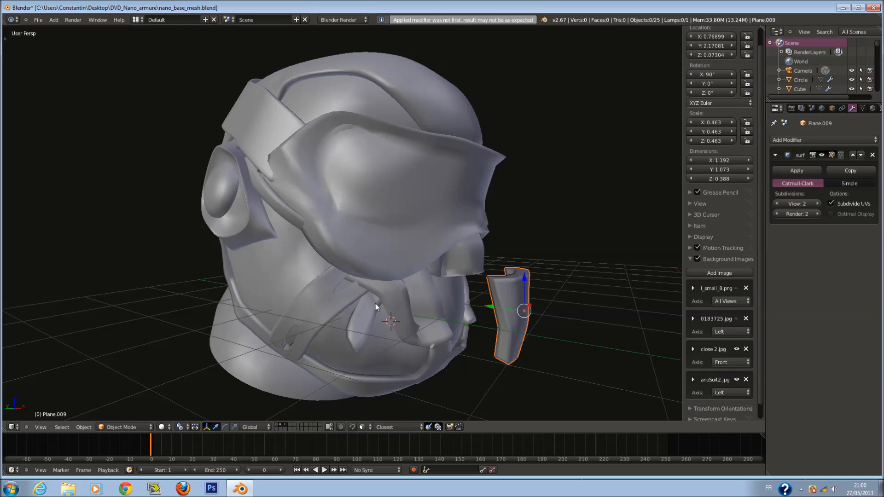
pyautogui.press('KP_5')
pyautogui.press('z')
pyautogui.moveTo(218, 292); pyautogui.dragTo(257, 296)
pyautogui.press('z')
pyautogui.moveTo(258, 298); pyautogui.dragTo(285, 301, button='middle')
# Push the mouth plate deeper into the mask to Y about 2.86 and save over the file.
pyautogui.hotkey('ctrl', 's')
pyautogui.click(286, 302)
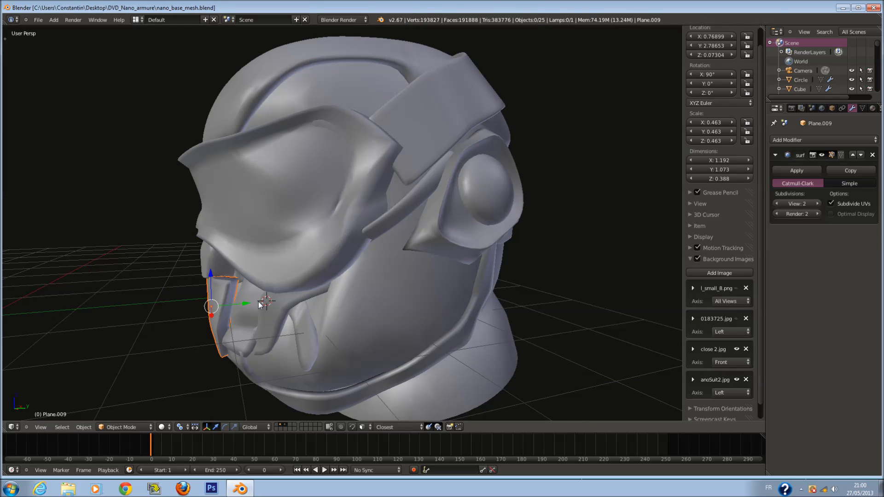
pyautogui.moveTo(248, 304); pyautogui.dragTo(253, 305)
pyautogui.hotkey('ctrl', 's')
pyautogui.click(253, 305)
# Apply the Mirror modifier on the jaw guard under the mouth plate and inspect its mesh.
pyautogui.press('ctrl+KP_1')
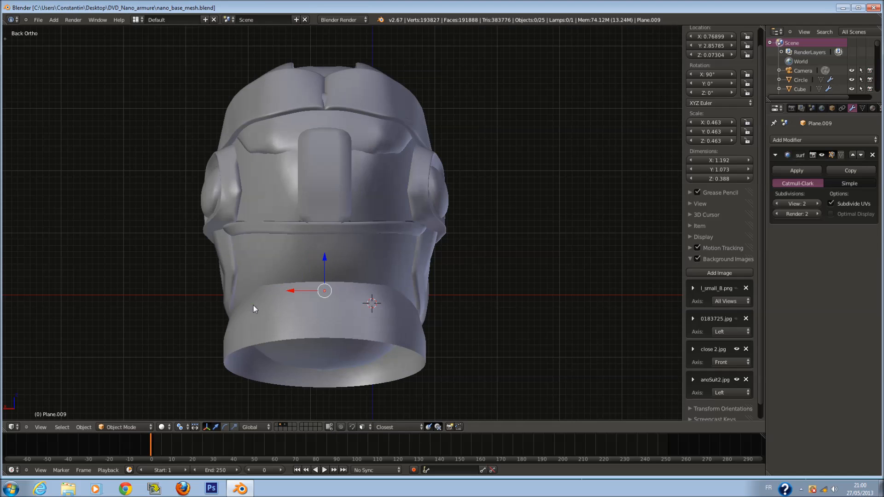
pyautogui.press('KP_1')
pyautogui.scroll(3, 380, 304)
pyautogui.rightClick(380, 305)
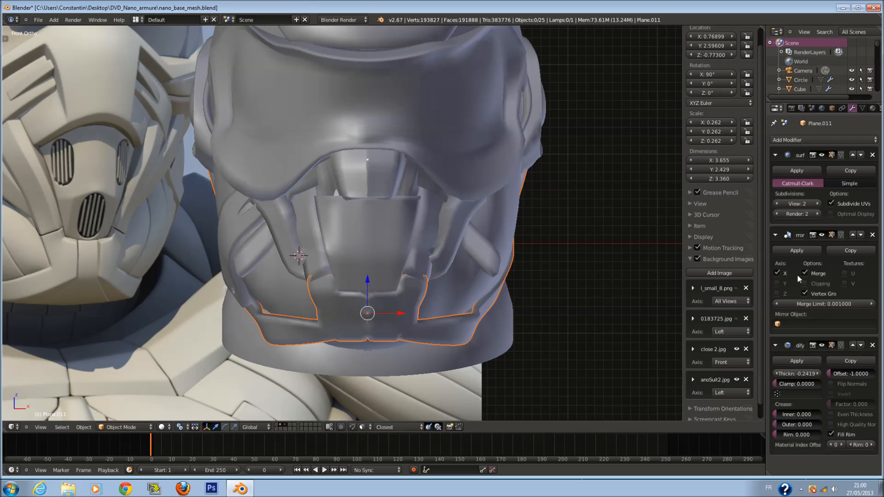
pyautogui.click(797, 250)
pyautogui.press('Tab')
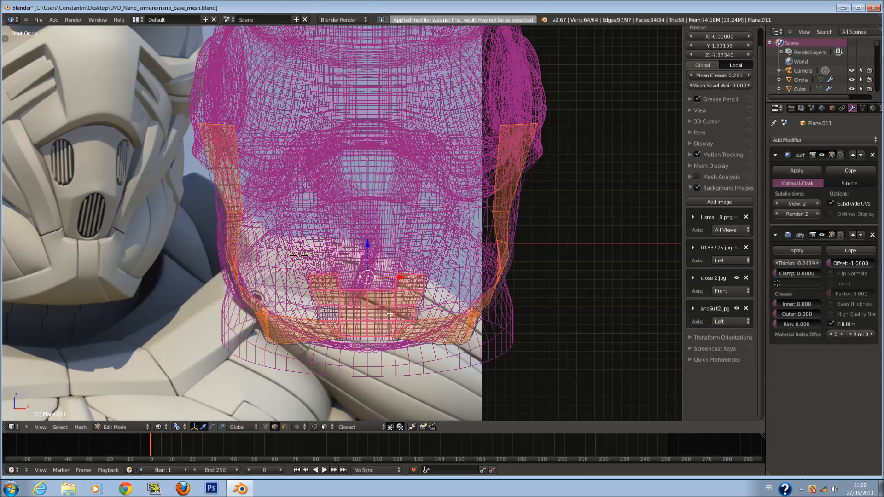
pyautogui.press('Tab')
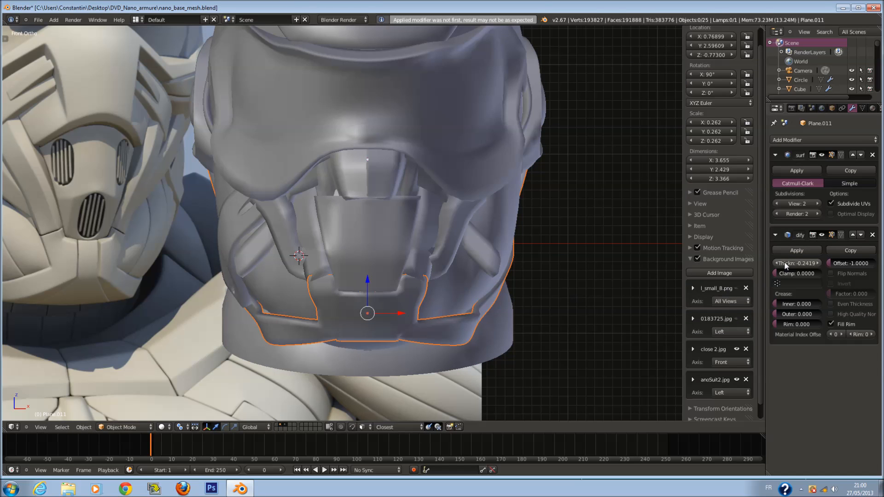
# Apply the jaw guard's Solidify modifier and set the mean crease of its whole mesh to 1.
pyautogui.click(805, 250)
pyautogui.press('Tab')
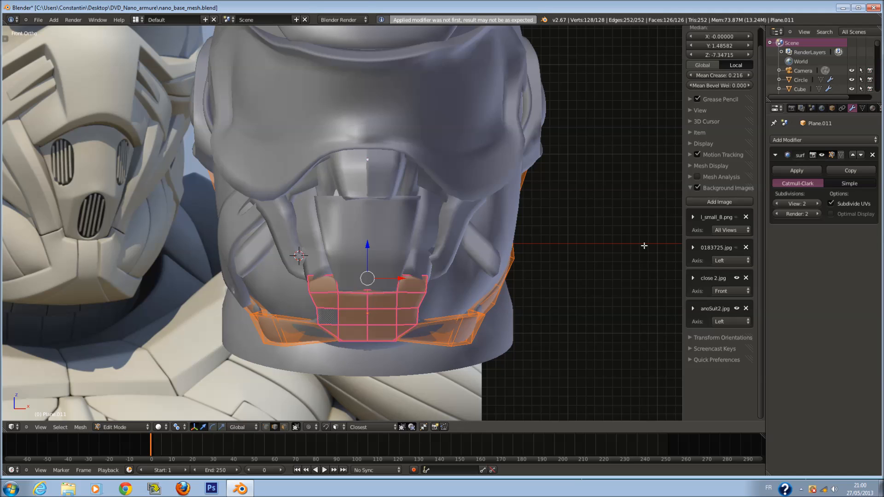
pyautogui.press('Return')
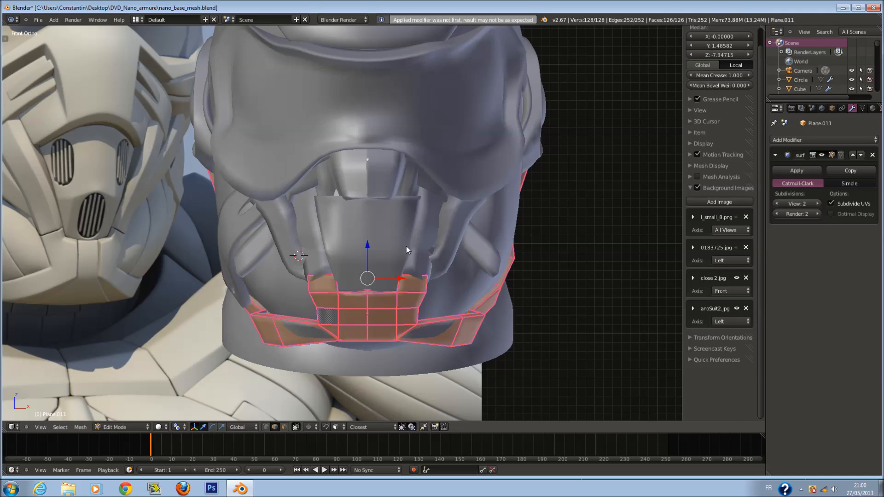
# Save over the file and inspect the creased jaw guard from the side.
pyautogui.press('Tab')
pyautogui.scroll(-3, 368, 279)
pyautogui.hotkey('ctrl', 's')
pyautogui.click(338, 307)
pyautogui.scroll(3, 337, 307)
pyautogui.moveTo(338, 308); pyautogui.dragTo(400, 348, button='middle')
pyautogui.press('Tab')
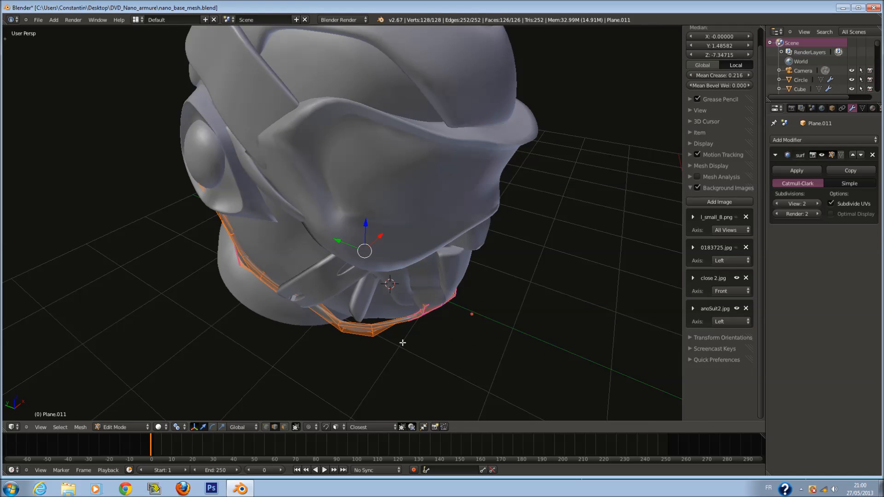
# Undo the jaw guard's crease and its applied Mirror and Solidify modifiers.
pyautogui.press('Tab')
pyautogui.hotkey('ctrl', 'z')
pyautogui.hotkey('ctrl', 'z')
pyautogui.hotkey('ctrl', 'z')
pyautogui.moveTo(413, 335)
pyautogui.mouseDown(button='middle')
pyautogui.moveTo(371, 286)
pyautogui.moveTo(356, 283)
pyautogui.moveTo(399, 351)
pyautogui.moveTo(383, 365)
pyautogui.mouseUp(button='middle')
# Open the jaw guard's mesh in face select mode and examine it in wireframe.
pyautogui.rightClick(356, 283)
pyautogui.press('Tab')
pyautogui.press('z')
pyautogui.press('a')
pyautogui.press('a')
pyautogui.click(282, 427)
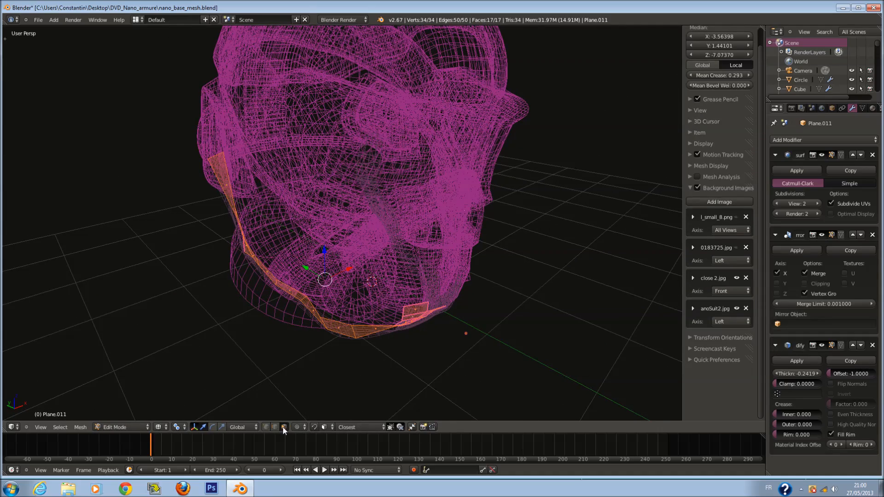
pyautogui.scroll(3, 343, 322)
pyautogui.press('z')
pyautogui.scroll(-1, 354, 343)
# Circle-select the faces on the jaw guard's lower side edge, shift them slightly and save over the file.
pyautogui.press('z')
pyautogui.press('a')
pyautogui.press('c')
pyautogui.click(350, 369)
pyautogui.rightClick(350, 368)
pyautogui.press('z')
pyautogui.moveTo(360, 350); pyautogui.dragTo(369, 338)
pyautogui.moveTo(368, 338)
pyautogui.mouseDown(button='middle')
pyautogui.moveTo(363, 322)
pyautogui.moveTo(331, 338)
pyautogui.moveTo(70, 338)
pyautogui.moveTo(143, 322)
pyautogui.moveTo(366, 318)
pyautogui.mouseUp(button='middle')
pyautogui.press('Tab')
pyautogui.scroll(-5, 366, 318)
pyautogui.scroll(2, 428, 290)
pyautogui.hotkey('ctrl', 's')
pyautogui.click(428, 288)
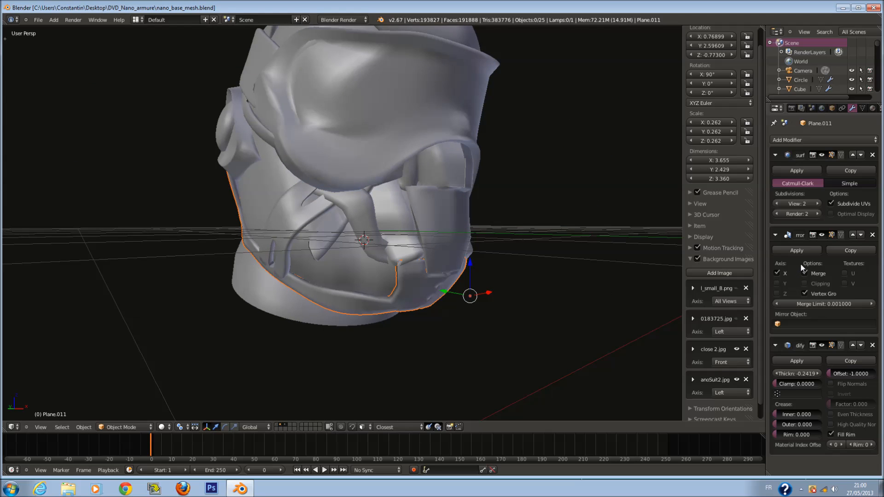
# Apply the jaw guard's Mirror and Solidify modifiers and open its mesh for selection.
pyautogui.click(804, 250)
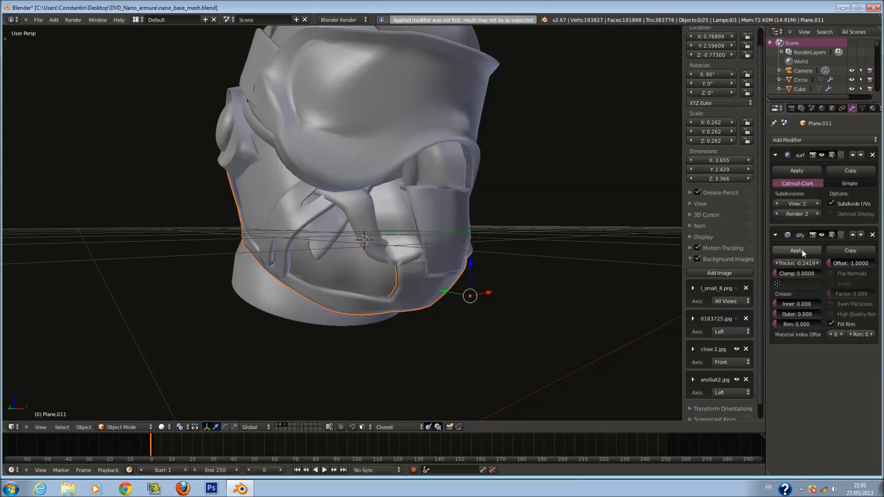
pyautogui.click(796, 250)
pyautogui.press('Tab')
pyautogui.scroll(-3, 723, 124)
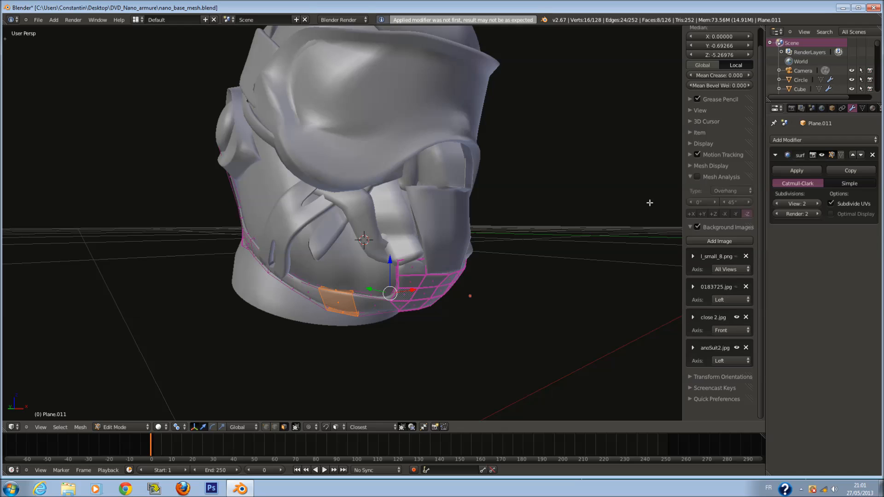
pyautogui.press('a')
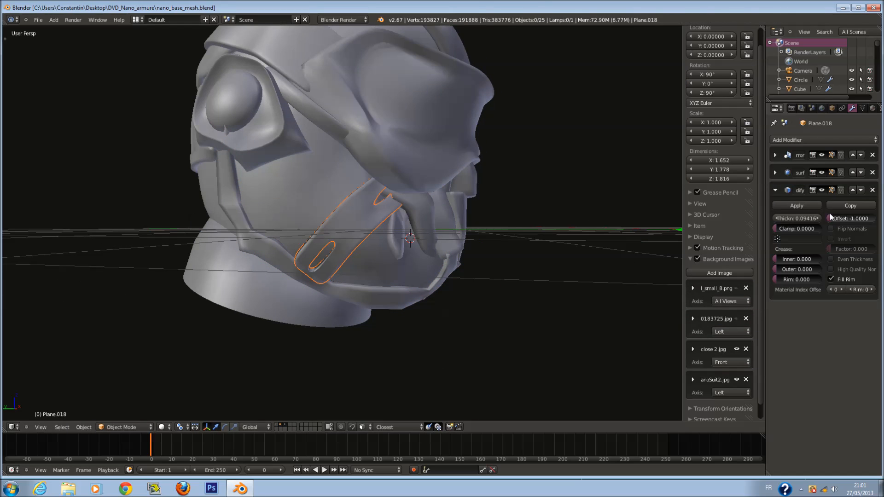
# Apply the Mirror and Solidify modifiers on the slotted cheek strip.
pyautogui.click(775, 172)
pyautogui.click(774, 172)
pyautogui.click(775, 156)
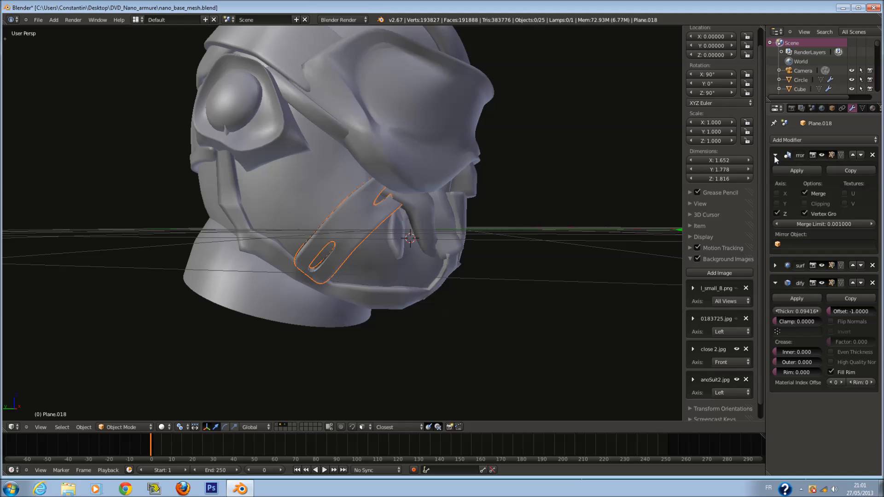
pyautogui.click(787, 171)
pyautogui.click(788, 187)
# Set the mean crease of the cheek strip's whole mesh to 0.7 and save over the file.
pyautogui.press('Tab')
pyautogui.press('a')
pyautogui.press('a')
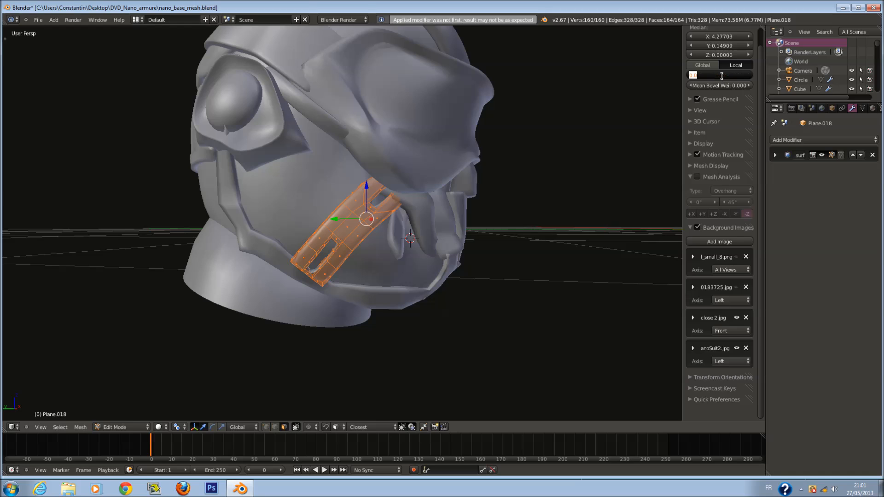
pyautogui.click(721, 76)
pyautogui.write('.7')
pyautogui.press('Return')
pyautogui.press('Tab')
pyautogui.hotkey('ctrl', 's')
pyautogui.click(527, 206)
# Edit the cheek strip's mean crease again and save over the file.
pyautogui.press('Tab')
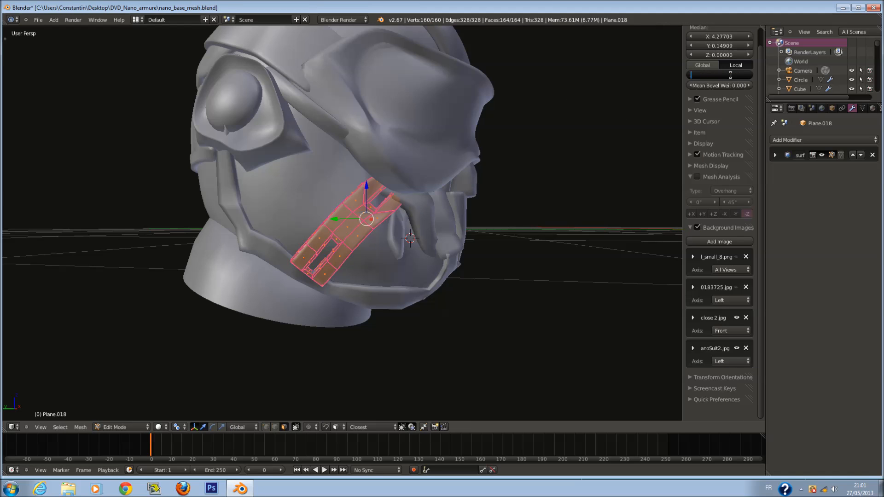
pyautogui.press('Tab')
pyautogui.press('a')
pyautogui.scroll(1, 241, 132)
pyautogui.moveTo(242, 132); pyautogui.dragTo(308, 156, button='middle')
pyautogui.hotkey('ctrl', 's')
pyautogui.click(308, 157)
# Try to apply the Mirror modifier on the ear sphere.
pyautogui.rightClick(271, 72)
pyautogui.scroll(-1, 281, 81)
pyautogui.hotkey('ctrl', 's')
pyautogui.click(281, 81)
pyautogui.click(785, 168)
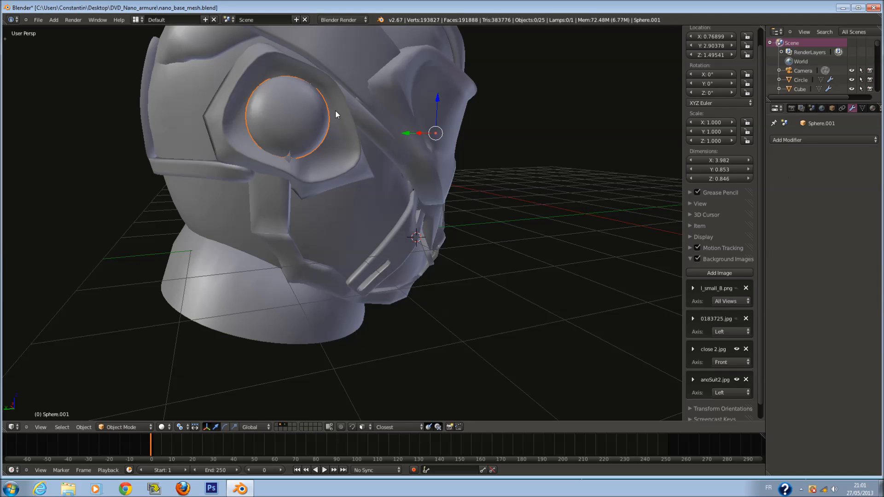
pyautogui.press('Tab')
pyautogui.press('Tab')
pyautogui.hotkey('ctrl', 'z')
pyautogui.hotkey('ctrl', 'z')
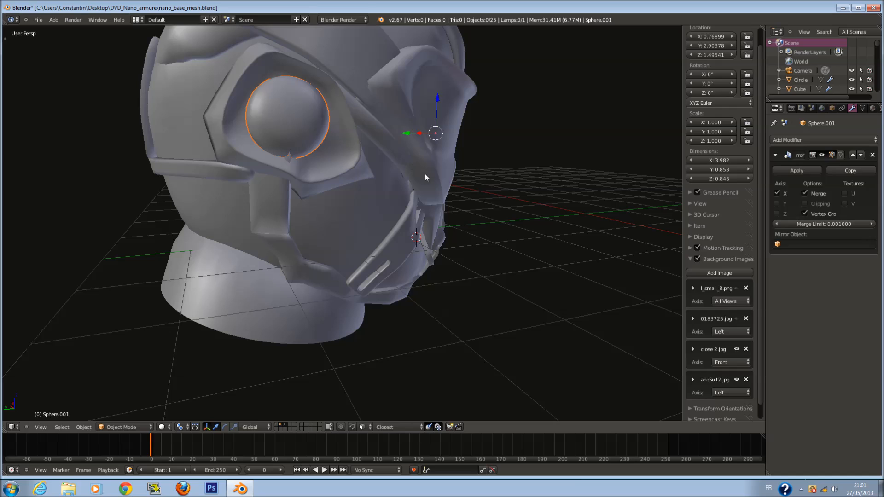
pyautogui.hotkey('ctrl', 'z')
# Scale the ear sphere's whole mesh up by about 1.1 around the Median Point pivot and nudge it slightly upward.
pyautogui.press('Tab')
pyautogui.press('Tab')
pyautogui.keyDown('ctrl'); pyautogui.scroll(-1, 358, 144); pyautogui.keyUp('ctrl')
pyautogui.rightClick(346, 134)
pyautogui.press('Tab')
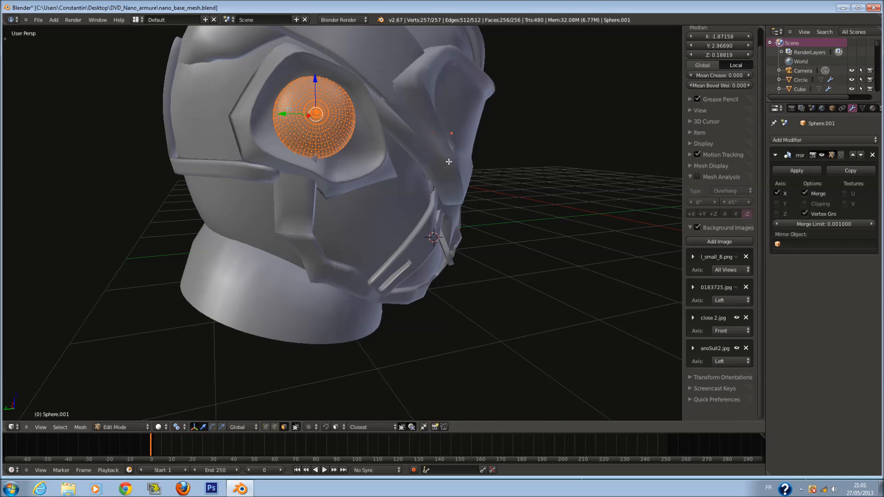
pyautogui.moveTo(411, 152); pyautogui.dragTo(391, 159, button='middle')
pyautogui.press('s')
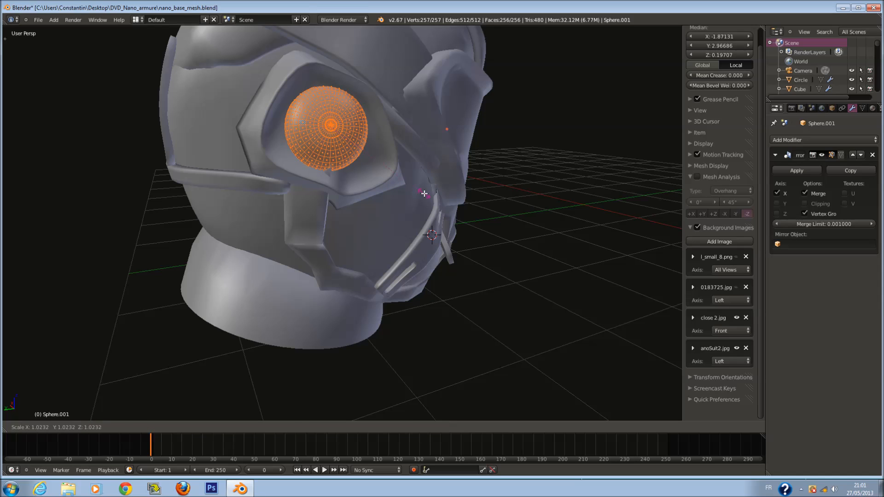
pyautogui.click(424, 197)
pyautogui.click(177, 428)
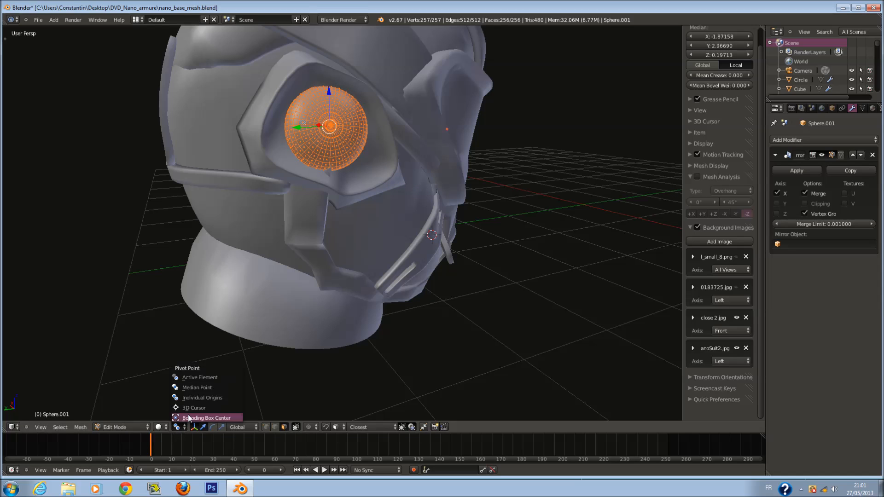
pyautogui.click(203, 388)
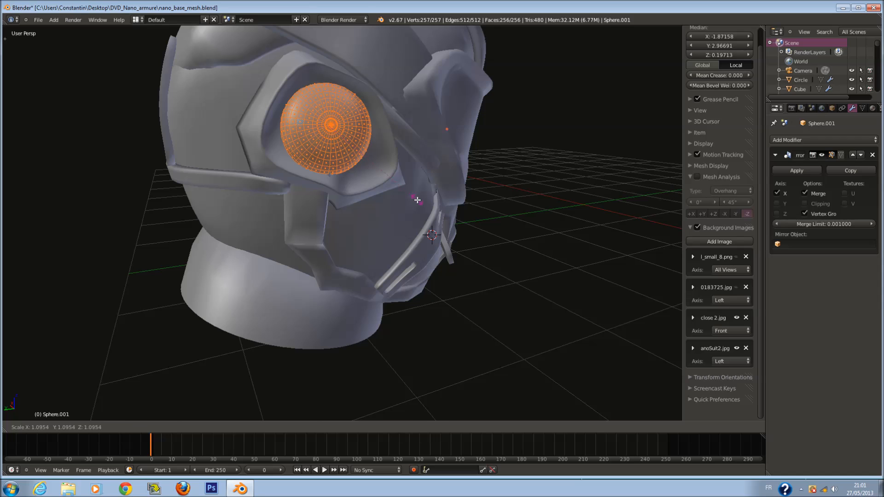
pyautogui.moveTo(329, 94); pyautogui.dragTo(330, 92)
pyautogui.press('Tab')
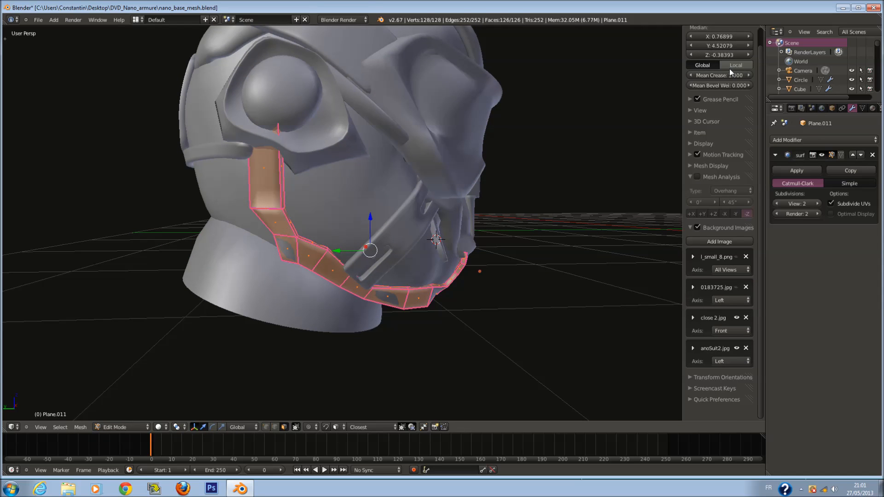
# Edit the mean crease of the jaw guard's whole mesh.
pyautogui.click(729, 74)
pyautogui.press('BackSpace')
pyautogui.press('Return')
pyautogui.press('Tab')
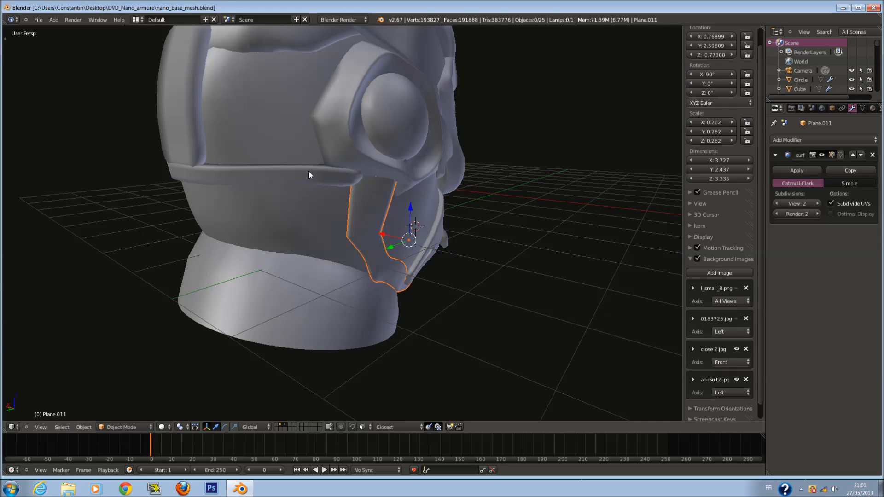
# Apply the Solidify modifier on the band around the back of the head and set its whole mesh's mean crease.
pyautogui.click(796, 172)
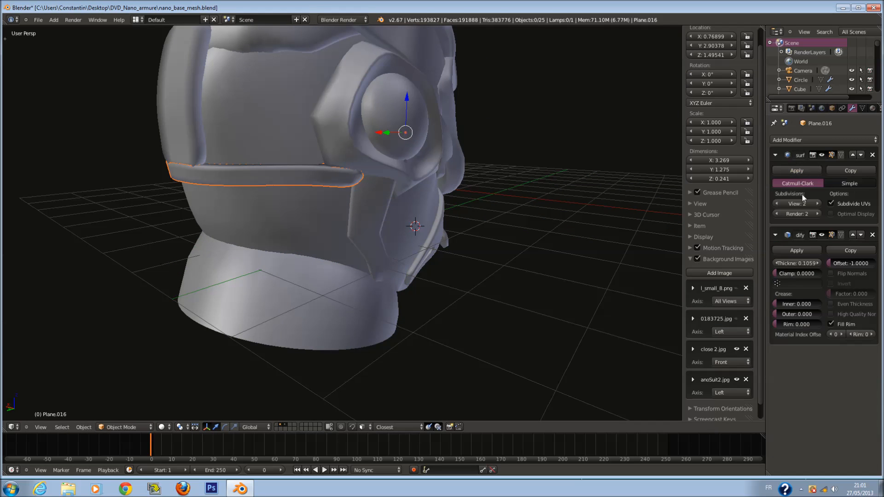
pyautogui.click(805, 249)
pyautogui.press('Tab')
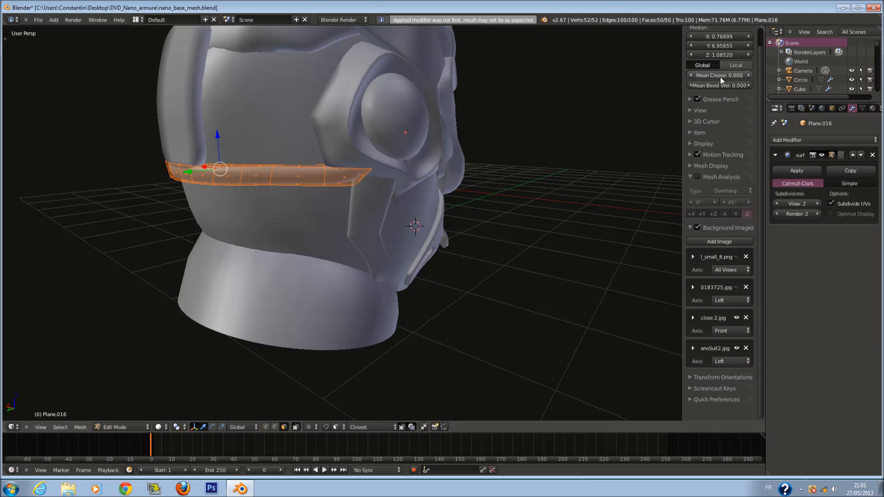
pyautogui.press('Return')
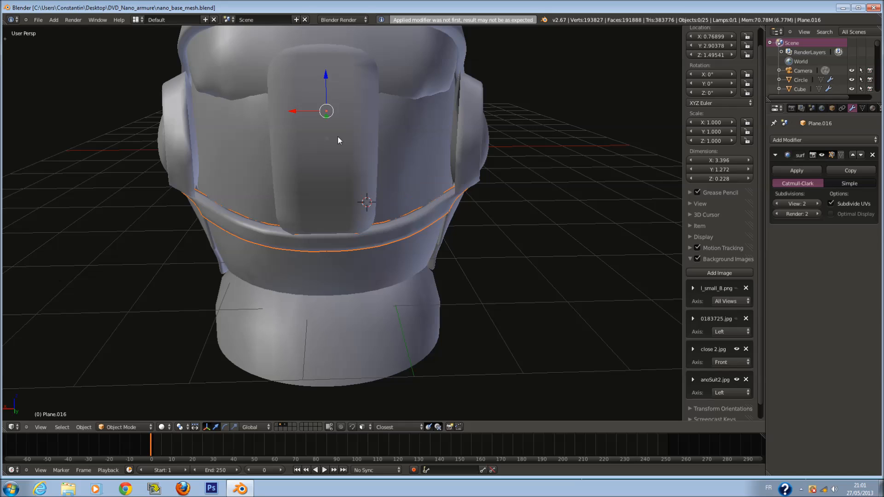
# Save over the file and apply the Solidify modifier on the plate at the back of the head.
pyautogui.rightClick(338, 137)
pyautogui.rightClick(338, 136)
pyautogui.rightClick(338, 136)
pyautogui.rightClick(340, 135)
pyautogui.hotkey('ctrl', 's')
pyautogui.click(375, 155)
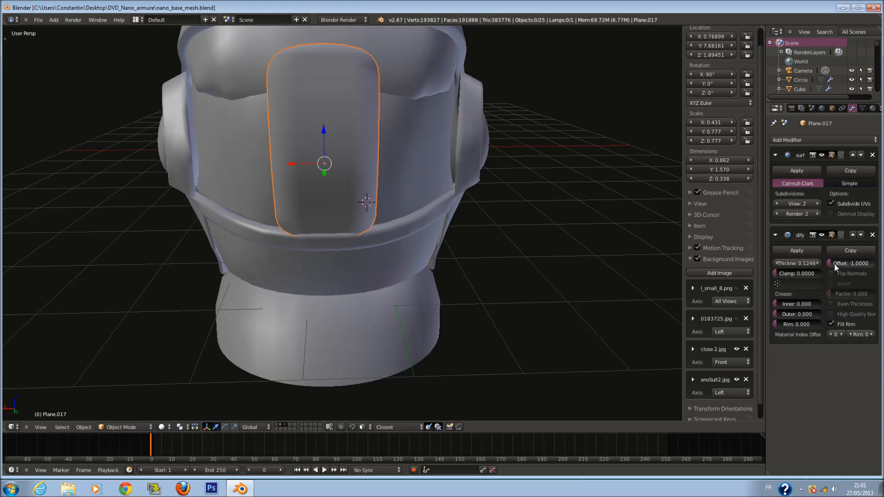
pyautogui.click(833, 275)
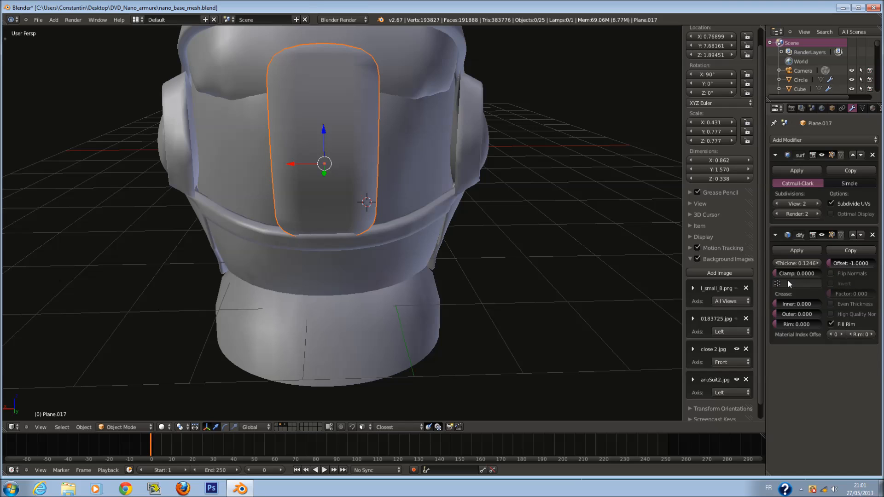
pyautogui.click(804, 250)
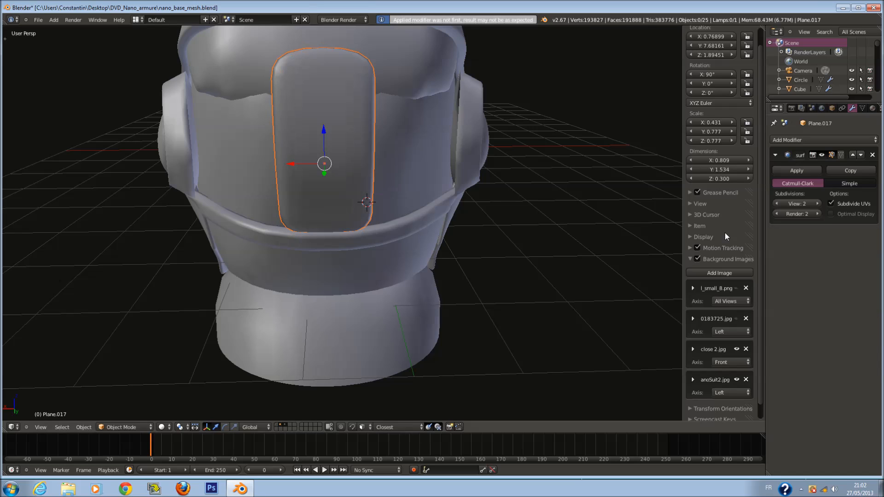
# Set the mean crease of the back plate's whole mesh to 0.7.
pyautogui.press('Tab')
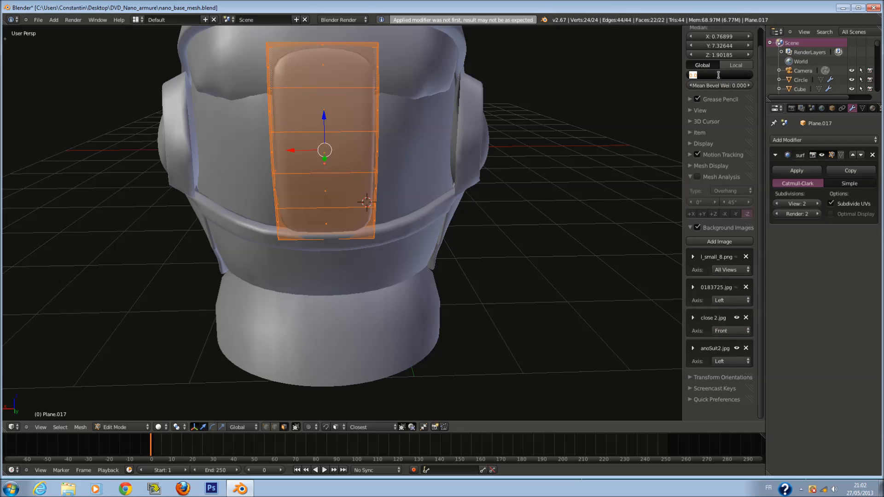
pyautogui.press('Return')
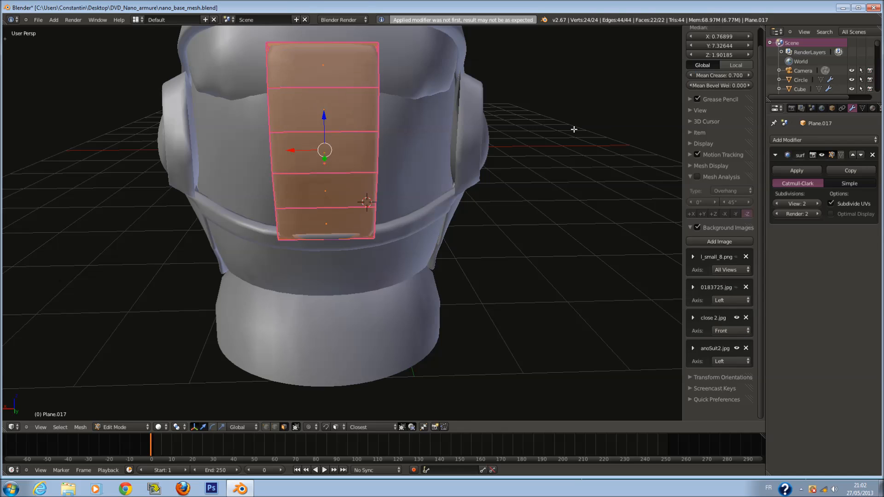
pyautogui.press('Tab')
# Open the mesh of the wide upper head band and examine its centre seam in wireframe from the top.
pyautogui.scroll(-3, 432, 173)
pyautogui.moveTo(432, 173); pyautogui.dragTo(543, 182, button='middle')
pyautogui.rightClick(433, 113)
pyautogui.moveTo(433, 99); pyautogui.dragTo(355, 134, button='middle')
pyautogui.press('Tab')
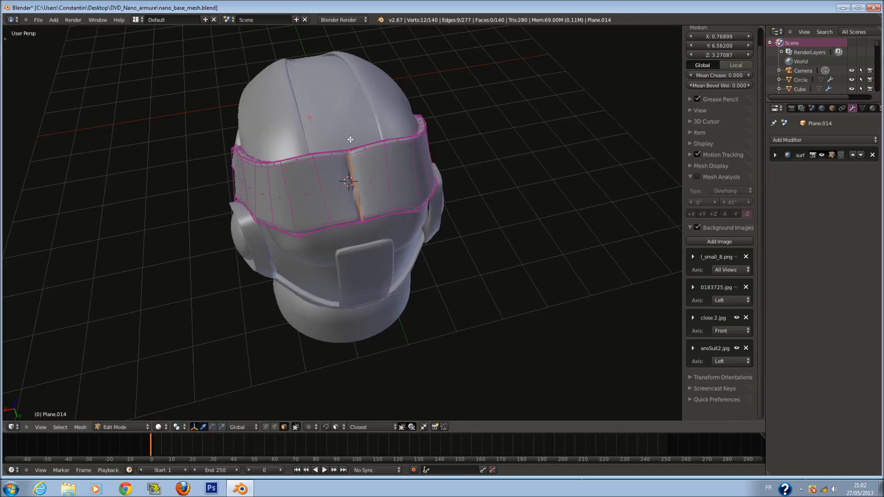
pyautogui.scroll(3, 355, 158)
pyautogui.press('z')
pyautogui.press('l')
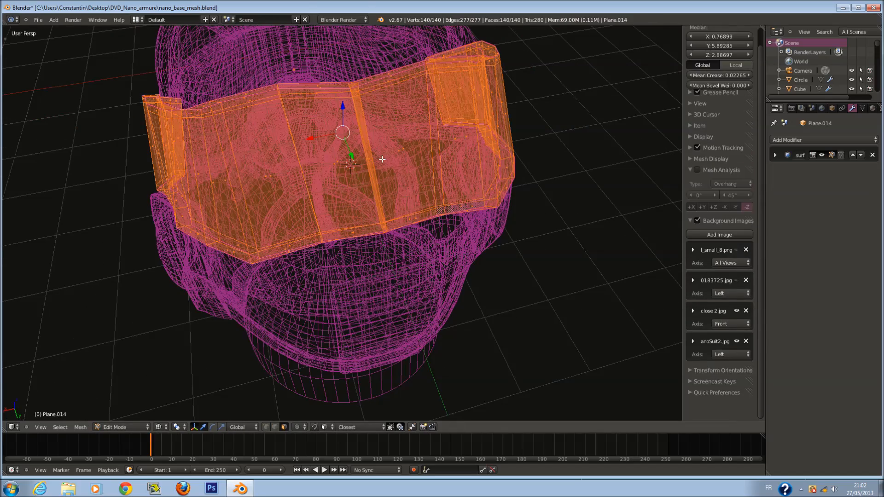
pyautogui.press('KP_7')
pyautogui.press('a')
pyautogui.scroll(2, 383, 161)
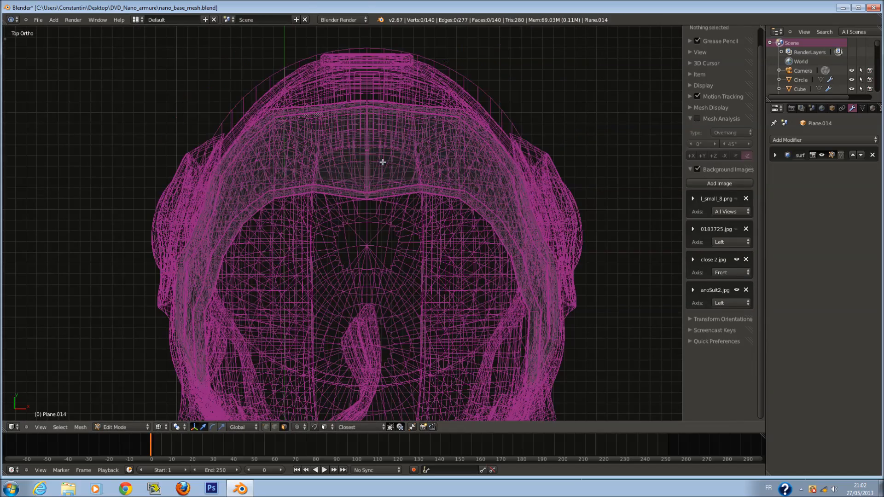
pyautogui.press('l')
# Delete the faces inside the head band's centre seam and save over the file.
pyautogui.press('a')
pyautogui.press('c')
pyautogui.scroll(4, 358, 87)
pyautogui.moveTo(361, 86); pyautogui.dragTo(368, 205)
pyautogui.rightClick(370, 205)
pyautogui.press('z')
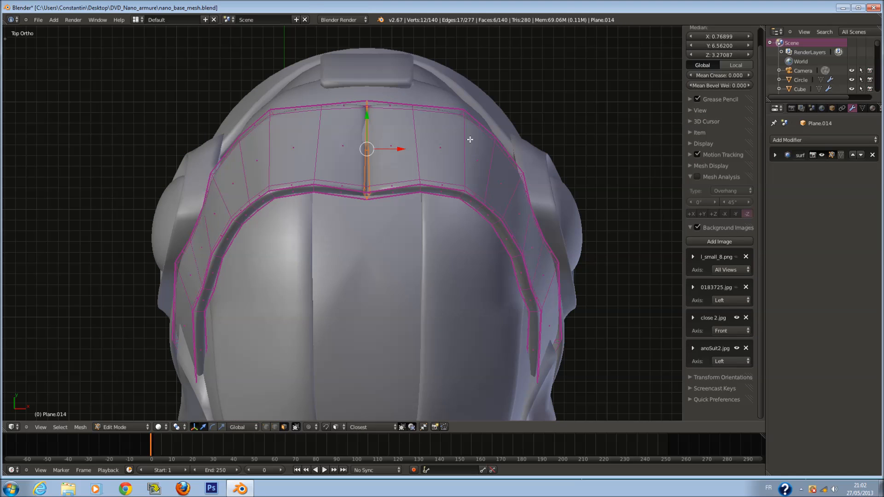
pyautogui.press('s')
pyautogui.press('Return')
pyautogui.press('x')
pyautogui.click(453, 149)
pyautogui.press('Tab')
pyautogui.scroll(-4, 446, 185)
pyautogui.hotkey('ctrl', 's')
pyautogui.click(441, 201)
# Delete the +X half of the head band's mesh from the top view.
pyautogui.moveTo(441, 201); pyautogui.dragTo(409, 108, button='middle')
pyautogui.press('z')
pyautogui.press('KP_7')
pyautogui.press('Tab')
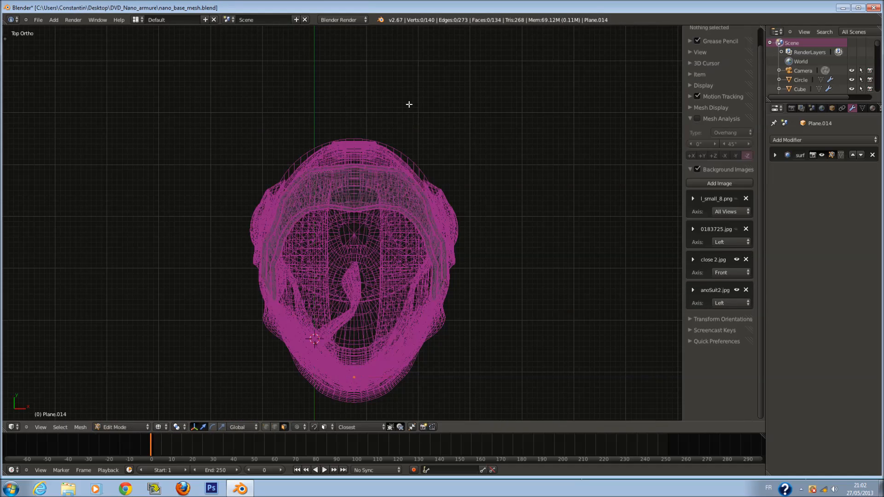
pyautogui.press('a')
pyautogui.scroll(1, 418, 171)
pyautogui.press('a')
pyautogui.press('c')
pyautogui.moveTo(393, 146)
pyautogui.mouseDown()
pyautogui.moveTo(392, 159)
pyautogui.moveTo(483, 245)
pyautogui.moveTo(441, 202)
pyautogui.mouseUp()
pyautogui.rightClick(476, 253)
pyautogui.press('x')
pyautogui.click(476, 253)
pyautogui.press('z')
pyautogui.press('Tab')
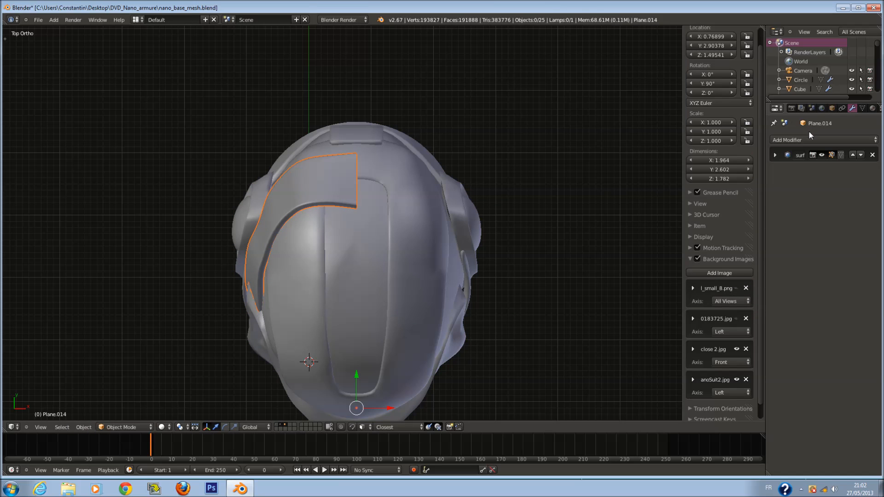
# Add a Mirror modifier to the half head band and mirror it across Z instead of X.
pyautogui.click(809, 139)
pyautogui.click(692, 230)
pyautogui.press('Tab')
pyautogui.scroll(1, 450, 189)
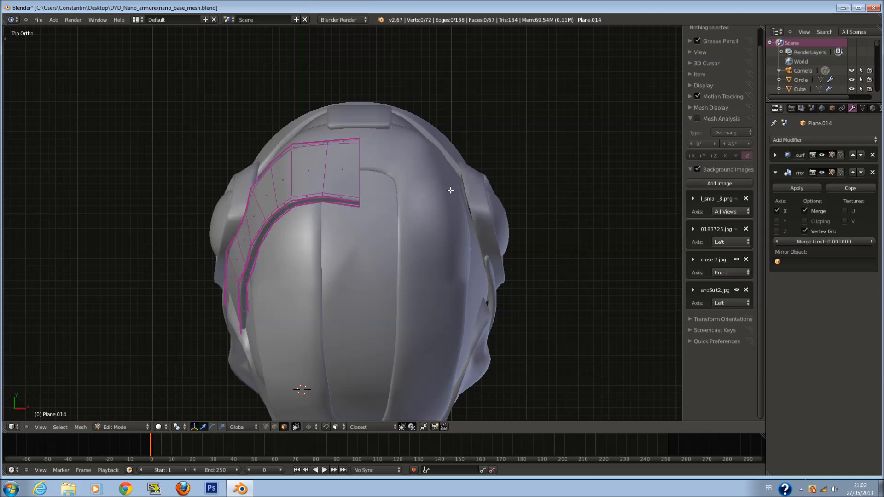
pyautogui.click(777, 231)
pyautogui.click(777, 210)
# Shift the head band's centre edge vertices slightly along X and enable Clipping on its Mirror modifier.
pyautogui.press('z')
pyautogui.scroll(1, 499, 210)
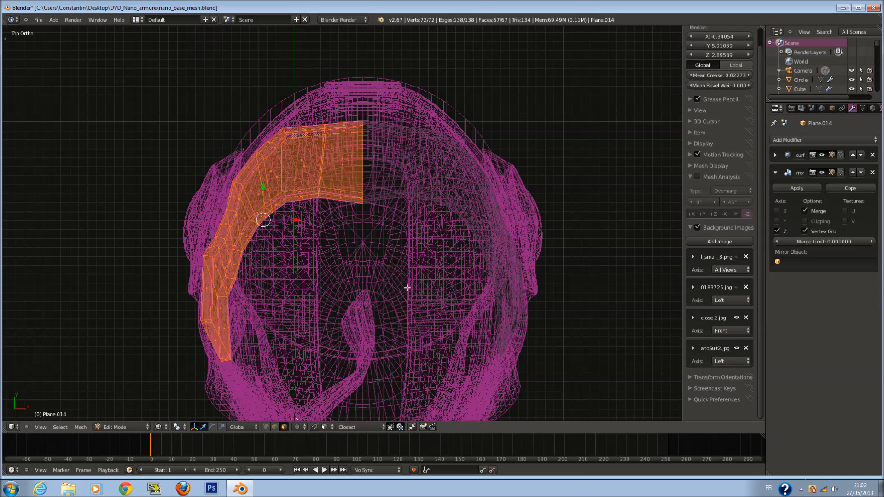
pyautogui.press('a')
pyautogui.press('a')
pyautogui.press('c')
pyautogui.moveTo(376, 124); pyautogui.dragTo(387, 200)
pyautogui.rightClick(387, 199)
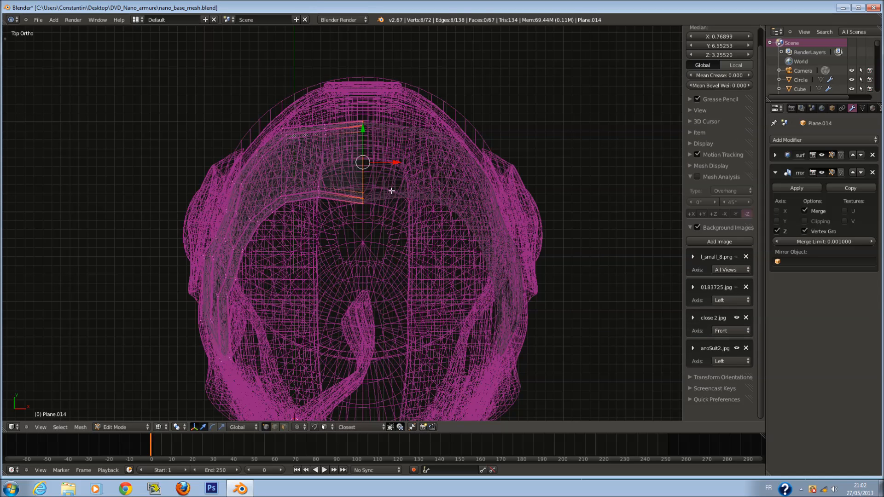
pyautogui.press('z')
pyautogui.moveTo(391, 164); pyautogui.dragTo(386, 164)
pyautogui.click(805, 221)
pyautogui.press('Tab')
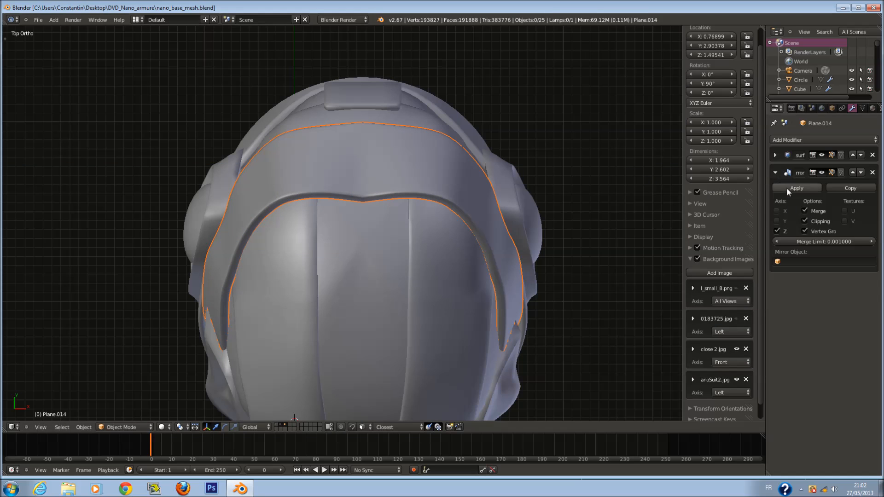
# Apply the head band's Mirror modifier and save over the existing file.
pyautogui.click(788, 188)
pyautogui.moveTo(305, 203); pyautogui.dragTo(423, 150, button='middle')
pyautogui.rightClick(432, 120)
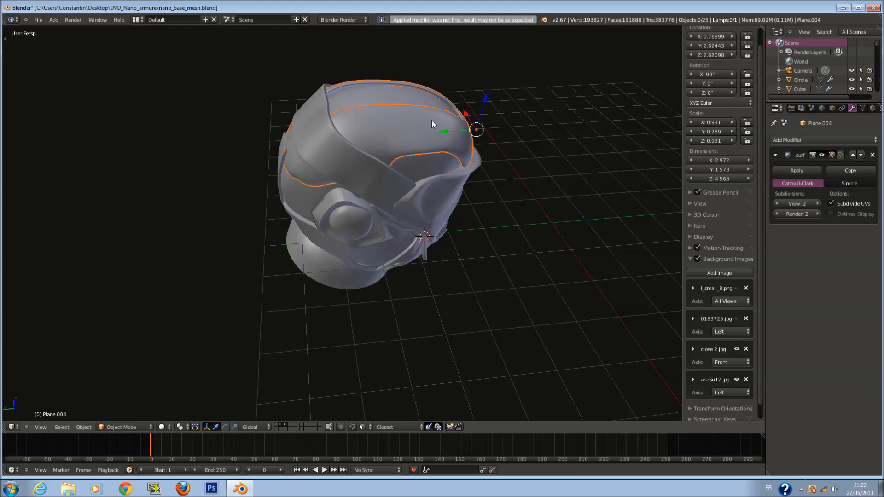
pyautogui.moveTo(431, 120); pyautogui.dragTo(388, 116, button='middle')
pyautogui.hotkey('ctrl', 's')
pyautogui.press('Return')
# Select the nose piece under the visor and expand its Mirror modifier settings in the front view.
pyautogui.rightClick(448, 173)
pyautogui.moveTo(448, 173); pyautogui.dragTo(434, 156, button='middle')
pyautogui.rightClick(434, 156)
pyautogui.press('ctrl+KP_1')
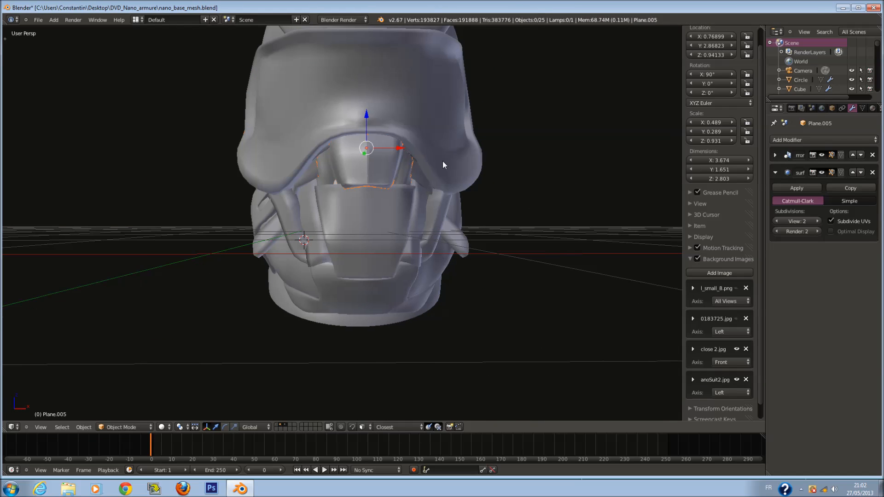
pyautogui.press('KP_5')
pyautogui.press('KP_1')
pyautogui.press('Tab')
pyautogui.scroll(3, 407, 163)
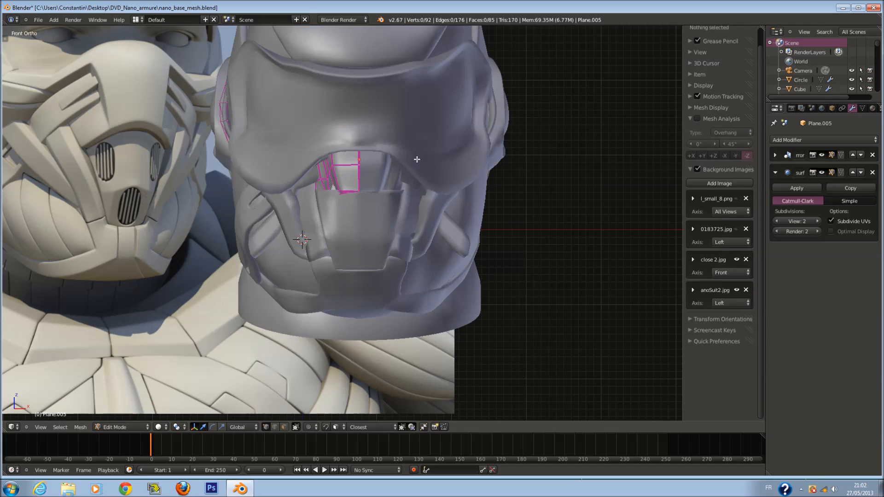
pyautogui.keyDown('shift'); pyautogui.scroll(3, 405, 166); pyautogui.keyUp('shift')
pyautogui.scroll(1, 405, 166)
pyautogui.press('Tab')
pyautogui.click(775, 155)
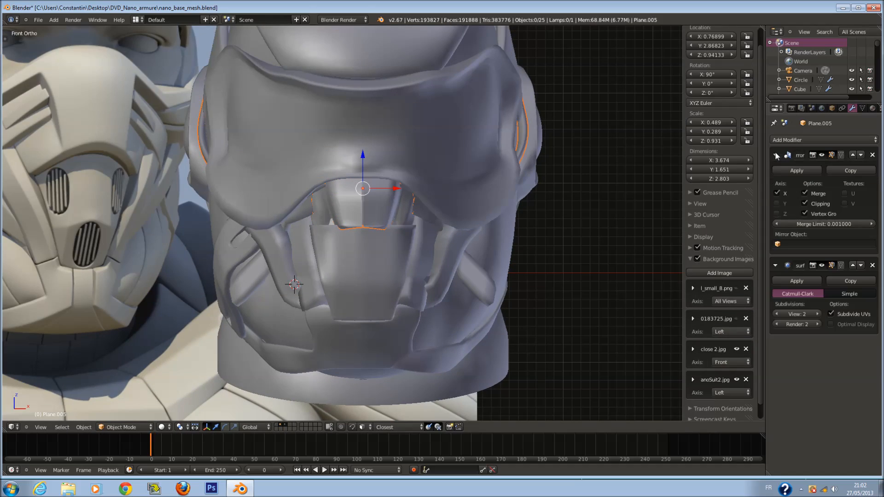
# Select the nose piece's centre edge vertices through the mesh and flatten them along X with a scale of 0.
pyautogui.scroll(2, 368, 207)
pyautogui.press('Tab')
pyautogui.press('z')
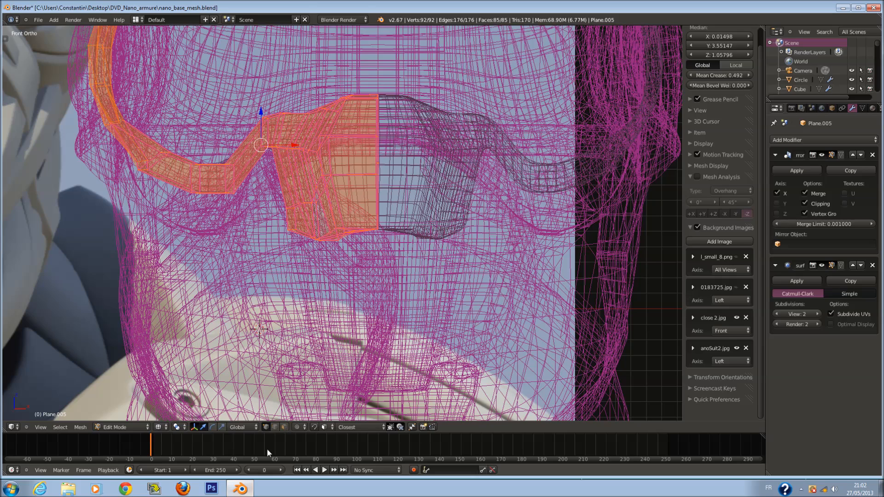
pyautogui.press('a')
pyautogui.press('c')
pyautogui.moveTo(399, 85)
pyautogui.mouseDown()
pyautogui.moveTo(378, 110)
pyautogui.moveTo(385, 152)
pyautogui.mouseUp()
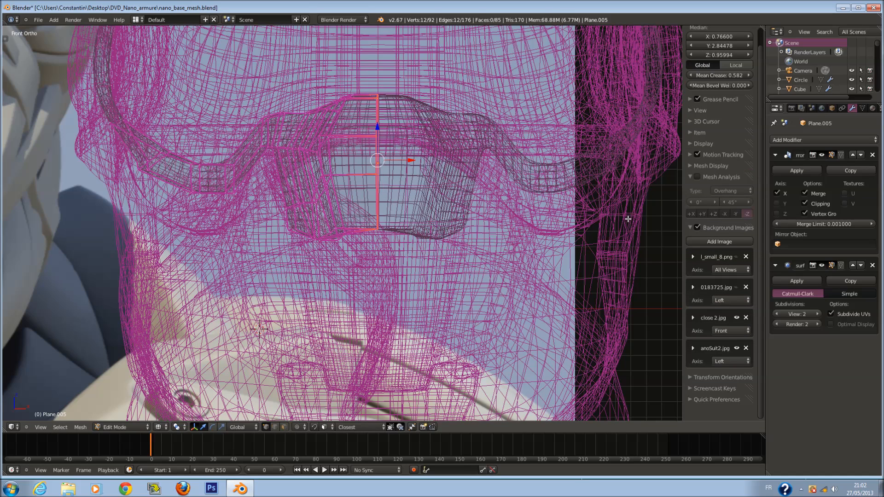
pyautogui.press('z')
pyautogui.press('s')
pyautogui.press('0')
pyautogui.press('Return')
pyautogui.press('Tab')
pyautogui.press('Tab')
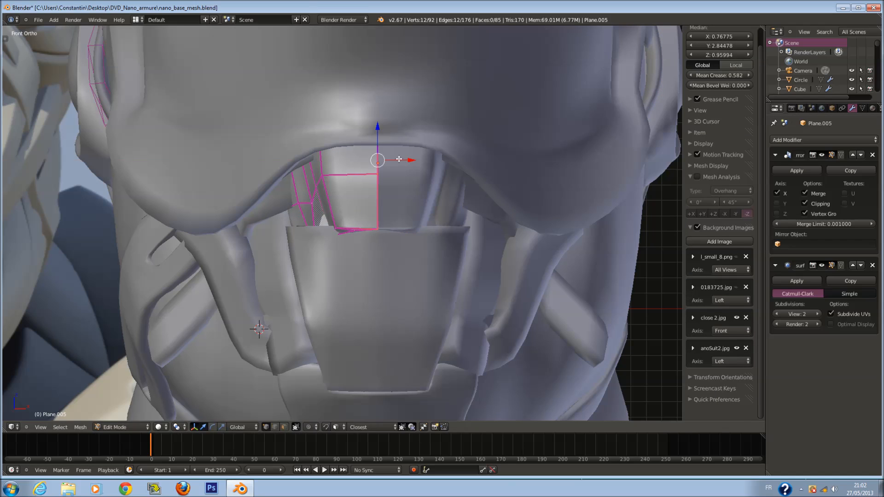
# Reselect the nose piece's centre edge vertices in wireframe and flatten them with a scale of 0 once more.
pyautogui.press('a')
pyautogui.press('z')
pyautogui.press('a')
pyautogui.press('a')
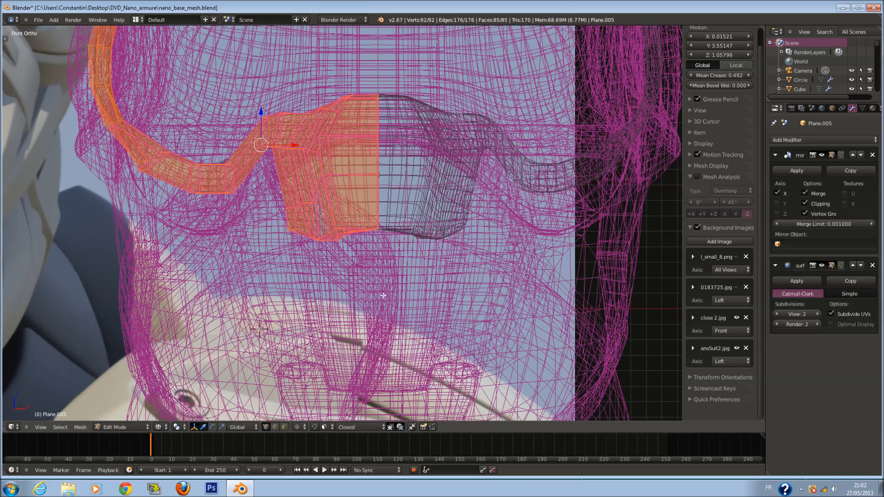
pyautogui.press('c')
pyautogui.moveTo(388, 106); pyautogui.dragTo(387, 219)
pyautogui.press('r')
pyautogui.press('0')
pyautogui.press('Return')
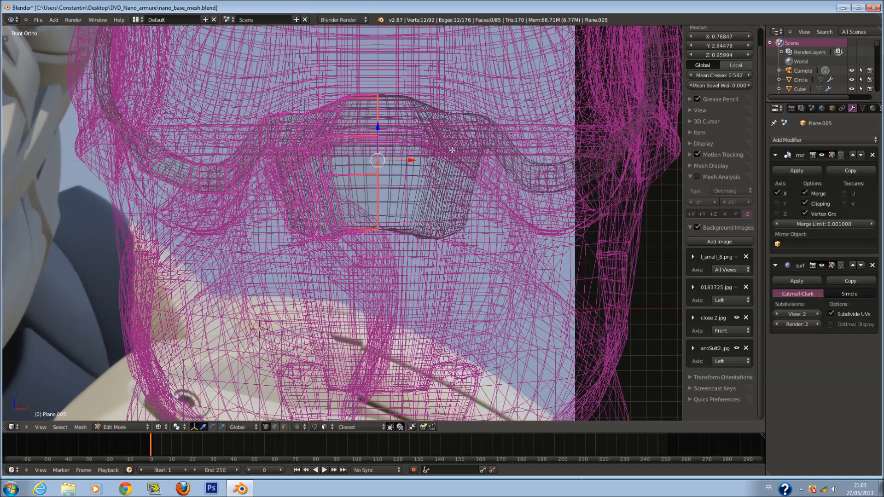
# Save over the file and apply the nose piece's Mirror modifier.
pyautogui.press('z')
pyautogui.press('Tab')
pyautogui.hotkey('ctrl', 's')
pyautogui.click(432, 166)
pyautogui.click(800, 168)
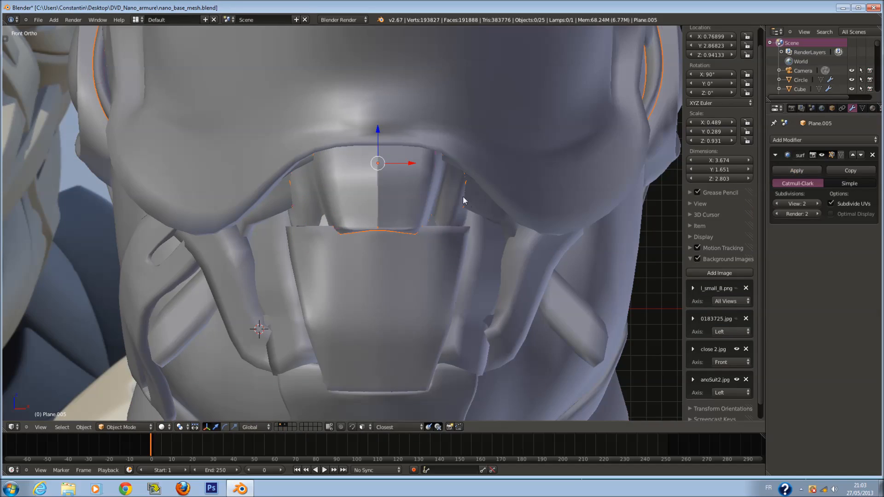
# Try to delete the geometry inside the nose piece's centre seam and inspect the seam in perspective.
pyautogui.press('Tab')
pyautogui.press('z')
pyautogui.press('x')
pyautogui.click(413, 165)
pyautogui.press('z')
pyautogui.scroll(-1, 418, 181)
pyautogui.press('Tab')
pyautogui.moveTo(418, 181); pyautogui.dragTo(406, 195, button='middle')
pyautogui.scroll(-5, 443, 195)
pyautogui.press('Tab')
pyautogui.rightClick(432, 215)
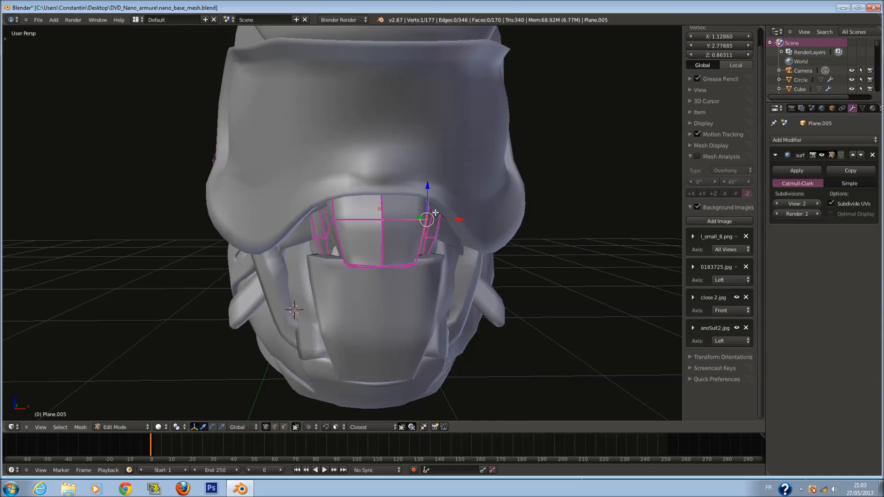
# Delete the faces of the nose piece's +X half in the front view.
pyautogui.press('a')
pyautogui.press('KP_1')
pyautogui.press('z')
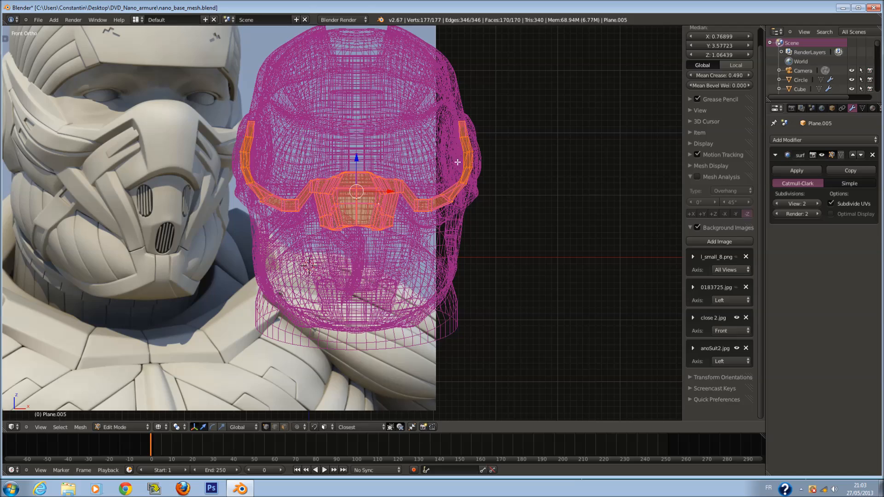
pyautogui.scroll(3, 428, 220)
pyautogui.press('a')
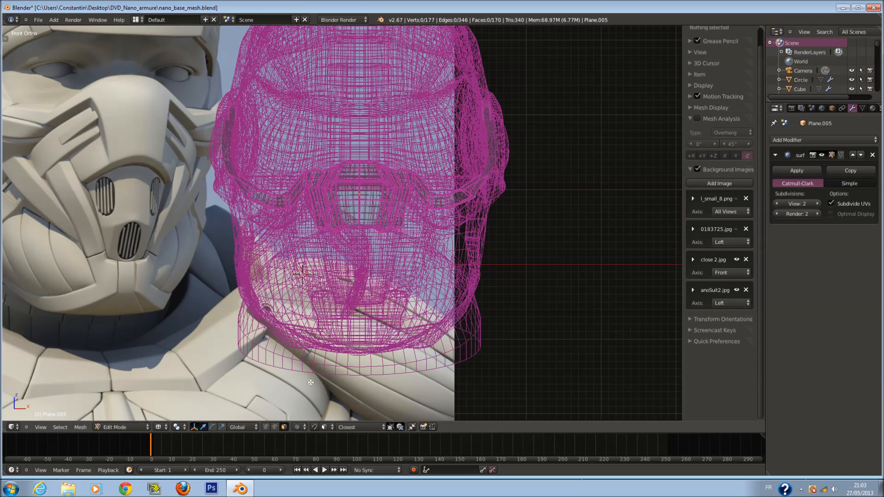
pyautogui.scroll(1, 411, 143)
pyautogui.press('c')
pyautogui.moveTo(402, 123)
pyautogui.mouseDown()
pyautogui.moveTo(483, 165)
pyautogui.moveTo(518, 87)
pyautogui.mouseUp()
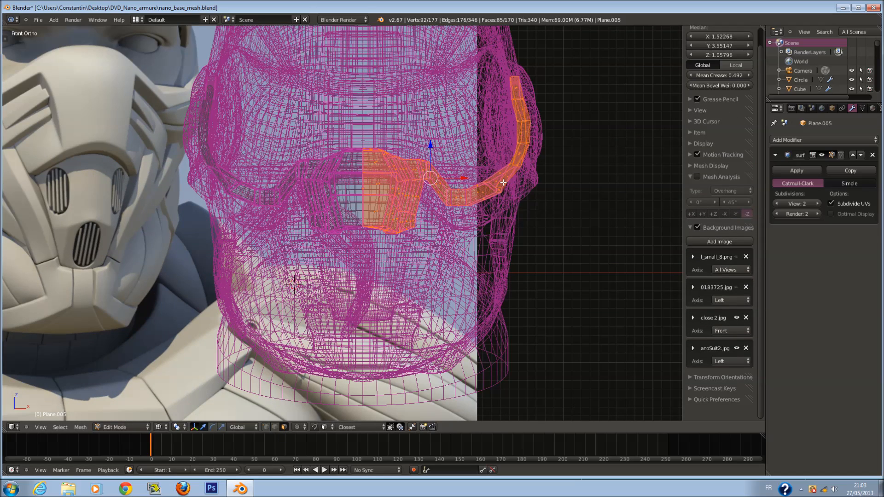
pyautogui.rightClick(517, 88)
pyautogui.press('z')
pyautogui.press('x')
pyautogui.click(503, 180)
pyautogui.press('Tab')
# Add a Mirror modifier across X to the half nose piece and apply it.
pyautogui.click(805, 139)
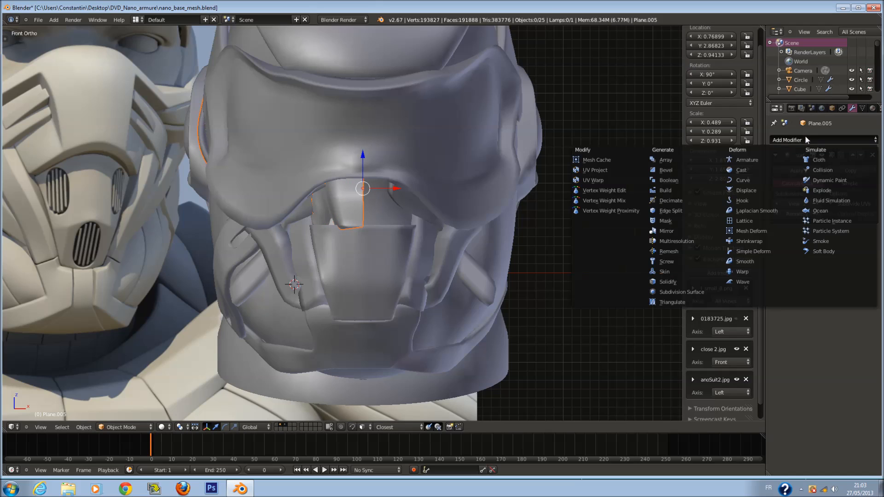
pyautogui.click(666, 231)
pyautogui.scroll(3, 410, 213)
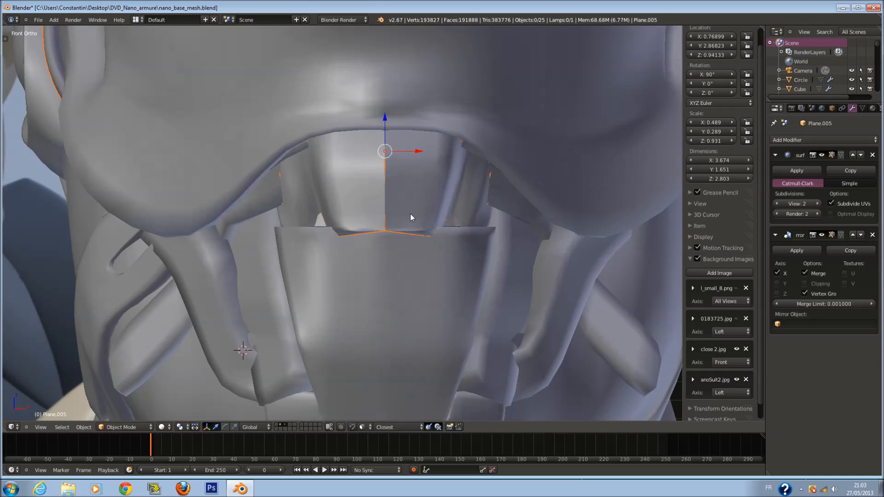
pyautogui.press('Tab')
pyautogui.press('z')
pyautogui.press('Tab')
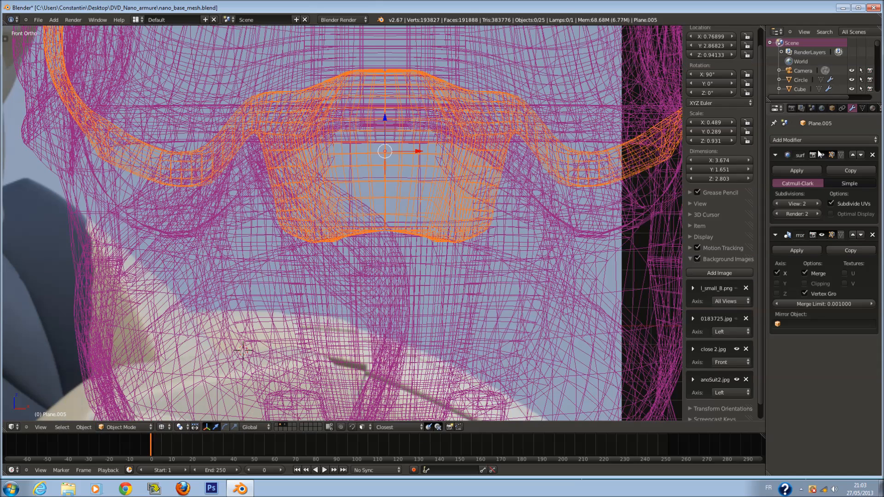
pyautogui.click(796, 250)
# Select the edges along and across the nose piece's centre seam and set their mean crease to 0.
pyautogui.press('z')
pyautogui.press('Tab')
pyautogui.press('z')
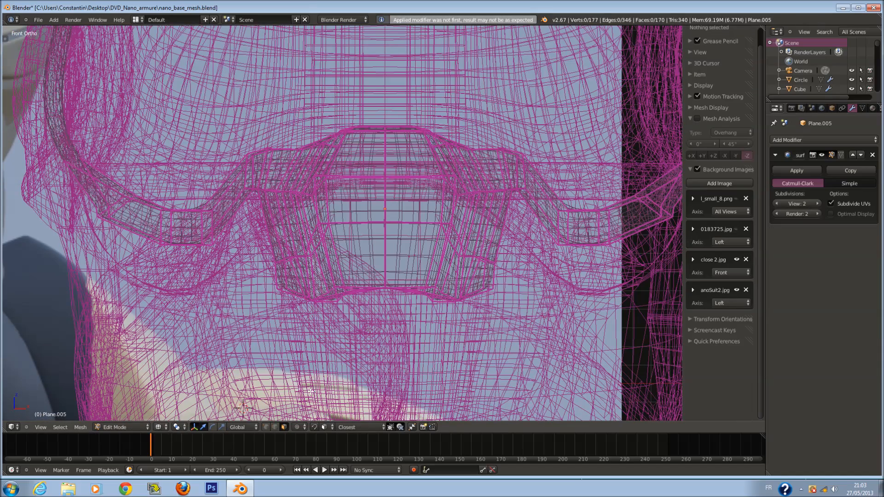
pyautogui.press('a')
pyautogui.press('a')
pyautogui.press('c')
pyautogui.click(386, 188)
pyautogui.press('Escape')
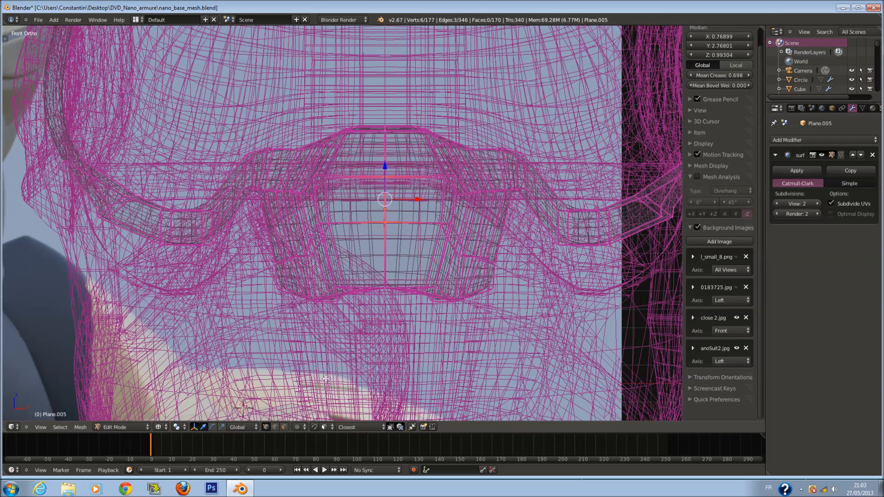
pyautogui.click(397, 200)
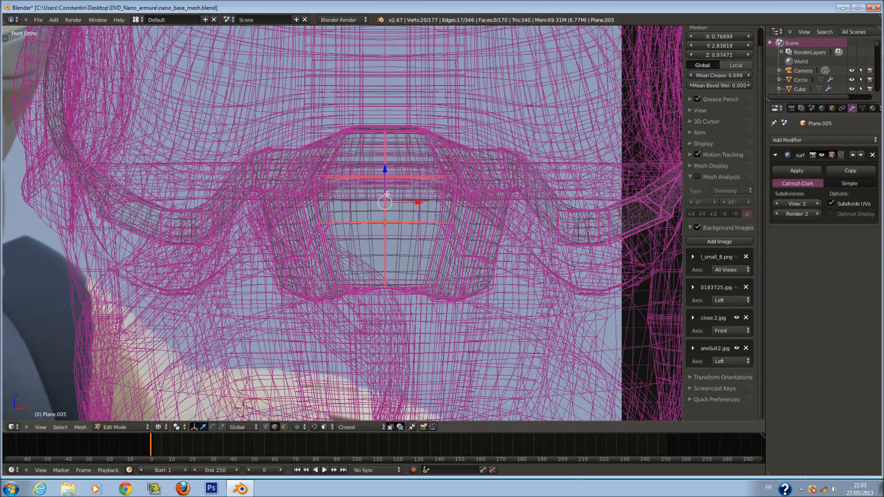
pyautogui.press('Escape')
pyautogui.press('z')
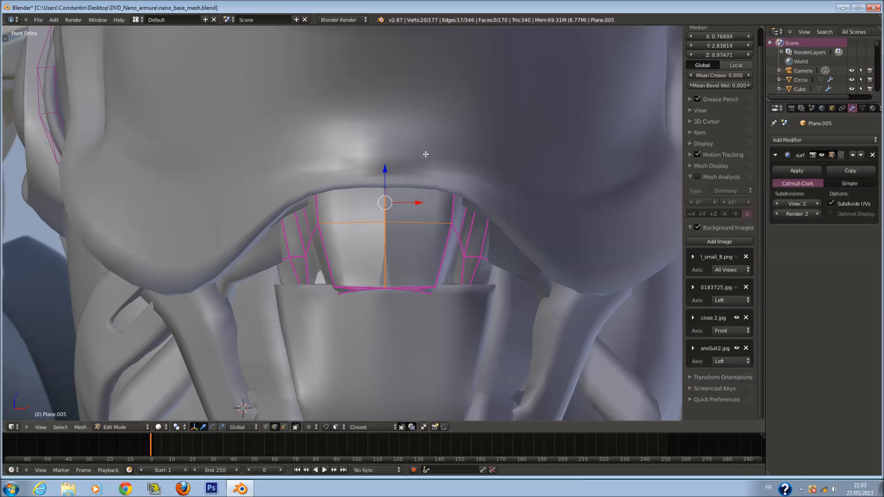
# Select the edges at the lower end of the nose piece's centre seam and lower their mean crease.
pyautogui.press('z')
pyautogui.press('a')
pyautogui.press('a')
pyautogui.press('a')
pyautogui.press('c')
pyautogui.click(392, 290)
pyautogui.press('Escape')
pyautogui.press('z')
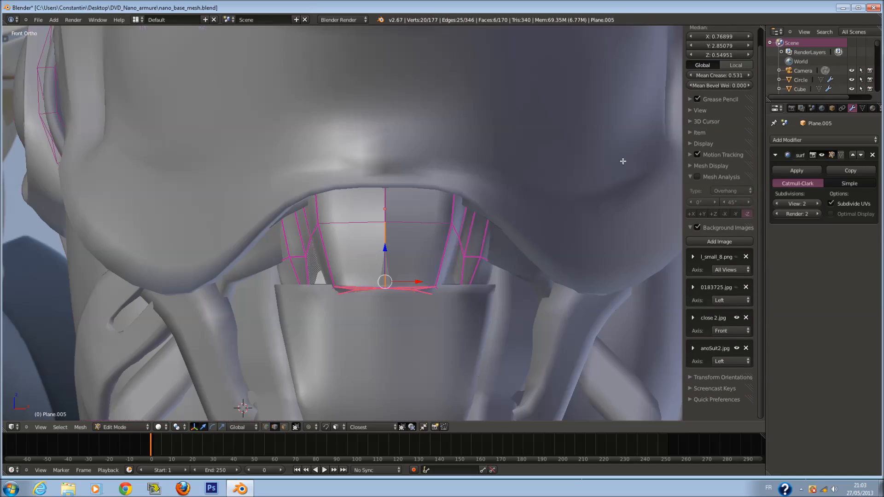
pyautogui.moveTo(727, 77); pyautogui.dragTo(567, 88)
# Examine the nose piece's centre seam from several angles in shaded and wireframe display.
pyautogui.press('Tab')
pyautogui.scroll(-5, 373, 246)
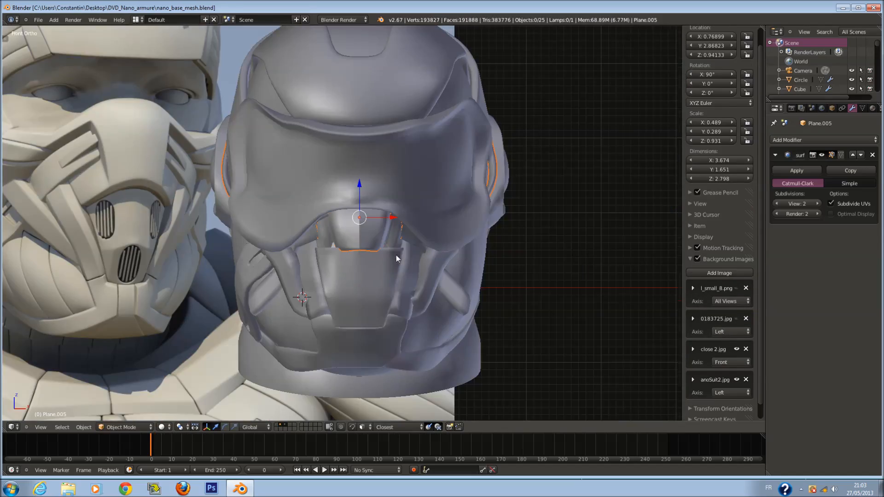
pyautogui.scroll(4, 398, 253)
pyautogui.press('Tab')
pyautogui.press('z')
pyautogui.moveTo(426, 224); pyautogui.dragTo(487, 239, button='middle')
pyautogui.press('a')
pyautogui.scroll(-5, 487, 239)
pyautogui.press('z')
pyautogui.scroll(10, 430, 251)
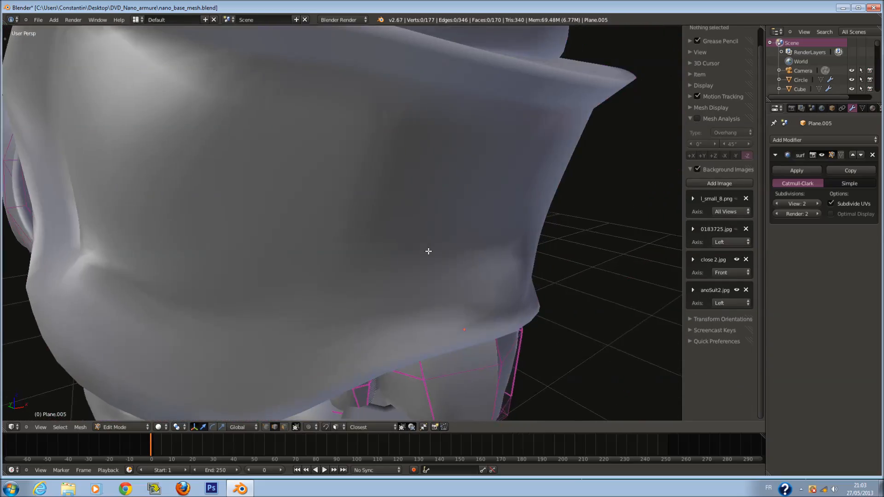
pyautogui.press('z')
pyautogui.press('a')
pyautogui.scroll(-4, 435, 288)
pyautogui.moveTo(434, 288)
pyautogui.mouseDown(button='middle')
pyautogui.moveTo(404, 264)
pyautogui.moveTo(429, 253)
pyautogui.mouseUp(button='middle')
pyautogui.scroll(-2, 405, 263)
pyautogui.press('z')
pyautogui.scroll(2, 421, 247)
pyautogui.press('Tab')
pyautogui.press('Tab')
pyautogui.rightClick(423, 193)
pyautogui.press('g')
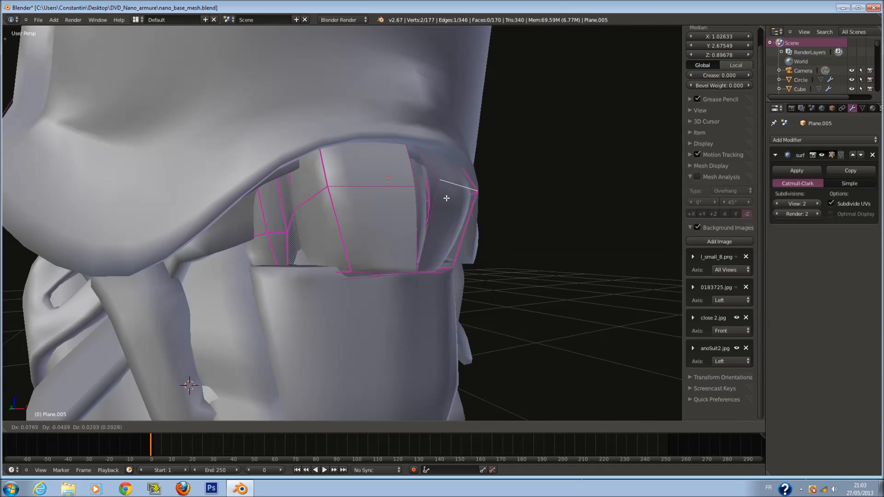
pyautogui.rightClick(441, 197)
# Delete the +X half of the nose piece's mesh, working in wireframe from the front.
pyautogui.press('ctrl+KP_1')
pyautogui.press('ctrl+KP_3')
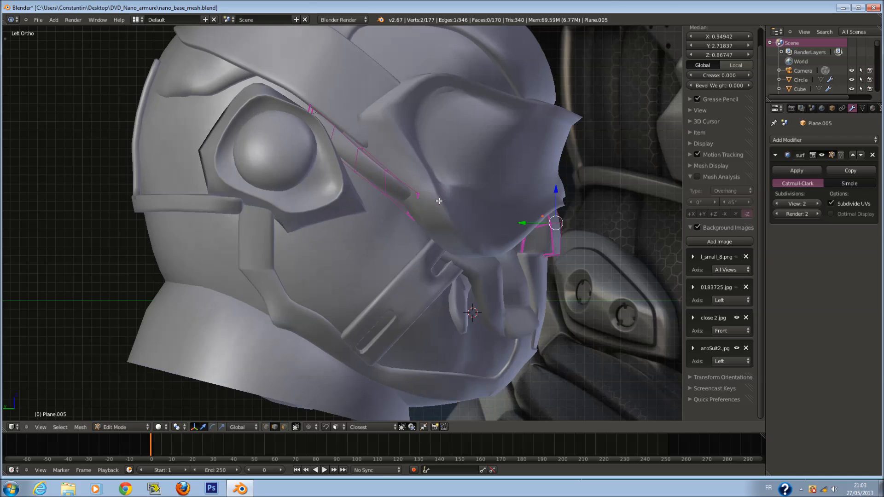
pyautogui.press('KP_1')
pyautogui.press('z')
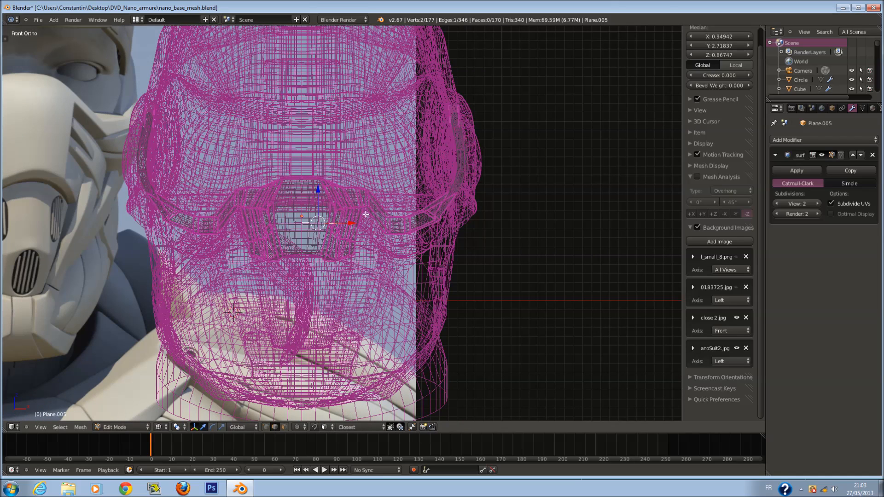
pyautogui.hotkey('ctrl', 'l')
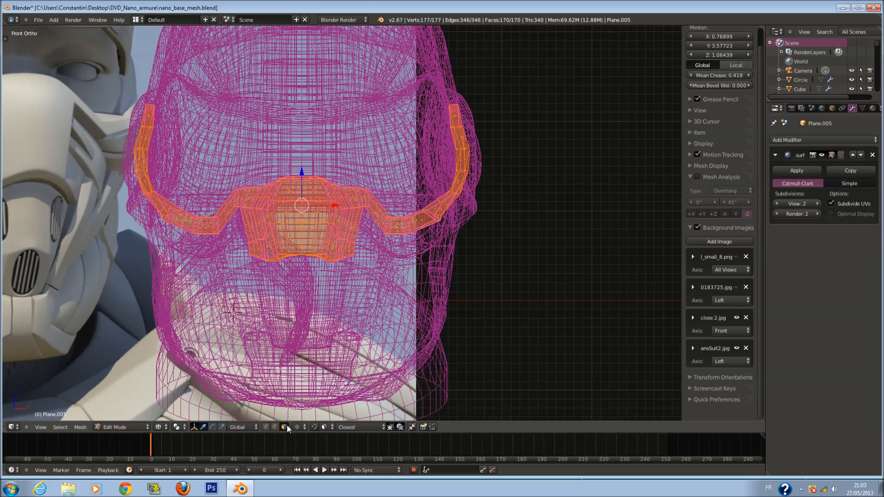
pyautogui.press('a')
pyautogui.moveTo(344, 198)
pyautogui.mouseDown()
pyautogui.moveTo(440, 117)
pyautogui.moveTo(431, 216)
pyautogui.mouseUp()
pyautogui.rightClick(432, 215)
pyautogui.press('x')
pyautogui.click(432, 215)
pyautogui.press('Tab')
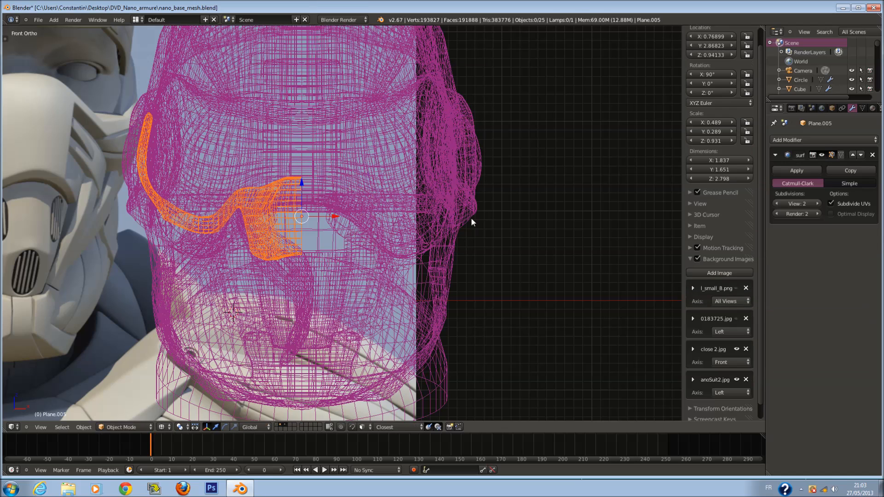
# Add a Mirror modifier across X to the half nose piece and enable Clipping.
pyautogui.click(802, 141)
pyautogui.click(688, 231)
pyautogui.scroll(4, 317, 191)
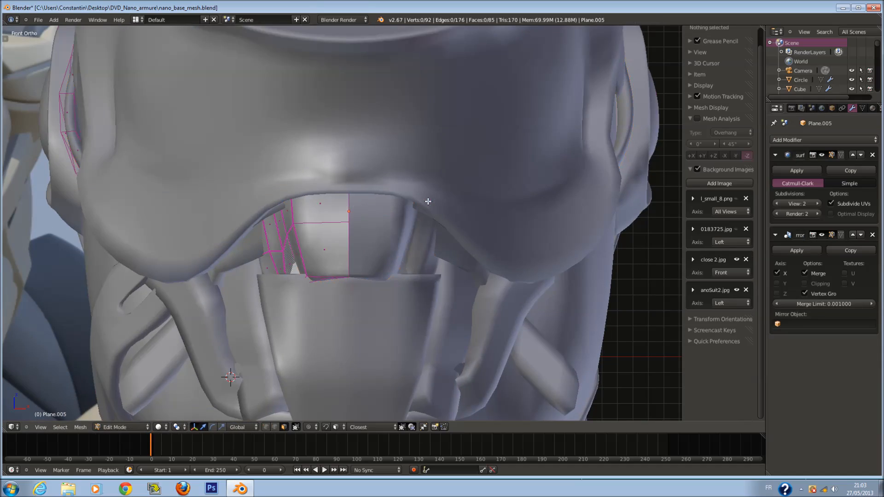
pyautogui.press('Tab')
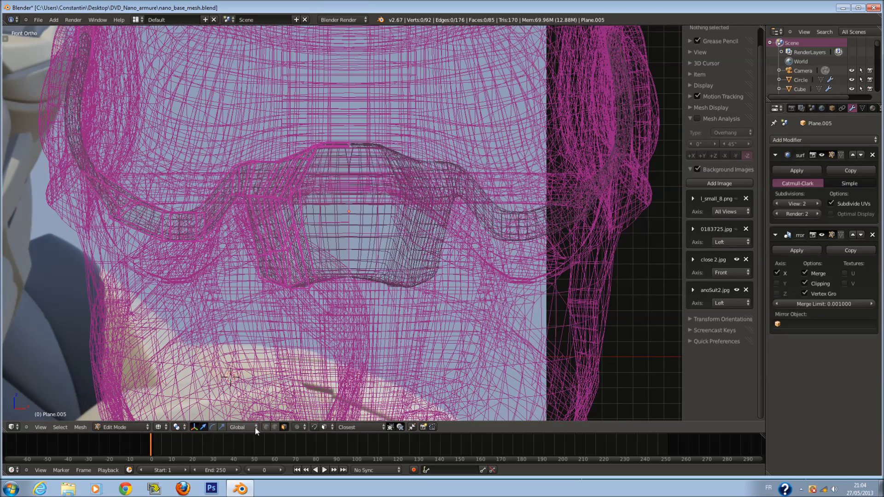
# Select the nose piece's centre seam vertices through the mesh and return to the shaded object.
pyautogui.moveTo(354, 129); pyautogui.dragTo(362, 266)
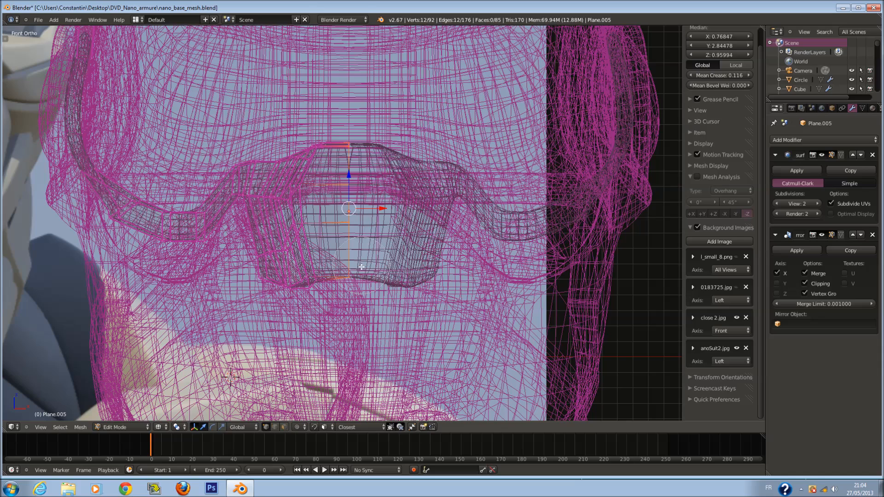
pyautogui.rightClick(361, 267)
pyautogui.press('z')
pyautogui.press('Tab')
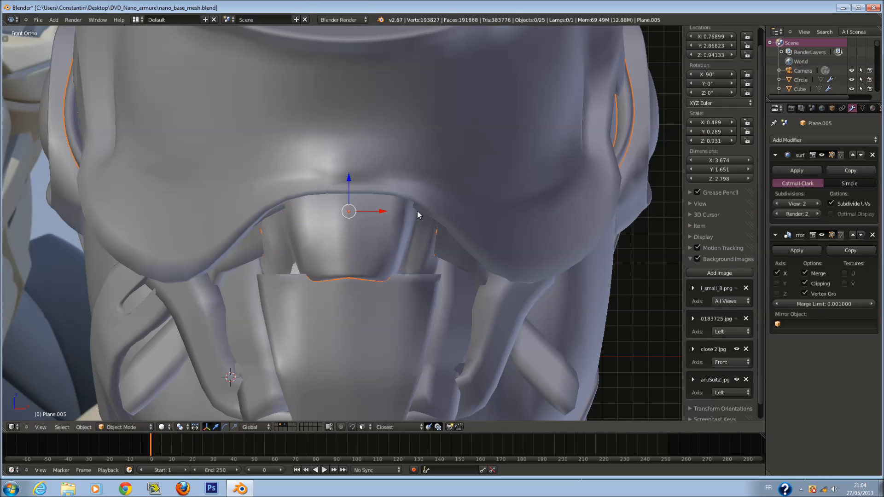
# Apply the nose piece's Mirror modifier and select the small armour piece beside the mouth plate.
pyautogui.click(807, 248)
pyautogui.scroll(-6, 427, 233)
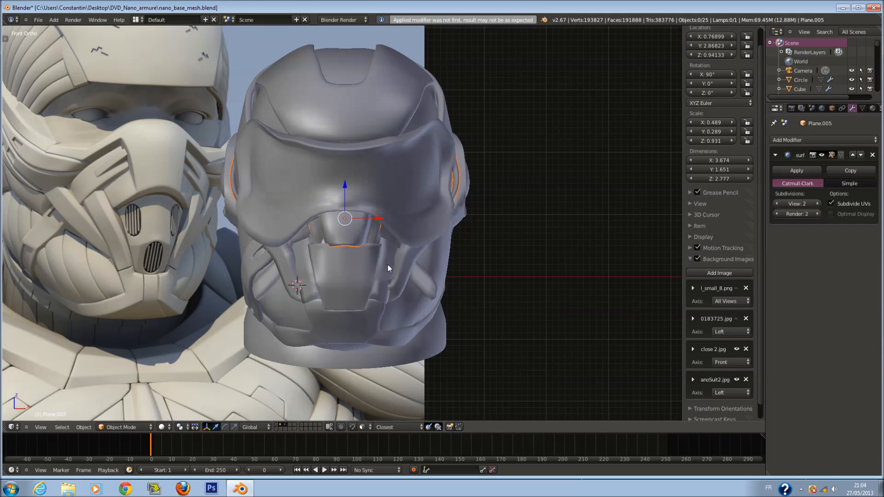
pyautogui.rightClick(387, 264)
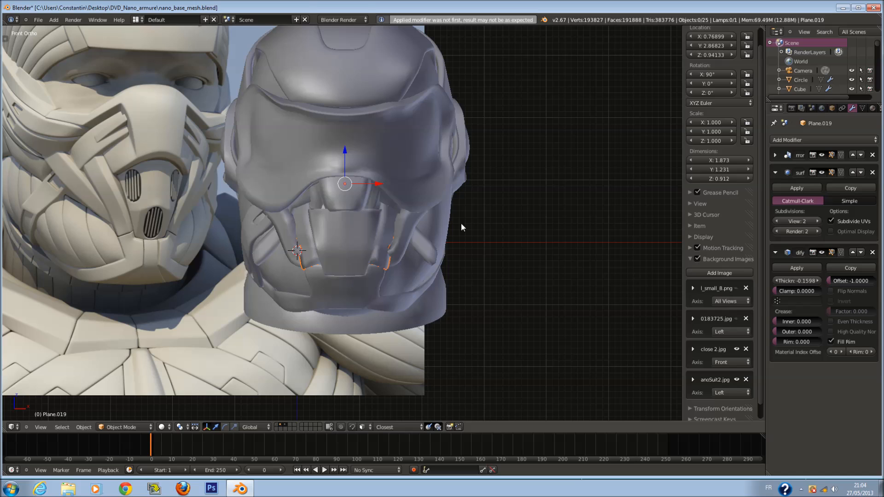
# Apply the Solidify modifier of the small piece beside the mouth plate and set its mean crease to 0.7.
pyautogui.click(796, 269)
pyautogui.press('Tab')
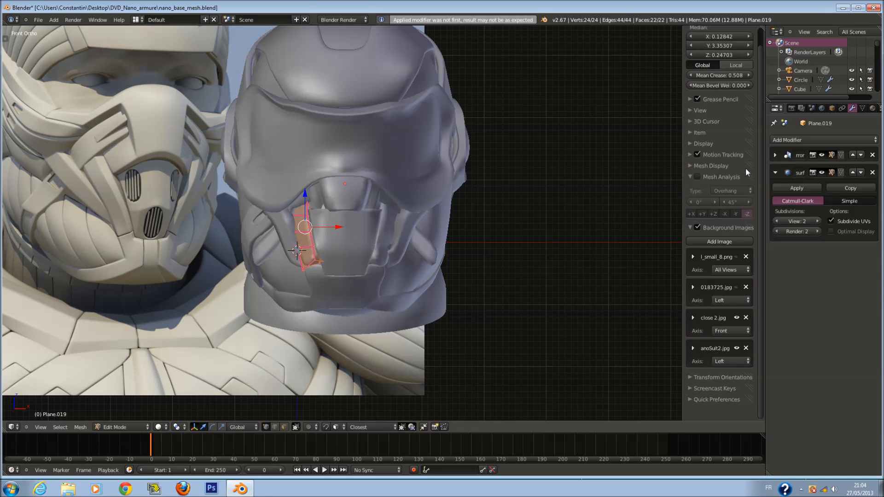
pyautogui.click(723, 76)
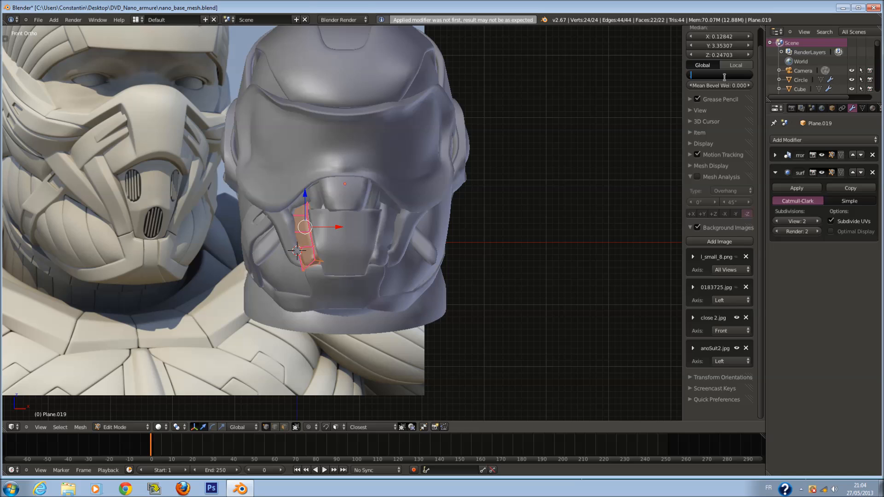
pyautogui.write('.7')
pyautogui.press('Return')
pyautogui.press('Tab')
# Save the file over the existing one and apply the Solidify modifier of the long curved cheek strut.
pyautogui.rightClick(364, 286)
pyautogui.hotkey('ctrl', 's')
pyautogui.click(364, 285)
pyautogui.rightClick(286, 224)
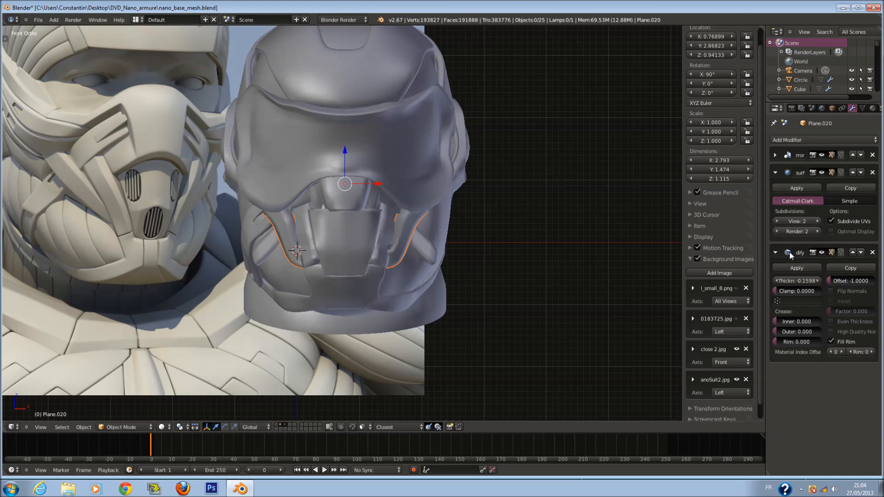
pyautogui.click(800, 266)
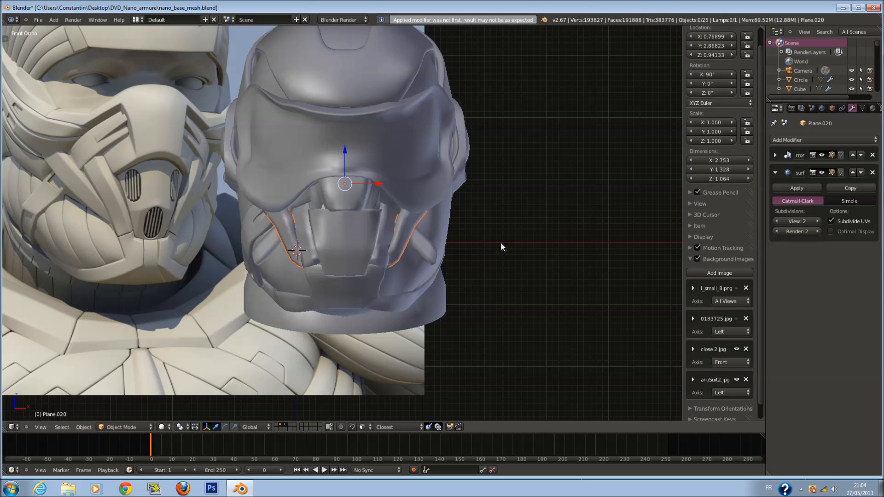
# Apply the Mirror and Solidify modifiers of the diagonal strips running behind the cheek struts.
pyautogui.scroll(2, 323, 251)
pyautogui.rightClick(240, 249)
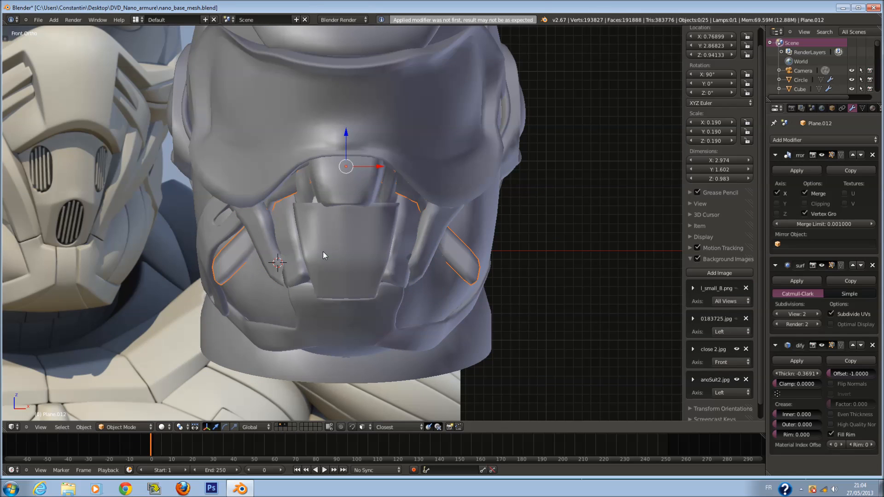
pyautogui.click(797, 170)
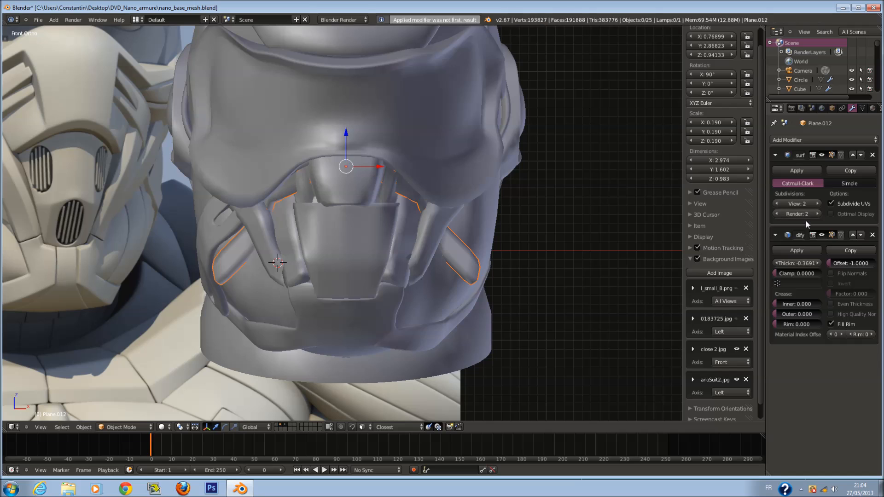
pyautogui.click(802, 249)
pyautogui.press('Tab')
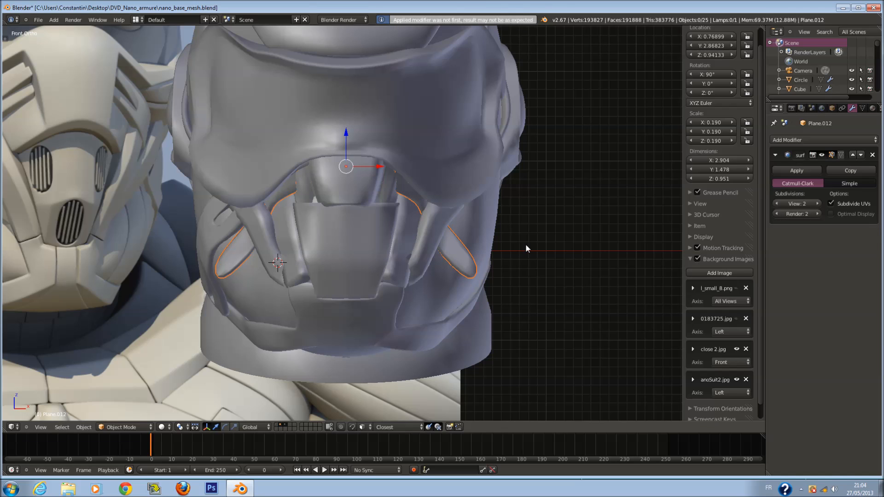
# Set the mean crease of the diagonal cheek strips' whole mesh to 0.8 and save the file.
pyautogui.press('a')
pyautogui.click(721, 75)
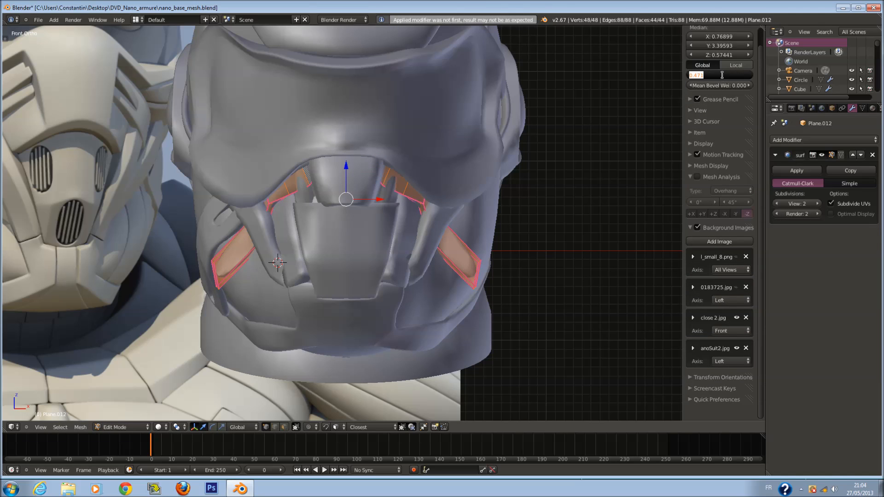
pyautogui.press('Return')
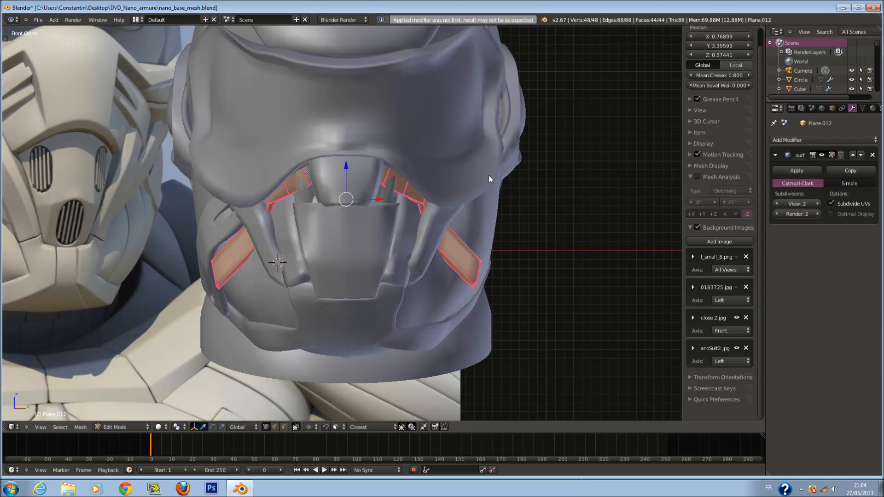
pyautogui.press('Tab')
pyautogui.scroll(-2, 489, 174)
pyautogui.hotkey('ctrl', 's')
pyautogui.click(489, 177)
# Apply the Mirror modifier of the base head shell under the armour plates.
pyautogui.rightClick(427, 279)
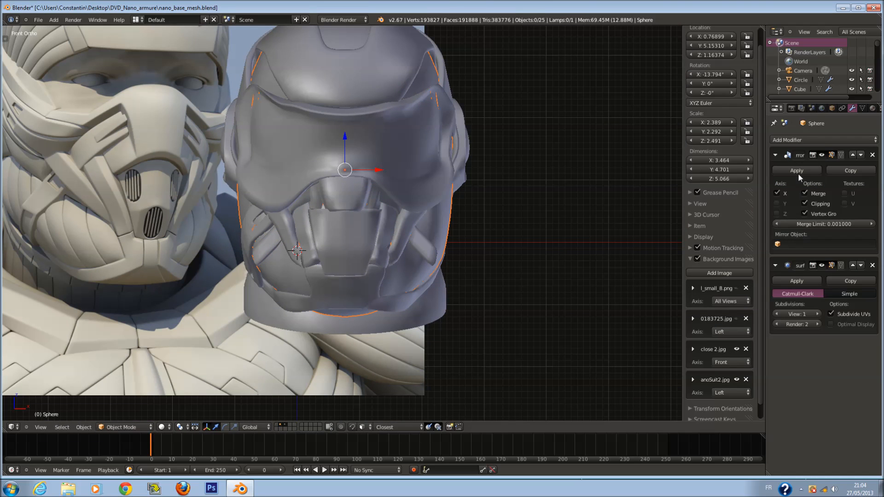
pyautogui.press('Tab')
pyautogui.press('Tab')
pyautogui.click(805, 170)
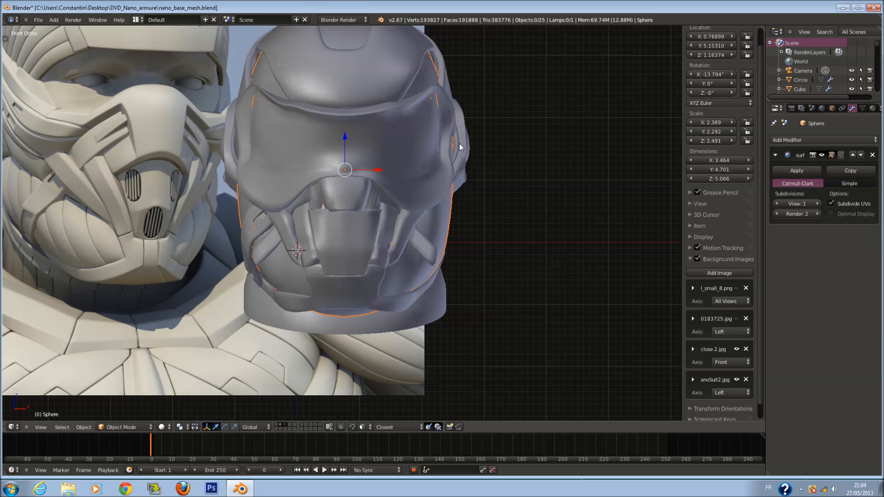
pyautogui.press('Tab')
pyautogui.press('Tab')
# Hide the front visor plate to expose the pieces behind it.
pyautogui.rightClick(380, 126)
pyautogui.rightClick(330, 164)
pyautogui.scroll(2, 319, 166)
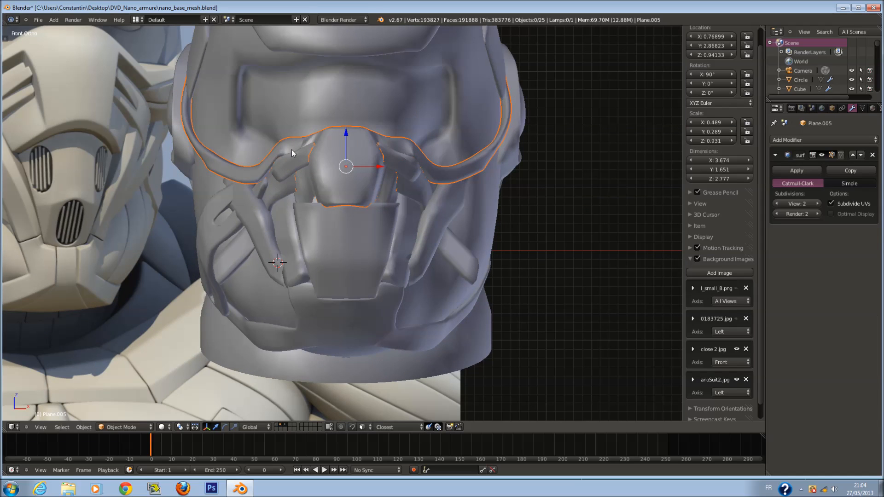
# Apply the Mirror and Solidify modifiers of the short strips beside the nose piece and set their mean crease to 0.7.
pyautogui.rightClick(295, 163)
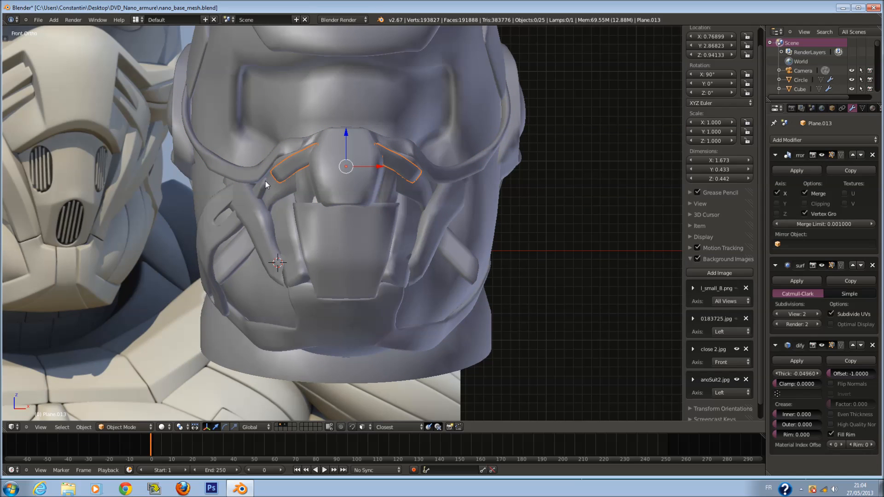
pyautogui.click(788, 171)
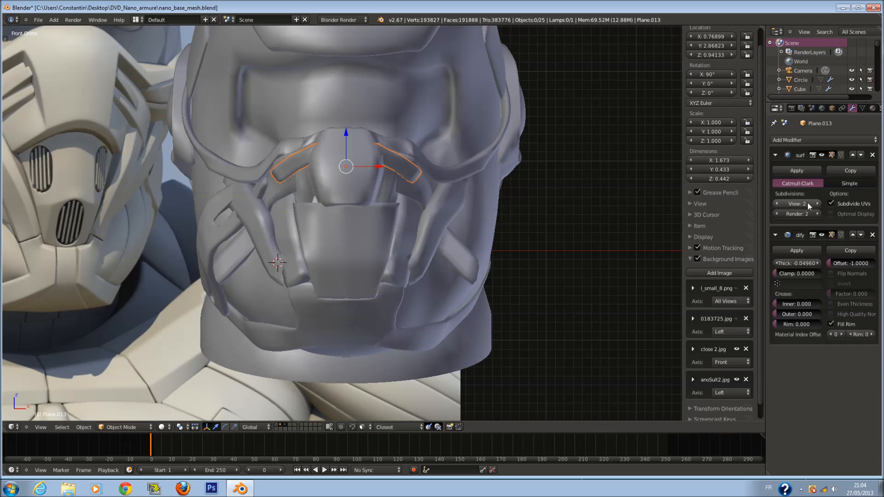
pyautogui.click(797, 251)
pyautogui.press('Tab')
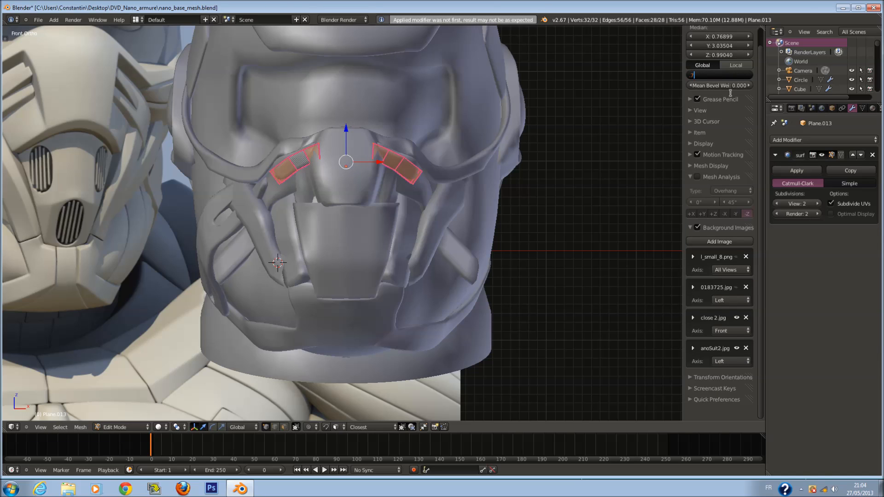
pyautogui.press('Tab')
# Apply the Mirror modifiers of the curved cheek struts and of the small pieces beside the mouth plate.
pyautogui.rightClick(465, 170)
pyautogui.rightClick(435, 196)
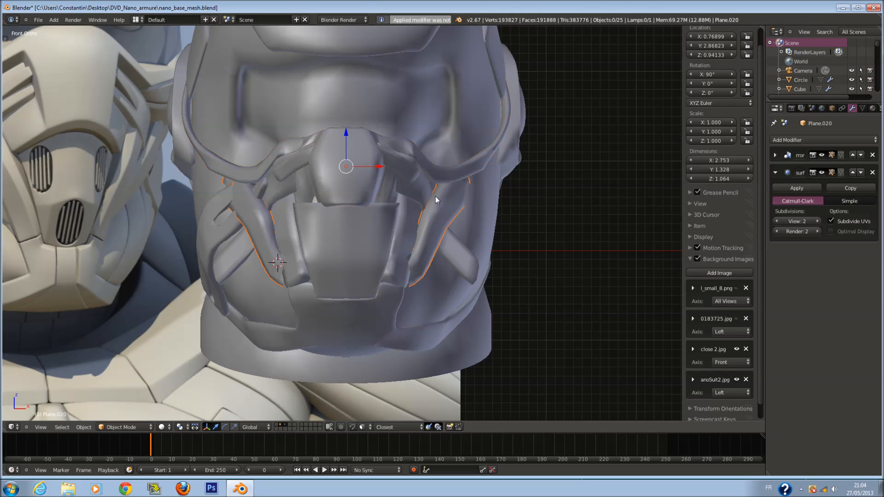
pyautogui.click(775, 155)
pyautogui.click(780, 171)
pyautogui.rightClick(410, 230)
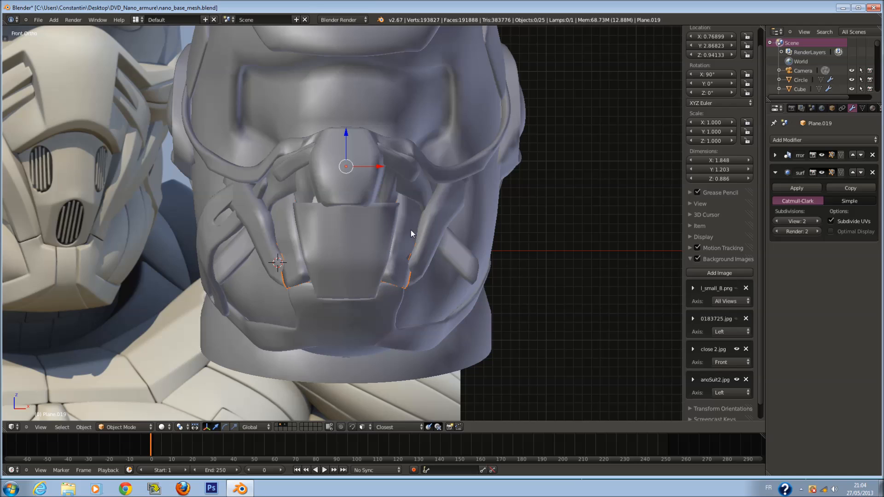
pyautogui.click(775, 155)
pyautogui.click(792, 171)
# Check the modifiers of the cheek and side pieces and apply the Mirror modifier of the ear spheres.
pyautogui.rightClick(393, 232)
pyautogui.rightClick(276, 232)
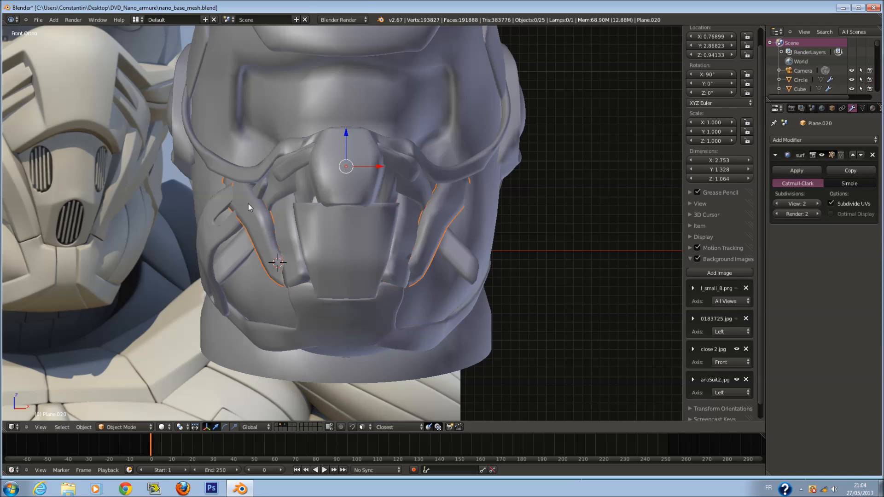
pyautogui.rightClick(230, 159)
pyautogui.rightClick(181, 148)
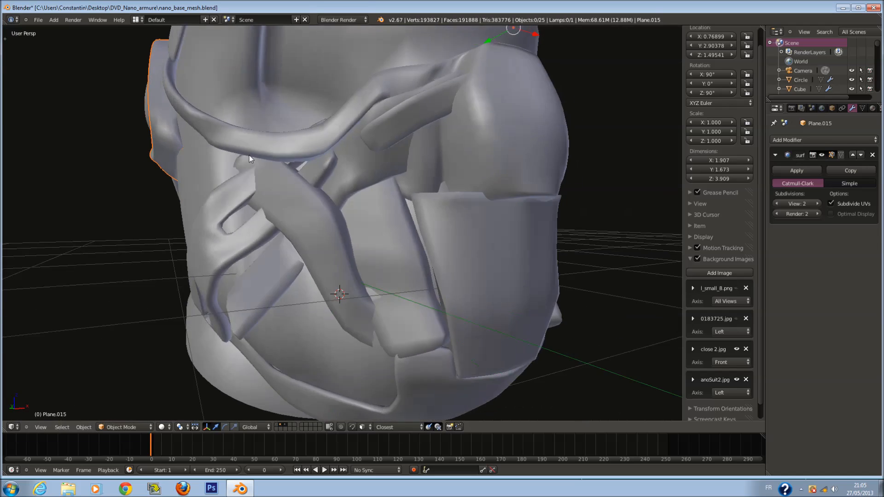
pyautogui.moveTo(249, 155); pyautogui.dragTo(271, 155, button='middle')
pyautogui.scroll(-2, 262, 147)
pyautogui.rightClick(204, 109)
pyautogui.moveTo(204, 107); pyautogui.dragTo(330, 103, button='middle')
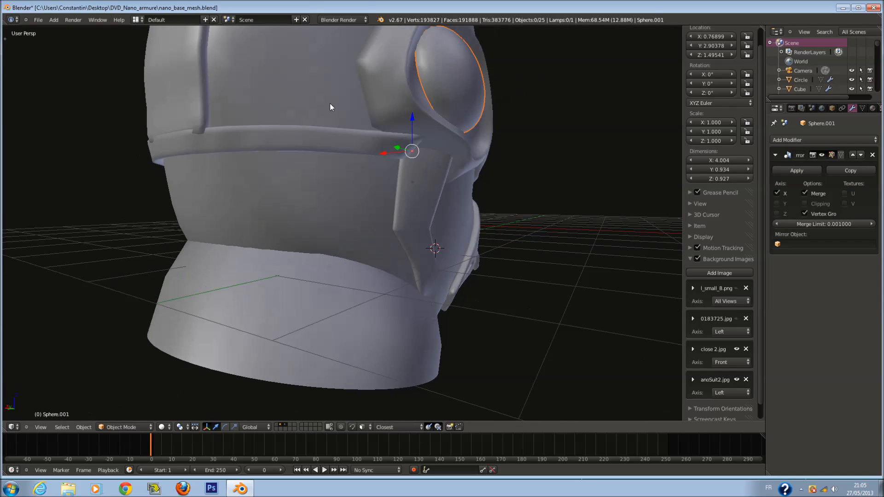
pyautogui.click(803, 171)
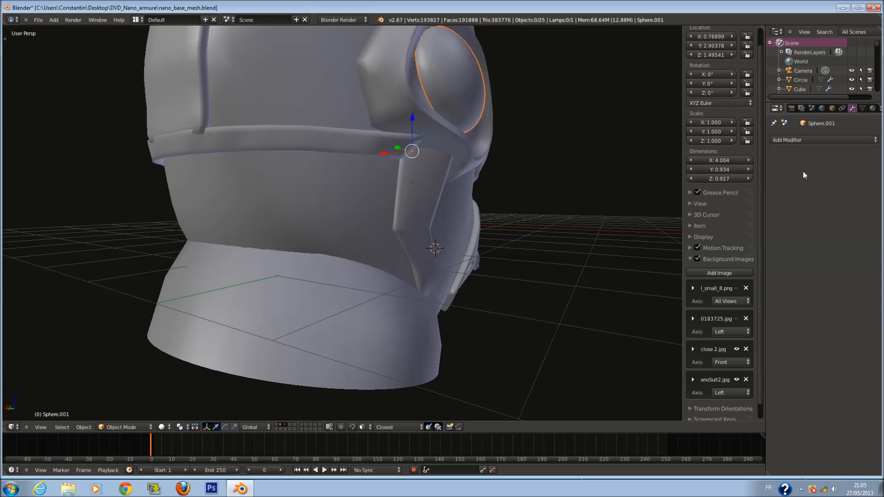
# Check the back band and rear plates for unapplied Mirror modifiers and select the neck piece.
pyautogui.rightClick(433, 195)
pyautogui.moveTo(386, 175); pyautogui.dragTo(410, 174, button='middle')
pyautogui.rightClick(410, 174)
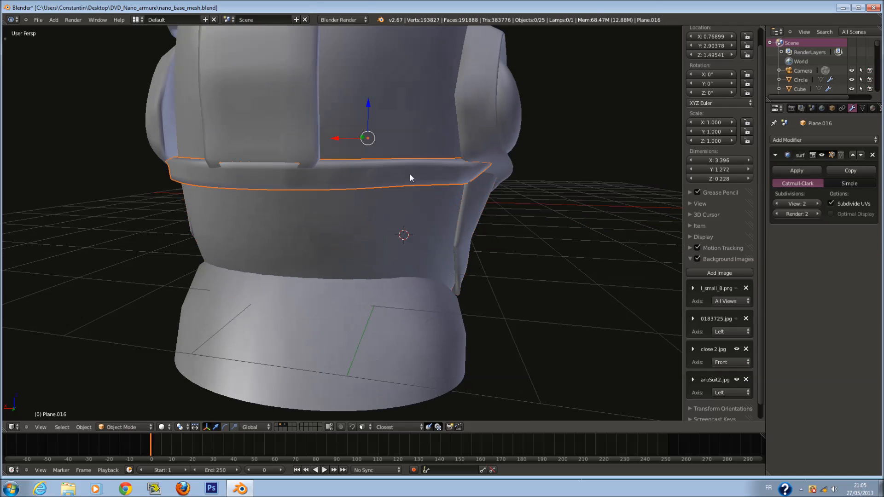
pyautogui.rightClick(284, 111)
pyautogui.moveTo(283, 111); pyautogui.dragTo(365, 129, button='middle')
pyautogui.rightClick(365, 130)
pyautogui.rightClick(446, 318)
# Select all the helmet pieces with the neck piece active and save the file.
pyautogui.scroll(-3, 482, 341)
pyautogui.moveTo(481, 341); pyautogui.dragTo(481, 240, button='middle')
pyautogui.press('a')
pyautogui.scroll(-1, 460, 234)
pyautogui.hotkey('ctrl', 's')
pyautogui.click(447, 231)
# Check the selected pieces in wireframe and join them into a single helmet object.
pyautogui.press('z')
pyautogui.press('z')
pyautogui.scroll(-1, 401, 179)
pyautogui.press('z')
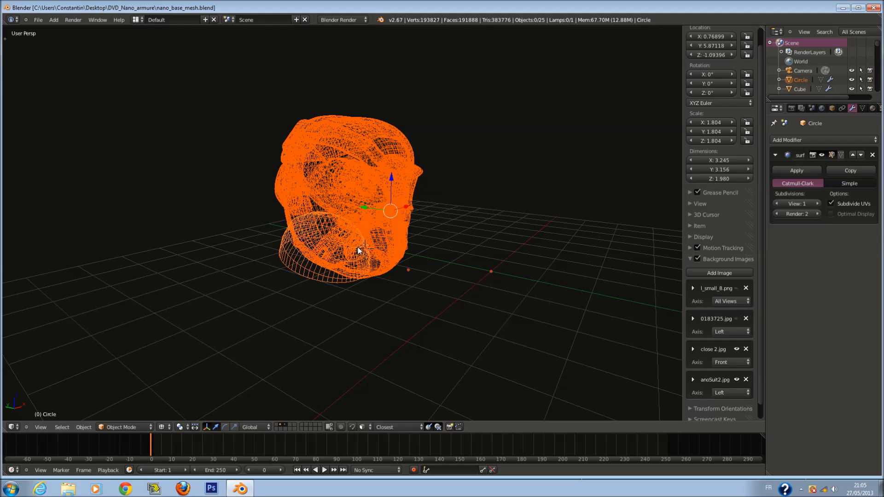
pyautogui.press('z')
pyautogui.moveTo(423, 237); pyautogui.dragTo(361, 186, button='middle')
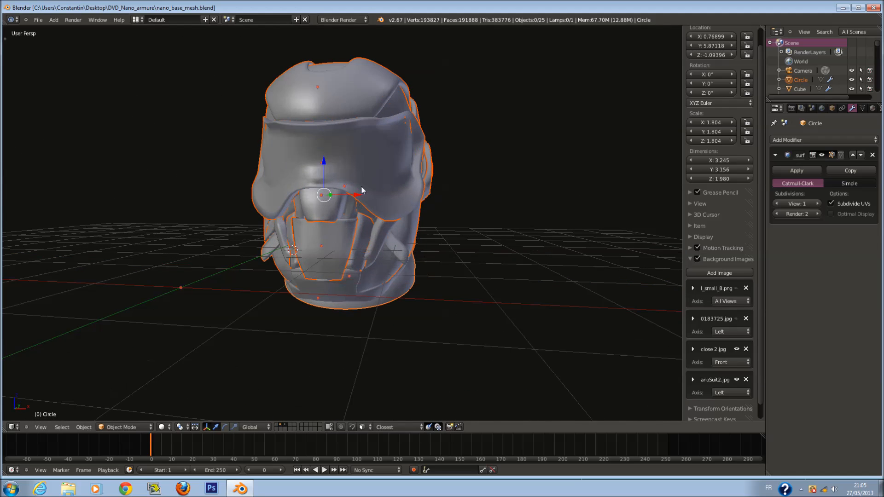
pyautogui.hotkey('ctrl', 'j')
# Try to merge duplicate vertices across the entire joined helmet mesh with Remove Doubles.
pyautogui.moveTo(374, 184); pyautogui.dragTo(481, 192, button='middle')
pyautogui.press('Tab')
pyautogui.press('a')
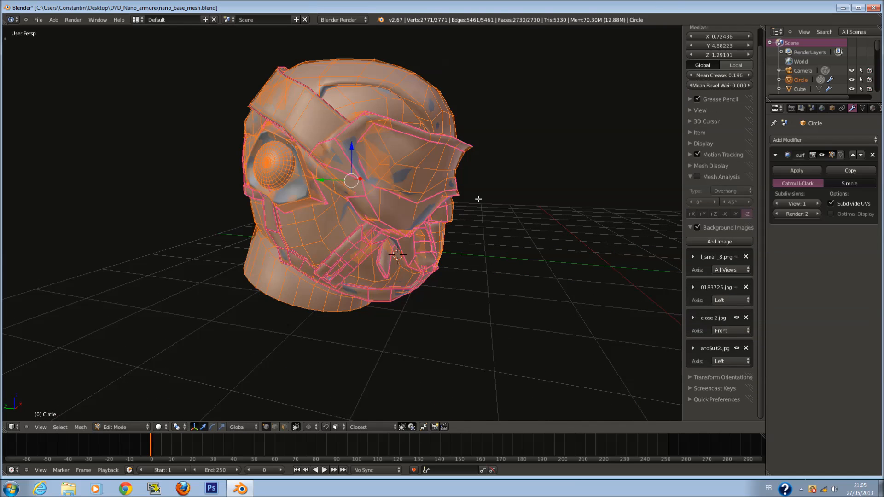
pyautogui.press('t')
pyautogui.click(55, 231)
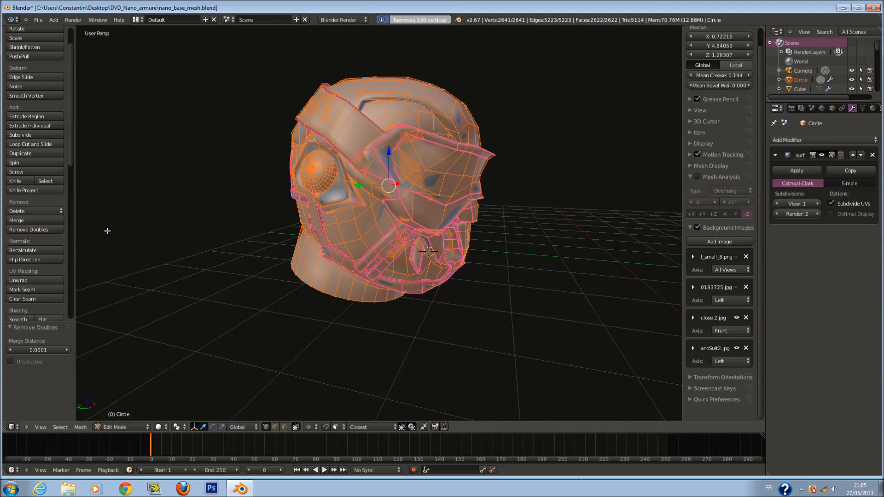
pyautogui.scroll(4, 409, 178)
pyautogui.press('t')
pyautogui.press('Tab')
# Inspect the joined helmet's shading and try to recalculate the normals of its whole mesh.
pyautogui.press('z')
pyautogui.scroll(1, 355, 190)
pyautogui.press('z')
pyautogui.moveTo(355, 190); pyautogui.dragTo(394, 195, button='middle')
pyautogui.scroll(-1, 404, 198)
pyautogui.press('Tab')
pyautogui.press('t')
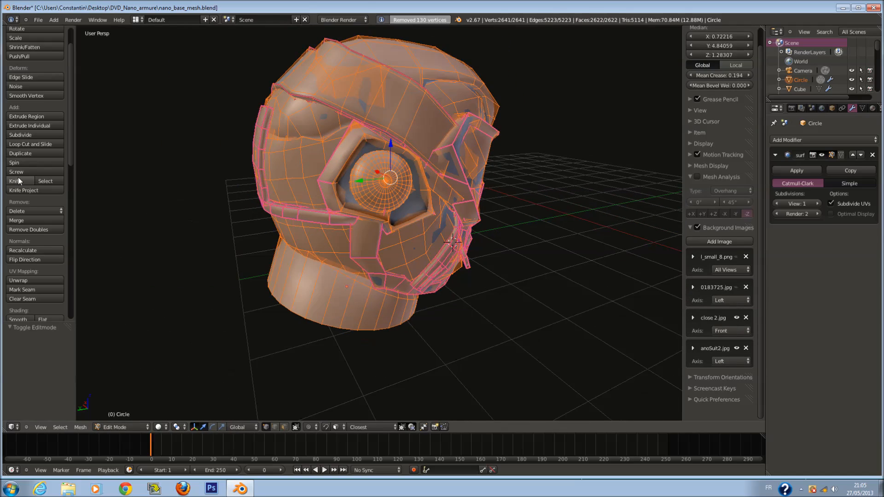
pyautogui.click(48, 251)
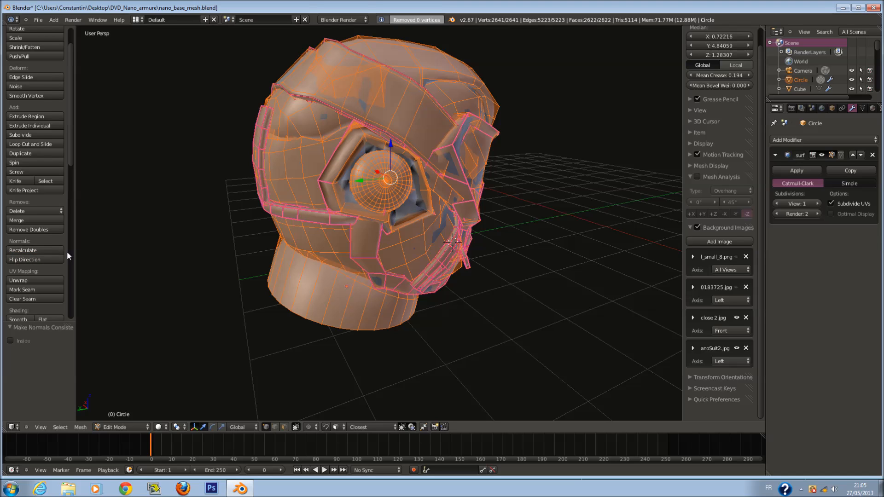
pyautogui.press('a')
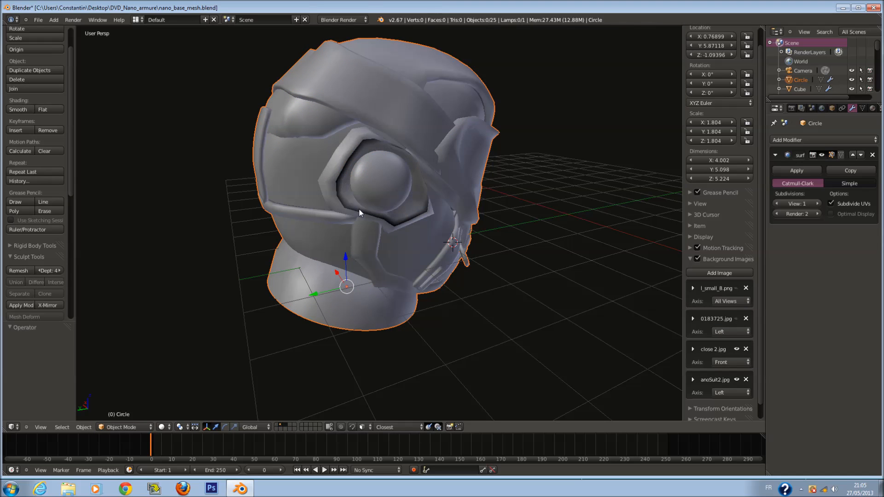
# Try recalculating normals and removing doubles on the fully selected helmet mesh, and save the file.
pyautogui.hotkey('alt', 'h')
pyautogui.press('a')
pyautogui.press('a')
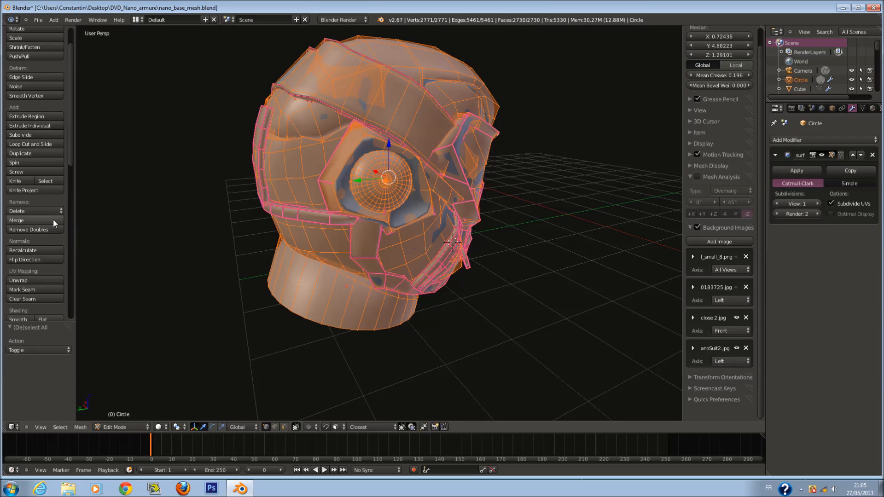
pyautogui.click(47, 249)
pyautogui.click(51, 229)
pyautogui.press('Tab')
pyautogui.hotkey('ctrl', 's')
pyautogui.click(341, 164)
# Try Remove Doubles on the helmet mesh once more, inspect the side of the helmet and undo the removal.
pyautogui.moveTo(341, 165); pyautogui.dragTo(363, 169, button='middle')
pyautogui.press('Tab')
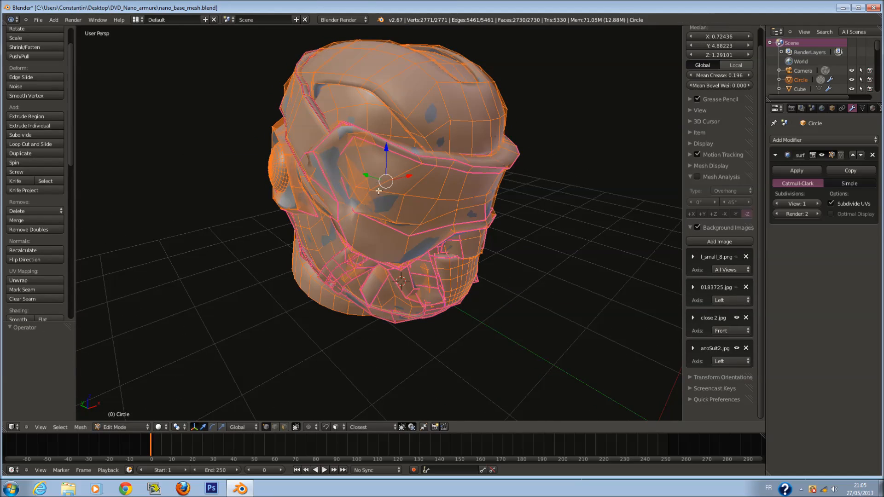
pyautogui.click(44, 229)
pyautogui.moveTo(199, 192); pyautogui.dragTo(453, 193, button='middle')
pyautogui.press('Tab')
pyautogui.scroll(2, 386, 167)
pyautogui.press('Tab')
pyautogui.hotkey('ctrl', 'z')
pyautogui.press('a')
pyautogui.press('Tab')
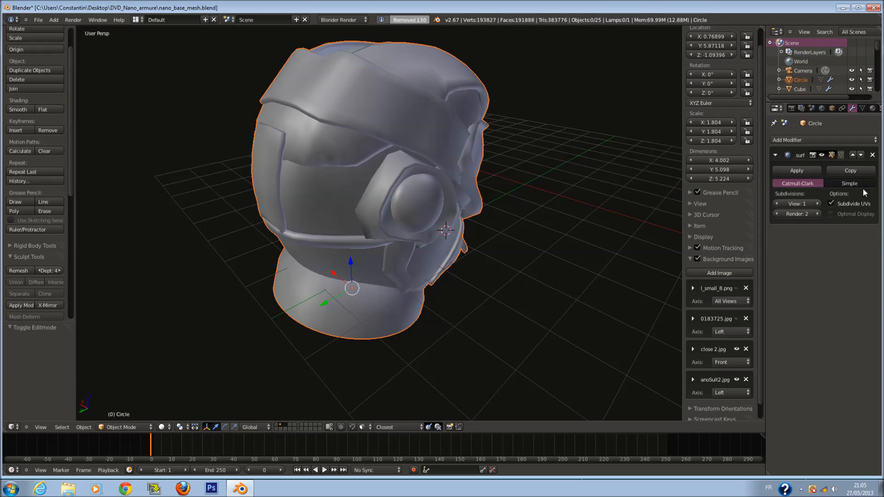
# Delete the helmet's Subdivision Surface modifier and remove doubles from its whole mesh with a merge distance of 0.0001.
pyautogui.click(871, 155)
pyautogui.press('Tab')
pyautogui.moveTo(540, 200); pyautogui.dragTo(116, 222, button='middle')
pyautogui.press('a')
pyautogui.click(29, 229)
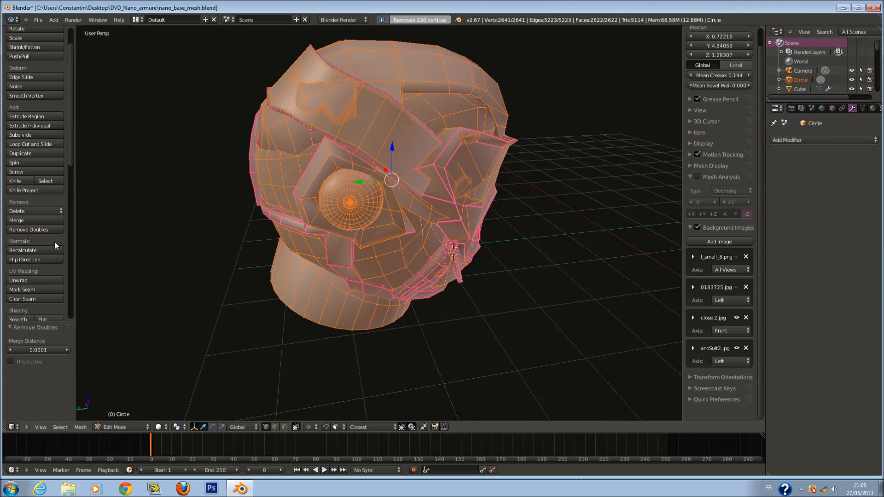
# Save the file and give the helmet a Subdivision Surface modifier at level 1.
pyautogui.press('z')
pyautogui.press('z')
pyautogui.moveTo(309, 199); pyautogui.dragTo(297, 181, button='middle')
pyautogui.press('Tab')
pyautogui.hotkey('ctrl', 's')
pyautogui.click(332, 182)
pyautogui.hotkey('ctrl', '1')
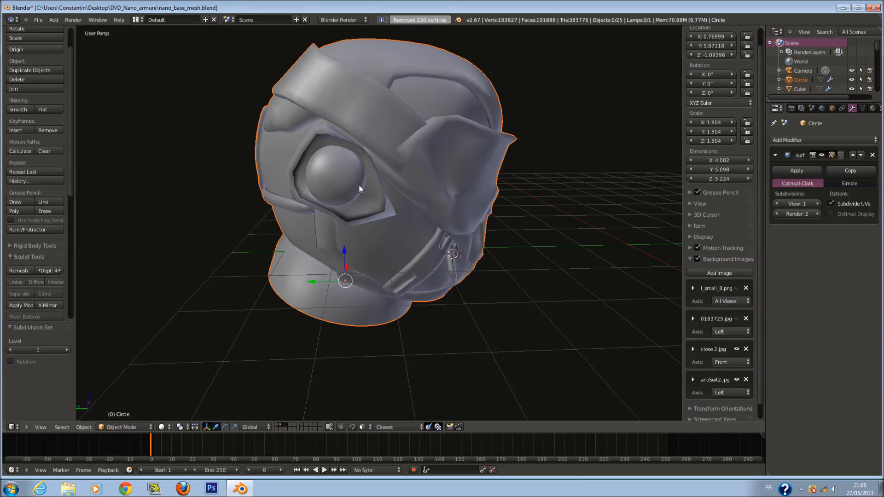
# Recalculate the normals of the whole helmet mesh and save the file.
pyautogui.press('Tab')
pyautogui.click(41, 249)
pyautogui.press('Tab')
pyautogui.moveTo(397, 190); pyautogui.dragTo(280, 197, button='middle')
pyautogui.hotkey('ctrl', 's')
# Raise the helmet's subdivision to level 2 and inspect the smoothed result from several sides.
pyautogui.hotkey('ctrl', '2')
pyautogui.moveTo(579, 238); pyautogui.dragTo(501, 203, button='middle')
pyautogui.press('a')
pyautogui.scroll(-1, 451, 223)
pyautogui.moveTo(451, 223); pyautogui.dragTo(488, 222, button='middle')
pyautogui.press('a')
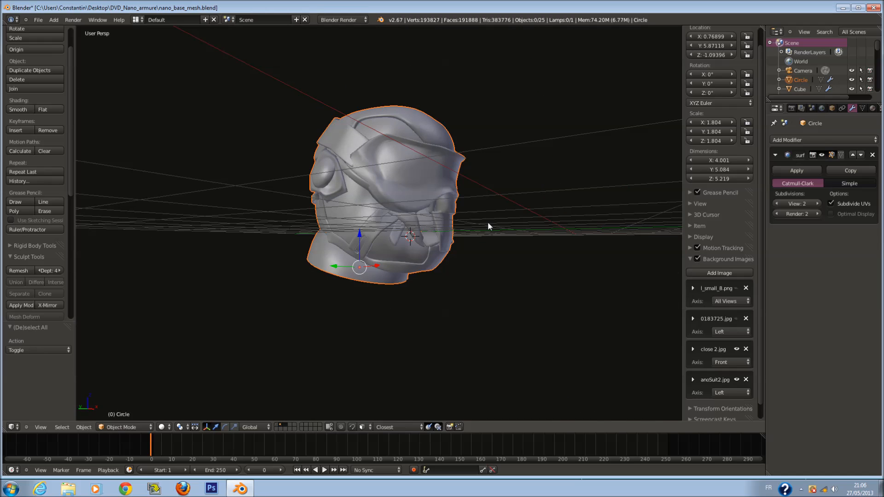
# Save the file over the existing one and inspect the smoothed helmet from behind.
pyautogui.press('ctrl+KP_1')
pyautogui.press('a')
pyautogui.hotkey('ctrl', 's')
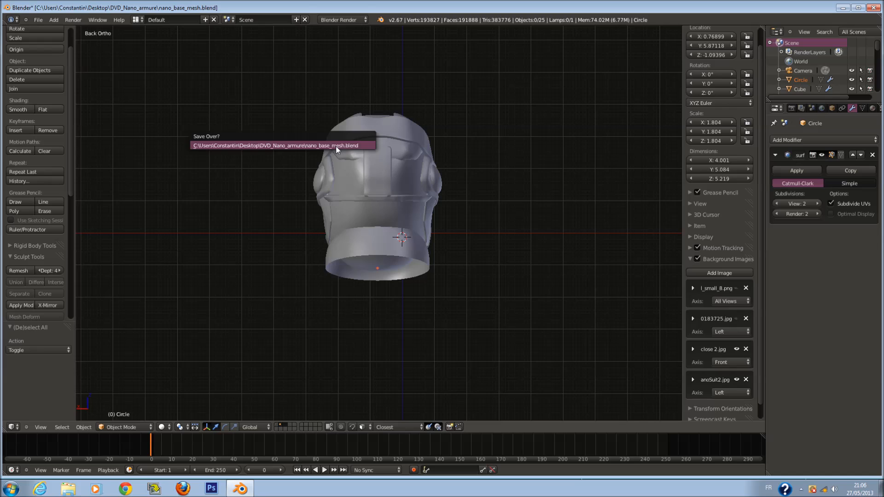
pyautogui.scroll(7, 382, 160)
pyautogui.scroll(-2, 383, 156)
pyautogui.press('a')
pyautogui.scroll(-2, 398, 167)
pyautogui.hotkey('ctrl', 's')
pyautogui.click(398, 167)
pyautogui.moveTo(398, 167); pyautogui.dragTo(457, 175, button='middle')
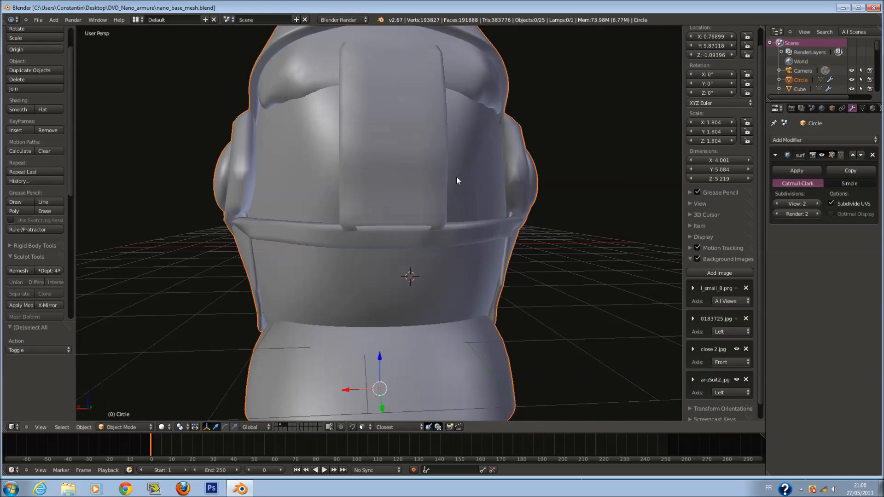
pyautogui.scroll(-3, 456, 180)
pyautogui.scroll(-2, 456, 226)
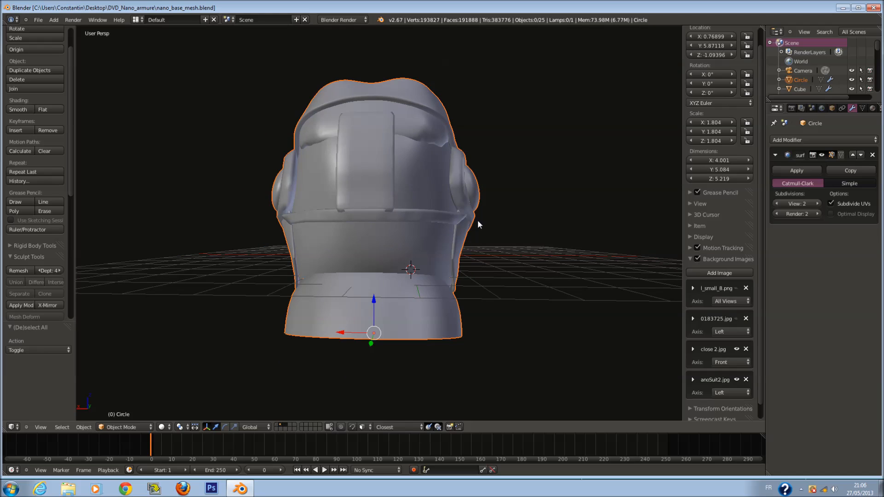
# Move the helmet to the first layer and show that layer together with the body model.
pyautogui.press('m')
pyautogui.click(613, 252)
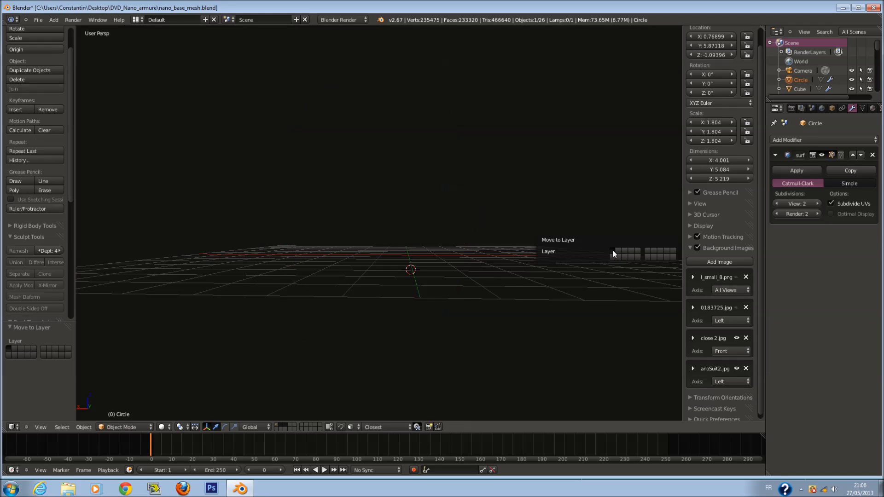
pyautogui.click(276, 425)
pyautogui.press('KP_5')
pyautogui.press('KP_3')
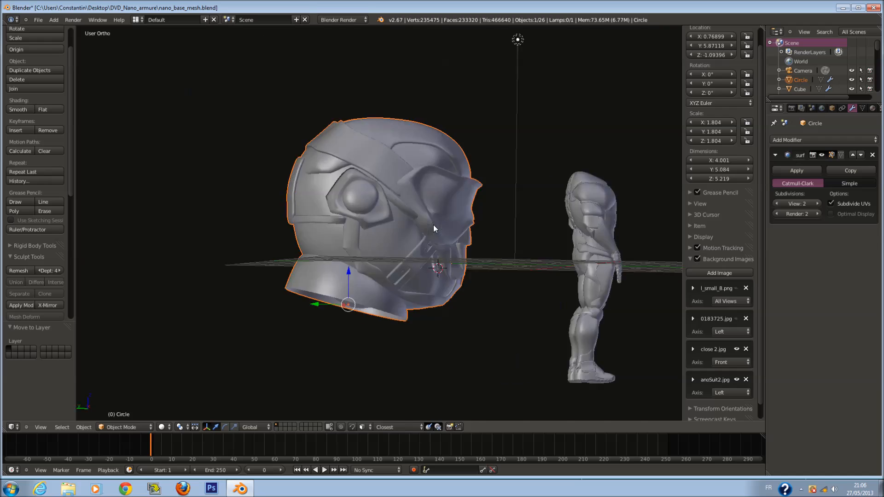
# Scale the helmet down to about 0.765 in the front view so it comes closer to the body's size.
pyautogui.press('KP_1')
pyautogui.press('z')
pyautogui.press('s')
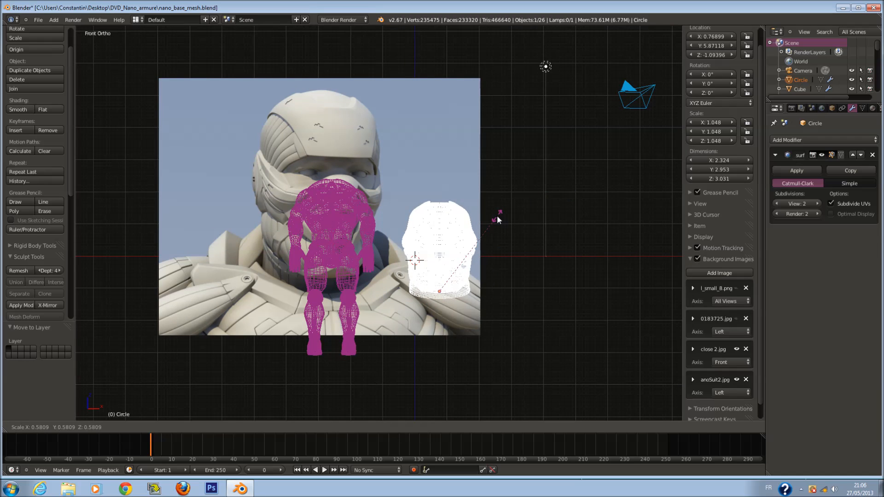
pyautogui.click(496, 215)
pyautogui.scroll(2, 496, 220)
pyautogui.press('z')
pyautogui.press('s')
pyautogui.click(526, 263)
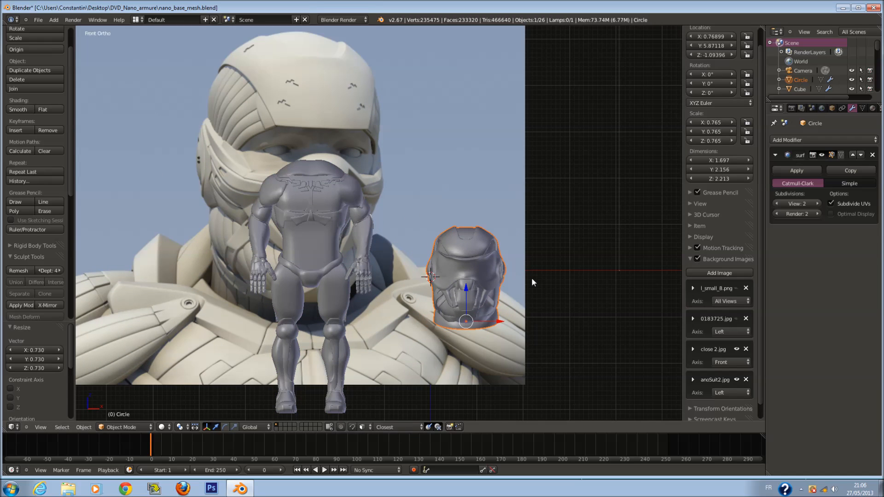
# Snap the 3D cursor to the body's neck piece and snap the helmet to that cursor.
pyautogui.press('g')
pyautogui.rightClick(386, 162)
pyautogui.rightClick(314, 162)
pyautogui.hotkey('shift', 's')
pyautogui.click(370, 181)
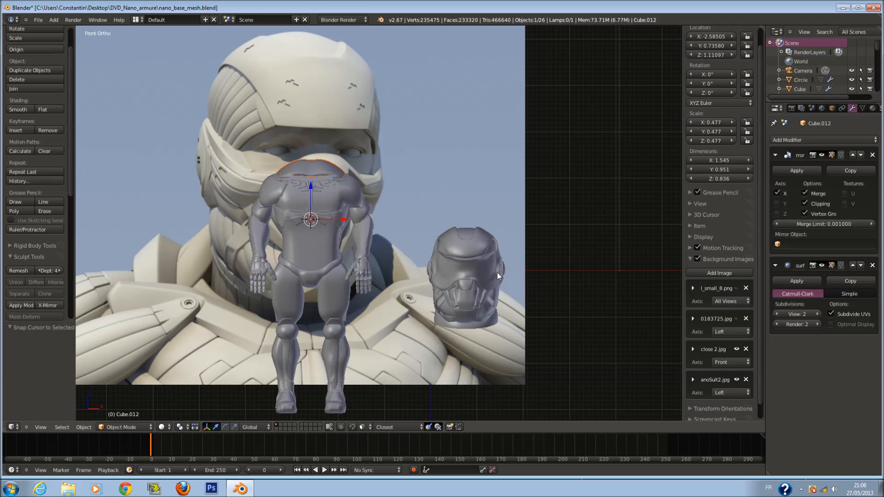
pyautogui.rightClick(497, 273)
pyautogui.hotkey('shift', 's')
pyautogui.click(501, 264)
# Raise the helmet along Z above the body's neck and shrink it to a scale of about 0.379.
pyautogui.press('s')
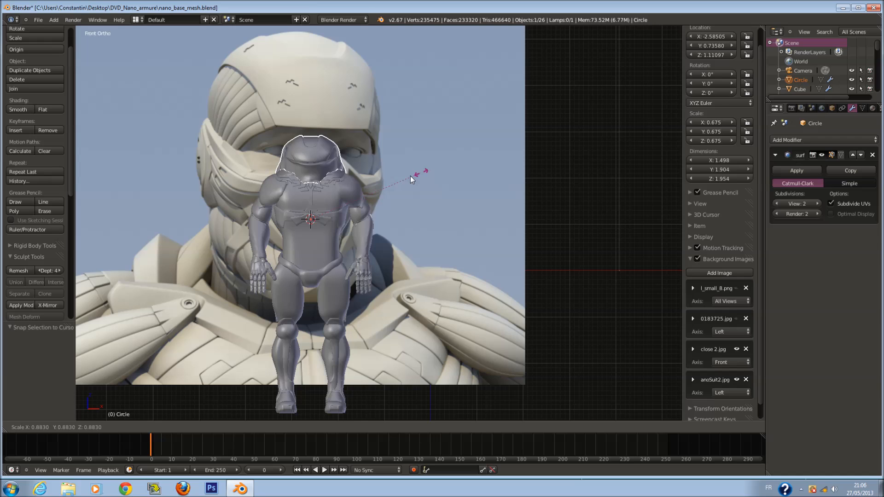
pyautogui.click(363, 184)
pyautogui.press('g')
pyautogui.press('z')
pyautogui.click(319, 121)
pyautogui.press('s')
pyautogui.click(364, 146)
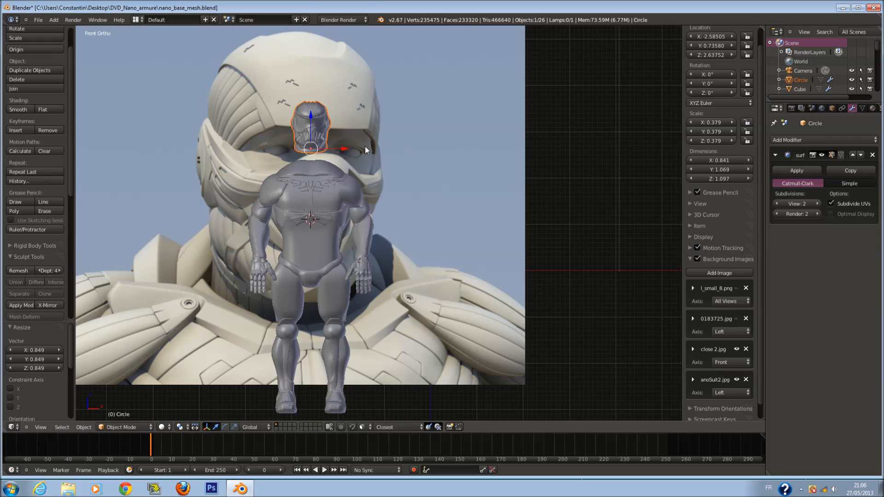
# In the left view, hide the anoSuit2.jpg background and show the 0183725.jpg blueprint instead.
pyautogui.press('KP_3')
pyautogui.keyDown('ctrl'); pyautogui.scroll(-2, 334, 116); pyautogui.keyUp('ctrl')
pyautogui.press('ctrl+KP_3')
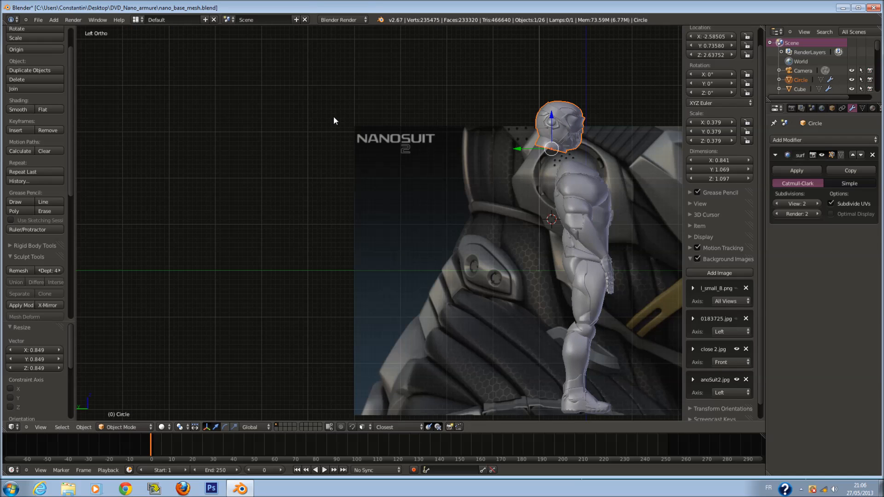
pyautogui.click(736, 289)
pyautogui.click(737, 288)
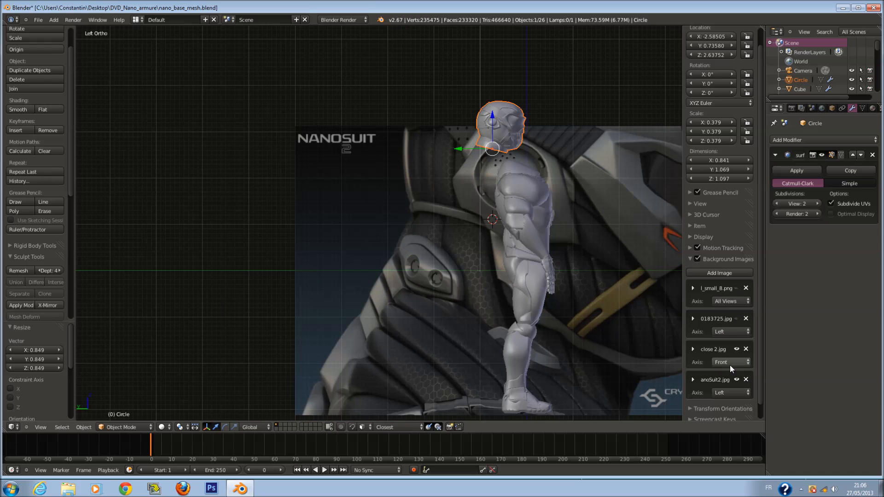
pyautogui.click(737, 377)
pyautogui.click(736, 320)
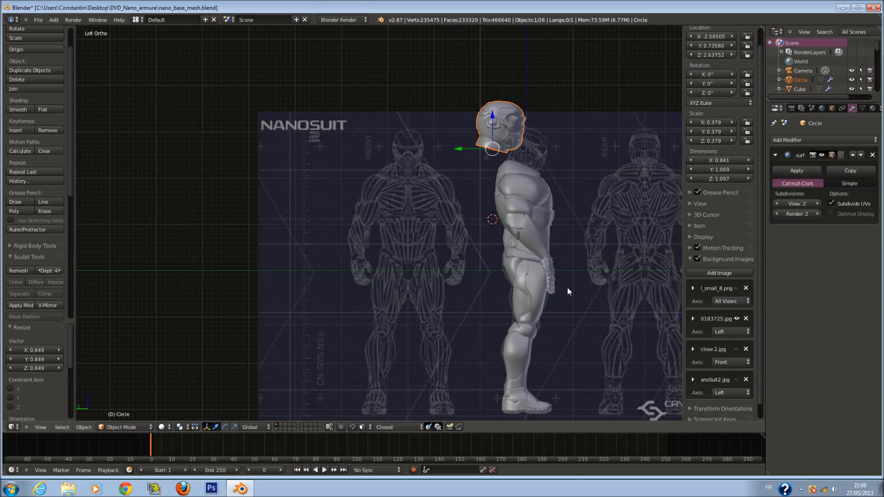
# Shrink the helmet to a scale of about 0.266 in wireframe and move it over the side-view blueprint's head.
pyautogui.keyDown('shift'); pyautogui.moveTo(580, 169); pyautogui.dragTo(521, 215, button='middle'); pyautogui.keyUp('shift')
pyautogui.keyDown('ctrl'); pyautogui.scroll(5, 520, 215); pyautogui.keyUp('ctrl')
pyautogui.scroll(5, 402, 123)
pyautogui.press('z')
pyautogui.keyDown('ctrl'); pyautogui.scroll(-2, 402, 124); pyautogui.keyUp('ctrl')
pyautogui.keyDown('ctrl'); pyautogui.scroll(6, 402, 123); pyautogui.keyUp('ctrl')
pyautogui.hotkey('ctrl', 's')
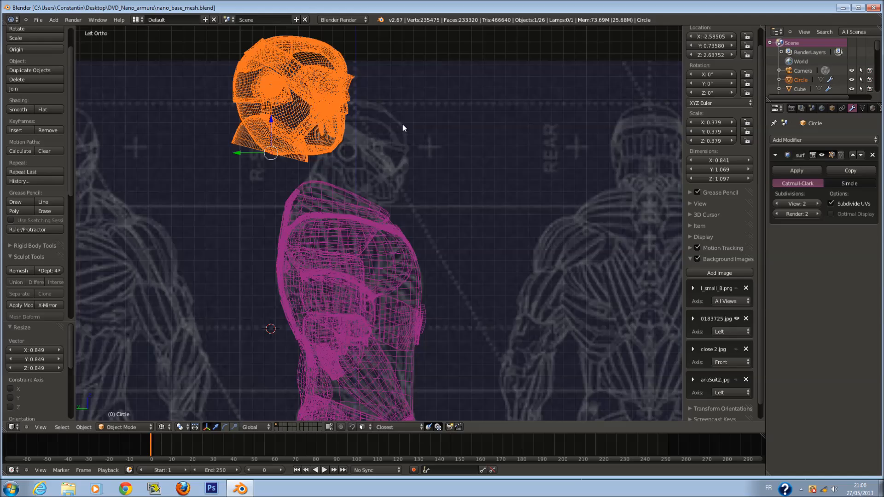
pyautogui.keyDown('shift'); pyautogui.scroll(5, 405, 126); pyautogui.keyUp('shift')
pyautogui.scroll(1, 455, 171)
pyautogui.press('s')
pyautogui.click(380, 166)
pyautogui.press('g')
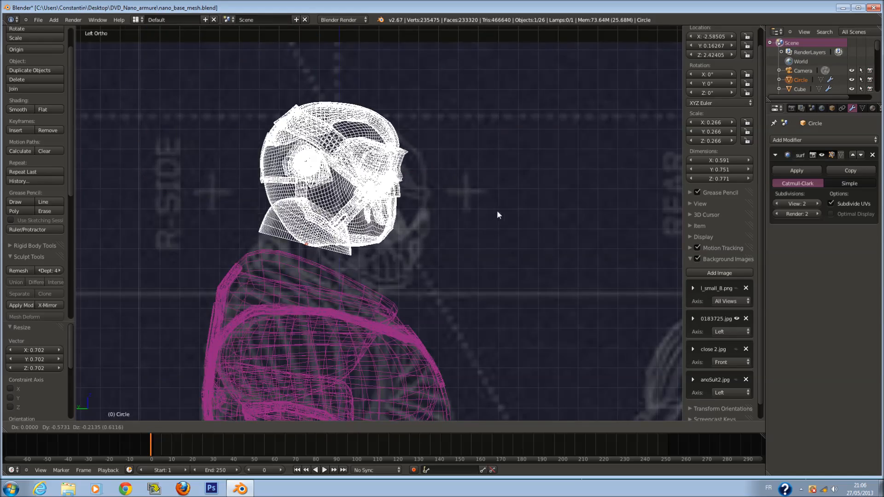
pyautogui.click(507, 236)
# Tilt the helmet to about 6.2° around X, enlarge it to about 0.321 and seat it on the neck.
pyautogui.press('s')
pyautogui.click(532, 248)
pyautogui.press('r')
pyautogui.click(539, 251)
pyautogui.press('s')
pyautogui.click(516, 258)
pyautogui.press('g')
pyautogui.click(511, 284)
pyautogui.press('r')
pyautogui.click(452, 322)
pyautogui.press('s')
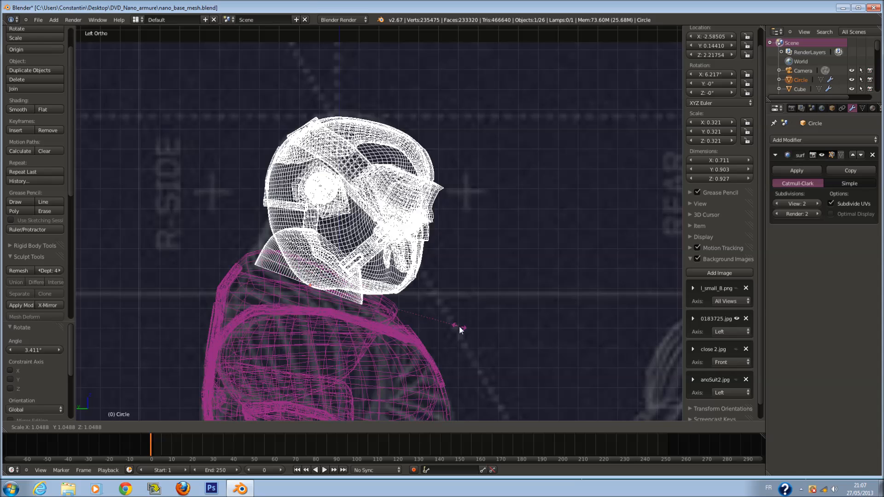
pyautogui.click(468, 308)
pyautogui.press('g')
pyautogui.click(466, 307)
# Save the file and check the helmet on the whole body from the front, back and side.
pyautogui.press('z')
pyautogui.moveTo(462, 235)
pyautogui.mouseDown(button='middle')
pyautogui.moveTo(424, 217)
pyautogui.moveTo(355, 211)
pyautogui.mouseUp(button='middle')
pyautogui.scroll(-3, 355, 211)
pyautogui.press('ctrl+KP_1')
pyautogui.press('KP_3')
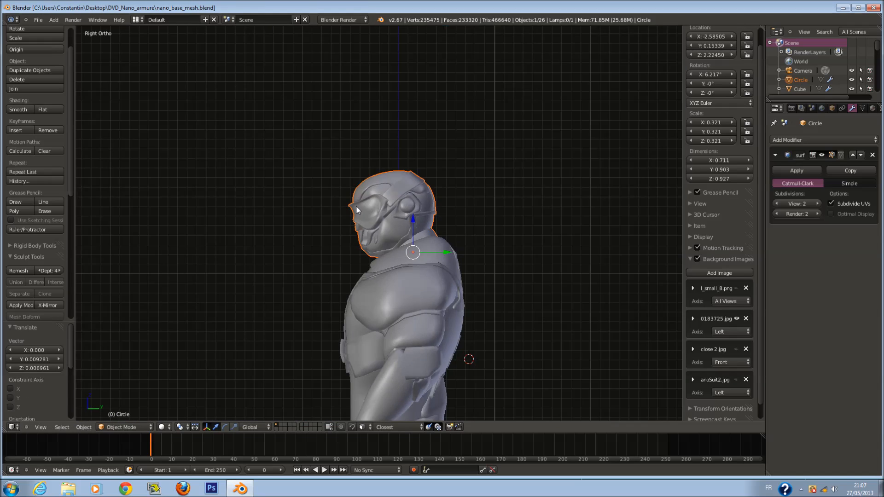
pyautogui.press('KP_1')
pyautogui.scroll(-2, 417, 238)
pyautogui.press('a')
pyautogui.press('Home')
pyautogui.hotkey('ctrl', 's')
pyautogui.scroll(-2, 427, 266)
pyautogui.moveTo(397, 228)
pyautogui.mouseDown(button='middle')
pyautogui.moveTo(449, 241)
pyautogui.moveTo(418, 243)
pyautogui.moveTo(529, 235)
pyautogui.moveTo(410, 220)
pyautogui.mouseUp(button='middle')
pyautogui.press('a')
pyautogui.press('a')
pyautogui.press('ctrl+KP_1')
pyautogui.press('KP_3')
pyautogui.press('KP_1')
pyautogui.press('KP_1')
pyautogui.scroll(4, 413, 180)
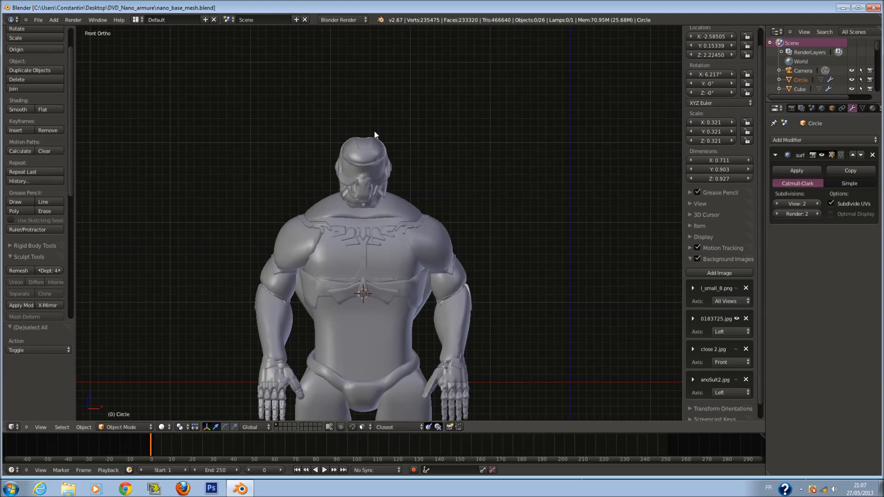
# Enlarge the helmet to a scale of about 0.349 in the front view and view it from the side.
pyautogui.rightClick(381, 159)
pyautogui.scroll(2, 395, 166)
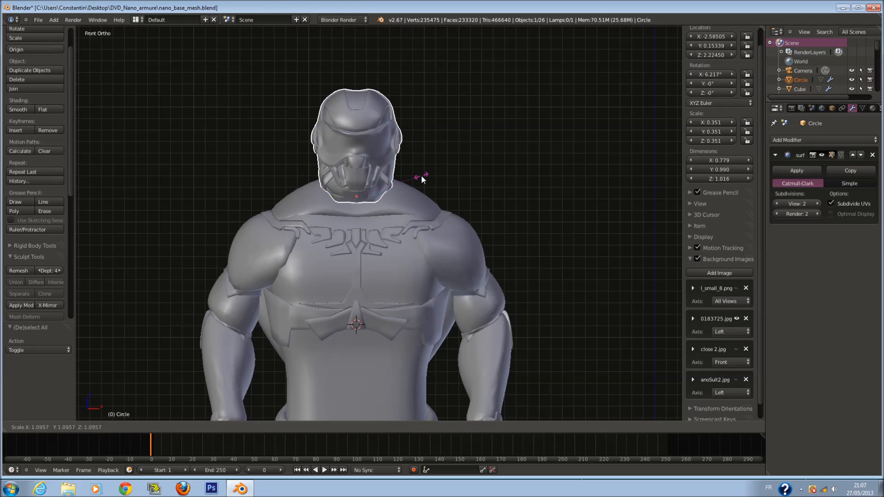
pyautogui.press('s')
pyautogui.rightClick(429, 176)
pyautogui.press('s')
pyautogui.rightClick(427, 185)
pyautogui.press('s')
pyautogui.click(449, 211)
pyautogui.moveTo(448, 211); pyautogui.dragTo(527, 207, button='middle')
# Enlarge the helmet to a scale of about 0.366 against the left-view blueprint and save the file.
pyautogui.press('a')
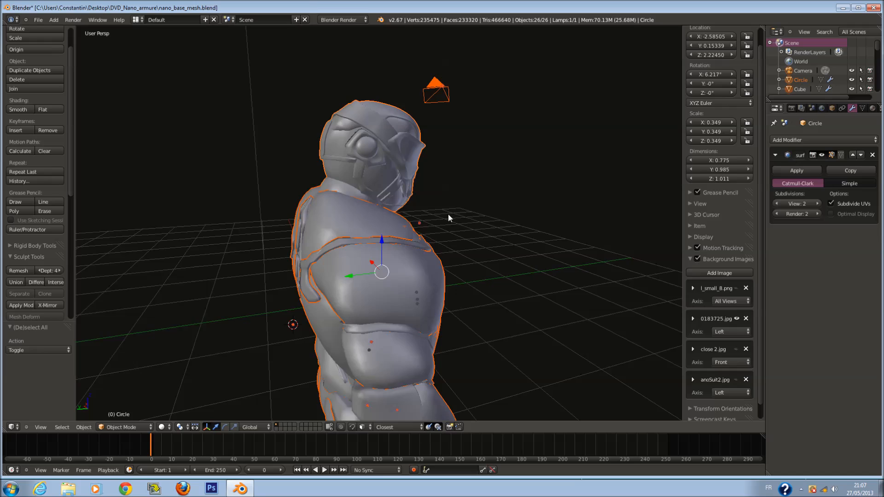
pyautogui.moveTo(448, 213); pyautogui.dragTo(430, 209, button='middle')
pyautogui.press('ctrl+KP_3')
pyautogui.press('z')
pyautogui.scroll(-2, 405, 189)
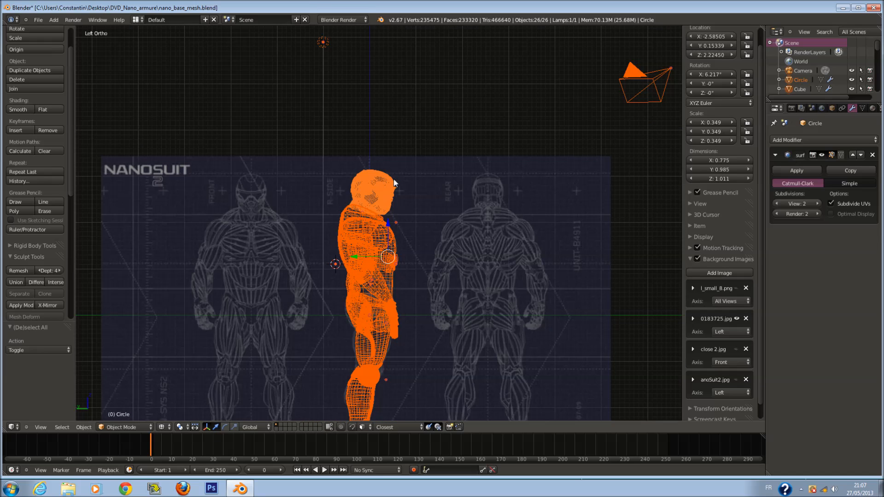
pyautogui.press('a')
pyautogui.rightClick(393, 179)
pyautogui.scroll(-1, 399, 193)
pyautogui.press('s')
pyautogui.click(422, 240)
pyautogui.press('z')
pyautogui.hotkey('ctrl', 's')
pyautogui.click(426, 230)
# Compare the helmet's size with the blueprint heads in wireframe and solid shading.
pyautogui.press('z')
pyautogui.scroll(2, 354, 223)
pyautogui.scroll(-3, 358, 232)
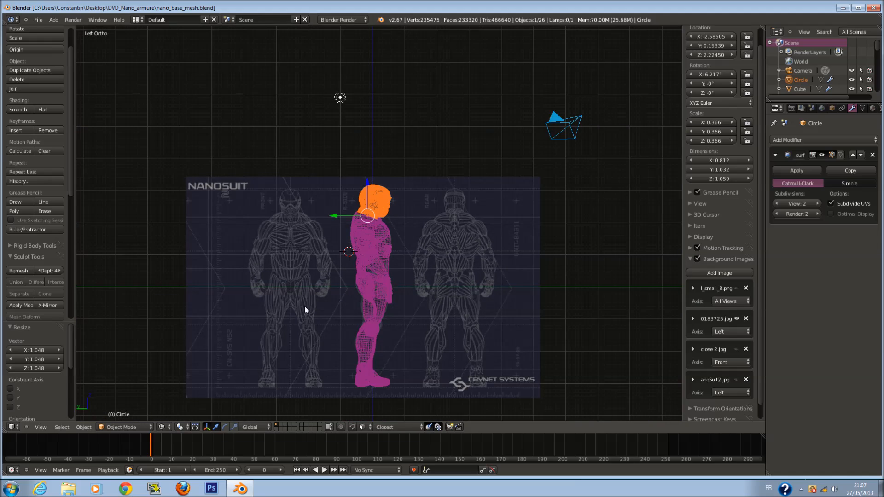
pyautogui.scroll(3, 464, 237)
pyautogui.press('z')
pyautogui.press('z')
pyautogui.scroll(2, 451, 221)
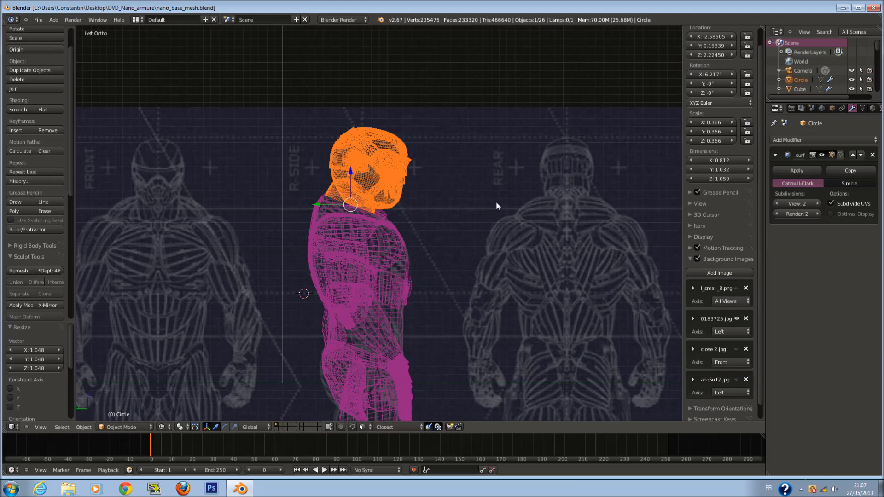
pyautogui.press('s')
pyautogui.rightClick(489, 199)
pyautogui.scroll(2, 460, 201)
pyautogui.press('z')
pyautogui.press('z')
pyautogui.scroll(5, 442, 199)
# Set the helmet's viewport subdivision to 0, scale it down to about 0.331 and shift it onto the blueprint's head.
pyautogui.moveTo(785, 204); pyautogui.dragTo(737, 204)
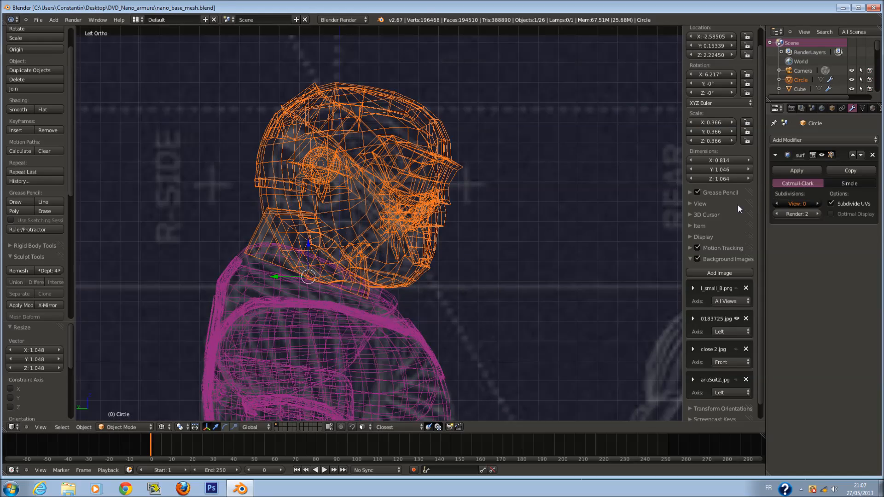
pyautogui.press('s')
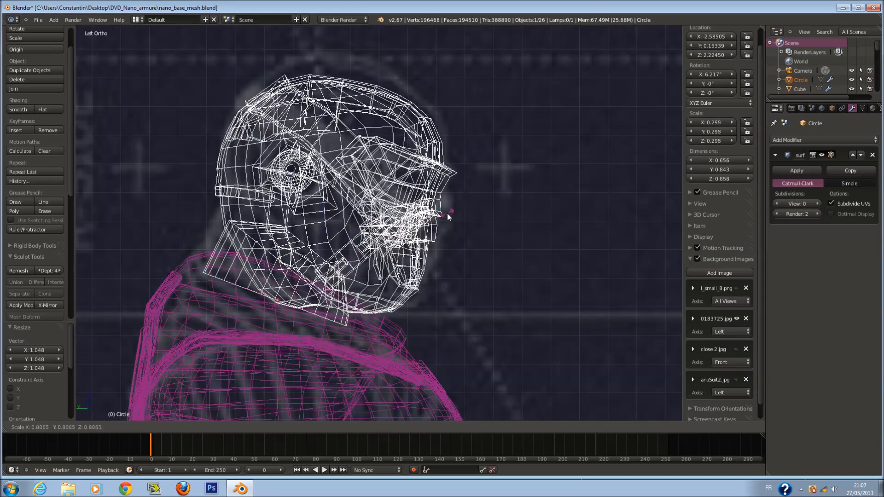
pyautogui.click(477, 223)
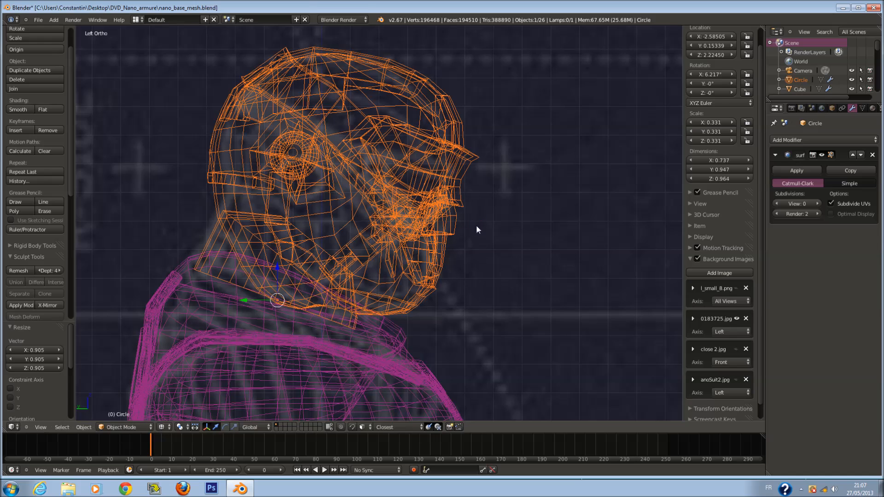
pyautogui.press('g')
pyautogui.click(458, 233)
pyautogui.press('z')
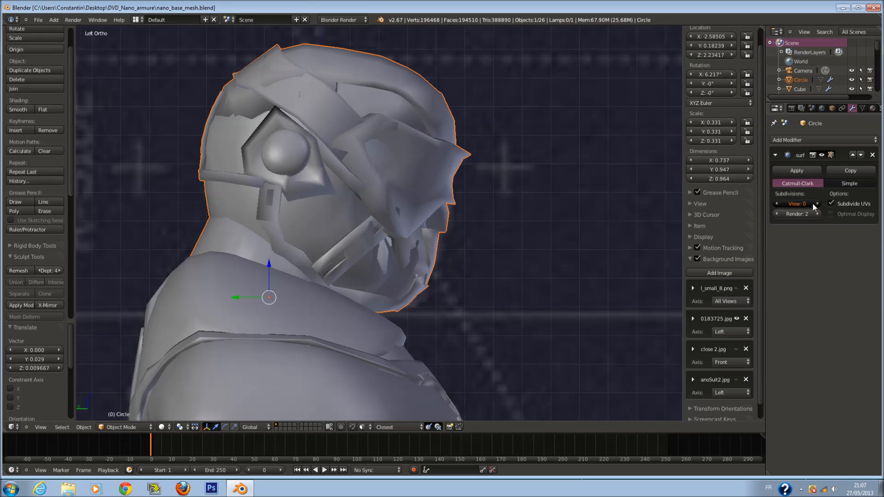
# Set the helmet's viewport subdivision level to 1, deselect everything and save the file.
pyautogui.click(814, 204)
pyautogui.press('a')
pyautogui.hotkey('ctrl', 's')
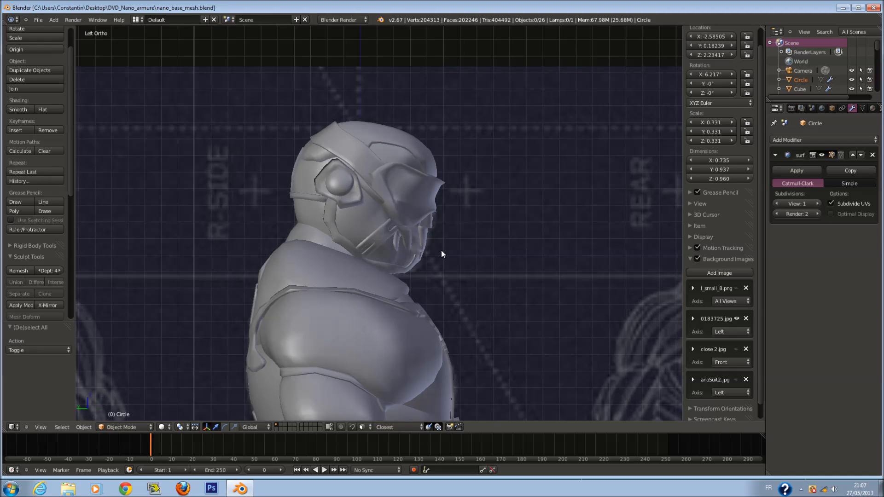
pyautogui.press('KP_1')
pyautogui.scroll(-4, 441, 250)
# Apply the Mirror modifier of the shoulder pieces.
pyautogui.rightClick(421, 216)
pyautogui.scroll(2, 421, 216)
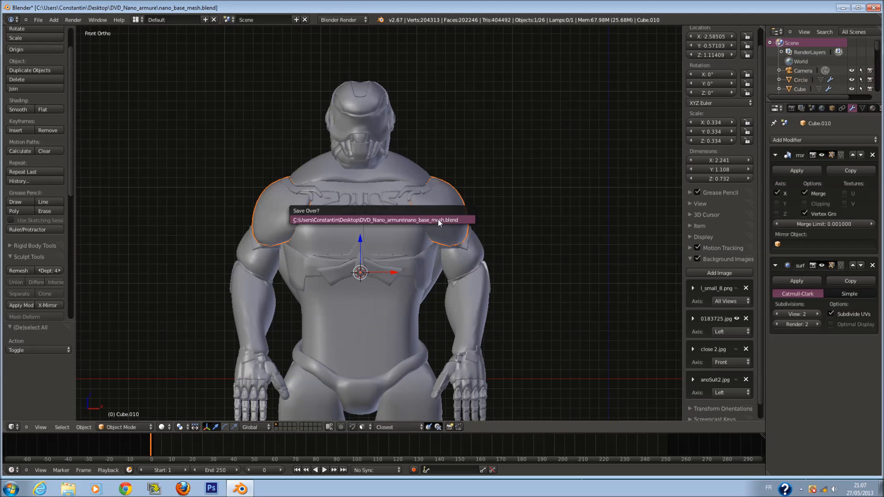
pyautogui.click(775, 156)
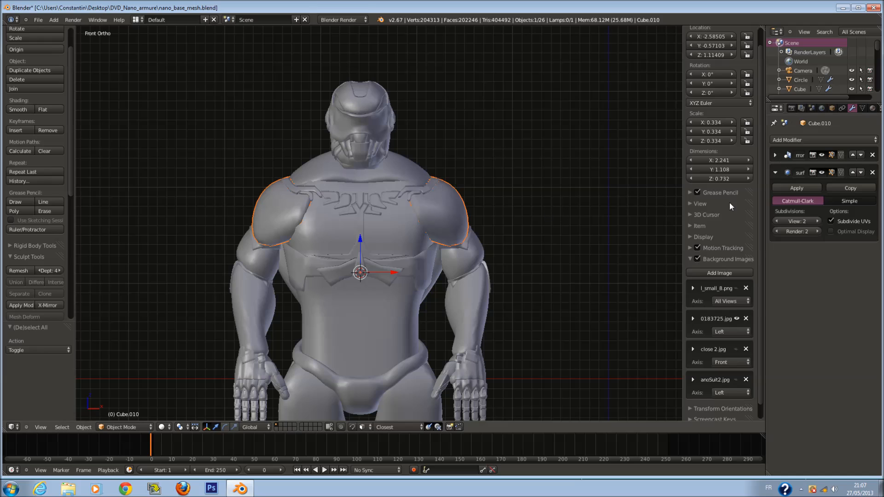
pyautogui.click(775, 172)
pyautogui.click(774, 156)
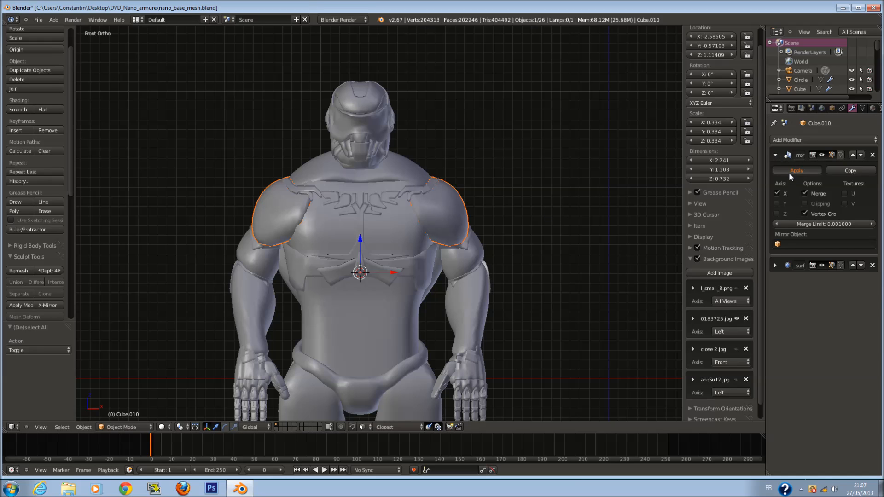
pyautogui.click(788, 173)
# Apply the Mirror modifiers of the upper-arm and forearm pieces.
pyautogui.keyDown('shift'); pyautogui.scroll(-2, 438, 243); pyautogui.keyUp('shift')
pyautogui.rightClick(438, 243)
pyautogui.click(786, 170)
pyautogui.rightClick(479, 248)
pyautogui.click(776, 173)
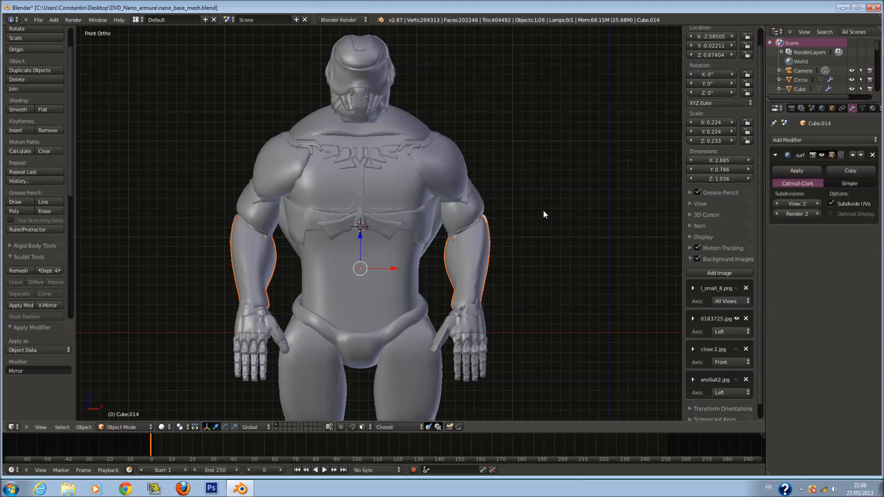
# Apply the Mirror modifiers of the bands below the shoulders and of the elbow pieces.
pyautogui.rightClick(446, 186)
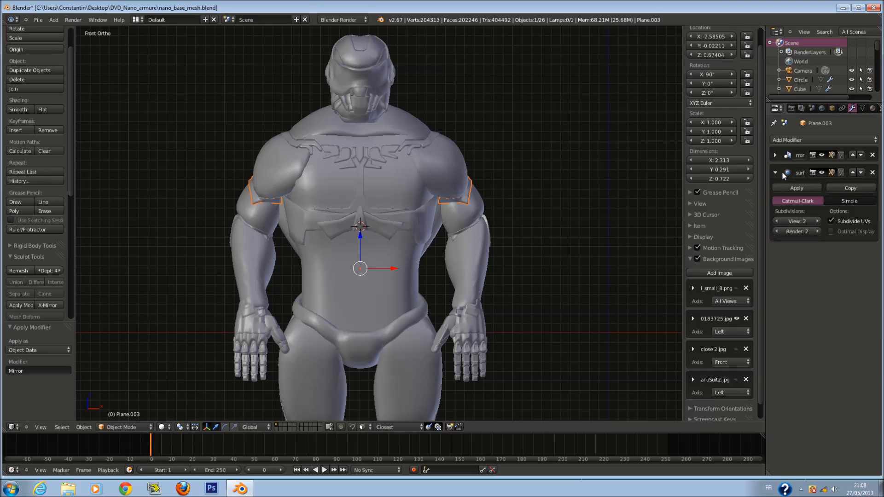
pyautogui.click(775, 155)
pyautogui.click(785, 171)
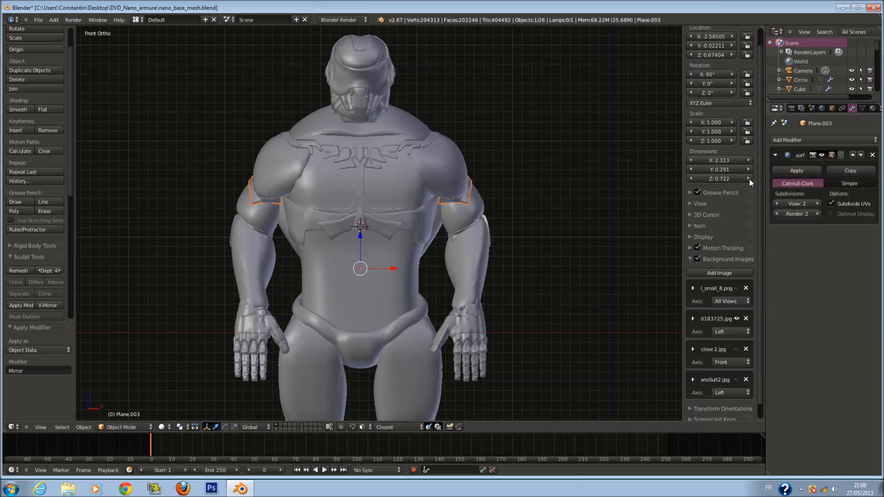
pyautogui.rightClick(491, 224)
pyautogui.click(800, 172)
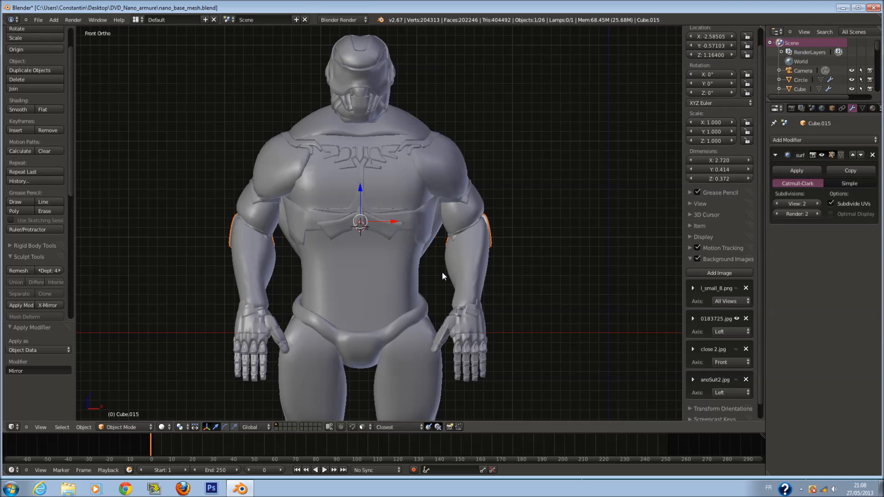
# Apply the Solidify and Mirror modifiers of the thin bands at the elbows.
pyautogui.rightClick(454, 234)
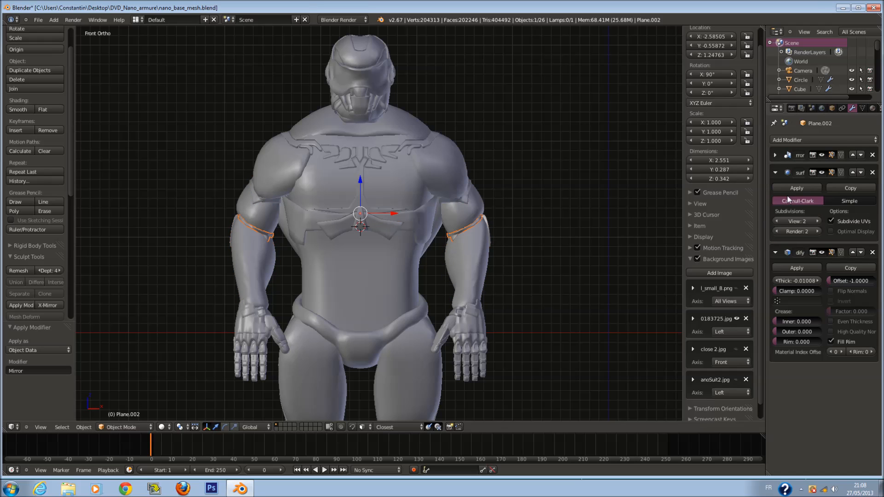
pyautogui.click(805, 267)
pyautogui.click(775, 156)
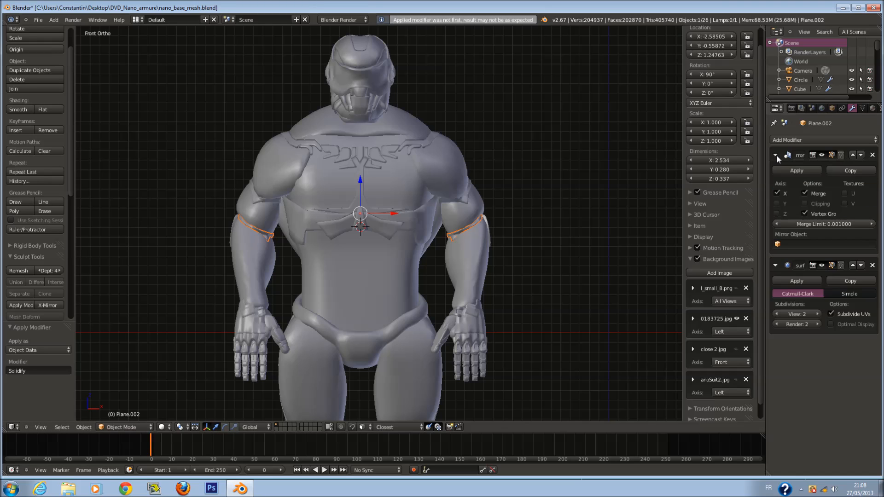
pyautogui.click(797, 170)
# Select the hands and check the modifiers in their stack.
pyautogui.keyDown('shift'); pyautogui.moveTo(454, 356); pyautogui.dragTo(455, 309, button='middle'); pyautogui.keyUp('shift')
pyautogui.rightClick(479, 294)
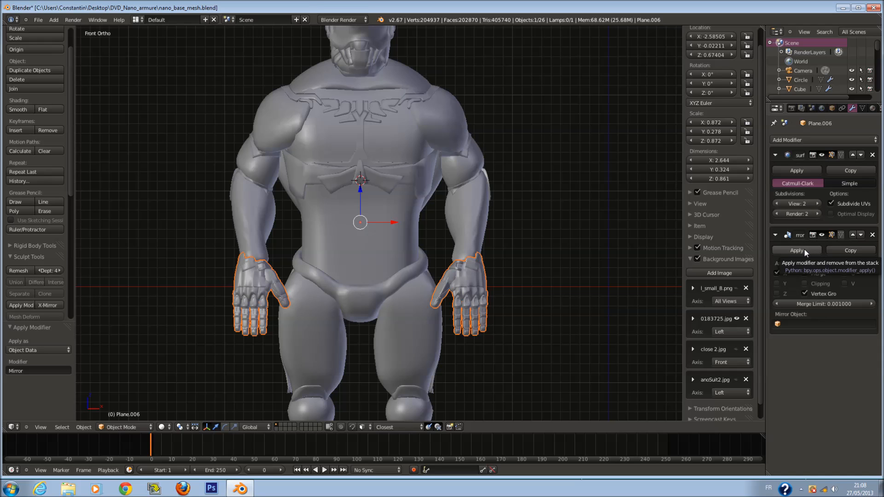
pyautogui.scroll(-2, 404, 256)
pyautogui.keyDown('shift'); pyautogui.scroll(-8, 404, 256); pyautogui.keyUp('shift')
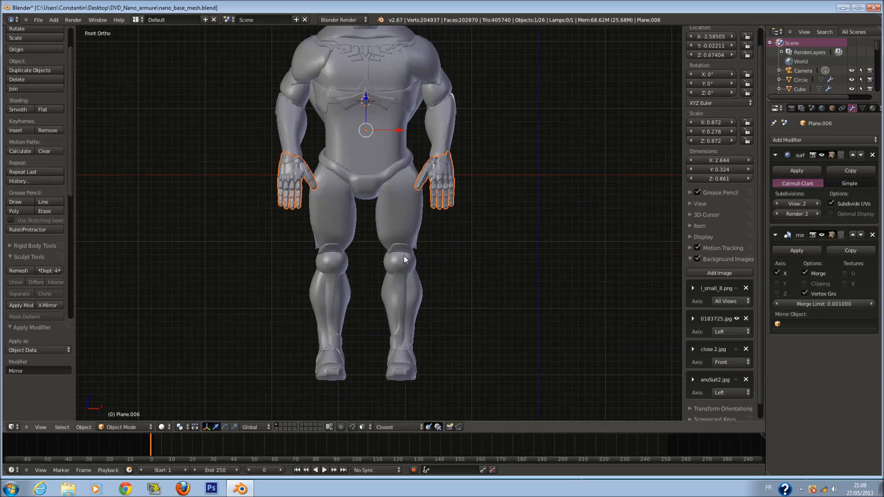
# Remove duplicate vertices from the entire leg mesh and apply its Mirror modifier.
pyautogui.rightClick(412, 207)
pyautogui.scroll(1, 414, 201)
pyautogui.scroll(-1, 426, 208)
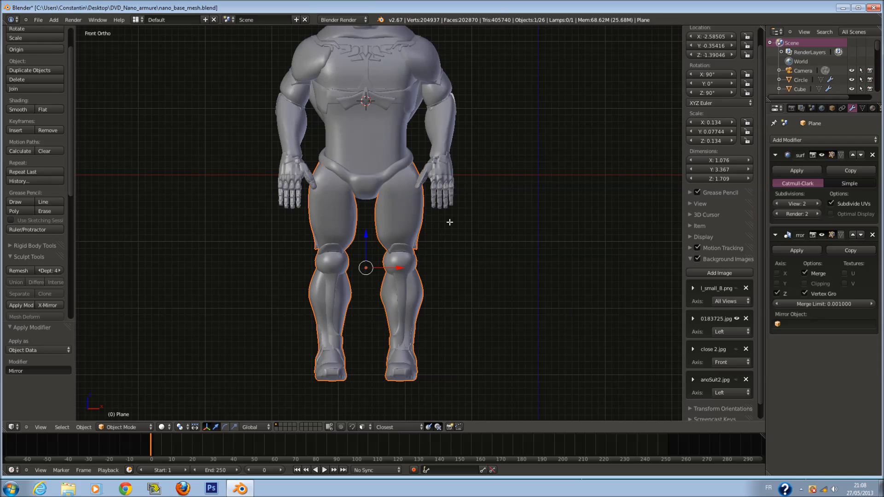
pyautogui.press('Tab')
pyautogui.scroll(2, 451, 223)
pyautogui.press('a')
pyautogui.scroll(-1, 440, 240)
pyautogui.press('a')
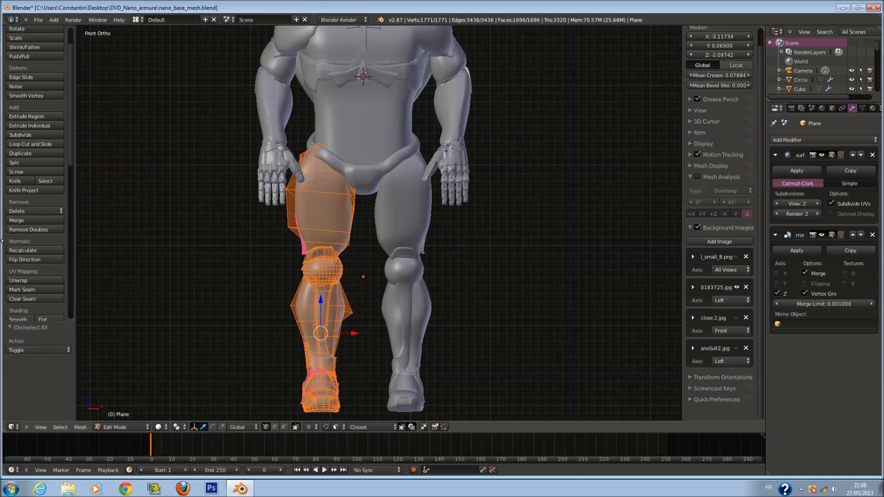
pyautogui.click(19, 230)
pyautogui.press('Tab')
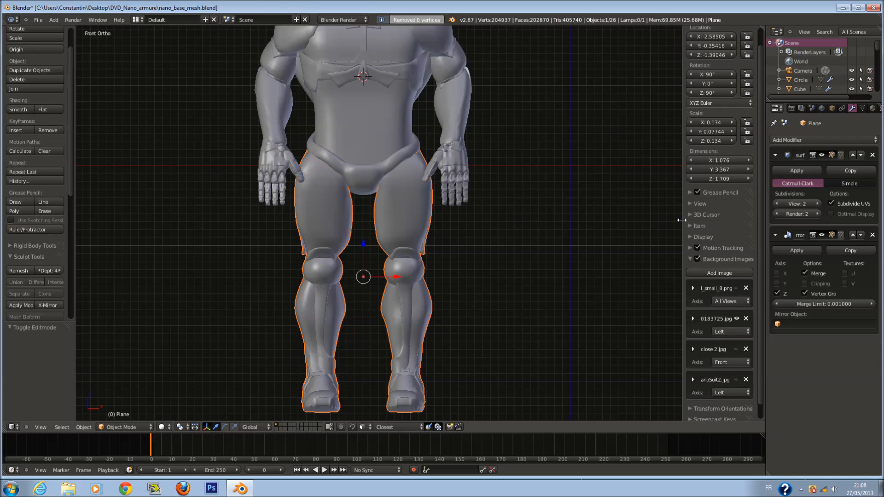
pyautogui.click(795, 250)
# Remove duplicate vertices from the entire pelvis piece and apply its Mirror modifier.
pyautogui.keyDown('shift'); pyautogui.moveTo(382, 184); pyautogui.dragTo(376, 267, button='middle'); pyautogui.keyUp('shift')
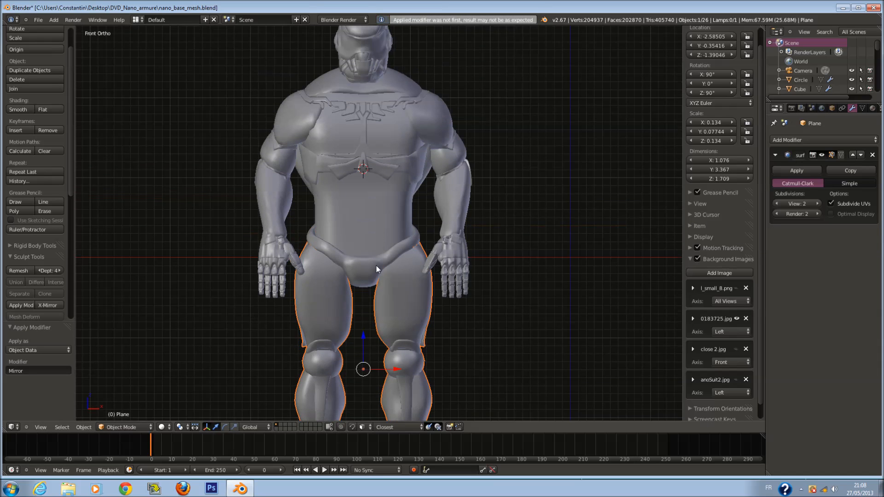
pyautogui.rightClick(376, 266)
pyautogui.scroll(1, 376, 266)
pyautogui.press('Tab')
pyautogui.press('a')
pyautogui.press('a')
pyautogui.click(37, 230)
pyautogui.press('Tab')
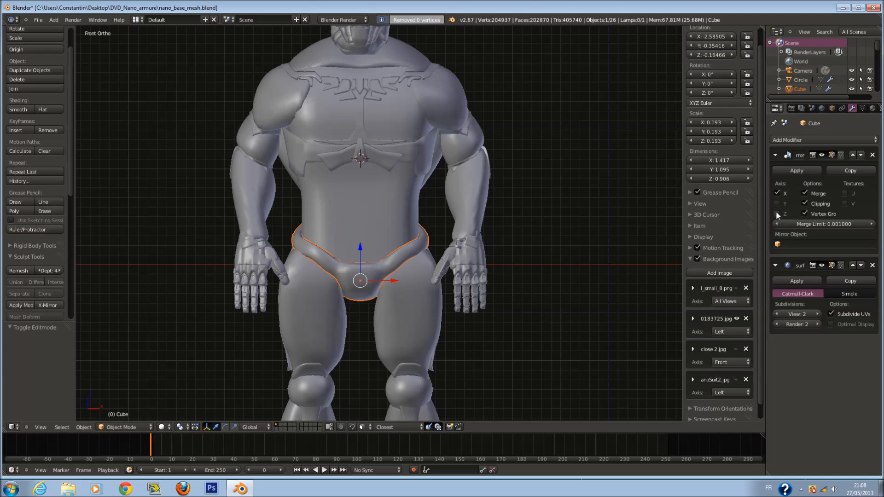
pyautogui.click(795, 171)
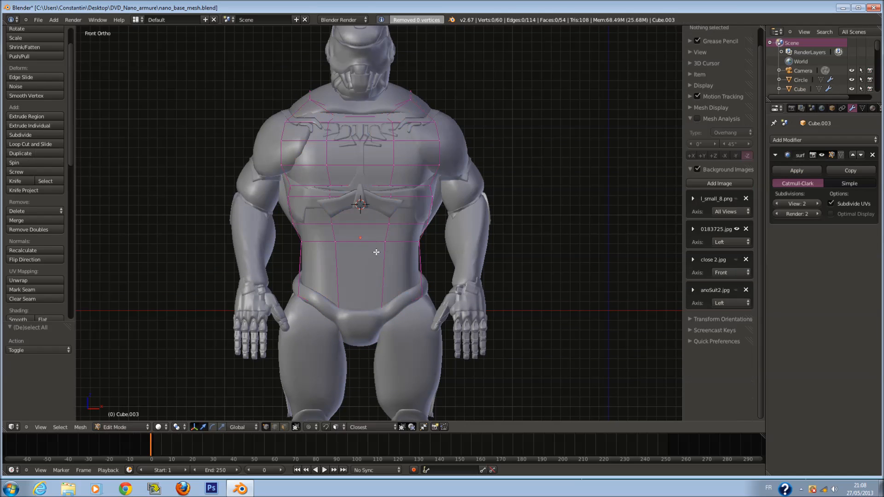
# Select the entire torso mesh, remove its duplicate vertices and return to Object Mode.
pyautogui.press('a')
pyautogui.press('Tab')
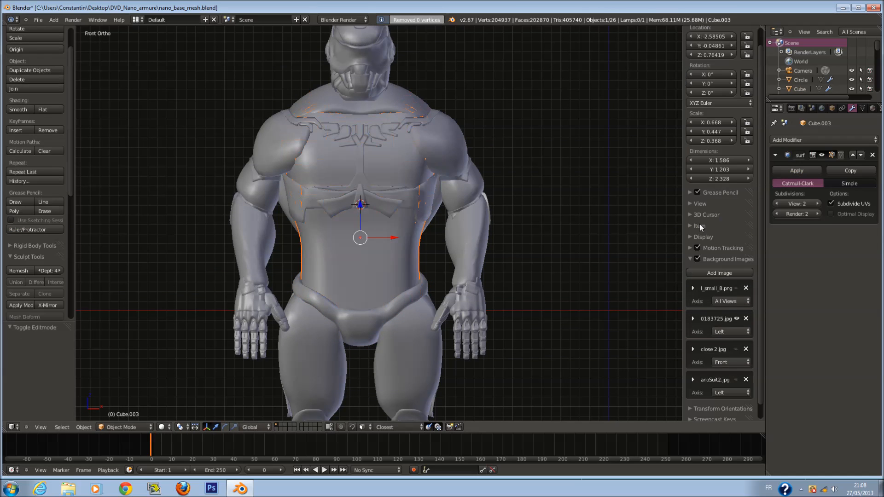
# Try applying the Solidify modifier of the central chest trim, inspect its mesh in Edit Mode, and undo the change.
pyautogui.rightClick(376, 187)
pyautogui.rightClick(375, 189)
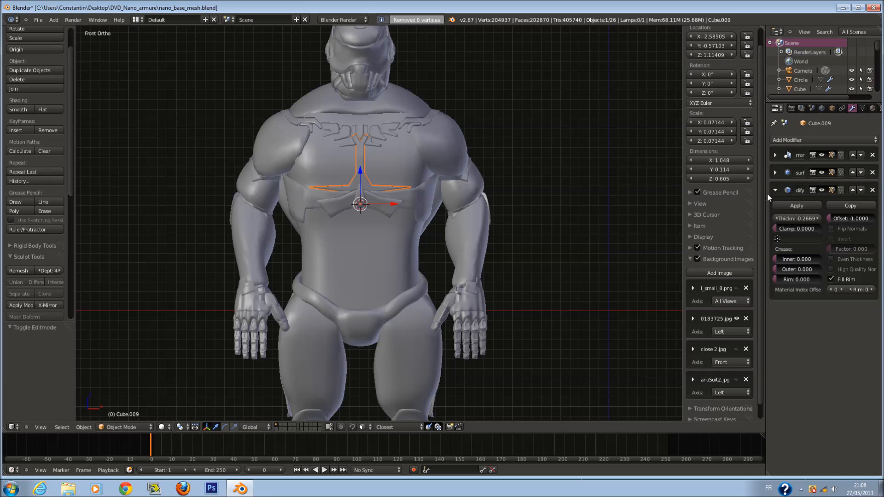
pyautogui.click(793, 206)
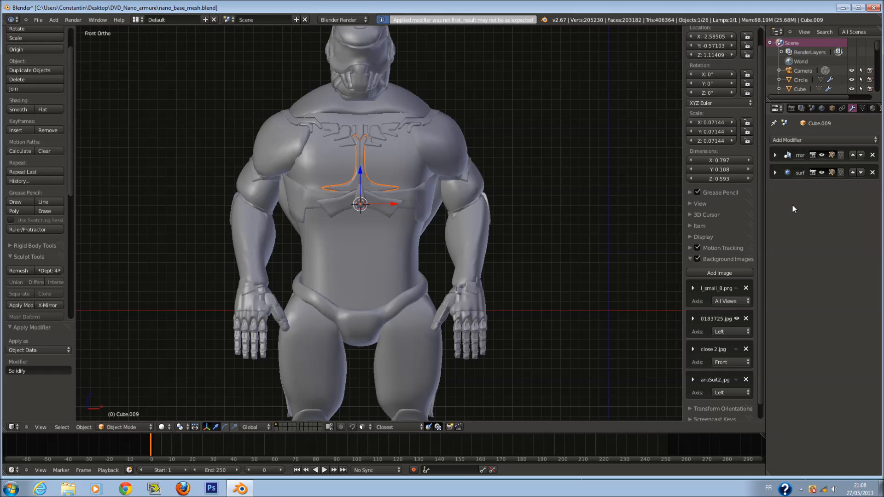
pyautogui.press('Tab')
pyautogui.press('a')
pyautogui.press('a')
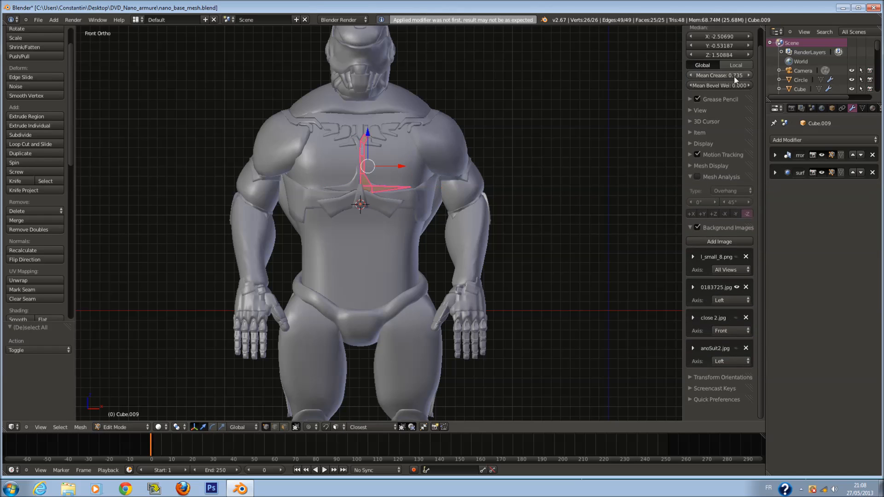
pyautogui.press('Tab')
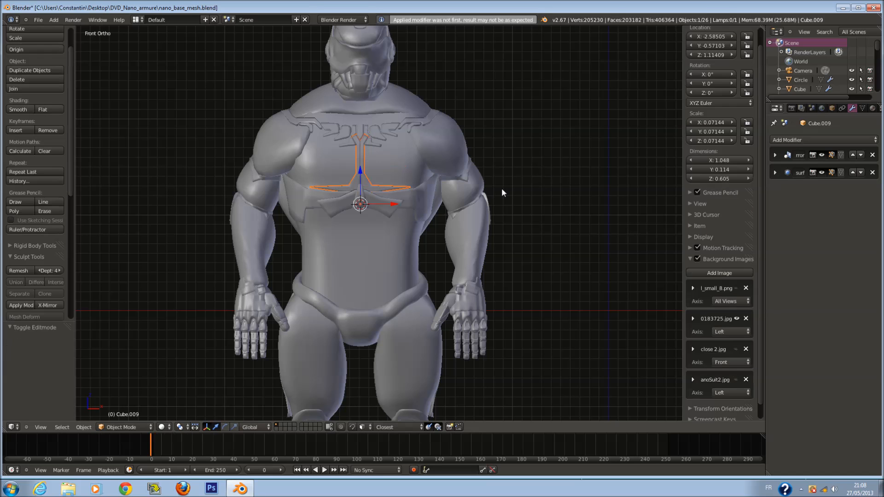
pyautogui.hotkey('ctrl', 'z')
pyautogui.hotkey('ctrl', 'z')
pyautogui.hotkey('ctrl', 'z')
# Select the whole mesh of the central chest trim and try to apply its Solidify modifier.
pyautogui.rightClick(364, 192)
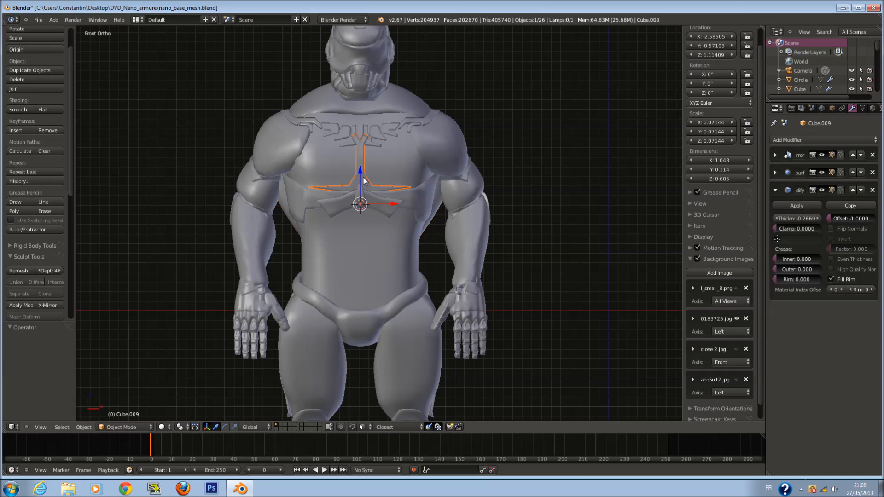
pyautogui.press('Tab')
pyautogui.press('a')
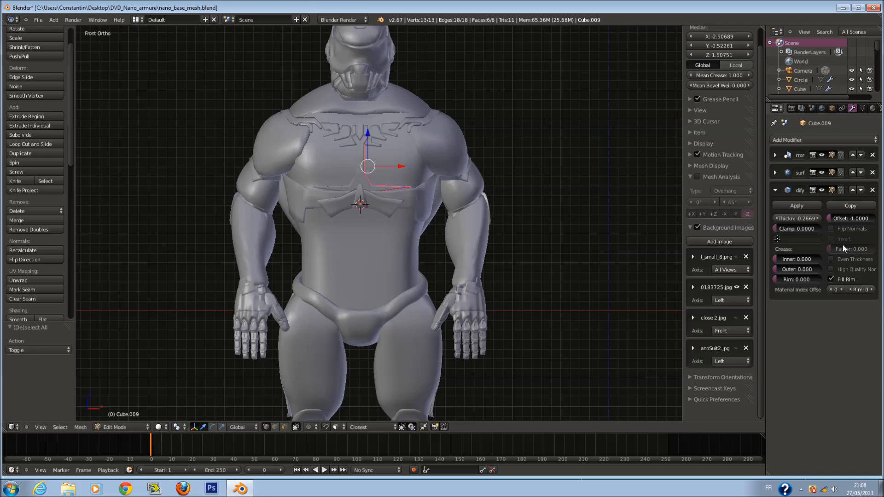
pyautogui.click(813, 207)
pyautogui.press('Tab')
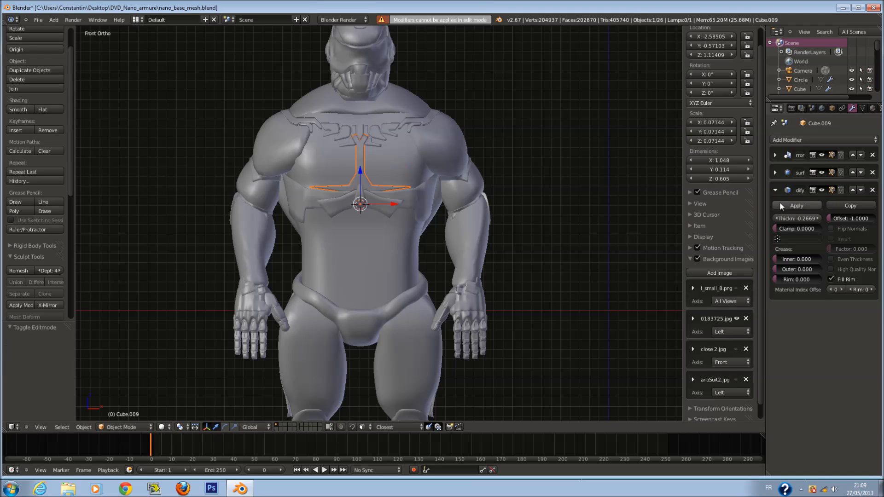
# Apply the Solidify modifier of the central vertical chest trim piece, Cube.009.
pyautogui.click(807, 203)
pyautogui.press('Tab')
pyautogui.press('Return')
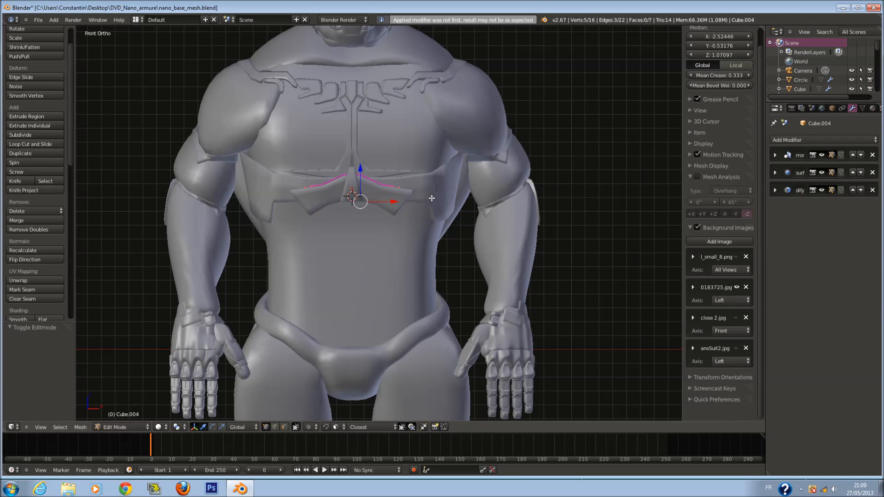
# Apply the Solidify modifier of the wing-shaped emblem below the chest, Cube.004, in Object Mode.
pyautogui.press('a')
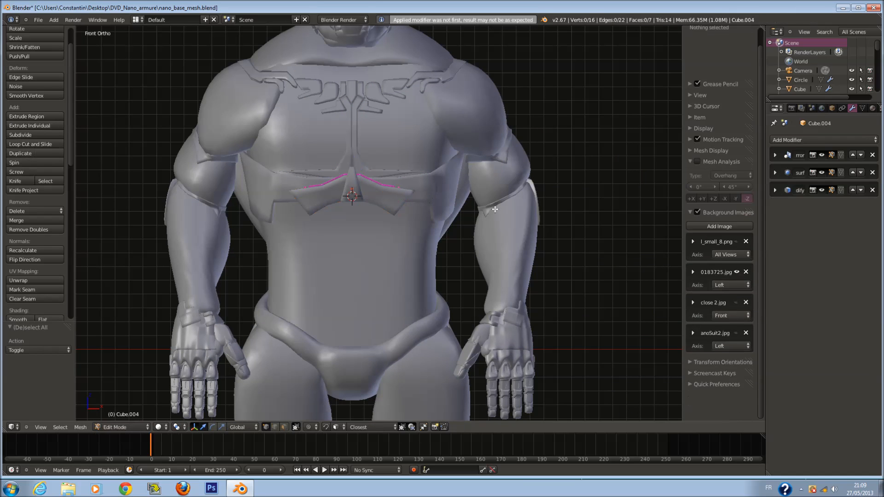
pyautogui.click(775, 189)
pyautogui.click(795, 206)
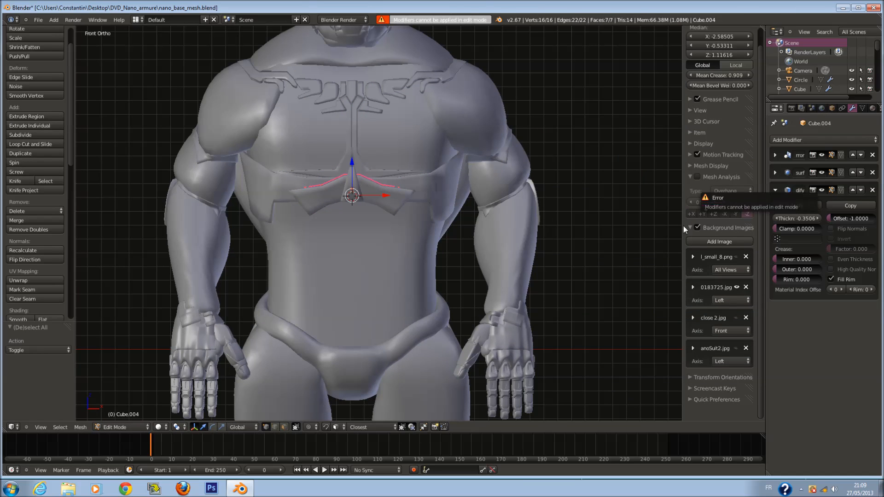
pyautogui.press('Tab')
pyautogui.click(795, 206)
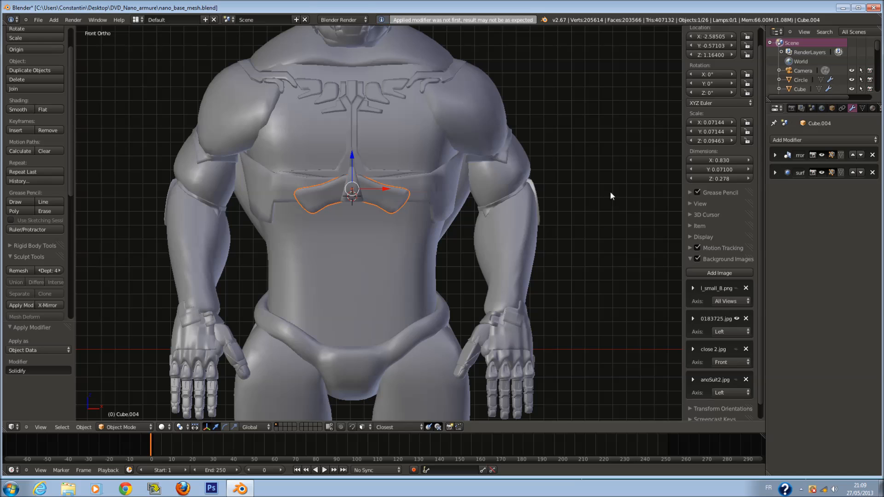
# Set the mean crease of the wing-shaped emblem's edges to 1.
pyautogui.press('Tab')
pyautogui.click(719, 75)
pyautogui.write('1')
pyautogui.press('Return')
pyautogui.press('Tab')
pyautogui.keyDown('shift'); pyautogui.scroll(5, 389, 141); pyautogui.keyUp('shift')
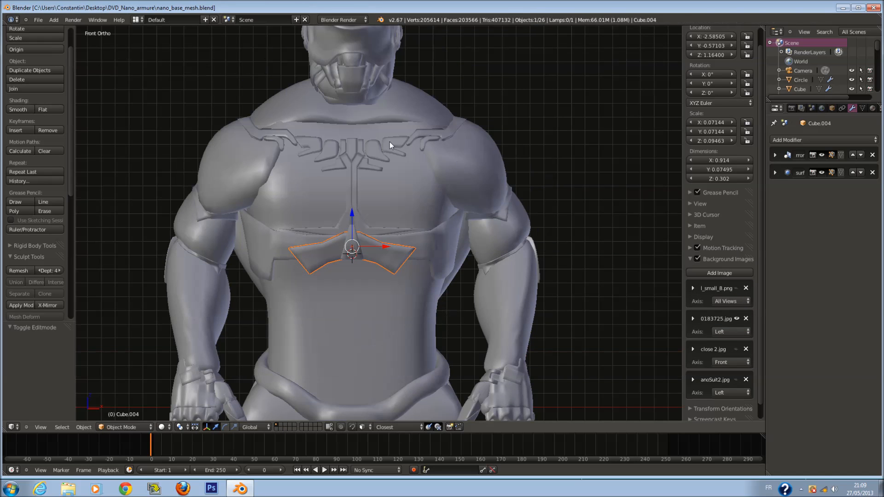
# Apply the Solidify modifier of the jagged upper chest ornament, Cube.006.
pyautogui.rightClick(389, 142)
pyautogui.scroll(4, 391, 183)
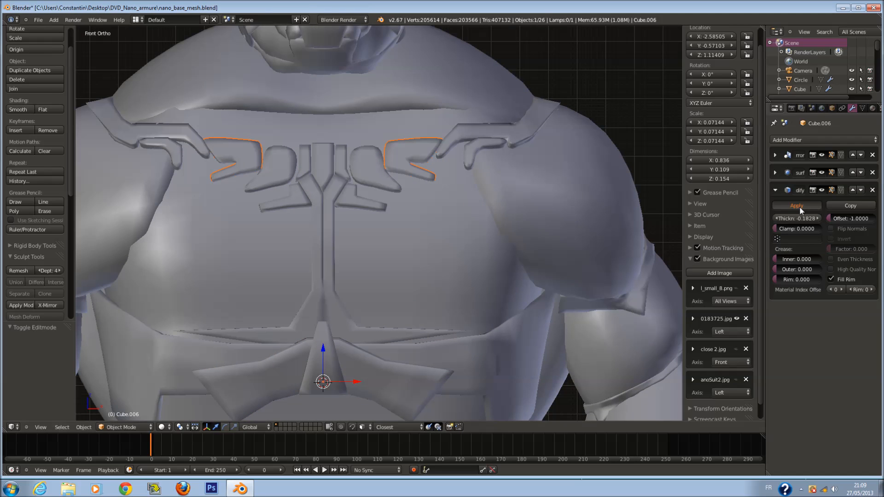
pyautogui.click(799, 206)
pyautogui.press('Tab')
# Apply the Mirror modifier of the shoulder strap piece, Plane.007, in Object Mode.
pyautogui.click(775, 172)
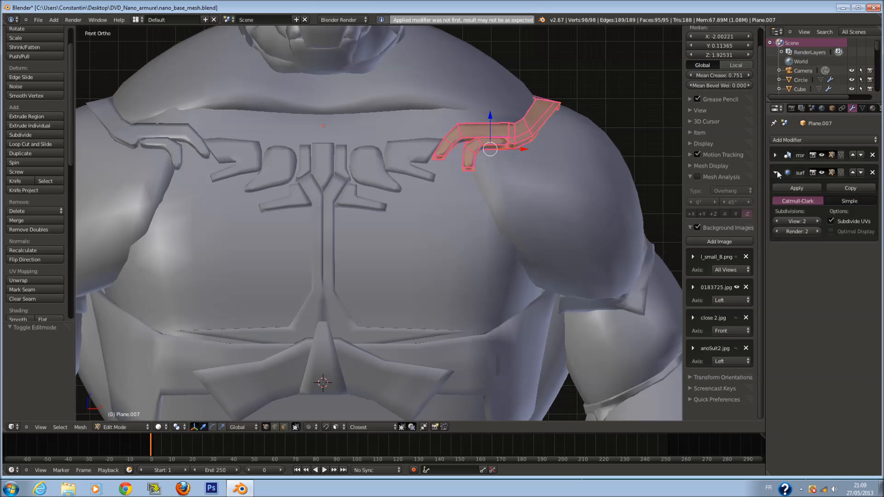
pyautogui.click(777, 172)
pyautogui.click(775, 155)
pyautogui.press('Tab')
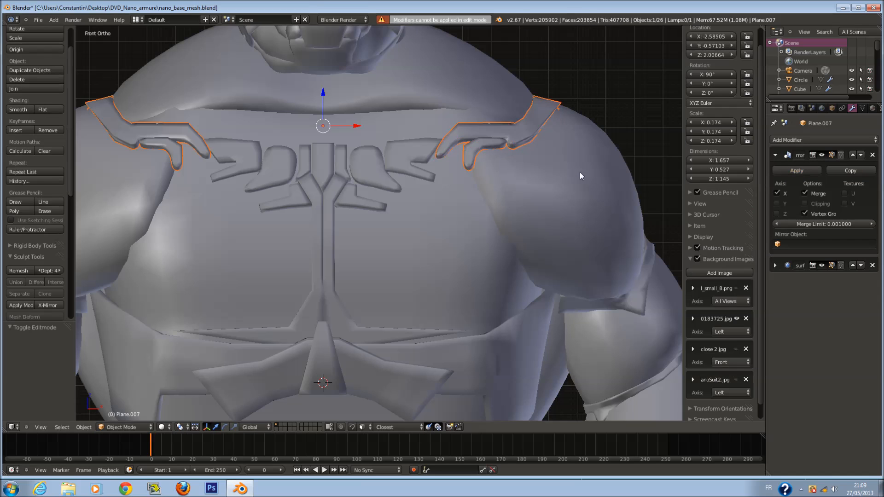
pyautogui.click(786, 170)
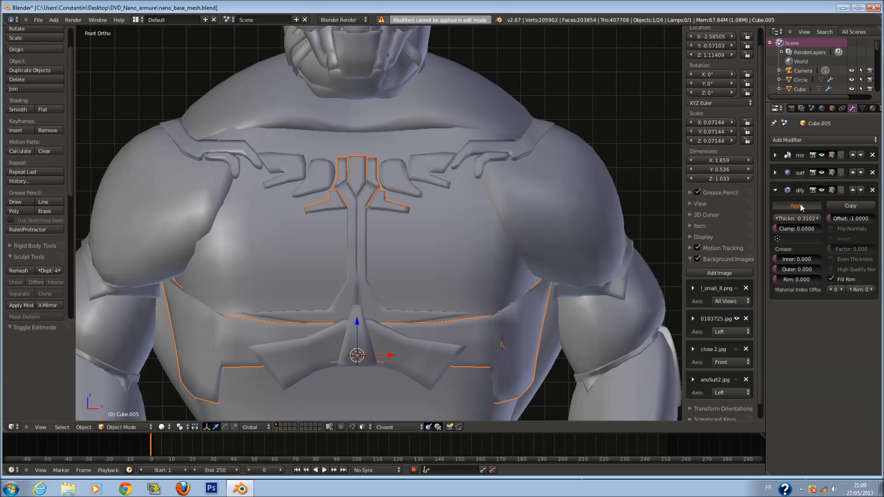
# Apply the Solidify modifier of the chest band piece, Cube.005, and set its edges' mean crease to 1.
pyautogui.click(800, 204)
pyautogui.press('Tab')
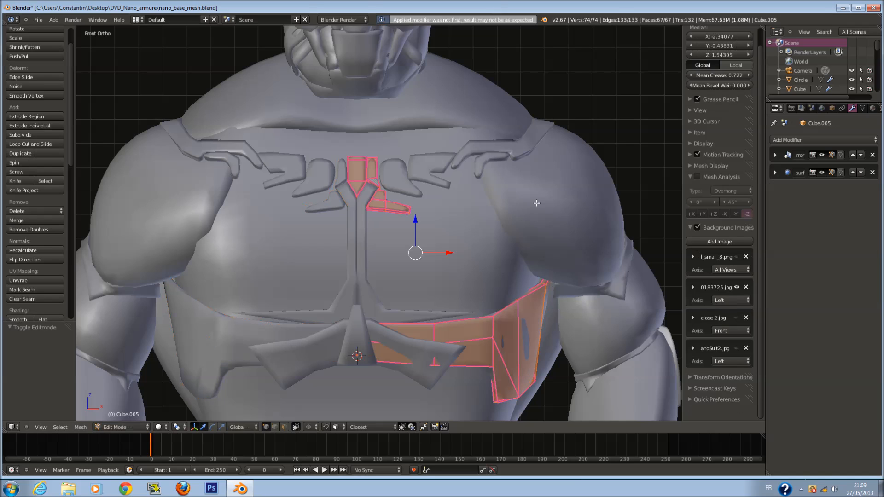
pyautogui.click(727, 76)
pyautogui.write('1')
pyautogui.press('Return')
pyautogui.press('Tab')
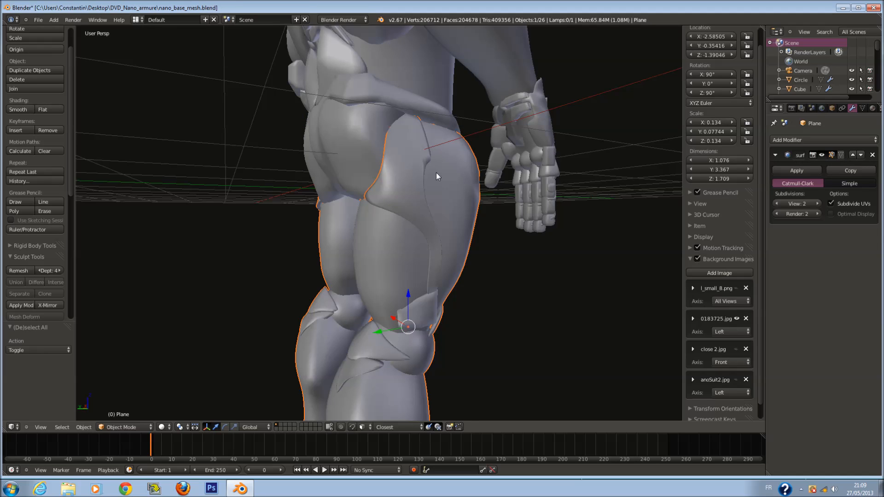
# Apply the Mirror modifier of the lower back plates, Plane.001.
pyautogui.moveTo(436, 173); pyautogui.dragTo(460, 189, button='middle')
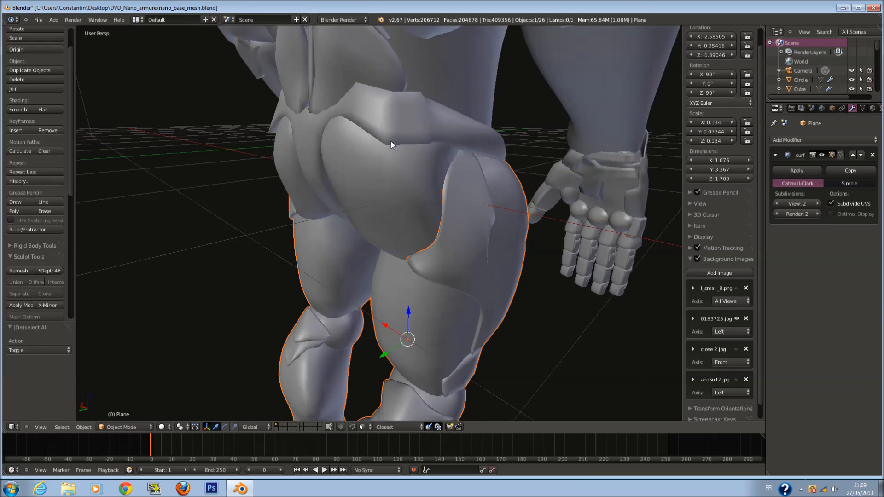
pyautogui.keyDown('shift'); pyautogui.rightClick(391, 175); pyautogui.keyUp('shift')
pyautogui.scroll(-6, 390, 177)
pyautogui.keyDown('shift'); pyautogui.moveTo(391, 178); pyautogui.dragTo(394, 249, button='middle'); pyautogui.keyUp('shift')
pyautogui.moveTo(394, 249); pyautogui.dragTo(417, 174, button='middle')
pyautogui.scroll(2, 401, 255)
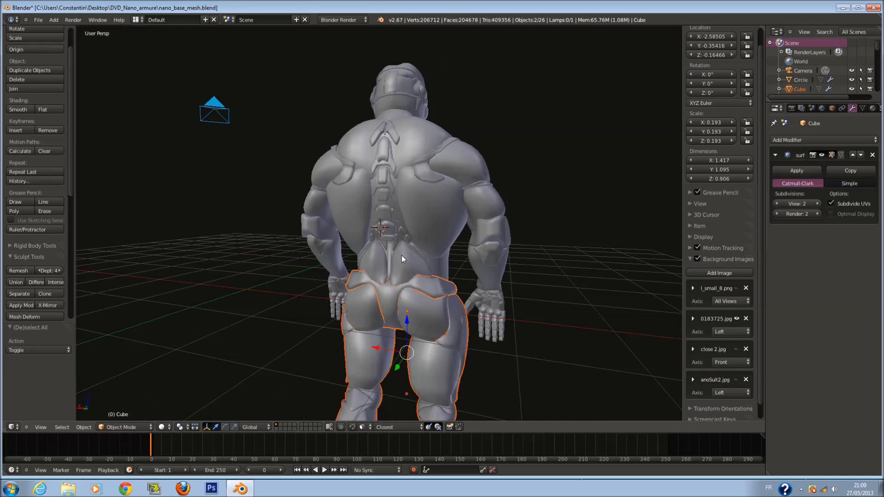
pyautogui.rightClick(401, 255)
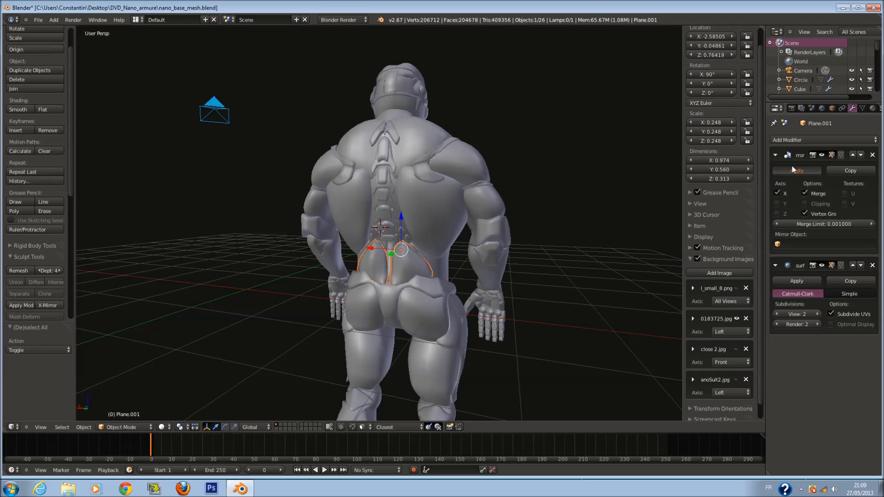
pyautogui.click(793, 169)
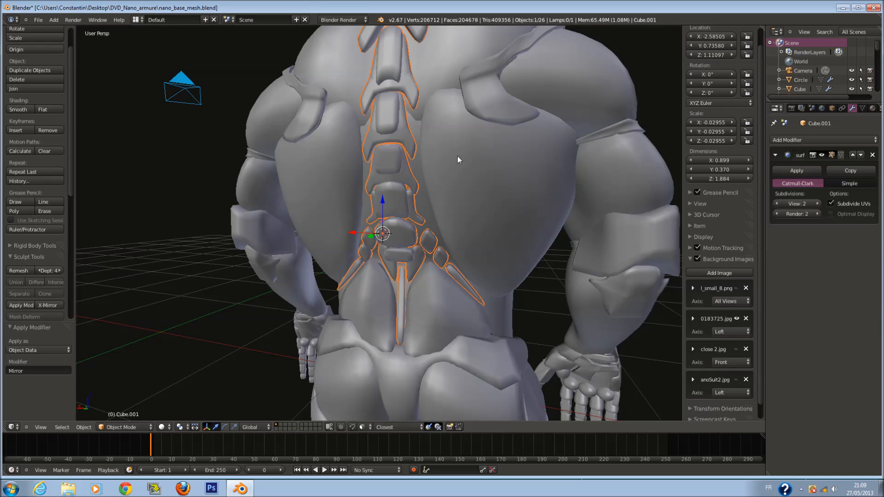
# Inspect the spine, upper-arm band and collar pieces from several sides to check their modifiers.
pyautogui.scroll(-3, 457, 155)
pyautogui.rightClick(395, 248)
pyautogui.moveTo(395, 248); pyautogui.dragTo(463, 244, button='middle')
pyautogui.rightClick(462, 241)
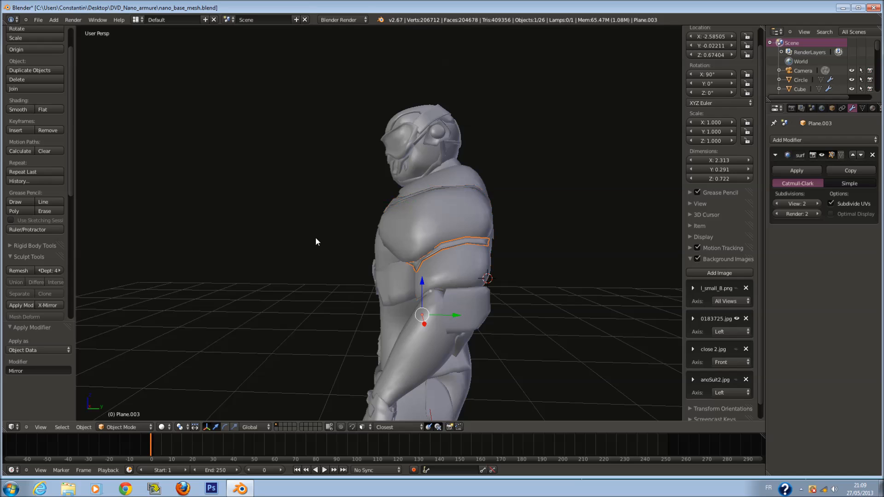
pyautogui.moveTo(316, 236); pyautogui.dragTo(390, 219, button='middle')
pyautogui.rightClick(379, 192)
pyautogui.scroll(-1, 379, 191)
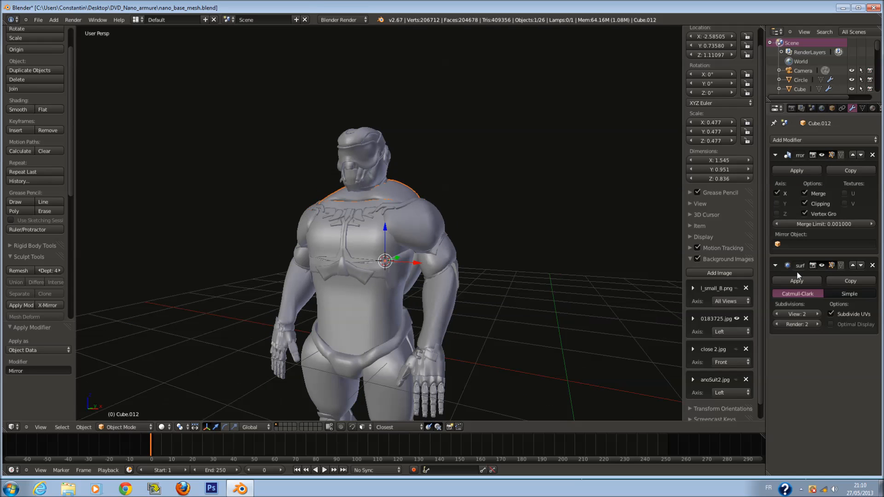
pyautogui.press('Tab')
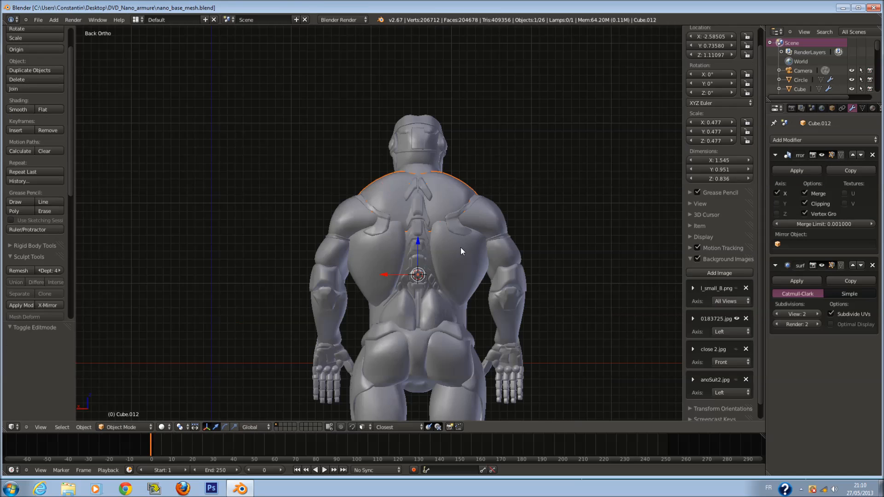
pyautogui.press('KP_1')
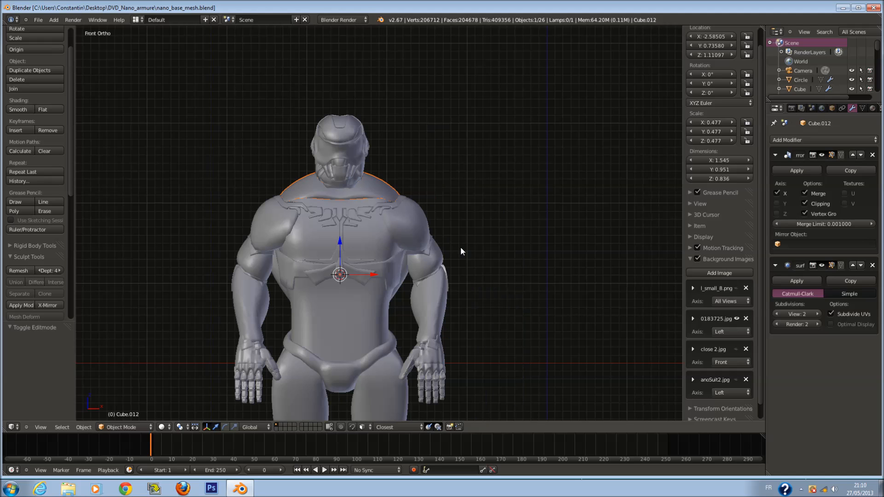
pyautogui.scroll(3, 419, 242)
pyautogui.press('a')
pyautogui.keyDown('shift'); pyautogui.moveTo(494, 196); pyautogui.dragTo(435, 254, button='middle'); pyautogui.keyUp('shift')
pyautogui.press('a')
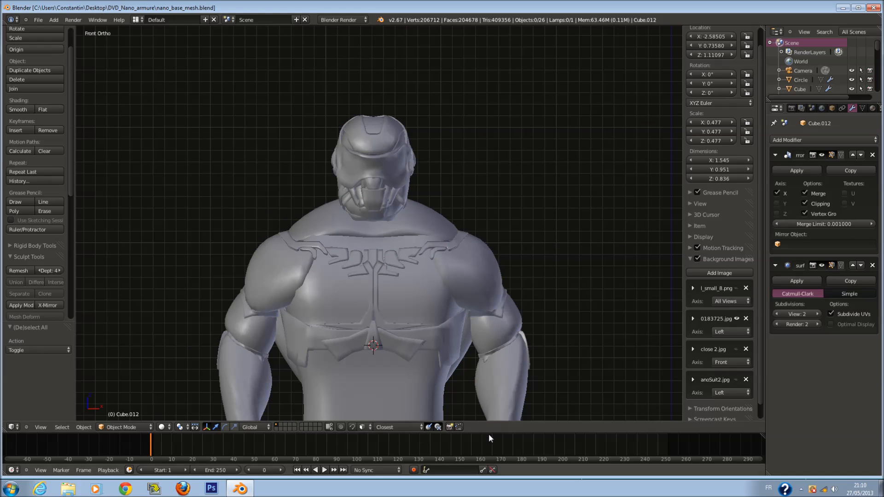
# Enlarge the 3D viewport over the timeline and save the file over nano_base_mesh.blend.
pyautogui.moveTo(487, 433); pyautogui.dragTo(492, 464)
pyautogui.hotkey('ctrl', 's')
pyautogui.scroll(-2, 497, 289)
pyautogui.hotkey('ctrl', 's')
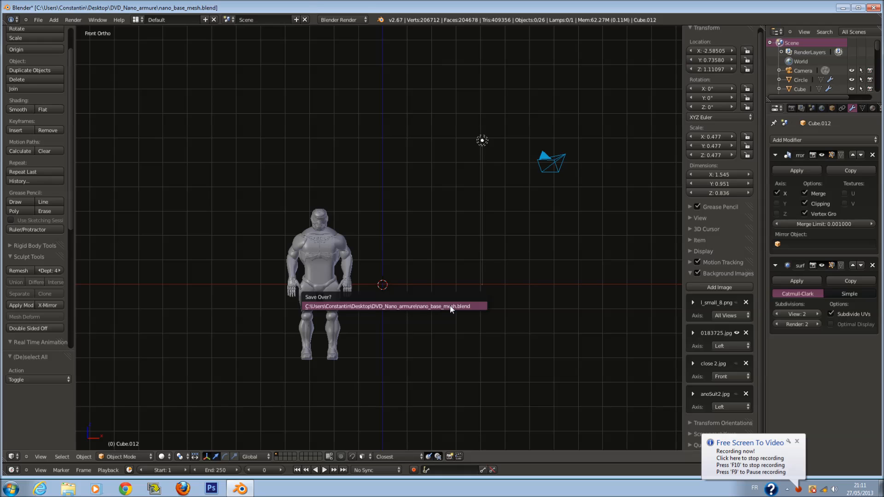
pyautogui.click(451, 307)
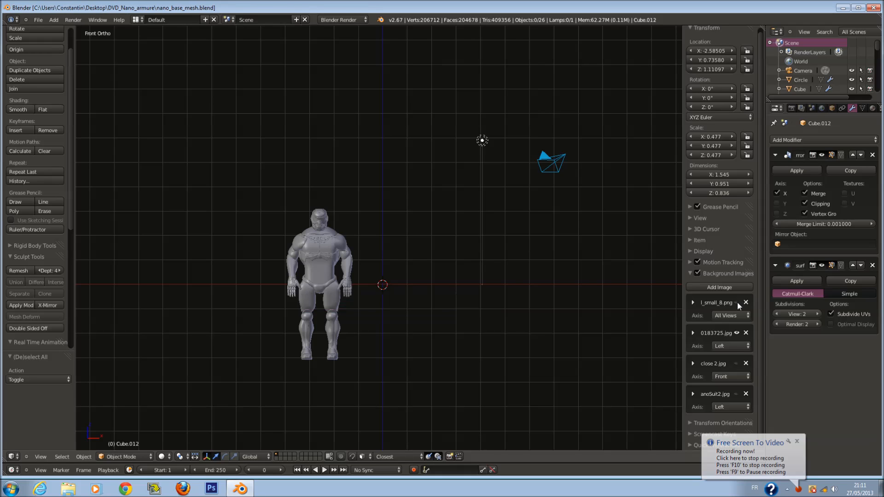
# Show the l_small_8.png background image and adjust the collar's front vertices vertically, raising the last one about 0.035 along Z.
pyautogui.click(736, 303)
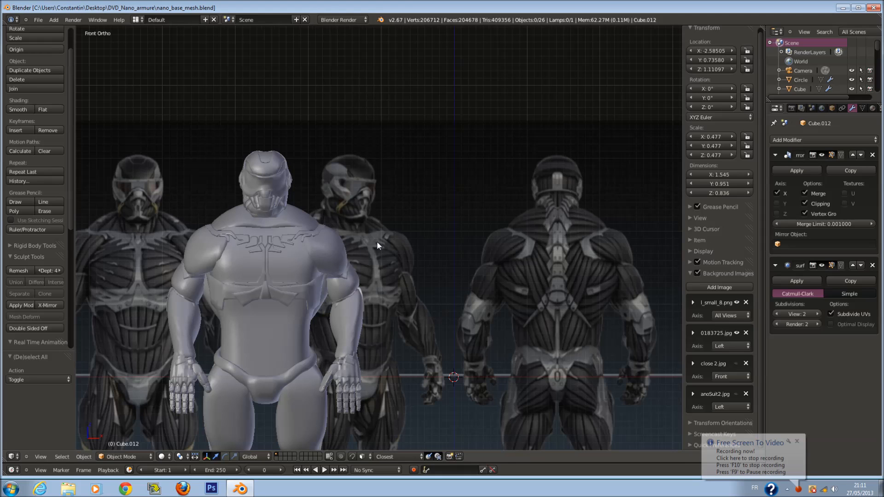
pyautogui.press('KP_Decimal')
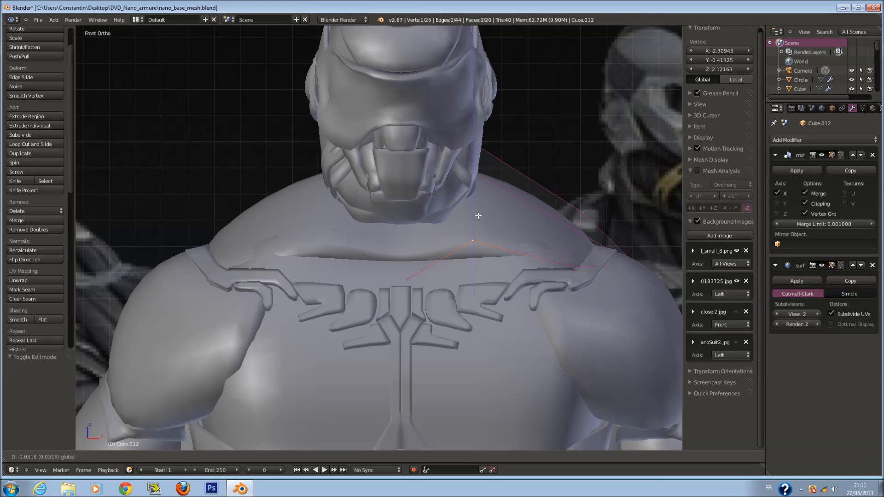
pyautogui.click(491, 250)
pyautogui.press('z')
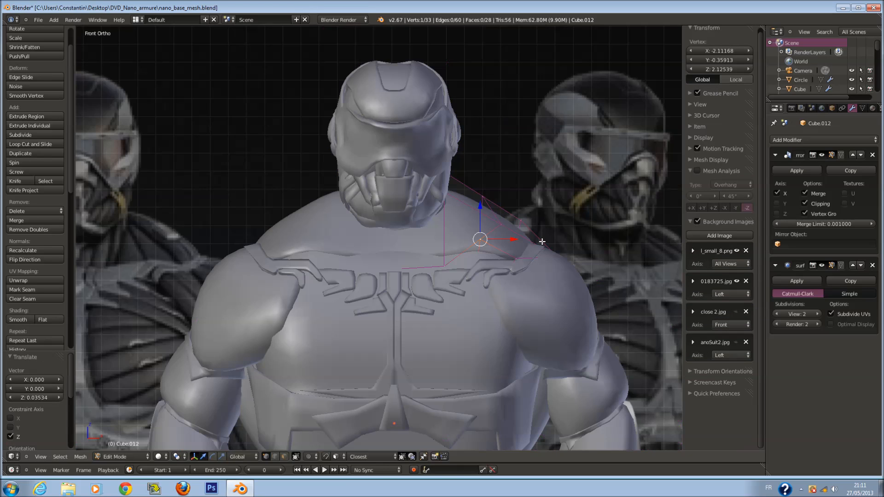
pyautogui.press('Tab')
pyautogui.press('Tab')
pyautogui.scroll(-1, 401, 249)
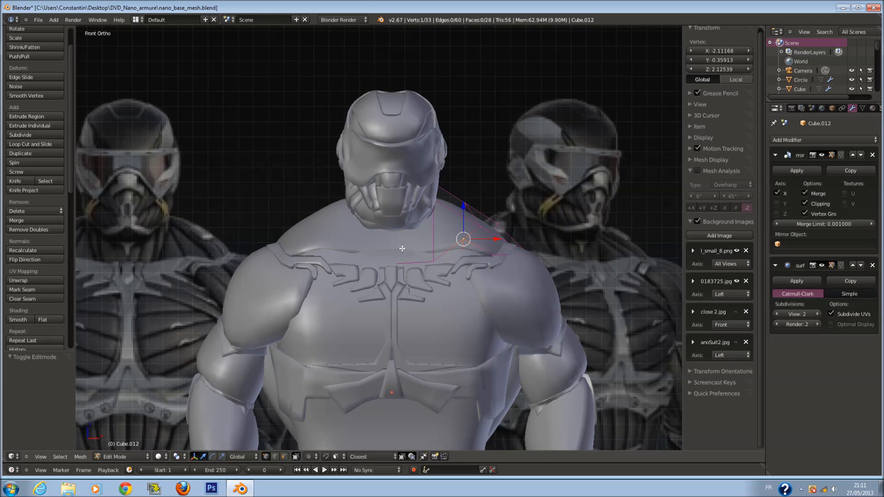
# Circle-select the vertices along the front edge of the collar mesh in wireframe display.
pyautogui.moveTo(402, 249); pyautogui.dragTo(409, 257, button='middle')
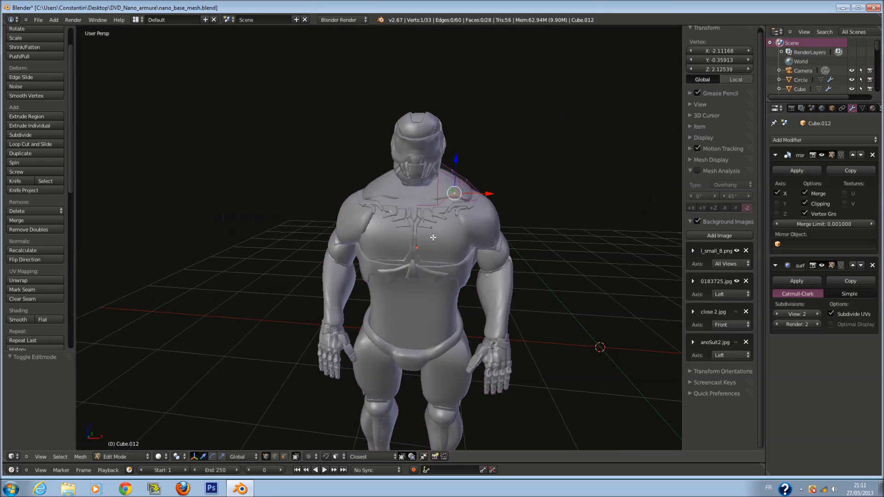
pyautogui.press('KP_Decimal')
pyautogui.press('z')
pyautogui.press('z')
pyautogui.scroll(-3, 294, 190)
pyautogui.moveTo(293, 190); pyautogui.dragTo(394, 249, button='middle')
pyautogui.press('z')
pyautogui.scroll(2, 393, 255)
pyautogui.press('a')
pyautogui.press('a')
pyautogui.press('a')
pyautogui.press('c')
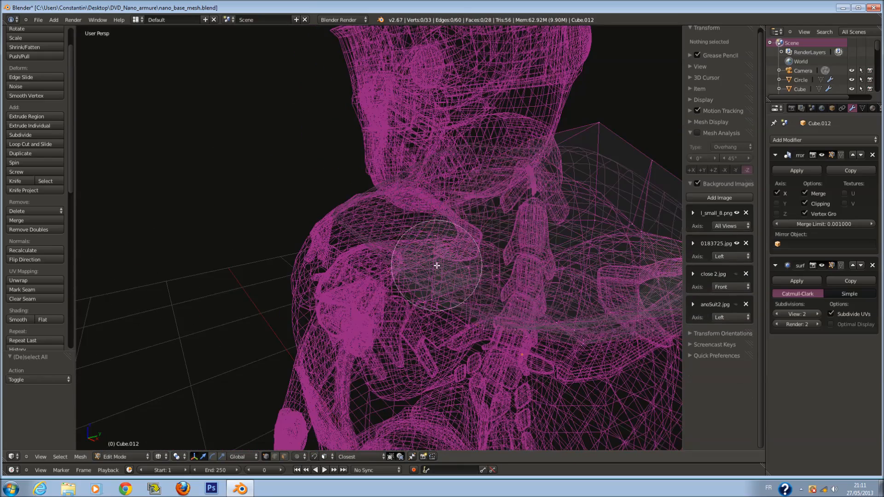
pyautogui.click(438, 263)
pyautogui.rightClick(482, 276)
pyautogui.scroll(2, 419, 270)
pyautogui.moveTo(482, 276)
pyautogui.mouseDown(button='middle')
pyautogui.moveTo(418, 269)
pyautogui.moveTo(464, 293)
pyautogui.mouseUp(button='middle')
pyautogui.press('c')
pyautogui.middleClick(515, 333)
pyautogui.rightClick(515, 333)
# Try to move the selected front vertices of the collar in solid display.
pyautogui.press('z')
pyautogui.moveTo(464, 293); pyautogui.dragTo(379, 289)
pyautogui.moveTo(380, 289); pyautogui.dragTo(414, 318, button='middle')
pyautogui.press('z')
pyautogui.hotkey('ctrl', 'z')
# Refine the selection to the collar's front-edge vertices, move them -0.143 along Y and lower them onto the chest.
pyautogui.press('c')
pyautogui.moveTo(401, 276)
pyautogui.mouseDown(button='middle')
pyautogui.moveTo(391, 264)
pyautogui.moveTo(379, 276)
pyautogui.moveTo(353, 251)
pyautogui.moveTo(355, 260)
pyautogui.mouseUp(button='middle')
pyautogui.click(412, 253)
pyautogui.rightClick(398, 285)
pyautogui.press('c')
pyautogui.rightClick(494, 354)
pyautogui.moveTo(435, 286); pyautogui.dragTo(461, 318, button='middle')
pyautogui.press('z')
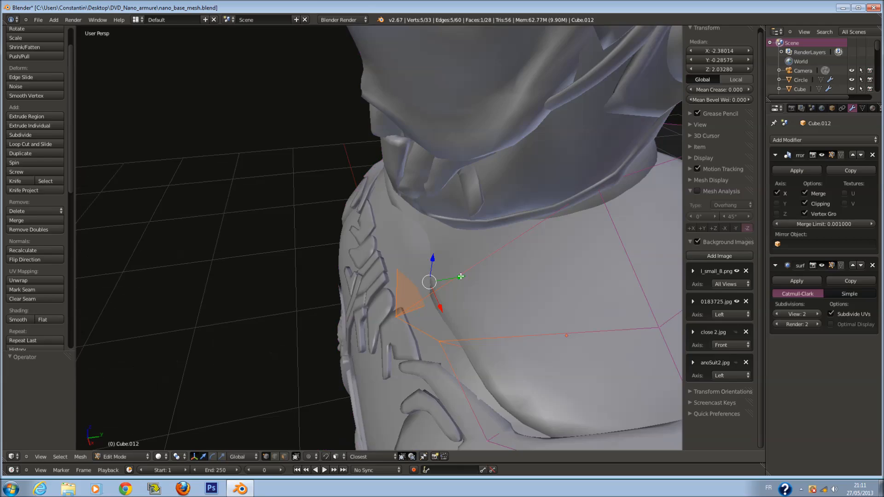
pyautogui.moveTo(447, 274); pyautogui.dragTo(462, 266)
pyautogui.moveTo(462, 266); pyautogui.dragTo(434, 275, button='middle')
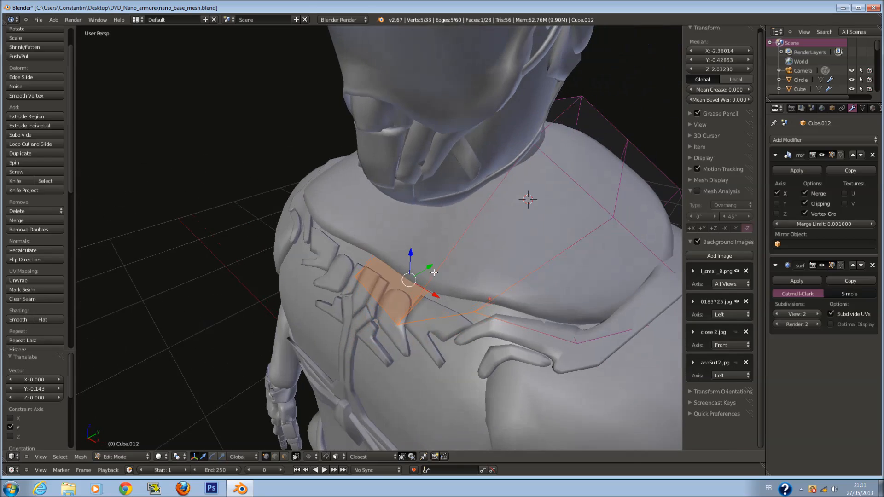
pyautogui.moveTo(410, 253); pyautogui.dragTo(431, 296)
pyautogui.press('a')
# Add a loop cut across the front of the collar mesh.
pyautogui.hotkey('ctrl', 'r')
pyautogui.click(536, 276)
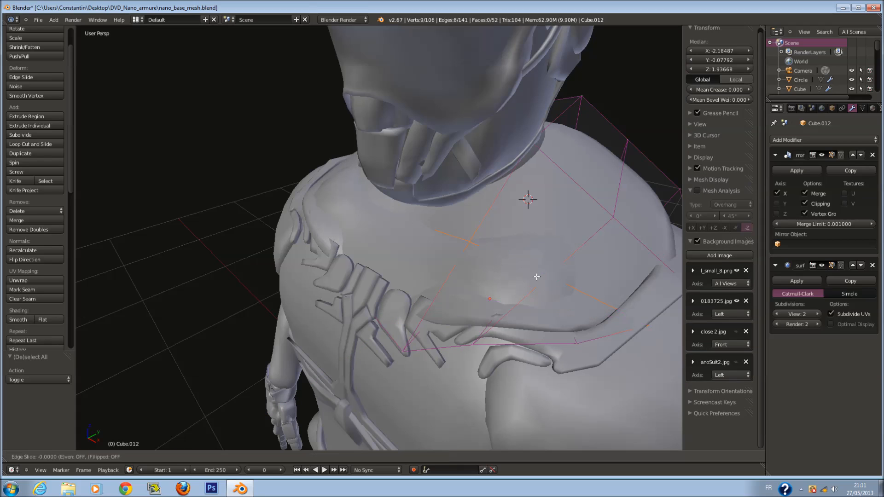
pyautogui.click(519, 285)
# Reposition individual vertices on the collar's front, from the new loop below the helmet to the lower edge above the chest ornaments.
pyautogui.press('z')
pyautogui.rightClick(467, 252)
pyautogui.press('z')
pyautogui.moveTo(463, 235); pyautogui.dragTo(417, 231)
pyautogui.press('z')
pyautogui.rightClick(407, 219)
pyautogui.press('z')
pyautogui.press('z')
pyautogui.rightClick(405, 350)
pyautogui.press('z')
pyautogui.moveTo(425, 334); pyautogui.dragTo(506, 324)
# Raise the collar vertex near the shoulder and return to Object Mode.
pyautogui.moveTo(542, 279); pyautogui.dragTo(543, 259, button='middle')
pyautogui.rightClick(546, 268)
pyautogui.moveTo(549, 230); pyautogui.dragTo(553, 194)
pyautogui.press('Tab')
# Compare the reshaped collar with the reference image from the front.
pyautogui.press('KP_1')
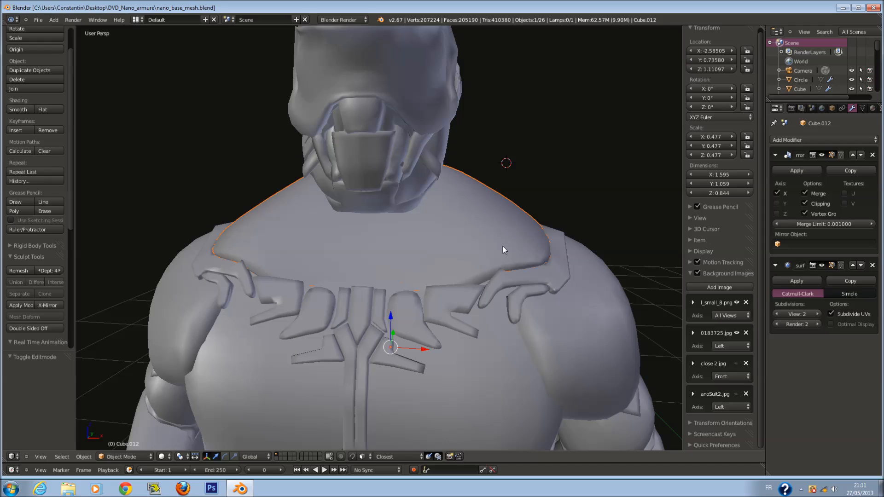
pyautogui.press('ctrl+KP_1')
pyautogui.moveTo(503, 247); pyautogui.dragTo(573, 225, button='middle')
pyautogui.press('a')
pyautogui.press('KP_1')
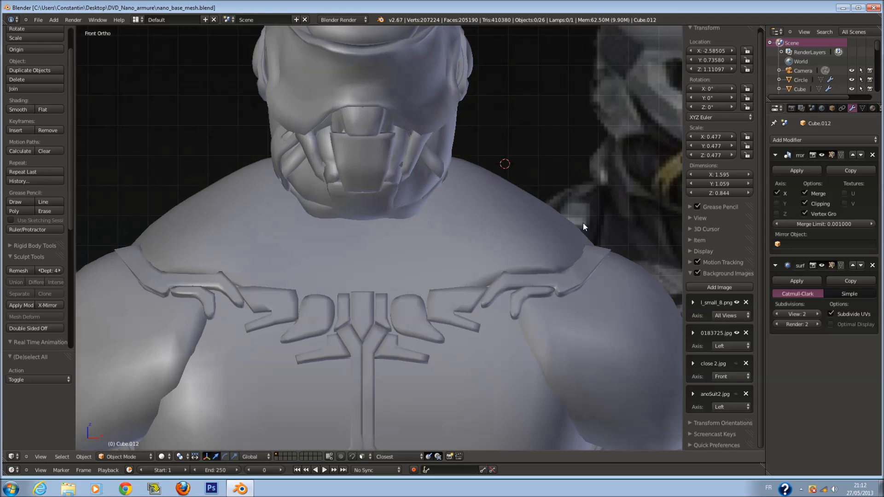
pyautogui.scroll(-5, 519, 197)
pyautogui.scroll(5, 474, 214)
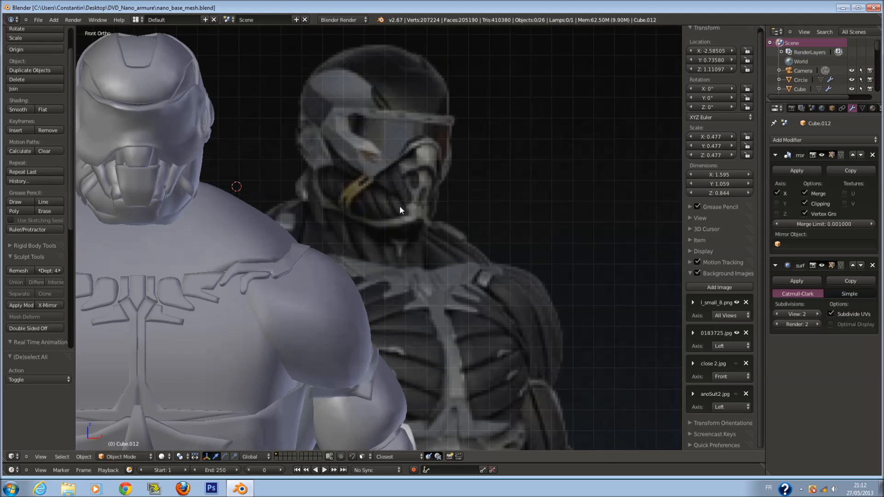
pyautogui.scroll(-3, 399, 205)
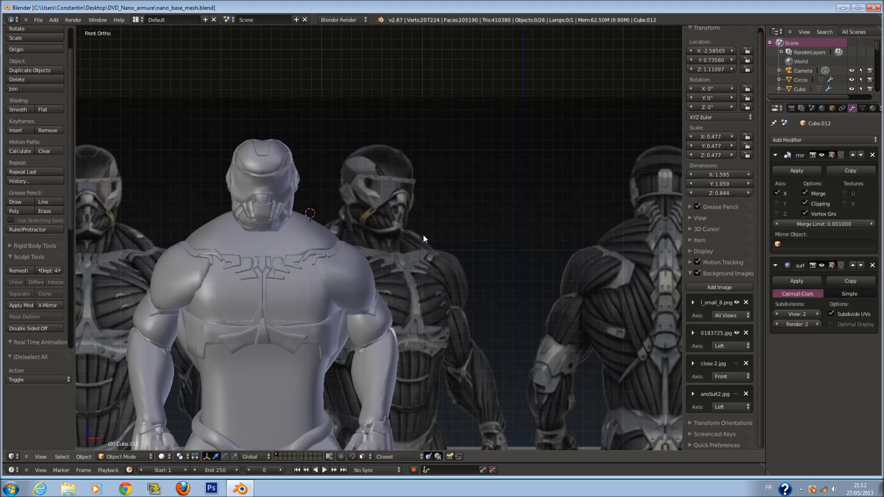
# Show the close 2.jpg background image in the front view to compare the model with it.
pyautogui.scroll(-2, 365, 237)
pyautogui.scroll(4, 344, 233)
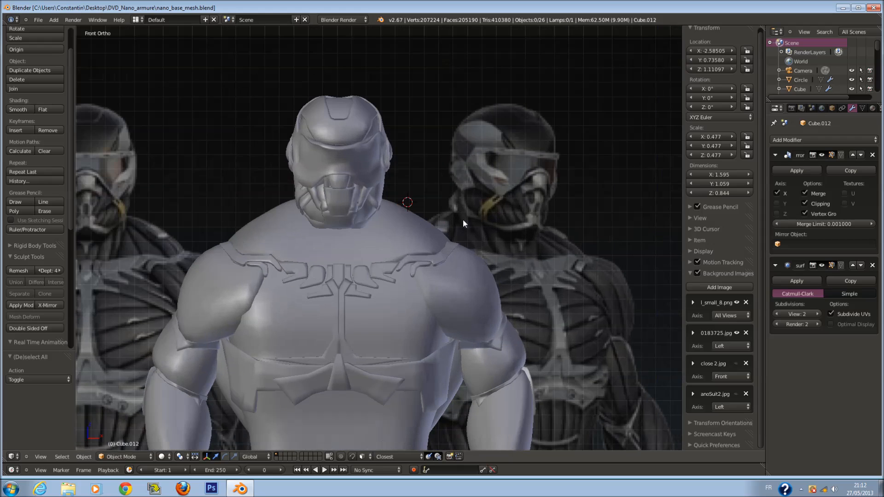
pyautogui.scroll(-1, 463, 219)
pyautogui.click(737, 363)
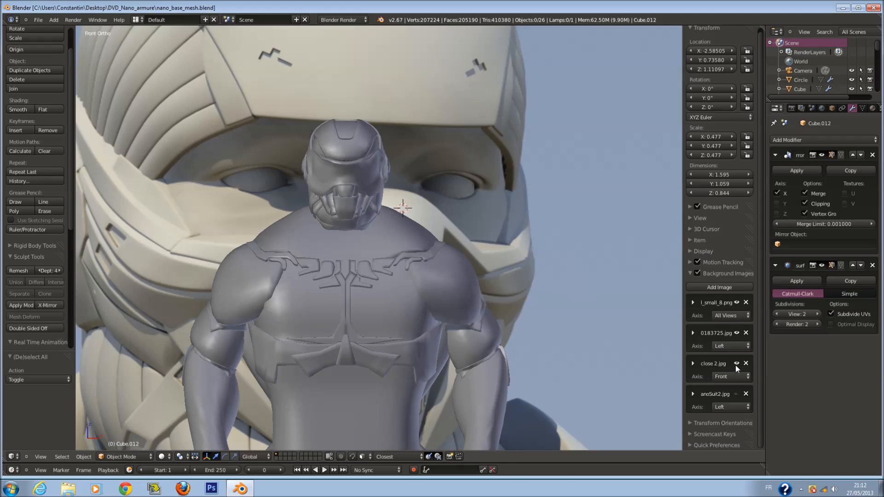
pyautogui.scroll(-6, 555, 294)
pyautogui.press('a')
pyautogui.press('g')
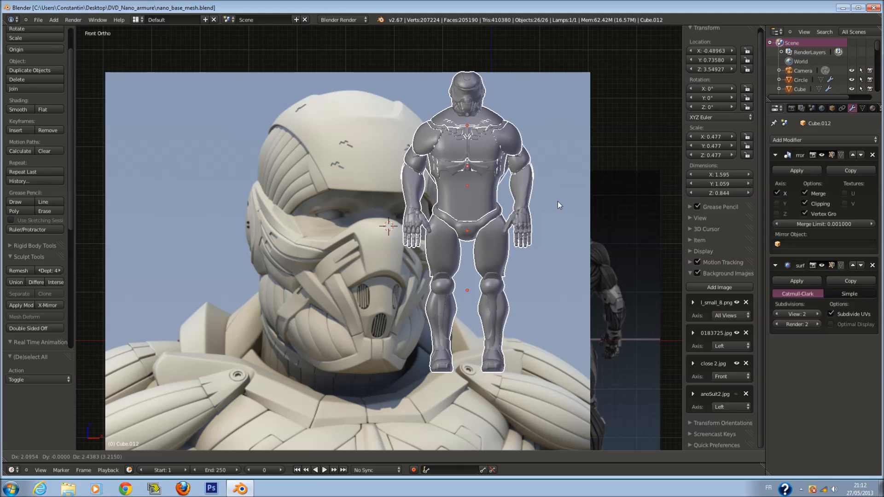
pyautogui.rightClick(634, 237)
# Save the model over nano_base_mesh.blend with the close-up reference image still shown.
pyautogui.scroll(4, 540, 280)
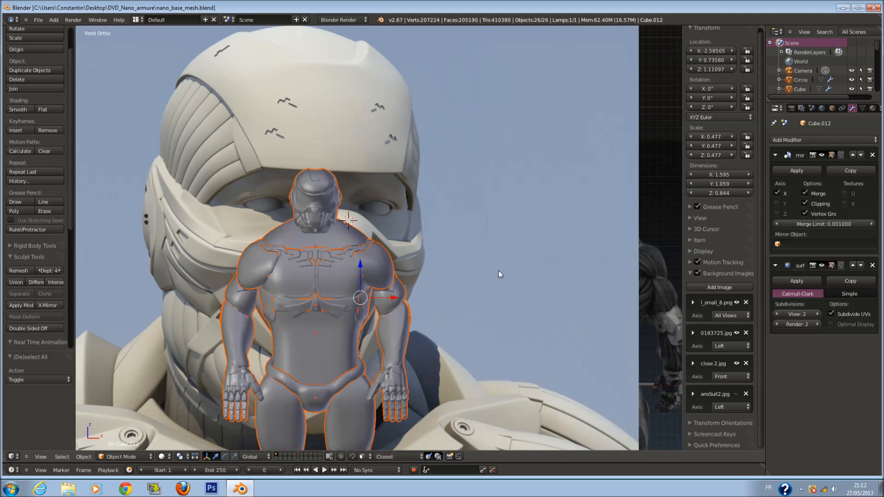
pyautogui.scroll(-3, 498, 271)
pyautogui.scroll(3, 498, 271)
pyautogui.keyDown('ctrl'); pyautogui.scroll(1, 498, 271); pyautogui.keyUp('ctrl')
pyautogui.hotkey('ctrl', 's')
pyautogui.click(499, 271)
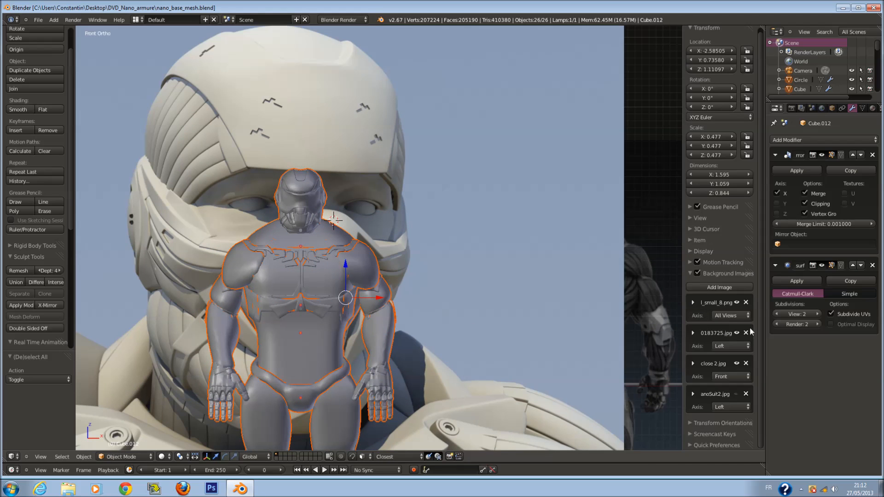
# Hide the close 2.jpg background image and deselect all objects.
pyautogui.click(737, 363)
pyautogui.scroll(4, 482, 272)
pyautogui.keyDown('ctrl'); pyautogui.scroll(2, 460, 263); pyautogui.keyUp('ctrl')
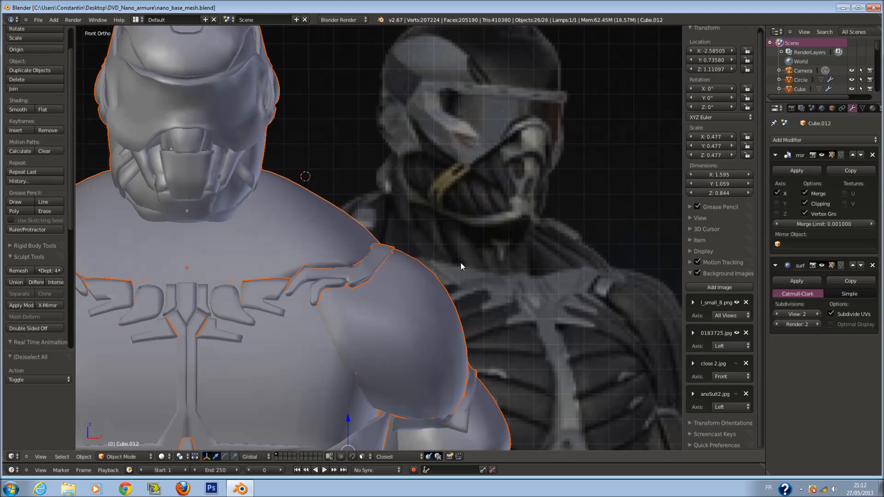
pyautogui.scroll(-5, 460, 262)
pyautogui.press('a')
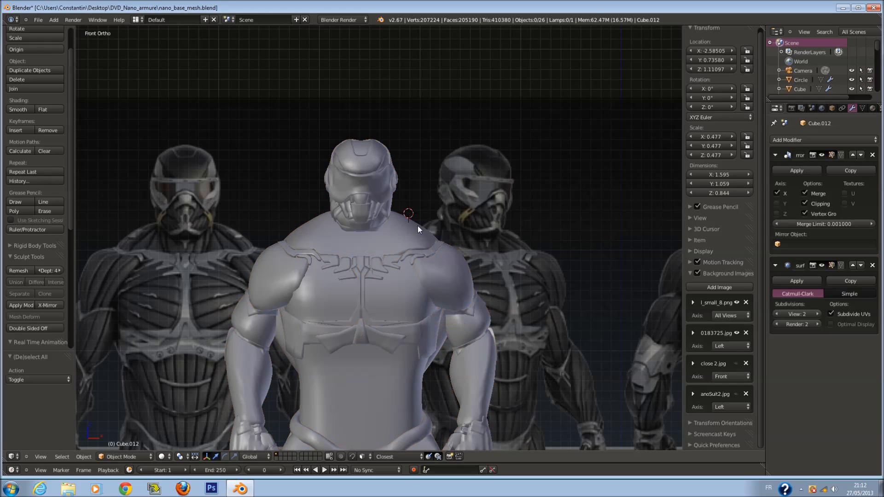
# Save the scene over nano_base_mesh.blend with nothing selected.
pyautogui.scroll(-5, 516, 258)
pyautogui.hotkey('ctrl', 's')
pyautogui.click(477, 314)
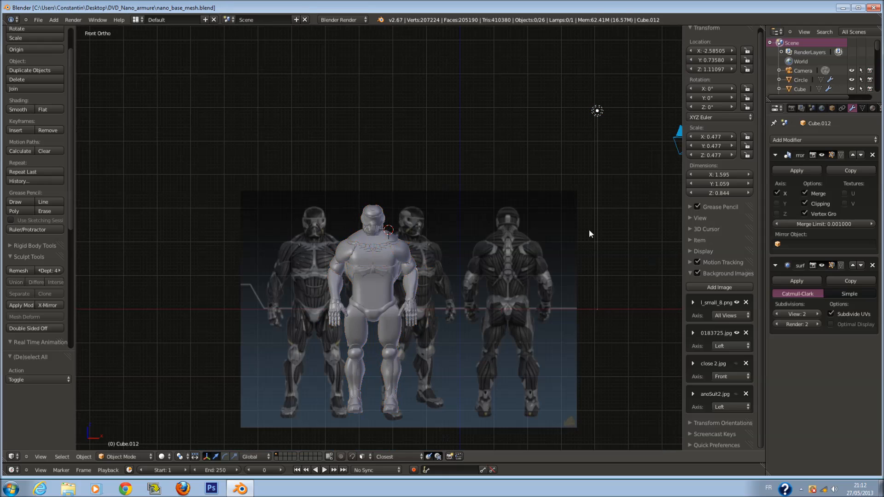
pyautogui.scroll(2, 396, 283)
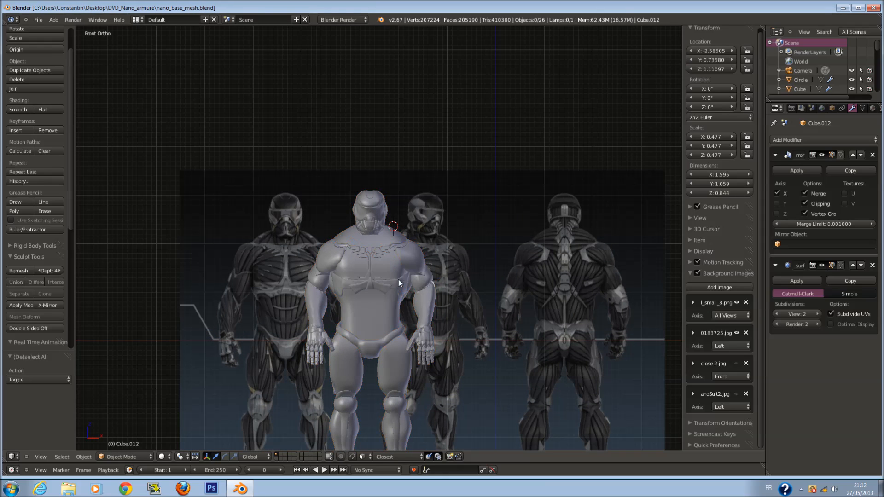
pyautogui.scroll(2, 408, 234)
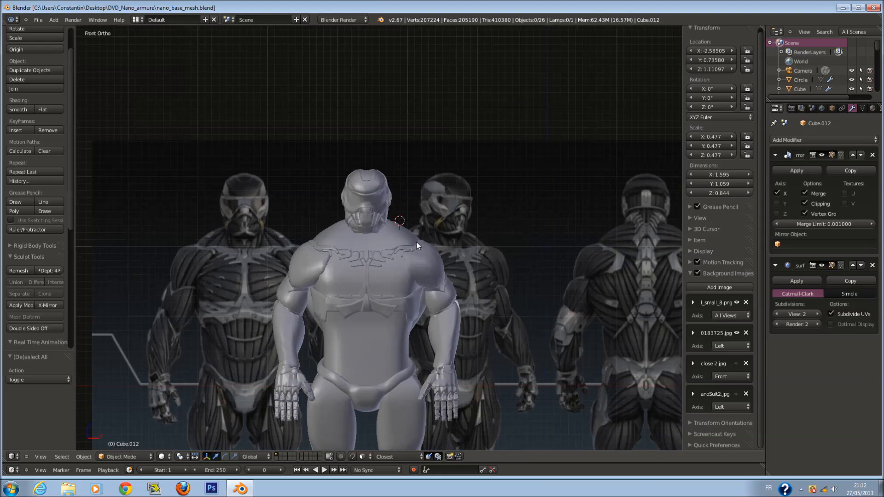
pyautogui.rightClick(388, 225)
pyautogui.press('g')
pyautogui.rightClick(464, 172)
pyautogui.scroll(2, 252, 252)
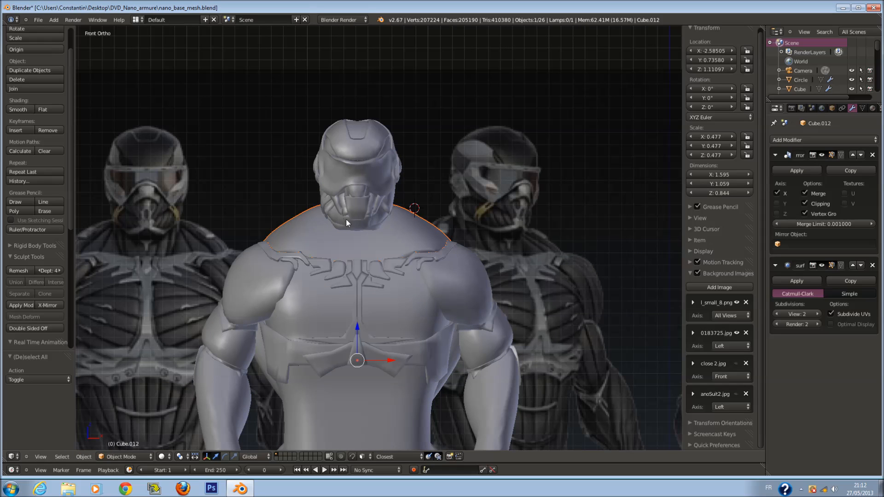
# Compare the model's neck and upper back with the reference figure in the back orthographic view.
pyautogui.press('ctrl+KP_1')
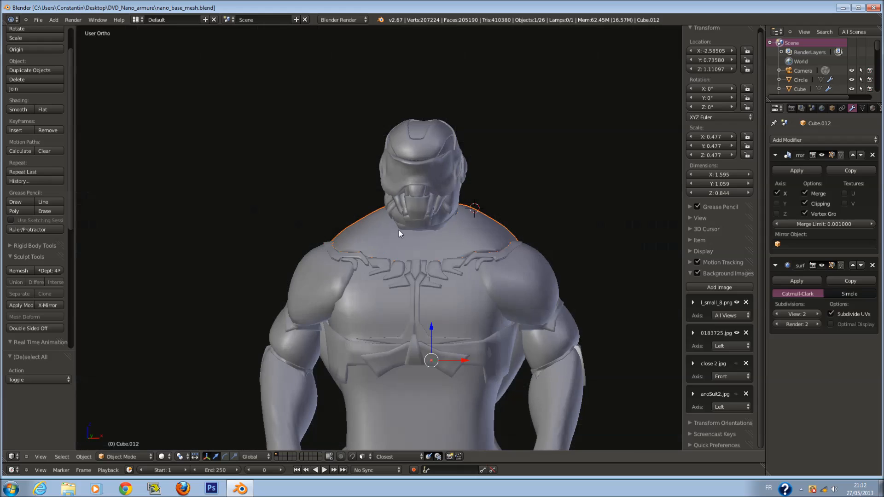
pyautogui.press('a')
pyautogui.scroll(-1, 363, 221)
pyautogui.keyDown('ctrl'); pyautogui.scroll(-3, 363, 221); pyautogui.keyUp('ctrl')
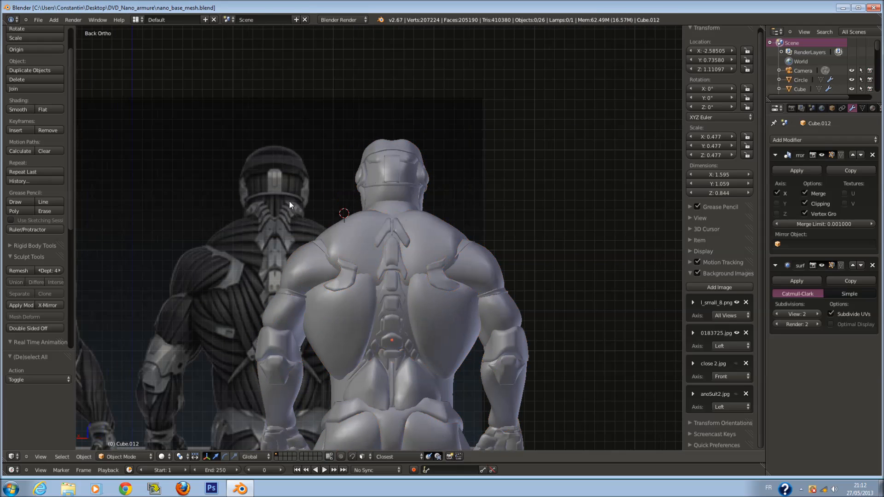
pyautogui.scroll(2, 316, 214)
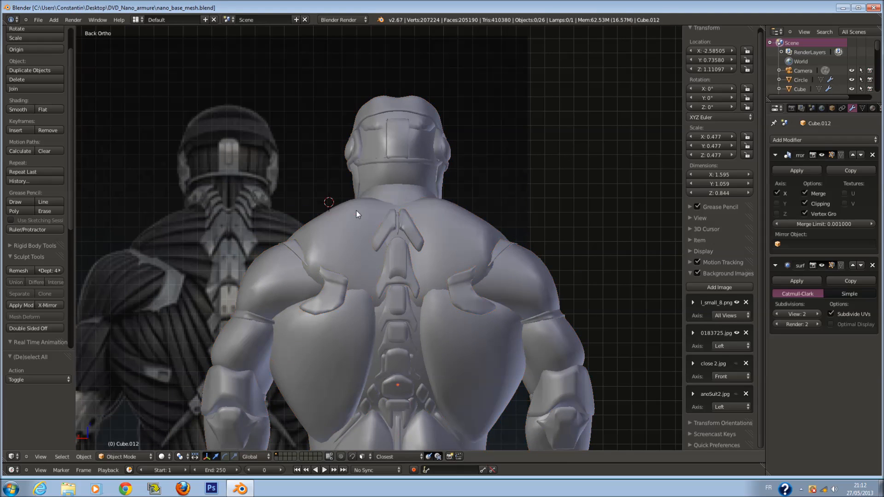
pyautogui.scroll(1, 426, 170)
# Inspect the back of the helmet mesh in Edit Mode and wireframe, and return to Object Mode.
pyautogui.rightClick(438, 143)
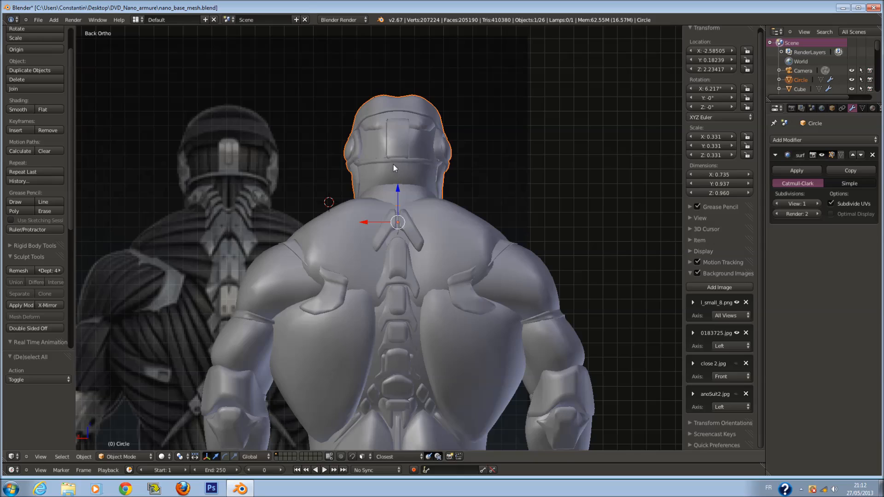
pyautogui.press('z')
pyautogui.scroll(-1, 408, 140)
pyautogui.press('z')
pyautogui.scroll(2, 409, 133)
pyautogui.press('Tab')
pyautogui.scroll(5, 410, 117)
pyautogui.moveTo(410, 115)
pyautogui.mouseDown(button='middle')
pyautogui.moveTo(397, 145)
pyautogui.moveTo(349, 161)
pyautogui.moveTo(306, 200)
pyautogui.mouseUp(button='middle')
pyautogui.scroll(-3, 393, 142)
pyautogui.press('z')
pyautogui.press('z')
pyautogui.rightClick(395, 189)
pyautogui.press('z')
pyautogui.scroll(5, 308, 201)
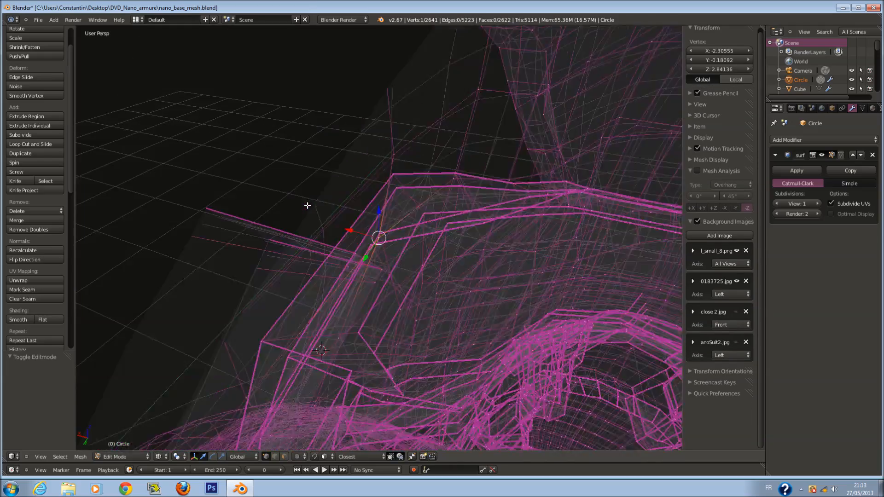
pyautogui.press('z')
pyautogui.scroll(-2, 408, 289)
pyautogui.press('Tab')
pyautogui.scroll(-3, 395, 281)
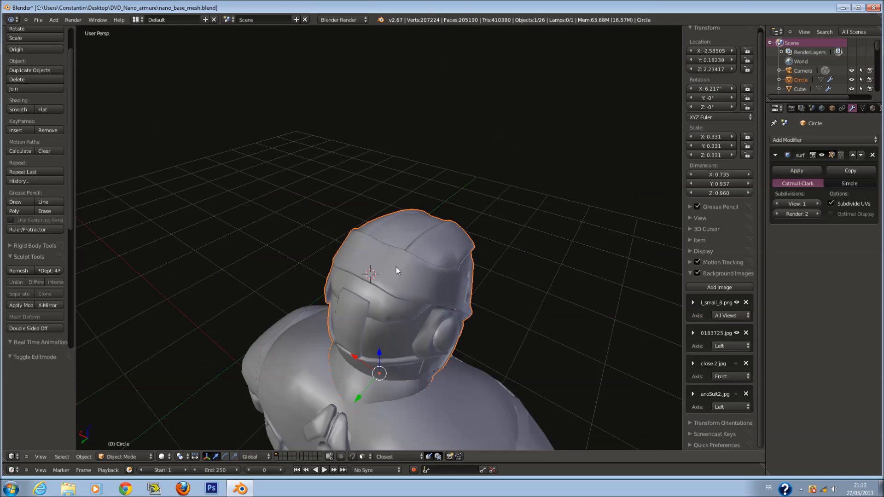
# Return to the back view, clear the selection and save over nano_base_mesh.blend.
pyautogui.press('ctrl+KP_1')
pyautogui.press('a')
pyautogui.keyDown('ctrl'); pyautogui.scroll(3, 442, 270); pyautogui.keyUp('ctrl')
pyautogui.press('a')
pyautogui.hotkey('ctrl', 's')
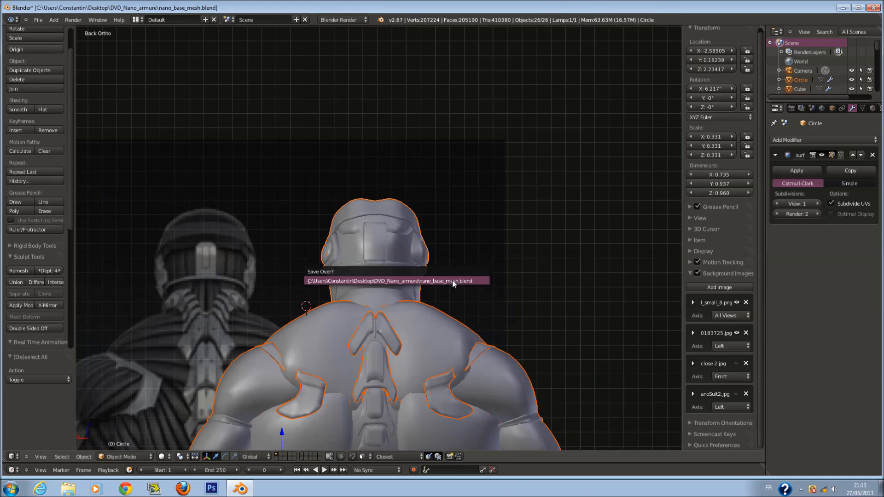
pyautogui.click(452, 280)
pyautogui.keyDown('shift'); pyautogui.scroll(-2, 431, 244); pyautogui.keyUp('shift')
pyautogui.press('a')
pyautogui.scroll(-1, 408, 281)
pyautogui.keyDown('shift'); pyautogui.scroll(-2, 407, 280); pyautogui.keyUp('shift')
pyautogui.hotkey('ctrl', 's')
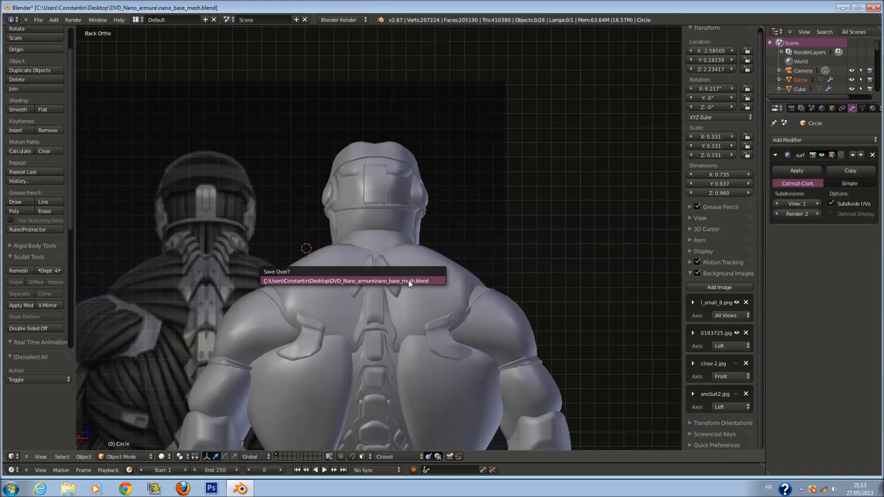
pyautogui.click(408, 280)
# Add a plane mesh to the scene.
pyautogui.scroll(-8, 400, 288)
pyautogui.scroll(8, 347, 261)
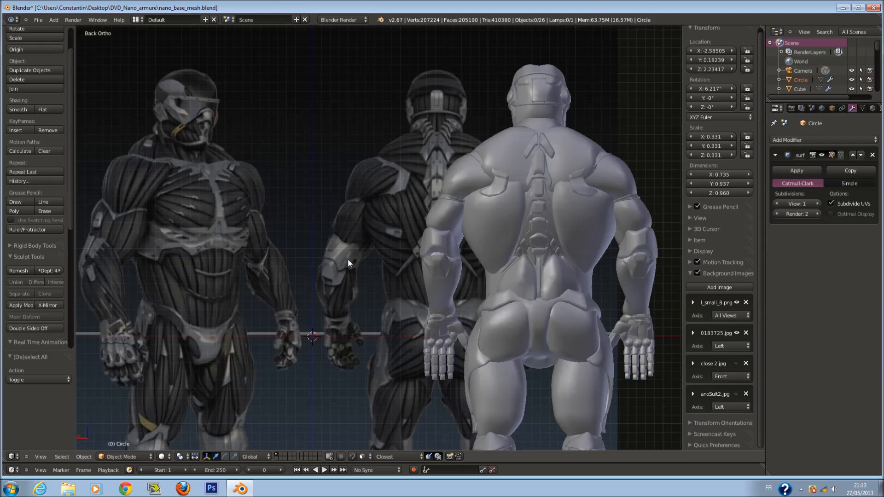
pyautogui.hotkey('shift', 'a')
pyautogui.click(367, 261)
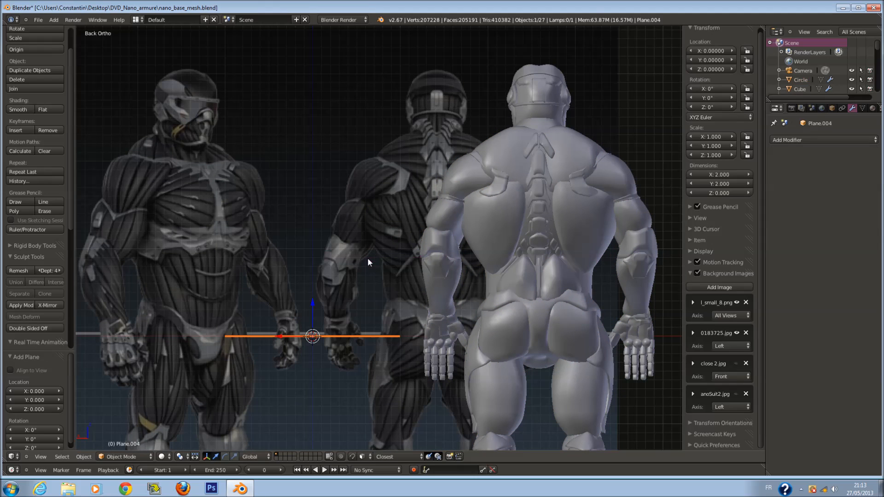
# Snap the 3D cursor to the spine armour piece and the new plane to the cursor.
pyautogui.rightClick(539, 229)
pyautogui.hotkey('shift', 's')
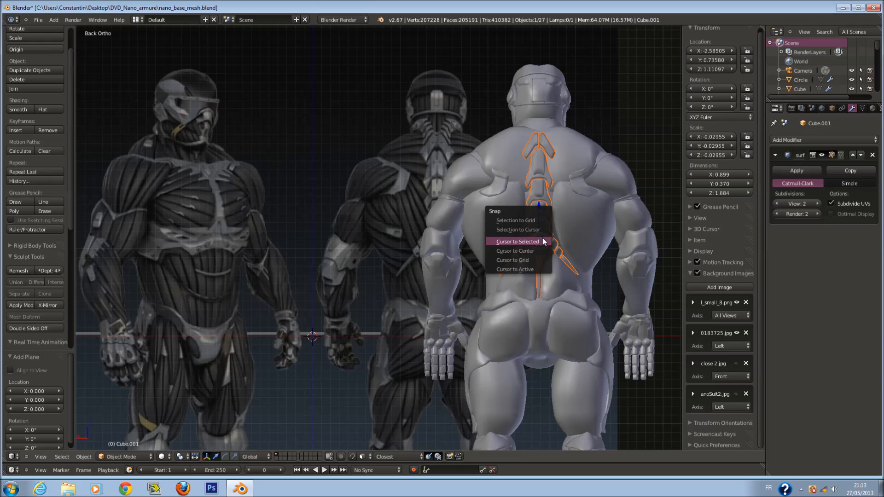
pyautogui.click(543, 241)
pyautogui.rightClick(311, 328)
pyautogui.hotkey('shift', 's')
pyautogui.click(407, 293)
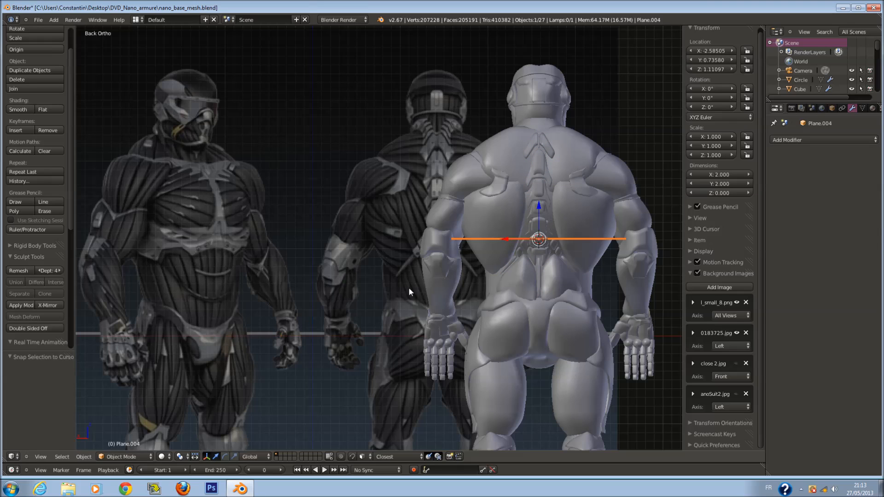
# Set the mean crease of the shoulder-blade plates to 1.000 and save the file.
pyautogui.rightClick(499, 177)
pyautogui.press('Tab')
pyautogui.moveTo(722, 90); pyautogui.dragTo(755, 90)
pyautogui.press('Tab')
pyautogui.scroll(1, 546, 182)
pyautogui.keyDown('ctrl'); pyautogui.scroll(2, 545, 181); pyautogui.keyUp('ctrl')
pyautogui.hotkey('ctrl', 's')
pyautogui.click(545, 181)
# Check the shoulder-blade plates' edge creases in Edit Mode, return to Object Mode and save the file again.
pyautogui.keyDown('ctrl'); pyautogui.scroll(1, 529, 166); pyautogui.keyUp('ctrl')
pyautogui.press('Tab')
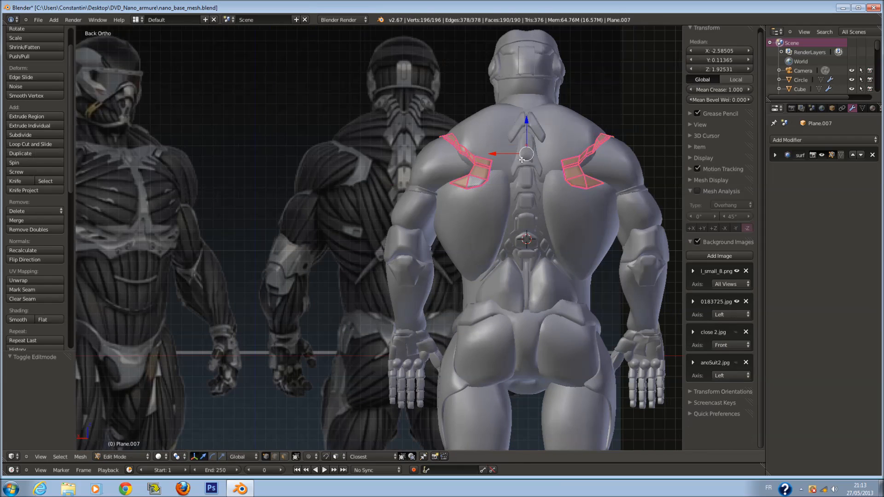
pyautogui.keyDown('ctrl'); pyautogui.scroll(5, 522, 160); pyautogui.keyUp('ctrl')
pyautogui.press('Tab')
pyautogui.hotkey('ctrl', 's')
pyautogui.click(519, 180)
pyautogui.keyDown('shift'); pyautogui.scroll(2, 489, 186); pyautogui.keyUp('shift')
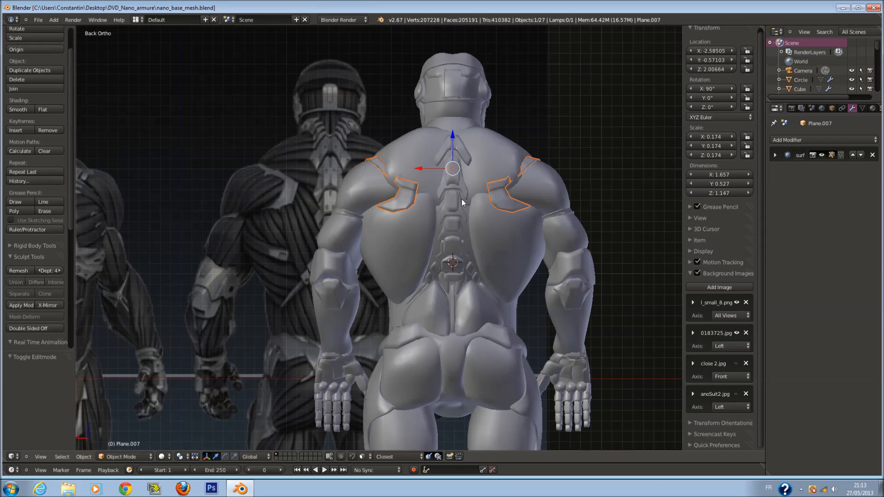
# Inspect the shoulder muscle mesh in wireframe and Edit Mode, and return to the solid view.
pyautogui.rightClick(371, 189)
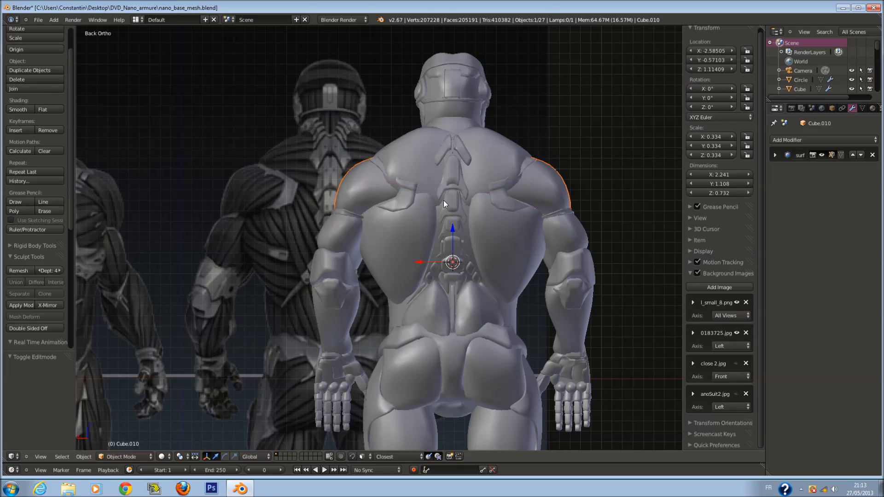
pyautogui.press('z')
pyautogui.press('Tab')
pyautogui.press('Tab')
pyautogui.scroll(-1, 309, 337)
pyautogui.press('a')
pyautogui.press('a')
pyautogui.moveTo(427, 260); pyautogui.dragTo(525, 317, button='middle')
pyautogui.scroll(-3, 525, 317)
pyautogui.press('z')
# Add a Mirror modifier to the new plane.
pyautogui.rightClick(516, 312)
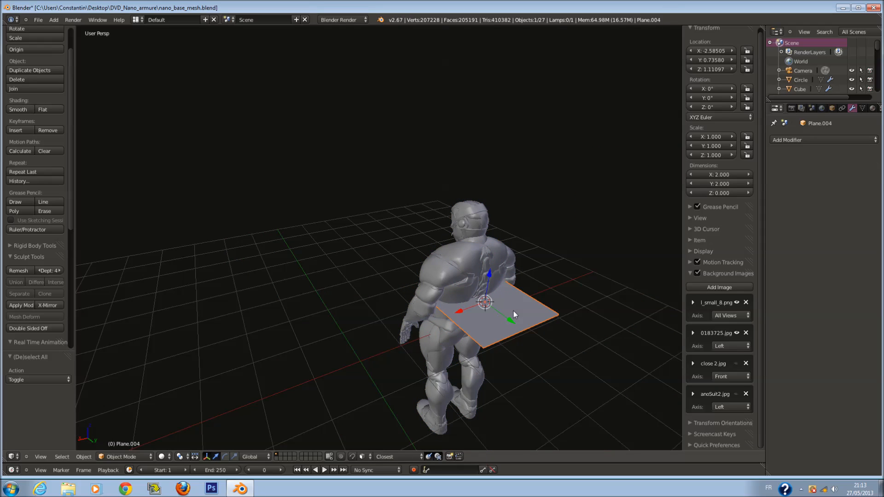
pyautogui.press('ctrl+KP_1')
pyautogui.scroll(2, 507, 242)
pyautogui.keyDown('shift'); pyautogui.moveTo(506, 243); pyautogui.dragTo(447, 243, button='middle'); pyautogui.keyUp('shift')
pyautogui.click(824, 140)
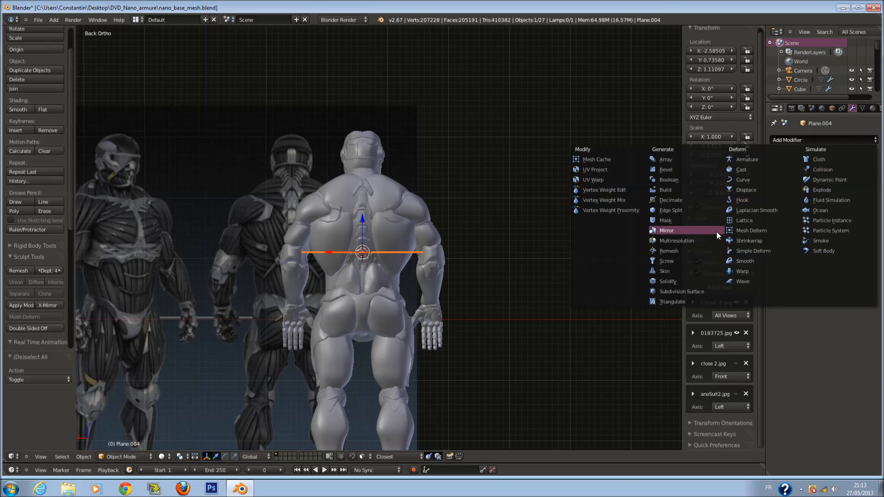
pyautogui.click(672, 224)
# Shrink the plane in Edit Mode, shift it sideways off the centre and raise it 1.561 on Z beside the helmet.
pyautogui.press('Tab')
pyautogui.scroll(2, 372, 258)
pyautogui.press('s')
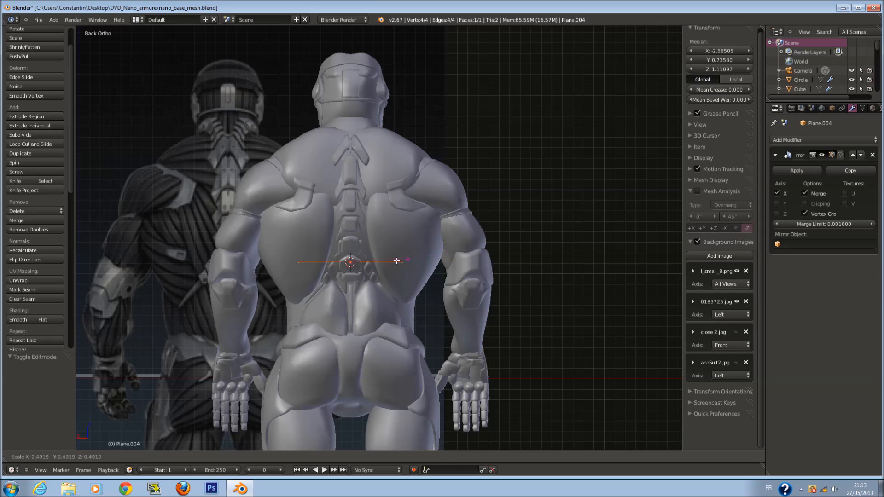
pyautogui.click(380, 261)
pyautogui.moveTo(335, 264); pyautogui.dragTo(374, 279)
pyautogui.moveTo(388, 238); pyautogui.dragTo(426, 74)
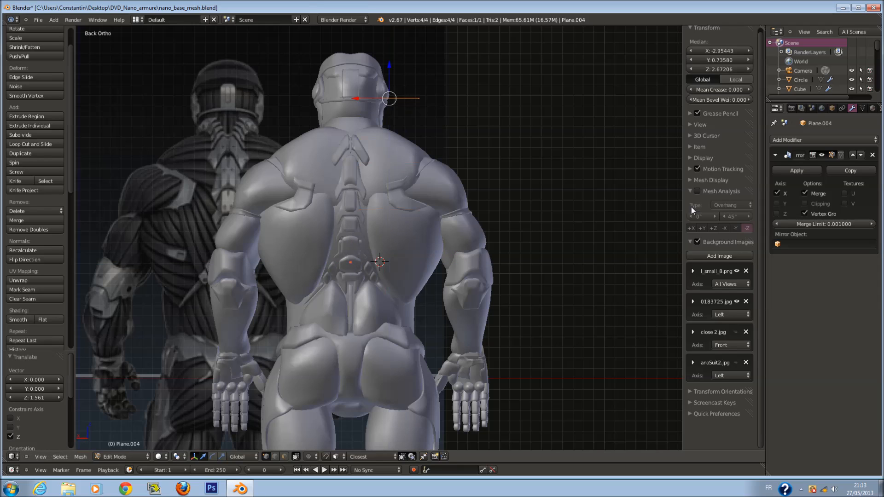
# Try the Mirror modifier's Y axis on the plane and return to mirroring on X only.
pyautogui.click(777, 204)
pyautogui.click(779, 212)
pyautogui.moveTo(523, 160); pyautogui.dragTo(522, 185, button='middle')
pyautogui.scroll(-5, 527, 202)
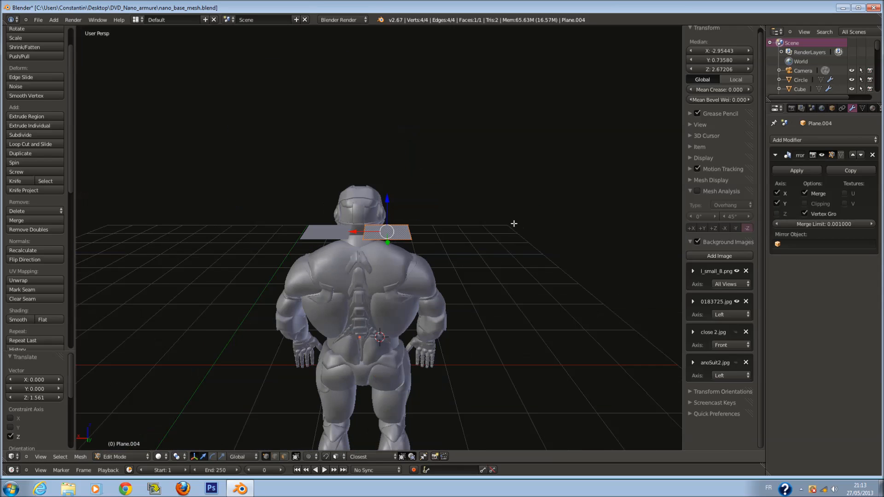
pyautogui.moveTo(513, 223); pyautogui.dragTo(518, 212, button='middle')
pyautogui.click(777, 194)
pyautogui.click(777, 193)
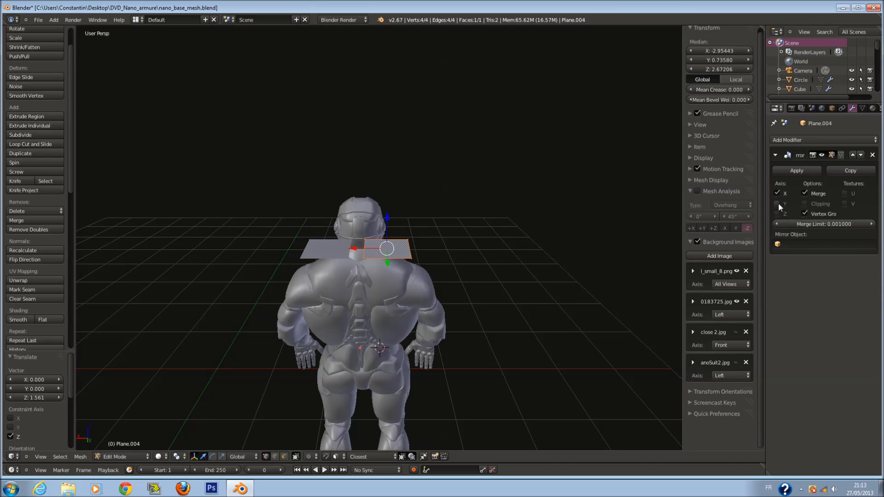
pyautogui.click(778, 203)
# Rotate the plane's mesh 90° about the X axis and frame it in the back view.
pyautogui.press('Tab')
pyautogui.press('KP_3')
pyautogui.press('Tab')
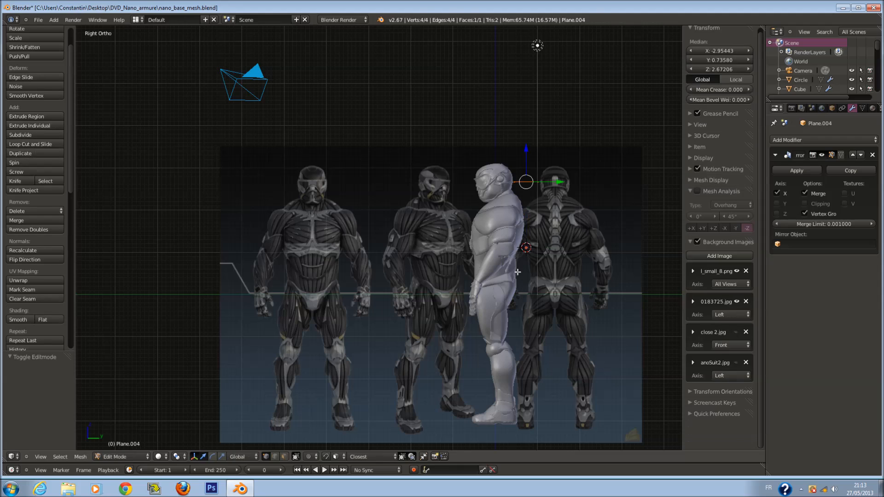
pyautogui.write('rx90')
pyautogui.press('Return')
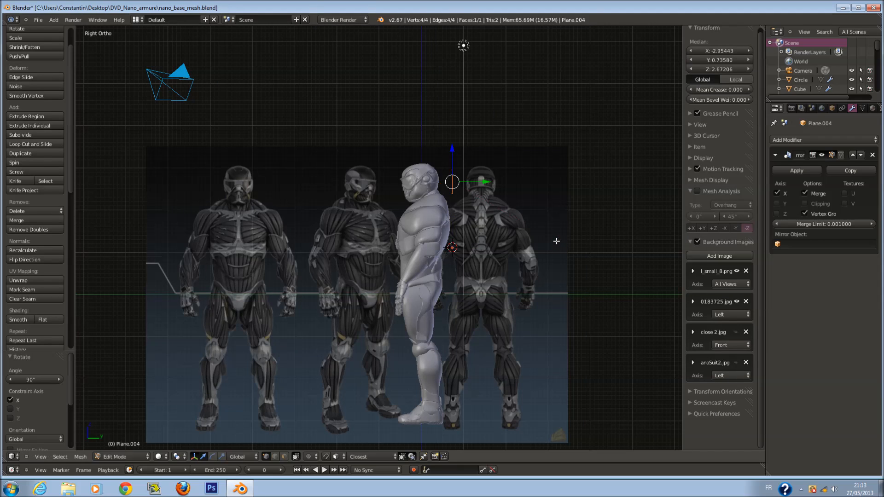
pyautogui.press('KP_Decimal')
pyautogui.press('ctrl+KP_1')
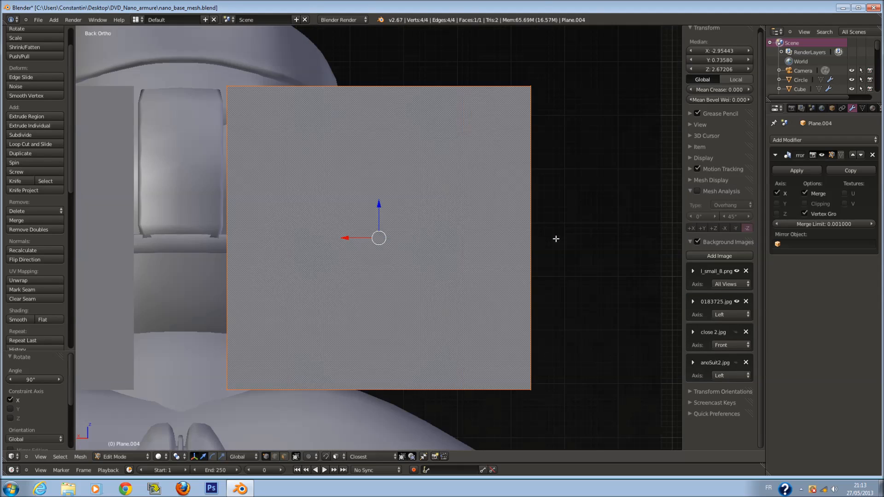
# Scale the mirrored plane's mesh down beside the helmet and return to Object Mode.
pyautogui.scroll(-5, 455, 157)
pyautogui.press('s')
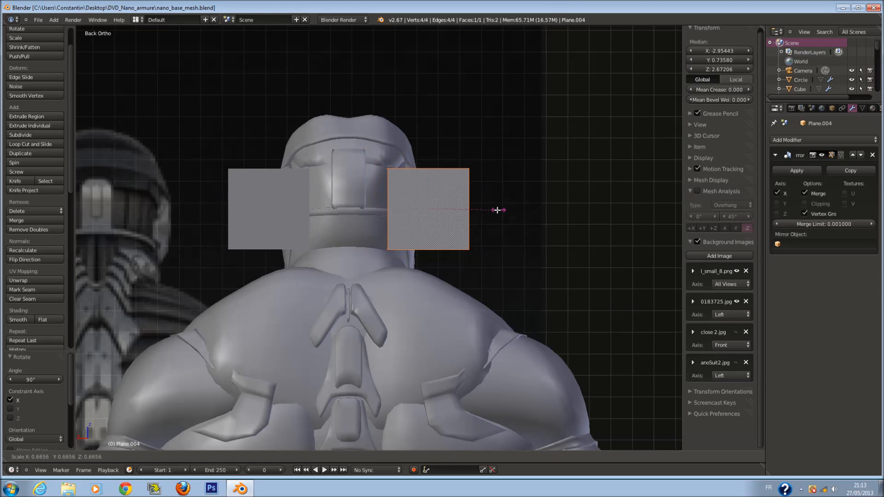
pyautogui.click(465, 210)
pyautogui.keyDown('shift'); pyautogui.moveTo(420, 249); pyautogui.dragTo(463, 214, button='middle'); pyautogui.keyUp('shift')
pyautogui.scroll(3, 464, 222)
pyautogui.scroll(-2, 463, 225)
pyautogui.press('Tab')
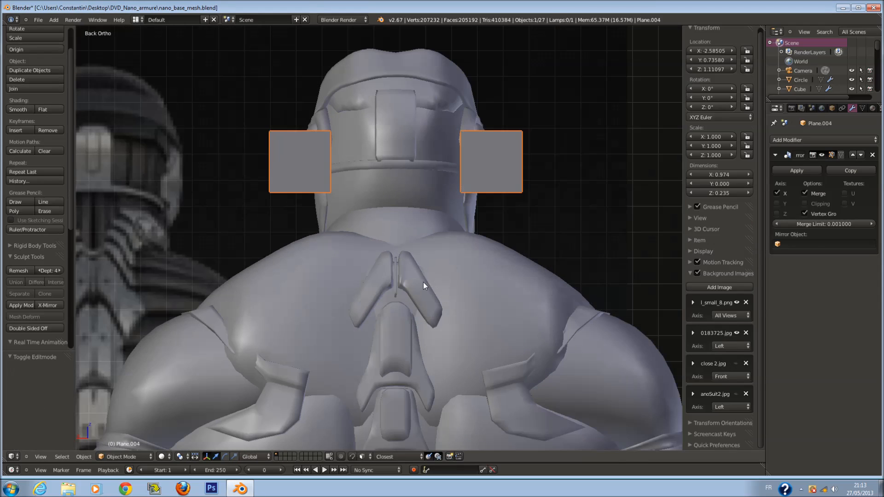
# Set the mean crease of the whole spine armour mesh to 0.798 in Edit Mode and save the file.
pyautogui.rightClick(424, 284)
pyautogui.scroll(-3, 426, 281)
pyautogui.press('Tab')
pyautogui.scroll(-2, 425, 282)
pyautogui.hotkey('ctrl', 's')
pyautogui.moveTo(730, 93); pyautogui.dragTo(733, 89)
pyautogui.click(732, 91)
pyautogui.press('BackSpace')
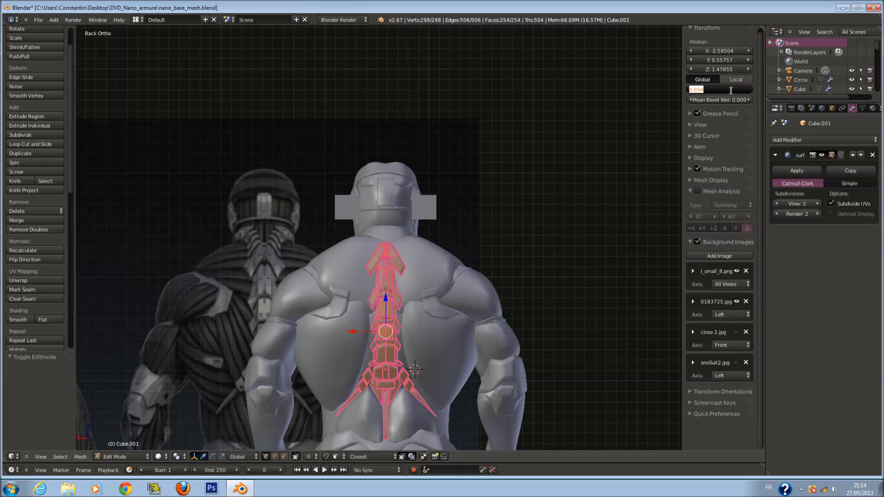
pyautogui.press('Return')
pyautogui.press('Tab')
pyautogui.hotkey('ctrl', 's')
pyautogui.click(486, 240)
pyautogui.scroll(3, 584, 138)
pyautogui.press('Tab')
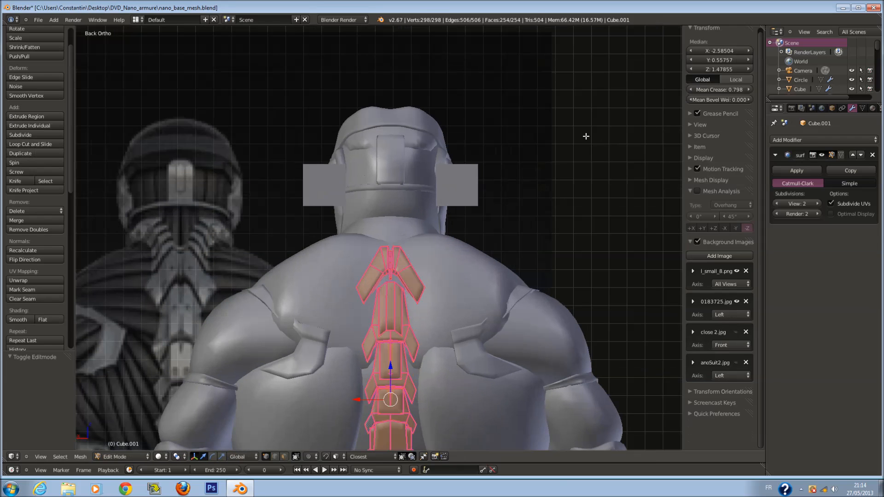
pyautogui.press('Return')
pyautogui.press('Tab')
pyautogui.hotkey('ctrl', 's')
pyautogui.click(536, 201)
# Scale the mirrored plane's mesh by 0.640, move it 0.236 on X and -0.306 on Z to the neck base, and save.
pyautogui.rightClick(465, 181)
pyautogui.press('Tab')
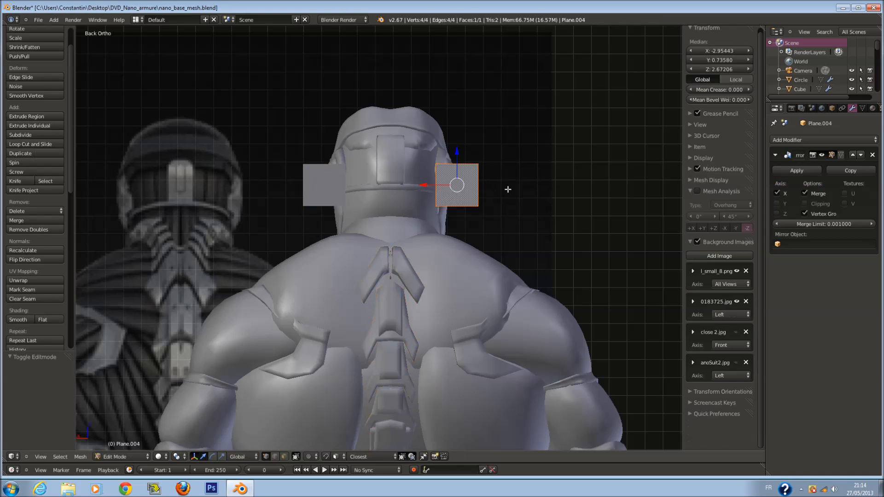
pyautogui.press('s')
pyautogui.click(516, 175)
pyautogui.press('g')
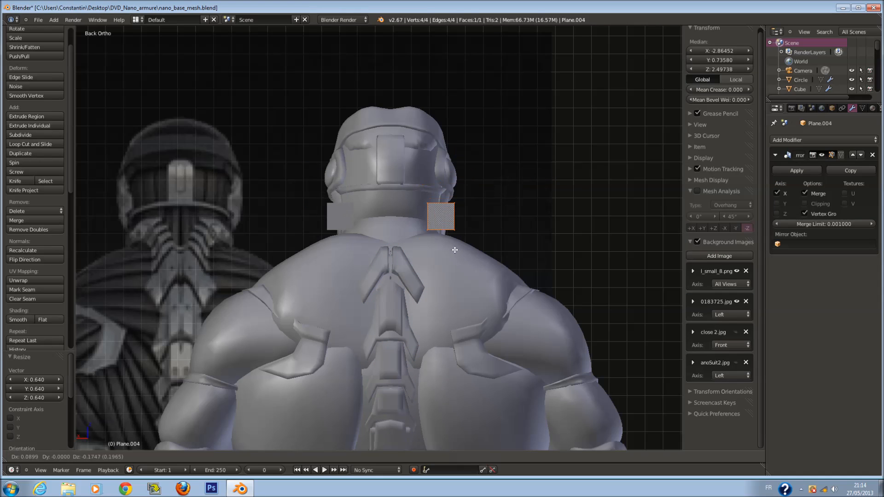
pyautogui.click(429, 273)
pyautogui.hotkey('ctrl', 's')
pyautogui.click(429, 260)
# Examine the plane's position against the body and the reference images in the left, front and back views.
pyautogui.scroll(2, 414, 230)
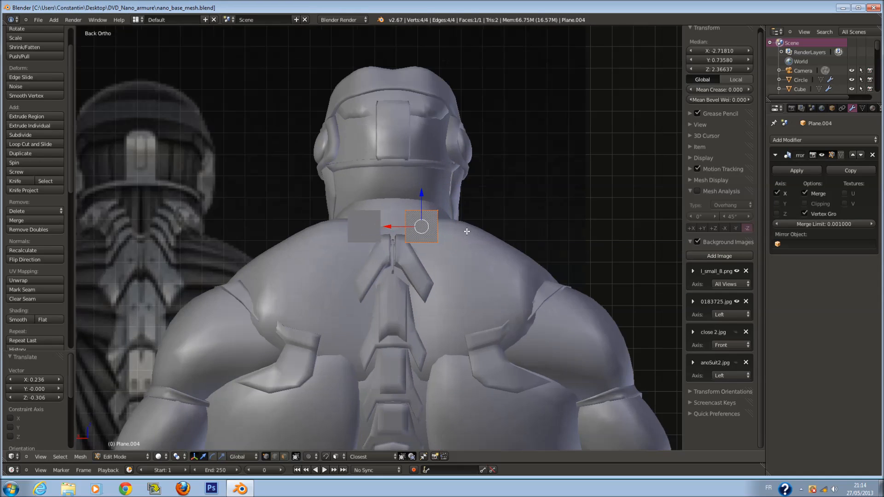
pyautogui.press('Tab')
pyautogui.scroll(-2, 148, 227)
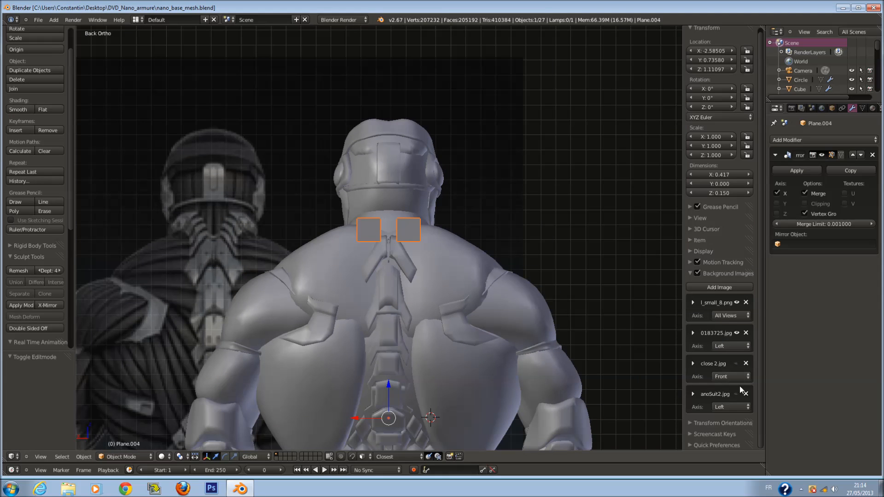
pyautogui.press('ctrl+KP_3')
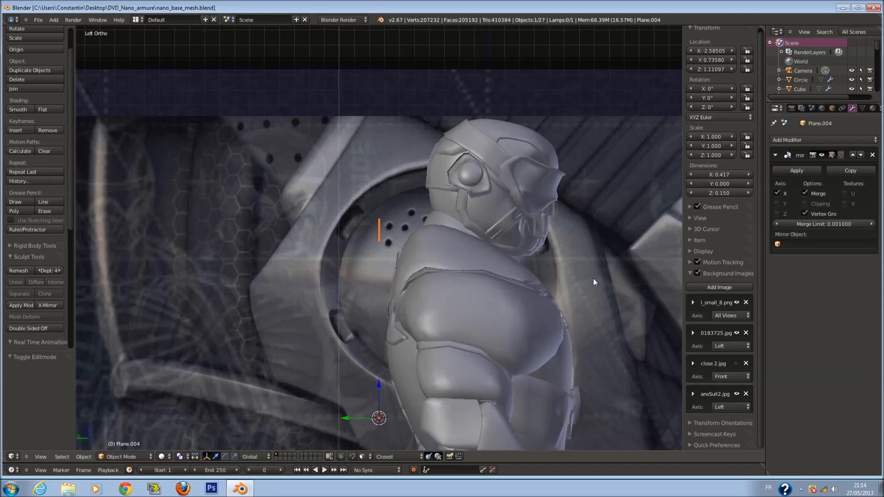
pyautogui.scroll(-3, 255, 382)
pyautogui.scroll(1, 267, 360)
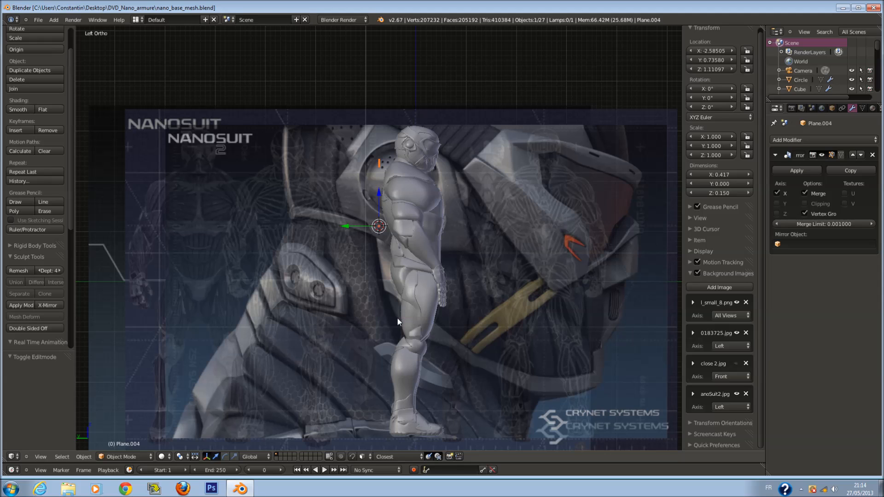
pyautogui.press('KP_1')
pyautogui.press('ctrl+KP_3')
pyautogui.press('ctrl+KP_1')
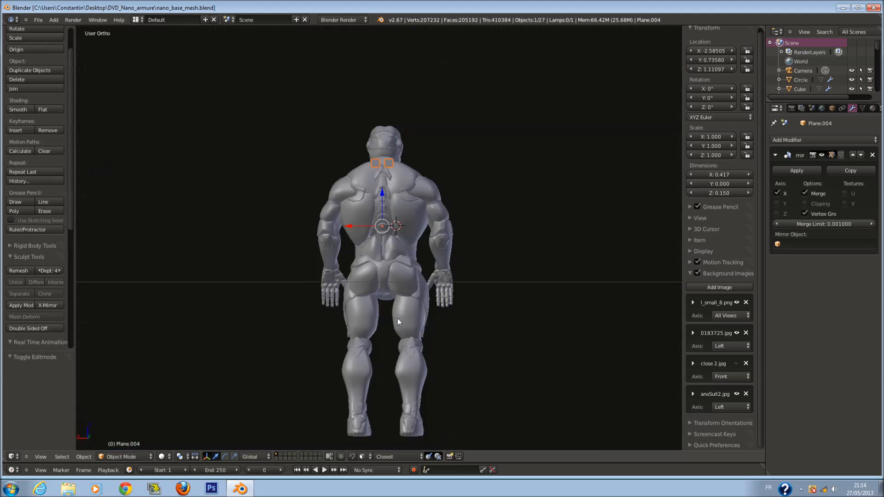
# Flatten the plane's mesh into a strip by scaling it 0.385 along Z, and save the file.
pyautogui.scroll(5, 451, 299)
pyautogui.press('Tab')
pyautogui.scroll(4, 421, 241)
pyautogui.press('s')
pyautogui.rightClick(442, 253)
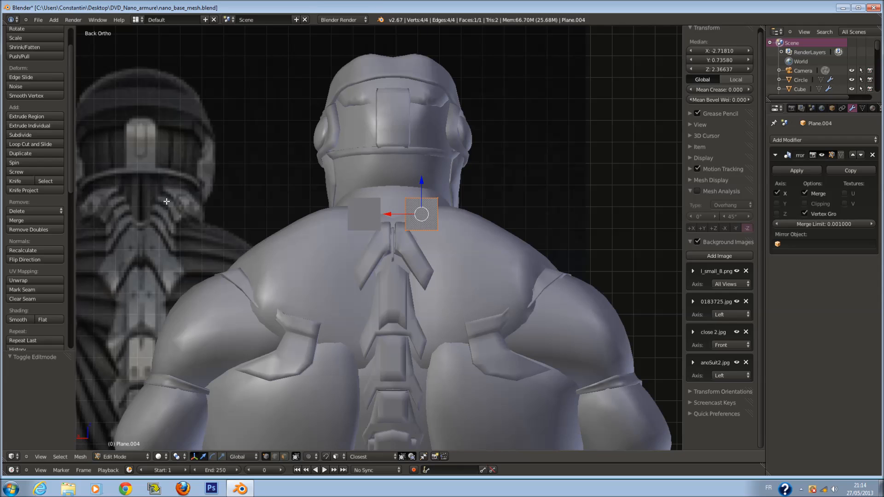
pyautogui.scroll(2, 483, 266)
pyautogui.press('s')
pyautogui.press('z')
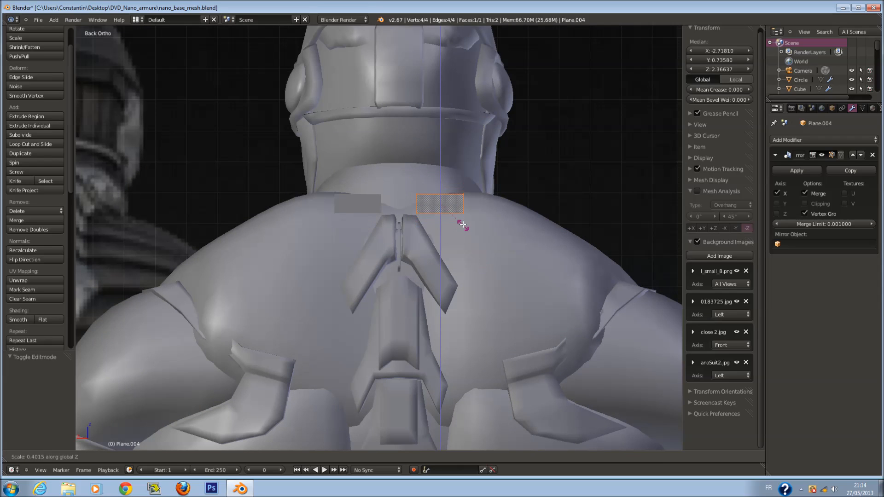
pyautogui.click(463, 224)
pyautogui.scroll(-1, 463, 223)
pyautogui.hotkey('ctrl', 's')
pyautogui.scroll(-2, 464, 226)
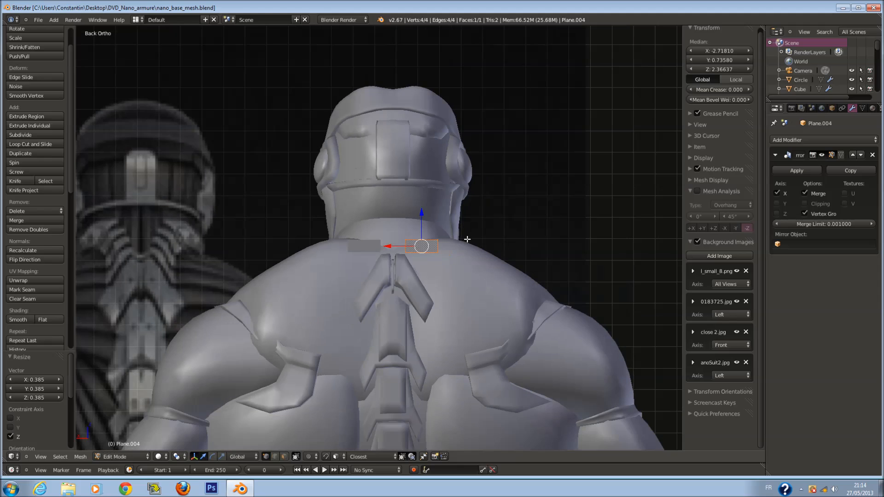
# Refine the strip's proportions and rotate it about 39.6° to slant down away from the neck.
pyautogui.press('s')
pyautogui.press('z')
pyautogui.click(453, 258)
pyautogui.press('s')
pyautogui.press('z')
pyautogui.press('x')
pyautogui.click(489, 273)
pyautogui.press('r')
pyautogui.click(485, 296)
# Turn the strip a further 18° alongside the V-shaped plate and snap it onto the back's surface.
pyautogui.press('g')
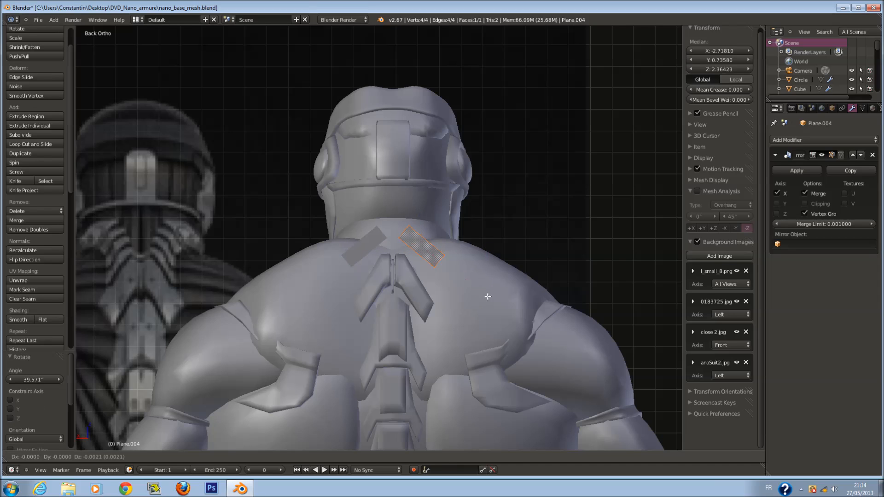
pyautogui.click(492, 318)
pyautogui.press('r')
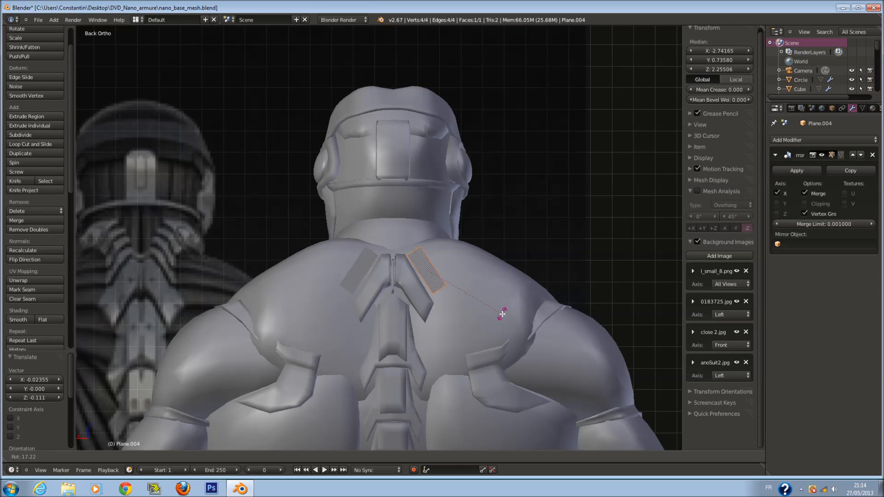
pyautogui.click(500, 315)
pyautogui.press('g')
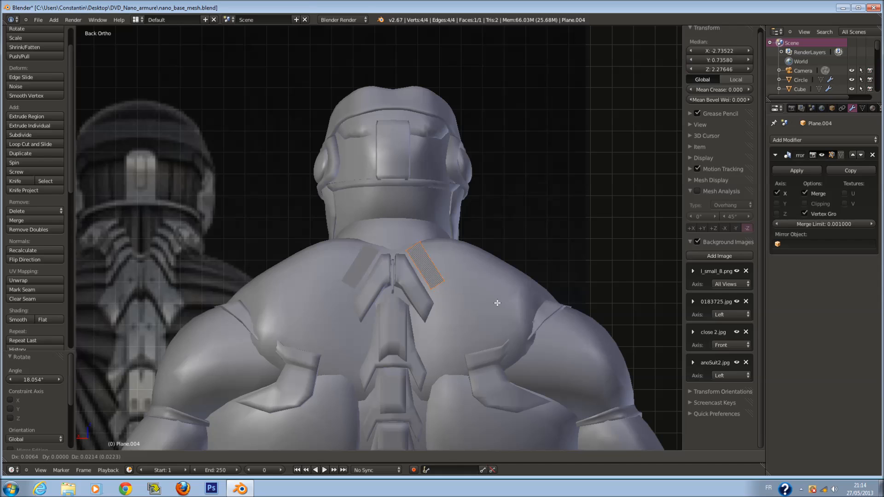
pyautogui.click(496, 303)
pyautogui.press('g')
pyautogui.keyDown('ctrl'); pyautogui.click(496, 303); pyautogui.keyUp('ctrl')
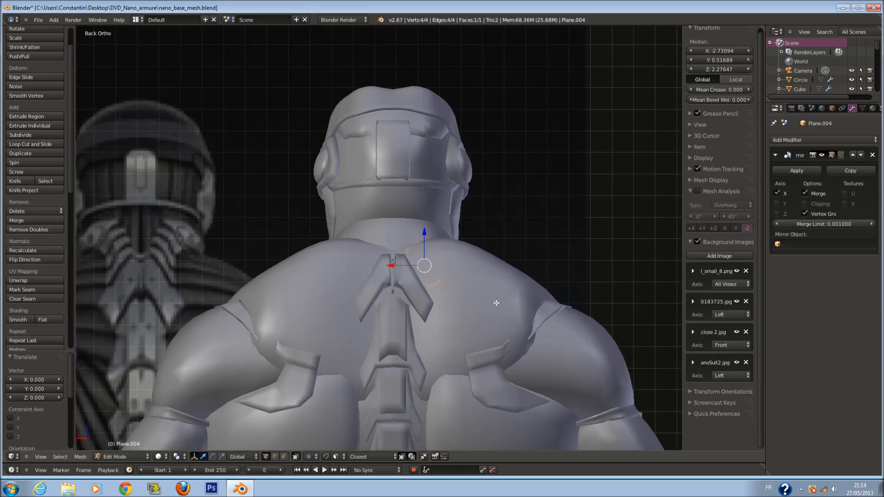
# Add a level 2 Subdivision Surface modifier and insert five evenly spaced loop cuts across the strip.
pyautogui.hotkey('ctrl', '2')
pyautogui.press('z')
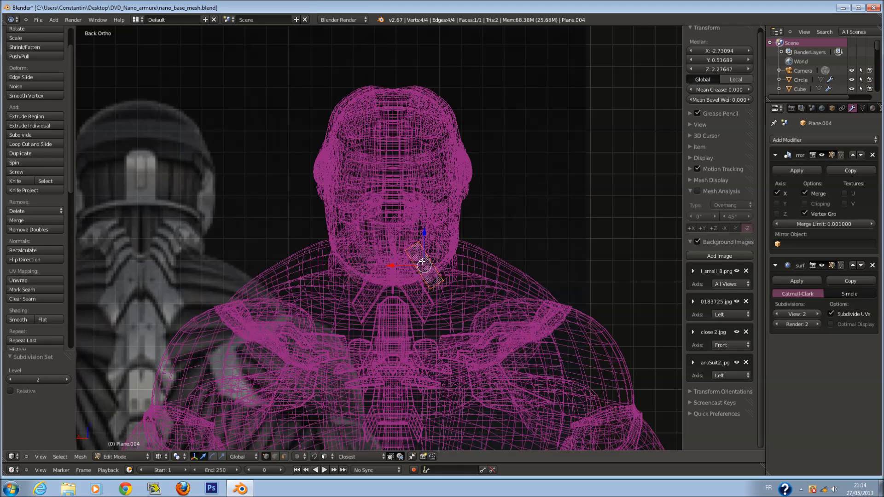
pyautogui.press('a')
pyautogui.hotkey('ctrl', 'r')
pyautogui.scroll(1, 428, 253)
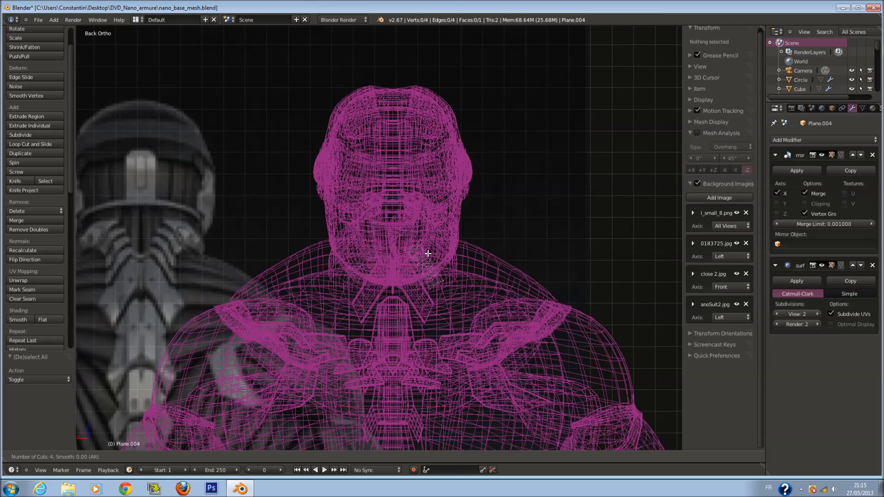
pyautogui.scroll(1, 428, 253)
pyautogui.click(428, 253)
pyautogui.click(427, 253)
# Select the whole subdivided strip, snap its vertices onto the back's surface, leave Edit Mode and save.
pyautogui.press('z')
pyautogui.press('a')
pyautogui.press('a')
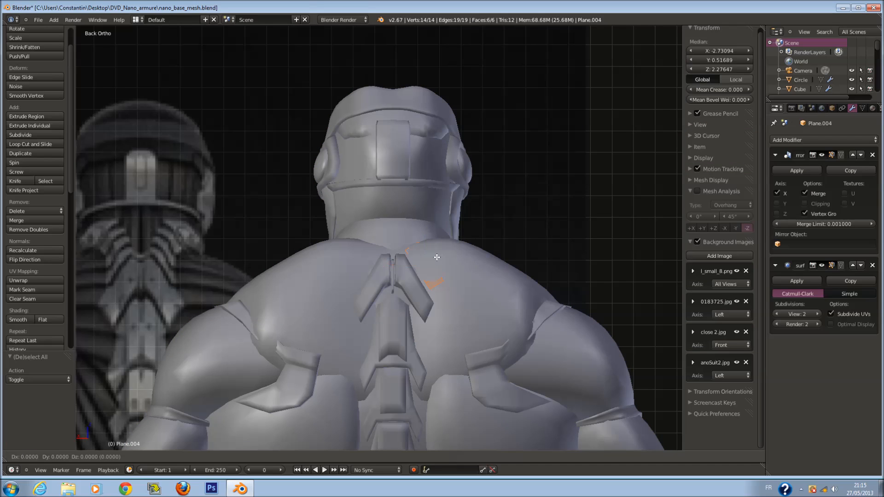
pyautogui.press('Tab')
pyautogui.hotkey('ctrl', 's')
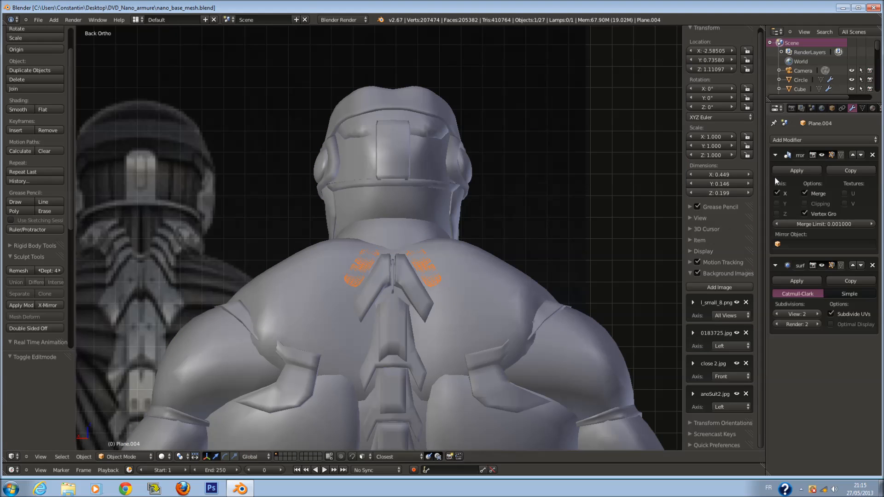
# Collapse the Mirror and Subdivision modifiers and add a Solidify modifier with a thickness of about 0.0094.
pyautogui.click(776, 155)
pyautogui.click(777, 173)
pyautogui.click(790, 140)
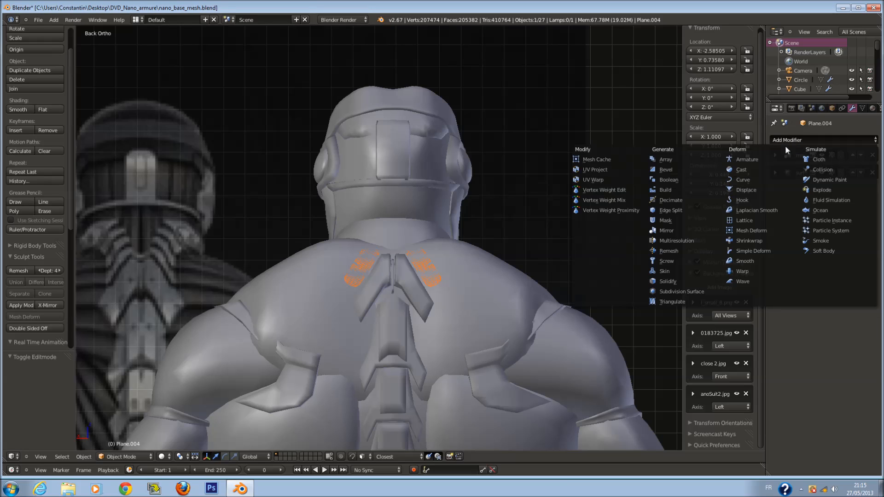
pyautogui.click(688, 280)
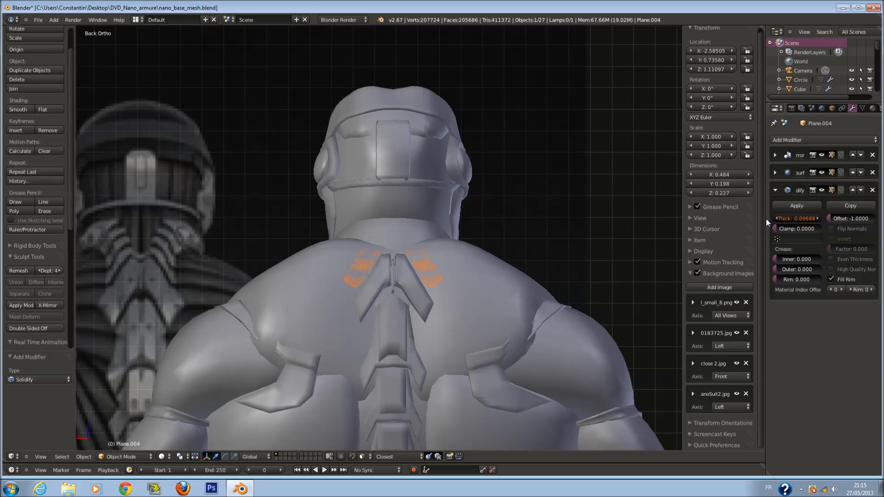
pyautogui.moveTo(791, 219)
pyautogui.mouseDown()
pyautogui.moveTo(816, 216)
pyautogui.moveTo(796, 223)
pyautogui.mouseUp()
# Adjust the strip's Solidify thickness to 0.03176 while viewing it from the side, deselect everything and save.
pyautogui.moveTo(515, 300); pyautogui.dragTo(388, 306, button='middle')
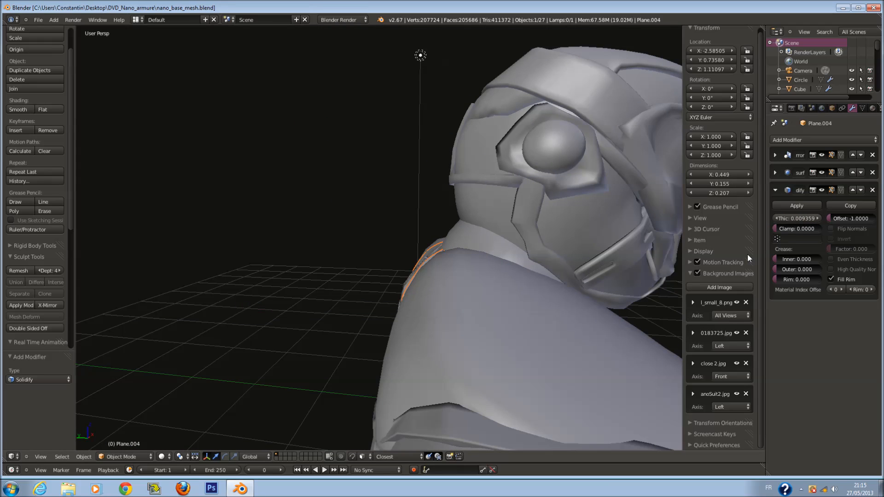
pyautogui.moveTo(799, 222)
pyautogui.mouseDown()
pyautogui.moveTo(788, 220)
pyautogui.moveTo(811, 229)
pyautogui.mouseUp()
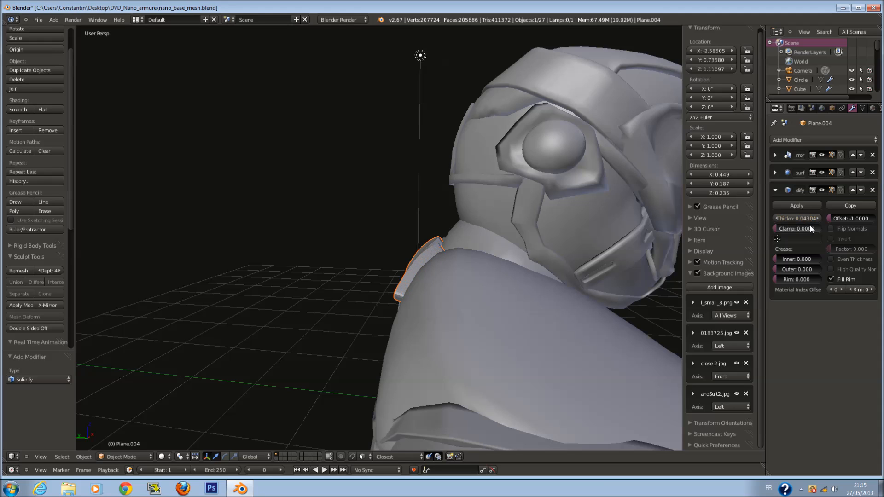
pyautogui.rightClick(799, 218)
pyautogui.moveTo(790, 218); pyautogui.dragTo(783, 218)
pyautogui.moveTo(645, 249); pyautogui.dragTo(440, 264, button='middle')
pyautogui.press('a')
pyautogui.hotkey('ctrl', 's')
# Reselect the neck strip in the back view, clear its mesh selection in Edit Mode and save the file.
pyautogui.rightClick(366, 283)
pyautogui.hotkey('ctrl', 's')
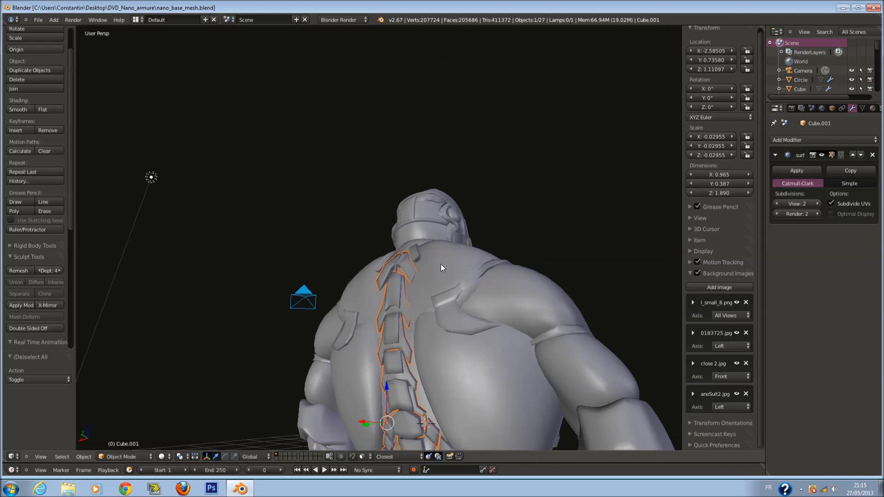
pyautogui.press('ctrl+KP_1')
pyautogui.scroll(5, 401, 267)
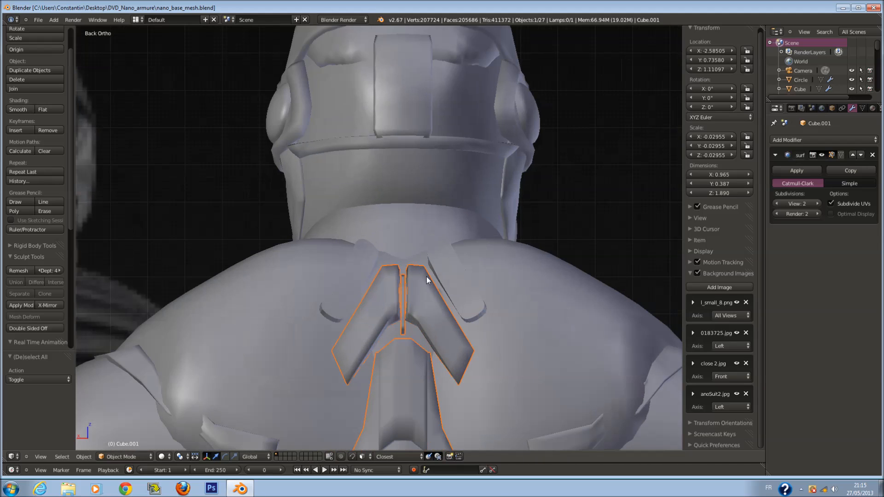
pyautogui.rightClick(439, 276)
pyautogui.press('z')
pyautogui.press('Tab')
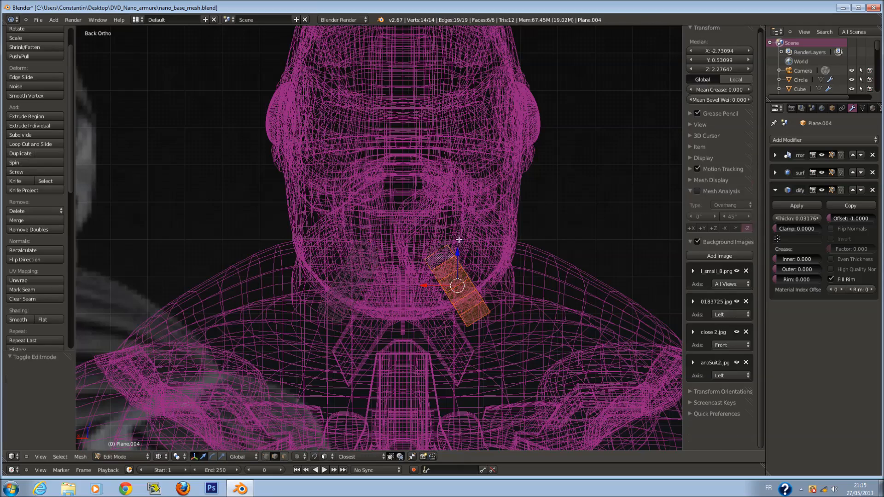
pyautogui.press('a')
pyautogui.press('z')
pyautogui.press('Tab')
pyautogui.hotkey('ctrl', 's')
pyautogui.click(449, 257)
# Circle-select the strip's uppermost face in wireframe and rotate it -18.314° about the Y axis.
pyautogui.press('z')
pyautogui.press('Tab')
pyautogui.press('a')
pyautogui.press('c')
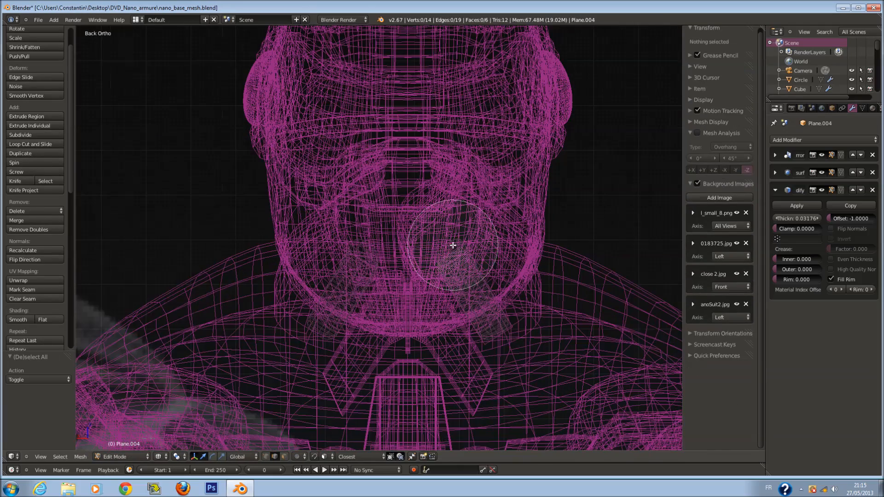
pyautogui.click(445, 238)
pyautogui.rightClick(469, 234)
pyautogui.press('c')
pyautogui.middleClick(505, 280)
pyautogui.rightClick(507, 280)
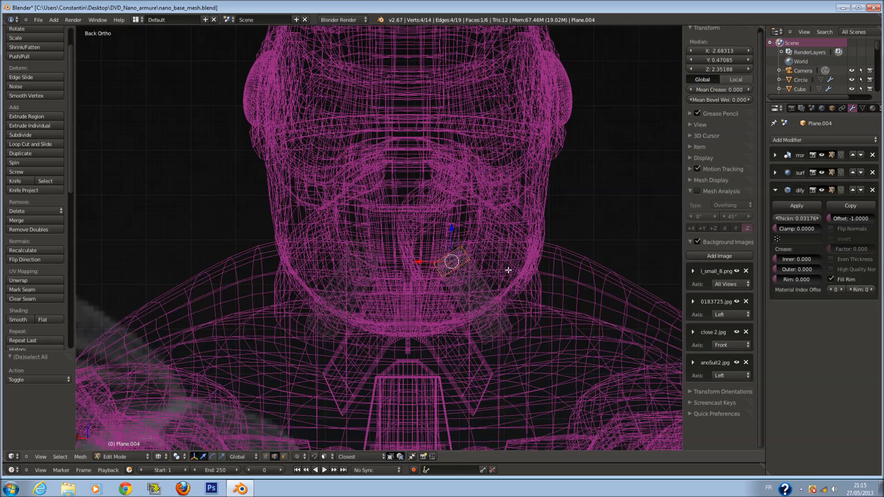
pyautogui.press('z')
pyautogui.press('r')
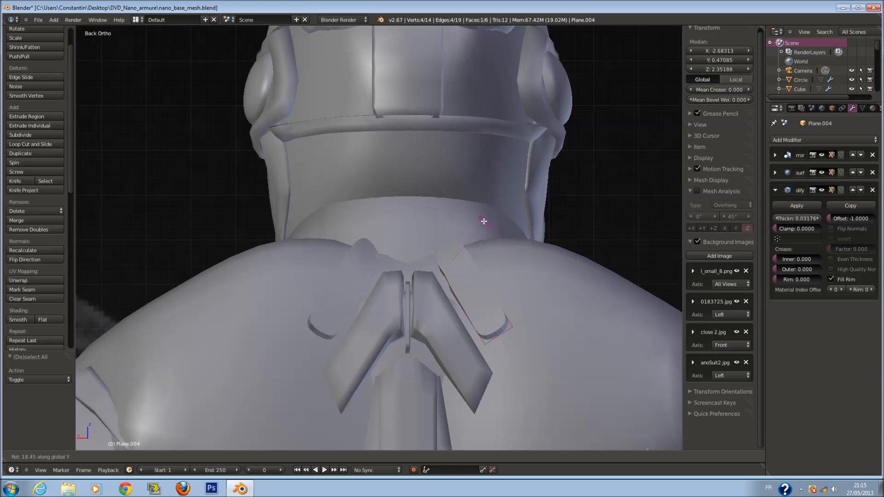
pyautogui.click(513, 242)
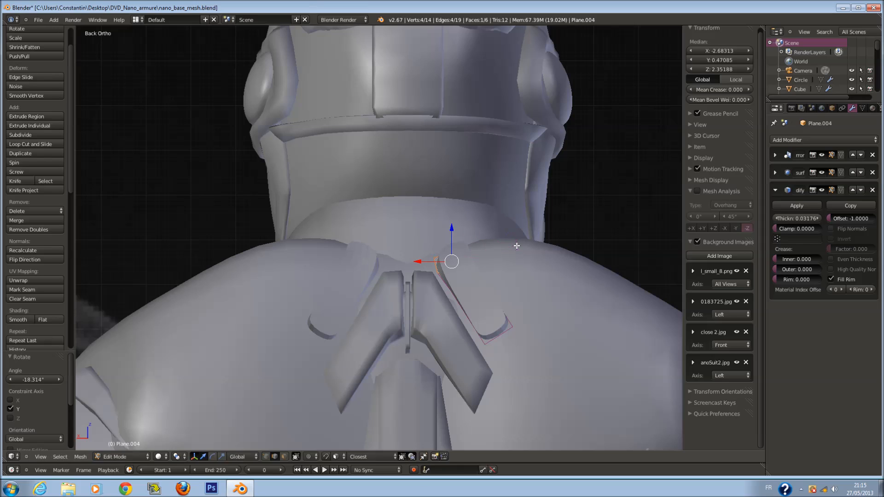
# Rotate the strip's uppermost face 10.426° about X, 23.637° about Y and about 14.4° about Z, lower it slightly and leave Edit Mode.
pyautogui.press('r')
pyautogui.press('x')
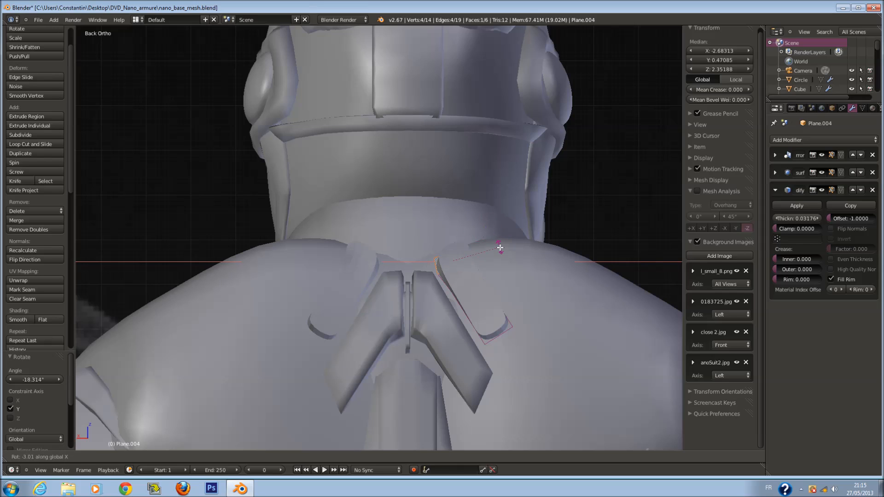
pyautogui.click(503, 257)
pyautogui.press('r')
pyautogui.press('y')
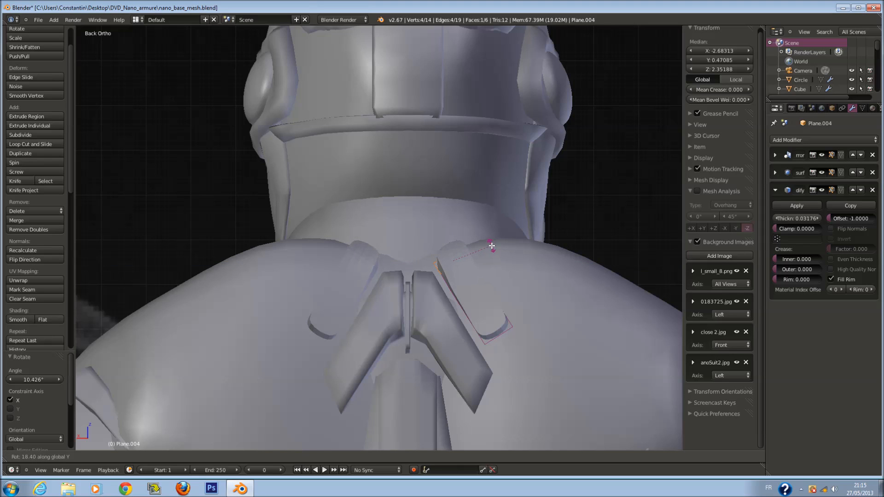
pyautogui.press('z')
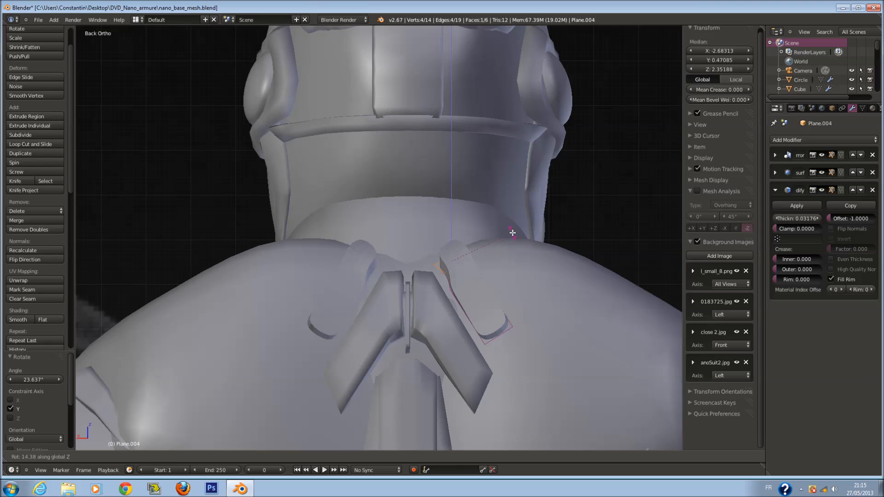
pyautogui.click(512, 233)
pyautogui.moveTo(451, 229); pyautogui.dragTo(457, 244)
pyautogui.press('Tab')
pyautogui.scroll(-4, 479, 273)
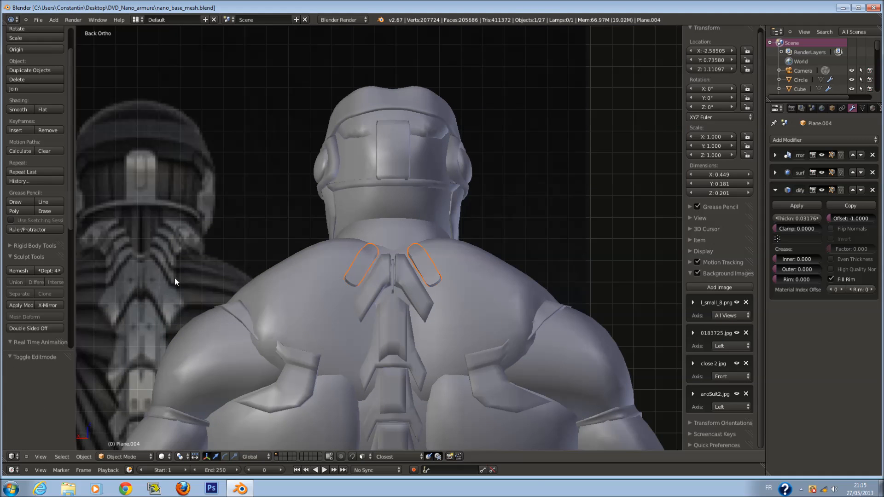
# Select an edge at the strip's lower end, move it -0.04281 along Z and reposition it along X, and save the file.
pyautogui.press('Tab')
pyautogui.scroll(2, 438, 280)
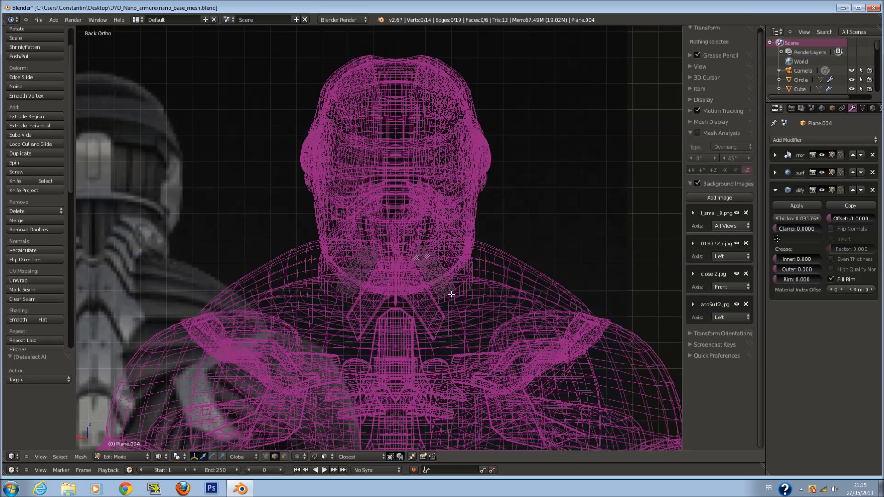
pyautogui.scroll(-1, 439, 260)
pyautogui.moveTo(439, 260); pyautogui.dragTo(442, 268)
pyautogui.moveTo(406, 293); pyautogui.dragTo(414, 298)
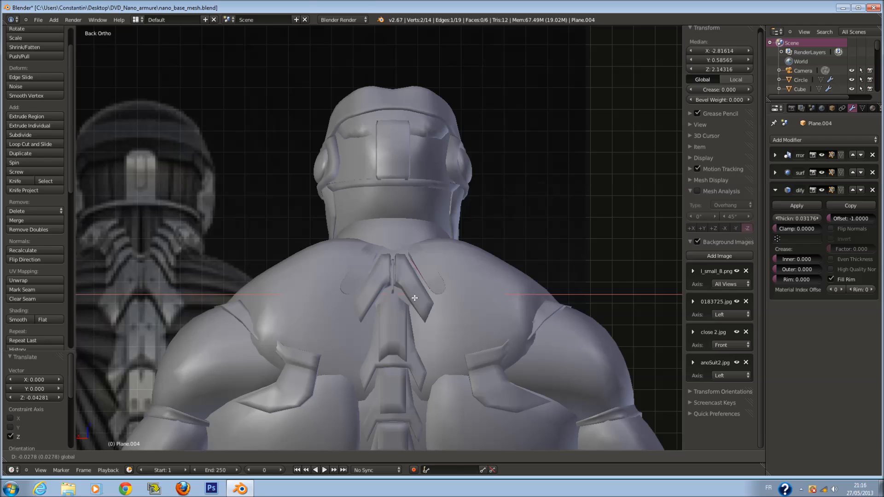
pyautogui.moveTo(413, 297); pyautogui.dragTo(440, 276)
pyautogui.hotkey('ctrl', 's')
pyautogui.click(441, 281)
pyautogui.press('Tab')
# Reselect the neck strip in Object Mode and save the file.
pyautogui.rightClick(424, 306)
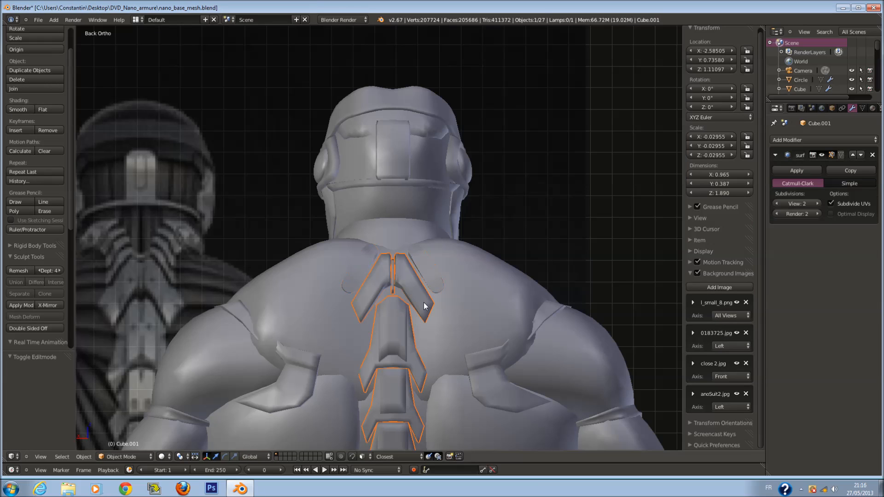
pyautogui.rightClick(436, 273)
pyautogui.hotkey('ctrl', 's')
pyautogui.click(435, 269)
# Try to duplicate the neck strip as a separate object, offset -0.04709 in Y and 0.02783 in Z.
pyautogui.press('KP_5')
pyautogui.moveTo(450, 263); pyautogui.dragTo(394, 266, button='middle')
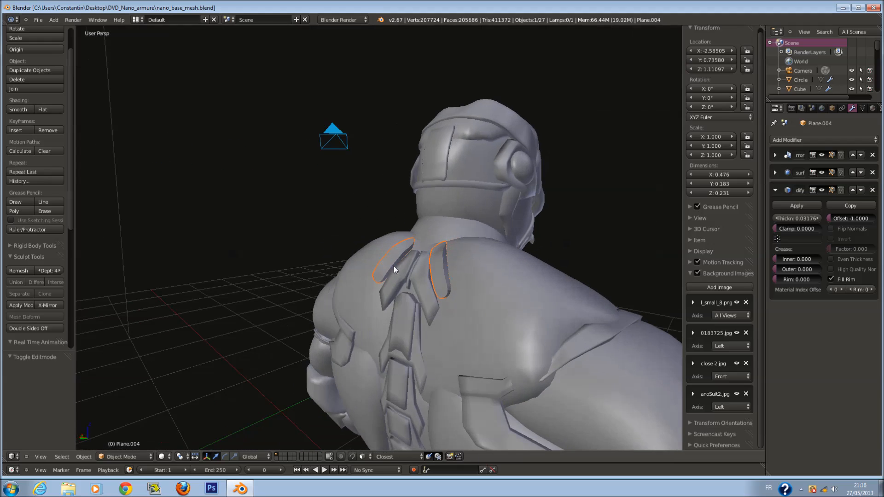
pyautogui.press('ctrl+KP_3')
pyautogui.hotkey('shift', 'd')
pyautogui.click(444, 233)
pyautogui.moveTo(444, 233); pyautogui.dragTo(467, 266, button='middle')
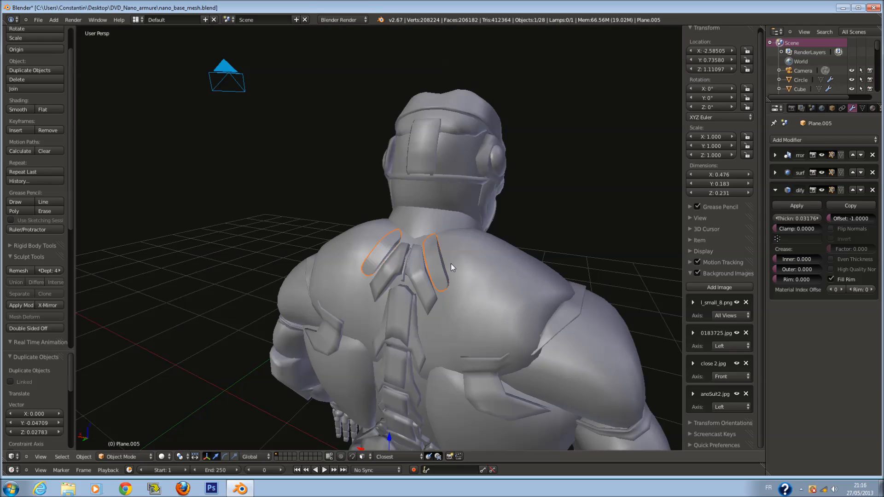
# Duplicate the original strip's whole mesh in Edit Mode, offsetting the copy by X -0.06653, Y -0.05969 and Z 0.07302.
pyautogui.rightClick(446, 260)
pyautogui.press('Tab')
pyautogui.press('a')
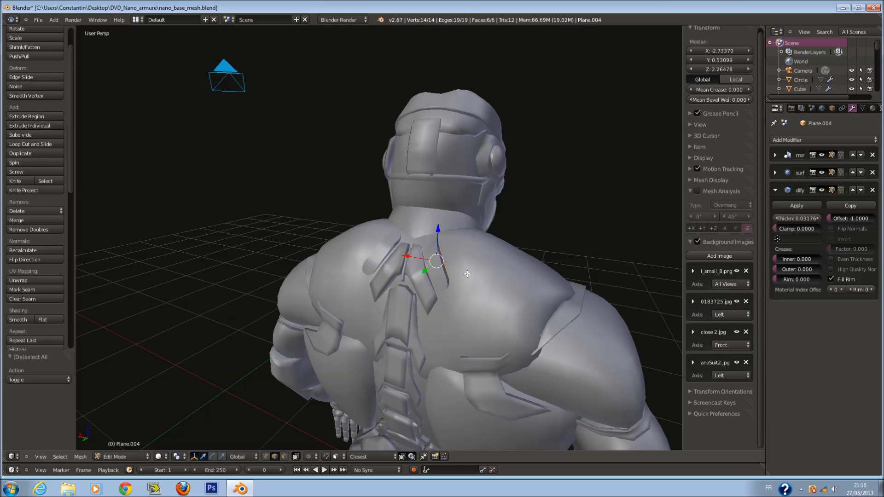
pyautogui.hotkey('shift', 'd')
pyautogui.click(455, 258)
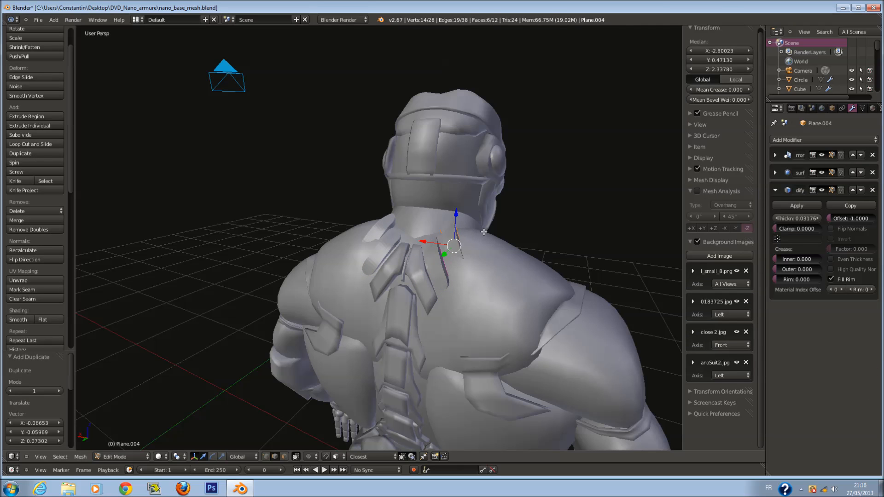
pyautogui.press('KP_7')
pyautogui.press('KP_Decimal')
pyautogui.scroll(-2, 393, 89)
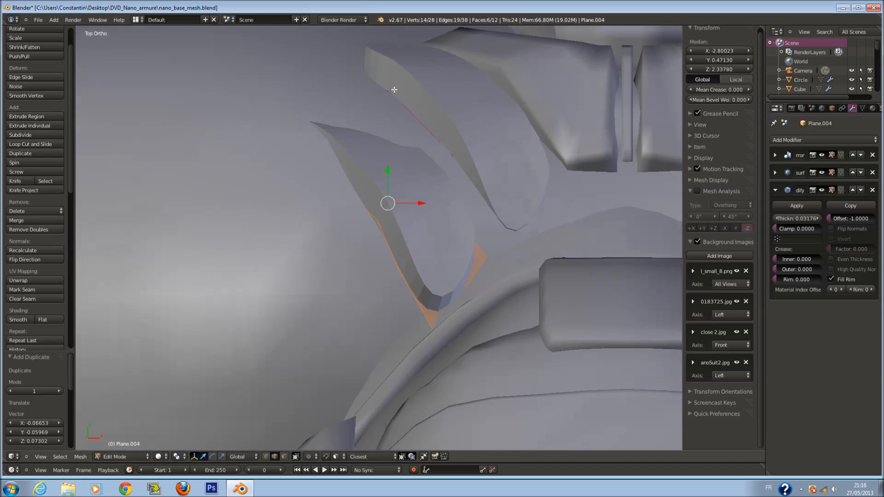
pyautogui.keyDown('shift'); pyautogui.moveTo(482, 151); pyautogui.dragTo(483, 164, button='middle'); pyautogui.keyUp('shift')
pyautogui.keyDown('shift'); pyautogui.scroll(1, 483, 163); pyautogui.keyUp('shift')
pyautogui.press('g')
pyautogui.press('z')
pyautogui.press('z')
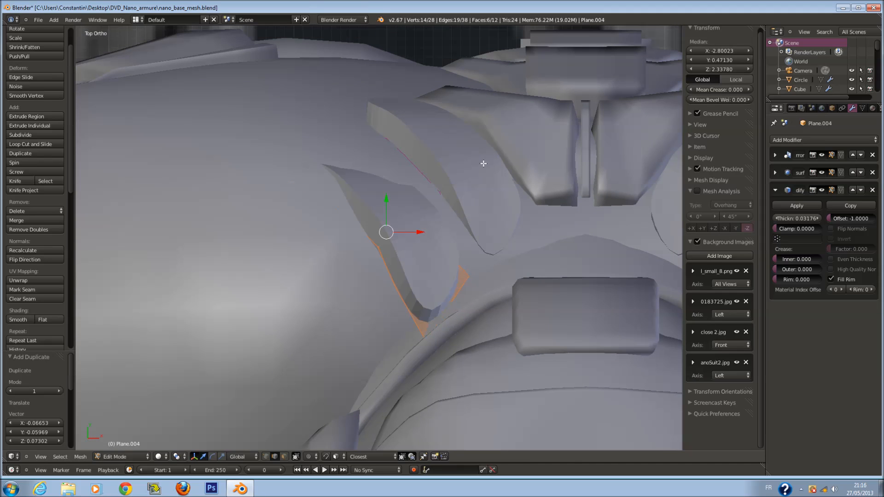
pyautogui.rightClick(483, 164)
pyautogui.keyDown('shift'); pyautogui.scroll(1, 438, 216); pyautogui.keyUp('shift')
pyautogui.press('z')
pyautogui.press('z')
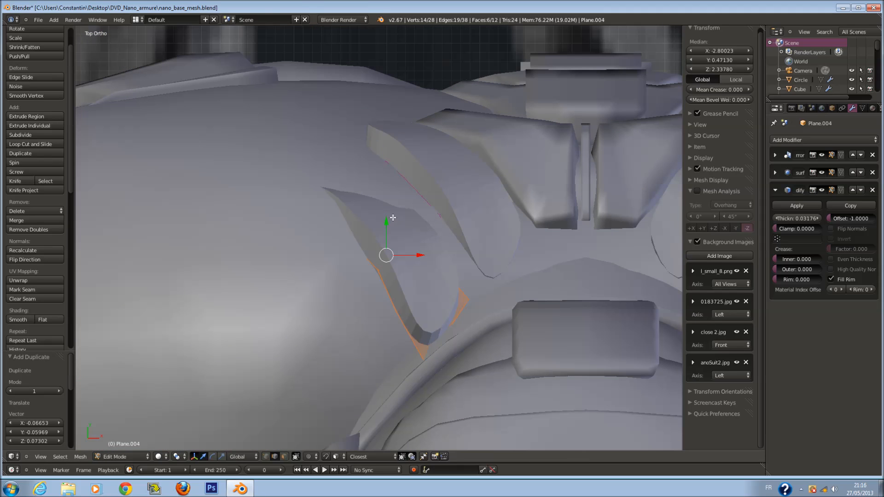
pyautogui.press('g')
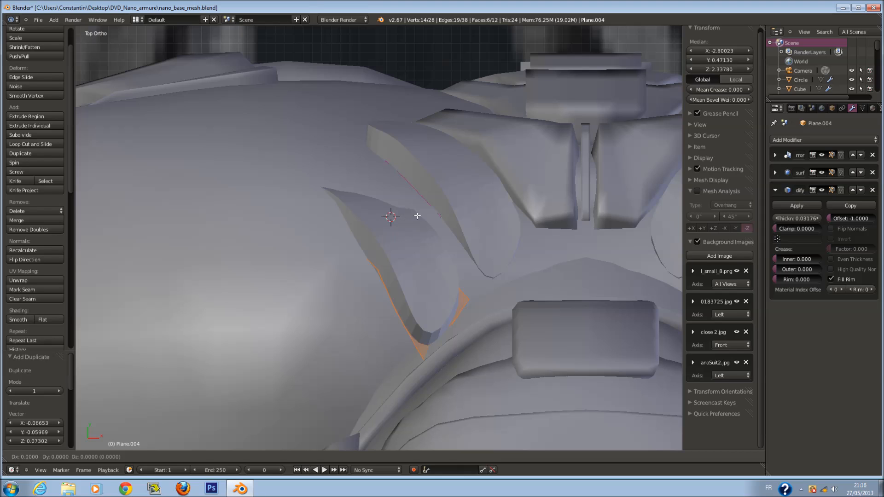
pyautogui.rightClick(417, 215)
pyautogui.press('g')
pyautogui.press('ctrl')
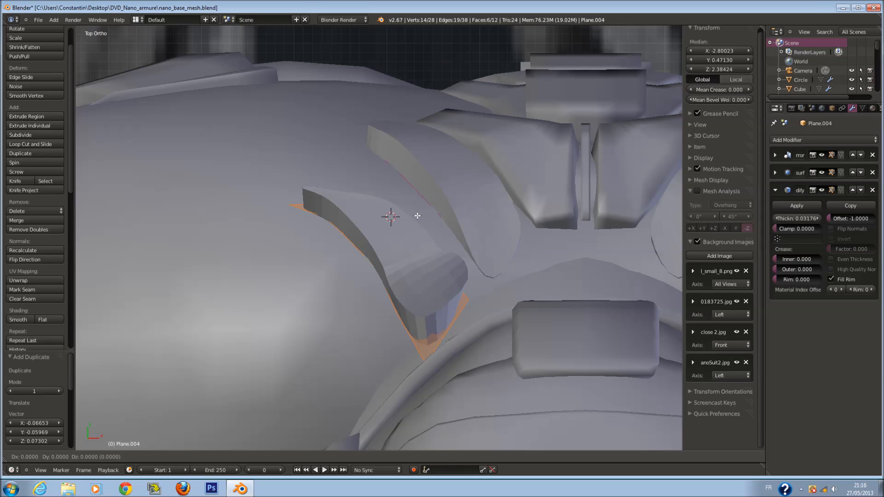
pyautogui.rightClick(417, 215)
# Move the duplicated strip about -0.0164 in X and 0.0304 in Y beside the first strip.
pyautogui.press('g')
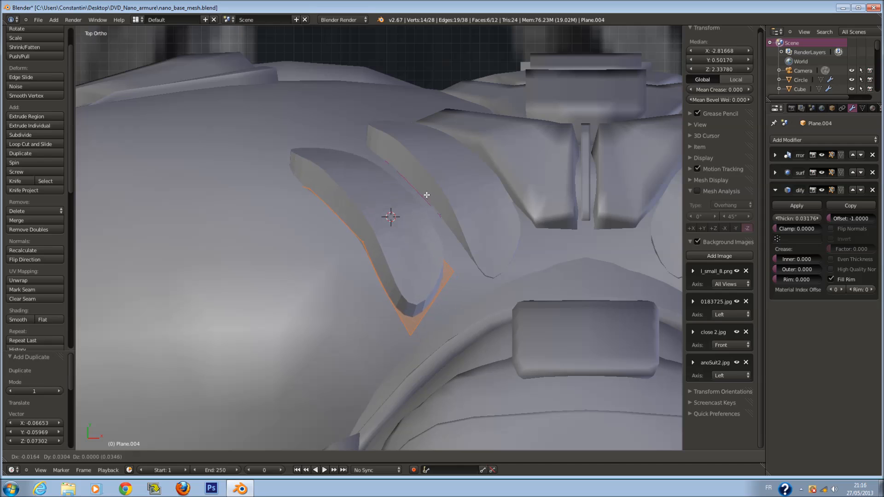
pyautogui.click(426, 195)
pyautogui.press('g')
pyautogui.rightClick(427, 195)
# Duplicate the second strip as a third one further out on the shoulder, offset by X -0.08462, Y -0.05857 and Z 0.03820.
pyautogui.moveTo(427, 195); pyautogui.dragTo(518, 166, button='middle')
pyautogui.press('ctrl+KP_1')
pyautogui.scroll(-5, 491, 172)
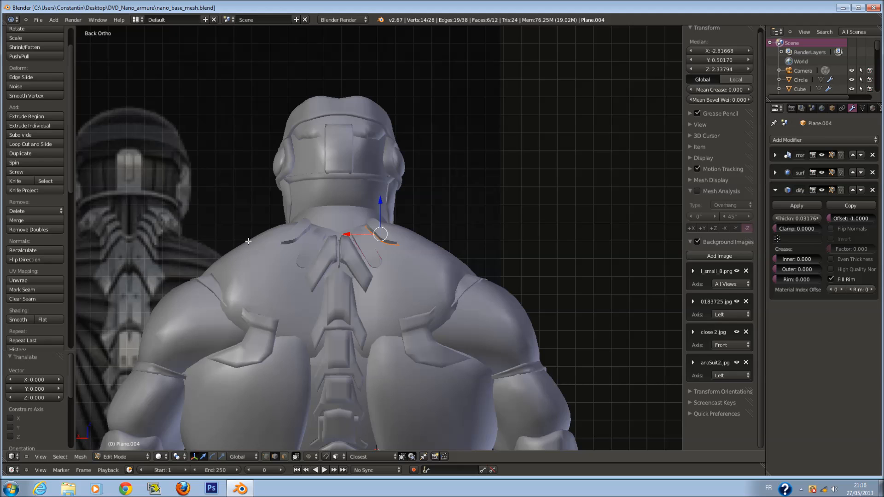
pyautogui.scroll(4, 378, 251)
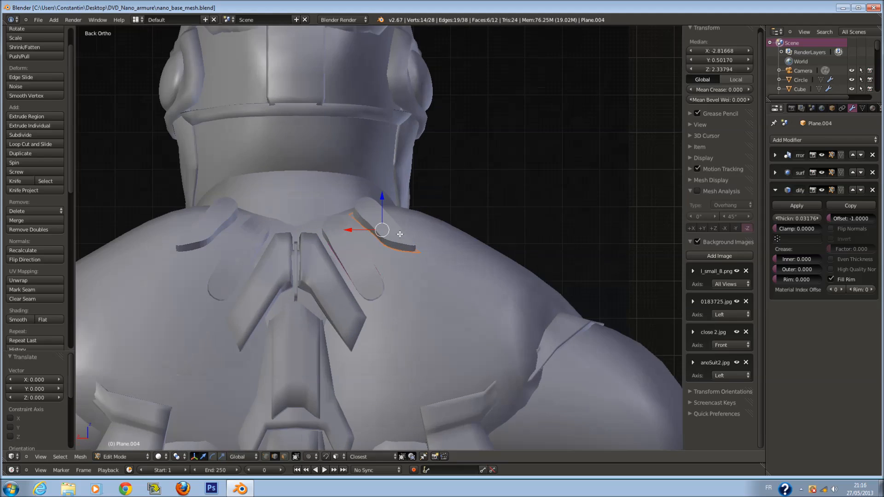
pyautogui.scroll(-4, 378, 251)
pyautogui.moveTo(379, 251); pyautogui.dragTo(408, 254, button='middle')
pyautogui.press('e')
pyautogui.click(405, 243)
pyautogui.press('g')
pyautogui.click(436, 241)
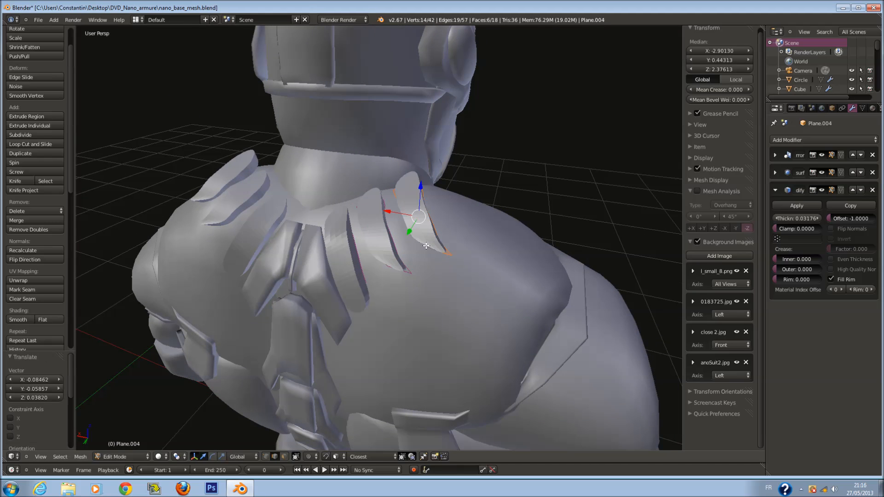
# Fine-tune the third strip's position in the top view, finishing with a shift of -0.003445 in X and 0.005167 in Y.
pyautogui.press('KP_7')
pyautogui.scroll(2, 416, 219)
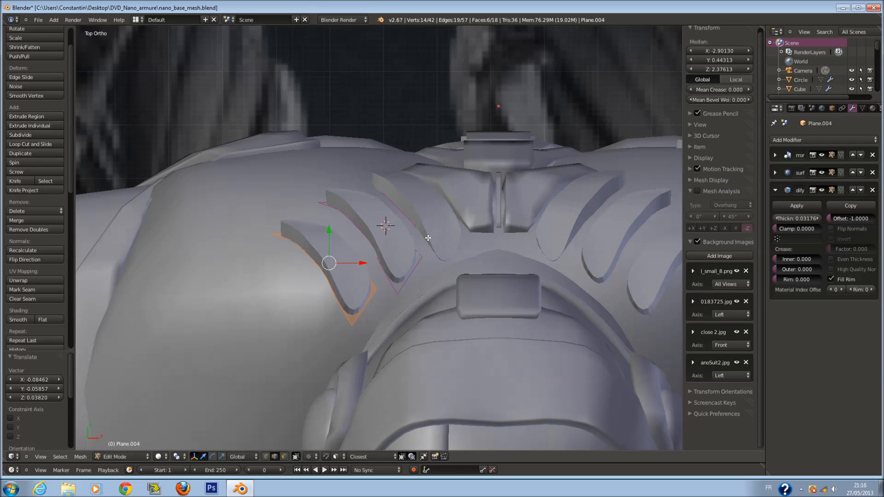
pyautogui.press('g')
pyautogui.keyDown('ctrl'); pyautogui.click(359, 265); pyautogui.keyUp('ctrl')
pyautogui.press('g')
pyautogui.click(367, 270)
# Select a vertex at the third strip's outer end in wireframe and move it along Y towards the back.
pyautogui.press('z')
pyautogui.keyDown('shift'); pyautogui.moveTo(260, 251); pyautogui.dragTo(319, 251, button='middle'); pyautogui.keyUp('shift')
pyautogui.scroll(2, 319, 251)
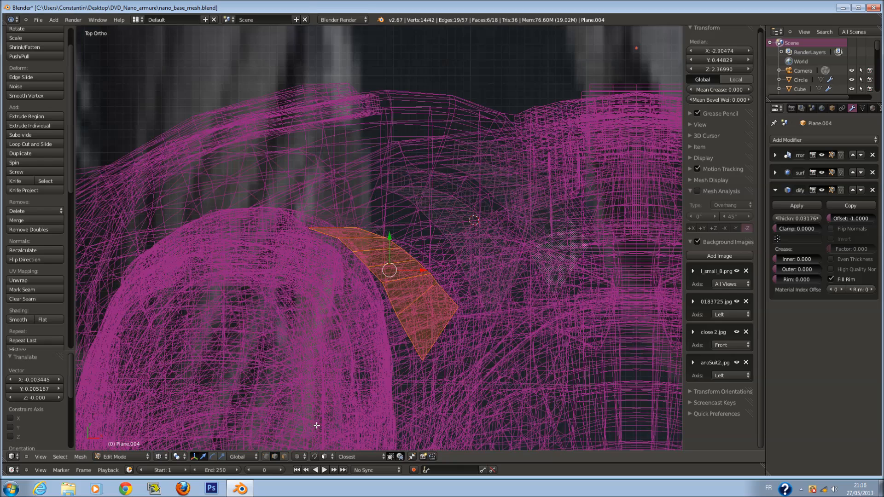
pyautogui.rightClick(344, 221)
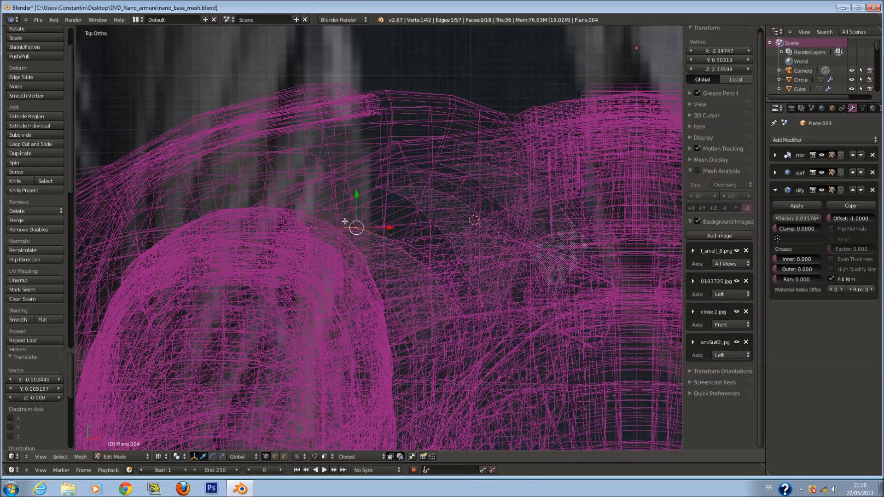
pyautogui.press('z')
pyautogui.moveTo(359, 197); pyautogui.dragTo(355, 184)
# Move the third strip's outermost end vertex -0.01017 along Y and 0.000554 along Z.
pyautogui.moveTo(308, 211); pyautogui.dragTo(308, 215)
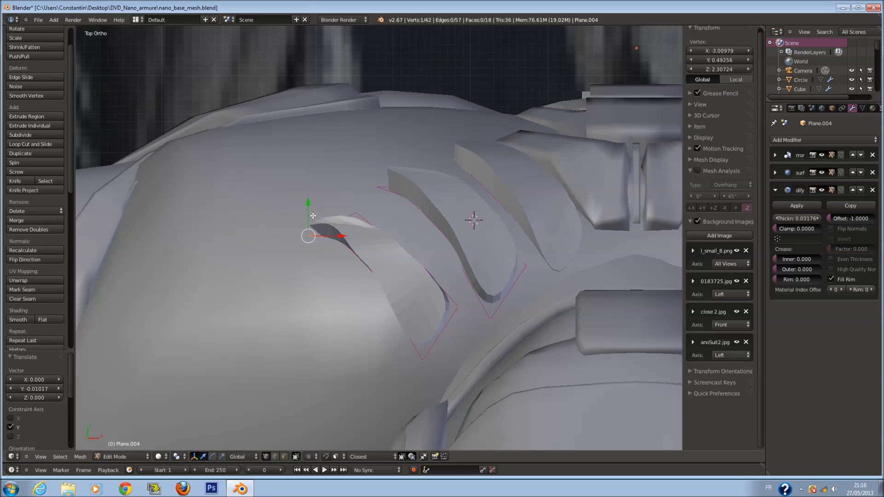
pyautogui.press('z')
pyautogui.moveTo(307, 215)
pyautogui.mouseDown(button='middle')
pyautogui.moveTo(406, 186)
pyautogui.moveTo(388, 204)
pyautogui.mouseUp(button='middle')
pyautogui.press('z')
pyautogui.moveTo(380, 212)
pyautogui.mouseDown()
pyautogui.moveTo(391, 211)
pyautogui.moveTo(380, 216)
pyautogui.mouseUp()
pyautogui.moveTo(380, 216); pyautogui.dragTo(447, 263, button='middle')
# Select the third strip's outer end edge, rotate it about -27° and lower it along Z towards the shoulder surface.
pyautogui.press('z')
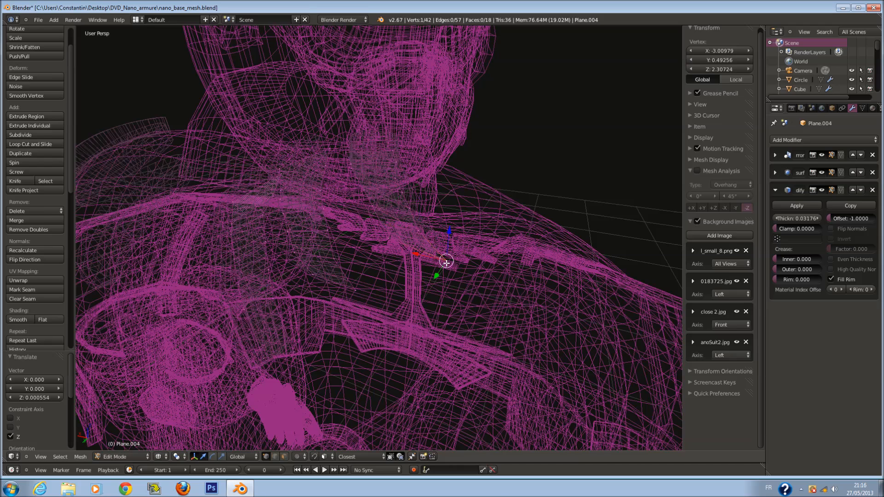
pyautogui.keyDown('shift'); pyautogui.rightClick(394, 251); pyautogui.keyUp('shift')
pyautogui.press('z')
pyautogui.press('r')
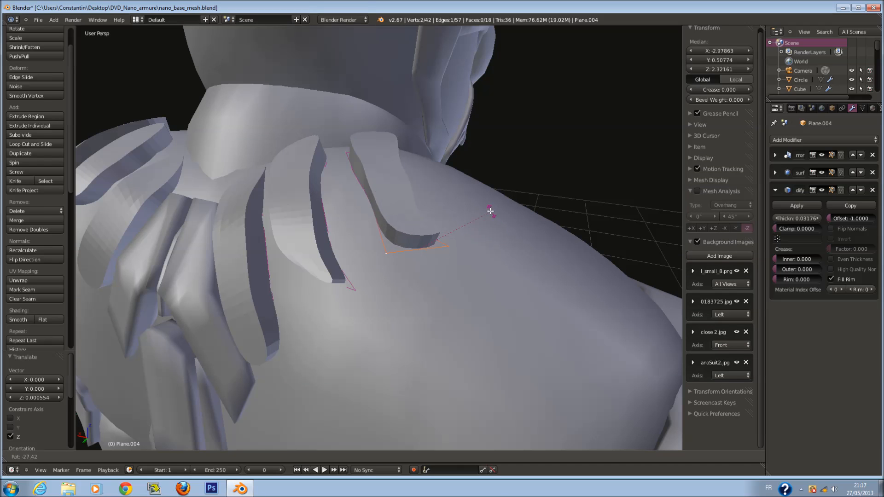
pyautogui.click(490, 212)
pyautogui.moveTo(421, 216); pyautogui.dragTo(421, 234)
pyautogui.moveTo(421, 234); pyautogui.dragTo(318, 235, button='middle')
pyautogui.moveTo(328, 263); pyautogui.dragTo(331, 272)
pyautogui.moveTo(332, 272); pyautogui.dragTo(352, 285, button='middle')
# Select the second strip's outer end edge, reposition it to follow the shoulder surface, and clear the selection.
pyautogui.rightClick(372, 236)
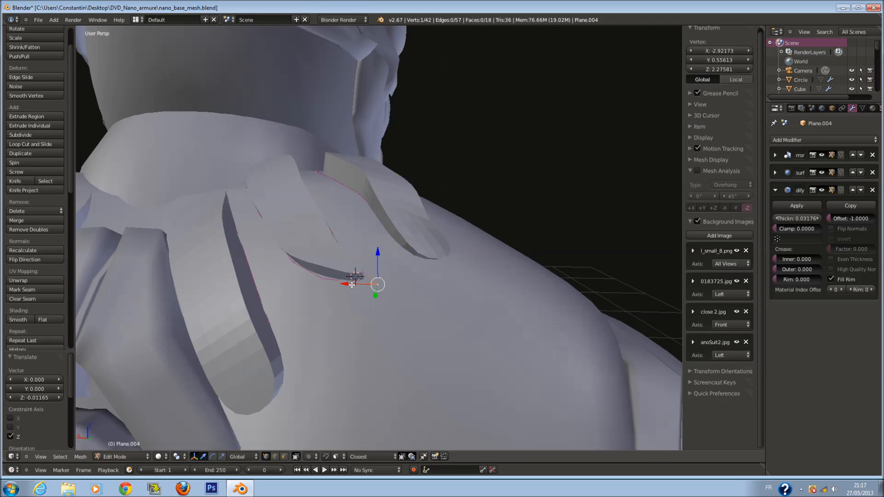
pyautogui.keyDown('shift'); pyautogui.rightClick(324, 276); pyautogui.keyUp('shift')
pyautogui.moveTo(334, 290)
pyautogui.mouseDown()
pyautogui.moveTo(319, 287)
pyautogui.moveTo(318, 248)
pyautogui.moveTo(329, 279)
pyautogui.mouseUp()
pyautogui.press('g')
pyautogui.press('z')
pyautogui.moveTo(291, 309); pyautogui.dragTo(305, 317)
pyautogui.press('z')
pyautogui.press('a')
pyautogui.press('a')
# Adjust the third strip's outer end vertex against the shoulder, raising it 0.004795 along Z.
pyautogui.moveTo(408, 214); pyautogui.dragTo(408, 280, button='middle')
pyautogui.rightClick(422, 221)
pyautogui.press('z')
pyautogui.moveTo(413, 250)
pyautogui.mouseDown()
pyautogui.moveTo(410, 241)
pyautogui.moveTo(408, 251)
pyautogui.mouseUp()
pyautogui.press('z')
pyautogui.press('z')
pyautogui.moveTo(373, 192); pyautogui.dragTo(378, 185)
pyautogui.press('z')
# Select the third strip's outer end edge, raise it slightly and extrude it to lengthen the strip by one face.
pyautogui.rightClick(421, 220)
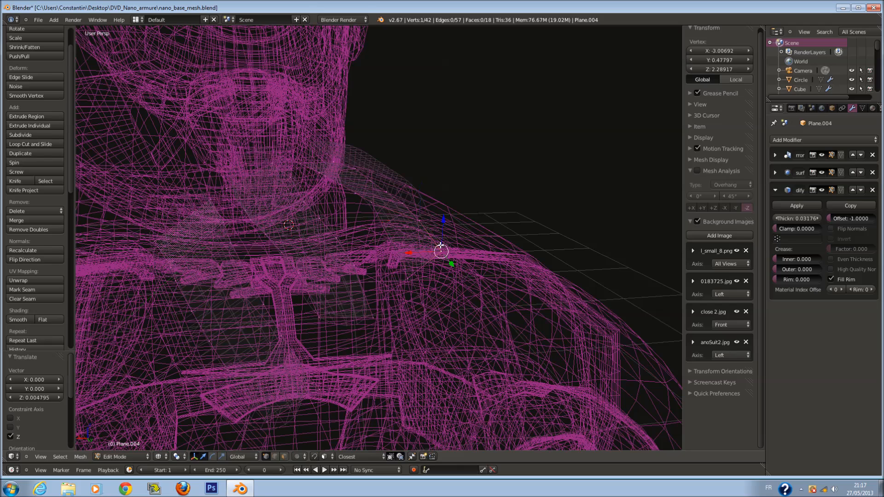
pyautogui.keyDown('shift'); pyautogui.rightClick(410, 275); pyautogui.keyUp('shift')
pyautogui.press('z')
pyautogui.moveTo(425, 240); pyautogui.dragTo(424, 236)
pyautogui.press('e')
pyautogui.click(412, 247)
# Lower a vertex near the third strip's extruded end by 0.02119 along Z, leave Edit Mode and save the file.
pyautogui.press('z')
pyautogui.rightClick(410, 251)
pyautogui.press('z')
pyautogui.moveTo(408, 225); pyautogui.dragTo(408, 243)
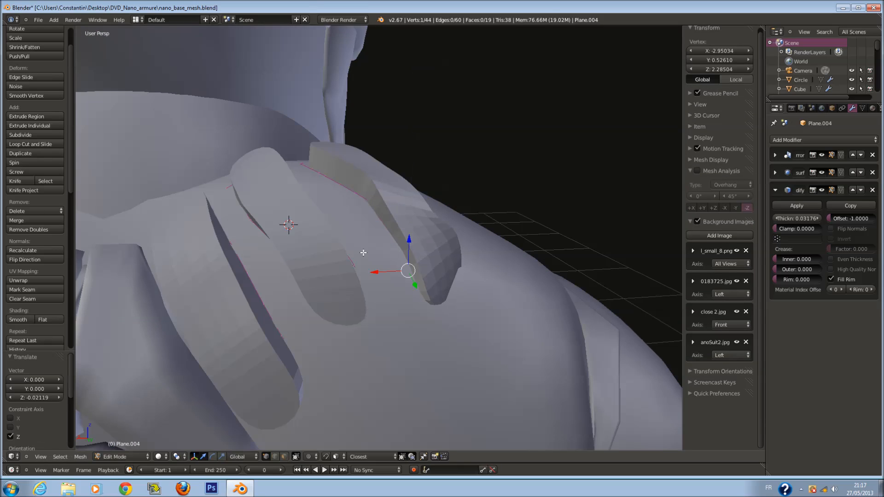
pyautogui.press('Tab')
pyautogui.scroll(-2, 410, 247)
pyautogui.hotkey('ctrl', 's')
pyautogui.click(410, 246)
# Apply smooth shading to the neck strips and compare them with the back reference image.
pyautogui.press('ctrl+KP_1')
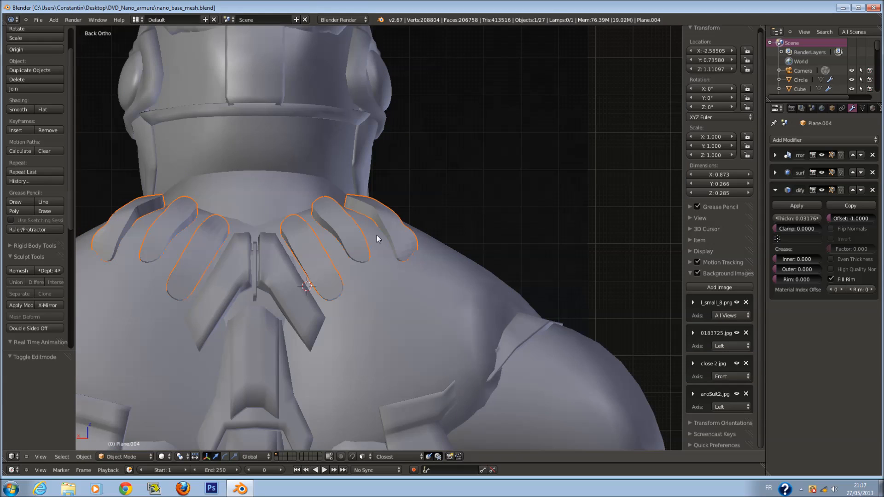
pyautogui.scroll(-4, 386, 236)
pyautogui.keyDown('ctrl'); pyautogui.scroll(-2, 375, 239); pyautogui.keyUp('ctrl')
pyautogui.click(18, 109)
pyautogui.keyDown('ctrl'); pyautogui.scroll(-3, 416, 207); pyautogui.keyUp('ctrl')
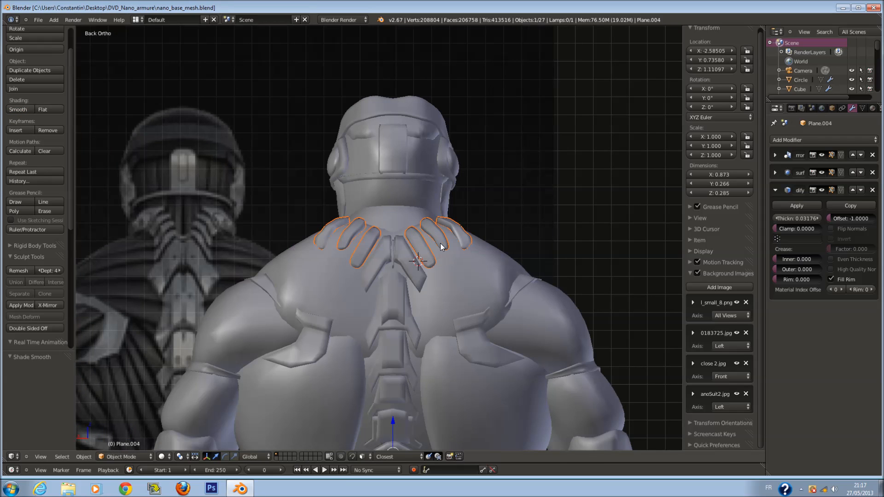
# Select the whole third strip in the strip mesh, shift it inward along X toward the neck, and leave Edit Mode.
pyautogui.scroll(2, 432, 242)
pyautogui.press('Tab')
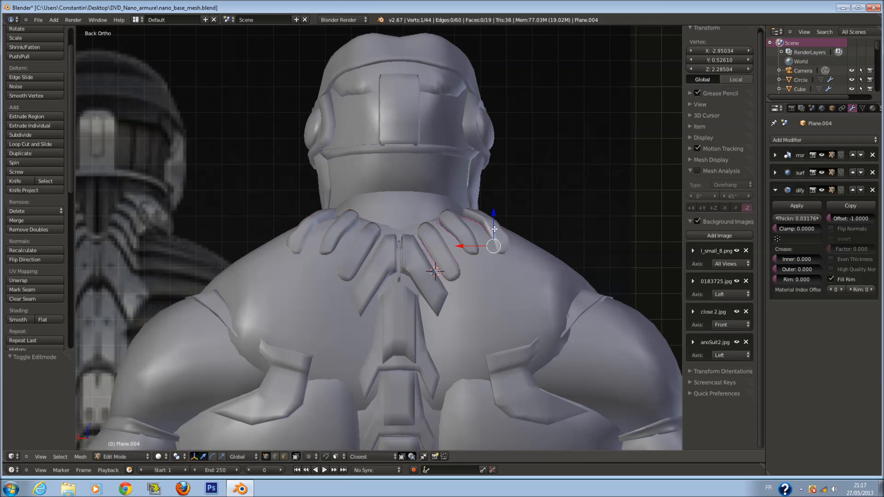
pyautogui.press('z')
pyautogui.press('a')
pyautogui.rightClick(502, 232)
pyautogui.press('z')
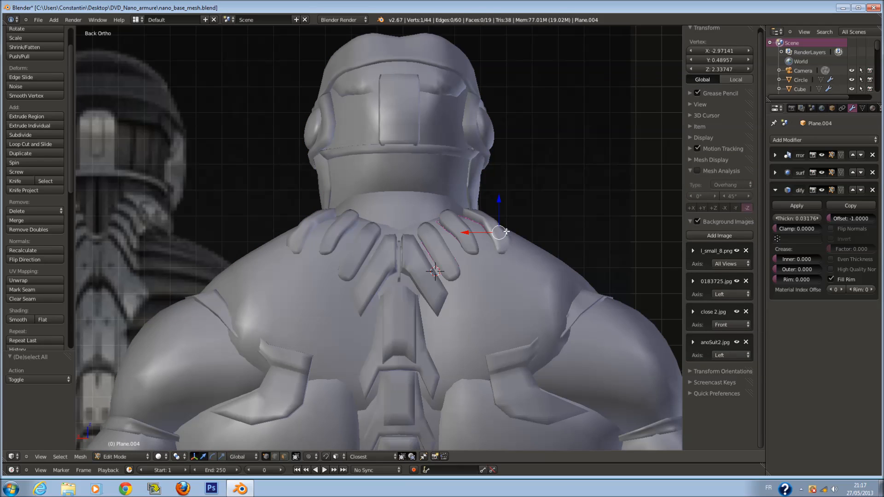
pyautogui.press('l')
pyautogui.press('g')
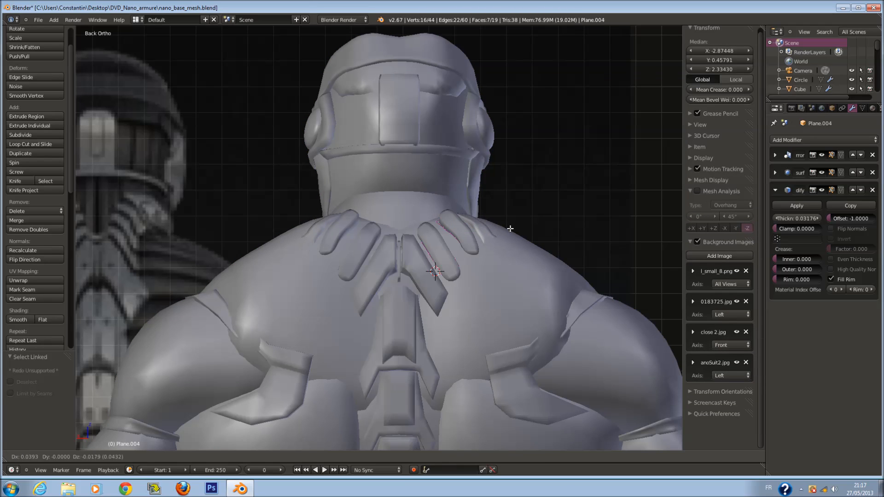
pyautogui.press('x')
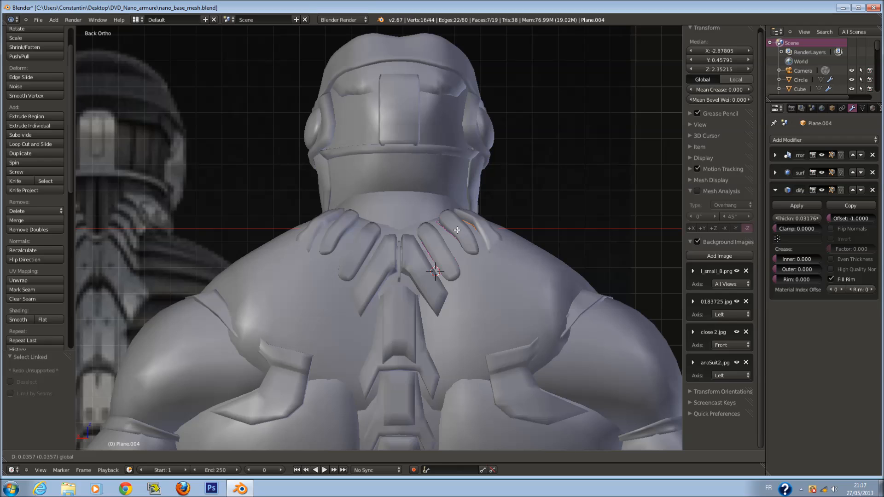
pyautogui.click(476, 237)
pyautogui.press('Tab')
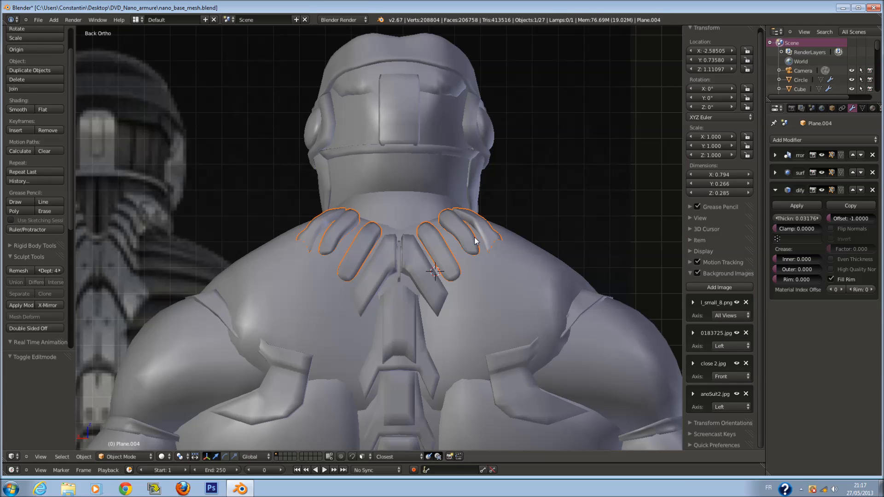
# Select the faces of the second and third strips together and move them inward along X toward the first strip.
pyautogui.press('Tab')
pyautogui.press('z')
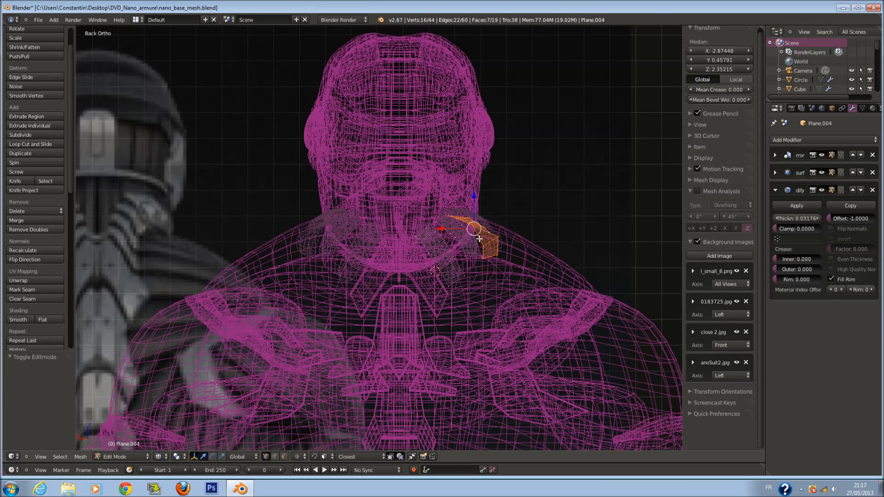
pyautogui.press('a')
pyautogui.press('c')
pyautogui.moveTo(466, 205); pyautogui.dragTo(484, 233)
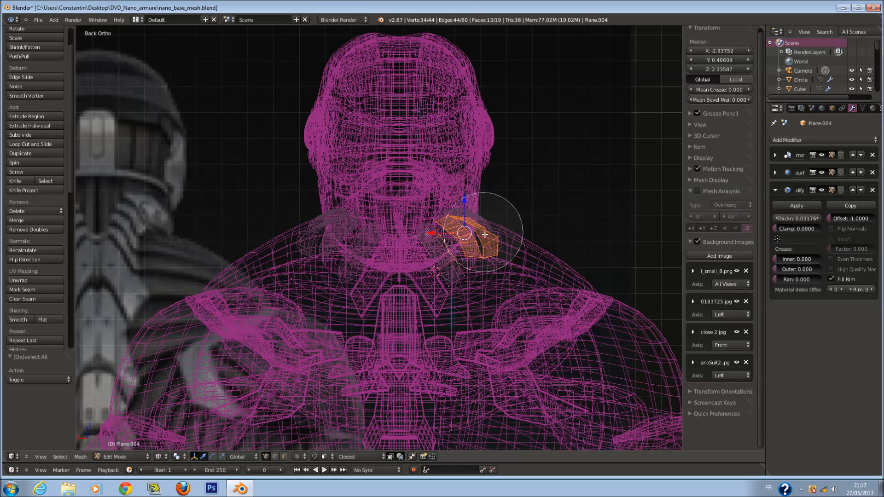
pyautogui.press('Escape')
pyautogui.press('z')
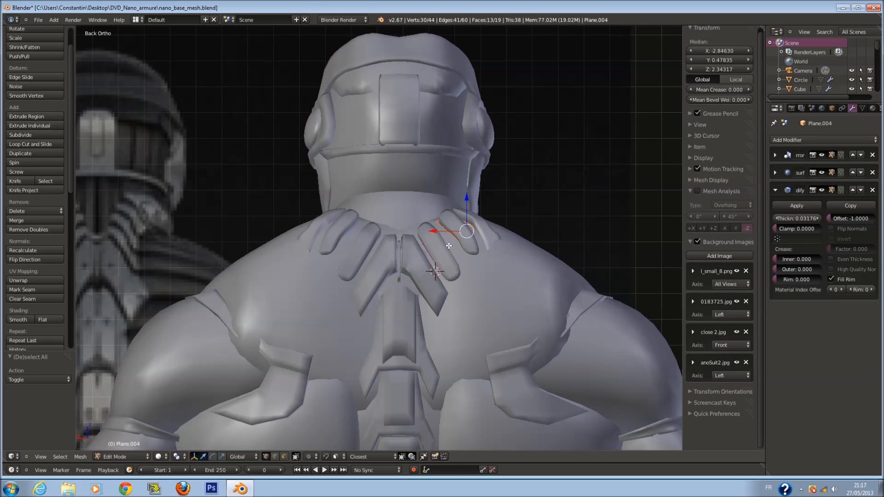
pyautogui.press('g')
pyautogui.press('x')
pyautogui.moveTo(442, 231); pyautogui.dragTo(440, 231)
# Fit the two selected strips against the upper back from the side, lowering them 0.01833 along Z.
pyautogui.moveTo(474, 231); pyautogui.dragTo(433, 249, button='middle')
pyautogui.moveTo(433, 250); pyautogui.dragTo(429, 253)
pyautogui.moveTo(442, 221); pyautogui.dragTo(442, 226)
pyautogui.moveTo(444, 227); pyautogui.dragTo(428, 201, button='middle')
pyautogui.moveTo(407, 200); pyautogui.dragTo(407, 201)
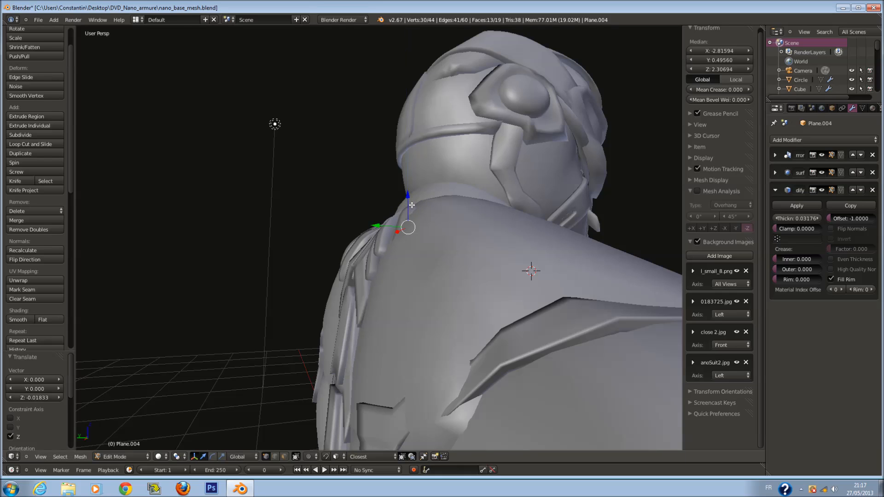
# Raise the two selected strips 0.01415 along Z and save the file.
pyautogui.moveTo(406, 201); pyautogui.dragTo(442, 255, button='middle')
pyautogui.moveTo(443, 256); pyautogui.dragTo(445, 255)
pyautogui.moveTo(435, 247); pyautogui.dragTo(461, 223)
pyautogui.hotkey('ctrl', 's')
pyautogui.click(462, 223)
# Select only the third strip and raise it along Z so it sits clear of the shoulder surface.
pyautogui.press('z')
pyautogui.rightClick(486, 260)
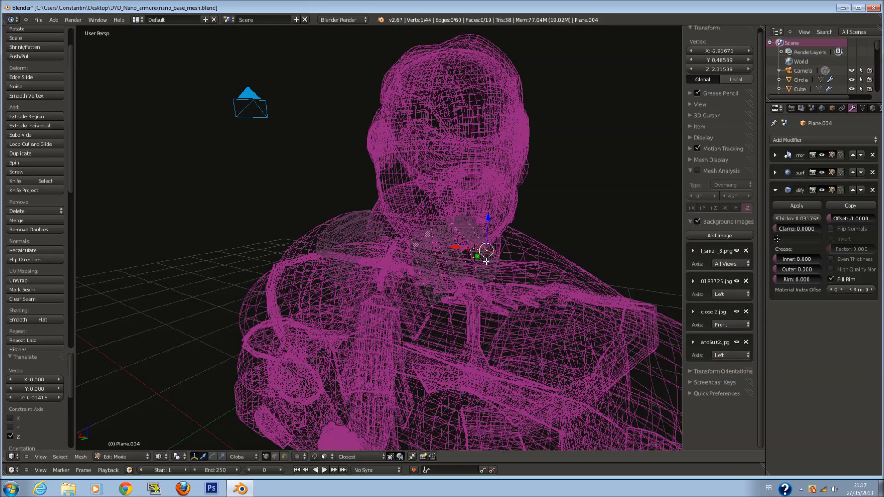
pyautogui.press('l')
pyautogui.press('KP_7')
pyautogui.press('z')
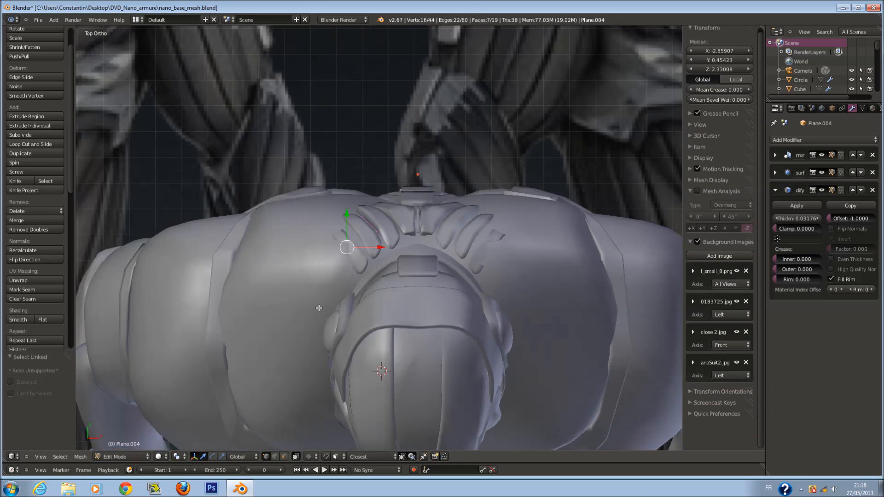
pyautogui.scroll(6, 341, 276)
pyautogui.press('g')
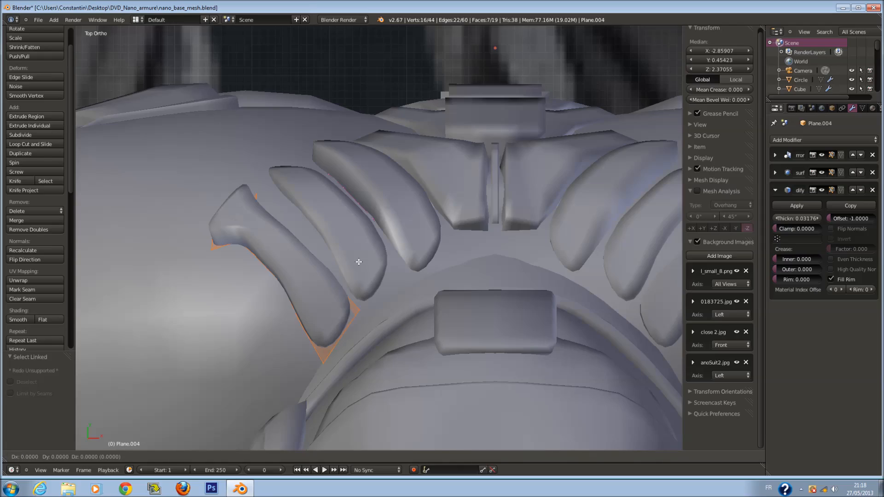
pyautogui.keyDown('ctrl'); pyautogui.click(358, 261); pyautogui.keyUp('ctrl')
# Rotate the third strip's two outer end vertices in top view and move them 0.0191 along X and 0.01744 along Y.
pyautogui.press('z')
pyautogui.keyDown('ctrl'); pyautogui.scroll(-5, 316, 253); pyautogui.keyUp('ctrl')
pyautogui.press('a')
pyautogui.scroll(2, 315, 253)
pyautogui.rightClick(246, 254)
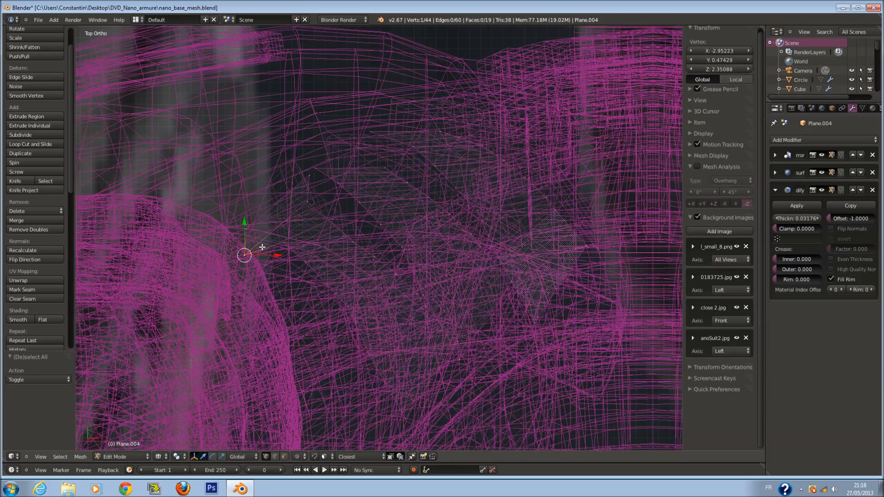
pyautogui.keyDown('shift'); pyautogui.rightClick(247, 229); pyautogui.keyUp('shift')
pyautogui.keyDown('shift'); pyautogui.scroll(-1, 248, 231); pyautogui.keyUp('shift')
pyautogui.press('r')
pyautogui.click(292, 158)
pyautogui.press('g')
pyautogui.click(313, 160)
# Reposition single vertices at the third strip's outer end in top view to even out its tip.
pyautogui.press('z')
pyautogui.press('z')
pyautogui.rightClick(321, 151)
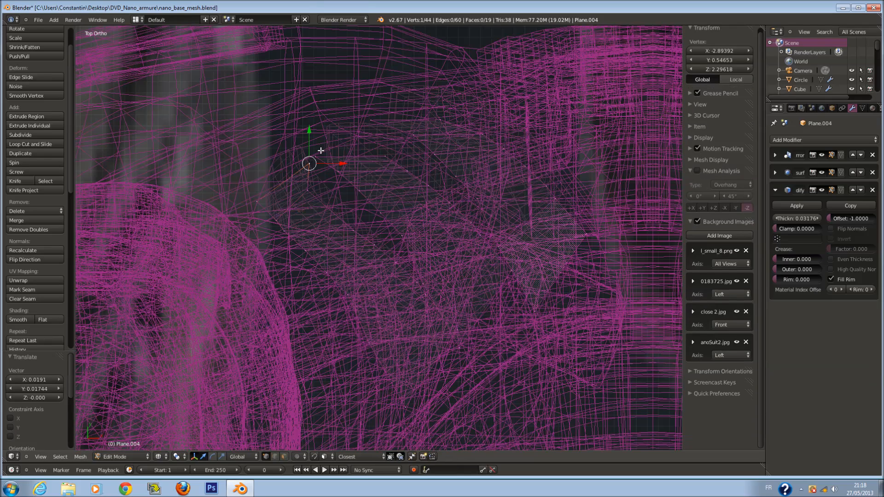
pyautogui.press('g')
pyautogui.click(293, 160)
pyautogui.press('g')
pyautogui.click(256, 191)
# Check the reshaped strip in solid view, save the file and resume editing the strips from behind.
pyautogui.press('z')
pyautogui.moveTo(256, 191); pyautogui.dragTo(415, 189, button='middle')
pyautogui.press('Tab')
pyautogui.hotkey('ctrl', 's')
pyautogui.click(449, 173)
pyautogui.press('ctrl+KP_1')
pyautogui.press('Tab')
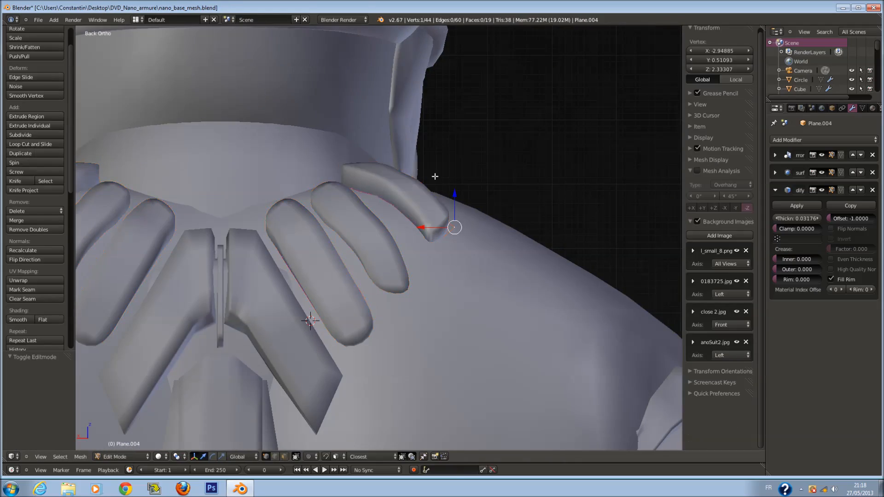
pyautogui.press('z')
pyautogui.press('a')
pyautogui.press('a')
pyautogui.press('a')
pyautogui.press('c')
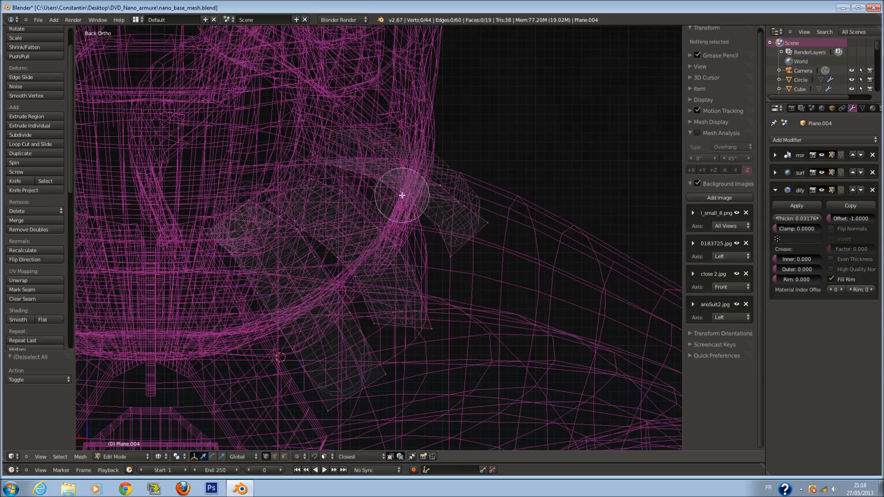
pyautogui.moveTo(406, 204); pyautogui.dragTo(447, 237)
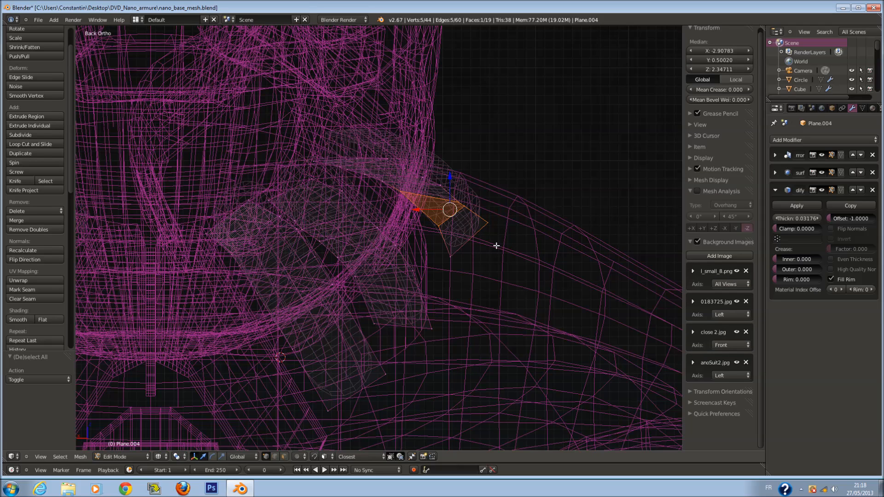
pyautogui.press('z')
pyautogui.press('z')
pyautogui.press('c')
pyautogui.click(455, 253)
pyautogui.rightClick(455, 253)
pyautogui.press('z')
pyautogui.press('g')
pyautogui.press('y')
pyautogui.rightClick(488, 246)
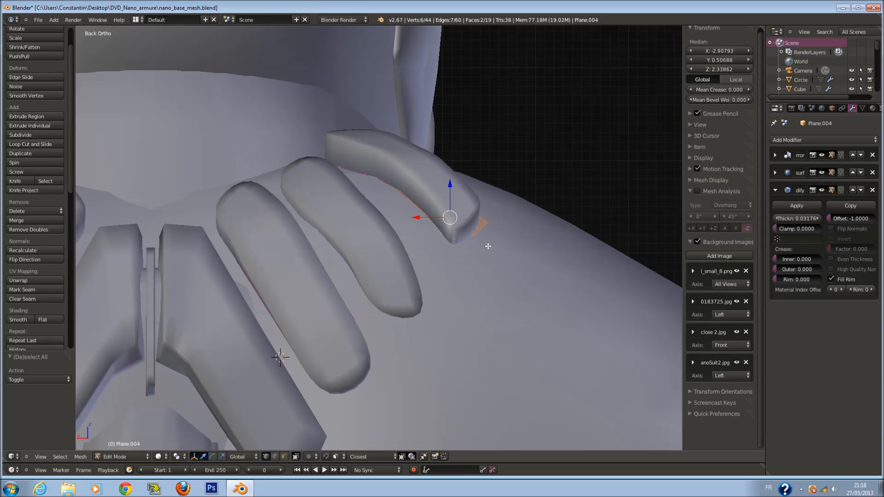
pyautogui.press('g')
pyautogui.press('y')
pyautogui.rightClick(480, 257)
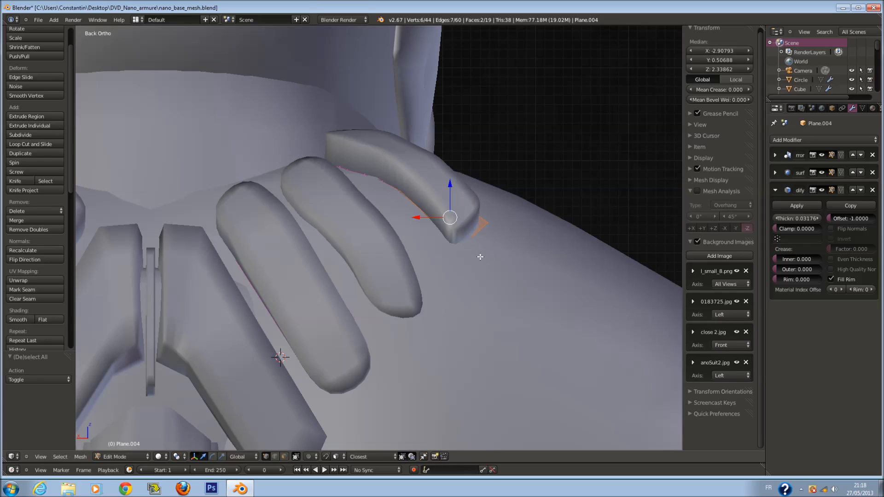
pyautogui.press('r')
pyautogui.rightClick(516, 225)
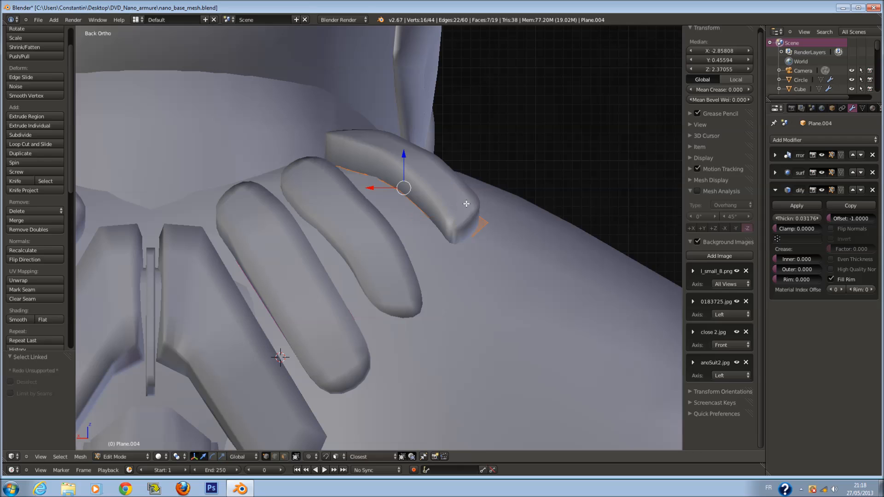
# Rotate the whole third strip about Z, reposition it on the shoulder and lower it 0.01704 along Z.
pyautogui.press('r')
pyautogui.press('z')
pyautogui.click(478, 209)
pyautogui.press('g')
pyautogui.click(472, 221)
pyautogui.moveTo(471, 220); pyautogui.dragTo(400, 207, button='middle')
pyautogui.moveTo(391, 204); pyautogui.dragTo(393, 186)
# Tilt the third strip about -8.03° around global X and lower it slightly onto the shoulder.
pyautogui.moveTo(394, 186); pyautogui.dragTo(378, 194, button='middle')
pyautogui.press('r')
pyautogui.press('y')
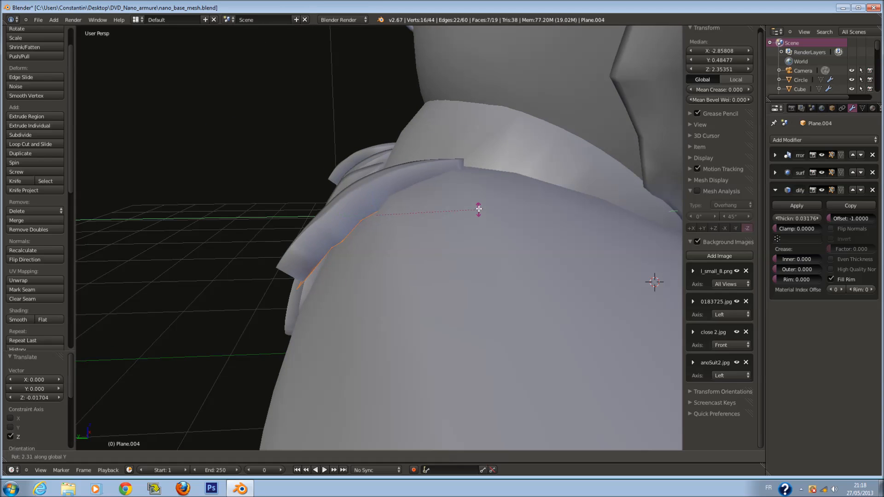
pyautogui.press('x')
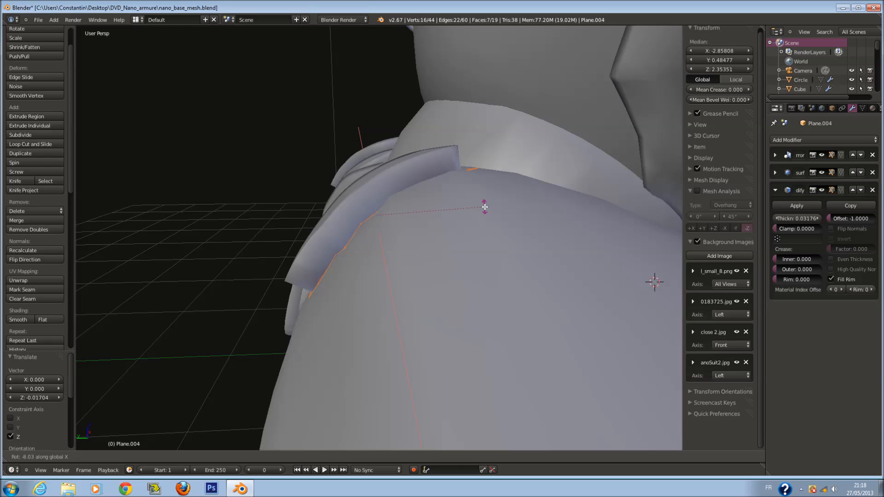
pyautogui.click(484, 206)
pyautogui.moveTo(484, 206); pyautogui.dragTo(443, 179, button='middle')
pyautogui.moveTo(399, 182); pyautogui.dragTo(399, 191)
# Leave Edit Mode, save the file and view the armour from behind.
pyautogui.press('Tab')
pyautogui.scroll(-6, 421, 230)
pyautogui.hotkey('ctrl', 's')
pyautogui.click(421, 230)
pyautogui.press('ctrl+KP_1')
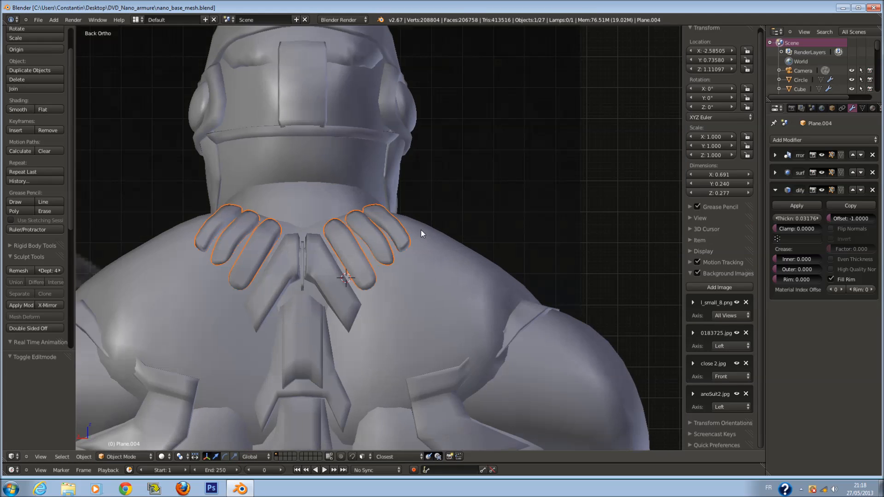
# Compare the three neck strips with the back reference image and save the file again.
pyautogui.press('ctrl+KP_1')
pyautogui.press('a')
pyautogui.press('a')
pyautogui.scroll(2, 426, 242)
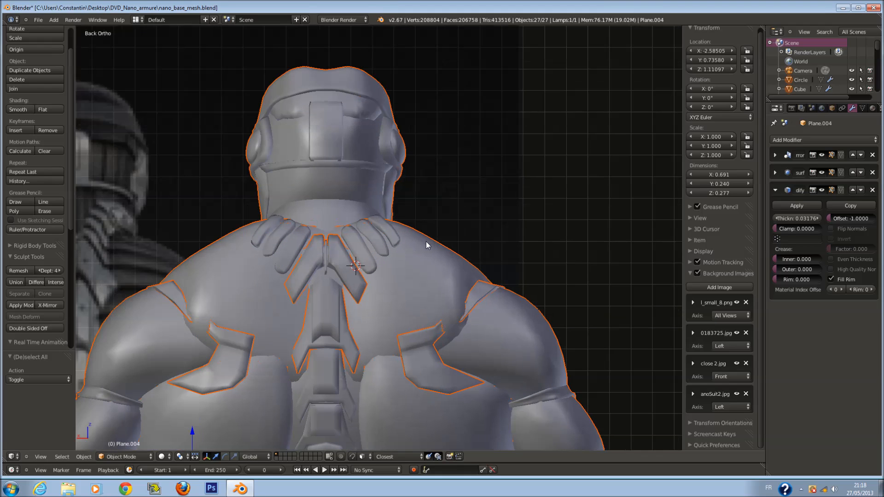
pyautogui.scroll(-2, 408, 240)
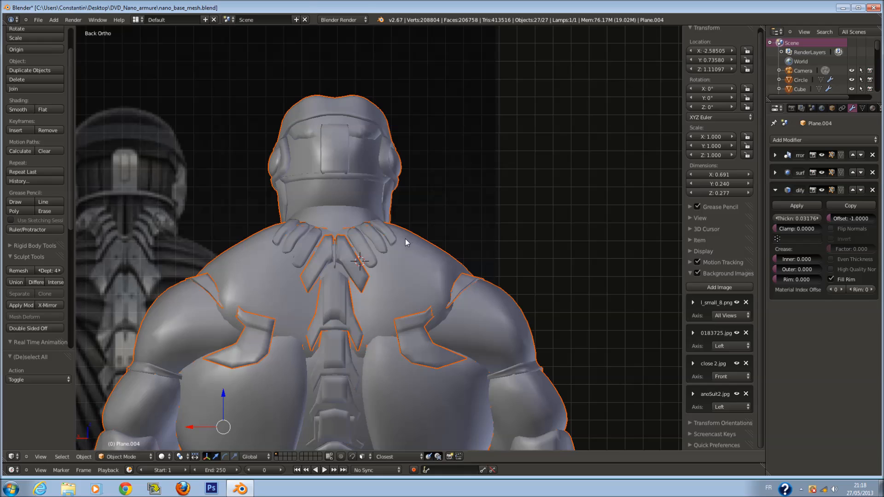
pyautogui.press('ctrl+KP_4')
pyautogui.hotkey('ctrl', 's')
pyautogui.scroll(1, 149, 248)
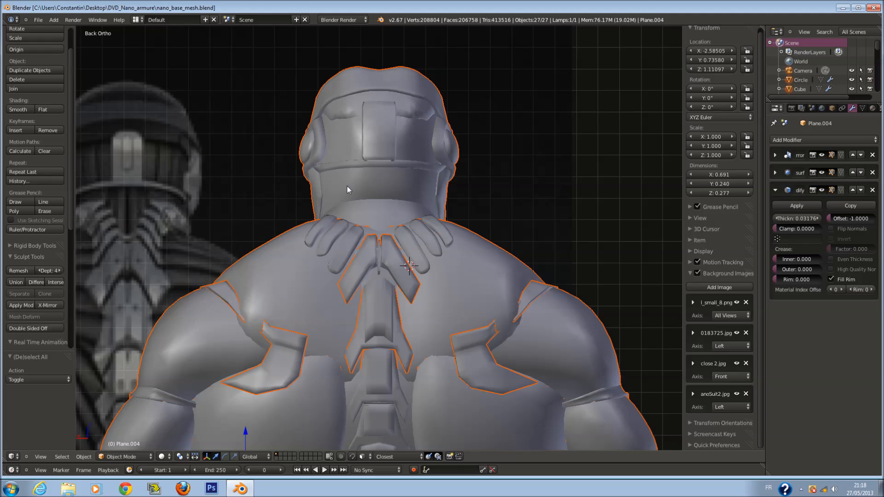
# Select the third strip's upper end vertex and move it slightly upward and 0.01435 along X toward the neck's centre.
pyautogui.rightClick(420, 242)
pyautogui.rightClick(420, 228)
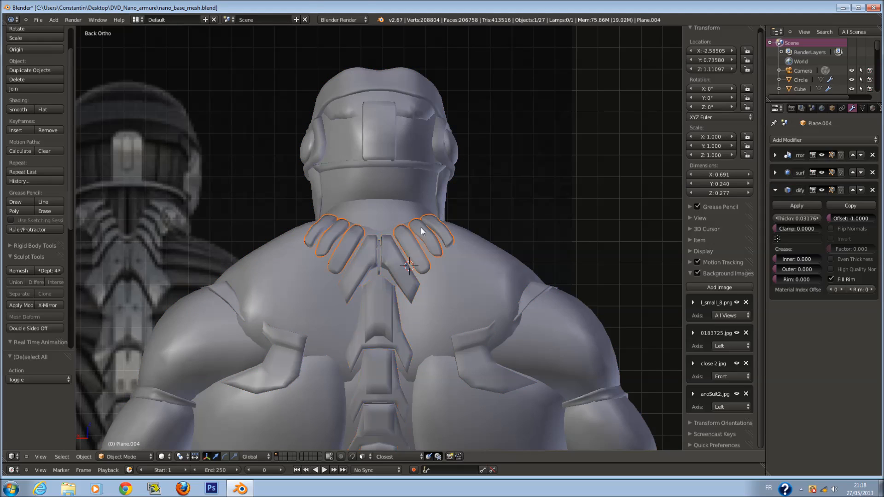
pyautogui.scroll(4, 420, 228)
pyautogui.press('Tab')
pyautogui.scroll(3, 483, 184)
pyautogui.press('z')
pyautogui.scroll(-1, 534, 172)
pyautogui.press('a')
pyautogui.press('c')
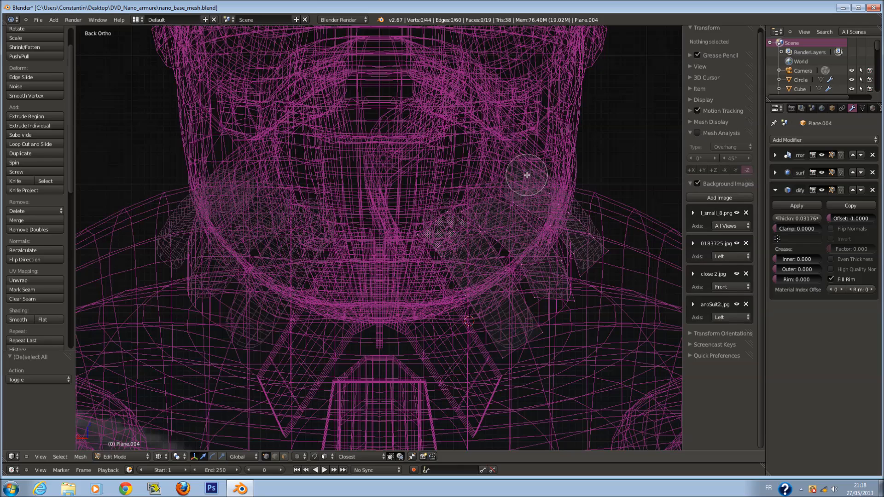
pyautogui.click(534, 174)
pyautogui.rightClick(534, 174)
pyautogui.press('z')
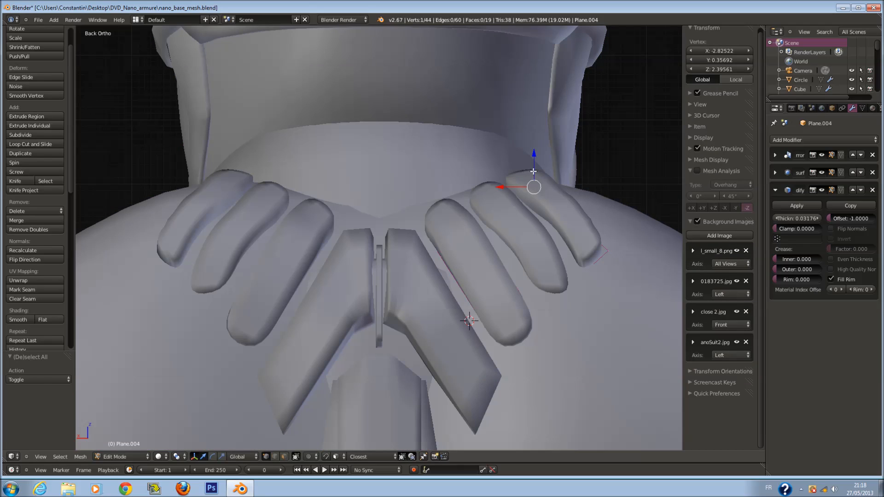
pyautogui.moveTo(533, 172); pyautogui.dragTo(515, 176)
# Extend the upper ends of the second and third strips up the neck, moving them 0.05526 along X and 0.07248 along Z.
pyautogui.press('z')
pyautogui.press('c')
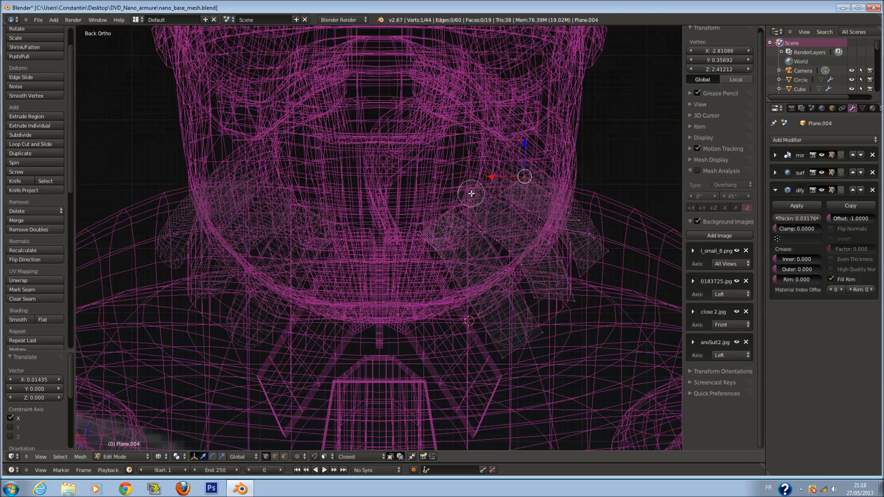
pyautogui.moveTo(471, 201); pyautogui.dragTo(509, 178)
pyautogui.rightClick(509, 178)
pyautogui.press('z')
pyautogui.scroll(-1, 509, 177)
pyautogui.scroll(1, 510, 178)
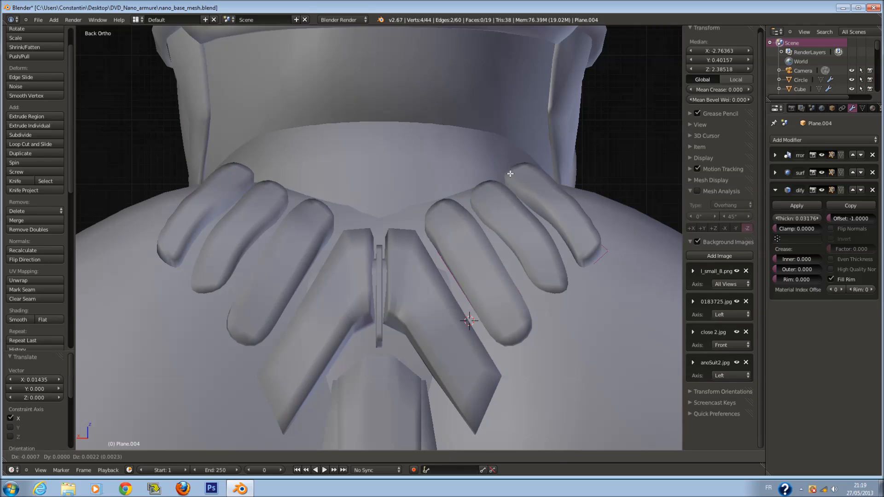
pyautogui.press('g')
pyautogui.click(517, 148)
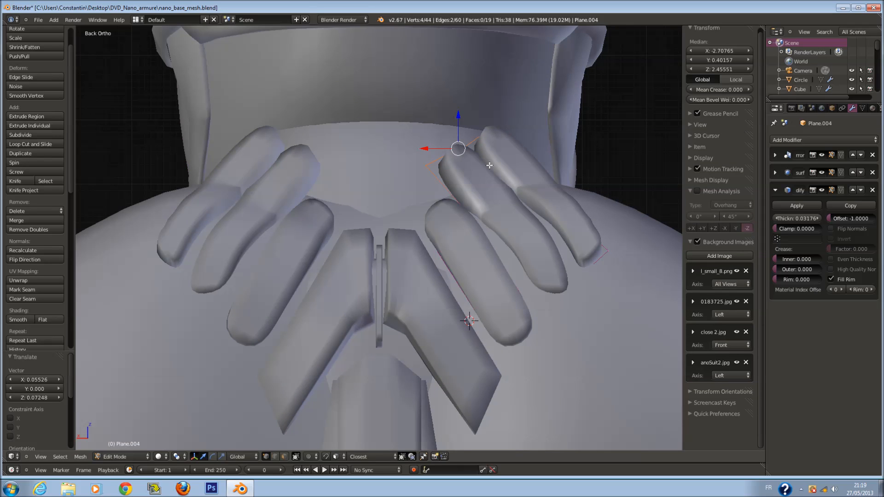
# Fine-tune the position of the second and third strips' raised upper ends against the neck.
pyautogui.press('g')
pyautogui.click(495, 162)
pyautogui.press('g')
pyautogui.click(495, 160)
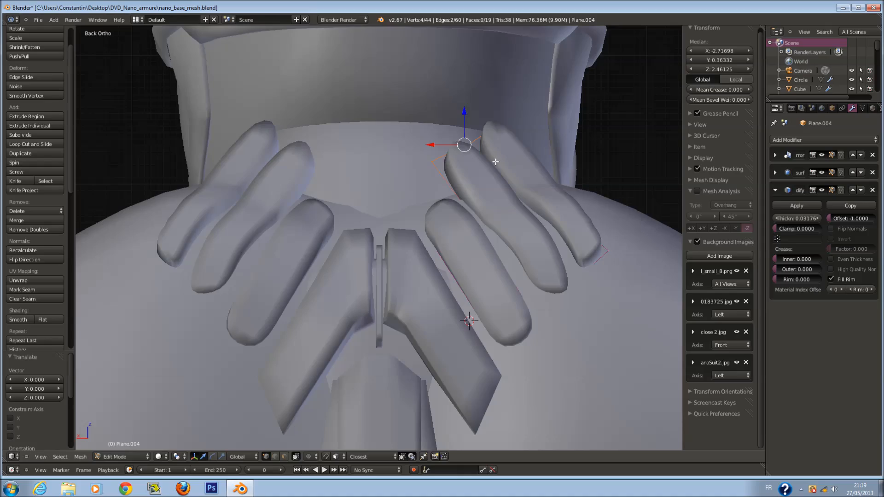
# Select the first neck strip's two upper end vertices and move them about 0.03 along X and 0.04 along Z up the neck.
pyautogui.press('z')
pyautogui.press('a')
pyautogui.press('a')
pyautogui.press('a')
pyautogui.rightClick(446, 212)
pyautogui.press('z')
pyautogui.scroll(-6, 445, 212)
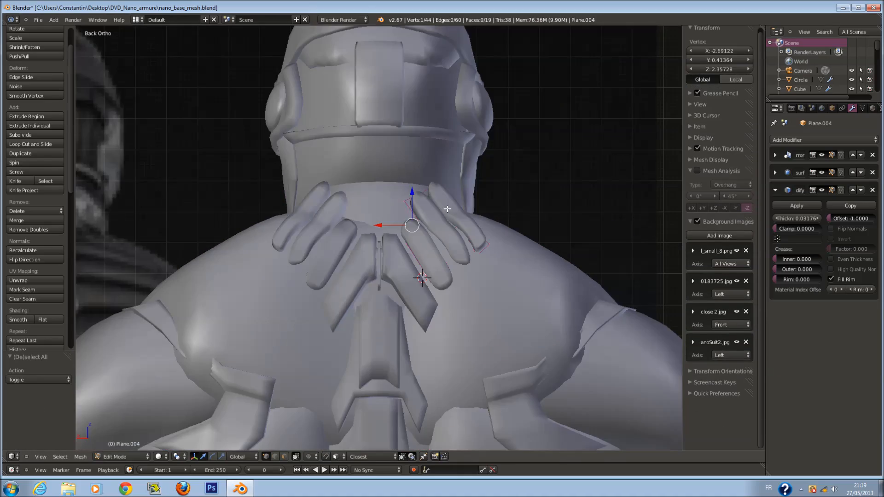
pyautogui.scroll(4, 250, 247)
pyautogui.press('z')
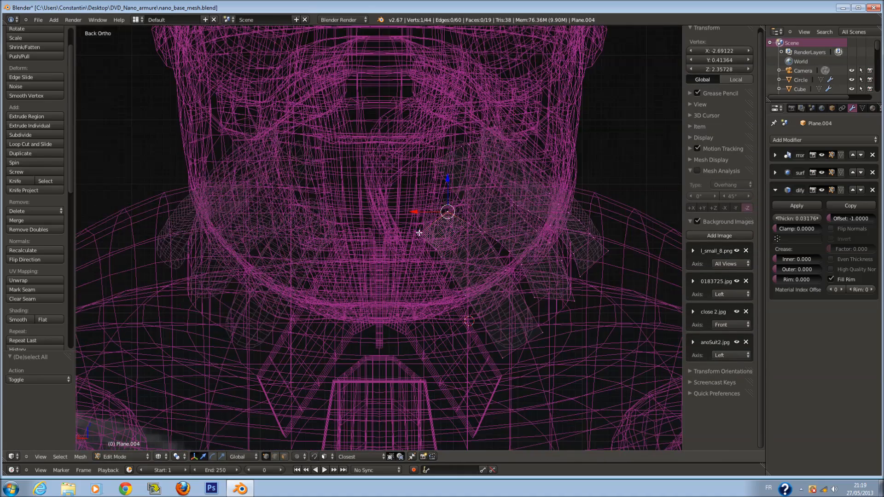
pyautogui.keyDown('shift'); pyautogui.rightClick(436, 227); pyautogui.keyUp('shift')
pyautogui.press('z')
pyautogui.press('g')
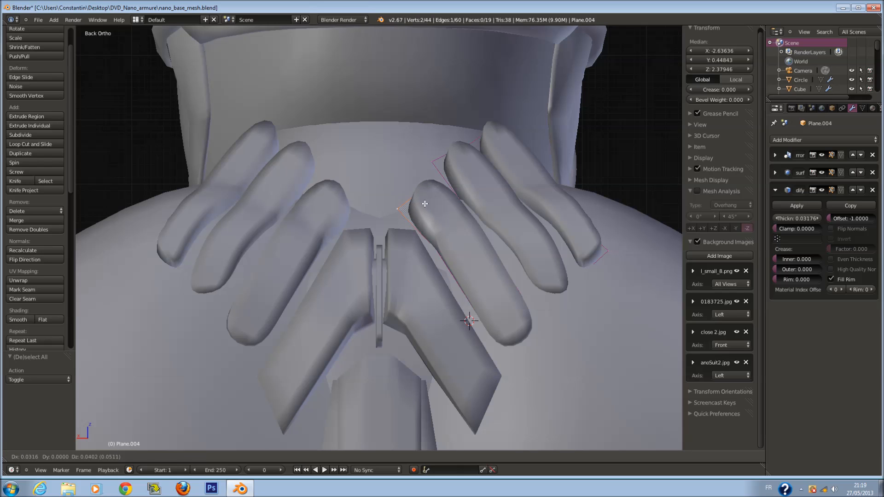
pyautogui.click(424, 203)
pyautogui.press('g')
pyautogui.click(423, 203)
# Finish editing the neck strips and save over the existing file.
pyautogui.scroll(-4, 425, 204)
pyautogui.press('Tab')
pyautogui.hotkey('ctrl', 's')
pyautogui.press('Return')
# Add a single loop cut across the width of each of the three neck strips.
pyautogui.moveTo(442, 239); pyautogui.dragTo(398, 257, button='middle')
pyautogui.press('Tab')
pyautogui.scroll(4, 397, 257)
pyautogui.moveTo(489, 229); pyautogui.dragTo(496, 231, button='middle')
pyautogui.press('a')
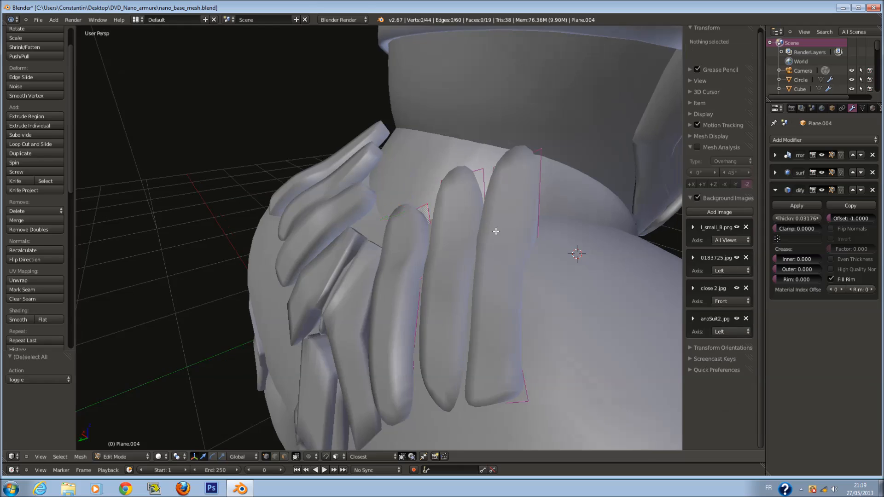
pyautogui.scroll(-4, 496, 232)
pyautogui.press('z')
pyautogui.hotkey('ctrl', 'r')
pyautogui.click(491, 197)
pyautogui.click(493, 195)
pyautogui.press('a')
pyautogui.hotkey('ctrl', 'r')
pyautogui.click(486, 194)
pyautogui.click(486, 193)
pyautogui.press('a')
pyautogui.hotkey('ctrl', 'r')
pyautogui.click(527, 186)
pyautogui.click(528, 186)
# Nudge the newest strip cut slightly upward together with a cut vertex of the neighbouring strip.
pyautogui.press('z')
pyautogui.scroll(4, 532, 231)
pyautogui.press('z')
pyautogui.moveTo(532, 231); pyautogui.dragTo(525, 198, button='middle')
pyautogui.scroll(-4, 465, 203)
pyautogui.keyDown('shift'); pyautogui.rightClick(456, 215); pyautogui.keyUp('shift')
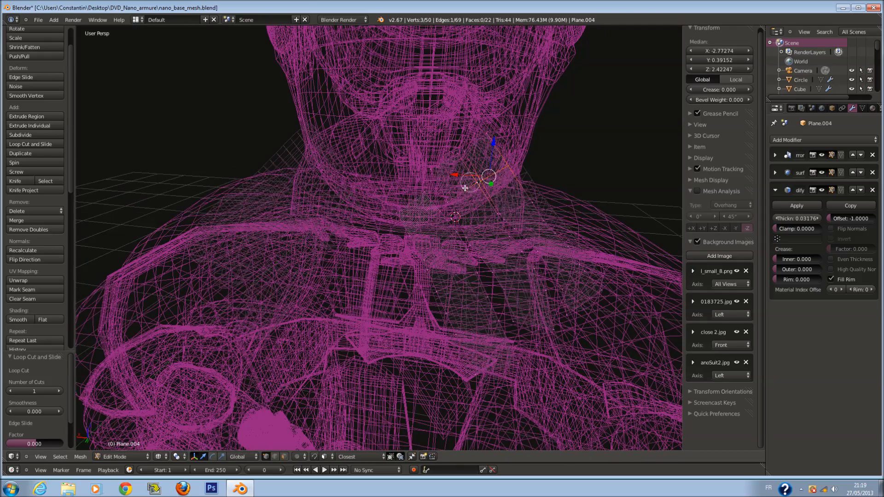
pyautogui.press('z')
pyautogui.moveTo(412, 244); pyautogui.dragTo(491, 205, button='middle')
pyautogui.moveTo(437, 165); pyautogui.dragTo(438, 163)
pyautogui.moveTo(438, 163); pyautogui.dragTo(438, 160)
# Select the six vertices of all three strip cuts, raise them slightly to curve the strips, and save the file.
pyautogui.press('z')
pyautogui.moveTo(444, 241); pyautogui.dragTo(439, 226, button='middle')
pyautogui.press('a')
pyautogui.press('a')
pyautogui.press('a')
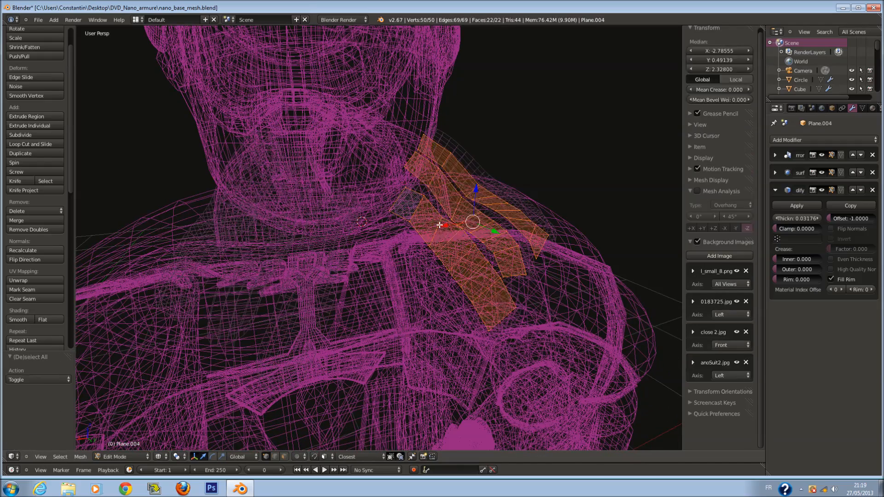
pyautogui.press('c')
pyautogui.moveTo(441, 220); pyautogui.dragTo(431, 239)
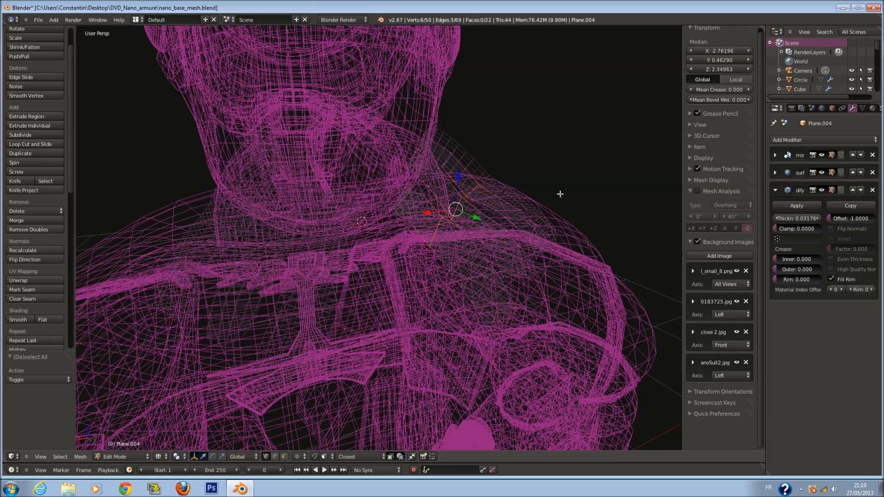
pyautogui.moveTo(560, 194); pyautogui.dragTo(510, 221, button='middle')
pyautogui.moveTo(486, 234); pyautogui.dragTo(484, 222)
pyautogui.moveTo(484, 222); pyautogui.dragTo(526, 169, button='middle')
pyautogui.press('z')
pyautogui.moveTo(460, 188); pyautogui.dragTo(461, 187)
pyautogui.moveTo(461, 187); pyautogui.dragTo(375, 237, button='middle')
pyautogui.press('Tab')
pyautogui.hotkey('ctrl', 's')
pyautogui.click(534, 252)
# Select the head and neck mesh and open it for editing in wireframe.
pyautogui.press('ctrl+KP_1')
pyautogui.press('ctrl+KP_3')
pyautogui.scroll(2, 452, 239)
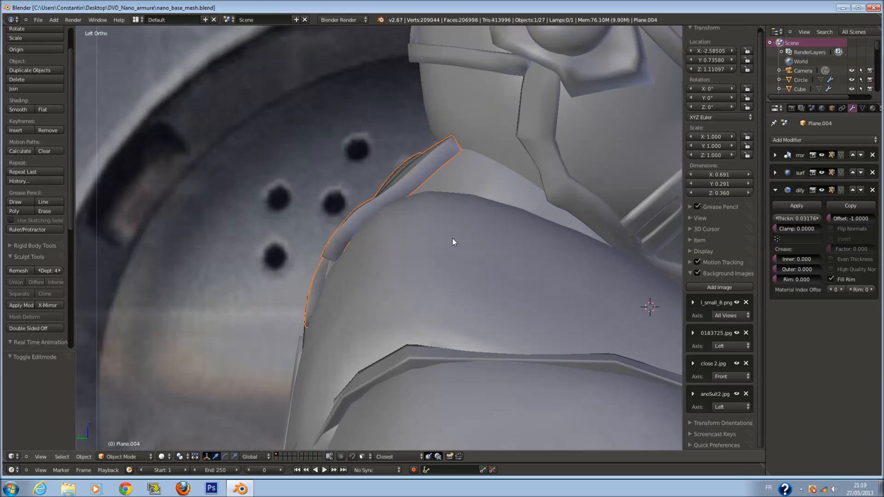
pyautogui.rightClick(455, 171)
pyautogui.moveTo(455, 170)
pyautogui.mouseDown(button='middle')
pyautogui.moveTo(455, 183)
pyautogui.moveTo(425, 189)
pyautogui.moveTo(442, 231)
pyautogui.moveTo(470, 249)
pyautogui.mouseUp(button='middle')
pyautogui.press('Tab')
pyautogui.press('z')
# Select the bottom edge loop of the neck and scale it by 1.440 along X.
pyautogui.scroll(-1, 468, 232)
pyautogui.press('a')
pyautogui.scroll(-1, 511, 272)
pyautogui.press('a')
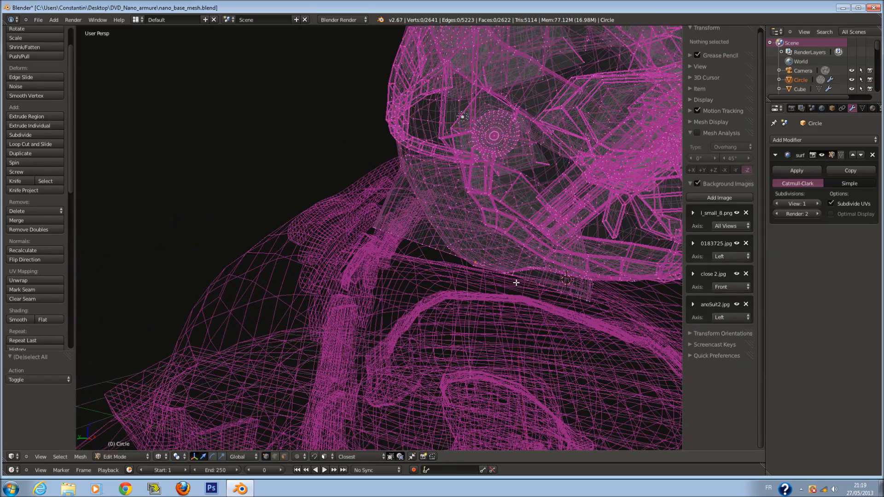
pyautogui.press('a')
pyautogui.rightClick(572, 295)
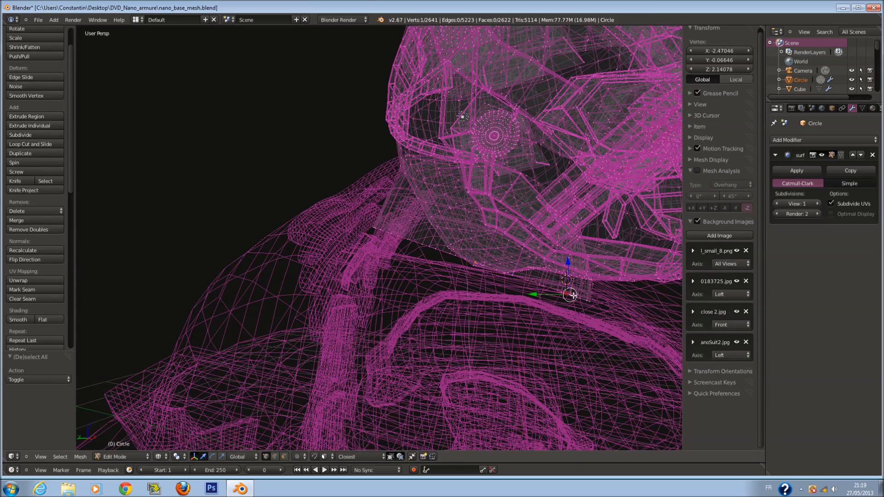
pyautogui.keyDown('alt'); pyautogui.rightClick(572, 295); pyautogui.keyUp('alt')
pyautogui.scroll(2, 507, 258)
pyautogui.press('z')
pyautogui.press('s')
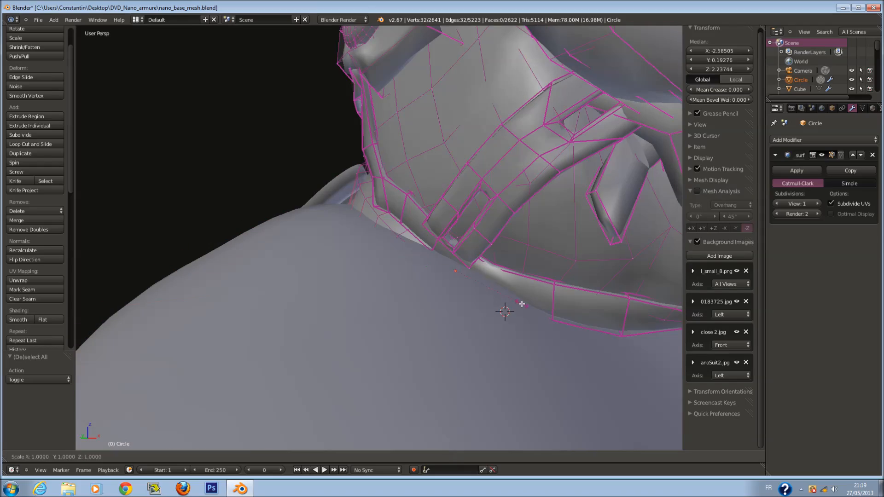
pyautogui.click(546, 310)
pyautogui.scroll(-2, 529, 318)
pyautogui.press('z')
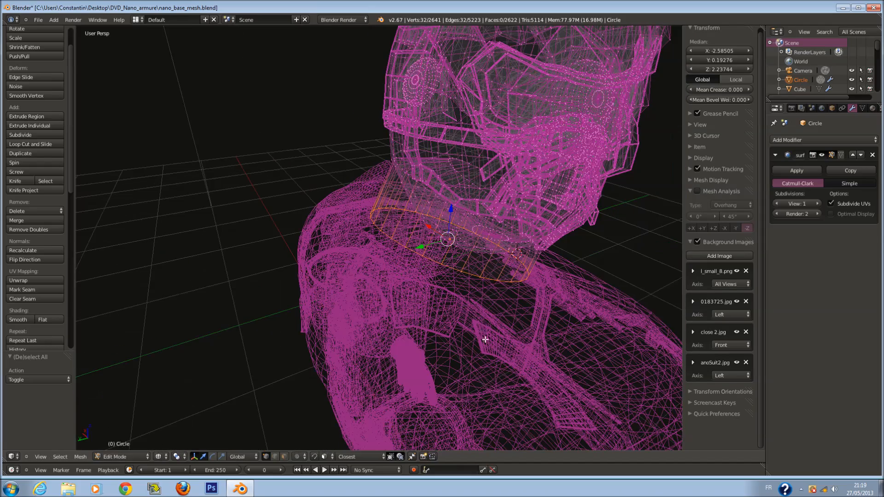
pyautogui.press('s')
pyautogui.press('x')
pyautogui.click(498, 306)
# Scale the neck's bottom edge loop by 1.231 along Y.
pyautogui.press('z')
pyautogui.scroll(3, 497, 305)
pyautogui.moveTo(497, 306)
pyautogui.mouseDown(button='middle')
pyautogui.moveTo(446, 300)
pyautogui.moveTo(417, 277)
pyautogui.moveTo(499, 292)
pyautogui.mouseUp(button='middle')
pyautogui.press('s')
pyautogui.press('y')
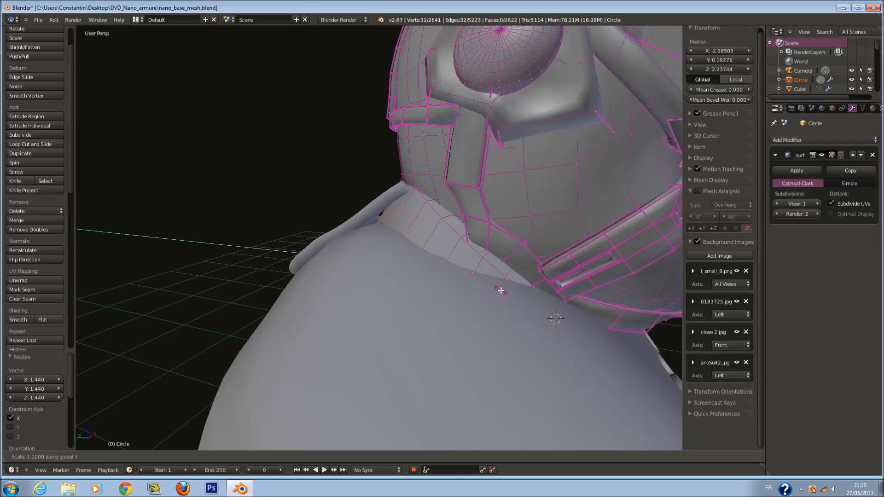
pyautogui.moveTo(486, 287); pyautogui.dragTo(430, 259, button='middle')
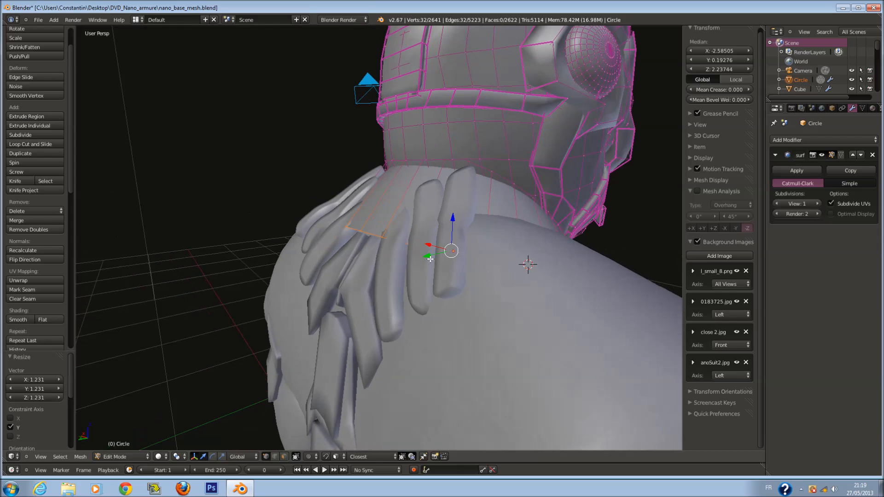
# Add a loop cut around the flared neck base, slid by a factor of -0.141.
pyautogui.hotkey('ctrl', 'r')
pyautogui.click(440, 189)
pyautogui.click(408, 259)
# Reselect the neck's bottom edge loop, scale it further, shift it slightly against the shoulders, and finish editing the mesh.
pyautogui.rightClick(369, 235)
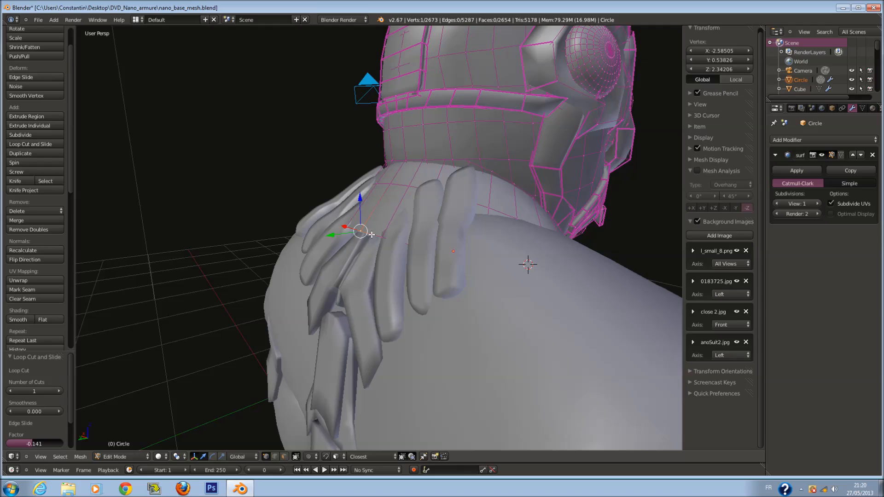
pyautogui.keyDown('alt'); pyautogui.rightClick(379, 237); pyautogui.keyUp('alt')
pyautogui.press('z')
pyautogui.moveTo(389, 243); pyautogui.dragTo(376, 265, button='middle')
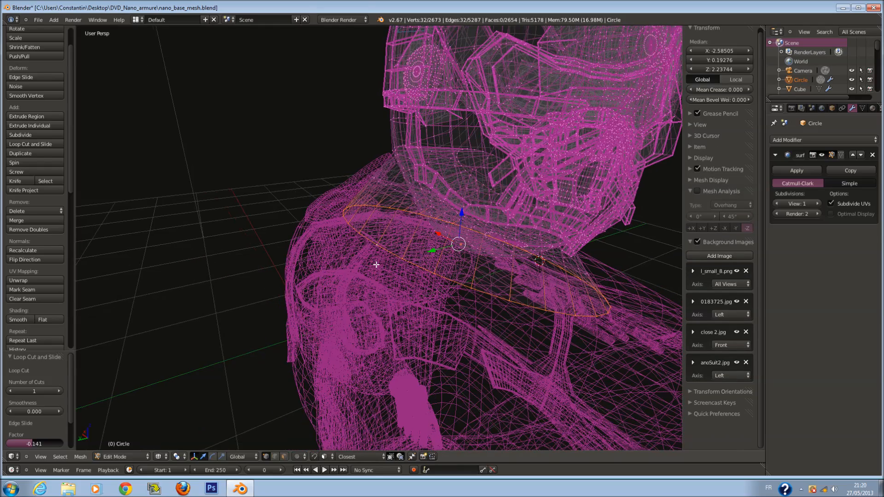
pyautogui.press('s')
pyautogui.click(518, 295)
pyautogui.press('z')
pyautogui.moveTo(517, 294); pyautogui.dragTo(437, 250, button='middle')
pyautogui.moveTo(416, 247); pyautogui.dragTo(411, 252)
pyautogui.moveTo(471, 247); pyautogui.dragTo(433, 242, button='middle')
pyautogui.moveTo(379, 227); pyautogui.dragTo(299, 264, button='middle')
pyautogui.press('Tab')
# Hide the close 2.jpg reference image in the front view and save over the existing file.
pyautogui.press('KP_1')
pyautogui.press('a')
pyautogui.scroll(-3, 468, 271)
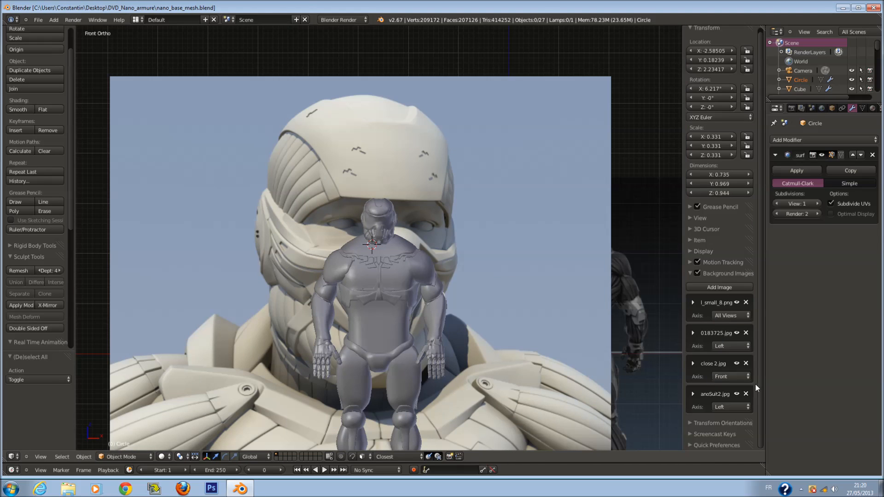
pyautogui.click(737, 364)
pyautogui.scroll(2, 459, 319)
pyautogui.hotkey('ctrl', 's')
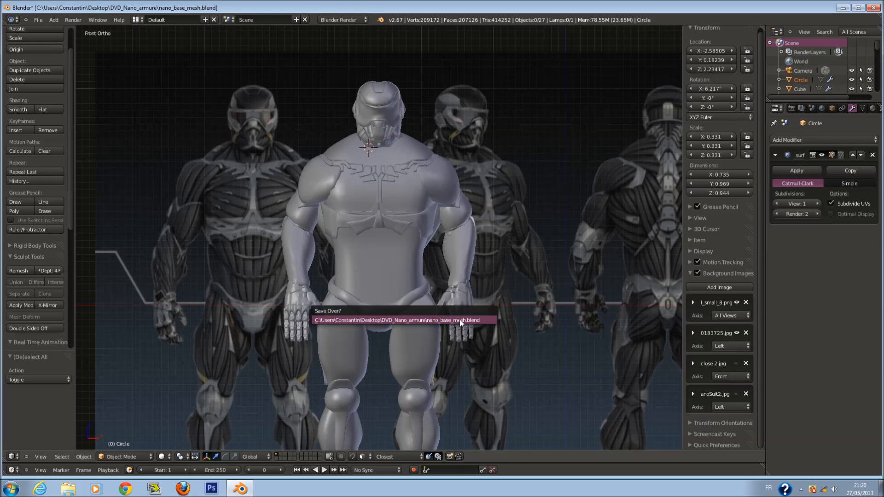
pyautogui.click(459, 319)
# Select the shoulder-blade armour pair and open it for editing in a wireframe back view.
pyautogui.moveTo(379, 234); pyautogui.dragTo(520, 252, button='middle')
pyautogui.rightClick(392, 187)
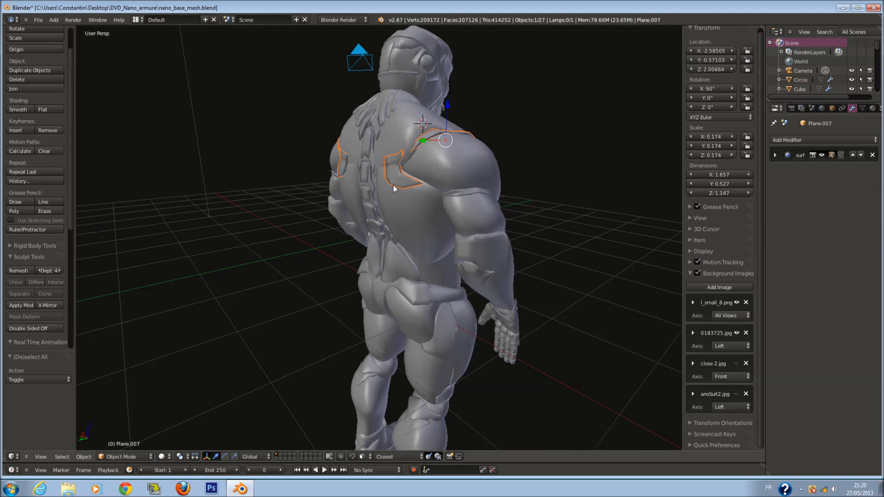
pyautogui.press('ctrl+KP_1')
pyautogui.scroll(5, 422, 189)
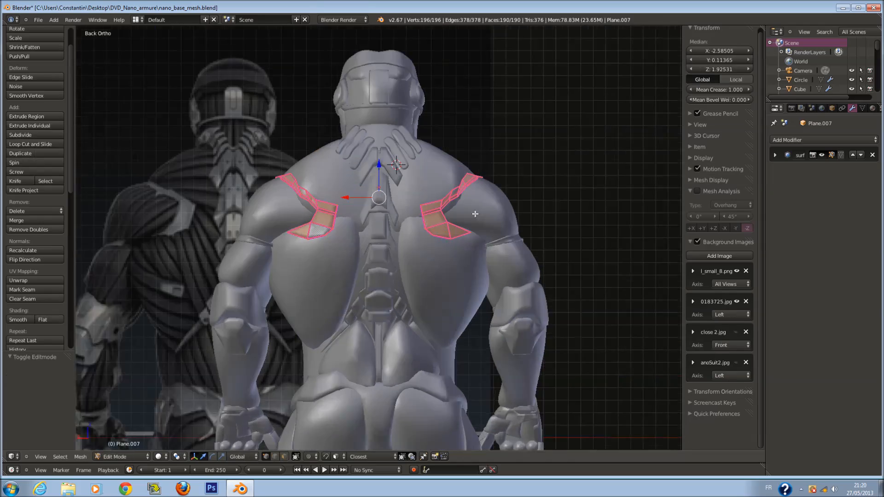
pyautogui.press('Tab')
pyautogui.press('z')
pyautogui.press('Tab')
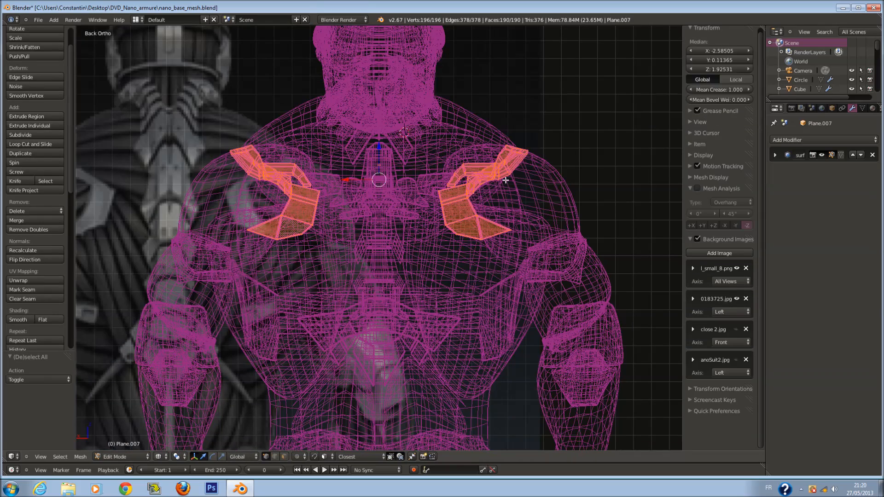
# Select the connected right-hand half of the shoulder-blade armour and delete its faces.
pyautogui.press('Tab')
pyautogui.moveTo(501, 175)
pyautogui.mouseDown()
pyautogui.moveTo(441, 220)
pyautogui.moveTo(507, 238)
pyautogui.mouseUp()
pyautogui.rightClick(508, 230)
pyautogui.press('x')
pyautogui.press('c')
pyautogui.scroll(-3, 502, 159)
pyautogui.rightClick(502, 159)
pyautogui.press('x')
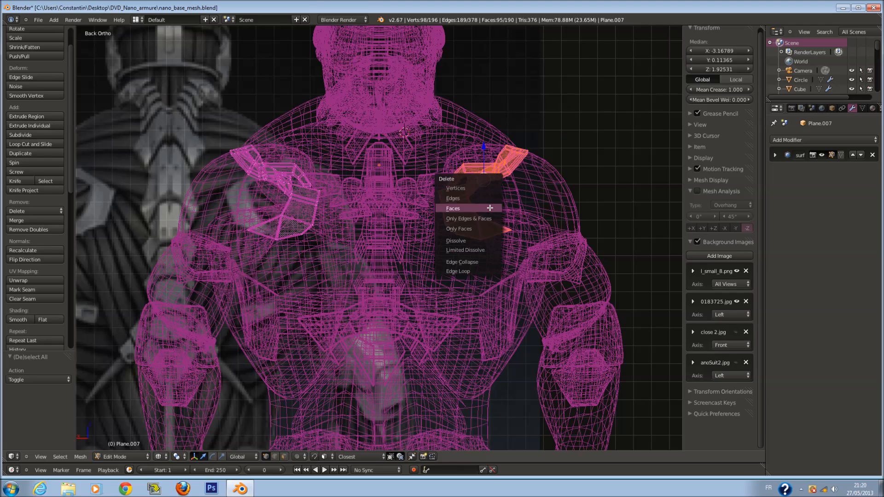
pyautogui.click(491, 208)
# Add a Mirror modifier to the remaining half of the shoulder-blade armour.
pyautogui.press('z')
pyautogui.press('Tab')
pyautogui.click(798, 140)
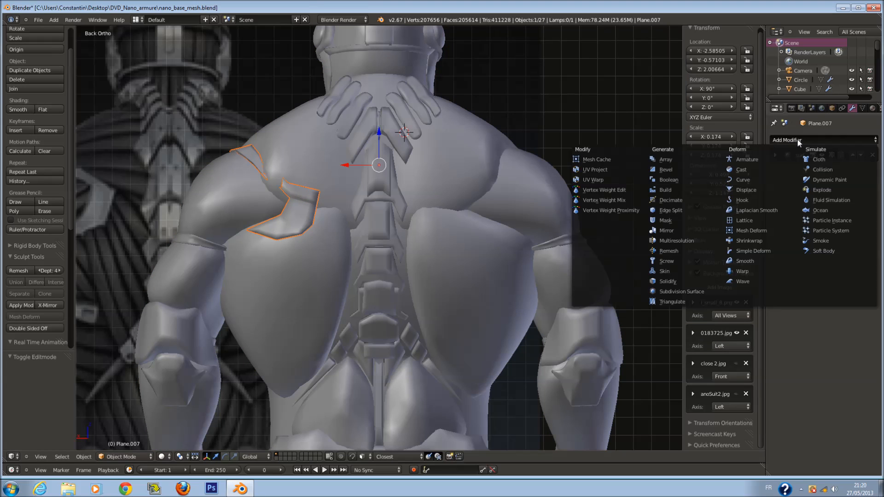
pyautogui.click(689, 230)
# Select the vertices around the armour's narrow joint behind the shoulder and shift them slightly to fit the body.
pyautogui.press('Tab')
pyautogui.scroll(5, 371, 160)
pyautogui.press('z')
pyautogui.press('a')
pyautogui.press('a')
pyautogui.moveTo(361, 134)
pyautogui.mouseDown(button='middle')
pyautogui.moveTo(382, 163)
pyautogui.moveTo(375, 161)
pyautogui.moveTo(403, 171)
pyautogui.mouseUp(button='middle')
pyautogui.press('c')
pyautogui.scroll(5, 356, 142)
pyautogui.click(355, 143)
pyautogui.rightClick(355, 143)
pyautogui.press('z')
pyautogui.moveTo(414, 189); pyautogui.dragTo(422, 194)
pyautogui.moveTo(422, 194); pyautogui.dragTo(416, 137, button='middle')
pyautogui.press('Tab')
pyautogui.press('Tab')
# Select the lower section of the shoulder-blade armour and rotate it by about 5.3° in the back view.
pyautogui.press('ctrl+KP_1')
pyautogui.press('z')
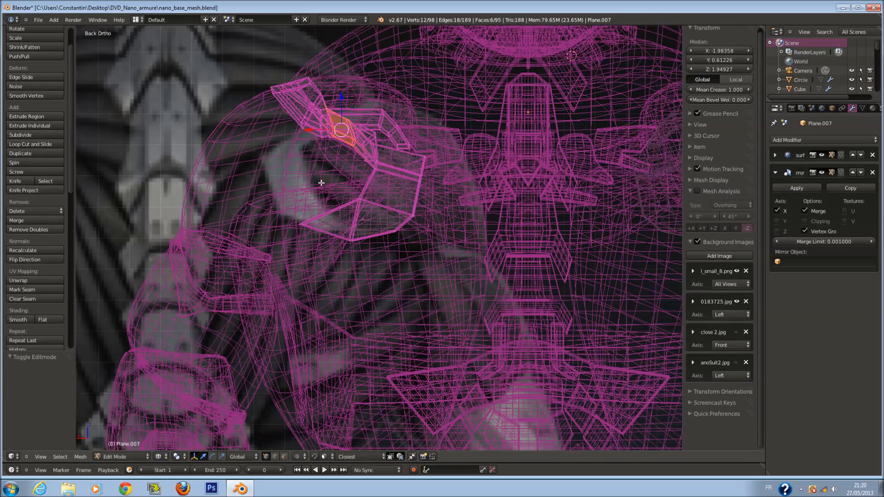
pyautogui.moveTo(298, 162); pyautogui.dragTo(350, 184, button='middle')
pyautogui.press('c')
pyautogui.scroll(-4, 430, 182)
pyautogui.moveTo(429, 173); pyautogui.dragTo(356, 266)
pyautogui.rightClick(356, 265)
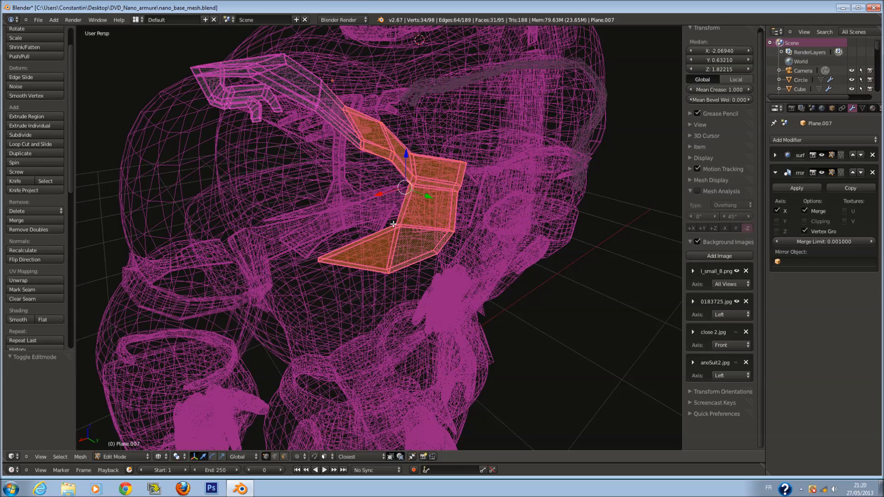
pyautogui.press('z')
pyautogui.press('ctrl+KP_1')
pyautogui.press('g')
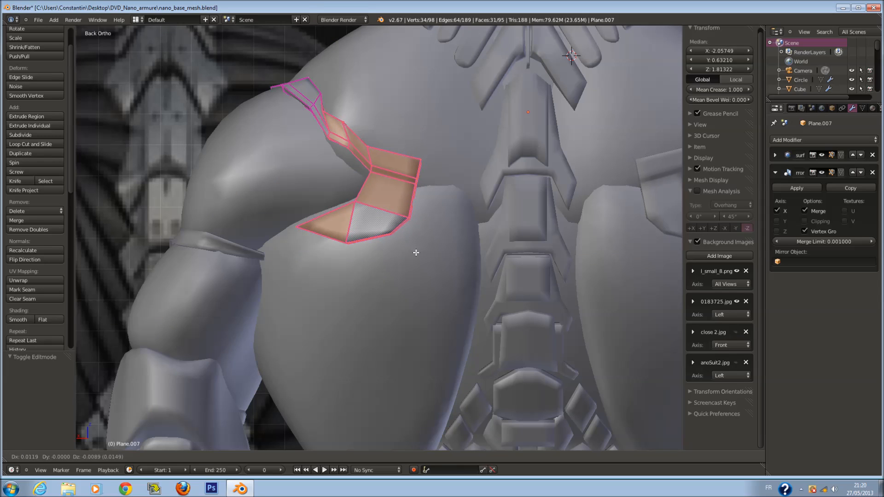
pyautogui.rightClick(415, 261)
pyautogui.press('r')
pyautogui.rightClick(443, 219)
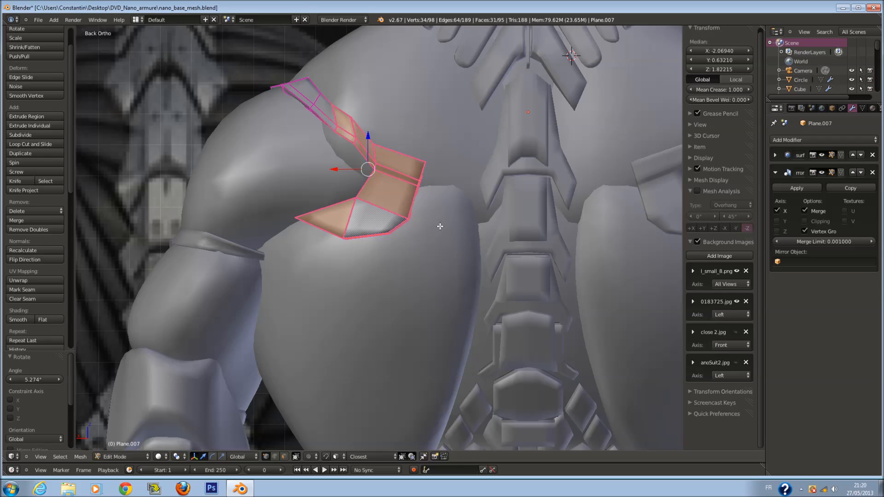
pyautogui.press('a')
# Select the edge loop midway along the strap over the shoulder, rotate it about 16.7° and shift it onto the body.
pyautogui.moveTo(377, 190); pyautogui.dragTo(373, 153, button='middle')
pyautogui.press('z')
pyautogui.click(333, 125)
pyautogui.rightClick(334, 124)
pyautogui.press('z')
pyautogui.press('r')
pyautogui.click(420, 147)
pyautogui.press('g')
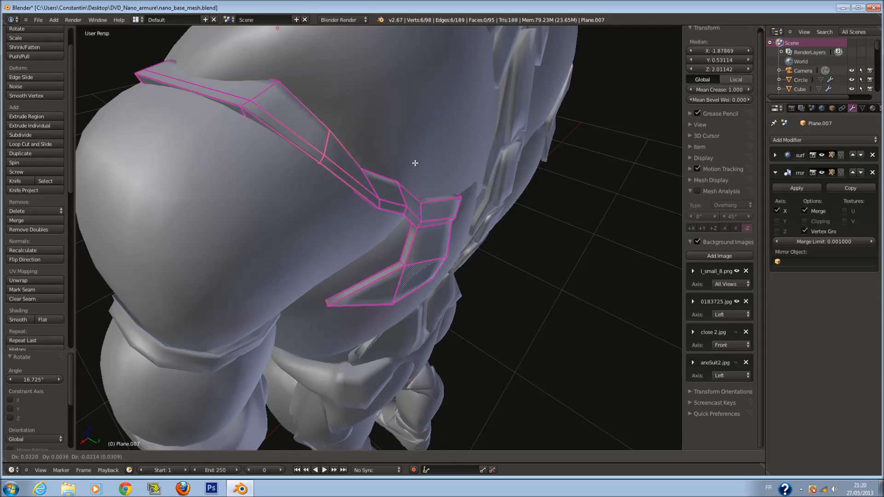
pyautogui.click(417, 157)
# Select the next edge loop down the strap, rotate it about 16° and move it slightly to follow the shoulder.
pyautogui.moveTo(417, 150); pyautogui.dragTo(353, 149, button='middle')
pyautogui.press('z')
pyautogui.press('a')
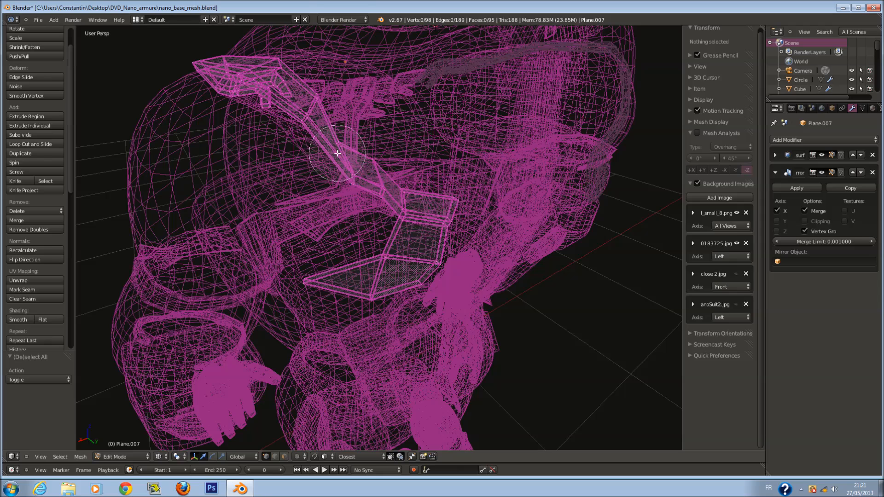
pyautogui.click(337, 153)
pyautogui.rightClick(337, 154)
pyautogui.press('z')
pyautogui.press('r')
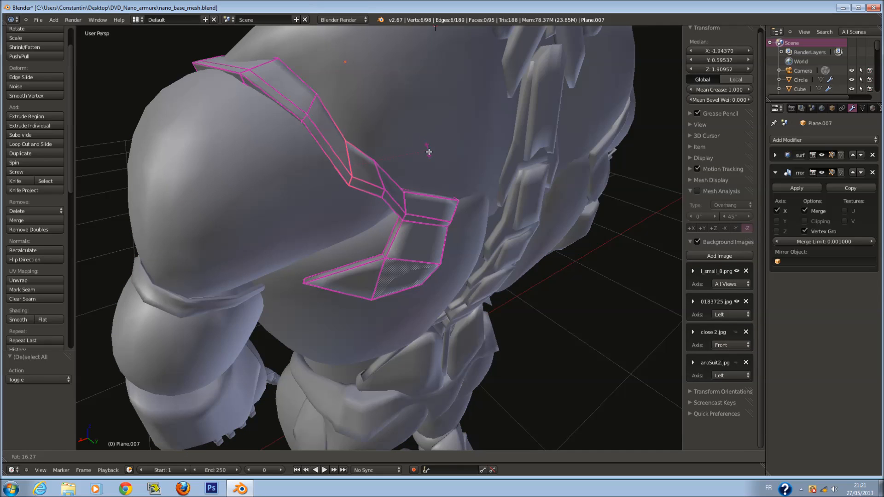
pyautogui.click(428, 153)
pyautogui.press('g')
pyautogui.click(422, 153)
# Select the vertices along the lower edge of the shoulder-blade plate and adjust their position against the back.
pyautogui.moveTo(422, 152)
pyautogui.mouseDown(button='middle')
pyautogui.moveTo(500, 119)
pyautogui.moveTo(509, 69)
pyautogui.moveTo(369, 272)
pyautogui.mouseUp(button='middle')
pyautogui.press('z')
pyautogui.press('a')
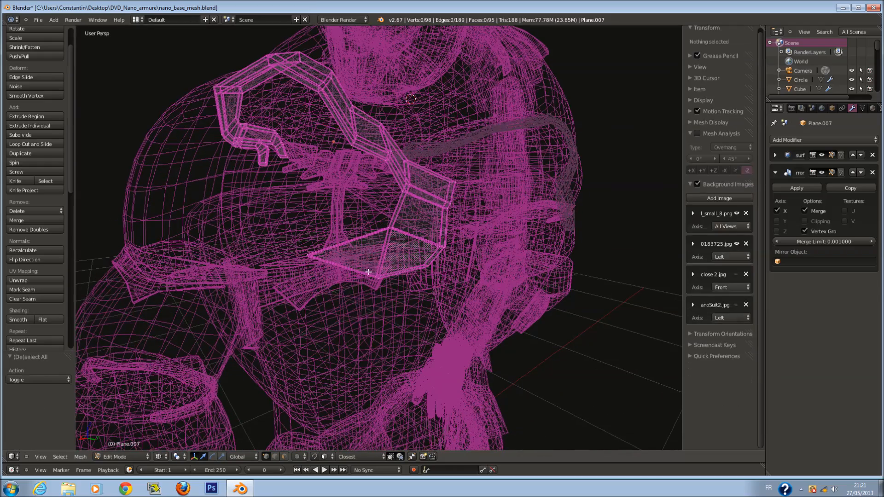
pyautogui.press('c')
pyautogui.moveTo(338, 261); pyautogui.dragTo(405, 272)
pyautogui.rightClick(405, 272)
pyautogui.press('z')
pyautogui.moveTo(405, 273); pyautogui.dragTo(444, 285, button='middle')
pyautogui.moveTo(444, 276); pyautogui.dragTo(462, 257)
# Select the vertices at the plate's outer lower corner to refine its fit, and finish editing the shoulder-blade armour.
pyautogui.press('z')
pyautogui.press('a')
pyautogui.press('c')
pyautogui.click(455, 261)
pyautogui.rightClick(455, 261)
pyautogui.press('z')
pyautogui.press('z')
pyautogui.rightClick(354, 296)
pyautogui.press('z')
pyautogui.press('Tab')
pyautogui.moveTo(460, 290); pyautogui.dragTo(458, 273, button='middle')
pyautogui.press('a')
pyautogui.press('ctrl+KP_1')
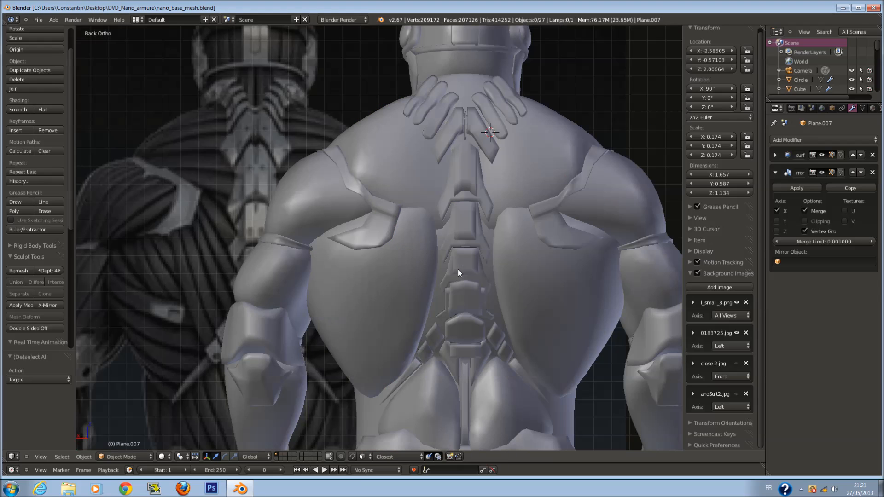
# Save the scene over the existing nano_base_mesh.blend file.
pyautogui.scroll(-3, 459, 269)
pyautogui.press('a')
pyautogui.press('a')
pyautogui.scroll(2, 470, 218)
pyautogui.hotkey('ctrl', 's')
pyautogui.click(468, 216)
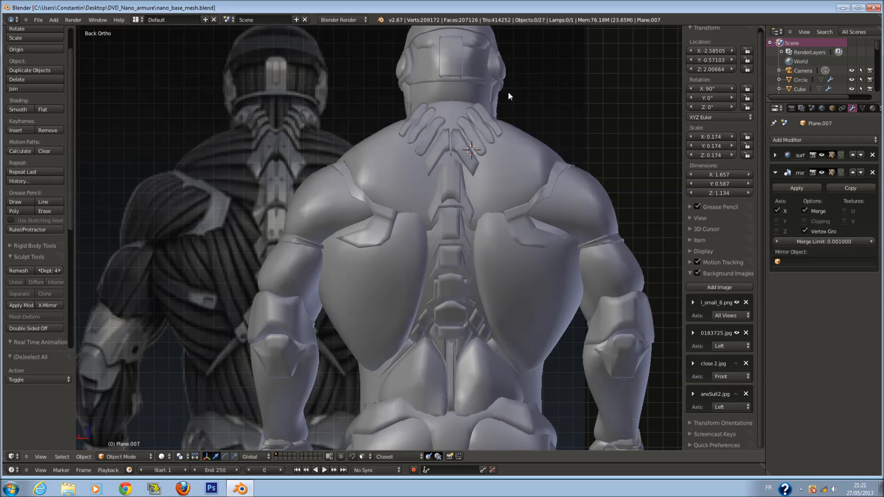
pyautogui.hotkey('ctrl', 's')
pyautogui.click(466, 136)
# Check the whole figure from the front against the reference images and save the blend file again.
pyautogui.press('KP_3')
pyautogui.press('KP_1')
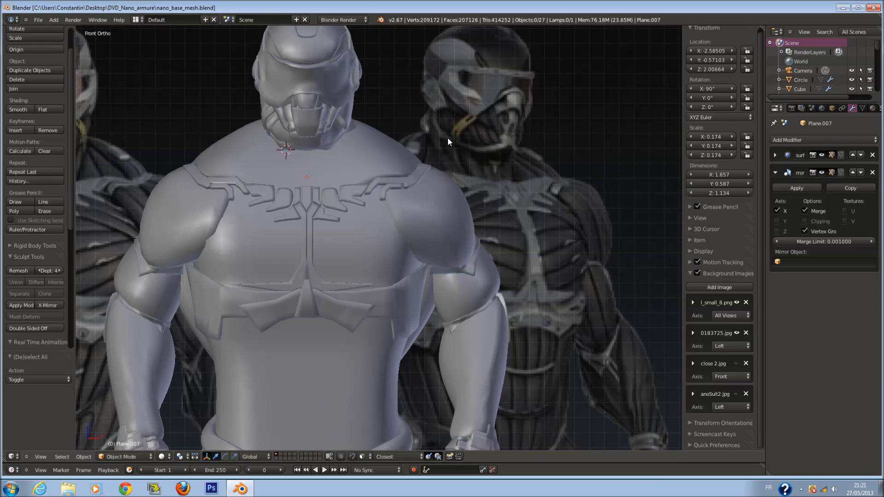
pyautogui.scroll(-8, 433, 157)
pyautogui.hotkey('ctrl', 's')
pyautogui.click(417, 250)
pyautogui.scroll(5, 396, 264)
pyautogui.hotkey('ctrl', 's')
pyautogui.click(396, 264)
pyautogui.scroll(-3, 402, 242)
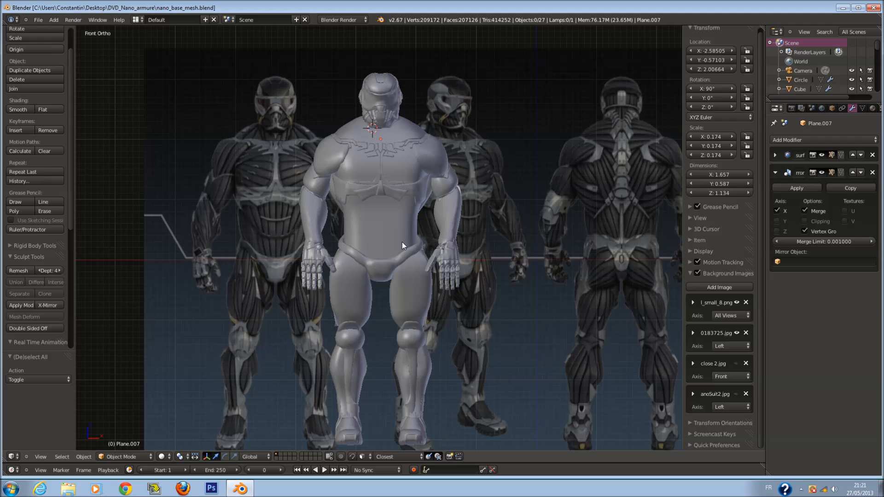
pyautogui.scroll(-1, 405, 231)
pyautogui.scroll(2, 404, 230)
pyautogui.hotkey('ctrl', 's')
pyautogui.click(406, 223)
# Compare the figure with the references in the back and left side views and save the blend file.
pyautogui.press('KP_3')
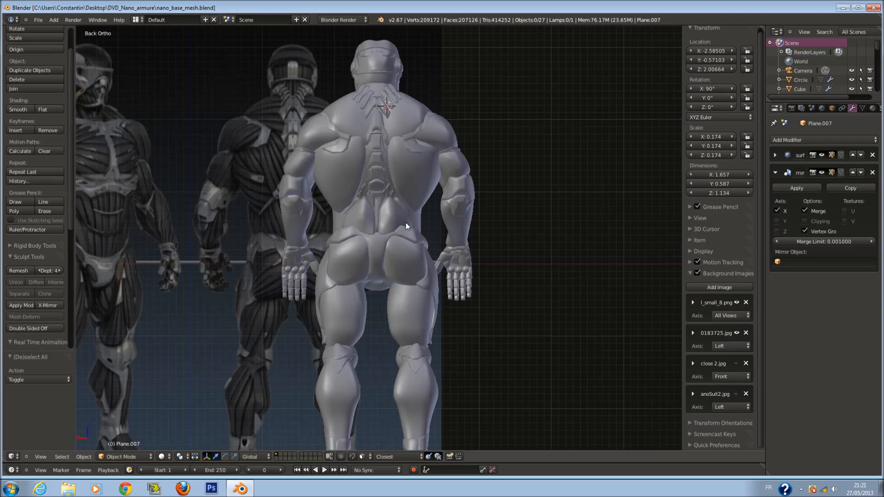
pyautogui.press('KP_3')
pyautogui.press('ctrl+KP_1')
pyautogui.press('ctrl+KP_3')
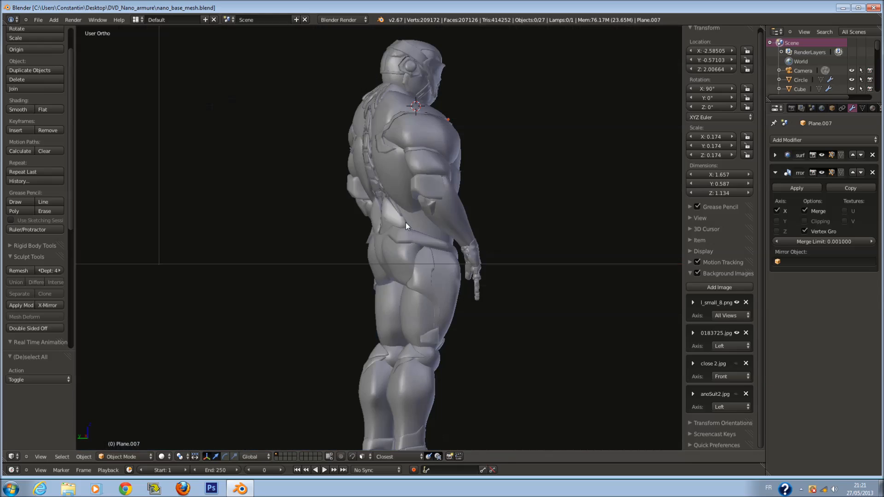
pyautogui.scroll(-1, 433, 239)
pyautogui.press('a')
pyautogui.press('a')
pyautogui.scroll(1, 450, 317)
pyautogui.keyDown('ctrl'); pyautogui.scroll(4, 449, 318); pyautogui.keyUp('ctrl')
pyautogui.hotkey('ctrl', 's')
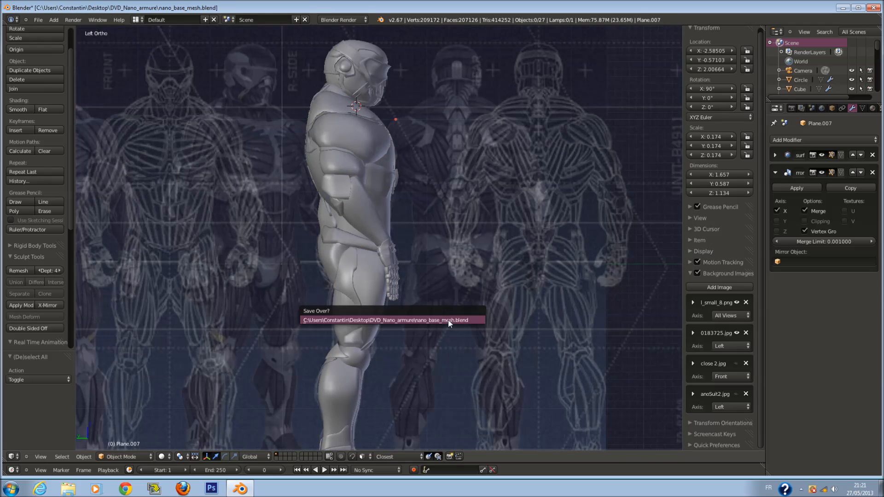
pyautogui.click(449, 320)
# Hide the background image assigned to all views, leaving only the blueprint behind the left side view.
pyautogui.scroll(-2, 457, 319)
pyautogui.click(736, 302)
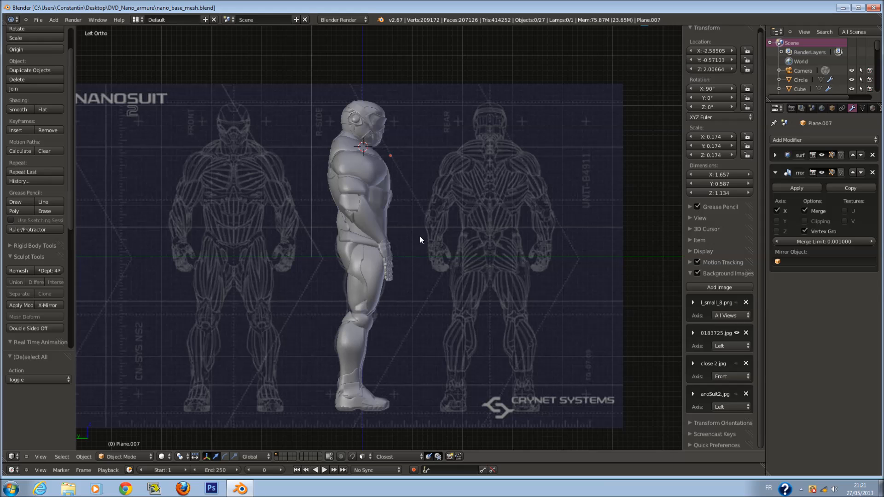
pyautogui.scroll(-1, 376, 177)
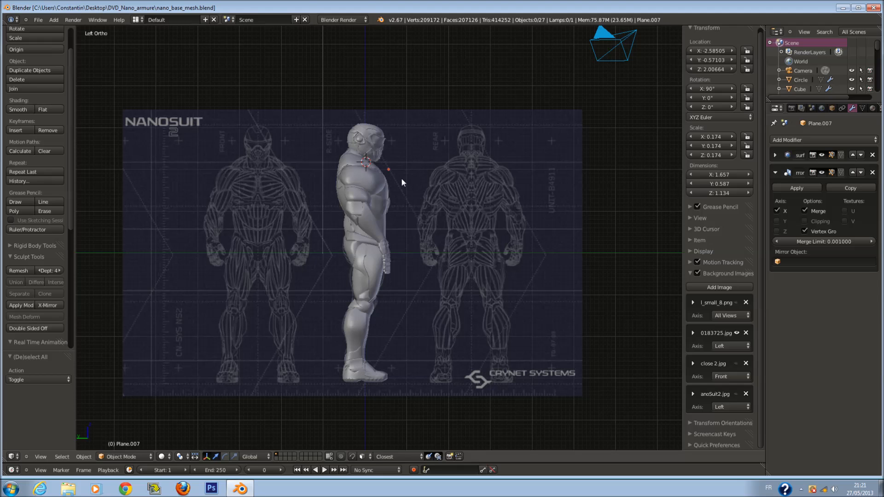
pyautogui.rightClick(386, 239)
pyautogui.scroll(1, 392, 217)
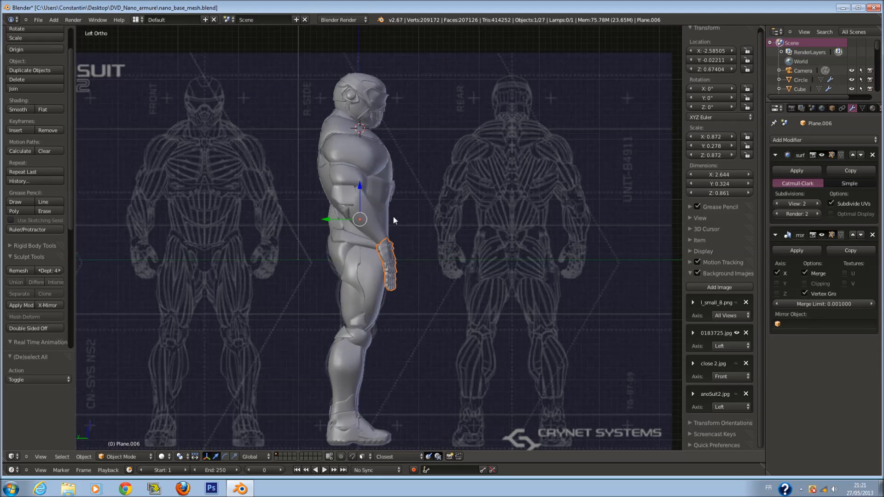
pyautogui.press('c')
pyautogui.moveTo(387, 98); pyautogui.dragTo(346, 332)
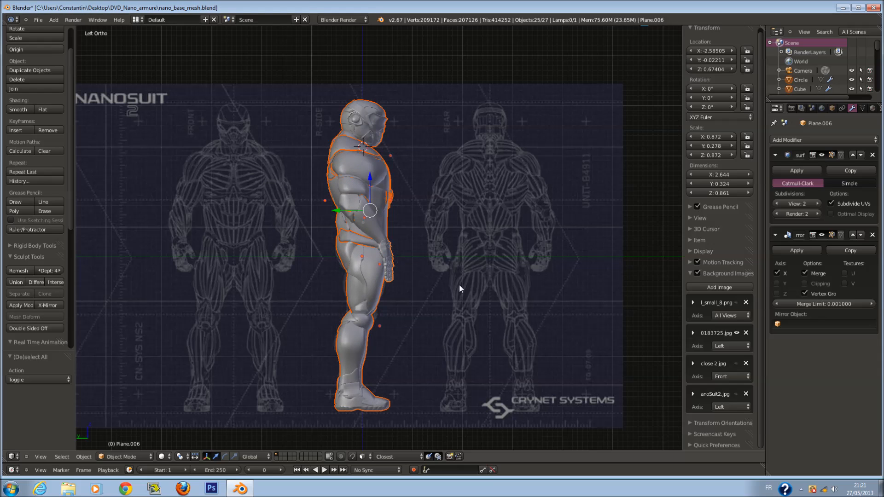
pyautogui.press('Escape')
pyautogui.press('g')
pyautogui.press('Escape')
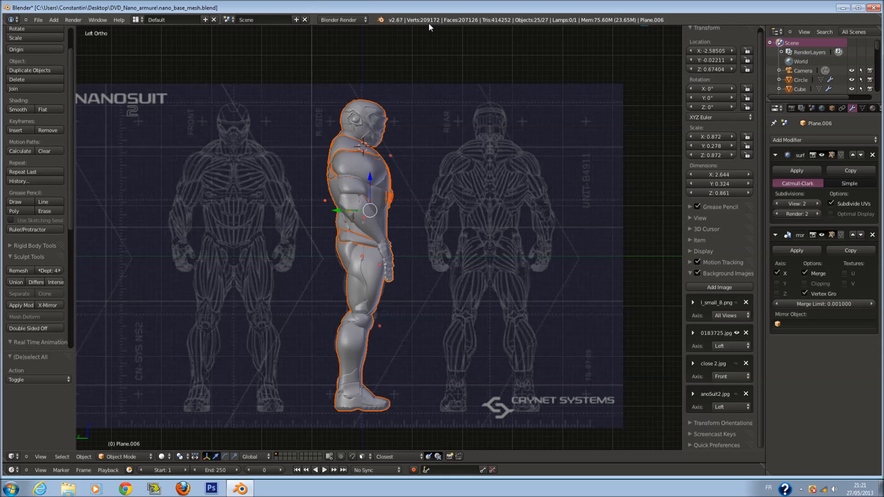
# Select the helmet and then the neck base in the left view, and save the blend file.
pyautogui.scroll(1, 408, 60)
pyautogui.rightClick(374, 75)
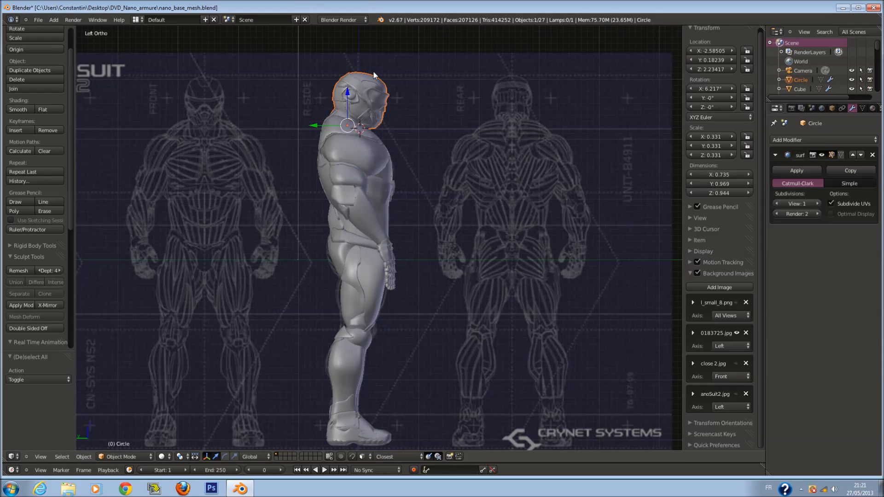
pyautogui.rightClick(365, 135)
pyautogui.scroll(1, 405, 67)
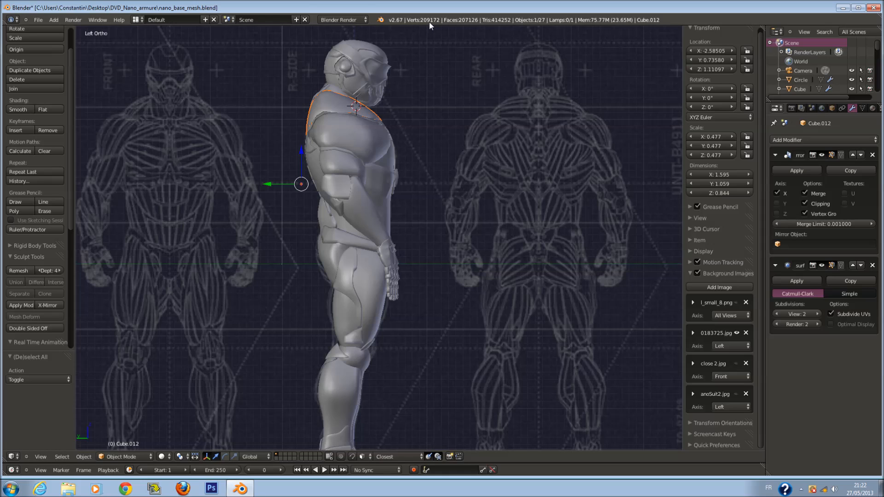
pyautogui.hotkey('ctrl', 's')
pyautogui.click(443, 47)
pyautogui.scroll(-1, 422, 96)
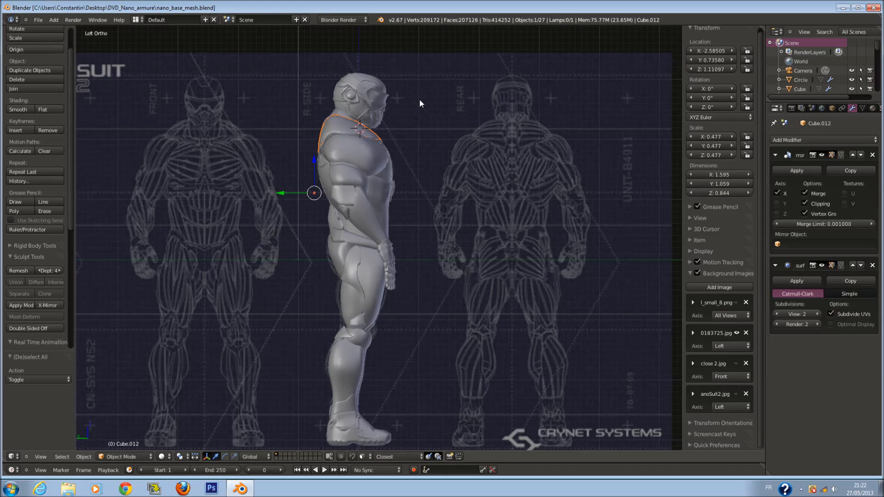
# Deselect everything and examine the complete armoured figure from a front perspective angle.
pyautogui.press('a')
pyautogui.moveTo(419, 106); pyautogui.dragTo(490, 181, button='middle')
pyautogui.scroll(2, 411, 194)
pyautogui.moveTo(410, 194); pyautogui.dragTo(427, 184, button='middle')
pyautogui.press('a')
pyautogui.press('a')
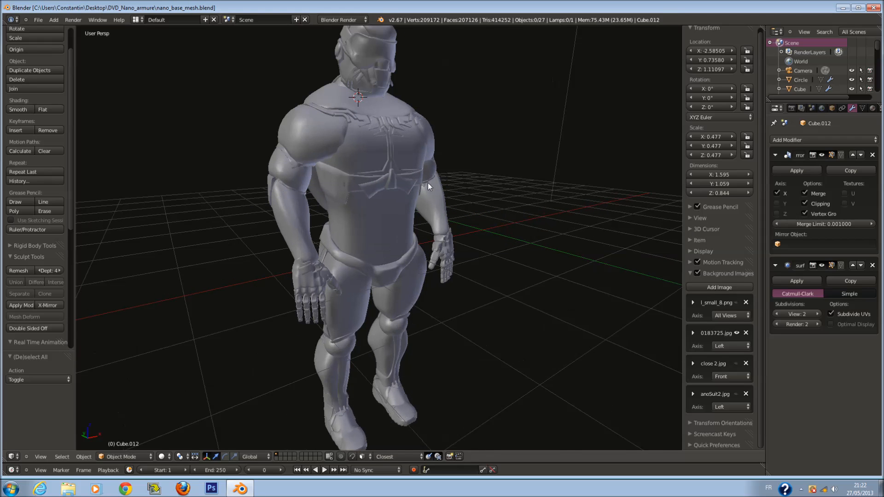
pyautogui.scroll(2, 420, 161)
pyautogui.scroll(-2, 420, 161)
pyautogui.scroll(2, 420, 162)
pyautogui.scroll(-2, 420, 161)
# Examine the complete figure in the side, back and front orthographic views.
pyautogui.press('ctrl+KP_3')
pyautogui.press('ctrl+KP_1')
pyautogui.press('KP_3')
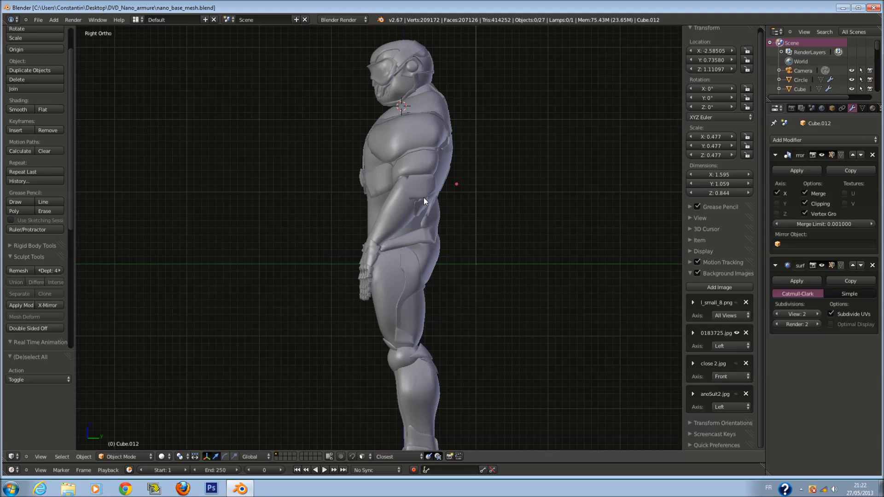
pyautogui.press('KP_1')
pyautogui.press('a')
pyautogui.press('a')
pyautogui.scroll(-2, 426, 189)
pyautogui.press('a')
pyautogui.press('a')
pyautogui.hotkey('ctrl', 's')
pyautogui.scroll(1, 425, 230)
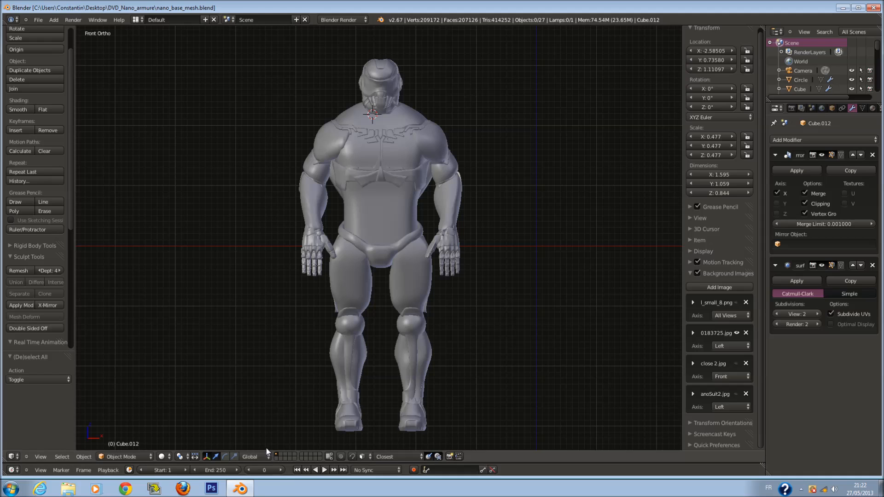
# Switch to an empty layer and add a mesh plane at the origin.
pyautogui.click(284, 455)
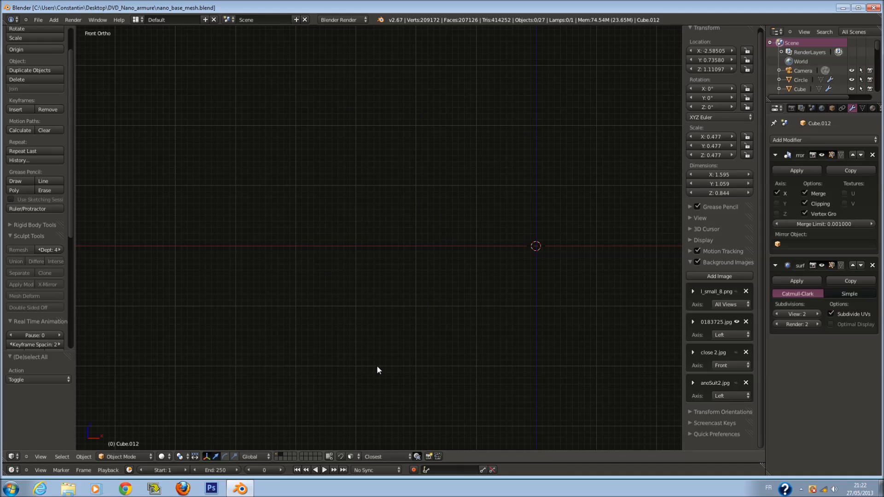
pyautogui.keyDown('ctrl'); pyautogui.scroll(3, 636, 366); pyautogui.keyUp('ctrl')
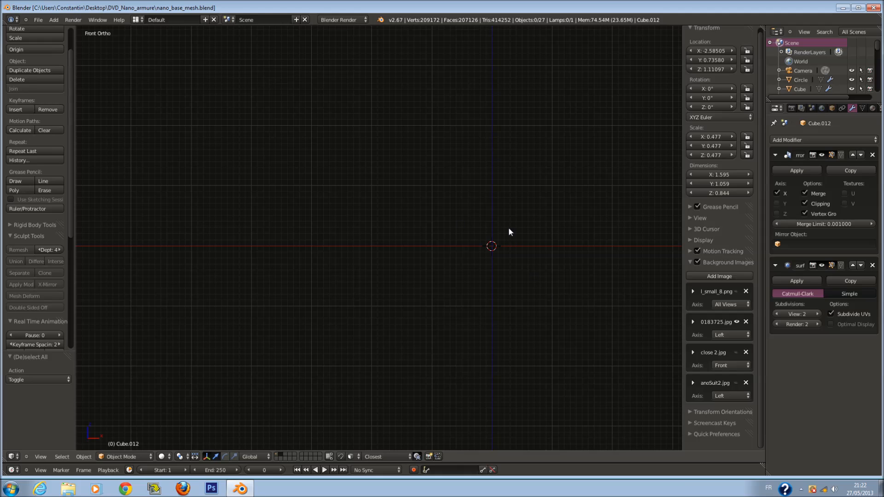
pyautogui.hotkey('shift', 'a')
pyautogui.moveTo(537, 232)
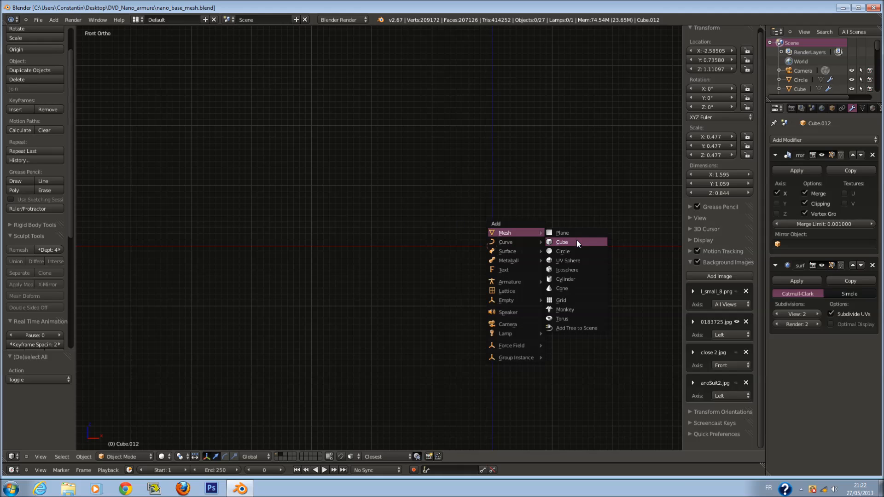
pyautogui.click(571, 233)
pyautogui.keyDown('ctrl'); pyautogui.scroll(4, 552, 235); pyautogui.keyUp('ctrl')
pyautogui.scroll(4, 543, 244)
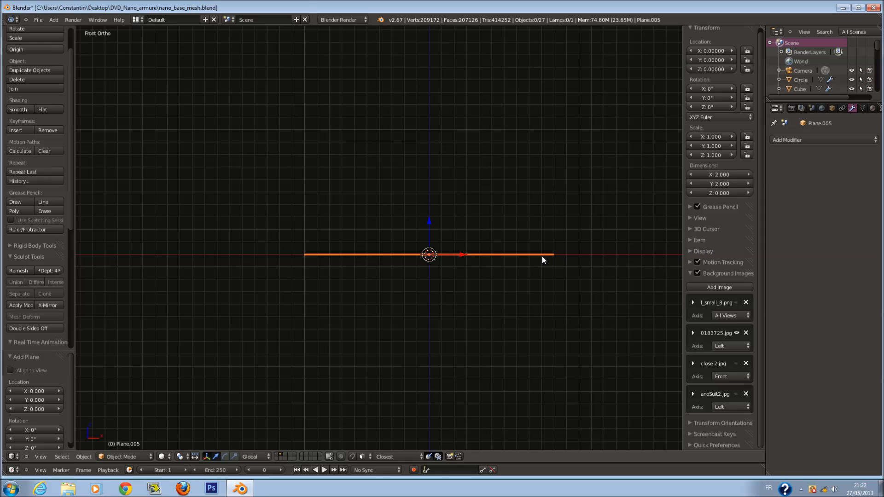
# Show the close 2.jpg and anoSuit2.jpg background images and hide 0183725.jpg, using the left view.
pyautogui.press('KP_3')
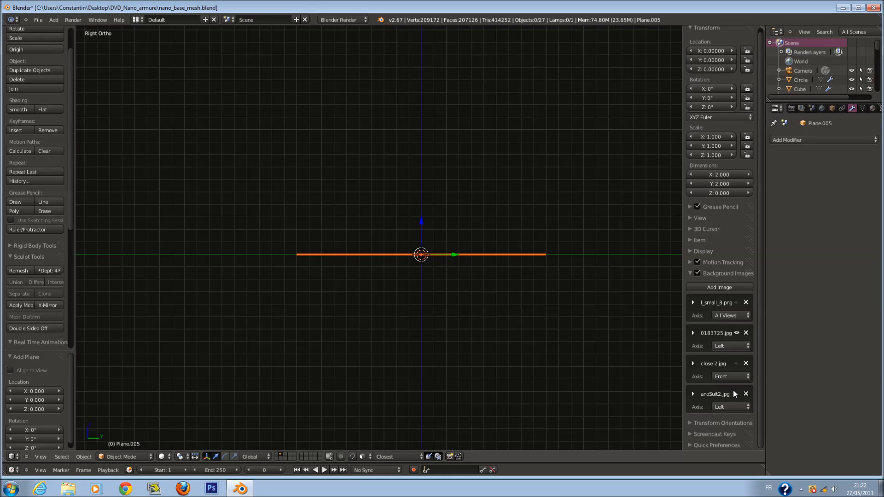
pyautogui.press('KP_1')
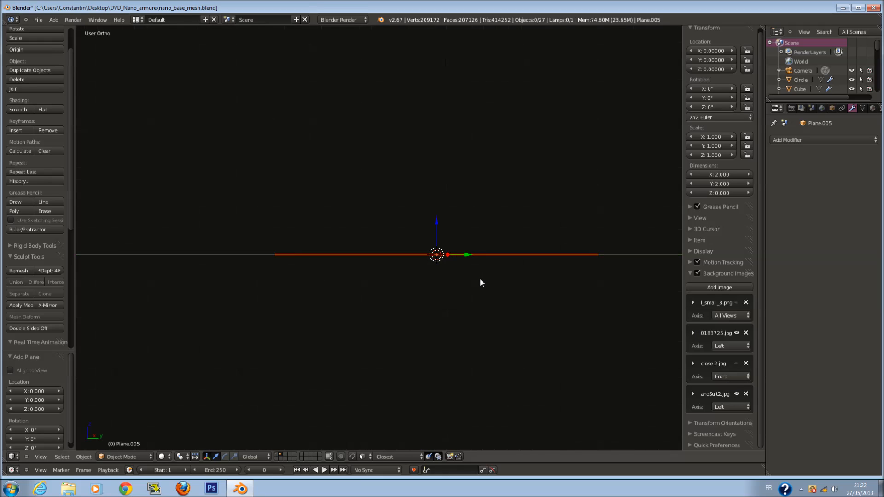
pyautogui.click(736, 394)
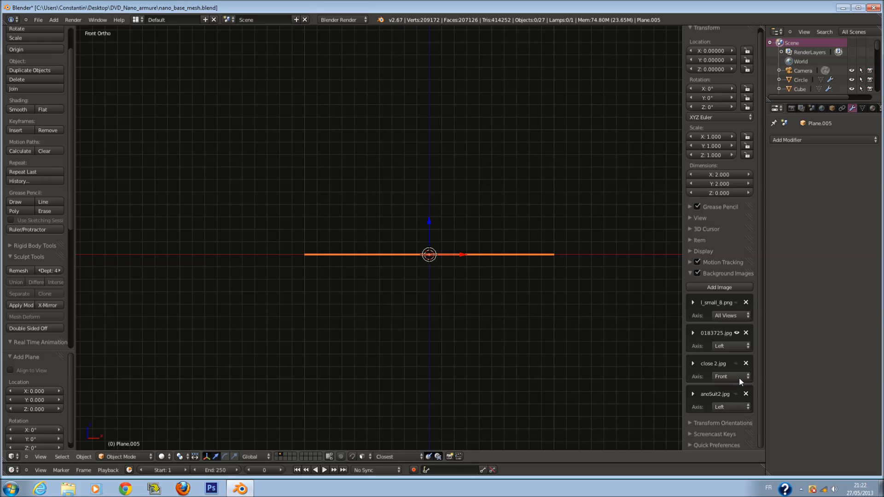
pyautogui.click(737, 364)
pyautogui.press('ctrl+KP_3')
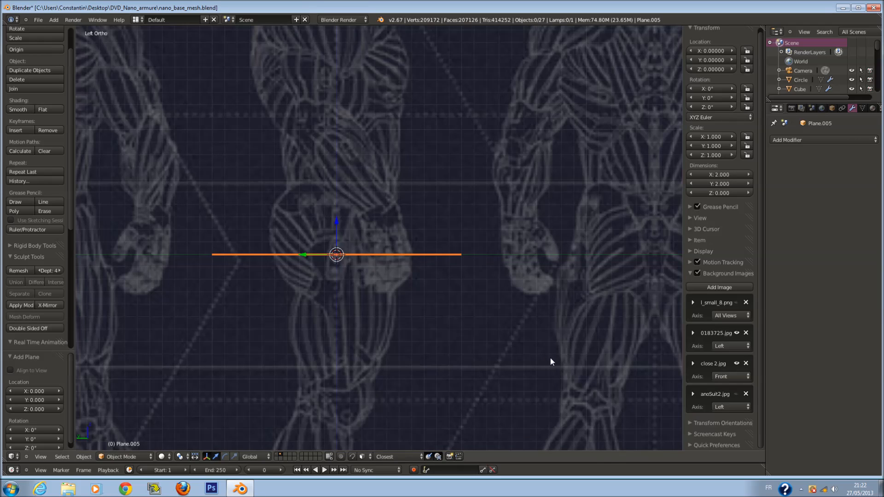
pyautogui.click(736, 394)
pyautogui.click(736, 333)
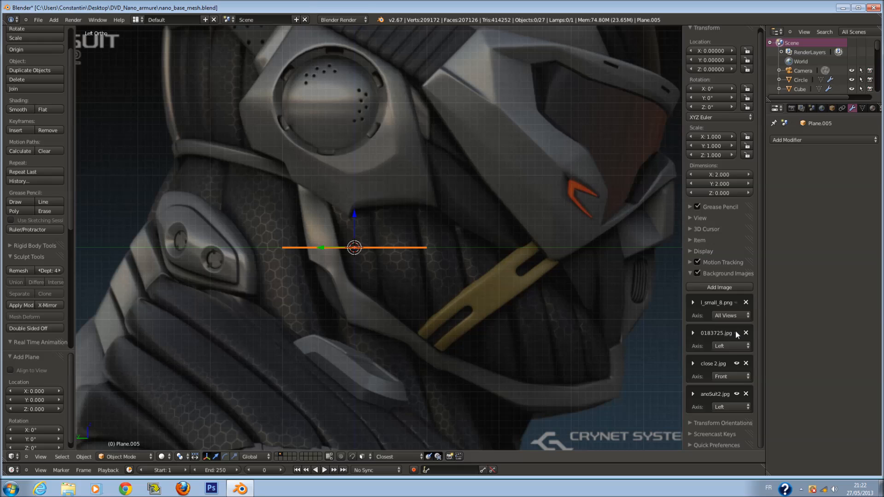
# Rotate the plane 90° about X and 90° about Z, and scale it to 0.491 along global Z.
pyautogui.keyDown('shift'); pyautogui.scroll(6, 352, 219); pyautogui.keyUp('shift')
pyautogui.keyDown('ctrl'); pyautogui.scroll(-3, 345, 248); pyautogui.keyUp('ctrl')
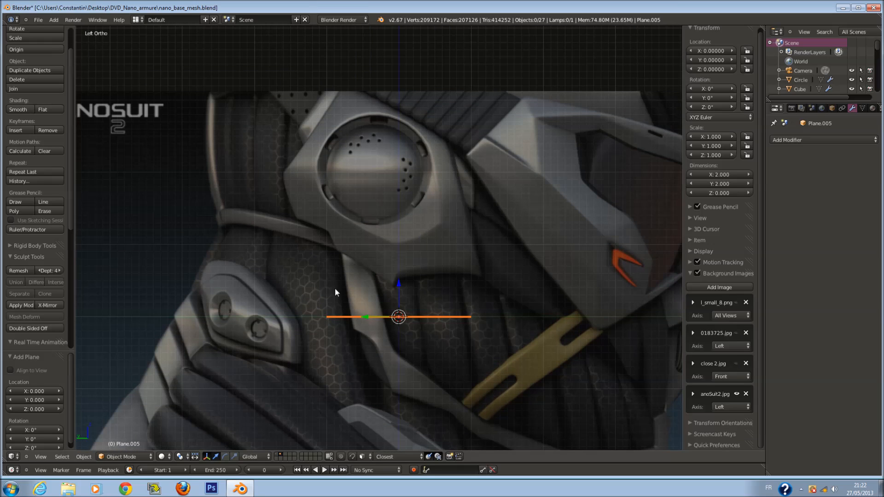
pyautogui.write('rx90')
pyautogui.press('Return')
pyautogui.write('rz90')
pyautogui.press('Return')
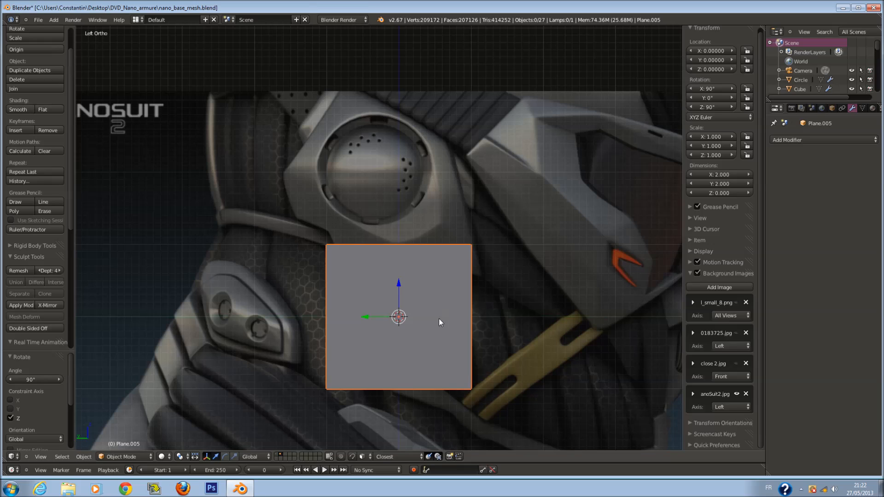
pyautogui.press('s')
pyautogui.press('z')
pyautogui.click(423, 338)
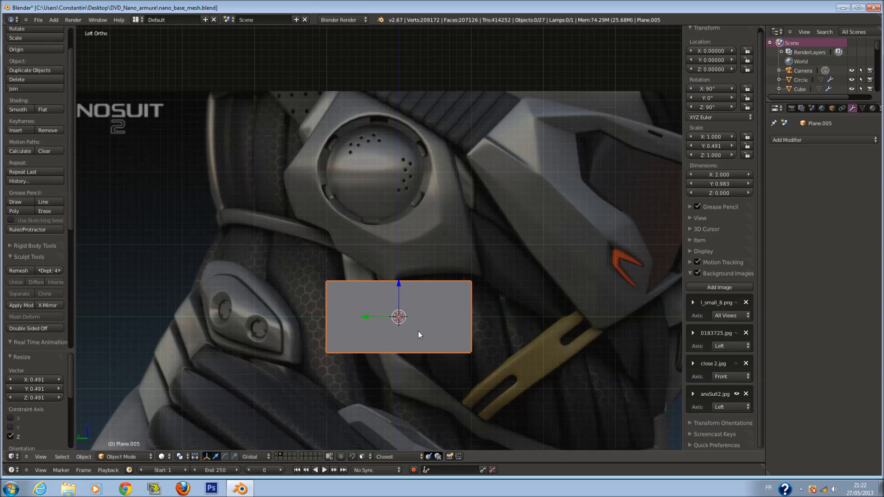
# Add two evenly spaced vertical loop cuts to the plane and scale the new edges up slightly so they bulge past the outline.
pyautogui.press('Tab')
pyautogui.press('a')
pyautogui.hotkey('ctrl', 'r')
pyautogui.scroll(1, 399, 282)
pyautogui.click(399, 282)
pyautogui.rightClick(399, 282)
pyautogui.press('s')
pyautogui.click(426, 339)
pyautogui.press('a')
# Scale the vertical loop nearer the -Y end to 0.854 and lower it about 0.06 along Z.
pyautogui.rightClick(424, 292)
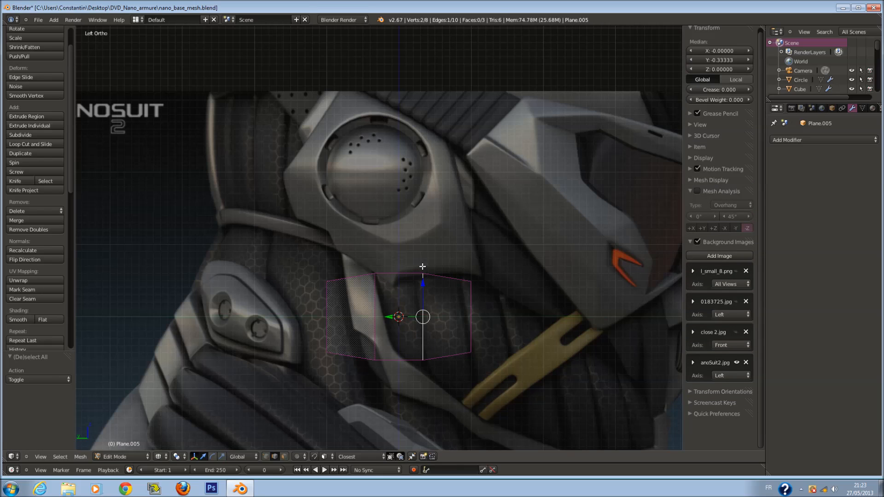
pyautogui.press('s')
pyautogui.click(442, 357)
pyautogui.press('g')
pyautogui.press('z')
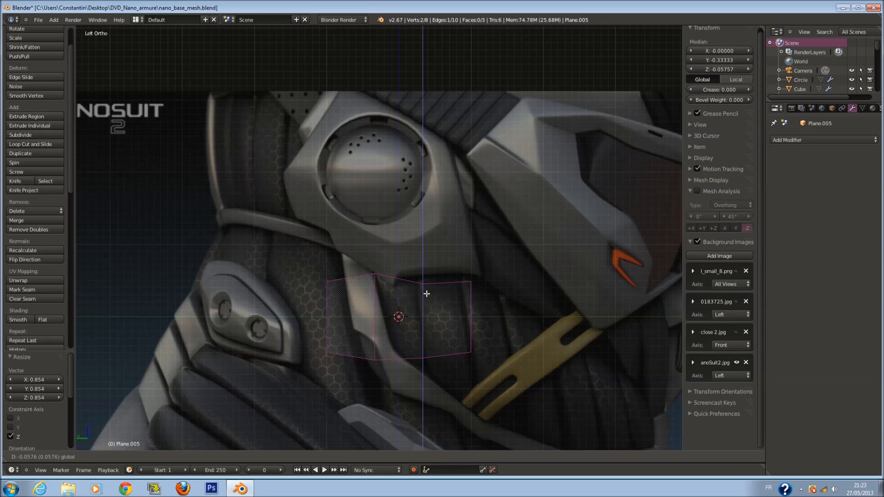
pyautogui.click(427, 294)
# Shrink the -Y end edge, move it outward and down, and slant it to taper the panel.
pyautogui.rightClick(470, 315)
pyautogui.press('s')
pyautogui.click(486, 344)
pyautogui.press('g')
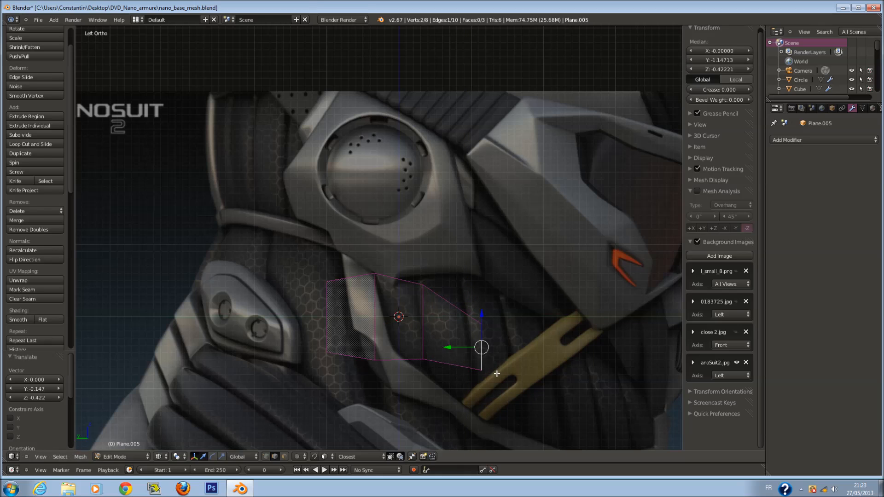
pyautogui.click(511, 348)
pyautogui.press('a')
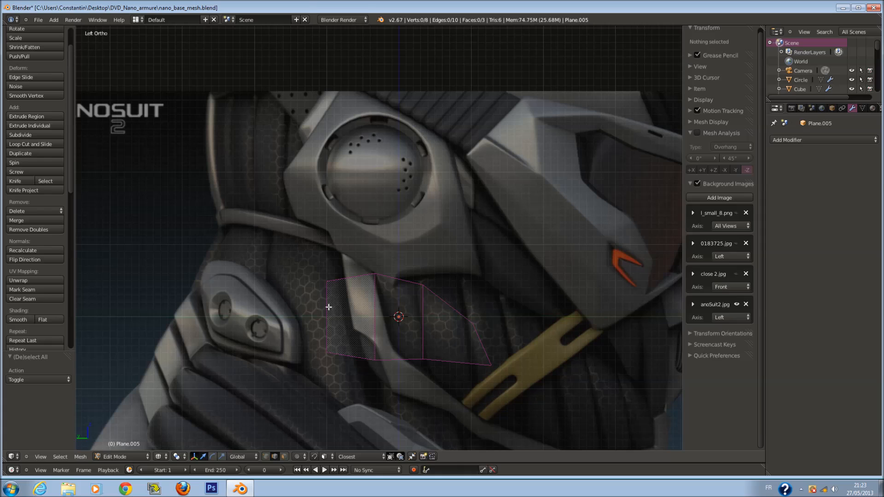
# Move the +Y end edge outward, scale it to 0.781, raise it about 0.15 along Z and tilt it.
pyautogui.rightClick(346, 321)
pyautogui.press('g')
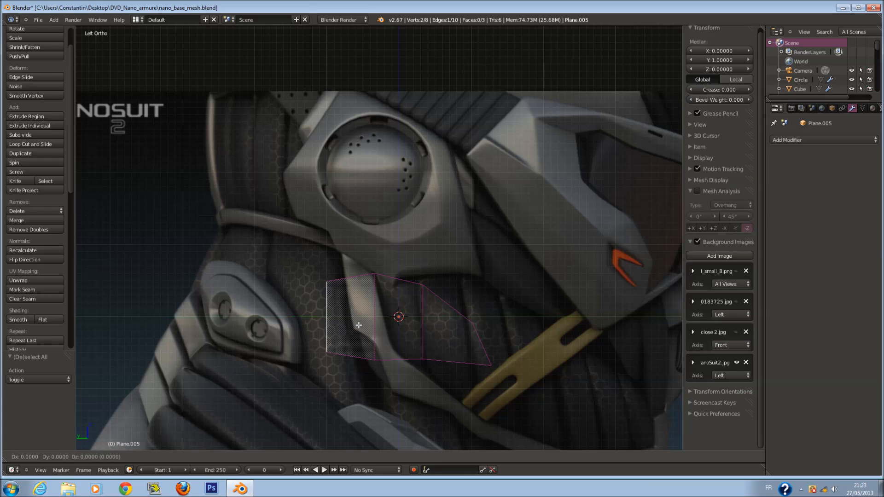
pyautogui.press('s')
pyautogui.click(340, 331)
pyautogui.press('g')
pyautogui.press('z')
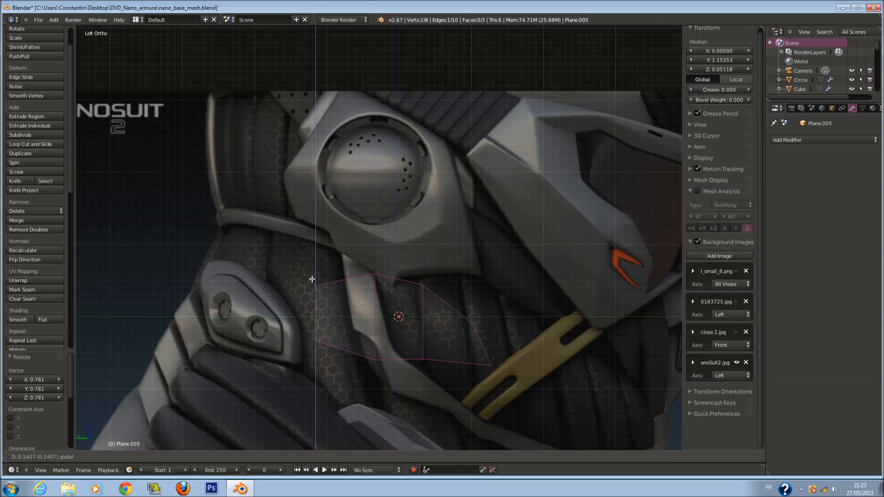
pyautogui.click(312, 278)
pyautogui.press('r')
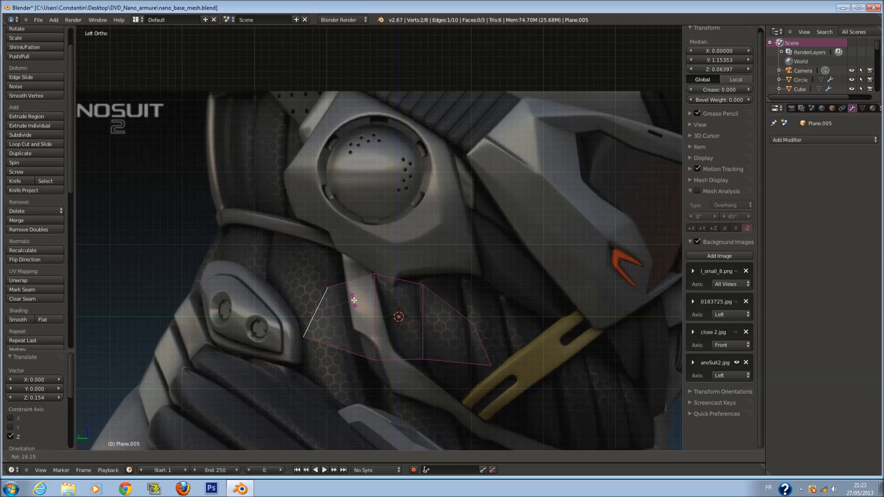
pyautogui.click(353, 294)
# Extrude the tilted +Y end edge outward to lengthen the panel and scale the new end edge down.
pyautogui.press('e')
pyautogui.click(276, 292)
pyautogui.press('s')
pyautogui.click(333, 280)
pyautogui.press('a')
# Add three lengthwise loop cuts to the panel: one near the upper border, one near the lower border and one centred.
pyautogui.hotkey('ctrl', 'r')
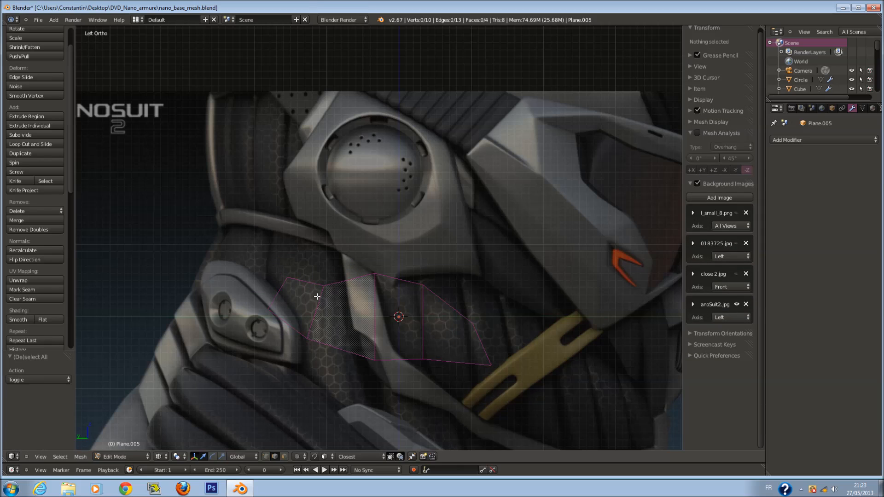
pyautogui.click(320, 285)
pyautogui.click(325, 274)
pyautogui.press('a')
pyautogui.hotkey('ctrl', 'r')
pyautogui.click(313, 308)
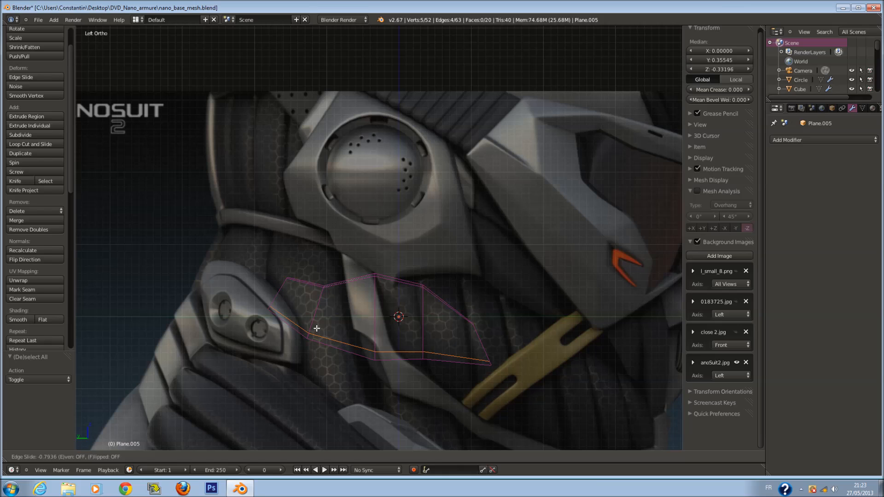
pyautogui.click(315, 327)
pyautogui.press('a')
pyautogui.hotkey('ctrl', 'r')
pyautogui.click(316, 299)
pyautogui.rightClick(317, 299)
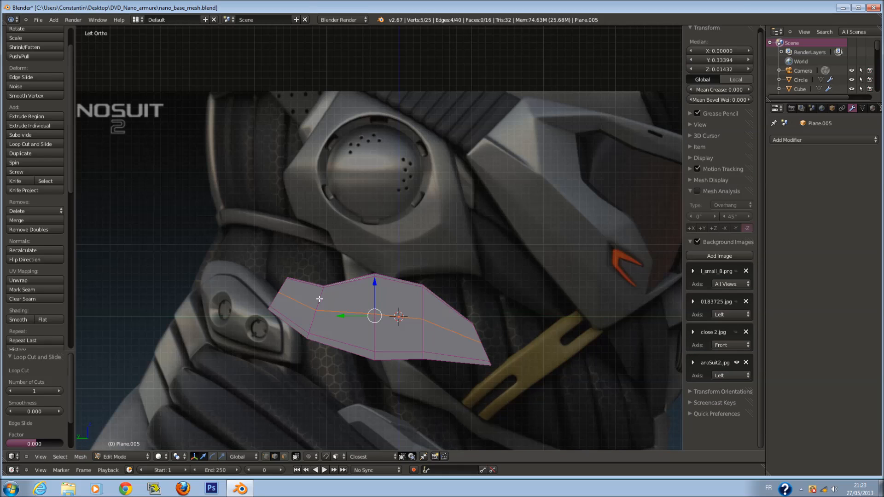
# Select the panel's eight inner faces, leaving out the narrow upper and lower border rows, and extrude them in place.
pyautogui.press('z')
pyautogui.press('a')
pyautogui.press('a')
pyautogui.press('a')
pyautogui.press('c')
pyautogui.scroll(8, 347, 309)
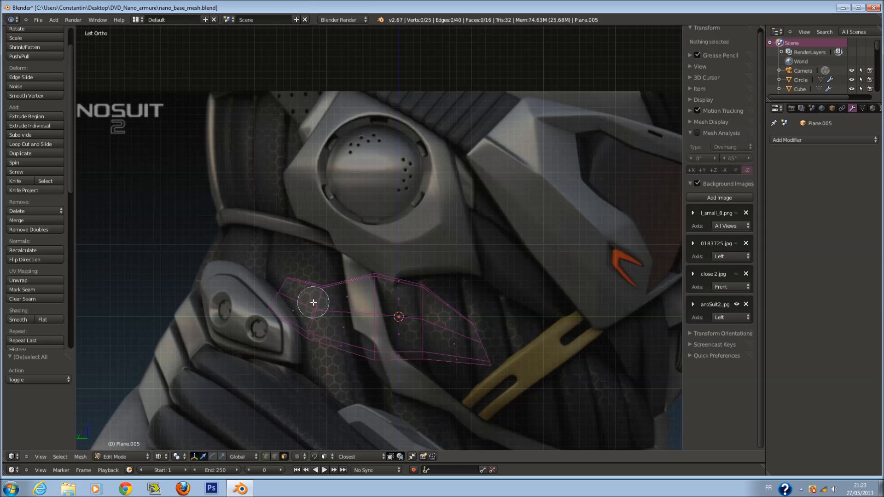
pyautogui.moveTo(312, 304)
pyautogui.mouseDown()
pyautogui.moveTo(404, 312)
pyautogui.moveTo(443, 333)
pyautogui.moveTo(393, 309)
pyautogui.mouseUp()
pyautogui.rightClick(393, 310)
pyautogui.moveTo(392, 310); pyautogui.dragTo(412, 335, button='middle')
pyautogui.press('e')
pyautogui.click(416, 299)
pyautogui.moveTo(416, 299); pyautogui.dragTo(374, 284, button='middle')
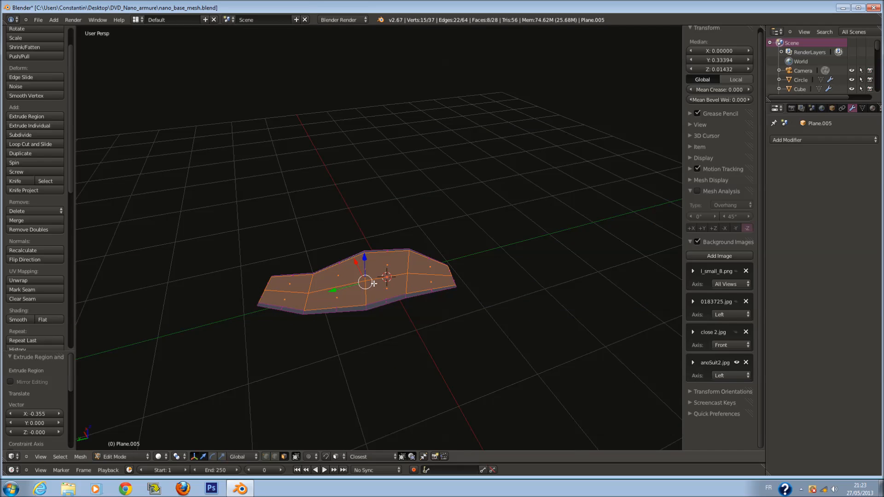
# Inset the inner faces by scaling them to 0.93, and to 0.923 along Z, and nudge them about -0.009 along Y.
pyautogui.scroll(2, 433, 268)
pyautogui.press('s')
pyautogui.click(479, 265)
pyautogui.moveTo(479, 265); pyautogui.dragTo(389, 347, button='middle')
pyautogui.press('s')
pyautogui.press('z')
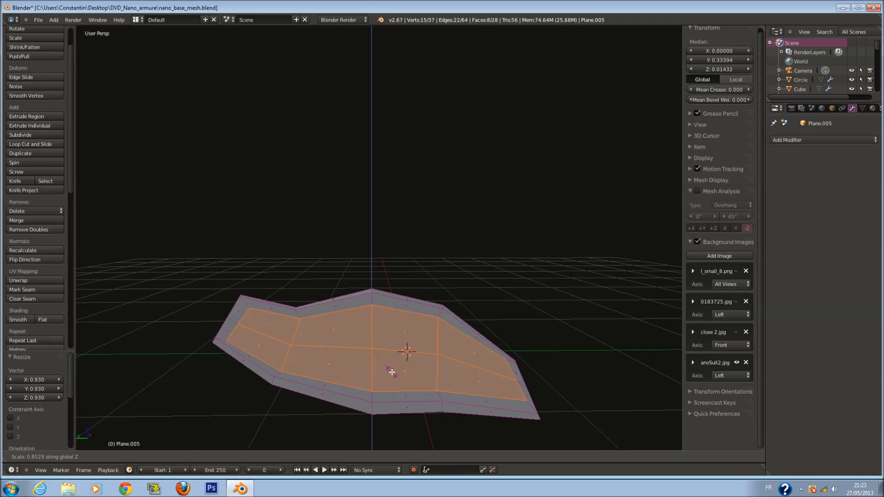
pyautogui.click(391, 375)
pyautogui.press('g')
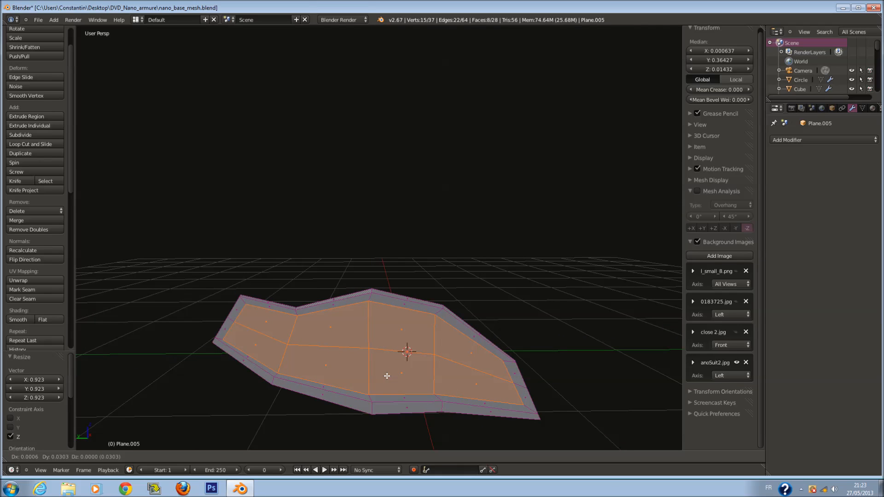
pyautogui.click(391, 376)
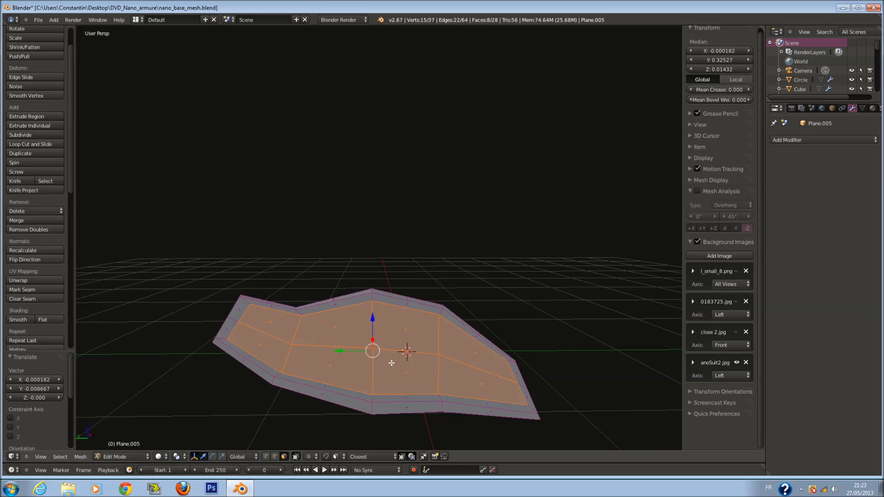
# Try to extrude the inner faces about 0.27 along -X and scale them to 0.917, and undo both changes.
pyautogui.moveTo(391, 376); pyautogui.dragTo(447, 375, button='middle')
pyautogui.press('e')
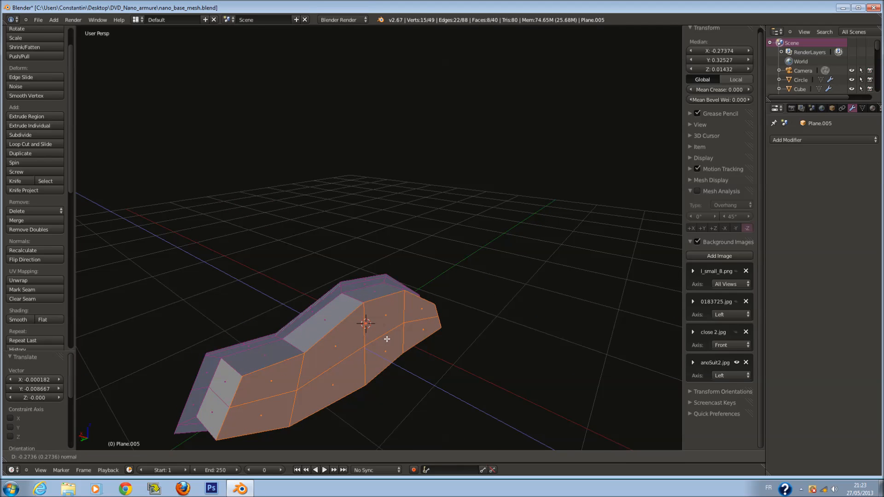
pyautogui.click(388, 340)
pyautogui.press('s')
pyautogui.click(440, 344)
pyautogui.press('ctrl+KP_3')
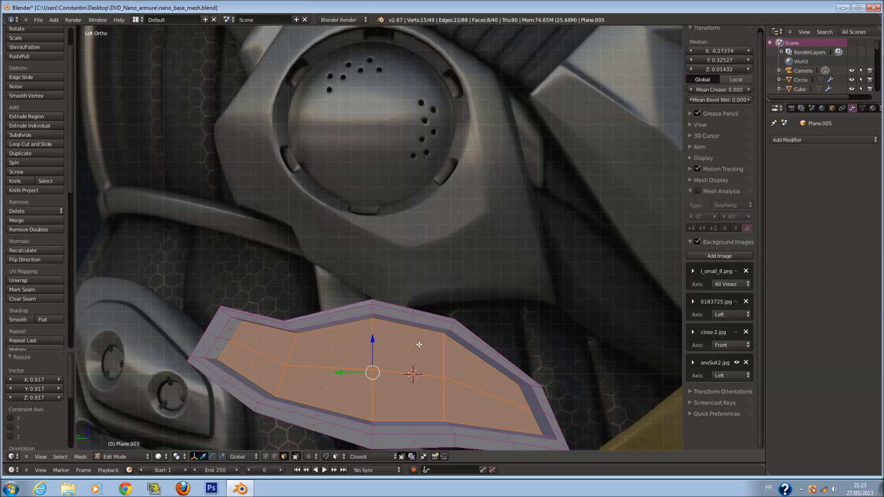
pyautogui.scroll(-1, 281, 388)
pyautogui.keyDown('shift'); pyautogui.scroll(-6, 276, 388); pyautogui.keyUp('shift')
pyautogui.scroll(3, 256, 371)
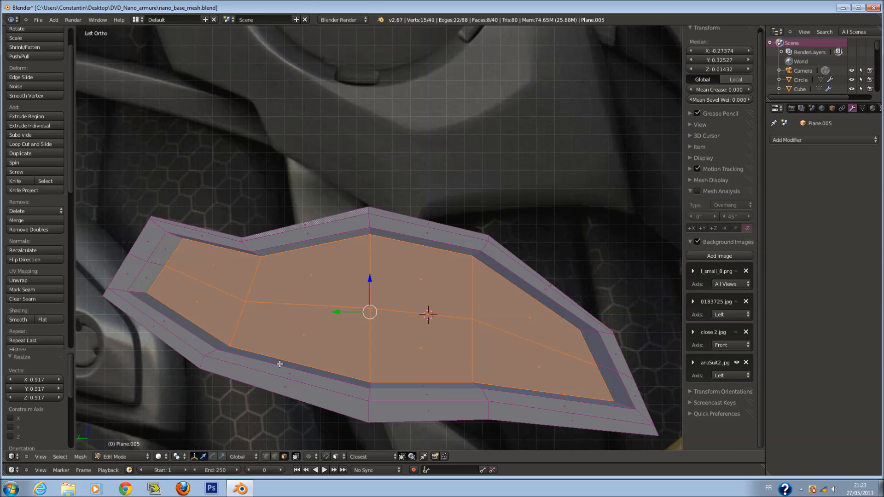
pyautogui.hotkey('ctrl', 'z')
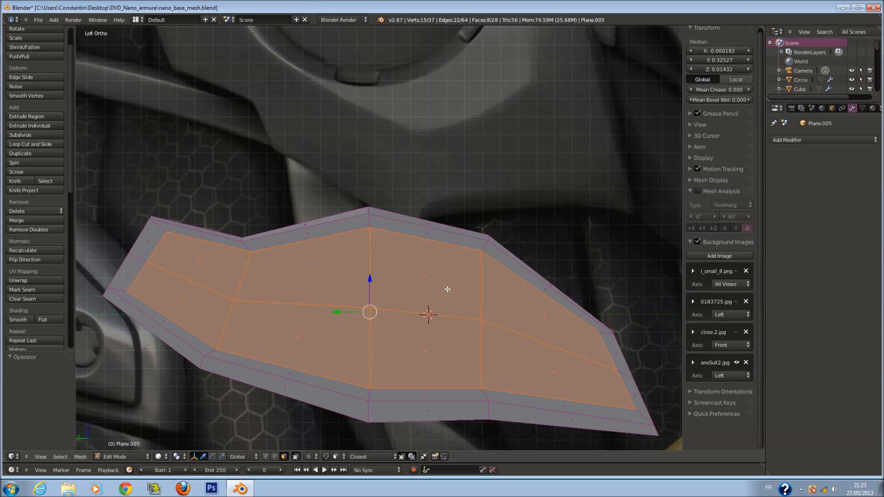
# Extrude the inner faces in place, and extrude them once more by about 0.314 along -X.
pyautogui.press('s')
pyautogui.rightClick(455, 295)
pyautogui.press('e')
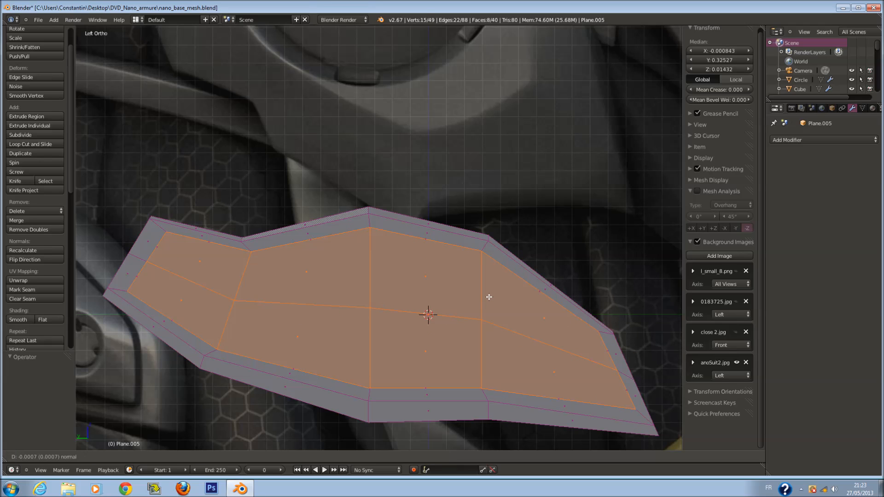
pyautogui.click(465, 293)
pyautogui.moveTo(465, 293); pyautogui.dragTo(440, 278, button='middle')
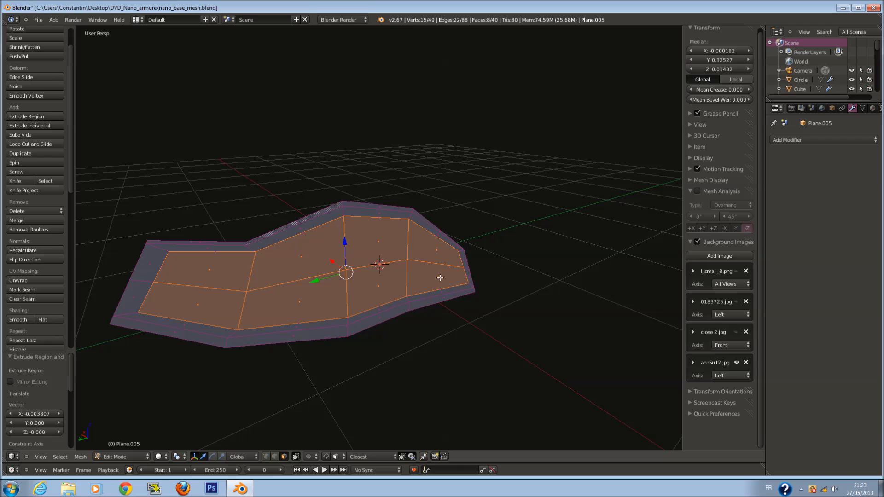
pyautogui.press('e')
pyautogui.click(380, 295)
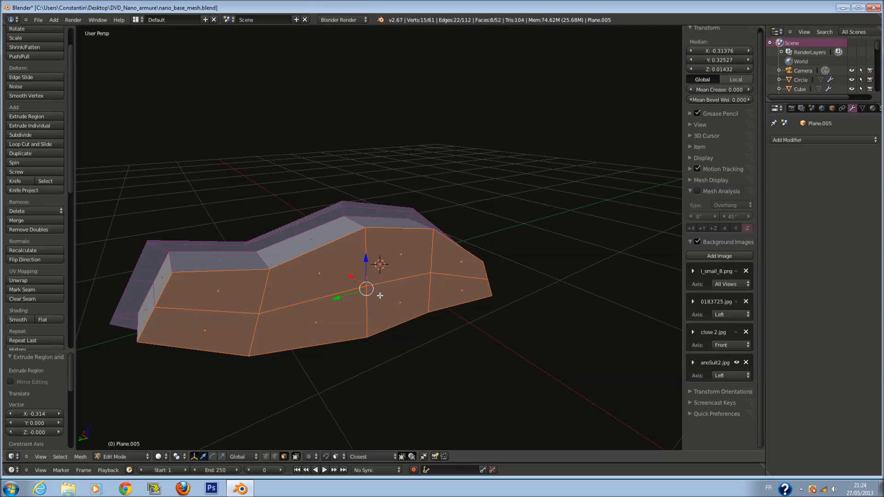
# Rescale the raised front faces in the left view, adjust their scale along Z and rotate them to fit inside the border.
pyautogui.press('ctrl+KP_1')
pyautogui.press('ctrl+KP_3')
pyautogui.scroll(-3, 407, 283)
pyautogui.press('s')
pyautogui.click(491, 288)
pyautogui.press('s')
pyautogui.press('z')
pyautogui.click(424, 311)
pyautogui.press('r')
pyautogui.click(511, 303)
pyautogui.press('a')
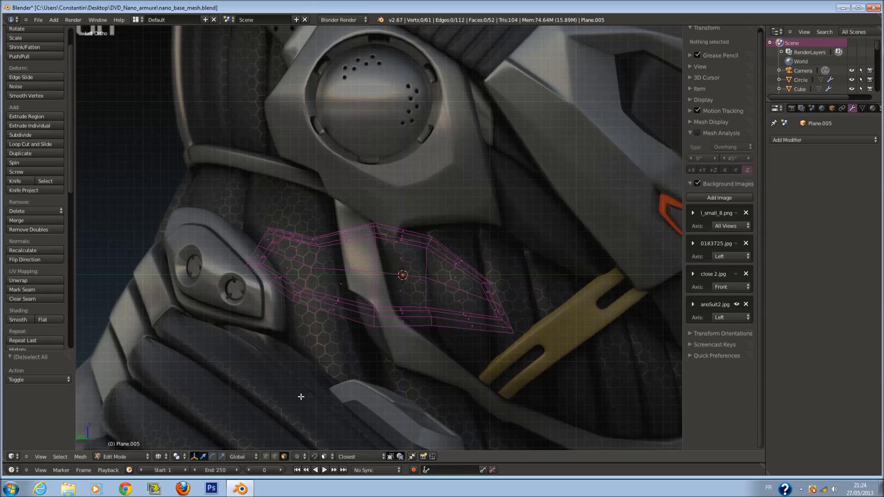
# Move the middle vertices of the panel's +Y end outward and upward to reshape its corner.
pyautogui.press('c')
pyautogui.click(267, 254)
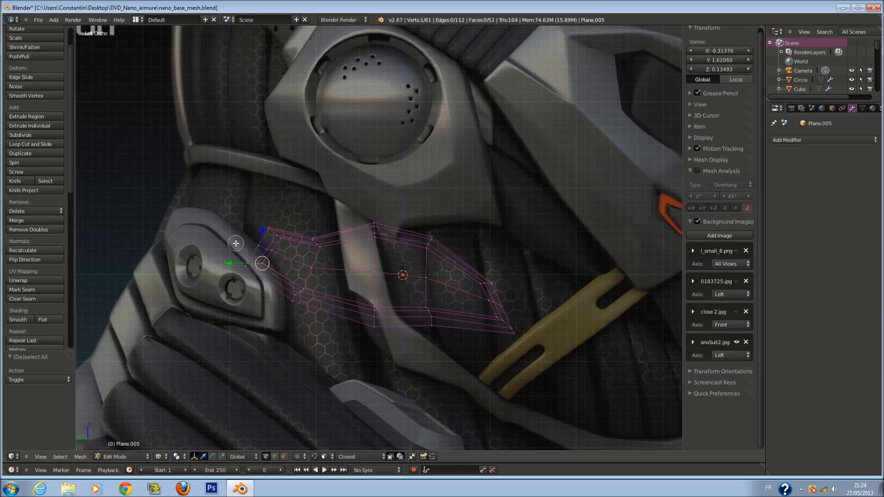
pyautogui.press('g')
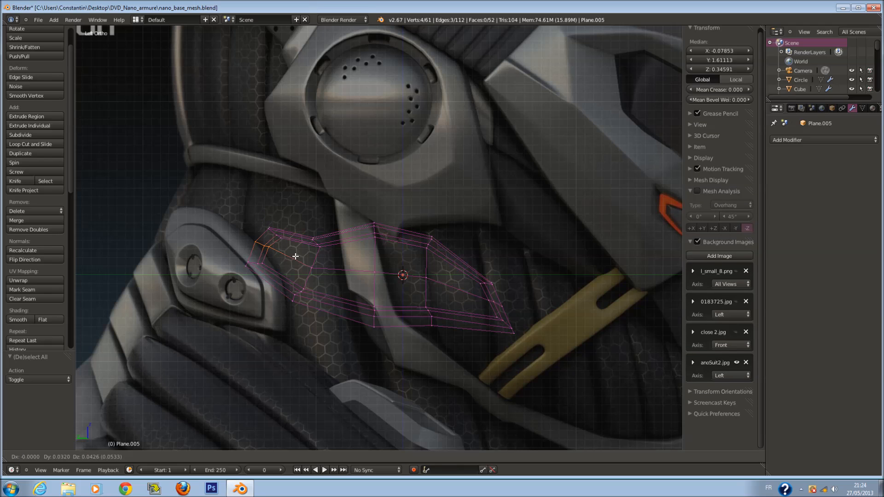
pyautogui.click(281, 246)
pyautogui.press('Tab')
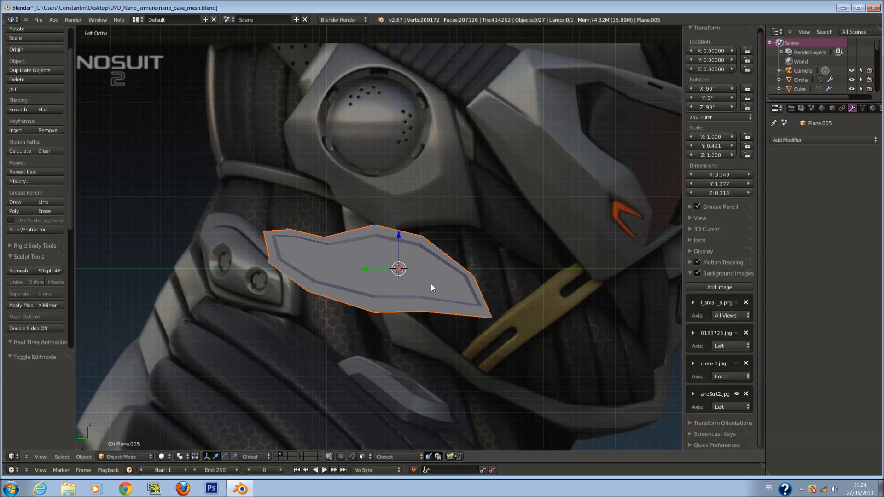
# Move two neighbouring centre-line vertices of the raised front surface by -0.134 along X to form a ridge.
pyautogui.press('Tab')
pyautogui.moveTo(371, 265); pyautogui.dragTo(383, 288, button='middle')
pyautogui.scroll(1, 357, 270)
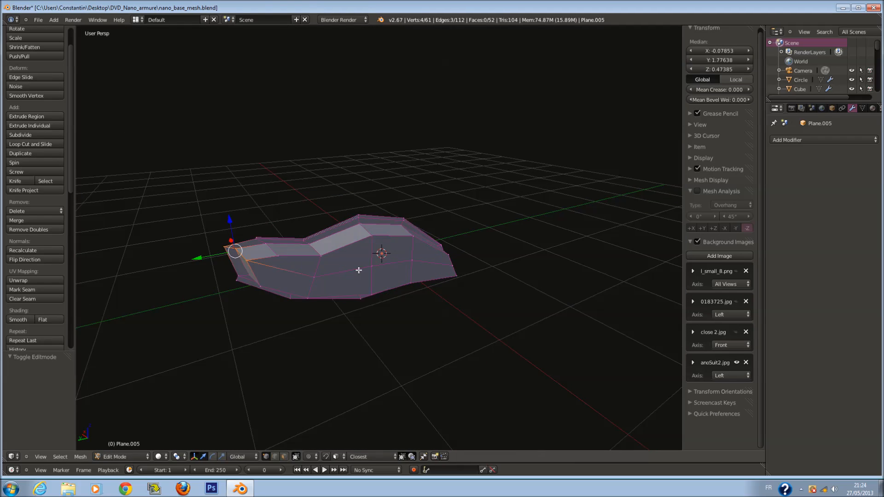
pyautogui.scroll(1, 365, 271)
pyautogui.press('a')
pyautogui.rightClick(371, 272)
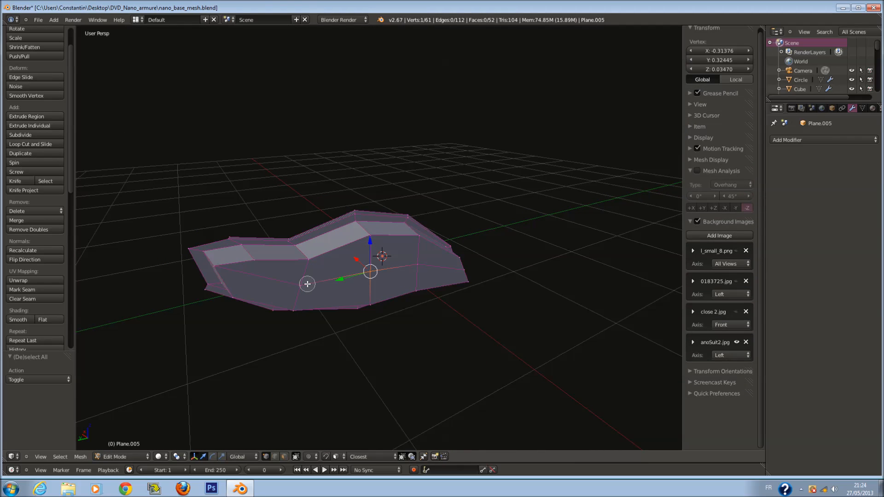
pyautogui.keyDown('shift'); pyautogui.rightClick(307, 284); pyautogui.keyUp('shift')
pyautogui.moveTo(308, 284); pyautogui.dragTo(339, 276, button='middle')
pyautogui.press('g')
pyautogui.press('x')
pyautogui.click(346, 279)
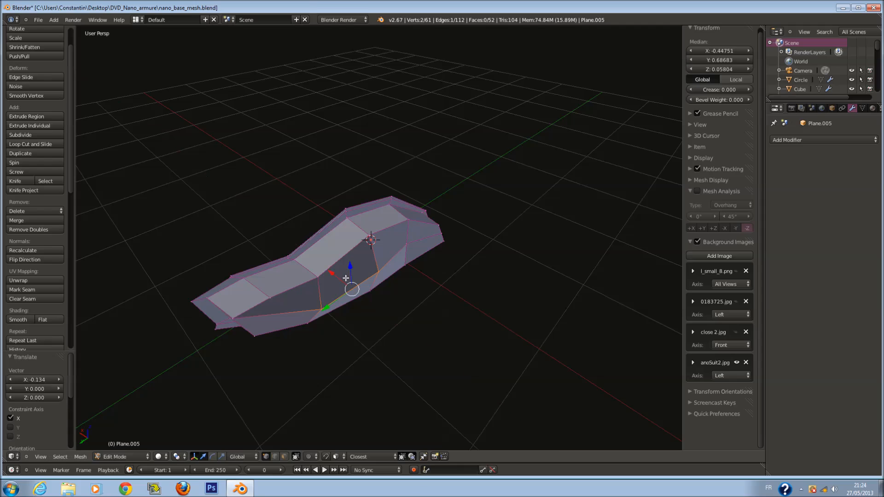
# Move the next centre-line vertex towards the -Y end by about -0.043 along X to continue the ridge.
pyautogui.rightClick(403, 246)
pyautogui.press('g')
pyautogui.press('x')
pyautogui.click(398, 241)
pyautogui.rightClick(378, 276)
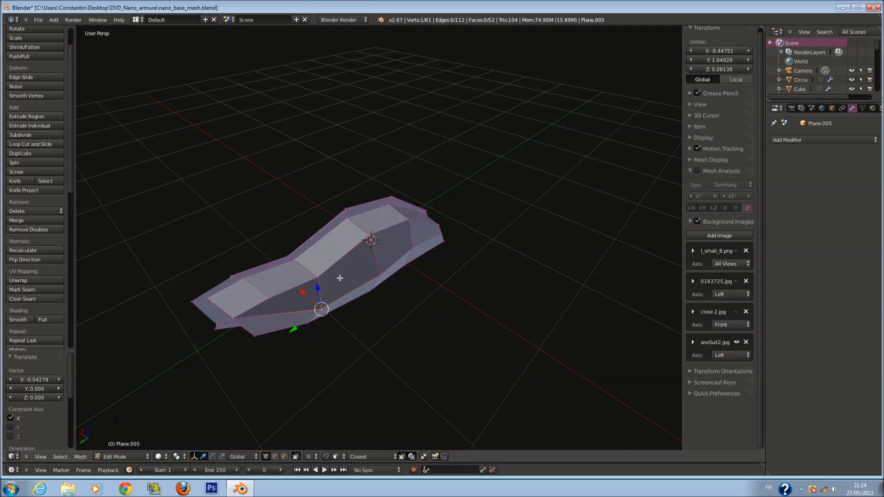
# Add a level 2 Subdivision Surface modifier to the panel and set the crease of all its edges to 1.
pyautogui.press('Tab')
pyautogui.hotkey('ctrl', '2')
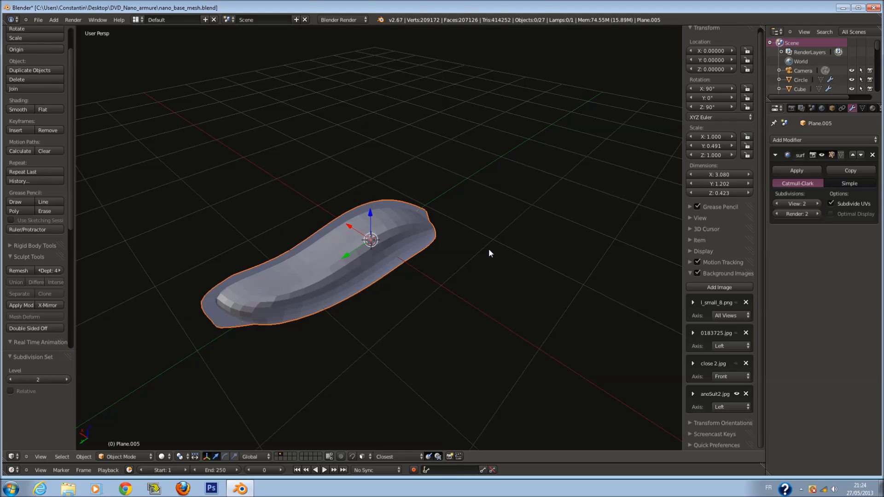
pyautogui.press('Tab')
pyautogui.press('a')
pyautogui.click(725, 87)
pyautogui.write('1')
pyautogui.press('Return')
pyautogui.press('Tab')
pyautogui.moveTo(481, 184); pyautogui.dragTo(434, 160, button='middle')
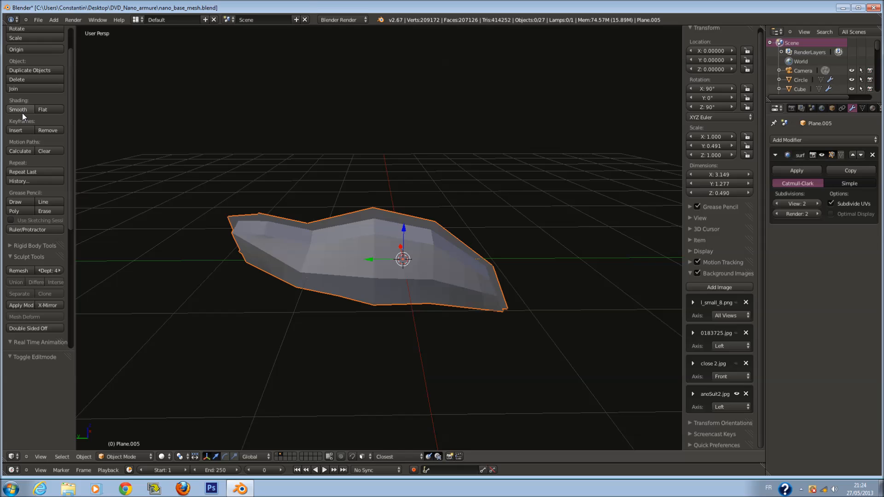
# Apply smooth shading to the armour panel and set the mean crease of all its edges to 0.5.
pyautogui.click(21, 110)
pyautogui.press('Tab')
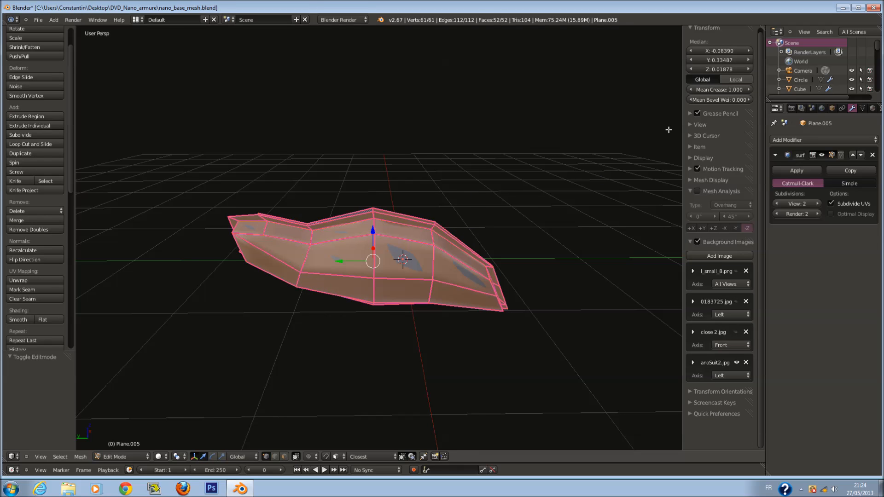
pyautogui.write('.5')
pyautogui.press('Return')
pyautogui.press('Tab')
# Move the panel to the first layer and show that layer with the full character.
pyautogui.press('ctrl+KP_1')
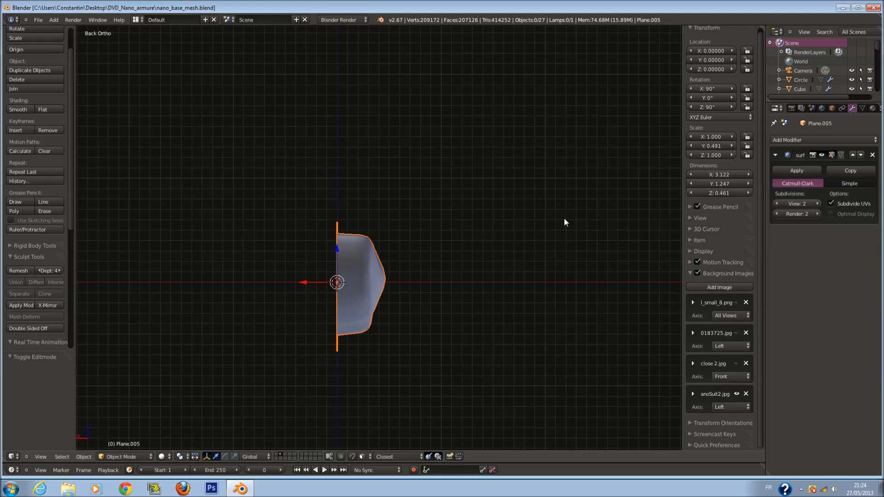
pyautogui.press('m')
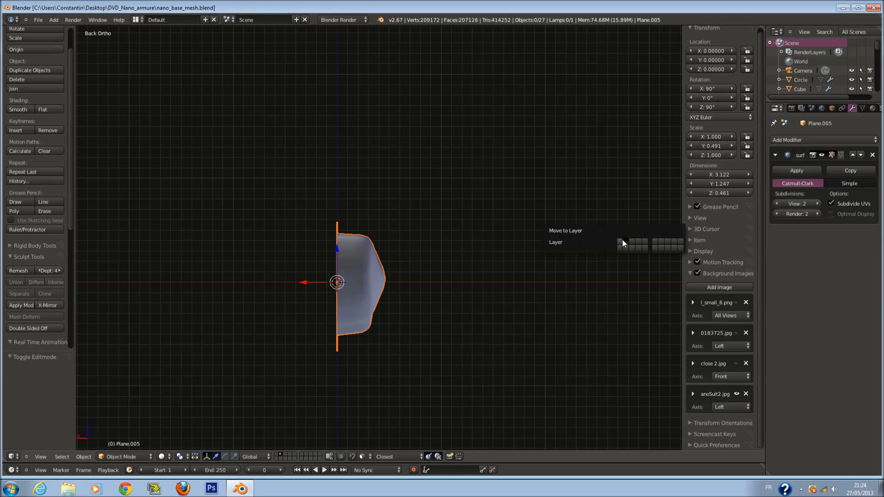
pyautogui.click(623, 240)
pyautogui.click(277, 456)
pyautogui.scroll(-4, 491, 302)
# Snap the 3D cursor to the spine armour piece on the back and snap the panel to the cursor.
pyautogui.rightClick(492, 184)
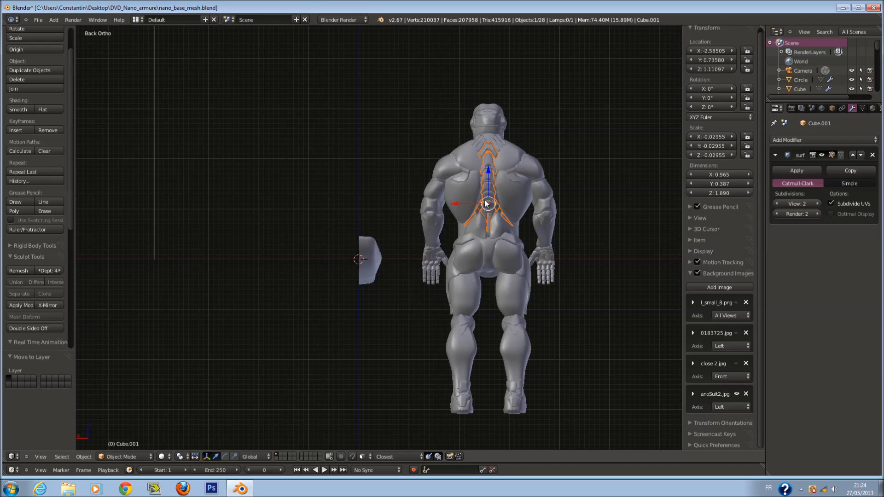
pyautogui.hotkey('shift', 's')
pyautogui.click(493, 213)
pyautogui.rightClick(379, 245)
pyautogui.hotkey('shift', 's')
pyautogui.click(379, 235)
pyautogui.keyDown('ctrl'); pyautogui.scroll(5, 453, 216); pyautogui.keyUp('ctrl')
# Add a Mirror modifier to the panel with only the Z axis enabled instead of X.
pyautogui.press('Tab')
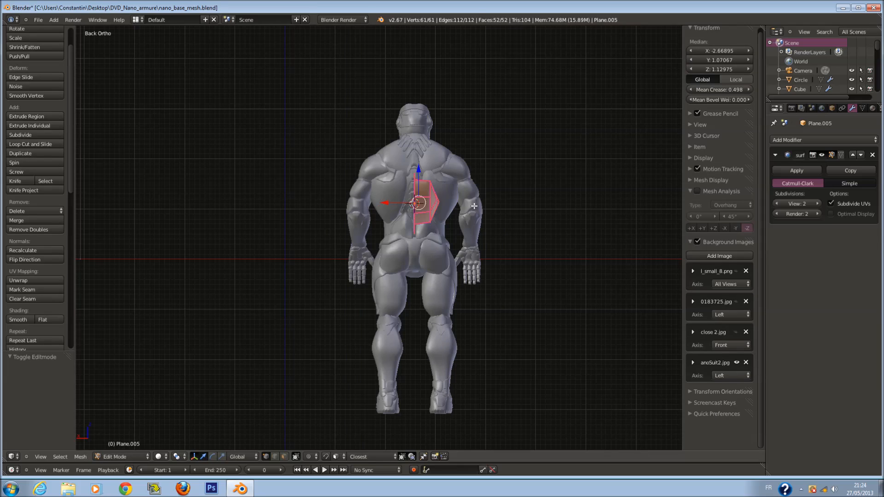
pyautogui.click(844, 136)
pyautogui.click(666, 231)
pyautogui.keyDown('shift'); pyautogui.scroll(2, 460, 230); pyautogui.keyUp('shift')
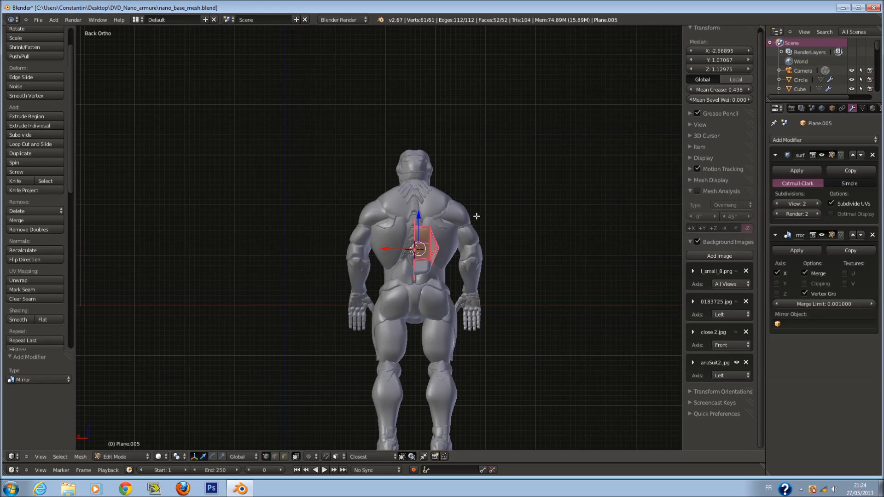
pyautogui.click(777, 293)
pyautogui.click(777, 273)
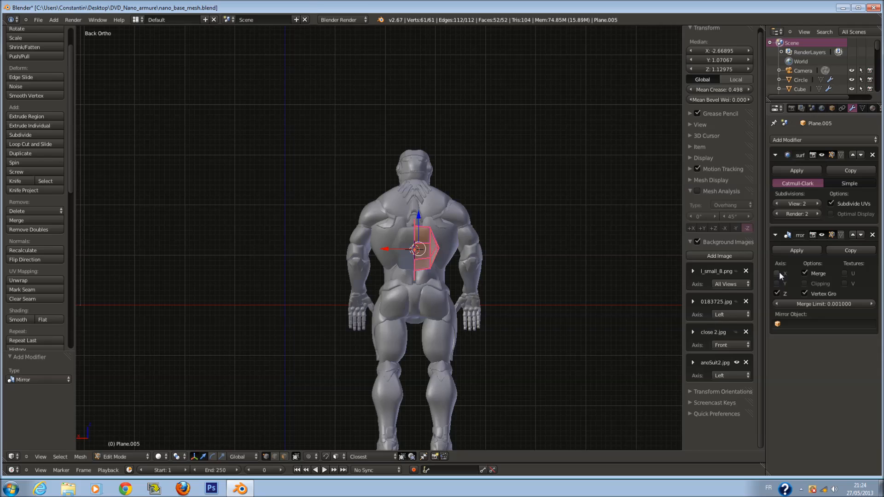
# Move the panel mesh -0.650 along X, and rotate it 180° and another 90° about Z.
pyautogui.scroll(3, 465, 256)
pyautogui.moveTo(423, 256); pyautogui.dragTo(479, 253)
pyautogui.press('r')
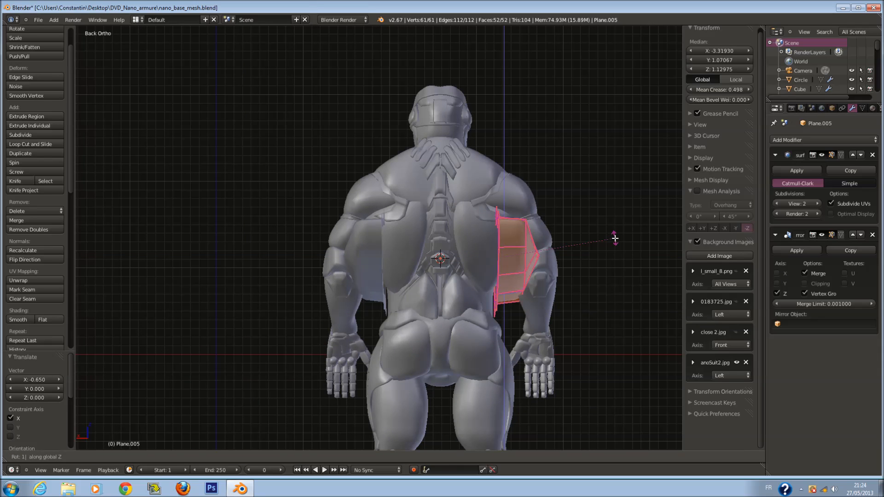
pyautogui.write('180')
pyautogui.press('Return')
pyautogui.write('rz')
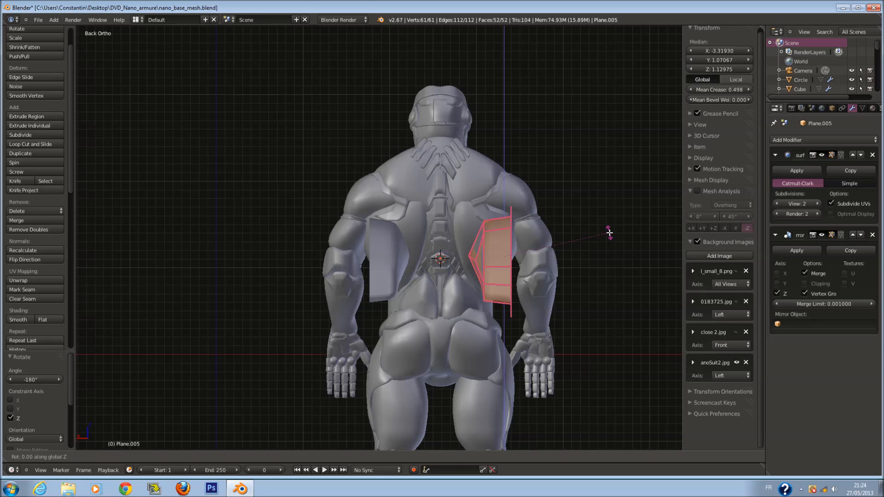
pyautogui.write('90')
pyautogui.press('Return')
# Scale the panel mesh down and raise it along Z to beside the neck, scaling it again by about 0.291.
pyautogui.press('s')
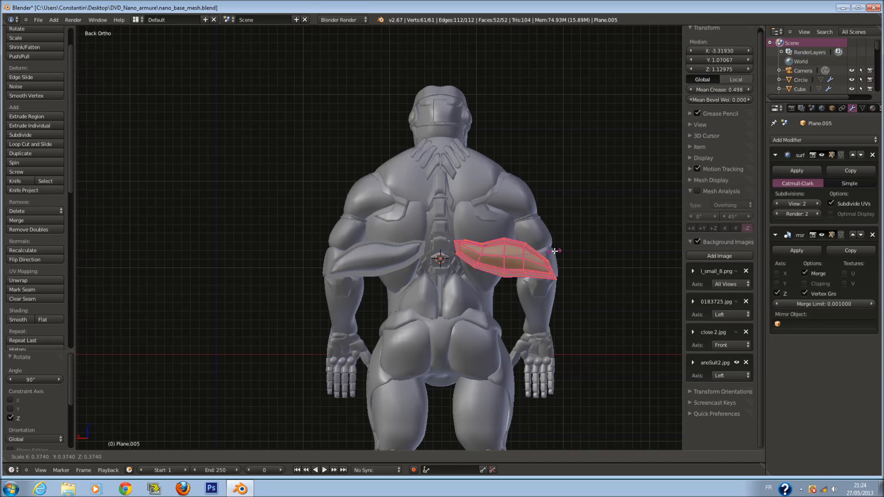
pyautogui.click(552, 250)
pyautogui.press('g')
pyautogui.press('z')
pyautogui.click(501, 109)
pyautogui.press('s')
pyautogui.click(528, 145)
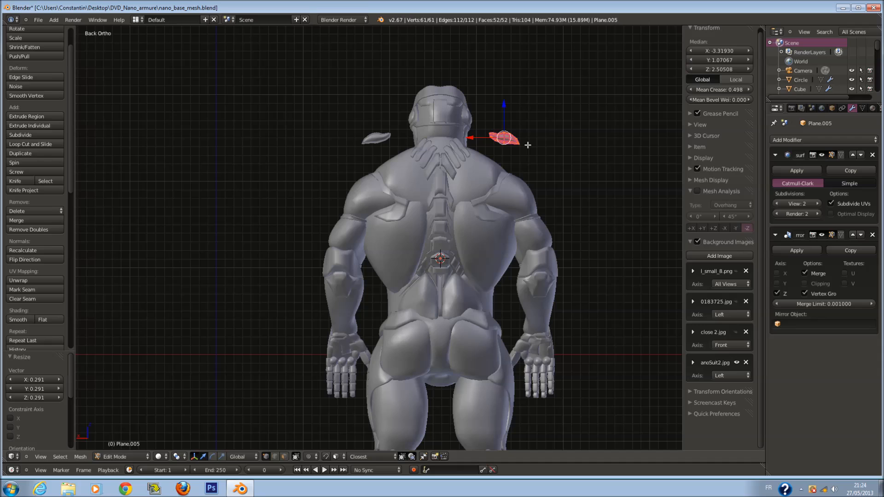
# Move the panel mesh about 0.43 along X and 0.04 along Z up to the neck, and save the file over.
pyautogui.press('KP_Decimal')
pyautogui.scroll(-3, 505, 121)
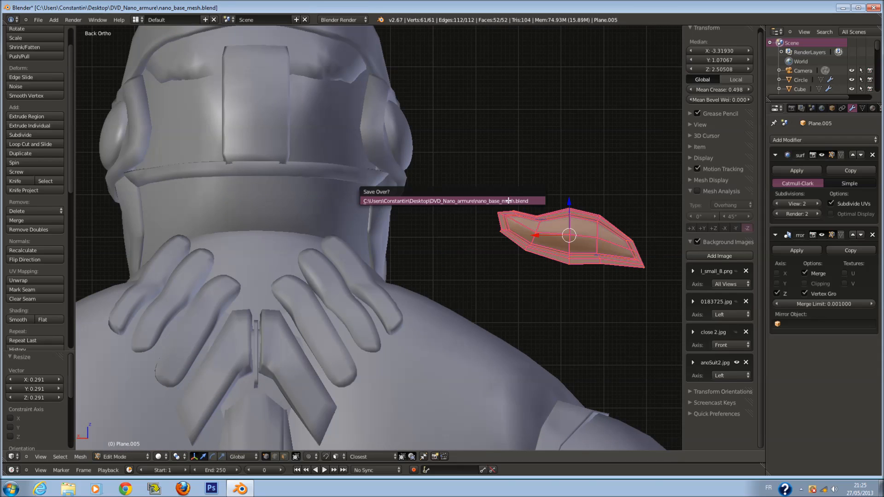
pyautogui.press('g')
pyautogui.click(383, 194)
pyautogui.hotkey('ctrl', 's')
pyautogui.click(386, 196)
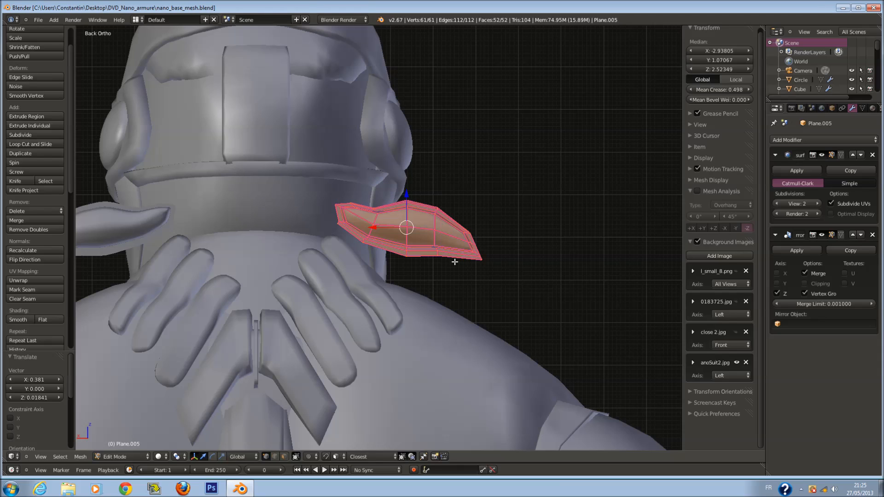
pyautogui.press('g')
pyautogui.click(442, 254)
# From the top view, move the panel mesh along -Y to beside the neck and rotate it about -22.5°.
pyautogui.moveTo(441, 254); pyautogui.dragTo(430, 250, button='middle')
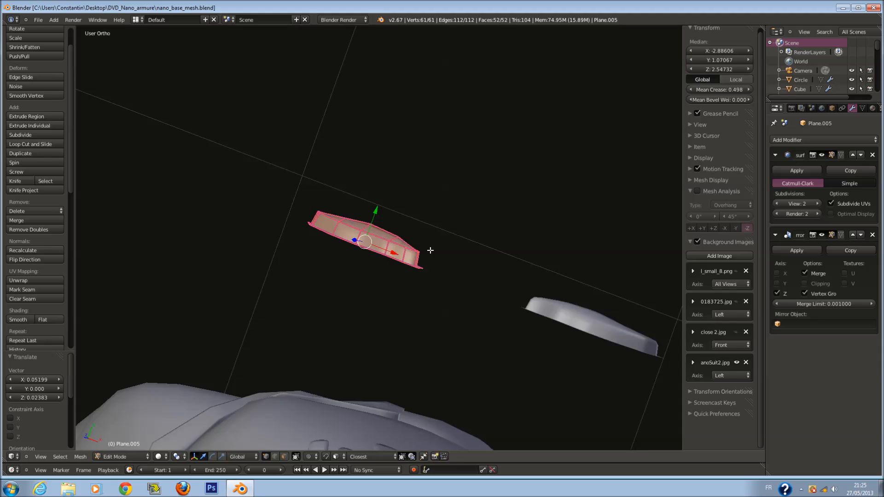
pyautogui.press('KP_7')
pyautogui.scroll(-3, 430, 250)
pyautogui.press('g')
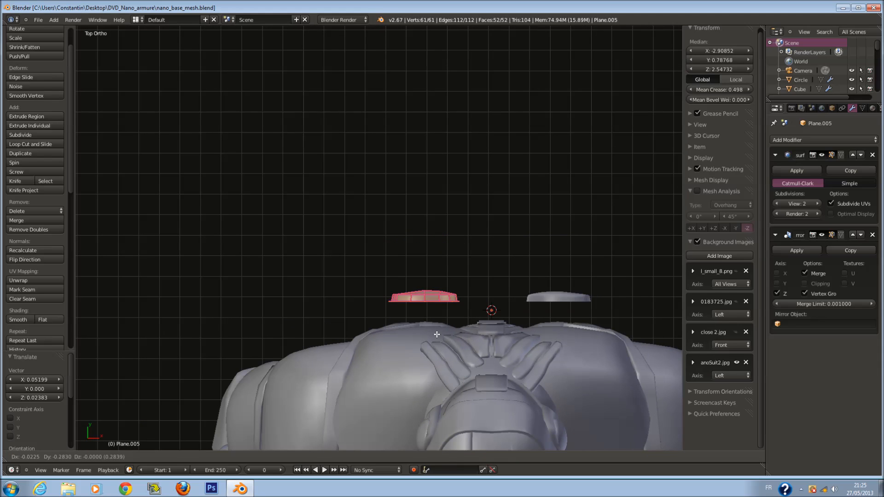
pyautogui.click(433, 430)
pyautogui.press('r')
pyautogui.click(496, 359)
# Rotate the panel further in the top view, move it about 0.058 along X and -0.068 along Y, and save.
pyautogui.press('KP_Decimal')
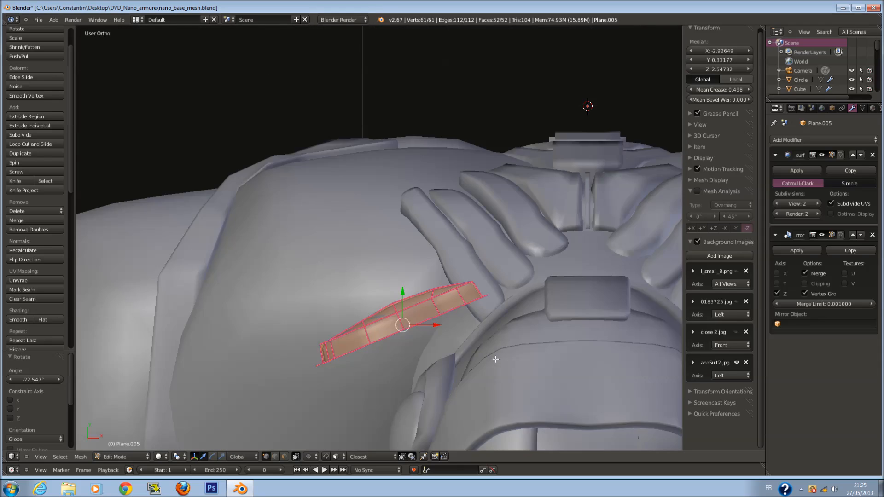
pyautogui.press('KP_7')
pyautogui.press('r')
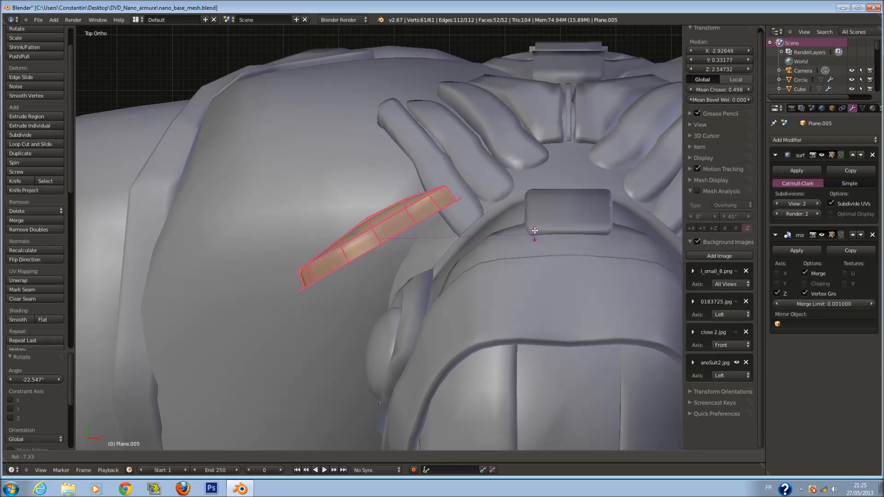
pyautogui.click(478, 216)
pyautogui.press('g')
pyautogui.click(509, 262)
pyautogui.moveTo(509, 261); pyautogui.dragTo(456, 201, button='middle')
pyautogui.press('ctrl+KP_3')
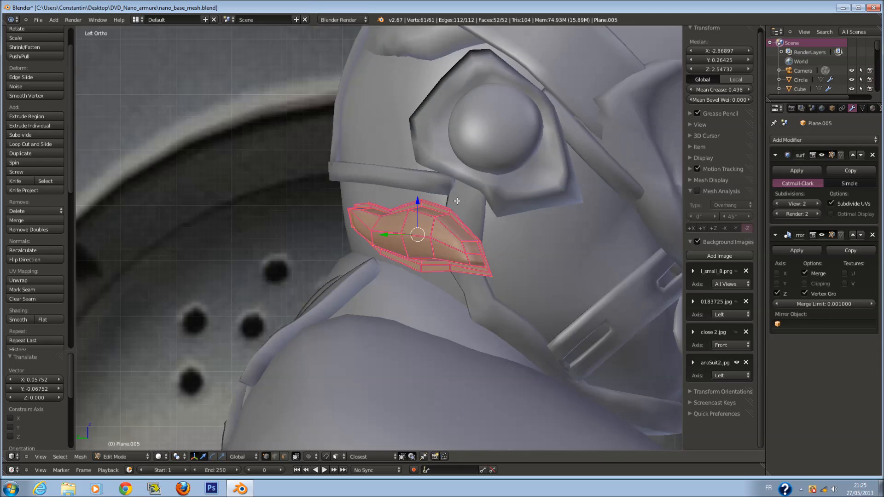
pyautogui.scroll(-8, 397, 171)
pyautogui.hotkey('ctrl', 's')
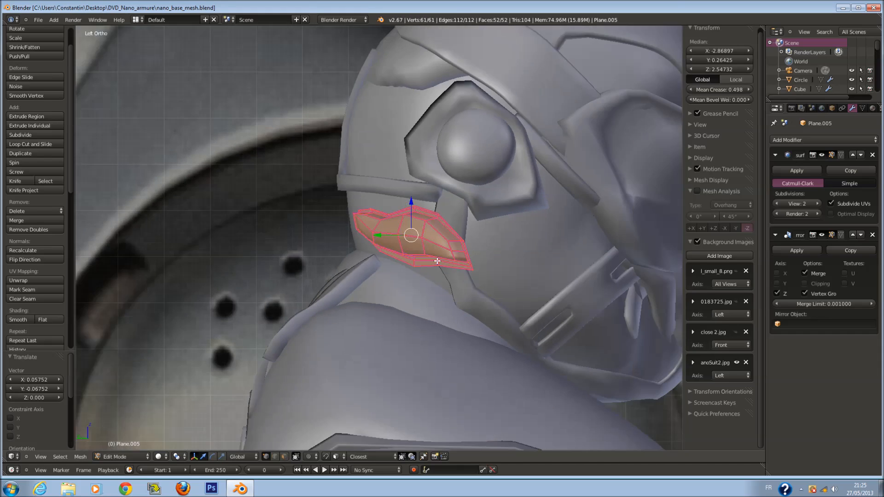
# In the left view, lower the panel mesh about 0.085 along Z to the base of the neck and rotate it slightly.
pyautogui.scroll(-5, 421, 266)
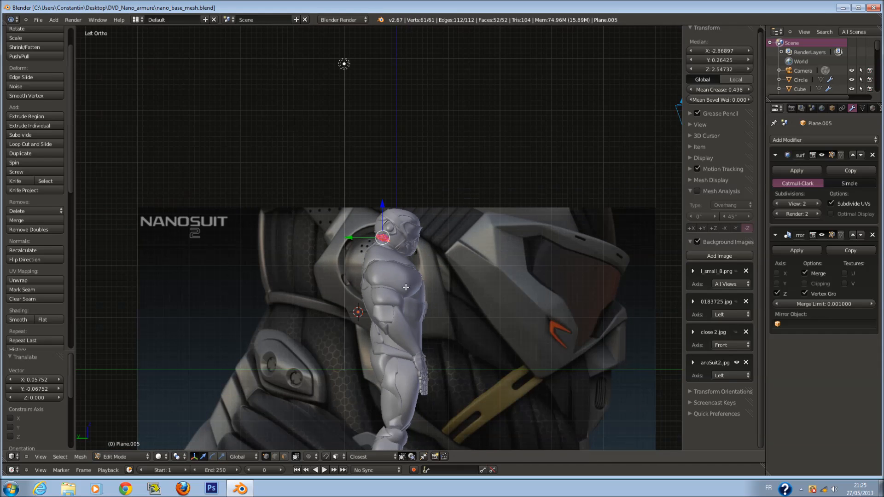
pyautogui.scroll(2, 405, 287)
pyautogui.scroll(-4, 401, 286)
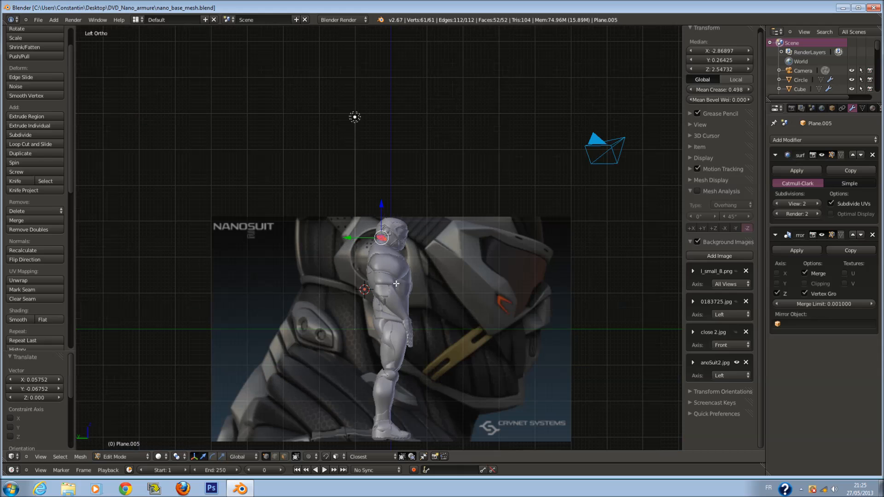
pyautogui.scroll(12, 395, 283)
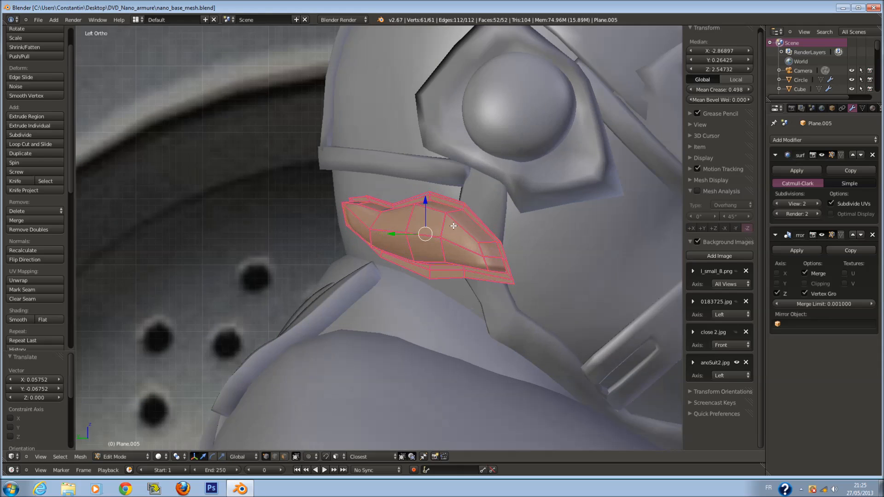
pyautogui.press('g')
pyautogui.click(449, 267)
pyautogui.press('r')
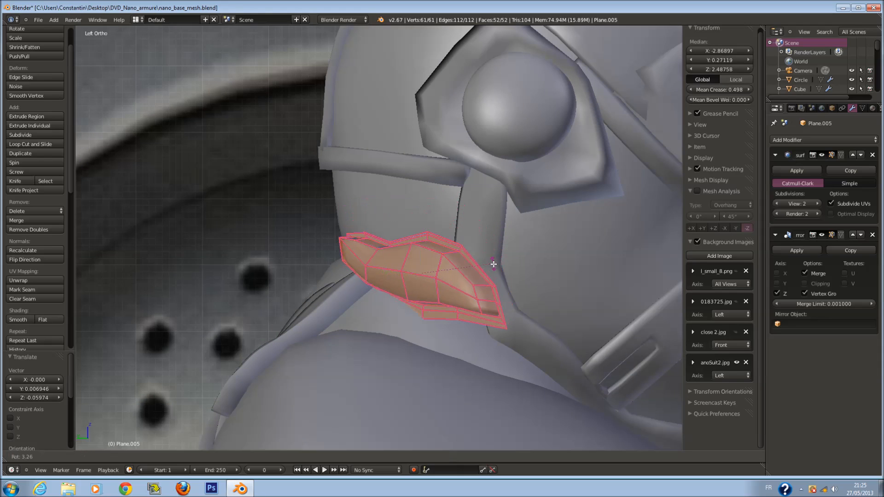
pyautogui.click(495, 270)
pyautogui.press('g')
pyautogui.click(486, 287)
# Tilt the panel mesh about the global Y axis and rotate it about 19.2° around X, checking it from several sides.
pyautogui.press('r')
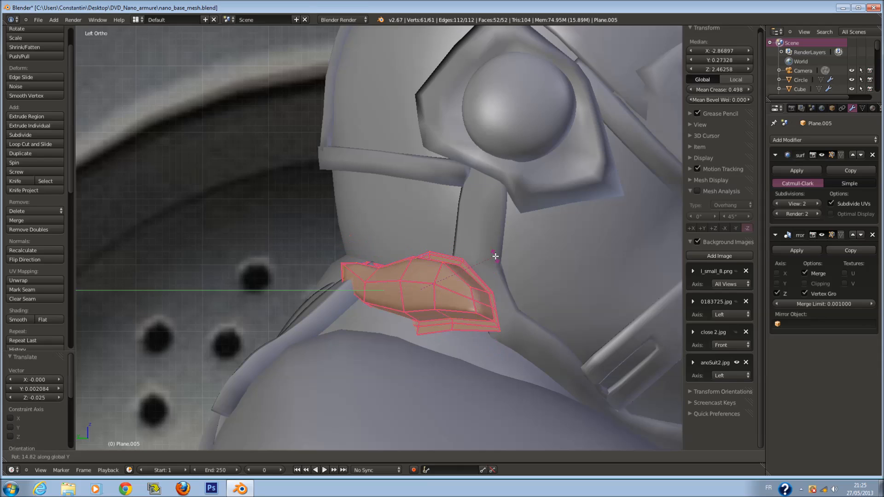
pyautogui.click(487, 263)
pyautogui.press('r')
pyautogui.press('x')
pyautogui.click(509, 287)
pyautogui.moveTo(508, 287)
pyautogui.mouseDown(button='middle')
pyautogui.moveTo(503, 299)
pyautogui.moveTo(487, 301)
pyautogui.mouseUp(button='middle')
pyautogui.press('z')
pyautogui.press('ctrl+KP_1')
pyautogui.press('z')
pyautogui.press('KP_1')
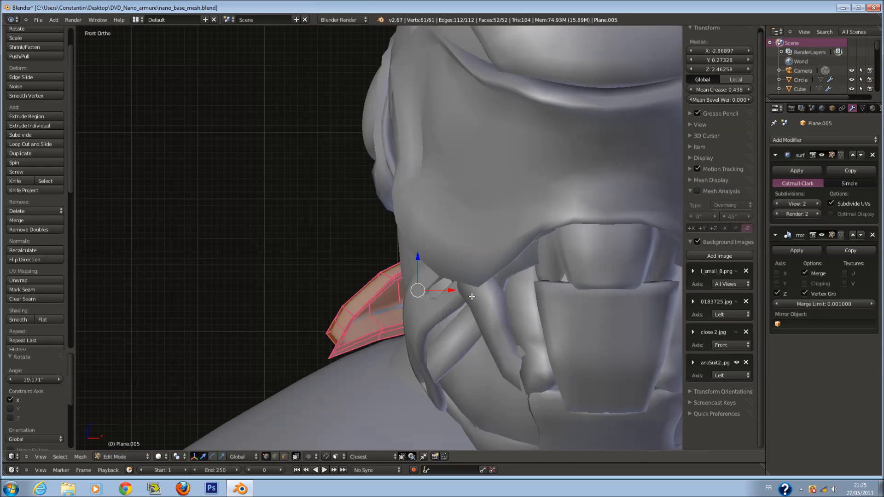
# Scale the panel mesh by about 0.888 and rotate it about 18.3° around Z.
pyautogui.press('KP_3')
pyautogui.press('s')
pyautogui.click(496, 296)
pyautogui.press('r')
pyautogui.press('z')
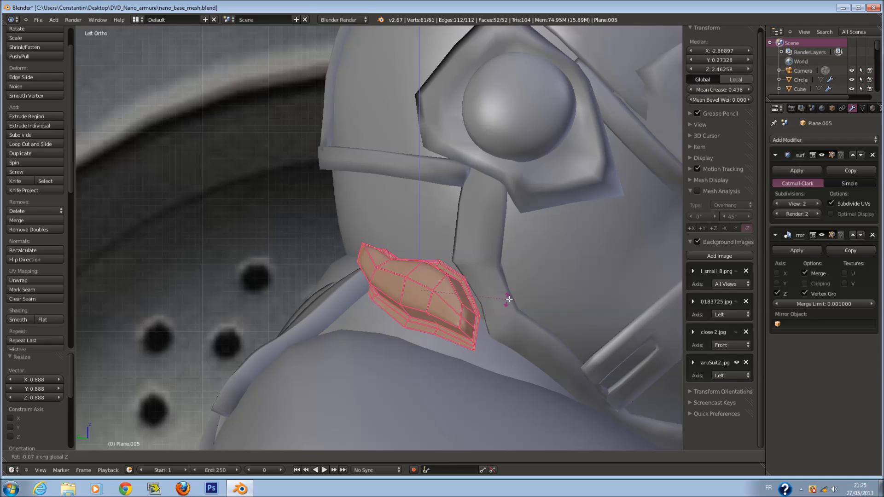
pyautogui.click(510, 328)
# Select the vertices at the panel's front end and move them about 0.065 along X towards the neck.
pyautogui.press('z')
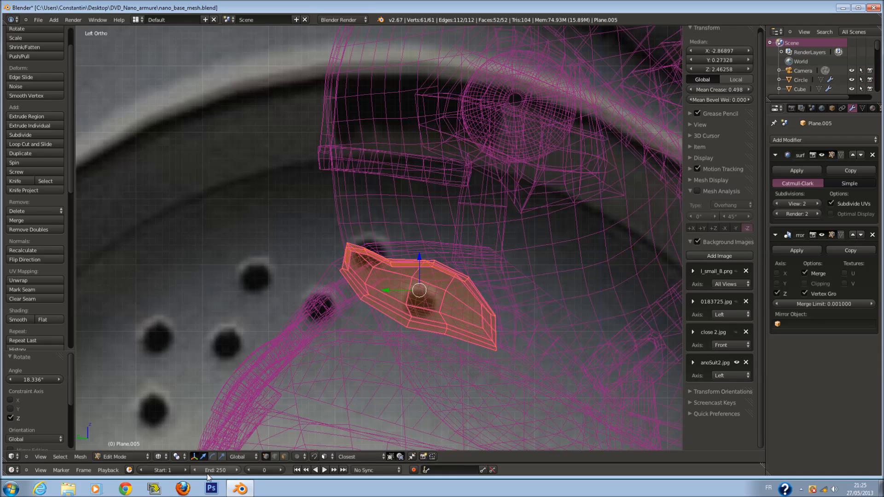
pyautogui.press('a')
pyautogui.moveTo(491, 314); pyautogui.dragTo(490, 325)
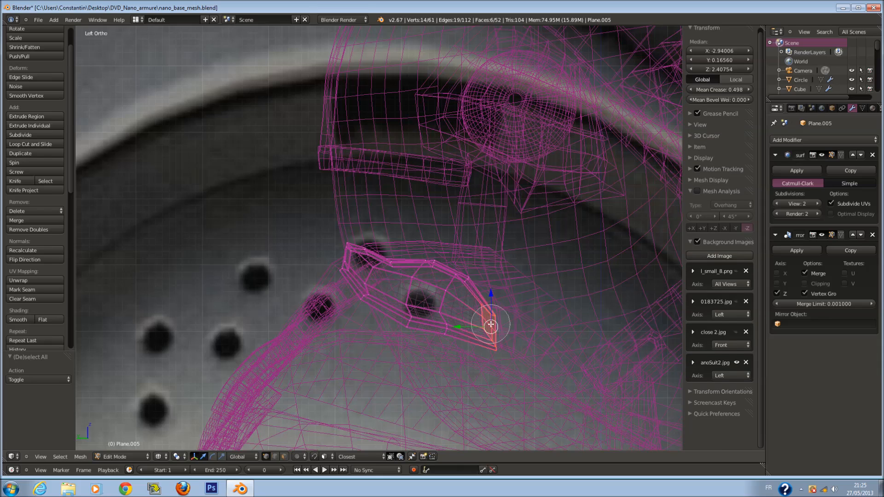
pyautogui.press('z')
pyautogui.moveTo(486, 349); pyautogui.dragTo(451, 380, button='middle')
pyautogui.moveTo(467, 367); pyautogui.dragTo(486, 364)
pyautogui.moveTo(489, 357); pyautogui.dragTo(532, 313, button='middle')
pyautogui.moveTo(497, 297); pyautogui.dragTo(499, 308)
pyautogui.moveTo(498, 308); pyautogui.dragTo(488, 338, button='middle')
pyautogui.moveTo(501, 348); pyautogui.dragTo(513, 346)
pyautogui.press('z')
pyautogui.moveTo(469, 322); pyautogui.dragTo(365, 239, button='middle')
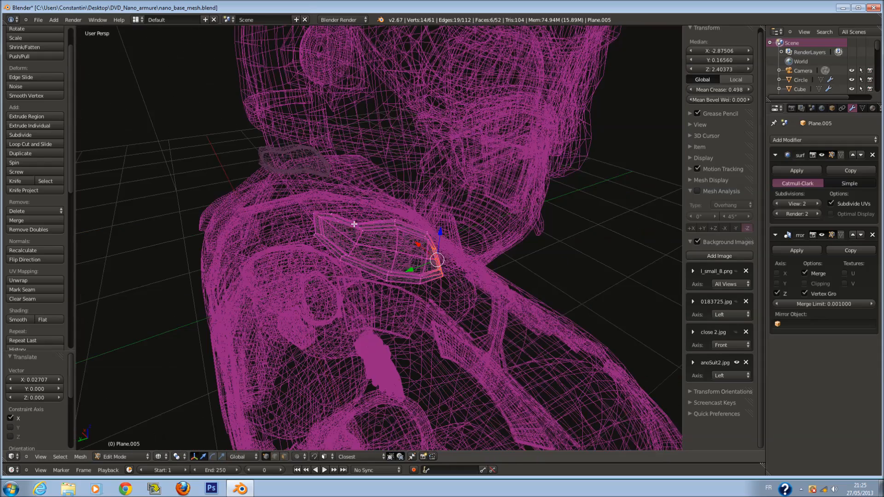
# Rotate the panel's rear-end vertices about -13° around Z and move them slightly along +X and -Y against the neck.
pyautogui.press('a')
pyautogui.press('a')
pyautogui.press('z')
pyautogui.moveTo(371, 242); pyautogui.dragTo(436, 263, button='middle')
pyautogui.press('r')
pyautogui.press('z')
pyautogui.click(436, 294)
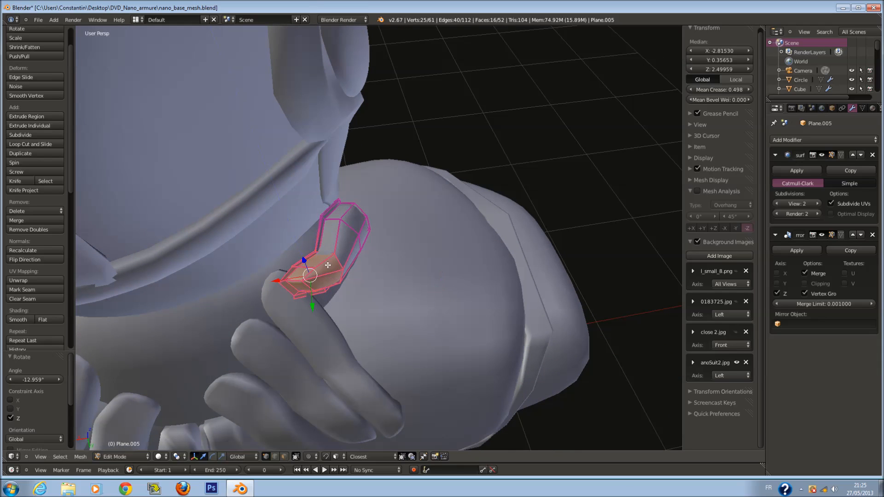
pyautogui.moveTo(278, 279); pyautogui.dragTo(265, 280)
pyautogui.moveTo(298, 308); pyautogui.dragTo(296, 295)
pyautogui.moveTo(296, 295); pyautogui.dragTo(318, 258, button='middle')
# Save the file from Object Mode and move the whole panel about 0.009 along Y and -0.031 along Z.
pyautogui.press('Tab')
pyautogui.hotkey('ctrl', 's')
pyautogui.click(391, 304)
pyautogui.press('ctrl+KP_1')
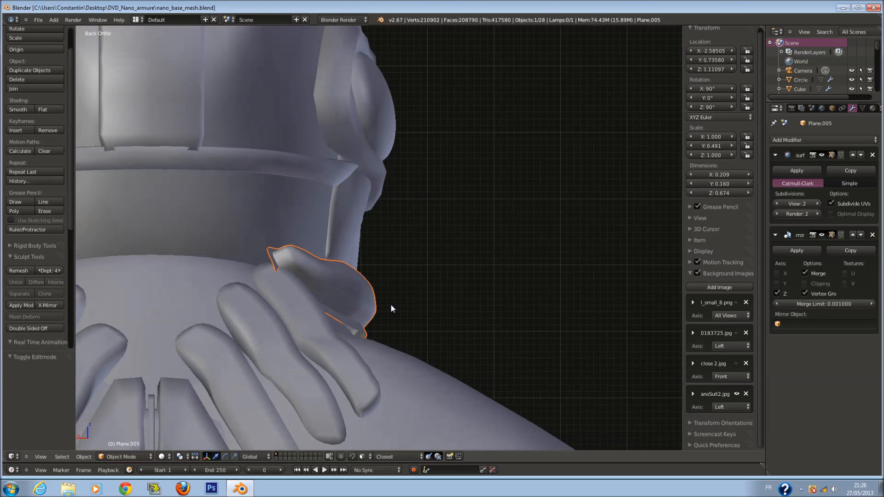
pyautogui.press('ctrl+KP_3')
pyautogui.hotkey('ctrl', 's')
pyautogui.click(392, 305)
pyautogui.press('g')
pyautogui.click(478, 348)
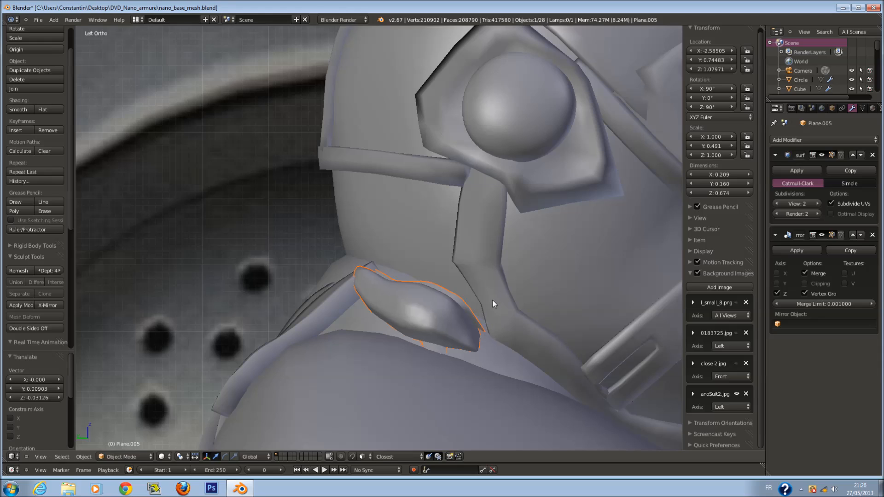
# Select the panel's whole mesh and trackball-rotate it by about -8.6° and 3.4° to fit the shoulder line.
pyautogui.press('r')
pyautogui.press('Escape')
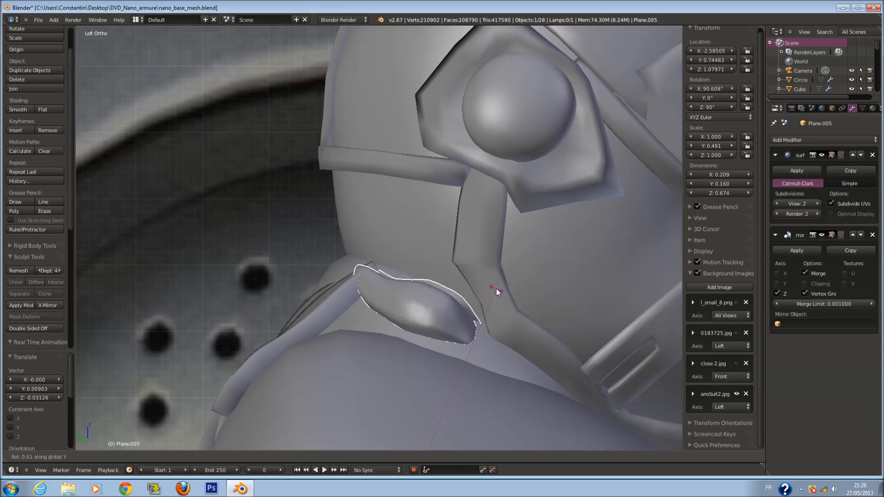
pyautogui.press('Tab')
pyautogui.press('a')
pyautogui.press('r')
pyautogui.press('r')
pyautogui.press('Escape')
pyautogui.press('r')
pyautogui.press('Escape')
pyautogui.press('r')
pyautogui.press('r')
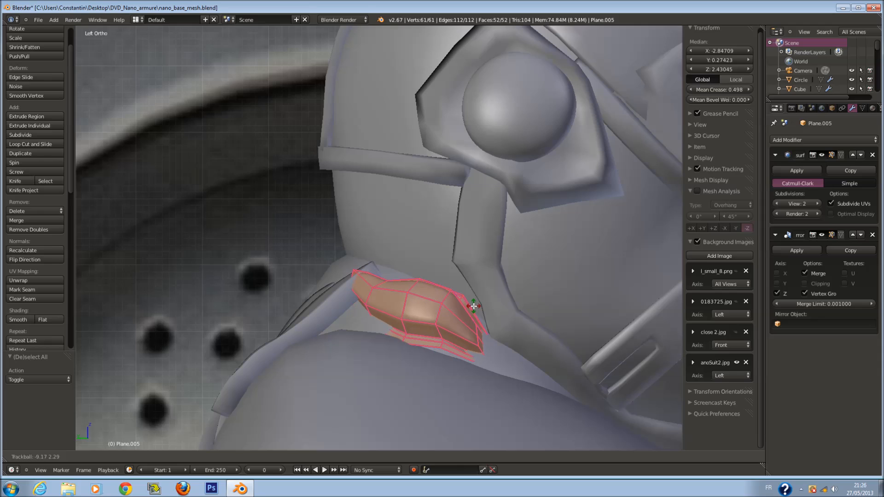
pyautogui.click(474, 306)
pyautogui.scroll(-2, 472, 309)
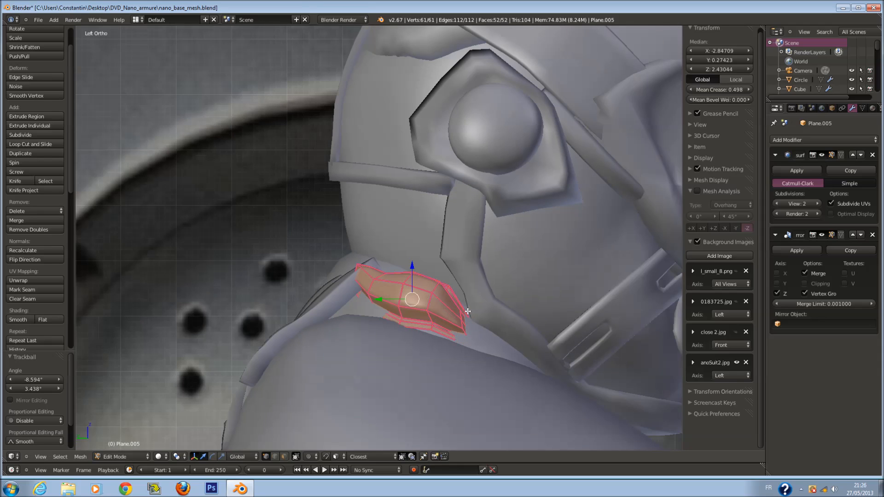
# Rescale the whole panel, move it about -0.044 along Y and -0.007 along Z, and save the file.
pyautogui.press('s')
pyautogui.click(466, 314)
pyautogui.press('g')
pyautogui.click(474, 318)
pyautogui.moveTo(474, 318); pyautogui.dragTo(432, 323, button='middle')
pyautogui.press('g')
pyautogui.click(384, 278)
pyautogui.hotkey('ctrl', 's')
pyautogui.click(384, 279)
pyautogui.press('Tab')
pyautogui.moveTo(460, 285)
pyautogui.mouseDown(button='middle')
pyautogui.moveTo(363, 263)
pyautogui.moveTo(428, 264)
pyautogui.moveTo(413, 238)
pyautogui.moveTo(450, 284)
pyautogui.mouseUp(button='middle')
# Select the panel's open border loop facing the neck and shoulder and extrude it about 0.06 inwards and downwards.
pyautogui.press('Tab')
pyautogui.press('z')
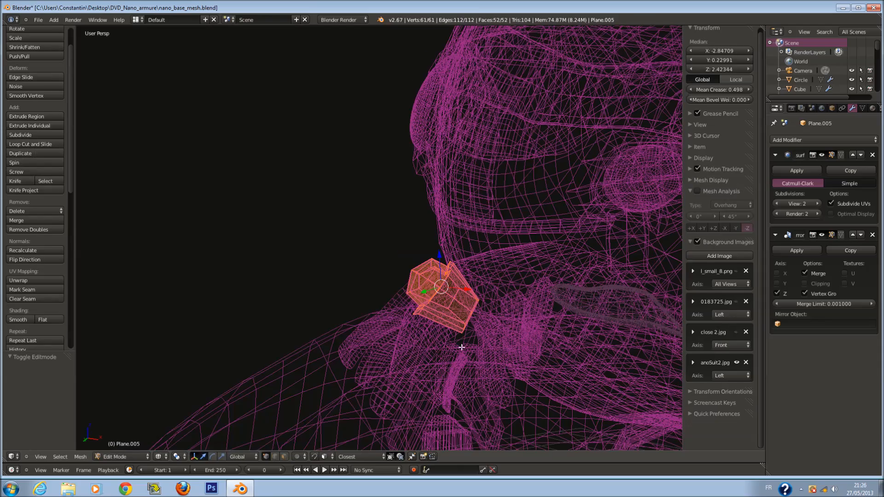
pyautogui.rightClick(460, 341)
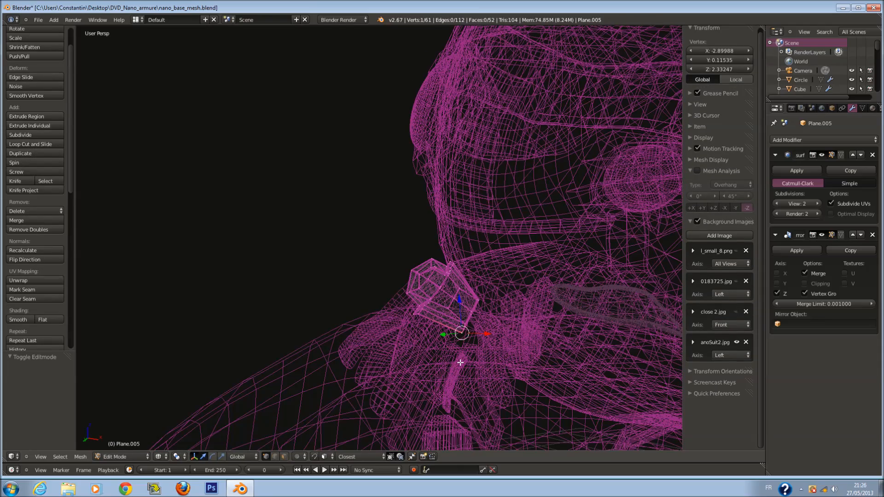
pyautogui.keyDown('alt'); pyautogui.rightClick(414, 318); pyautogui.keyUp('alt')
pyautogui.moveTo(414, 318); pyautogui.dragTo(364, 317, button='middle')
pyautogui.keyDown('alt'); pyautogui.keyDown('shift'); pyautogui.rightClick(492, 319); pyautogui.keyUp('shift'); pyautogui.keyUp('alt')
pyautogui.keyDown('alt'); pyautogui.keyDown('shift'); pyautogui.rightClick(486, 339); pyautogui.keyUp('shift'); pyautogui.keyUp('alt')
pyautogui.moveTo(431, 317)
pyautogui.mouseDown(button='middle')
pyautogui.moveTo(349, 250)
pyautogui.moveTo(412, 293)
pyautogui.moveTo(398, 289)
pyautogui.moveTo(405, 294)
pyautogui.mouseUp(button='middle')
pyautogui.press('z')
pyautogui.press('z')
pyautogui.keyDown('ctrl'); pyautogui.scroll(4, 398, 290); pyautogui.keyUp('ctrl')
pyautogui.press('z')
pyautogui.press('z')
pyautogui.hotkey('shift', 'd')
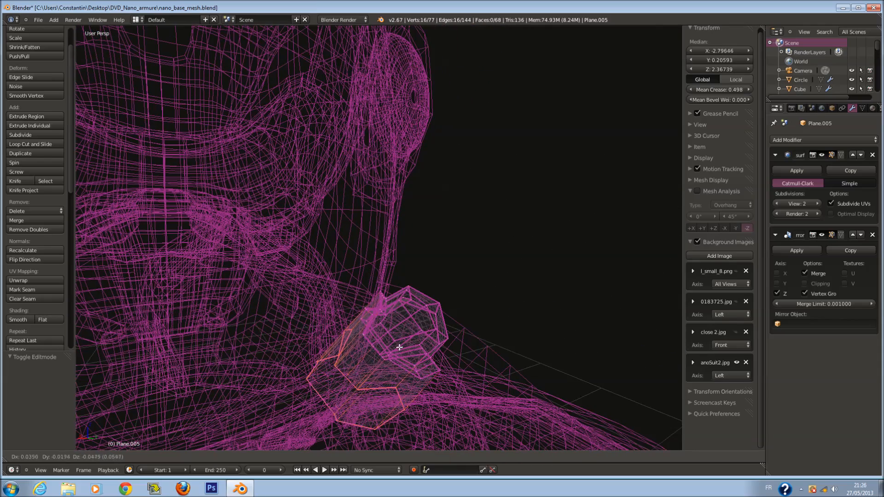
pyautogui.click(397, 349)
# Return to solid shading and save the file from Object Mode.
pyautogui.press('z')
pyautogui.moveTo(421, 339)
pyautogui.mouseDown(button='middle')
pyautogui.moveTo(371, 339)
pyautogui.moveTo(514, 323)
pyautogui.moveTo(478, 309)
pyautogui.moveTo(434, 325)
pyautogui.moveTo(459, 304)
pyautogui.moveTo(419, 276)
pyautogui.moveTo(464, 314)
pyautogui.mouseUp(button='middle')
pyautogui.press('Tab')
pyautogui.hotkey('ctrl', 's')
pyautogui.click(453, 330)
# Select the panel's whole mesh, rotate it about -8° around Y and move it about 0.034 along Z.
pyautogui.press('z')
pyautogui.press('Tab')
pyautogui.press('a')
pyautogui.press('z')
pyautogui.press('r')
pyautogui.click(473, 320)
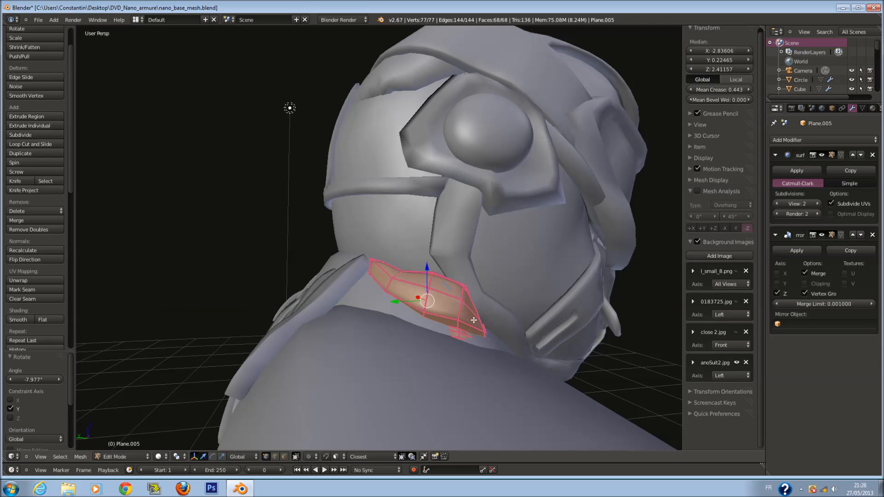
pyautogui.click(433, 277)
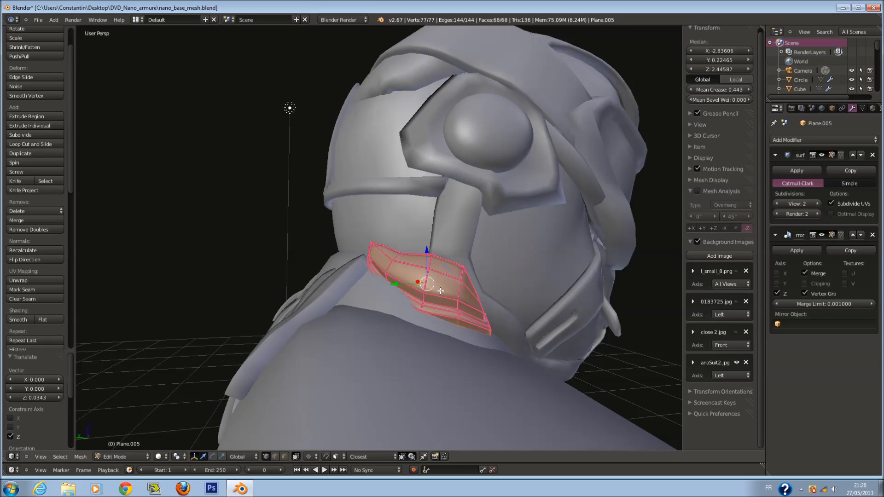
# Rotate the whole panel about 8.6° around X and 13.4° around Z.
pyautogui.press('r')
pyautogui.press('x')
pyautogui.click(445, 297)
pyautogui.press('r')
pyautogui.press('z')
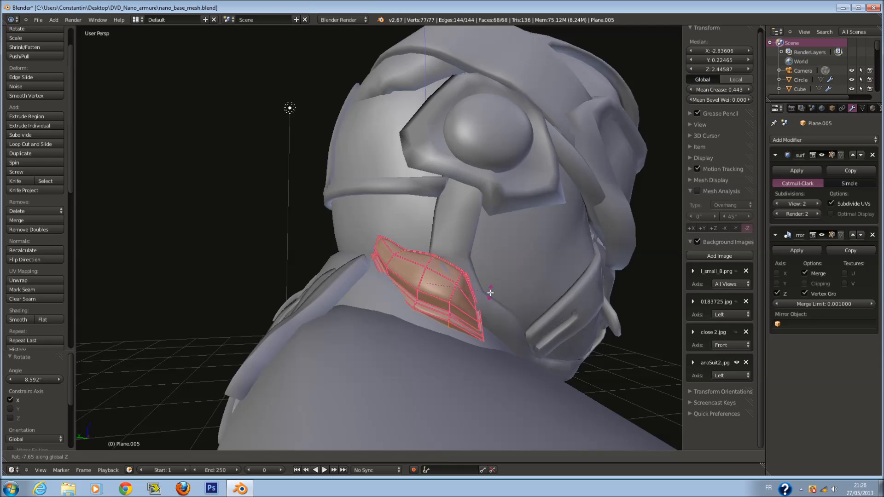
pyautogui.click(483, 313)
# Move the whole panel about -0.049 along X and -0.031 along Z, and save the file.
pyautogui.moveTo(482, 313); pyautogui.dragTo(407, 277, button='middle')
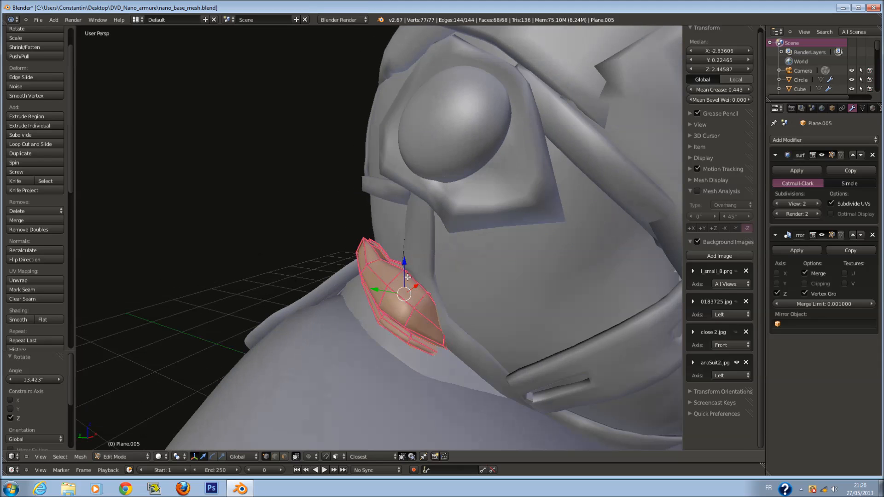
pyautogui.moveTo(417, 286); pyautogui.dragTo(407, 299)
pyautogui.moveTo(407, 300); pyautogui.dragTo(414, 332, button='middle')
pyautogui.moveTo(411, 286); pyautogui.dragTo(411, 282)
pyautogui.moveTo(411, 282); pyautogui.dragTo(422, 287, button='middle')
pyautogui.moveTo(410, 278); pyautogui.dragTo(411, 288)
pyautogui.moveTo(411, 287); pyautogui.dragTo(405, 299, button='middle')
pyautogui.hotkey('ctrl', 's')
pyautogui.click(408, 302)
# Compare the panel with the side-view reference and move it about 0.042 along X towards the neck.
pyautogui.press('ctrl+KP_3')
pyautogui.scroll(-10, 404, 300)
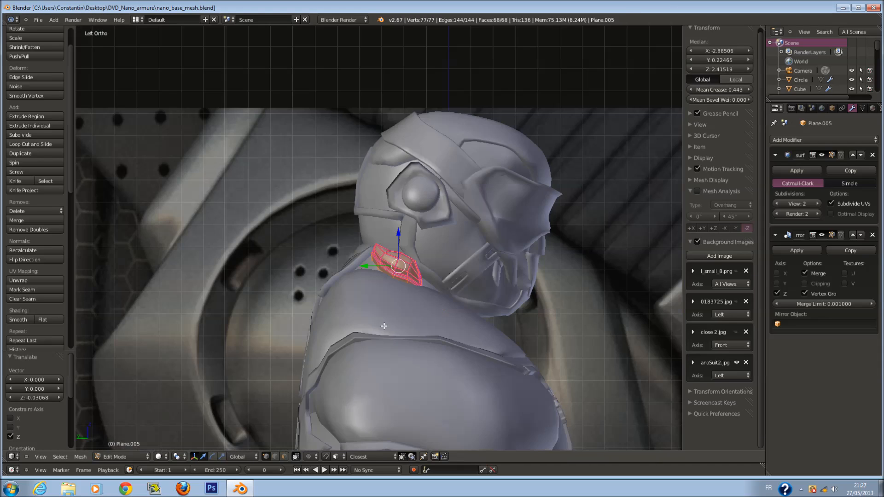
pyautogui.scroll(7, 416, 279)
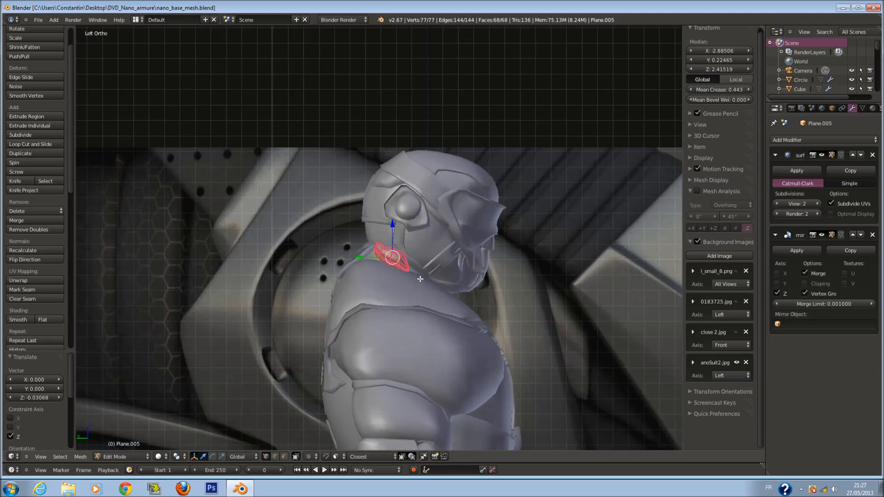
pyautogui.scroll(-5, 418, 278)
pyautogui.scroll(5, 432, 270)
pyautogui.scroll(6, 448, 271)
pyautogui.moveTo(443, 286); pyautogui.dragTo(400, 343, button='middle')
pyautogui.moveTo(400, 342); pyautogui.dragTo(417, 326)
pyautogui.moveTo(418, 325)
pyautogui.mouseDown(button='middle')
pyautogui.moveTo(501, 329)
pyautogui.moveTo(418, 311)
pyautogui.mouseUp(button='middle')
# Rotate the whole panel about -4° around Z, 5.6° around Y and slightly around X.
pyautogui.press('r')
pyautogui.press('z')
pyautogui.click(521, 328)
pyautogui.press('r')
pyautogui.press('y')
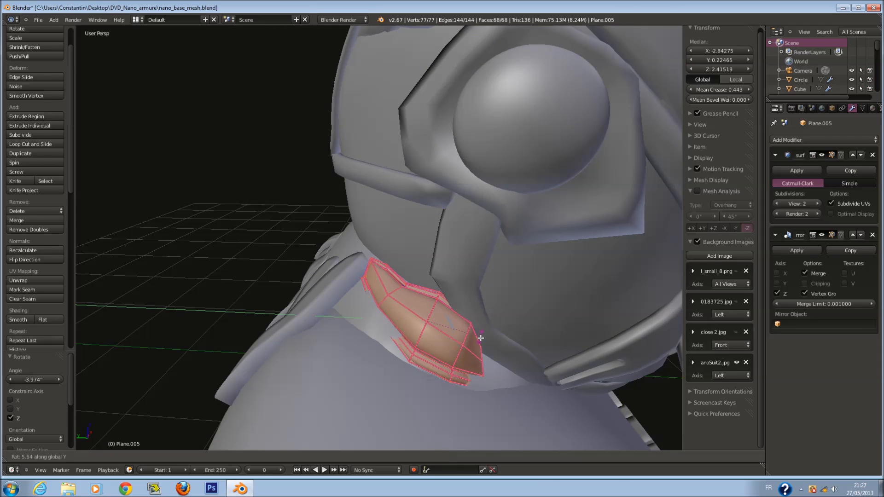
pyautogui.click(480, 338)
pyautogui.moveTo(480, 338); pyautogui.dragTo(442, 302, button='middle')
pyautogui.press('r')
pyautogui.press('x')
pyautogui.click(481, 313)
# Move the whole panel about -0.022 along X and 0.024 along Y, and scale it by about 0.93.
pyautogui.moveTo(421, 292); pyautogui.dragTo(424, 288)
pyautogui.moveTo(424, 289); pyautogui.dragTo(405, 324, button='middle')
pyautogui.moveTo(416, 319); pyautogui.dragTo(413, 321)
pyautogui.moveTo(413, 321); pyautogui.dragTo(431, 316, button='middle')
pyautogui.press('g')
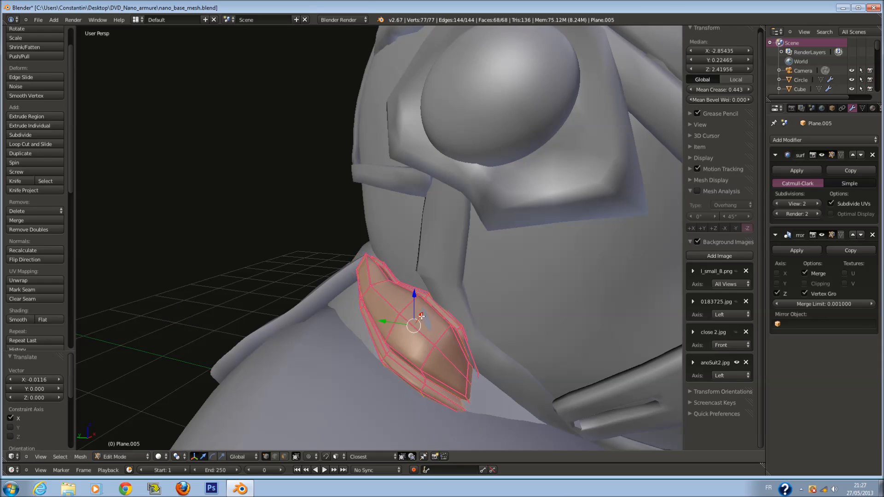
pyautogui.click(432, 324)
pyautogui.moveTo(431, 324); pyautogui.dragTo(443, 300, button='middle')
pyautogui.press('s')
pyautogui.click(515, 330)
pyautogui.press('e')
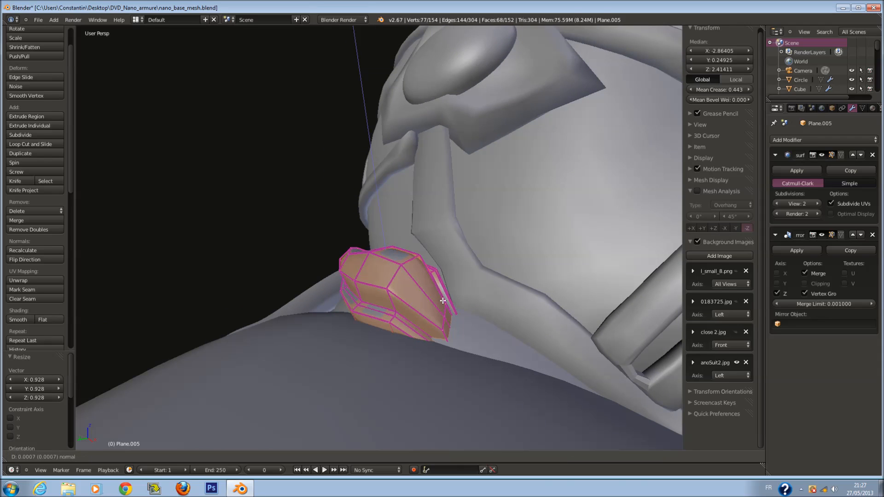
pyautogui.rightClick(441, 298)
pyautogui.hotkey('ctrl', 'z')
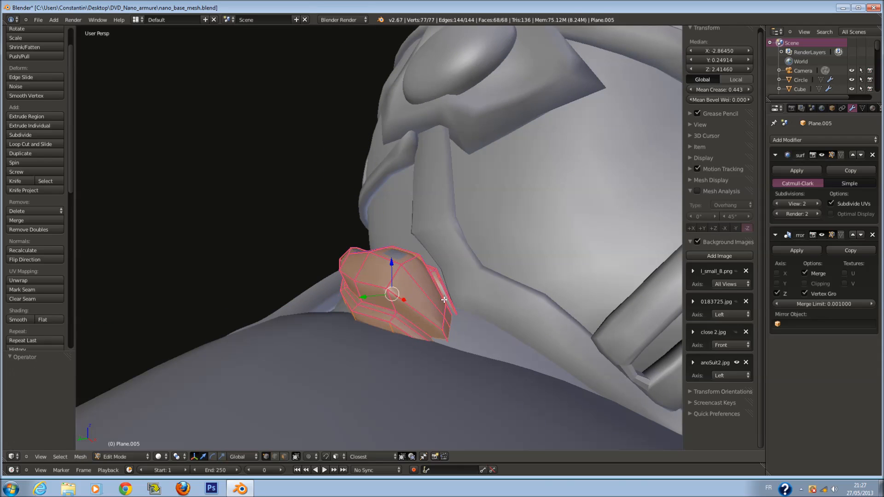
# Rotate the whole panel slightly around Y, save the file and return to Object Mode.
pyautogui.press('r')
pyautogui.press('y')
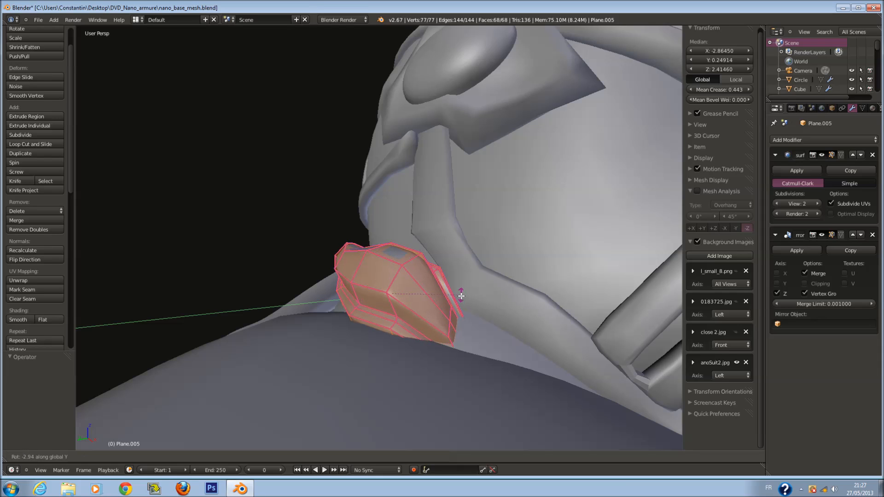
pyautogui.click(471, 320)
pyautogui.moveTo(460, 317); pyautogui.dragTo(510, 346, button='middle')
pyautogui.press('s')
pyautogui.click(510, 346)
pyautogui.press('Tab')
# Examine the mirrored neck panels from the front and back orthographic views with everything deselected.
pyautogui.press('ctrl+KP_1')
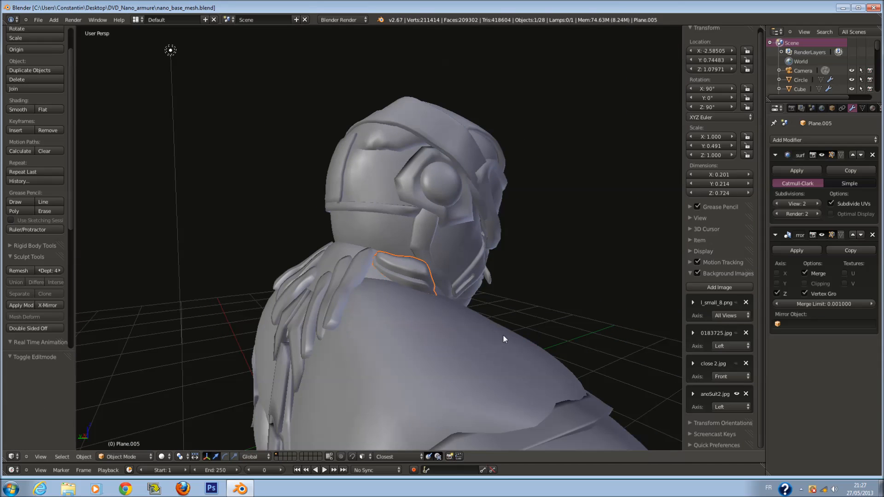
pyautogui.press('KP_5')
pyautogui.press('KP_3')
pyautogui.press('KP_1')
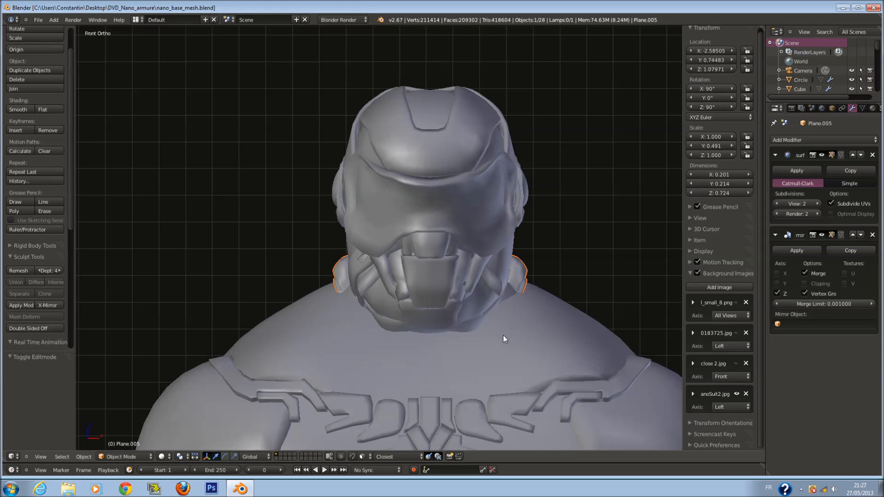
pyautogui.press('ctrl+KP_1')
pyautogui.press('ctrl+KP_1')
pyautogui.press('a')
pyautogui.scroll(-3, 346, 148)
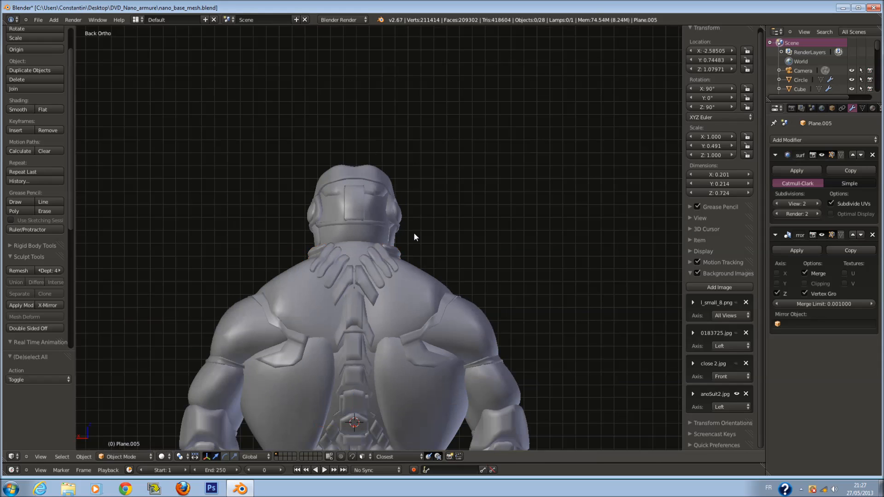
# Save the file and show the all-views background reference image beside the model's back.
pyautogui.hotkey('ctrl', 's')
pyautogui.click(736, 302)
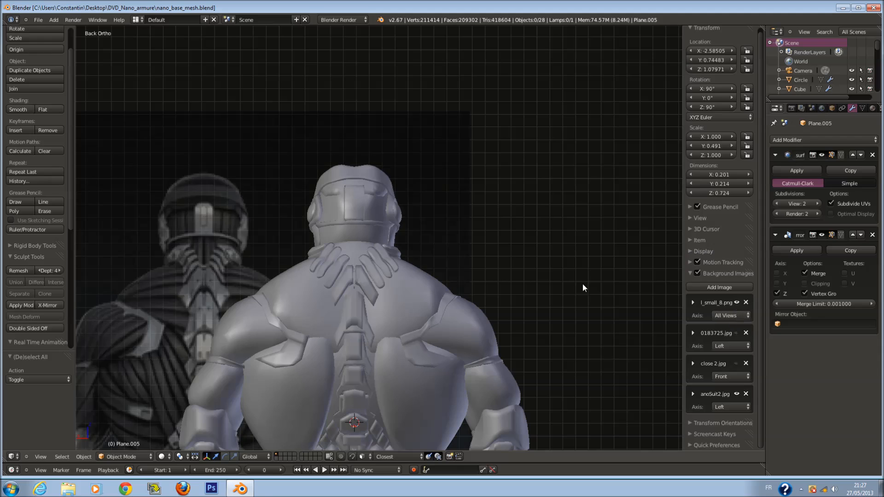
pyautogui.scroll(-3, 483, 262)
pyautogui.scroll(3, 382, 241)
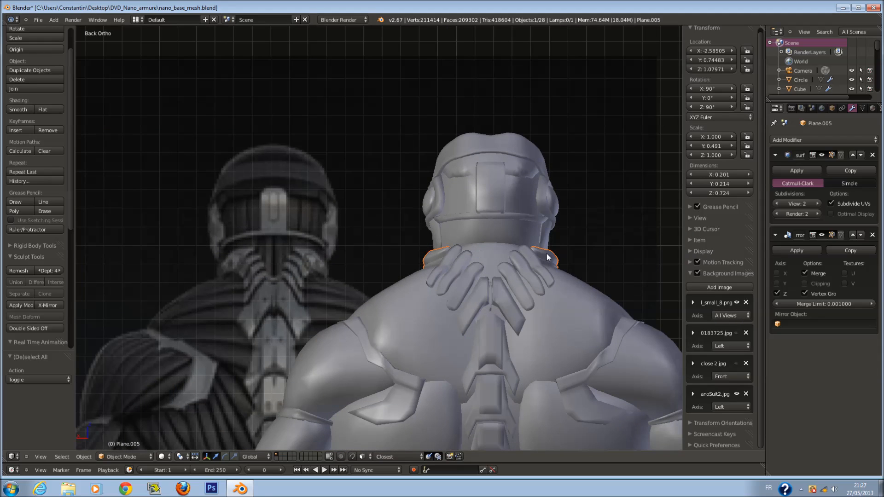
# Select the panel's rear-end vertices in Edit Mode and trackball-rotate them about 45.3° and -17.2° in the back view.
pyautogui.keyDown('ctrl'); pyautogui.scroll(10, 528, 220); pyautogui.keyUp('ctrl')
pyautogui.scroll(7, 515, 229)
pyautogui.press('Tab')
pyautogui.press('z')
pyautogui.press('a')
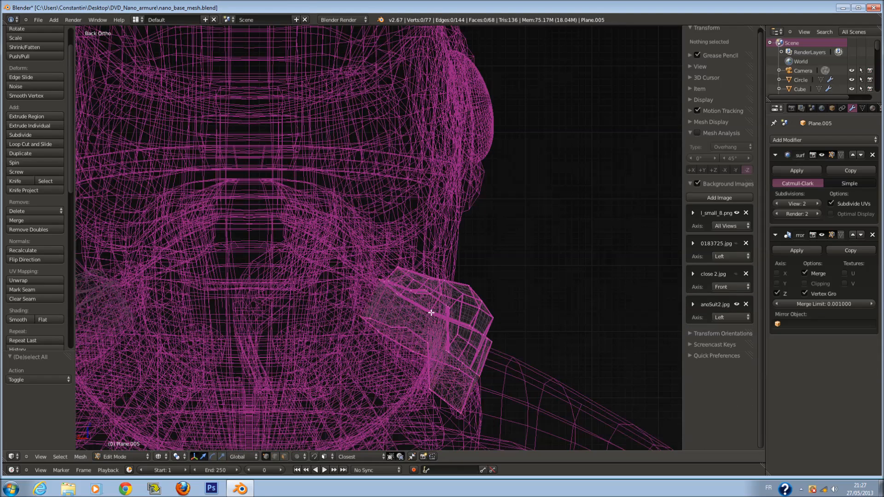
pyautogui.press('c')
pyautogui.moveTo(404, 274); pyautogui.dragTo(384, 331)
pyautogui.rightClick(383, 325)
pyautogui.moveTo(402, 315); pyautogui.dragTo(348, 318, button='middle')
pyautogui.press('c')
pyautogui.moveTo(465, 295); pyautogui.dragTo(488, 322, button='middle')
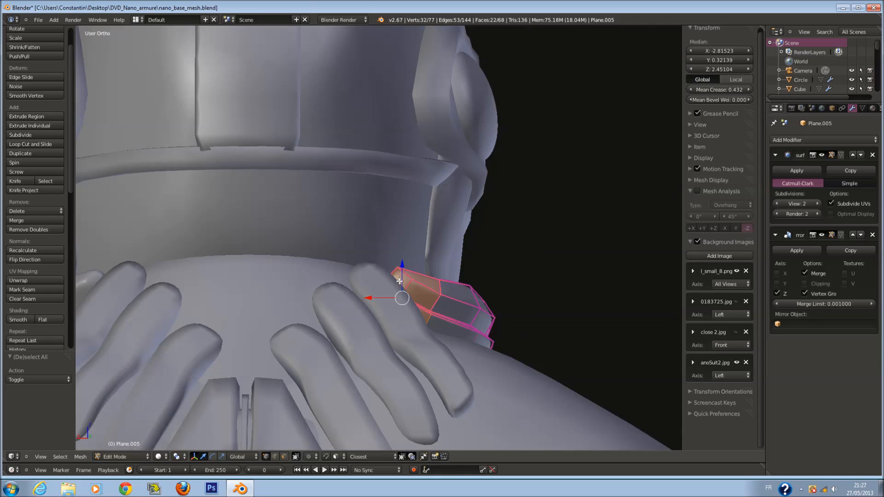
pyautogui.press('ctrl+KP_1')
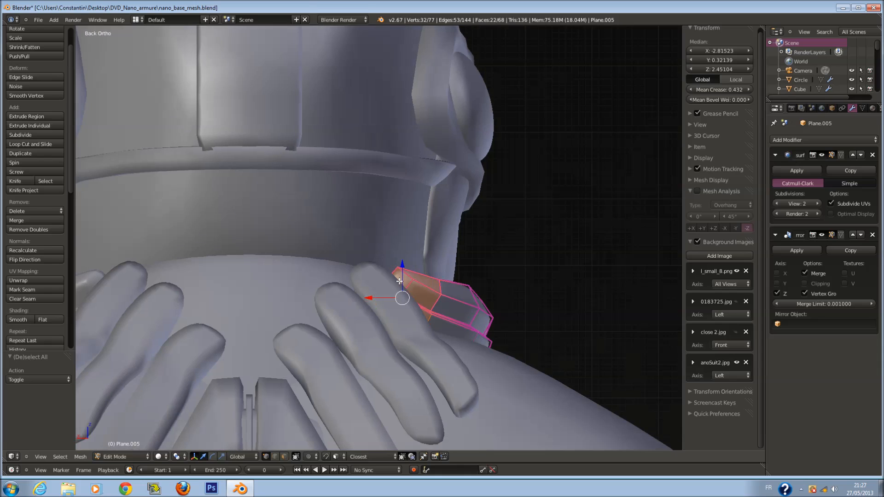
pyautogui.press('r')
pyautogui.press('r')
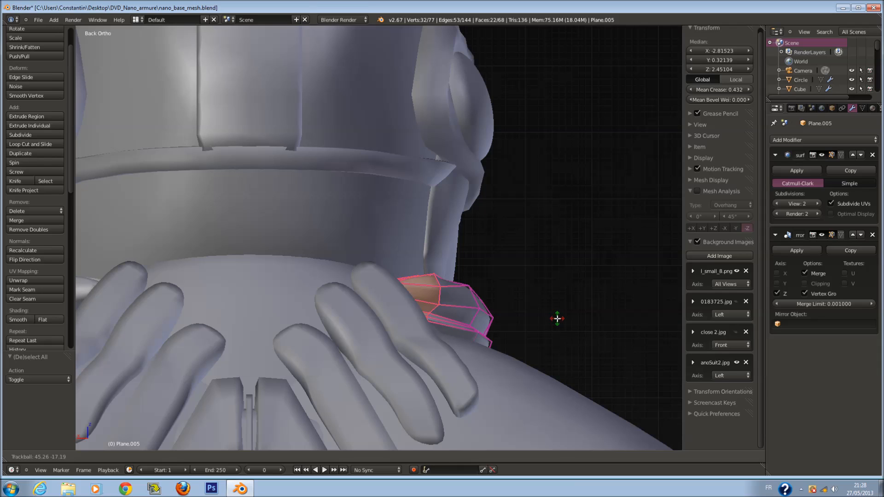
pyautogui.click(557, 318)
# Move the rear-end vertices about 0.014 along X and 0.057 along Z, and rotate them to follow the neck.
pyautogui.press('g')
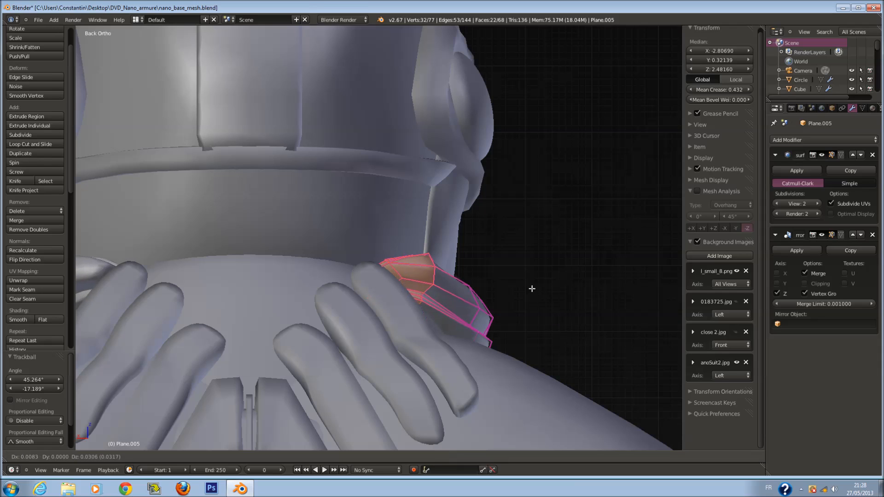
pyautogui.click(529, 278)
pyautogui.press('r')
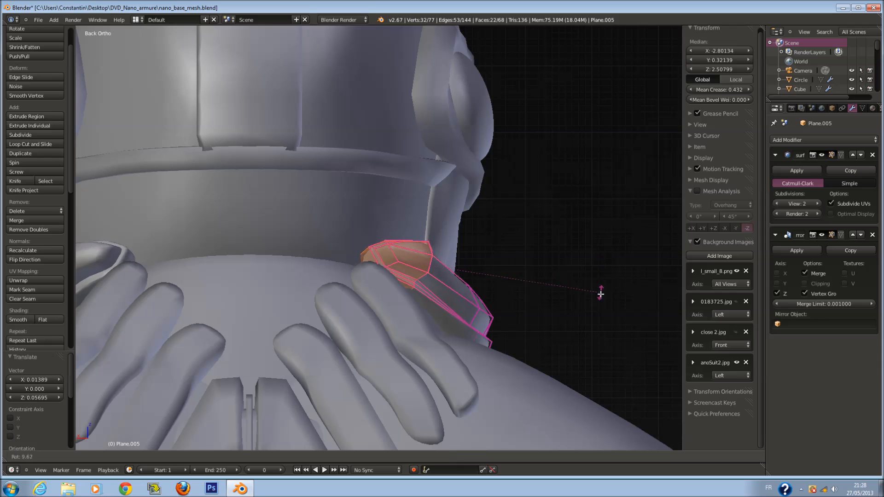
pyautogui.click(580, 343)
pyautogui.moveTo(572, 351); pyautogui.dragTo(365, 289, button='middle')
pyautogui.moveTo(347, 258); pyautogui.dragTo(368, 266)
# Select the vertices of the panel's front part and rotate them about -21.6° around Y and -23.2° around Z.
pyautogui.press('z')
pyautogui.press('a')
pyautogui.moveTo(368, 266)
pyautogui.mouseDown(button='middle')
pyautogui.moveTo(356, 327)
pyautogui.moveTo(296, 292)
pyautogui.mouseUp(button='middle')
pyautogui.press('a')
pyautogui.press('c')
pyautogui.moveTo(296, 291)
pyautogui.mouseDown()
pyautogui.moveTo(276, 296)
pyautogui.moveTo(263, 366)
pyautogui.mouseUp()
pyautogui.press('Escape')
pyautogui.moveTo(264, 366)
pyautogui.mouseDown(button='middle')
pyautogui.moveTo(493, 325)
pyautogui.moveTo(533, 310)
pyautogui.mouseUp(button='middle')
pyautogui.press('z')
pyautogui.press('r')
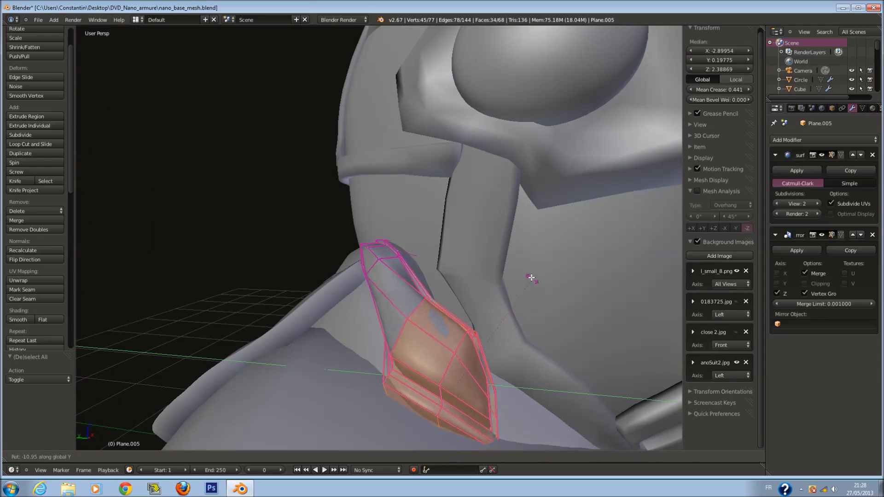
pyautogui.click(515, 262)
pyautogui.press('r')
pyautogui.press('z')
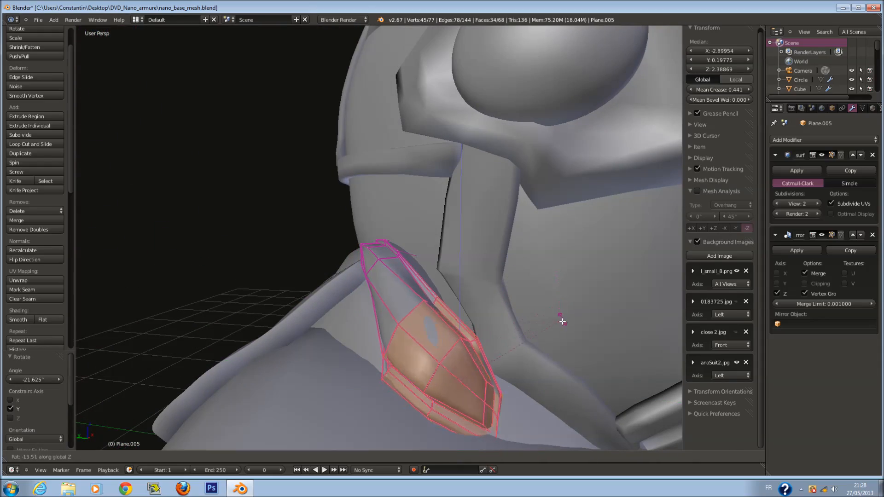
pyautogui.click(544, 327)
# Move the front part's vertices about 0.013 along X, -0.007 along Y and -0.007 along Z.
pyautogui.moveTo(545, 328); pyautogui.dragTo(457, 308, button='middle')
pyautogui.press('g')
pyautogui.press('g')
pyautogui.rightClick(460, 310)
pyautogui.press('g')
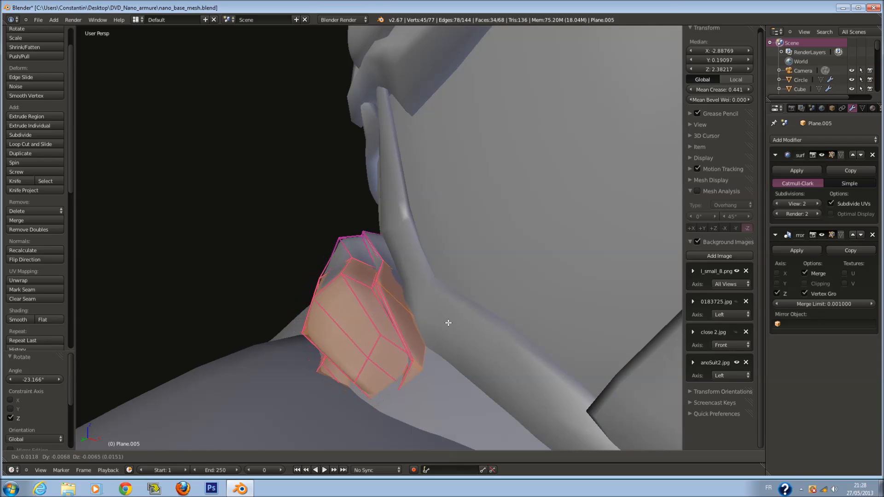
pyautogui.click(448, 323)
# Rotate the panel's front vertices slightly around Z and shift them closer to the neck and shoulder.
pyautogui.press('r')
pyautogui.rightClick(503, 315)
pyautogui.press('r')
pyautogui.press('z')
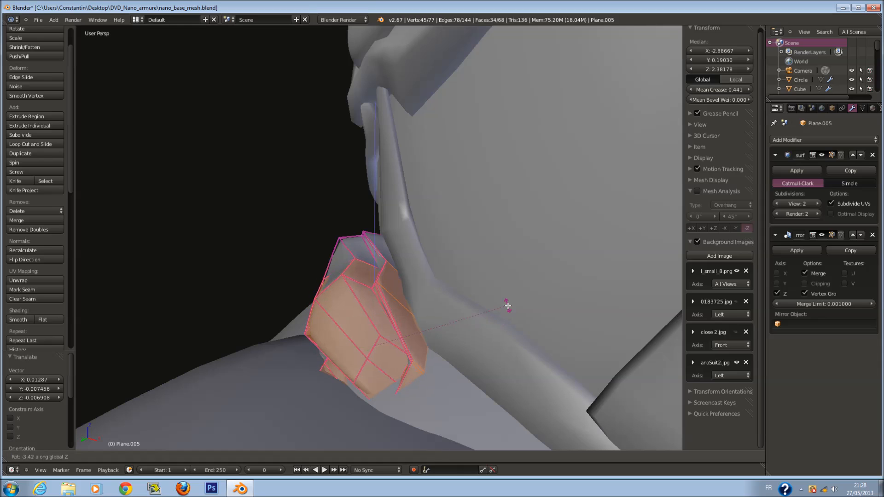
pyautogui.click(503, 335)
pyautogui.press('g')
pyautogui.click(472, 336)
# Leave Edit Mode and save the reshaped panel over nano_base_mesh.blend.
pyautogui.moveTo(472, 336); pyautogui.dragTo(408, 298, button='middle')
pyautogui.scroll(-3, 485, 329)
pyautogui.press('Tab')
pyautogui.hotkey('ctrl', 's')
pyautogui.click(485, 330)
pyautogui.press('Tab')
pyautogui.press('Tab')
pyautogui.hotkey('ctrl', 's')
pyautogui.click(499, 308)
# Select the vertices along the panel's lower rear edge in wireframe and move them about 0.017 along Y.
pyautogui.press('Tab')
pyautogui.press('z')
pyautogui.press('a')
pyautogui.press('a')
pyautogui.press('a')
pyautogui.press('c')
pyautogui.scroll(3, 408, 298)
pyautogui.moveTo(400, 304)
pyautogui.mouseDown()
pyautogui.moveTo(378, 304)
pyautogui.moveTo(421, 360)
pyautogui.mouseUp()
pyautogui.rightClick(424, 354)
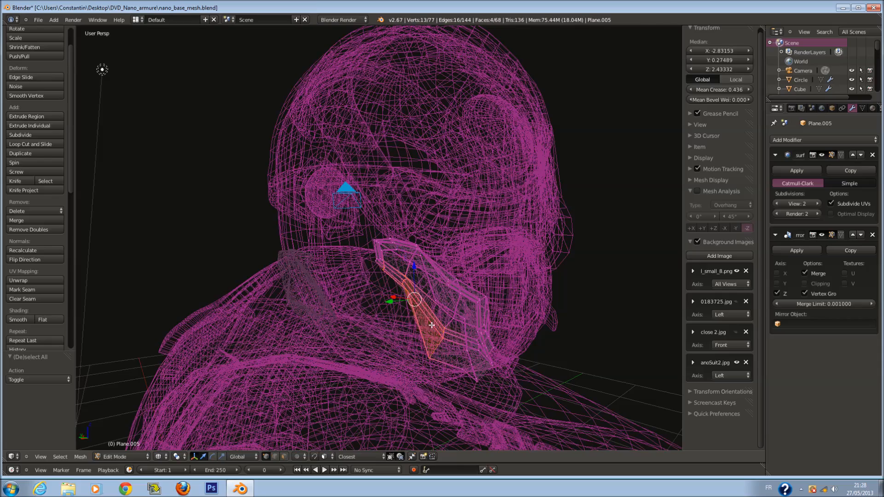
pyautogui.press('z')
pyautogui.moveTo(431, 325); pyautogui.dragTo(385, 304, button='middle')
pyautogui.press('g')
pyautogui.click(378, 302)
# Select only the vertices at the middle of the panel's rear edge in wireframe, then return to solid shading.
pyautogui.press('z')
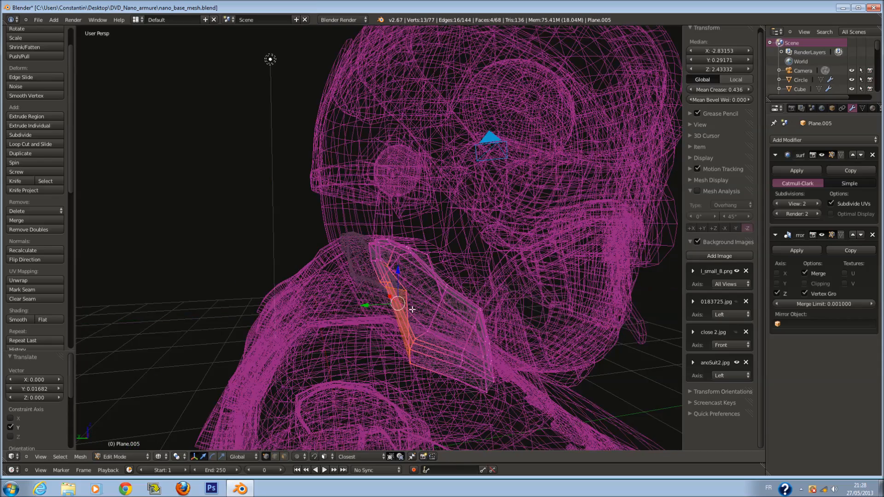
pyautogui.press('a')
pyautogui.press('c')
pyautogui.click(393, 304)
pyautogui.rightClick(396, 302)
pyautogui.press('z')
pyautogui.press('r')
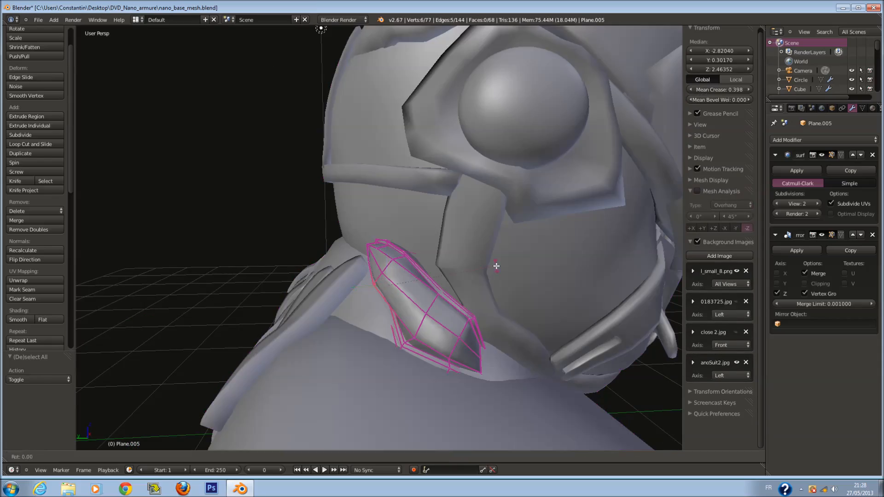
pyautogui.click(480, 270)
pyautogui.press('r')
pyautogui.press('r')
pyautogui.click(490, 270)
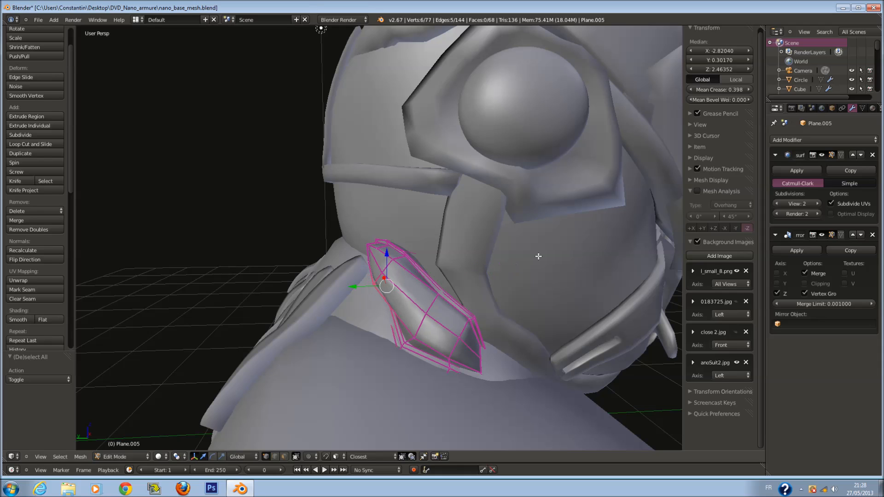
pyautogui.press('z')
pyautogui.press('r')
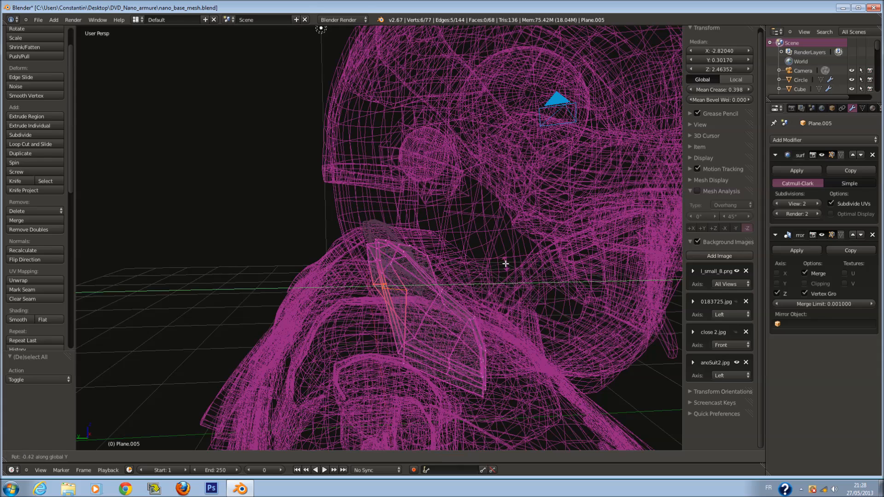
pyautogui.click(534, 282)
# Rotate the selected rear-edge vertices about 43.1° around X and move them along Y towards the back.
pyautogui.press('r')
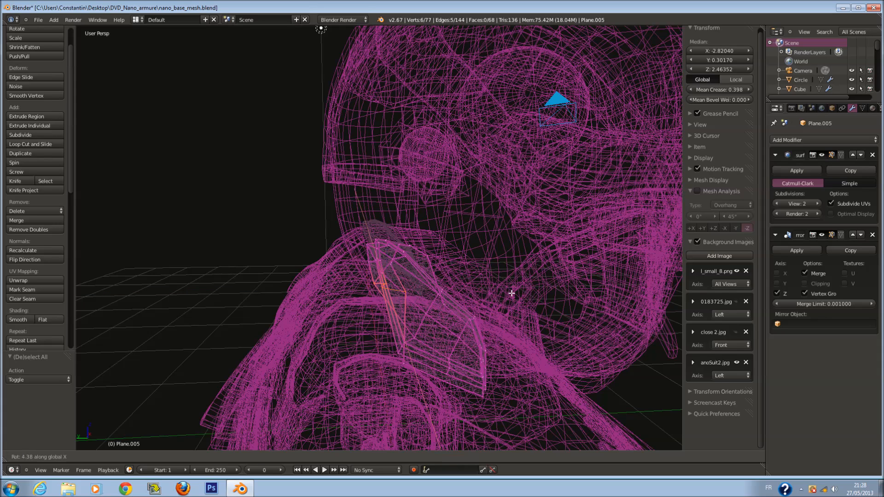
pyautogui.click(370, 289)
pyautogui.press('z')
pyautogui.press('g')
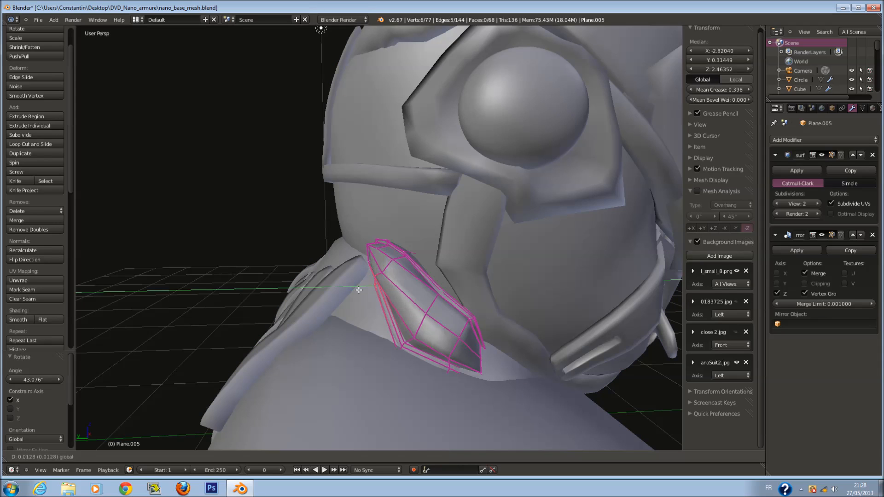
pyautogui.click(354, 292)
# Return to Object Mode and save the file over nano_base_mesh.blend.
pyautogui.press('Tab')
pyautogui.scroll(-5, 537, 300)
pyautogui.hotkey('ctrl', 's')
pyautogui.press('Return')
# Examine the whole figure and the neck panels from the back and left side against the background images.
pyautogui.press('ctrl+KP_1')
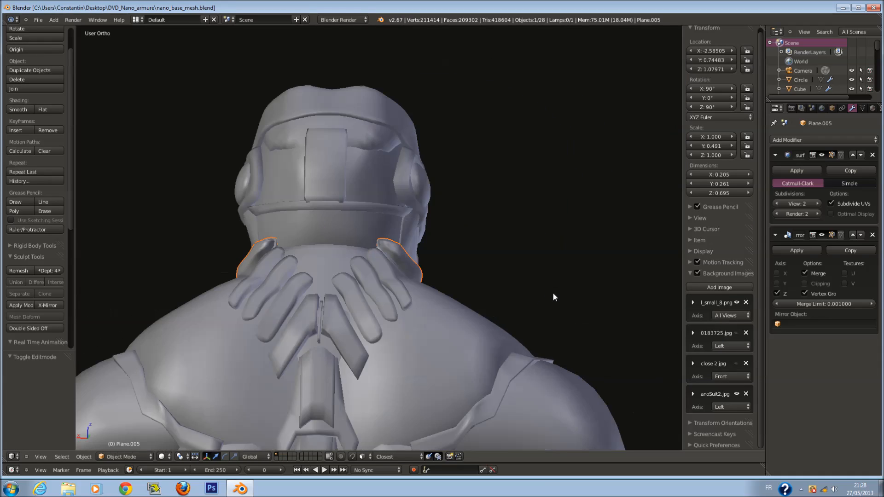
pyautogui.press('KP_5')
pyautogui.press('ctrl+KP_3')
pyautogui.scroll(-6, 554, 293)
pyautogui.press('a')
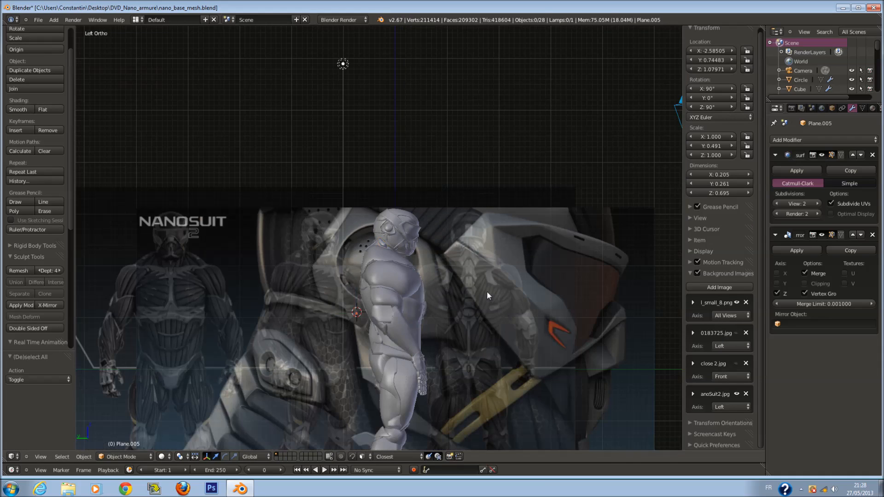
pyautogui.scroll(4, 481, 284)
pyautogui.scroll(-4, 435, 272)
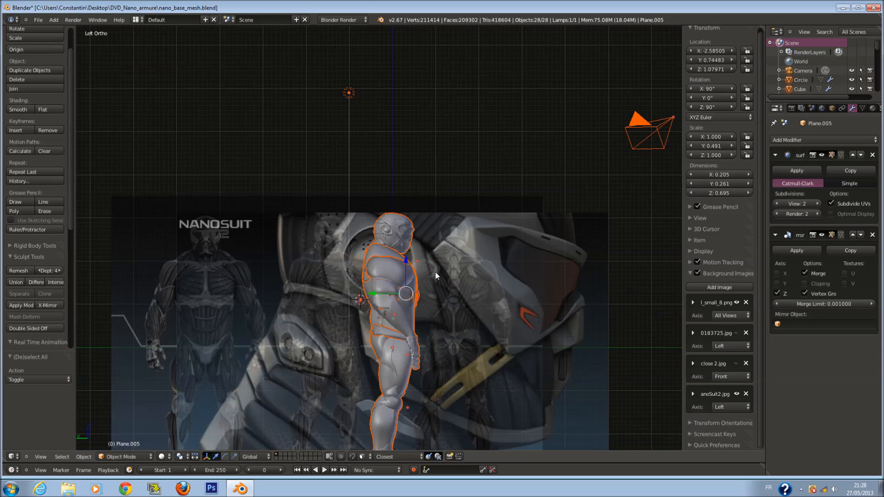
pyautogui.scroll(11, 435, 271)
pyautogui.scroll(-3, 434, 264)
pyautogui.moveTo(435, 264); pyautogui.dragTo(644, 277, button='middle')
pyautogui.press('a')
pyautogui.moveTo(392, 304); pyautogui.dragTo(559, 281, button='middle')
pyautogui.moveTo(355, 312); pyautogui.dragTo(451, 286, button='middle')
pyautogui.press('ctrl+KP_3')
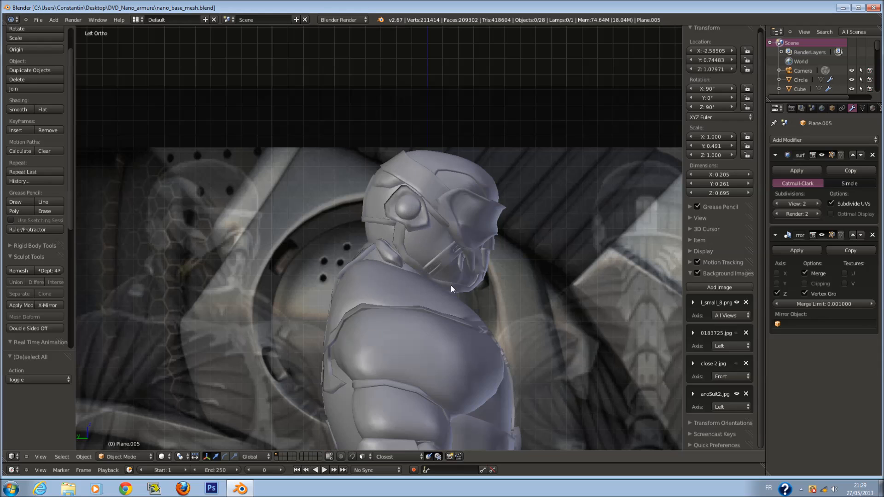
pyautogui.scroll(-4, 278, 394)
pyautogui.scroll(3, 244, 375)
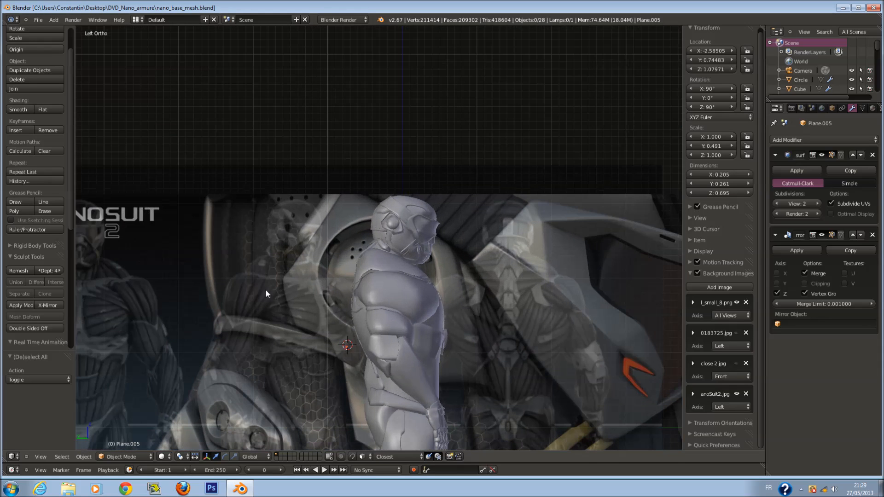
pyautogui.scroll(6, 340, 197)
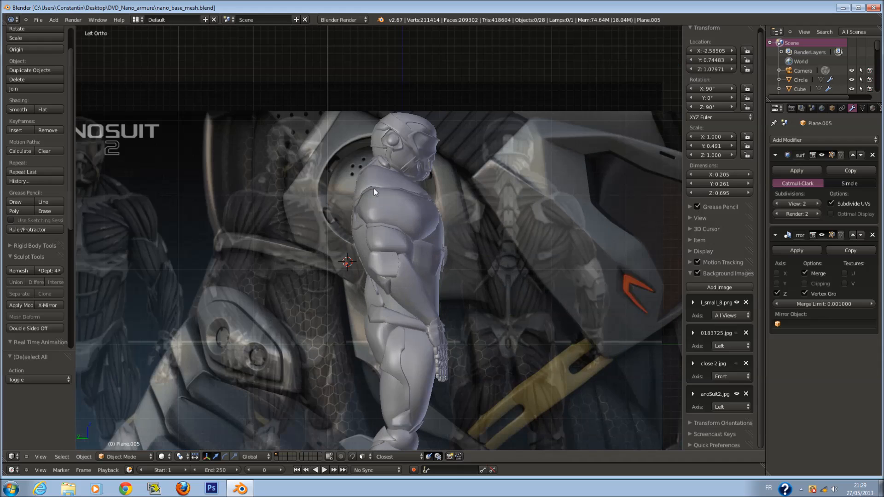
pyautogui.scroll(-5, 176, 138)
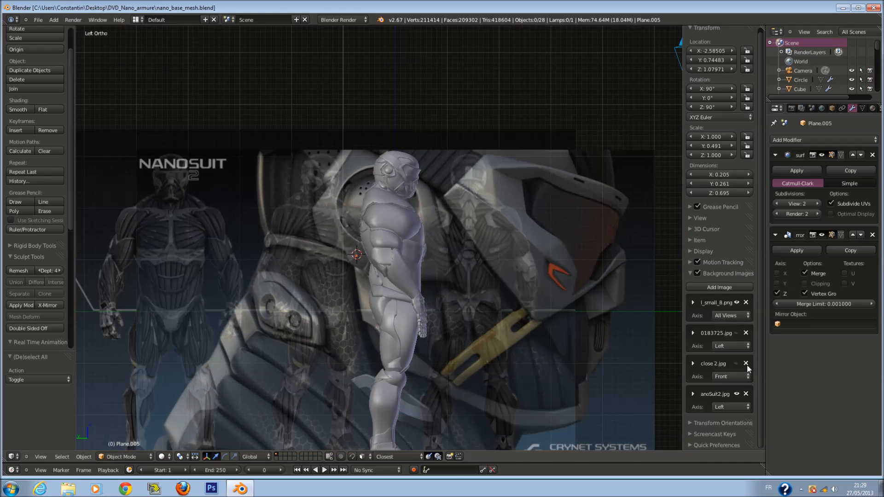
# Hide the anoSuit2.jpg helmet background image and compare the figure with the full-body reference sheet.
pyautogui.click(736, 394)
pyautogui.scroll(-2, 476, 260)
pyautogui.scroll(2, 408, 323)
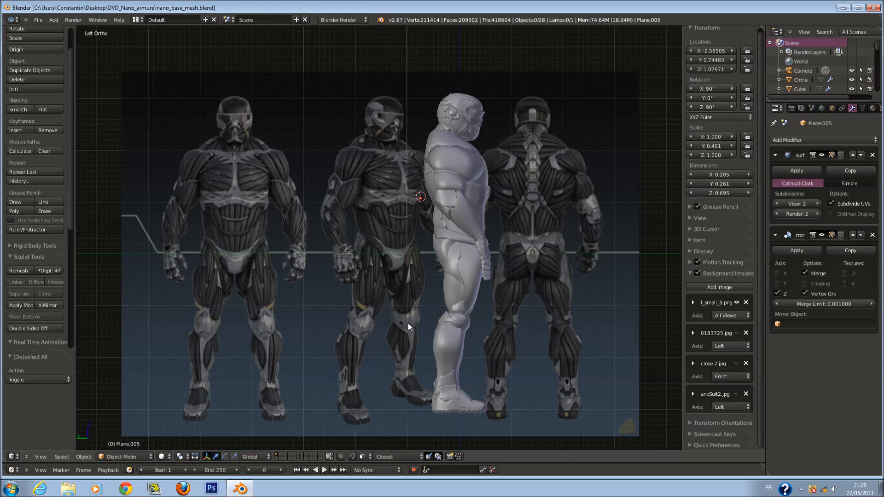
pyautogui.scroll(3, 408, 323)
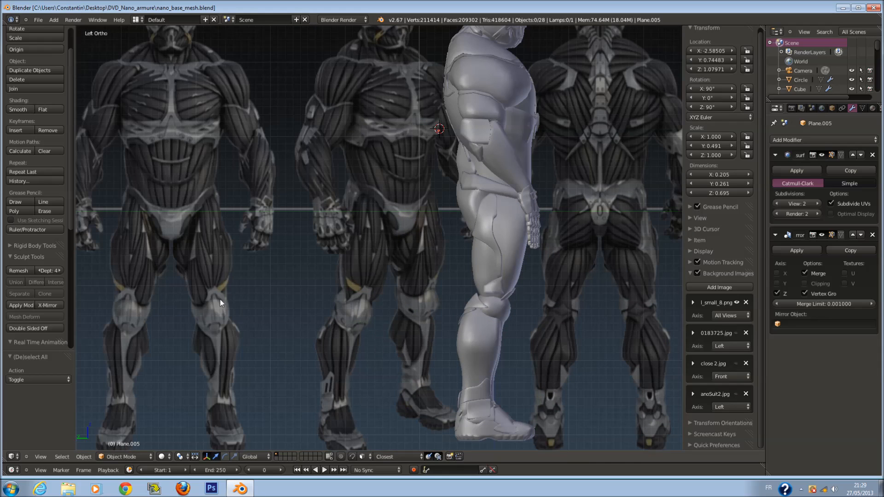
pyautogui.moveTo(328, 292); pyautogui.dragTo(537, 206, button='middle')
# Return to the left side view and save the file under its existing name.
pyautogui.press('ctrl+KP_3')
pyautogui.press('a')
pyautogui.press('a')
pyautogui.hotkey('ctrl', 's')
pyautogui.click(424, 342)
# Examine the figure against the full-body reference sheet in the left and right side views.
pyautogui.scroll(2, 459, 122)
pyautogui.scroll(-2, 460, 123)
pyautogui.keyDown('shift'); pyautogui.scroll(5, 468, 134); pyautogui.keyUp('shift')
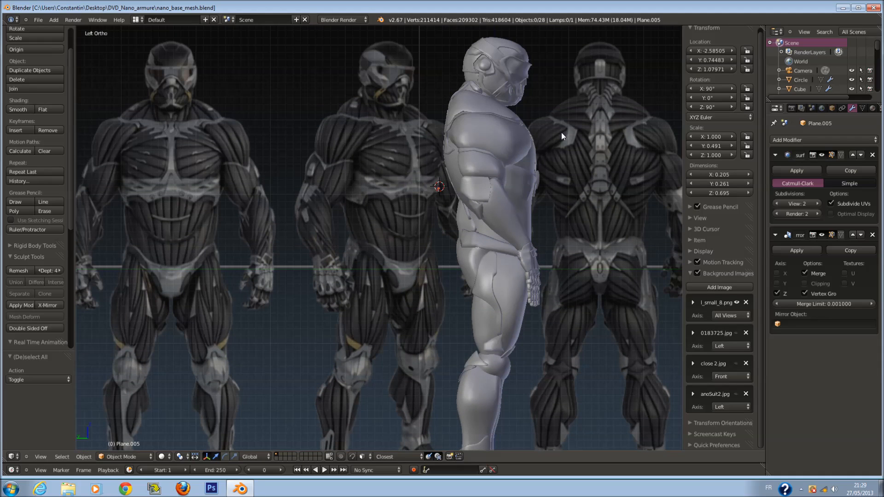
pyautogui.scroll(-4, 543, 179)
pyautogui.press('a')
pyautogui.press('a')
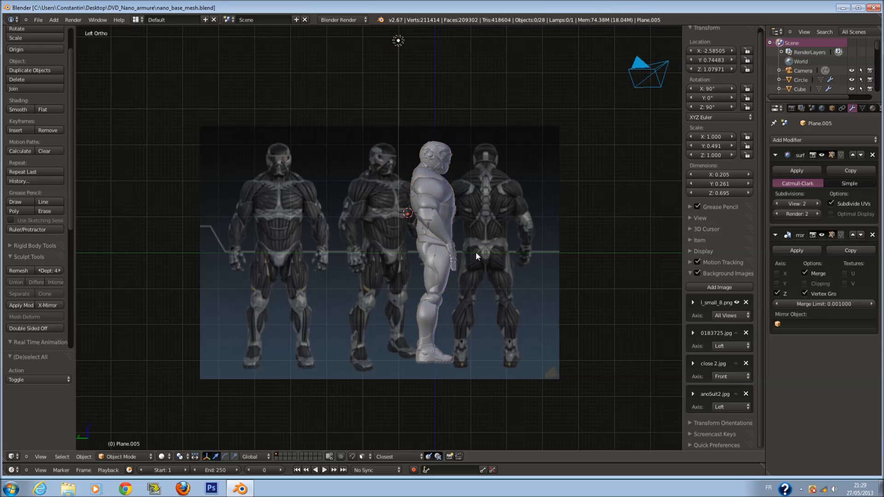
pyautogui.moveTo(476, 252); pyautogui.dragTo(528, 255, button='middle')
pyautogui.press('KP_3')
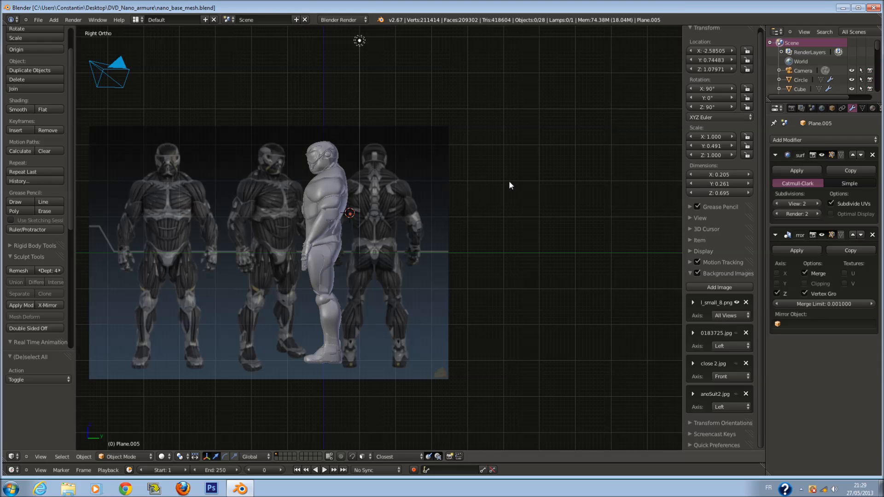
pyautogui.keyDown('ctrl'); pyautogui.scroll(-6, 481, 196); pyautogui.keyUp('ctrl')
pyautogui.scroll(3, 497, 209)
pyautogui.scroll(-3, 526, 228)
# Show the anoSuit2.jpg helmet background image in the left view and hide the l_small_8.png reference sheet.
pyautogui.click(737, 395)
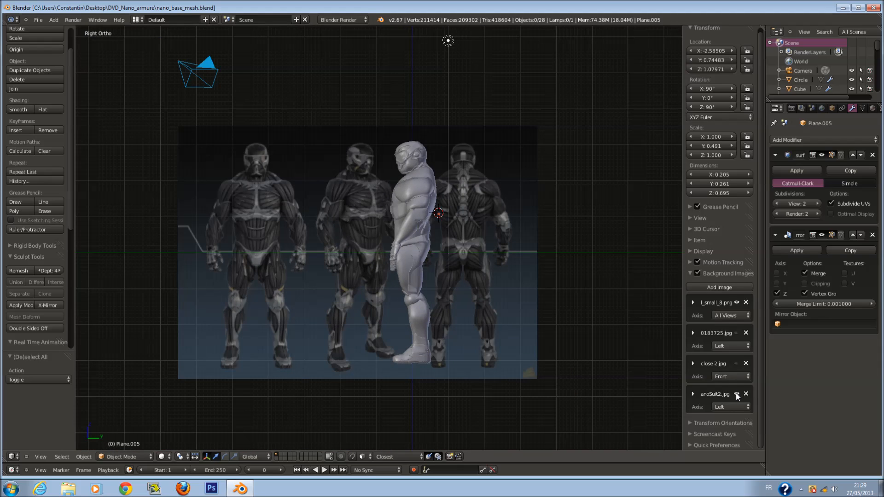
pyautogui.press('ctrl+KP_3')
pyautogui.scroll(3, 507, 338)
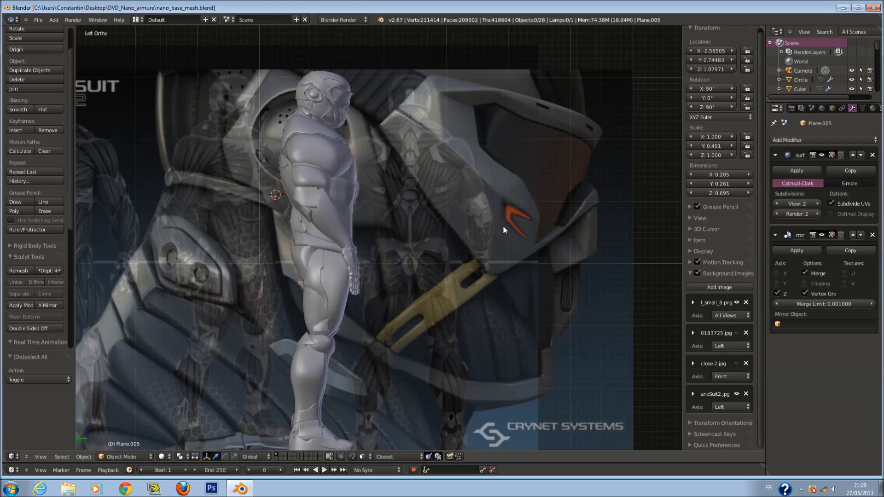
pyautogui.click(736, 303)
pyautogui.keyDown('shift'); pyautogui.scroll(2, 564, 222); pyautogui.keyUp('shift')
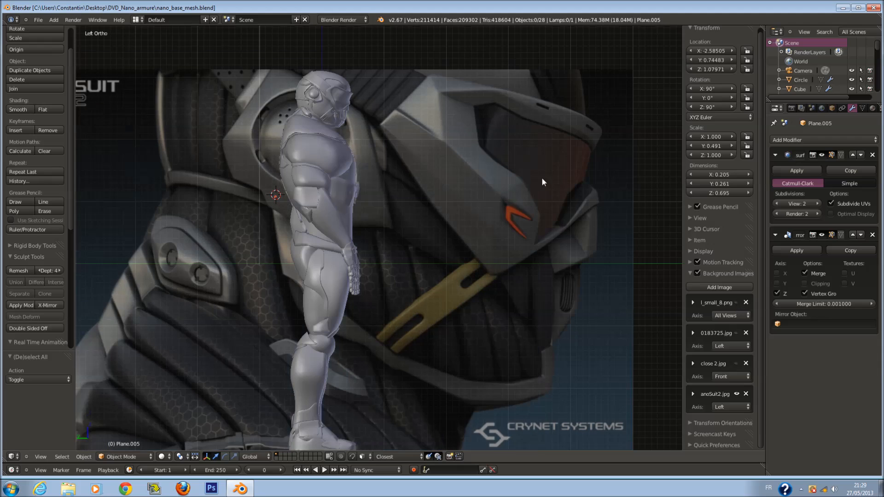
pyautogui.press('a')
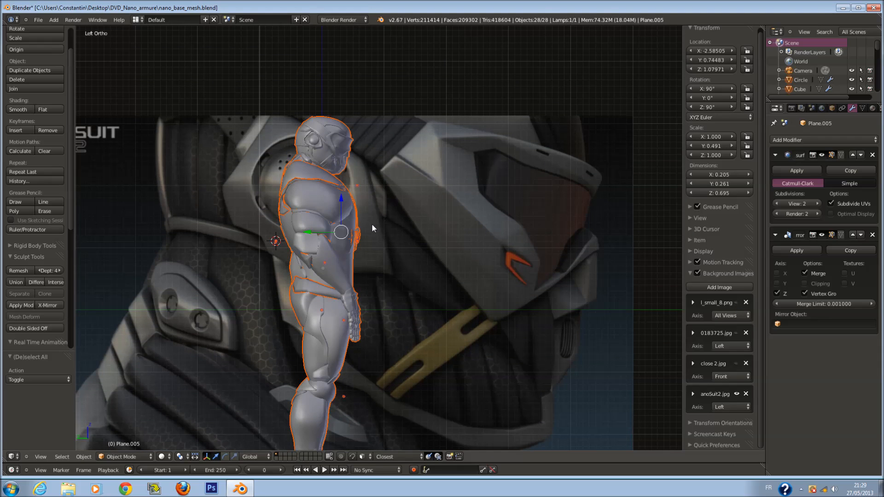
pyautogui.press('g')
pyautogui.rightClick(393, 196)
# Deselect all objects and save the scene over nano_base_mesh.blend.
pyautogui.scroll(-3, 391, 204)
pyautogui.hotkey('ctrl', 's')
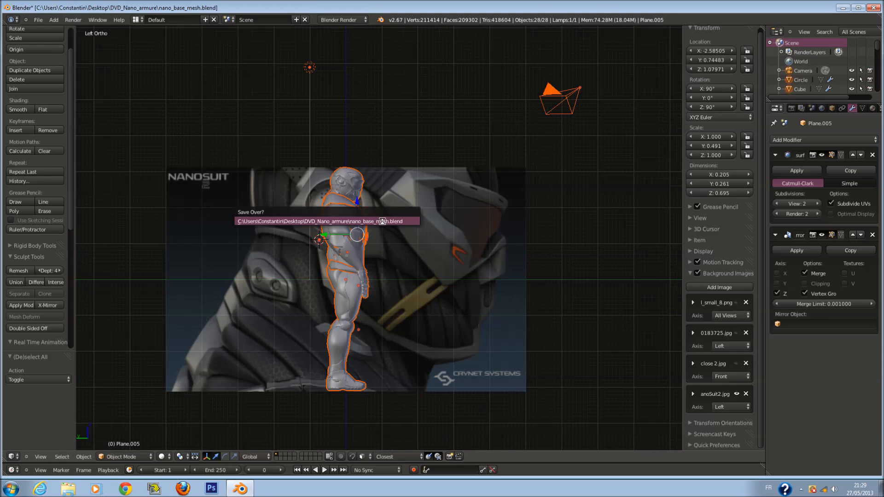
pyautogui.click(382, 222)
pyautogui.scroll(-2, 402, 278)
pyautogui.scroll(3, 403, 278)
pyautogui.press('a')
pyautogui.hotkey('ctrl', 's')
pyautogui.click(408, 278)
# Save the file once more and minimize the program window to the desktop.
pyautogui.scroll(-3, 410, 278)
pyautogui.moveTo(433, 278)
pyautogui.mouseDown(button='middle')
pyautogui.moveTo(95, 283)
pyautogui.moveTo(432, 292)
pyautogui.mouseUp(button='middle')
pyautogui.hotkey('ctrl', 's')
pyautogui.click(433, 292)
pyautogui.click(843, 8)
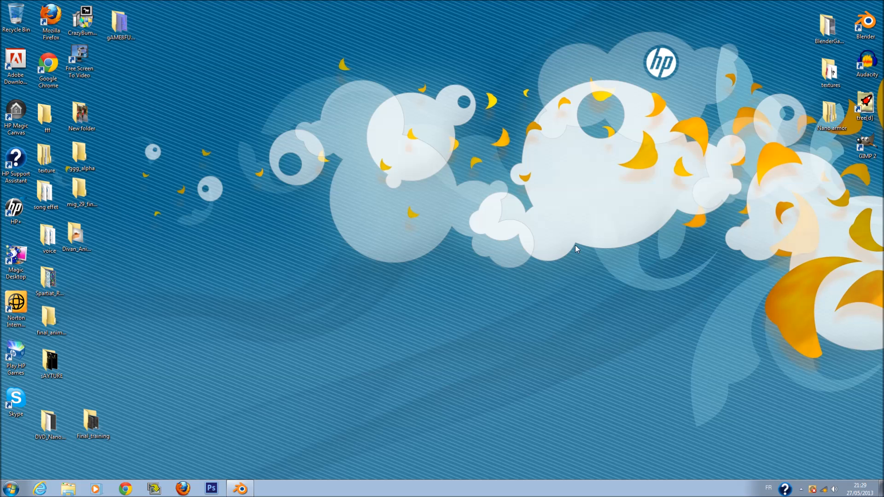